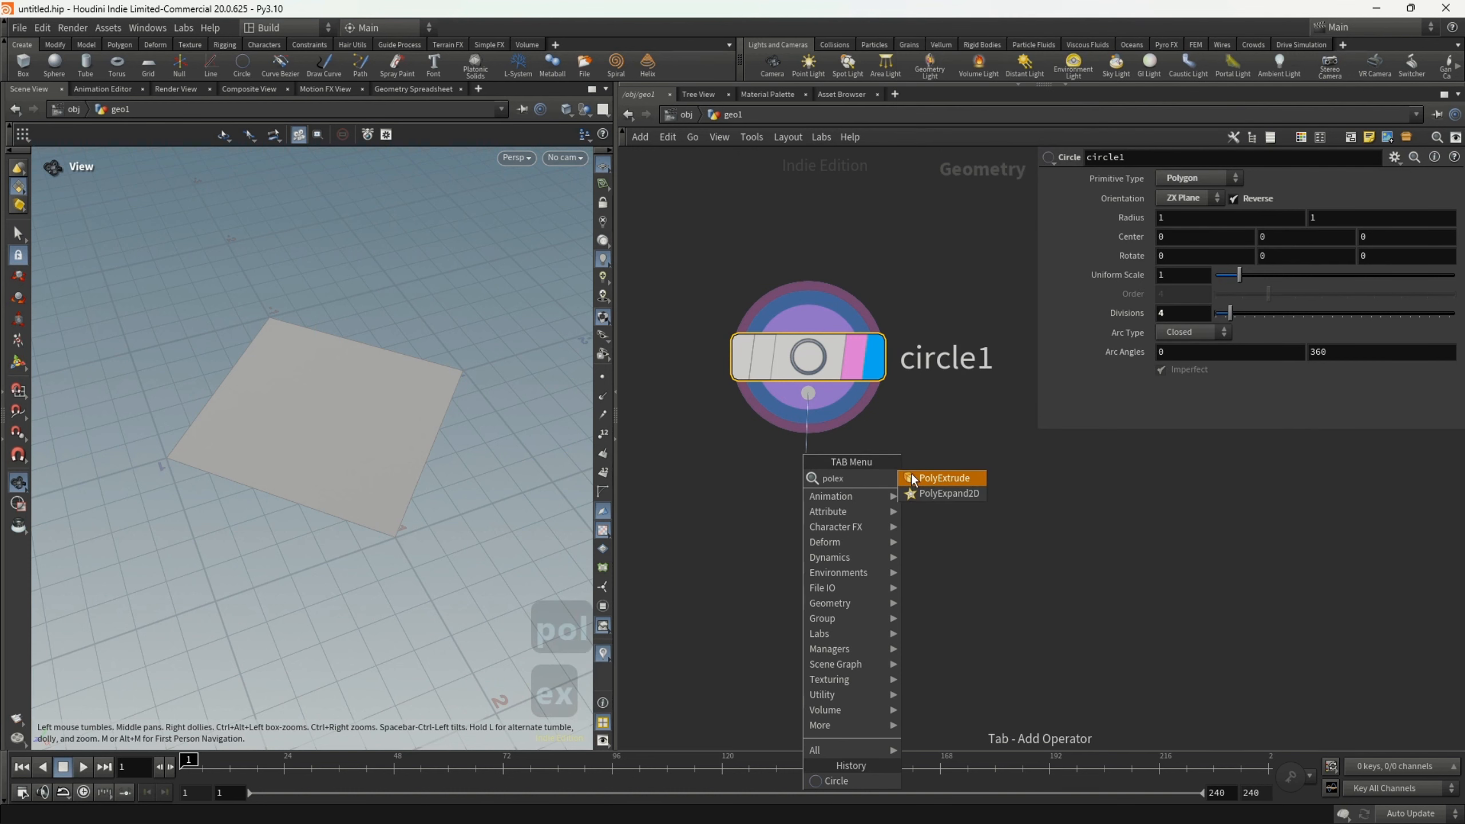
- Add a PolyExtrude node fed by circle1 and space the two nodes farther apart vertically
{"action": "left_click", "coordinate": [927, 480]}
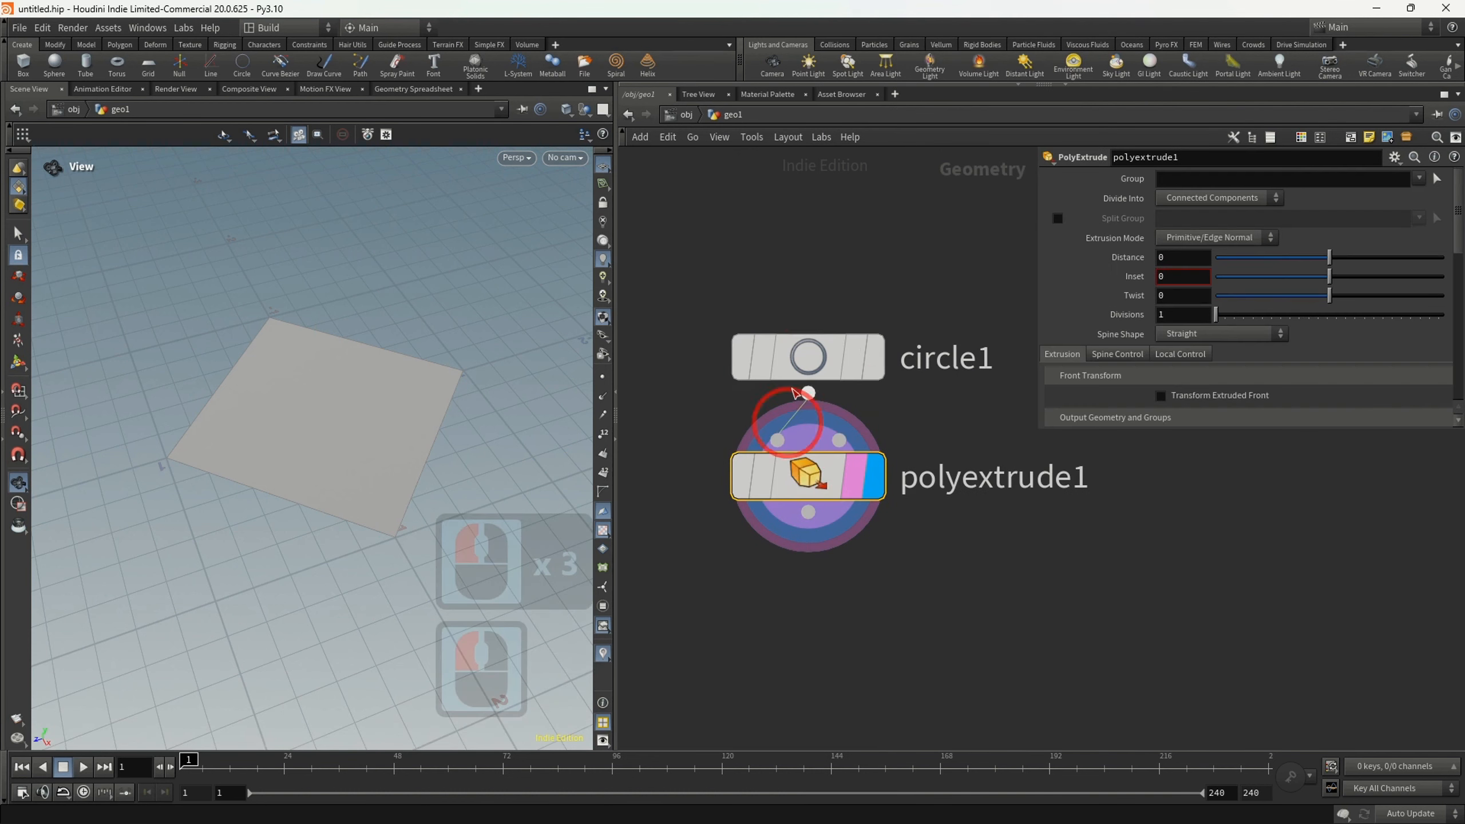
{"action": "left_click", "coordinate": [804, 482]}
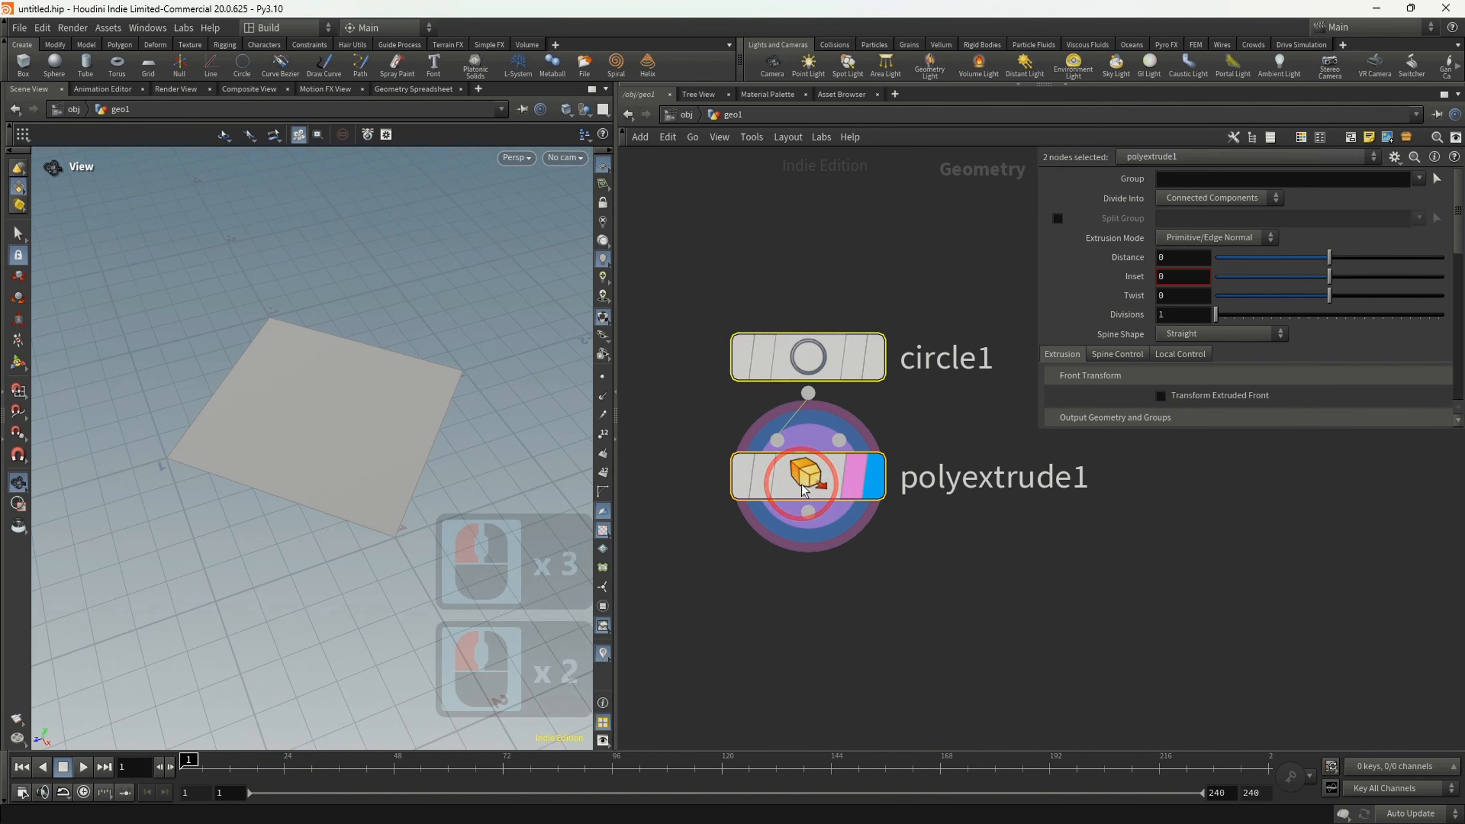
{"action": "key", "text": "a"}
{"action": "left_click_drag", "start_coordinate": [803, 484], "coordinate": [777, 392]}
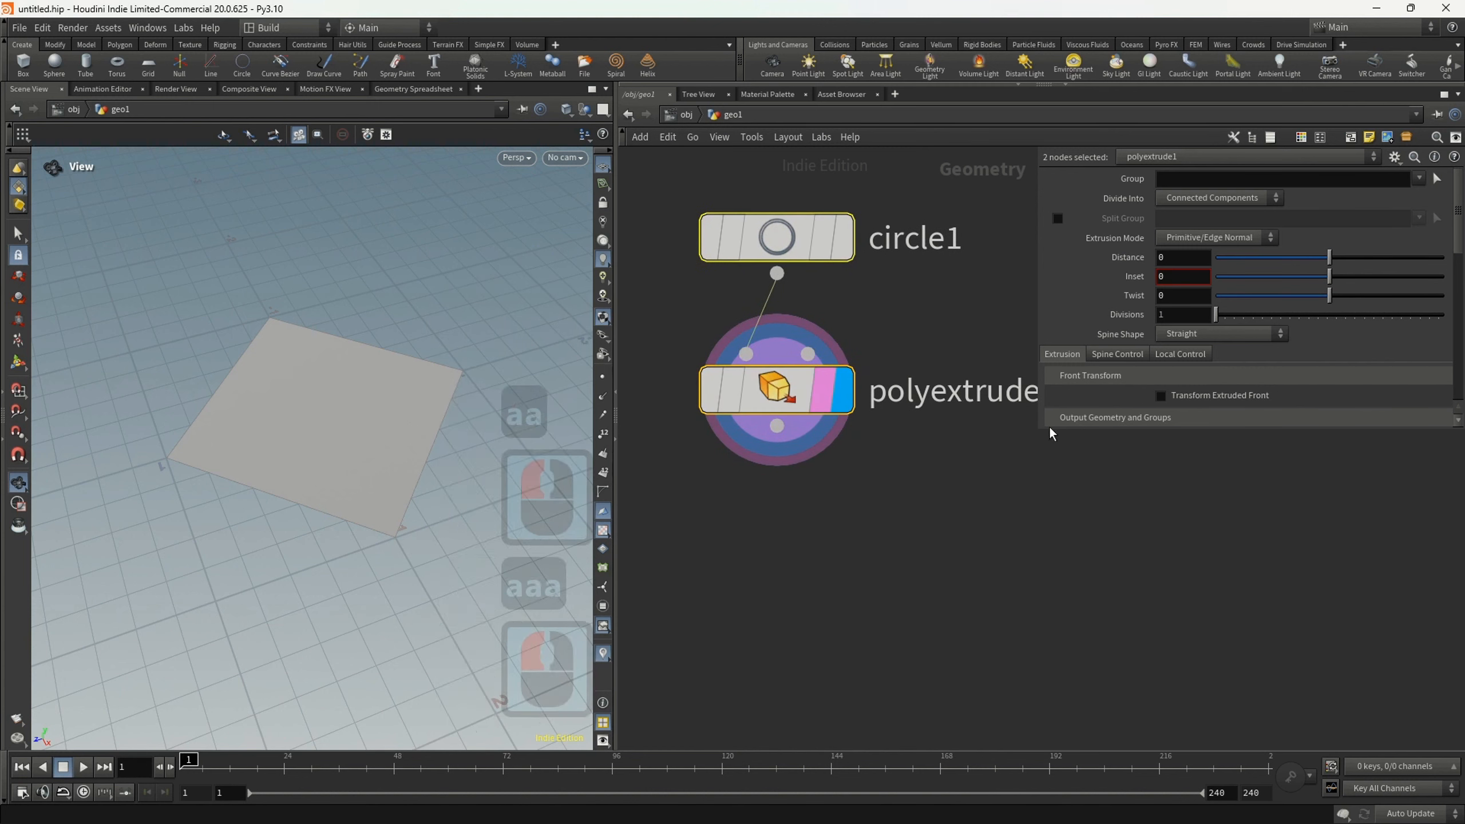
- Enlarge the parameter area and set the PolyExtrude distance to 0.06
{"action": "left_click_drag", "start_coordinate": [1040, 431], "coordinate": [1038, 681]}
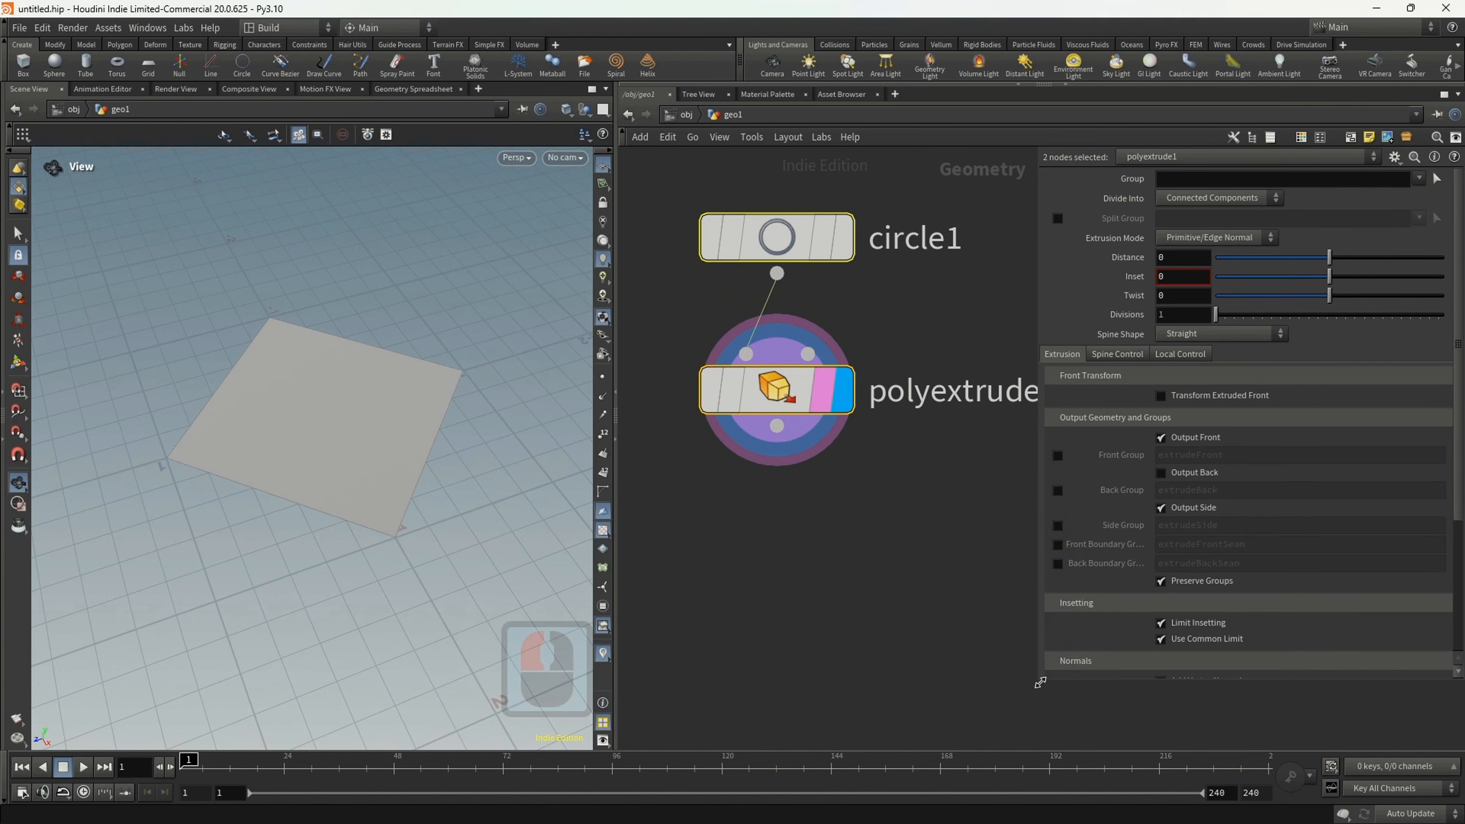
{"action": "left_click", "coordinate": [1178, 261]}
{"action": "type", "text": "."}
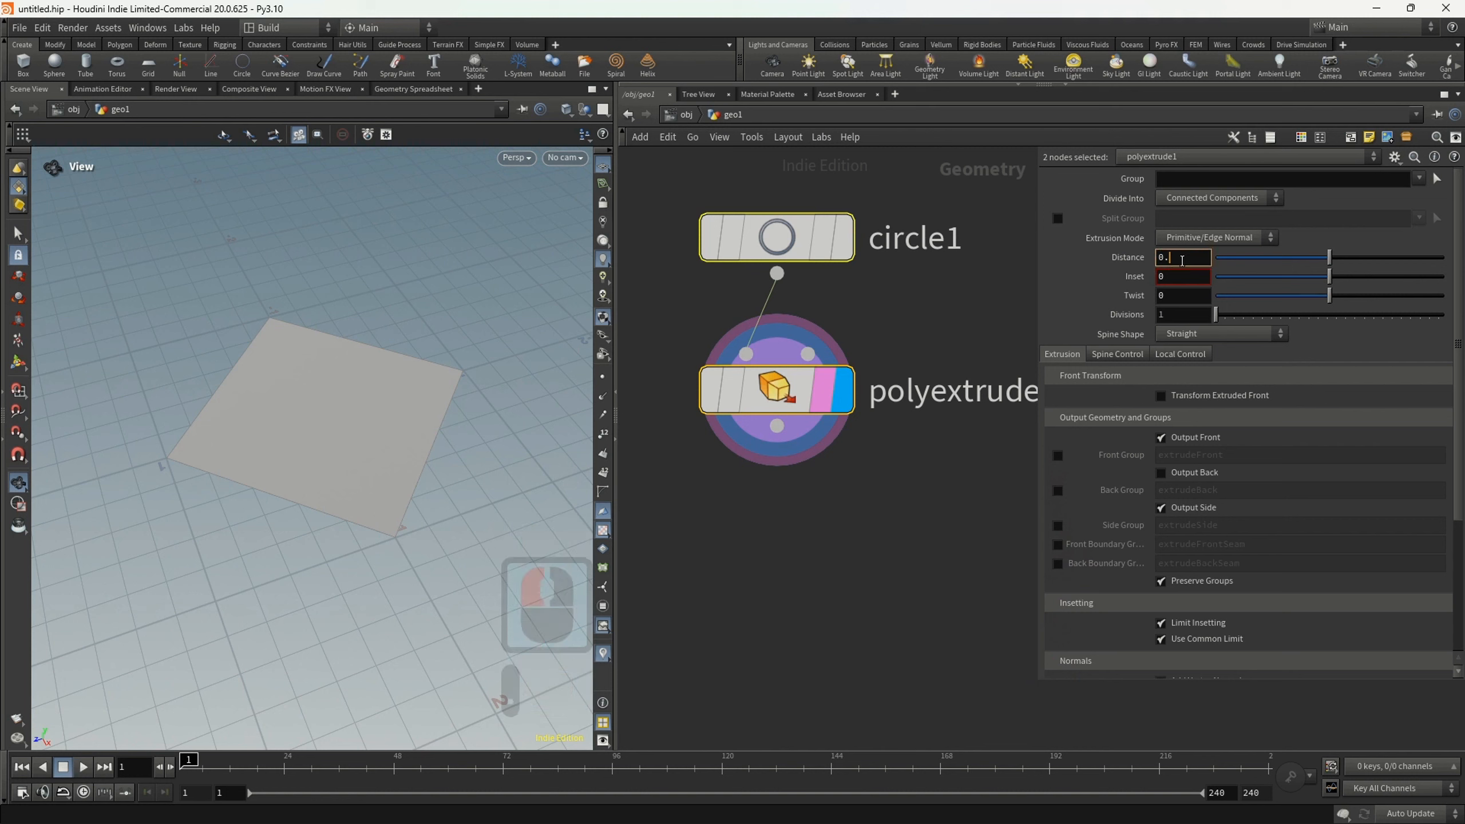
{"action": "type", "text": "0"}
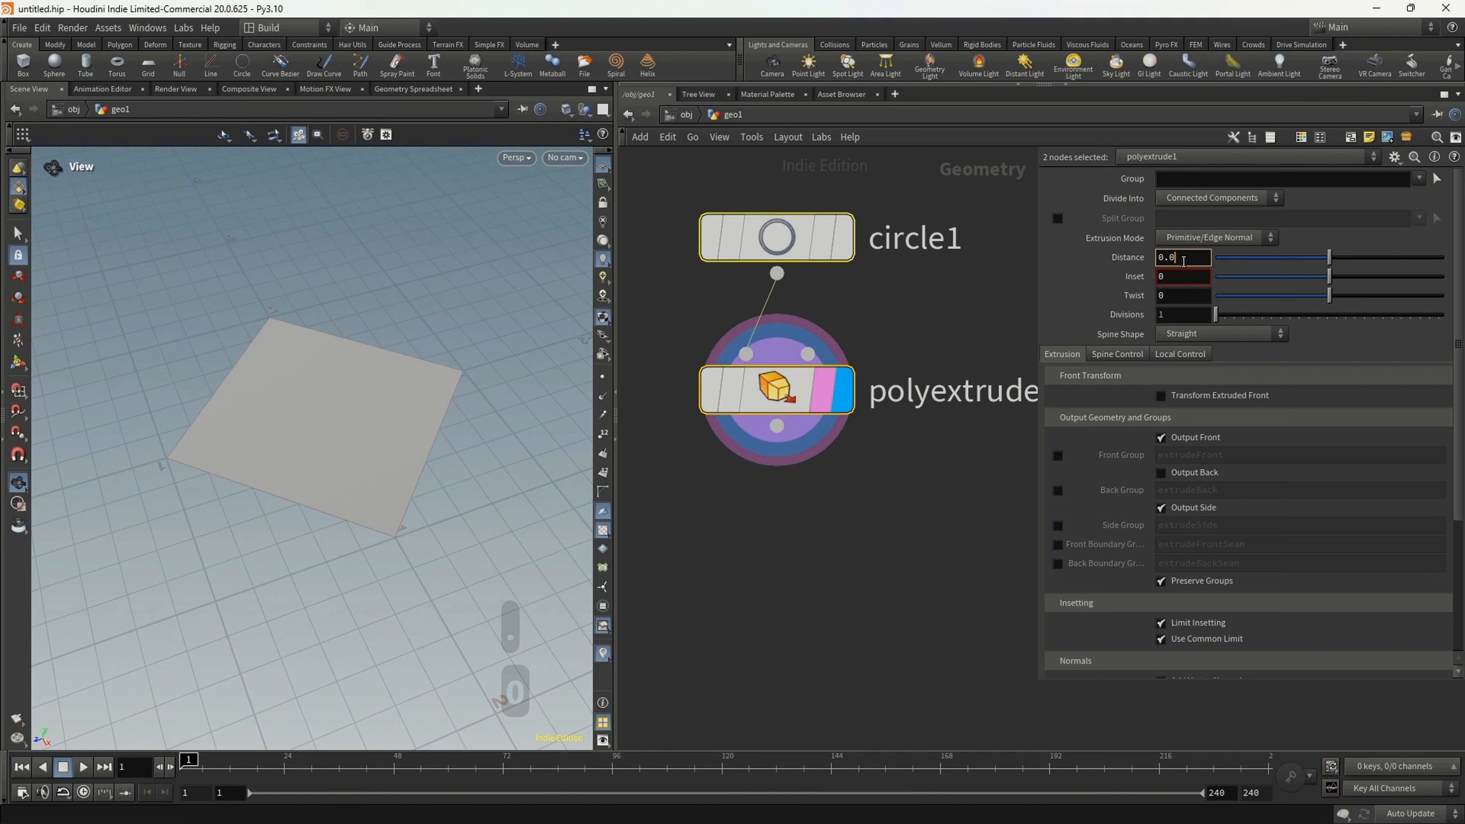
{"action": "type", "text": "6"}
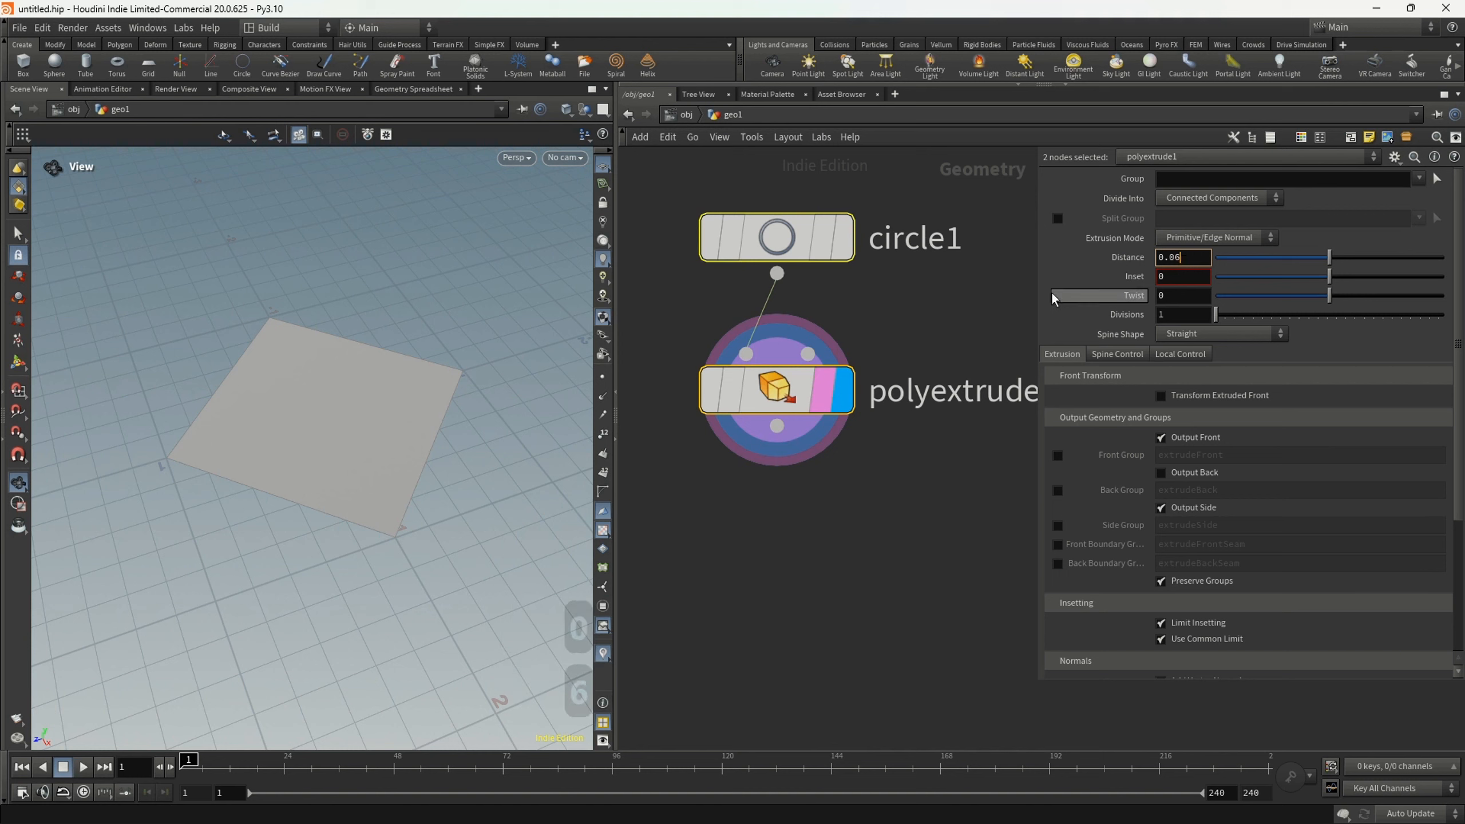
{"action": "left_click", "coordinate": [980, 315]}
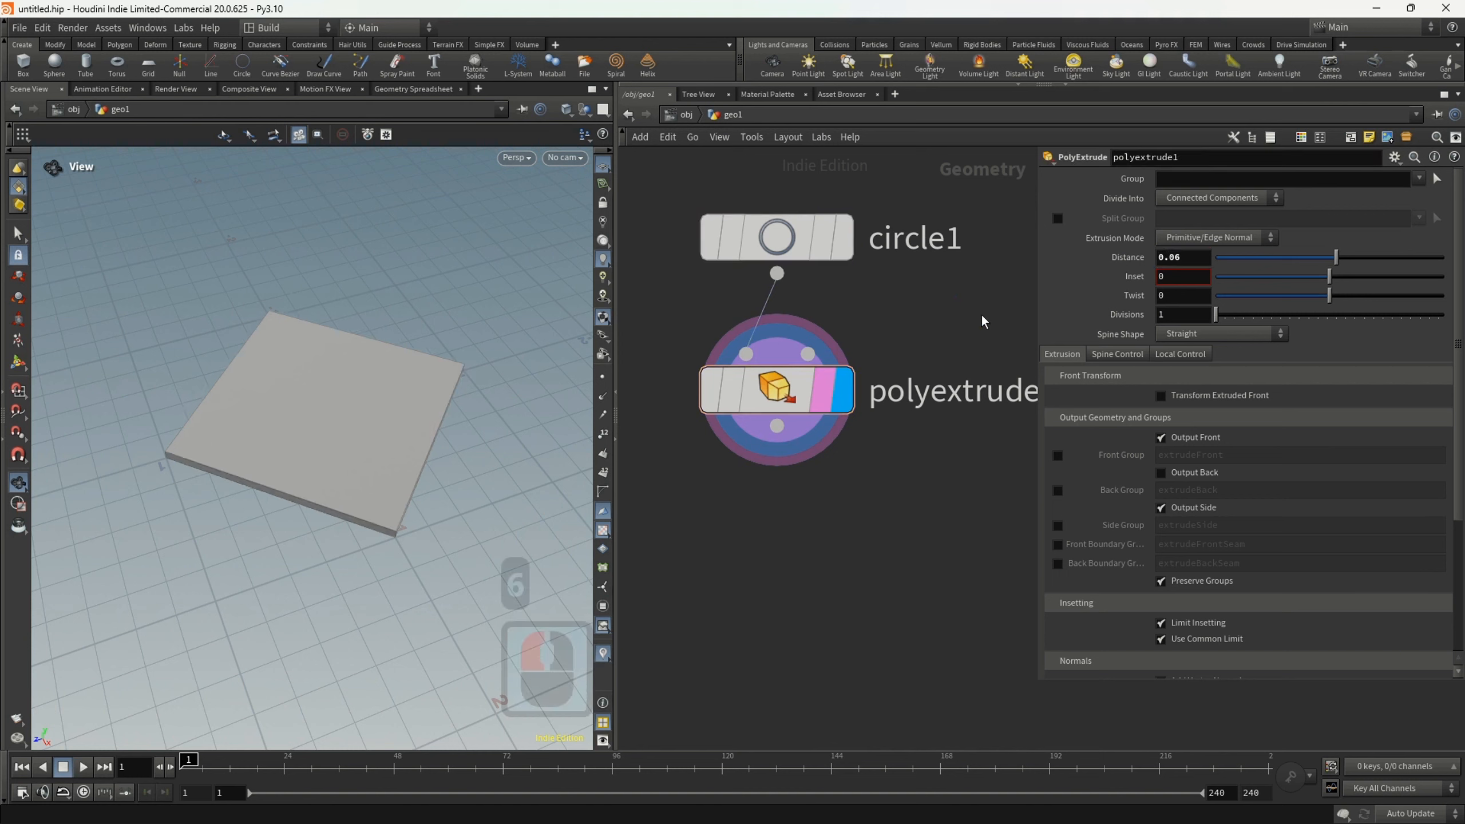
- Add a Group Create node connected to the output of polyextrude1
{"action": "left_click_drag", "start_coordinate": [294, 465], "coordinate": [310, 420], "text": "alt"}
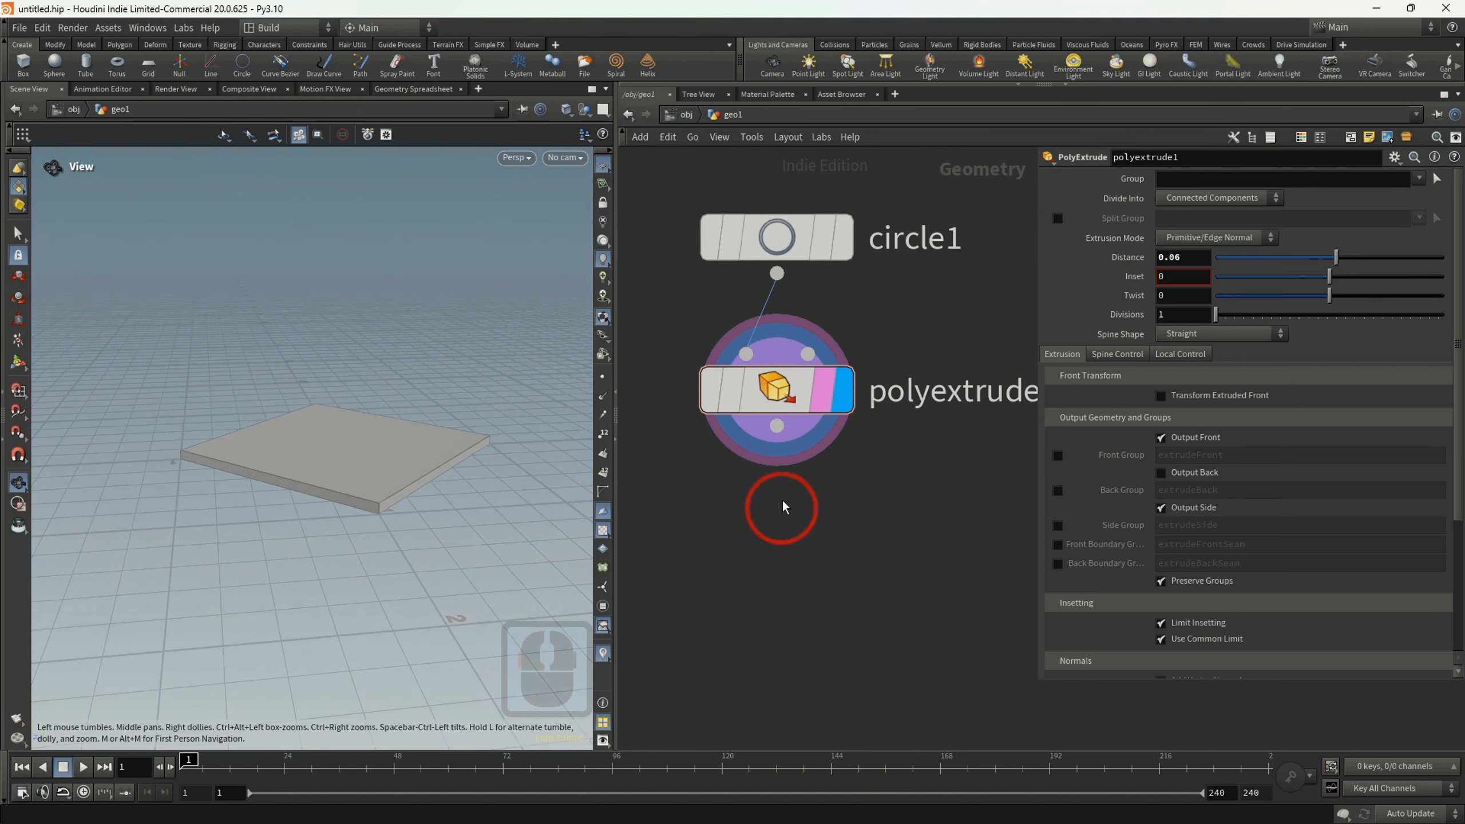
{"action": "left_click", "coordinate": [777, 447]}
{"action": "key", "text": "Tab"}
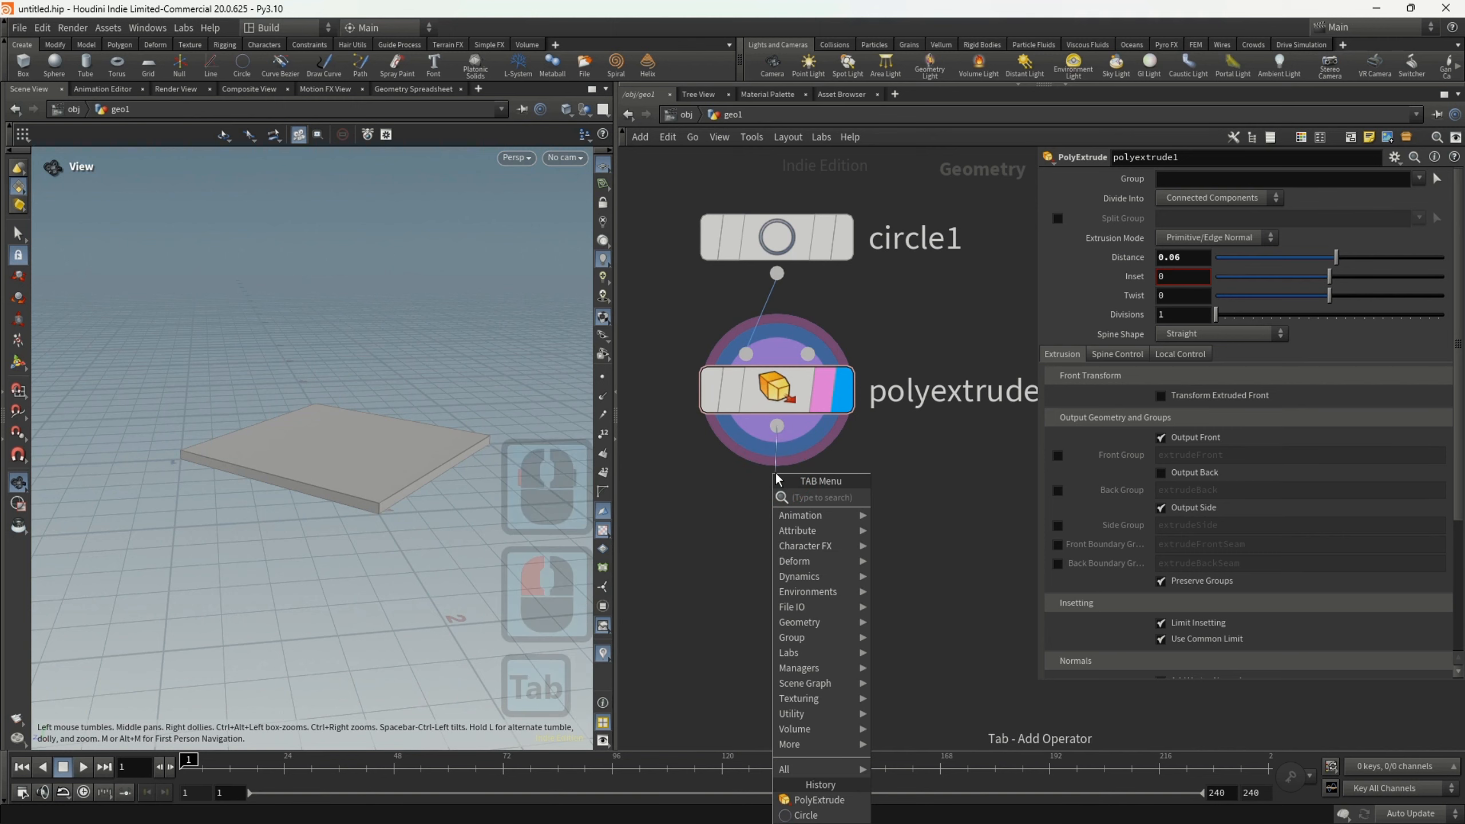
{"action": "type", "text": "c"}
{"action": "key", "text": "BackSpace"}
{"action": "type", "text": "gr"}
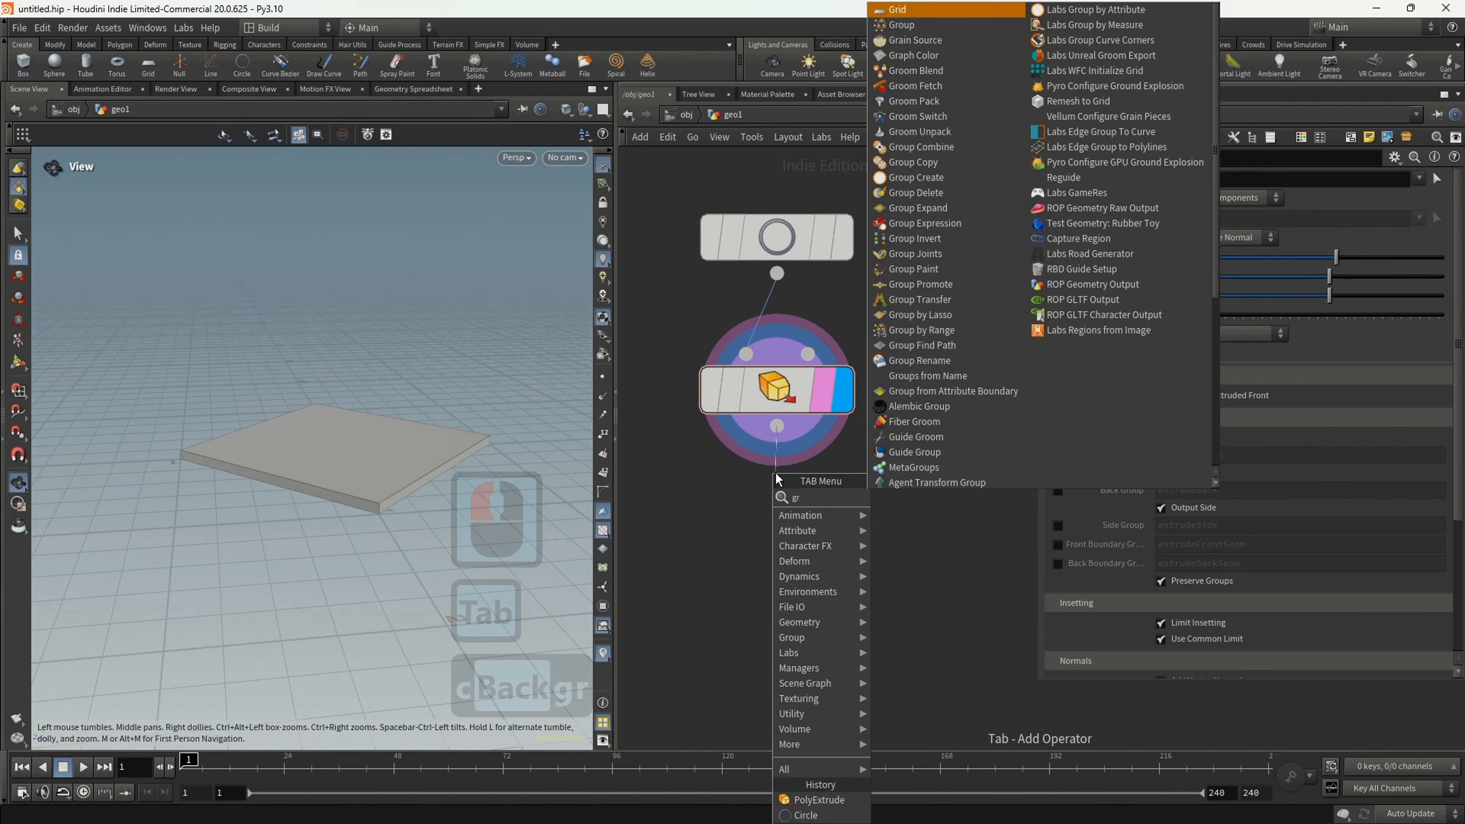
{"action": "type", "text": "ou"}
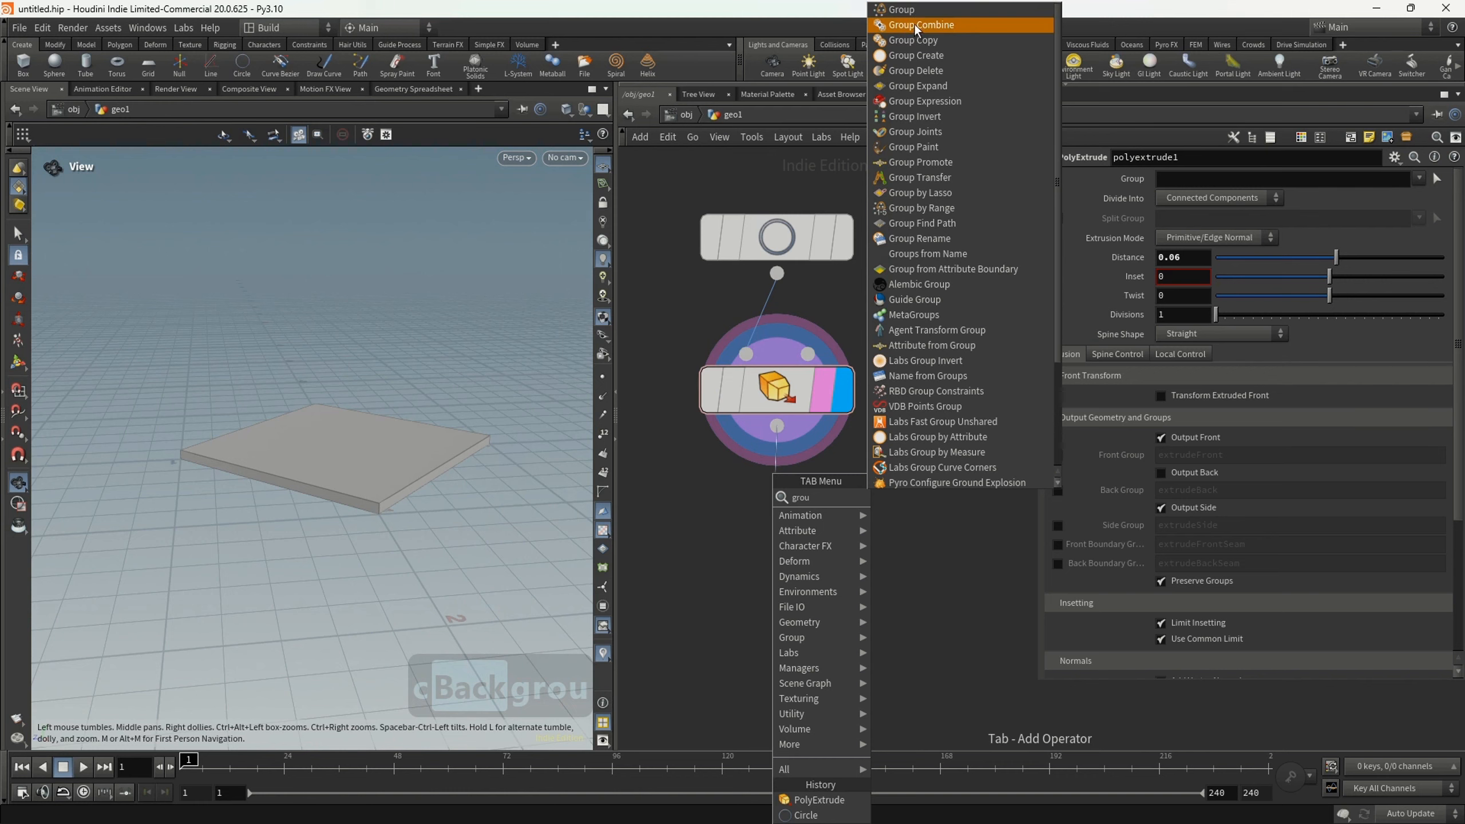
{"action": "left_click", "coordinate": [916, 55]}
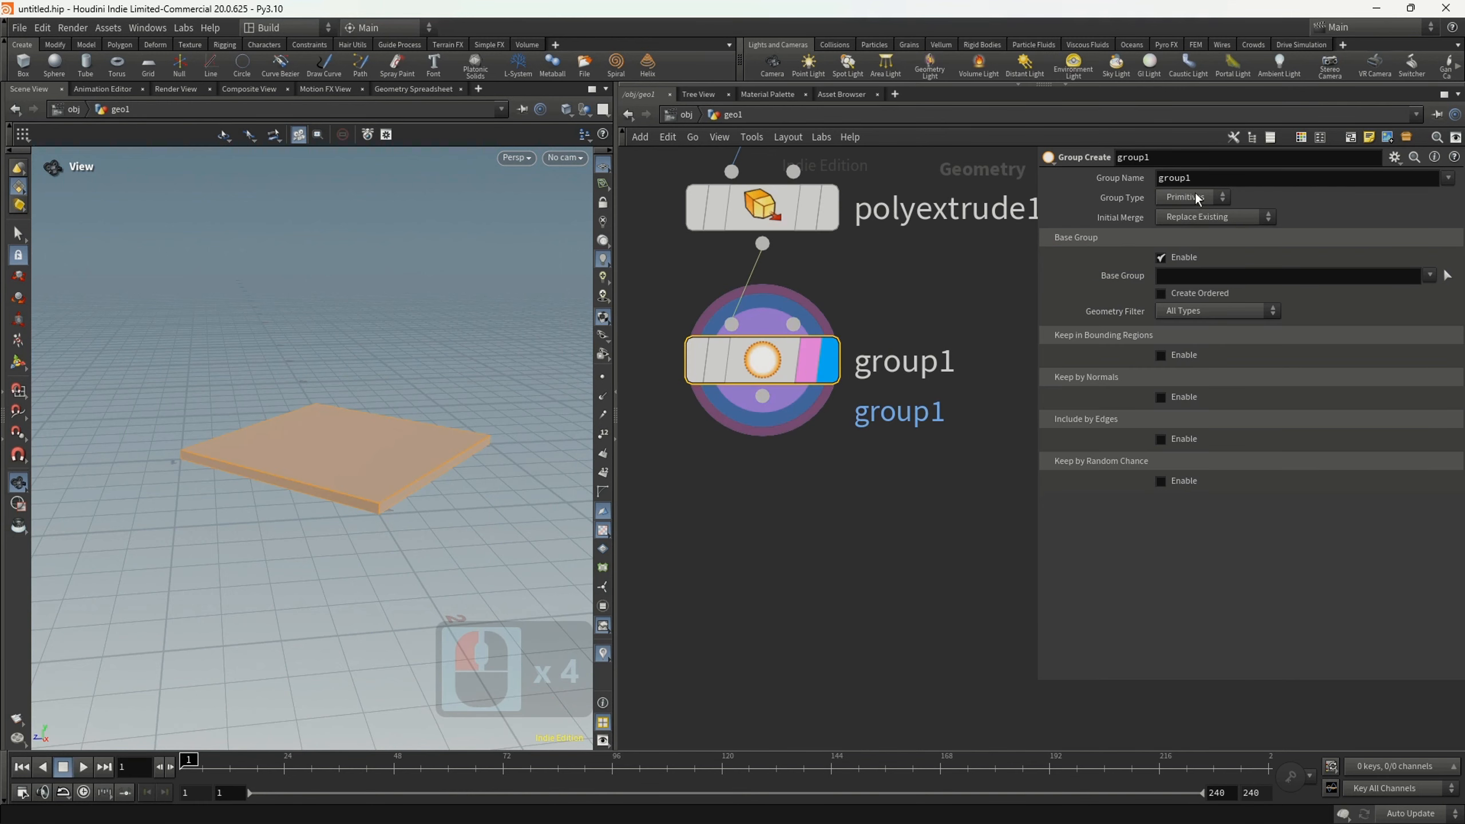
- Name the new group corners
{"action": "double_click", "coordinate": [1158, 178]}
{"action": "type", "text": "co"}
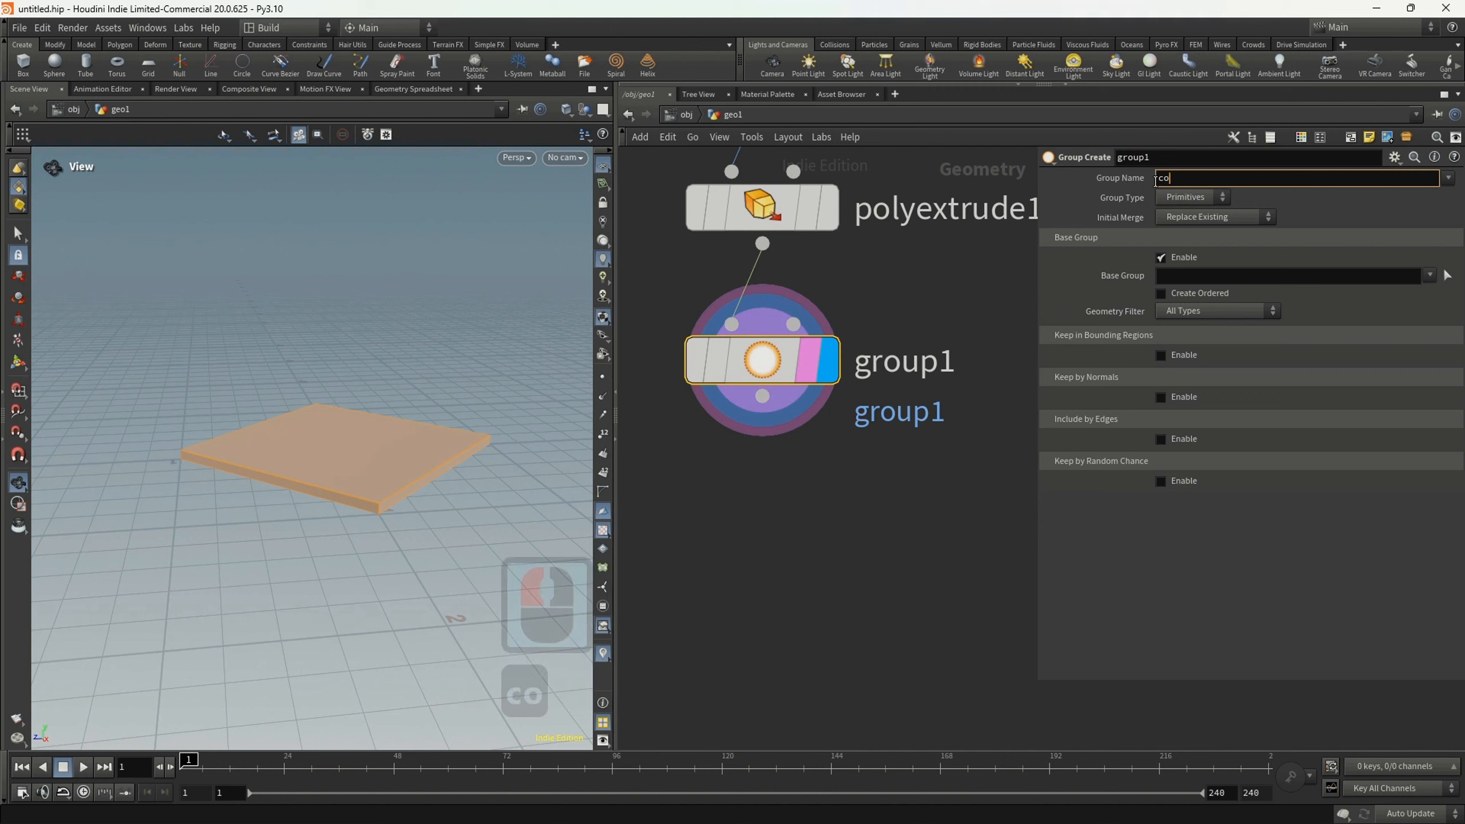
{"action": "type", "text": "rners"}
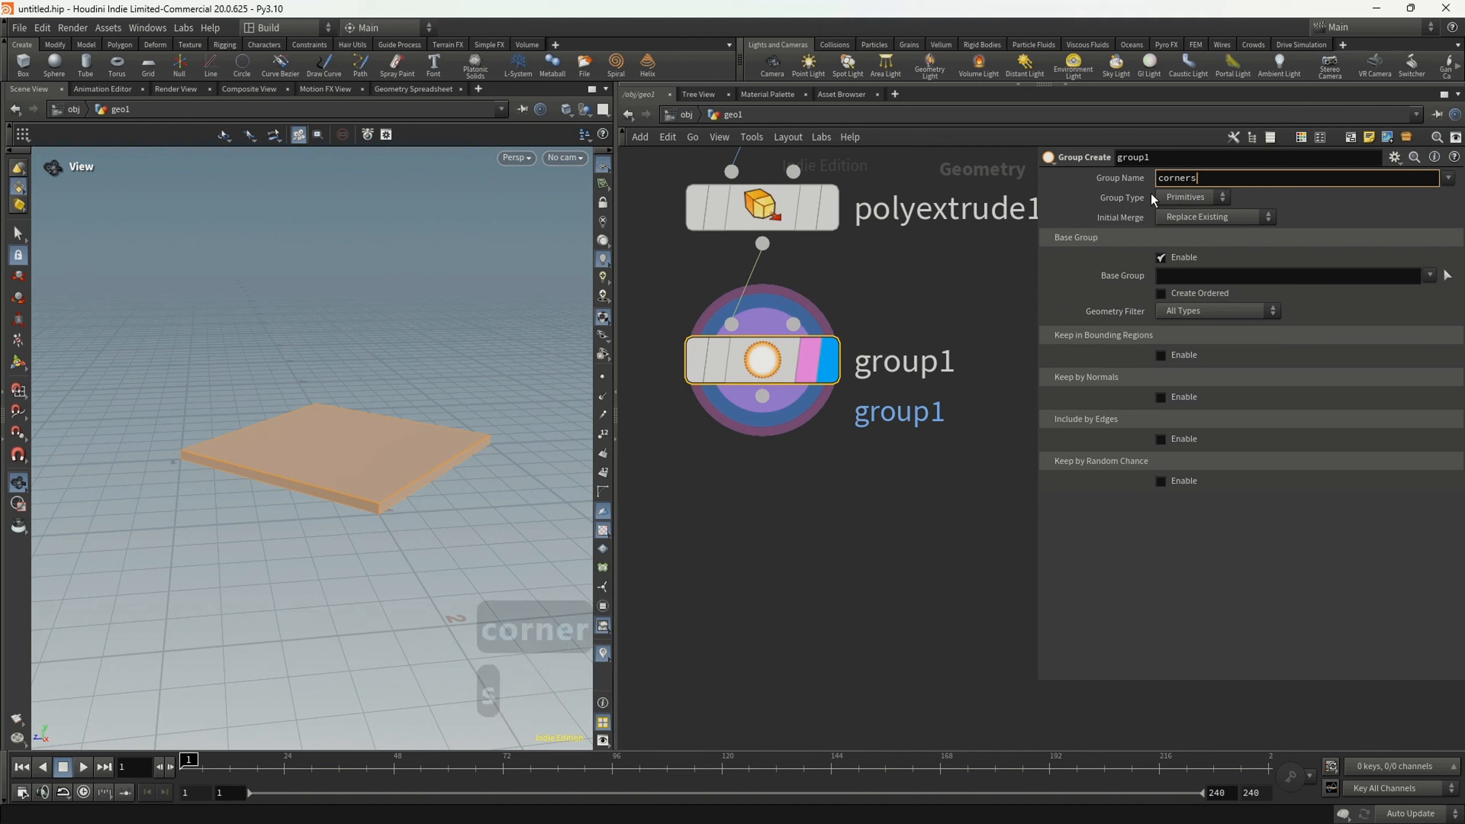
{"action": "left_click", "coordinate": [1047, 270]}
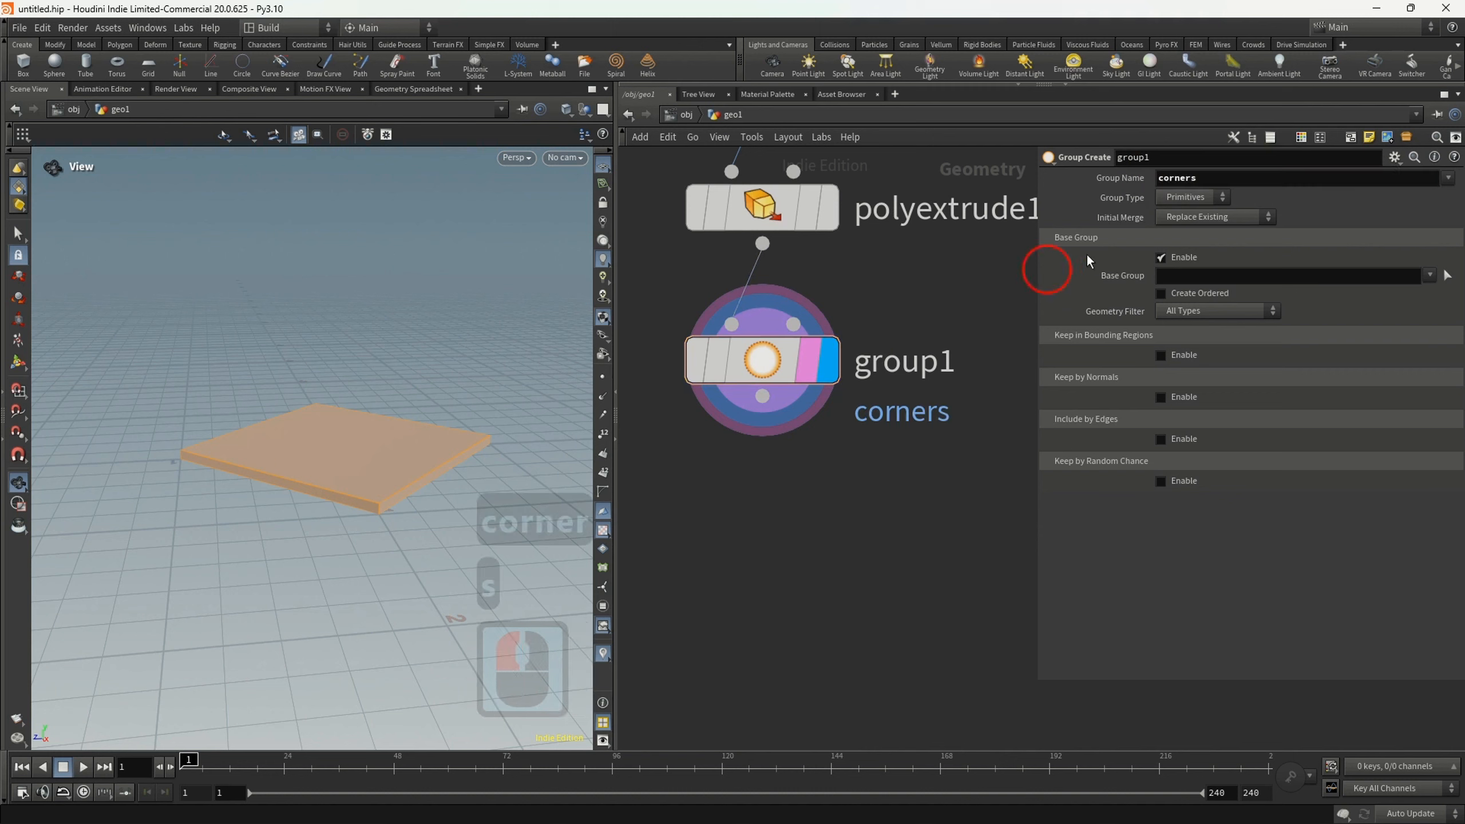
- Set the corners group's type to Edges and disable its base group
{"action": "left_click", "coordinate": [1205, 197]}
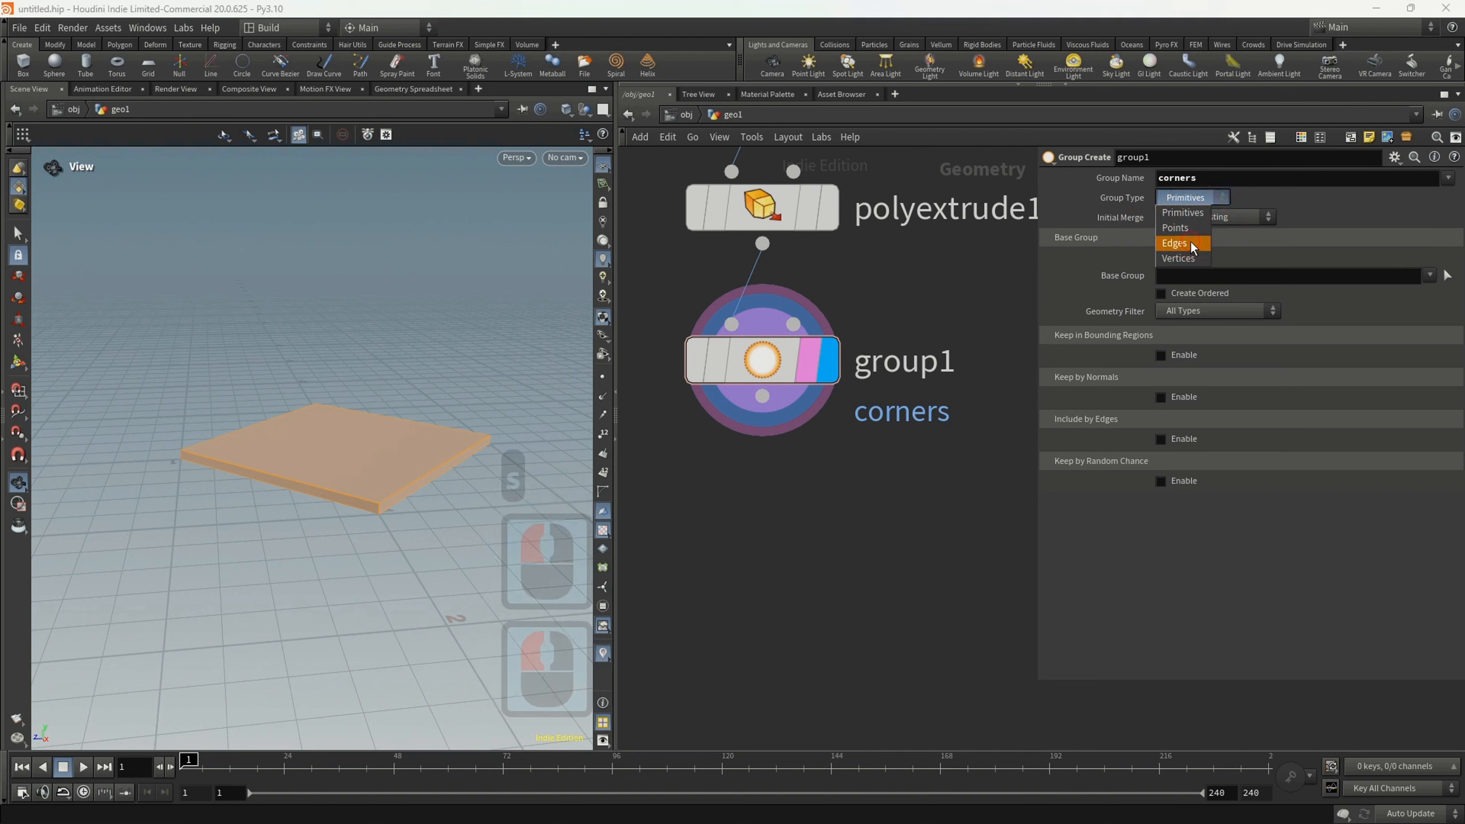
{"action": "left_click", "coordinate": [1181, 257]}
{"action": "left_click", "coordinate": [1181, 257]}
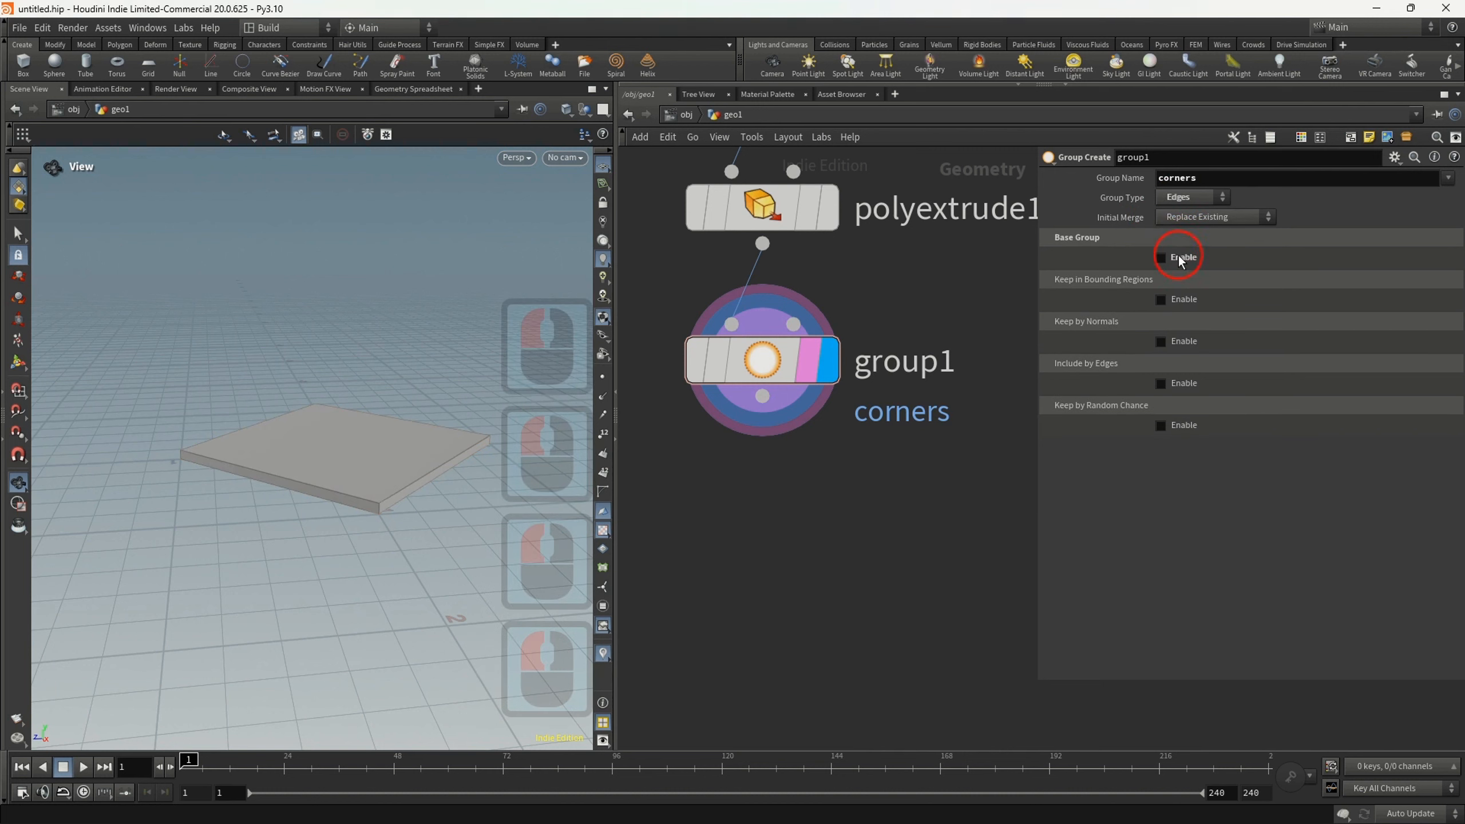
- Enable Include by Edges with minimum and maximum edge length limits, setting the maximum edge length to 0.3
{"action": "left_click", "coordinate": [1162, 384]}
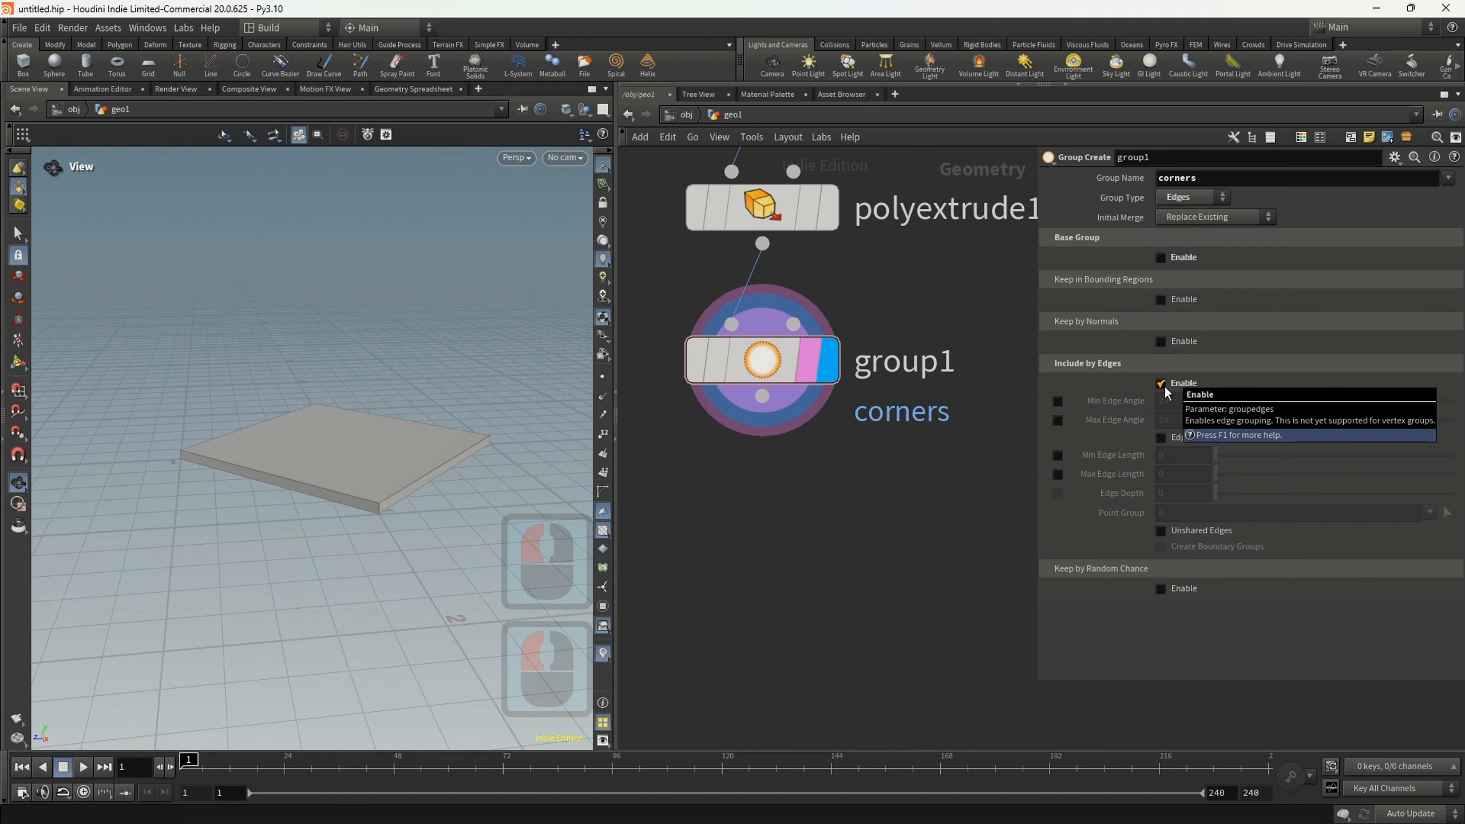
{"action": "middle_click_drag", "start_coordinate": [320, 484], "coordinate": [318, 413], "text": "alt"}
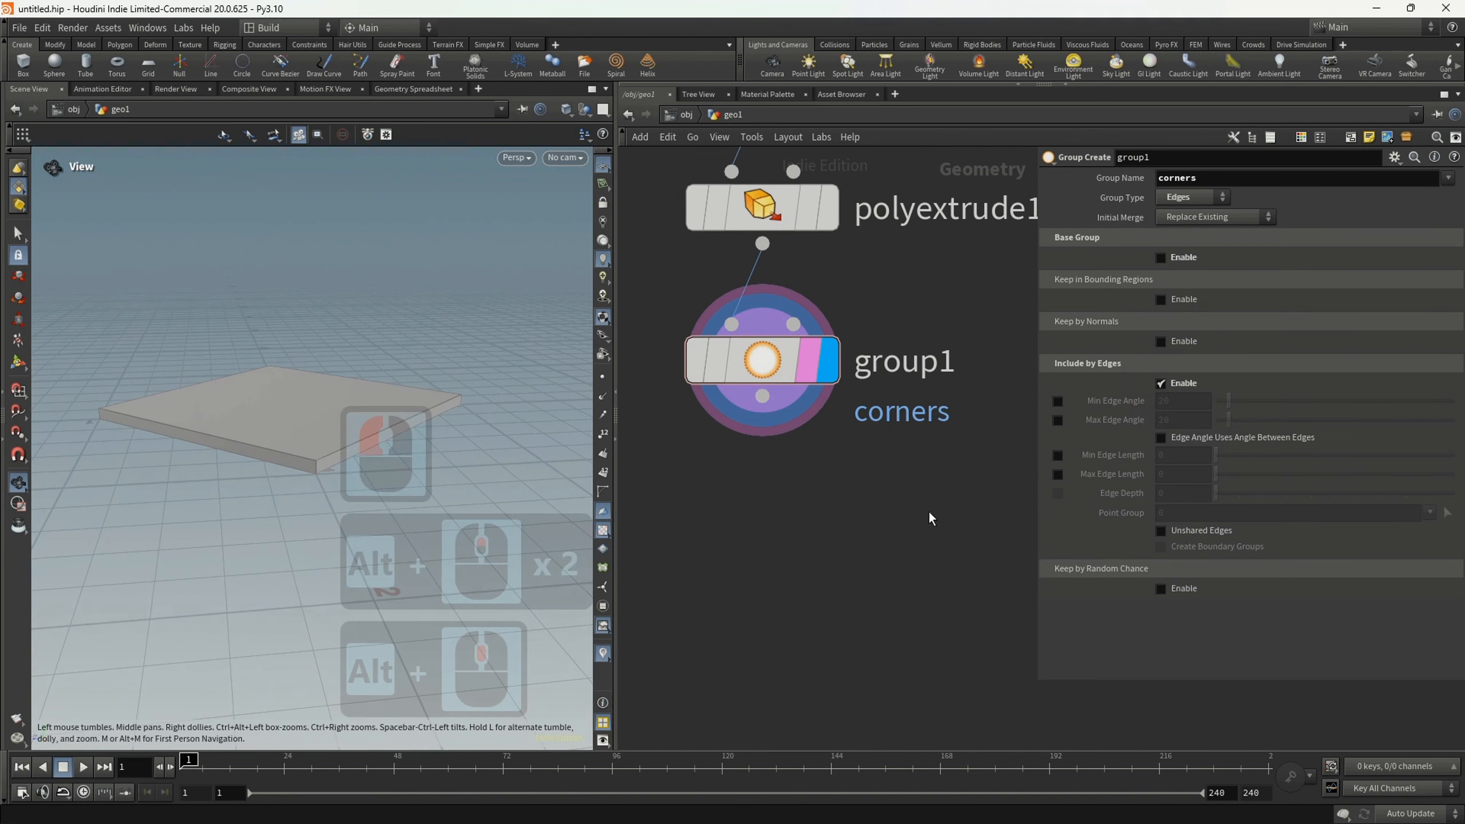
{"action": "left_click", "coordinate": [1058, 456]}
{"action": "left_click", "coordinate": [1058, 474]}
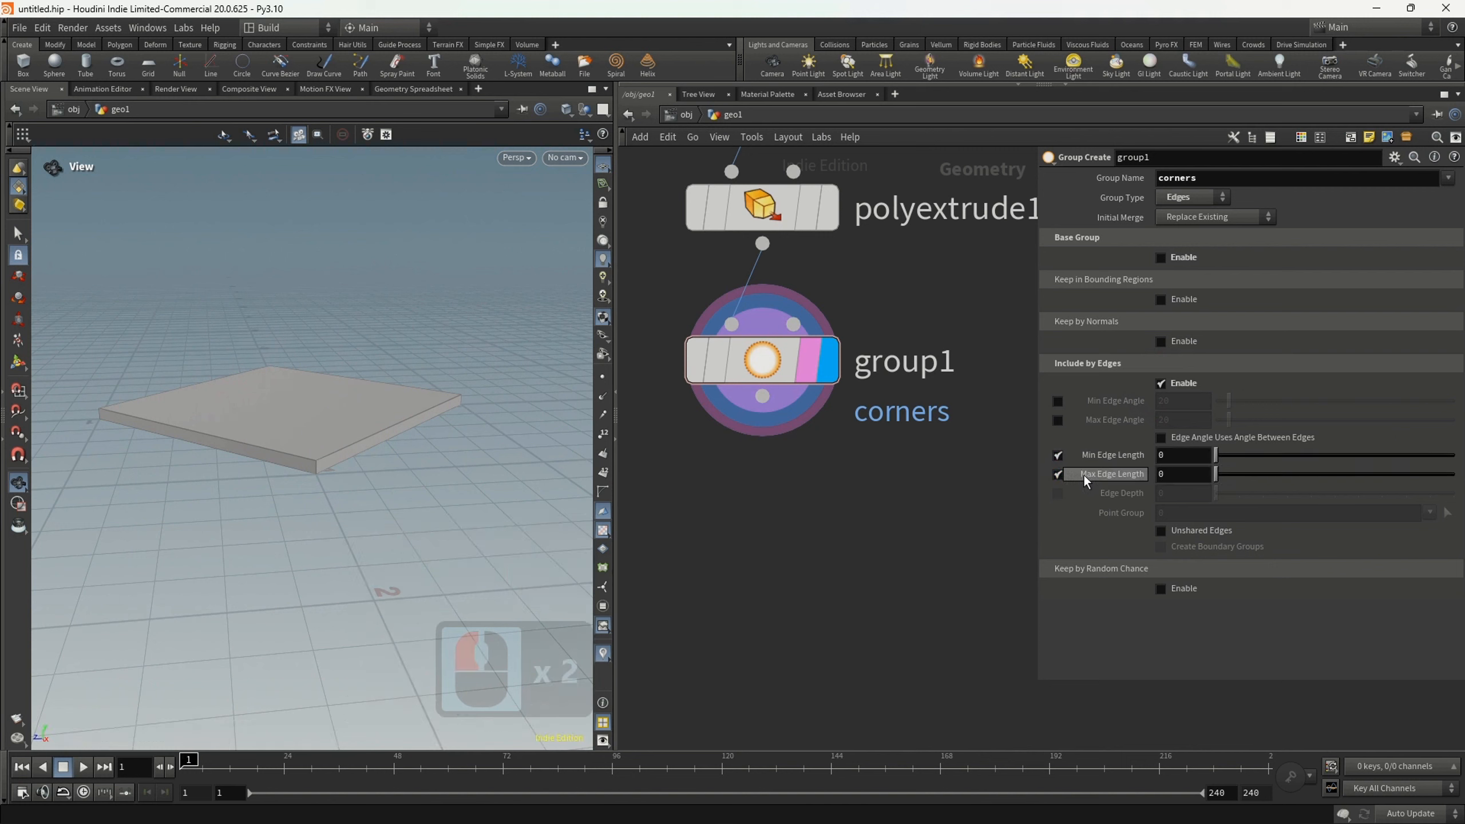
{"action": "left_click", "coordinate": [1179, 475]}
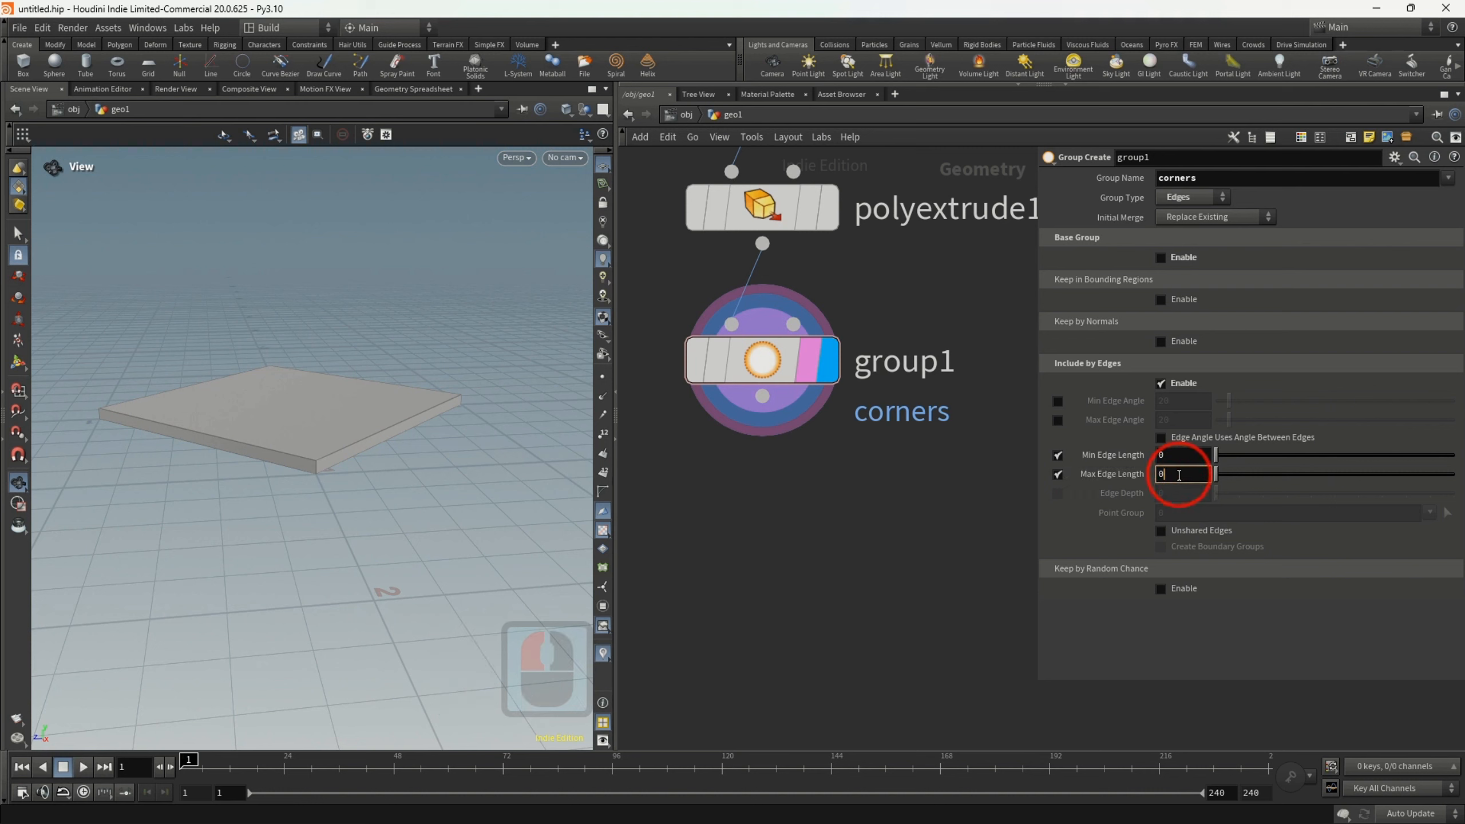
{"action": "type", "text": ".3"}
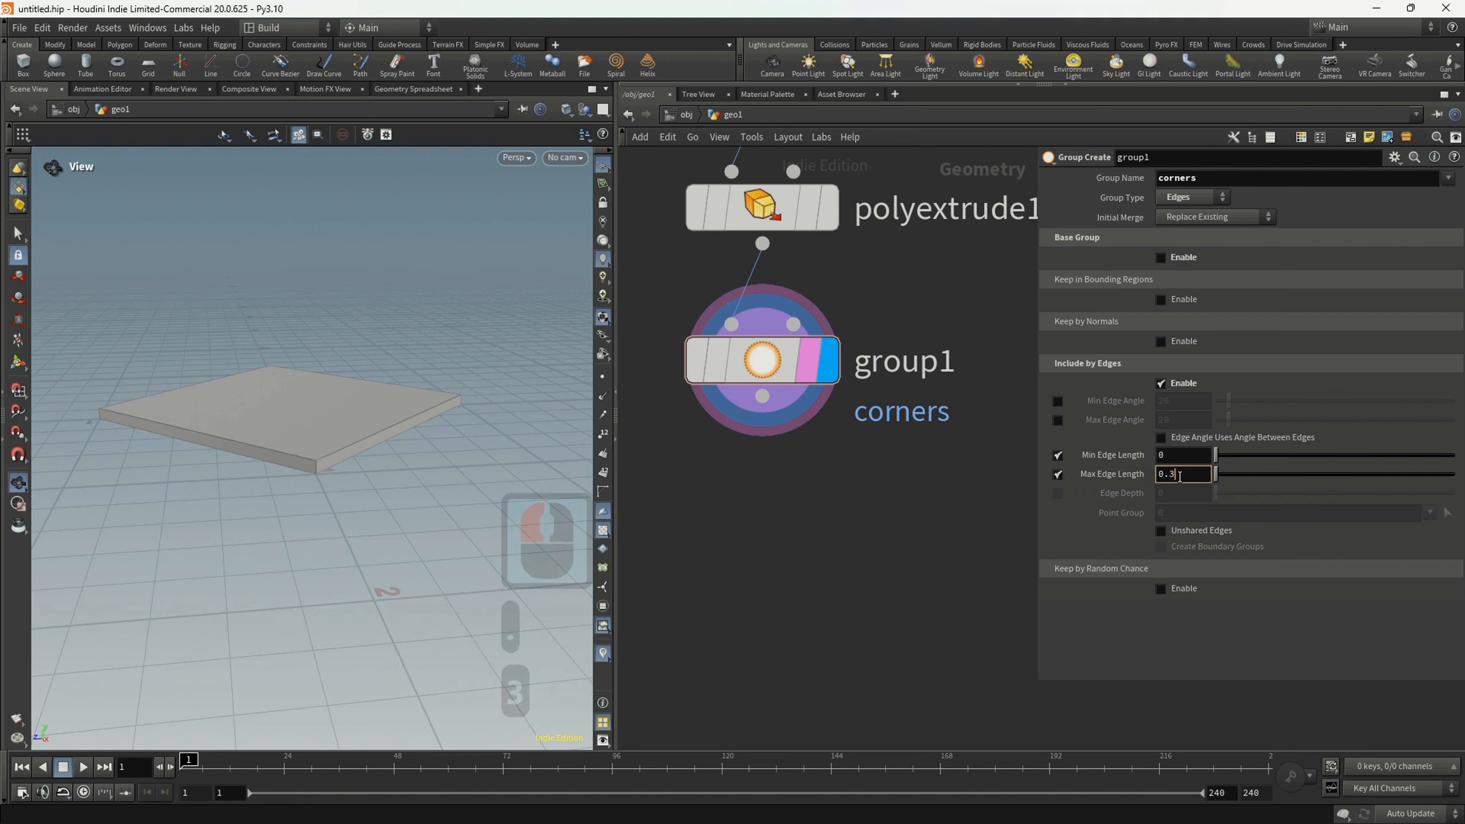
{"action": "left_click", "coordinate": [1005, 530]}
- Add a PolyBevel node connected to the output of the corners group node
{"action": "scroll", "coordinate": [317, 459], "scroll_direction": "up", "scroll_amount": 5, "text": "alt"}
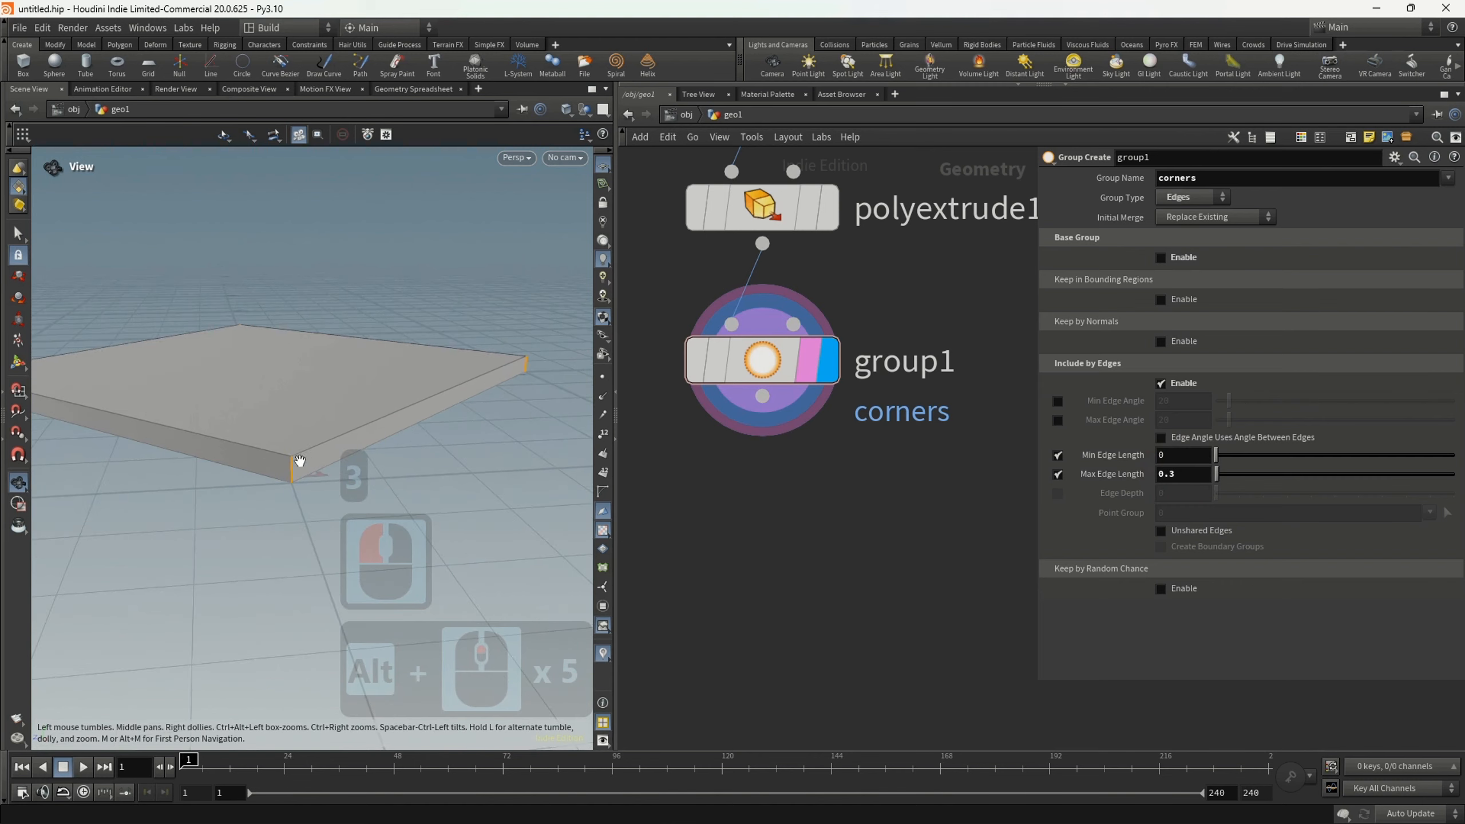
{"action": "mouse_move", "coordinate": [300, 460]}
{"action": "right_mouse_down", "text": "alt"}
{"action": "mouse_move", "coordinate": [295, 435]}
{"action": "mouse_move", "coordinate": [288, 458]}
{"action": "right_mouse_up", "text": "alt"}
{"action": "scroll", "coordinate": [272, 419], "scroll_direction": "down", "scroll_amount": 13, "text": "alt"}
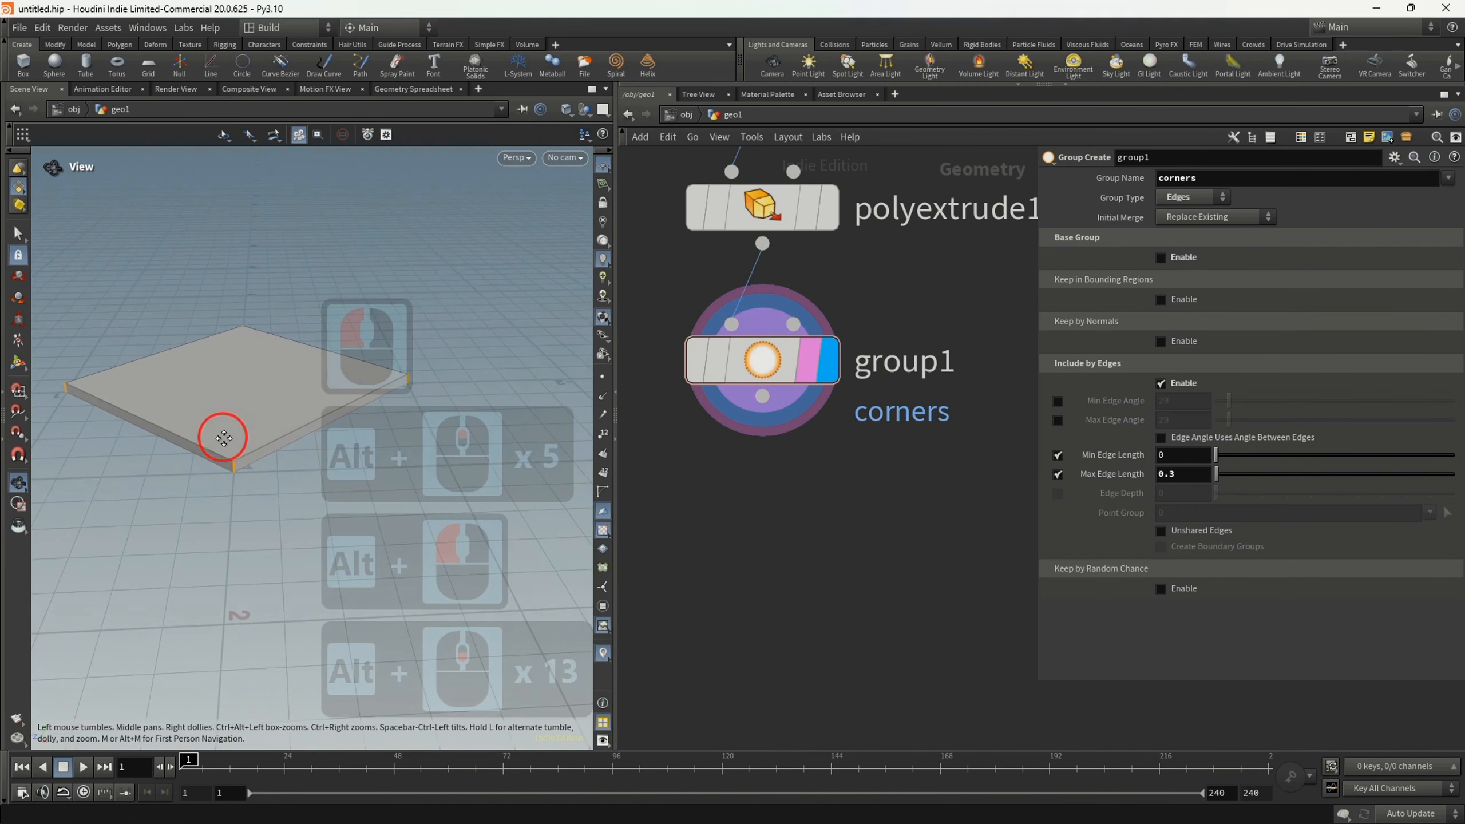
{"action": "left_click_drag", "start_coordinate": [224, 437], "coordinate": [234, 439], "text": "alt"}
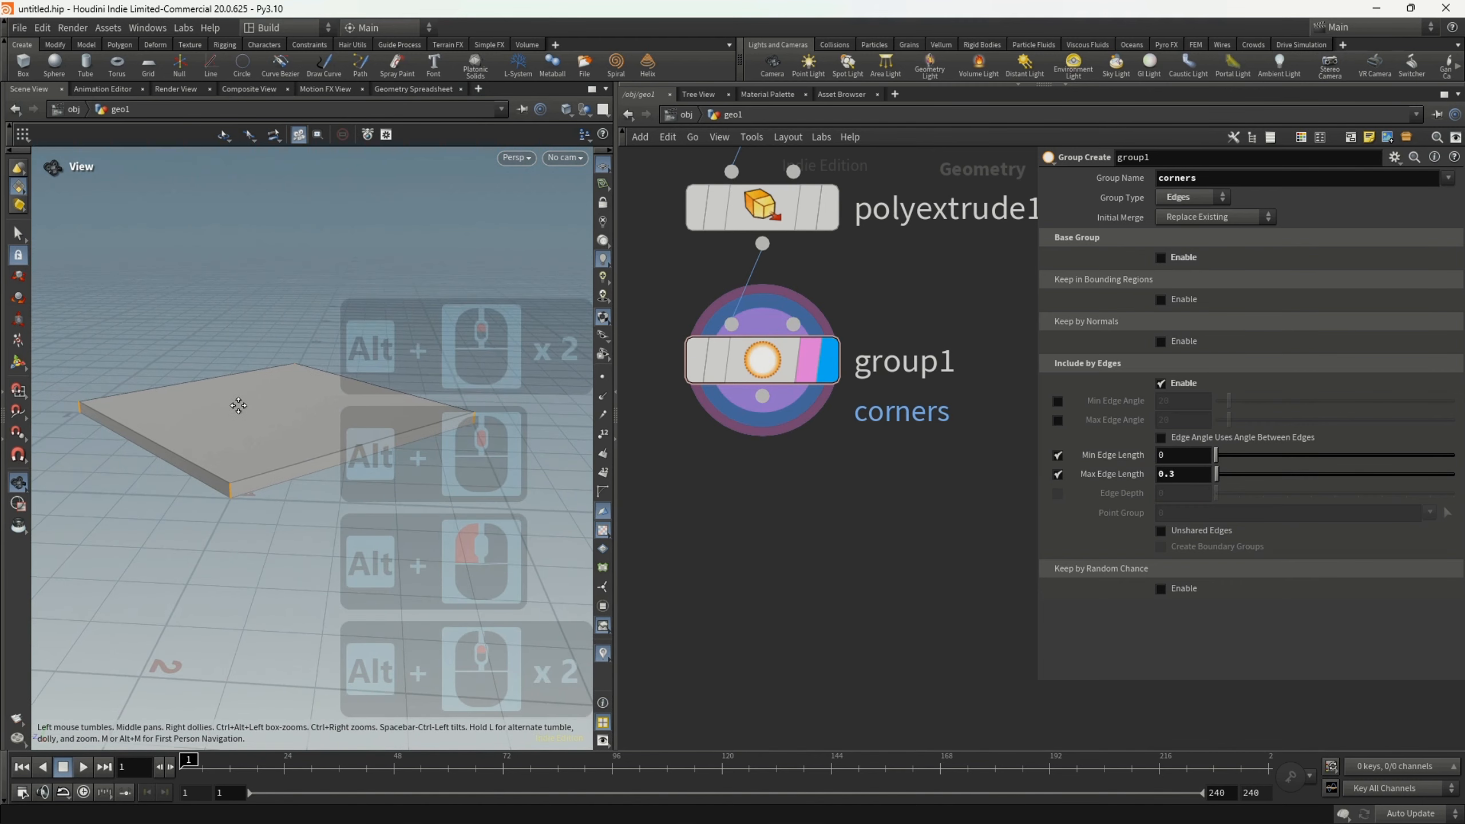
{"action": "middle_click_drag", "start_coordinate": [238, 406], "coordinate": [245, 403], "text": "alt"}
{"action": "left_click", "coordinate": [791, 511]}
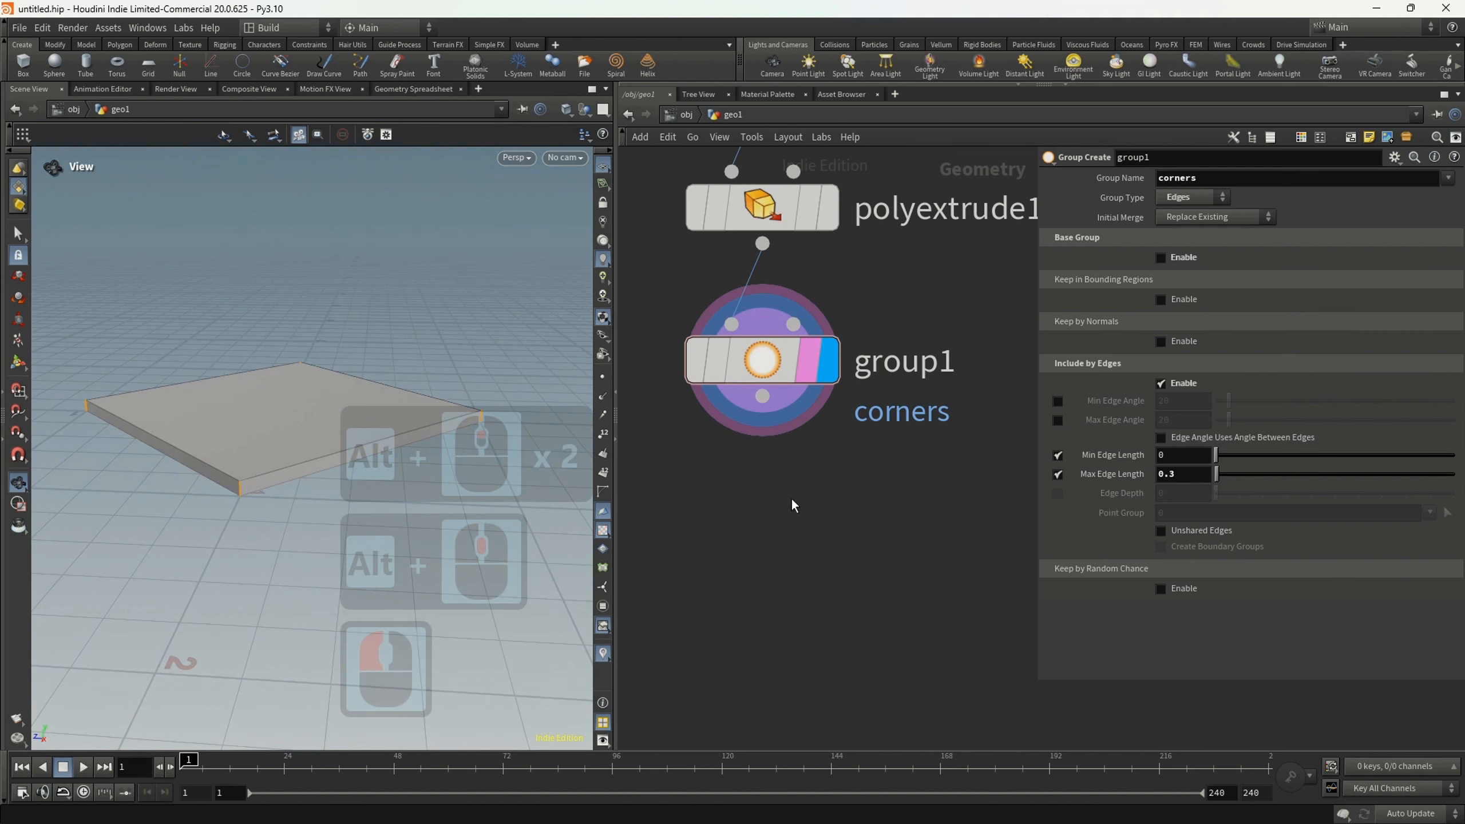
{"action": "left_click", "coordinate": [752, 530]}
{"action": "left_click", "coordinate": [761, 456]}
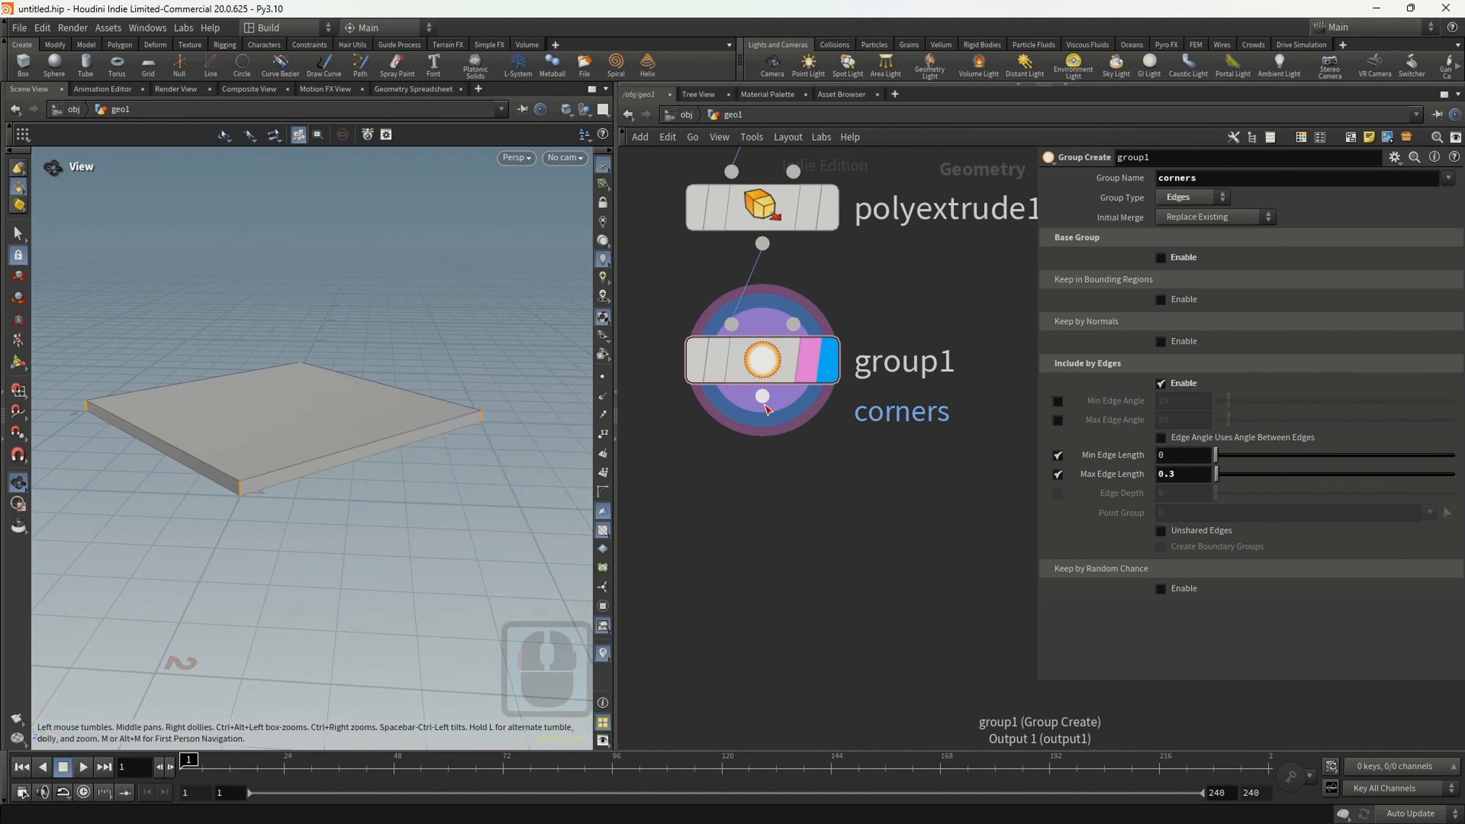
{"action": "left_click", "coordinate": [750, 481]}
{"action": "key", "text": "Tab"}
{"action": "type", "text": "po"}
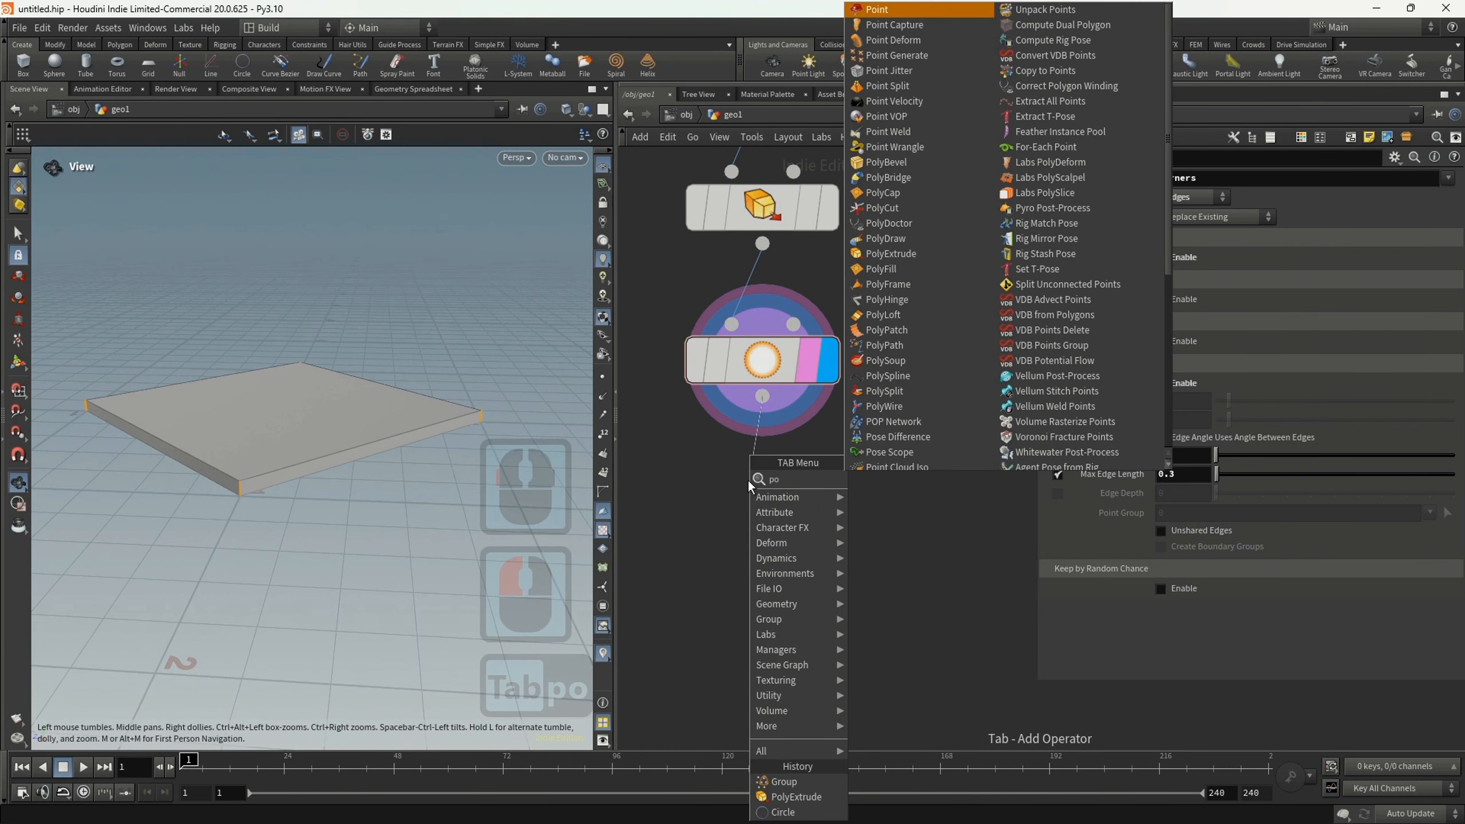
{"action": "type", "text": "lb"}
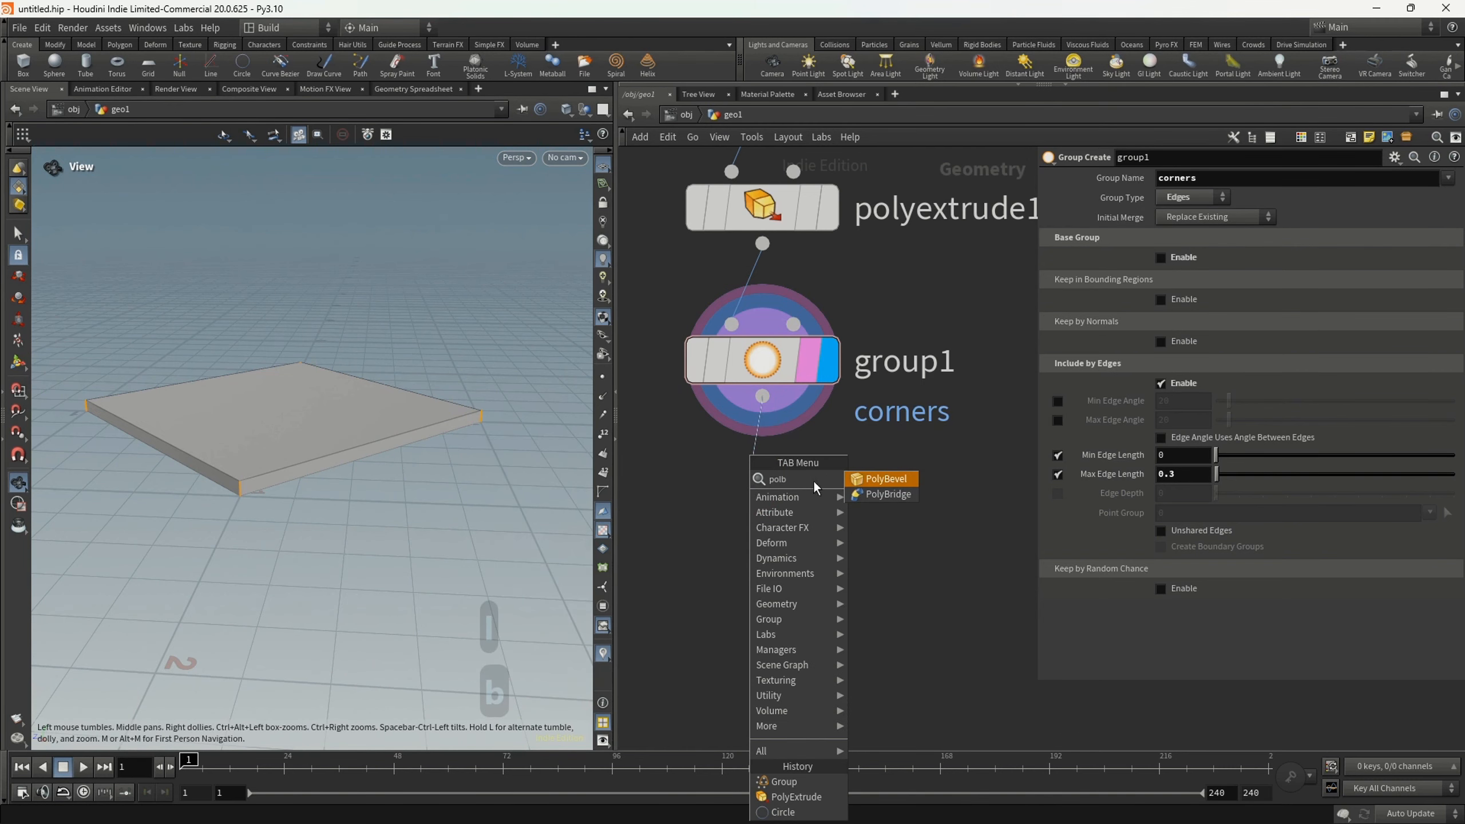
{"action": "left_click", "coordinate": [883, 478]}
{"action": "left_click", "coordinate": [748, 478]}
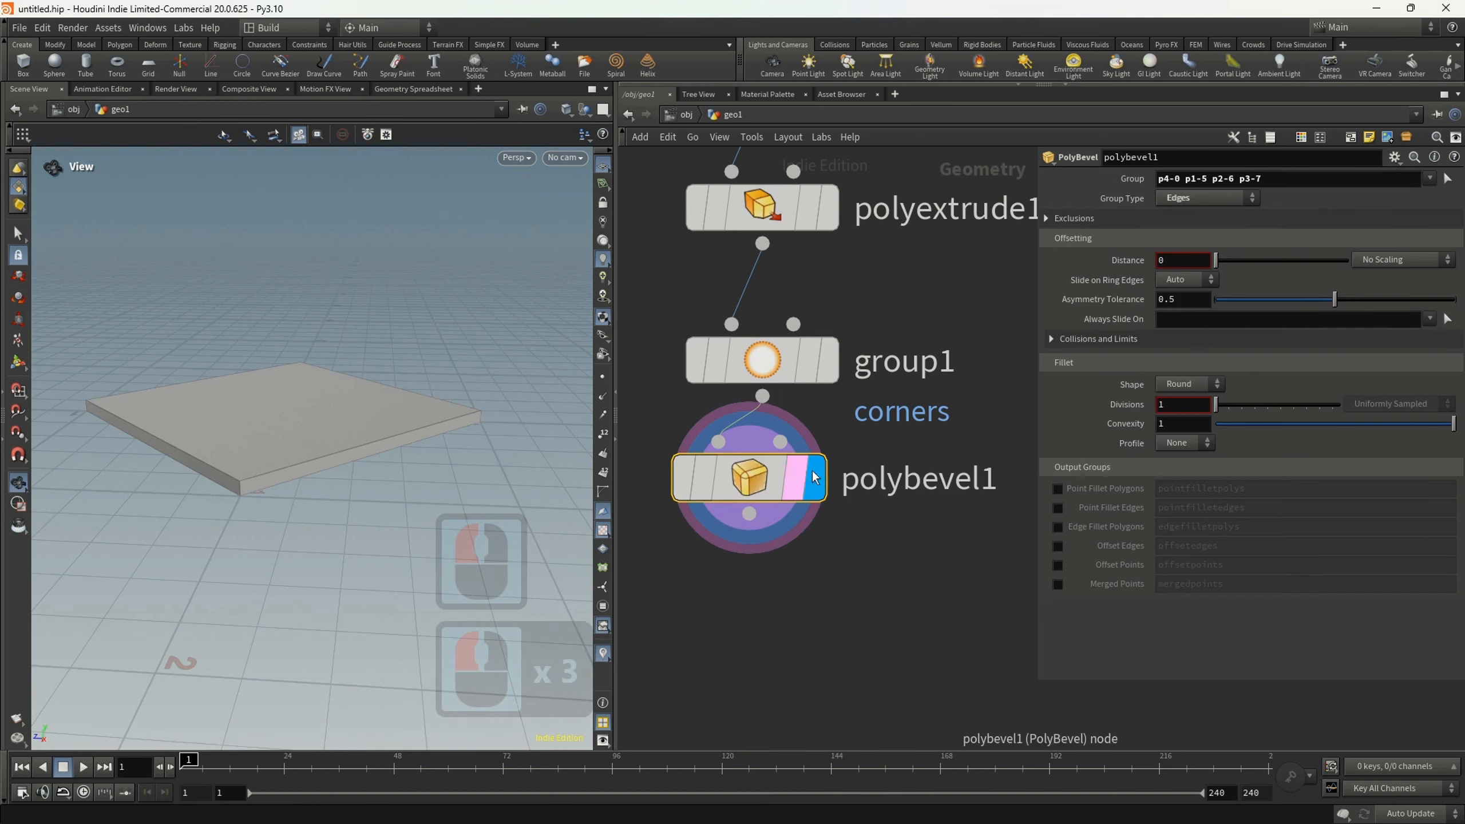
- Replace the PolyBevel node's listed edges with the corners group
{"action": "left_click", "coordinate": [1258, 179]}
{"action": "triple_click", "coordinate": [1258, 179]}
{"action": "key", "text": "BackSpace"}
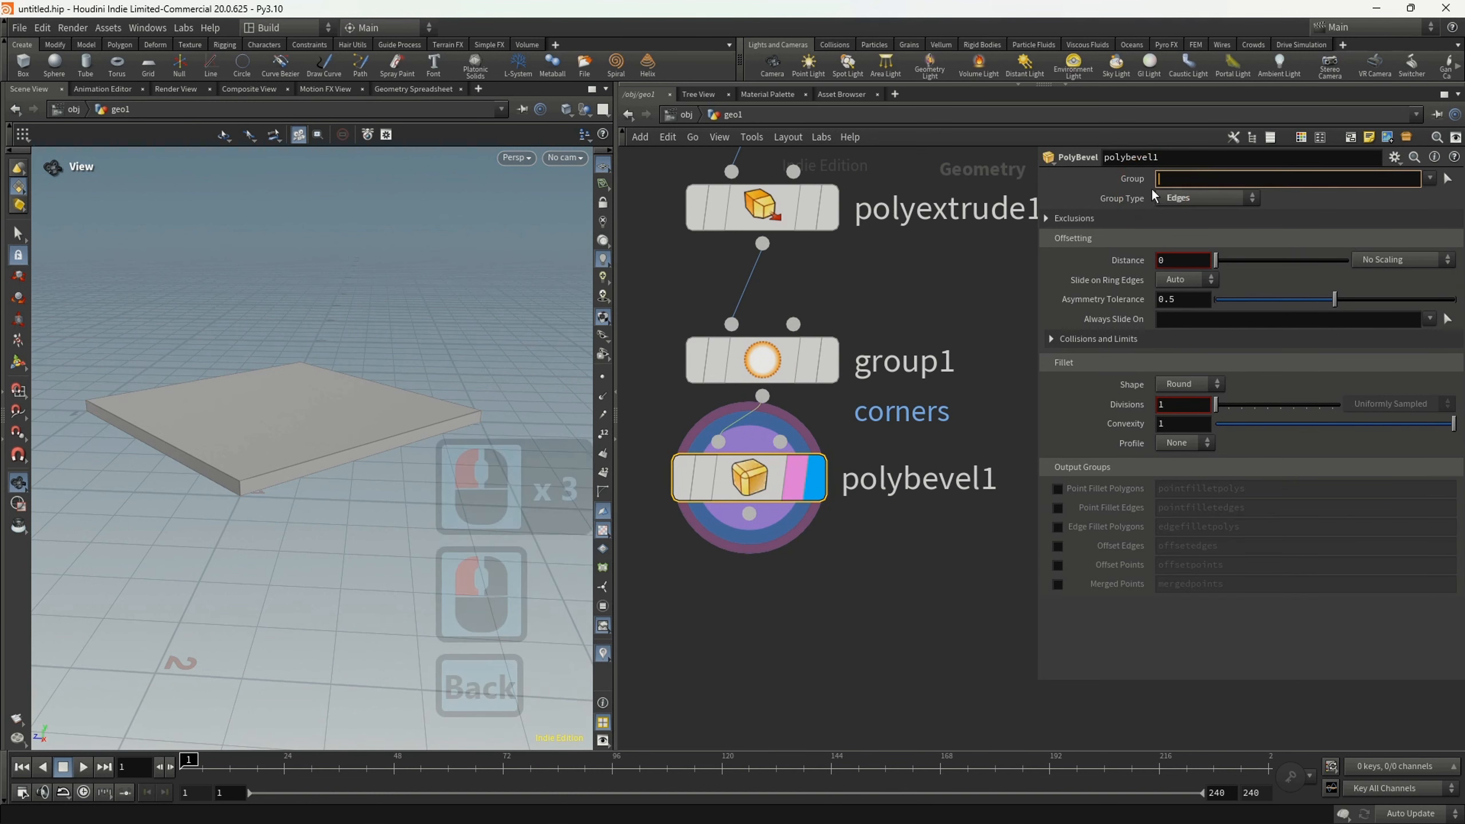
{"action": "left_click", "coordinate": [1279, 184]}
{"action": "left_click", "coordinate": [1429, 179]}
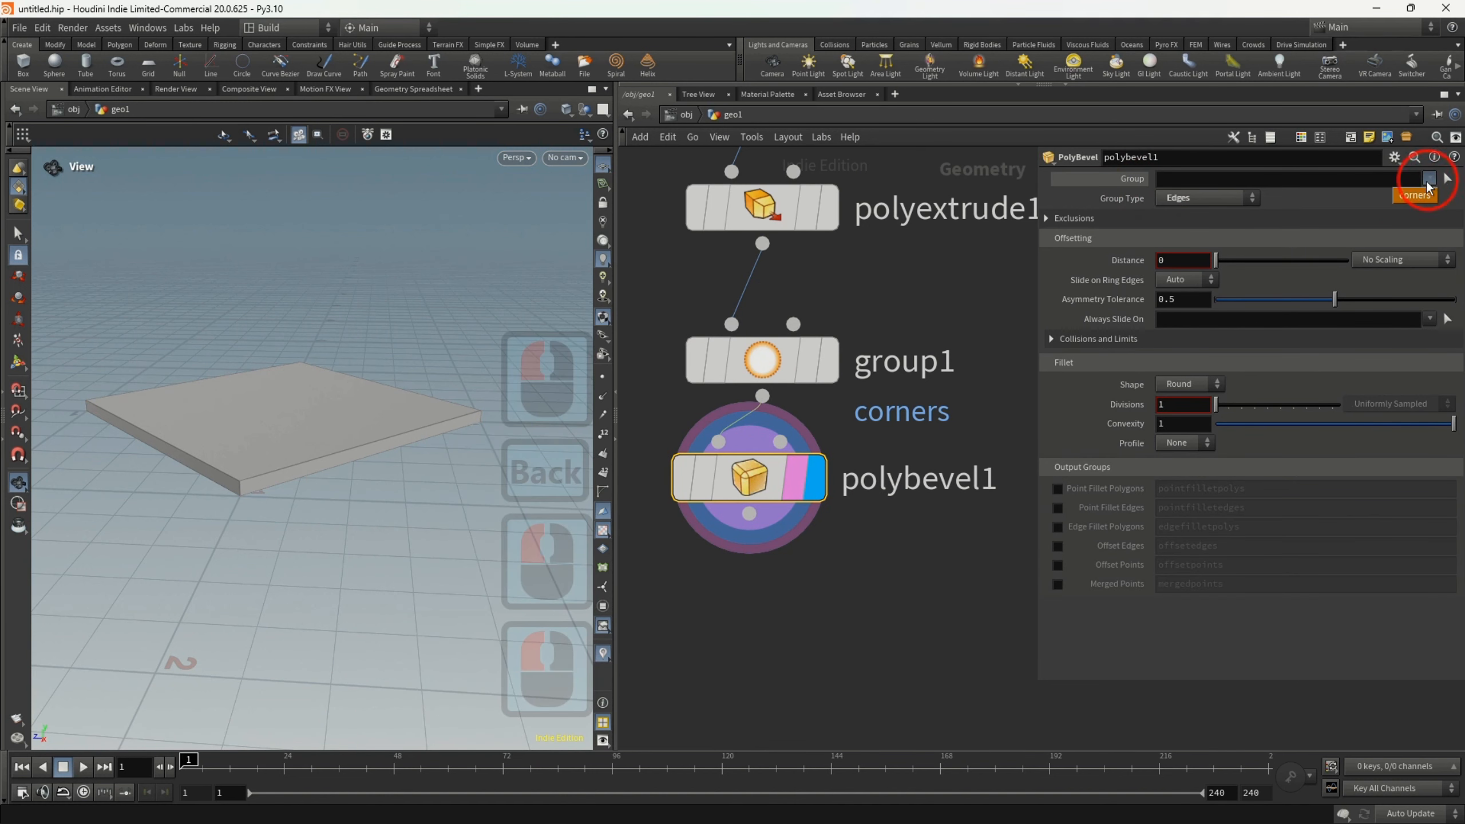
{"action": "left_click", "coordinate": [1419, 196]}
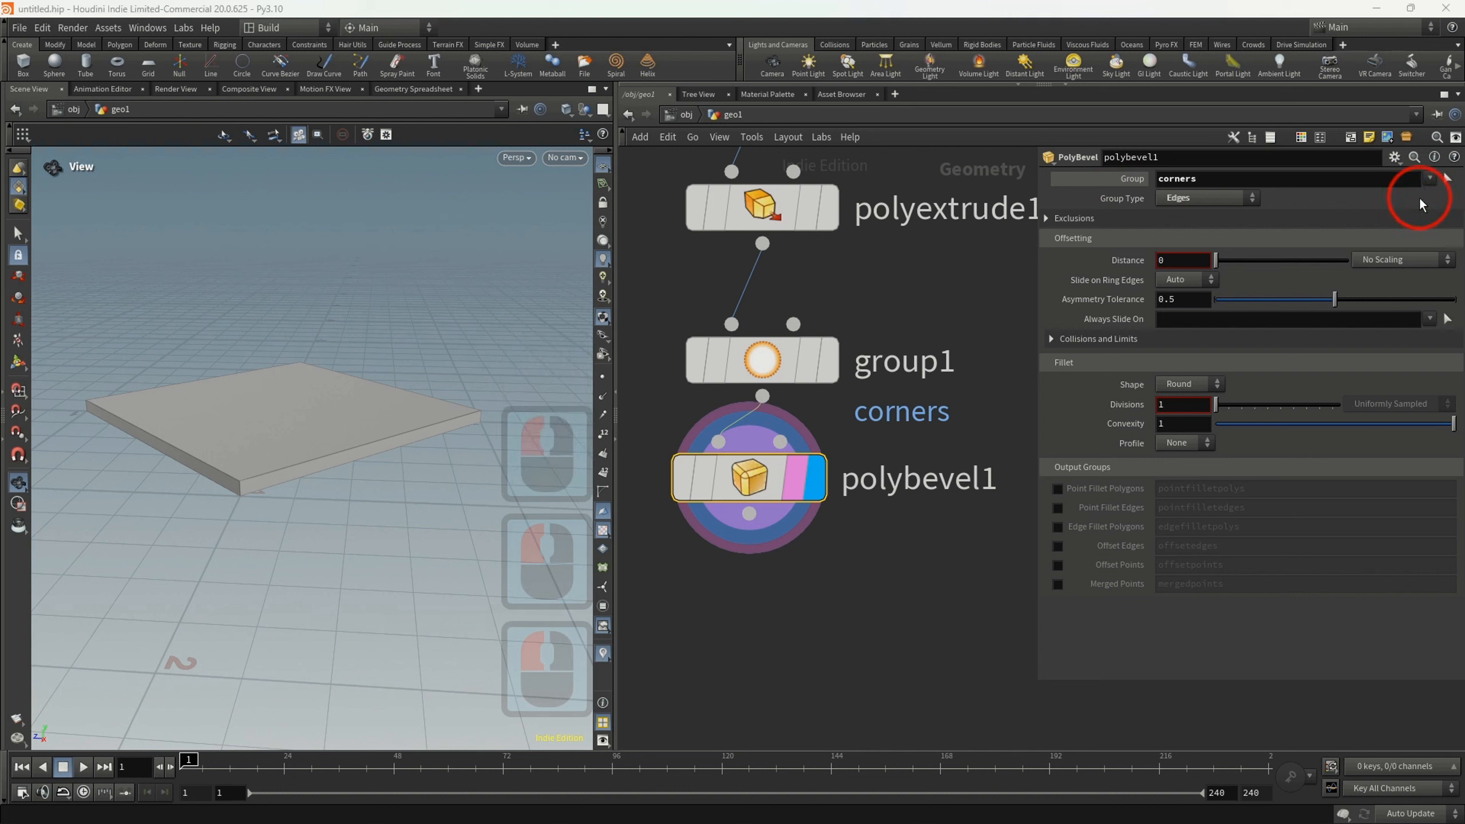
- Set the PolyBevel's offset distance to 0.21 and its fillet divisions to 7 to round the slab's corners
{"action": "left_click", "coordinate": [1189, 262]}
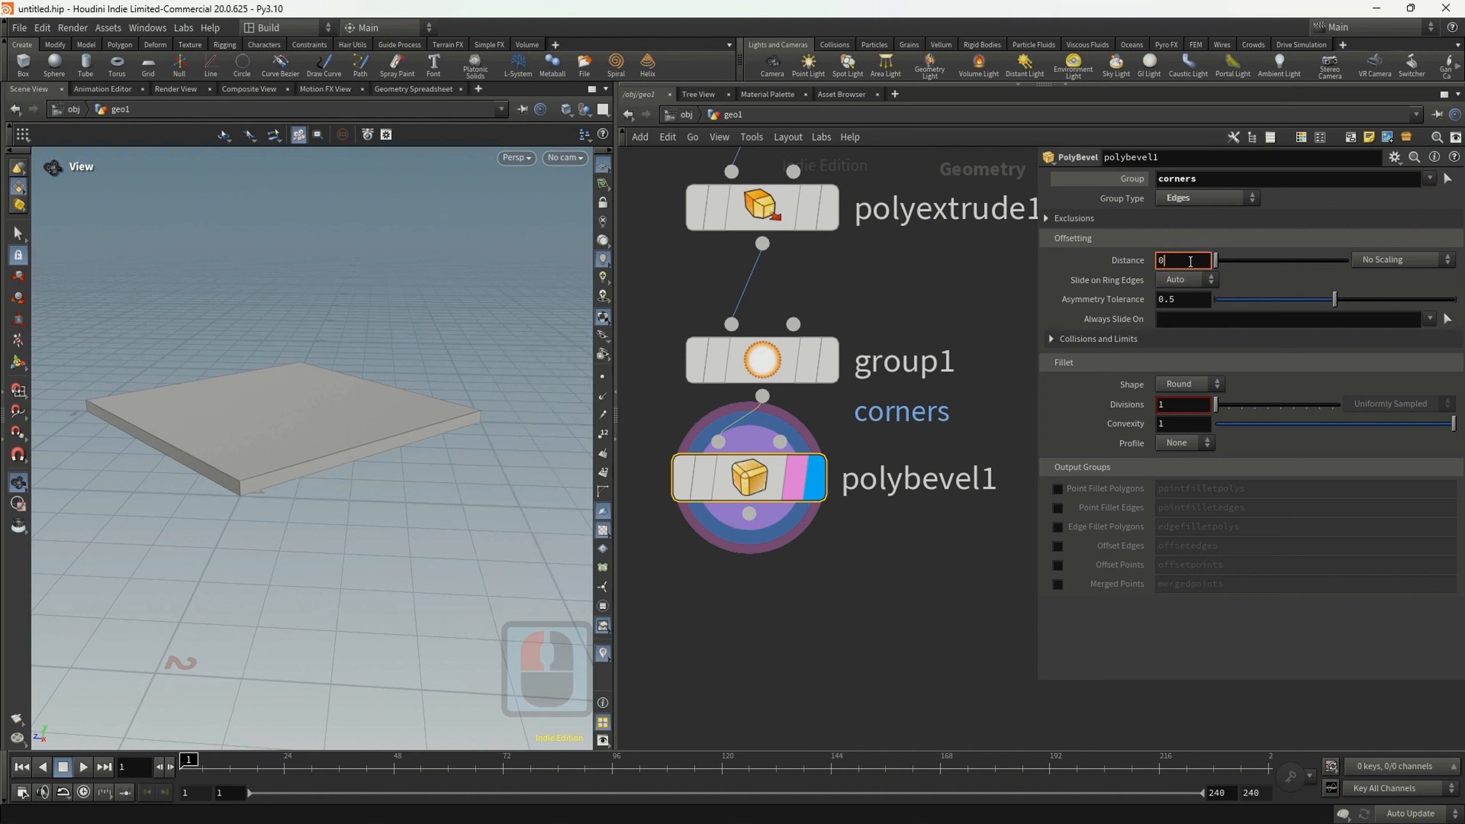
{"action": "type", "text": ".21"}
{"action": "key", "text": "Return"}
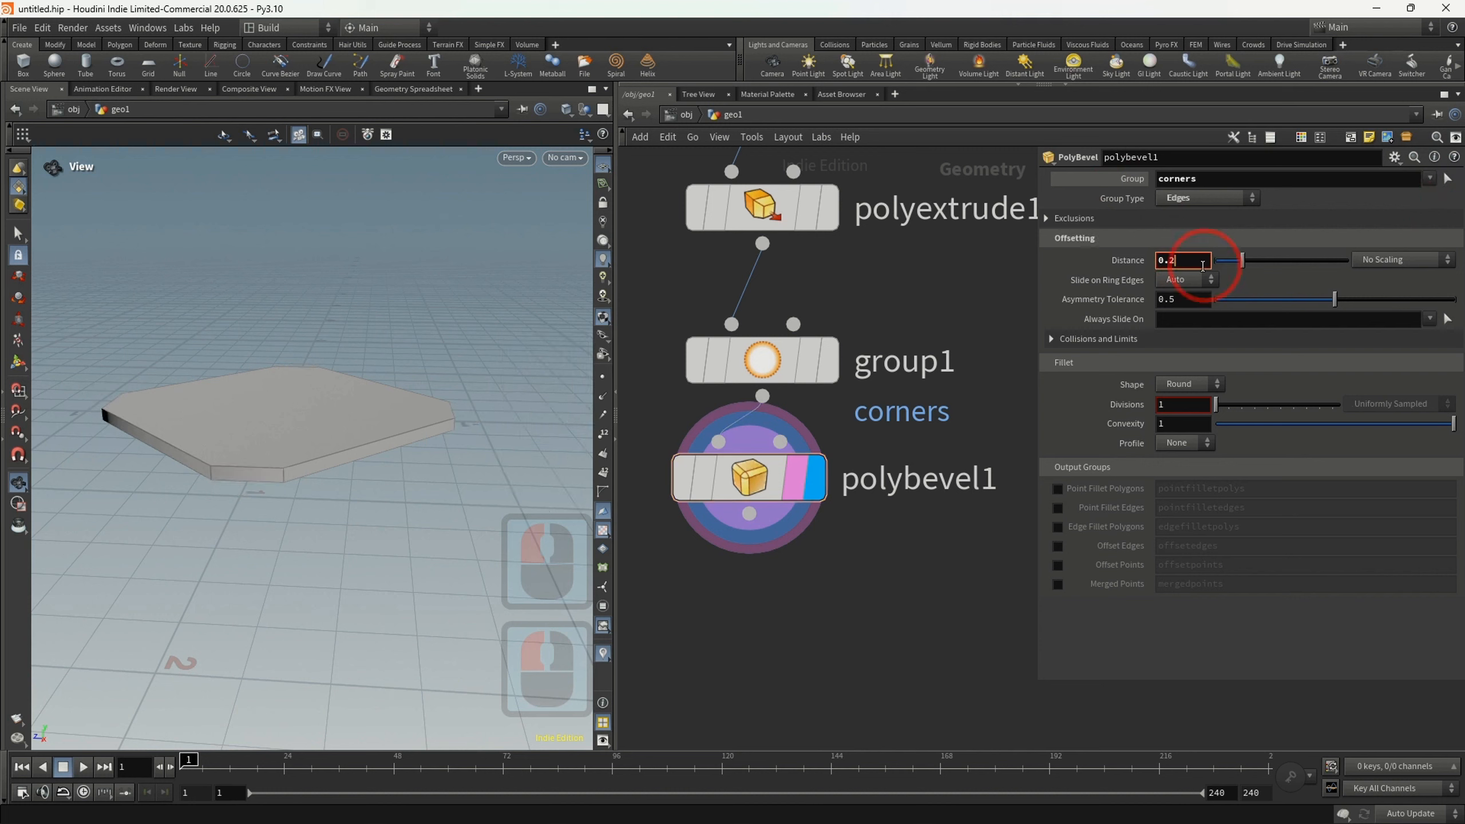
{"action": "left_click", "coordinate": [1156, 406]}
{"action": "type", "text": "7"}
{"action": "key", "text": "Return"}
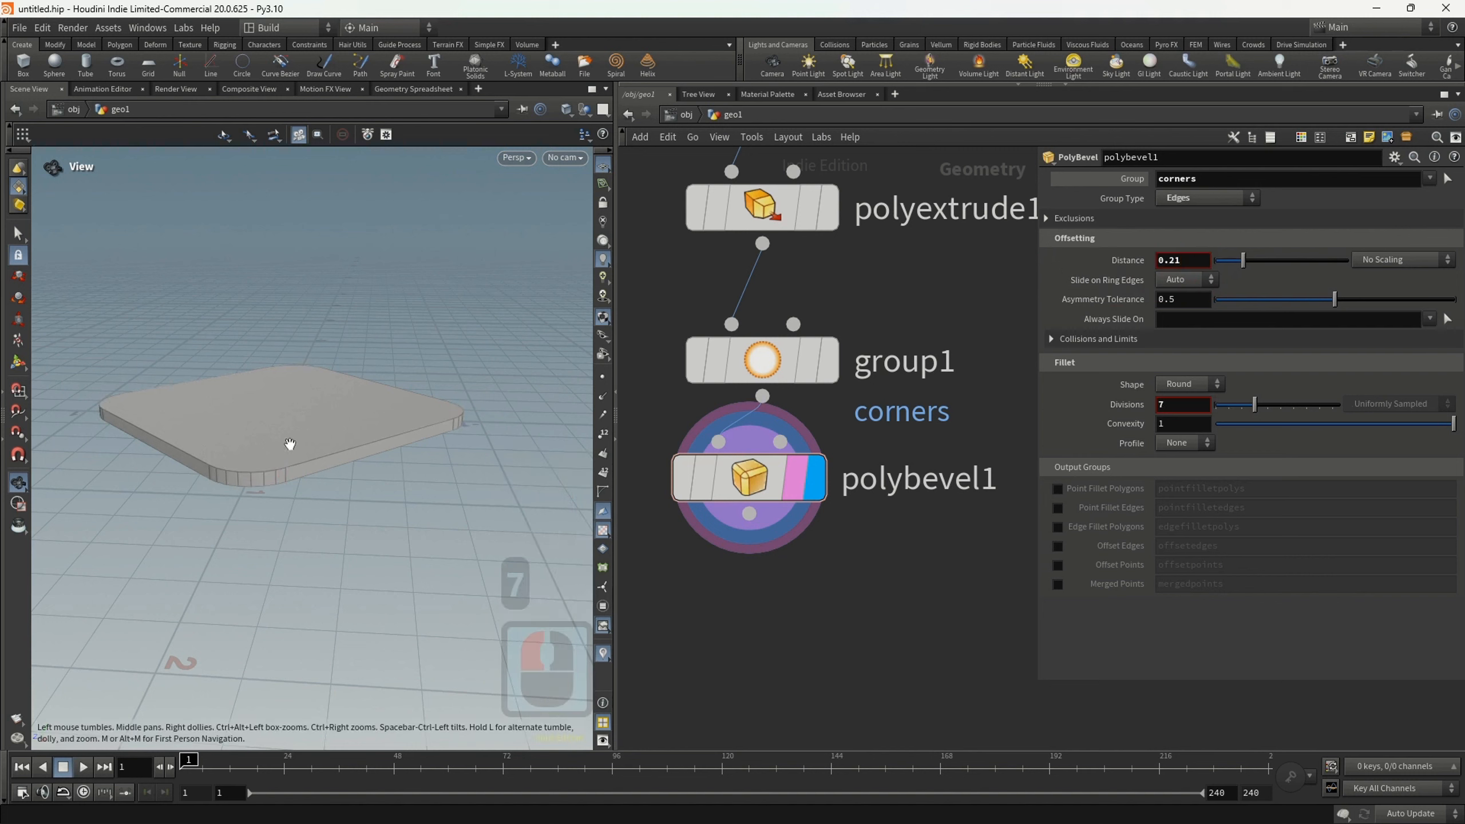
{"action": "left_click_drag", "start_coordinate": [269, 405], "coordinate": [258, 452]}
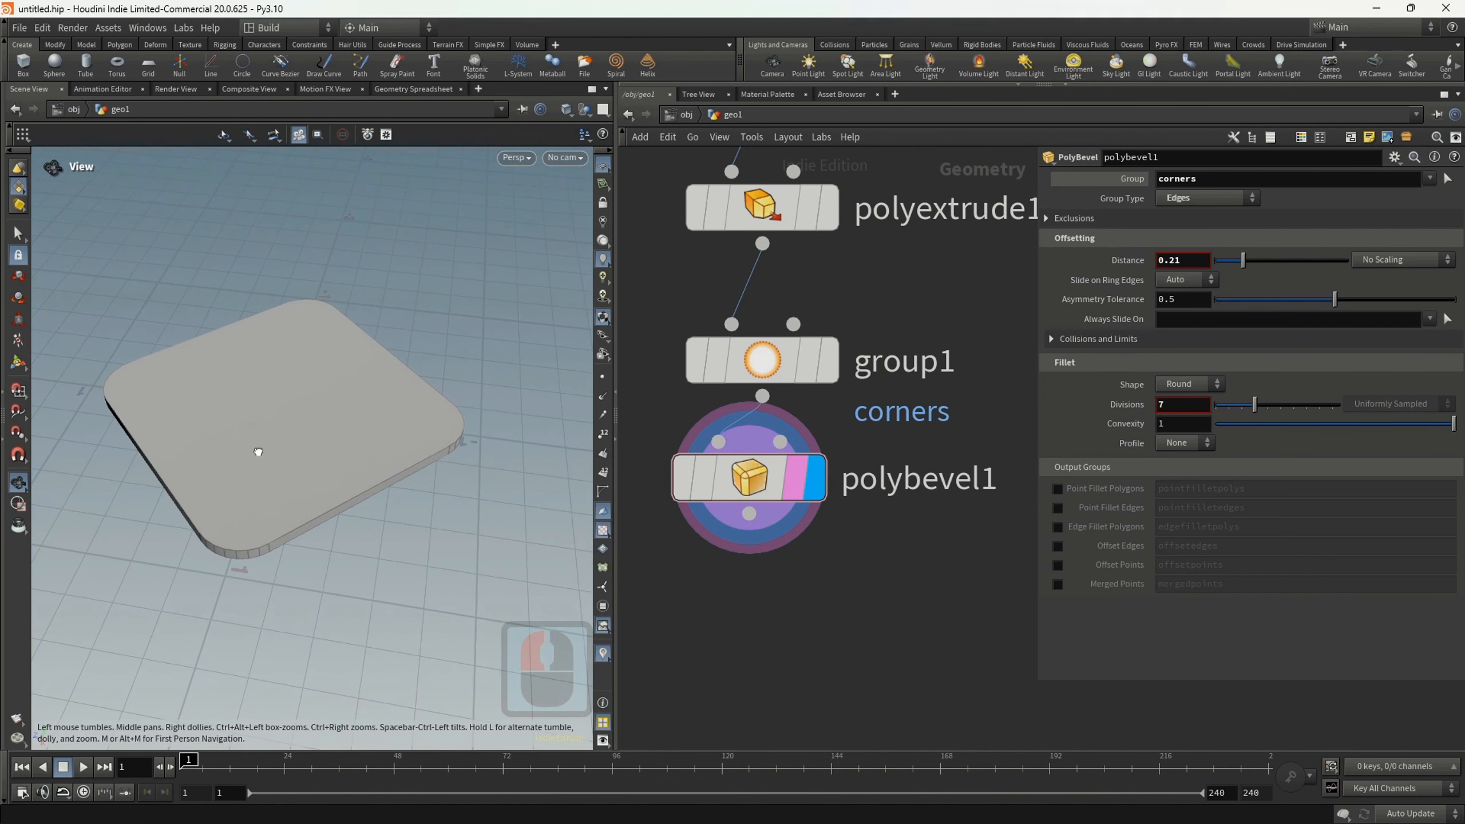
- Add a PolyExtrude node connected to the output of polybevel1 and lay out the node chain in a tidy column
{"action": "middle_click_drag", "start_coordinate": [768, 594], "coordinate": [770, 423]}
{"action": "key", "text": "Tab"}
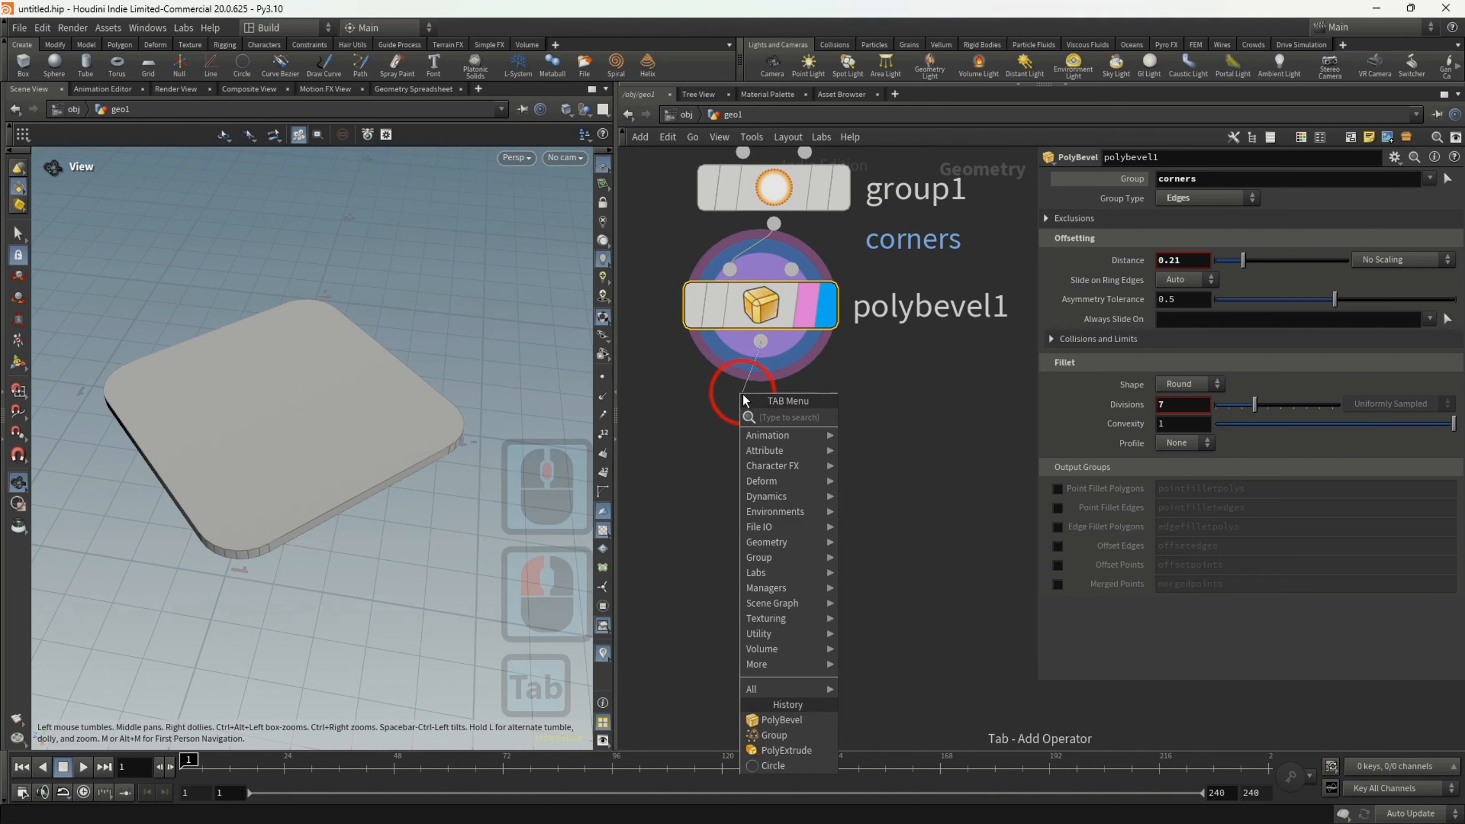
{"action": "type", "text": "pol"}
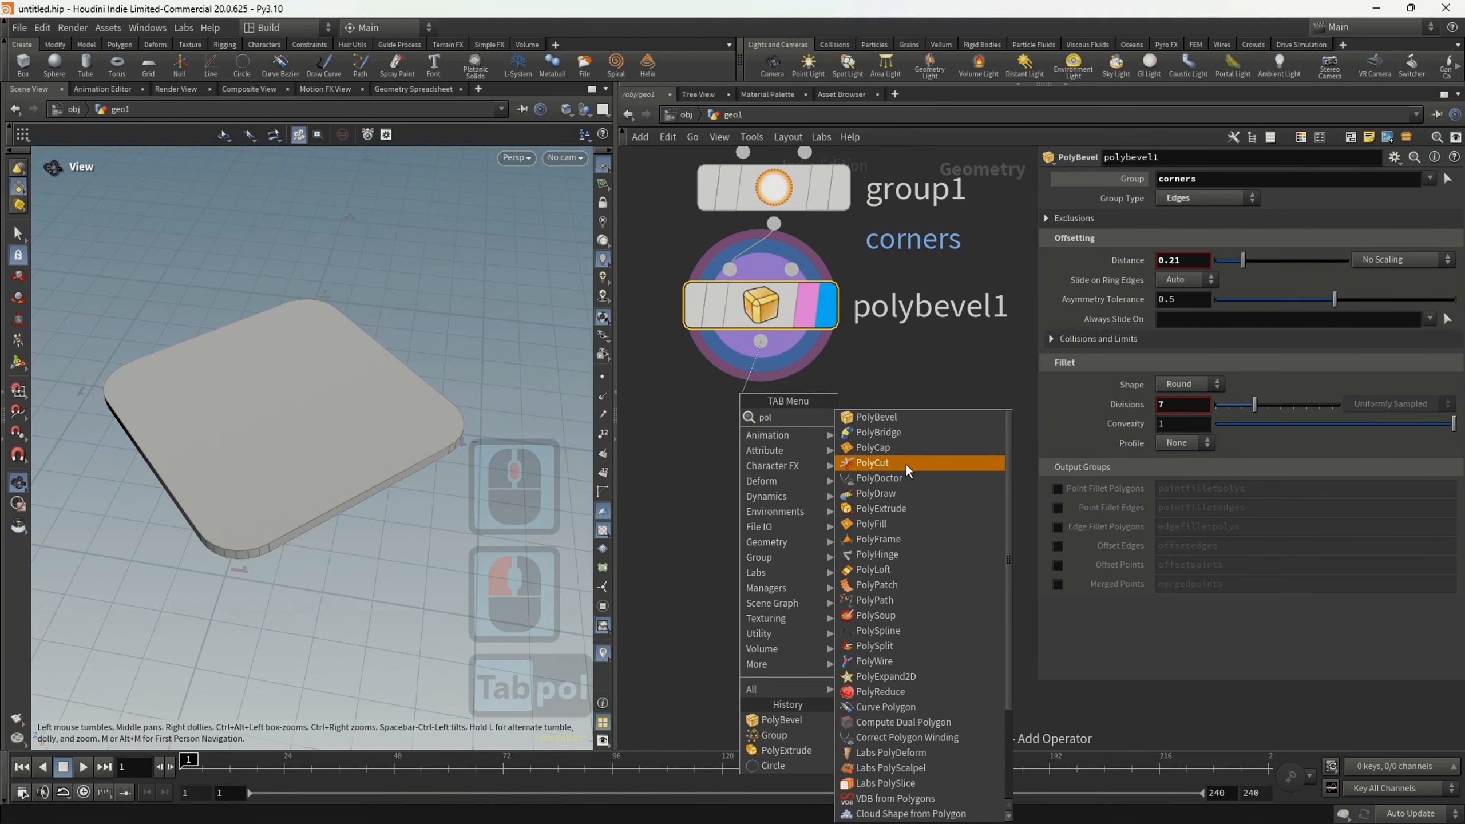
{"action": "left_click", "coordinate": [897, 508]}
{"action": "scroll", "coordinate": [808, 531], "scroll_direction": "down", "scroll_amount": 4}
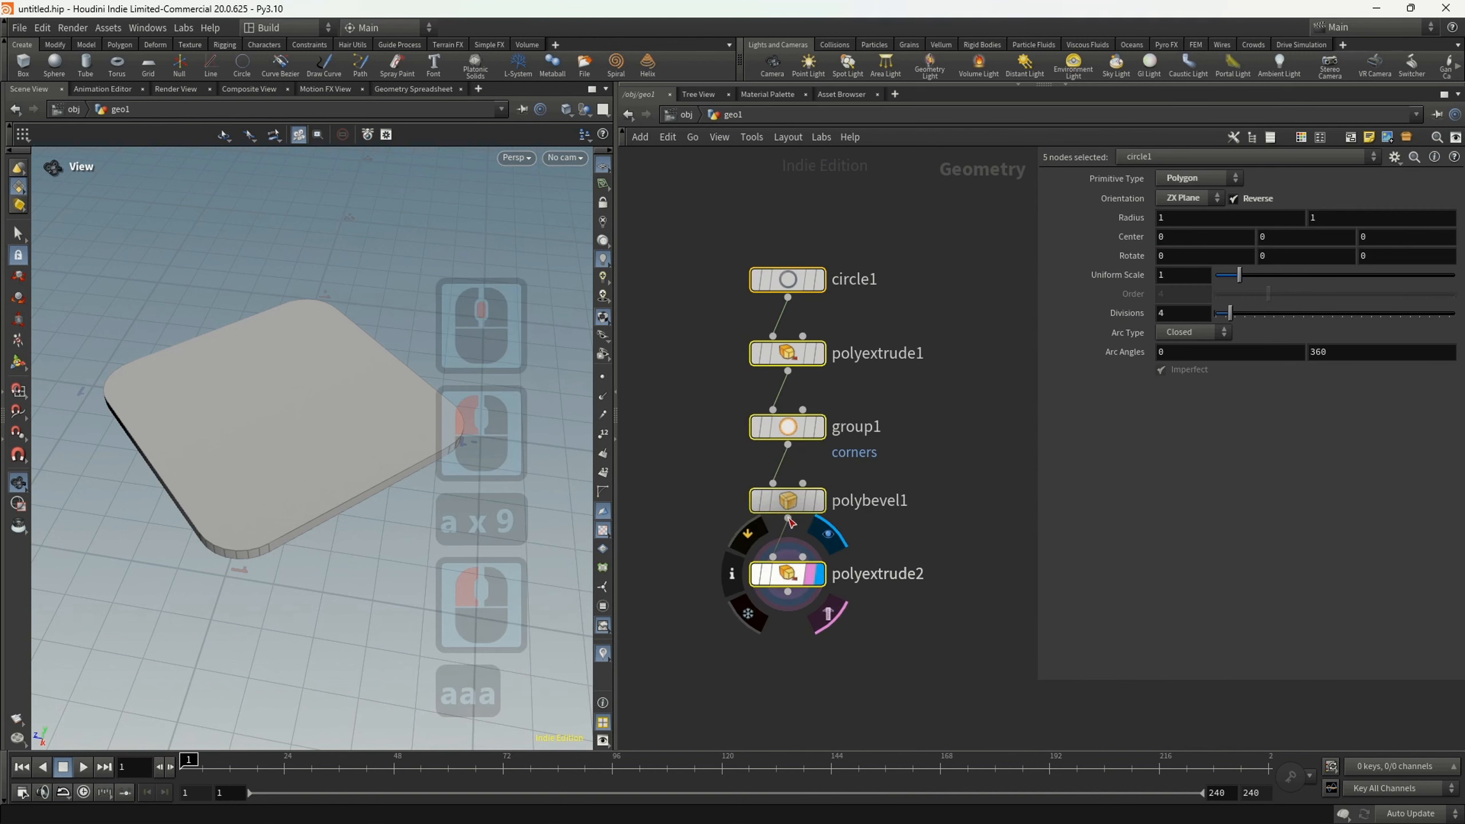
{"action": "left_click_drag", "start_coordinate": [788, 502], "coordinate": [813, 434]}
- Enable the extrudeFront front group output on polyextrude1, view that node's result briefly, and return the display to polyextrude2
{"action": "left_click", "coordinate": [788, 297]}
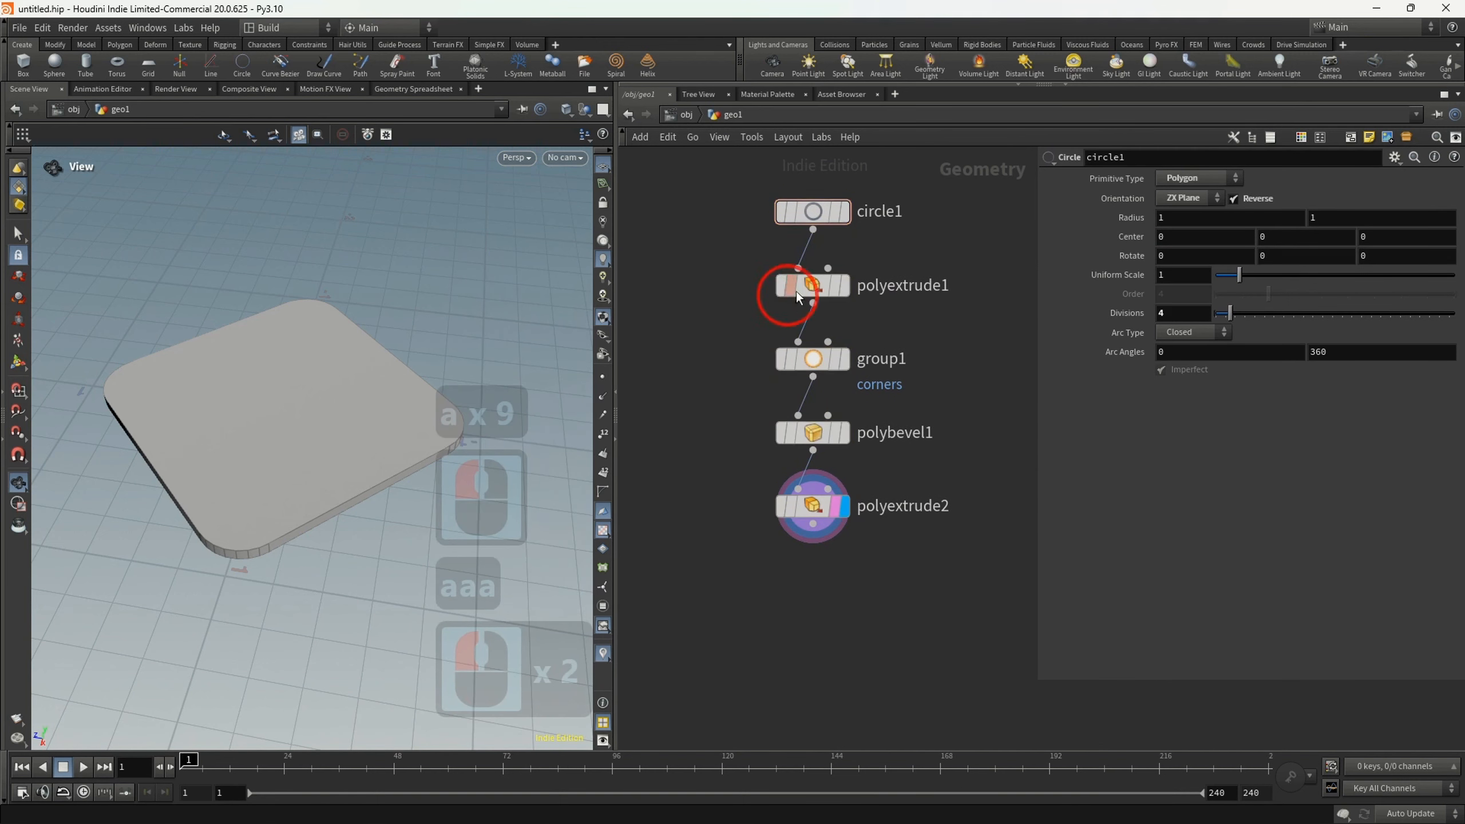
{"action": "left_click", "coordinate": [1099, 482]}
{"action": "left_click", "coordinate": [1058, 455]}
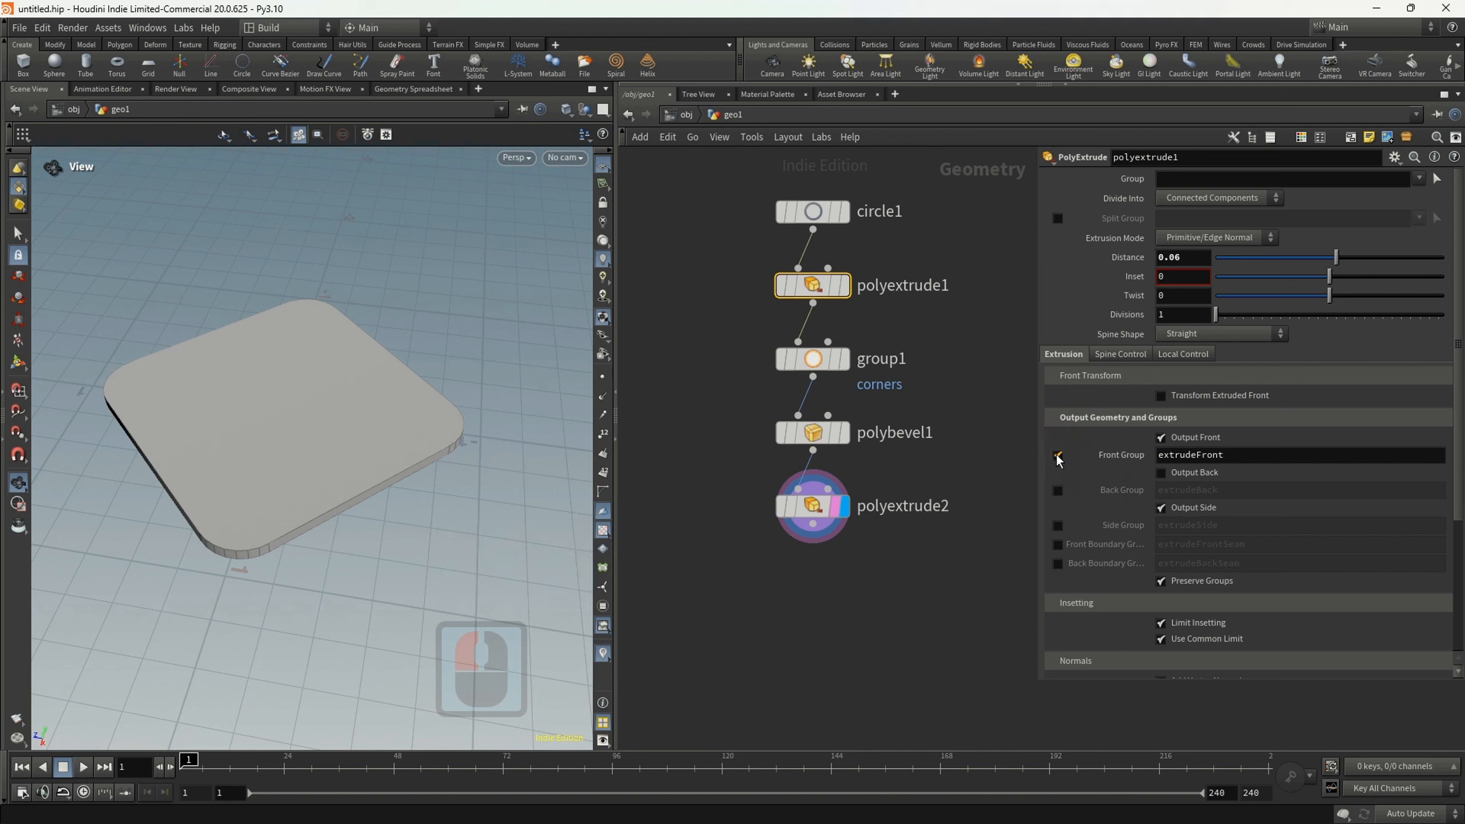
{"action": "left_click", "coordinate": [844, 285]}
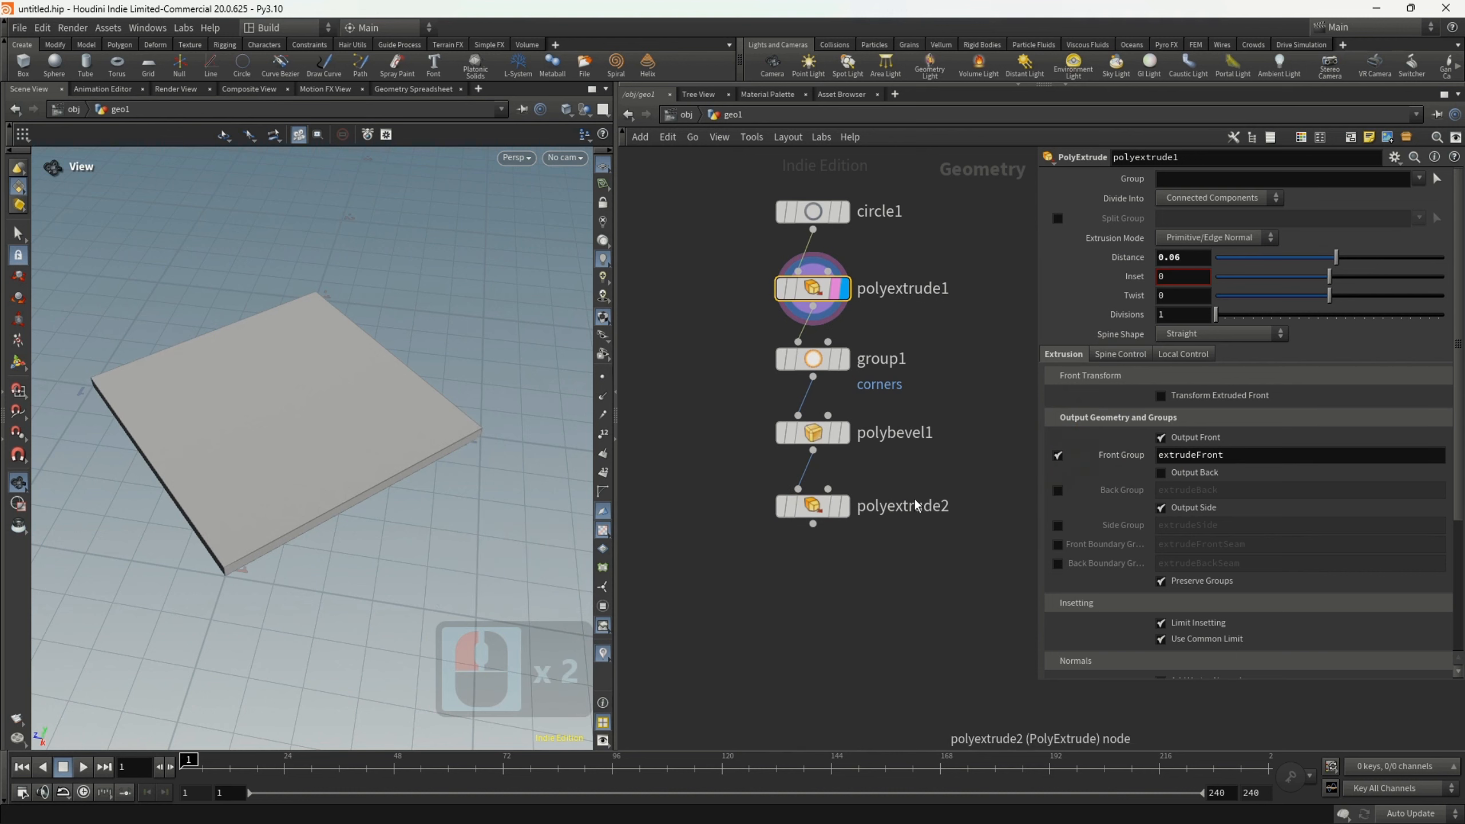
{"action": "left_click", "coordinate": [843, 506]}
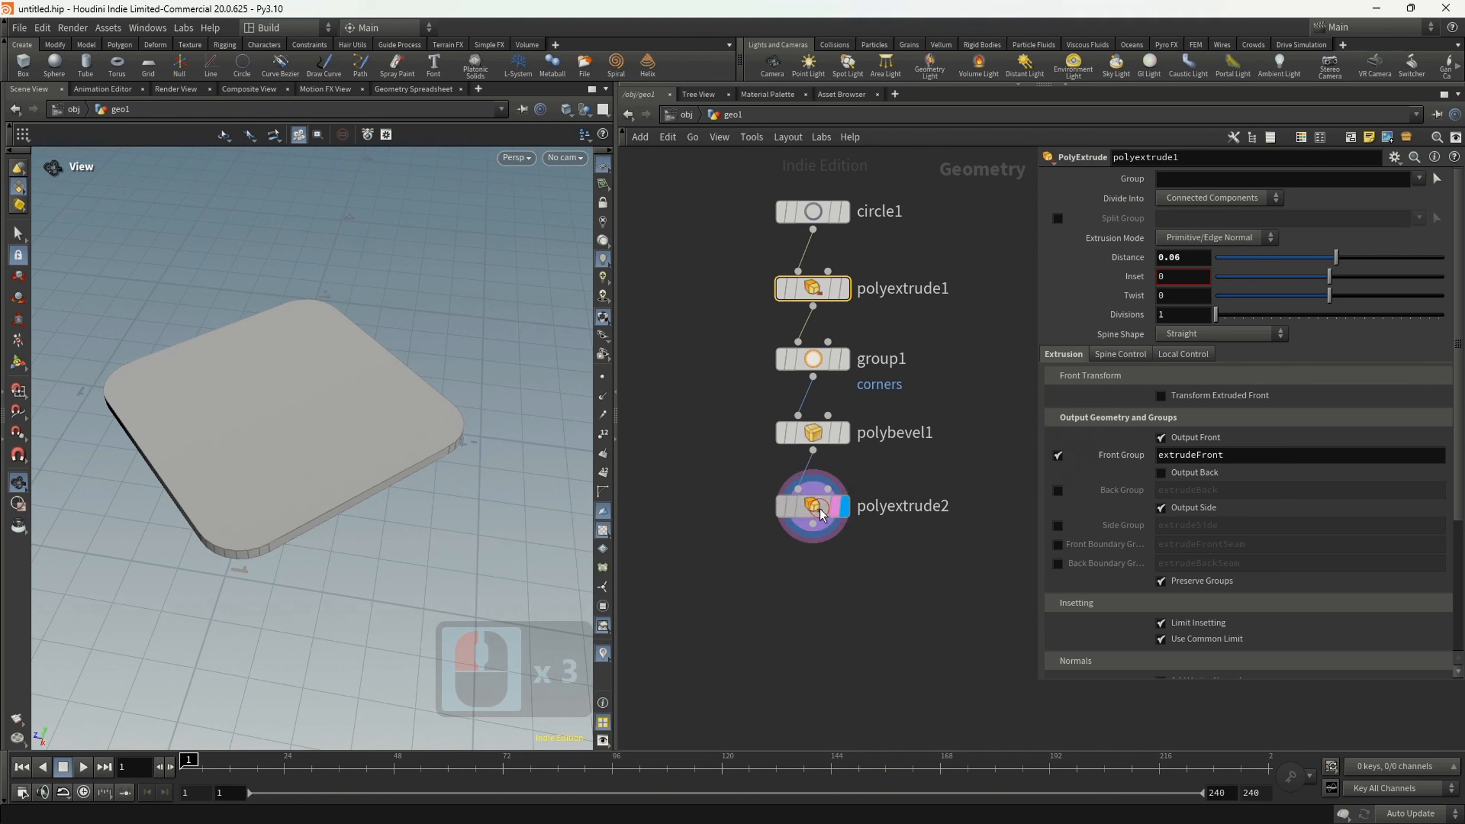
- Limit polyextrude2 to the extrudeFront group and set its inset to 0.04
{"action": "left_click", "coordinate": [819, 509]}
{"action": "left_click", "coordinate": [1418, 179]}
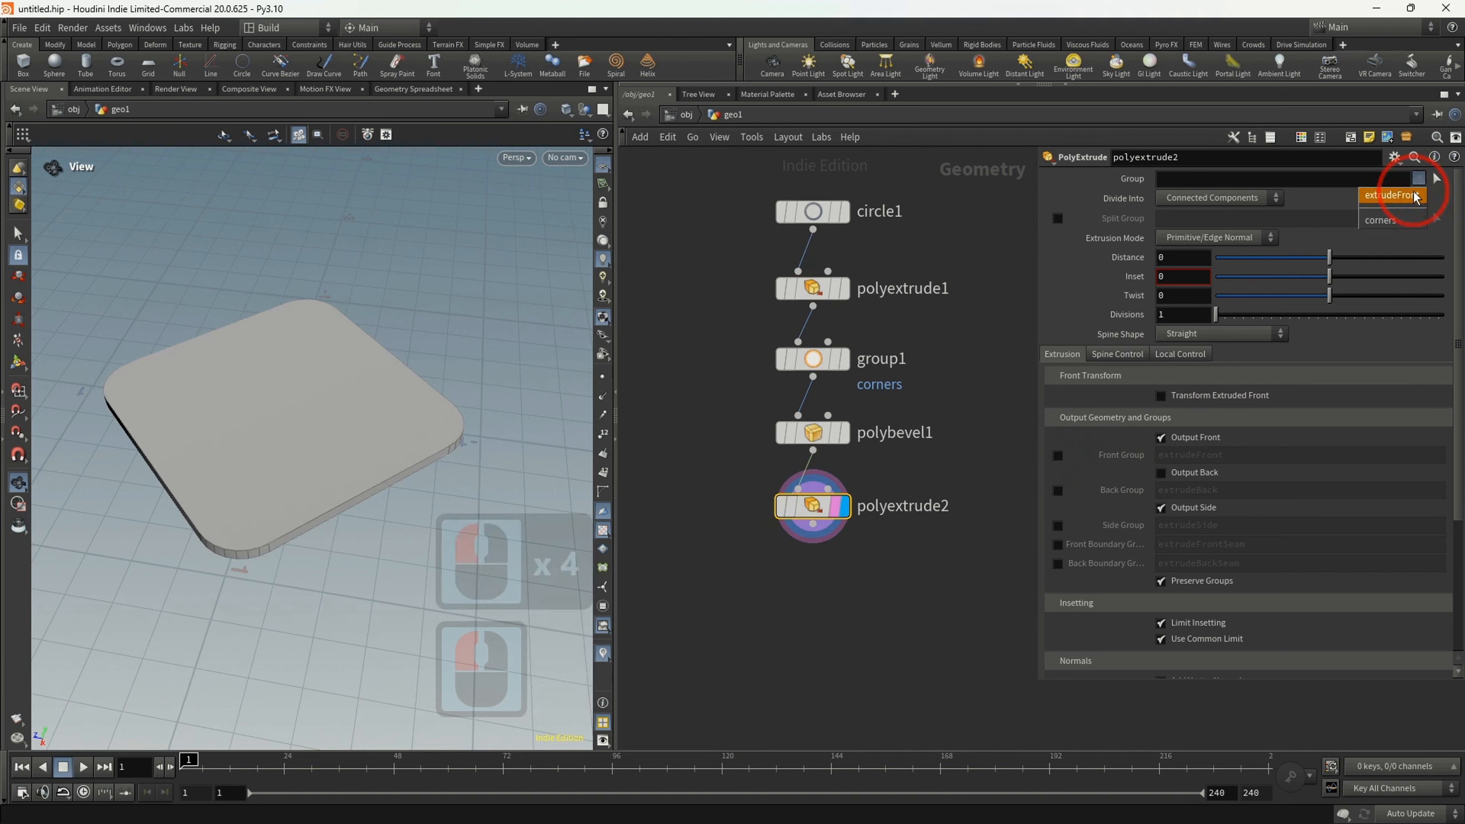
{"action": "left_click", "coordinate": [1410, 197]}
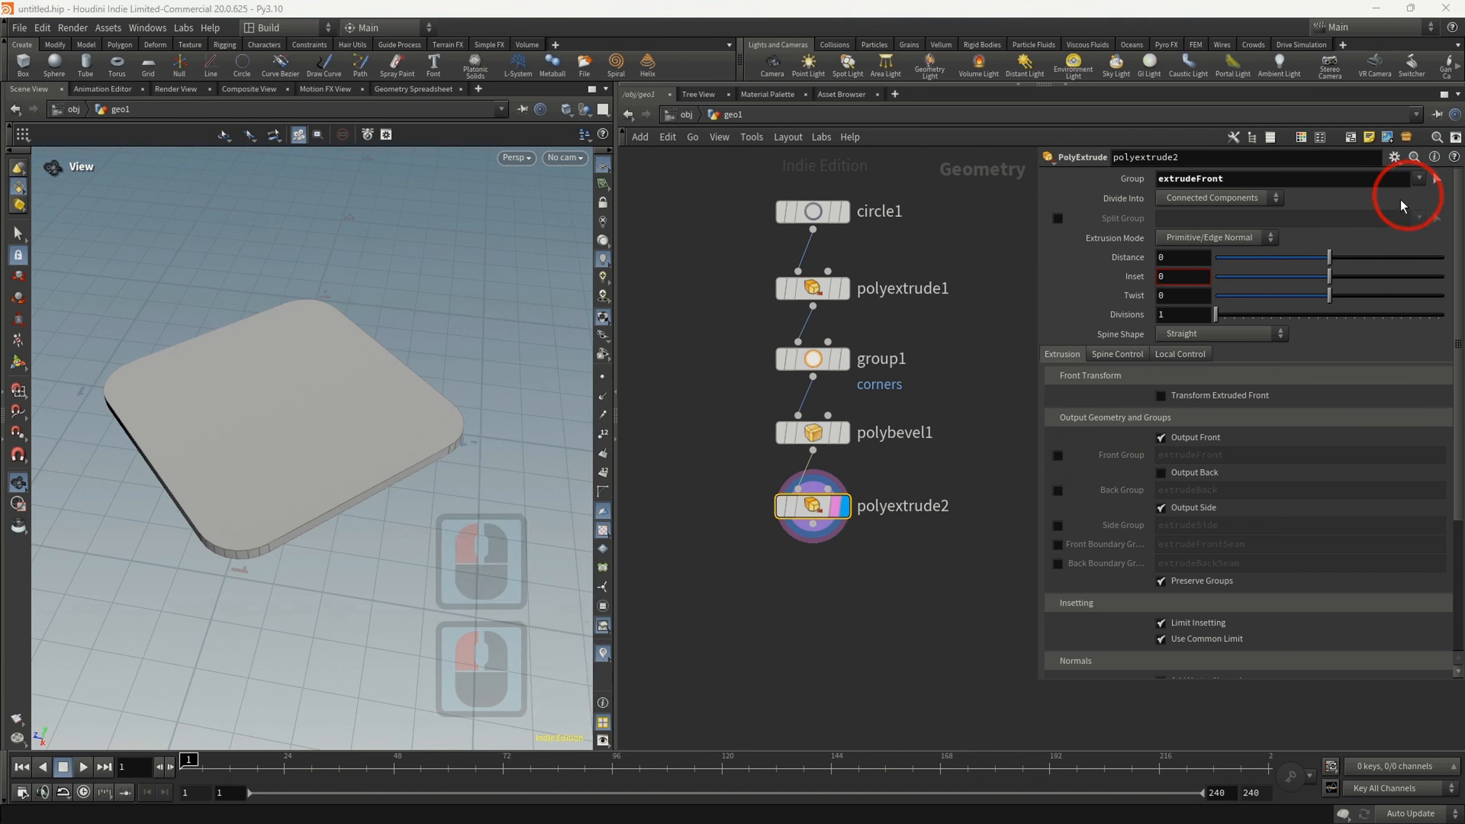
{"action": "left_click", "coordinate": [1183, 277]}
{"action": "type", "text": "."}
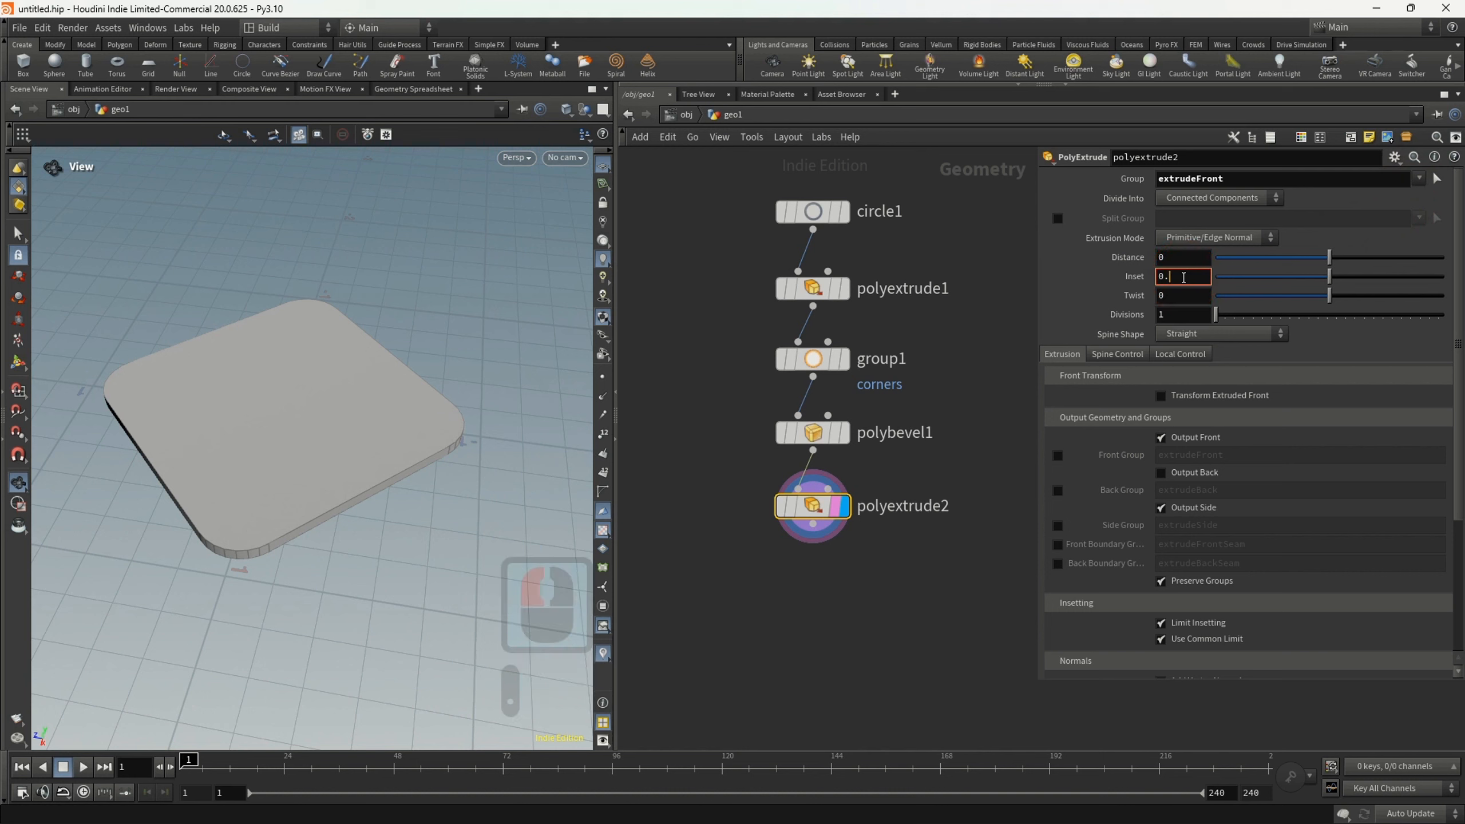
{"action": "type", "text": "04"}
{"action": "left_click", "coordinate": [1013, 299]}
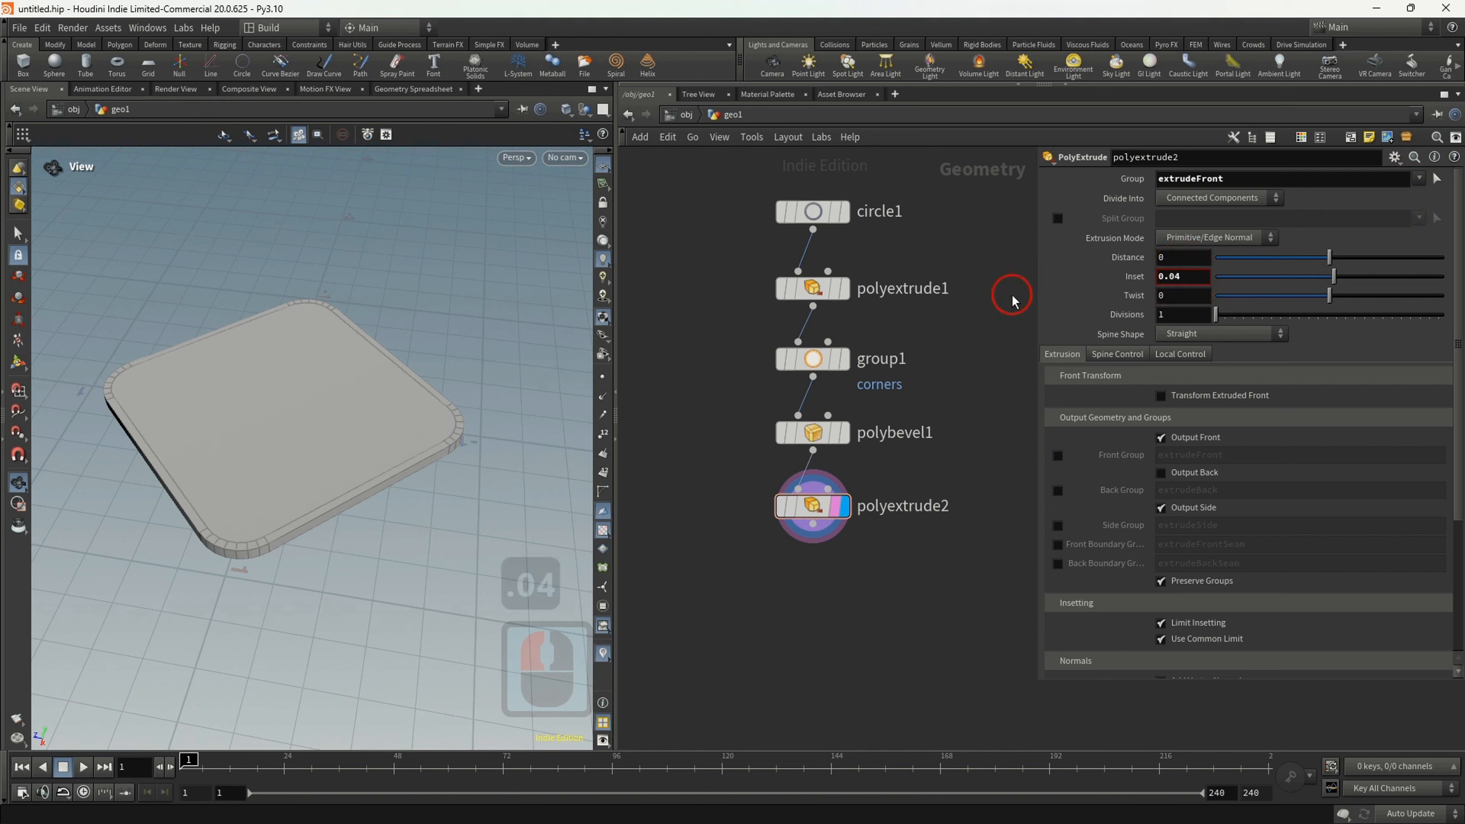
- Enable the front group output on polyextrude2 and name it extrudeFront1
{"action": "left_click", "coordinate": [1058, 456]}
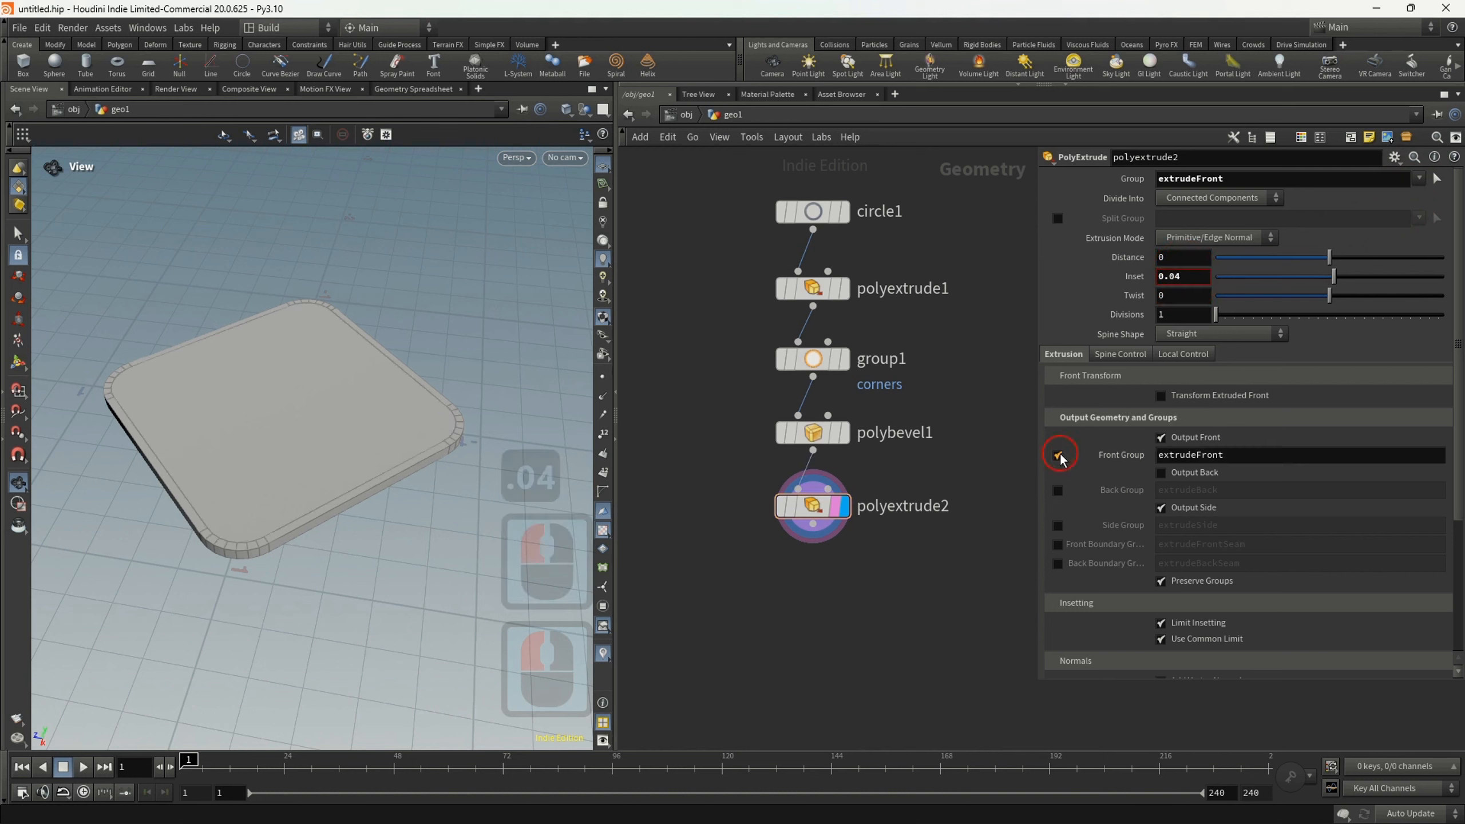
{"action": "left_click", "coordinate": [1243, 462]}
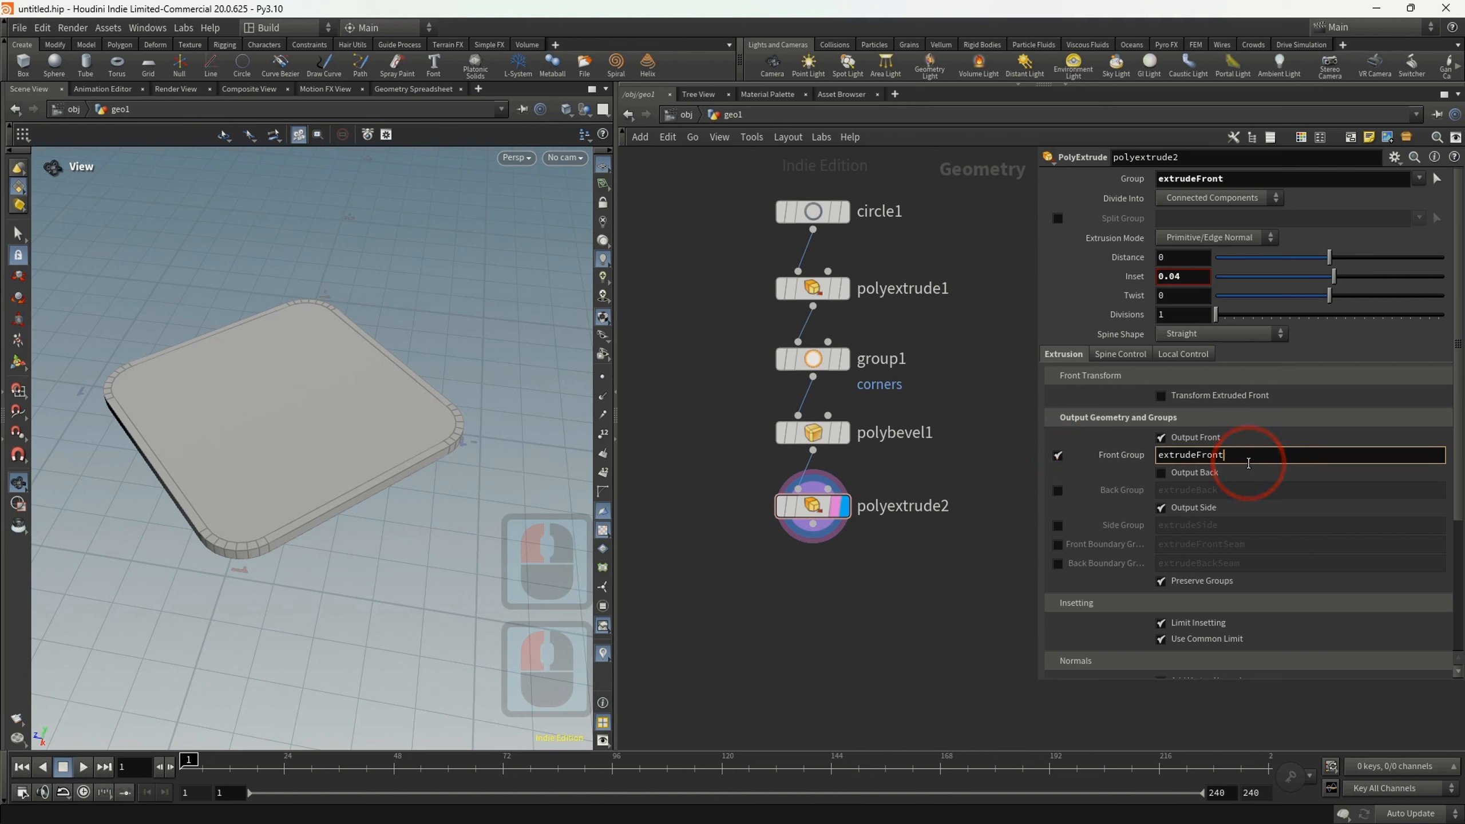
{"action": "type", "text": "1"}
{"action": "left_click", "coordinate": [1002, 553]}
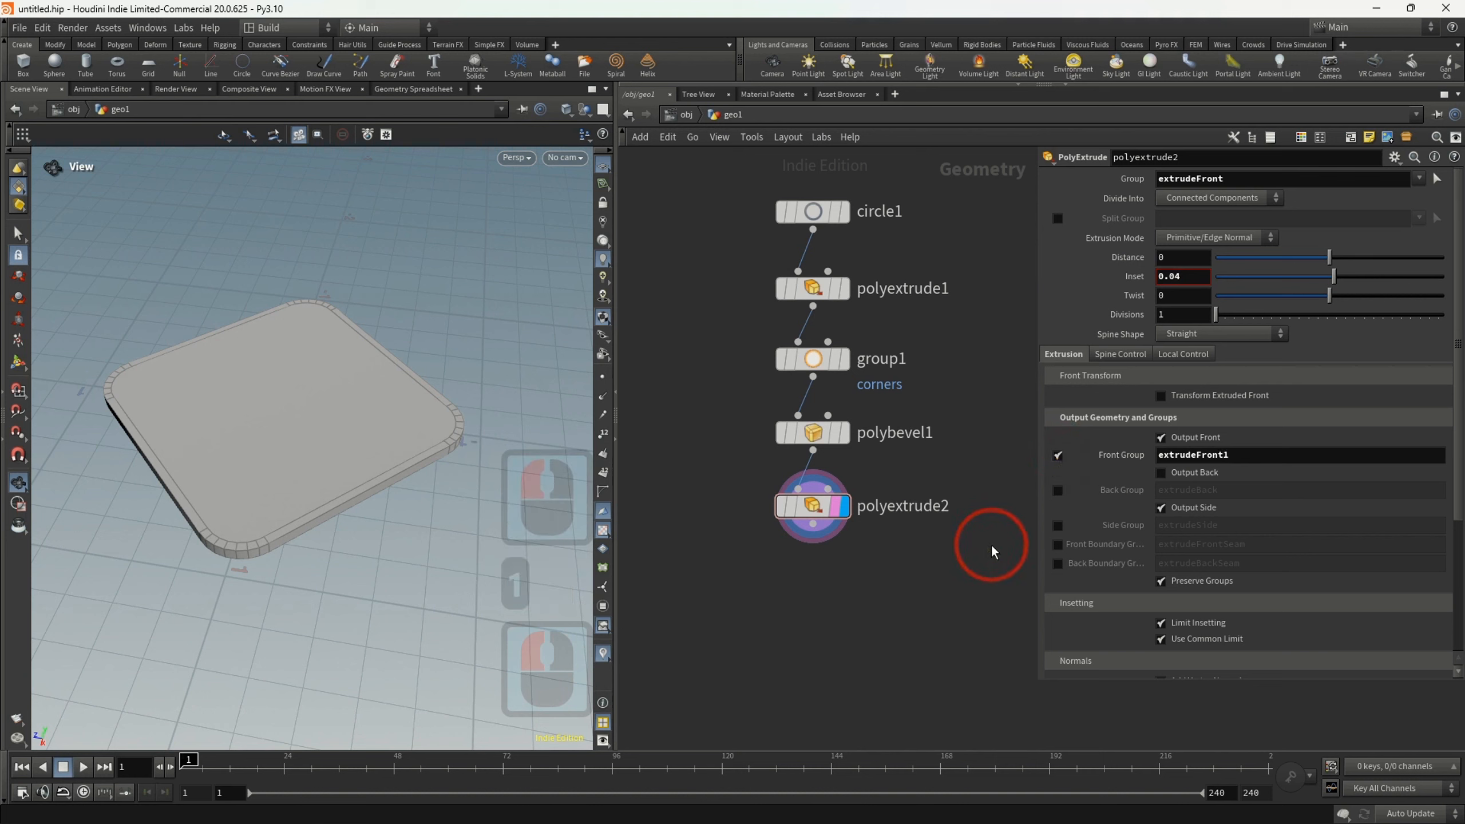
- Add another PolyExtrude node connected to the output of polyextrude2
{"action": "left_click", "coordinate": [813, 524]}
{"action": "key", "text": "Tab"}
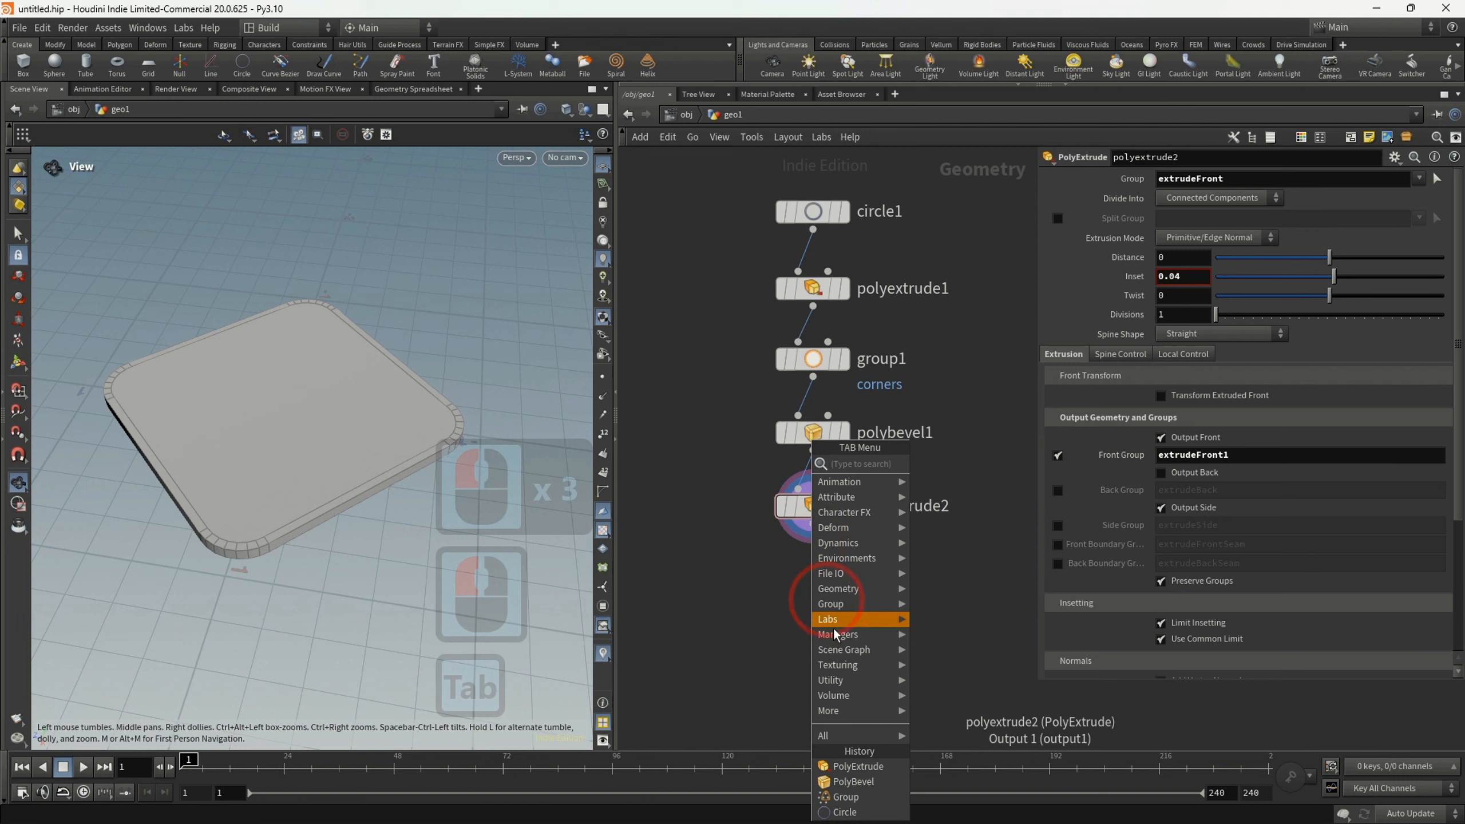
{"action": "left_click", "coordinate": [856, 766]}
- Limit polyextrude3 to the extrudeFront1 group and set its extrusion distance to 0.04
{"action": "left_click", "coordinate": [1420, 178]}
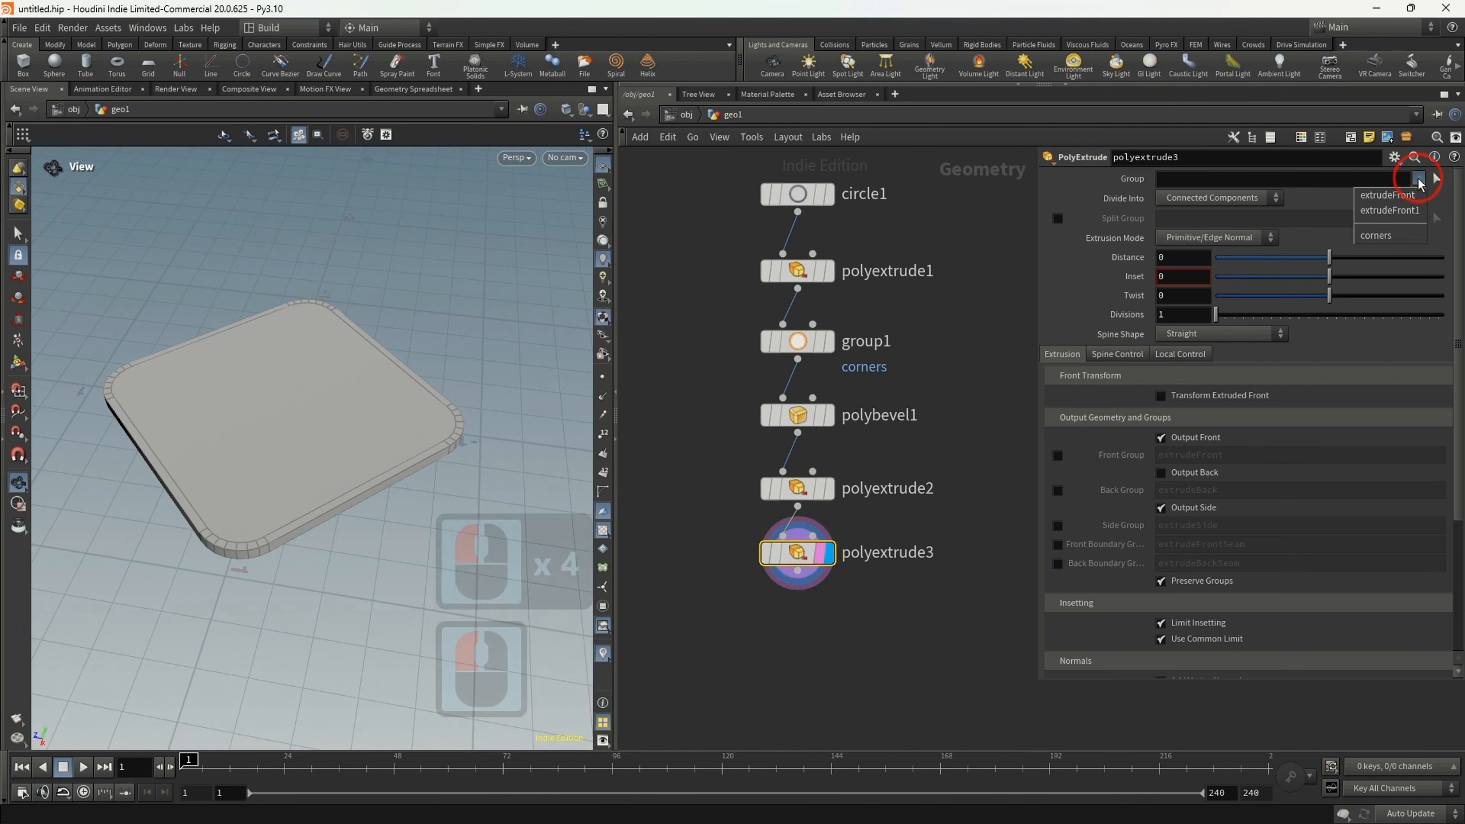
{"action": "left_click", "coordinate": [1405, 215]}
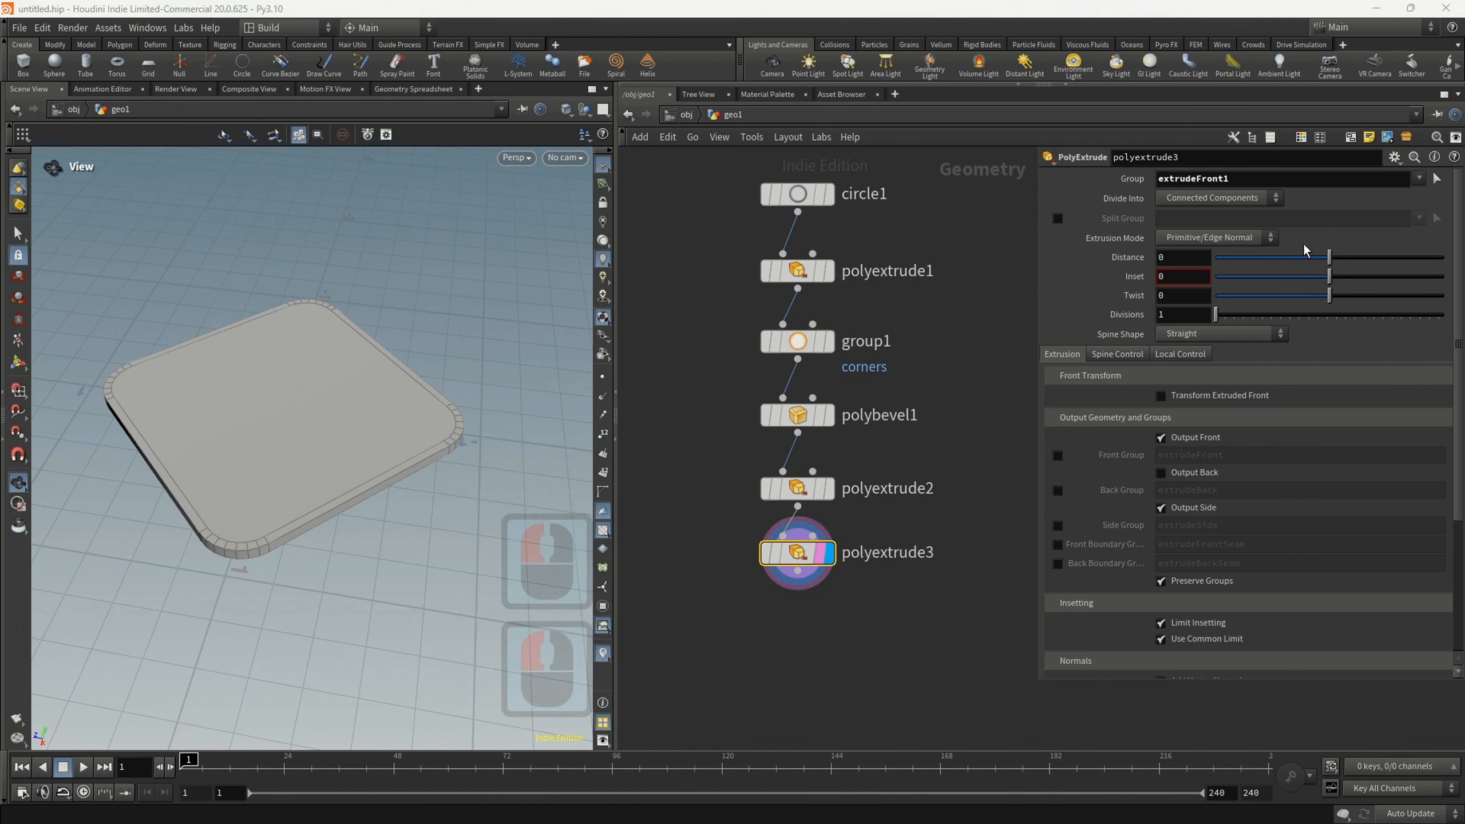
{"action": "left_click", "coordinate": [1190, 257]}
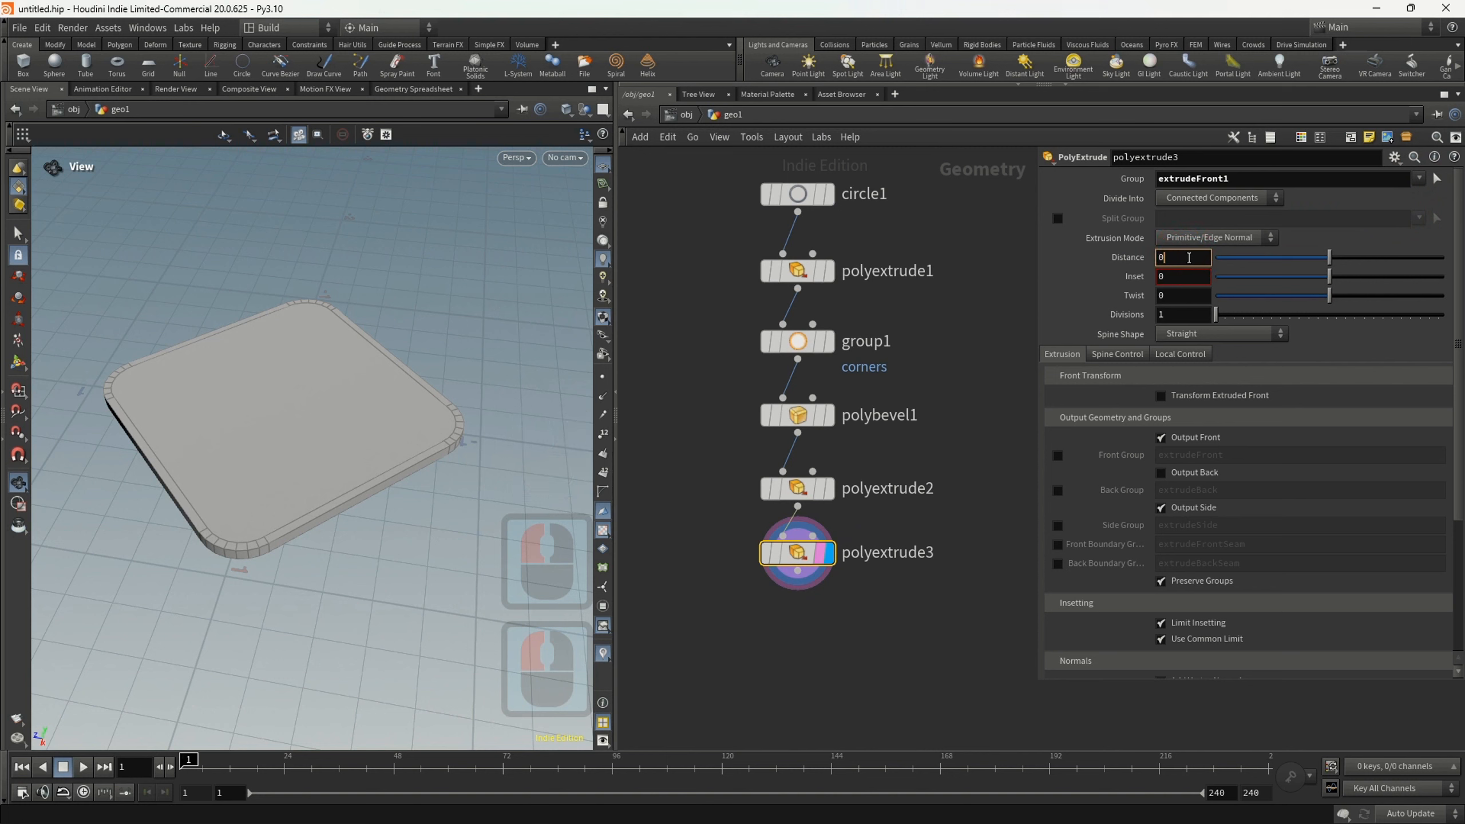
{"action": "type", "text": ".04"}
{"action": "left_click", "coordinate": [1010, 307]}
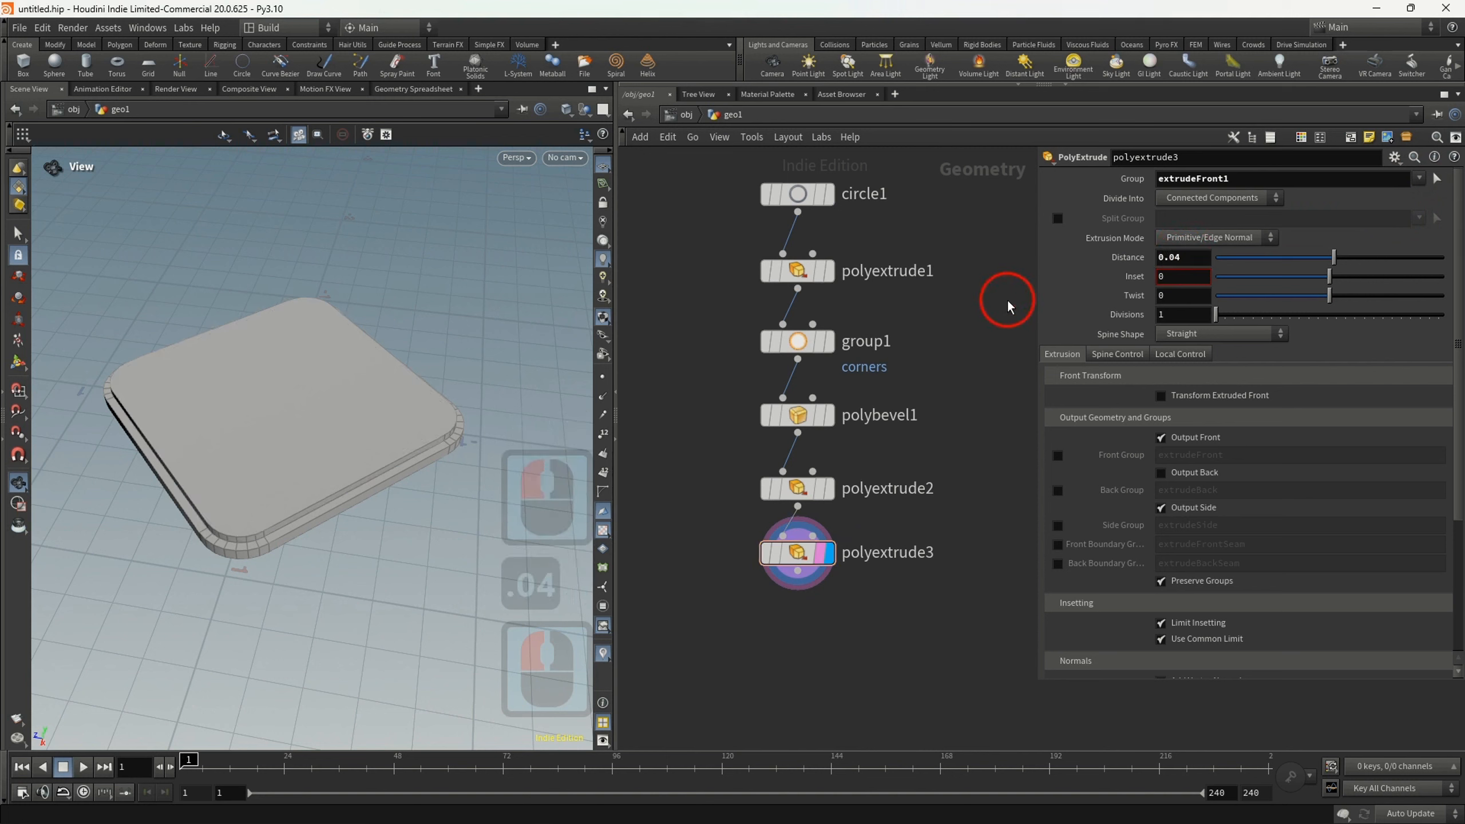
- Enable the front group output on polyextrude3 and name it extrudeFront2
{"action": "left_click", "coordinate": [1058, 455]}
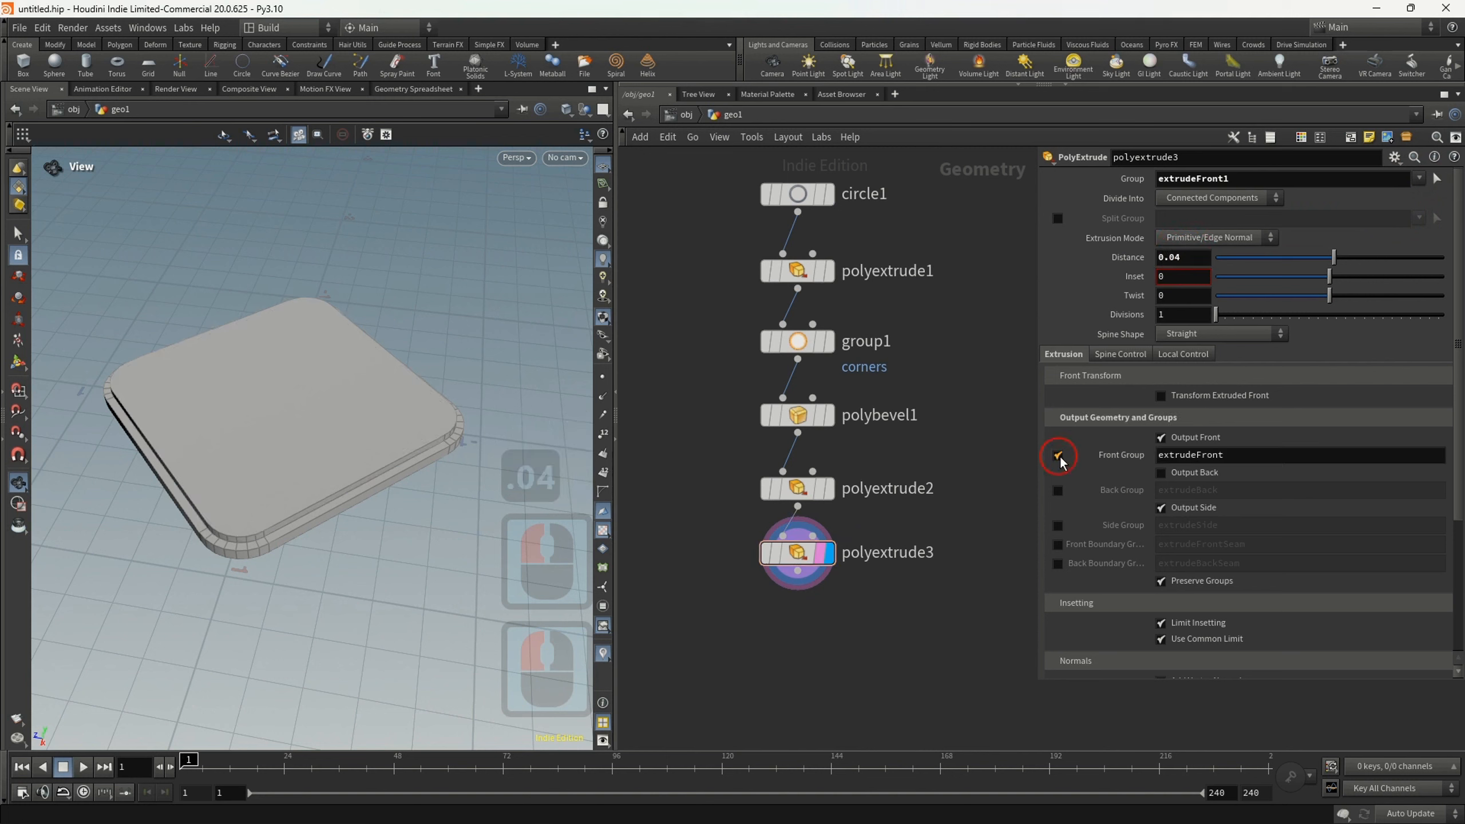
{"action": "double_click", "coordinate": [1262, 459]}
{"action": "type", "text": "2"}
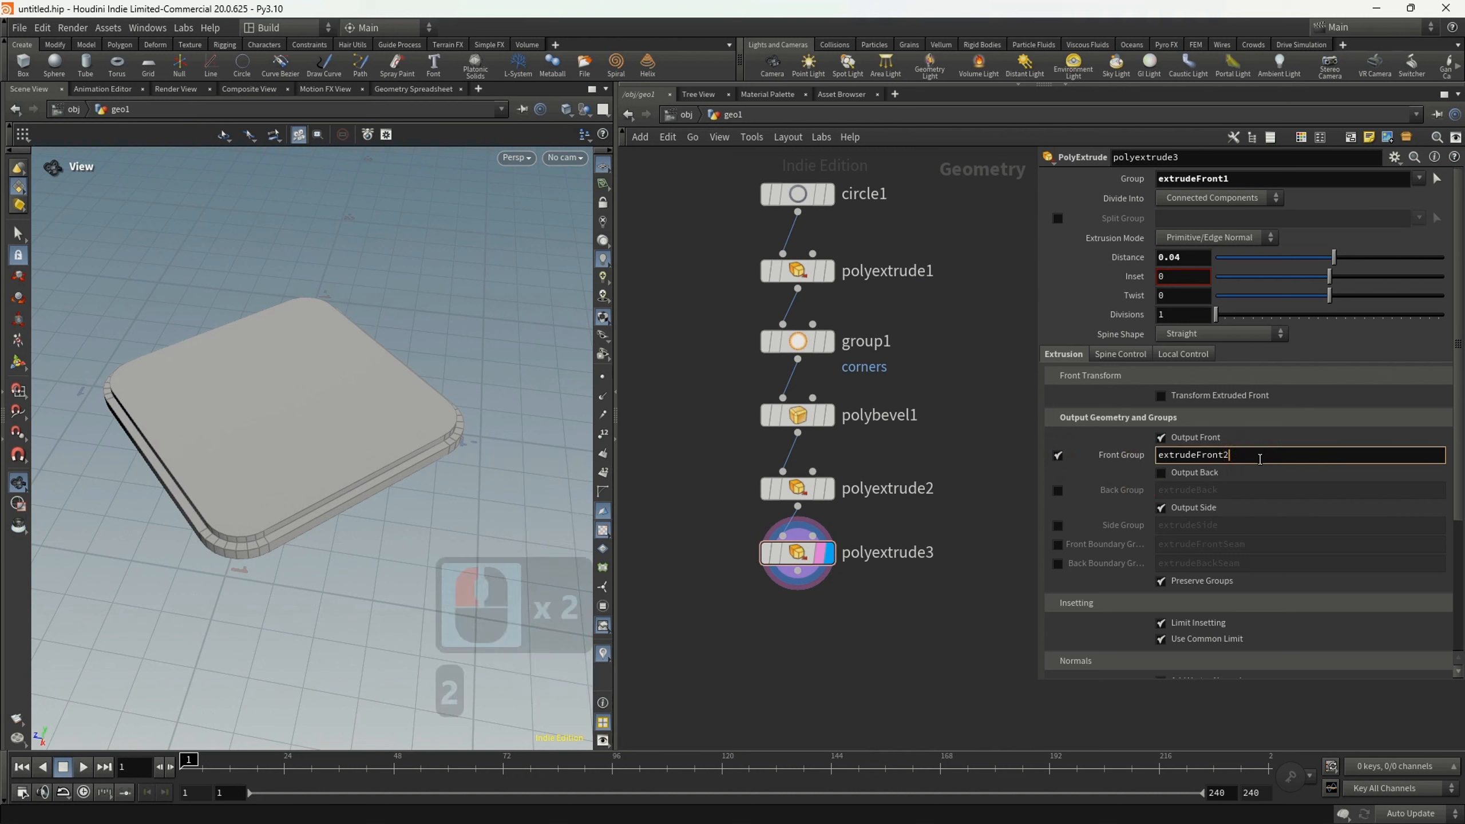
{"action": "left_click", "coordinate": [938, 611]}
- Add a PolyExtrude node connected to the output of polyextrude3
{"action": "middle_click_drag", "start_coordinate": [939, 611], "coordinate": [907, 475]}
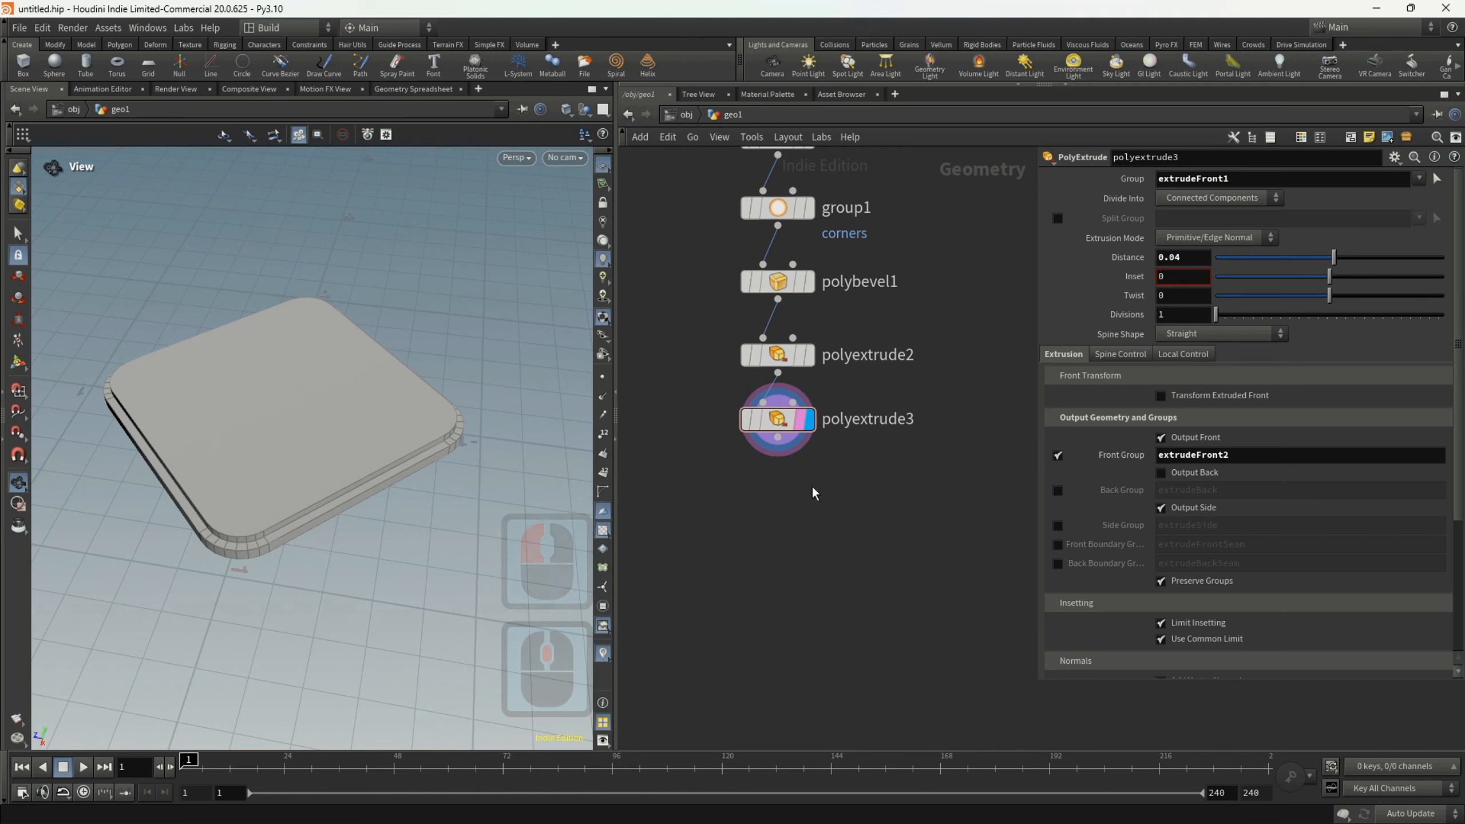
{"action": "left_click", "coordinate": [778, 437]}
{"action": "key", "text": "Tab"}
{"action": "type", "text": "pol"}
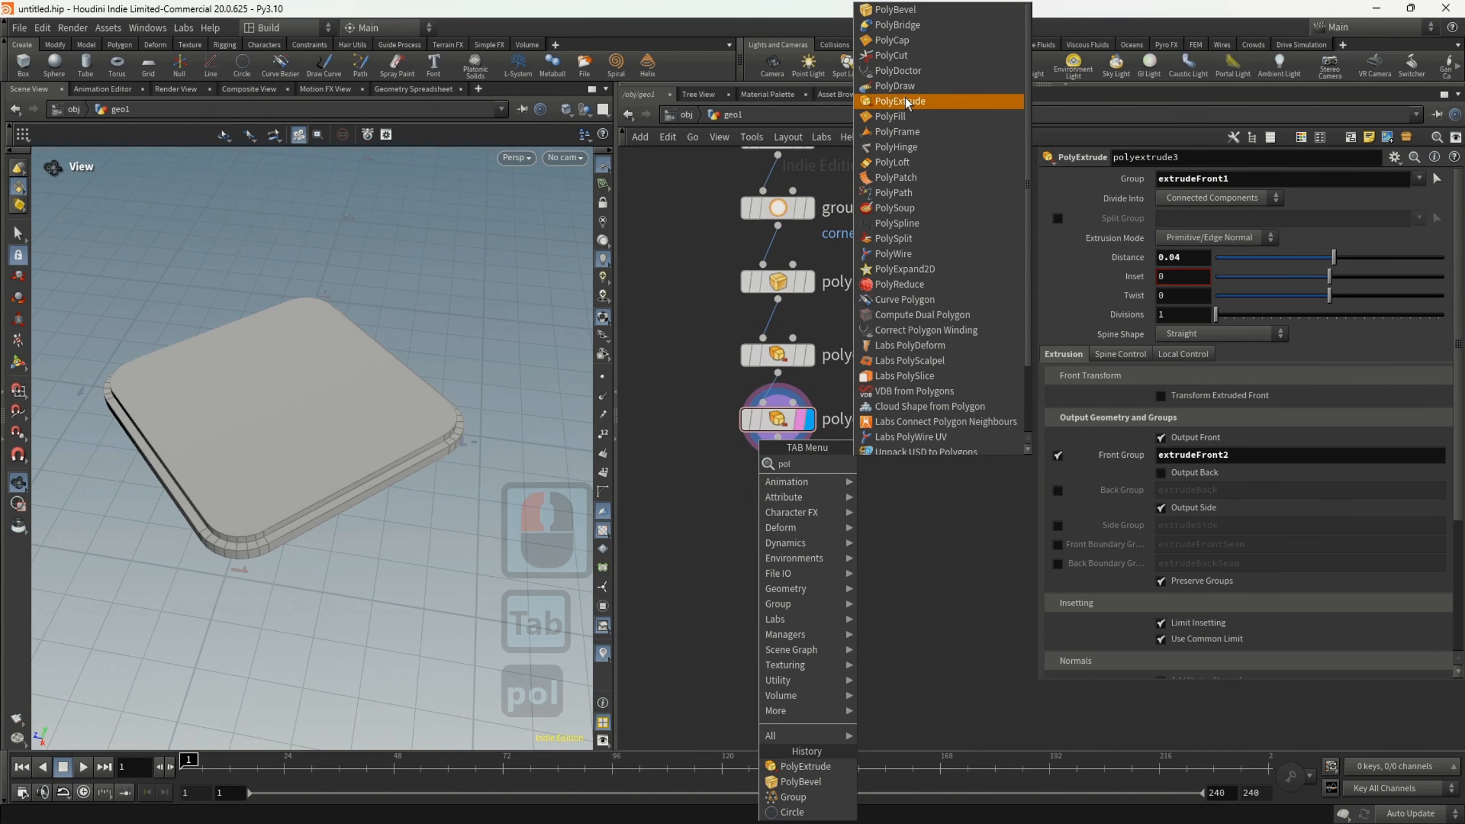
{"action": "left_click", "coordinate": [900, 101]}
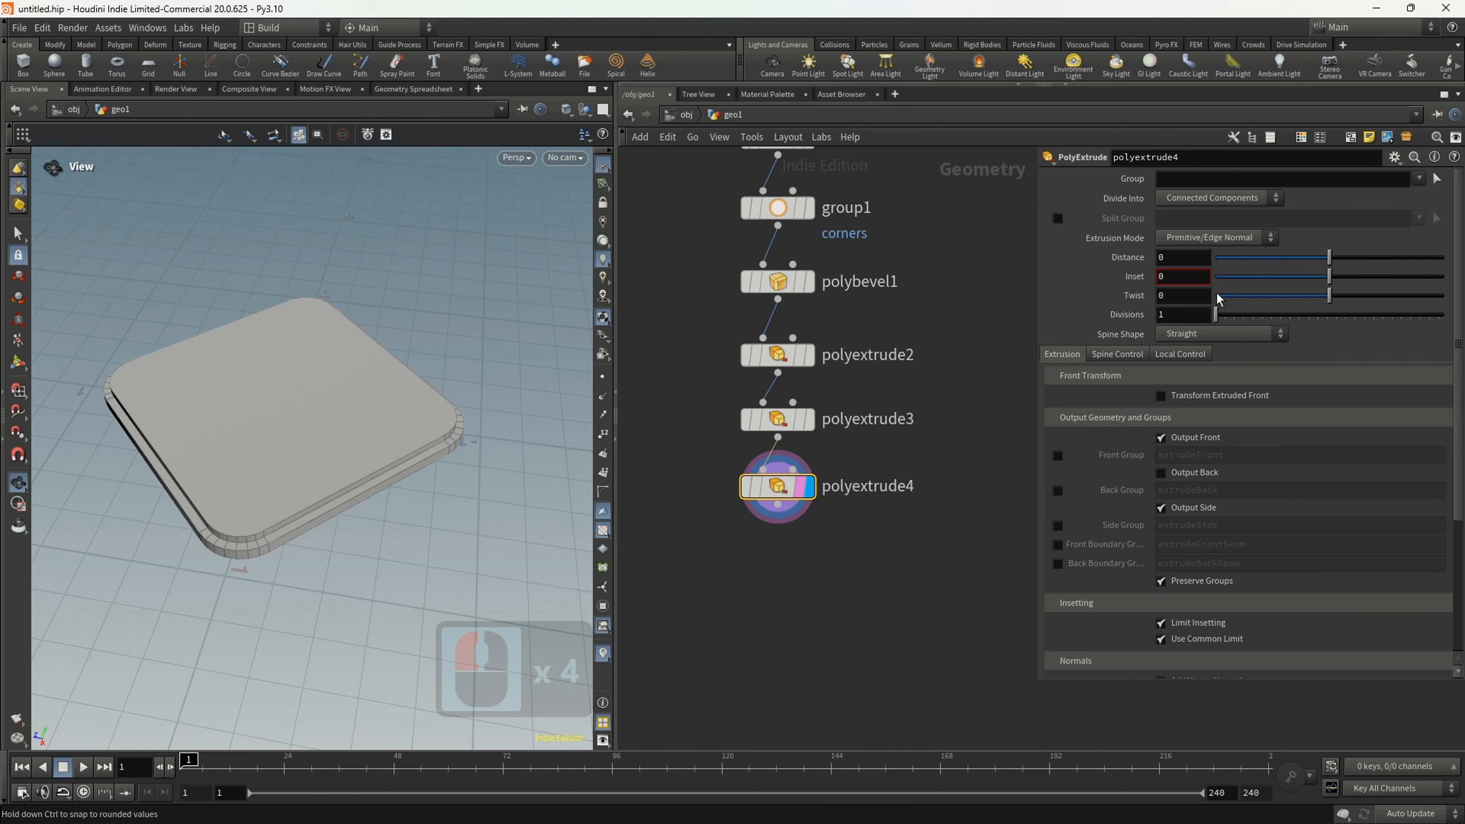
- Add one more PolyExtrude node connected to the output of polyextrude4, leaving polyextrude4 at its default settings
{"action": "left_click", "coordinate": [779, 505]}
{"action": "key", "text": "Tab"}
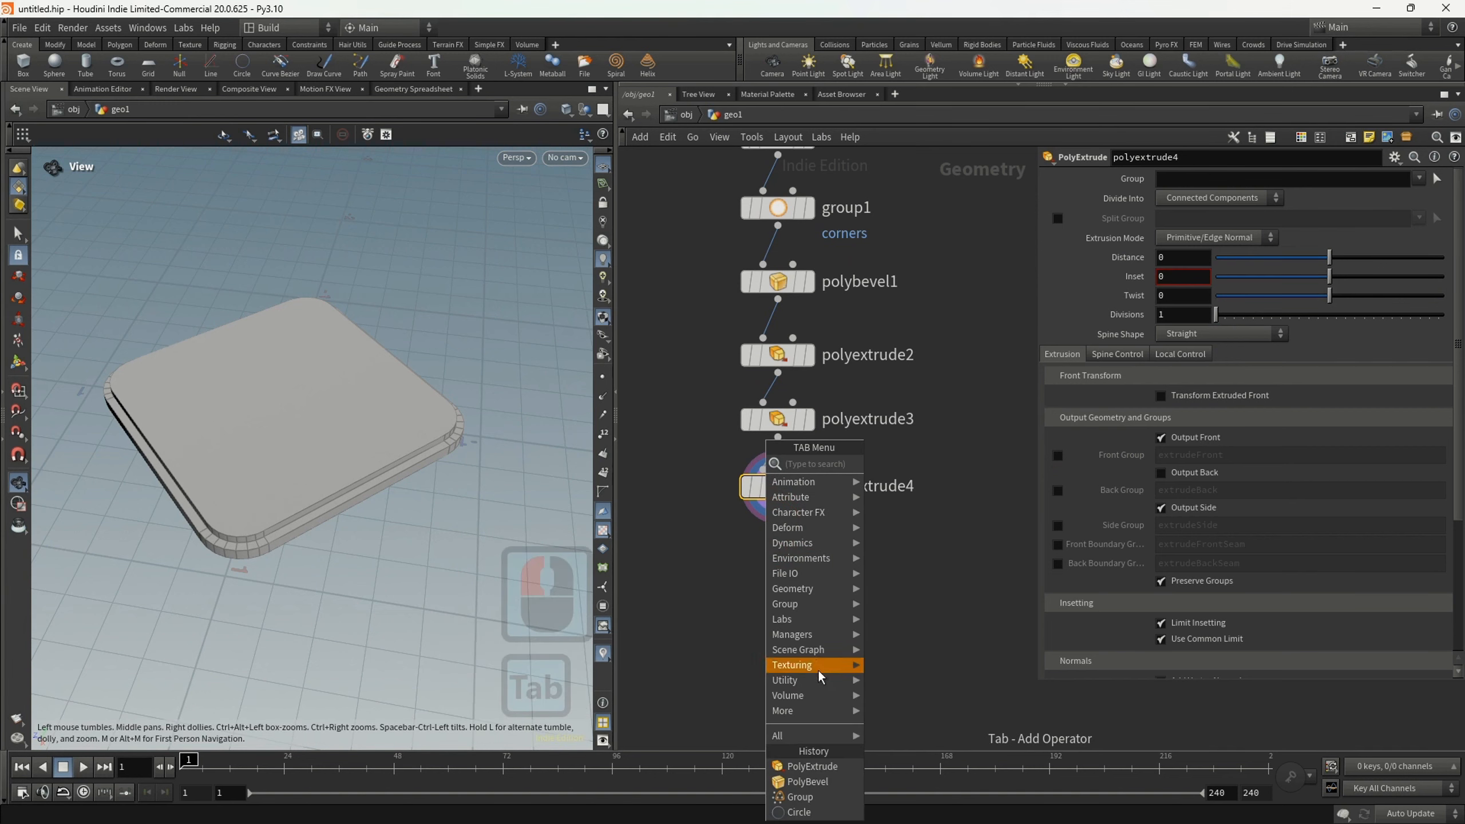
{"action": "left_click", "coordinate": [807, 766]}
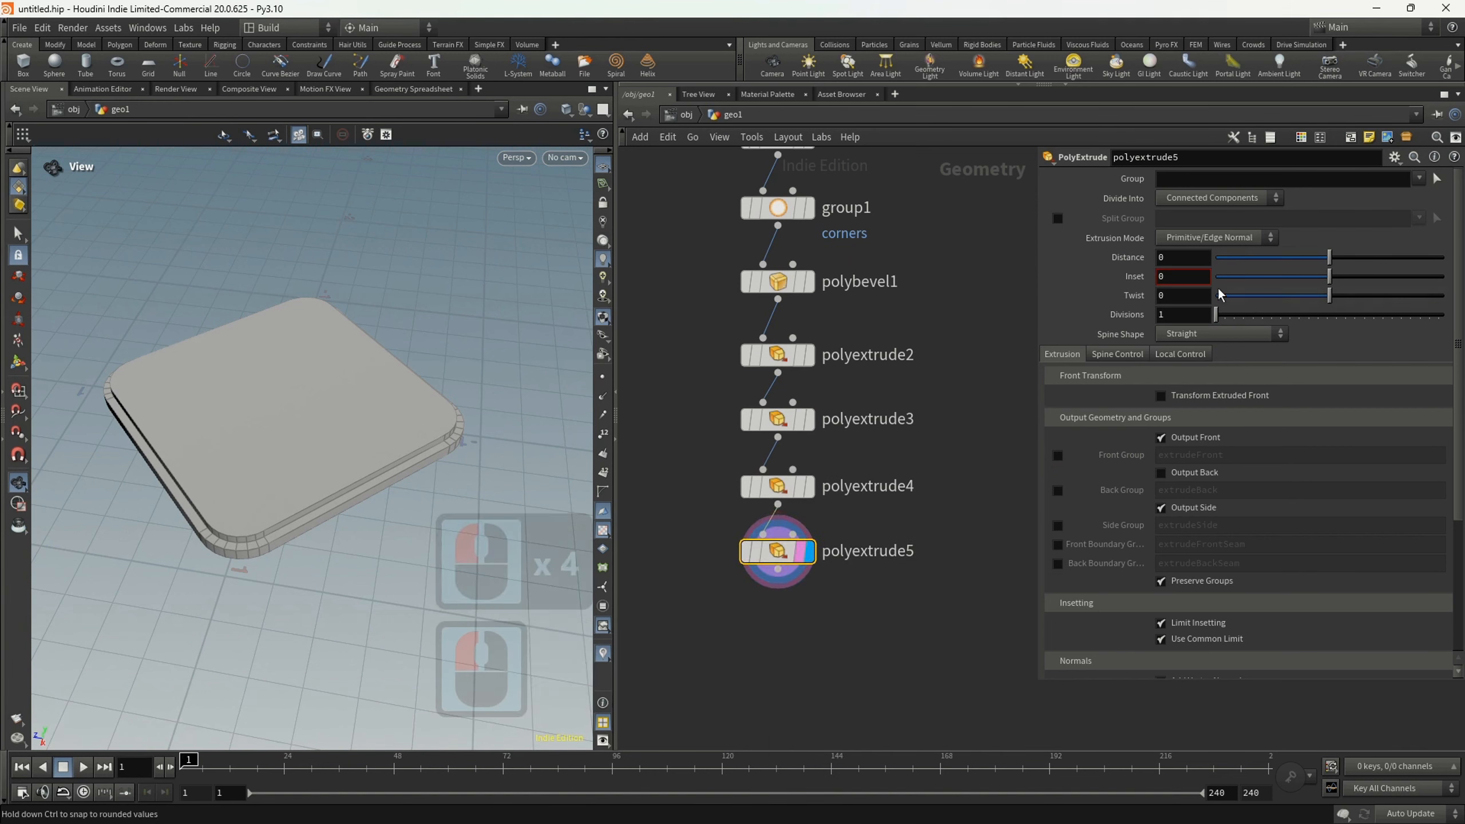
- Limit polyextrude5 to the extrudeFront2 group and set its inset to 0.04
{"action": "left_click", "coordinate": [1419, 179]}
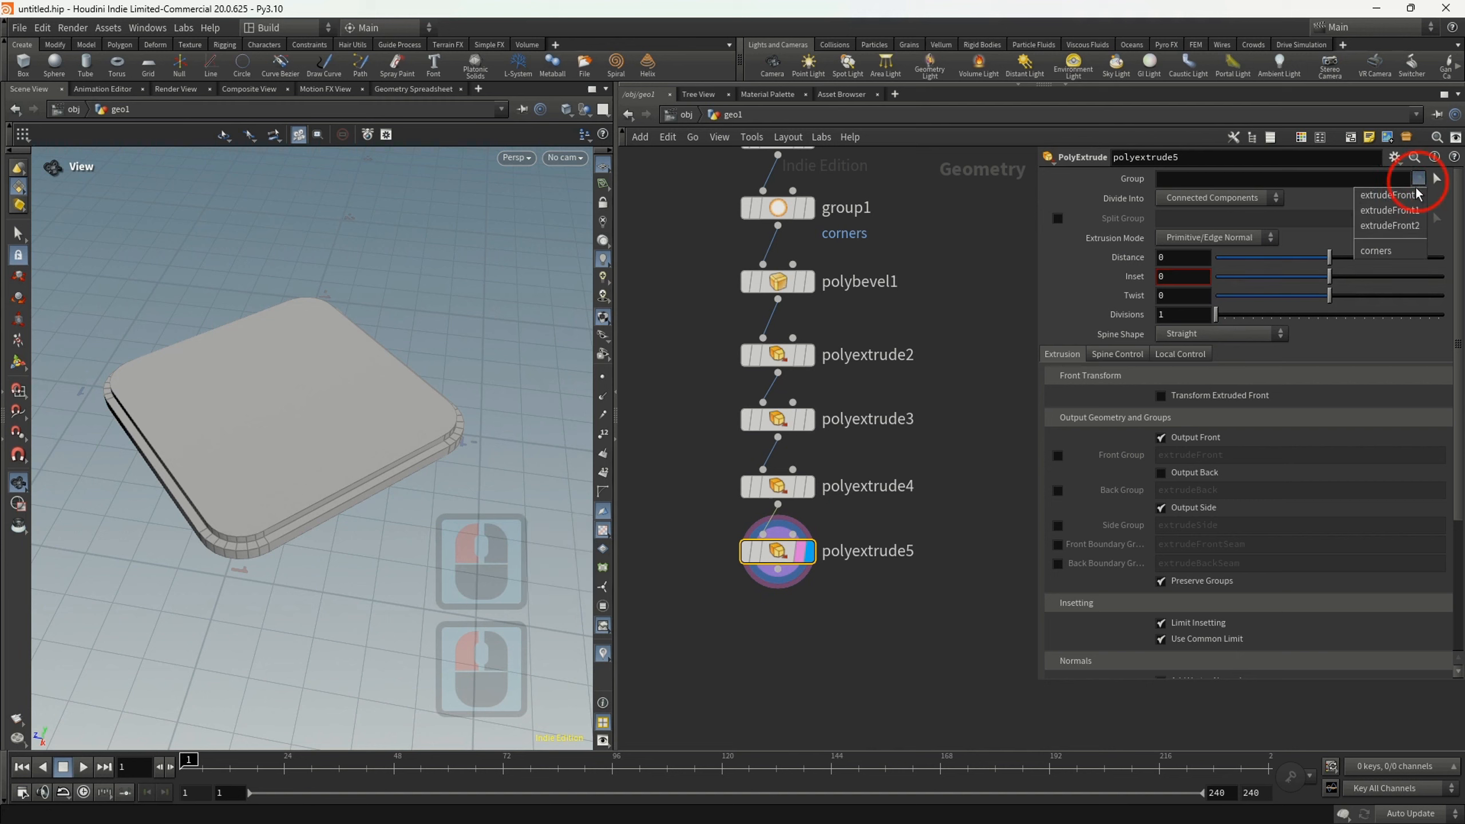
{"action": "left_click", "coordinate": [1402, 220]}
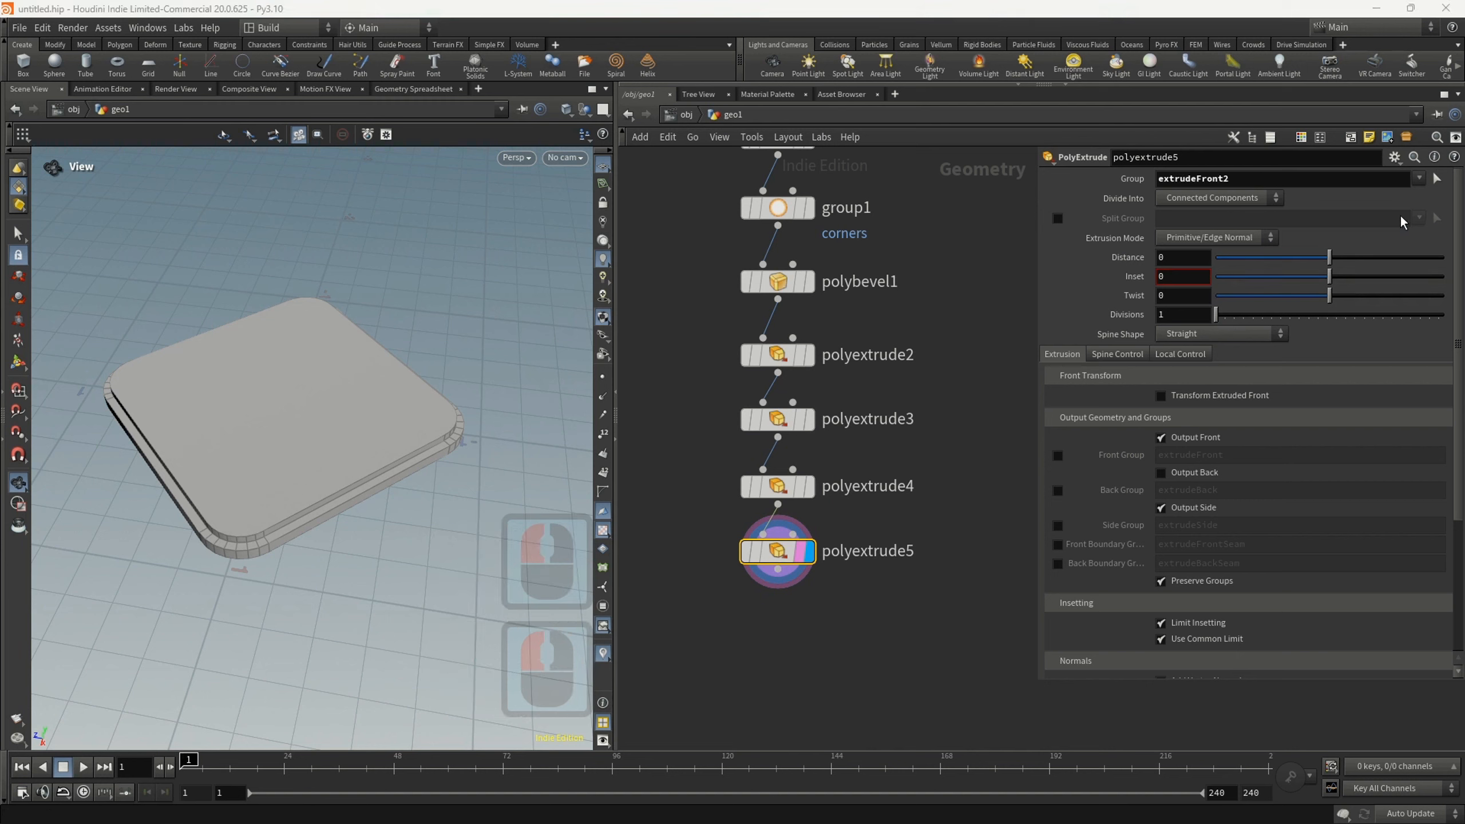
{"action": "left_click", "coordinate": [1179, 277]}
{"action": "type", "text": "."}
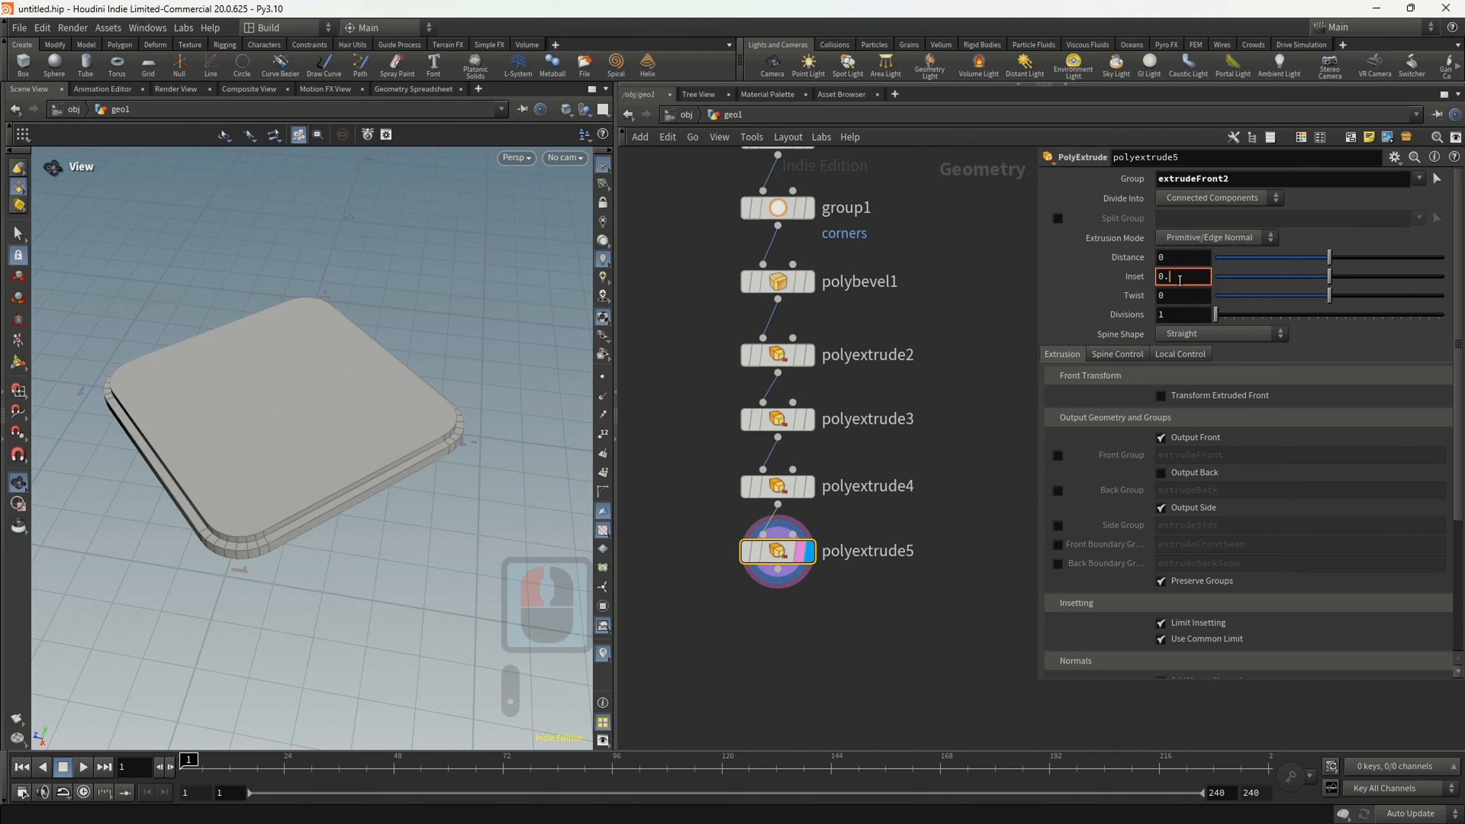
{"action": "type", "text": "04"}
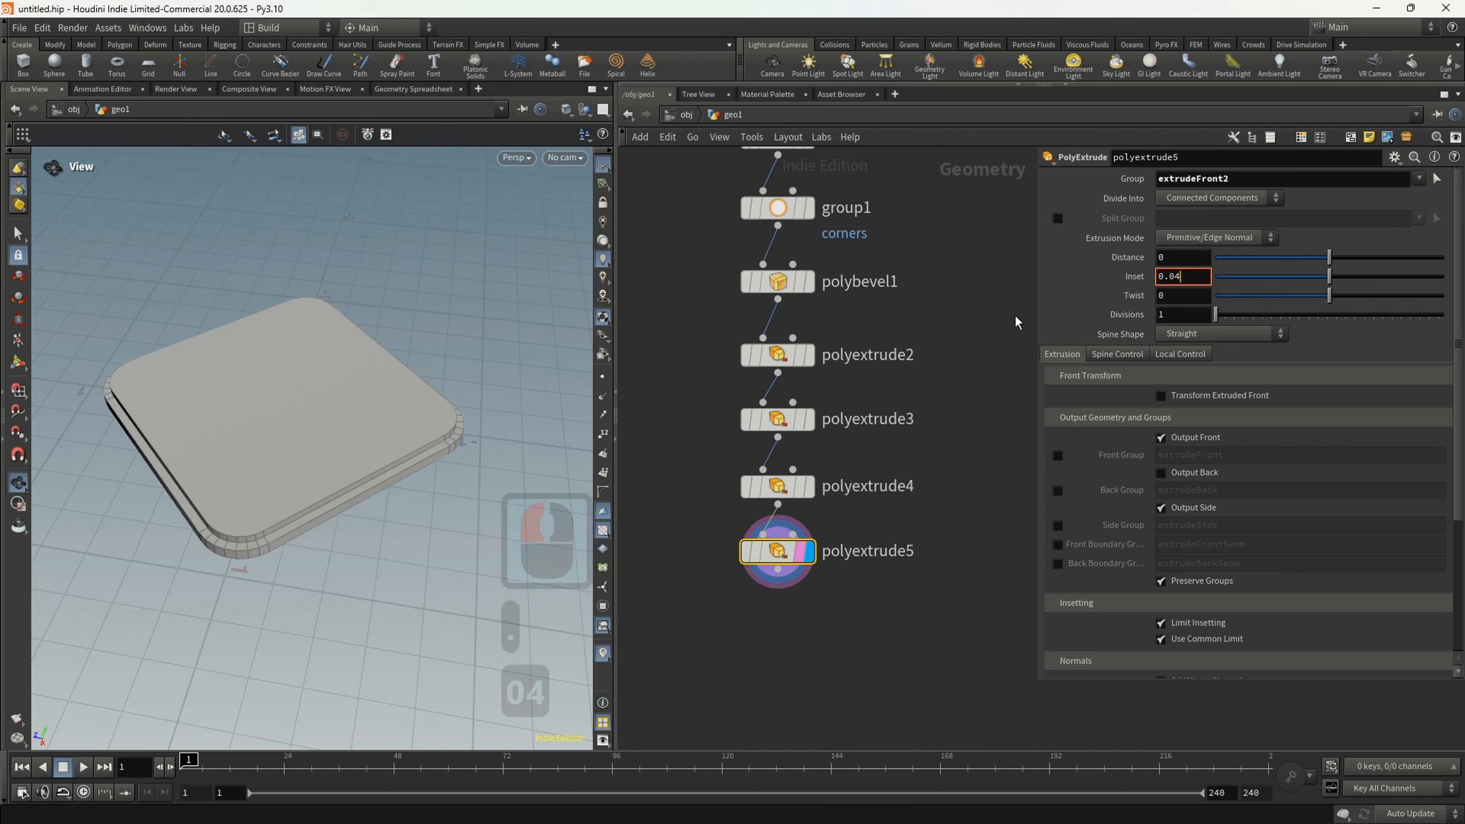
{"action": "left_click", "coordinate": [1016, 318]}
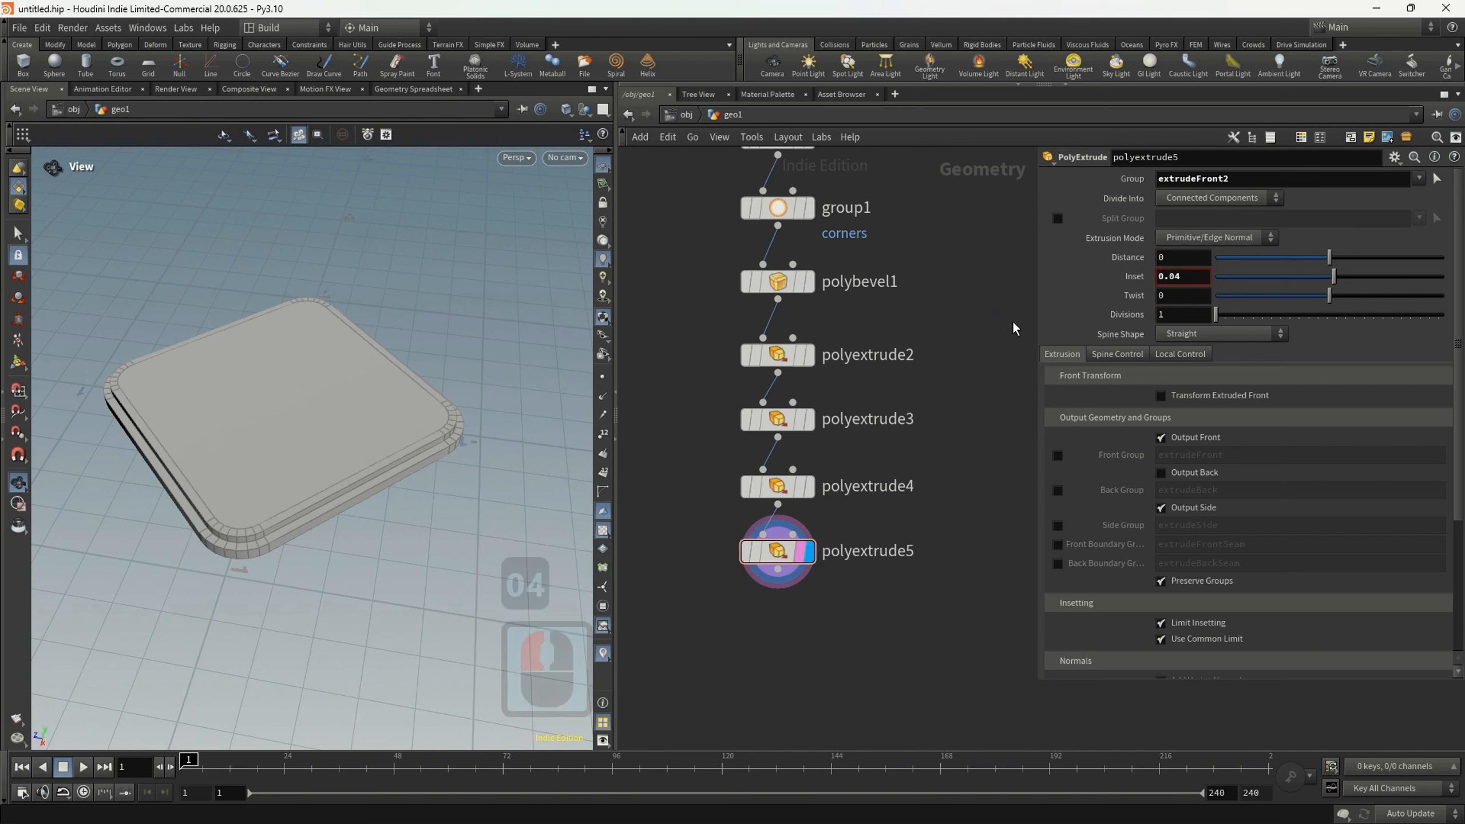
- Show the node color palette and color the polyextrude1 and polybevel1 nodes red
{"action": "scroll", "coordinate": [972, 439], "scroll_direction": "down", "scroll_amount": 4}
{"action": "left_click", "coordinate": [808, 192]}
{"action": "left_click", "coordinate": [730, 286]}
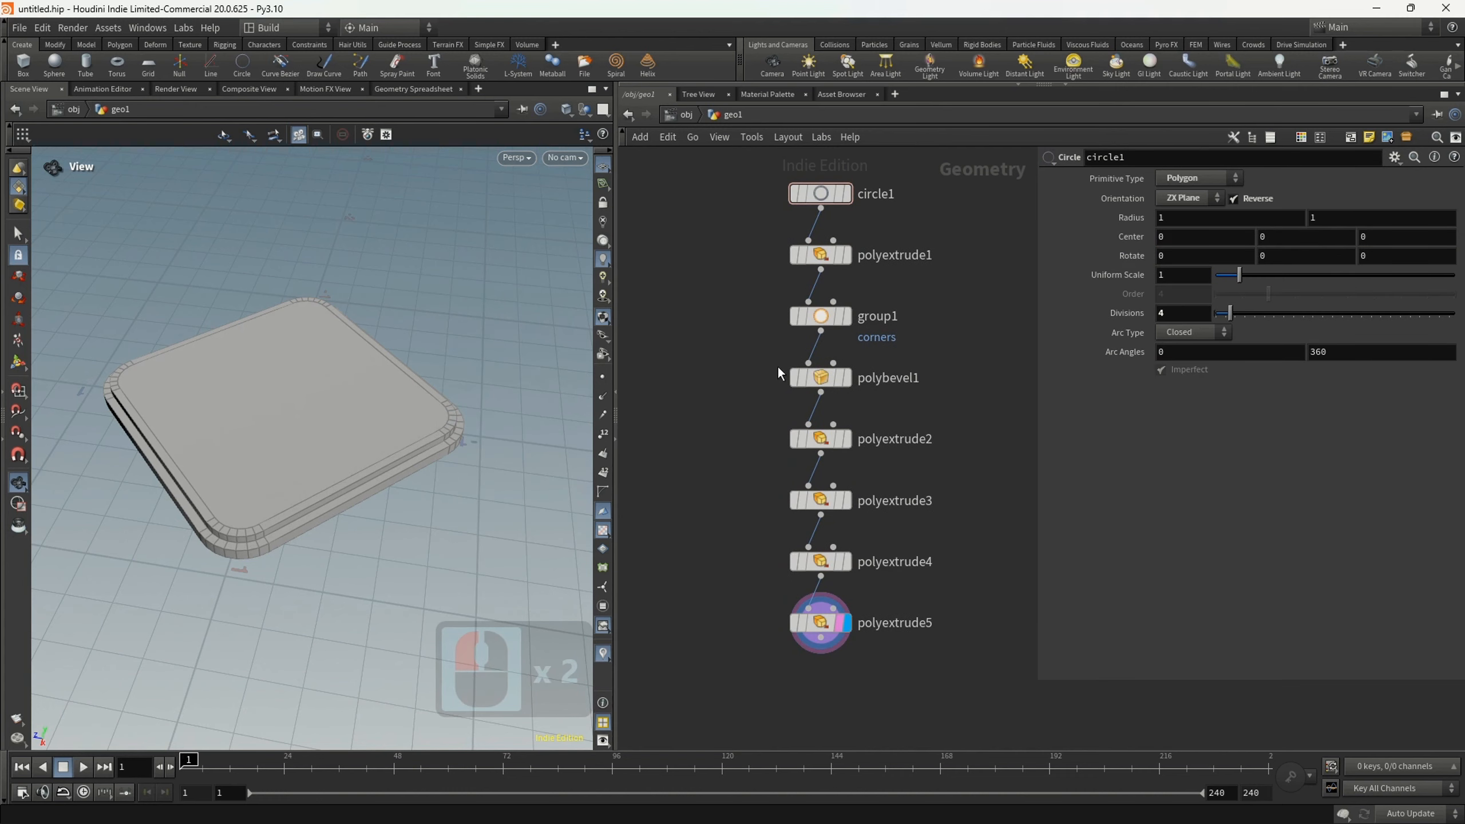
{"action": "key", "text": "c"}
{"action": "left_click_drag", "start_coordinate": [1041, 682], "coordinate": [1069, 599]}
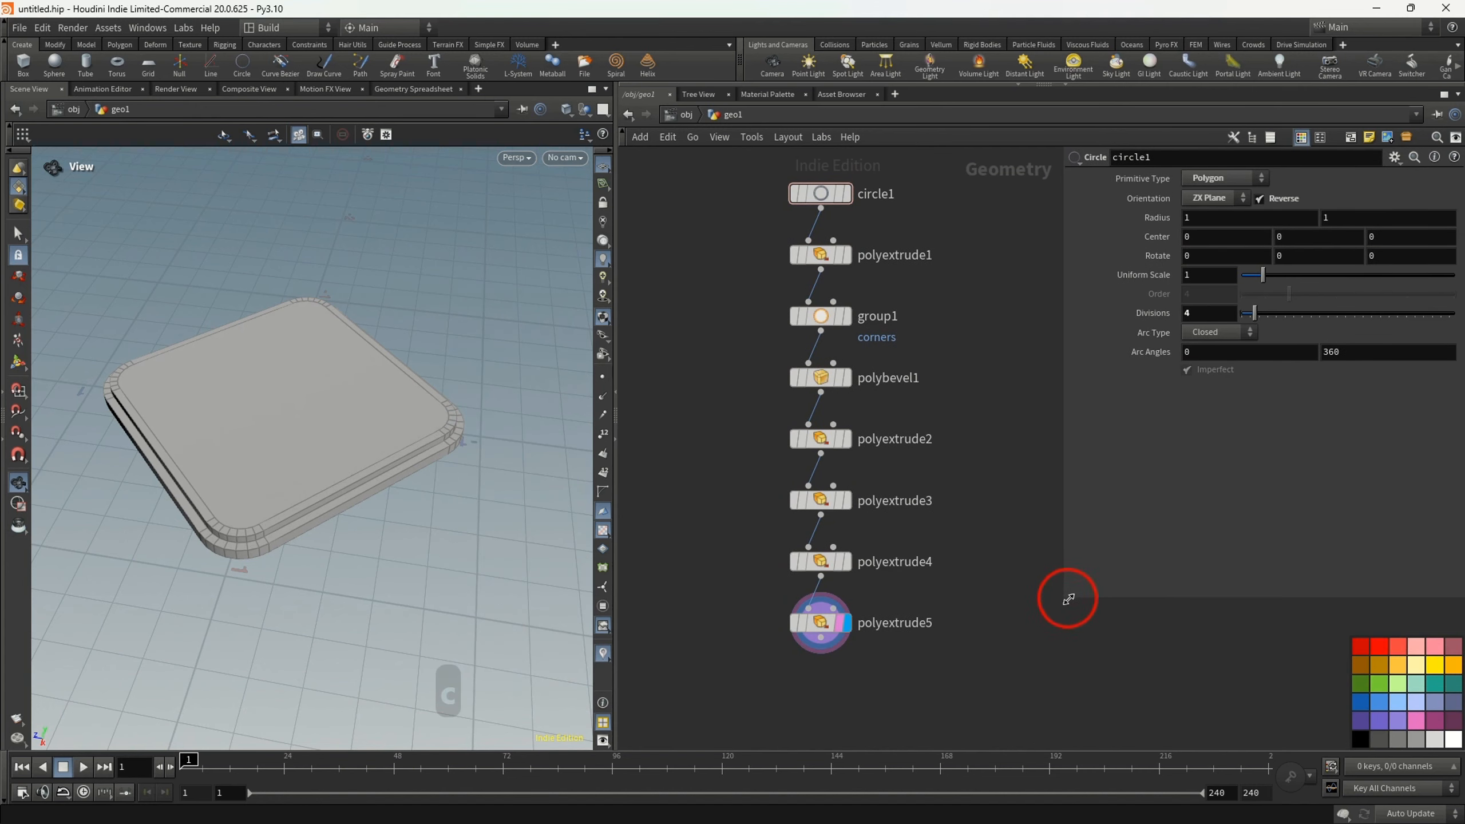
{"action": "left_click", "coordinate": [1361, 647]}
{"action": "left_click", "coordinate": [821, 256]}
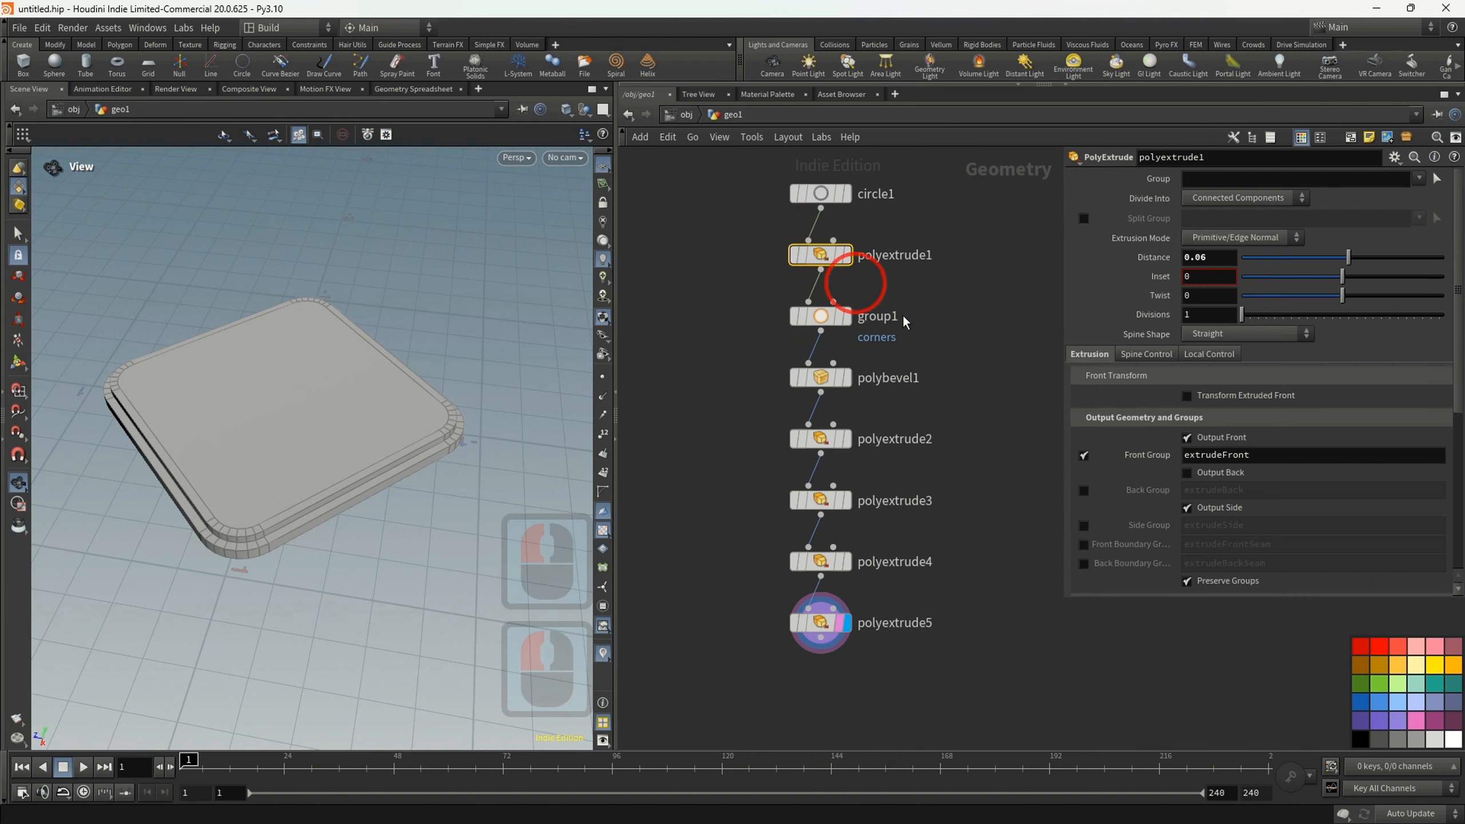
{"action": "left_click", "coordinate": [1380, 647]}
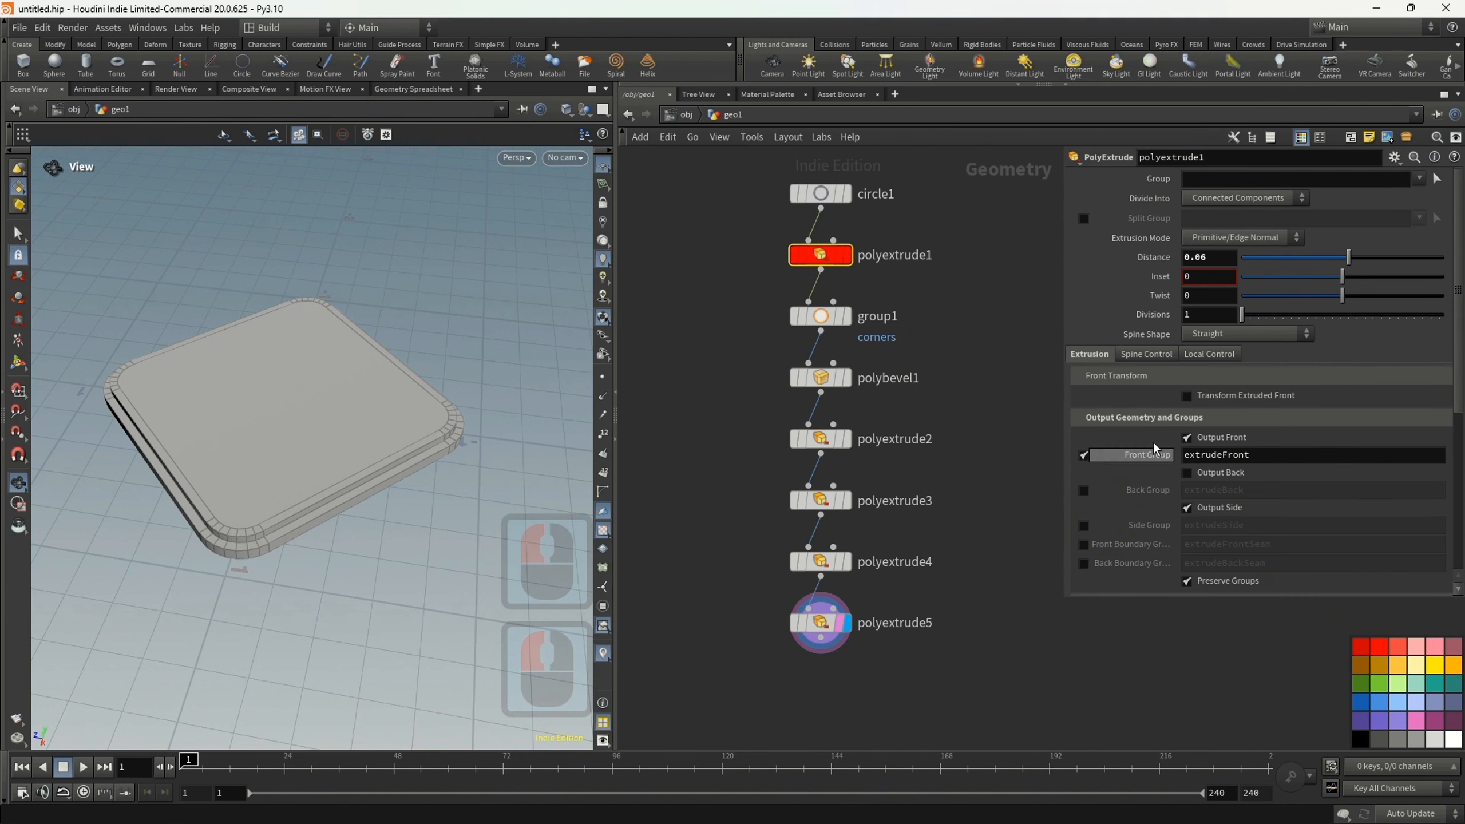
{"action": "left_click", "coordinate": [825, 377]}
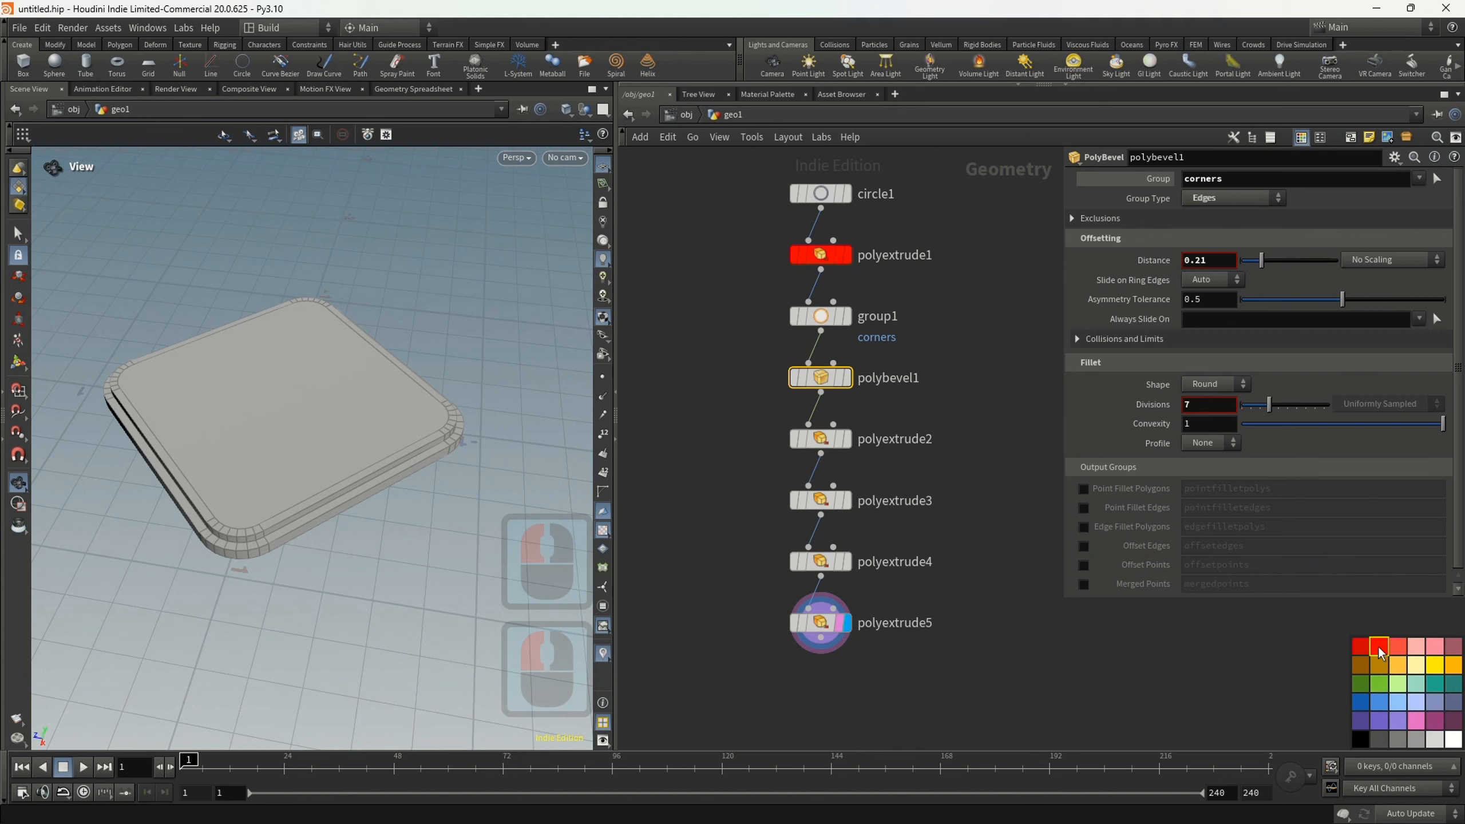
{"action": "left_click", "coordinate": [1378, 646]}
- Add a Circle from Edges node connected to the output of polyextrude5
{"action": "middle_click_drag", "start_coordinate": [1007, 612], "coordinate": [887, 407]}
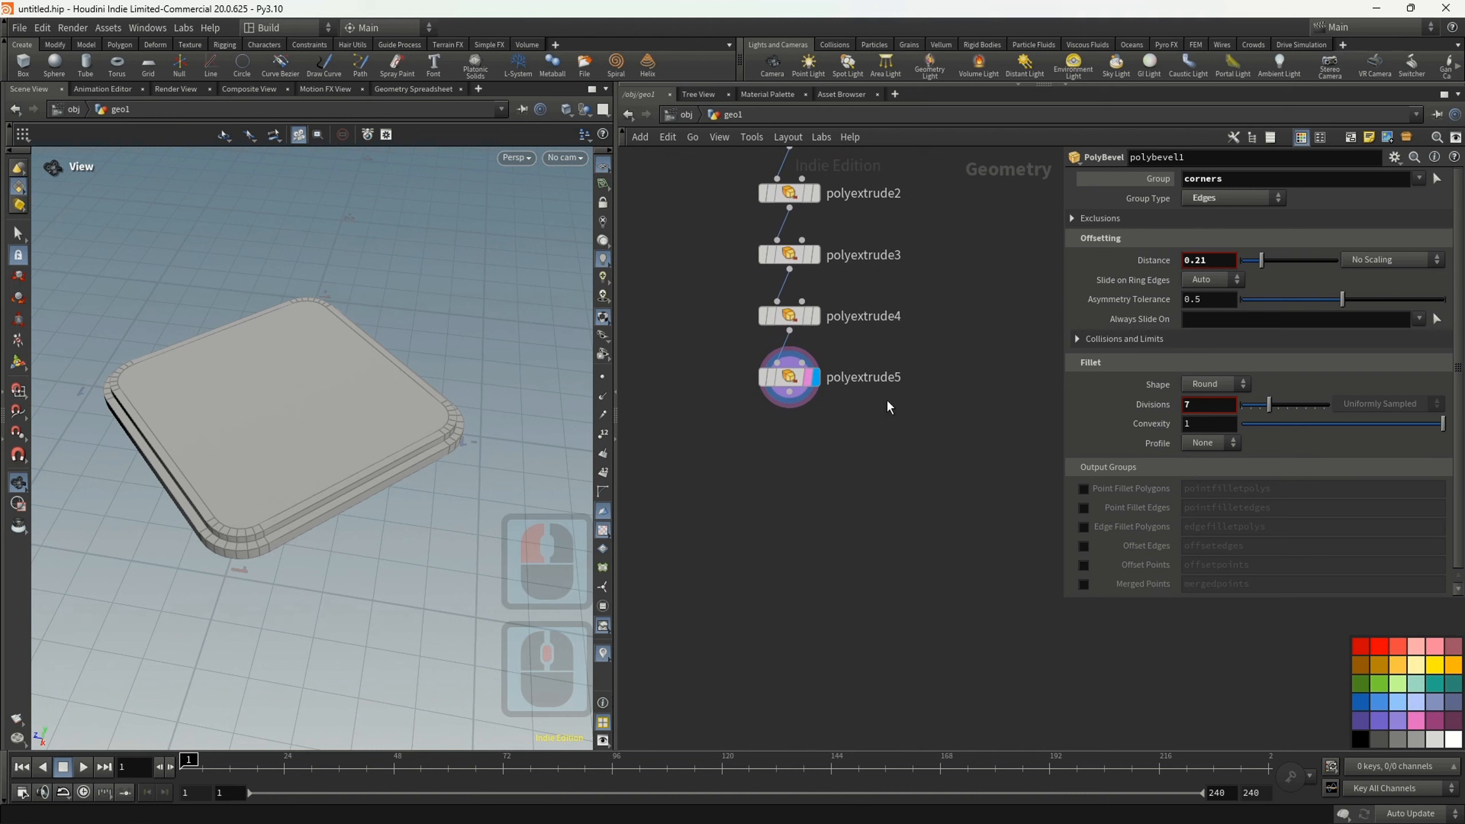
{"action": "scroll", "coordinate": [771, 414], "scroll_direction": "up", "scroll_amount": 2}
{"action": "mouse_move", "coordinate": [770, 413]}
{"action": "middle_mouse_down"}
{"action": "mouse_move", "coordinate": [755, 387]}
{"action": "mouse_move", "coordinate": [756, 425]}
{"action": "middle_mouse_up"}
{"action": "scroll", "coordinate": [760, 381], "scroll_direction": "up", "scroll_amount": 2}
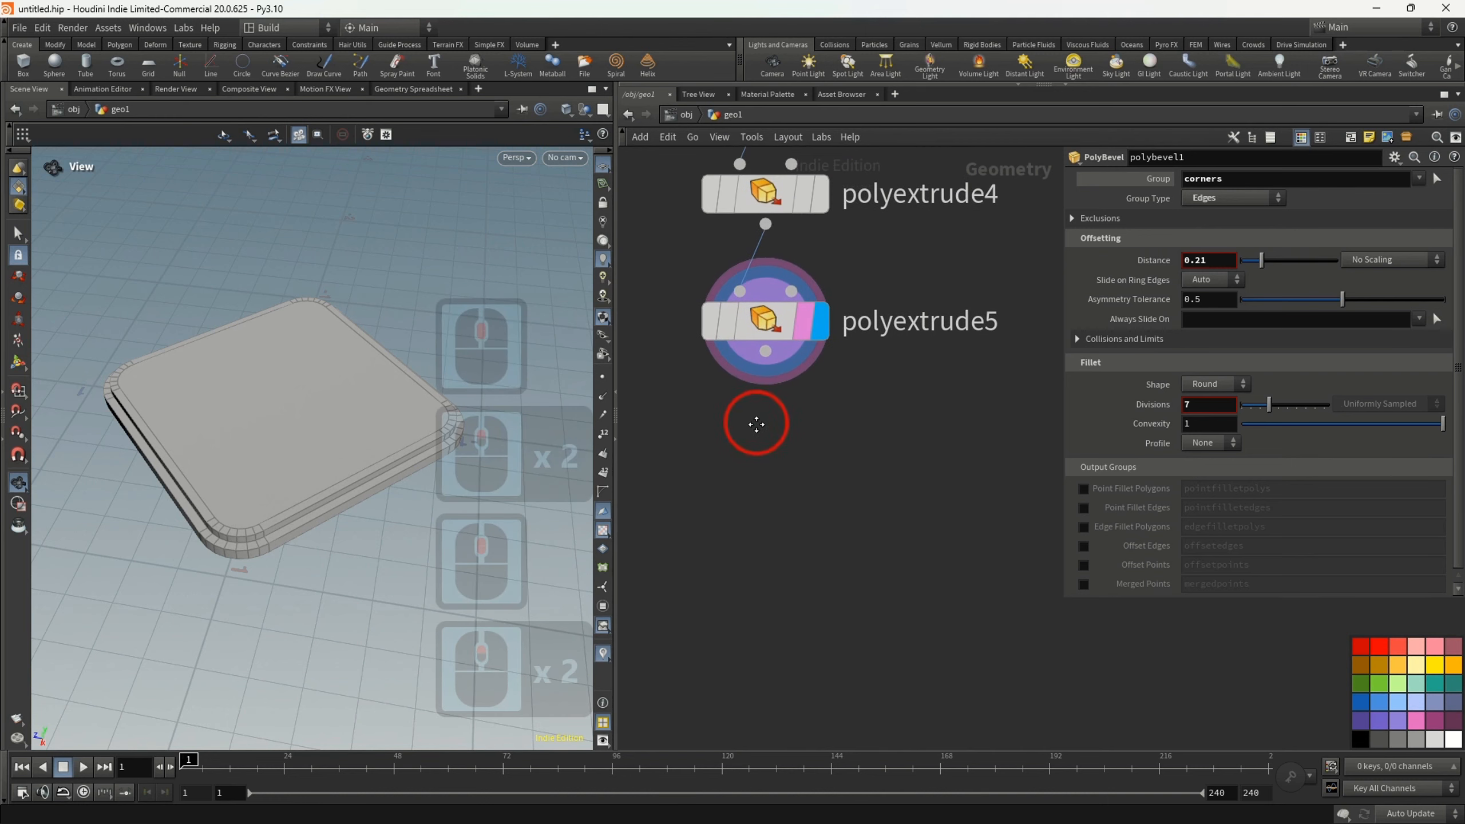
{"action": "key", "text": "Tab"}
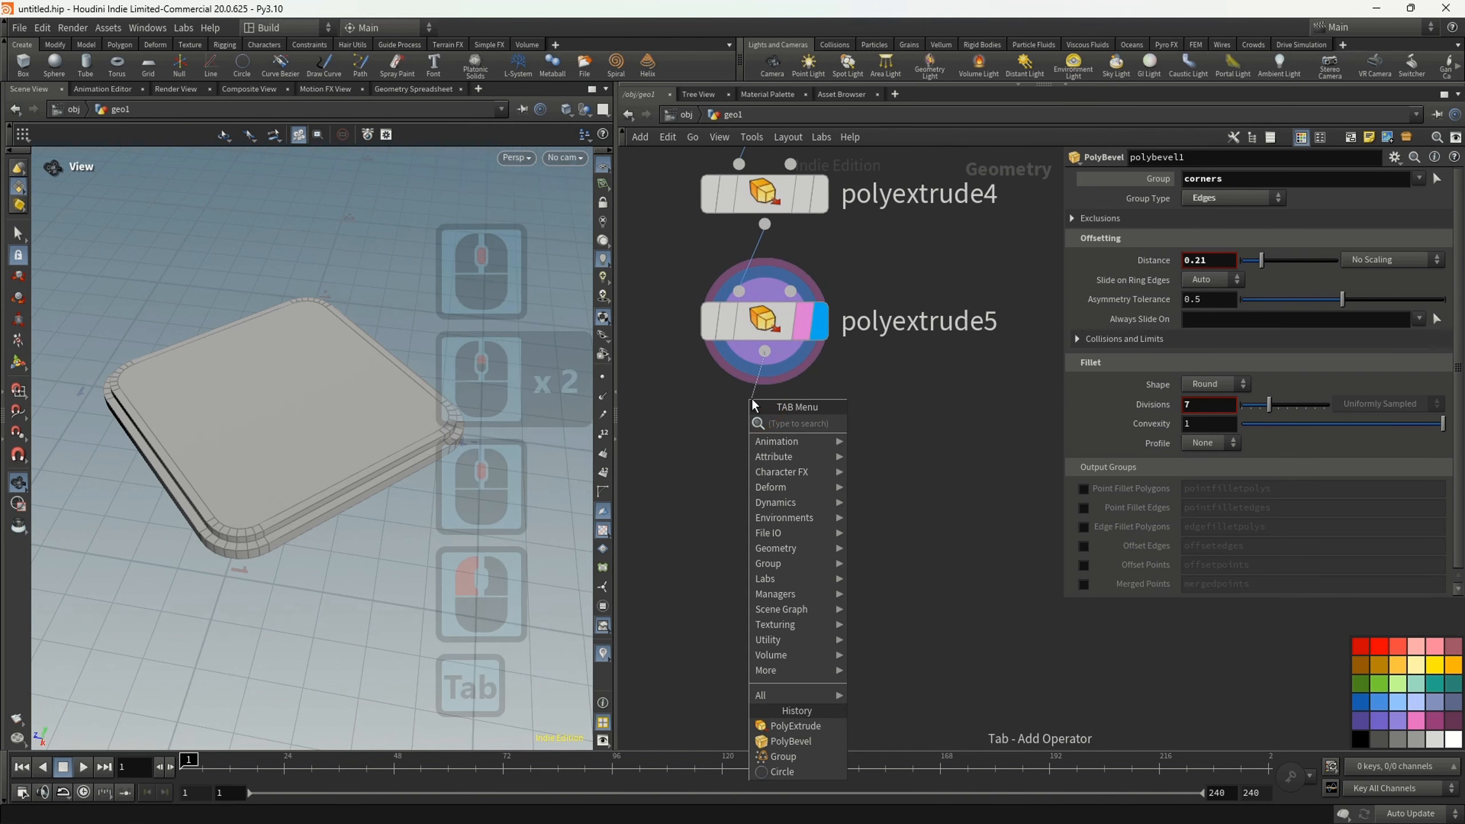
{"action": "type", "text": "cir"}
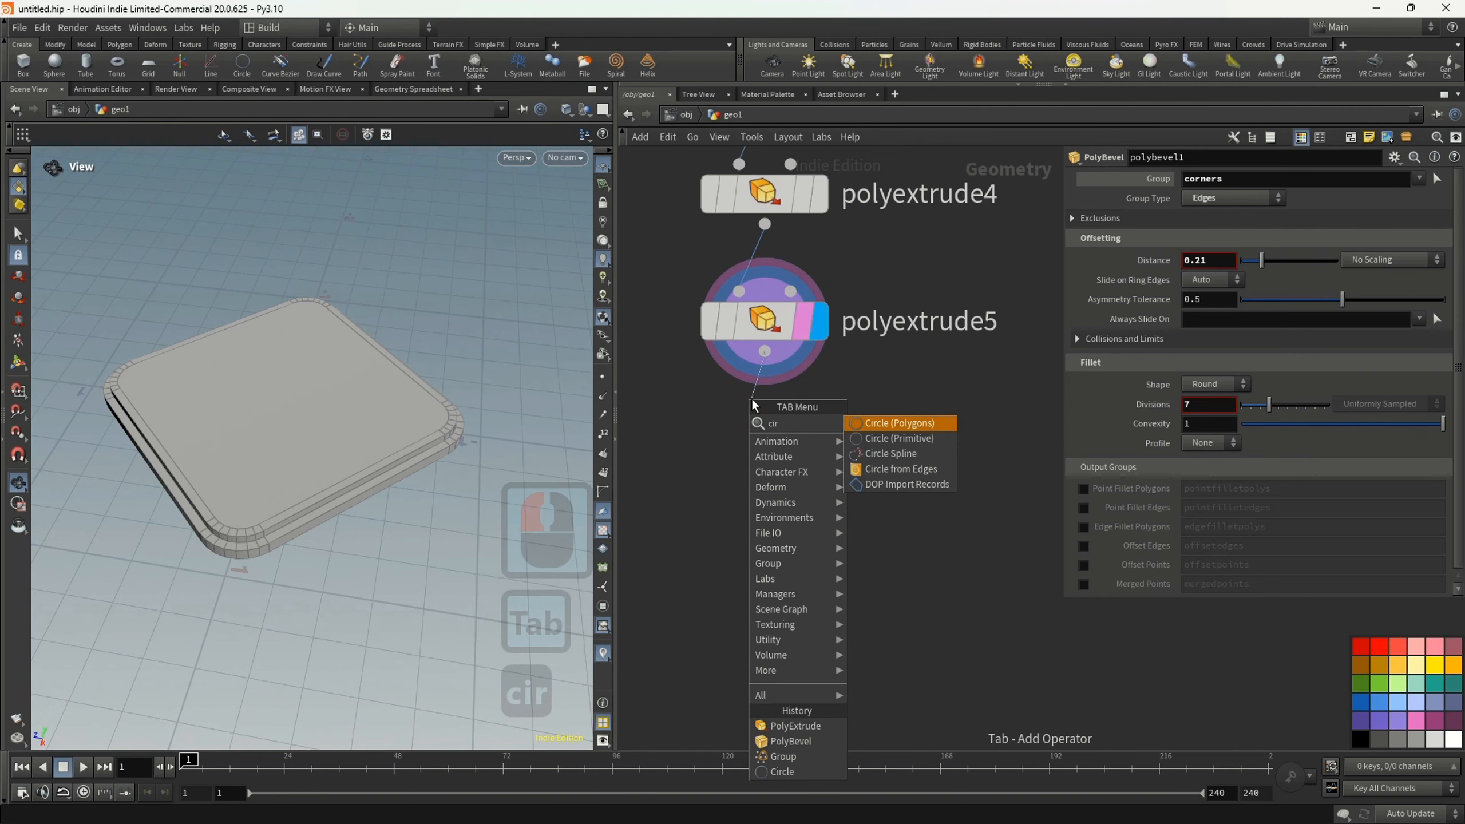
{"action": "left_click", "coordinate": [900, 468]}
{"action": "left_click", "coordinate": [765, 448]}
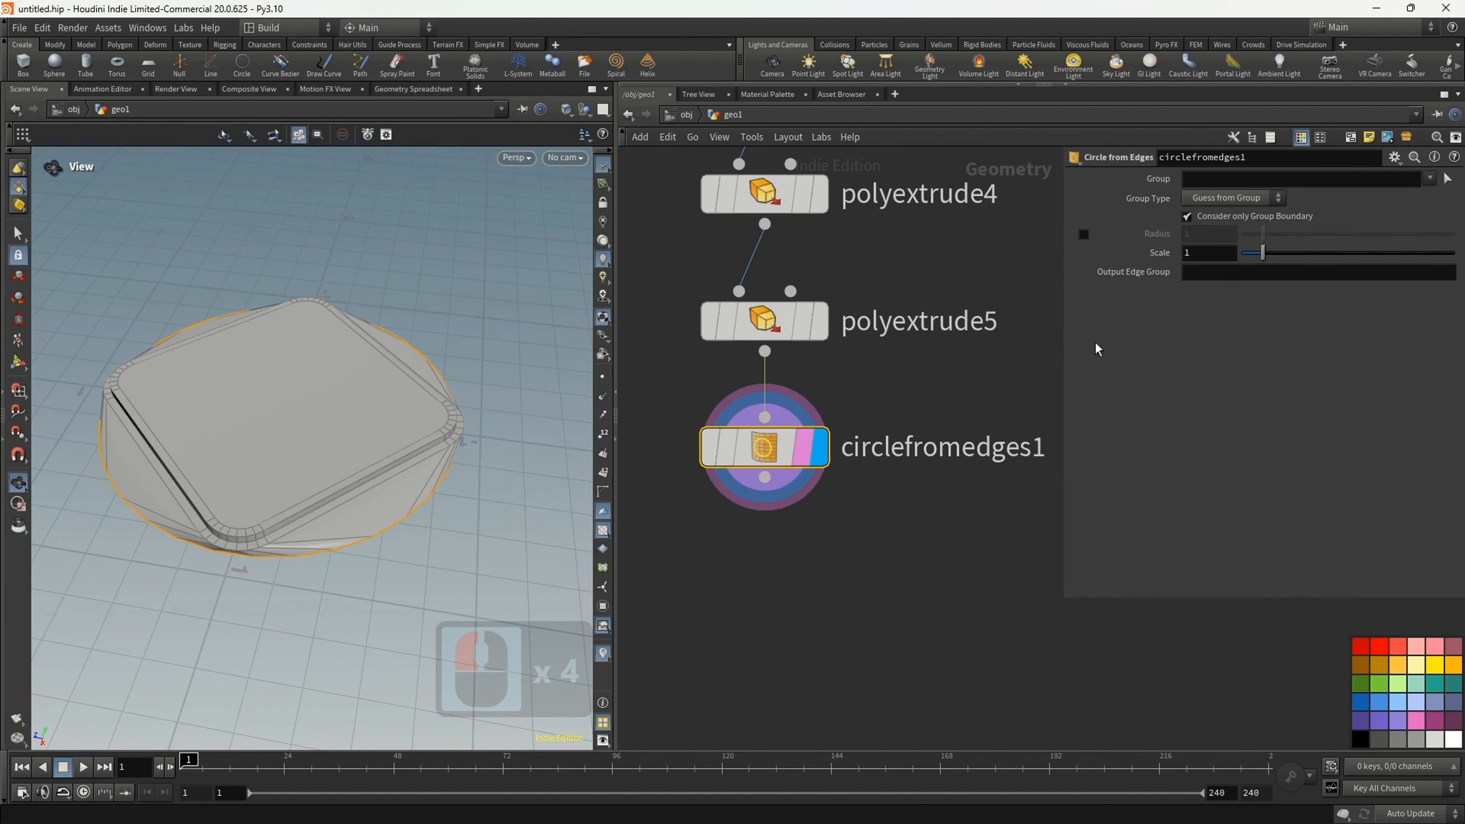
- Limit circlefromedges1 to the extrudeFront2 group and set its scale to 0.5
{"action": "left_click", "coordinate": [1431, 179]}
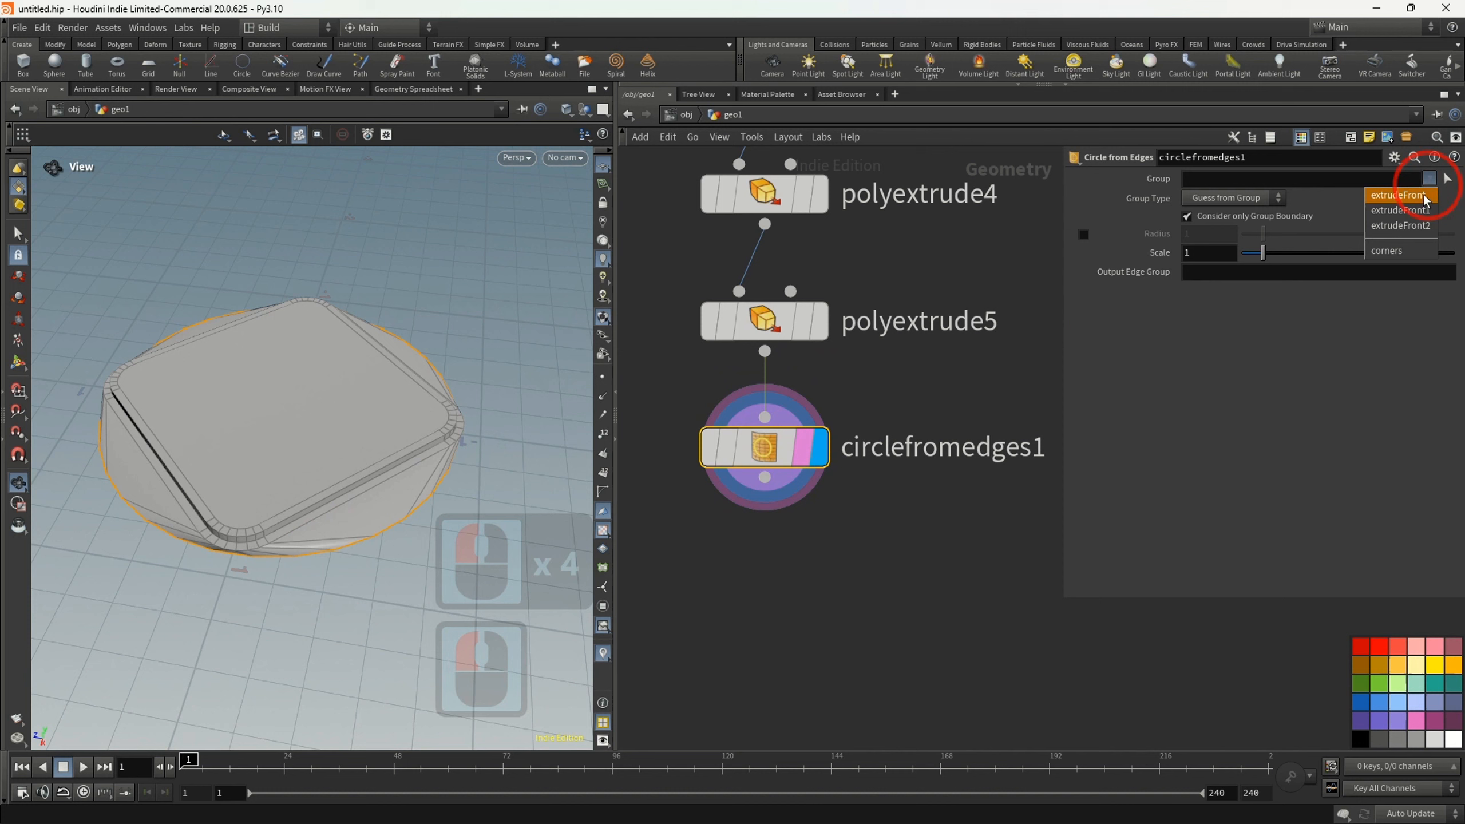
{"action": "left_click", "coordinate": [1407, 224]}
{"action": "left_click", "coordinate": [1180, 254]}
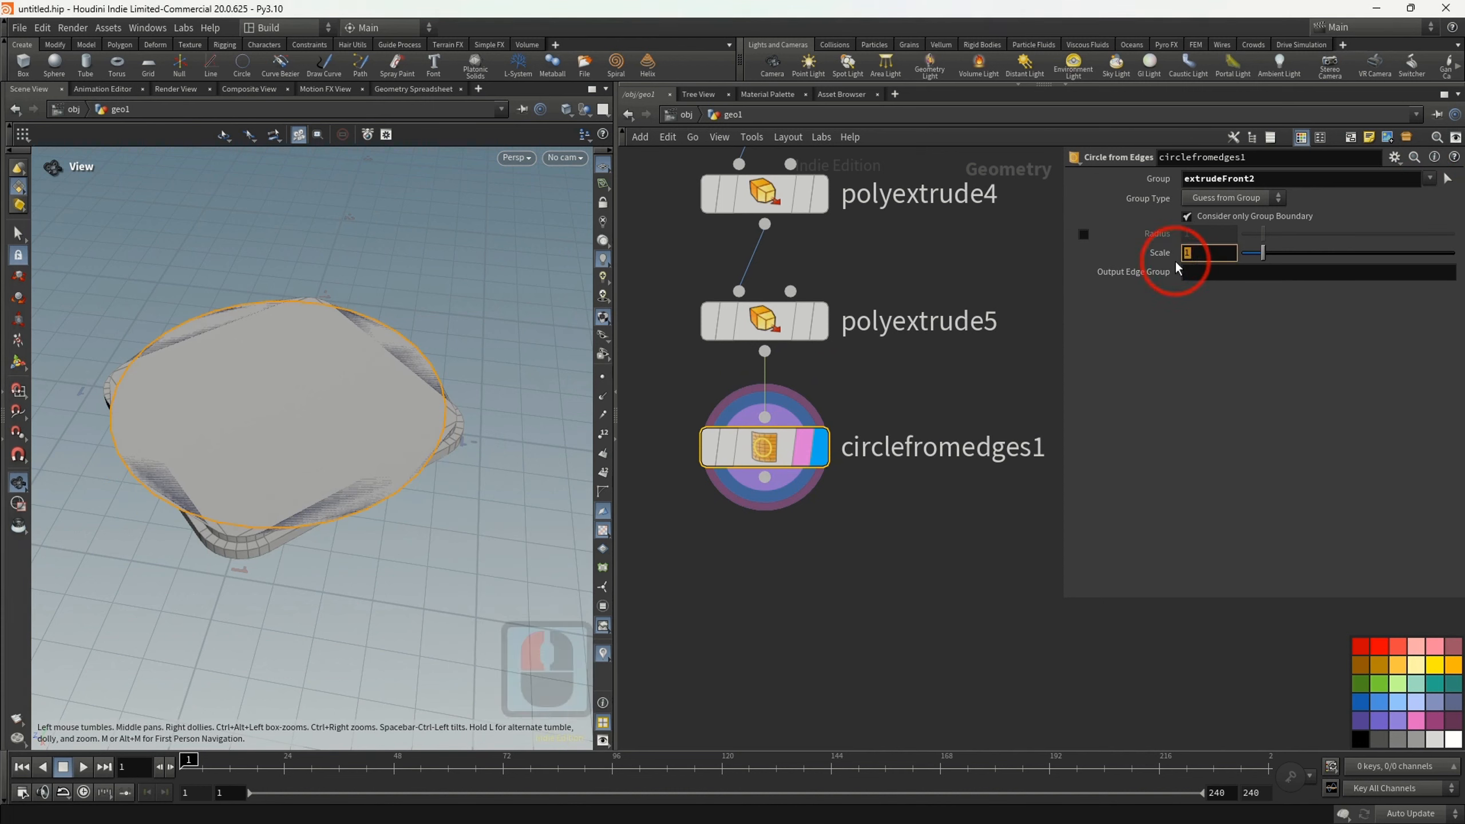
{"action": "type", "text": "0"}
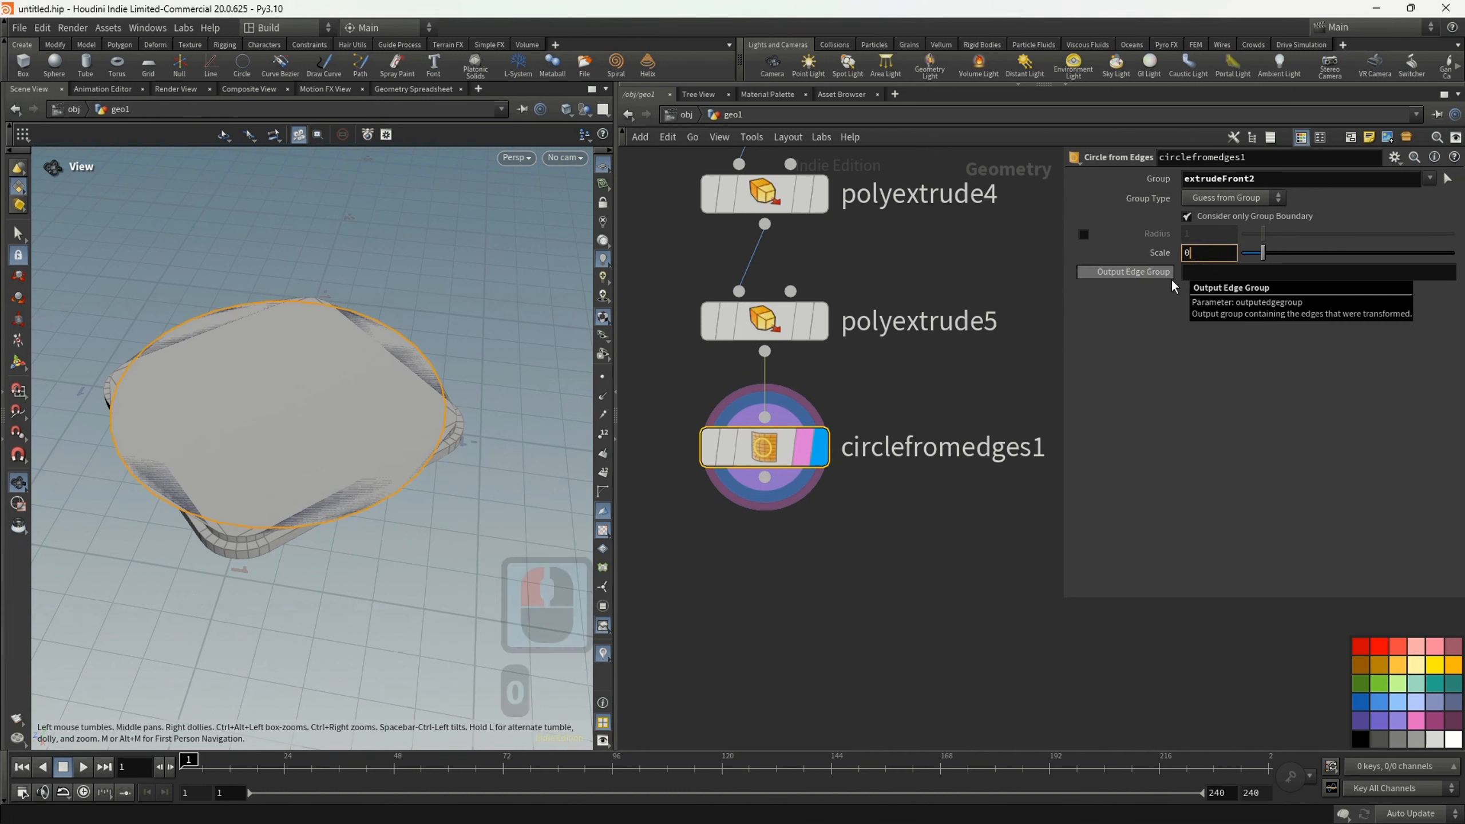
{"action": "type", "text": ".5"}
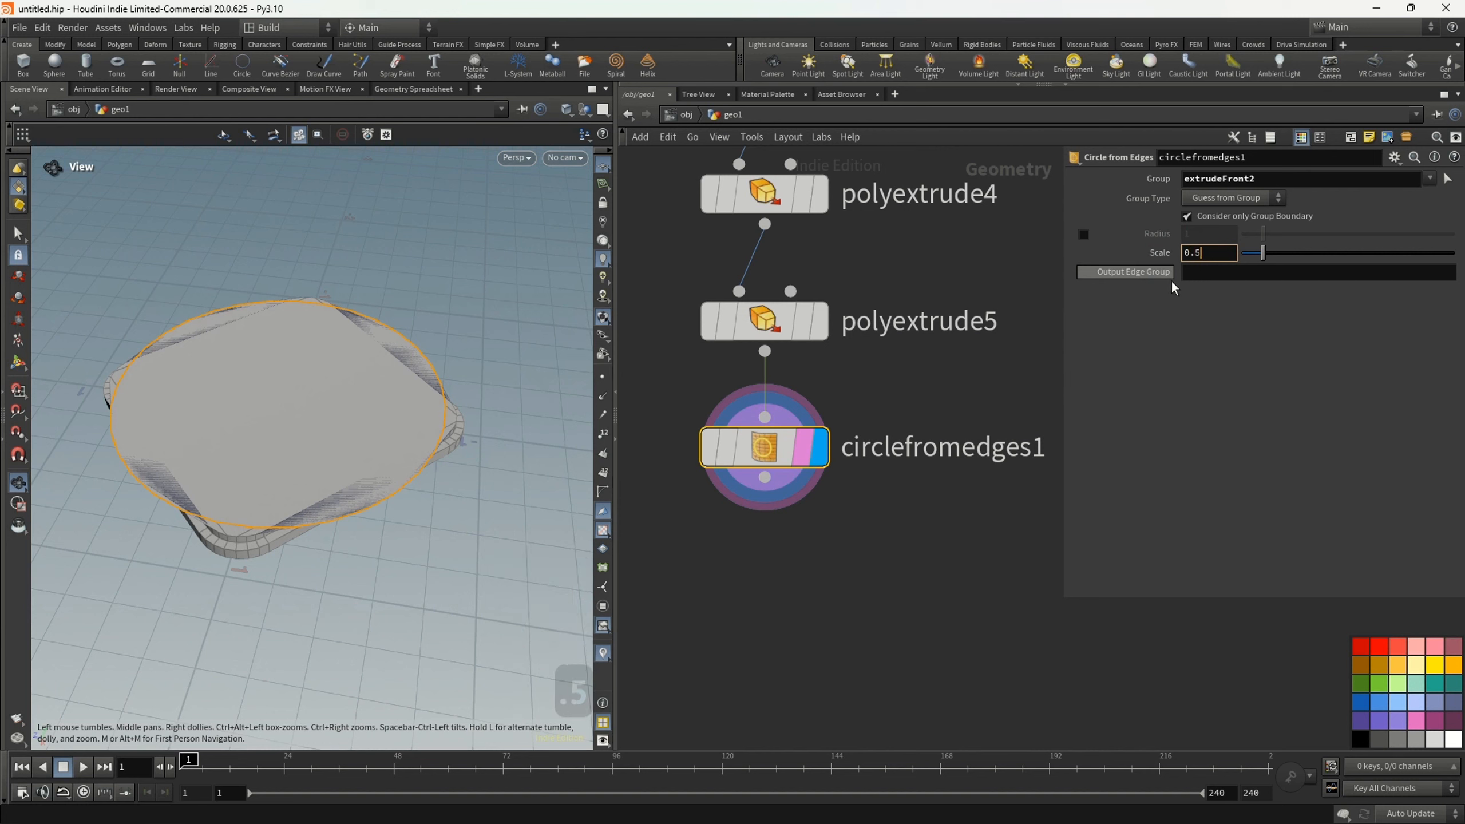
{"action": "left_click", "coordinate": [1169, 359]}
- Name the output edge group of circlefromedges1 bevel and color the node red
{"action": "left_click", "coordinate": [1207, 277]}
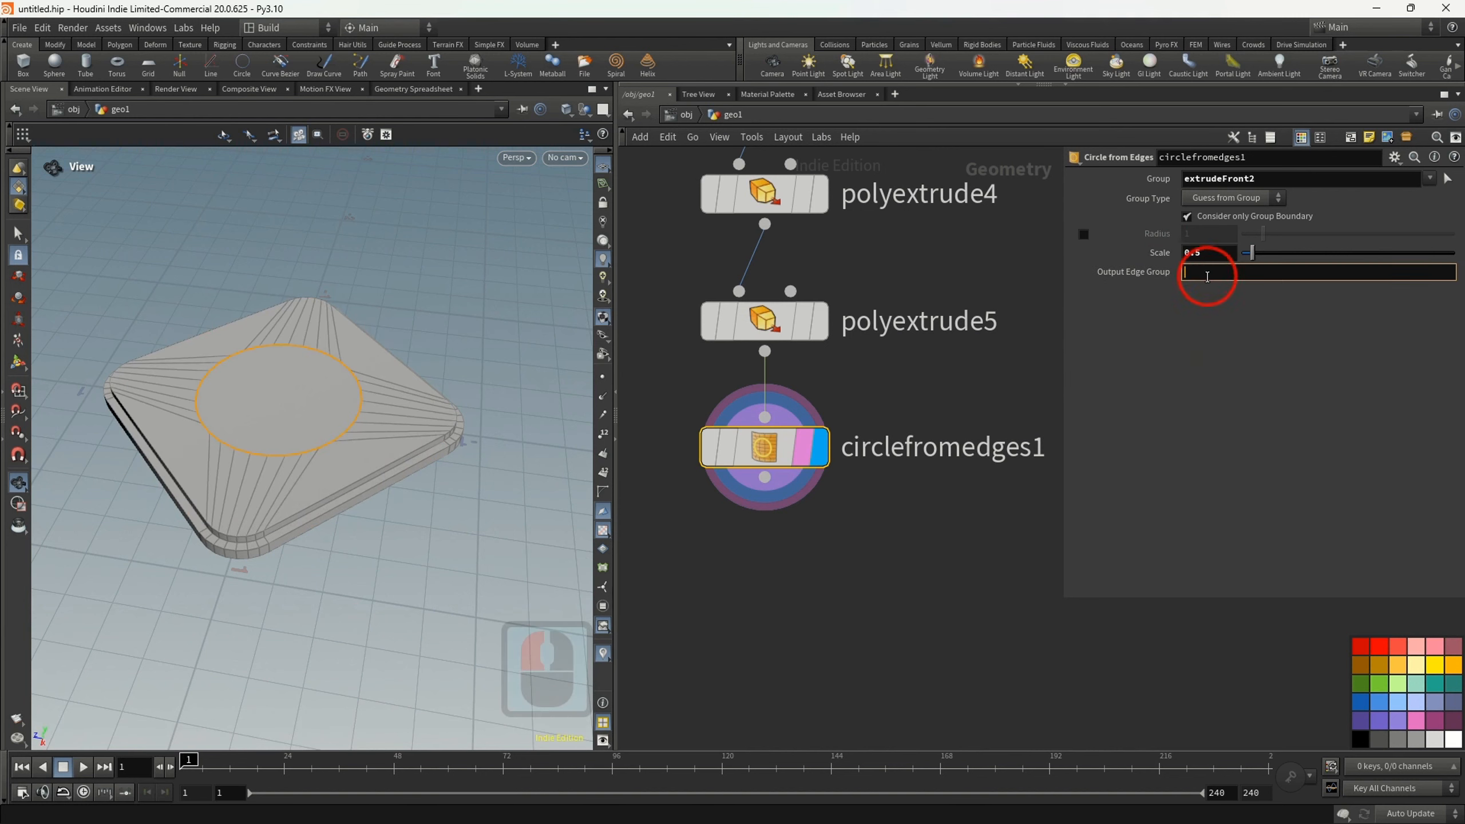
{"action": "type", "text": "bevel"}
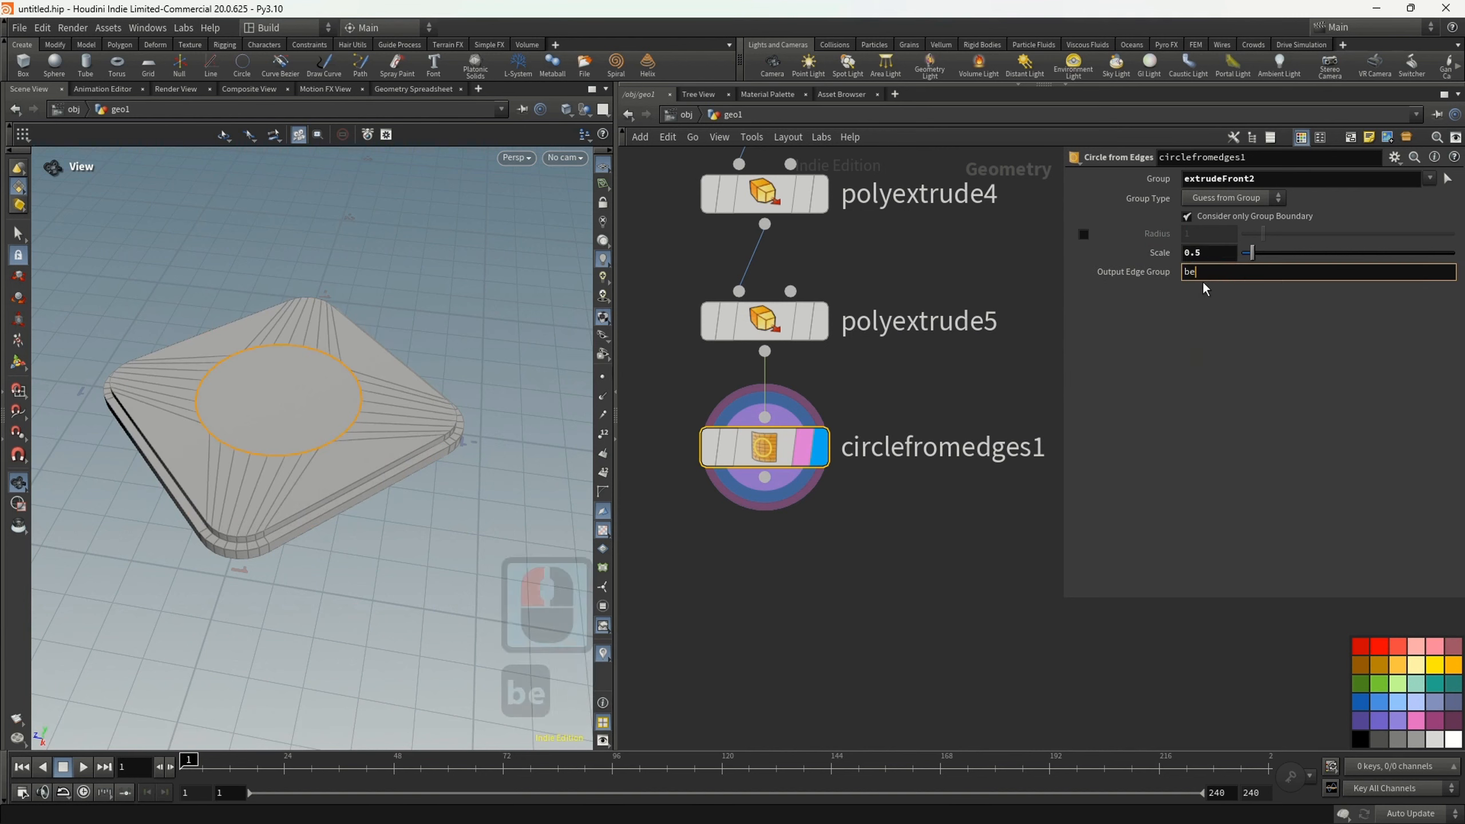
{"action": "left_click", "coordinate": [1197, 331]}
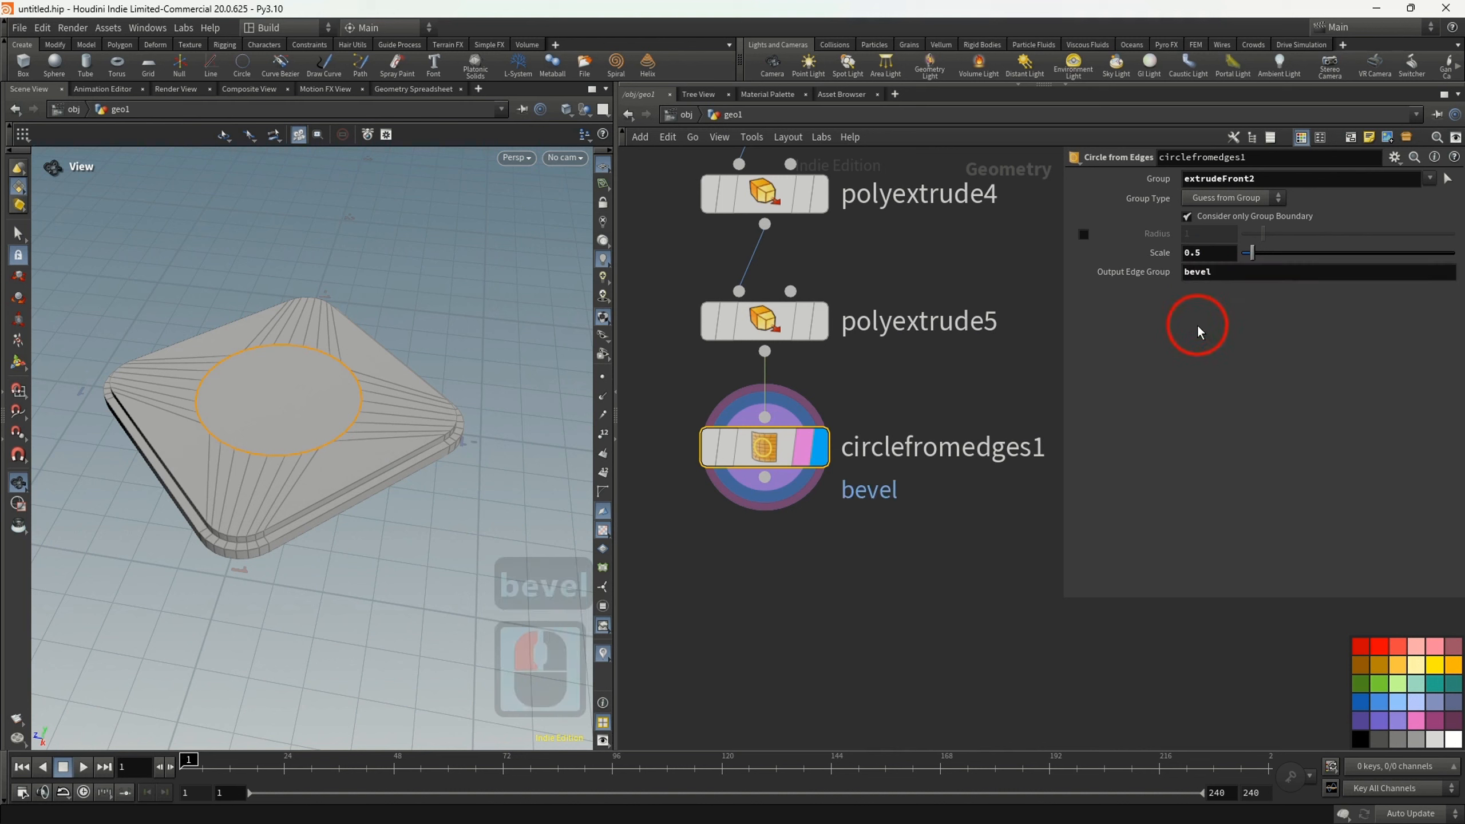
{"action": "left_click", "coordinate": [1334, 658]}
{"action": "left_click", "coordinate": [1378, 648]}
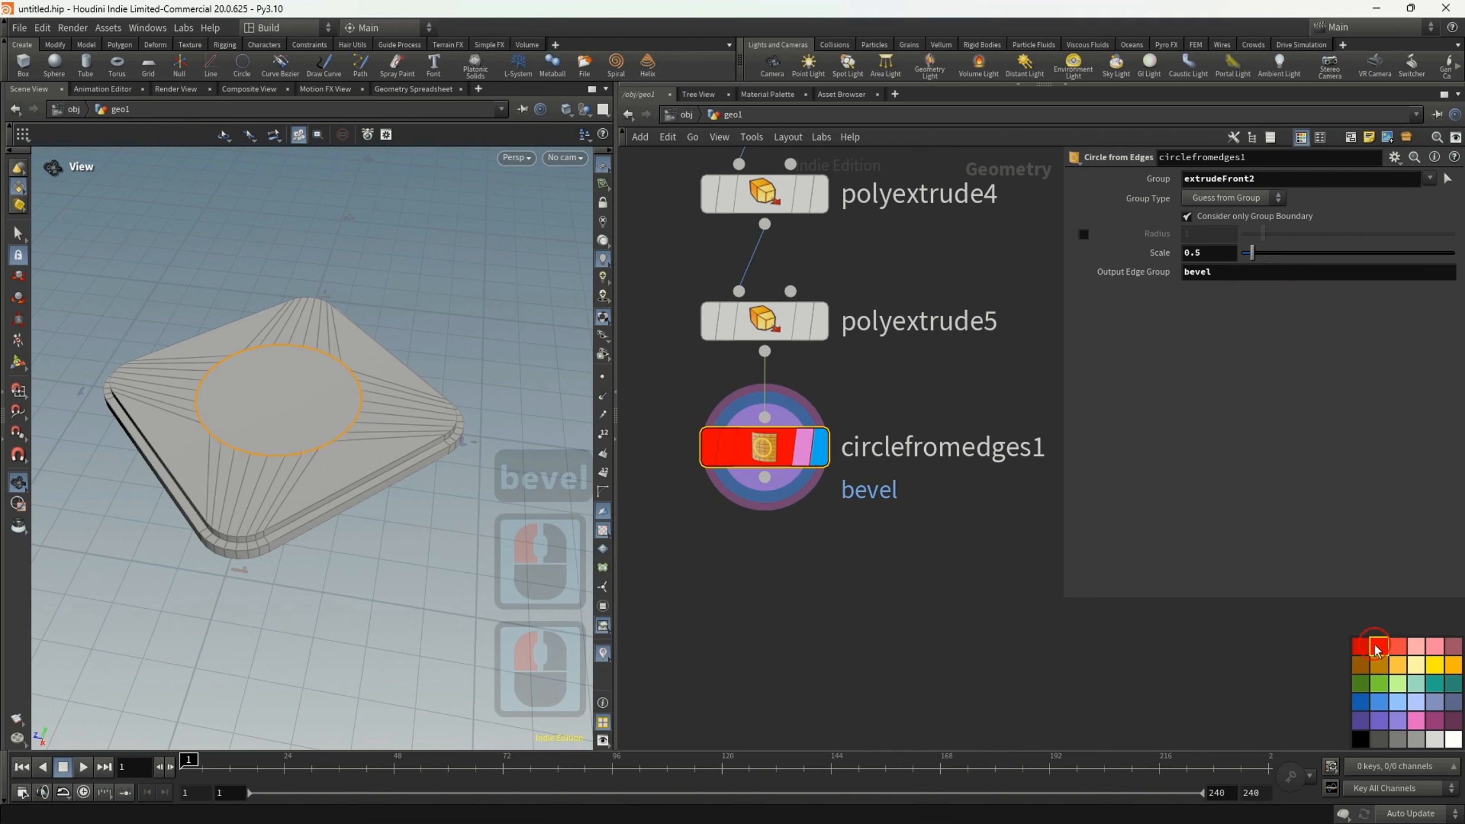
{"action": "left_click", "coordinate": [935, 580]}
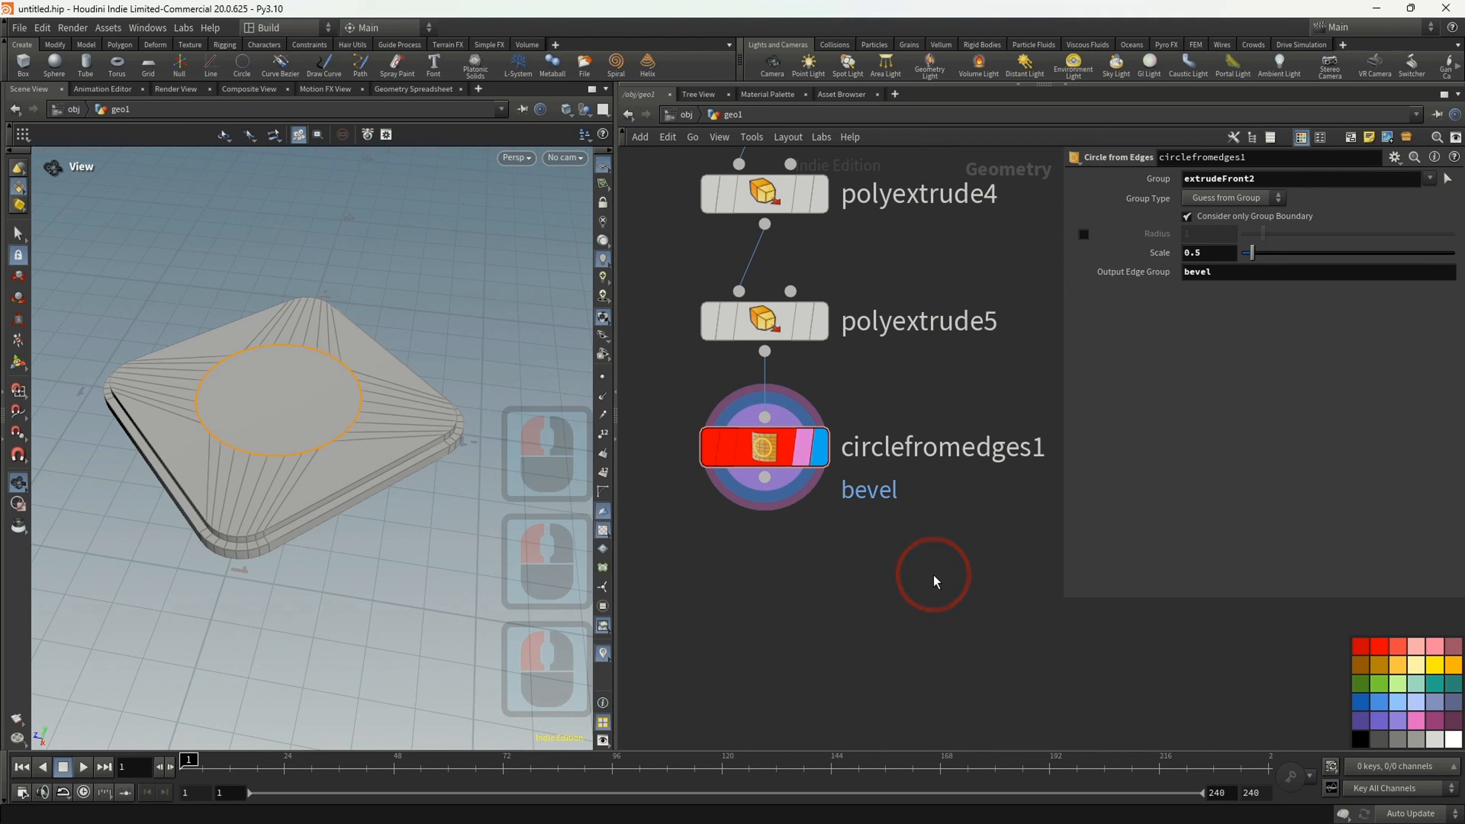
- Add a PolyExtrude node connected to the output of circlefromedges1
{"action": "left_click_drag", "start_coordinate": [343, 473], "coordinate": [288, 450]}
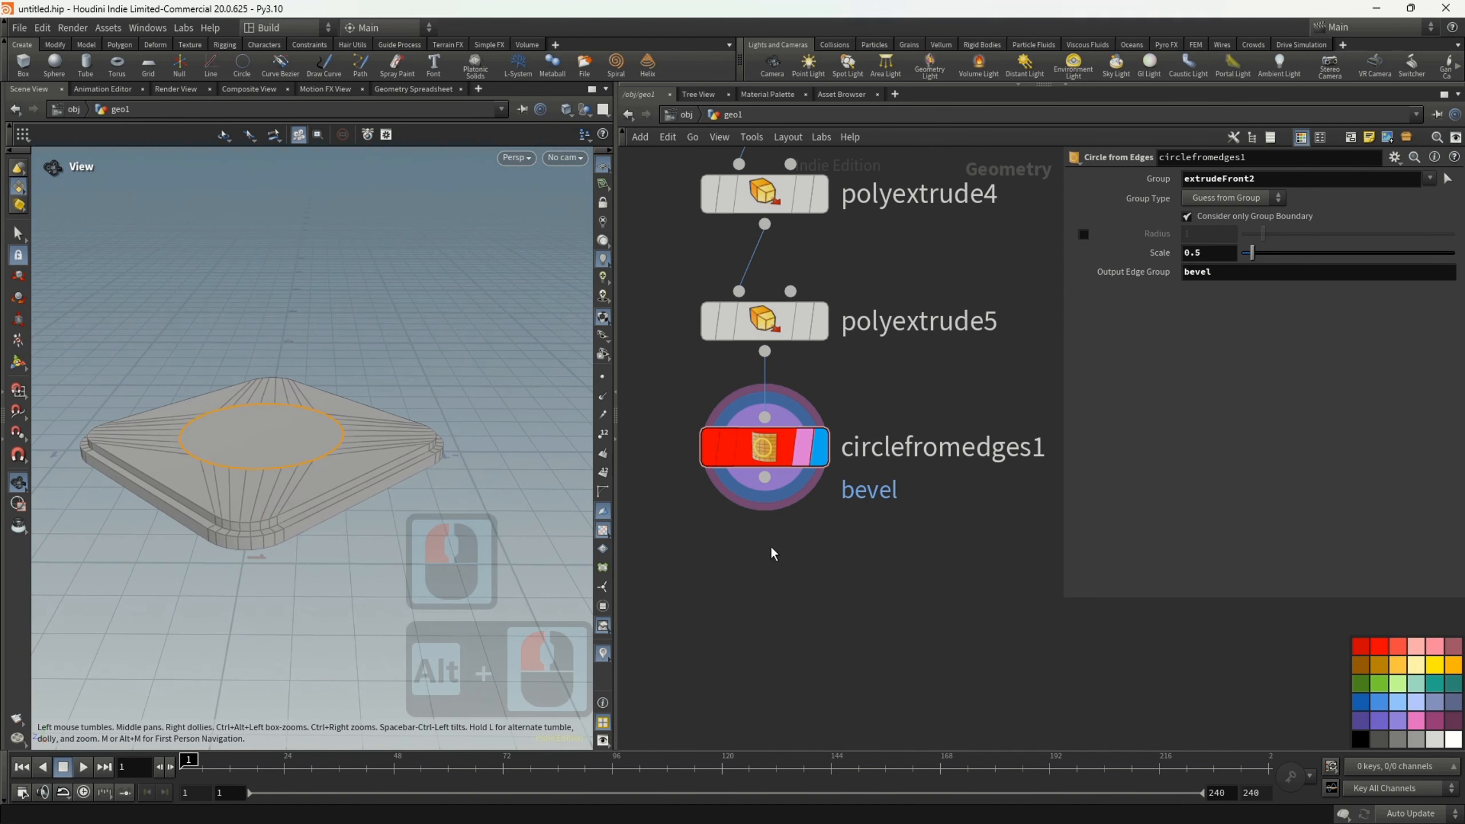
{"action": "scroll", "coordinate": [768, 498], "scroll_direction": "down", "scroll_amount": 2}
{"action": "left_click_drag", "start_coordinate": [765, 397], "coordinate": [745, 450]}
{"action": "key", "text": "Tab"}
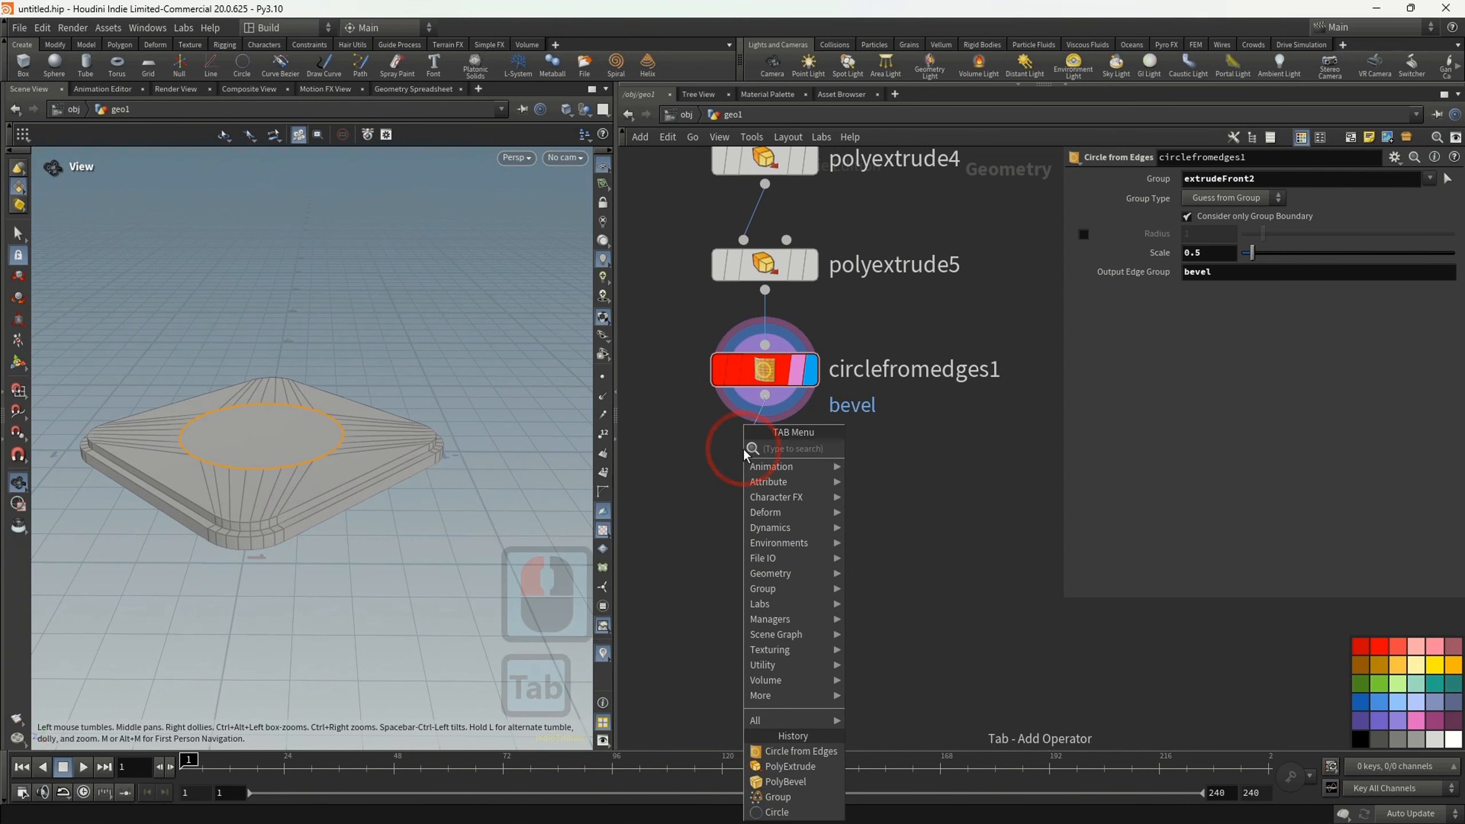
{"action": "type", "text": "pol"}
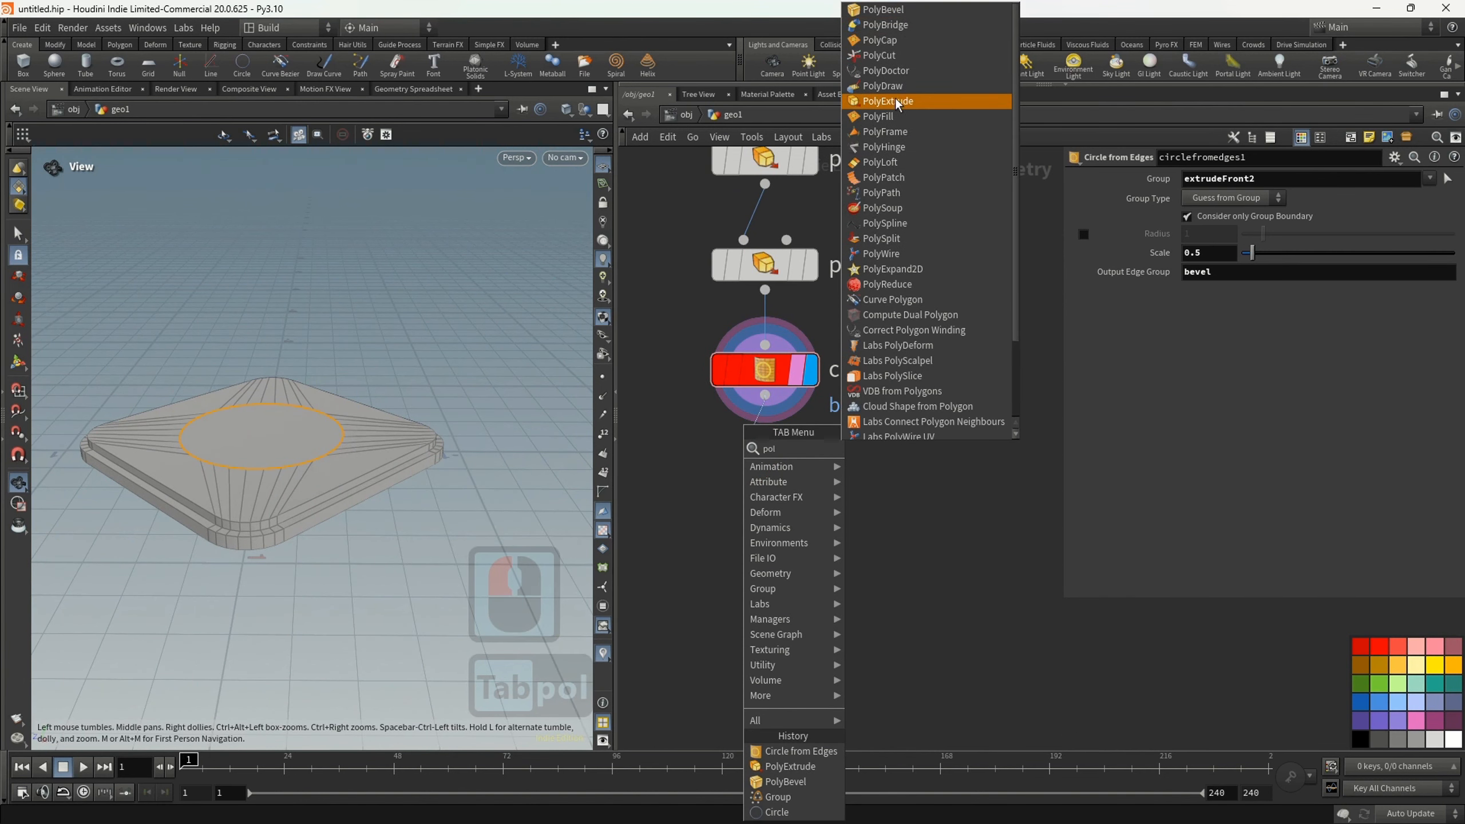
{"action": "left_click", "coordinate": [896, 101]}
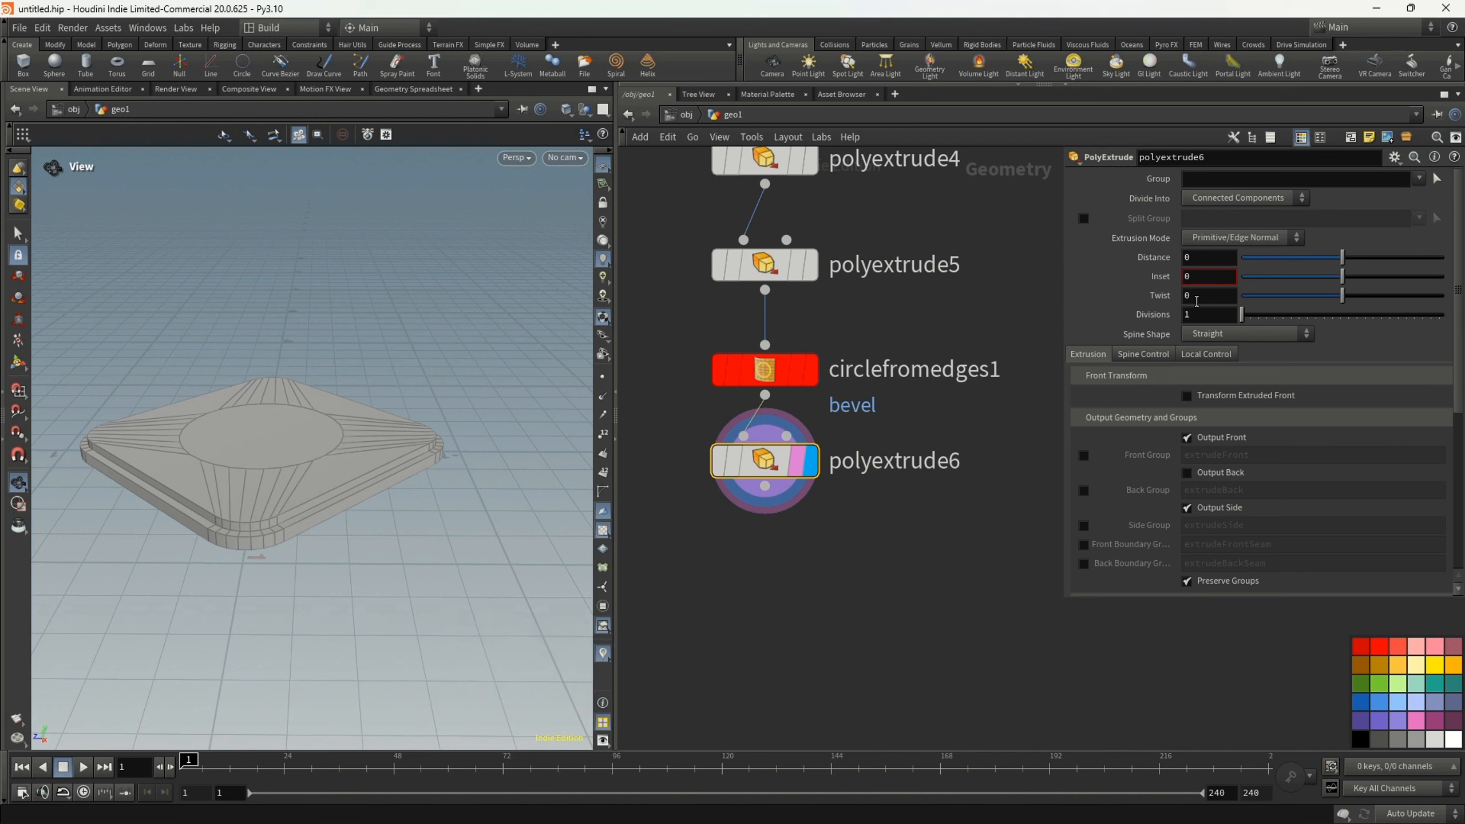
- Limit polyextrude6 to the extrudeFront2 group and set its distance to 2
{"action": "left_click", "coordinate": [1419, 179]}
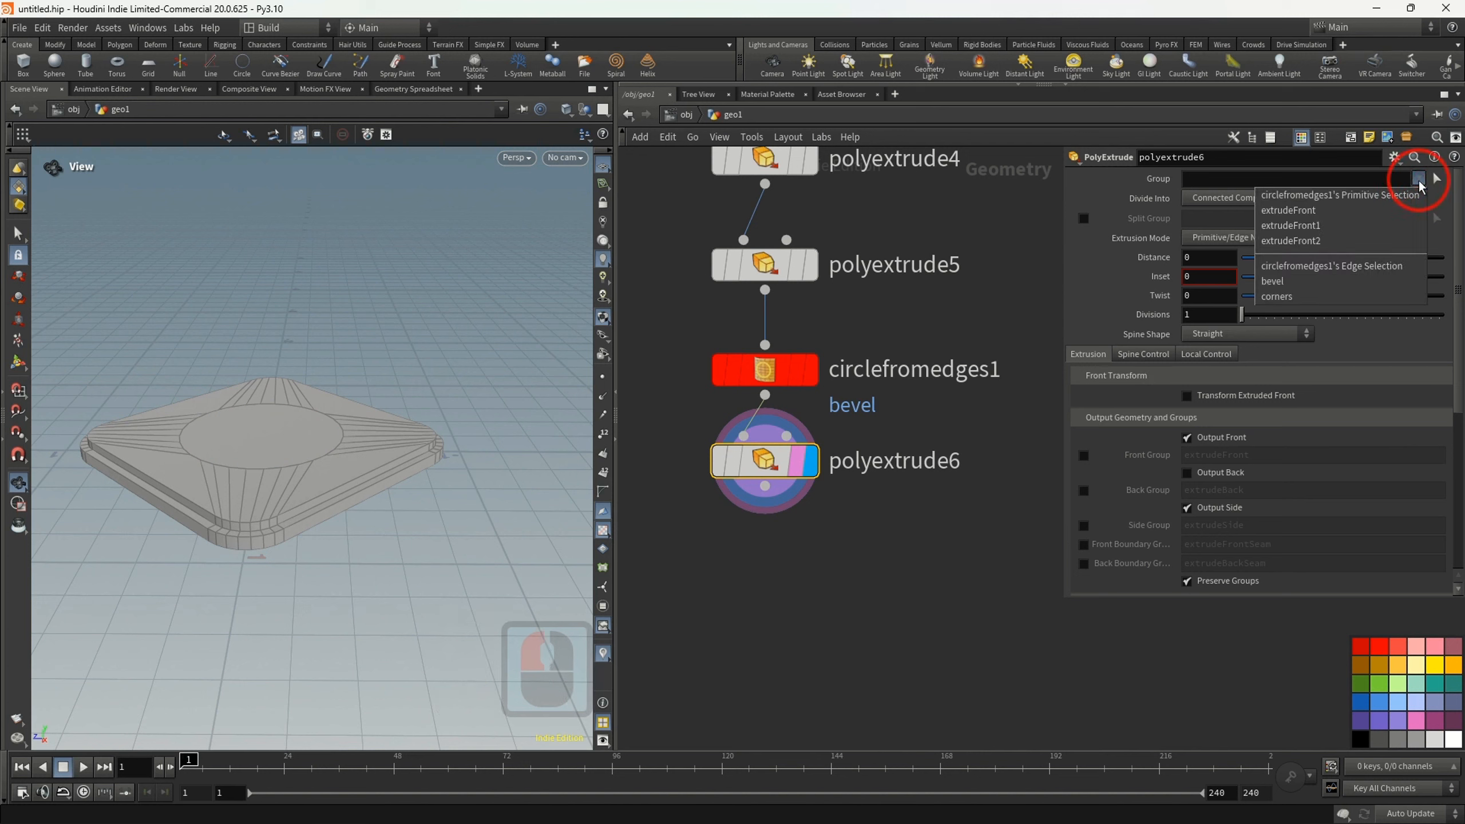
{"action": "left_click", "coordinate": [1368, 240]}
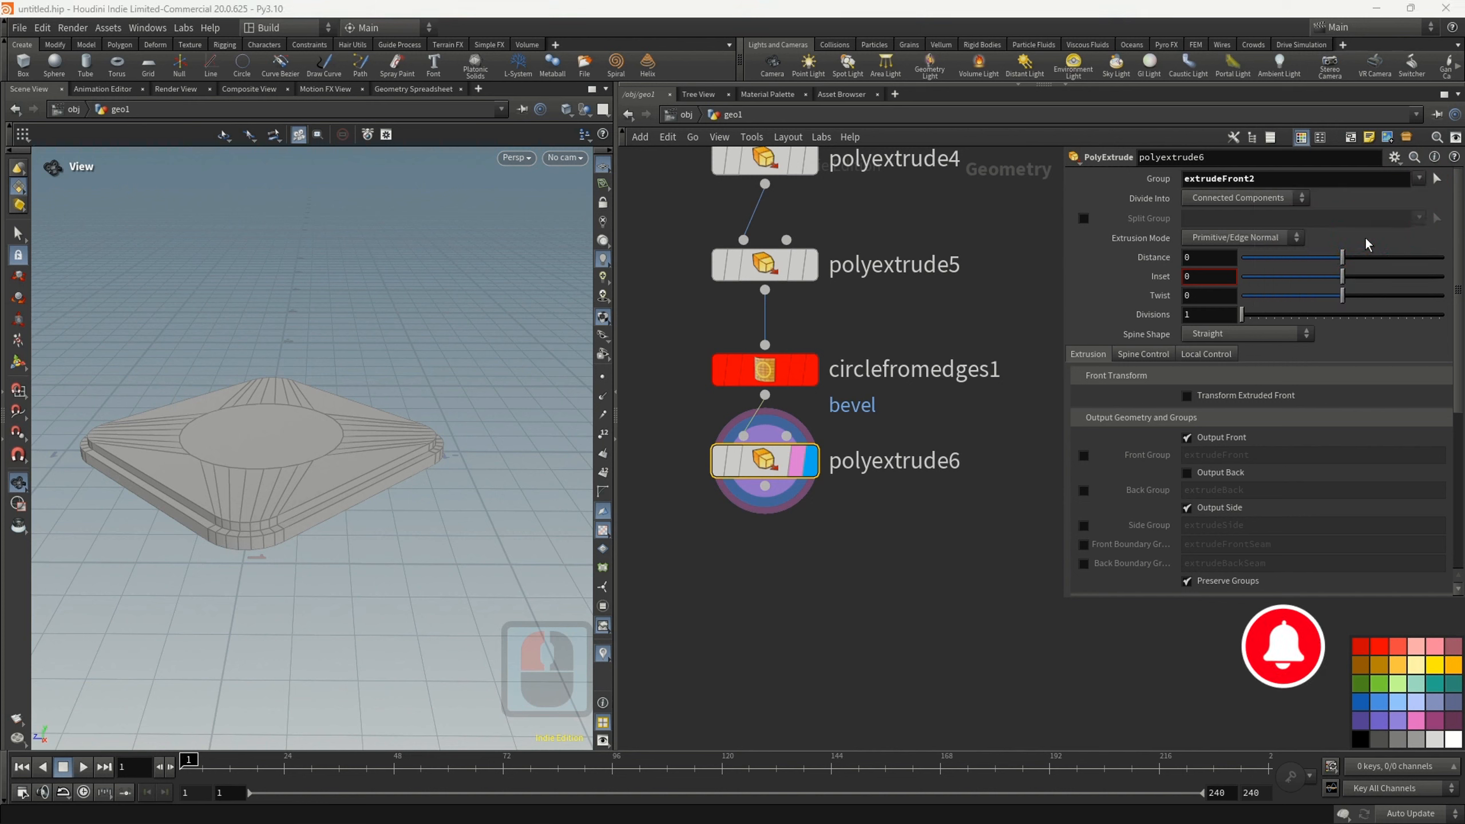
{"action": "left_click", "coordinate": [1205, 257]}
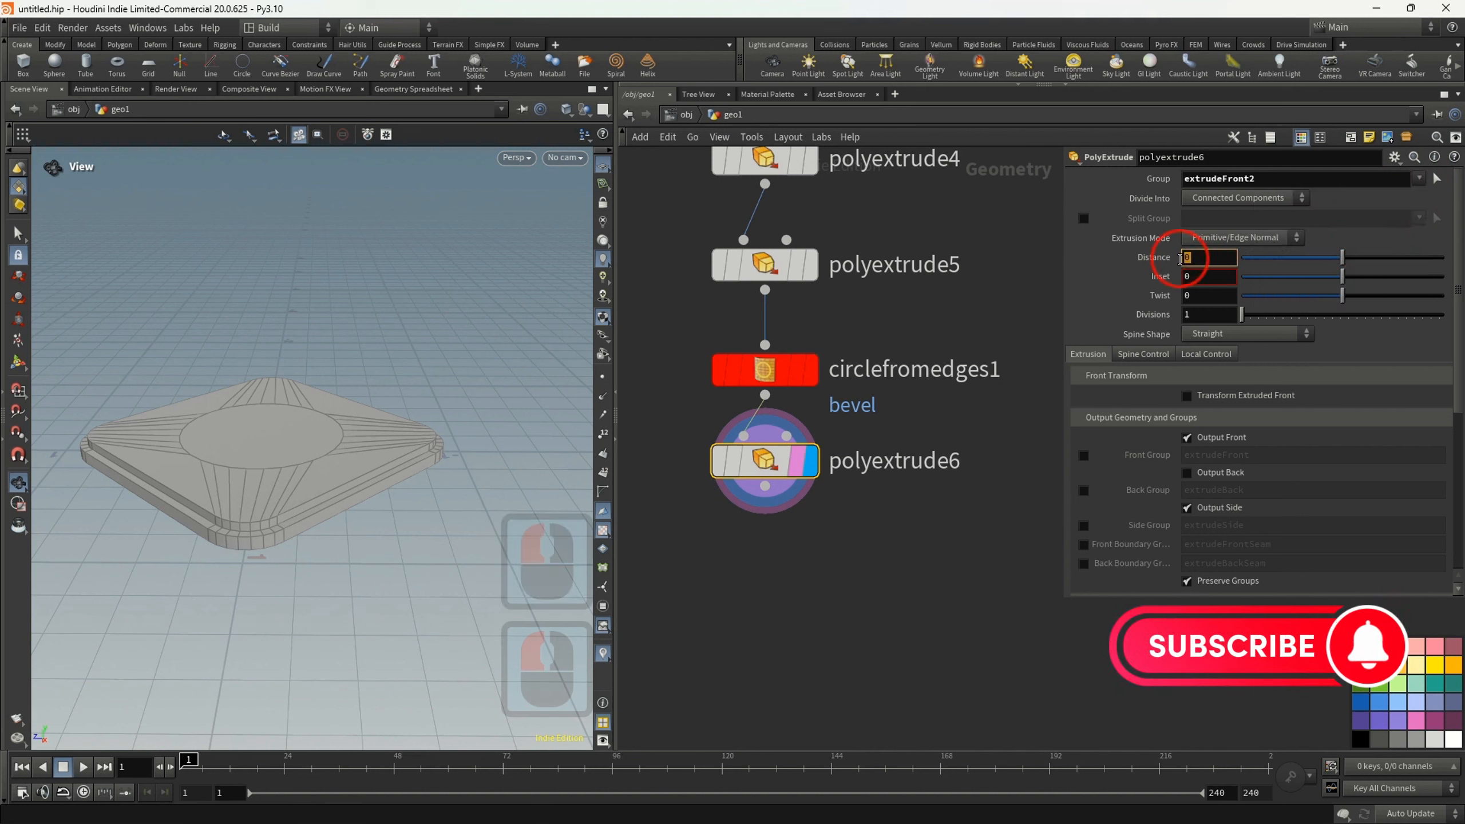
{"action": "double_click", "coordinate": [1180, 258]}
{"action": "type", "text": "2"}
{"action": "mouse_move", "coordinate": [725, 360]}
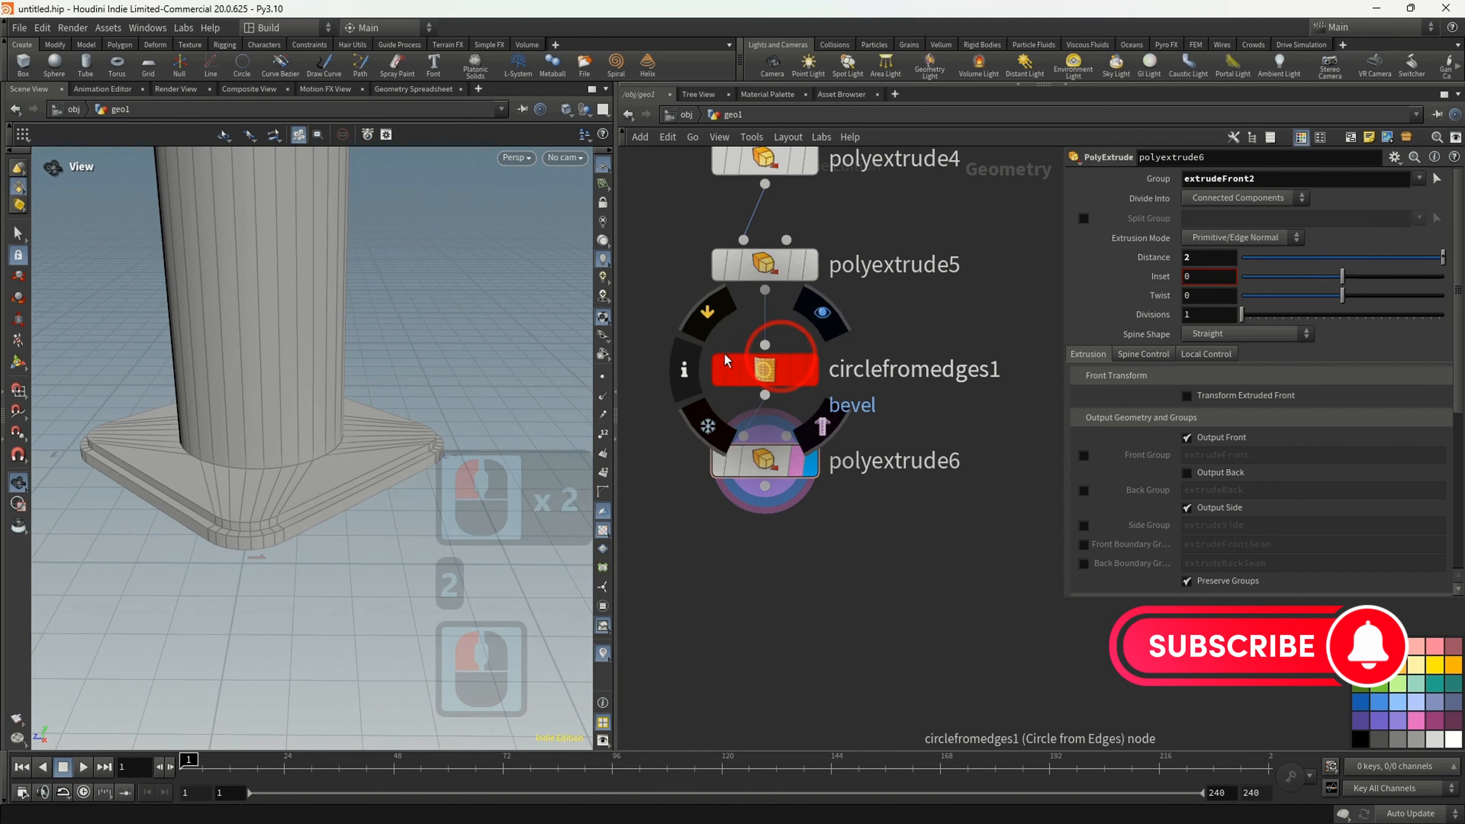
- Set the inset of polyextrude6 to 0.3 to taper the extruded column into a cone
{"action": "scroll", "coordinate": [284, 376], "scroll_direction": "down", "scroll_amount": 4, "text": "alt"}
{"action": "left_click_drag", "start_coordinate": [285, 376], "coordinate": [288, 458], "text": "alt"}
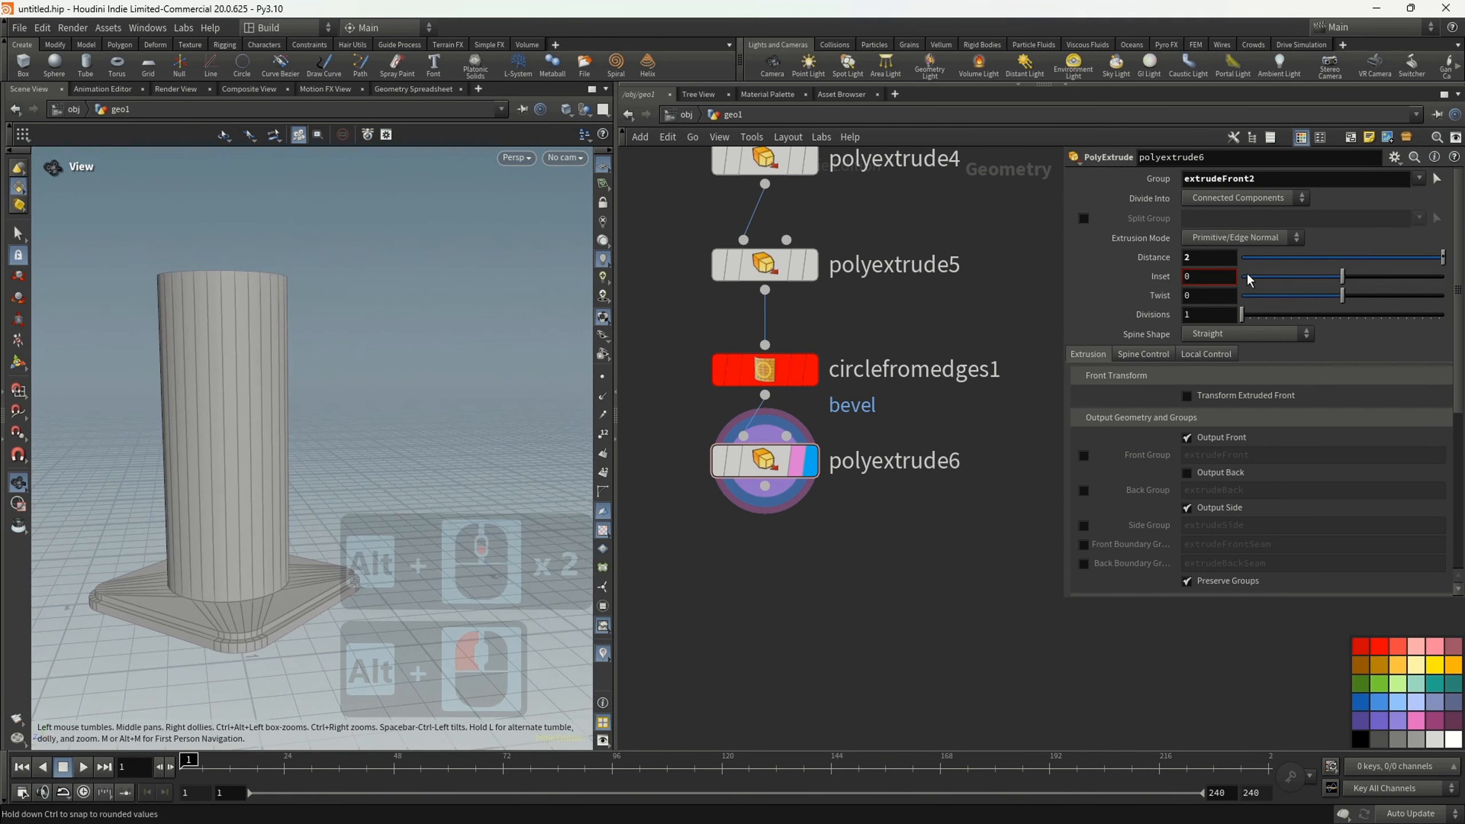
{"action": "left_click", "coordinate": [1212, 277]}
{"action": "type", "text": ".3"}
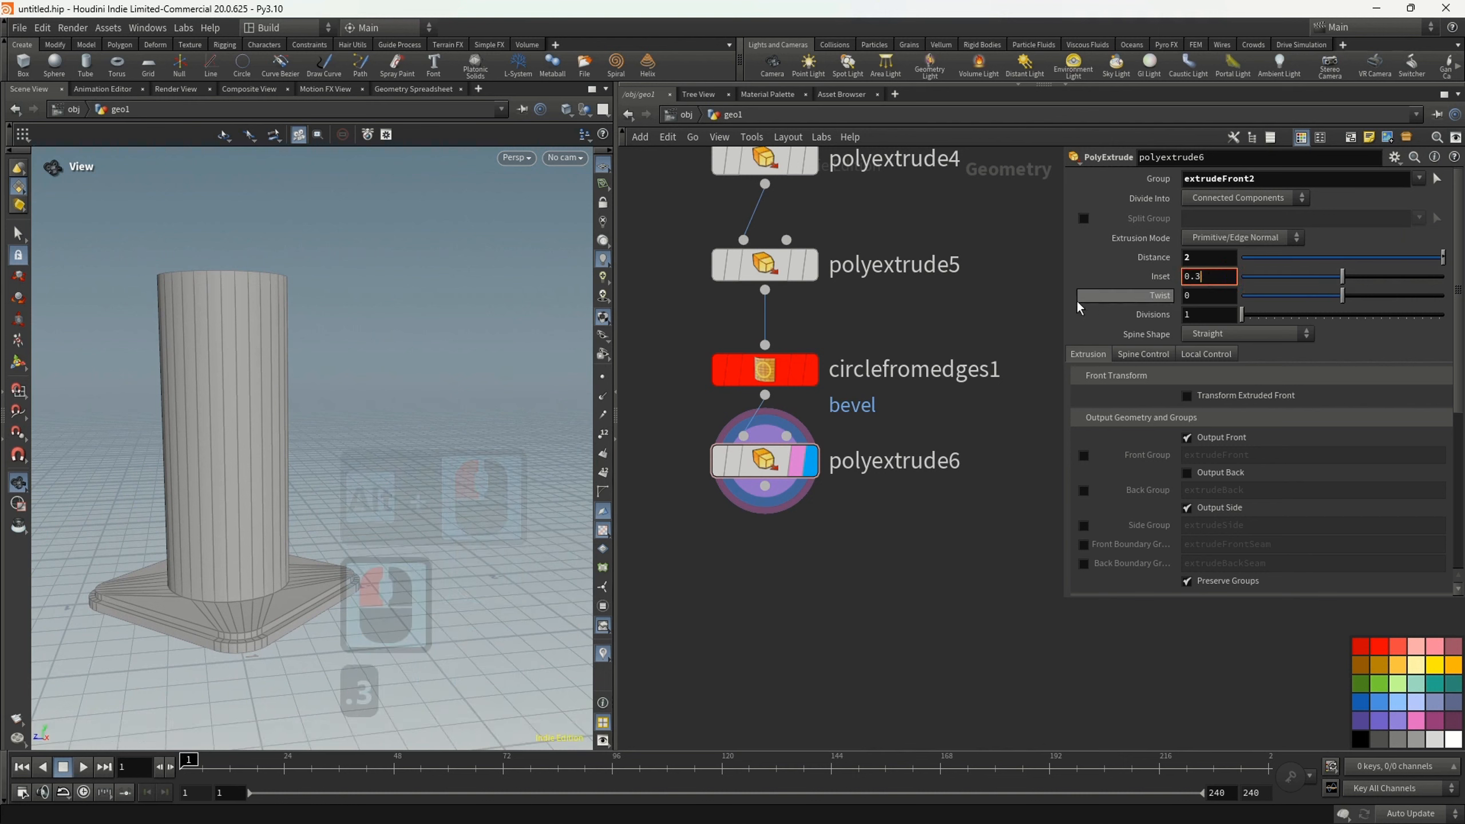
{"action": "left_click", "coordinate": [1031, 302]}
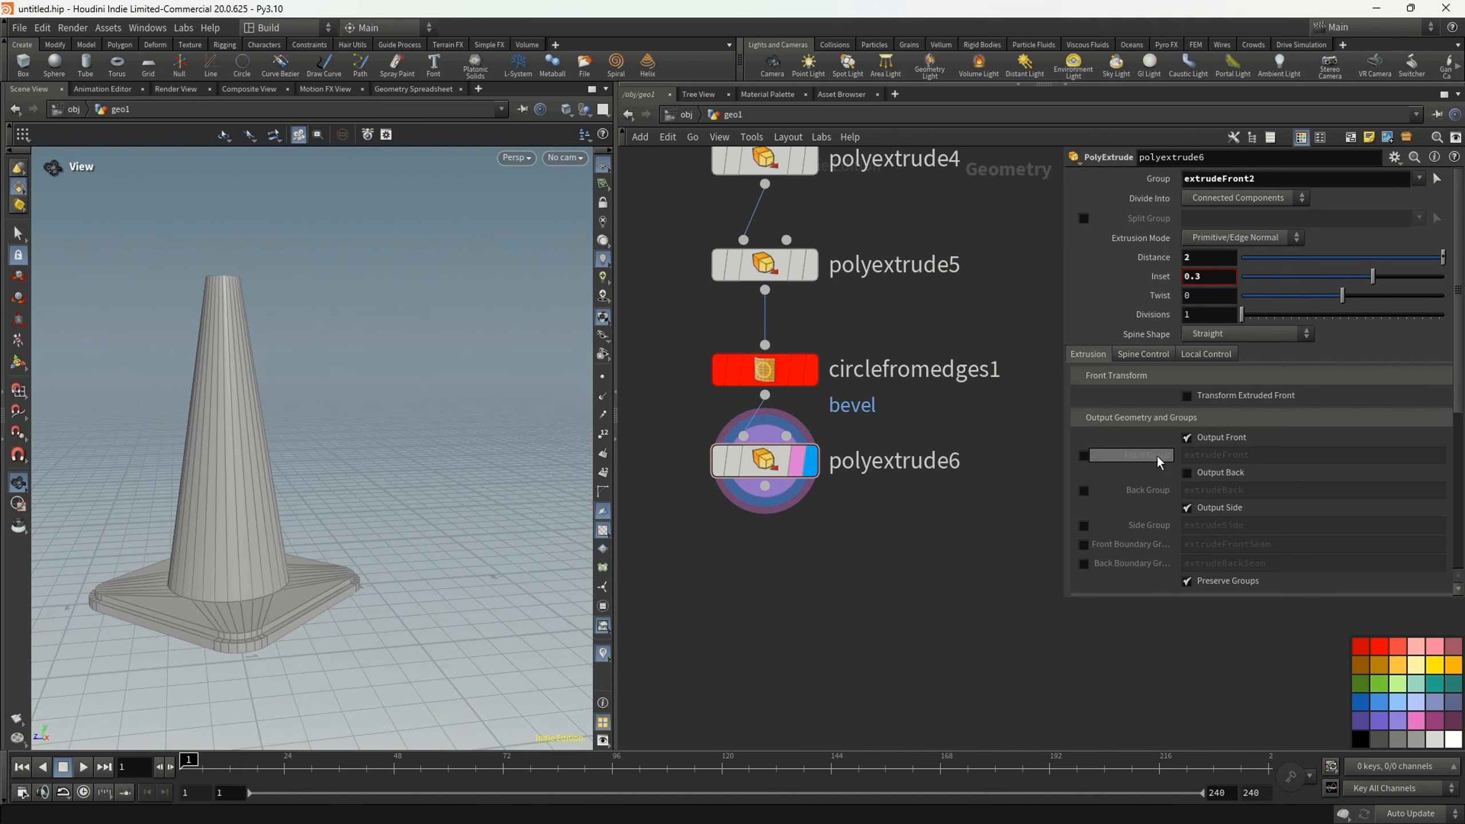
- Enable the front group output on polyextrude6 and name it extrudeFront3
{"action": "left_click", "coordinate": [1084, 456]}
{"action": "double_click", "coordinate": [1277, 459]}
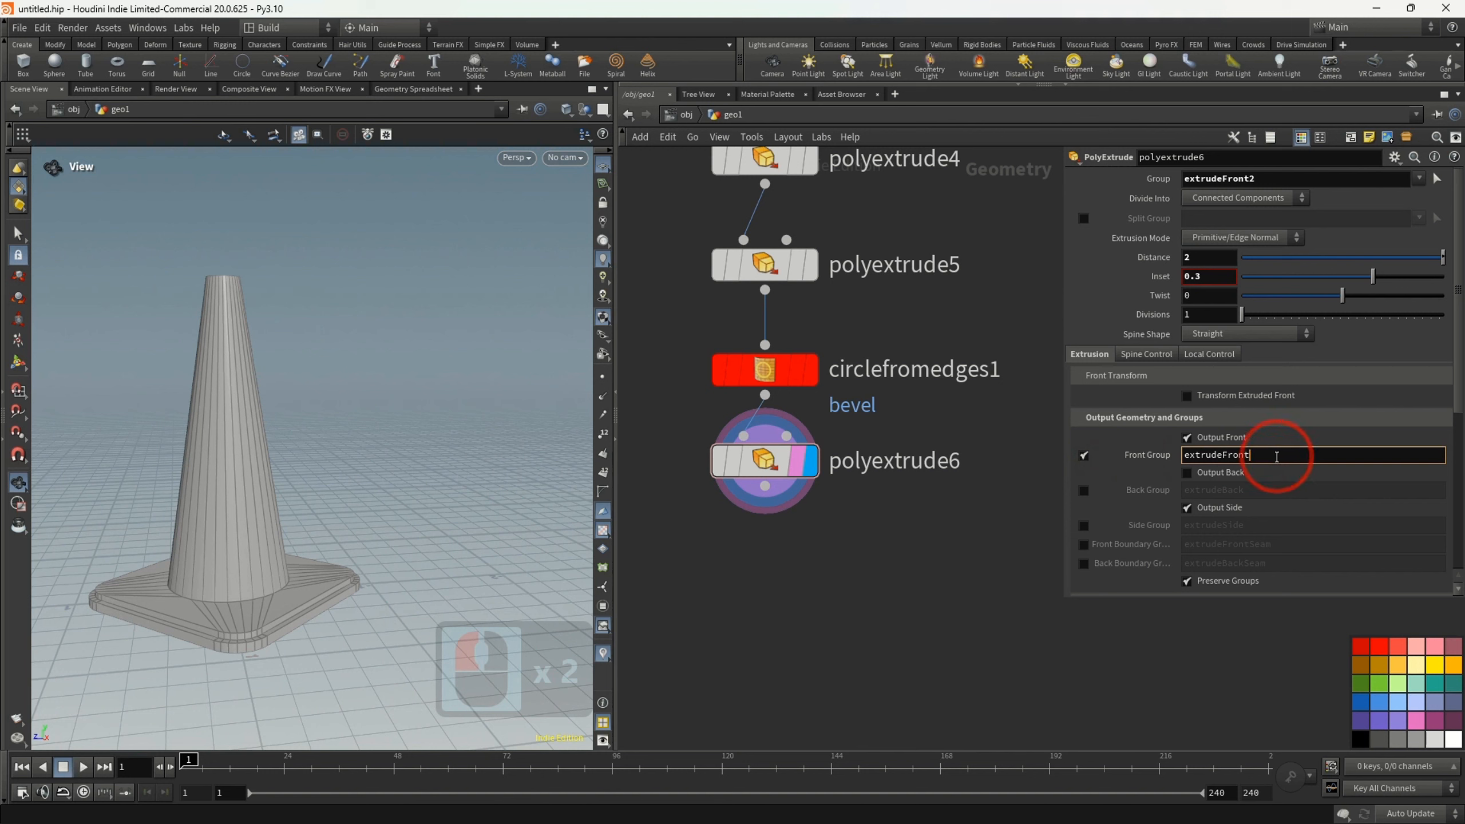
{"action": "type", "text": "3"}
{"action": "left_click", "coordinate": [1037, 489]}
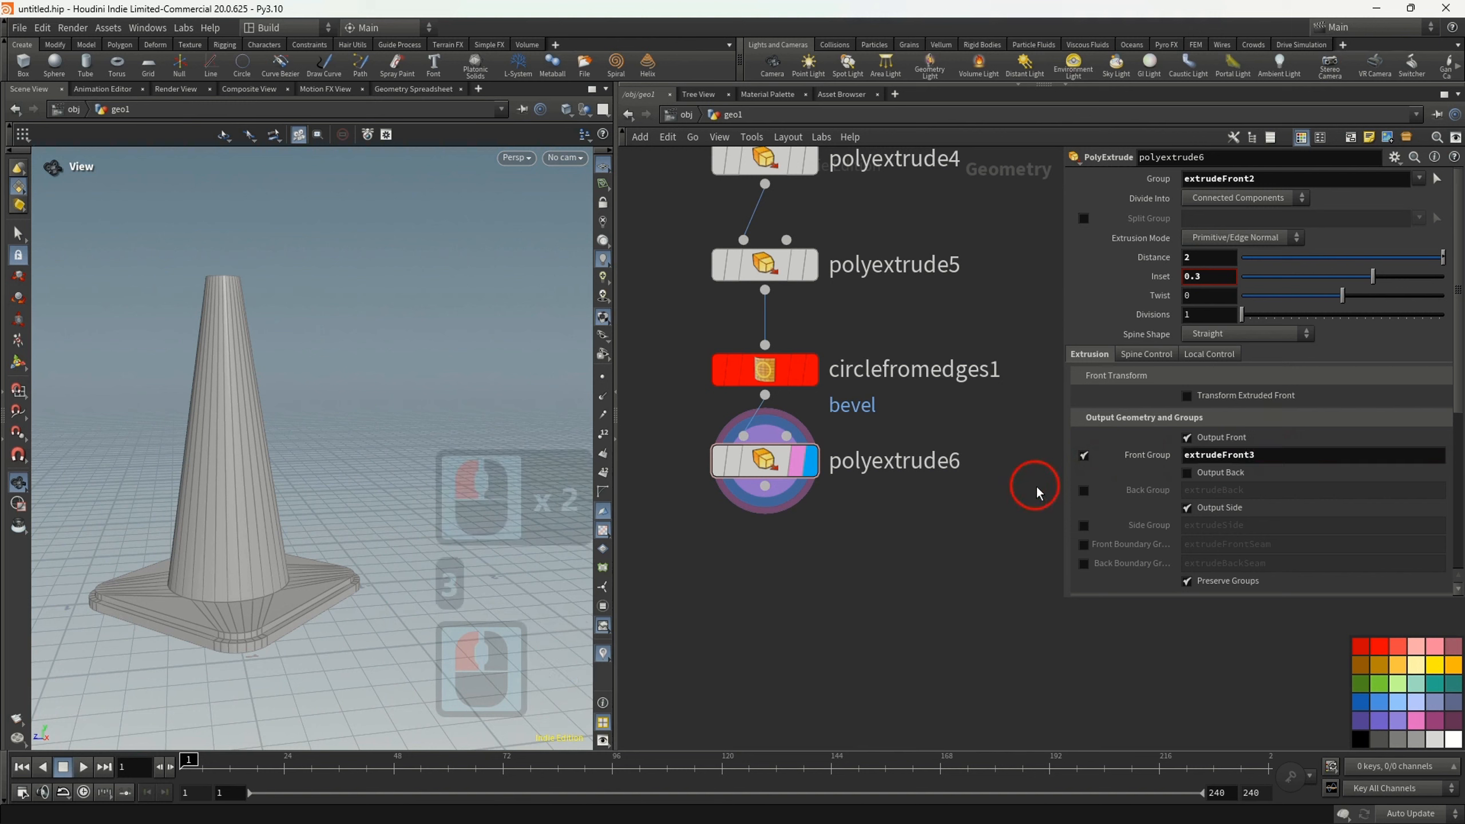
- Enable the side group output on polyextrude6 and toggle its side geometry off and on to check the faces involved
{"action": "left_click", "coordinate": [1084, 526]}
{"action": "left_click", "coordinate": [1212, 510]}
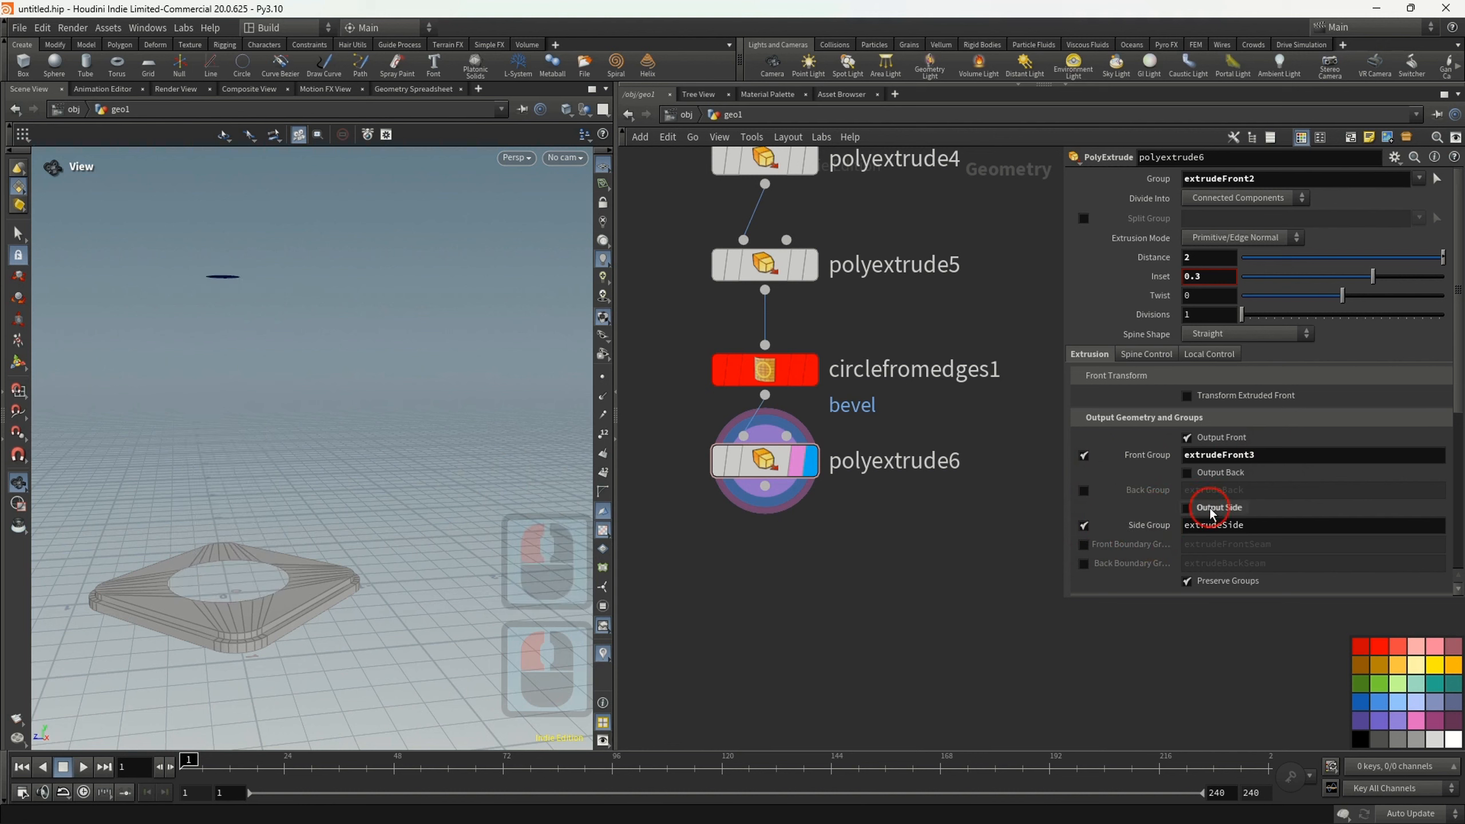
{"action": "left_click", "coordinate": [1211, 510]}
{"action": "left_click", "coordinate": [1211, 510]}
{"action": "left_click", "coordinate": [1211, 510]}
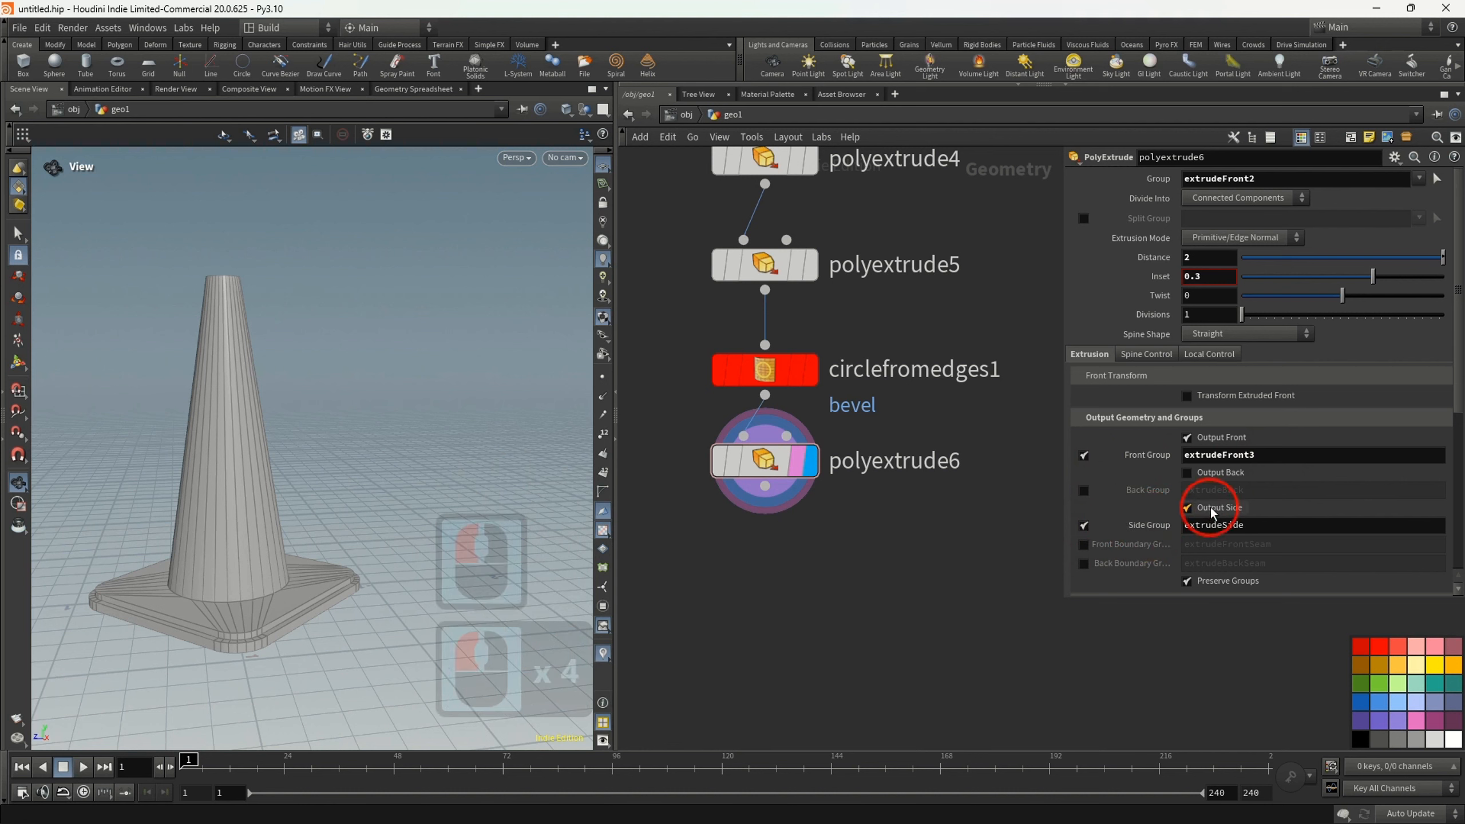
- Rename the side group of polyextrude6 as split
{"action": "left_click", "coordinate": [1263, 526]}
{"action": "key", "text": "BackSpace"}
{"action": "key", "text": "BackSpace"}
{"action": "key", "text": "BackSpace"}
{"action": "key", "text": "BackSpace"}
{"action": "key", "text": "BackSpace"}
{"action": "key", "text": "BackSpace"}
{"action": "key", "text": "BackSpace"}
{"action": "key", "text": "BackSpace"}
{"action": "key", "text": "BackSpace"}
{"action": "key", "text": "BackSpace"}
{"action": "key", "text": "BackSpace"}
{"action": "type", "text": "split"}
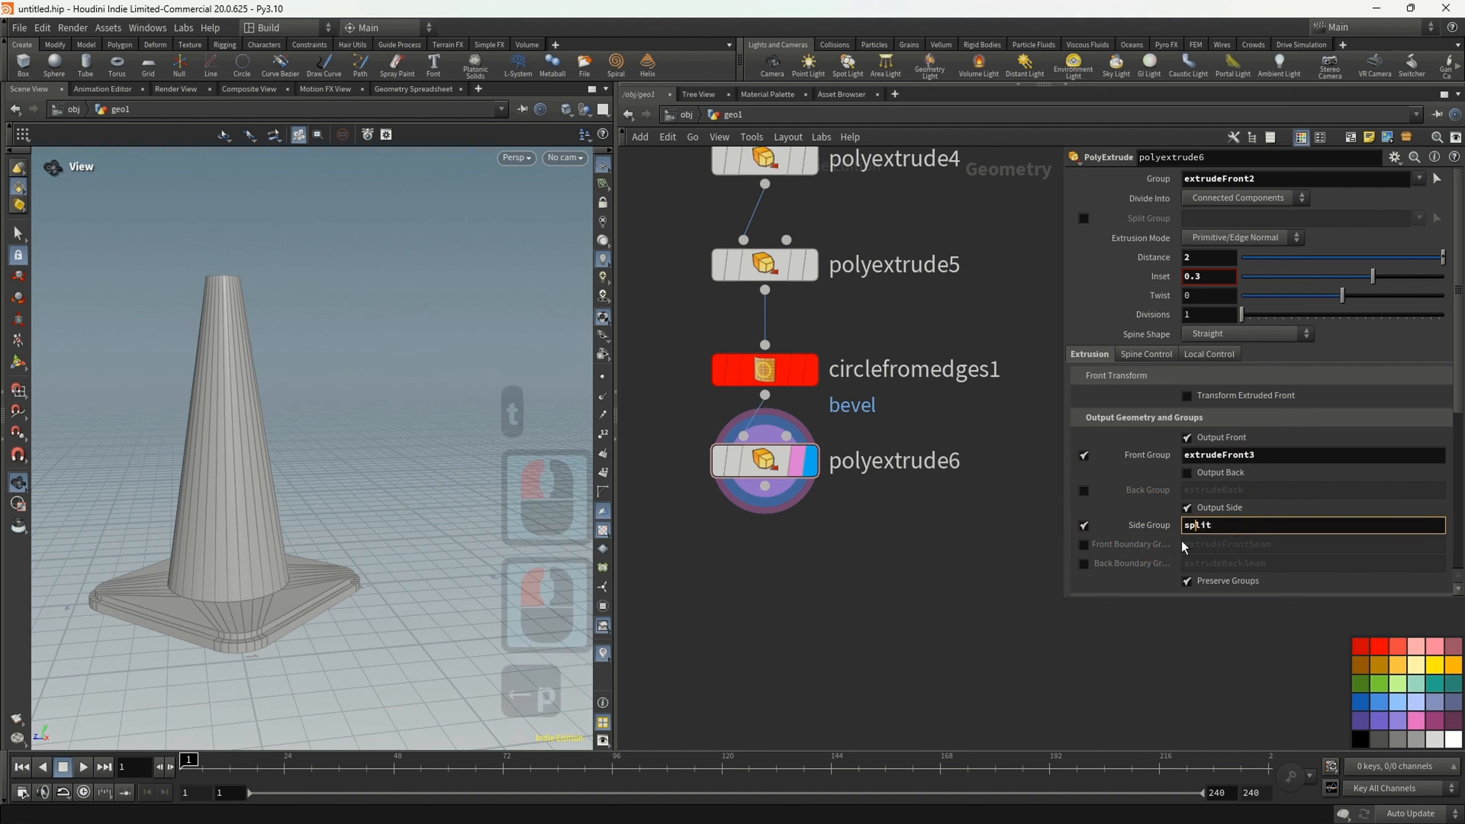
- Colour the polyextrude6 node red and append a new PolyExtrude node to its output
{"action": "double_click", "coordinate": [987, 568]}
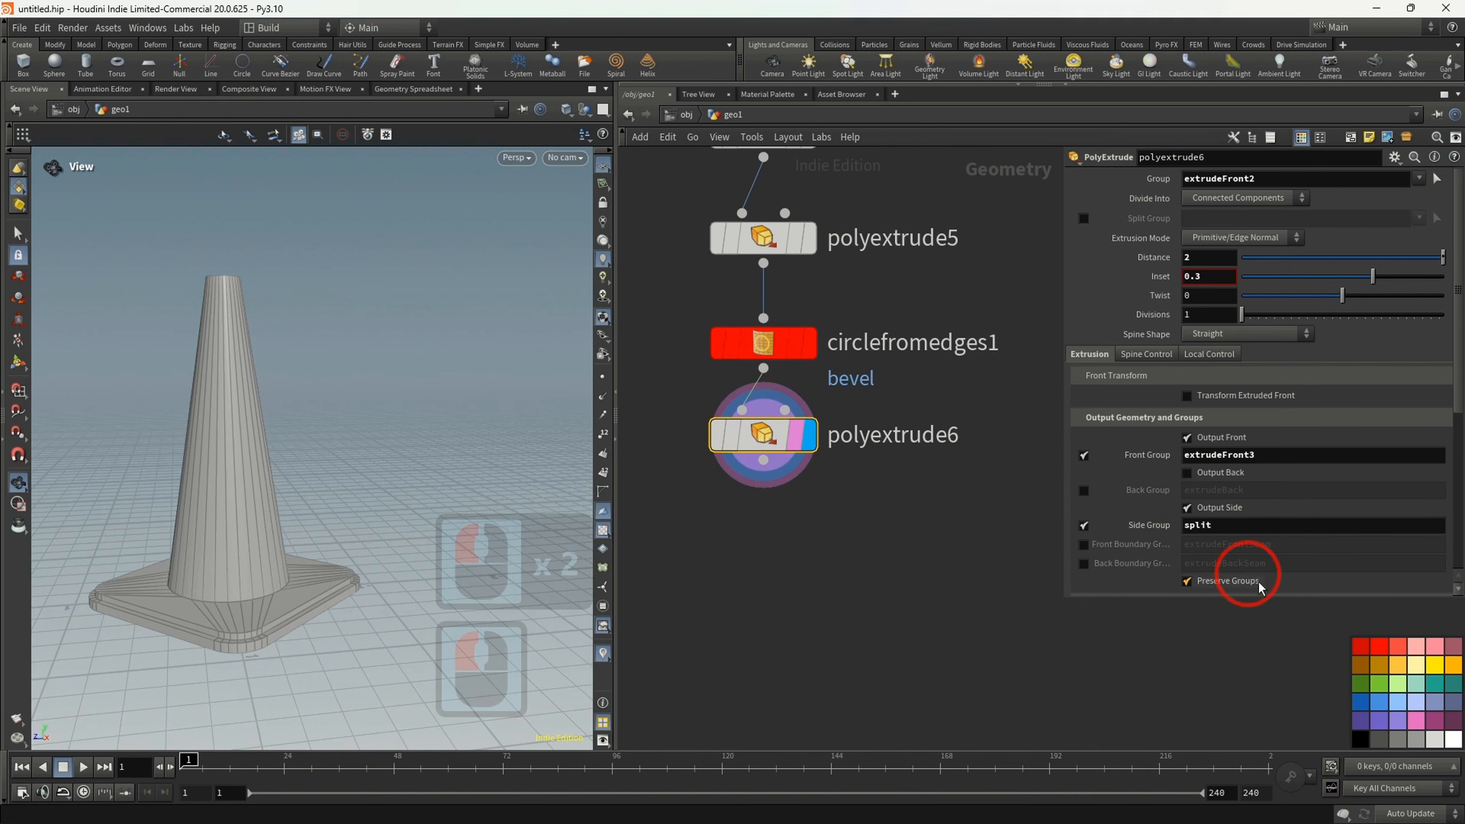
{"action": "left_click", "coordinate": [1379, 646]}
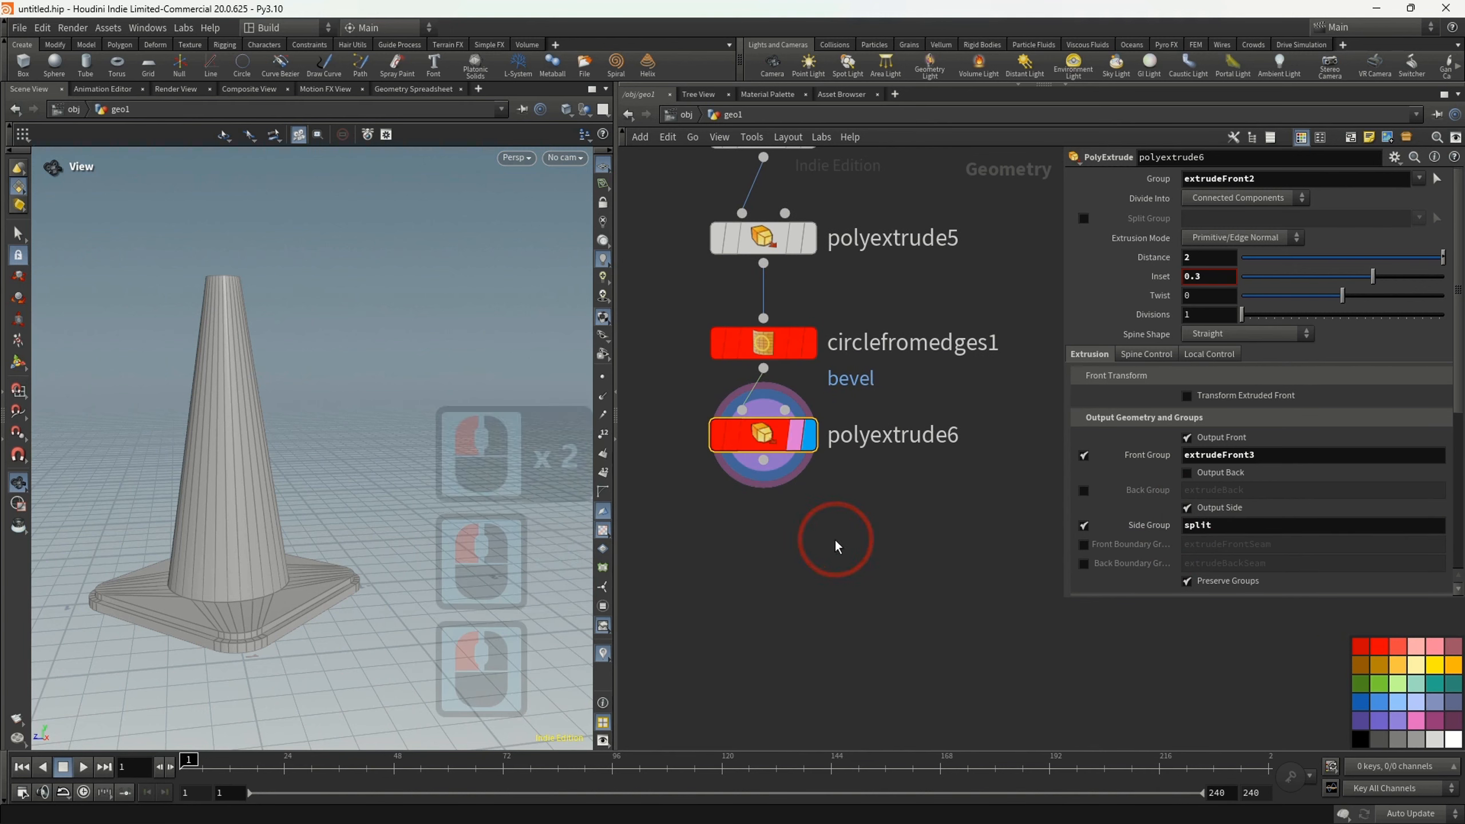
{"action": "left_click", "coordinate": [763, 461]}
{"action": "key", "text": "Tab"}
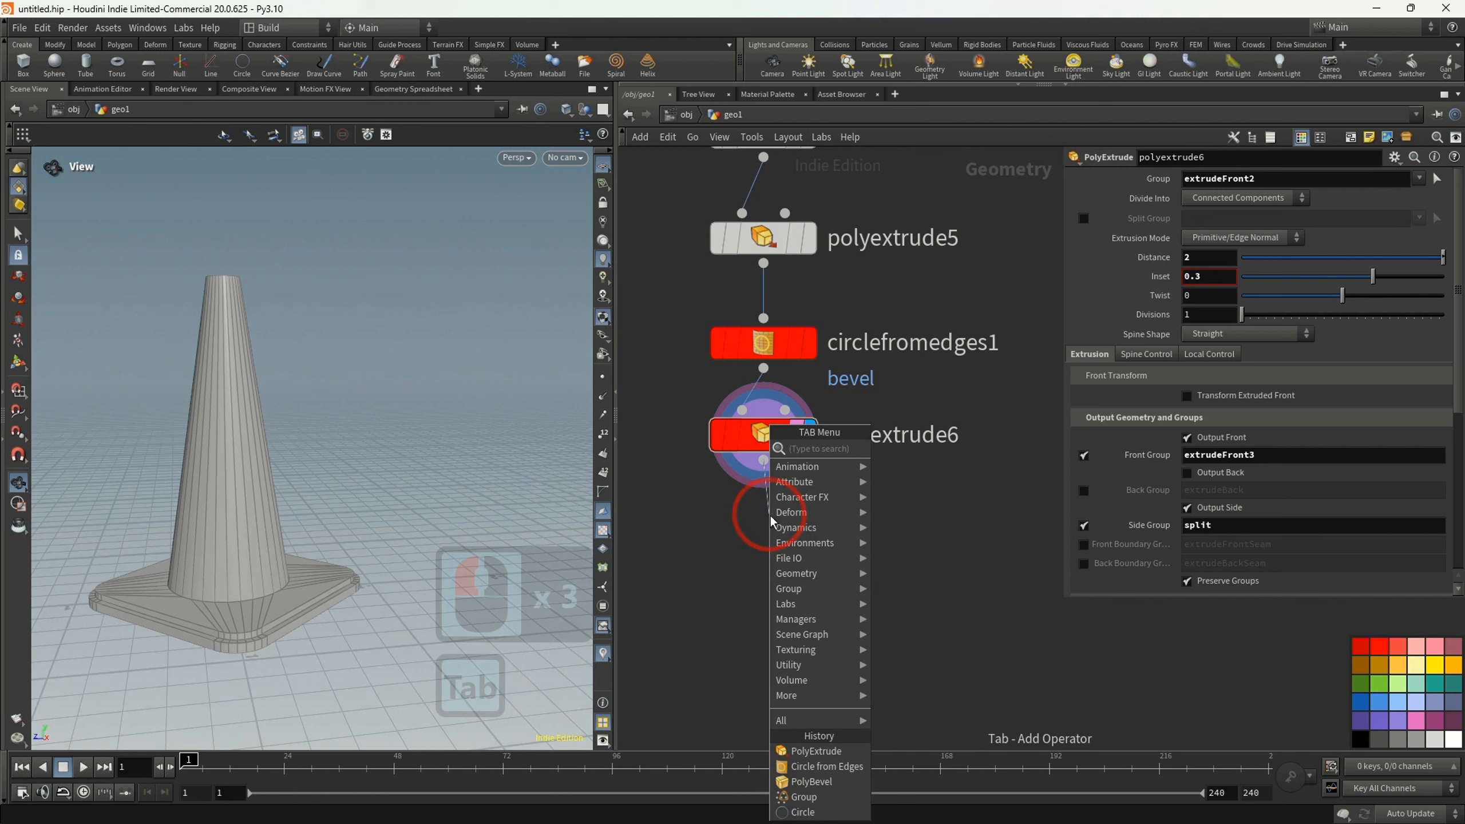
{"action": "left_click", "coordinate": [808, 748]}
{"action": "middle_click_drag", "start_coordinate": [784, 619], "coordinate": [782, 426]}
- Set polyextrude7 to extrude the group extrudeFront3 by a distance of 0.113
{"action": "left_click", "coordinate": [1419, 178]}
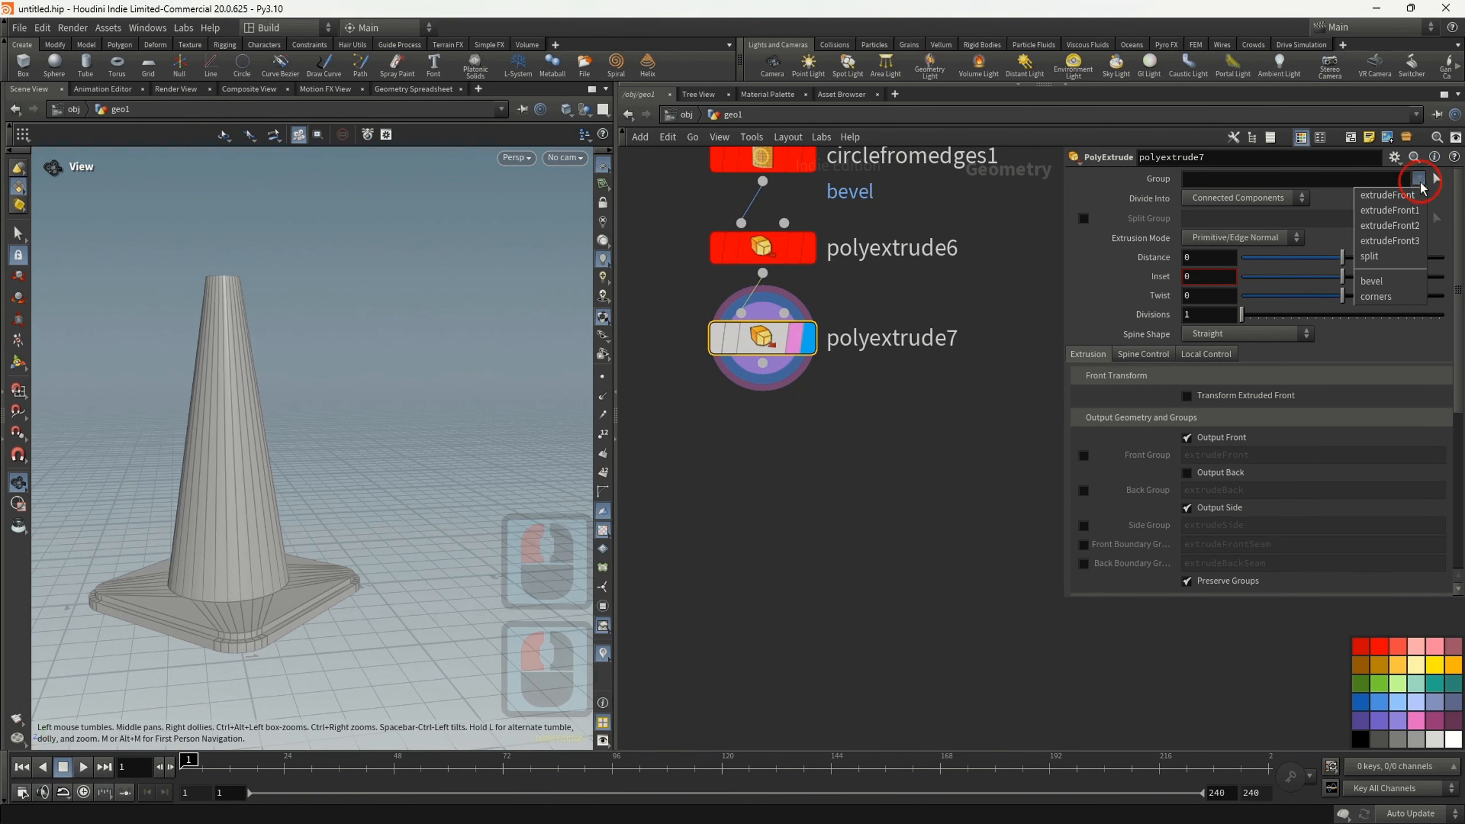
{"action": "left_click", "coordinate": [1405, 242]}
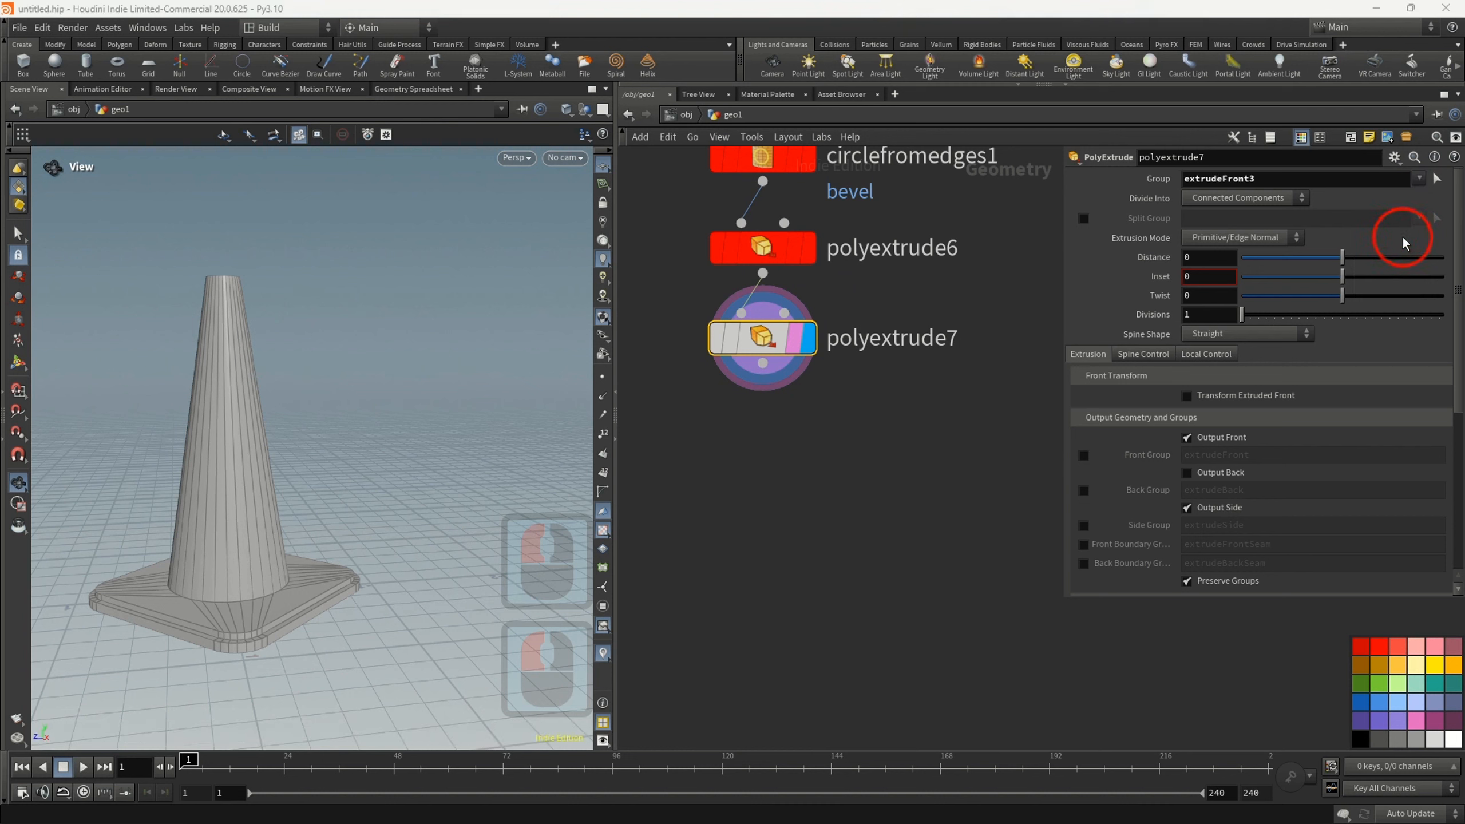
{"action": "left_click", "coordinate": [1224, 256]}
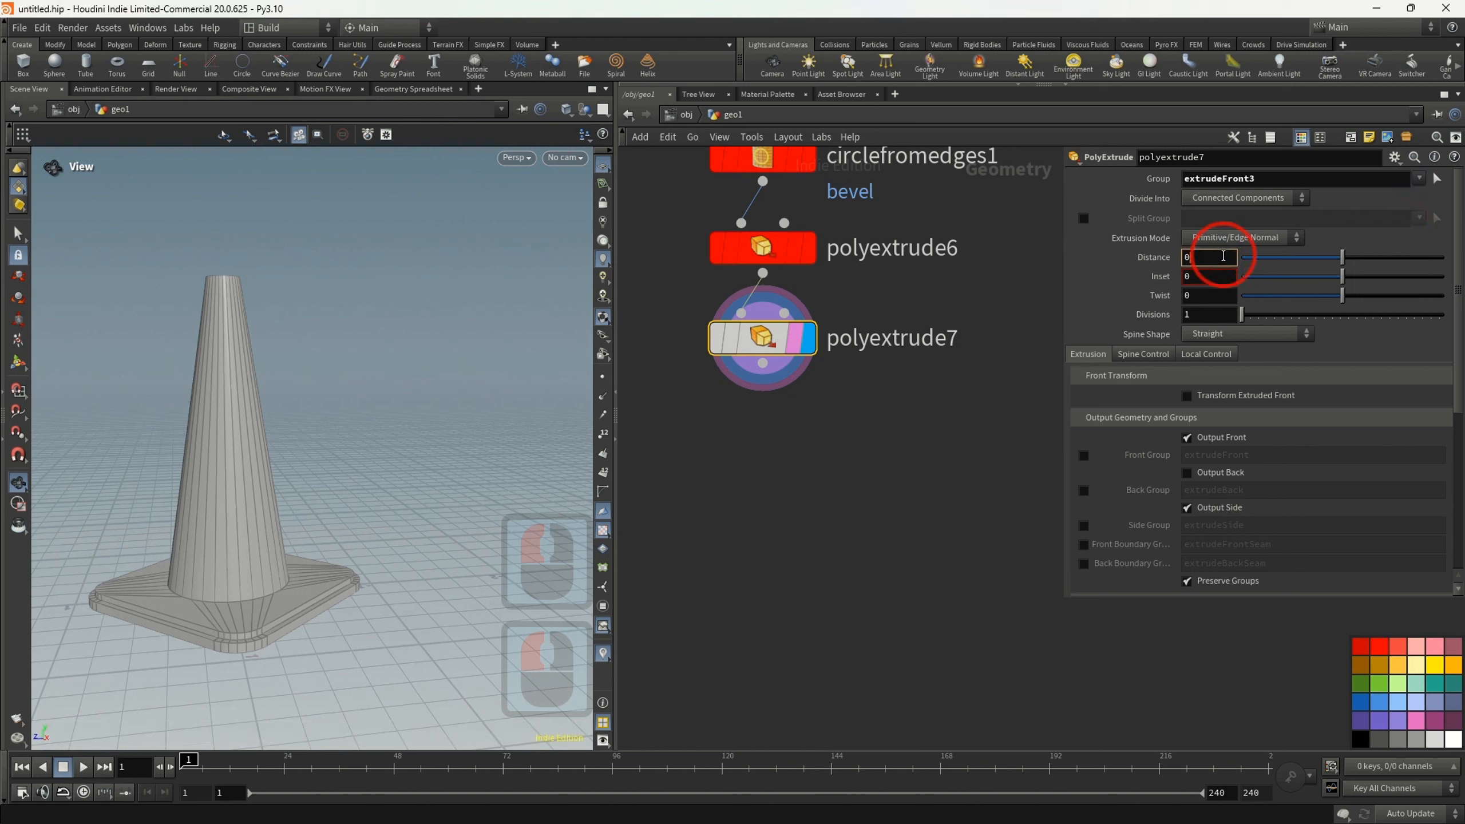
{"action": "type", "text": ".113"}
{"action": "left_click", "coordinate": [1004, 358]}
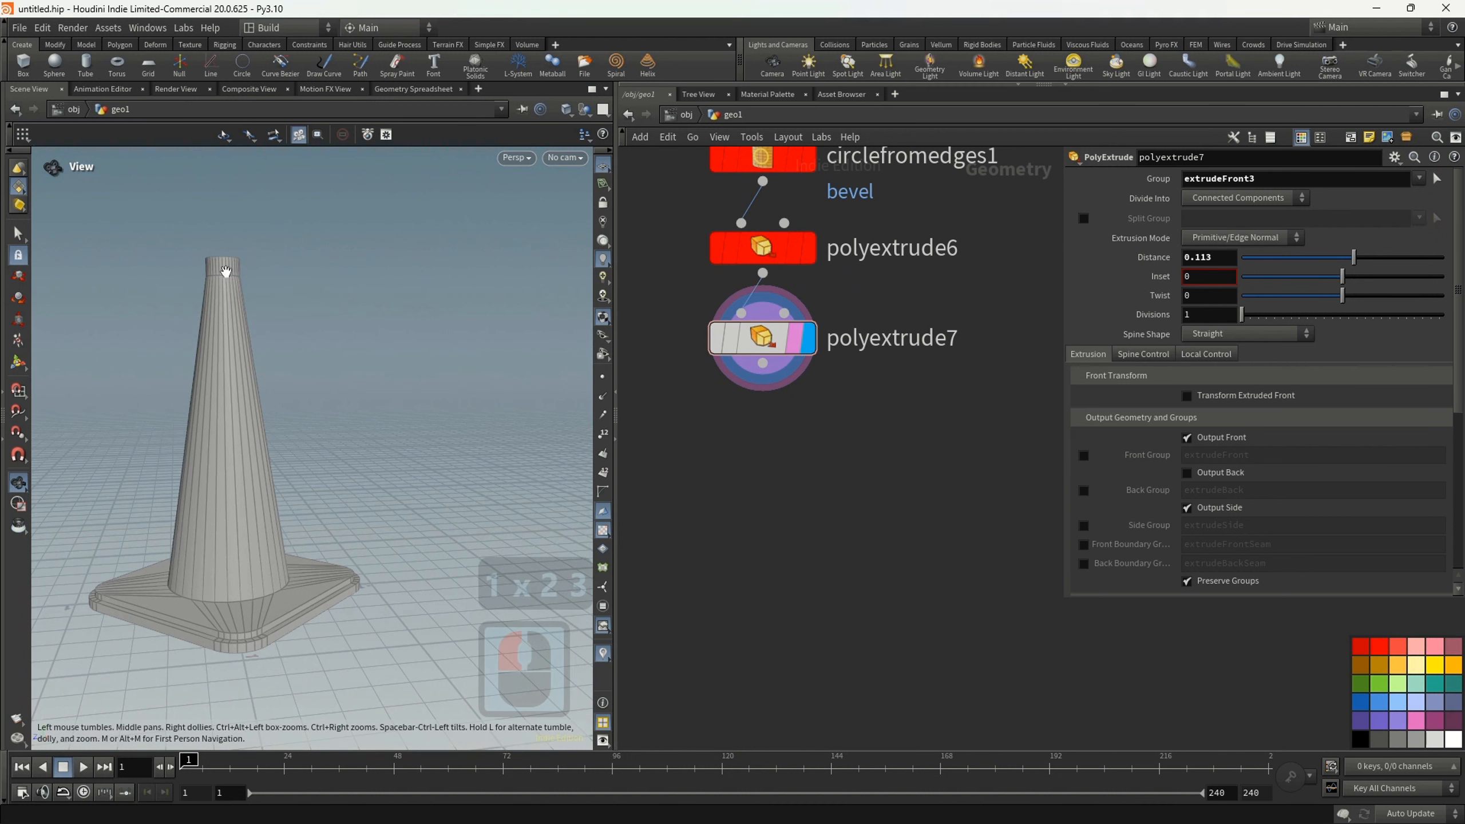
- Set the divisions of the short top extrusion in polyextrude7 to 3
{"action": "scroll", "coordinate": [216, 235], "scroll_direction": "up", "scroll_amount": 6, "text": "alt"}
{"action": "scroll", "coordinate": [216, 236], "scroll_direction": "up", "scroll_amount": 9, "text": "alt"}
{"action": "left_click_drag", "start_coordinate": [215, 235], "coordinate": [241, 260], "text": "alt"}
{"action": "scroll", "coordinate": [241, 260], "scroll_direction": "down", "scroll_amount": 8, "text": "alt"}
{"action": "middle_click_drag", "start_coordinate": [241, 259], "coordinate": [250, 250], "text": "alt"}
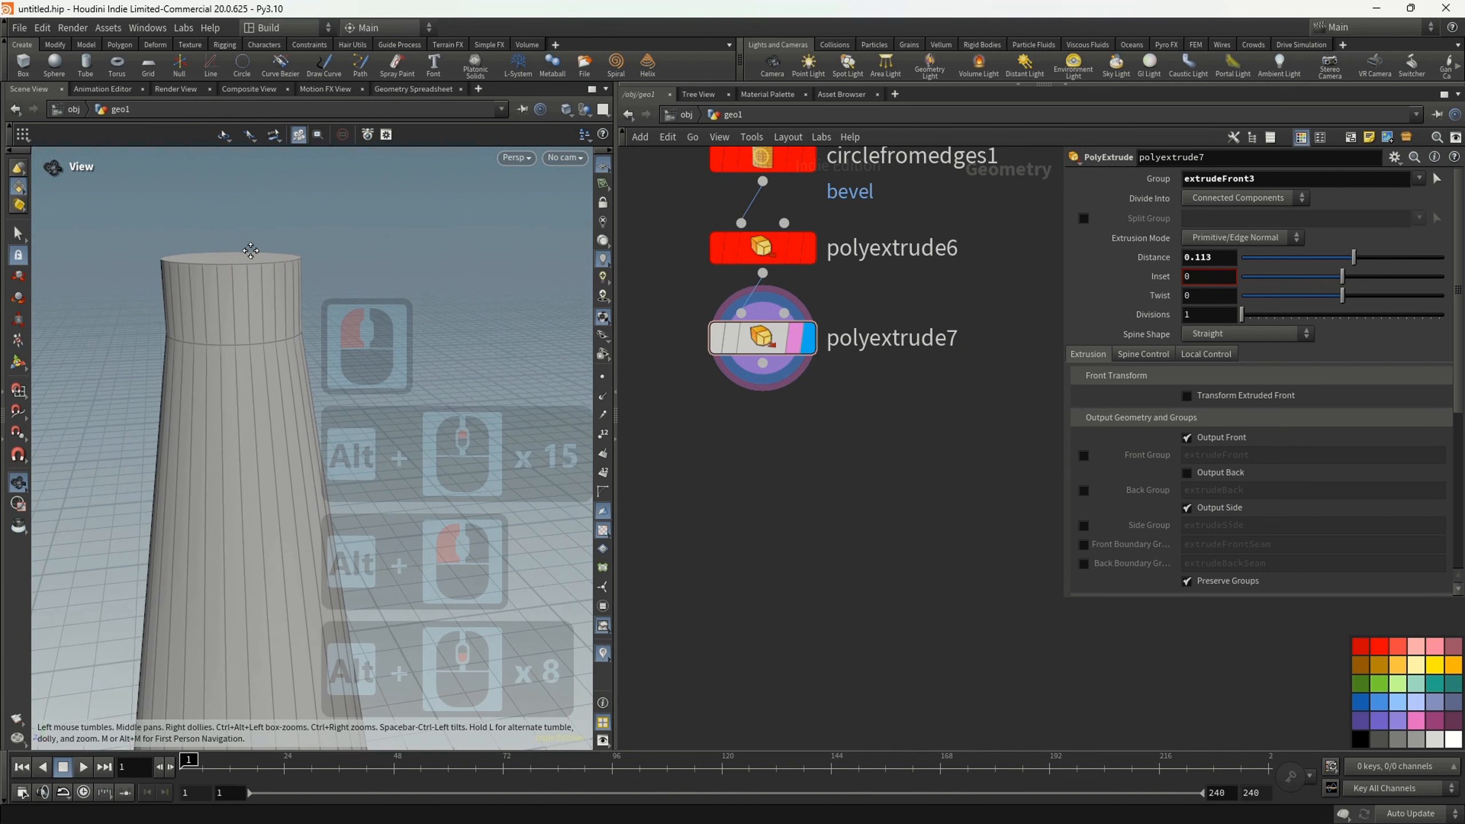
{"action": "left_click", "coordinate": [1199, 316]}
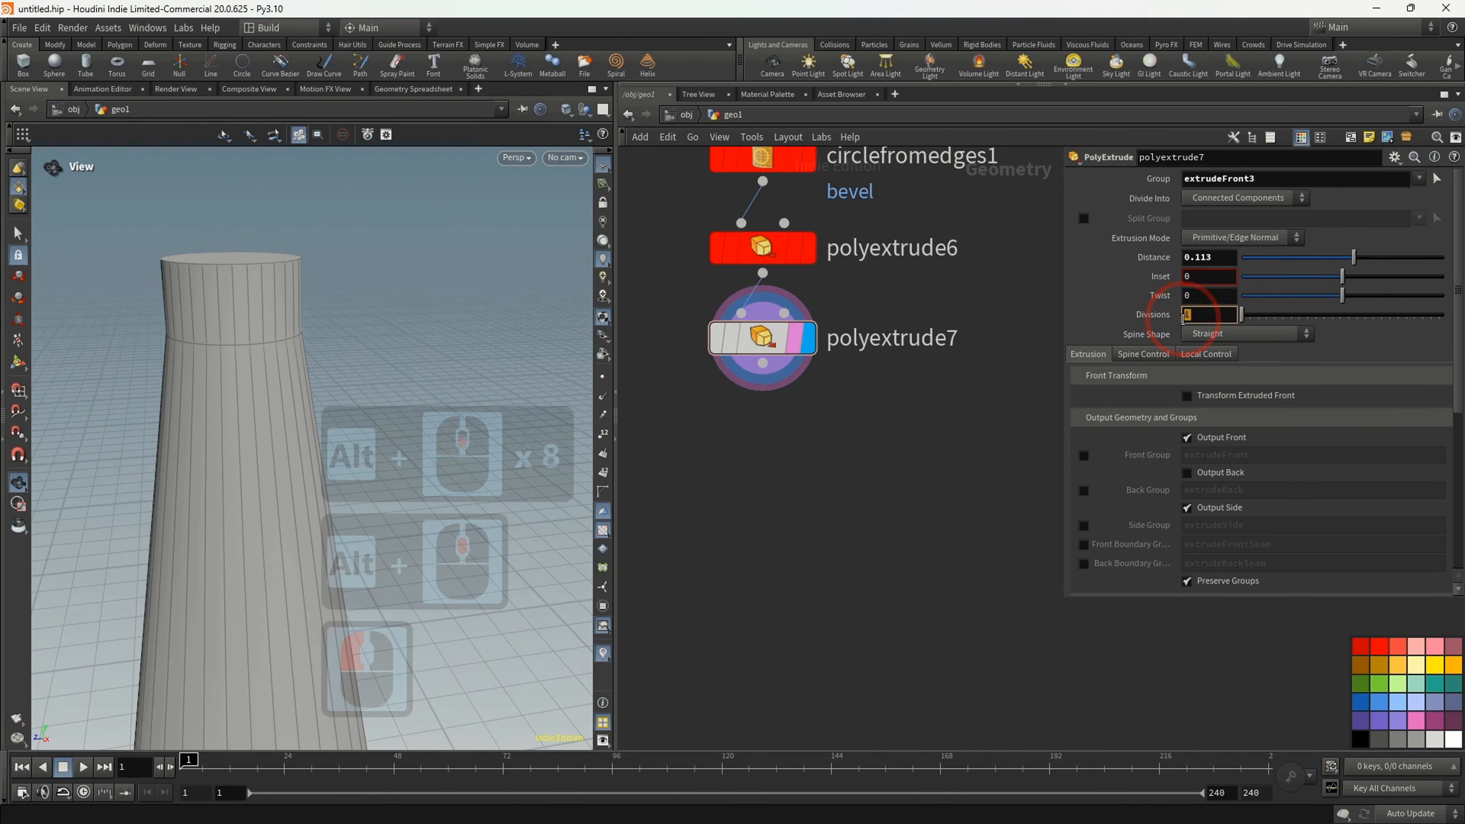
{"action": "type", "text": "3"}
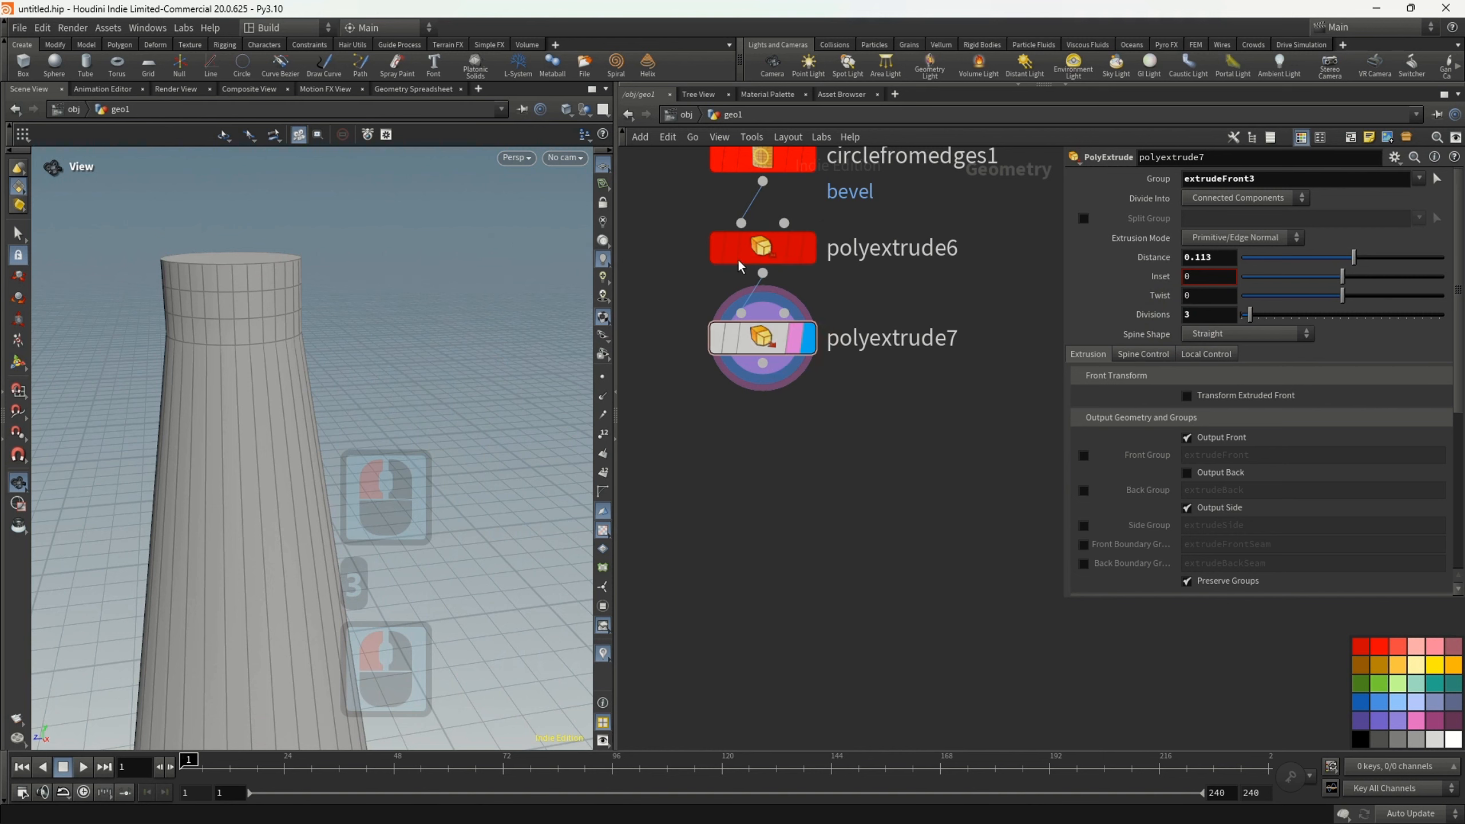
- Display polyextrude6 and set its divisions to 7 to split the cone body into horizontal bands
{"action": "left_click", "coordinate": [809, 260]}
{"action": "left_click", "coordinate": [809, 261]}
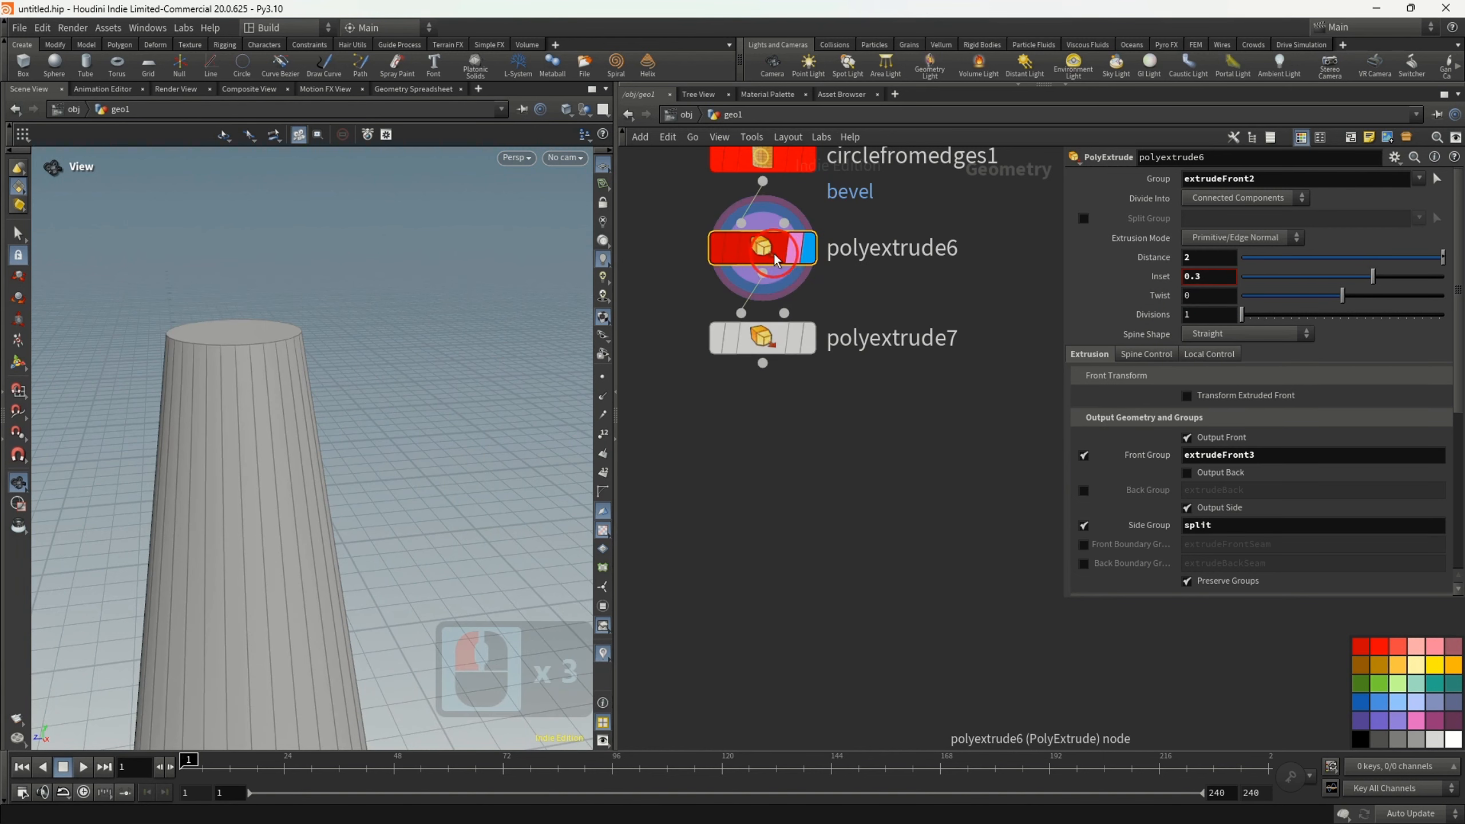
{"action": "mouse_move", "coordinate": [763, 260]}
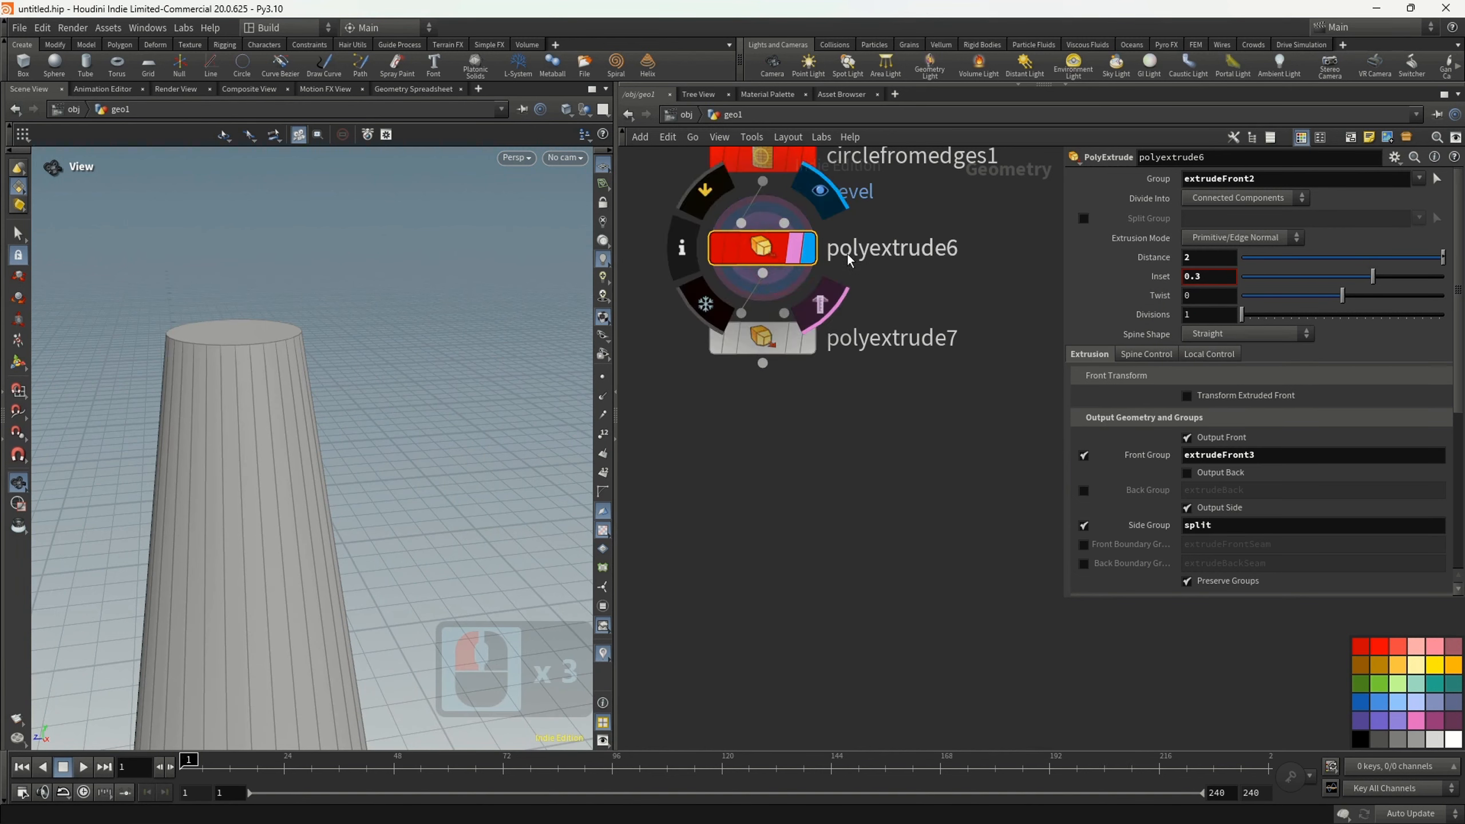
{"action": "triple_click", "coordinate": [1202, 316]}
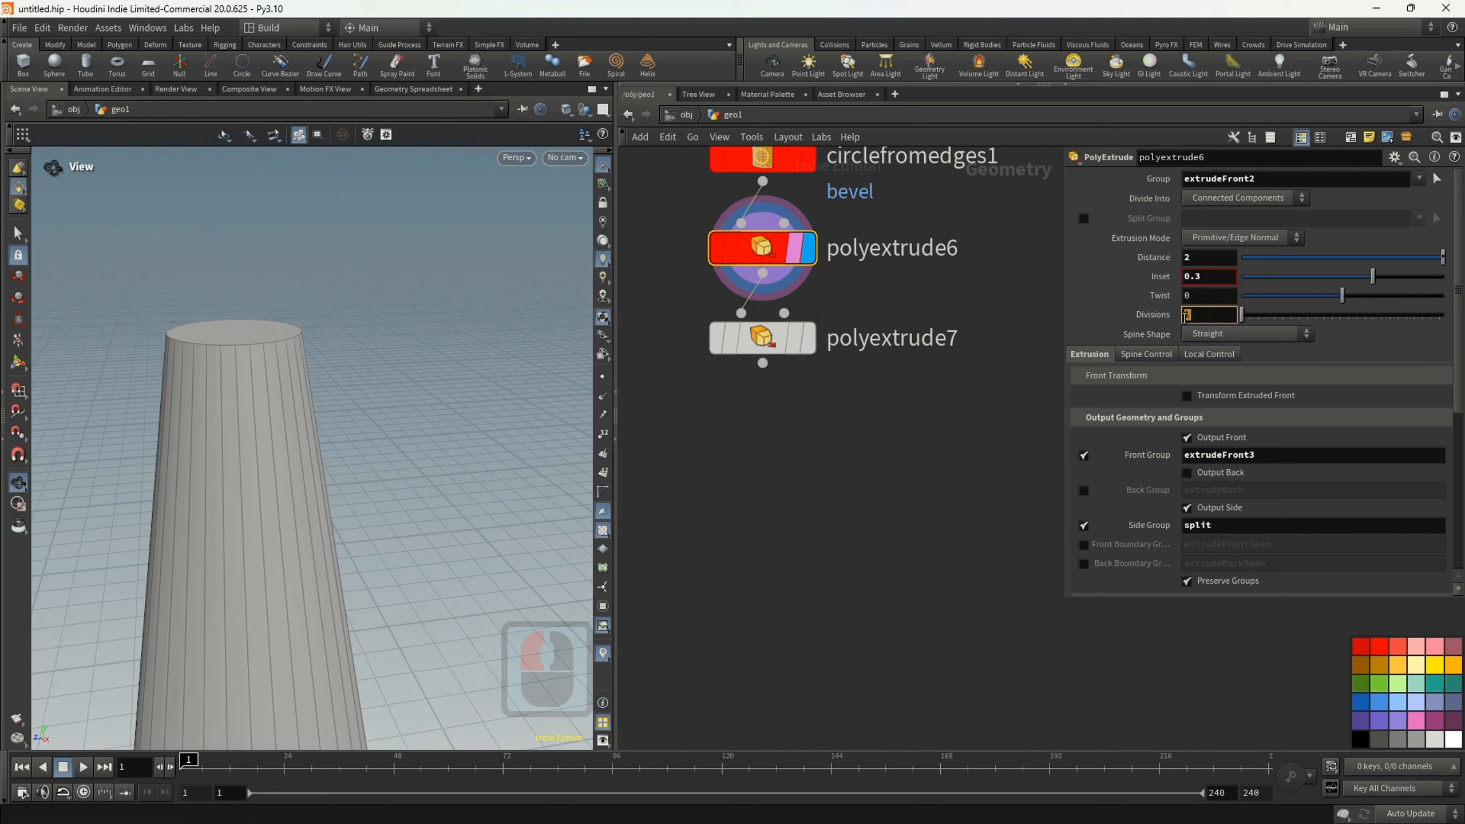
{"action": "type", "text": "7"}
{"action": "scroll", "coordinate": [369, 374], "scroll_direction": "down", "scroll_amount": 15, "text": "alt"}
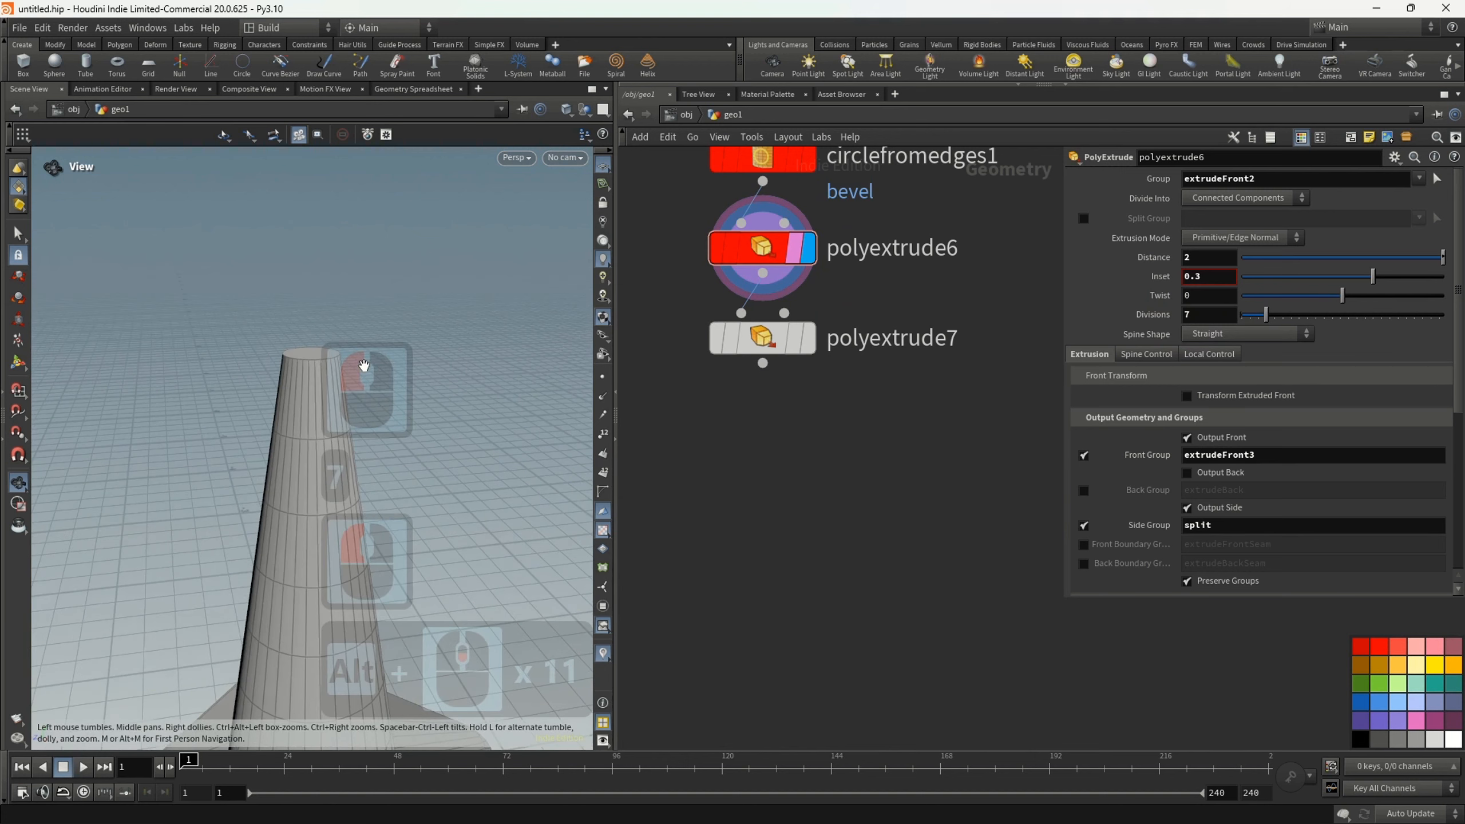
{"action": "middle_click_drag", "start_coordinate": [288, 330], "coordinate": [208, 357], "text": "alt"}
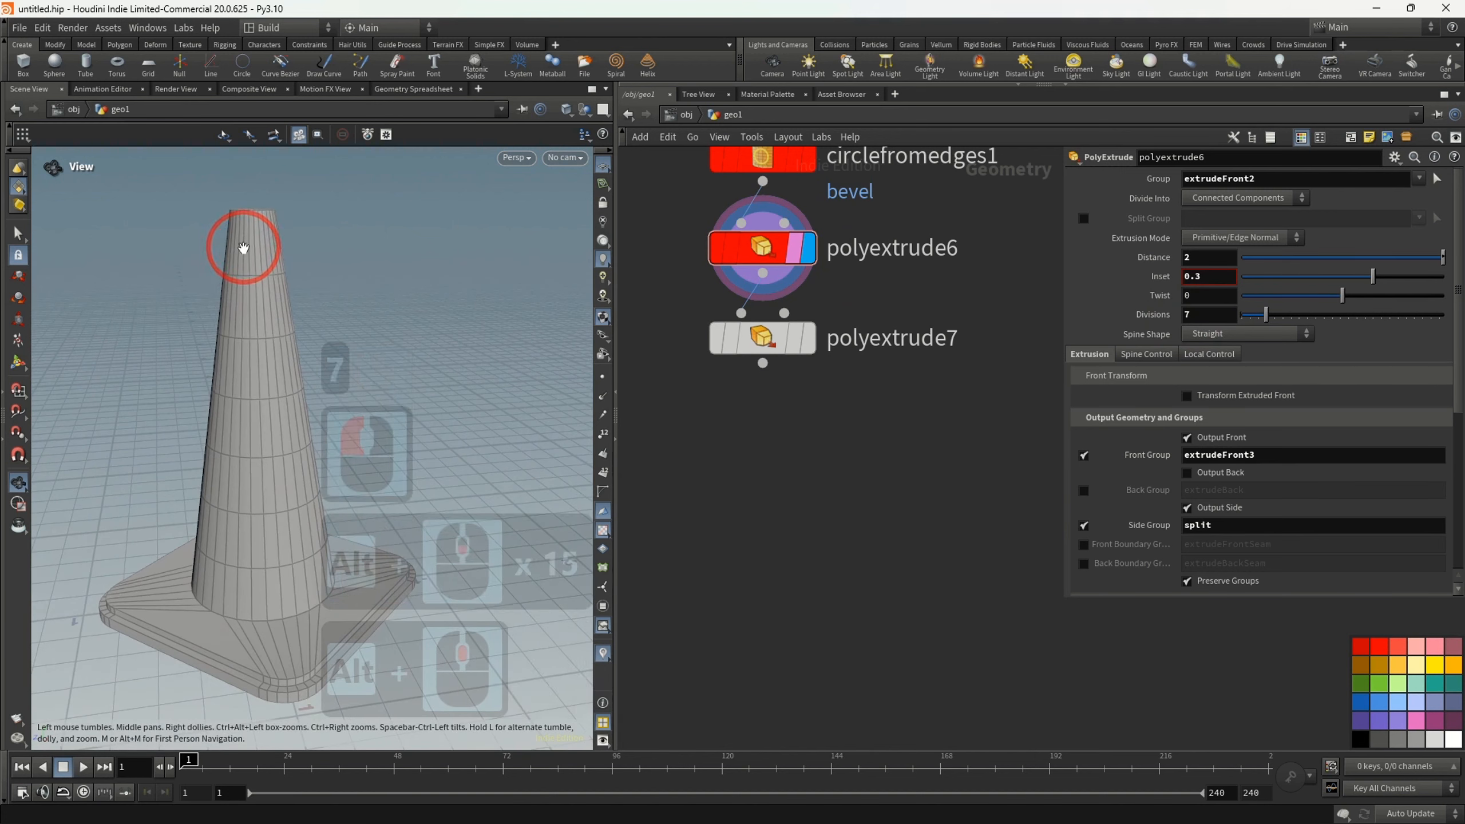
{"action": "scroll", "coordinate": [212, 355], "scroll_direction": "down", "scroll_amount": 2, "text": "alt"}
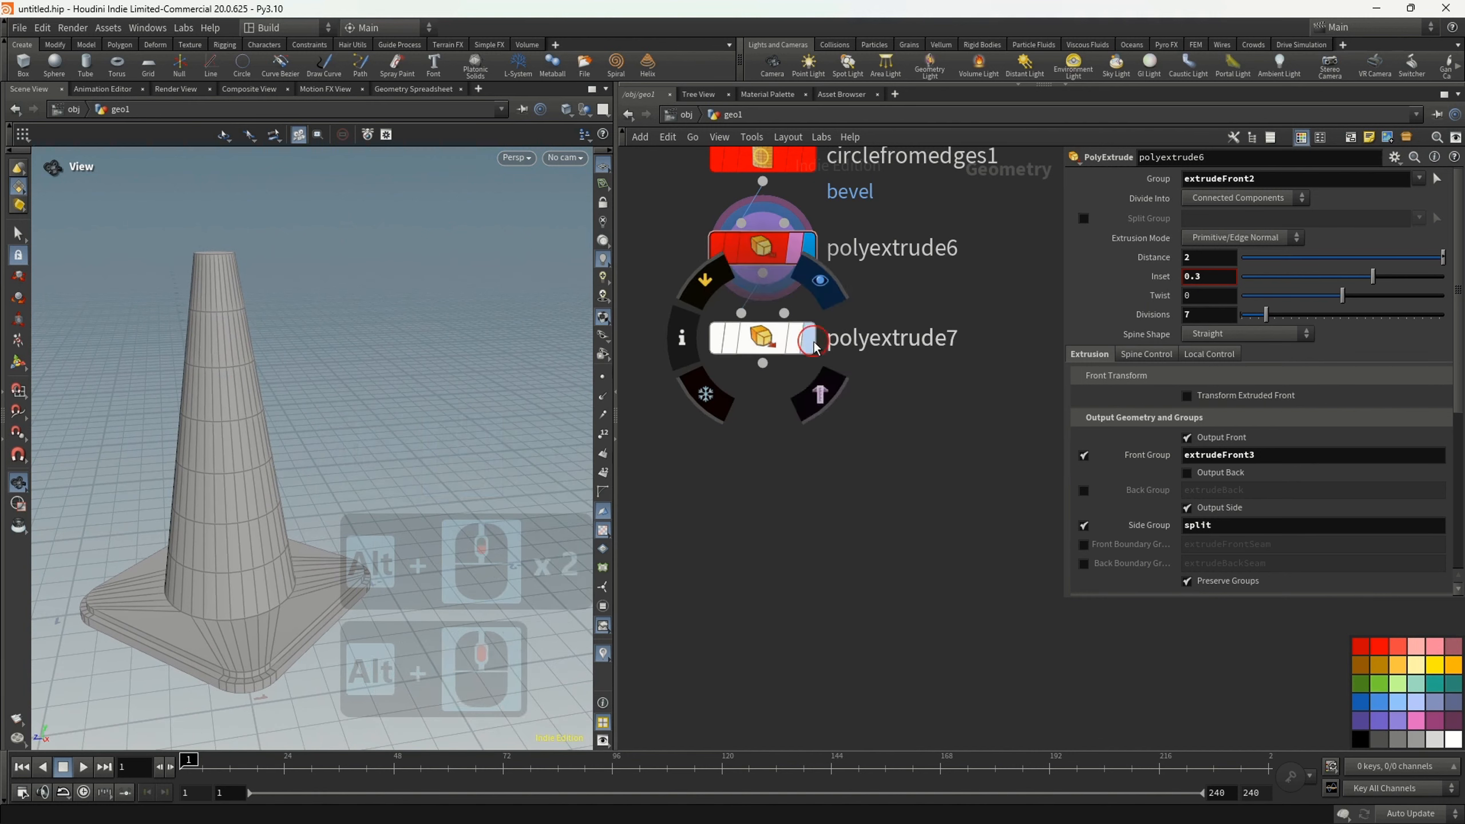
- Make polyextrude7 the displayed node again and colour it red
{"action": "left_click", "coordinate": [843, 362]}
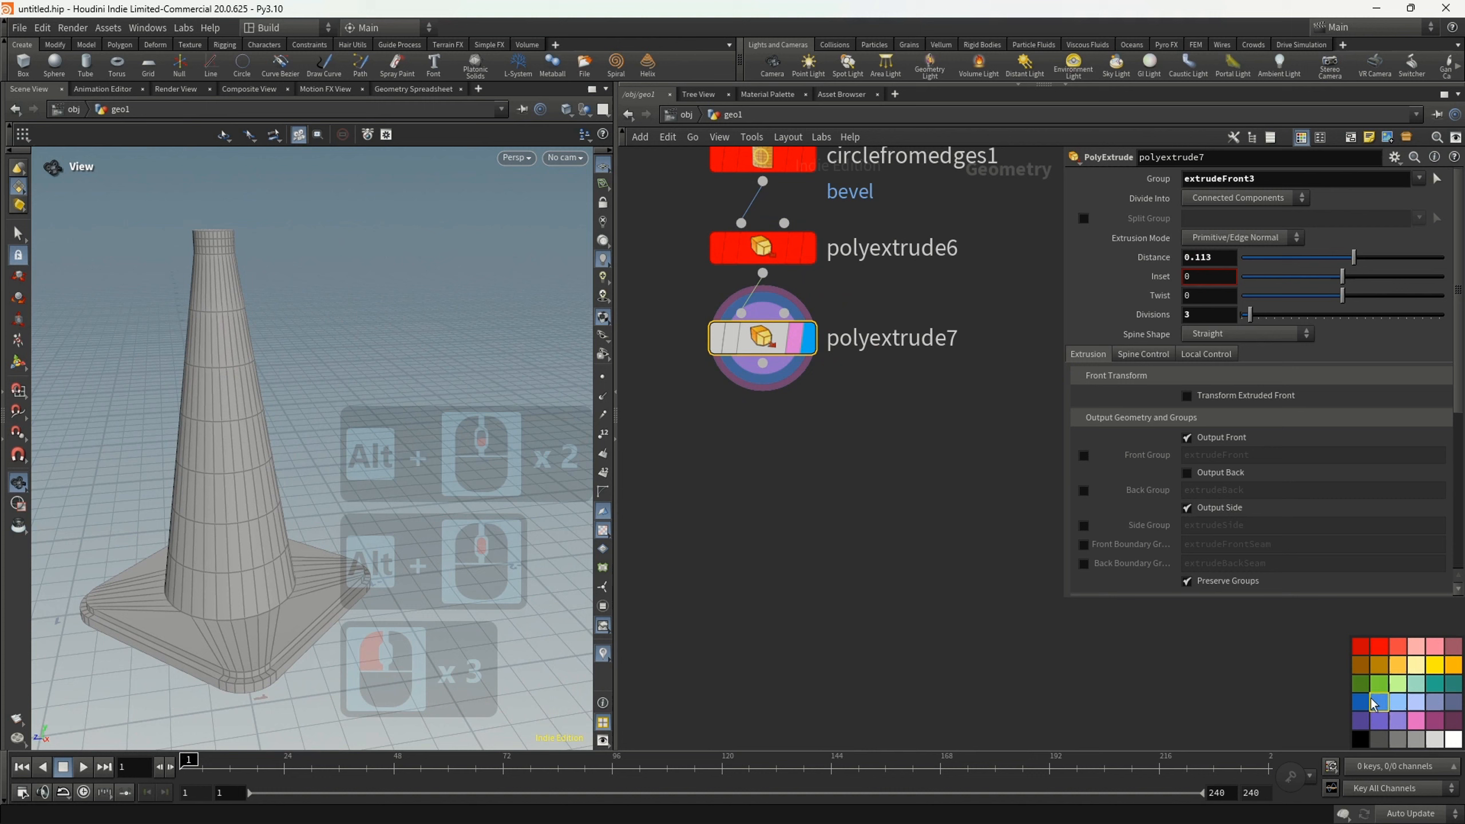
{"action": "left_click", "coordinate": [1379, 647]}
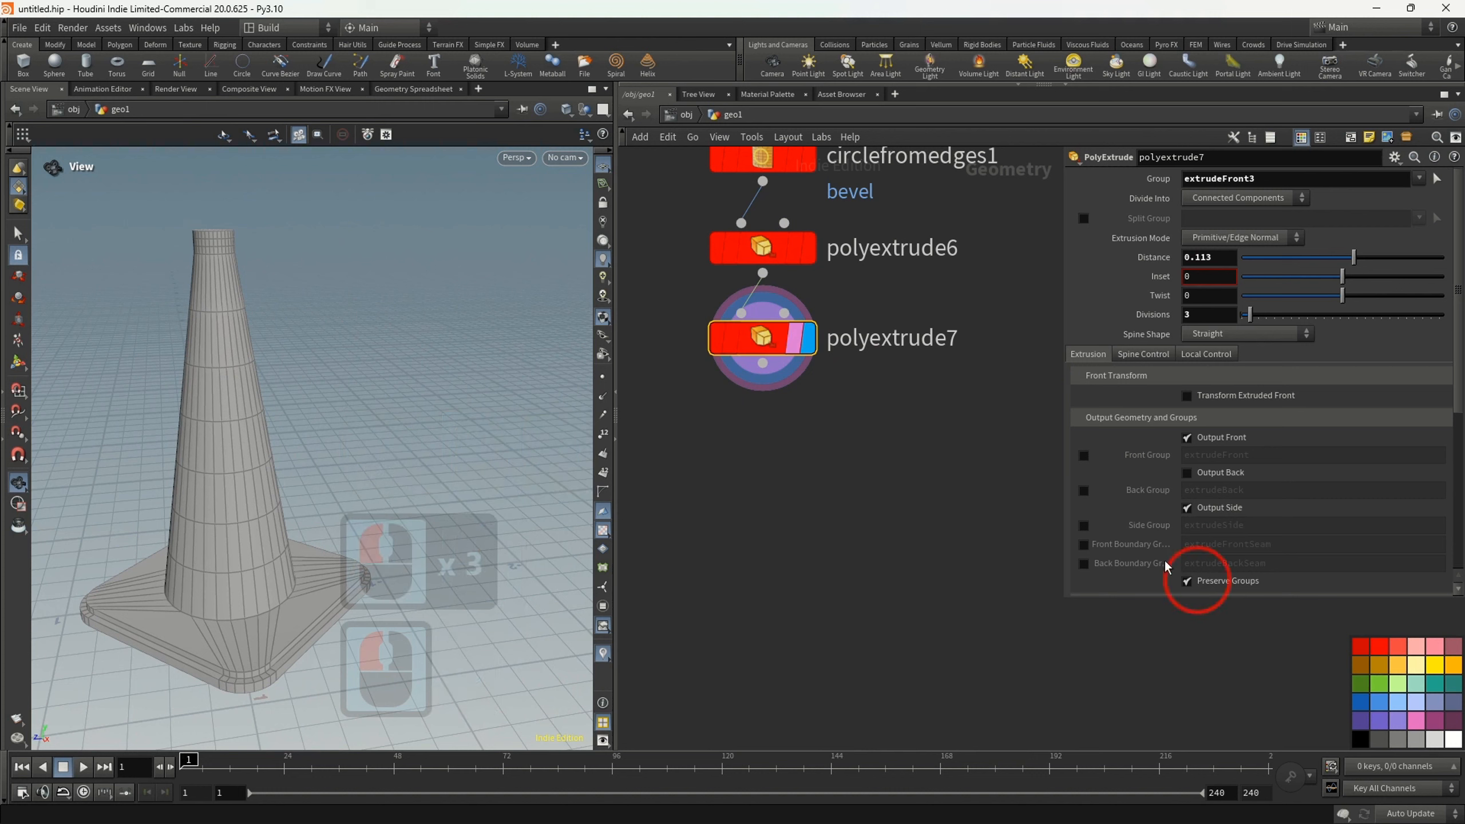
{"action": "left_click", "coordinate": [807, 249]}
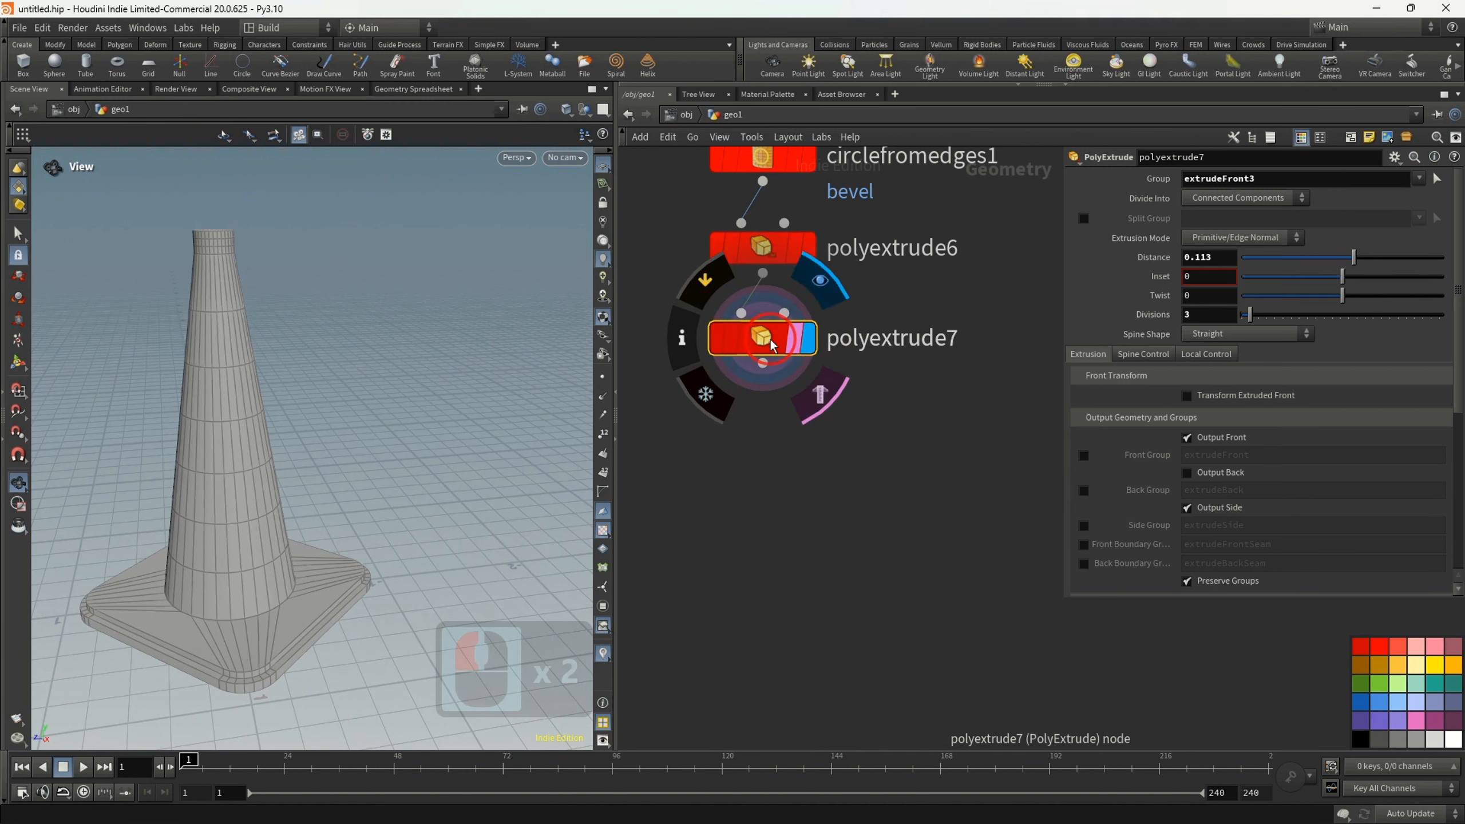
{"action": "key", "text": "ctrl+z"}
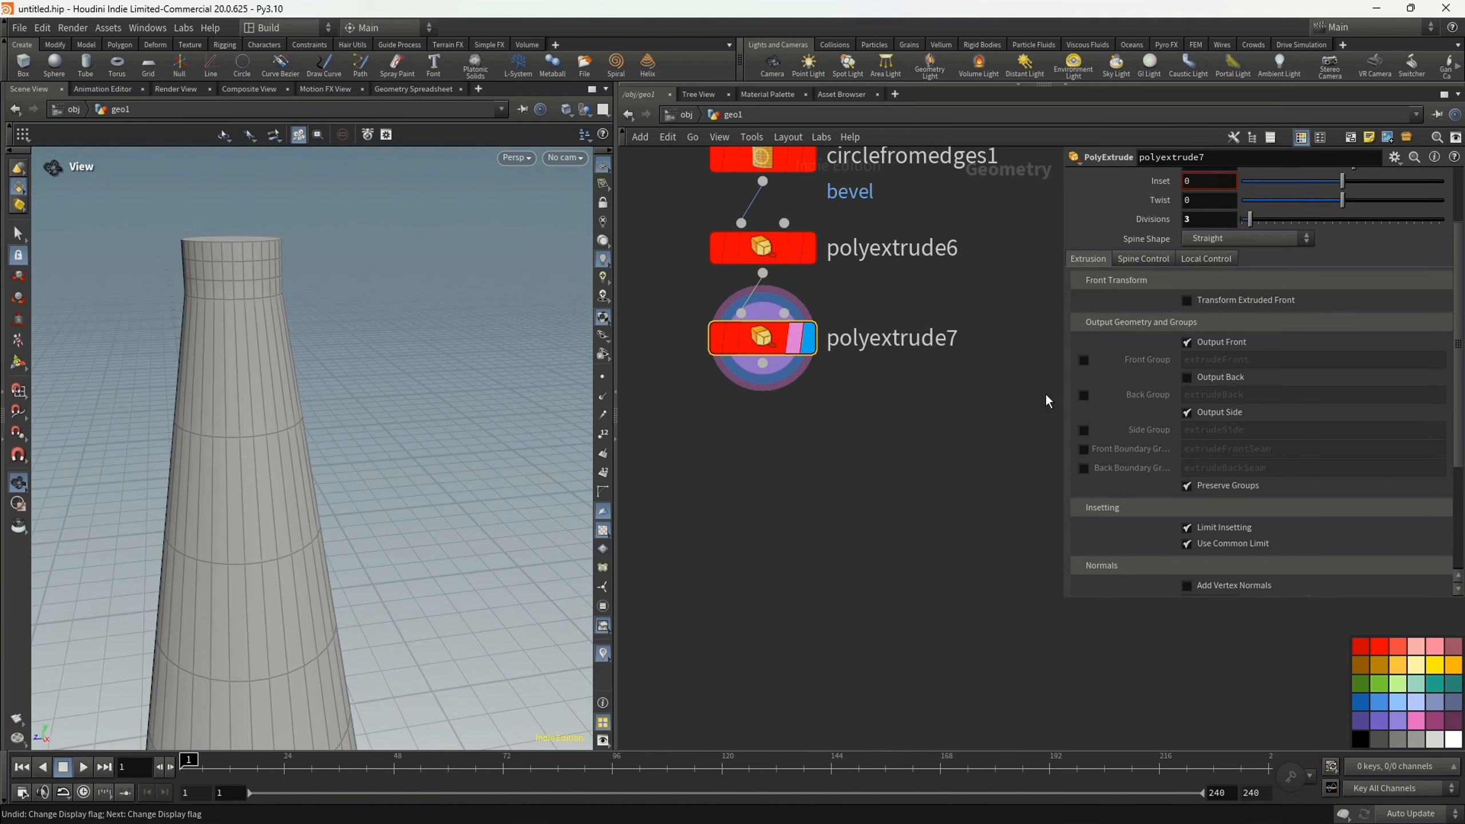
- Round the cone's tip by lowering the end of polyextrude7's thickness ramp and adding a slightly lowered point near its middle
{"action": "left_click", "coordinate": [1130, 259]}
{"action": "scroll", "coordinate": [1186, 468], "scroll_direction": "down", "scroll_amount": 8}
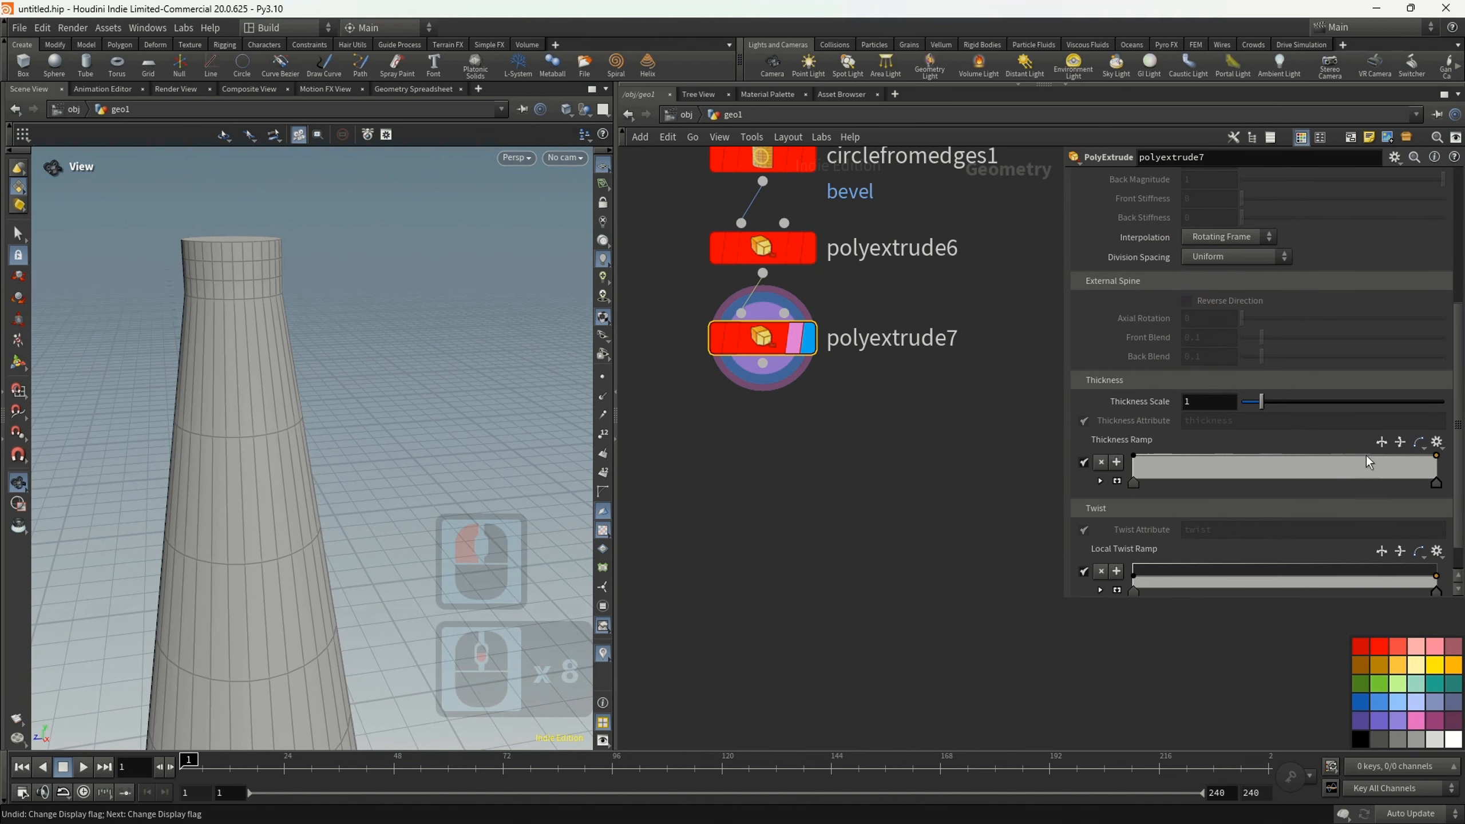
{"action": "left_click_drag", "start_coordinate": [1437, 458], "coordinate": [1436, 472]}
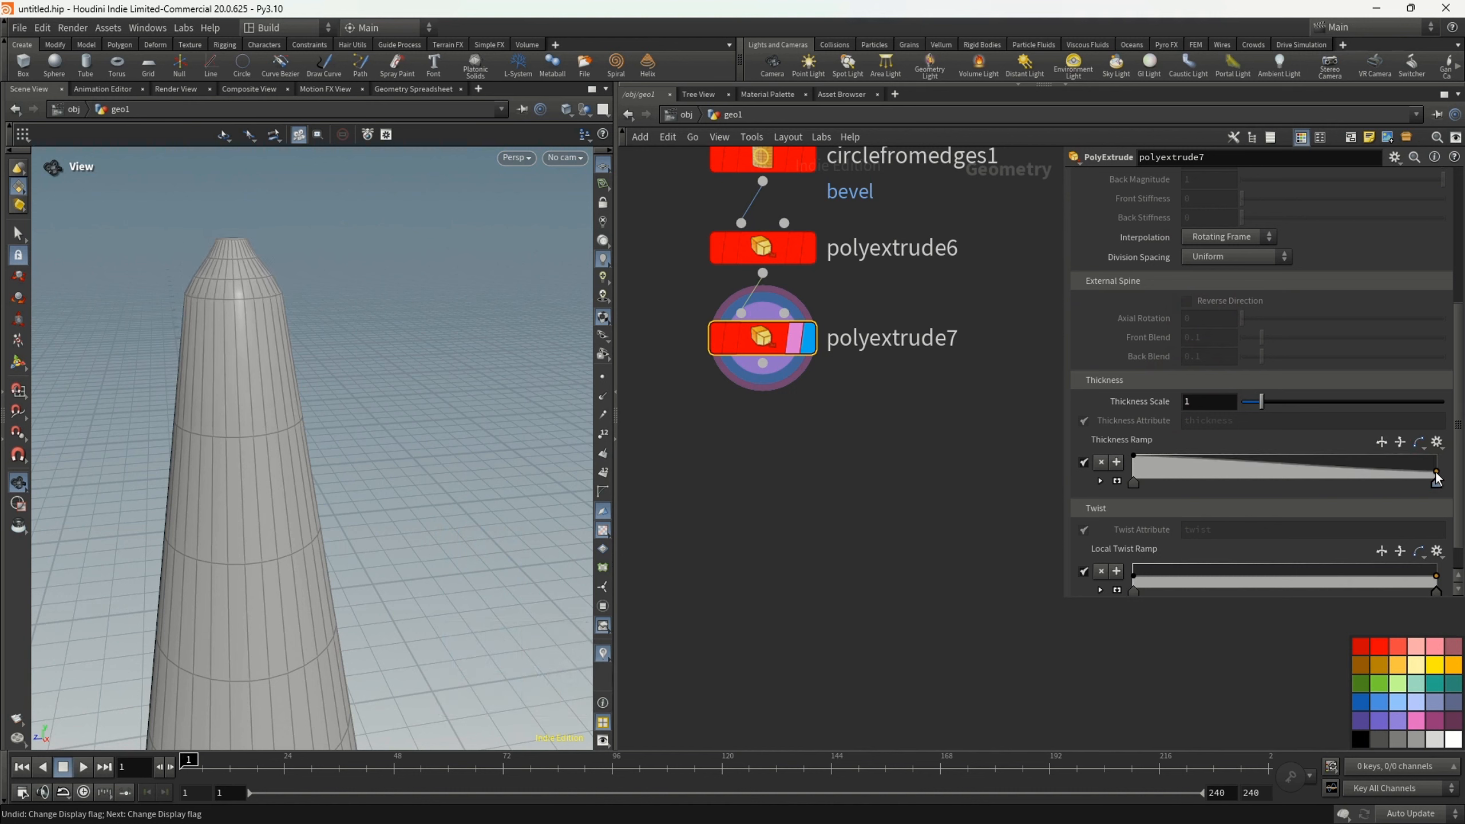
{"action": "left_click_drag", "start_coordinate": [1292, 465], "coordinate": [1289, 462]}
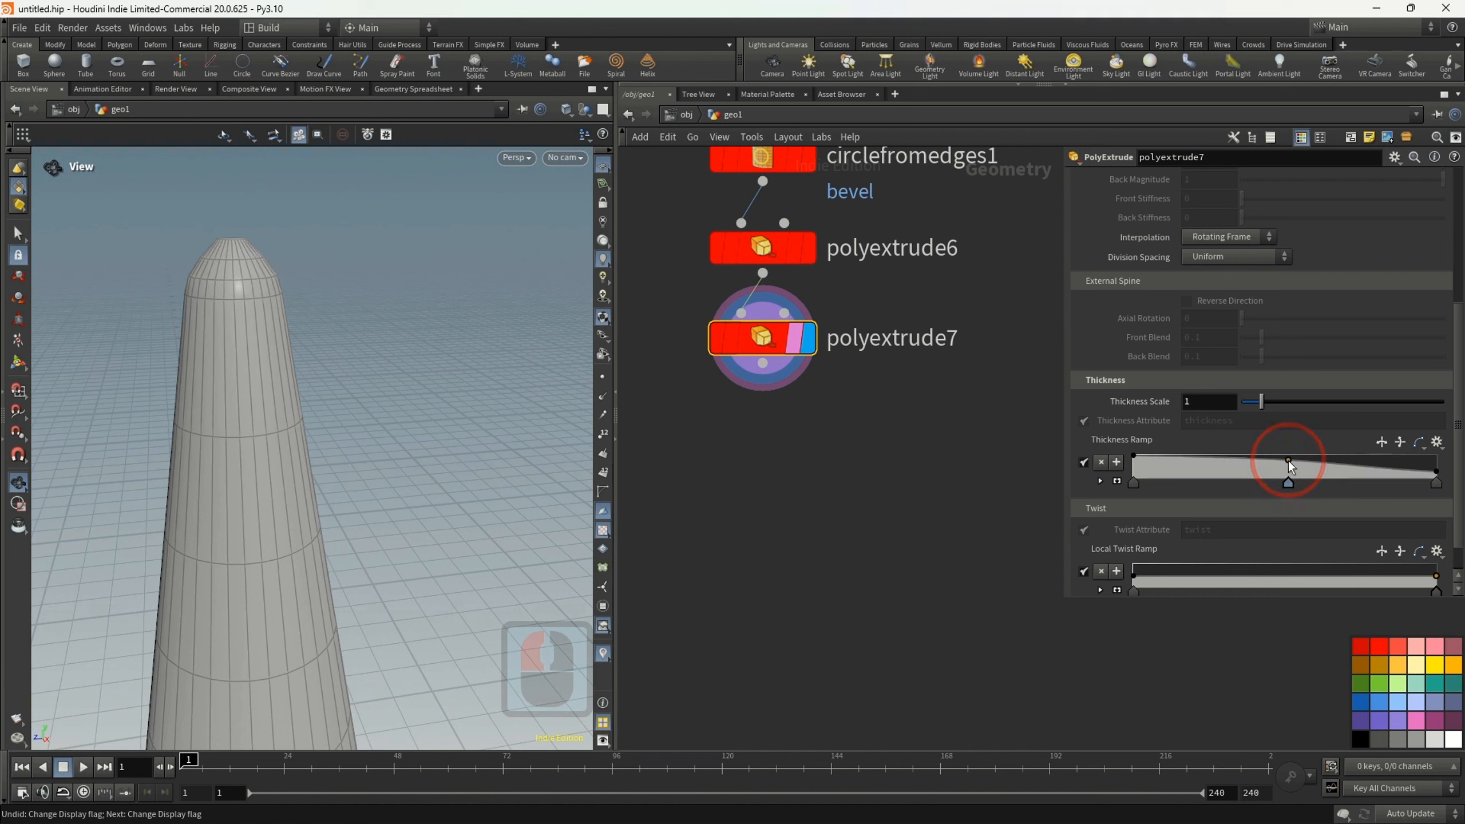
{"action": "left_click", "coordinate": [995, 473]}
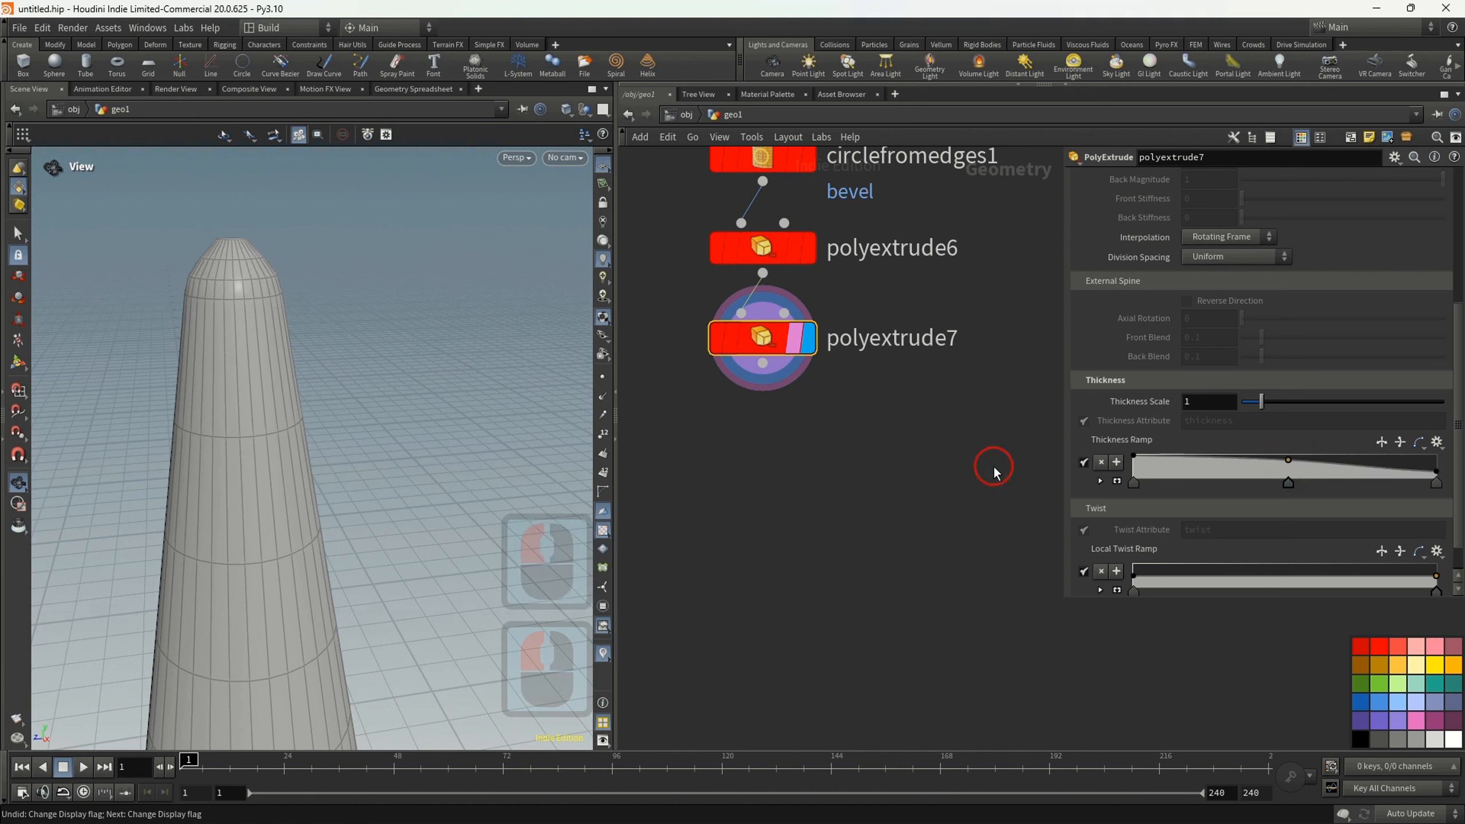
- Append a Fuse node to the output of polyextrude7
{"action": "middle_click_drag", "start_coordinate": [828, 445], "coordinate": [835, 438]}
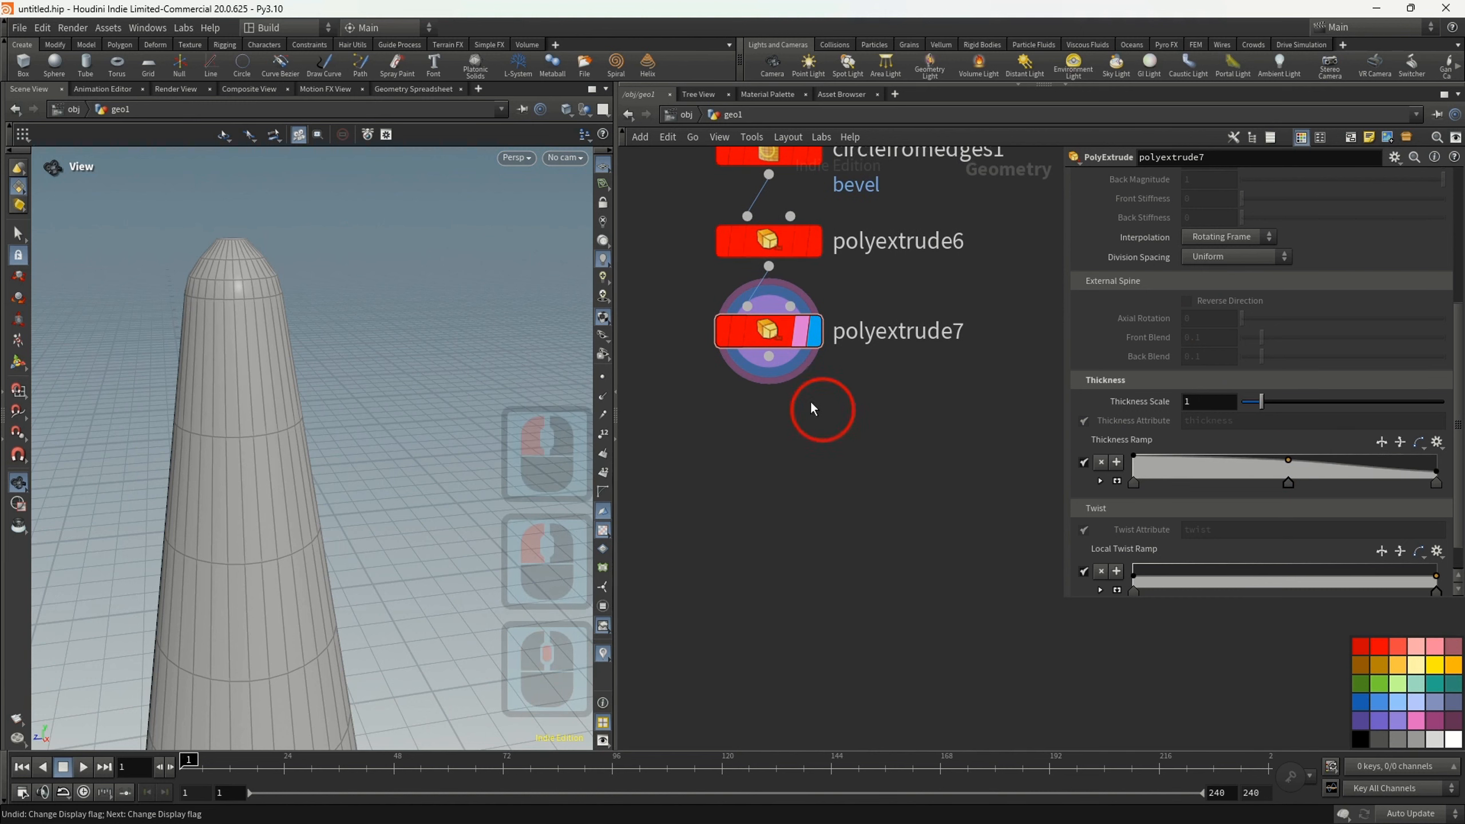
{"action": "left_click", "coordinate": [759, 407]}
{"action": "key", "text": "Tab"}
{"action": "type", "text": "fuse"}
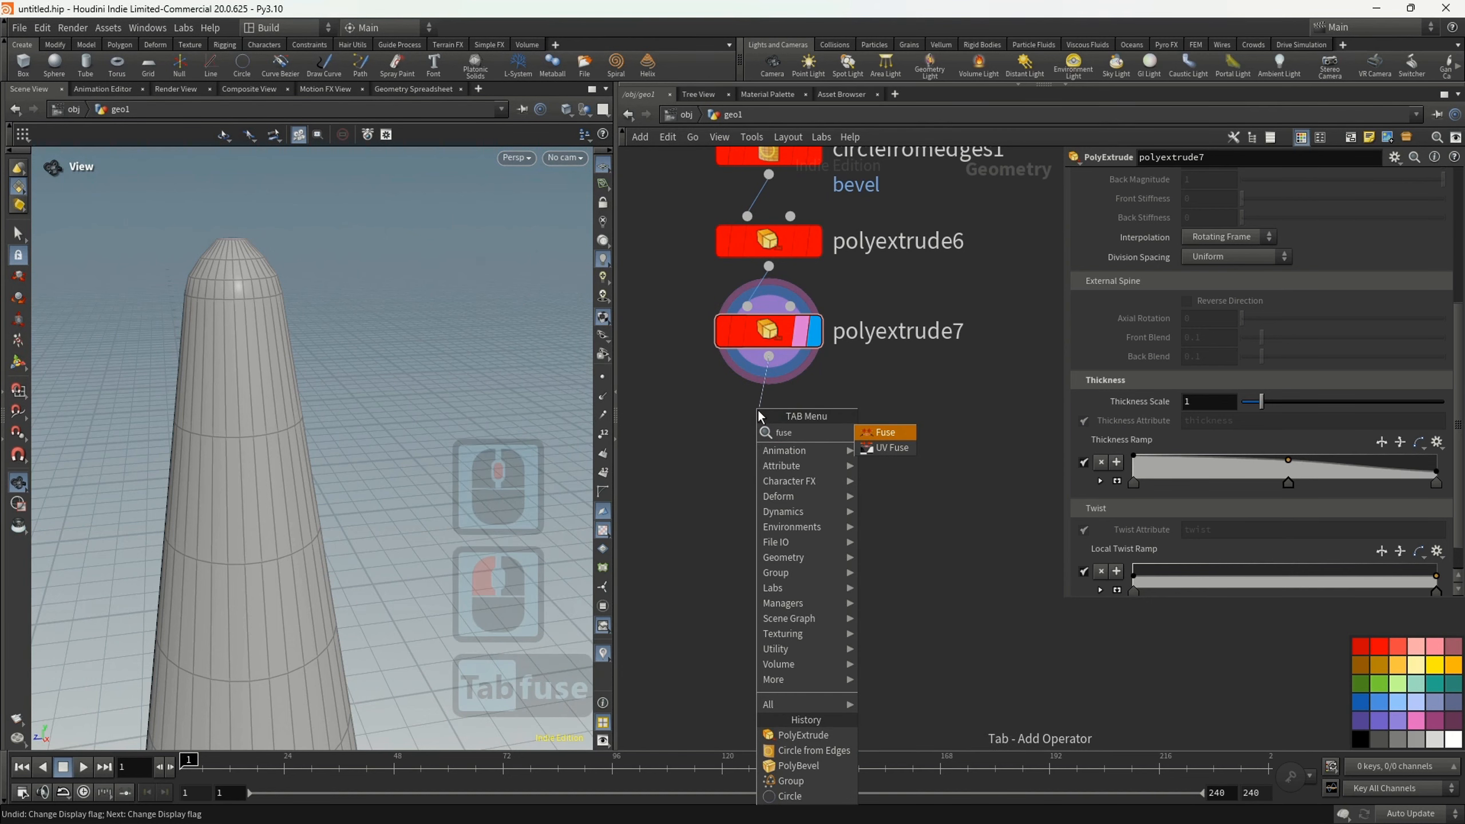
{"action": "left_click", "coordinate": [883, 431]}
{"action": "left_click", "coordinate": [769, 420]}
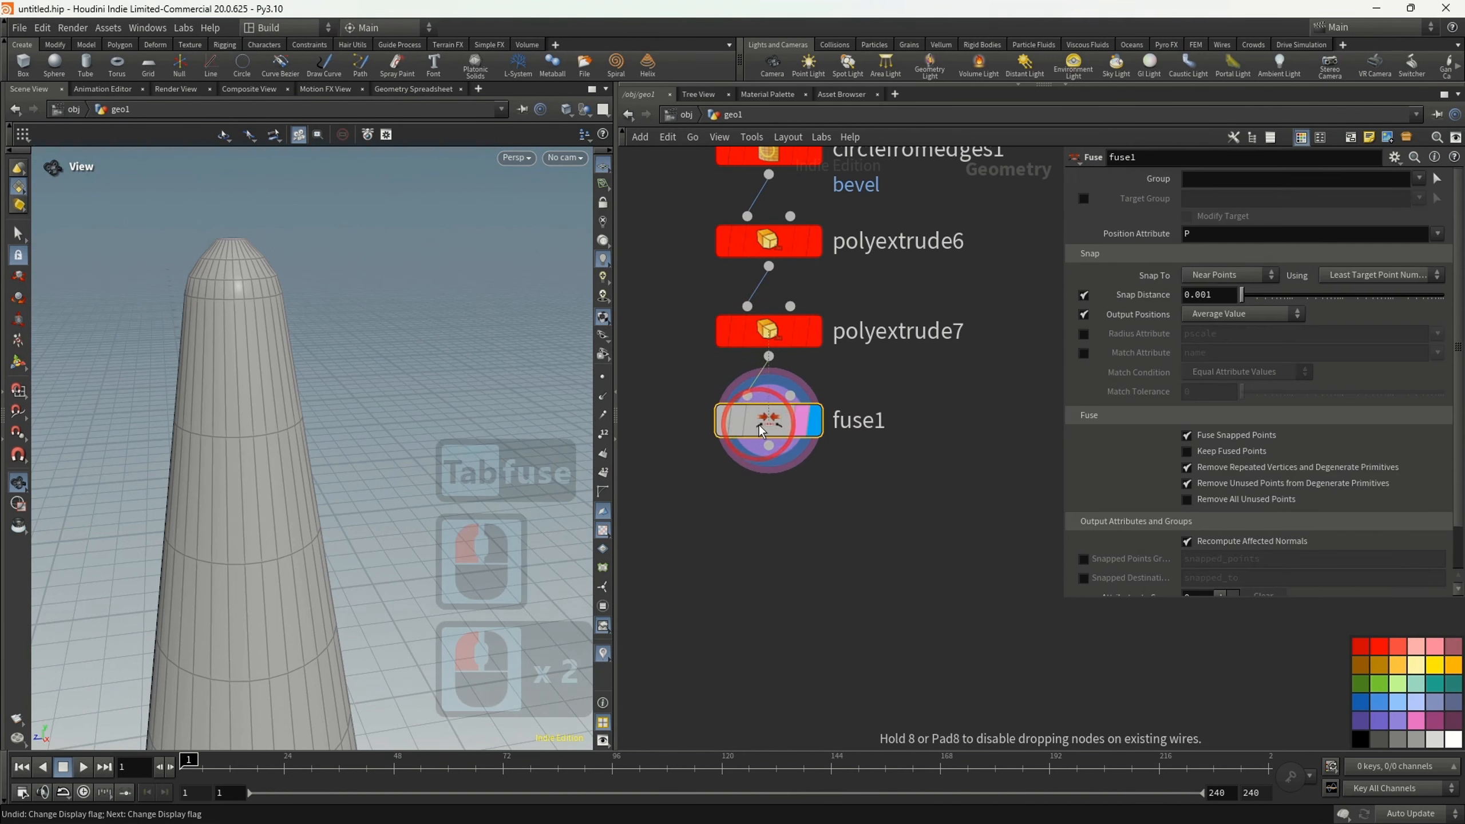
{"action": "middle_click_drag", "start_coordinate": [798, 524], "coordinate": [804, 435]}
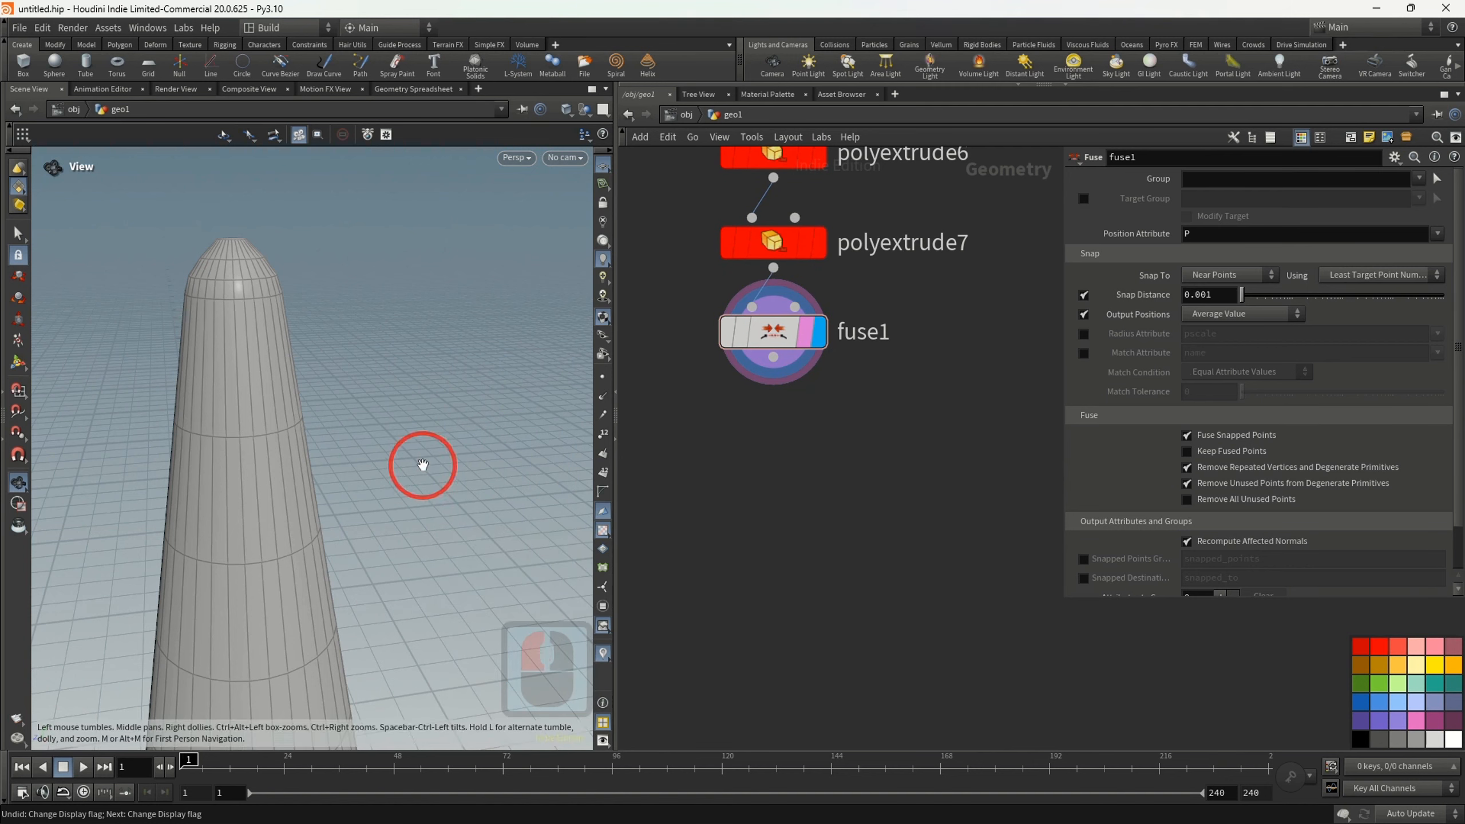
- Append a Group node to fuse1 and name its group edgesbevel
{"action": "left_click_drag", "start_coordinate": [419, 468], "coordinate": [391, 185], "text": "alt"}
{"action": "middle_click_drag", "start_coordinate": [391, 185], "coordinate": [389, 135], "text": "alt"}
{"action": "middle_click_drag", "start_coordinate": [284, 484], "coordinate": [222, 456], "text": "alt"}
{"action": "scroll", "coordinate": [288, 406], "scroll_direction": "up", "scroll_amount": 4, "text": "alt"}
{"action": "scroll", "coordinate": [279, 469], "scroll_direction": "down", "scroll_amount": 3, "text": "alt"}
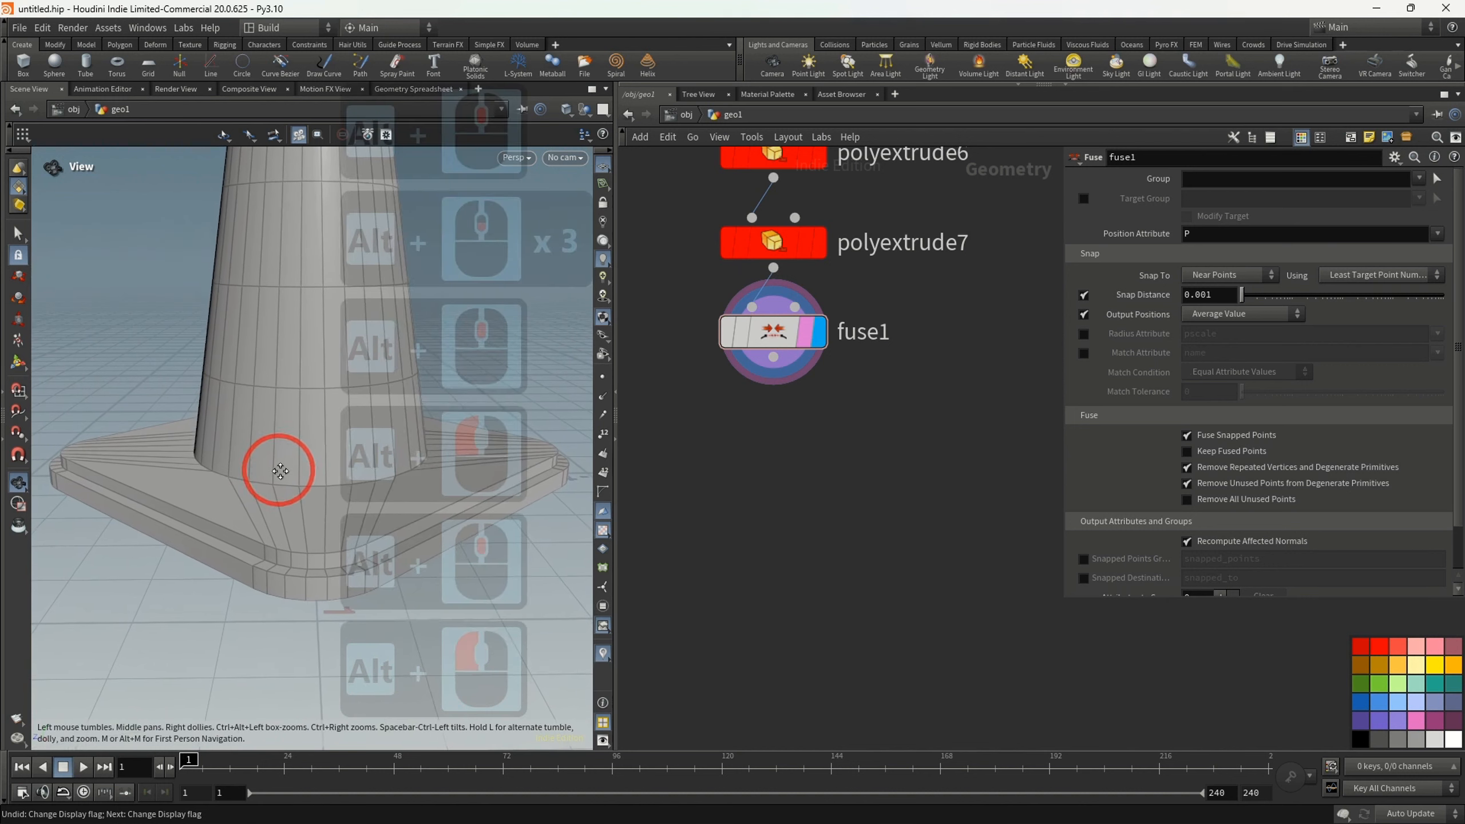
{"action": "left_click", "coordinate": [774, 357]}
{"action": "key", "text": "Tab"}
{"action": "type", "text": "gr"}
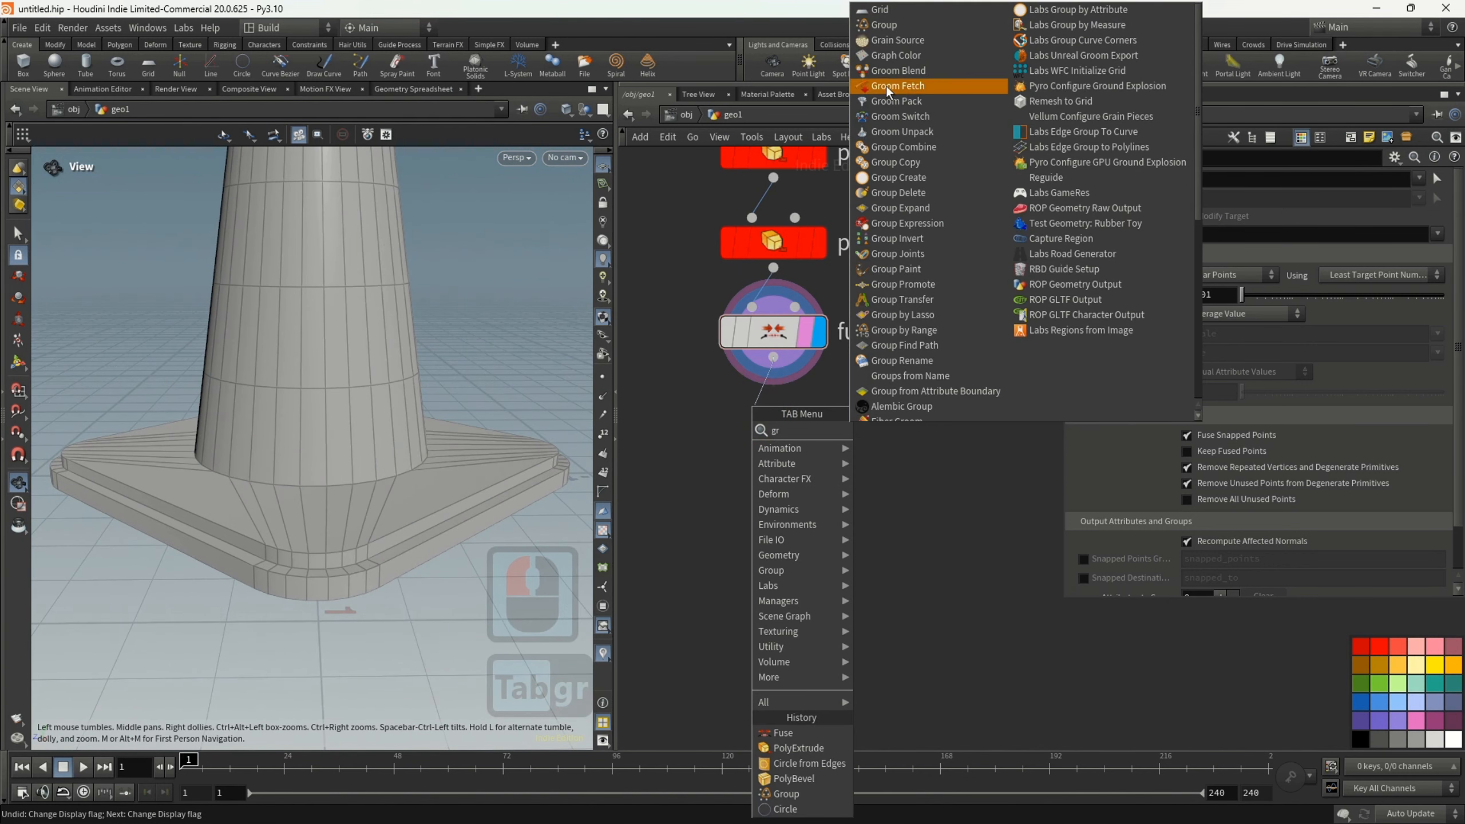
{"action": "left_click", "coordinate": [884, 28]}
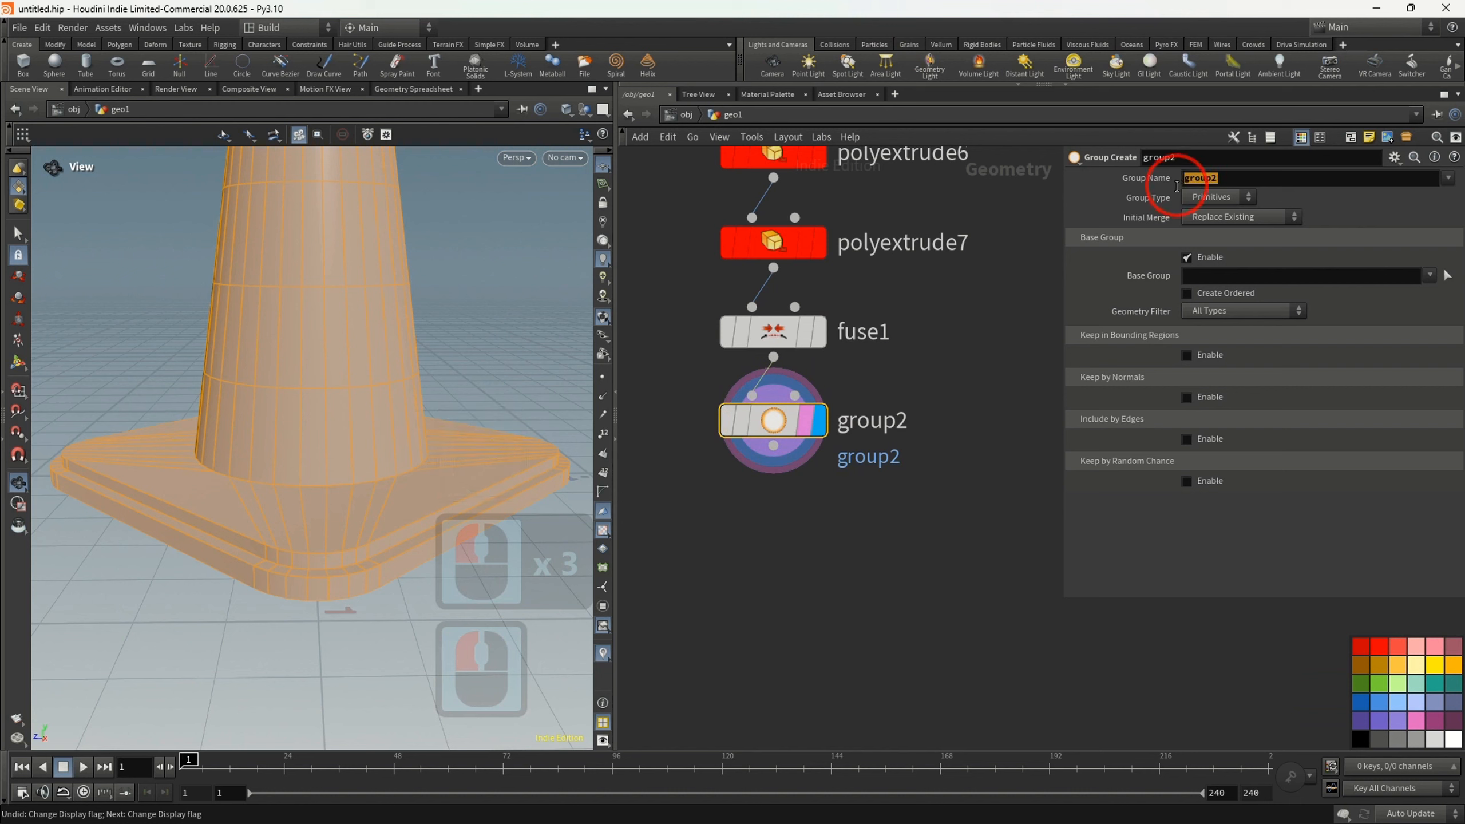
{"action": "type", "text": "edgesbevel"}
{"action": "left_click", "coordinate": [1051, 253]}
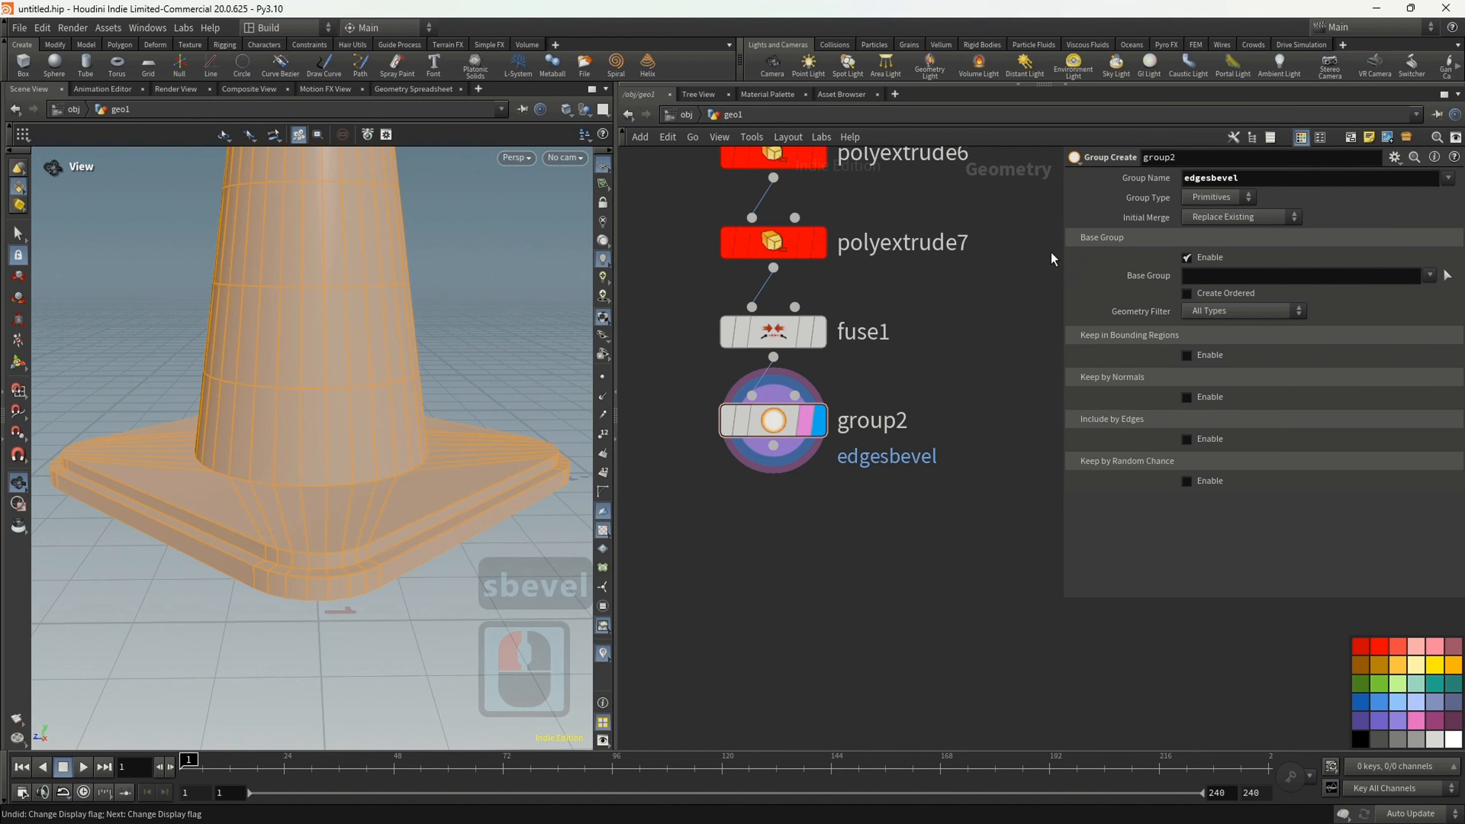
- Set the edgesbevel group type to Edges, disable its base group, and enable Include by Edges
{"action": "left_click", "coordinate": [1217, 197]}
{"action": "left_click", "coordinate": [1204, 243]}
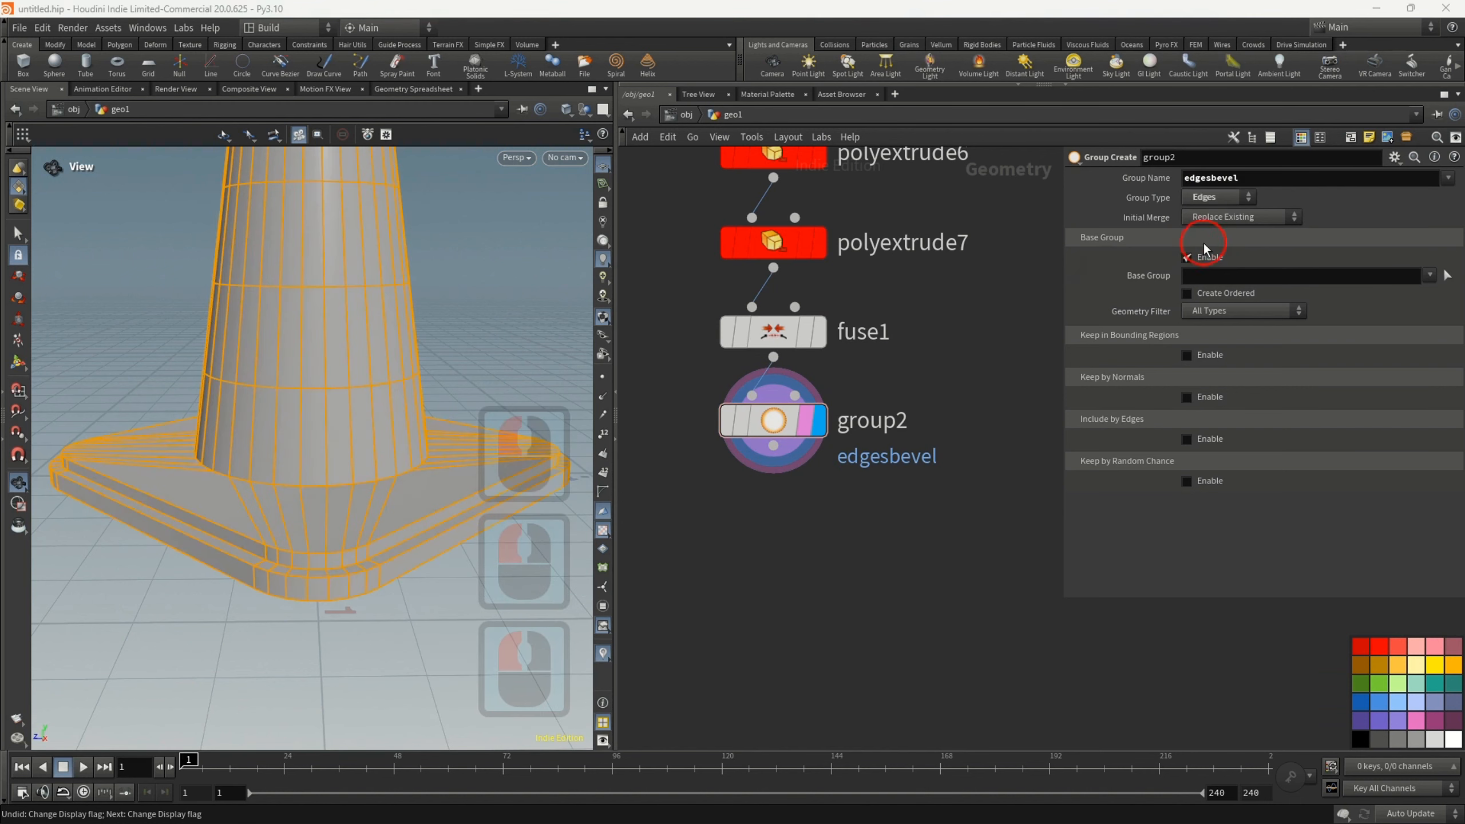
{"action": "left_click", "coordinate": [1200, 258]}
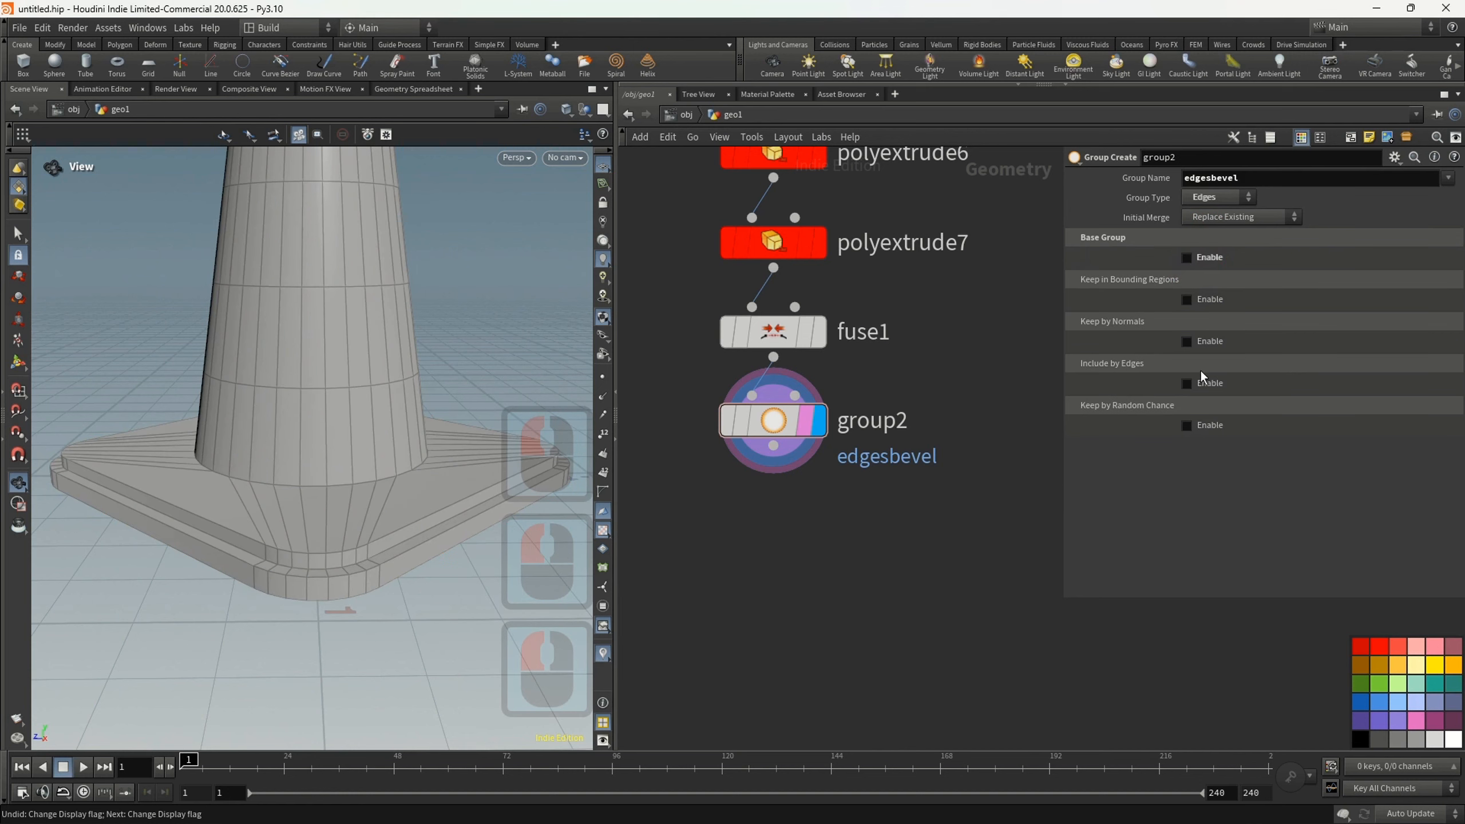
{"action": "left_click", "coordinate": [1204, 385]}
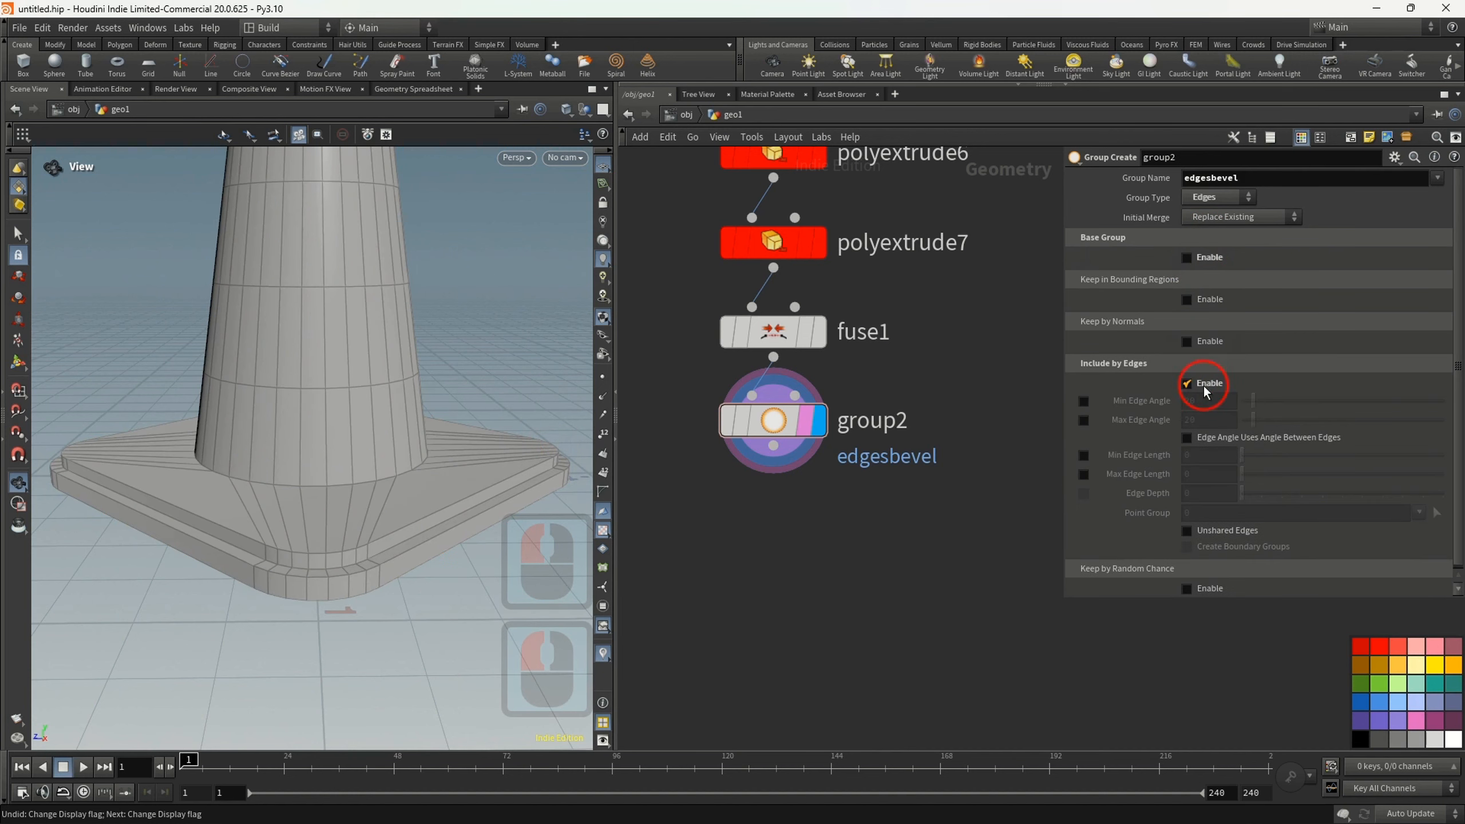
- Enable the edge angle limits of the edgesbevel group and set the minimum to 70 and the maximum to 90
{"action": "left_click", "coordinate": [1083, 402]}
{"action": "left_click", "coordinate": [1084, 421]}
{"action": "left_click_drag", "start_coordinate": [1202, 423], "coordinate": [1179, 426]}
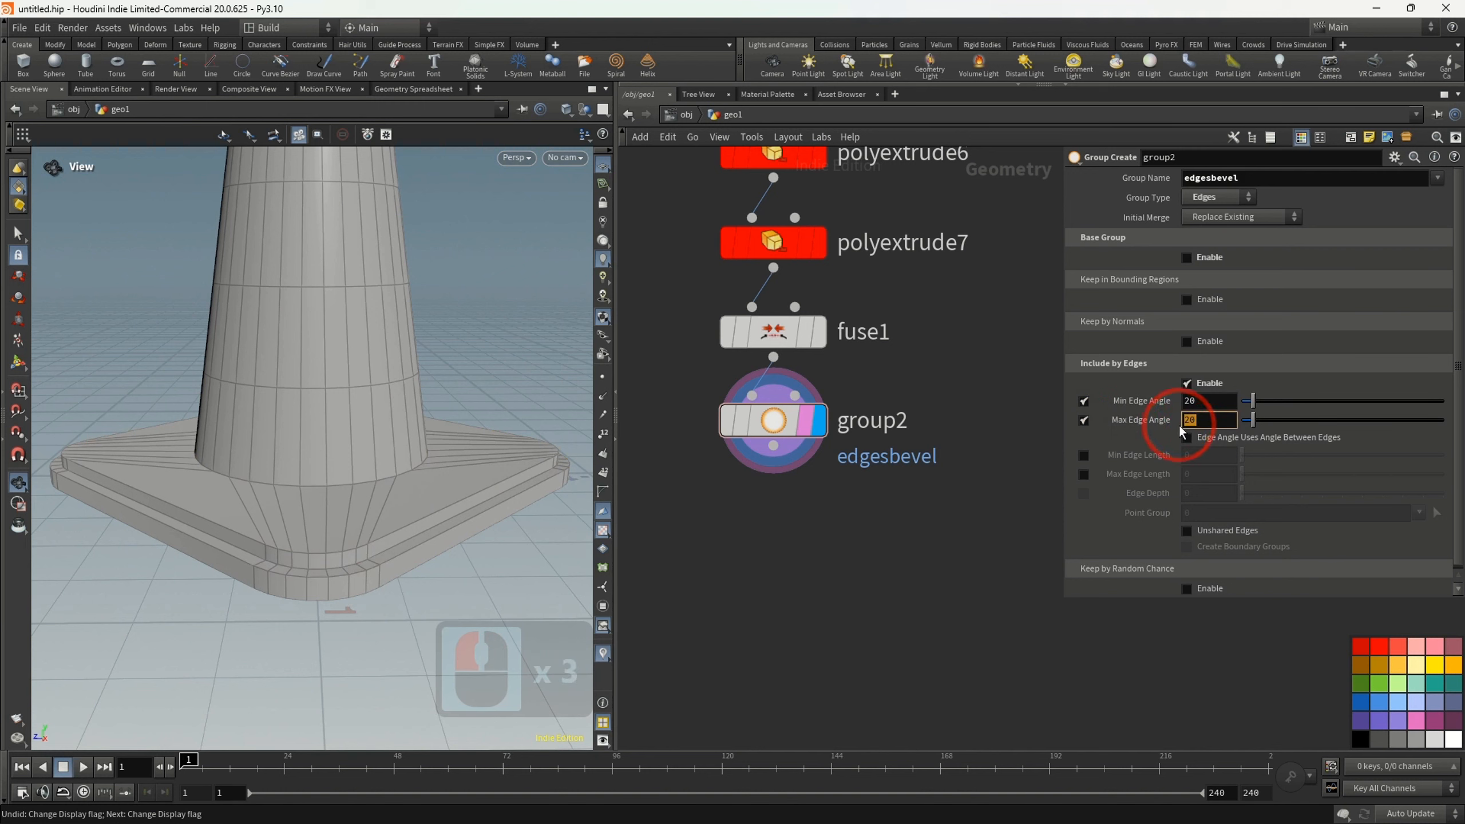
{"action": "type", "text": "90"}
{"action": "left_click", "coordinate": [1179, 403]}
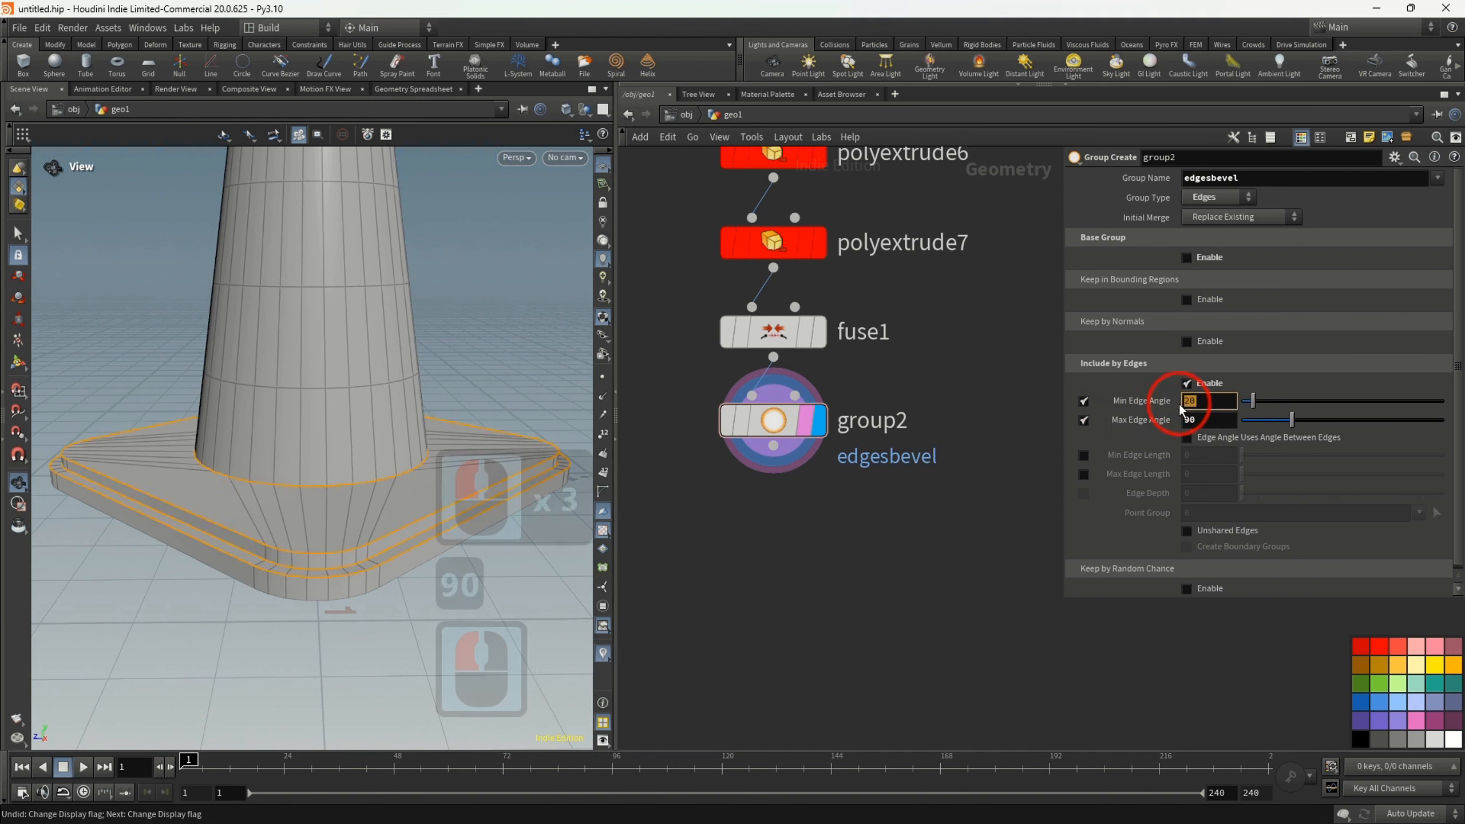
{"action": "type", "text": "70"}
{"action": "left_click", "coordinate": [1012, 492]}
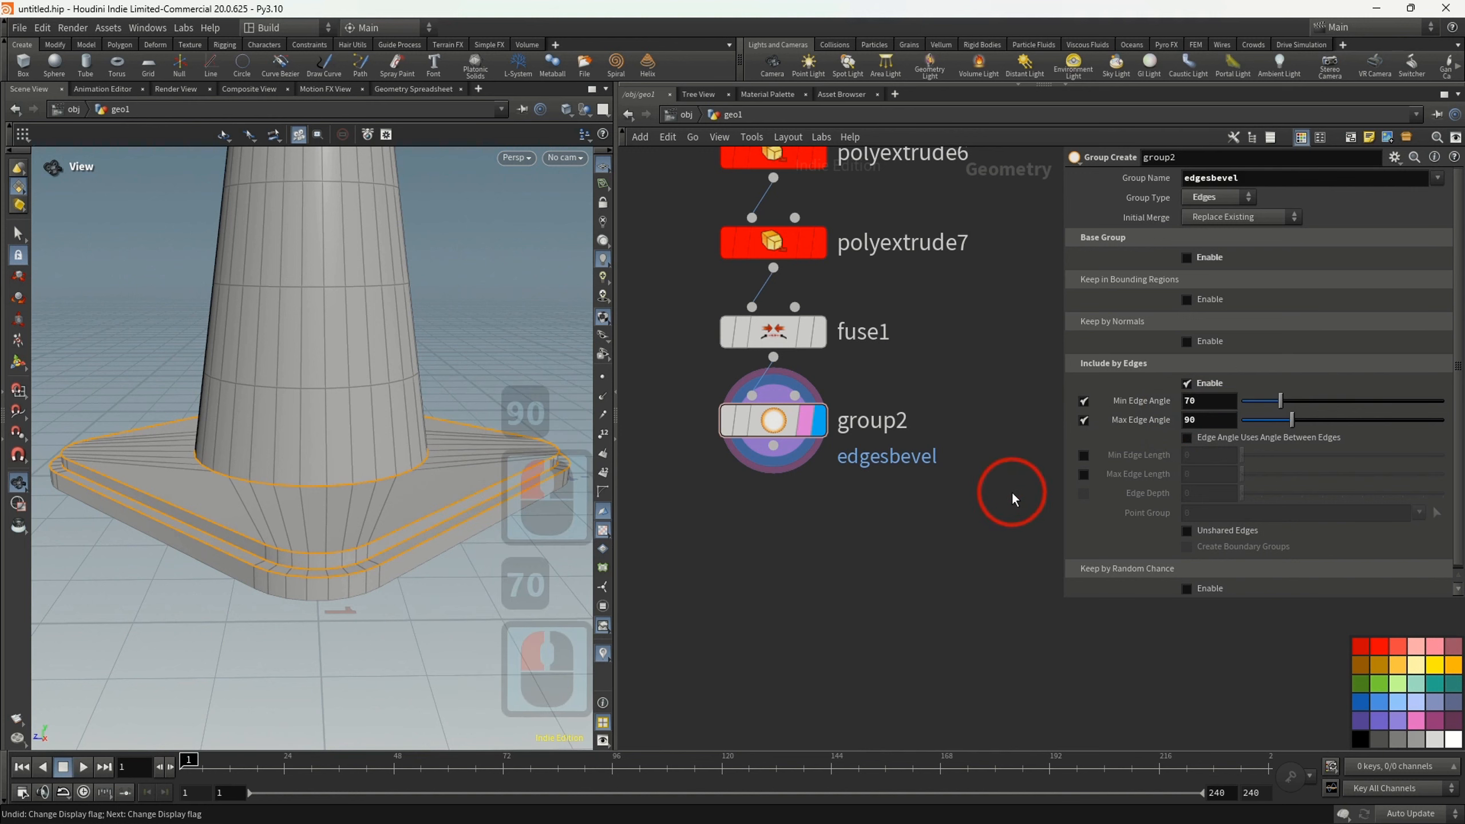
- Append a Group Combine node to the output of group2
{"action": "left_click_drag", "start_coordinate": [773, 445], "coordinate": [776, 508]}
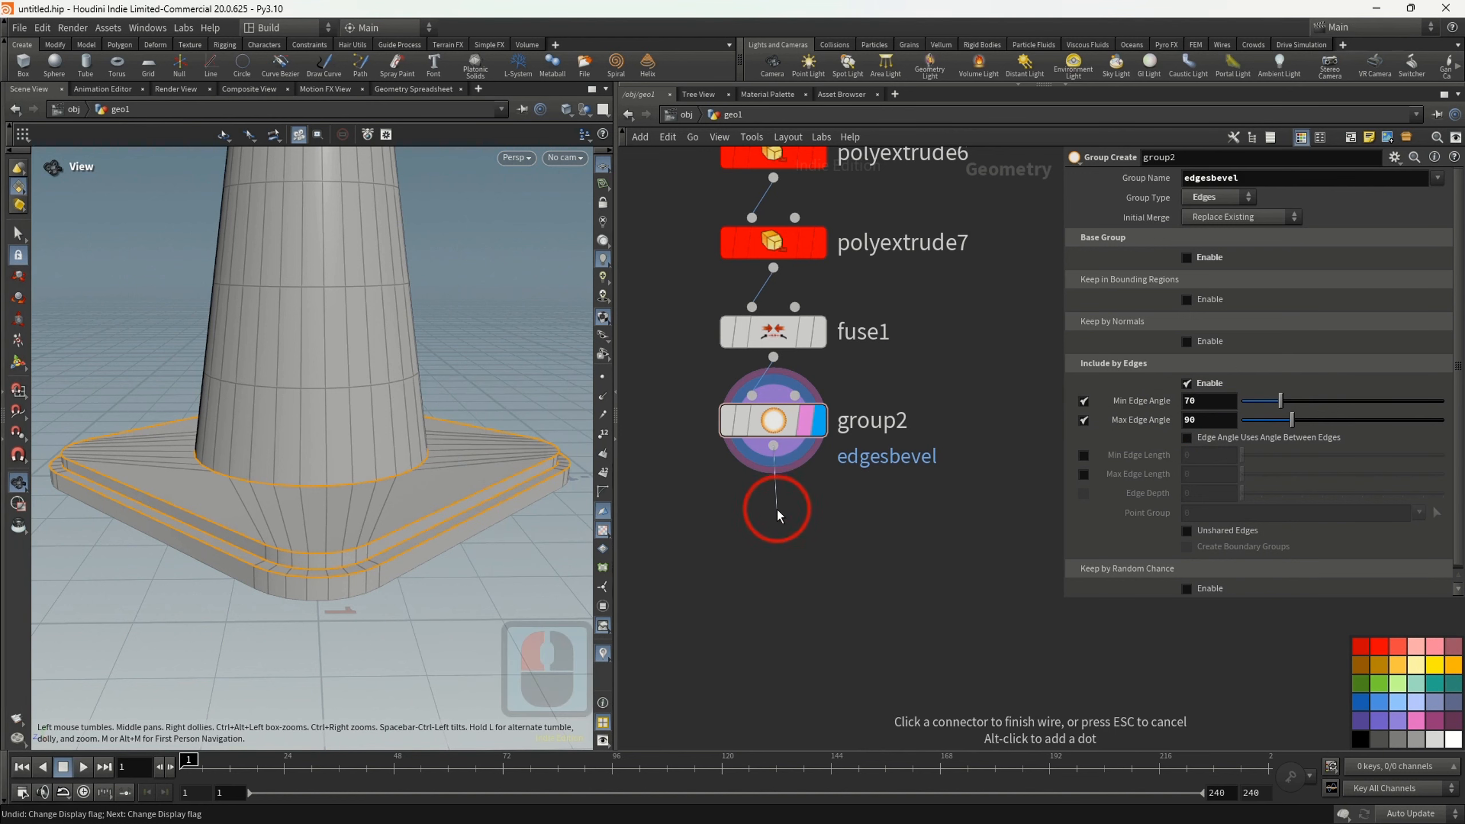
{"action": "key", "text": "Tab"}
{"action": "type", "text": "gr"}
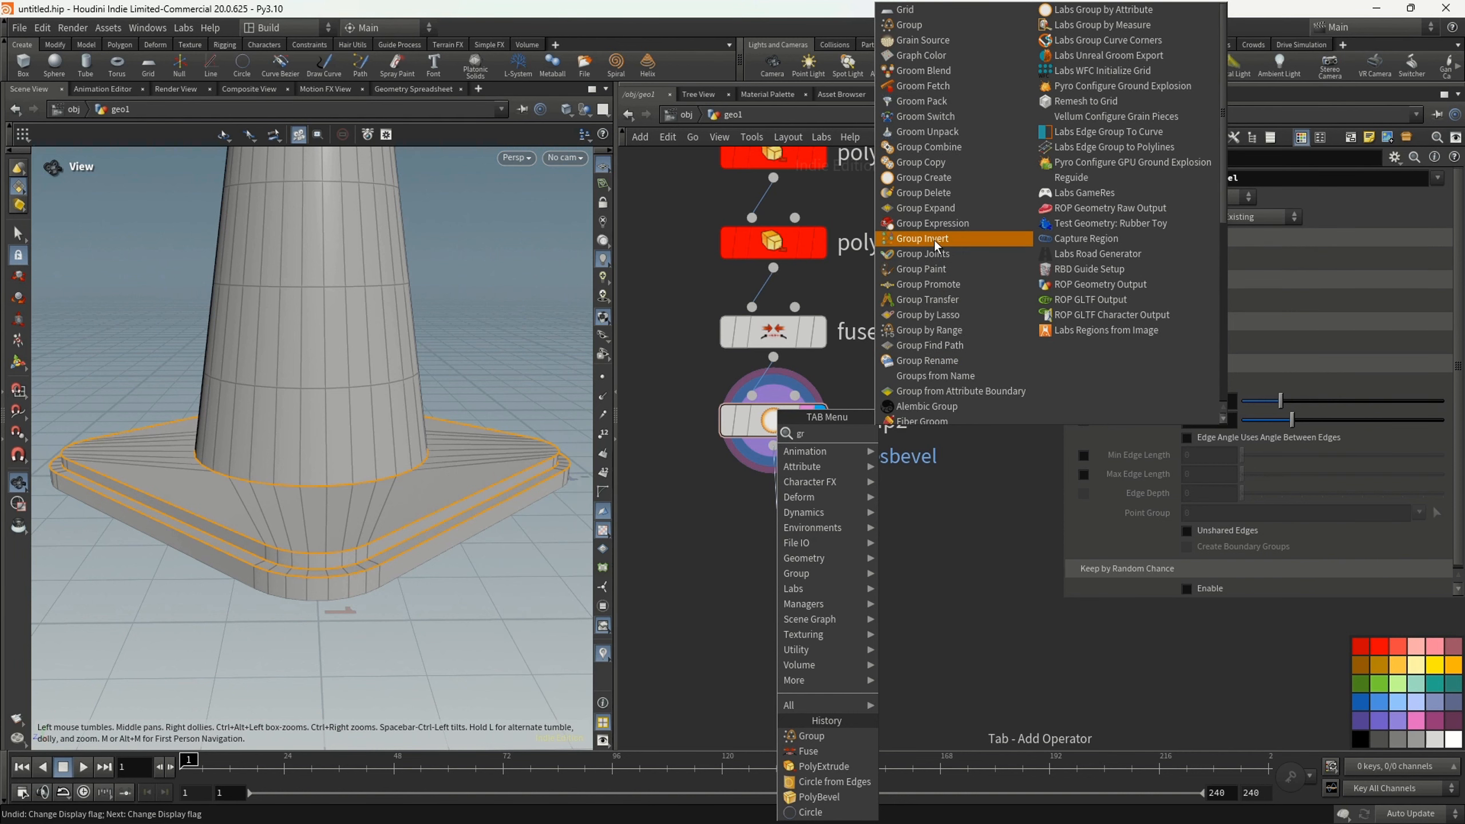
{"action": "type", "text": "c"}
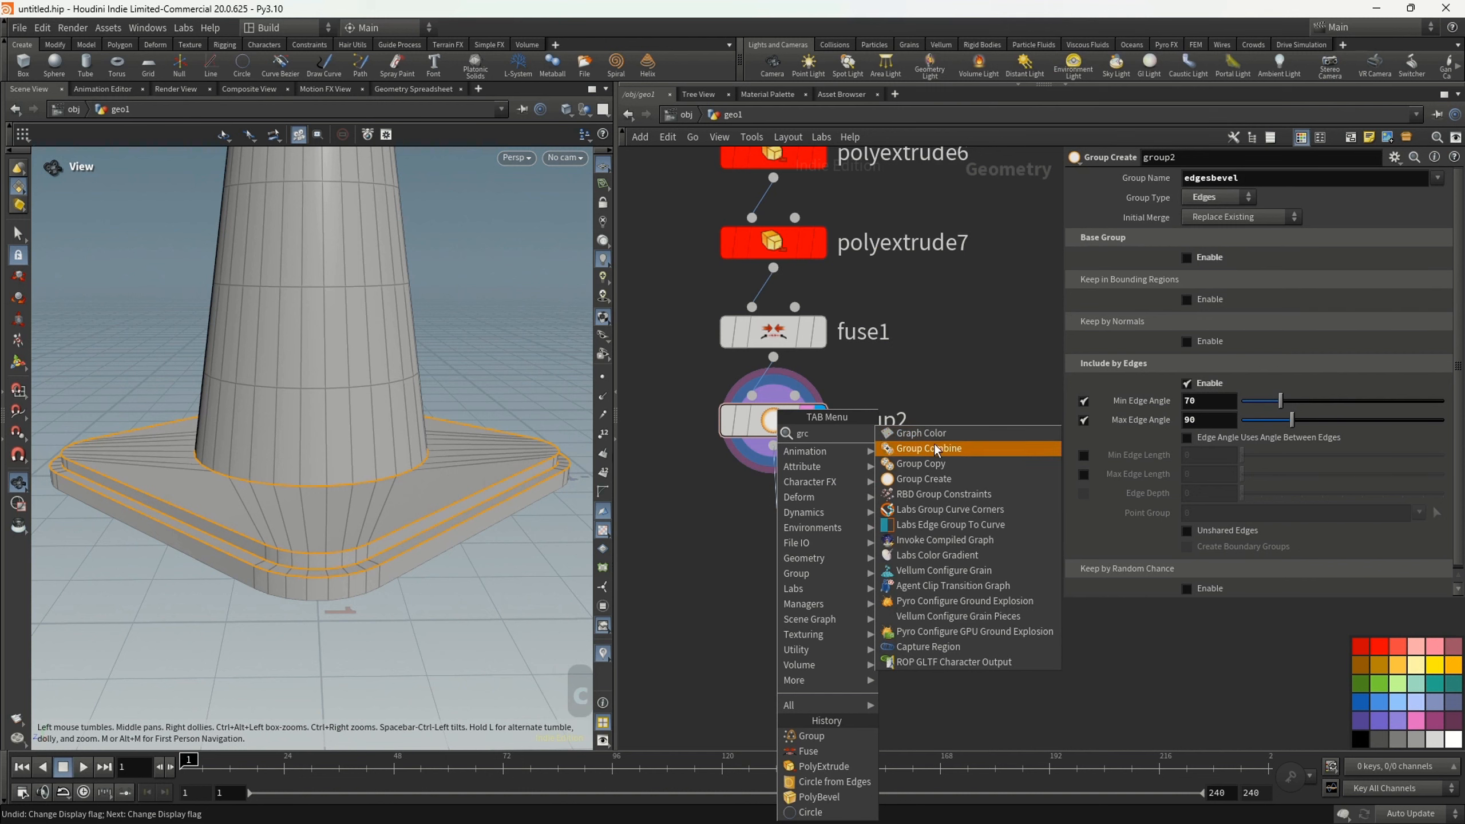
{"action": "left_click", "coordinate": [961, 449]}
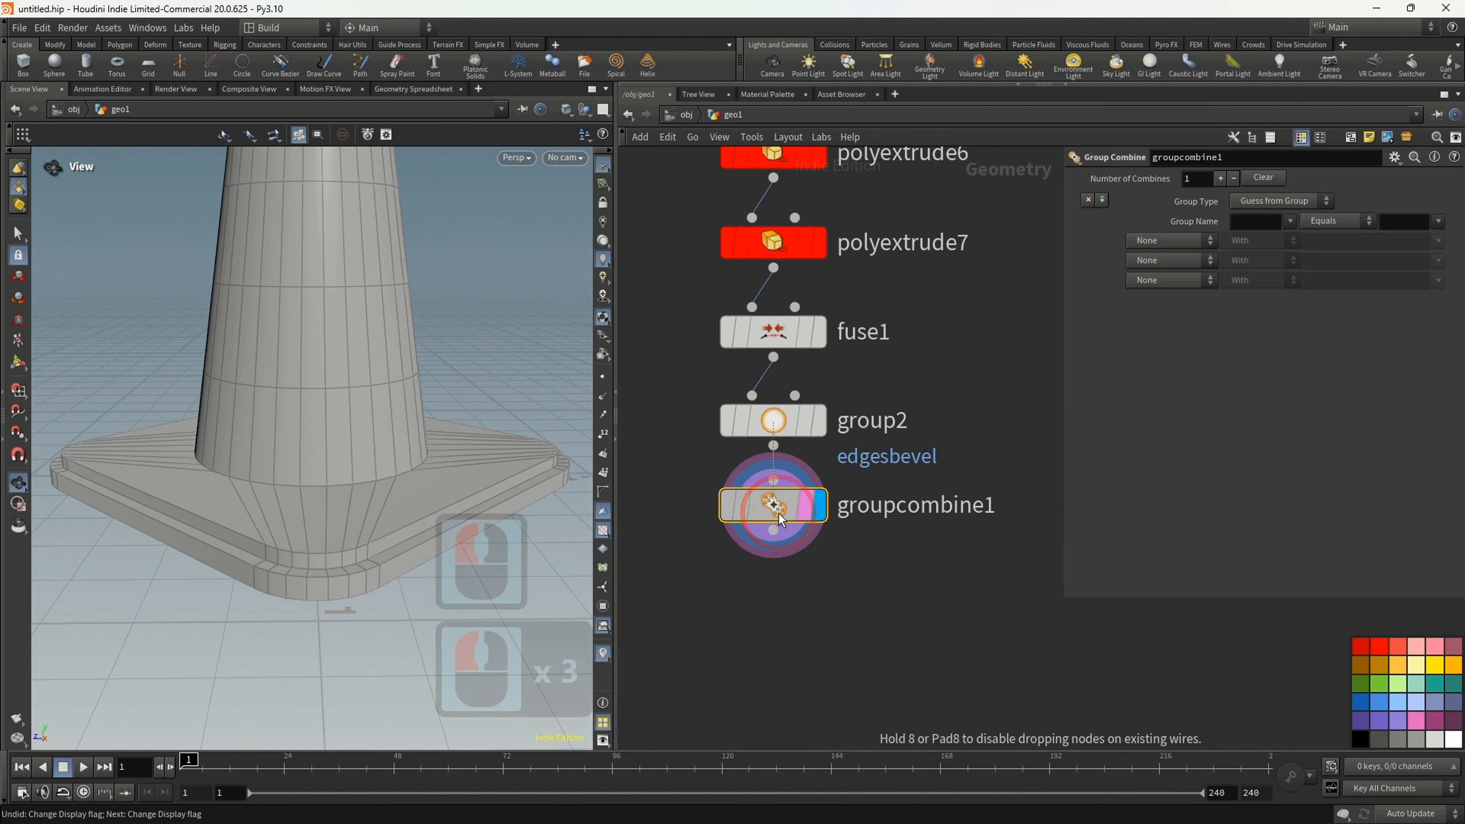
{"action": "left_click_drag", "start_coordinate": [785, 451], "coordinate": [785, 403], "text": "alt"}
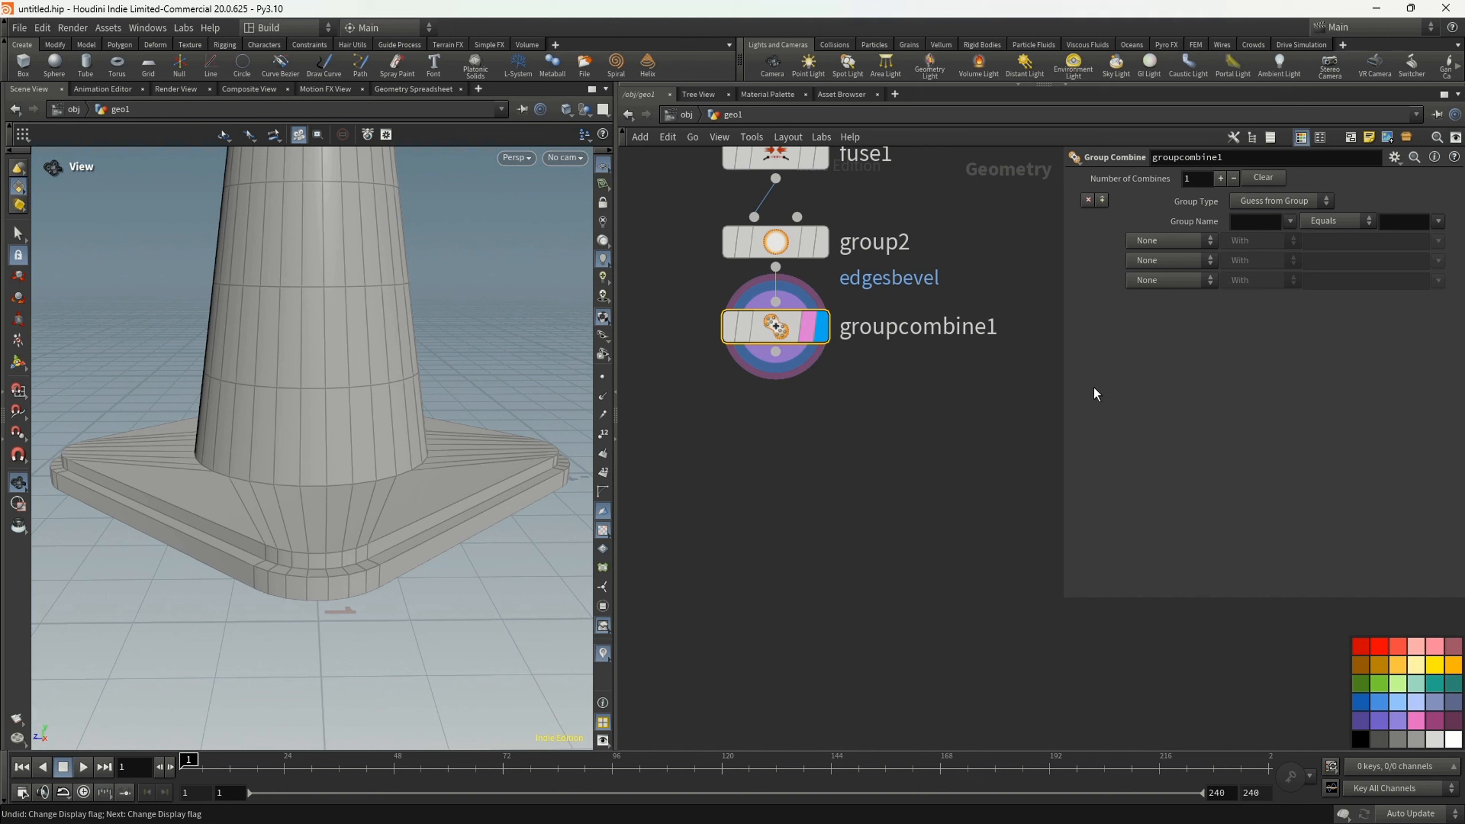
- Set groupcombine1 so that edgesbevel equals bevel, combined by Exclusive Or with edgesbevel
{"action": "left_click", "coordinate": [1290, 222]}
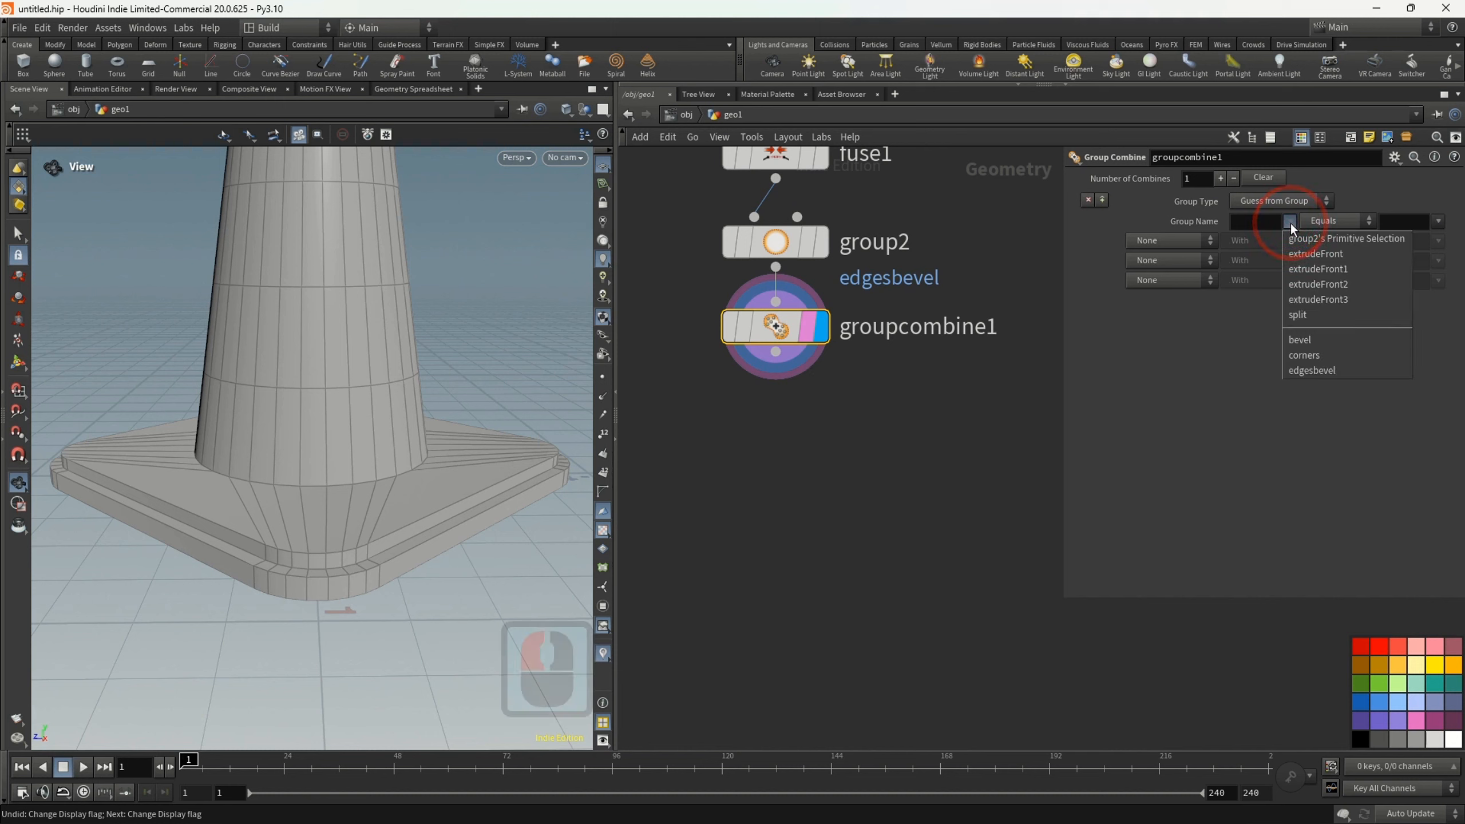
{"action": "left_click", "coordinate": [1317, 371]}
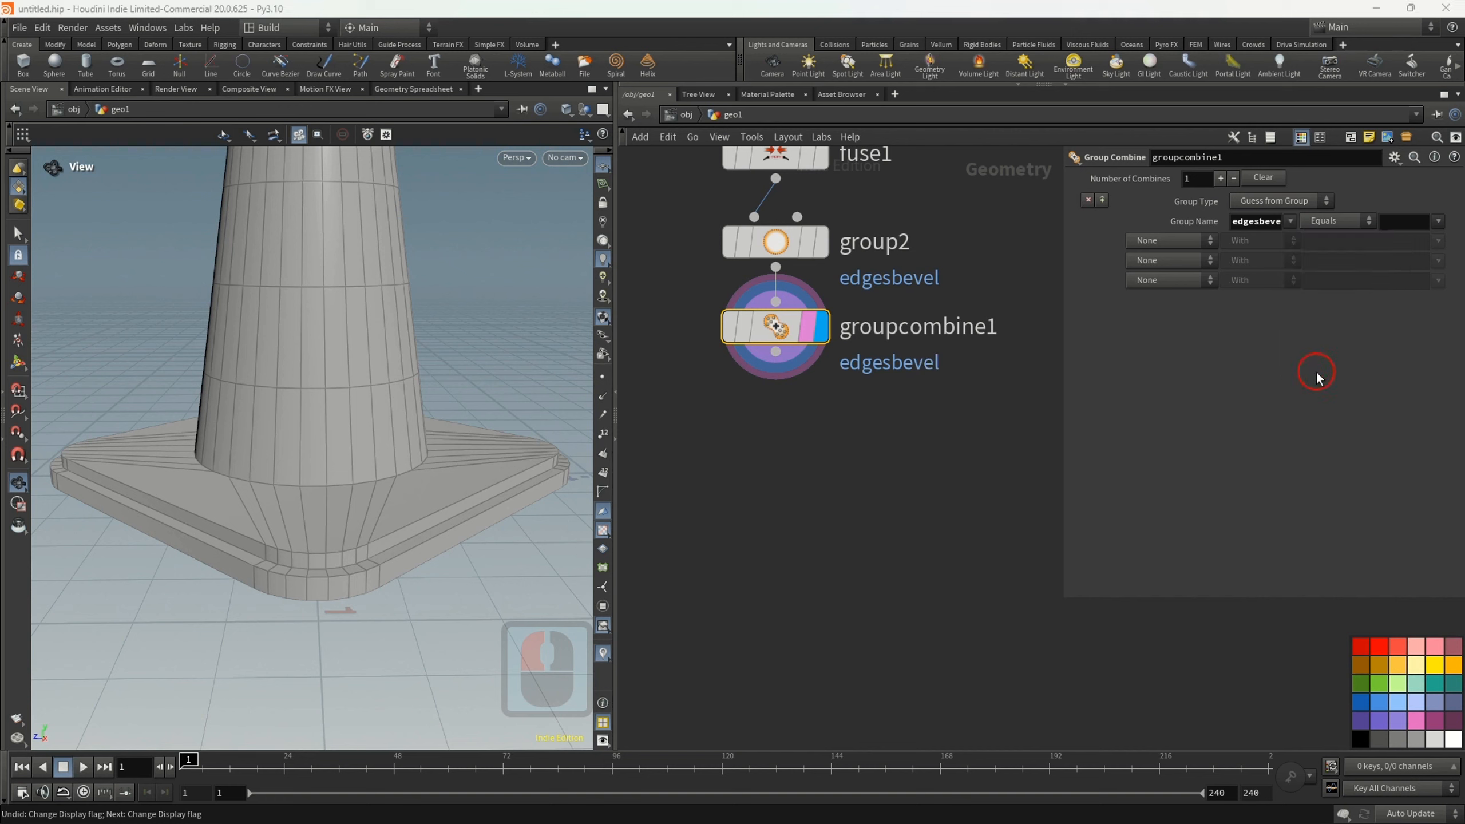
{"action": "left_click", "coordinate": [1437, 221]}
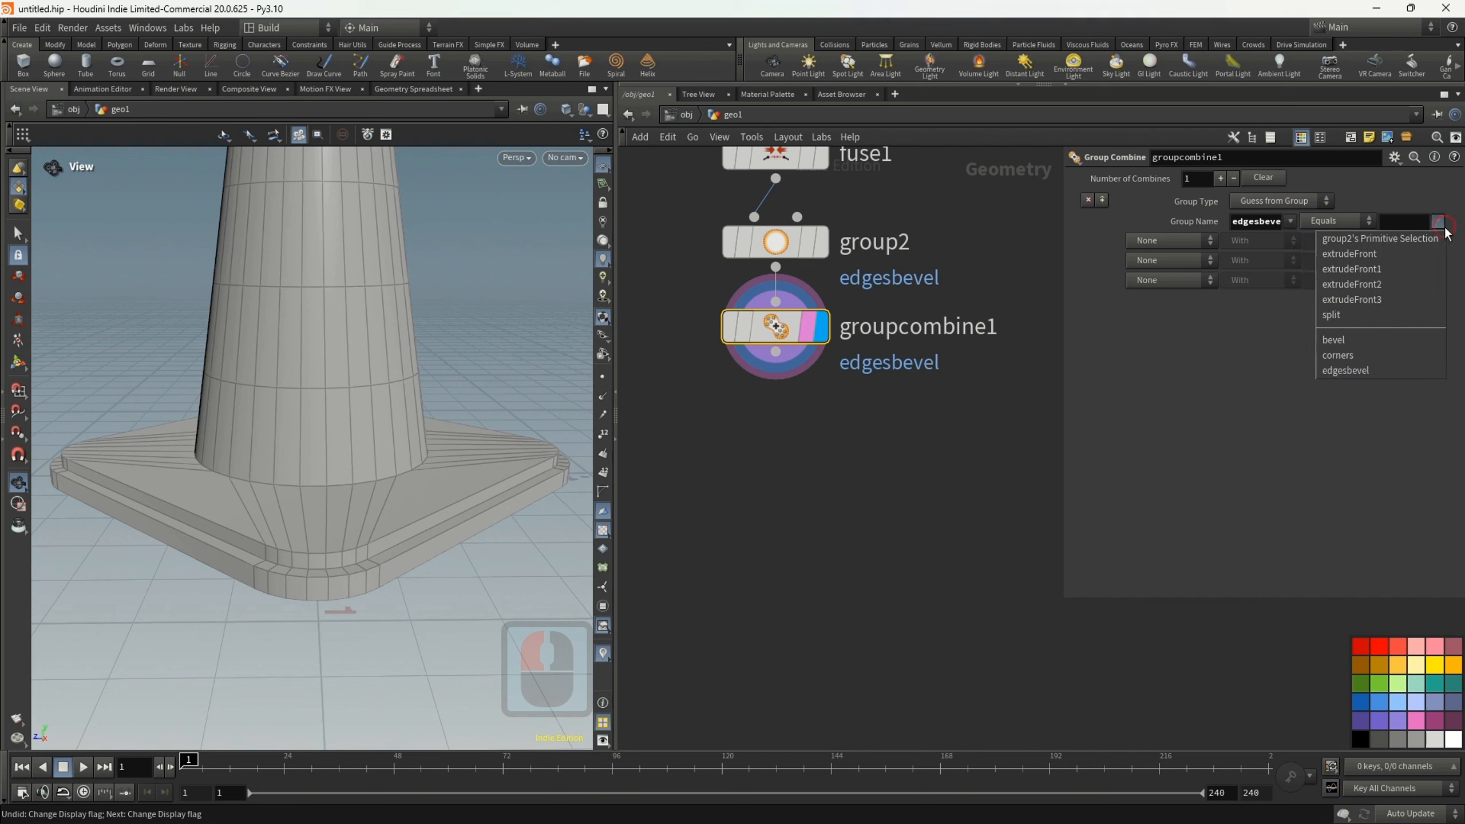
{"action": "left_click", "coordinate": [1385, 340]}
{"action": "left_click_drag", "start_coordinate": [1047, 591], "coordinate": [946, 470]}
{"action": "left_click", "coordinate": [1051, 240]}
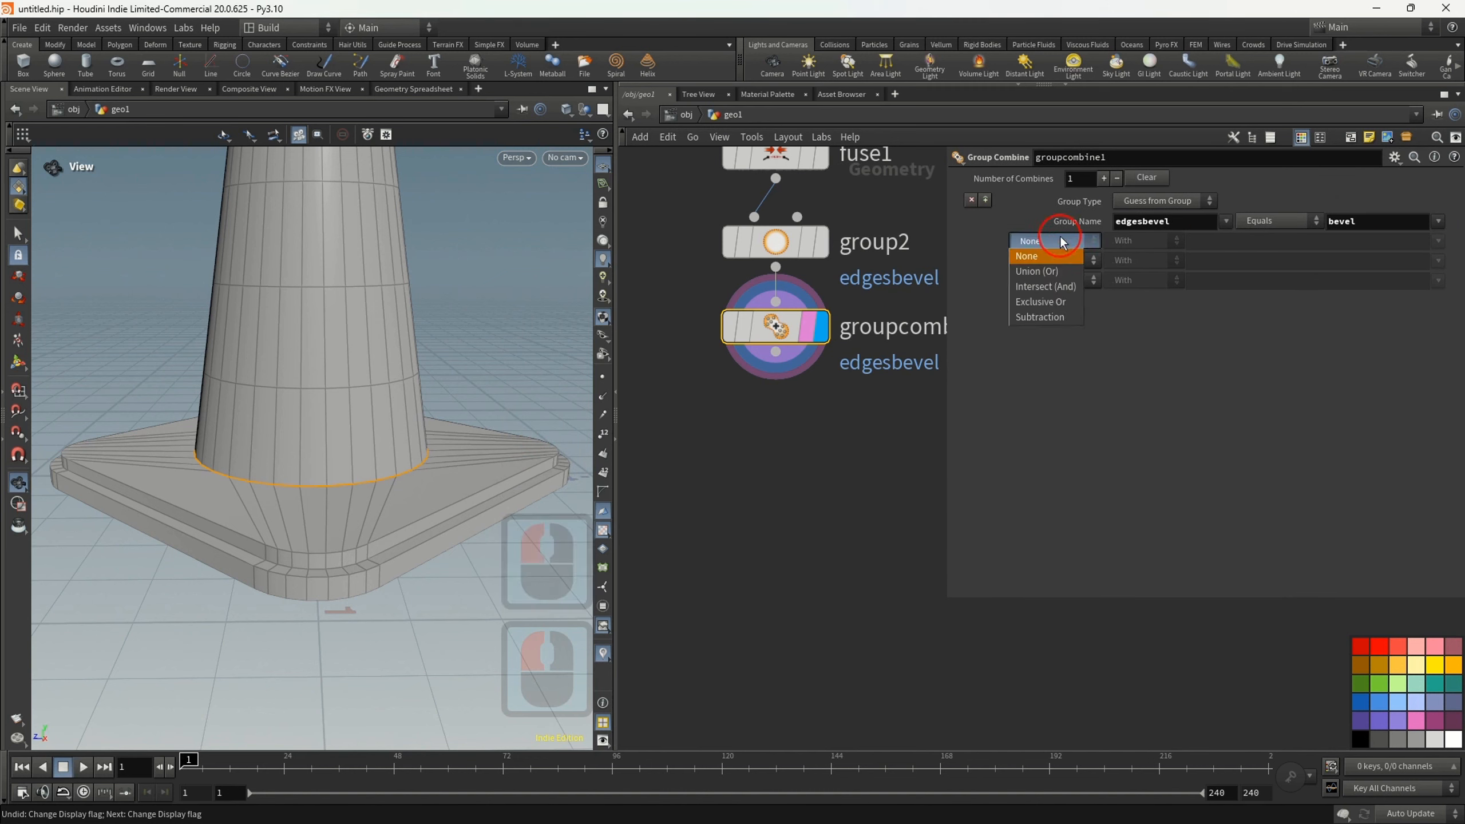
{"action": "left_click", "coordinate": [1055, 304]}
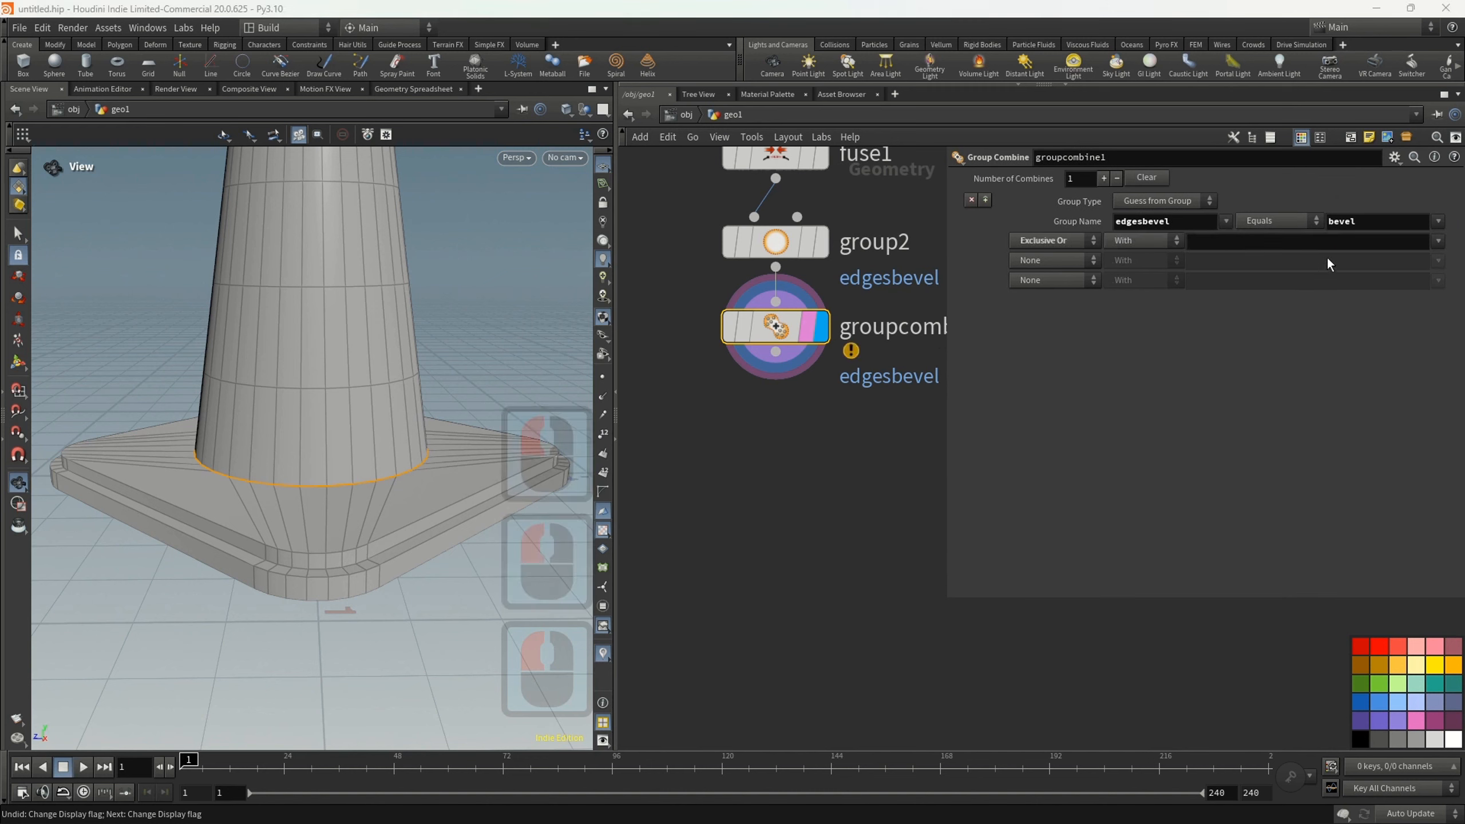
{"action": "left_click", "coordinate": [1438, 241]}
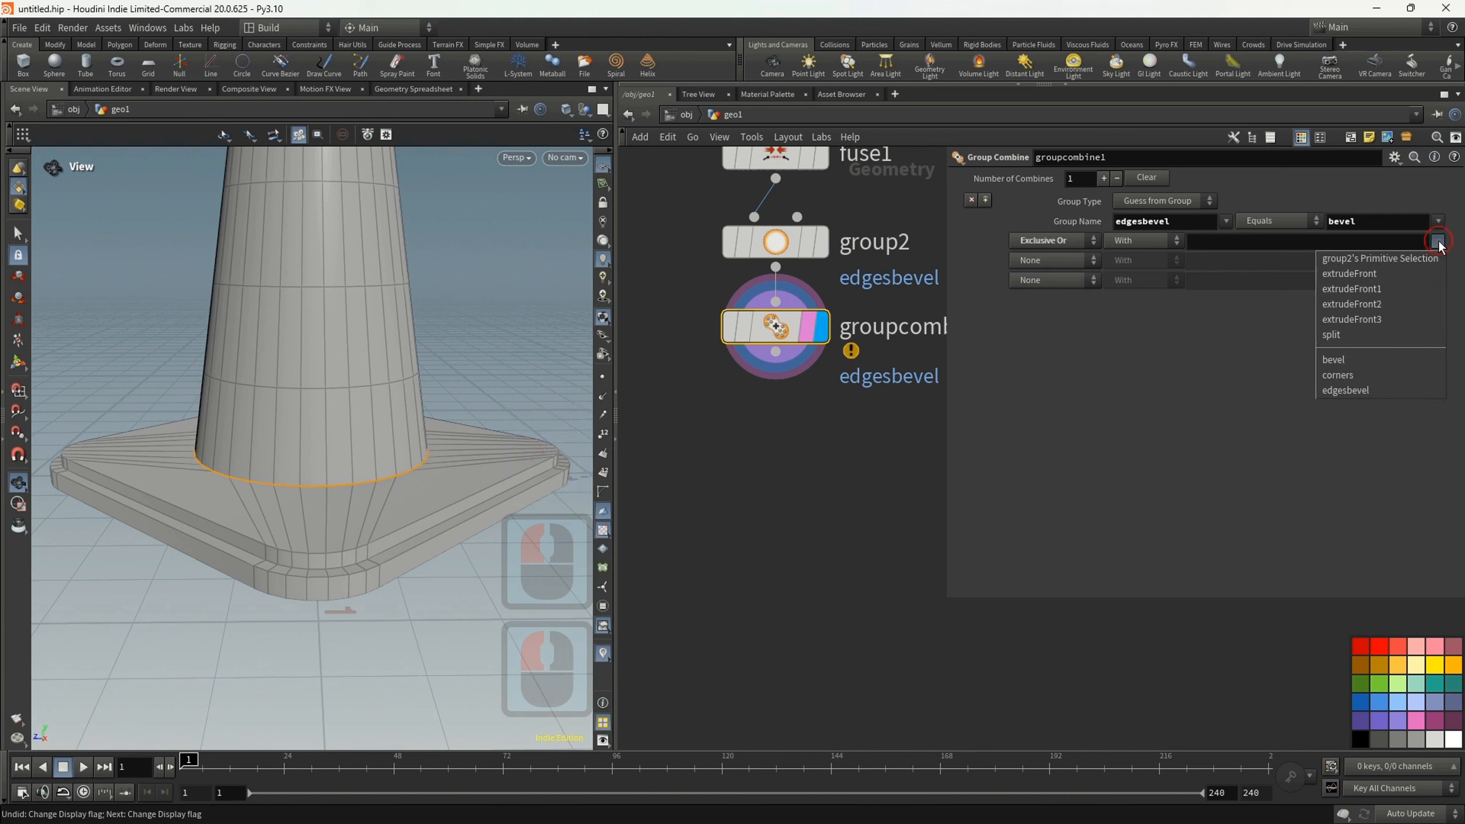
{"action": "left_click", "coordinate": [1384, 388]}
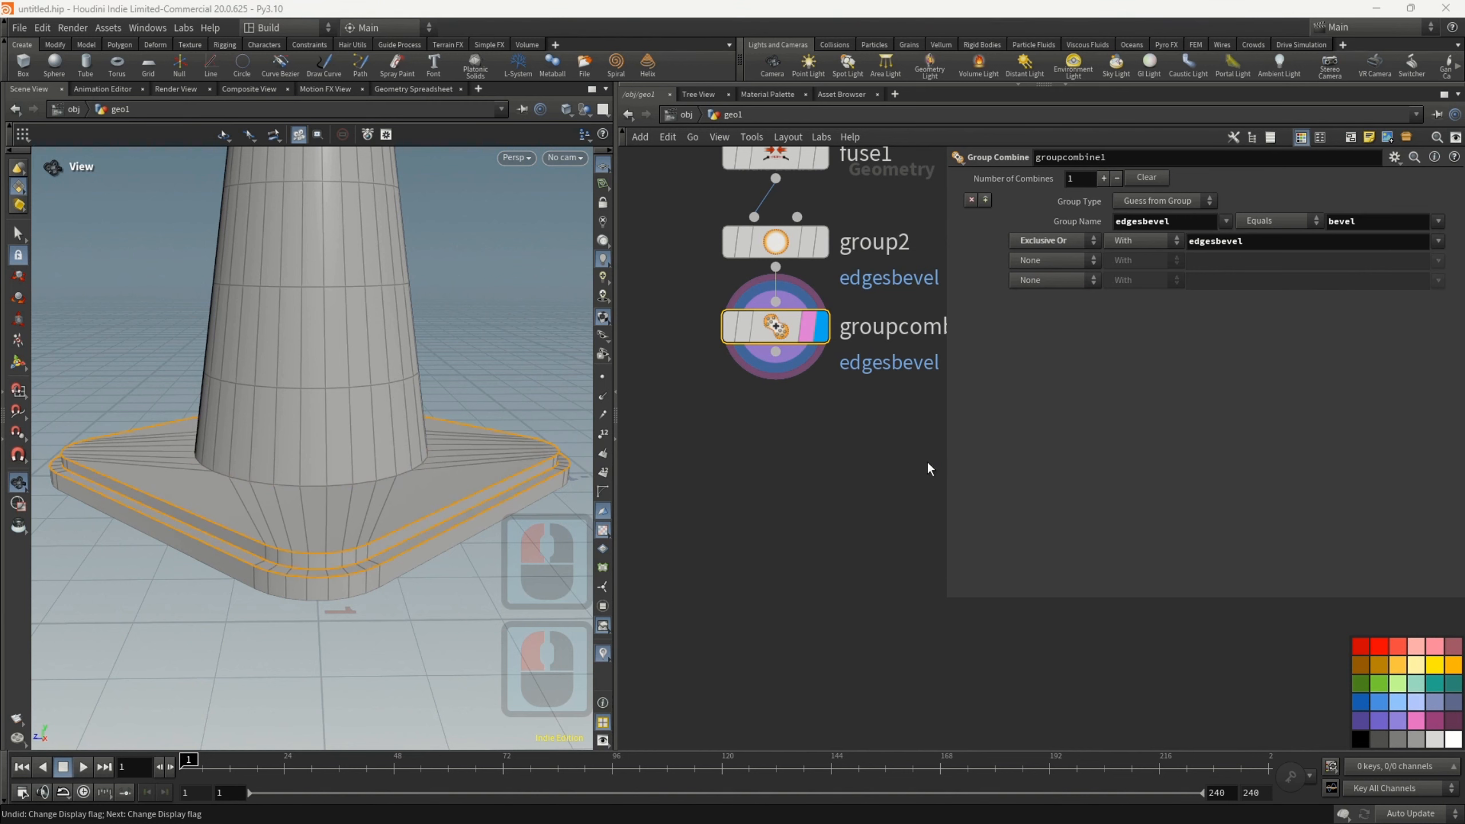
- Append a PolyBevel node to the output of groupcombine1
{"action": "middle_click_drag", "start_coordinate": [822, 467], "coordinate": [786, 468]}
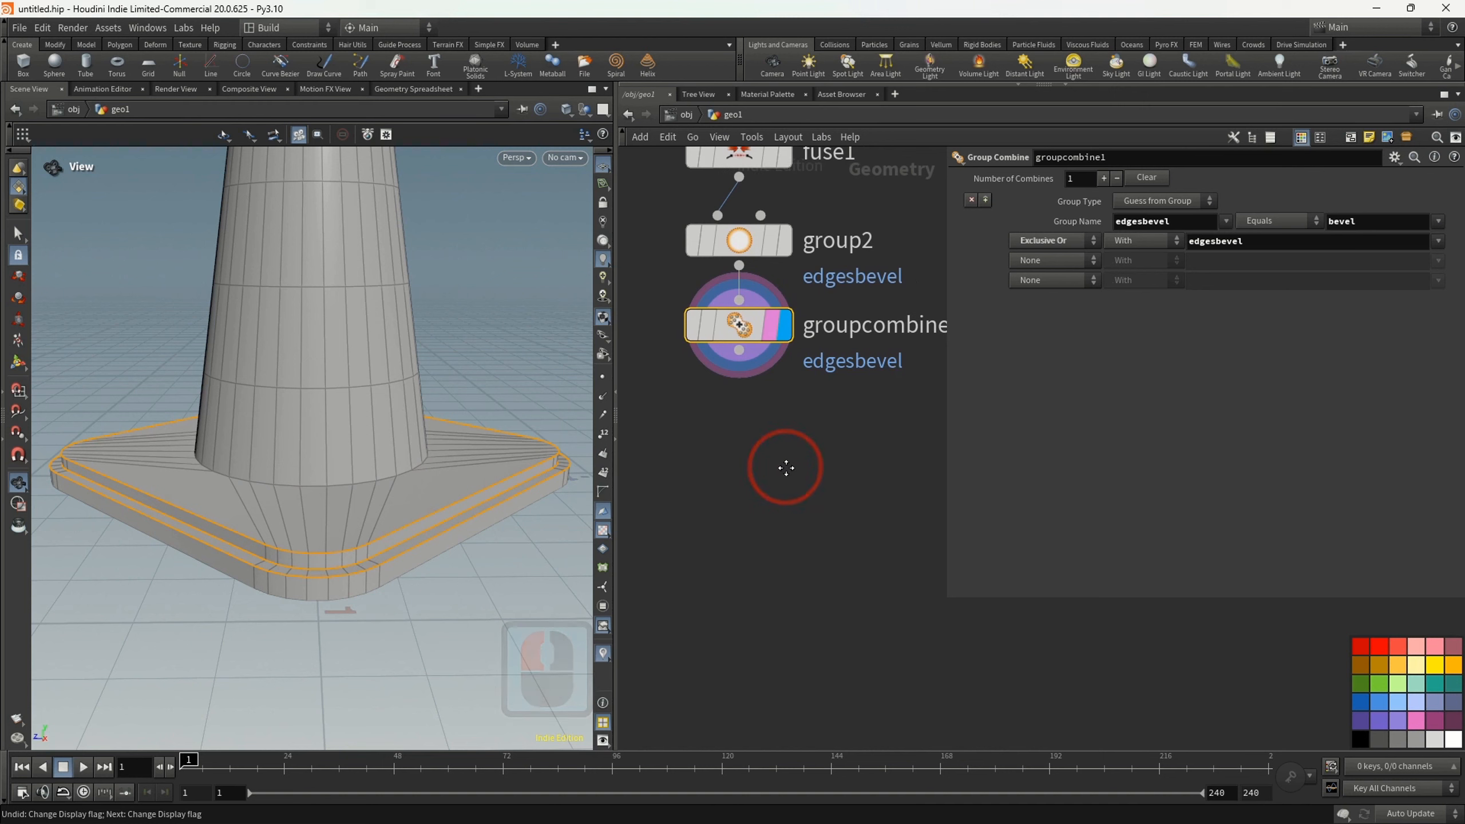
{"action": "left_click", "coordinate": [739, 351]}
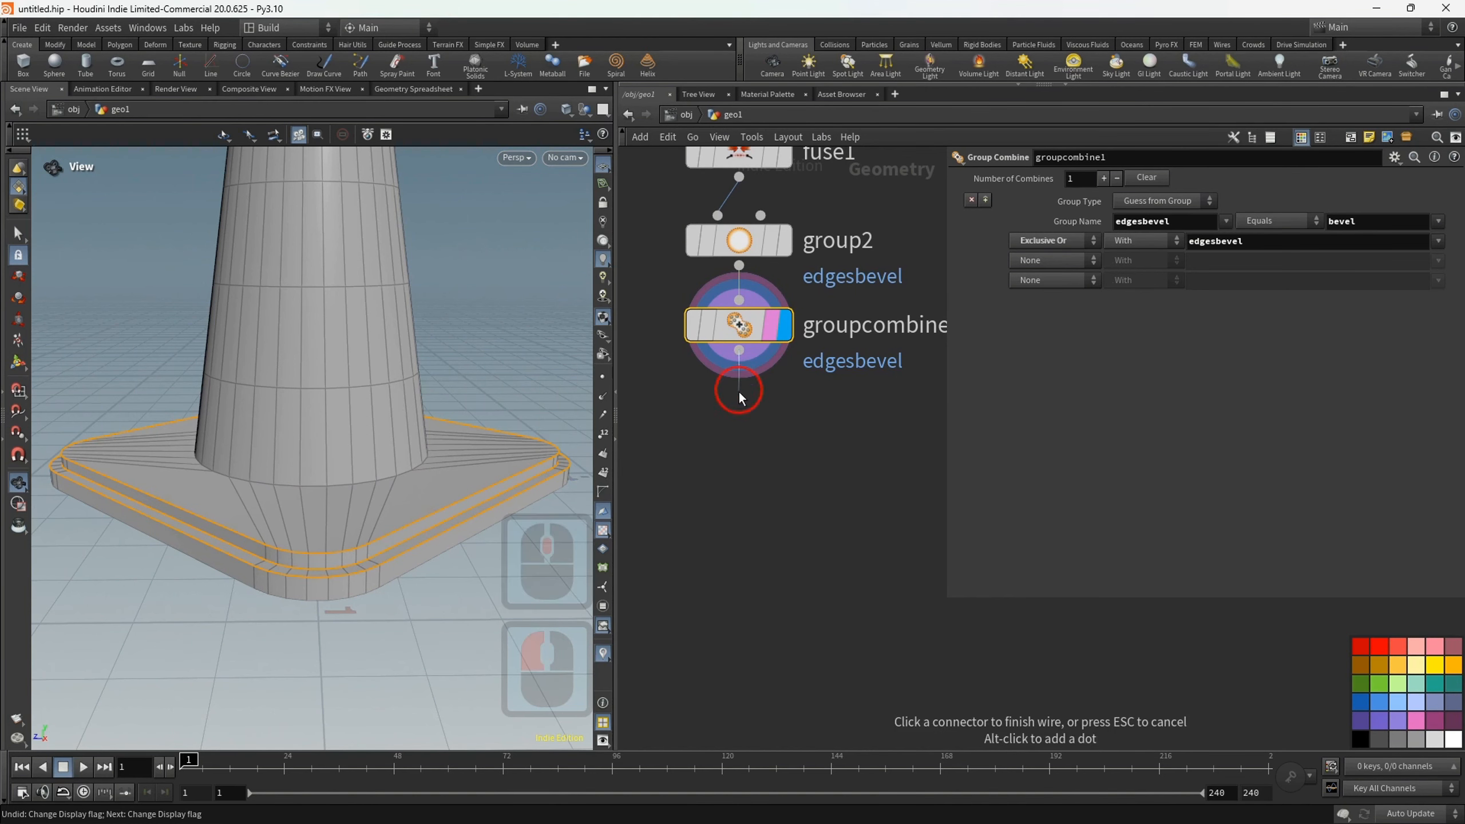
{"action": "key", "text": "Tab"}
{"action": "type", "text": "pol"}
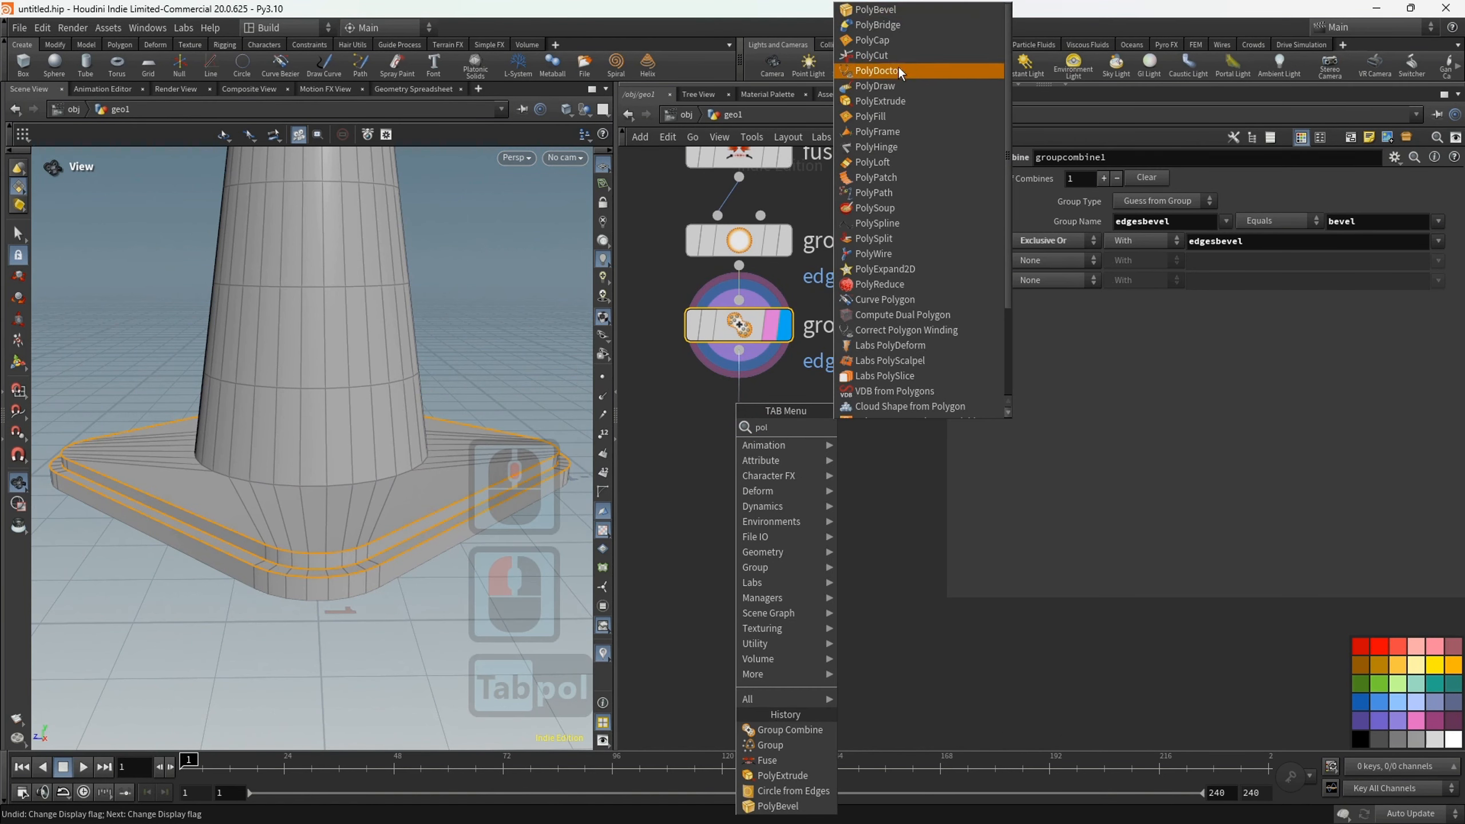
{"action": "left_click", "coordinate": [1038, 11]}
{"action": "left_click", "coordinate": [767, 407]}
- Clear polybevel2's group and choose edgesbevel as the group to bevel
{"action": "left_click", "coordinate": [1099, 182]}
{"action": "key", "text": "ctrl+a"}
{"action": "key", "text": "Delete"}
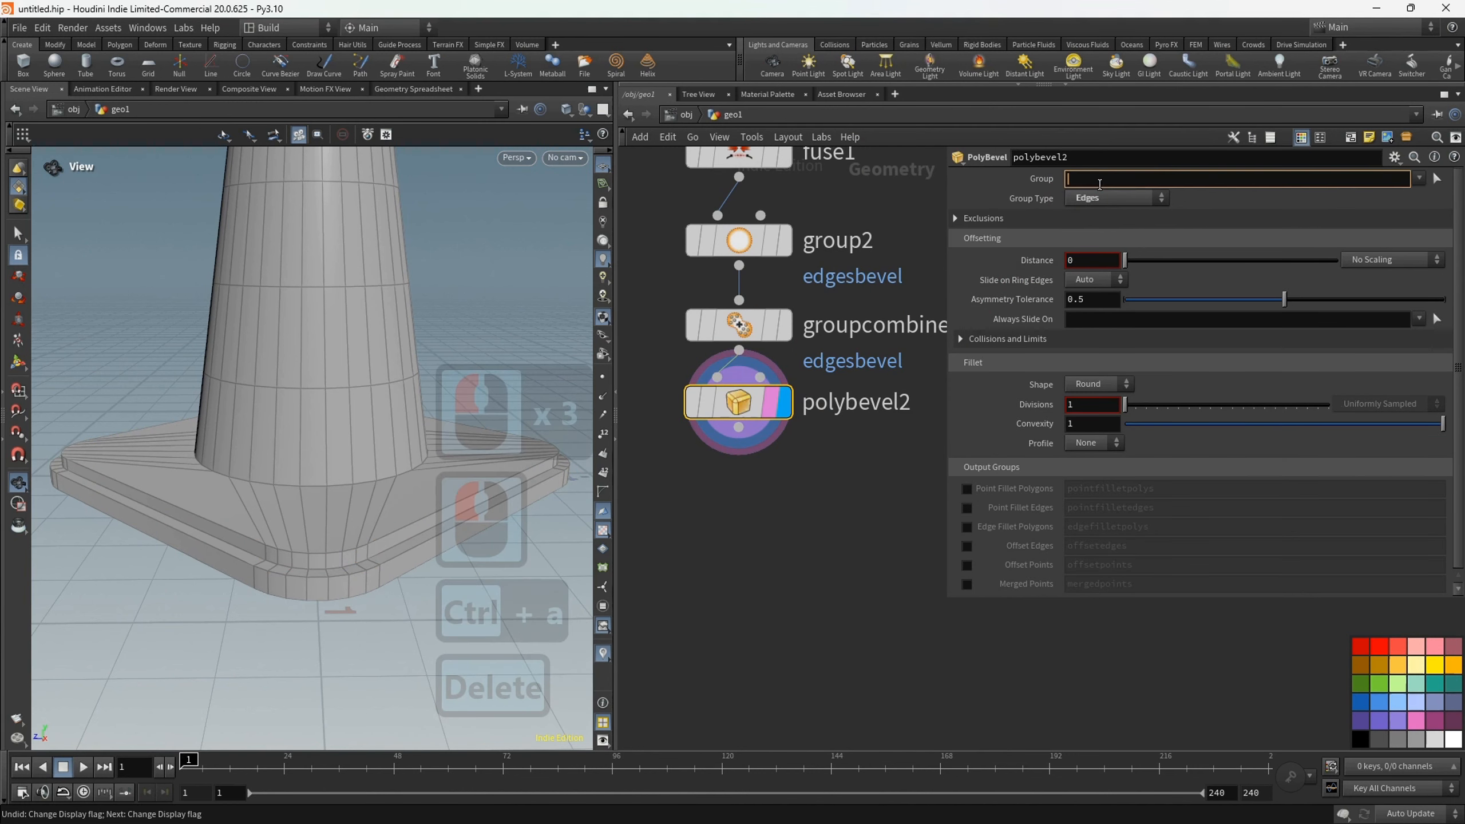
{"action": "left_click", "coordinate": [1419, 179]}
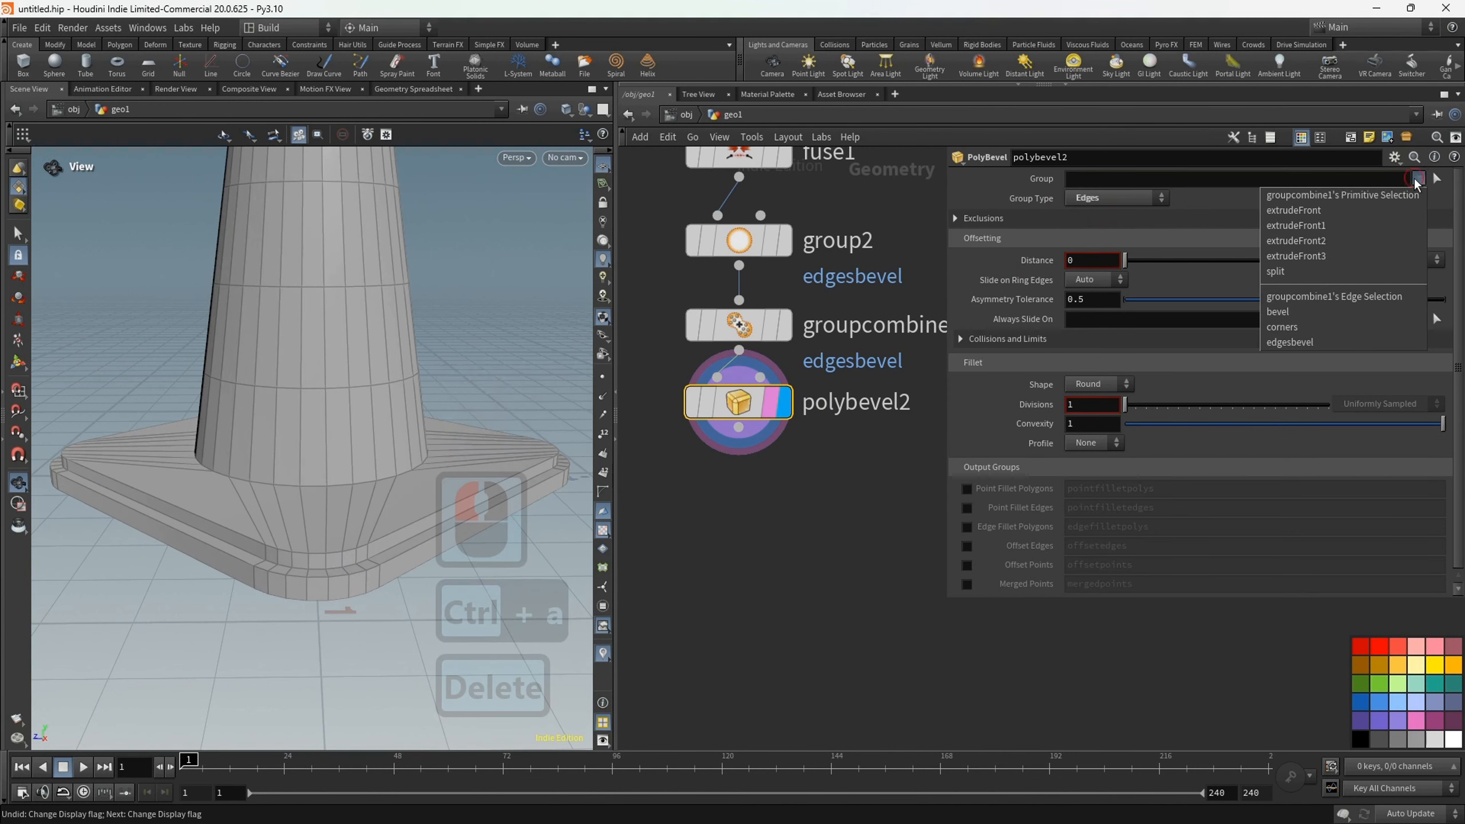
{"action": "left_click", "coordinate": [1327, 343]}
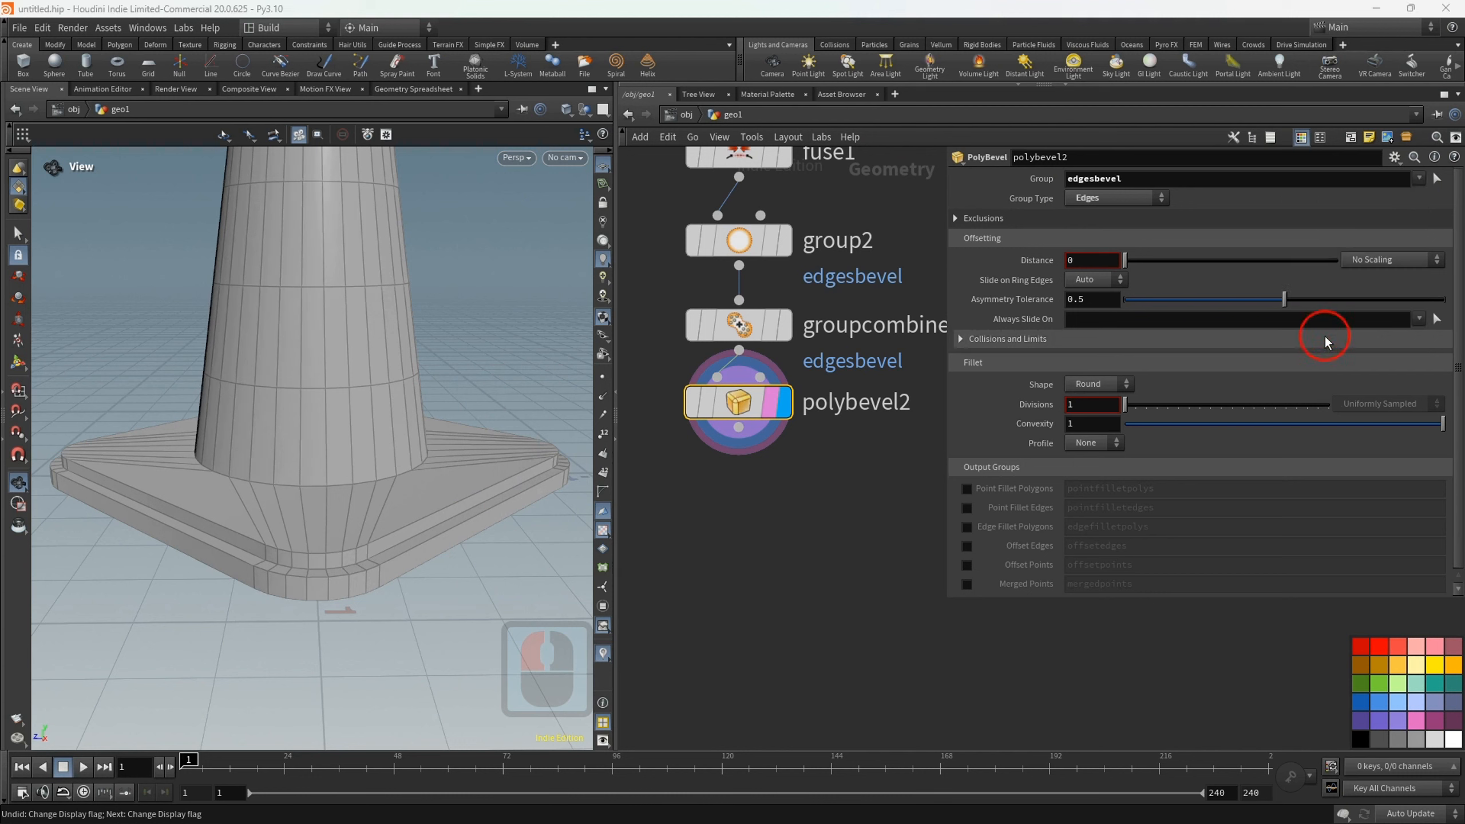
- Set polybevel2's distance to 0.013 and its fillet divisions to 3
{"action": "left_click", "coordinate": [1084, 263]}
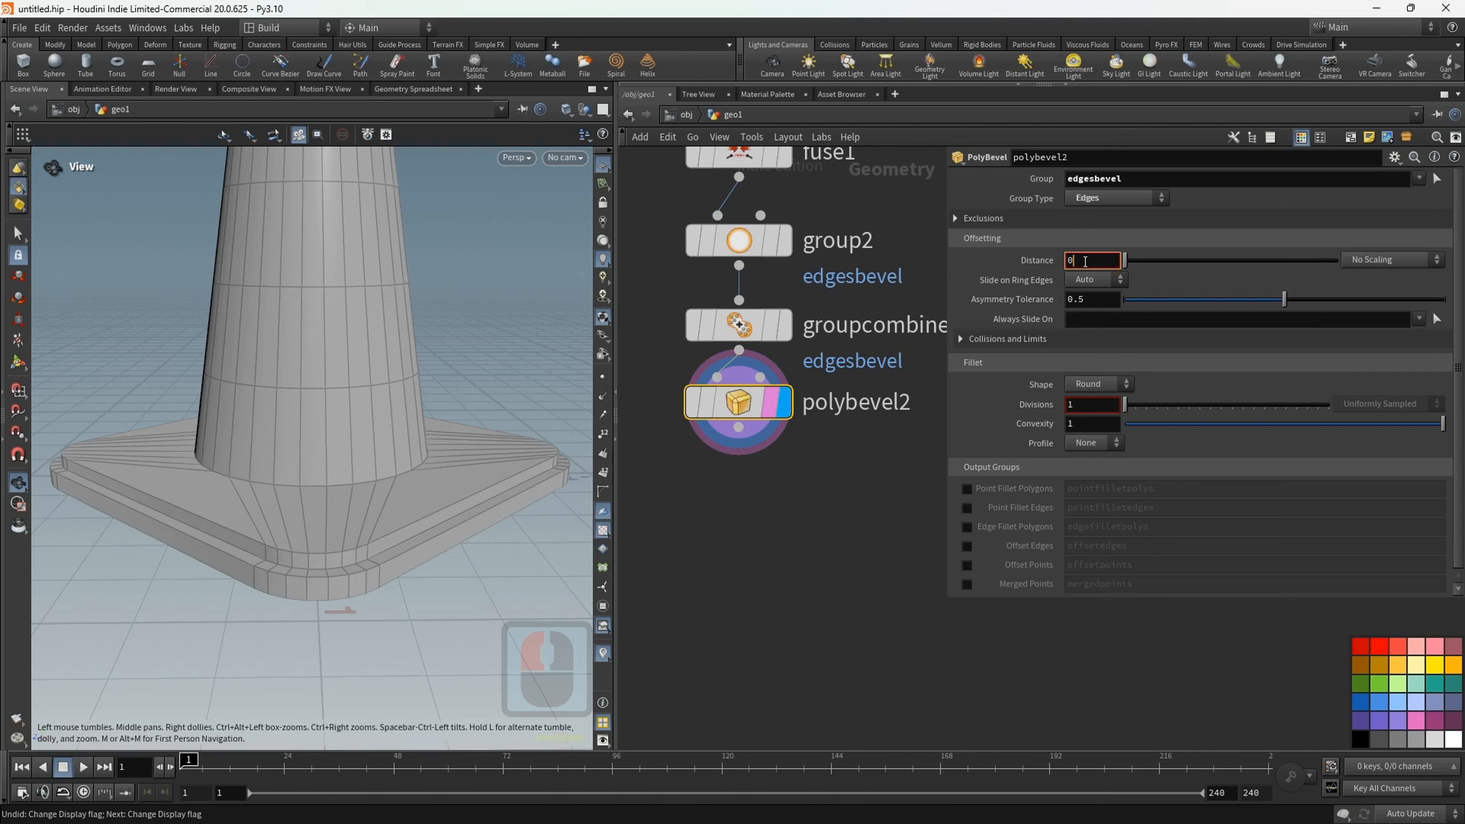
{"action": "type", "text": ".013"}
{"action": "left_click", "coordinate": [889, 511]}
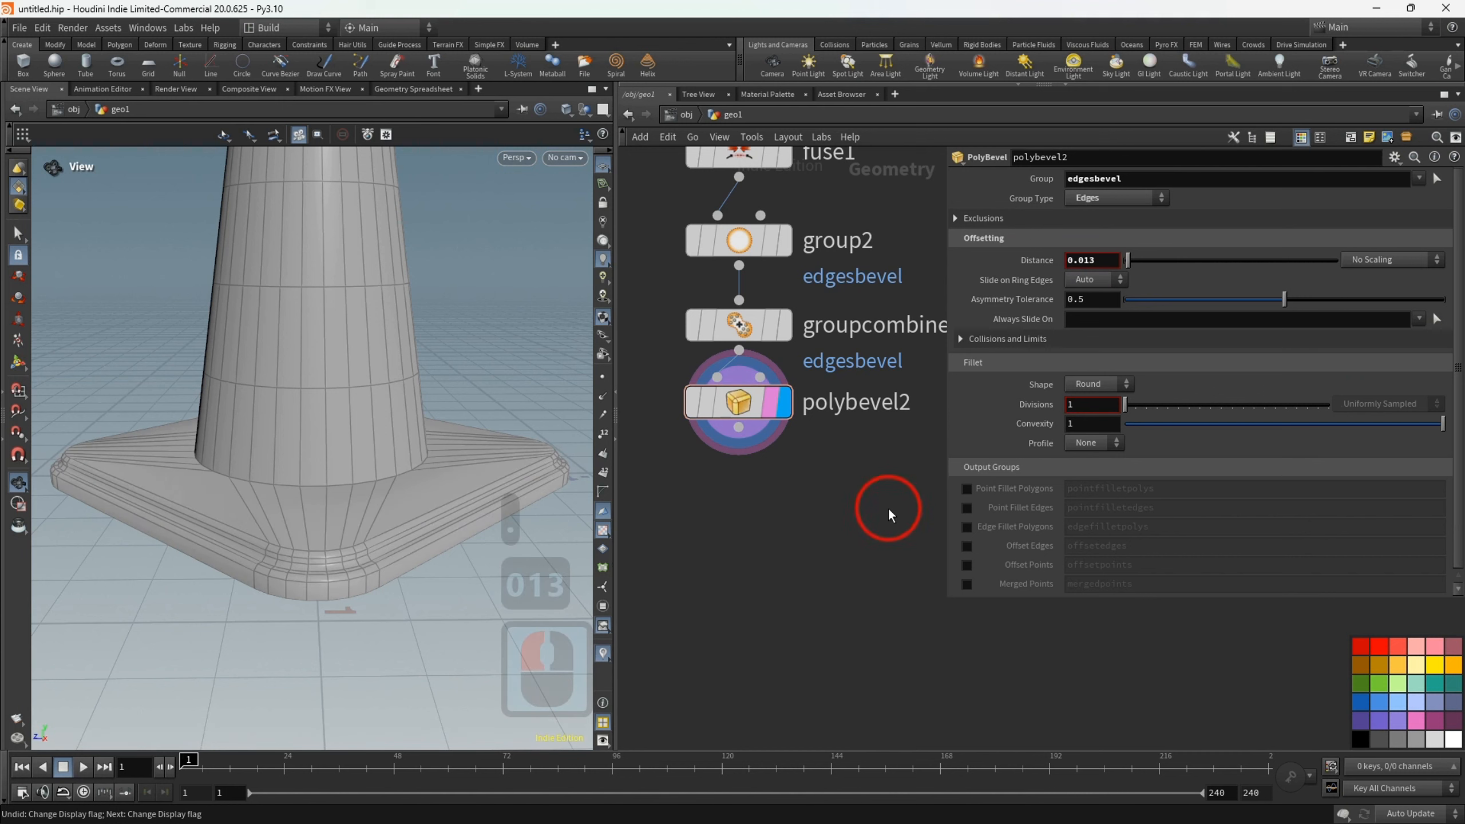
{"action": "double_click", "coordinate": [1064, 406]}
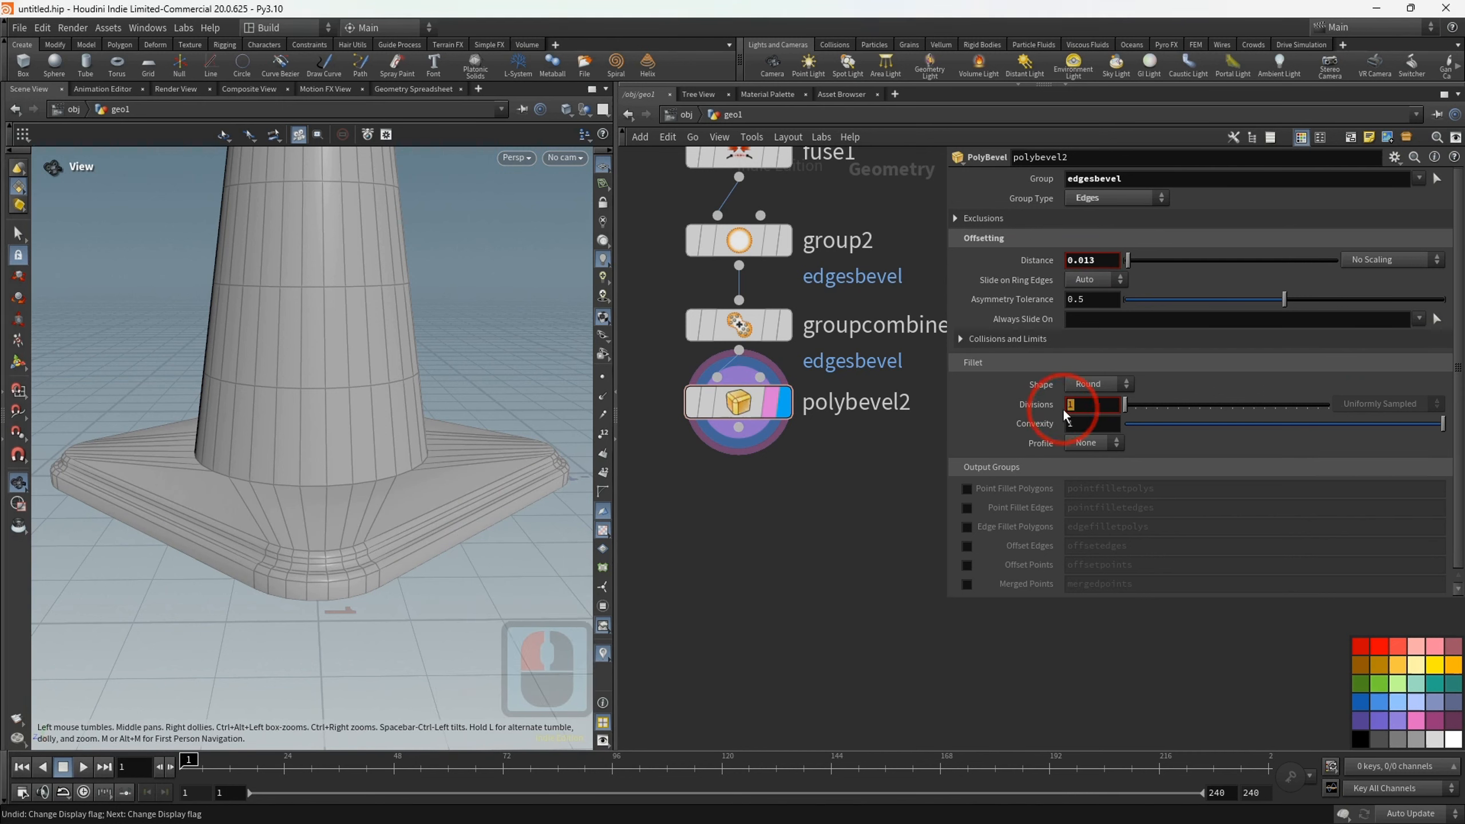
{"action": "type", "text": "3"}
{"action": "left_click", "coordinate": [870, 534]}
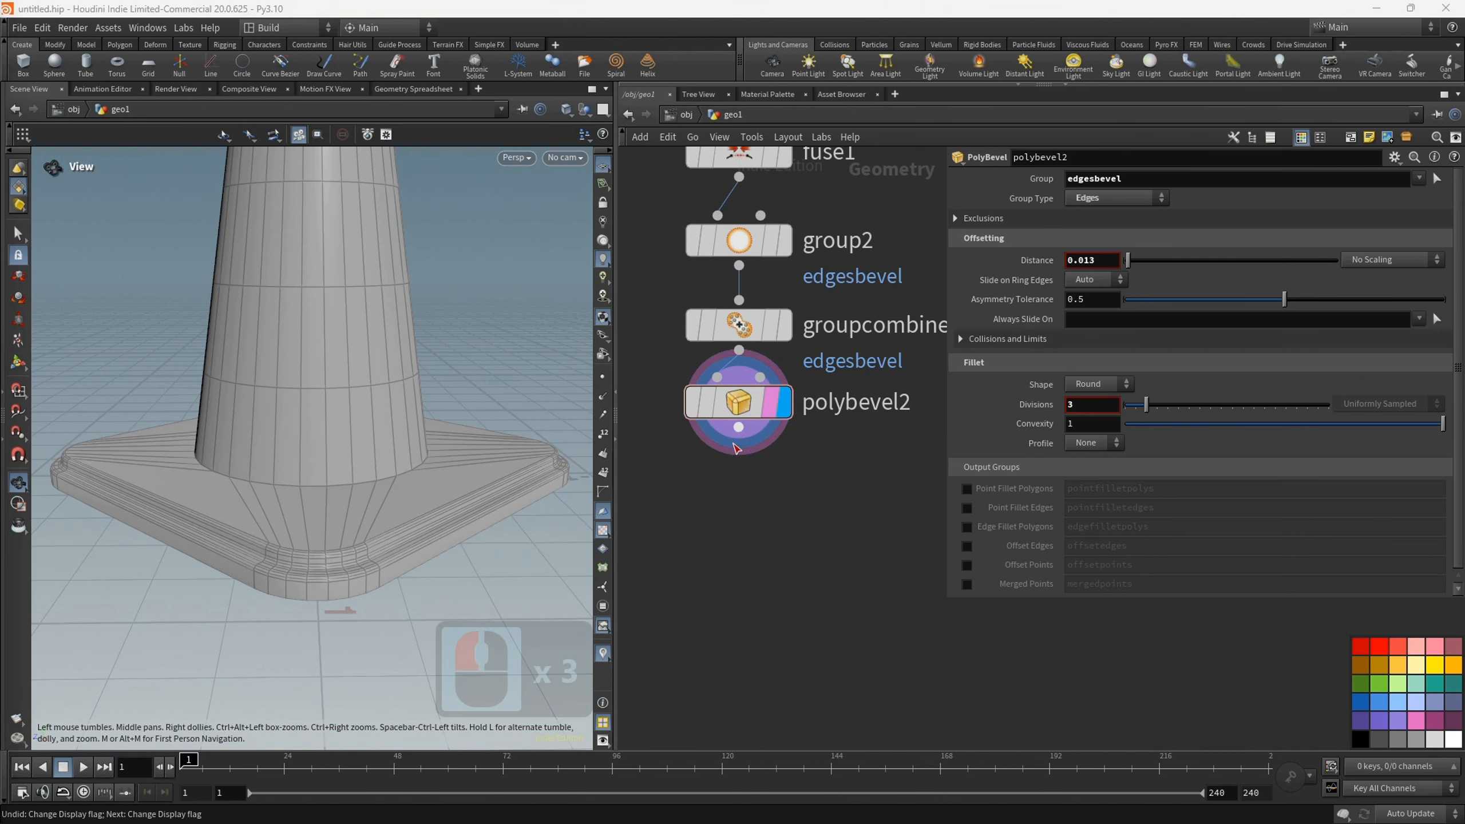
- Append a second PolyBevel node to the output of polybevel2
{"action": "left_click_drag", "start_coordinate": [739, 427], "coordinate": [732, 474]}
{"action": "key", "text": "Tab"}
{"action": "left_click", "coordinate": [776, 734]}
{"action": "left_click", "coordinate": [732, 490]}
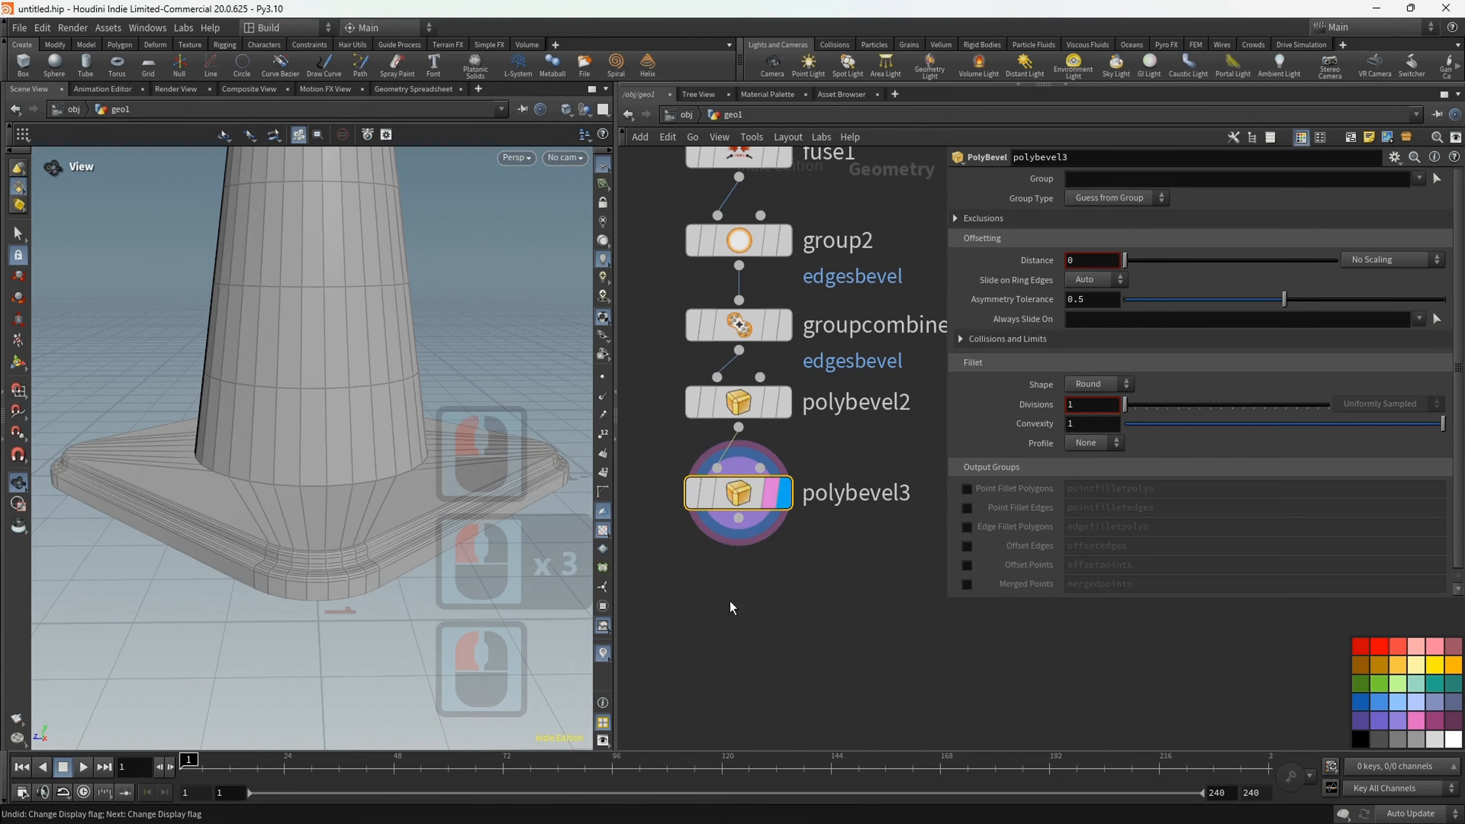
- Align the five nodes from fuse1 to polybevel3 in an evenly spaced vertical column
{"action": "left_click_drag", "start_coordinate": [730, 601], "coordinate": [734, 167]}
{"action": "key", "text": "a"}
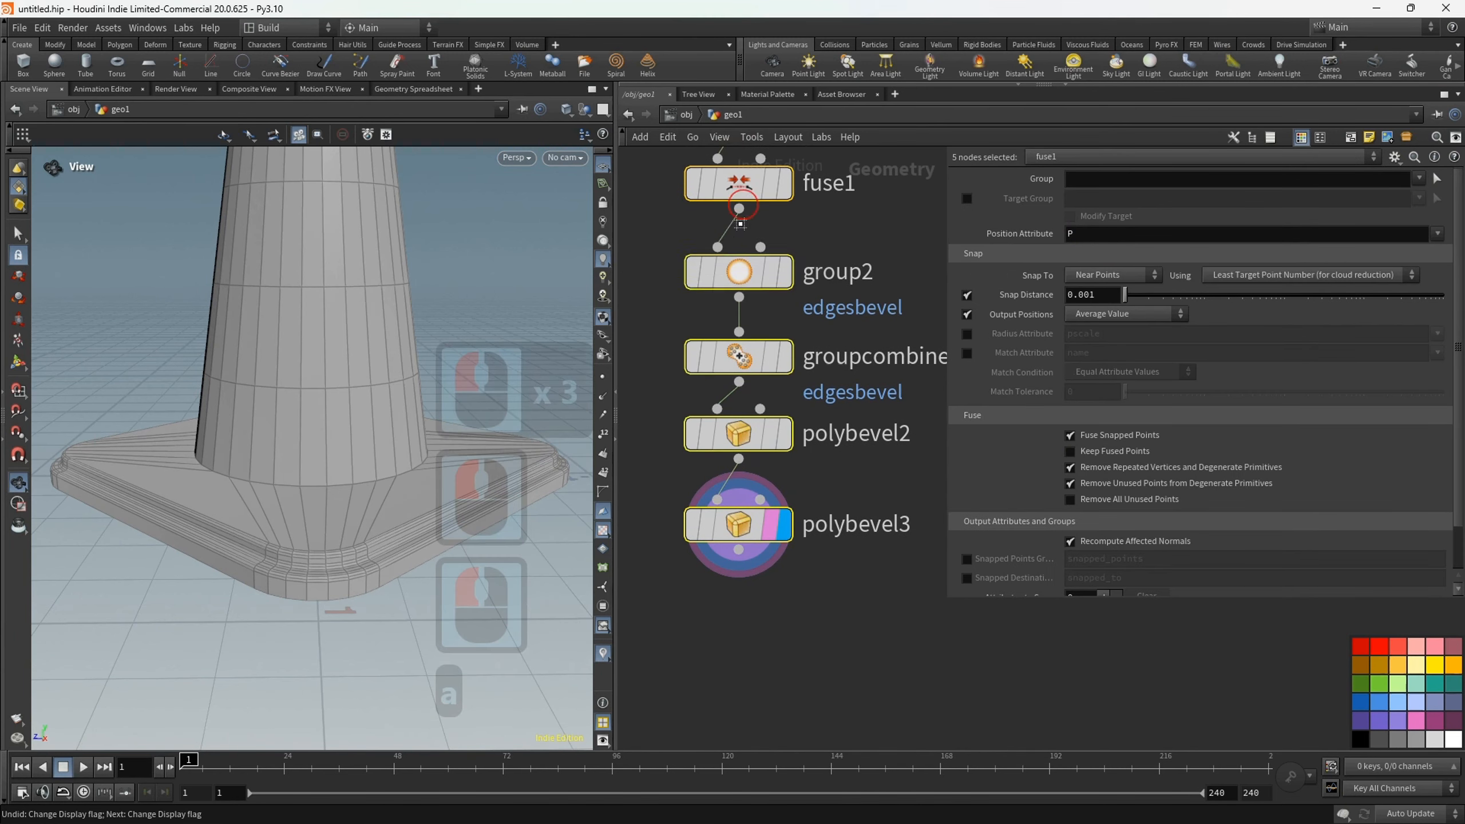
{"action": "left_click_drag", "start_coordinate": [744, 358], "coordinate": [749, 412]}
{"action": "key", "text": "ctrl+z"}
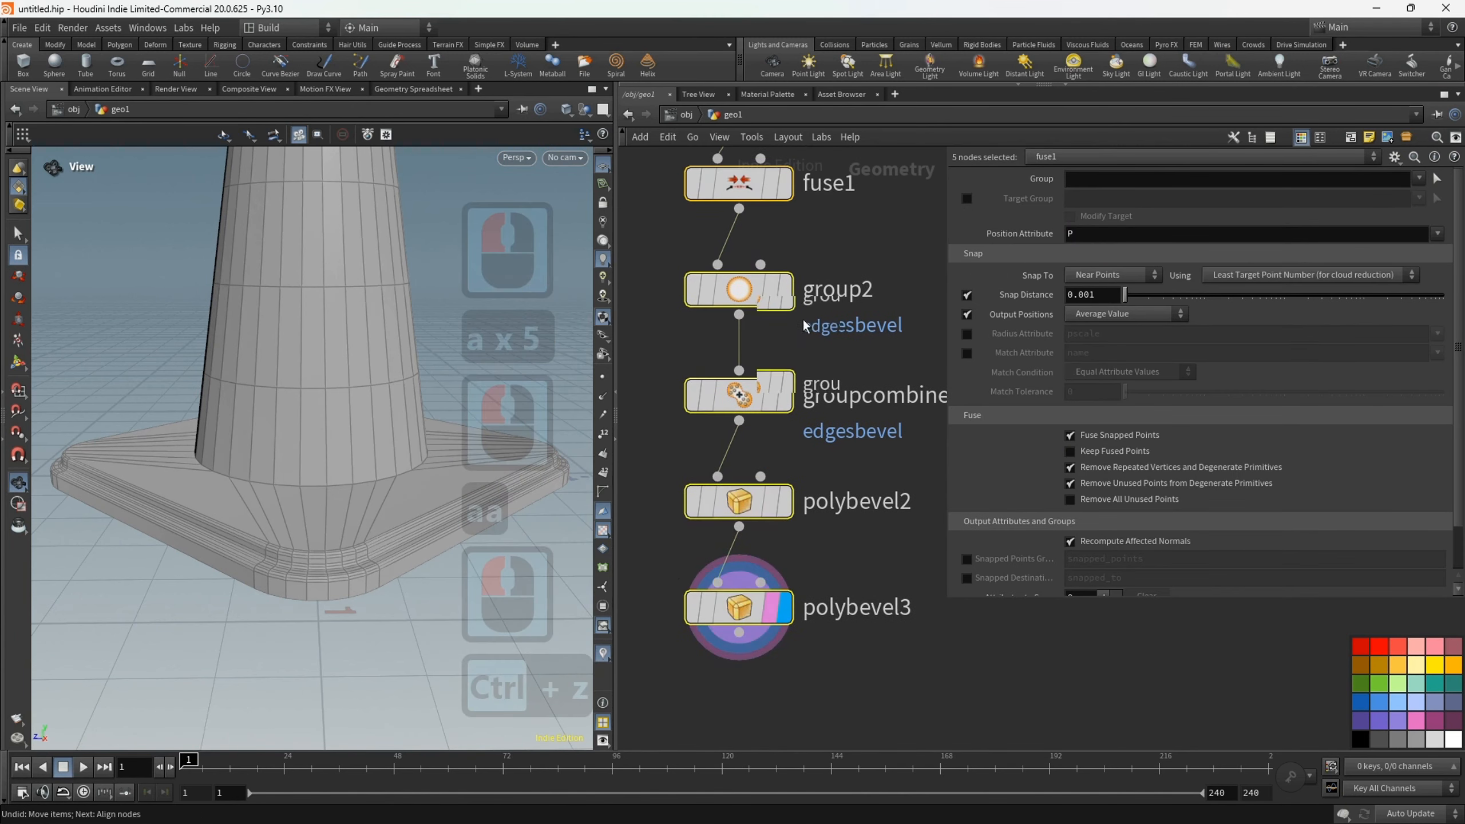
- Colour the polybevel3 node red
{"action": "scroll", "coordinate": [829, 345], "scroll_direction": "down", "scroll_amount": 3}
{"action": "scroll", "coordinate": [808, 335], "scroll_direction": "down", "scroll_amount": 1}
{"action": "scroll", "coordinate": [686, 360], "scroll_direction": "down", "scroll_amount": 4}
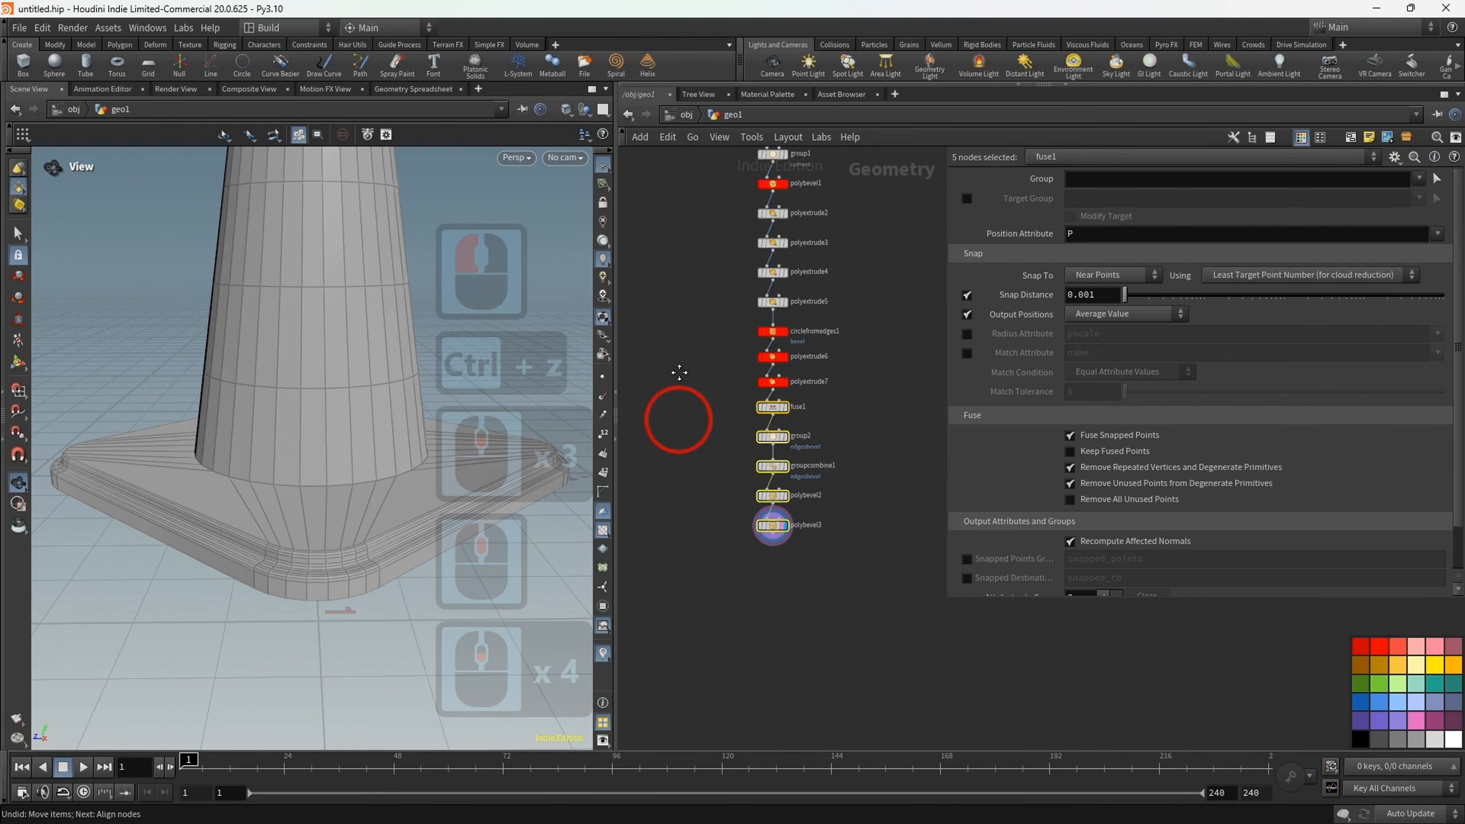
{"action": "scroll", "coordinate": [724, 302], "scroll_direction": "down", "scroll_amount": 1}
{"action": "scroll", "coordinate": [744, 323], "scroll_direction": "up", "scroll_amount": 10}
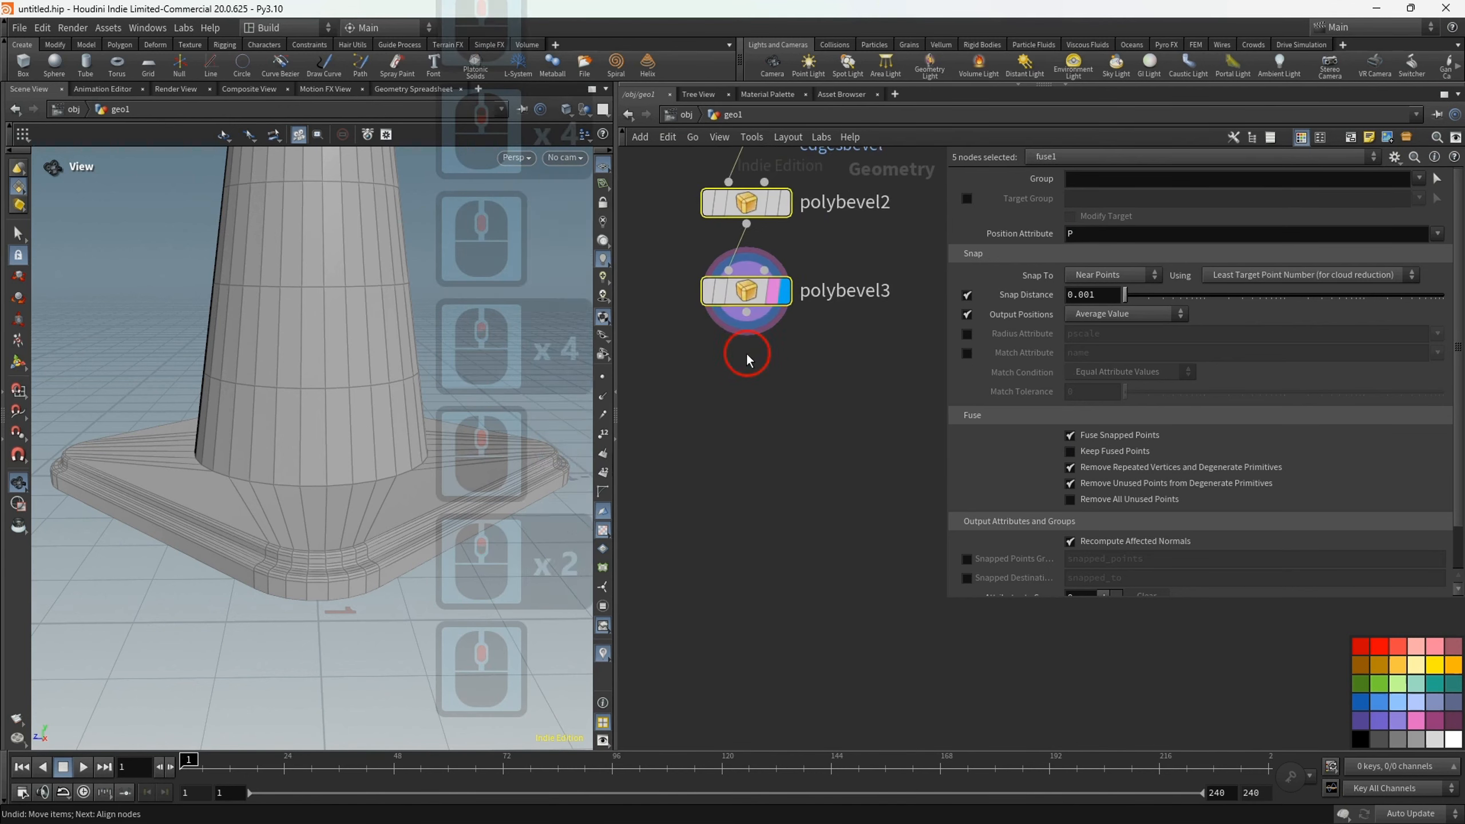
{"action": "left_click", "coordinate": [757, 287]}
{"action": "left_click", "coordinate": [1369, 694]}
{"action": "left_click", "coordinate": [1376, 648]}
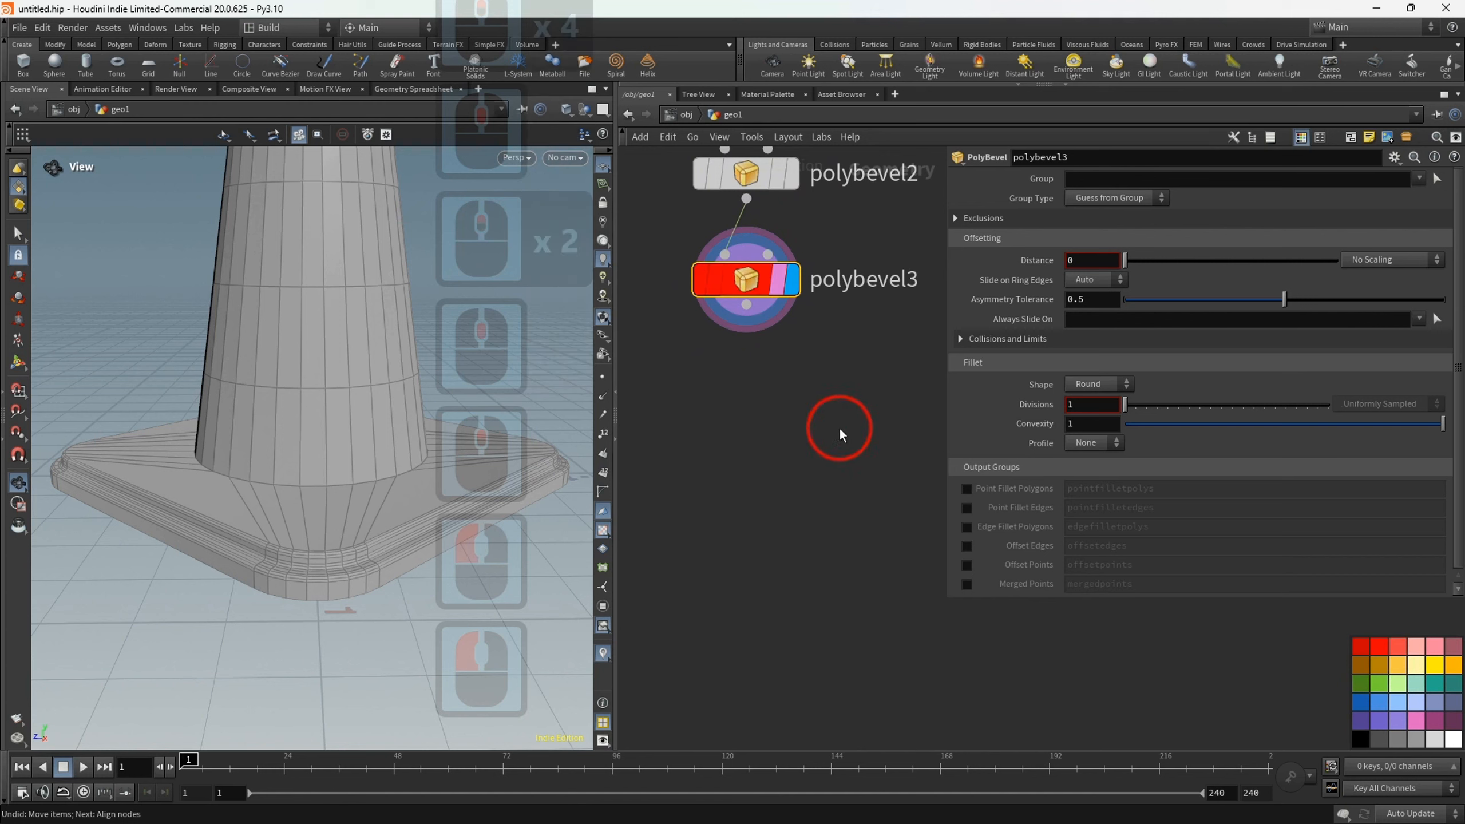
- Set polybevel3's group to bevel and its distance to 0.118
{"action": "middle_click_drag", "start_coordinate": [840, 428], "coordinate": [836, 505]}
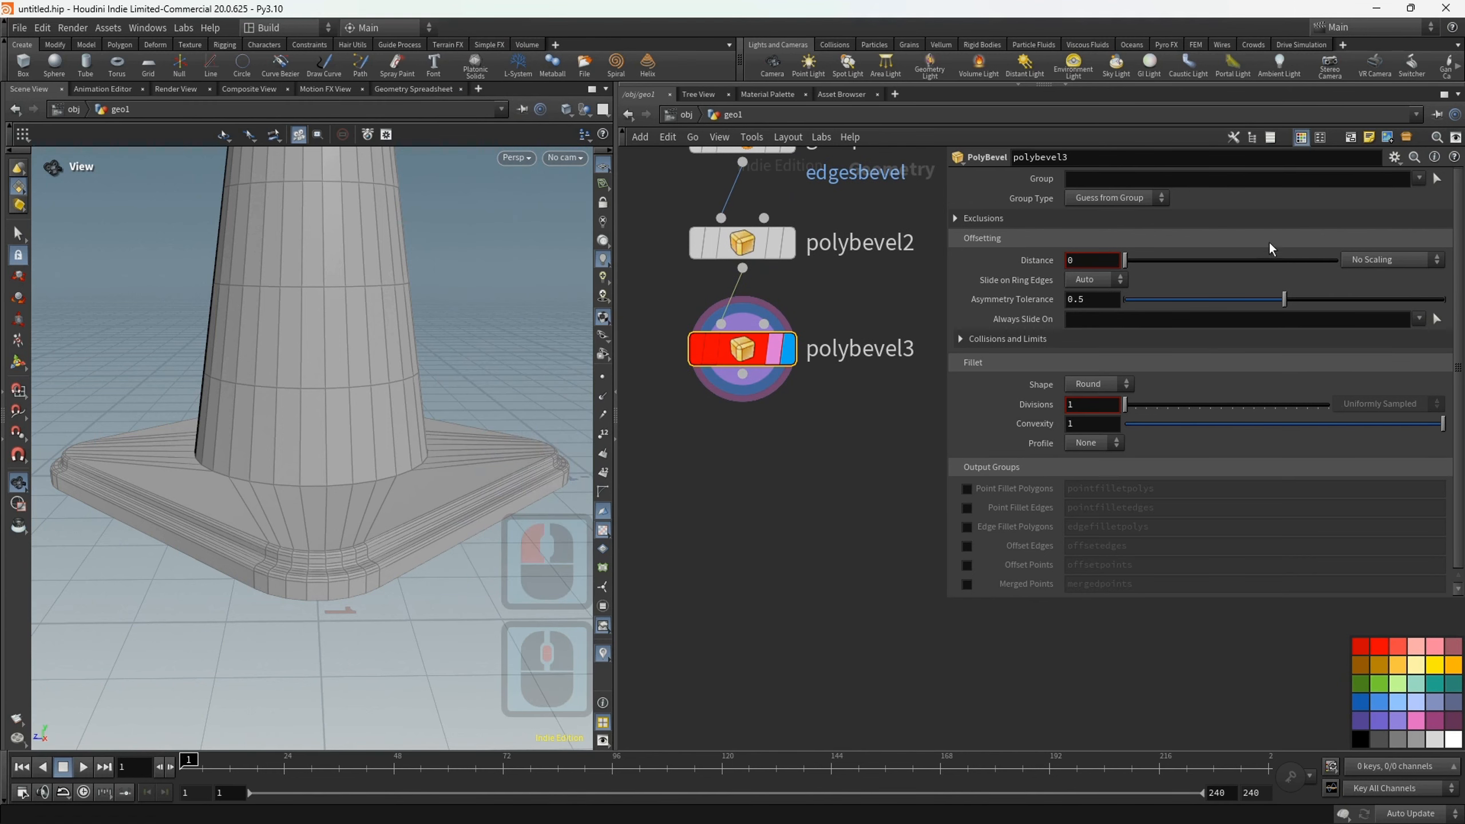
{"action": "left_click", "coordinate": [1417, 181]}
{"action": "left_click", "coordinate": [1390, 278]}
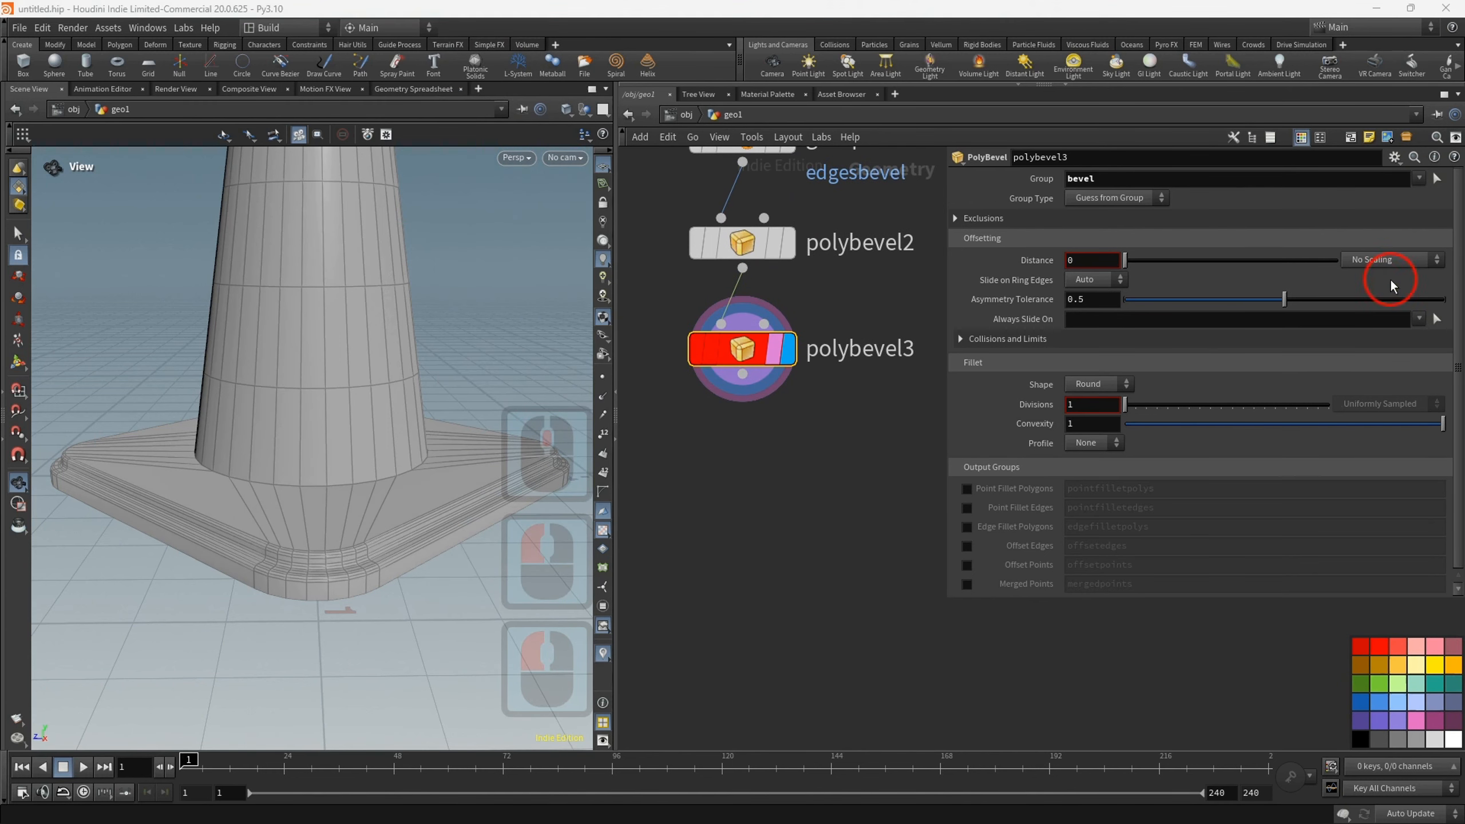
{"action": "left_click", "coordinate": [1095, 260]}
{"action": "type", "text": "."}
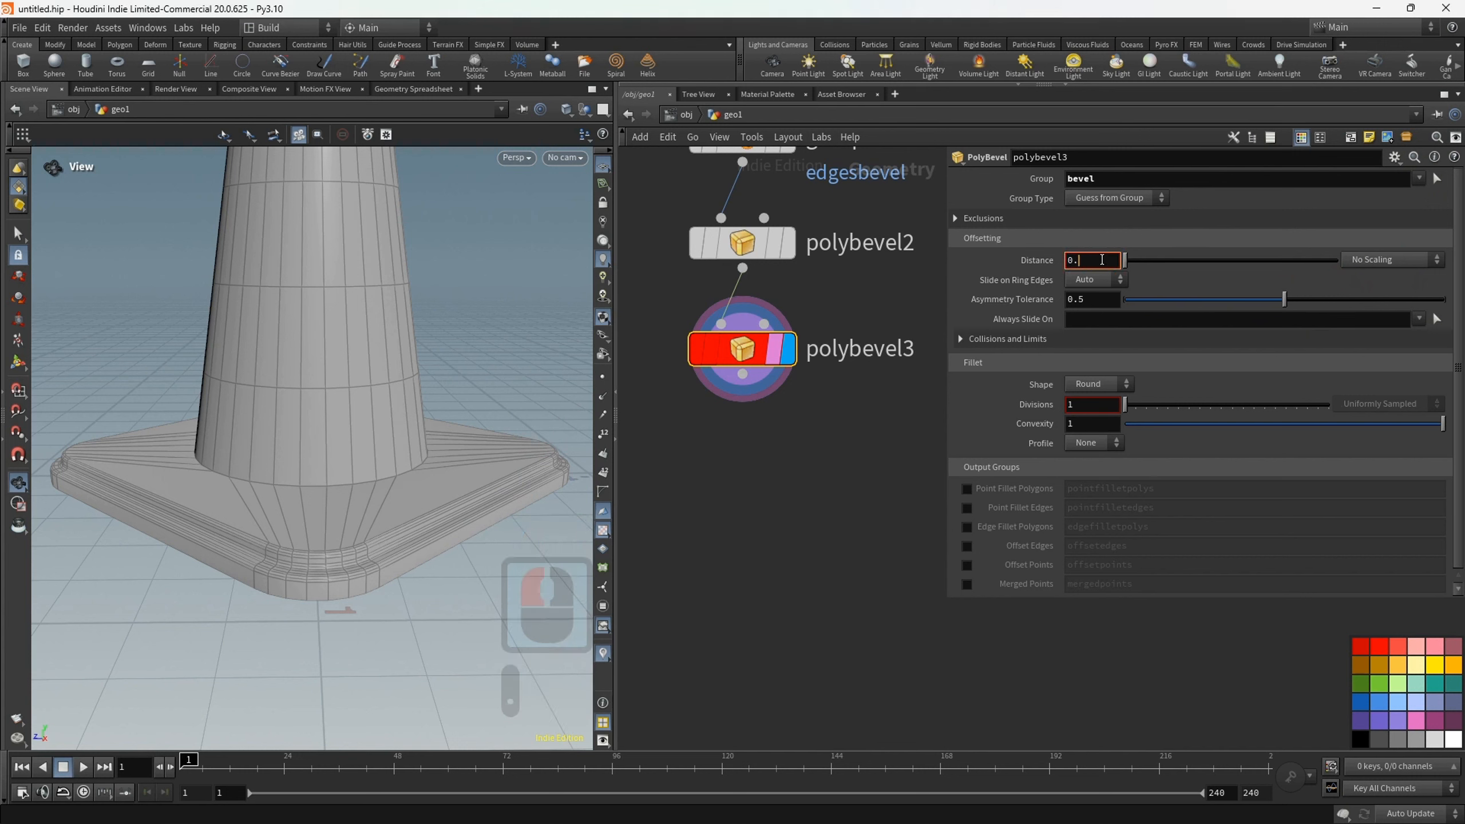
{"action": "type", "text": "118"}
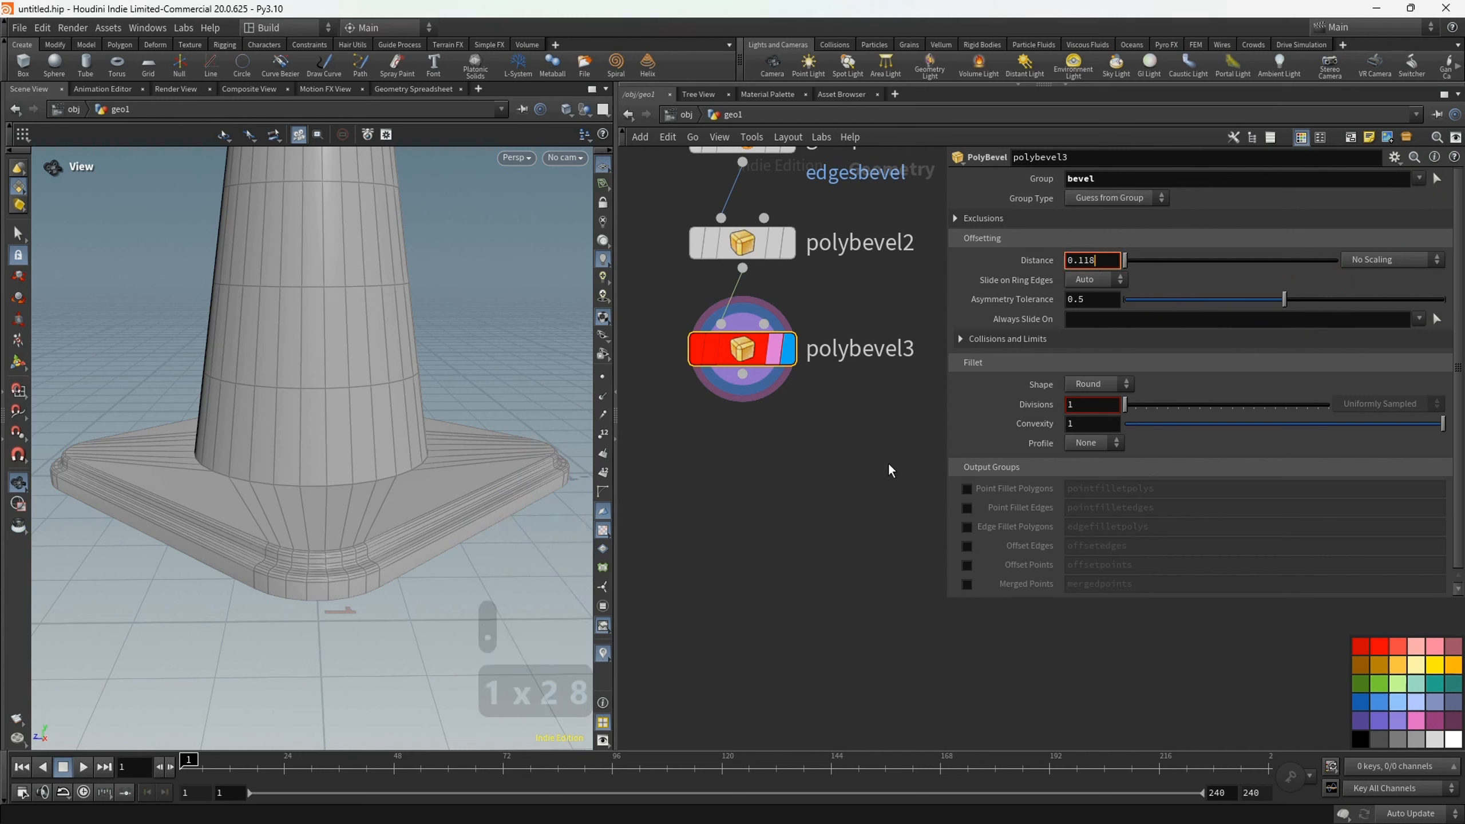
- Set polybevel3's fillet divisions to 3
{"action": "left_click", "coordinate": [889, 463]}
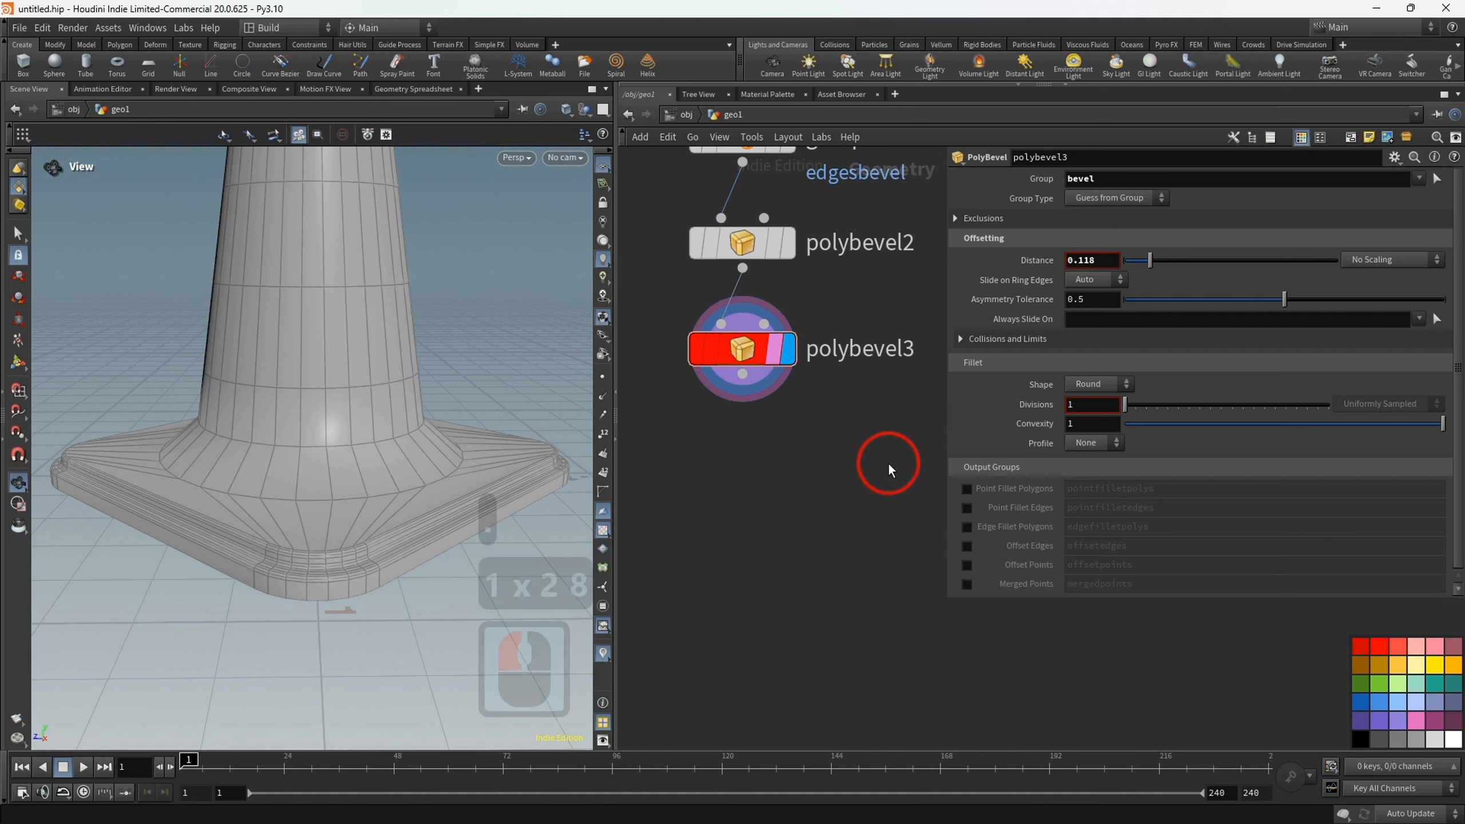
{"action": "double_click", "coordinate": [1063, 408]}
{"action": "type", "text": "3"}
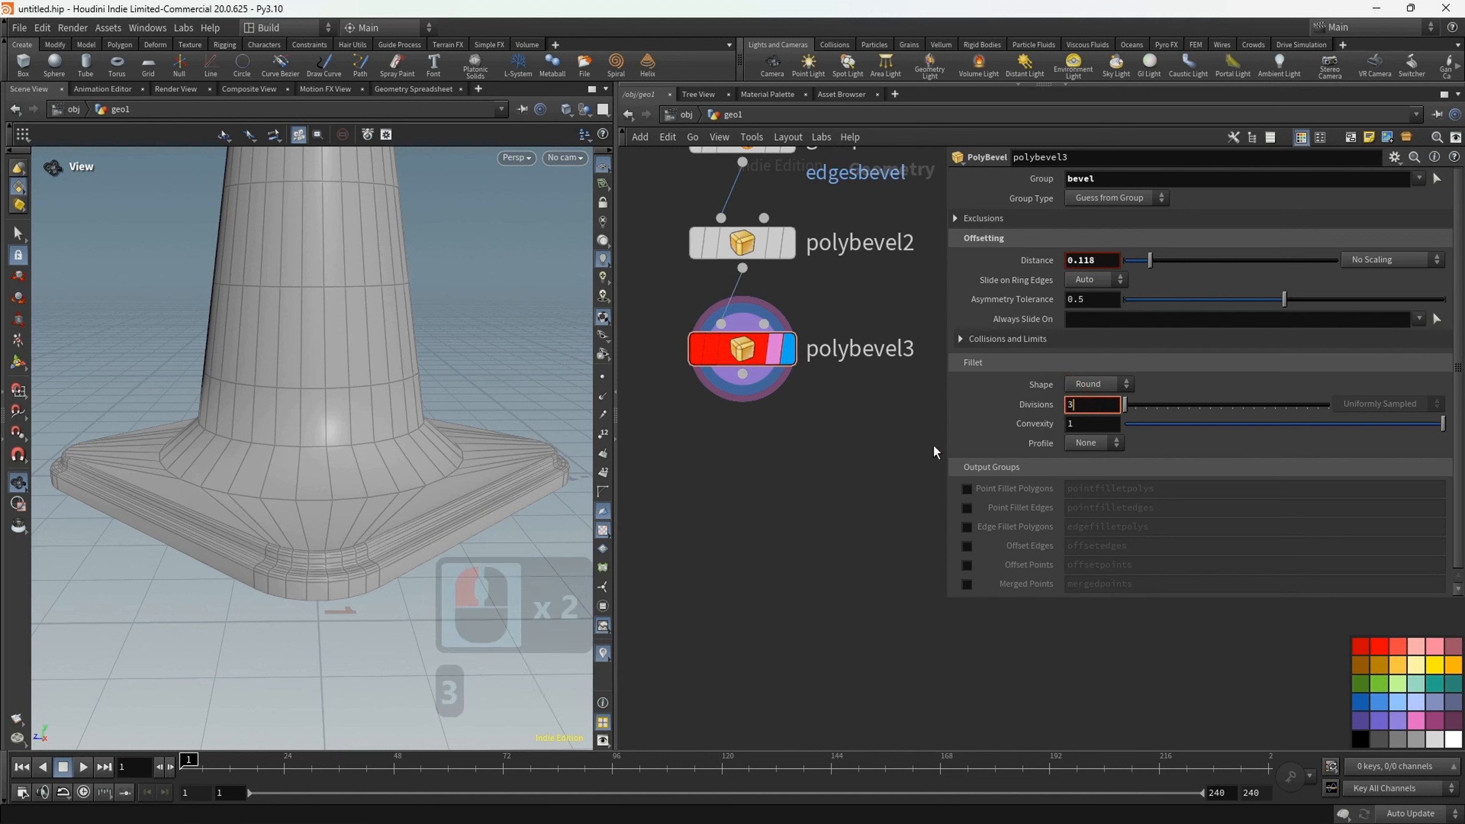
{"action": "left_click", "coordinate": [887, 462]}
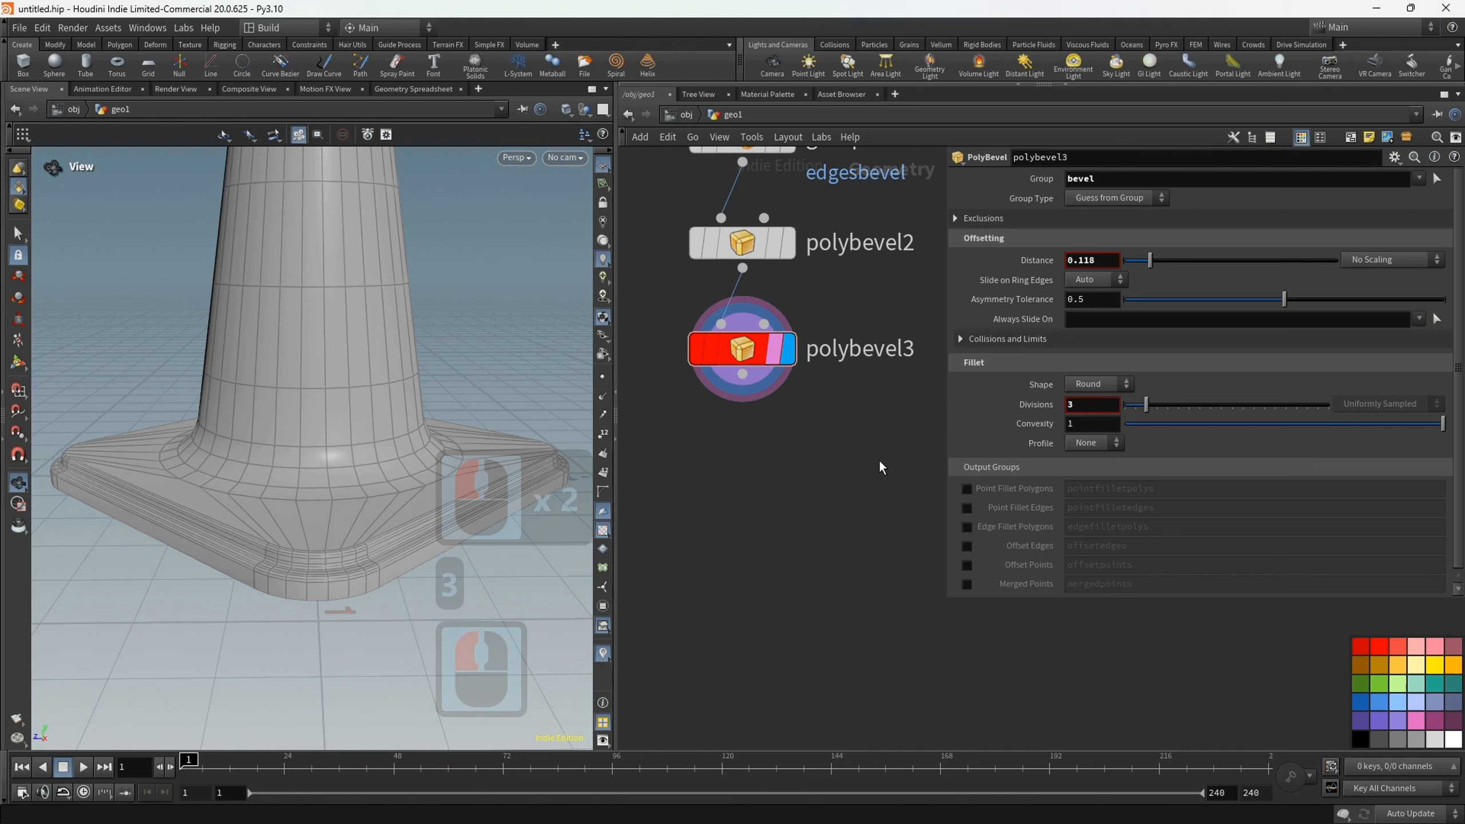
- Append a Null node to the output of polybevel3
{"action": "middle_click_drag", "start_coordinate": [752, 452], "coordinate": [752, 475]}
{"action": "left_click", "coordinate": [742, 388]}
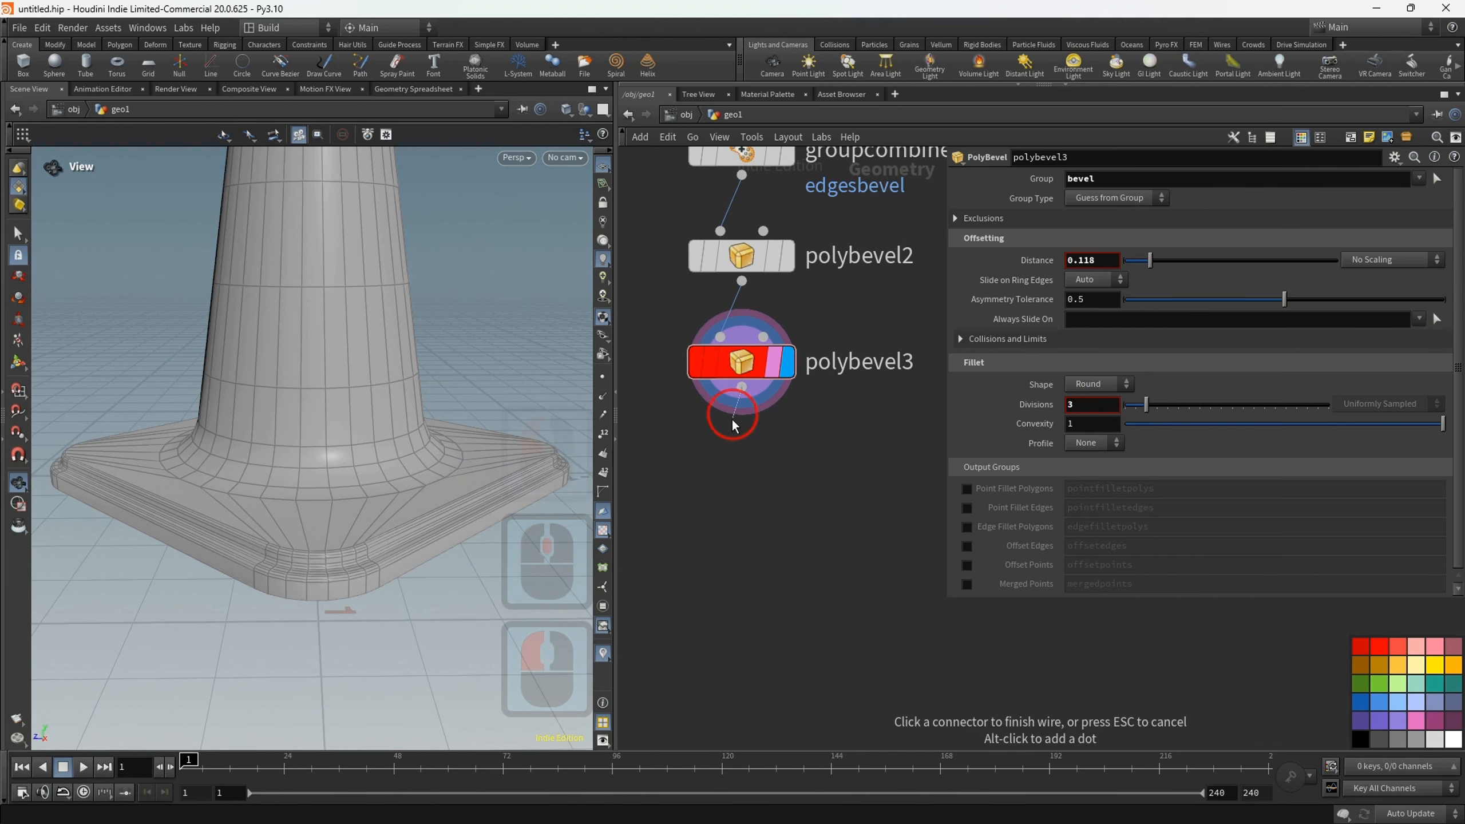
{"action": "key", "text": "Tab"}
{"action": "type", "text": "null"}
{"action": "key", "text": "Return"}
{"action": "left_click", "coordinate": [738, 462]}
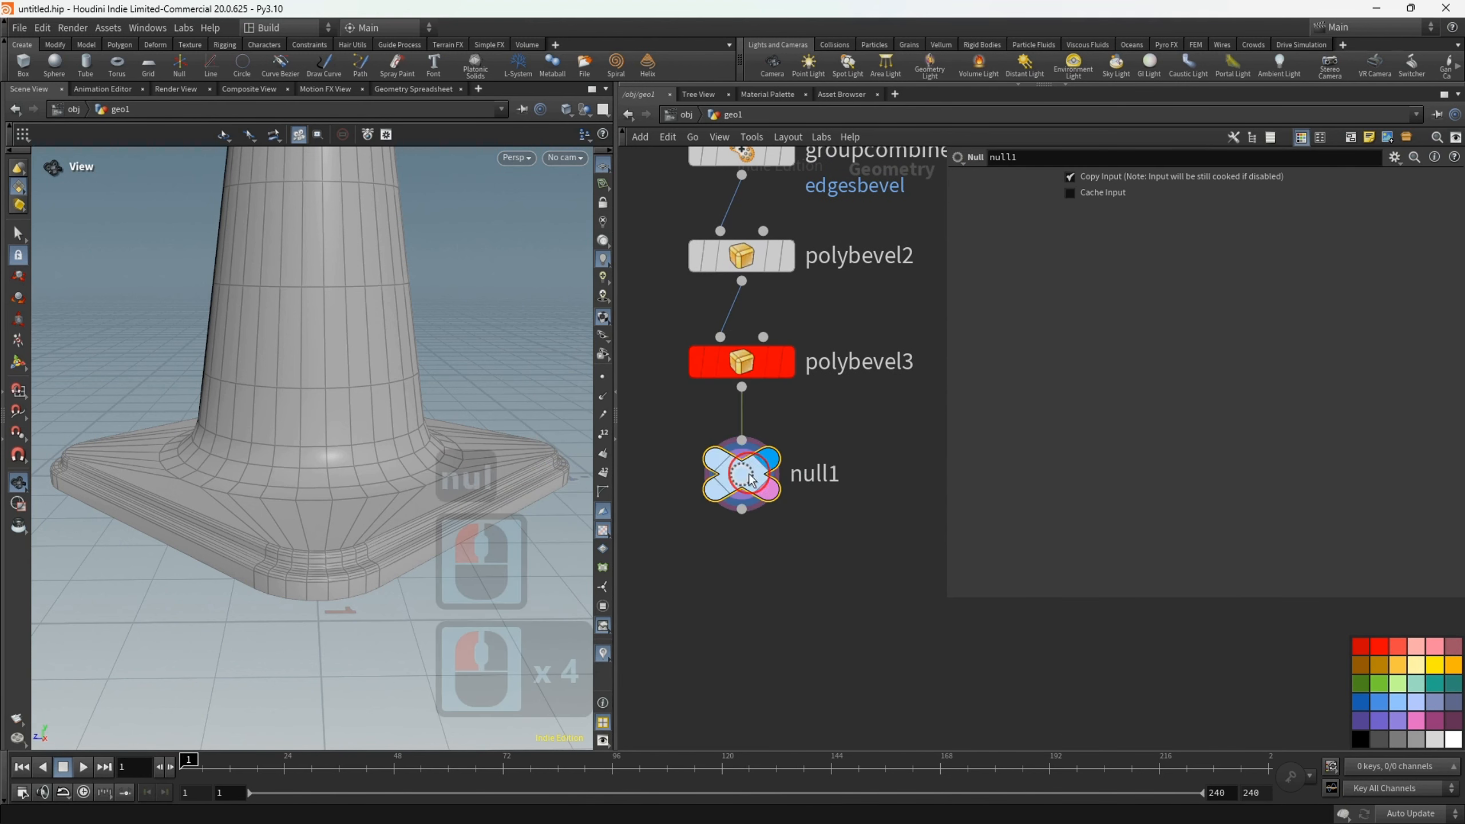
- Colour the new Null node green and rename it Cone
{"action": "left_click", "coordinate": [1379, 684]}
{"action": "double_click", "coordinate": [805, 474]}
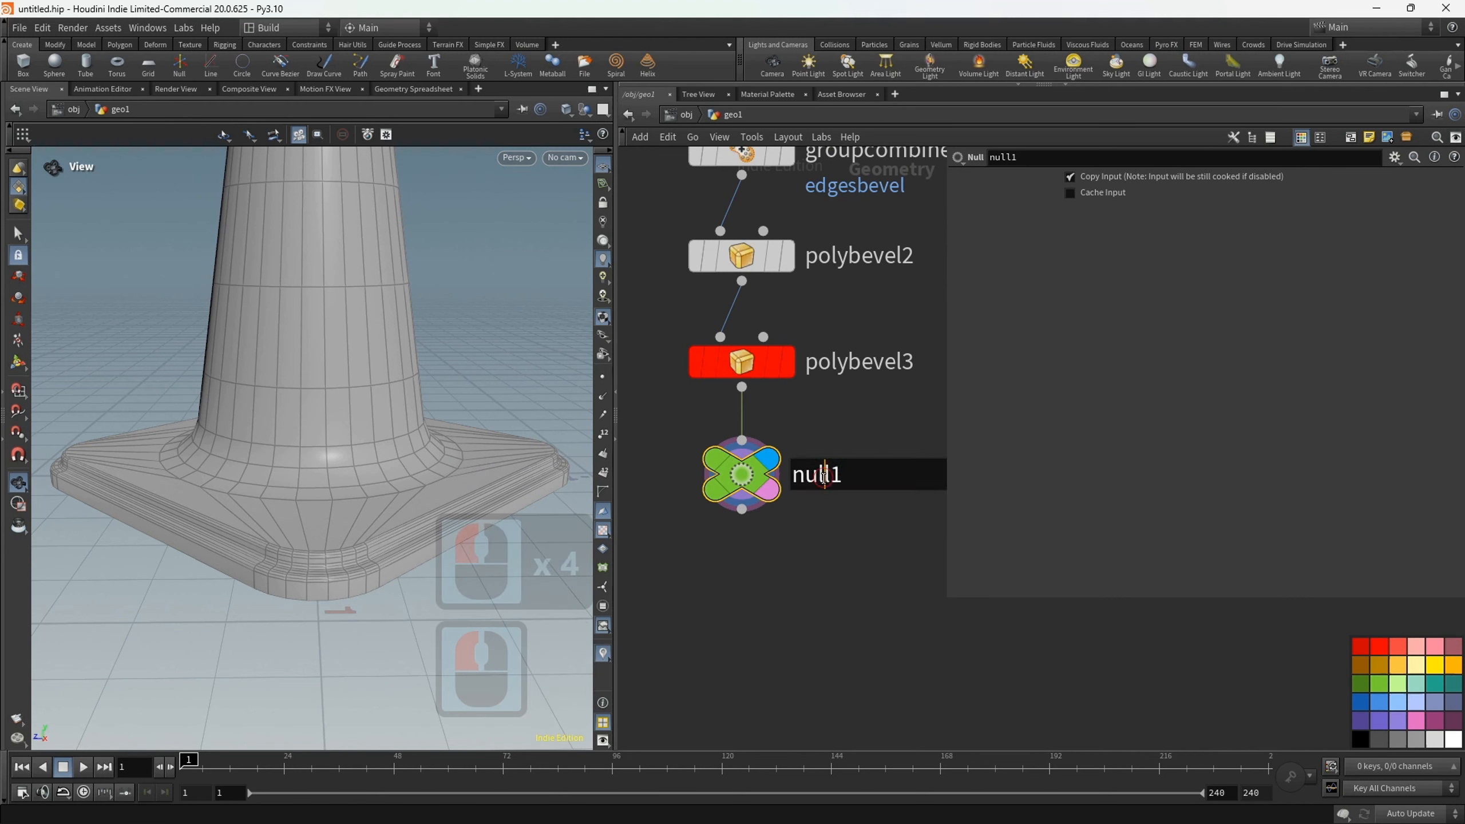
{"action": "type", "text": "Cone"}
{"action": "left_click", "coordinate": [842, 552]}
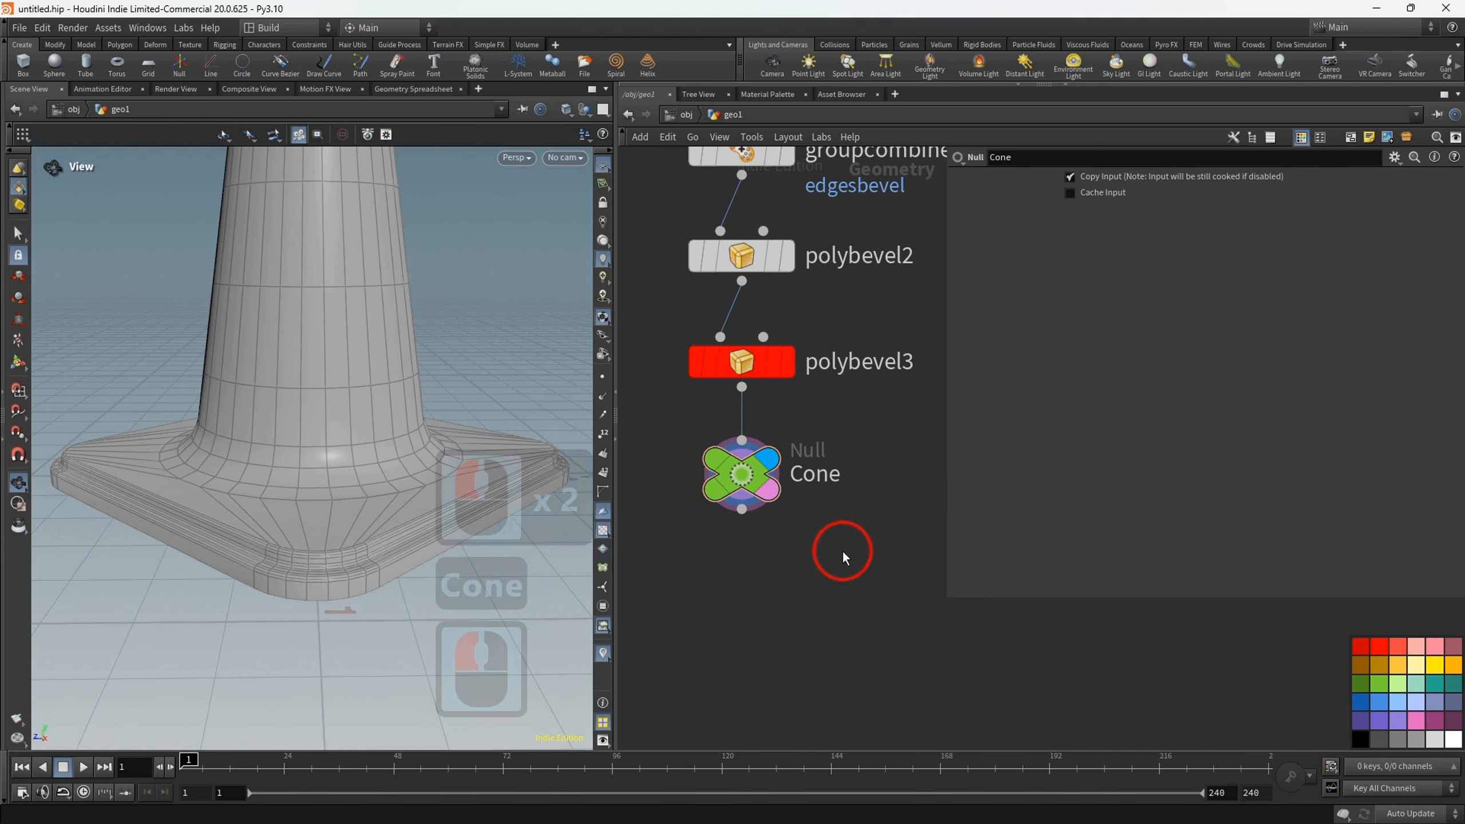
- Save the scene as Cone.hip in the K:/Traffic Cone/ folder
{"action": "scroll", "coordinate": [829, 549], "scroll_direction": "down", "scroll_amount": 2}
{"action": "scroll", "coordinate": [824, 551], "scroll_direction": "down", "scroll_amount": 4}
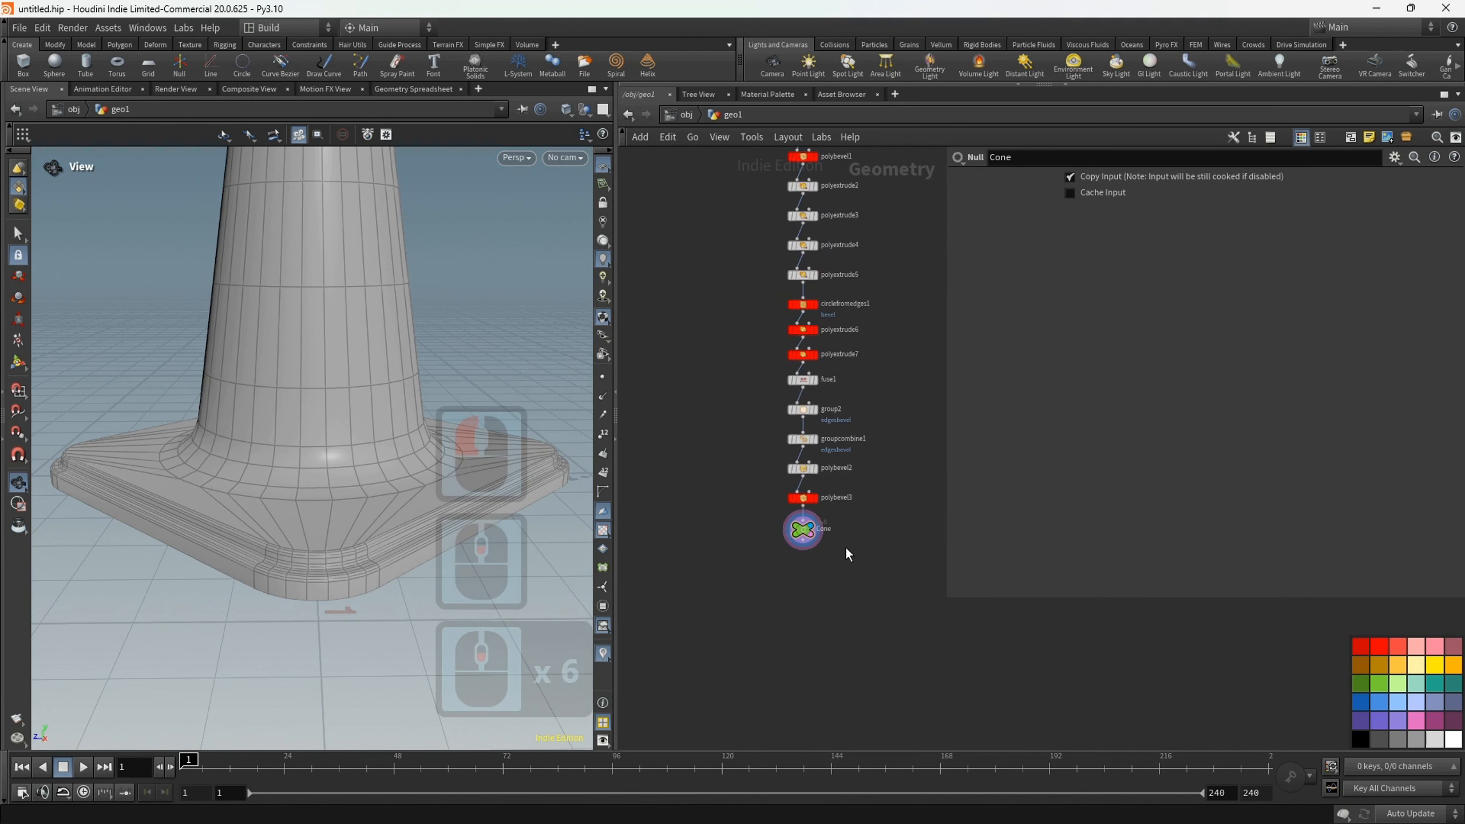
{"action": "left_click_drag", "start_coordinate": [847, 550], "coordinate": [838, 639]}
{"action": "left_click_drag", "start_coordinate": [890, 561], "coordinate": [876, 562]}
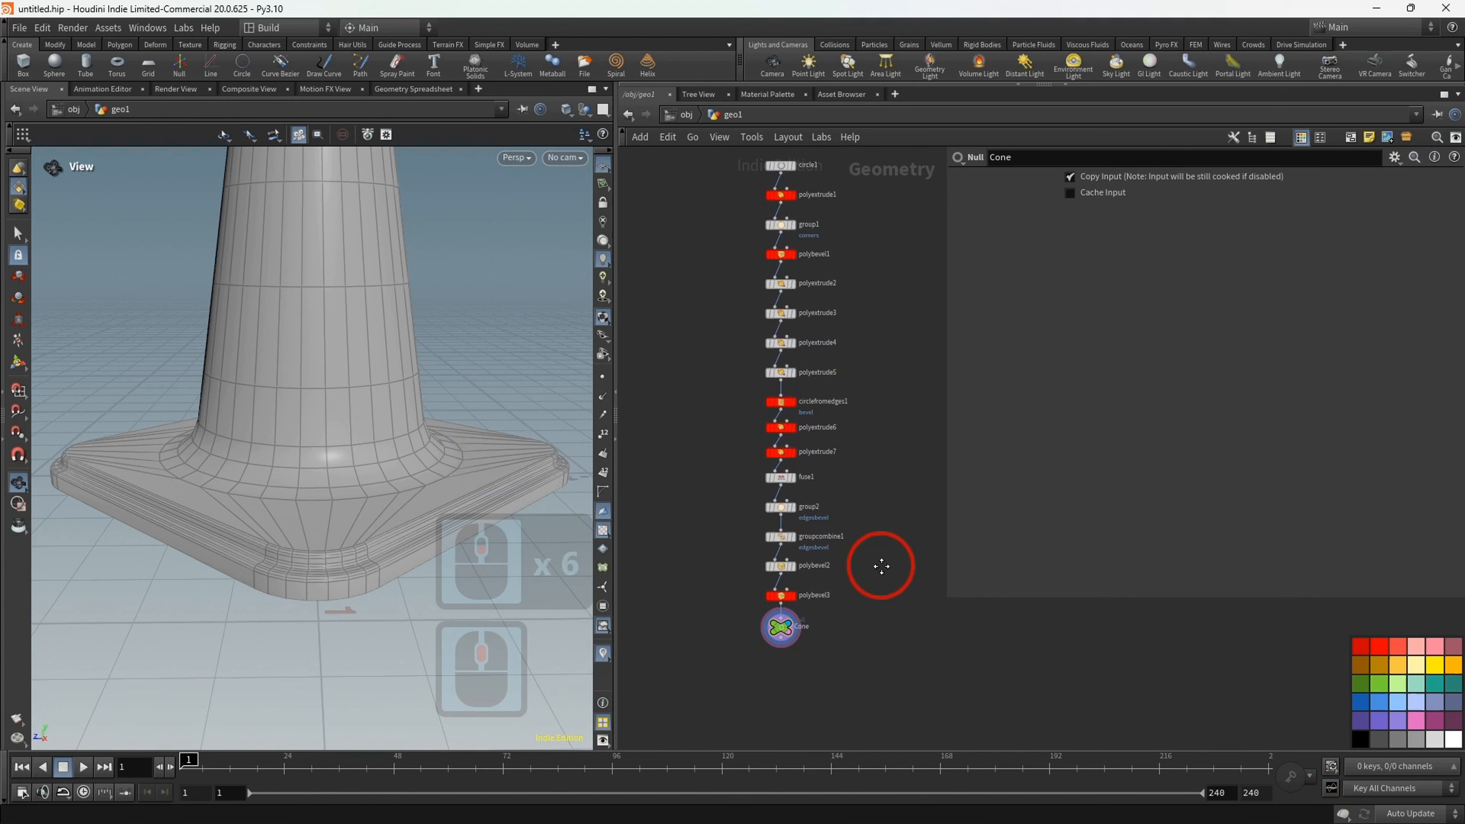
{"action": "key", "text": "ctrl+s"}
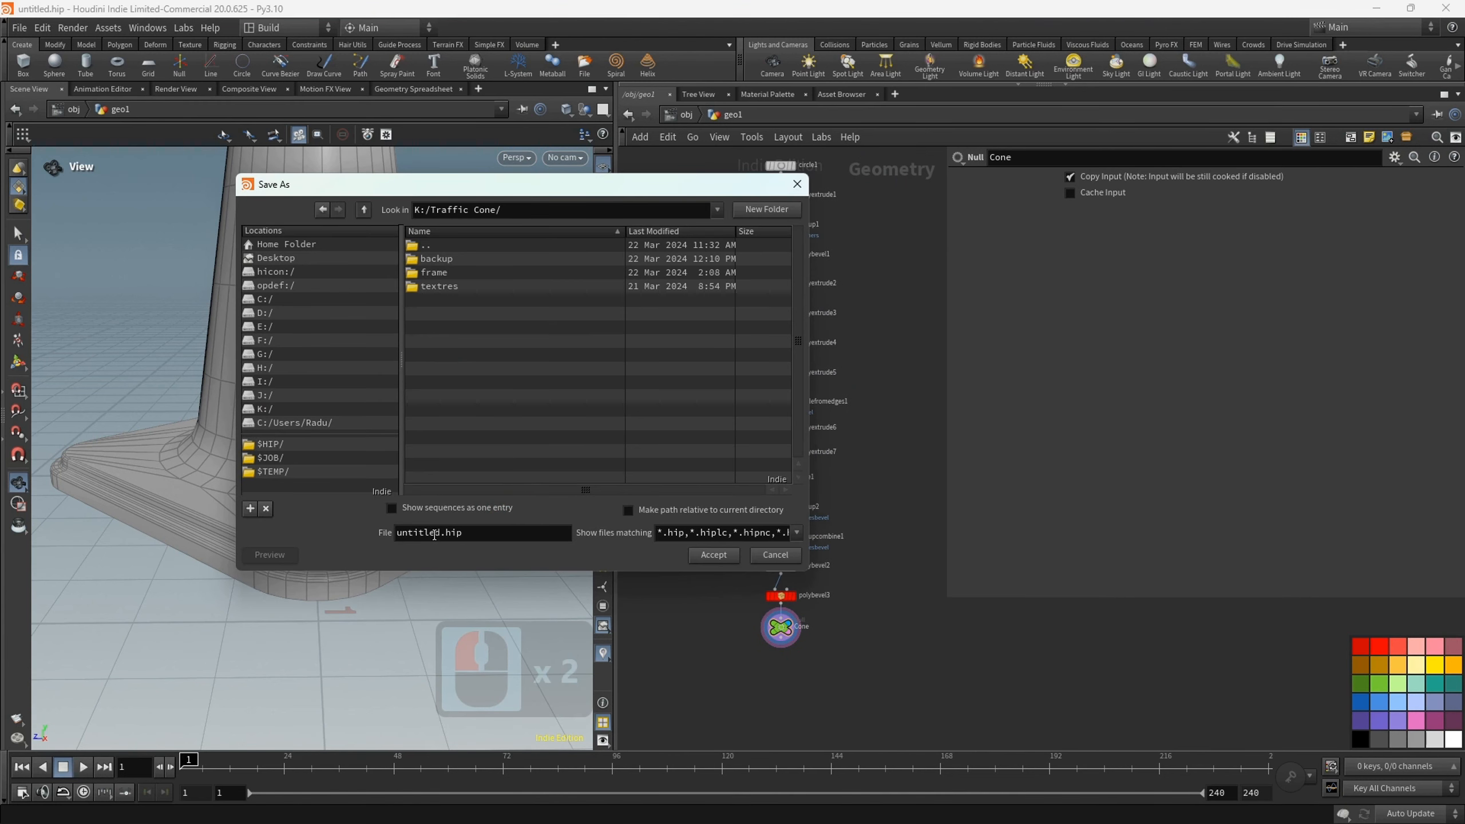
{"action": "type", "text": "Con"}
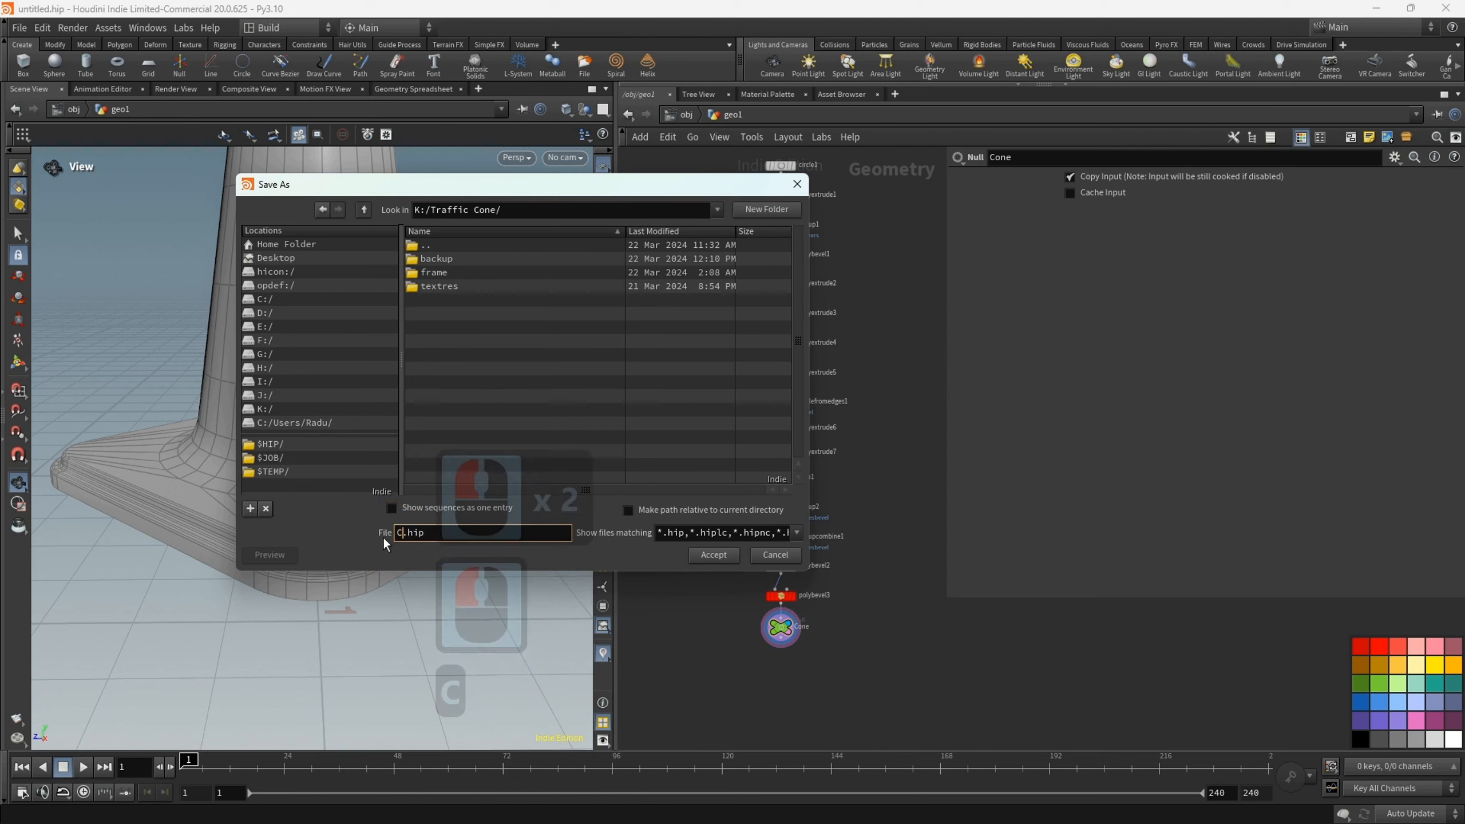
{"action": "type", "text": "e"}
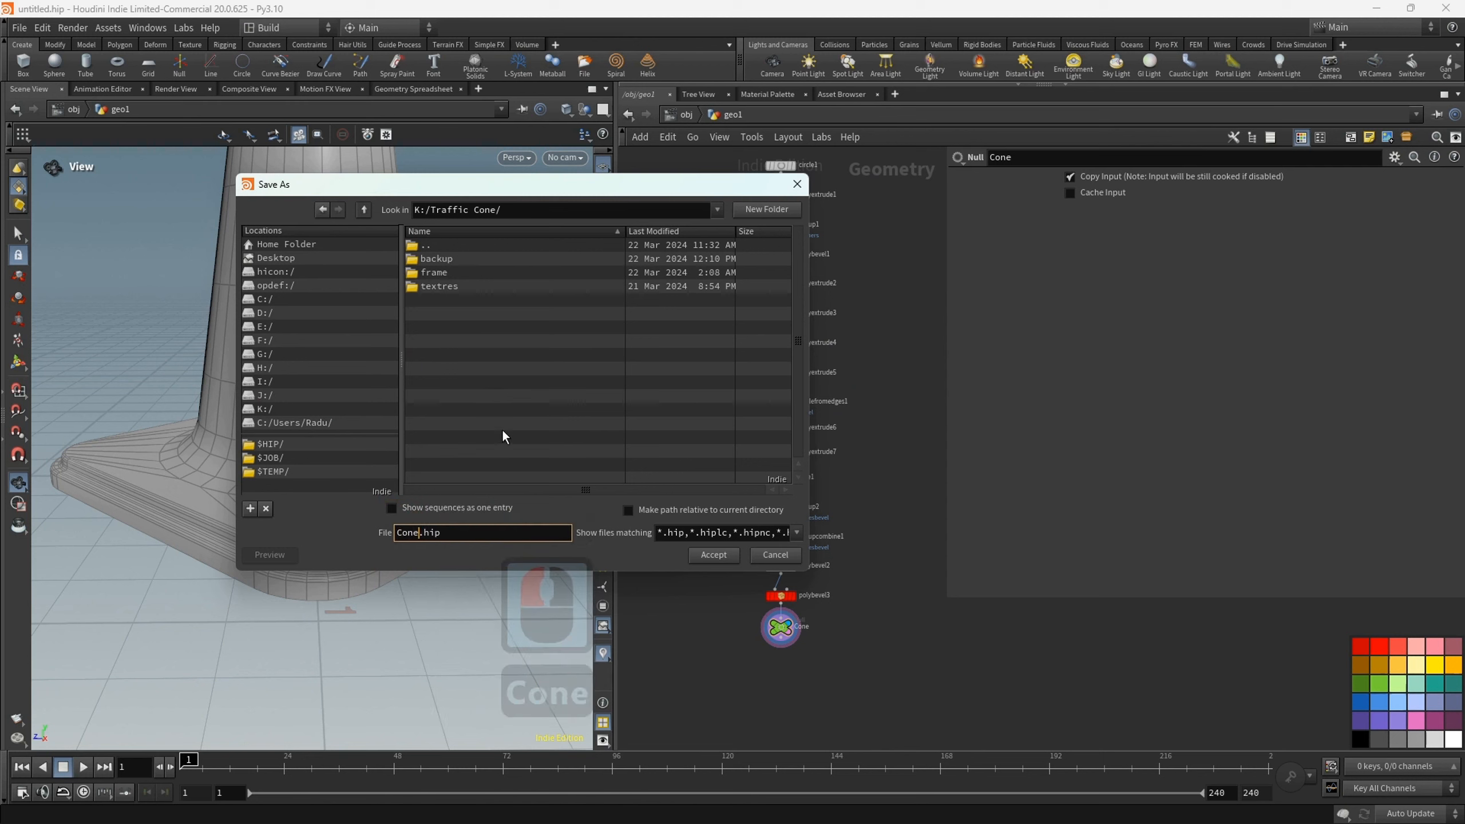
{"action": "left_click", "coordinate": [502, 429]}
{"action": "left_click", "coordinate": [701, 555]}
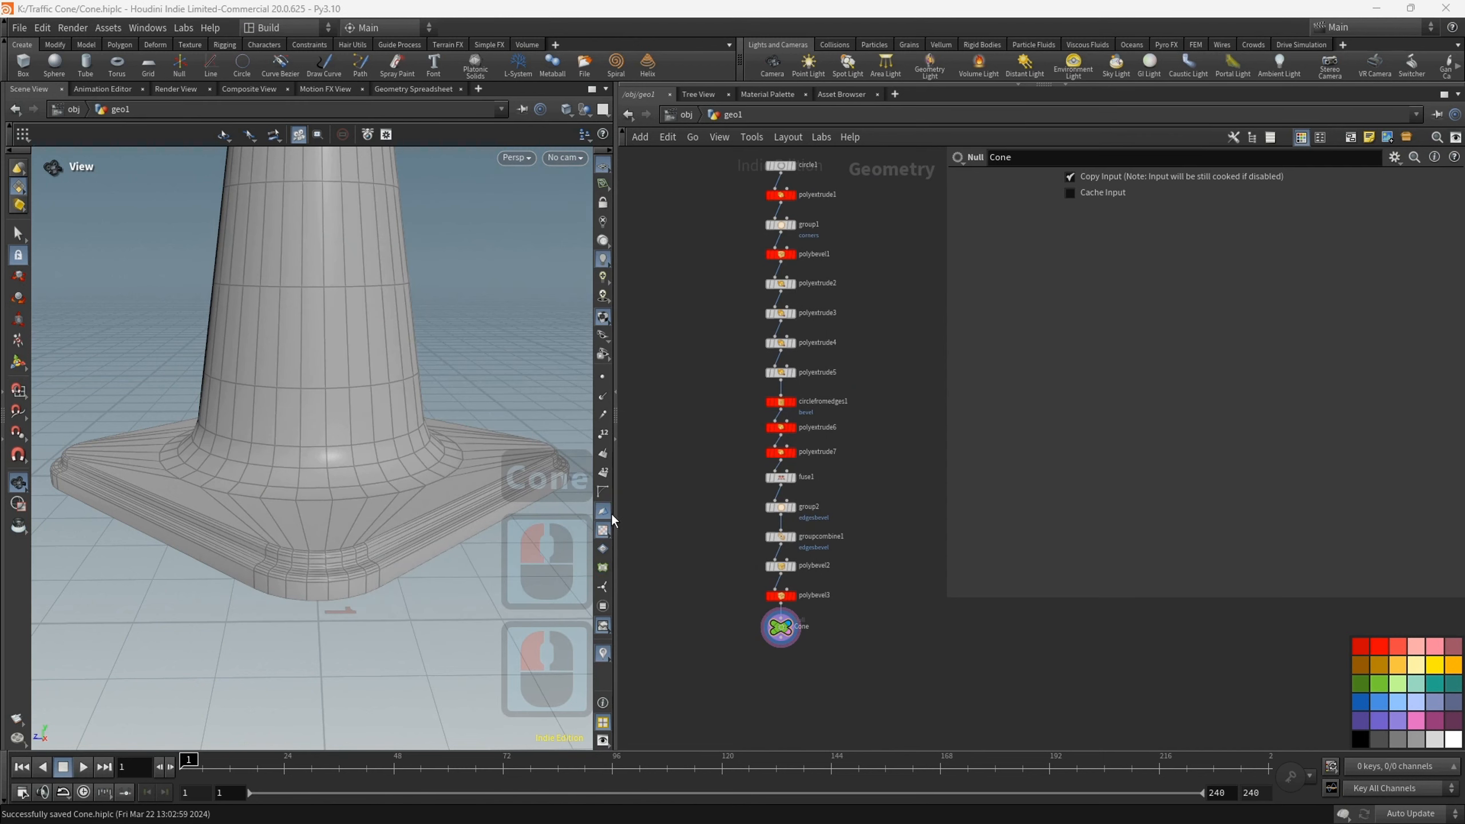
- Add a Split node wired from the Cone null, place it below and to the left of it, and display its output
{"action": "middle_click_drag", "start_coordinate": [770, 664], "coordinate": [713, 376]}
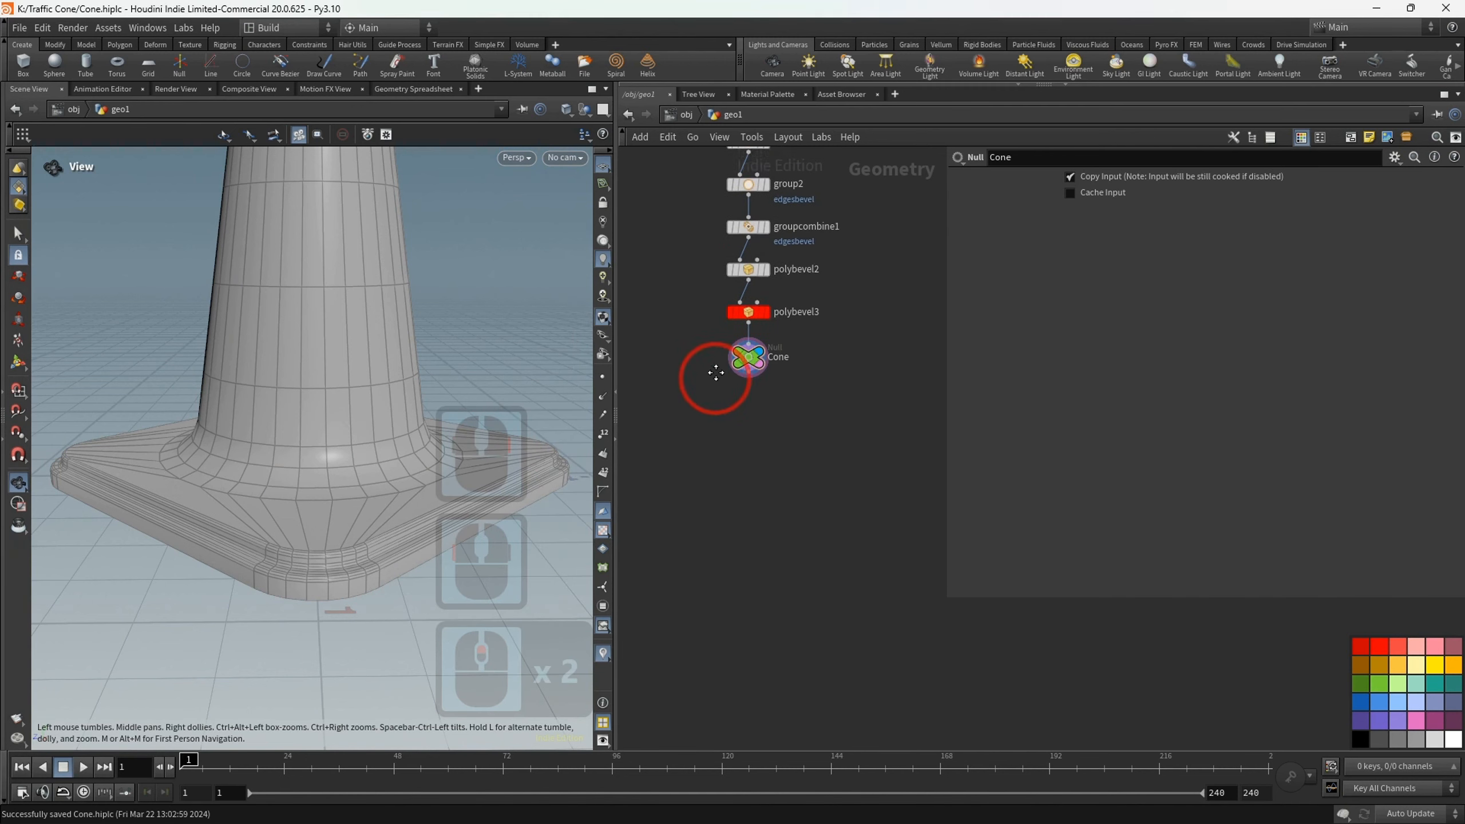
{"action": "scroll", "coordinate": [713, 376], "scroll_direction": "up", "scroll_amount": 5}
{"action": "middle_click_drag", "start_coordinate": [757, 446], "coordinate": [784, 419]}
{"action": "key", "text": "Tab"}
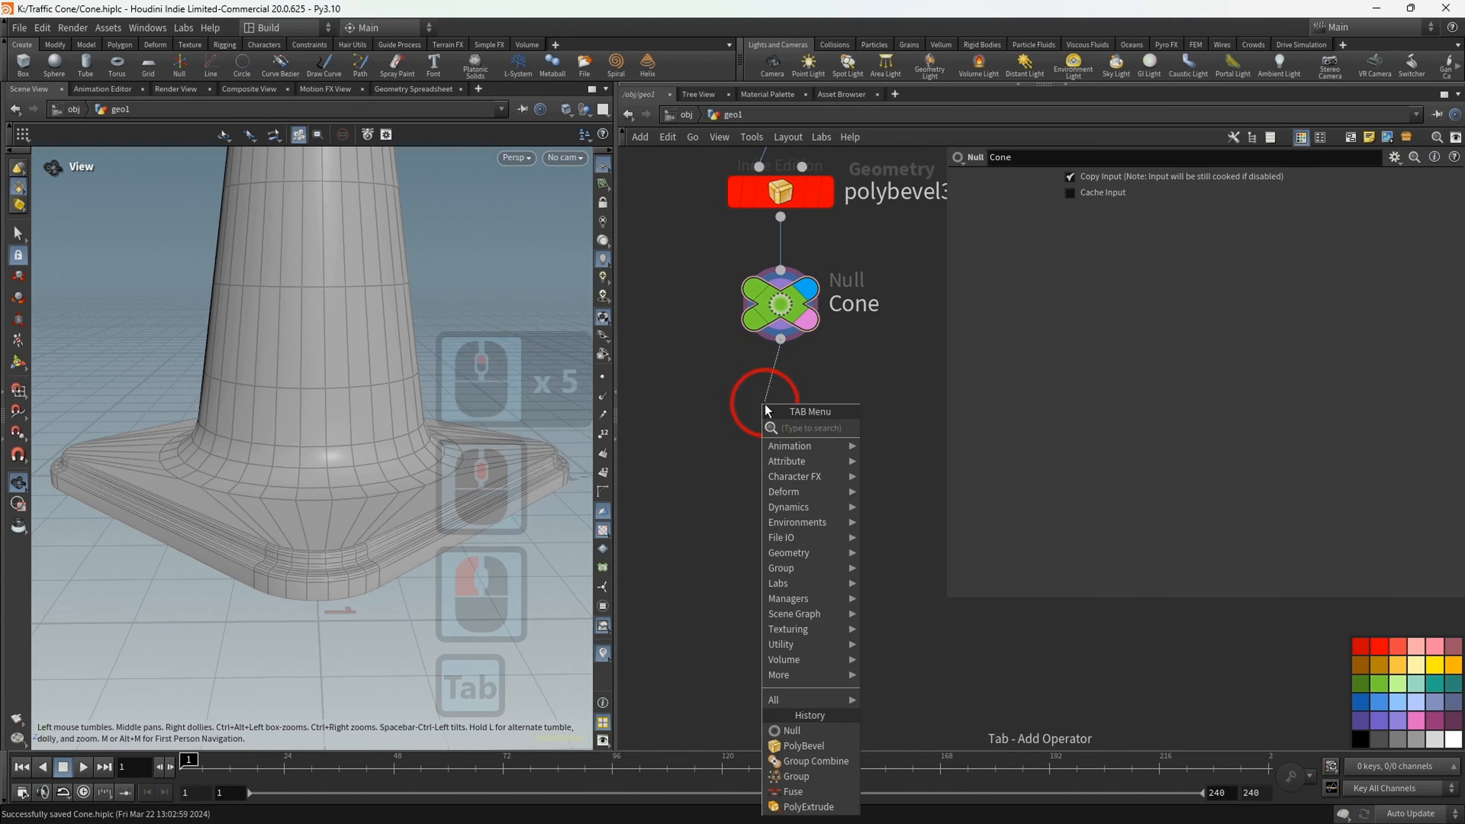
{"action": "type", "text": "spli"}
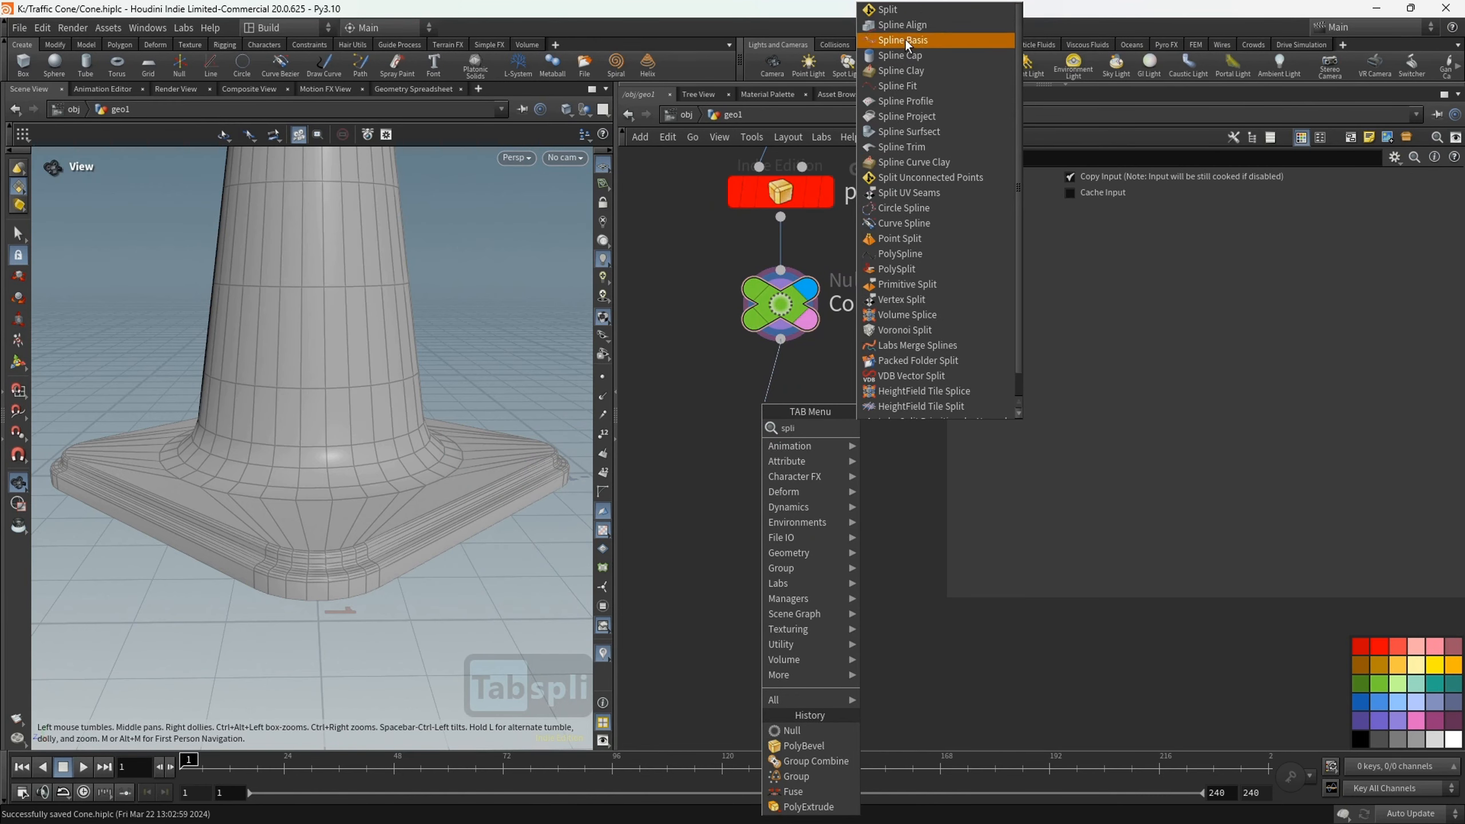
{"action": "left_click", "coordinate": [918, 11]}
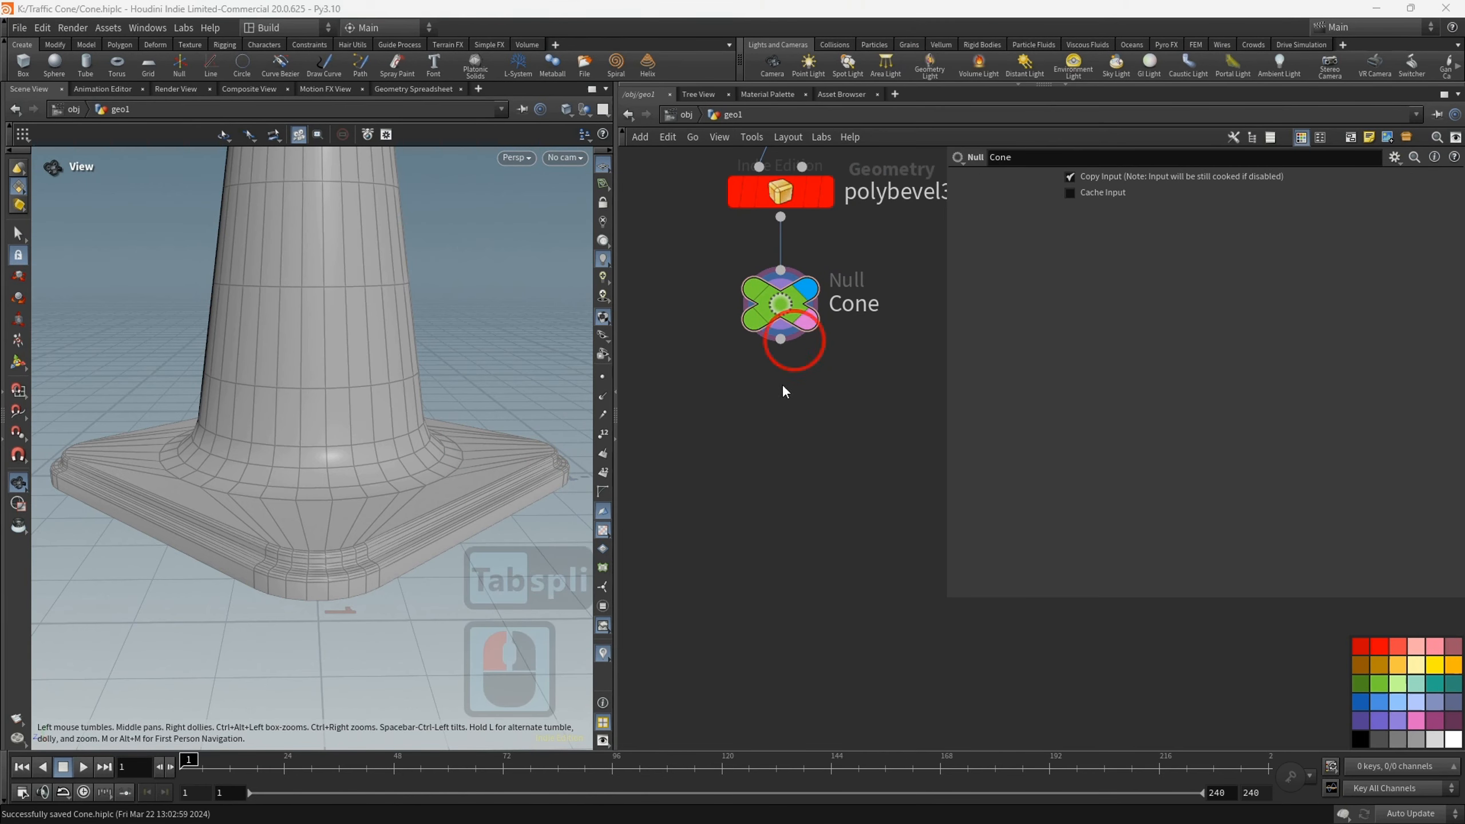
{"action": "left_click_drag", "start_coordinate": [785, 347], "coordinate": [678, 414]}
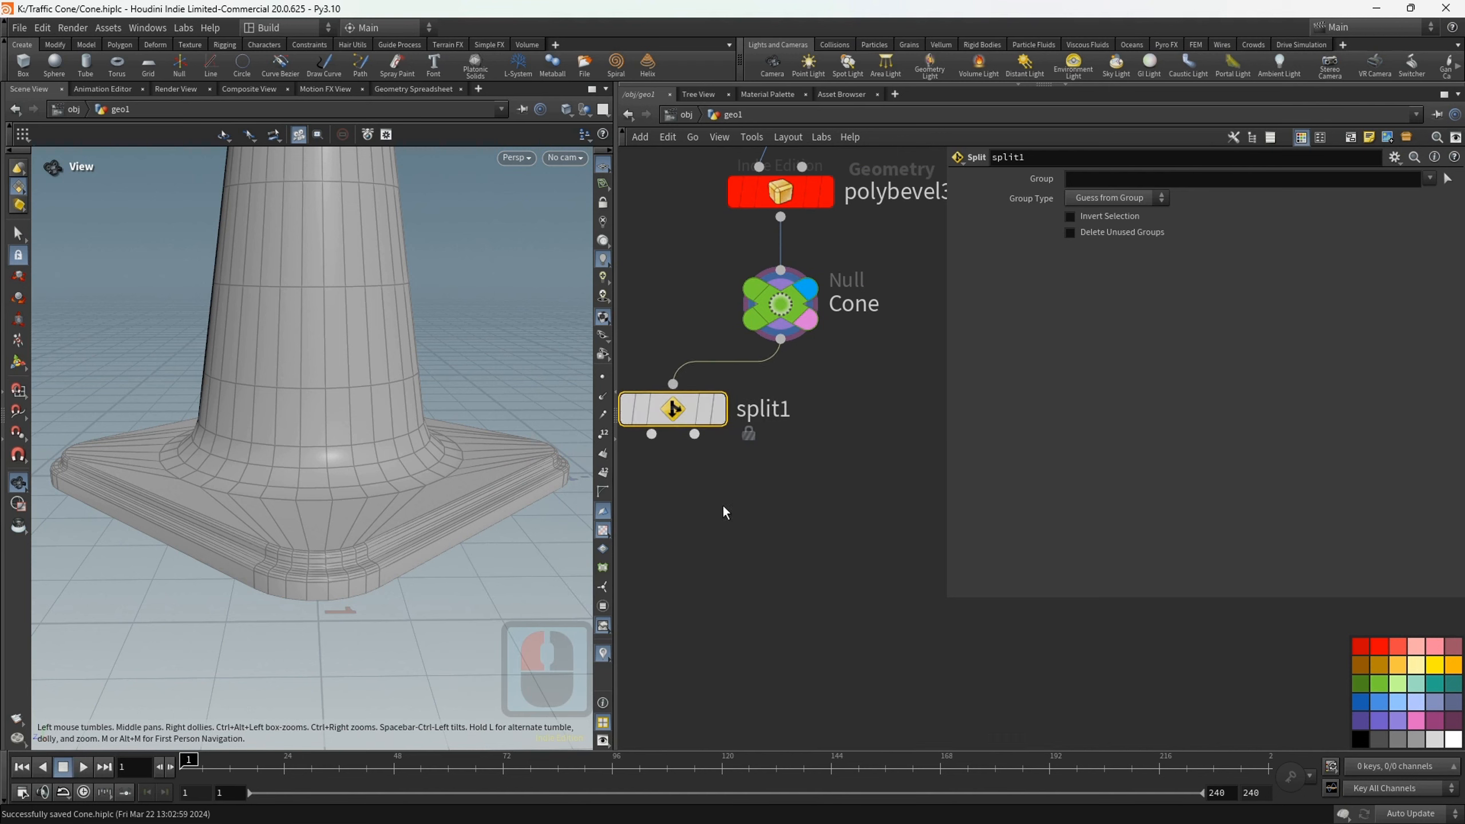
{"action": "middle_click_drag", "start_coordinate": [723, 506], "coordinate": [769, 474]}
{"action": "left_click", "coordinate": [782, 369]}
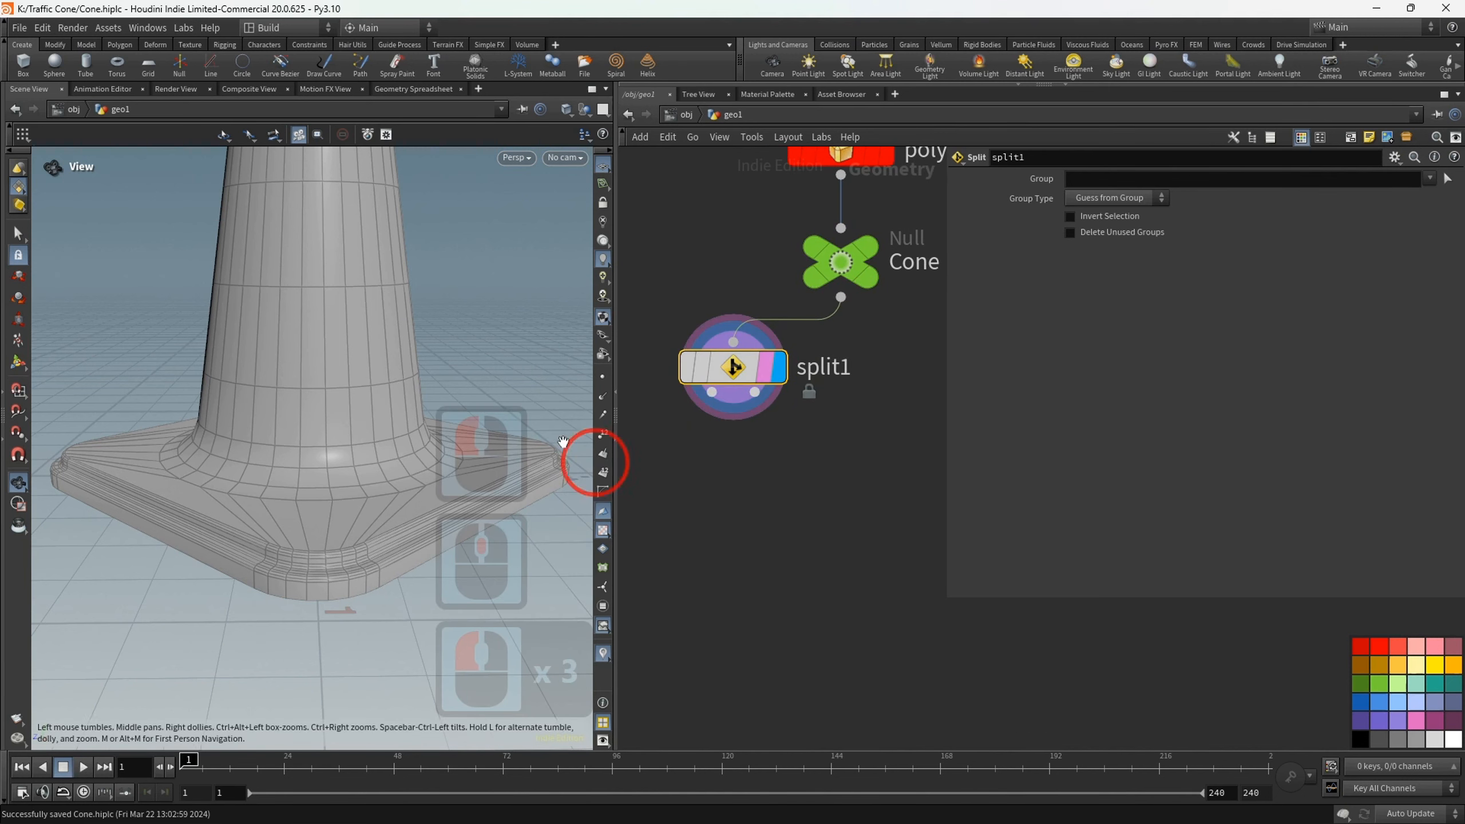
- Set split1's group to split to isolate the tapered cone wall
{"action": "left_click_drag", "start_coordinate": [598, 458], "coordinate": [380, 525]}
{"action": "scroll", "coordinate": [381, 526], "scroll_direction": "down", "scroll_amount": 6, "text": "alt"}
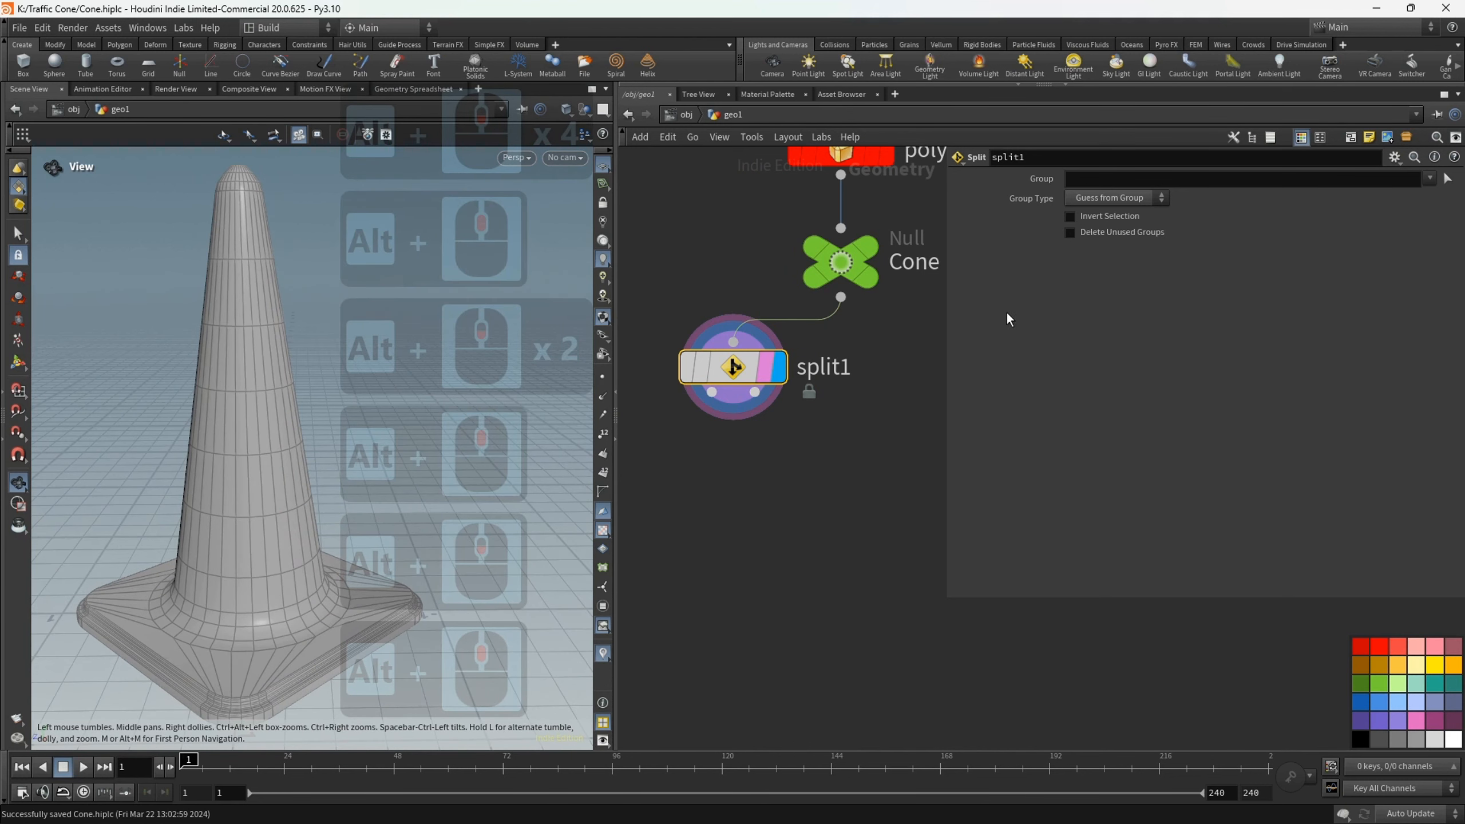
{"action": "left_click", "coordinate": [1430, 178]}
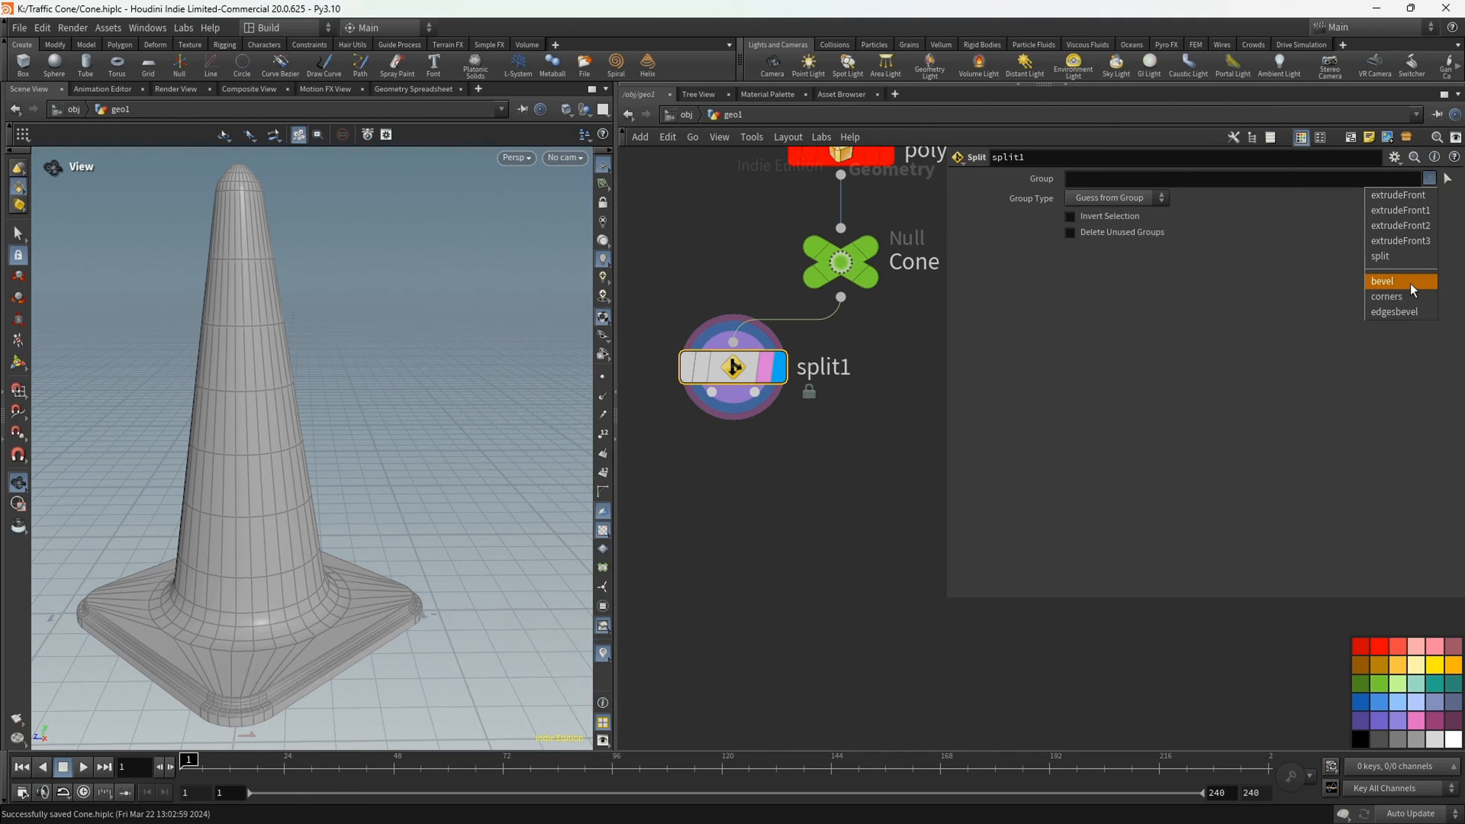
{"action": "left_click", "coordinate": [1410, 259]}
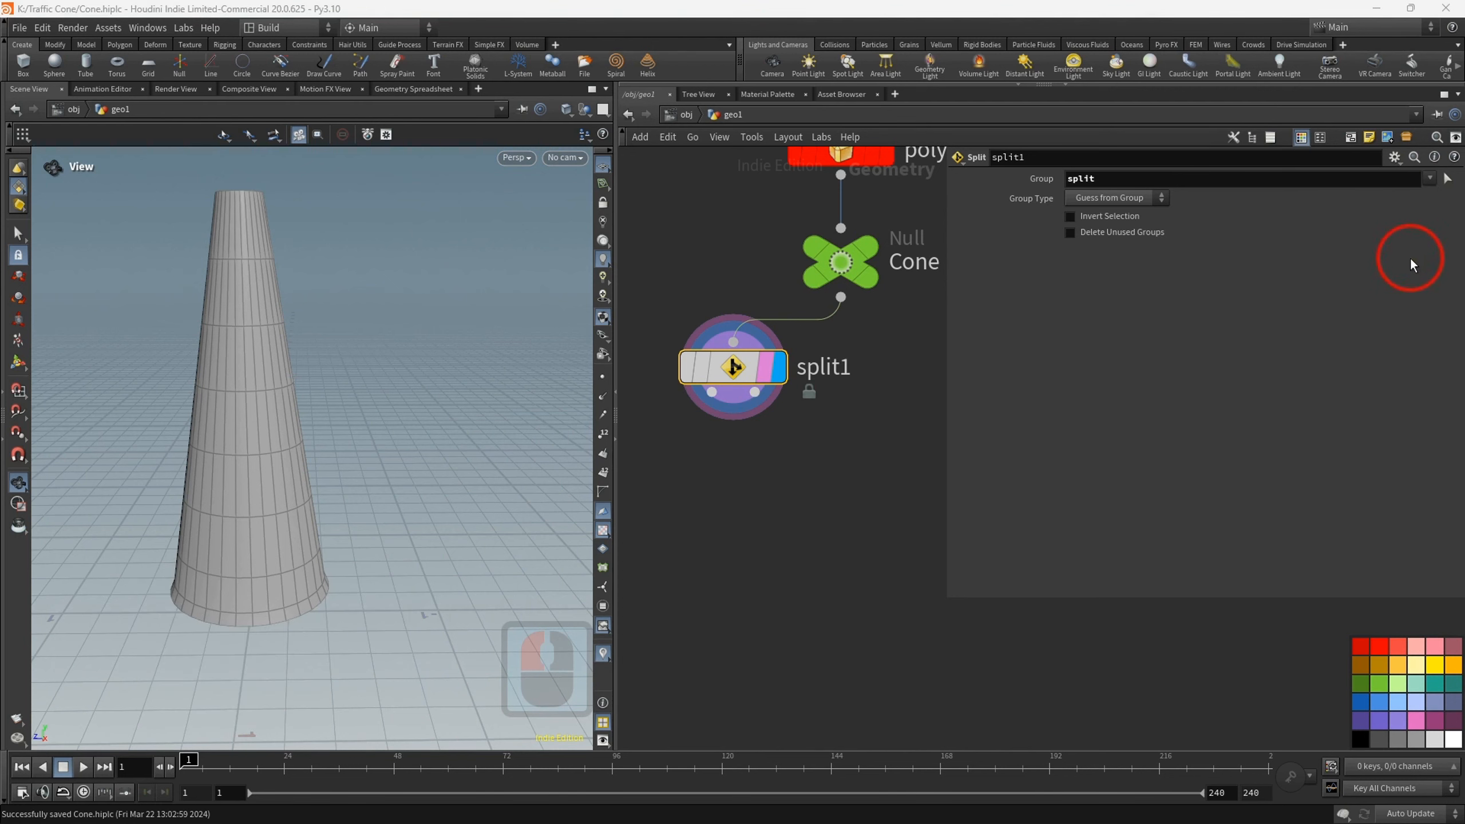
- Append a Group by Range node to split1's first output and name its group paint
{"action": "key", "text": "Tab"}
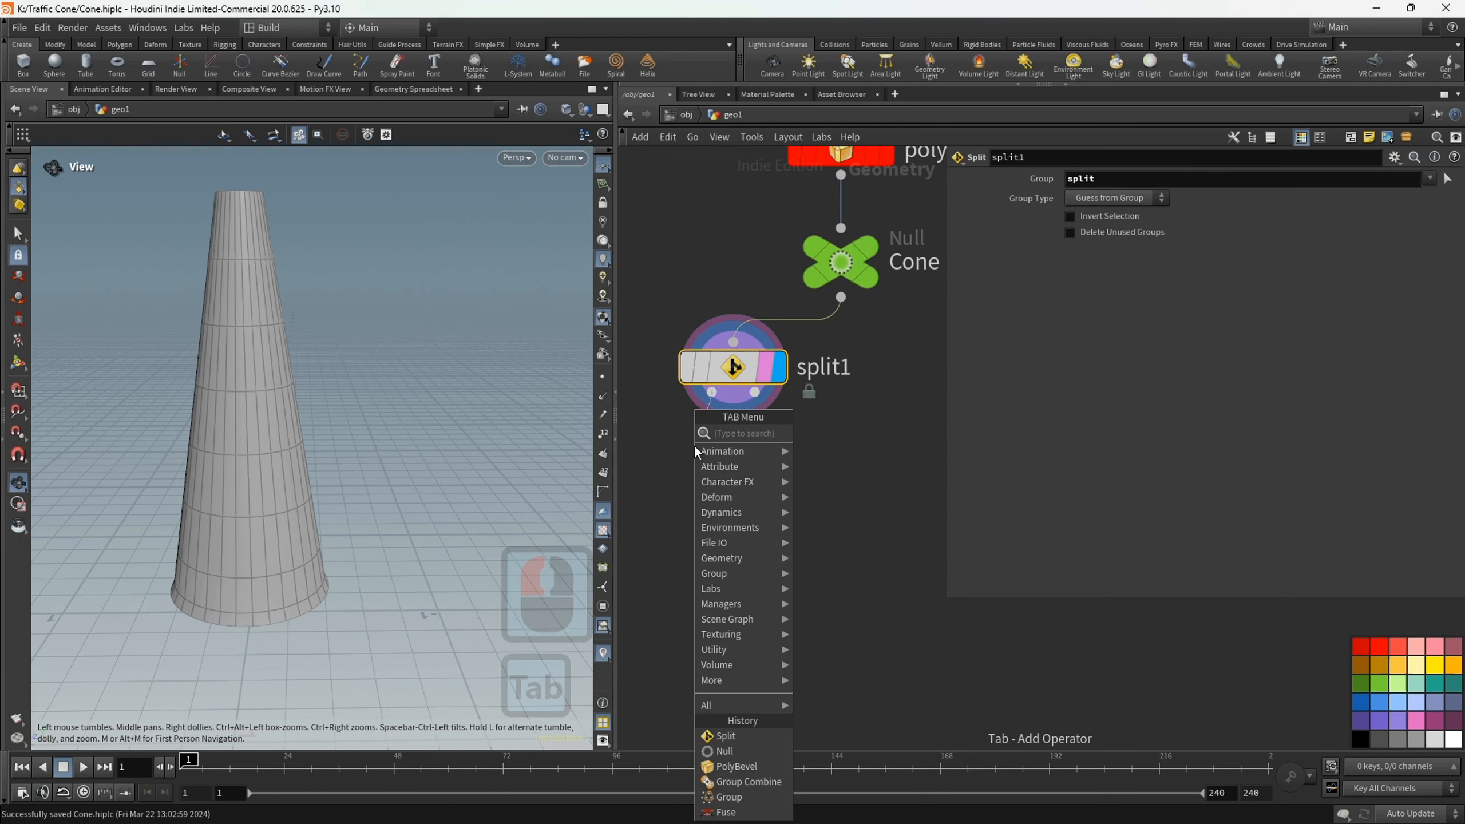
{"action": "type", "text": "gr"}
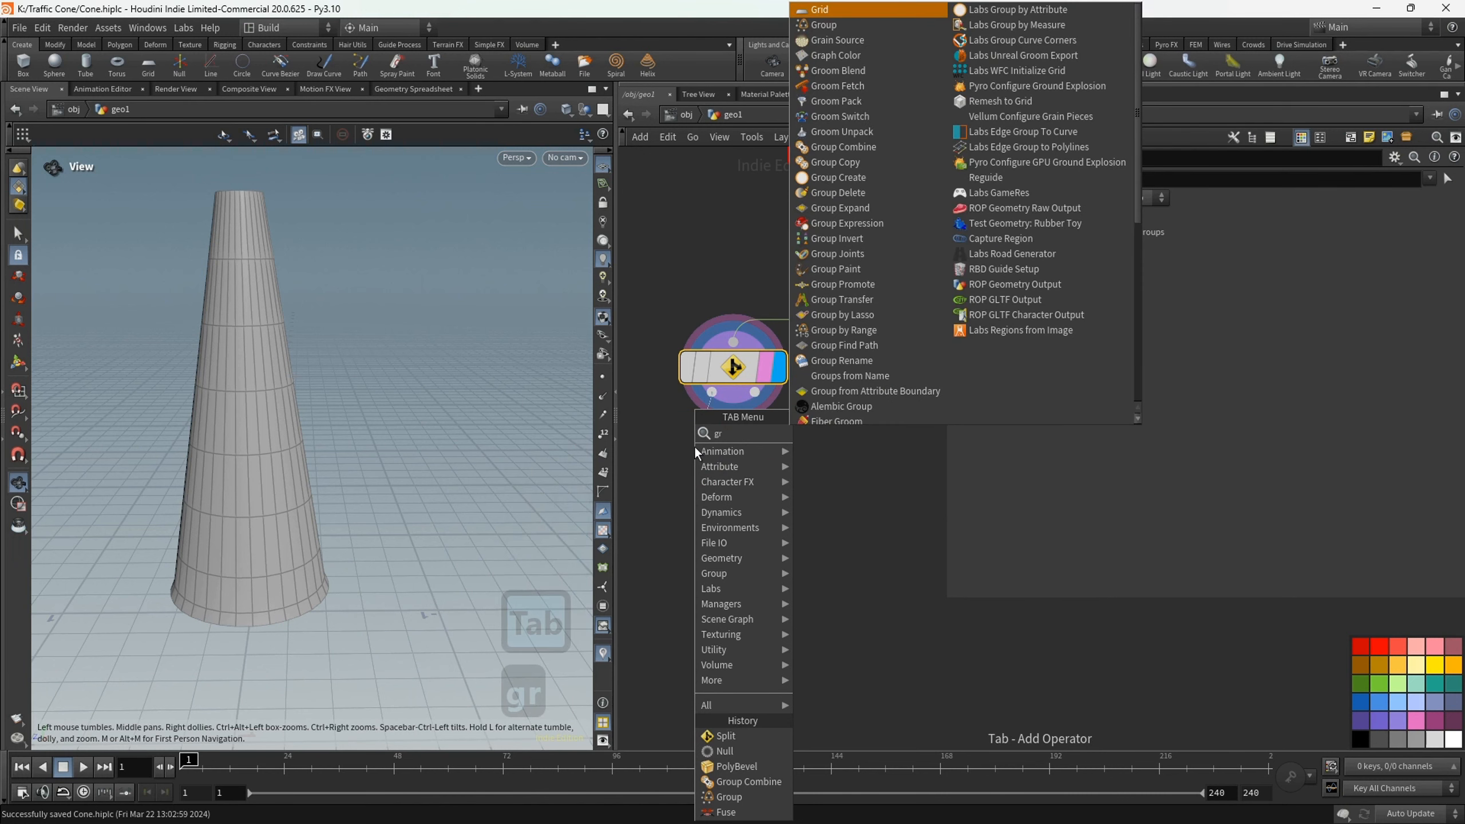
{"action": "type", "text": "br"}
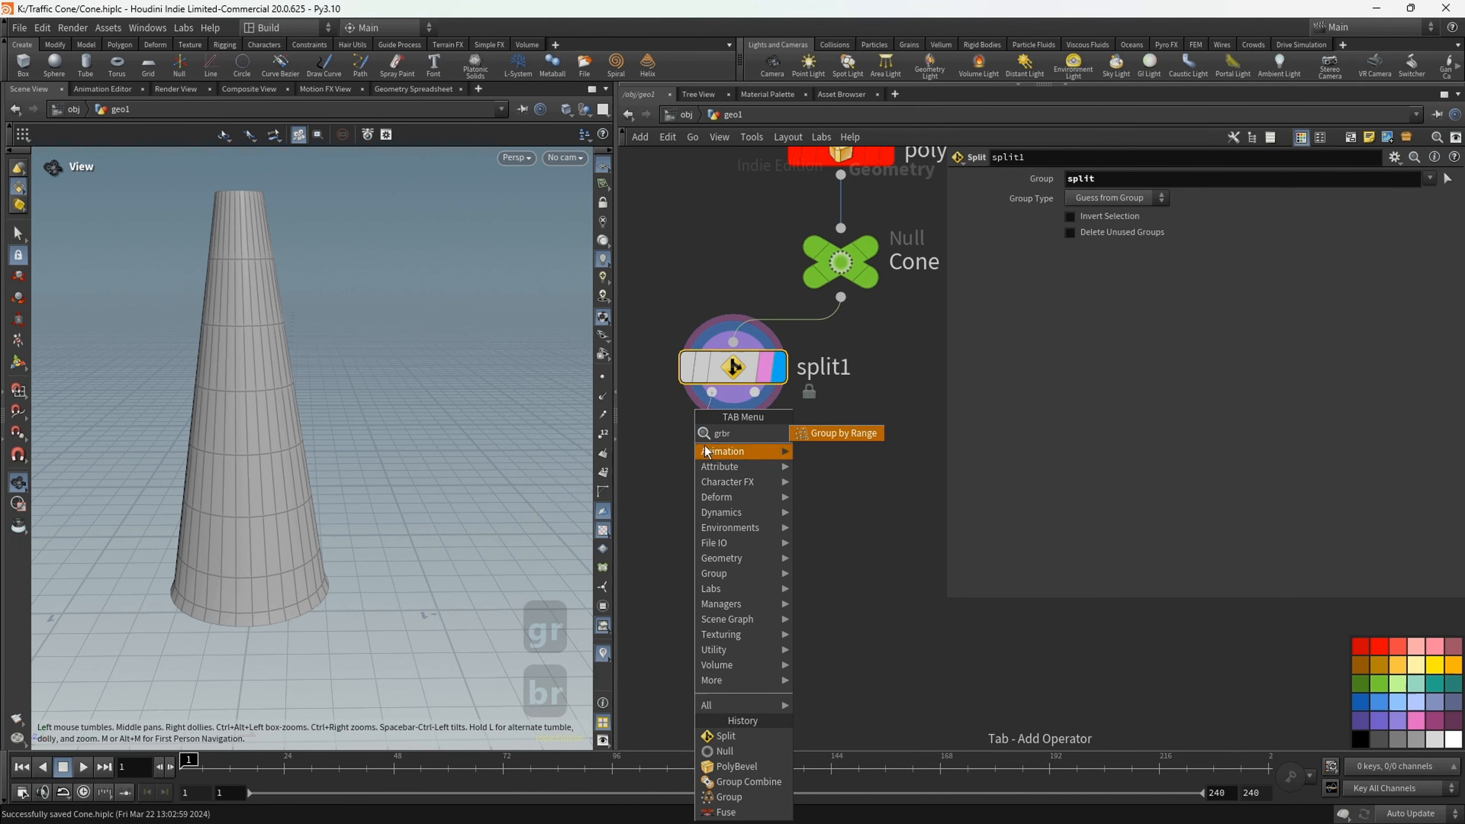
{"action": "left_click", "coordinate": [820, 431]}
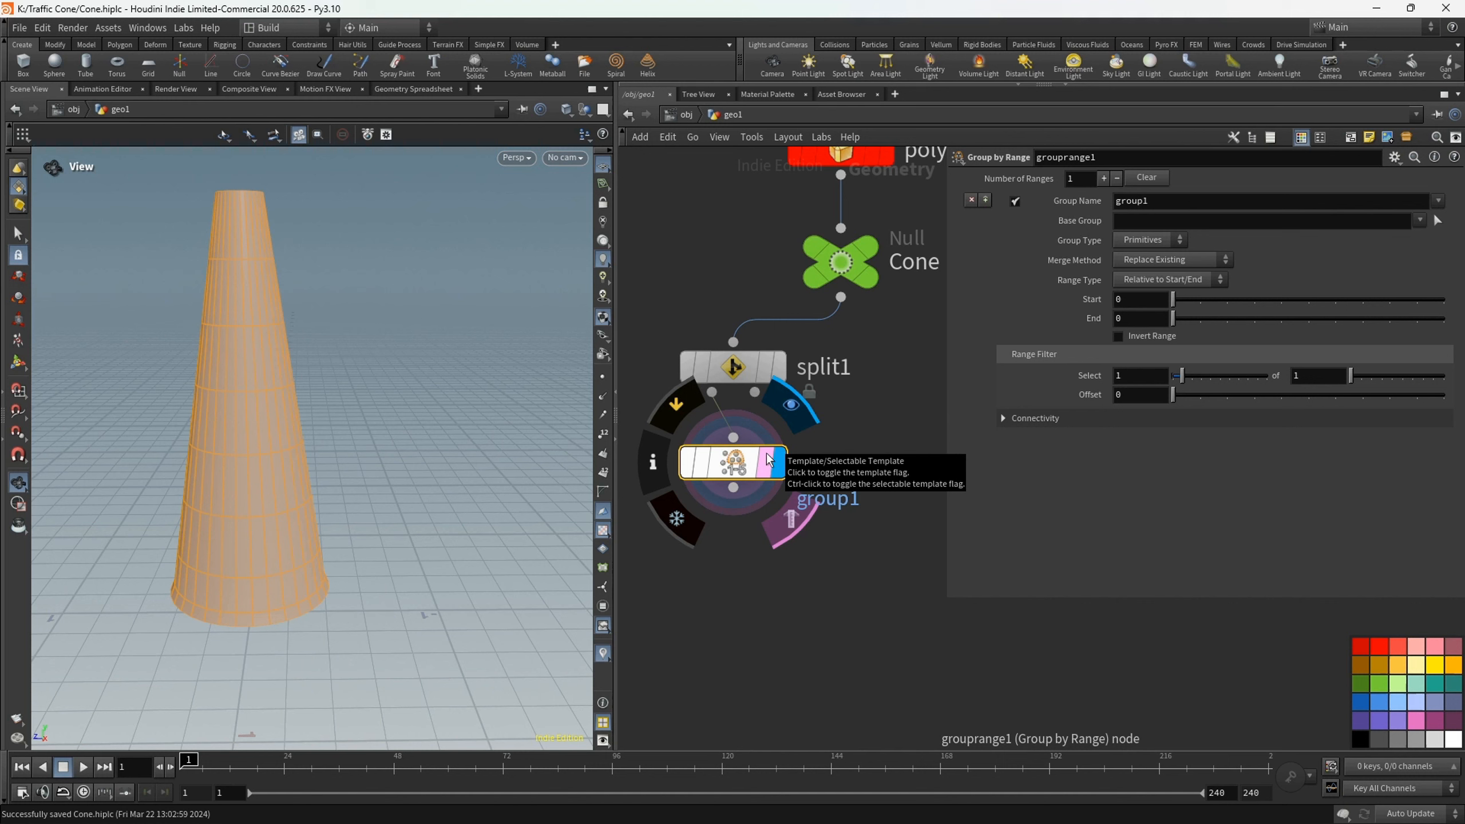
{"action": "left_click", "coordinate": [768, 461]}
{"action": "type", "text": "paint"}
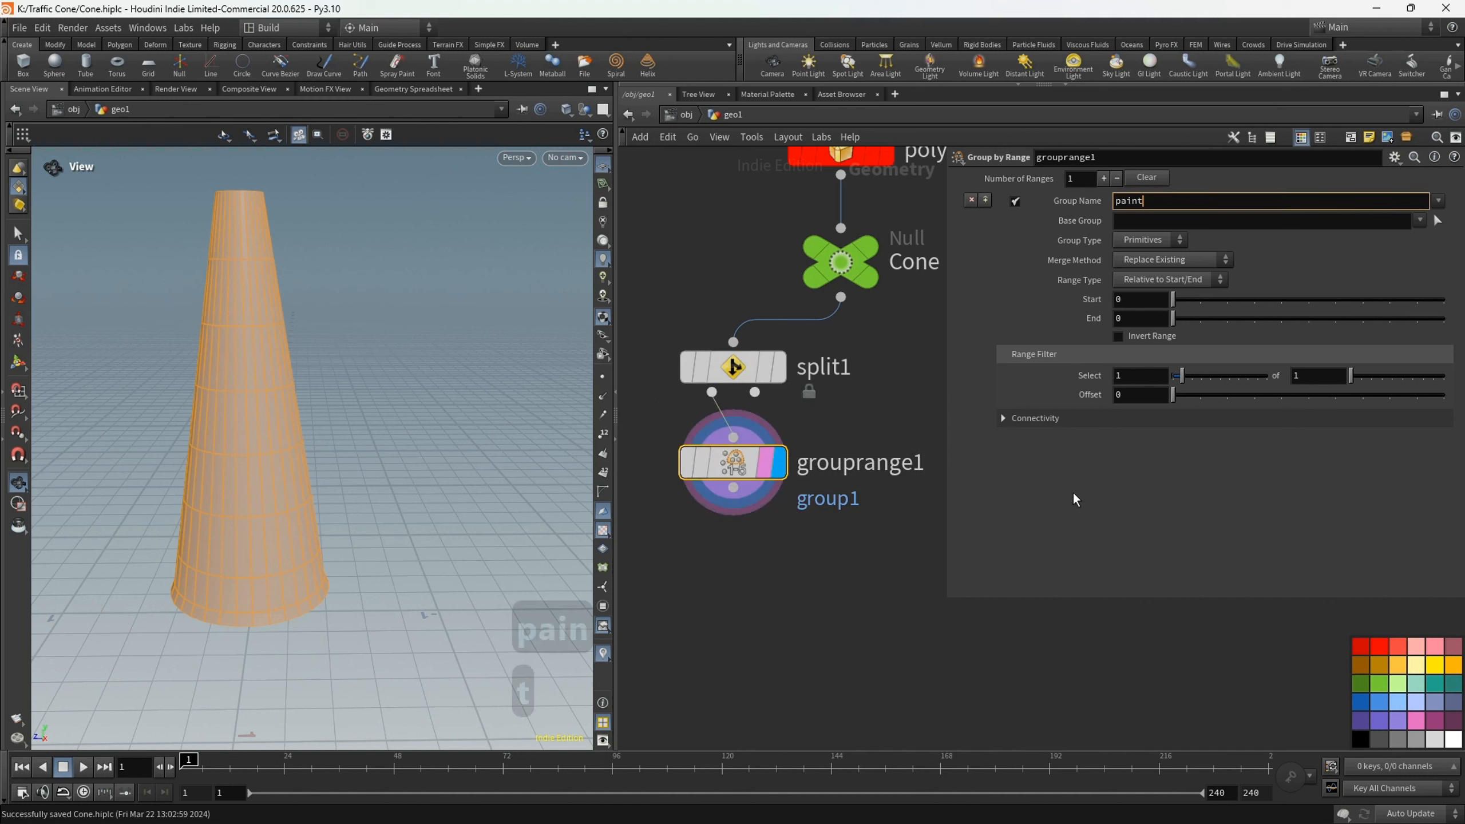
{"action": "left_click", "coordinate": [1073, 491]}
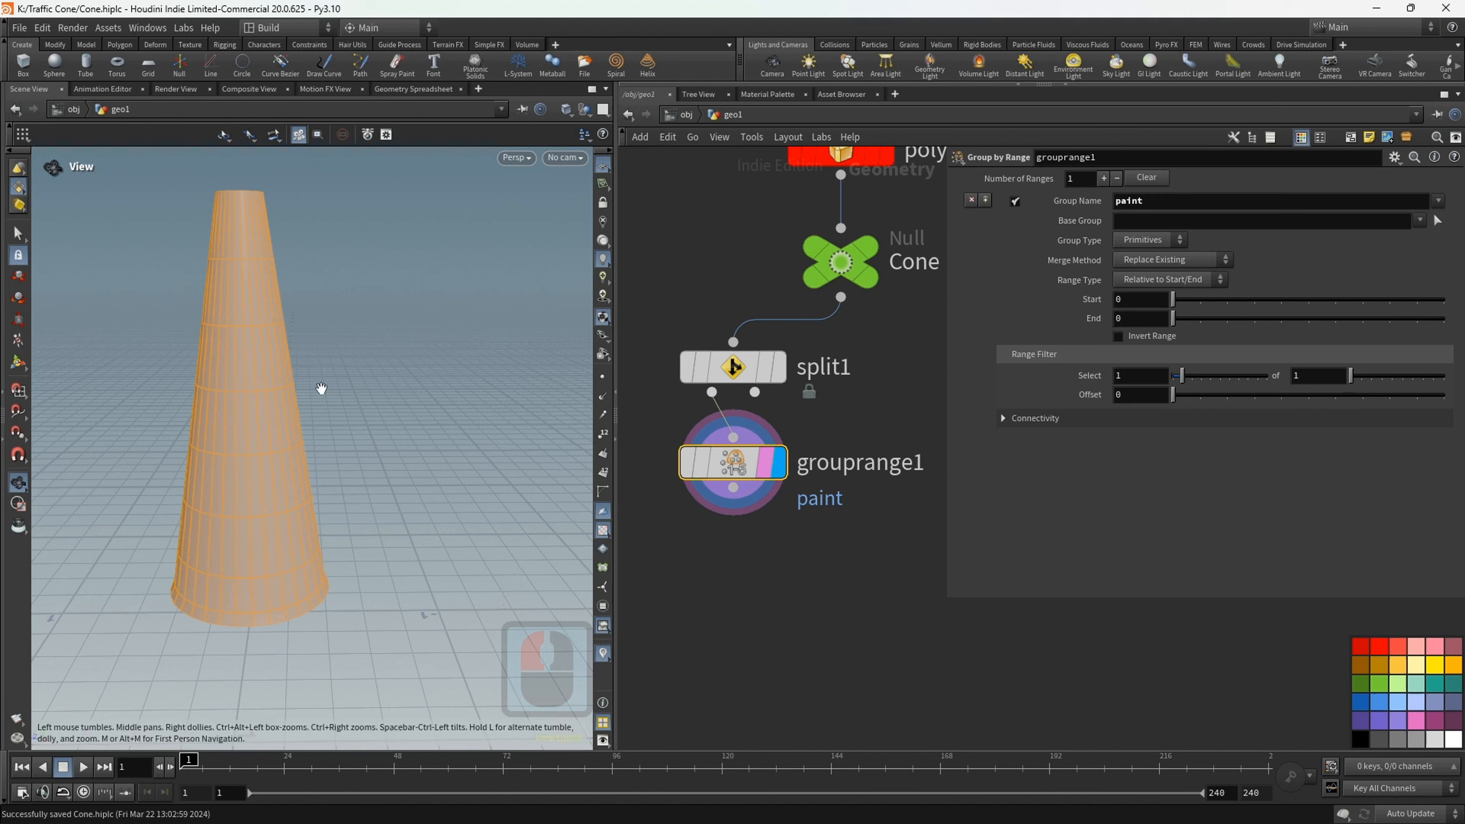
- Set the paint group's range filter to select 32 of 96 primitives, forming alternating bands around the cone
{"action": "left_click_drag", "start_coordinate": [284, 347], "coordinate": [300, 440], "text": "alt"}
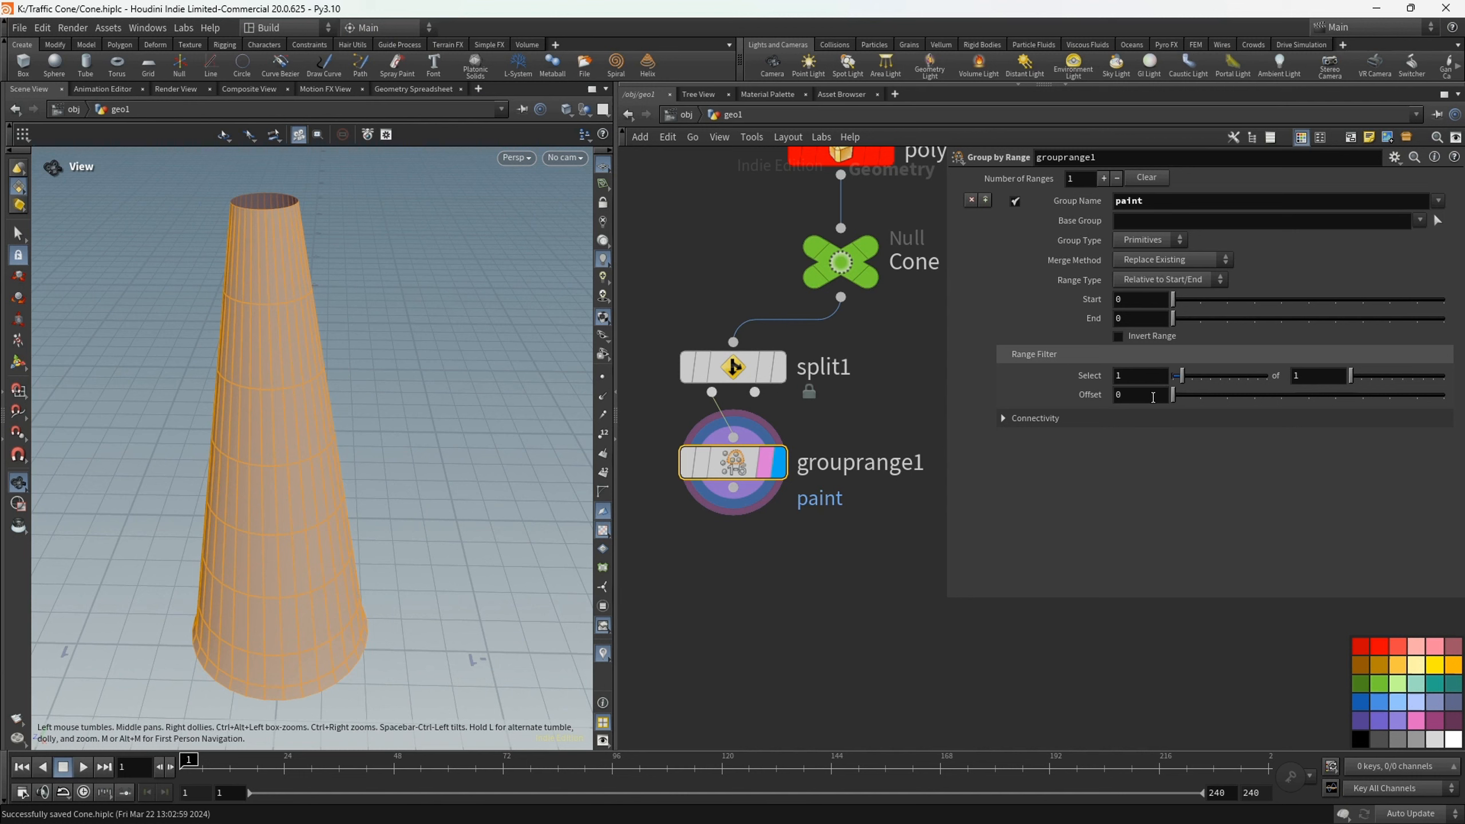
{"action": "double_click", "coordinate": [1114, 377]}
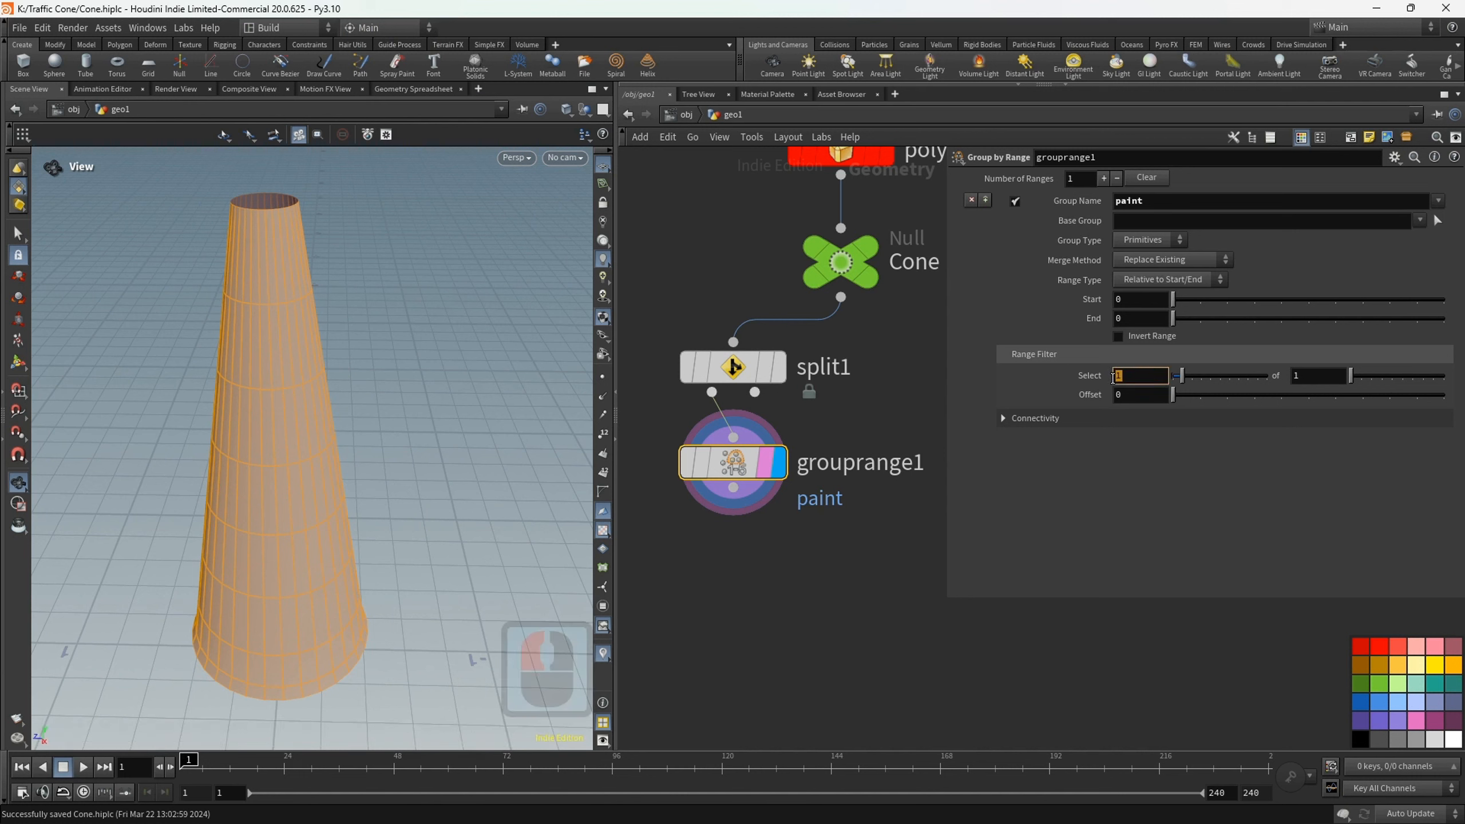
{"action": "type", "text": "32"}
{"action": "left_click", "coordinate": [1145, 478]}
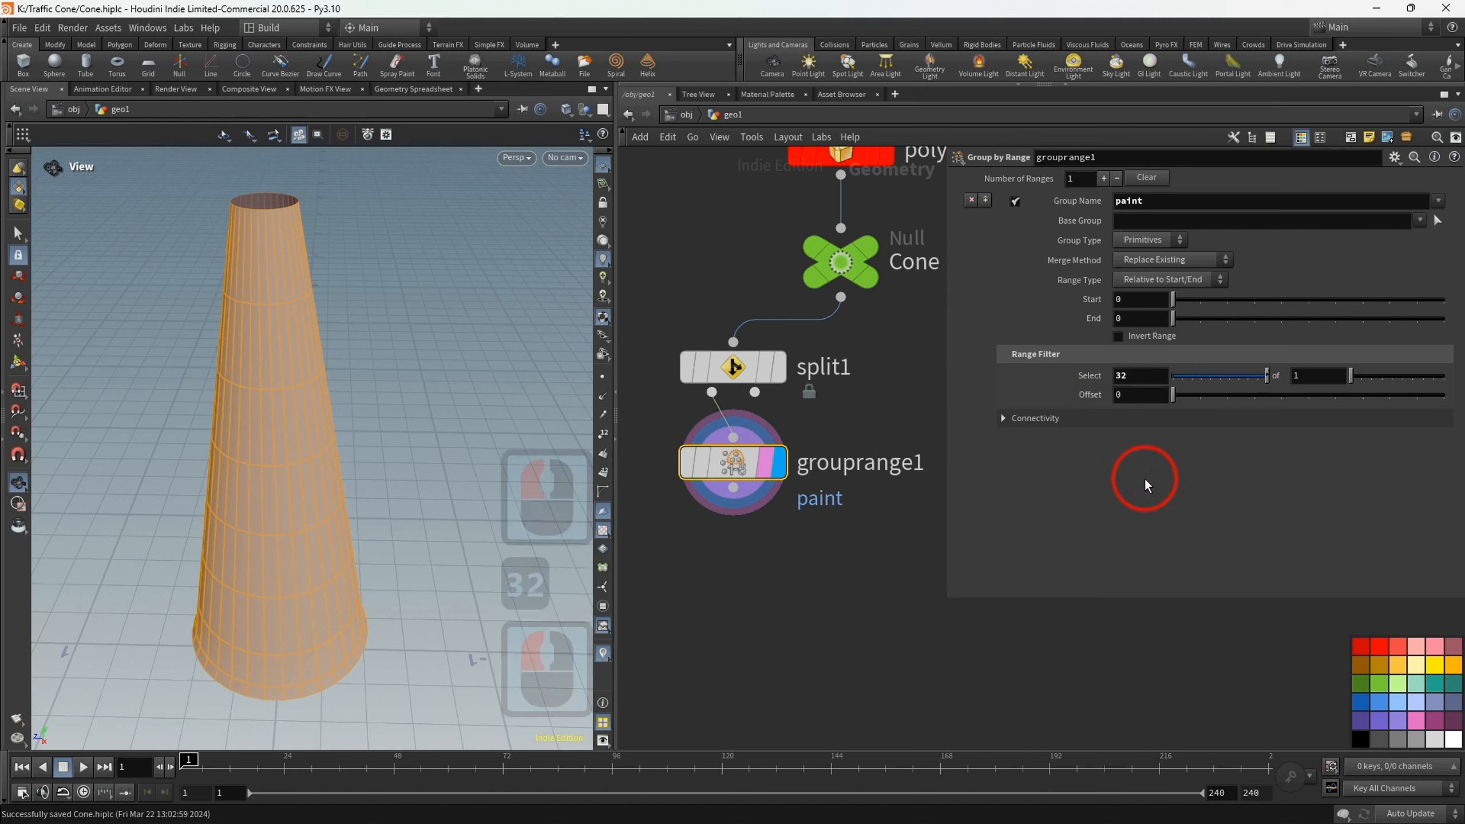
{"action": "left_click", "coordinate": [1279, 386]}
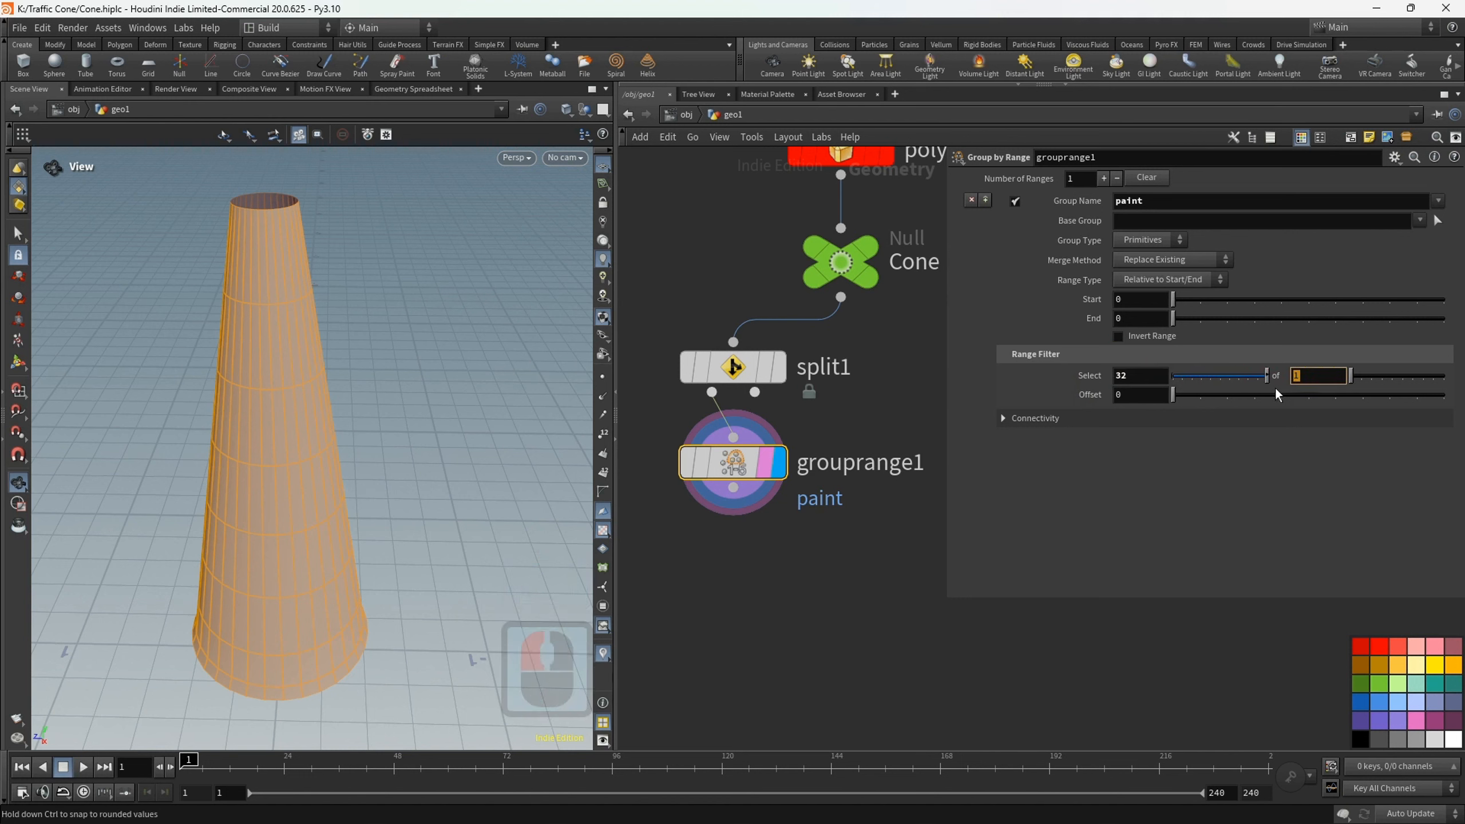
{"action": "type", "text": "96"}
{"action": "key", "text": "Return"}
{"action": "left_click", "coordinate": [575, 500]}
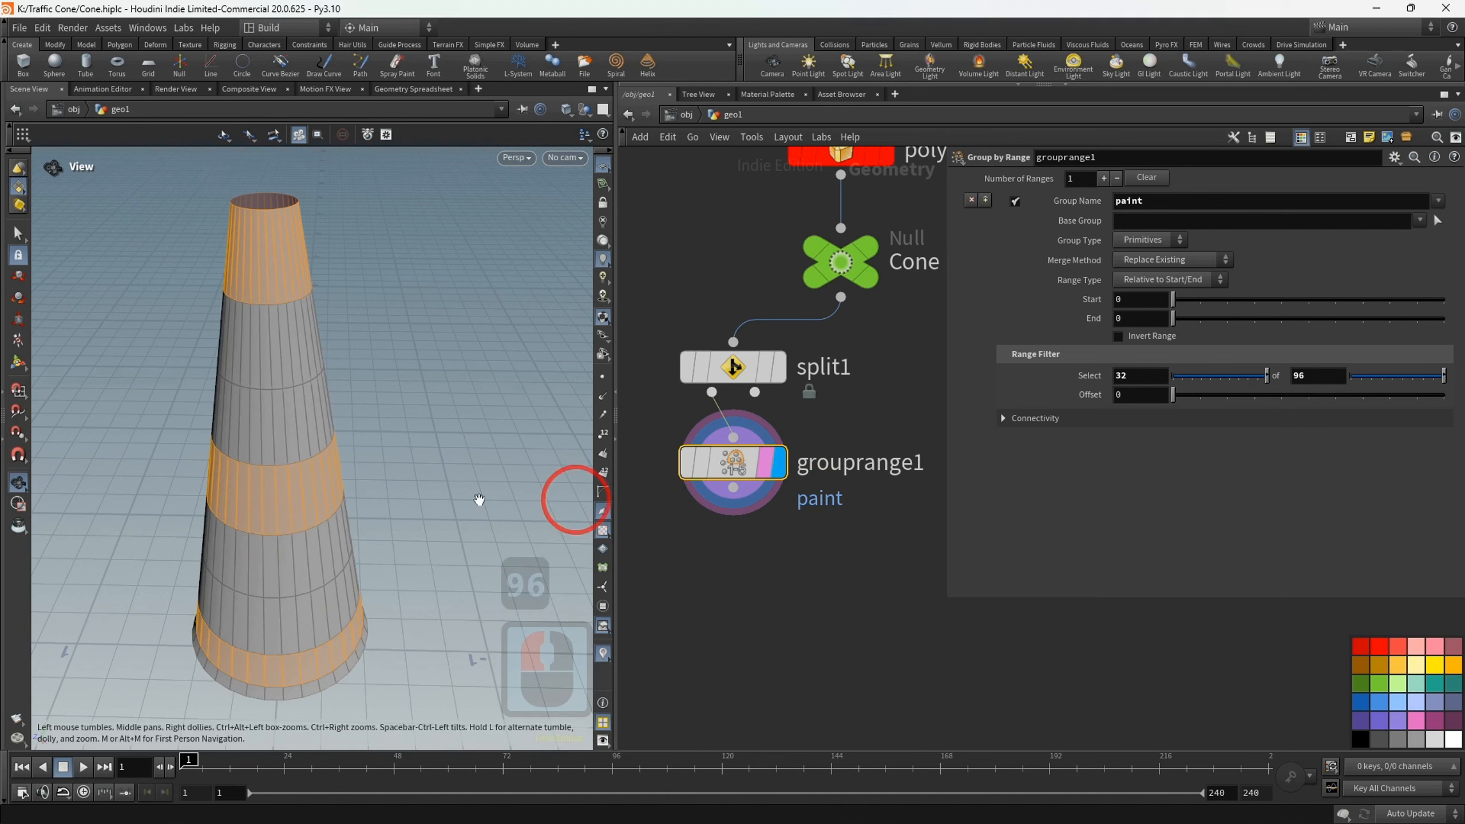
{"action": "left_click_drag", "start_coordinate": [284, 440], "coordinate": [569, 465], "text": "alt"}
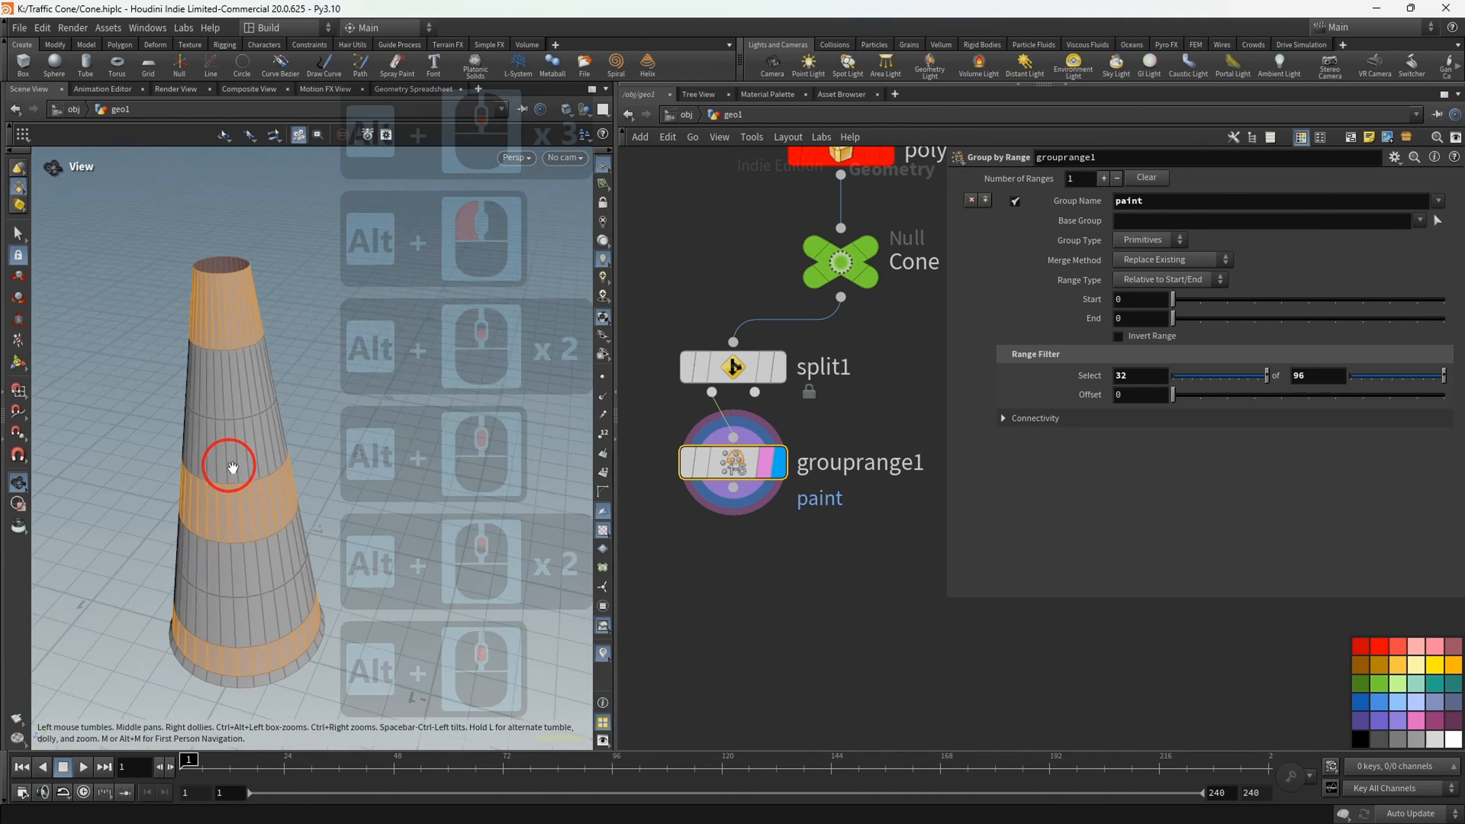
{"action": "left_click_drag", "start_coordinate": [229, 468], "coordinate": [241, 464], "text": "alt"}
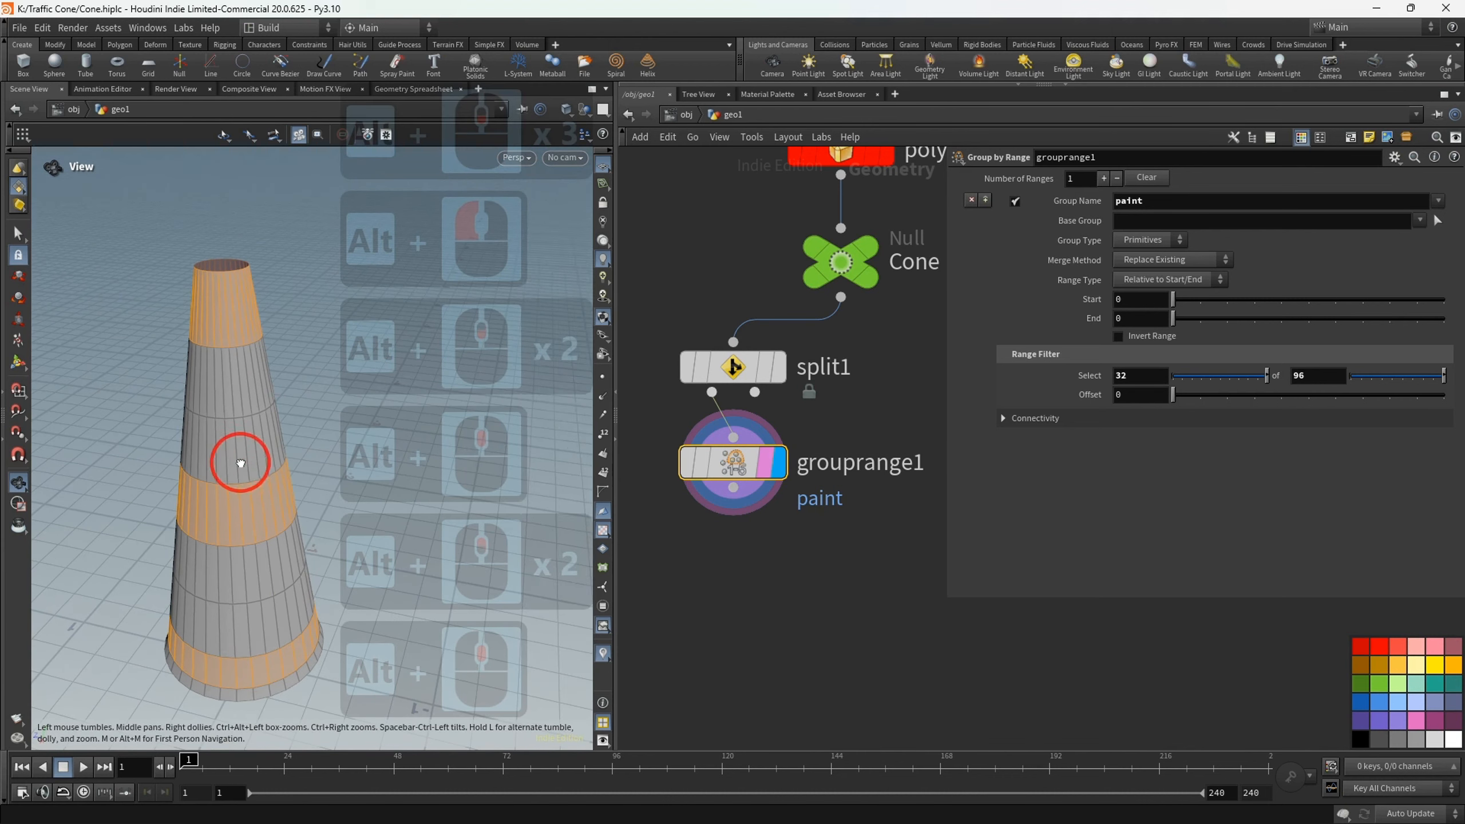
- Add a Material Network node to the left of grouprange1 and open its network
{"action": "left_click_drag", "start_coordinate": [734, 462], "coordinate": [699, 450]}
{"action": "middle_click_drag", "start_coordinate": [700, 456], "coordinate": [761, 442]}
{"action": "right_click", "coordinate": [726, 454]}
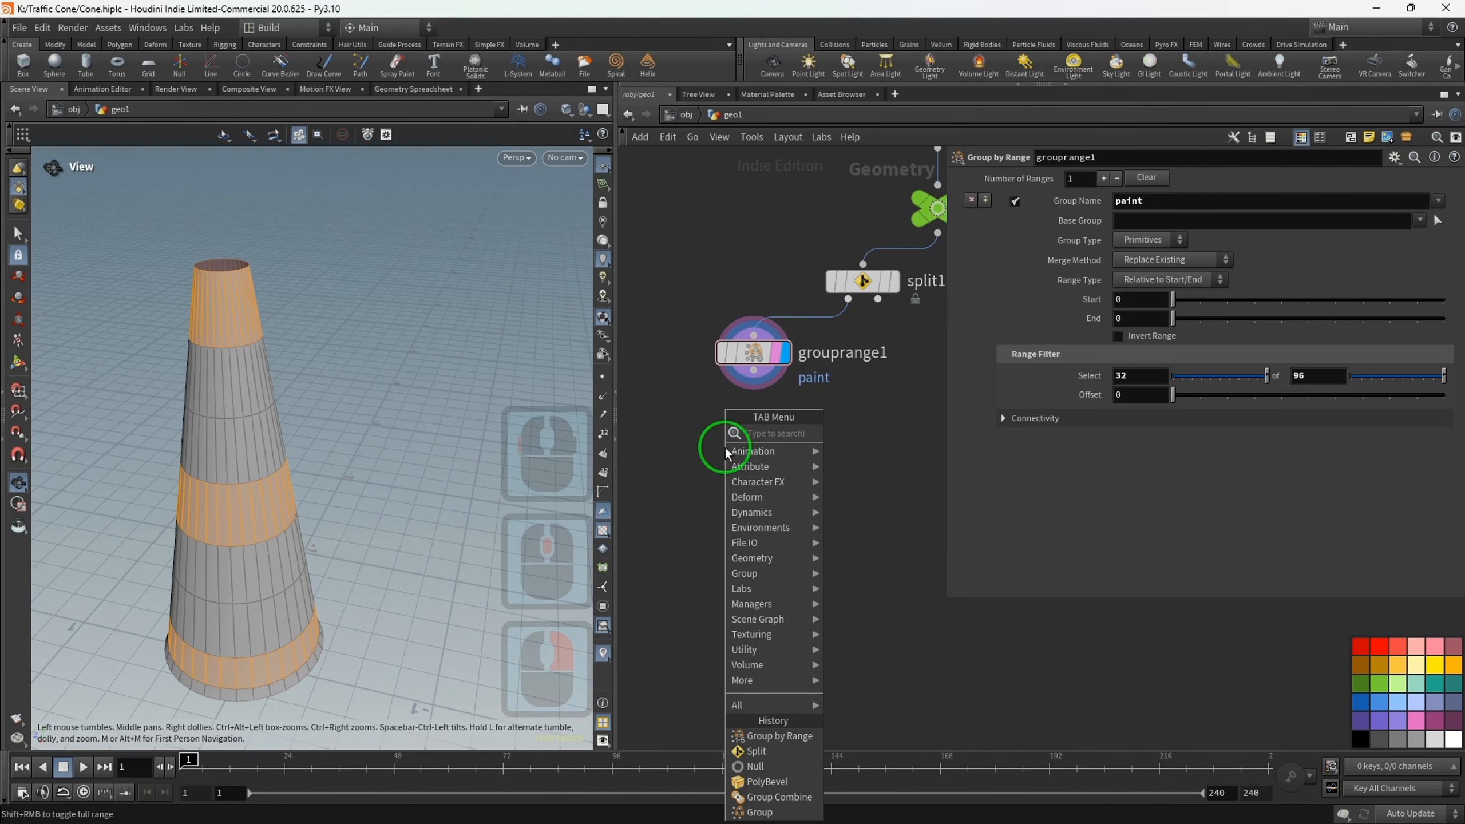
{"action": "type", "text": "ma"}
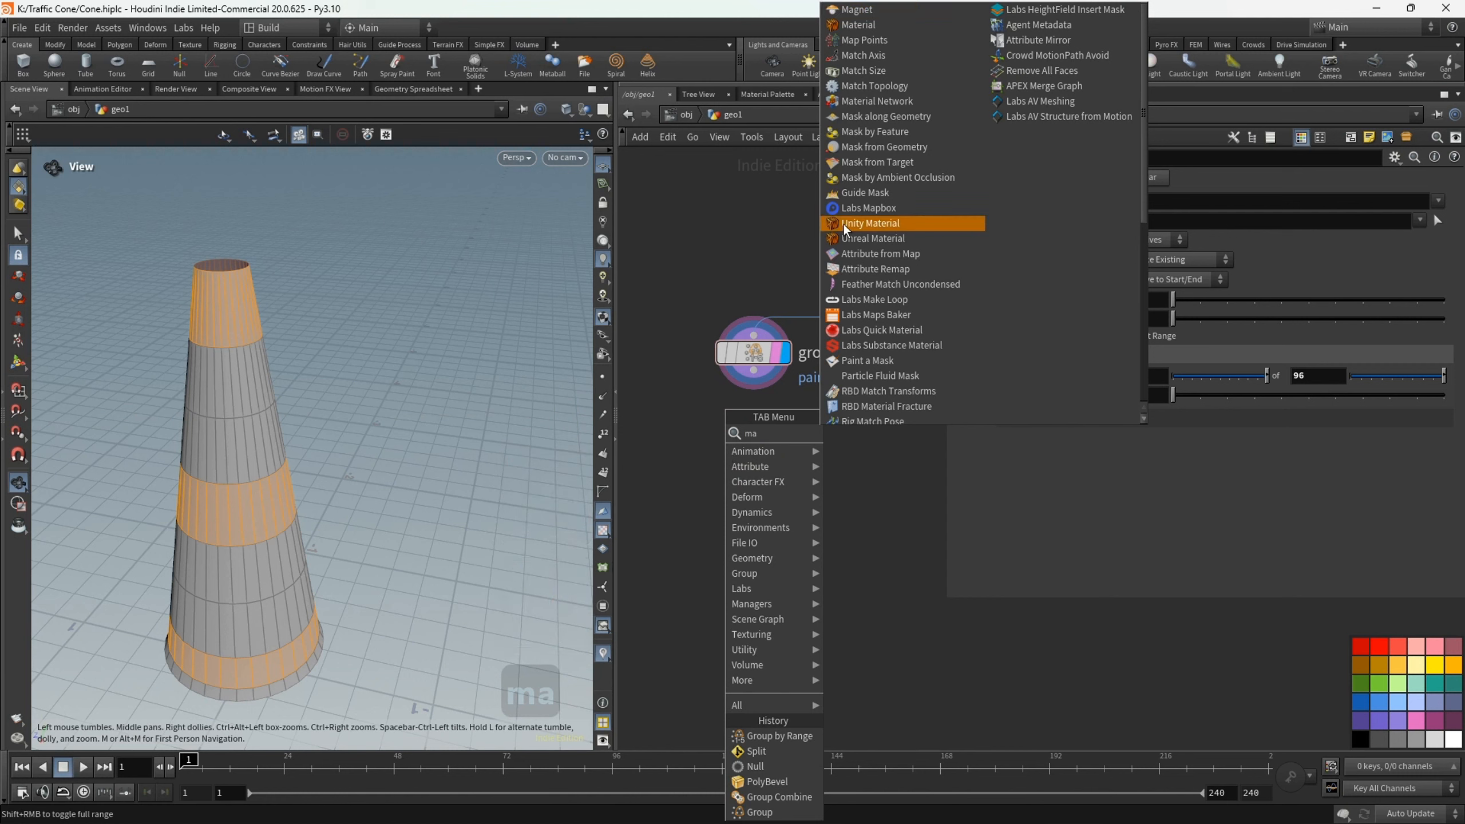
{"action": "type", "text": "t"}
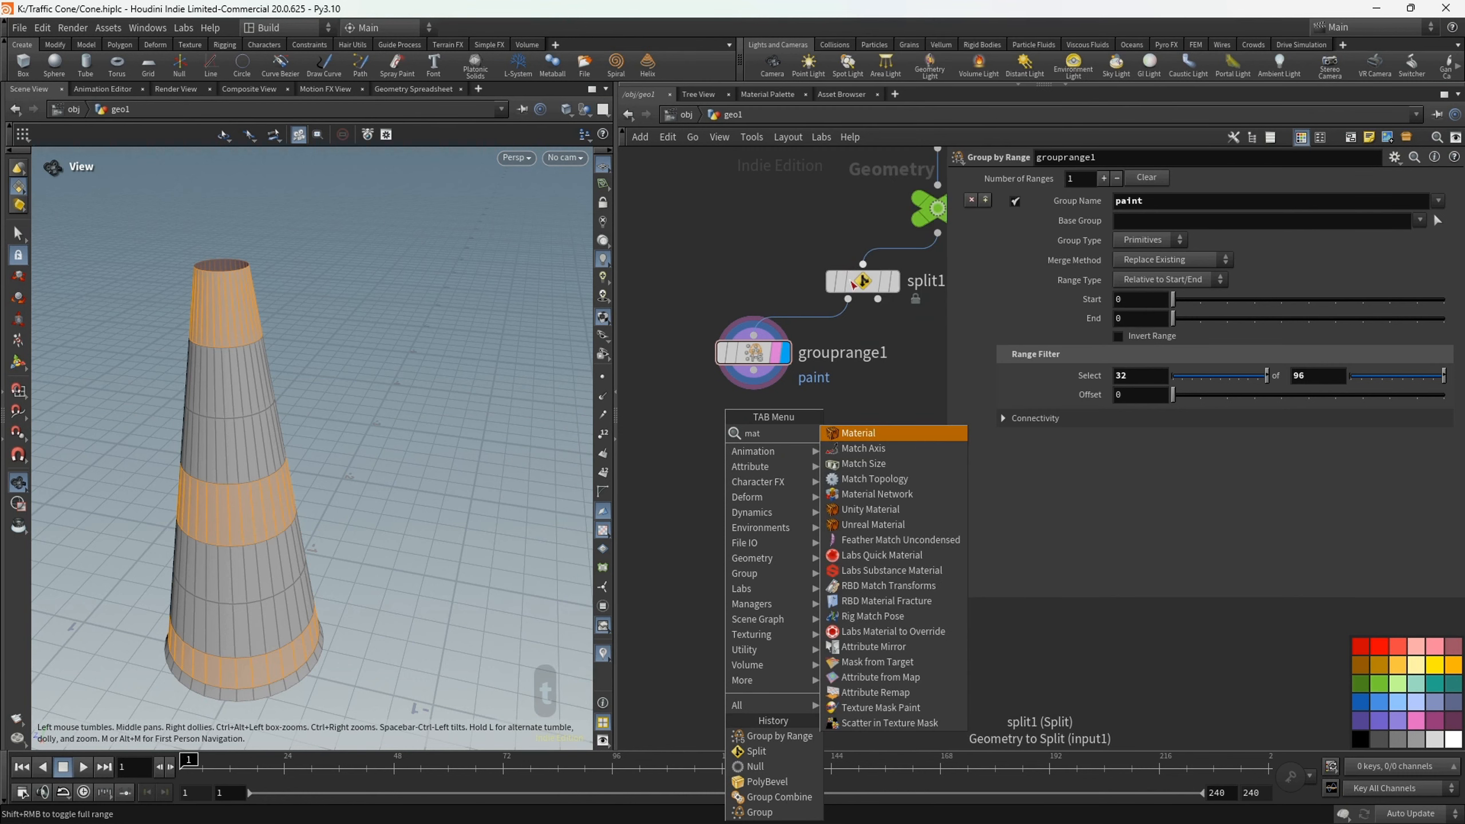
{"action": "left_click", "coordinate": [900, 488]}
{"action": "left_click", "coordinate": [675, 435]}
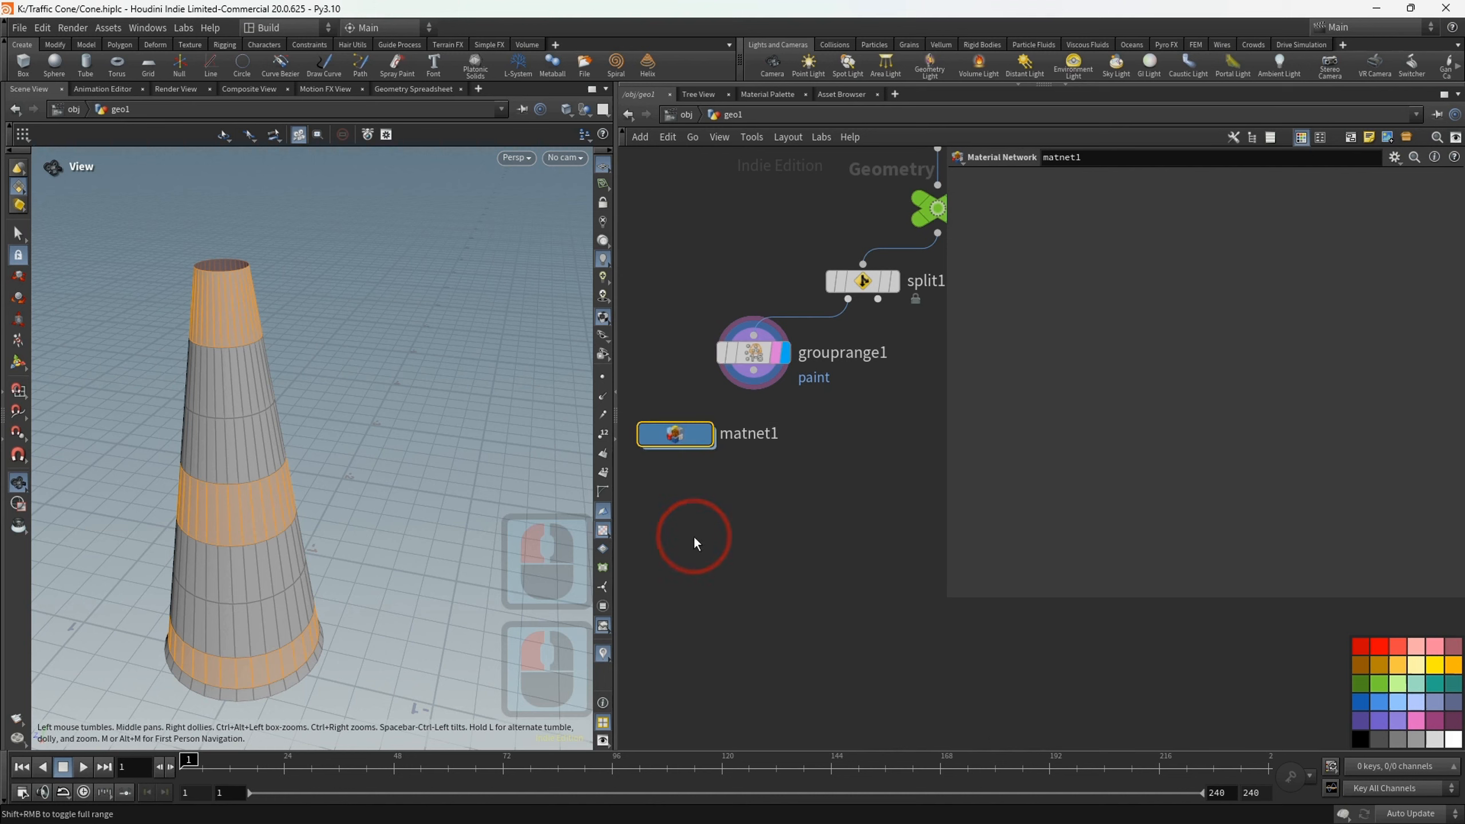
{"action": "middle_click_drag", "start_coordinate": [694, 535], "coordinate": [863, 517]}
{"action": "left_click_drag", "start_coordinate": [850, 414], "coordinate": [772, 339]}
{"action": "double_click", "coordinate": [771, 339]}
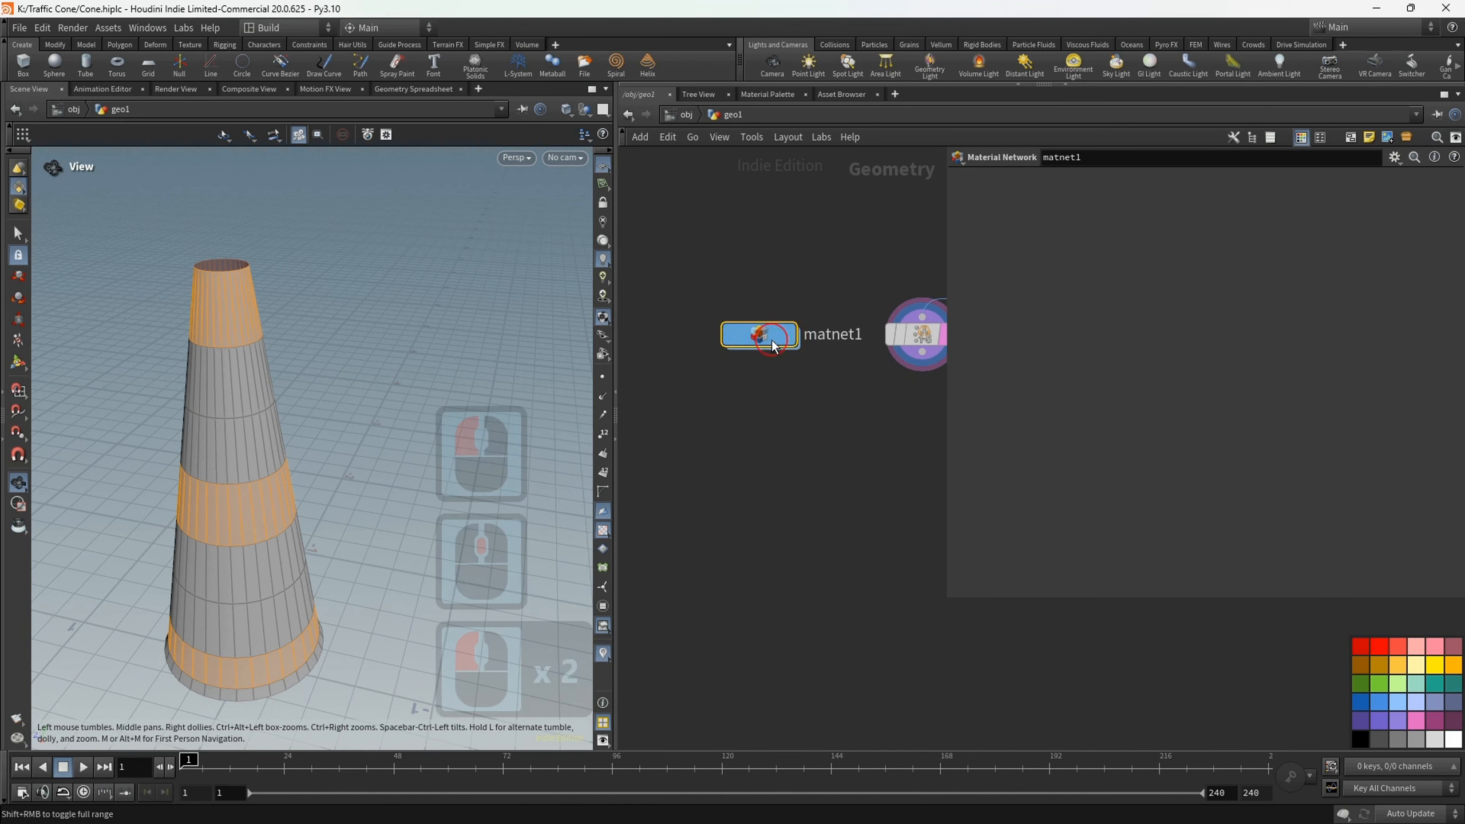
- Add a Principled Shader to the material network and name it white
{"action": "key", "text": "Tab"}
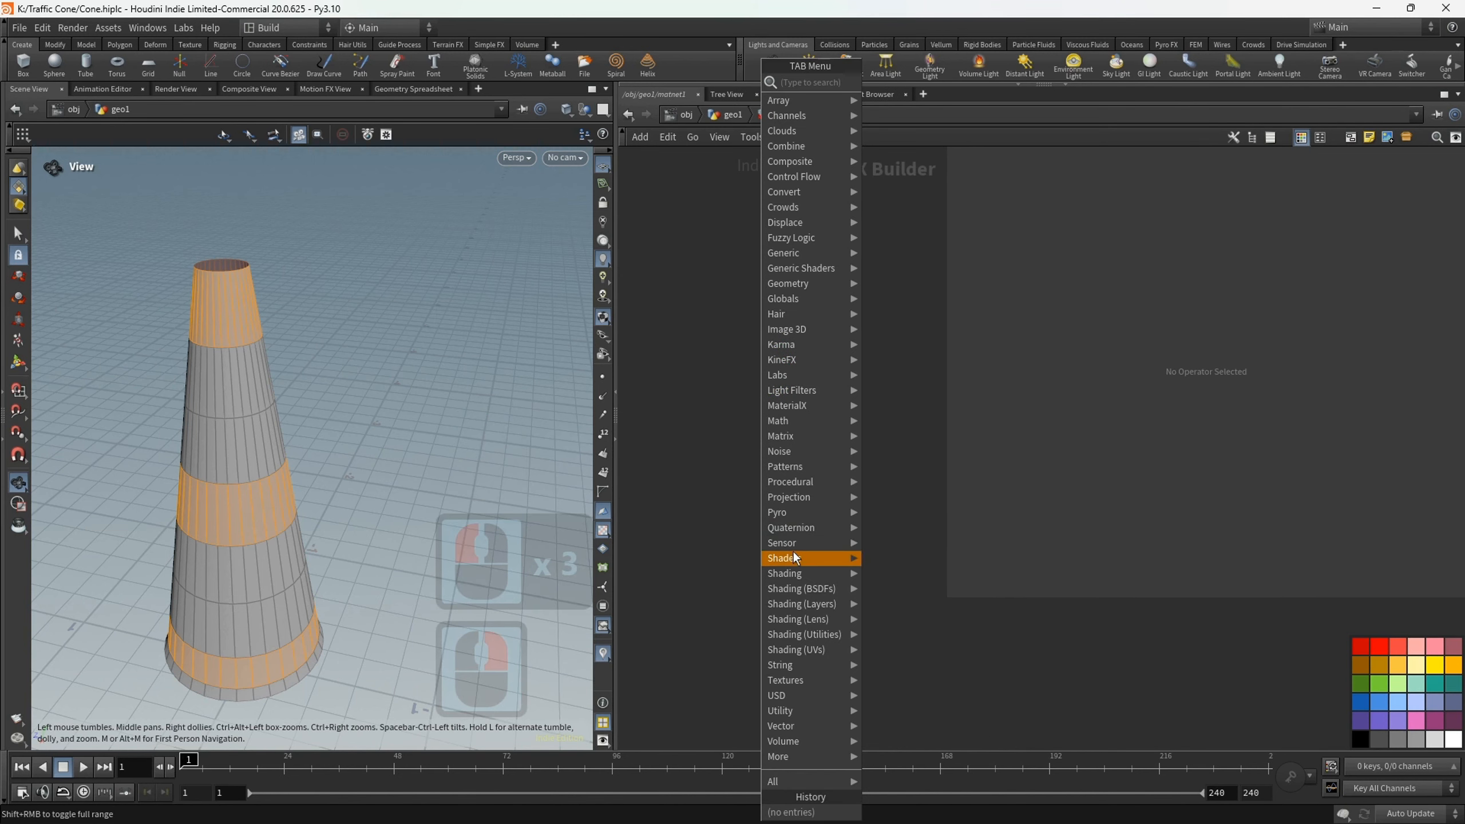
{"action": "mouse_move", "coordinate": [794, 556]}
{"action": "left_click", "coordinate": [1040, 559]}
{"action": "left_click", "coordinate": [765, 382]}
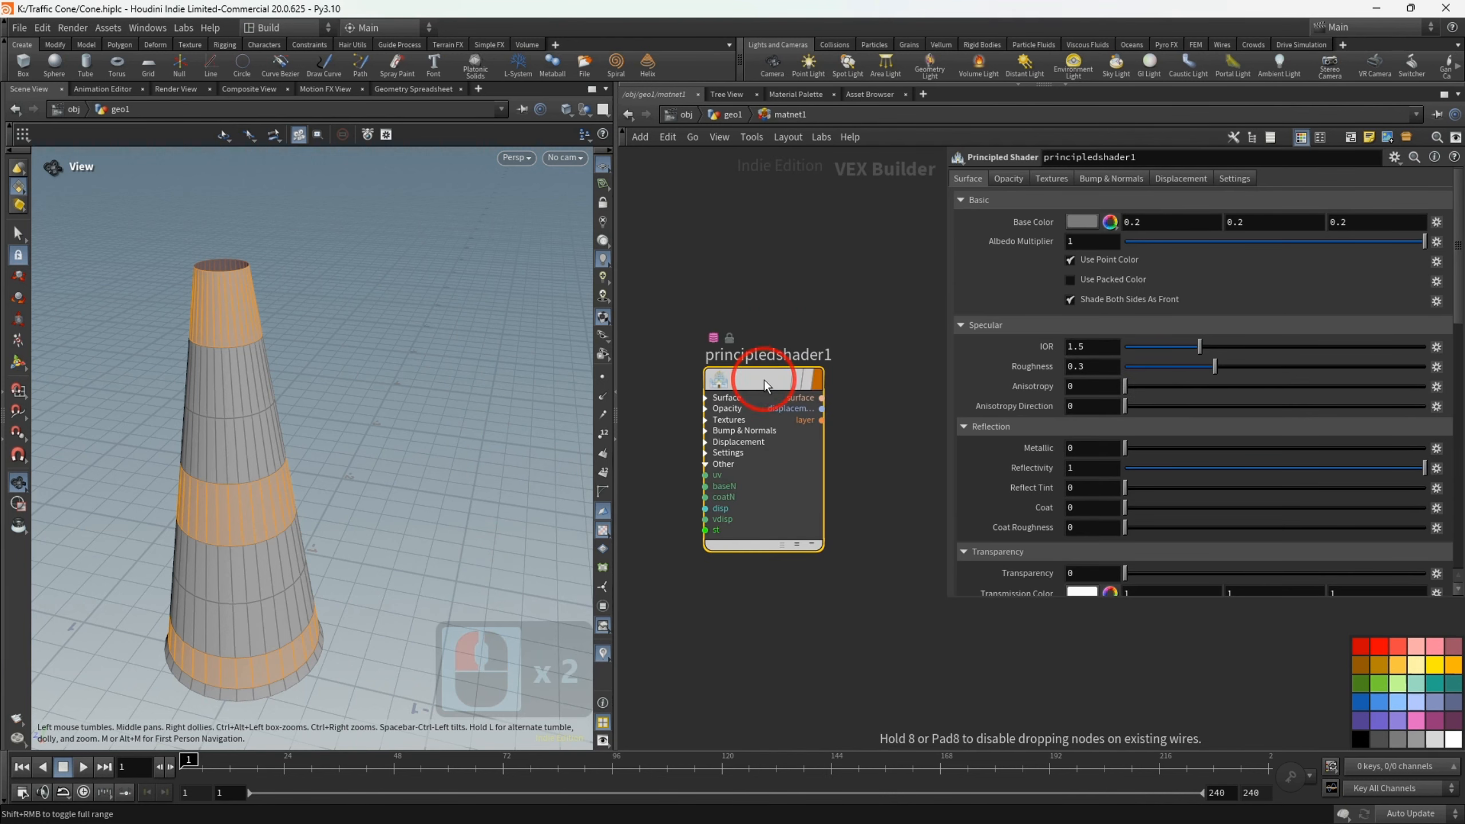
{"action": "left_click", "coordinate": [770, 354]}
{"action": "left_click_drag", "start_coordinate": [818, 357], "coordinate": [685, 360]}
{"action": "type", "text": "white"}
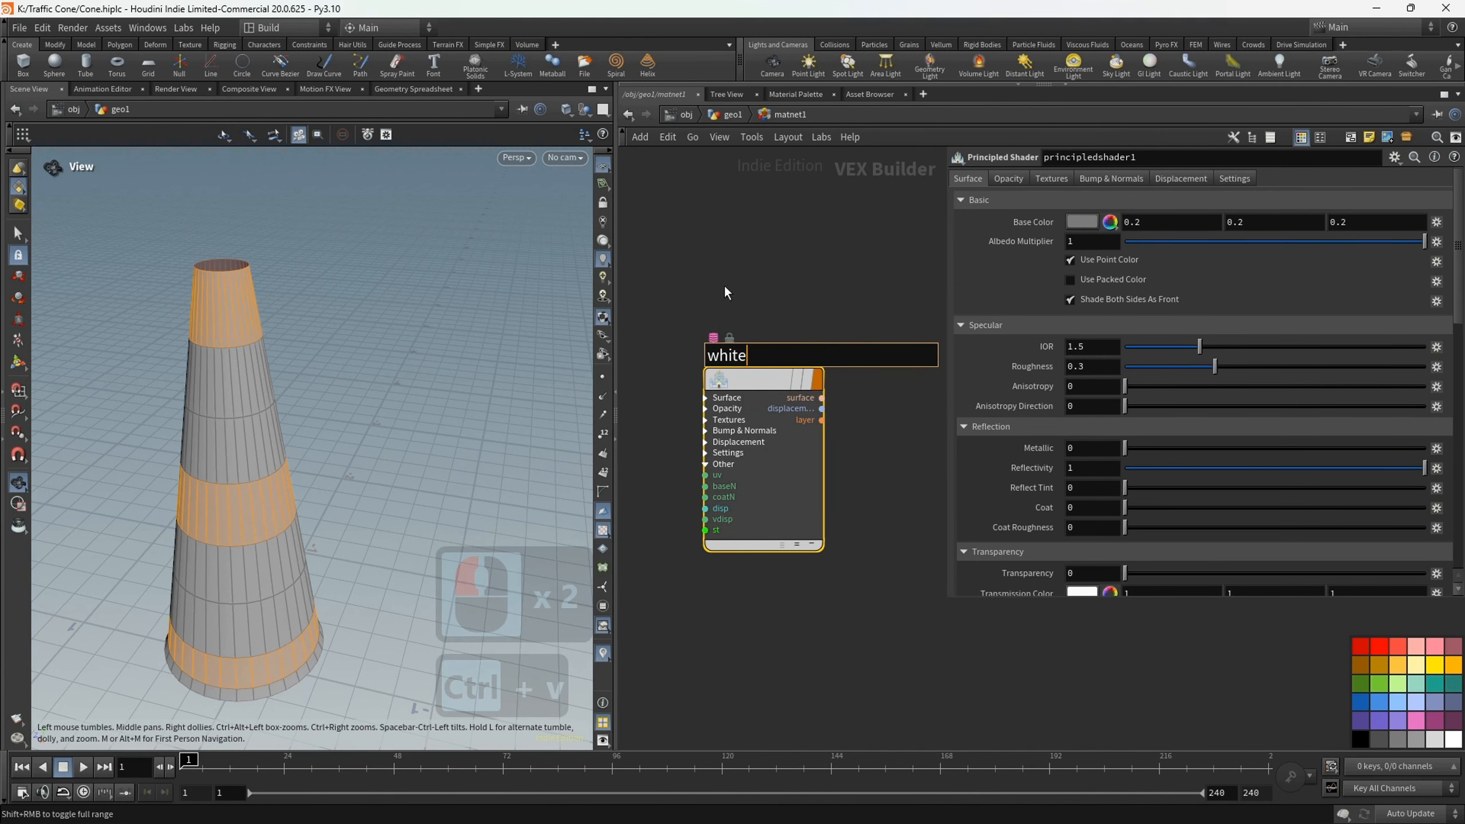
{"action": "left_click", "coordinate": [724, 284]}
- Set the white shader's base color to a light grey of 0.6667 in all three channels
{"action": "left_click", "coordinate": [800, 376]}
{"action": "left_click", "coordinate": [1080, 224]}
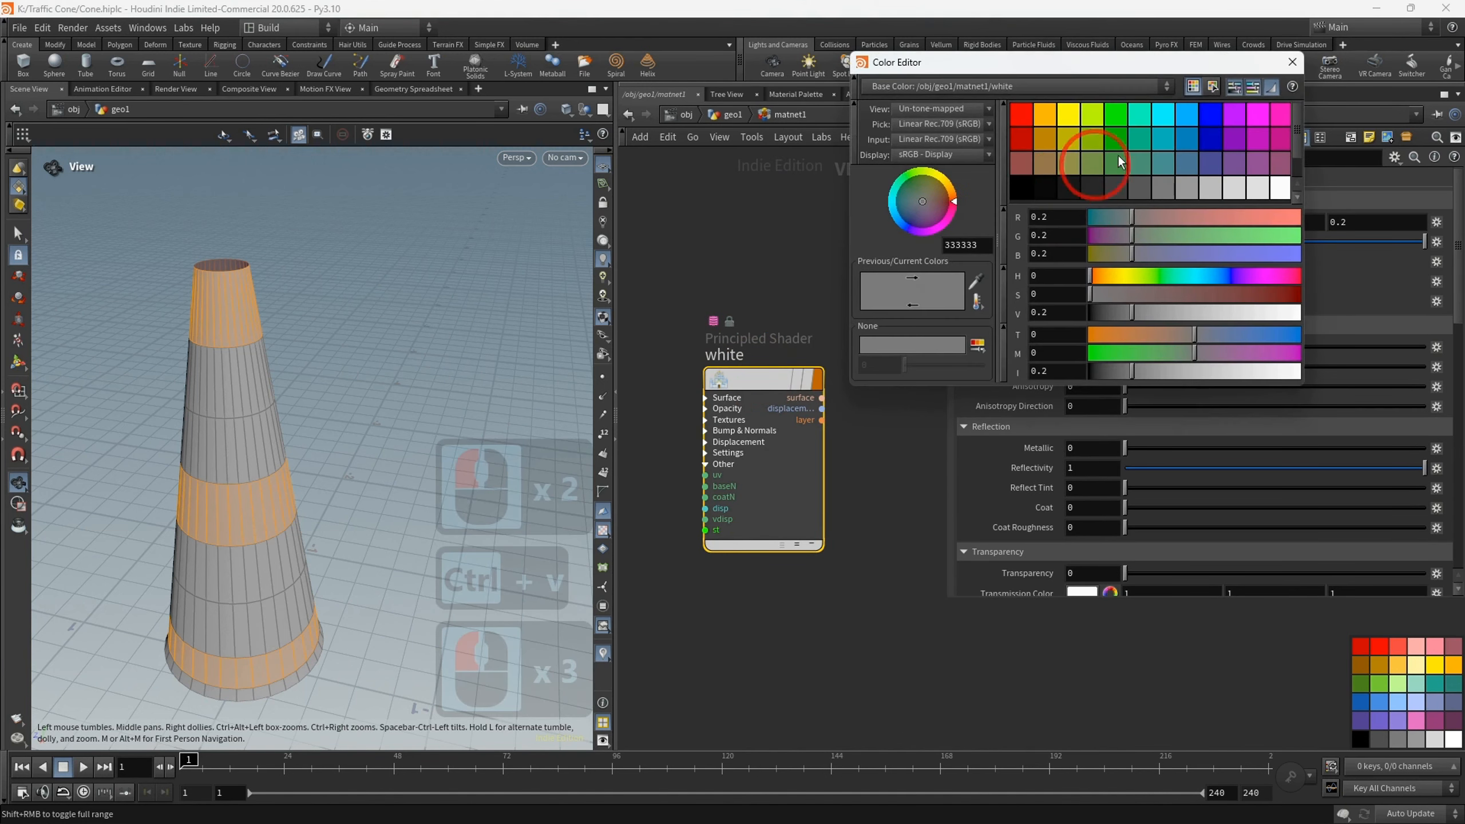
{"action": "left_click", "coordinate": [1222, 193]}
{"action": "left_click", "coordinate": [1293, 63]}
{"action": "left_click", "coordinate": [773, 321]}
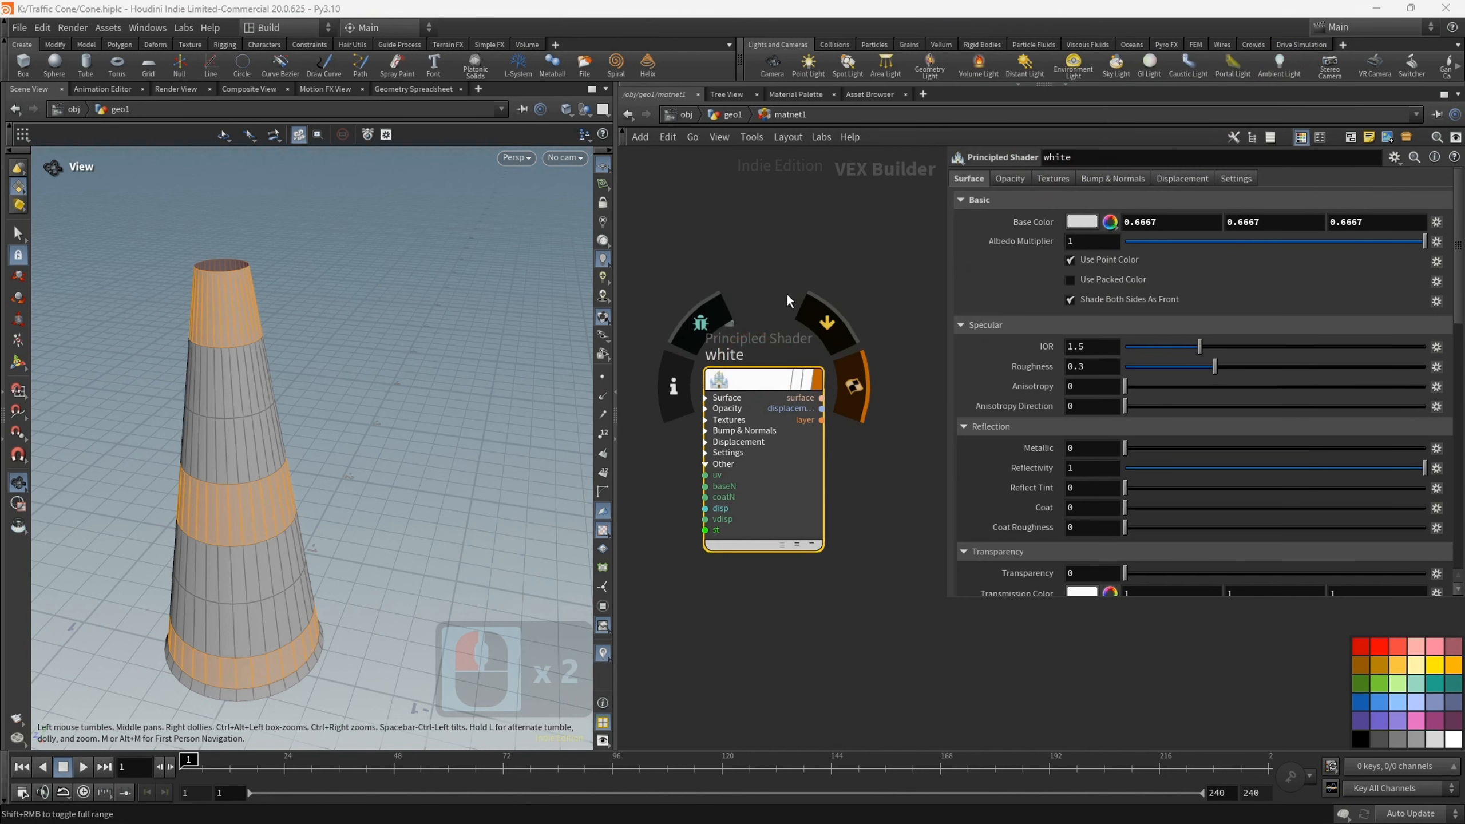
- Duplicate the white shader, stack the two shaders vertically, and rename the copy red
{"action": "left_click_drag", "start_coordinate": [755, 379], "coordinate": [767, 480]}
{"action": "key", "text": "ctrl+c"}
{"action": "key", "text": "ctrl+v"}
{"action": "double_click", "coordinate": [750, 479]}
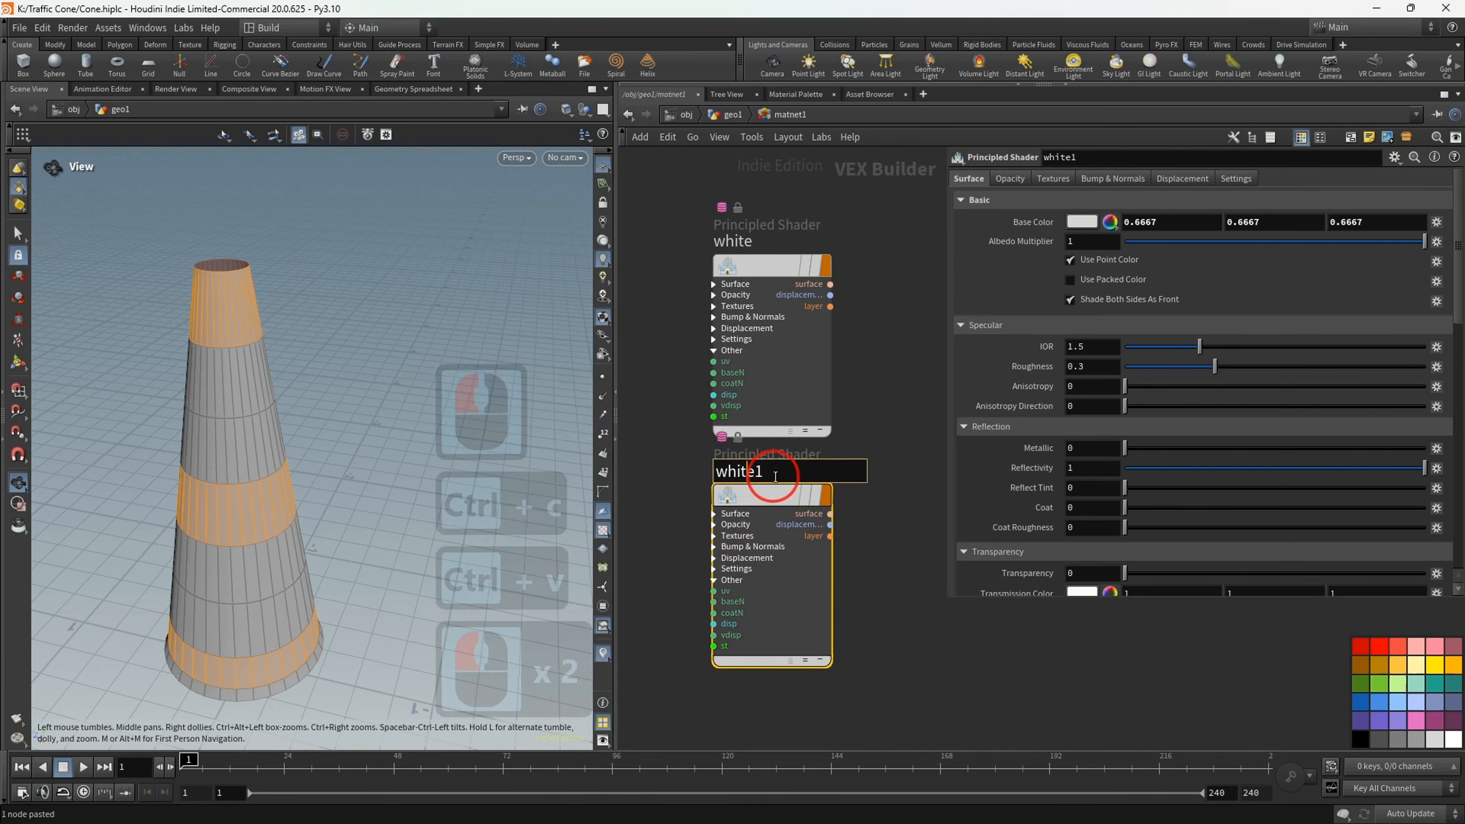
{"action": "type", "text": "red"}
- Set the red shader's base color to pure red (1, 0, 0)
{"action": "left_click", "coordinate": [745, 498]}
{"action": "left_click", "coordinate": [1083, 223]}
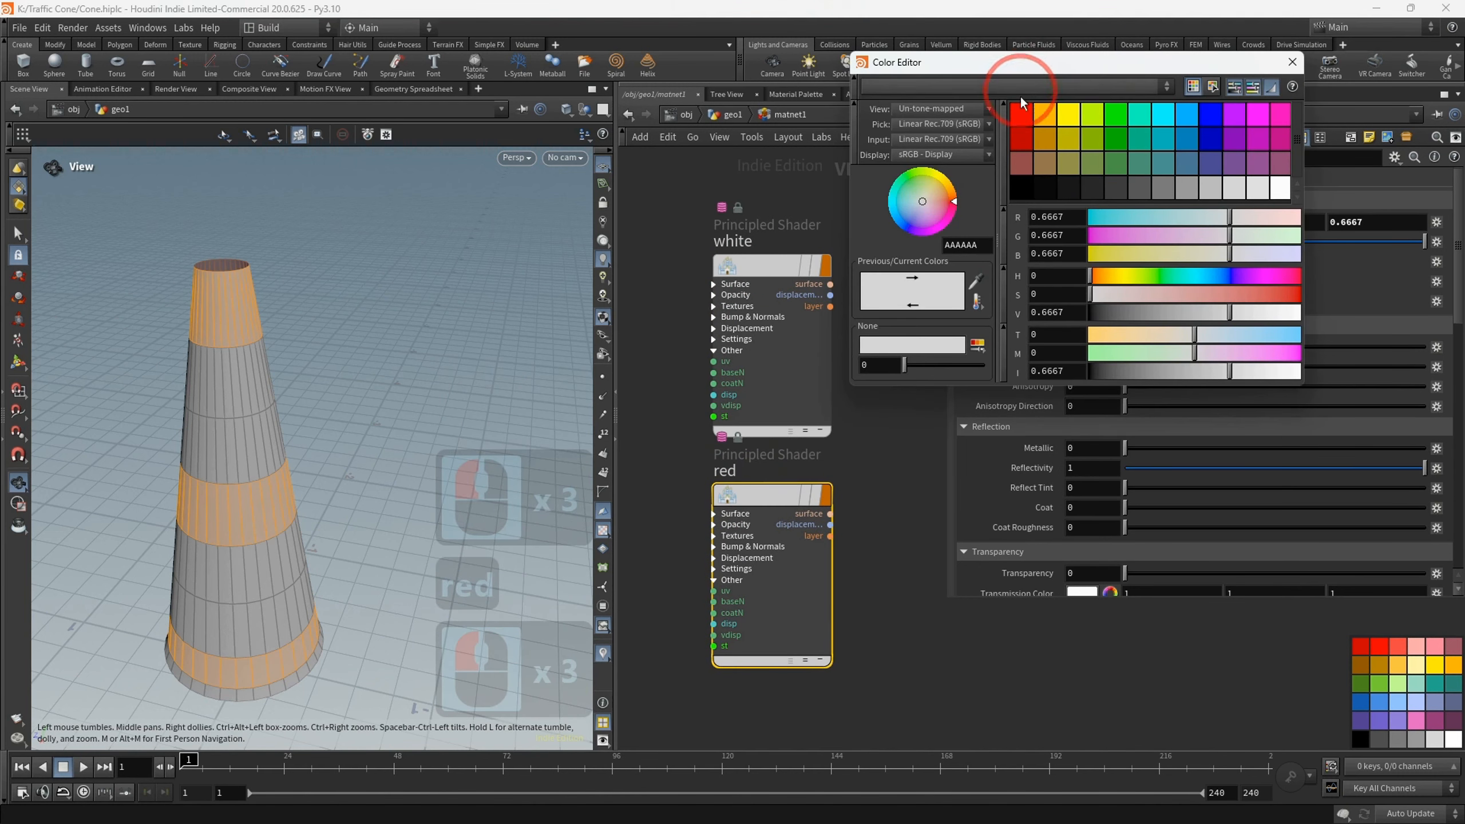
{"action": "left_click", "coordinate": [1022, 107]}
{"action": "left_click", "coordinate": [1292, 62]}
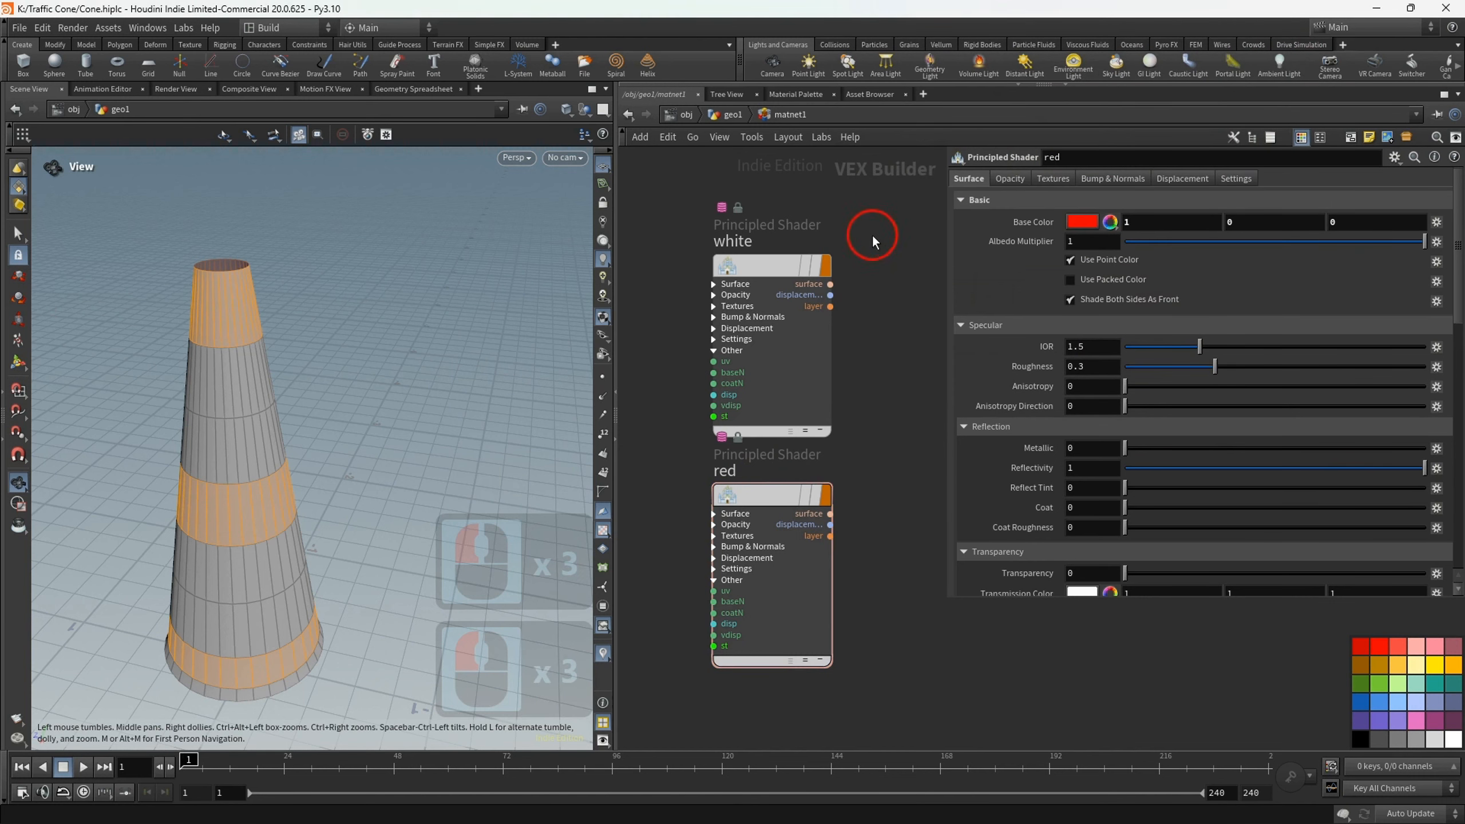
- Return to the geo1 network and append a Material node below grouprange1
{"action": "left_click", "coordinate": [729, 116]}
{"action": "middle_click_drag", "start_coordinate": [847, 437], "coordinate": [707, 438]}
{"action": "left_click", "coordinate": [782, 363]}
{"action": "key", "text": "Tab"}
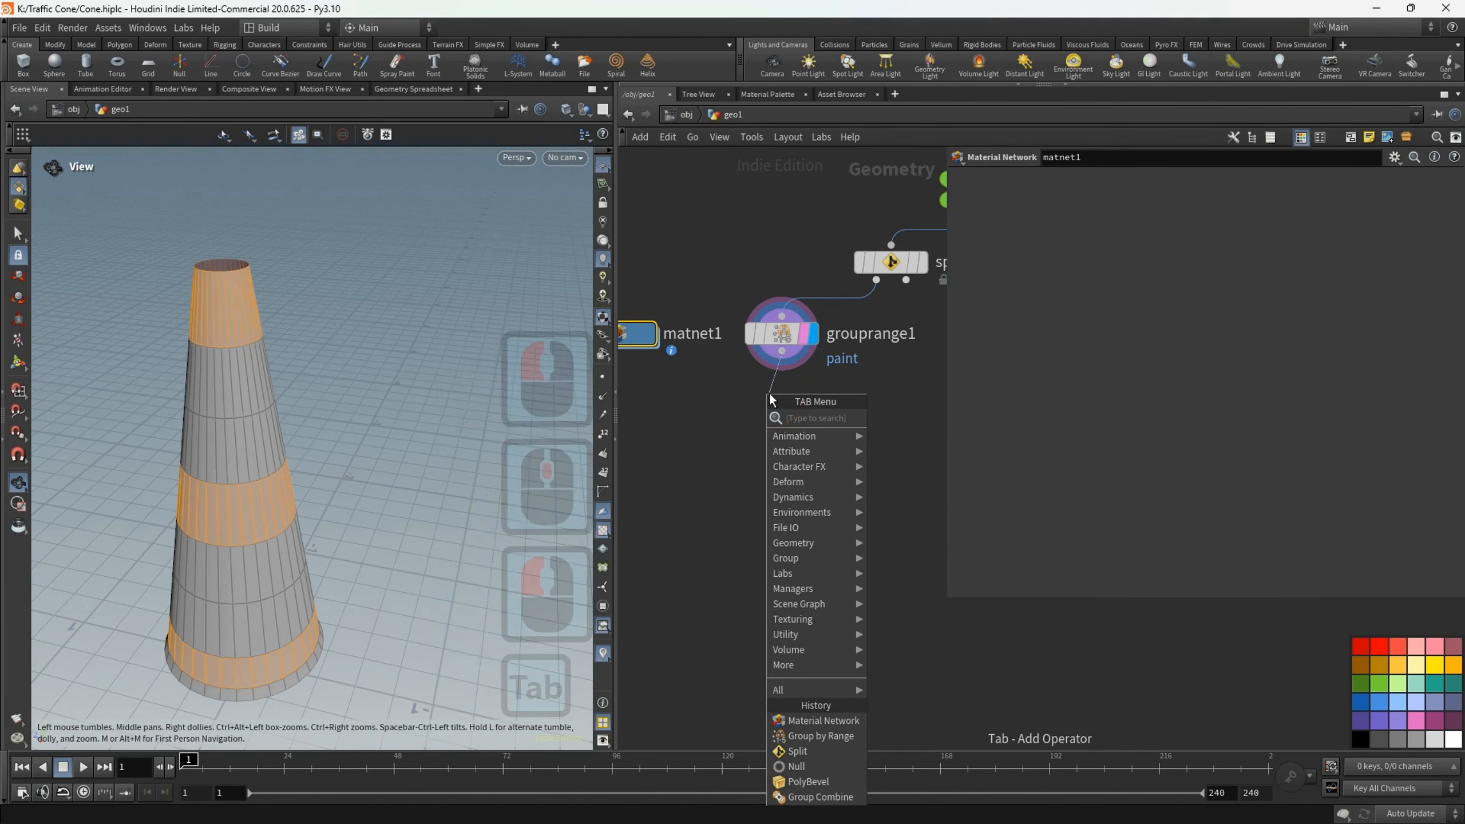
{"action": "type", "text": "mate"}
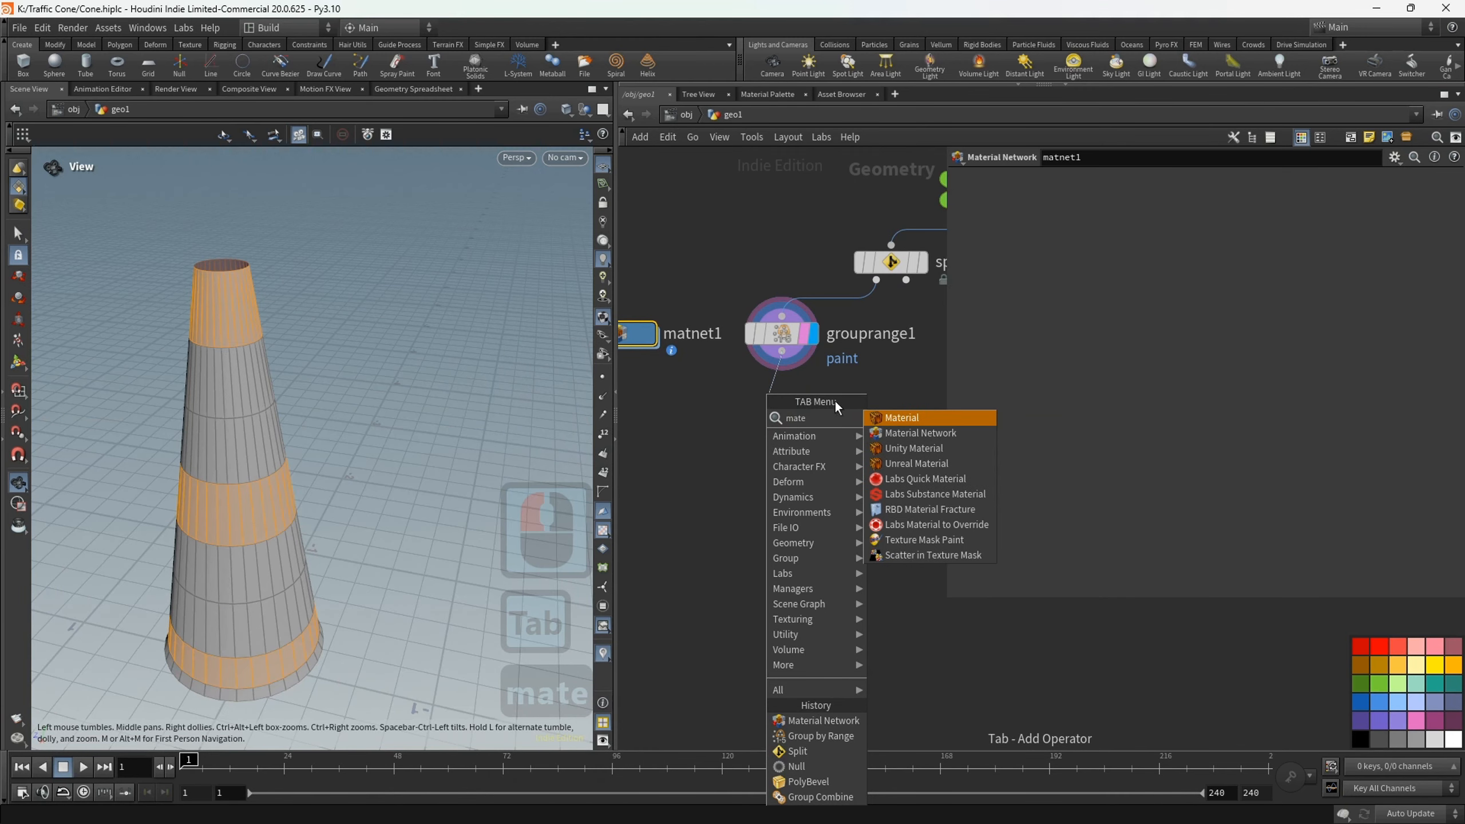
{"action": "left_click", "coordinate": [900, 418]}
{"action": "left_click", "coordinate": [782, 399]}
- Assign the red shader from matnet1 to the material1 node
{"action": "left_click", "coordinate": [1127, 295]}
{"action": "left_click", "coordinate": [1420, 294]}
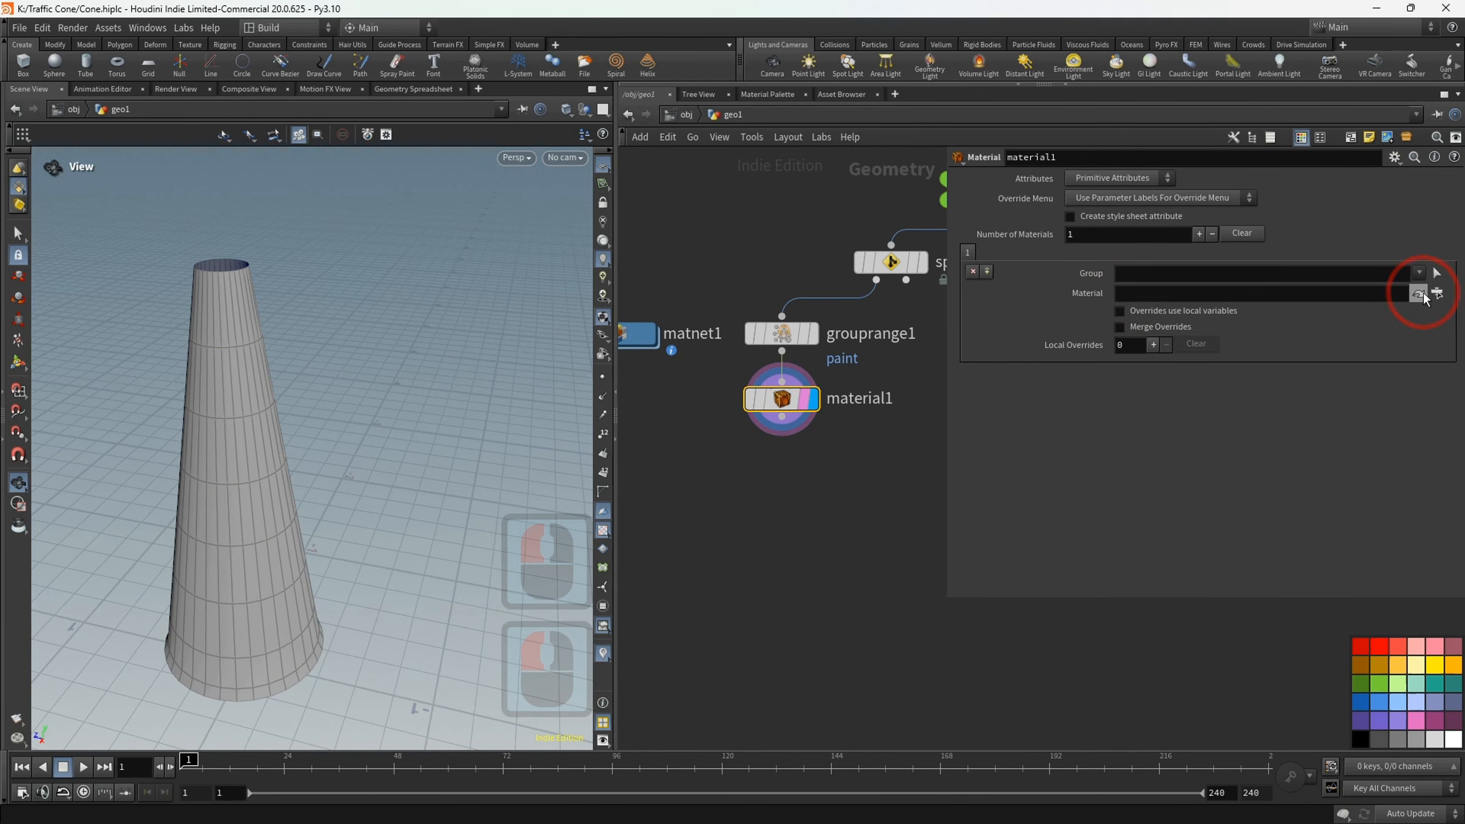
{"action": "left_click", "coordinate": [1435, 295]}
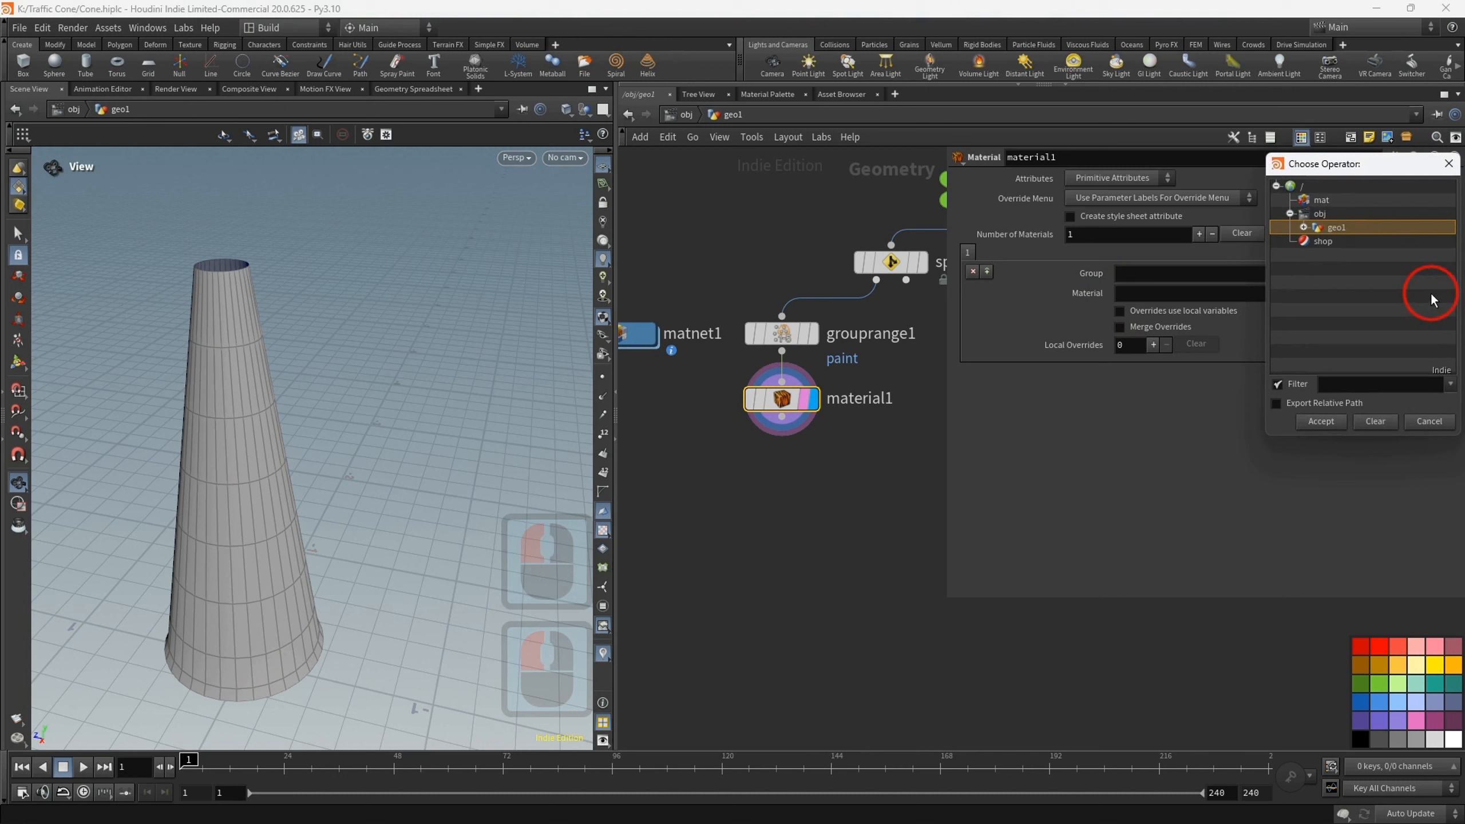
{"action": "left_click", "coordinate": [1304, 228]}
{"action": "left_click", "coordinate": [1317, 243]}
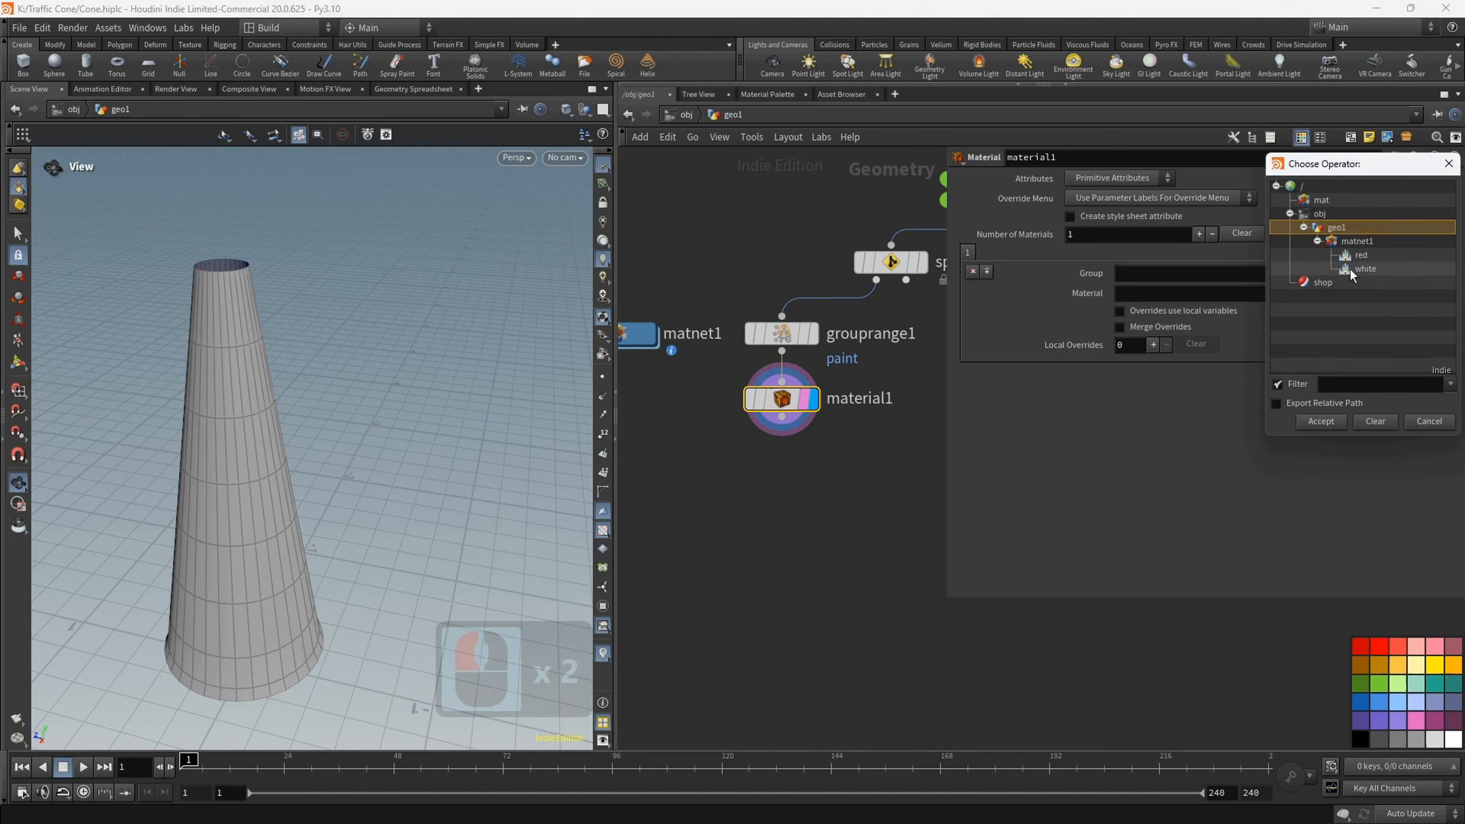
{"action": "double_click", "coordinate": [1350, 257]}
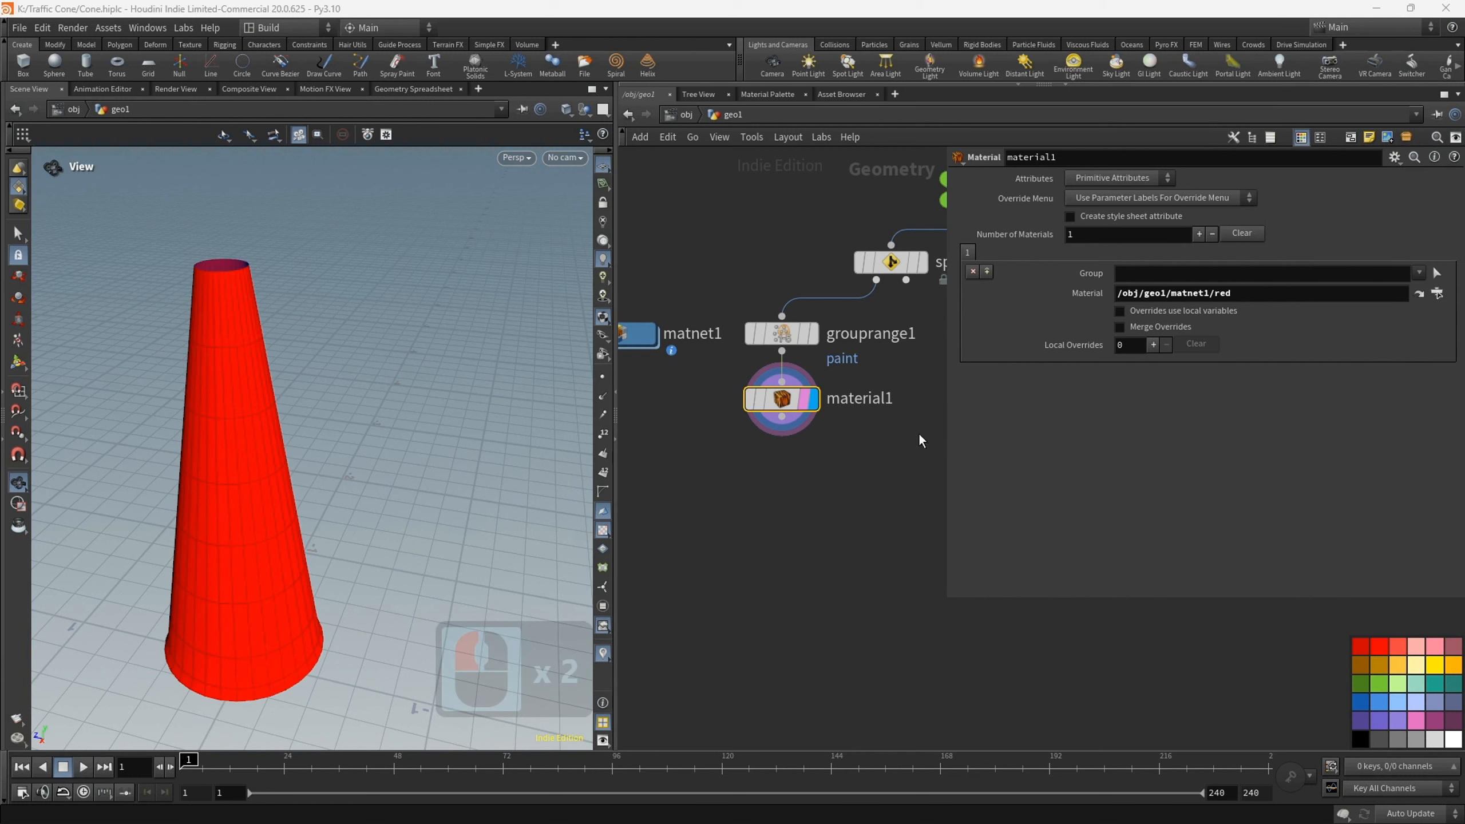
- Duplicate material1, wire the copy below it, and display the copy's output
{"action": "left_click", "coordinate": [801, 418]}
{"action": "key", "text": "ctrl+c"}
{"action": "key", "text": "ctrl+v"}
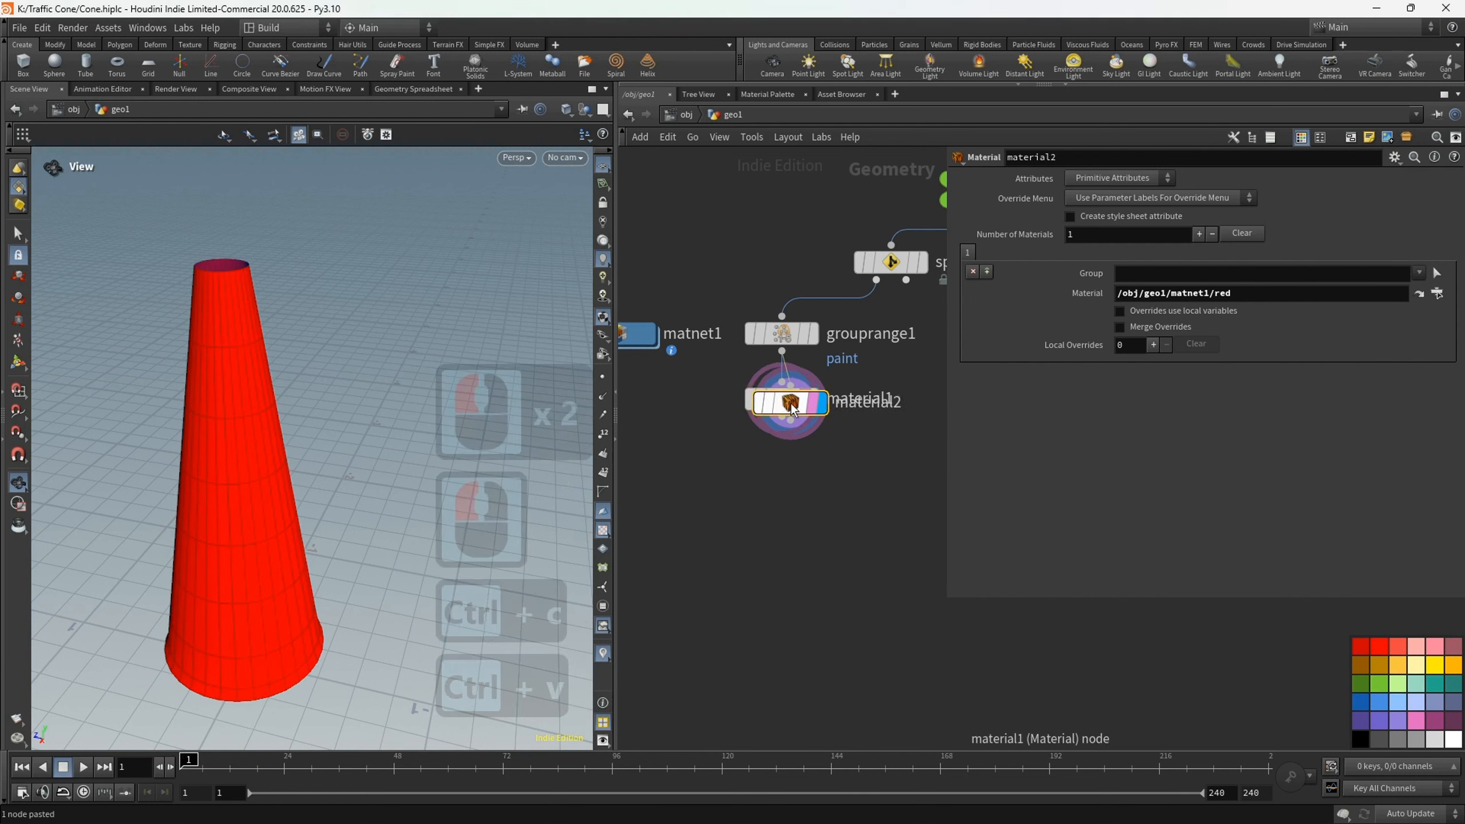
{"action": "left_click_drag", "start_coordinate": [784, 474], "coordinate": [784, 482]}
{"action": "left_click_drag", "start_coordinate": [782, 417], "coordinate": [783, 463]}
{"action": "left_click", "coordinate": [802, 462]}
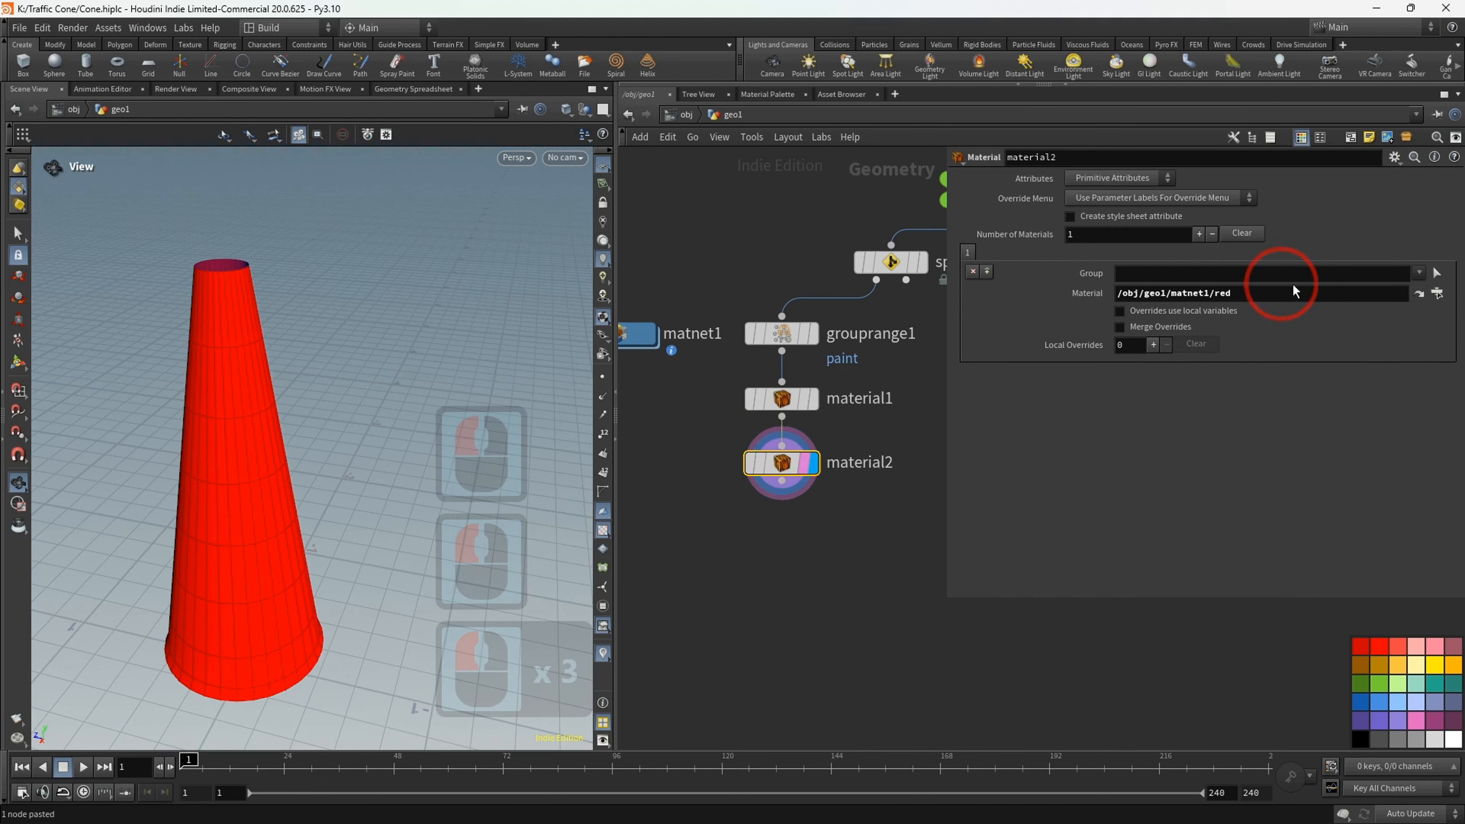
- Restrict material2 to the paint group and assign it the white shader from matnet1
{"action": "left_click", "coordinate": [1419, 273]}
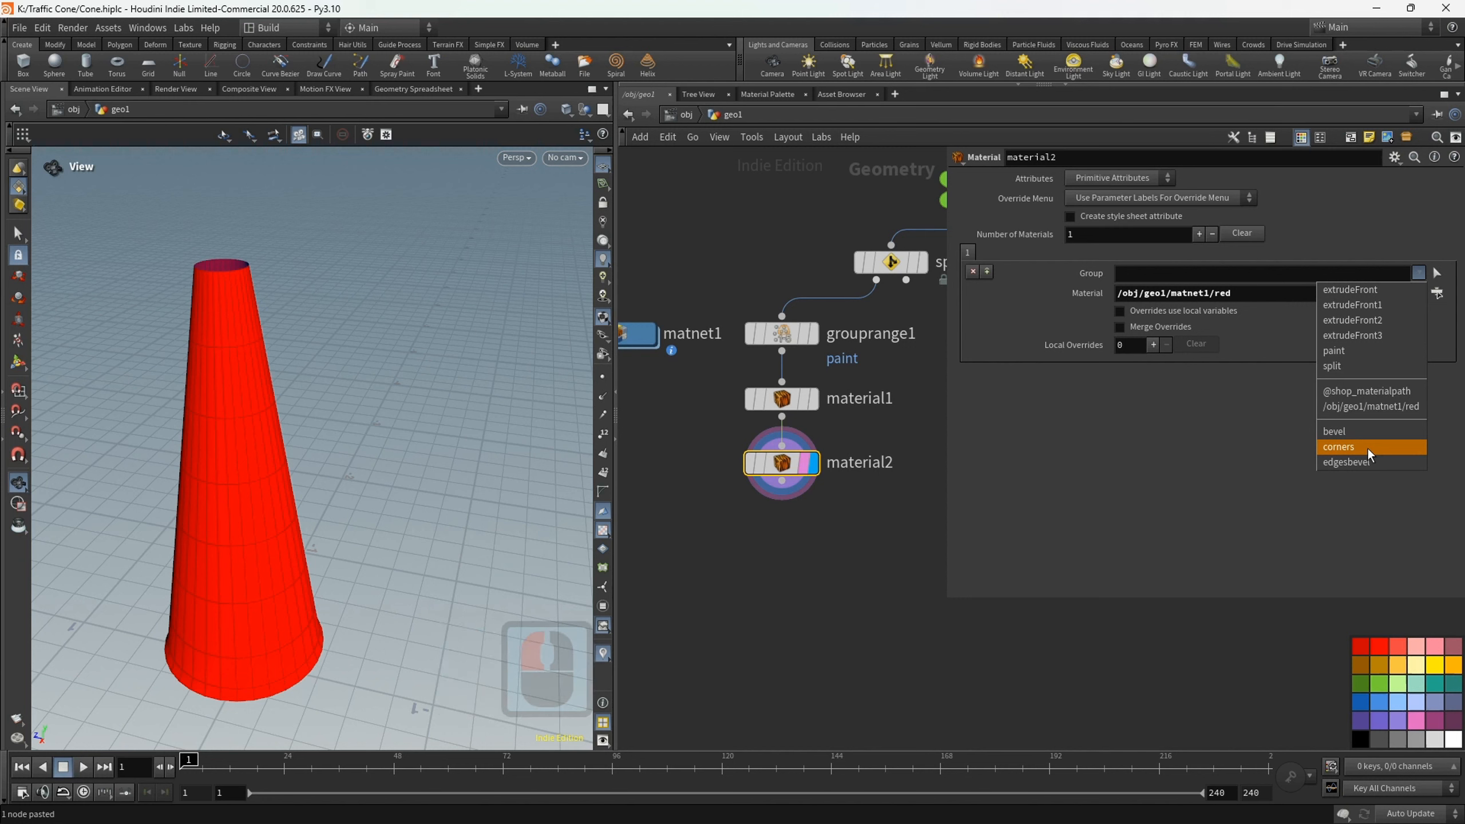
{"action": "left_click", "coordinate": [1359, 352]}
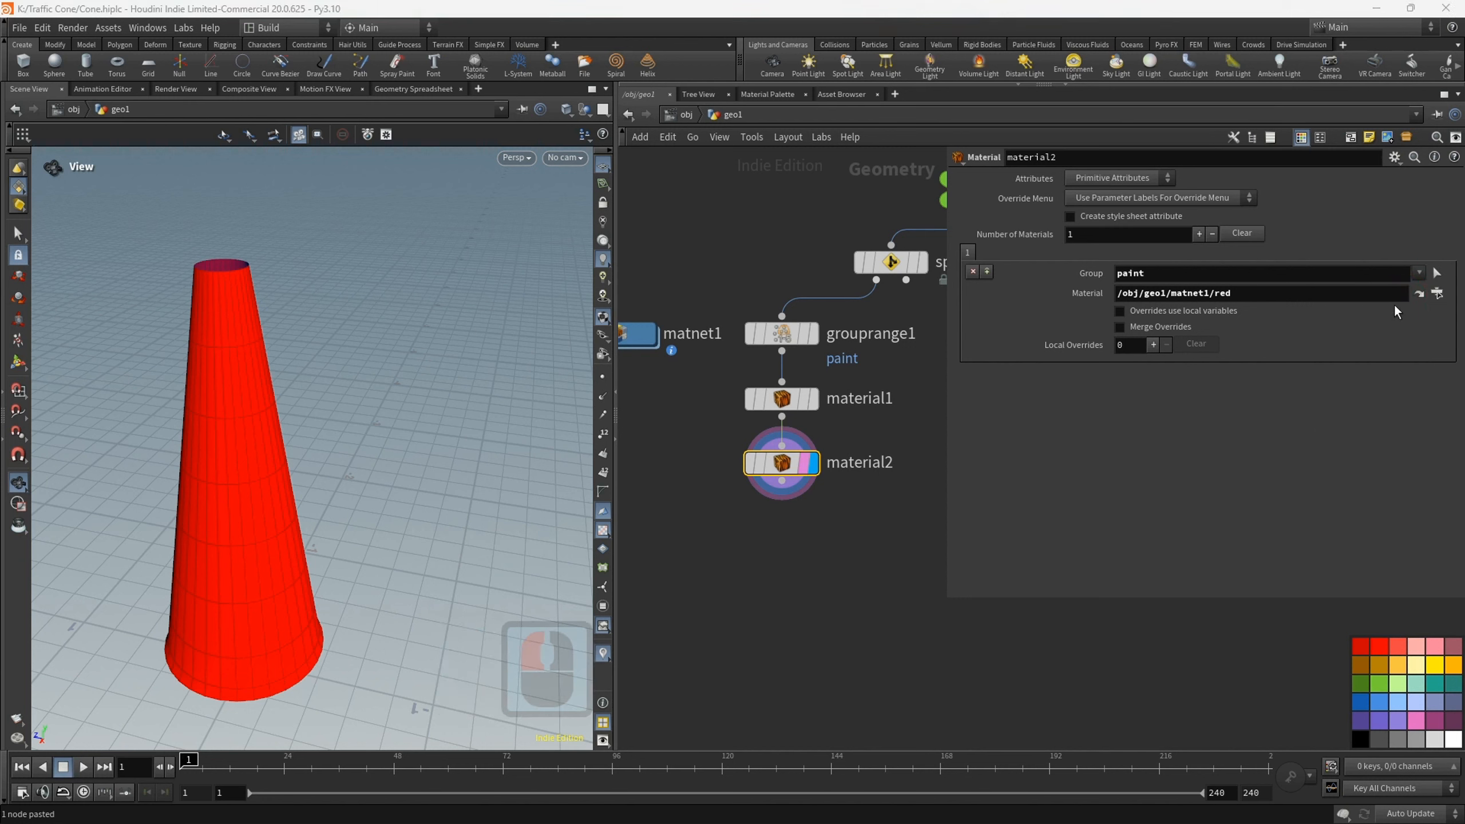
{"action": "left_click", "coordinate": [1438, 293]}
{"action": "double_click", "coordinate": [1365, 269]}
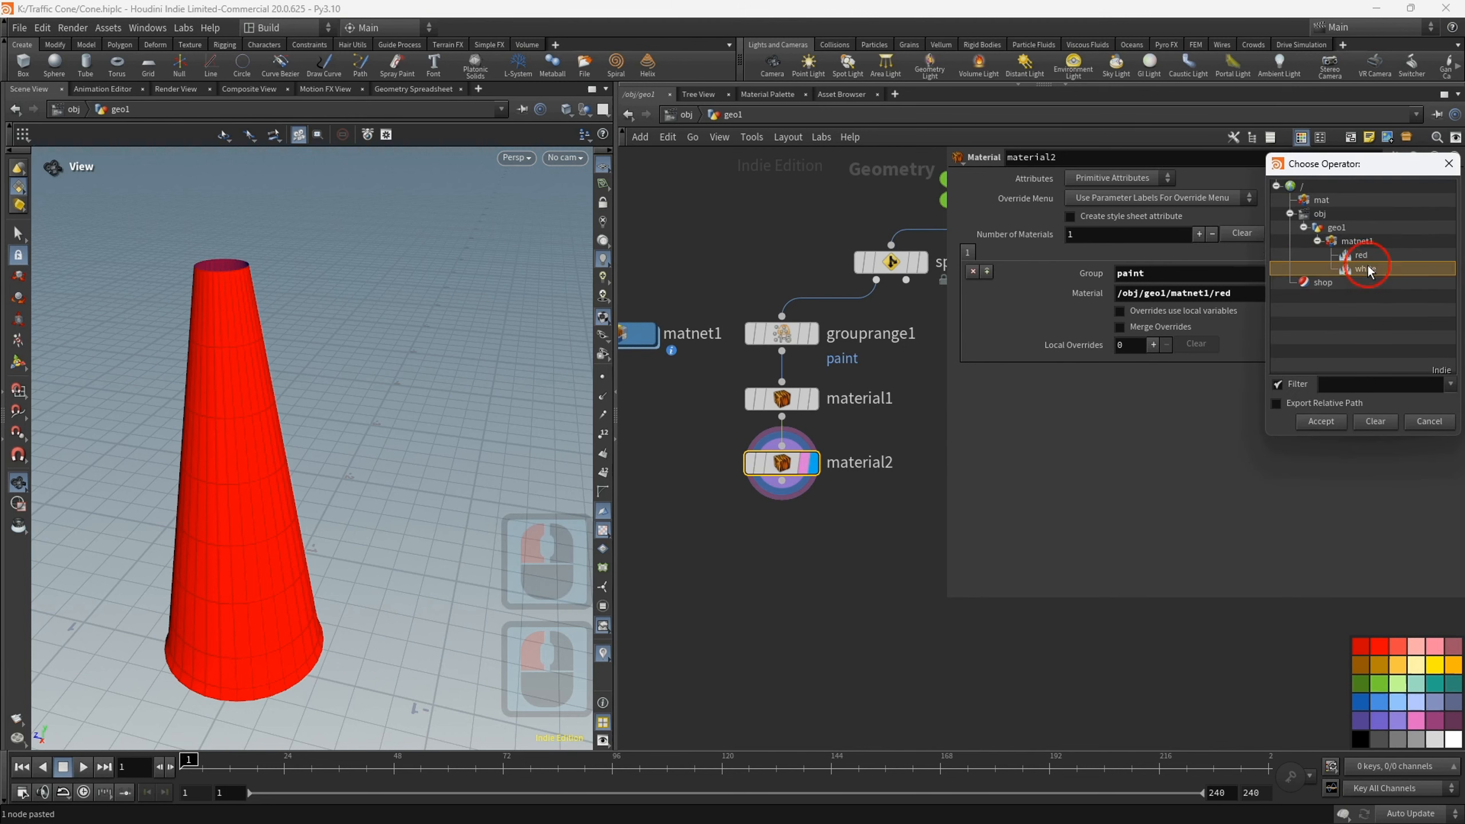
- Duplicate material1 to its right, wire the copy to split1's second output, and display the red base and tip
{"action": "middle_click_drag", "start_coordinate": [802, 523], "coordinate": [738, 537]}
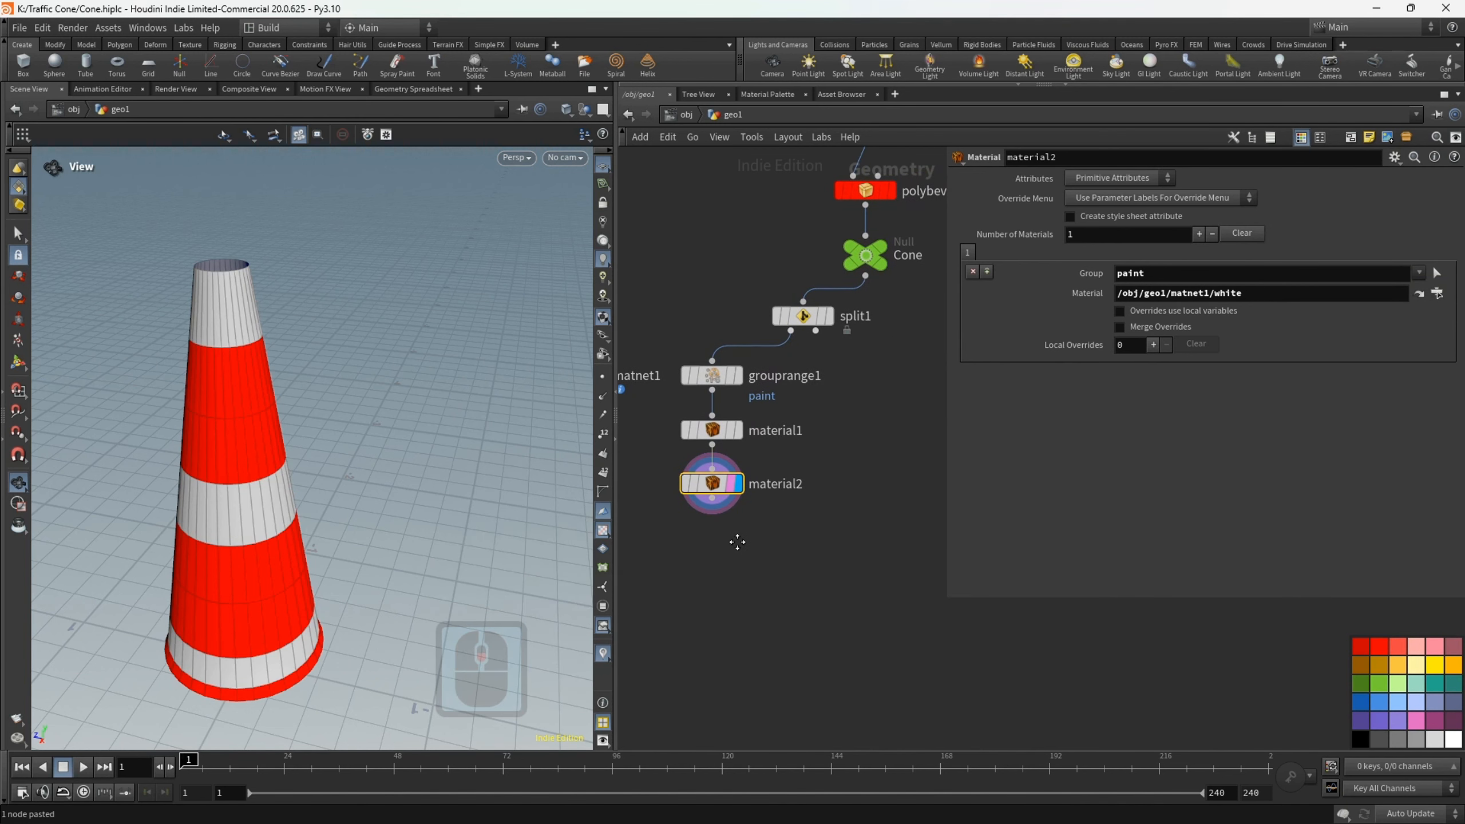
{"action": "left_click", "coordinate": [713, 437]}
{"action": "mouse_move", "coordinate": [714, 438]}
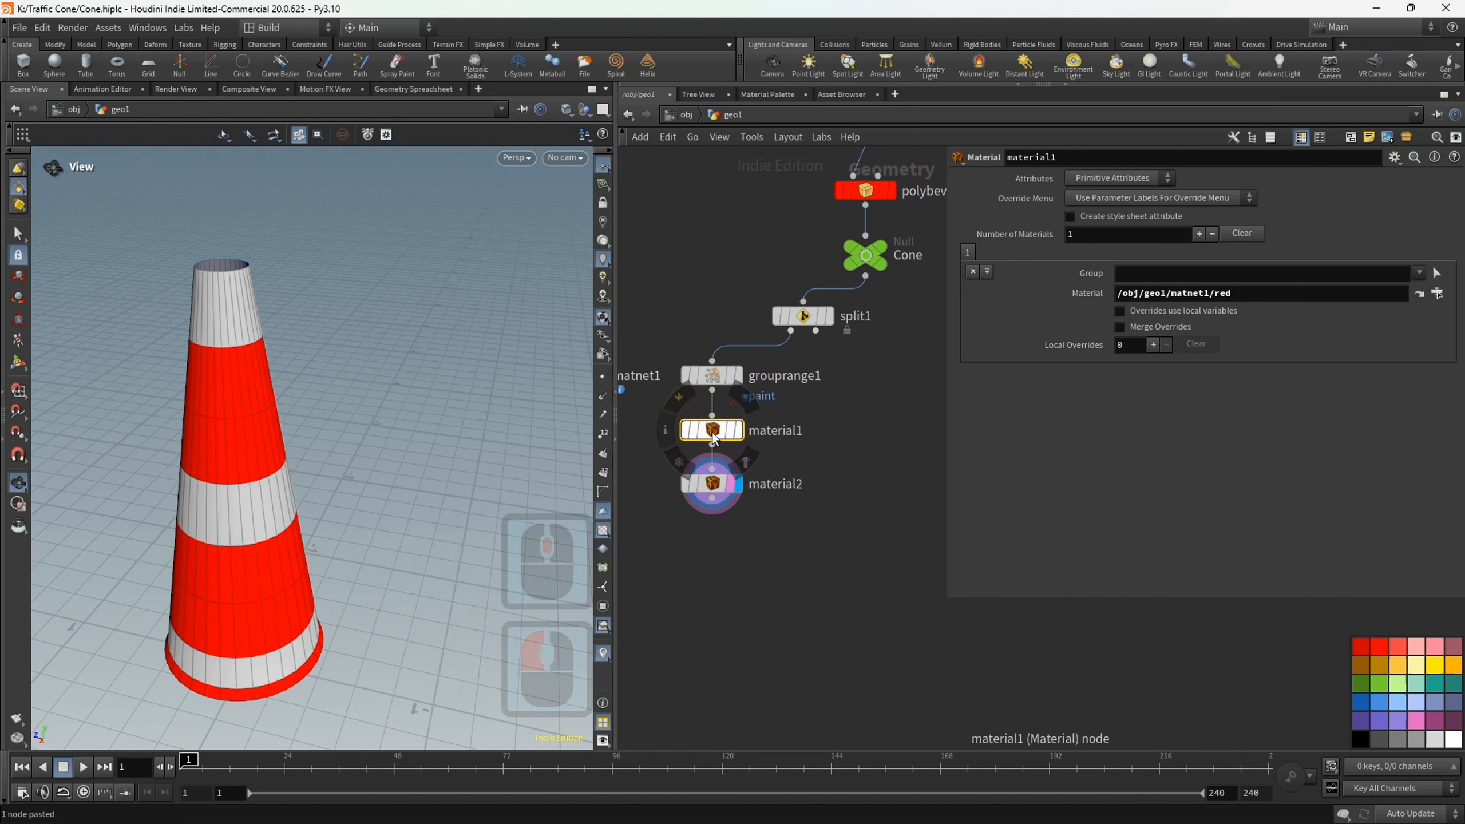
{"action": "key", "text": "ctrl+c"}
{"action": "key", "text": "ctrl+v"}
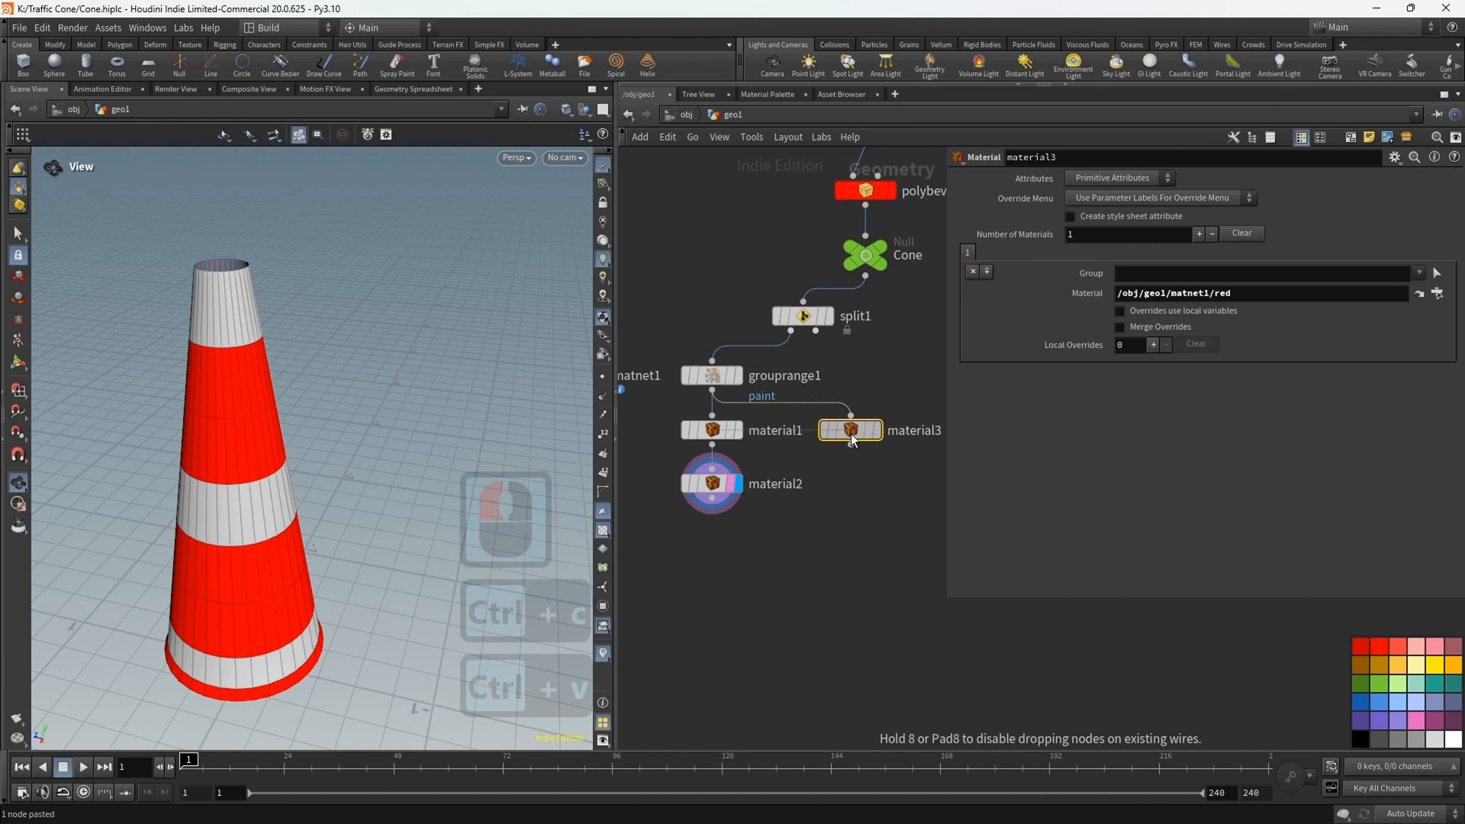
{"action": "left_click", "coordinate": [853, 441]}
{"action": "left_click_drag", "start_coordinate": [829, 372], "coordinate": [852, 416]}
{"action": "left_click", "coordinate": [877, 431]}
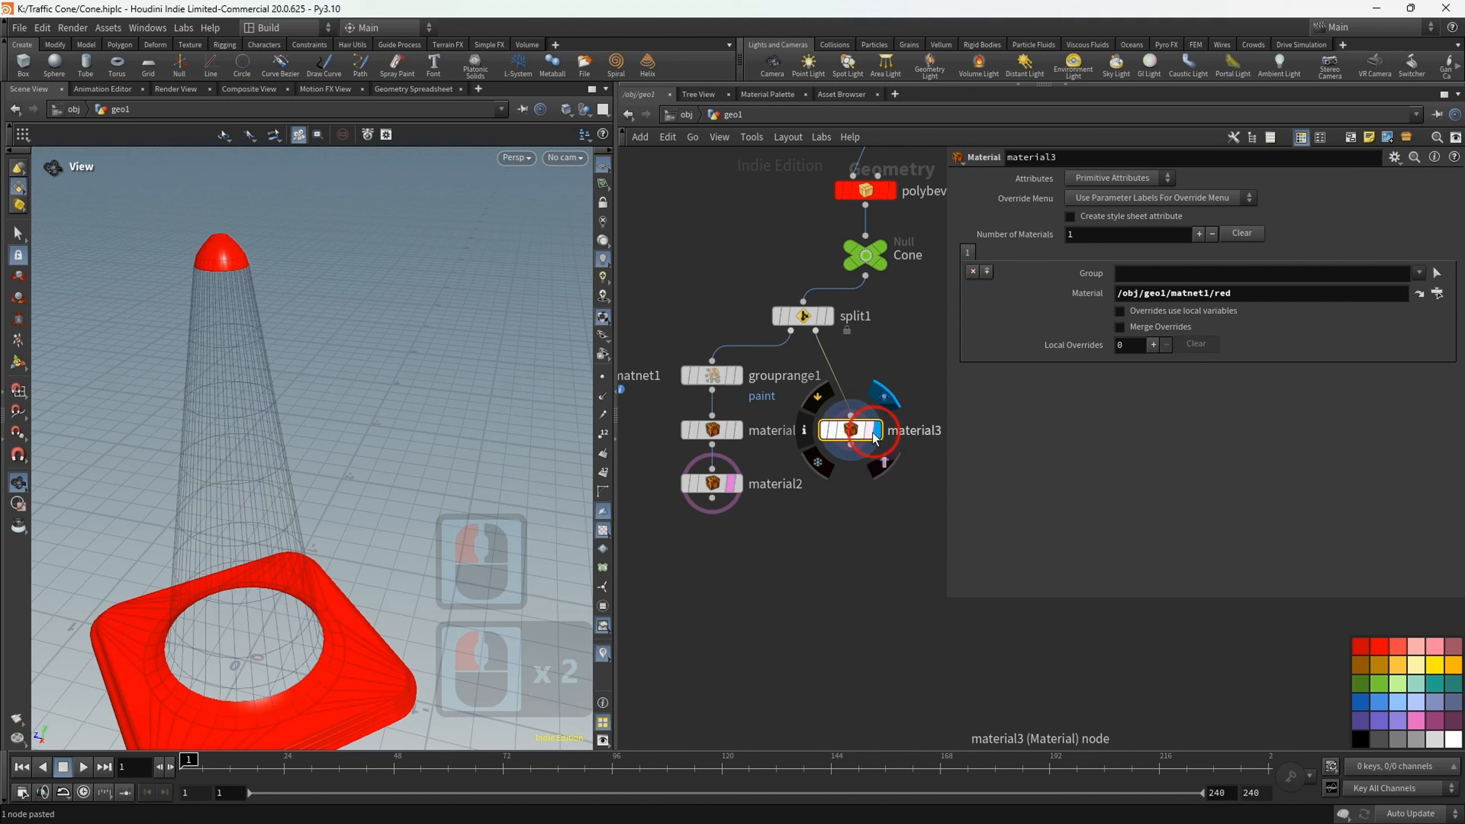
{"action": "left_click", "coordinate": [869, 430]}
{"action": "scroll", "coordinate": [816, 512], "scroll_direction": "down", "scroll_amount": 1}
{"action": "middle_click_drag", "start_coordinate": [815, 513], "coordinate": [791, 419]}
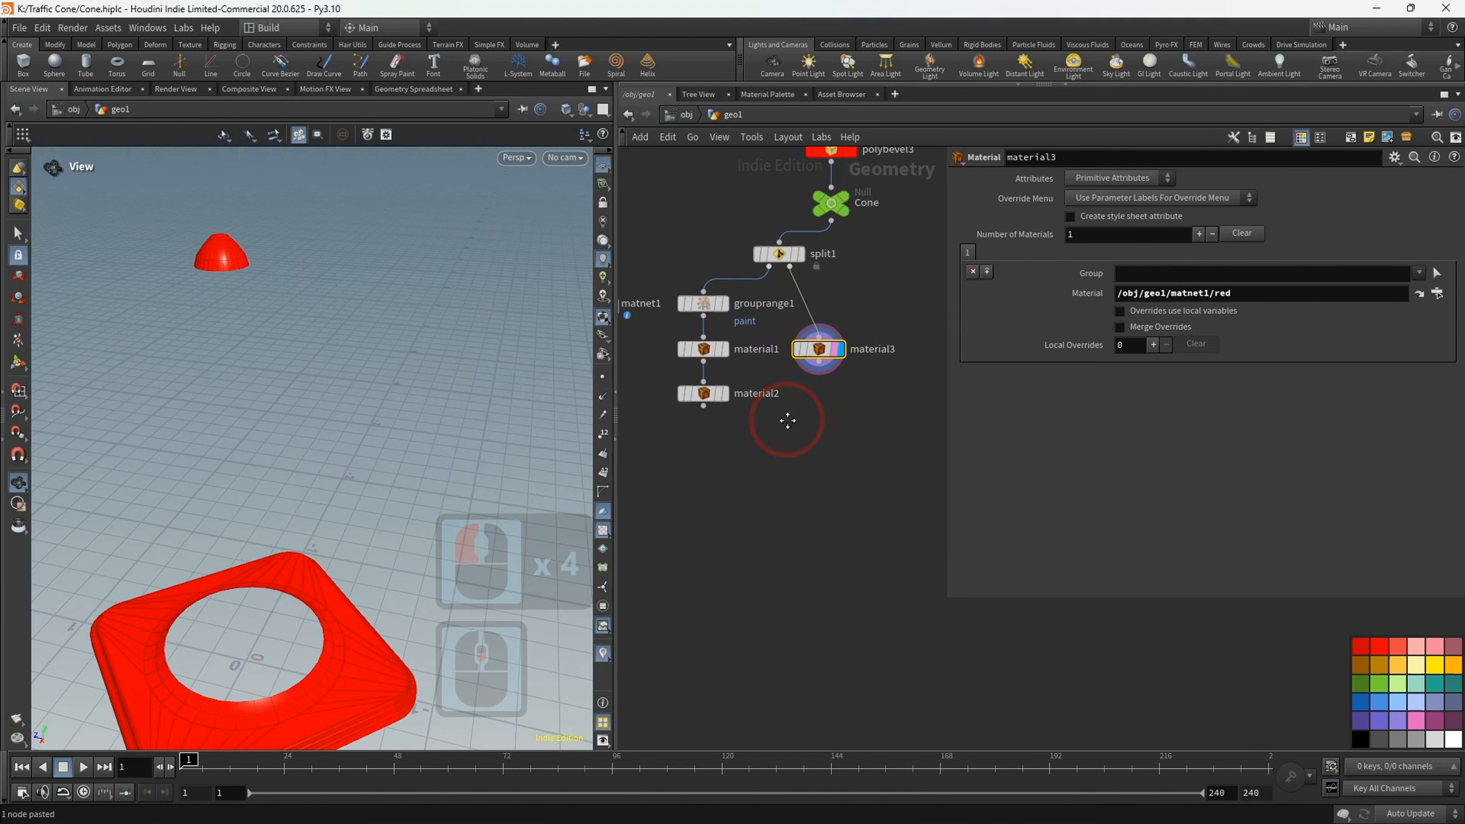
{"action": "left_click", "coordinate": [693, 138]}
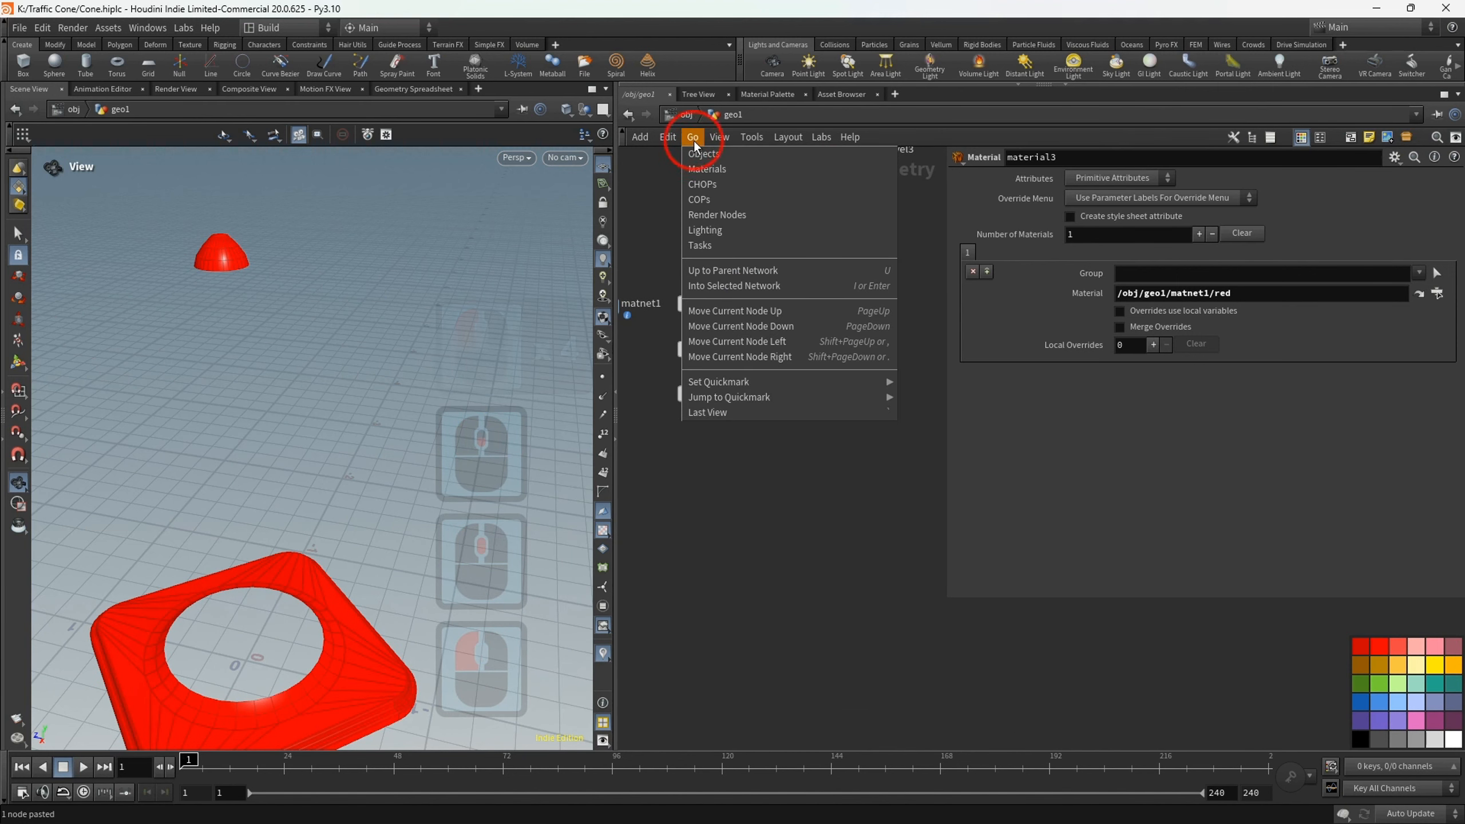
{"action": "mouse_move", "coordinate": [726, 138]}
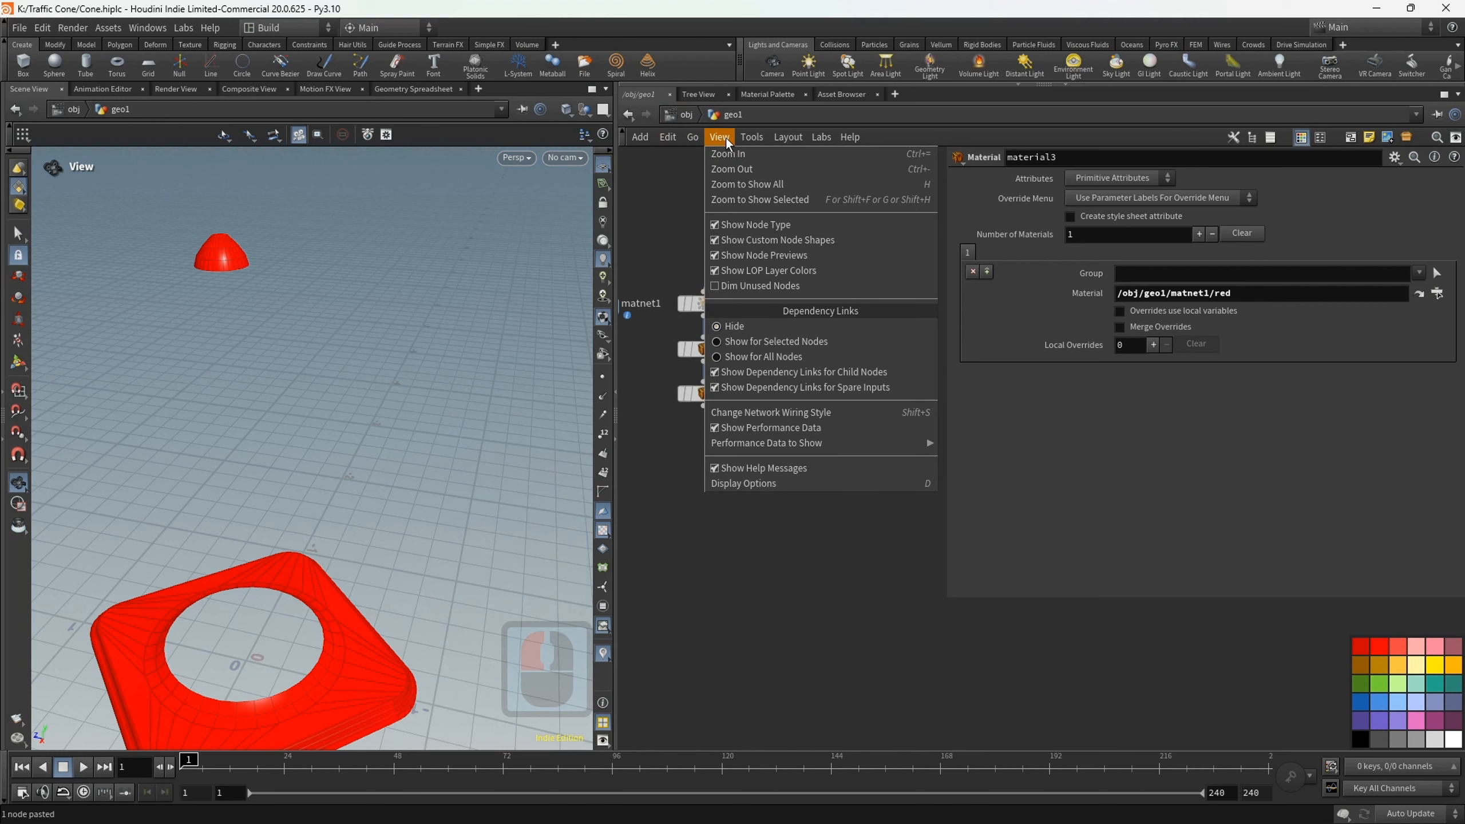
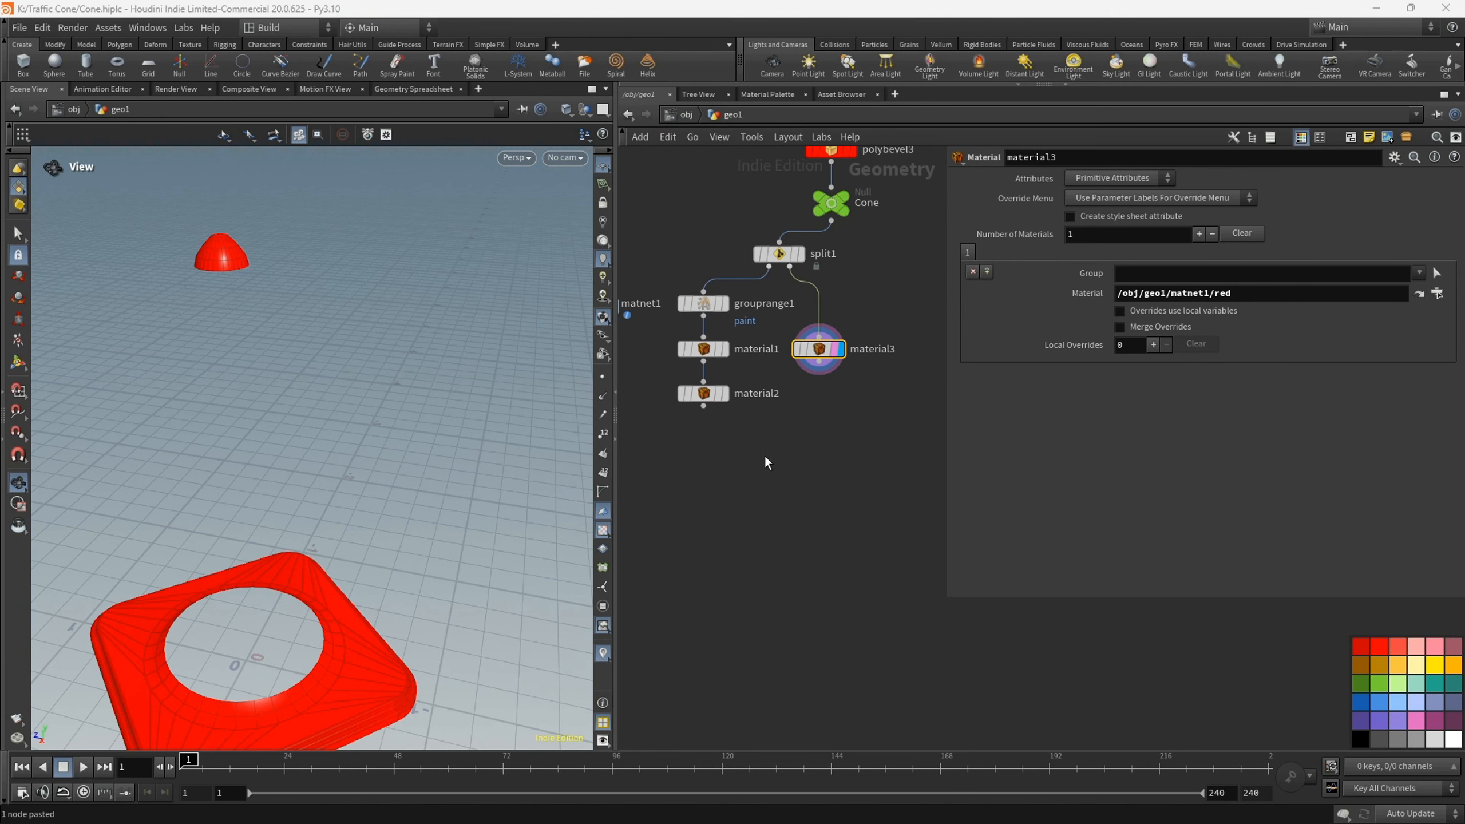
- Add a Merge node below and between the material2 and material3 branches
{"action": "middle_click_drag", "start_coordinate": [765, 456], "coordinate": [774, 410]}
{"action": "right_click", "coordinate": [774, 412]}
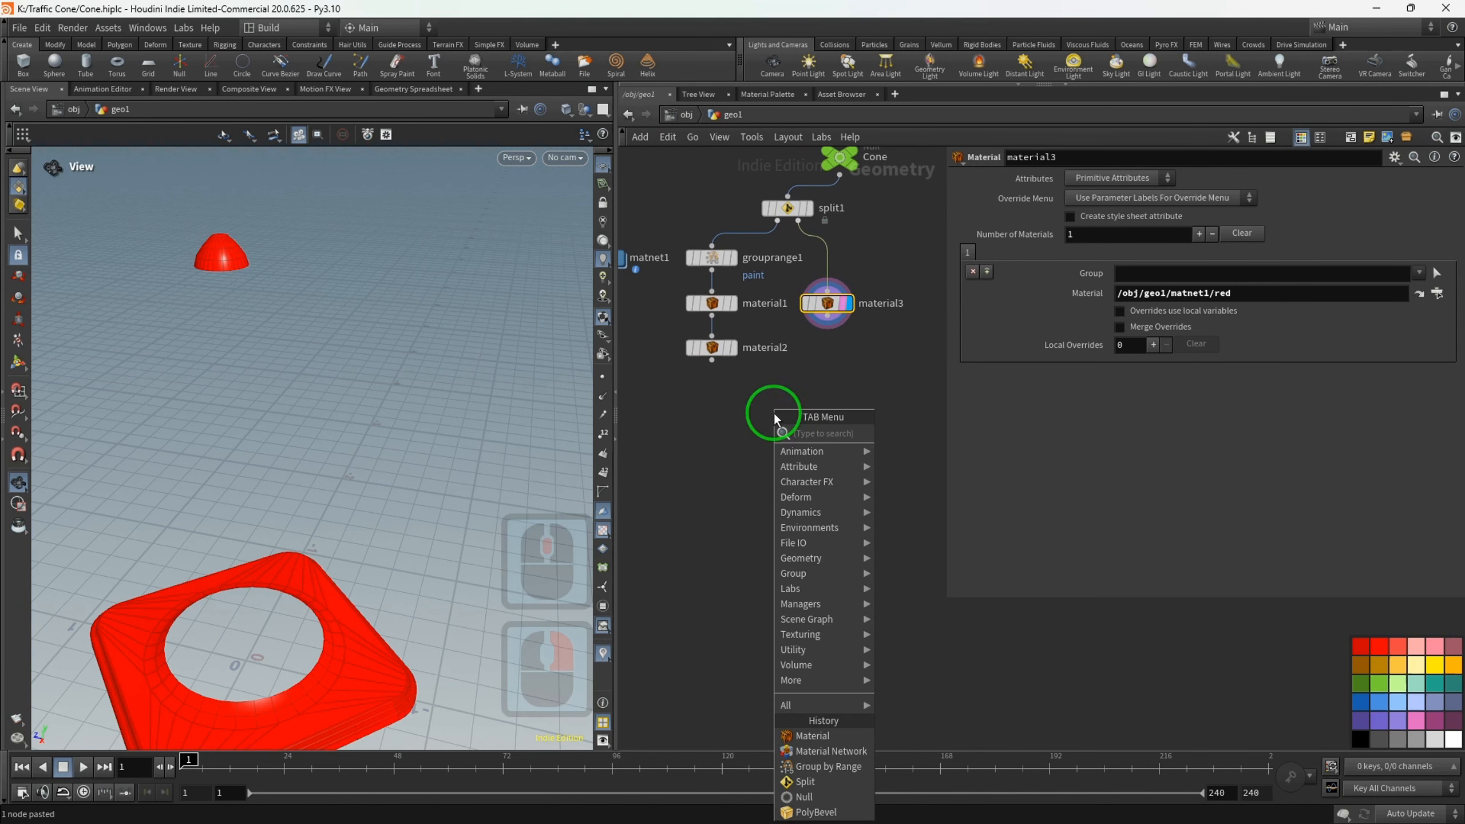
{"action": "type", "text": "mer"}
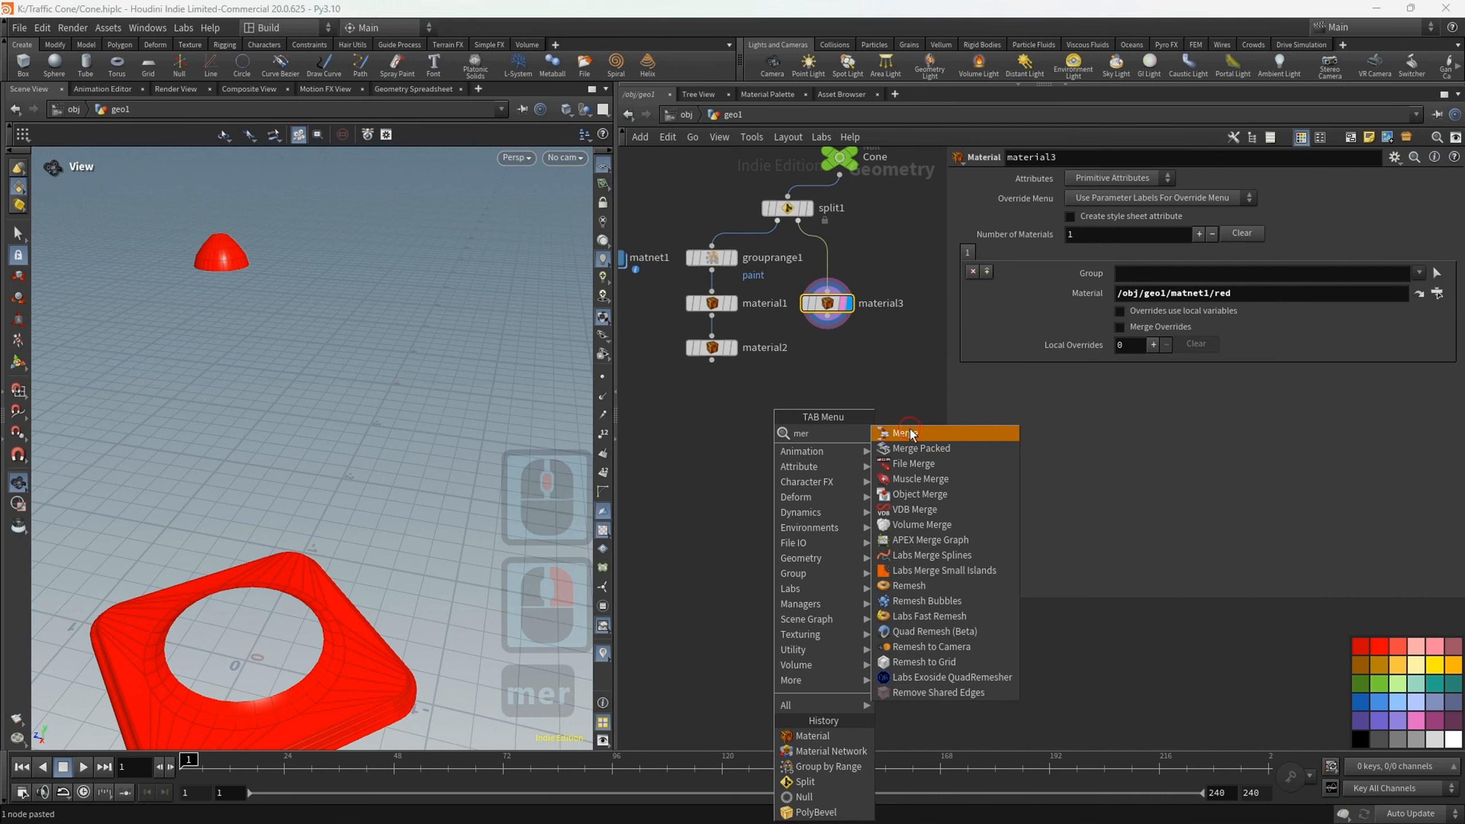
{"action": "left_click", "coordinate": [910, 434]}
{"action": "left_click", "coordinate": [785, 413]}
{"action": "scroll", "coordinate": [734, 392], "scroll_direction": "up", "scroll_amount": 2}
{"action": "middle_click_drag", "start_coordinate": [734, 392], "coordinate": [703, 399]}
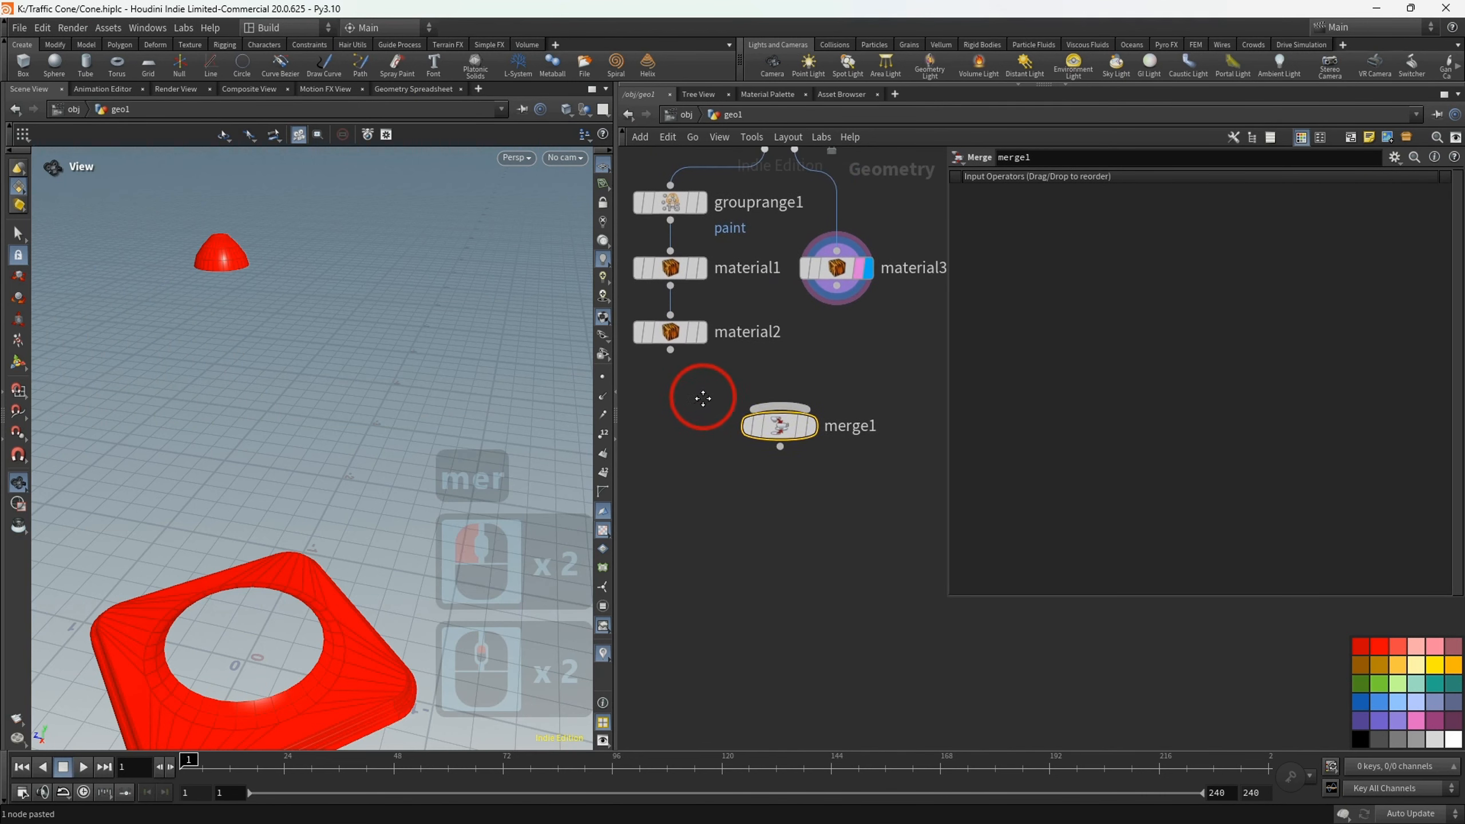
- Wire material2 and material3 into merge1 and display the merged cone
{"action": "left_click_drag", "start_coordinate": [670, 351], "coordinate": [779, 418]}
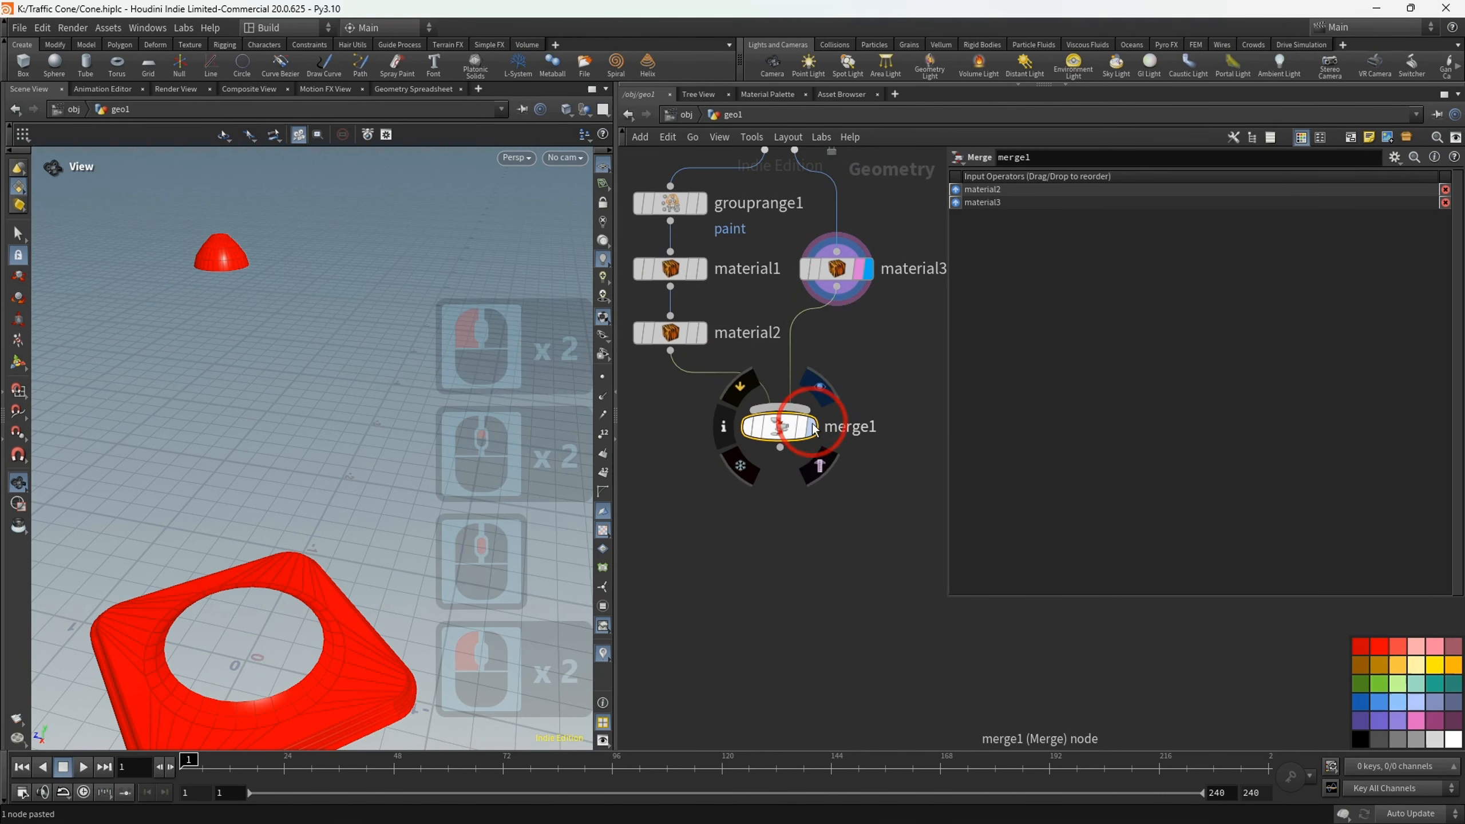
{"action": "mouse_move", "coordinate": [335, 451]}
{"action": "left_mouse_down"}
{"action": "mouse_move", "coordinate": [317, 478]}
{"action": "mouse_move", "coordinate": [320, 464]}
{"action": "left_mouse_up"}
{"action": "mouse_move", "coordinate": [321, 463]}
{"action": "middle_mouse_down", "text": "alt"}
{"action": "mouse_move", "coordinate": [337, 390]}
{"action": "mouse_move", "coordinate": [350, 392]}
{"action": "mouse_move", "coordinate": [349, 460]}
{"action": "middle_mouse_up", "text": "alt"}
{"action": "scroll", "coordinate": [356, 428], "scroll_direction": "down", "scroll_amount": 2, "text": "alt"}
{"action": "left_click_drag", "start_coordinate": [349, 459], "coordinate": [347, 461], "text": "alt"}
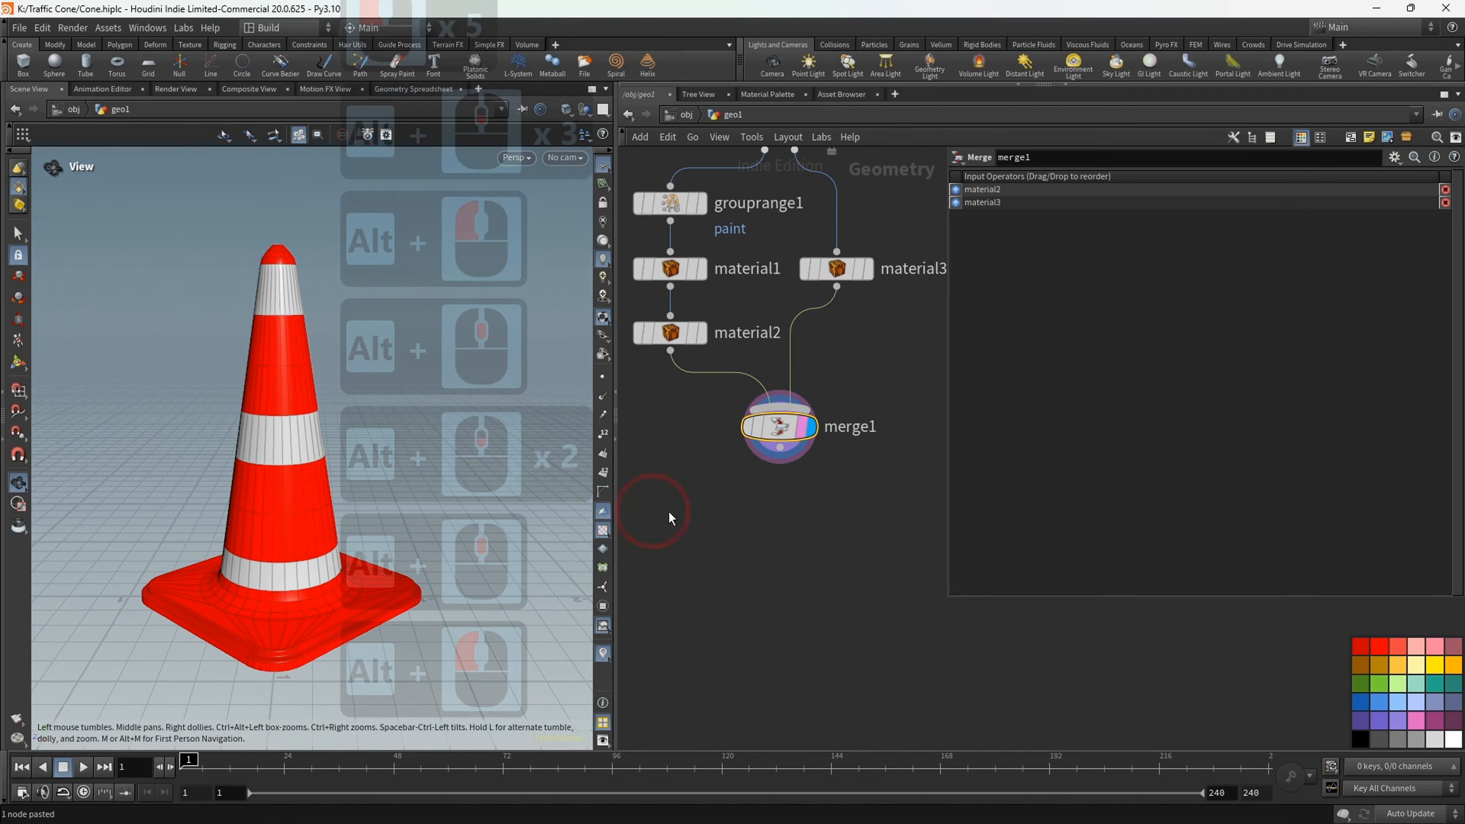
- Add a Labs Auto UV node below merge1, connected to its output, and display the result
{"action": "middle_click_drag", "start_coordinate": [780, 520], "coordinate": [784, 500]}
{"action": "left_click_drag", "start_coordinate": [791, 427], "coordinate": [792, 420]}
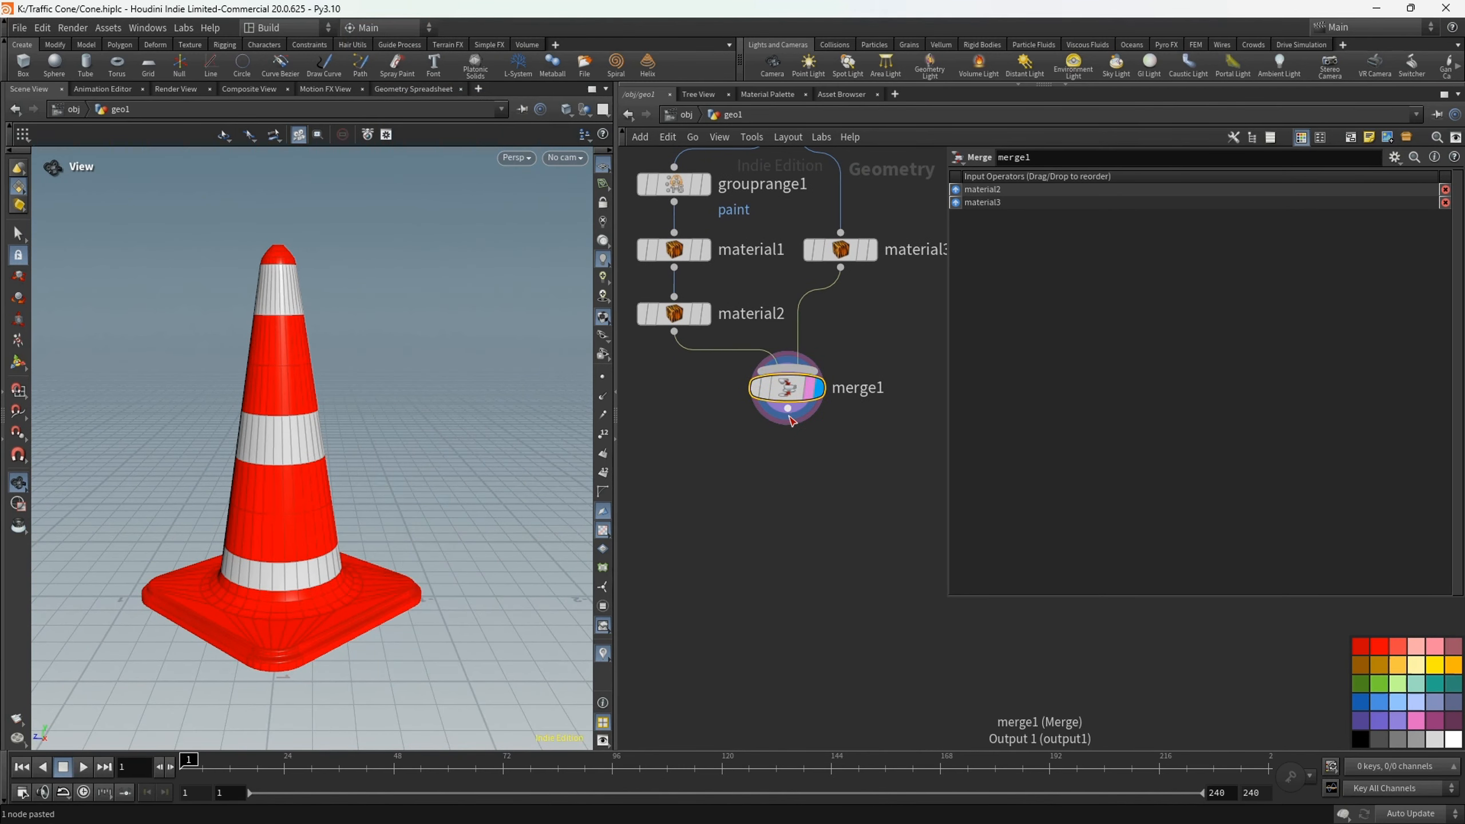
{"action": "key", "text": "Tab"}
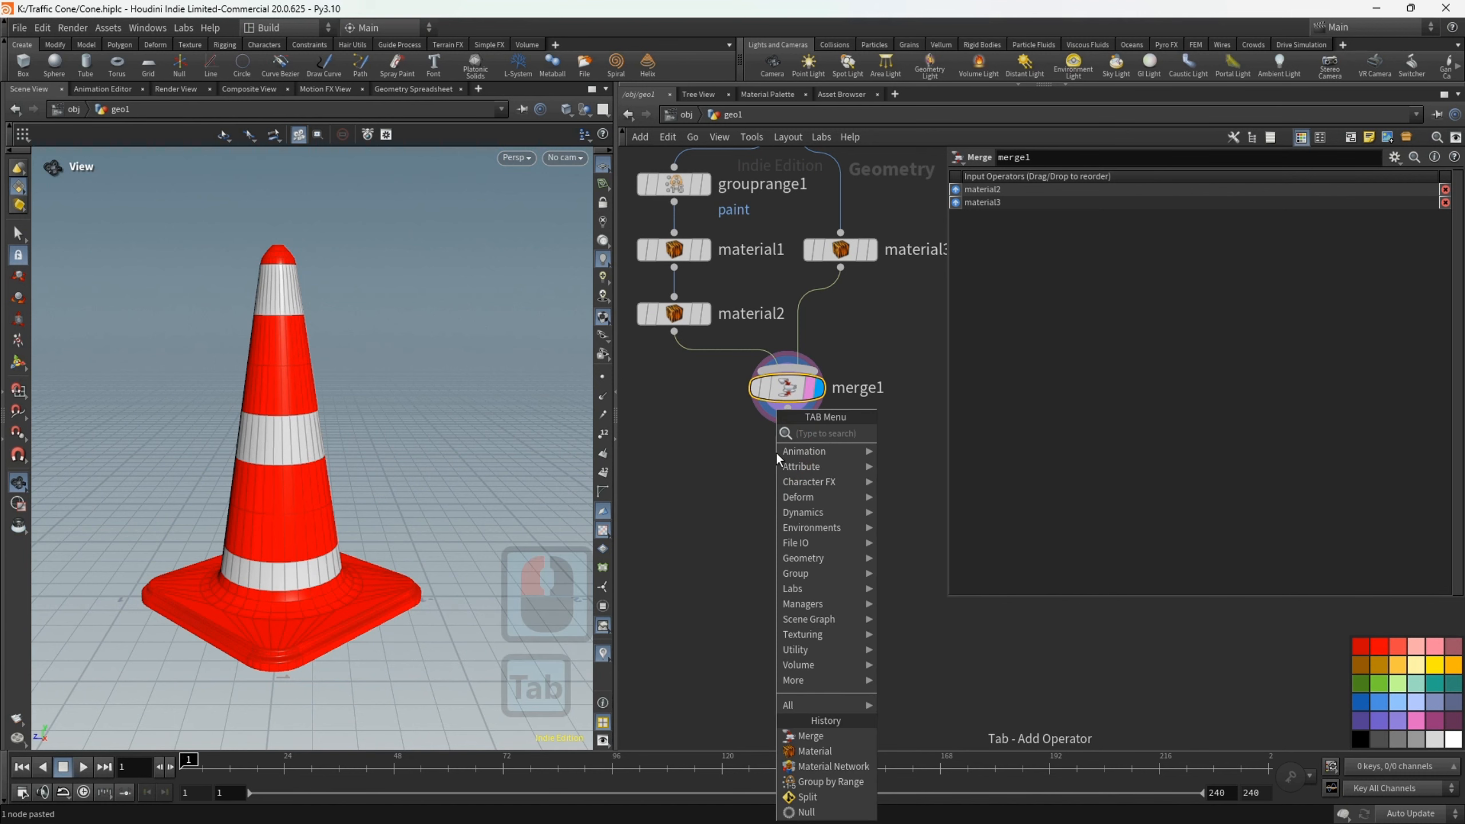
{"action": "type", "text": "euu"}
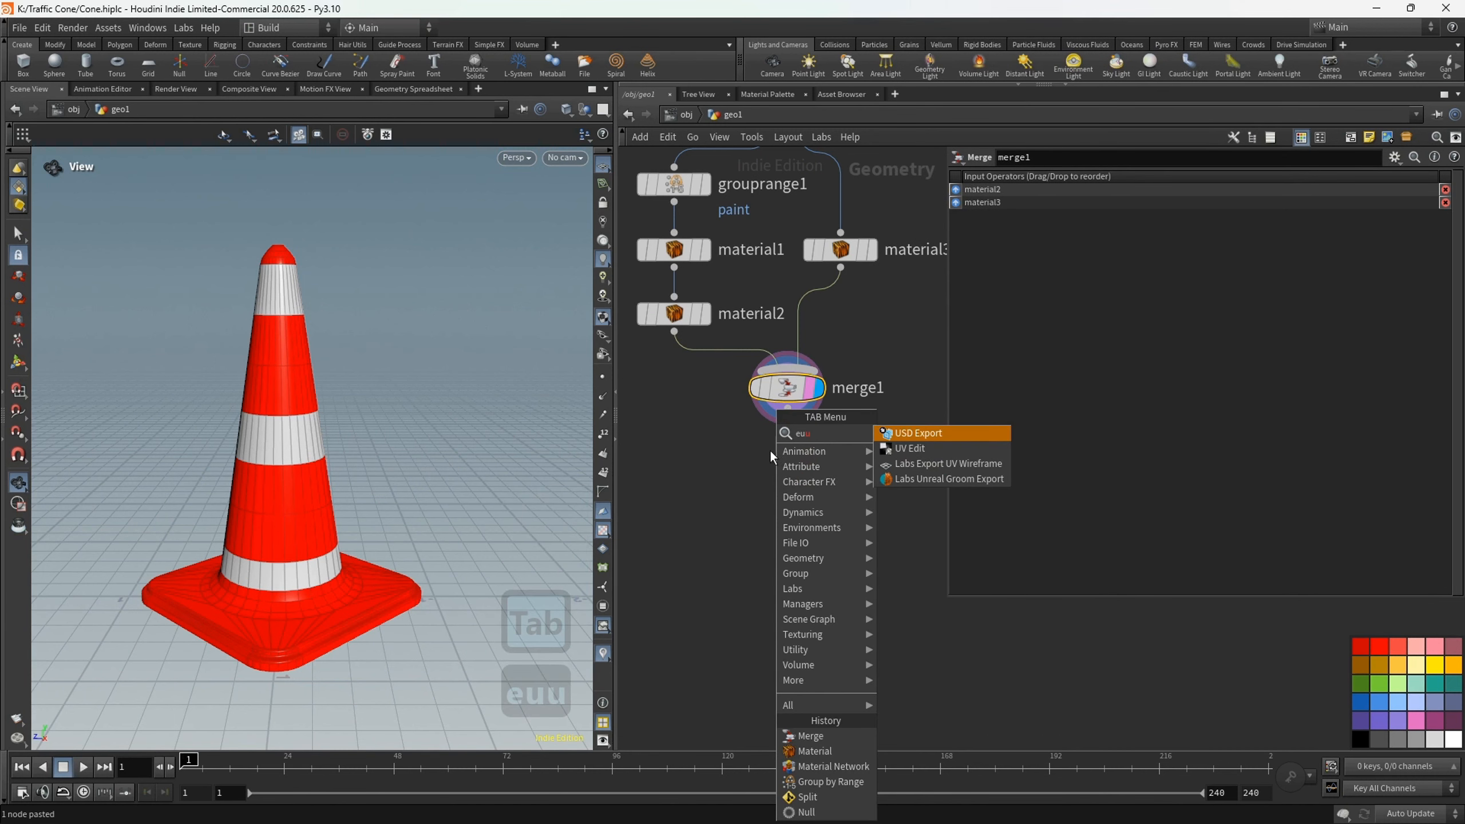
{"action": "type", "text": "v"}
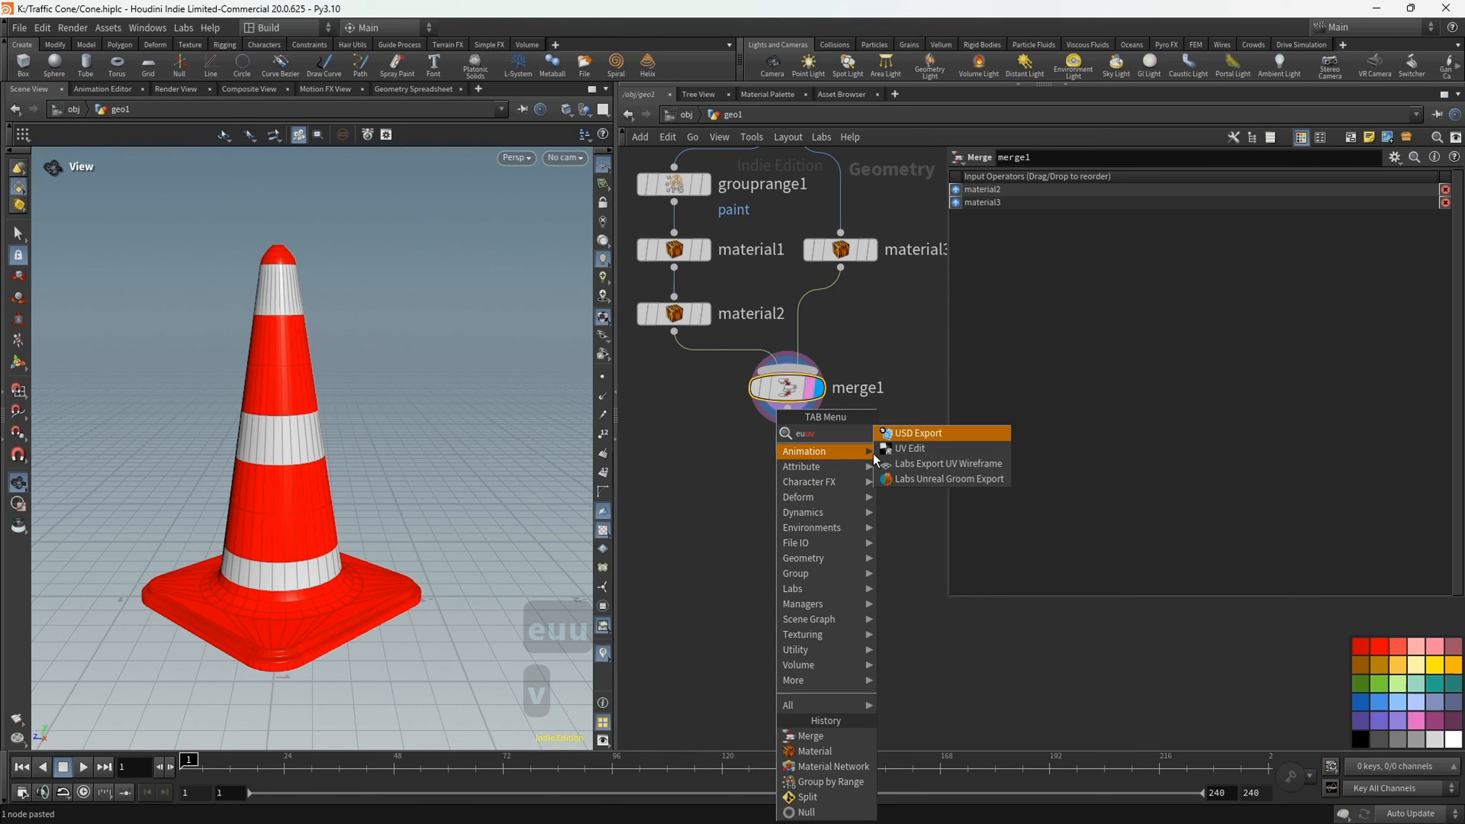
{"action": "key", "text": "BackSpace"}
{"action": "key", "text": "BackSpace"}
{"action": "key", "text": "BackSpace"}
{"action": "key", "text": "BackSpace"}
{"action": "type", "text": "au"}
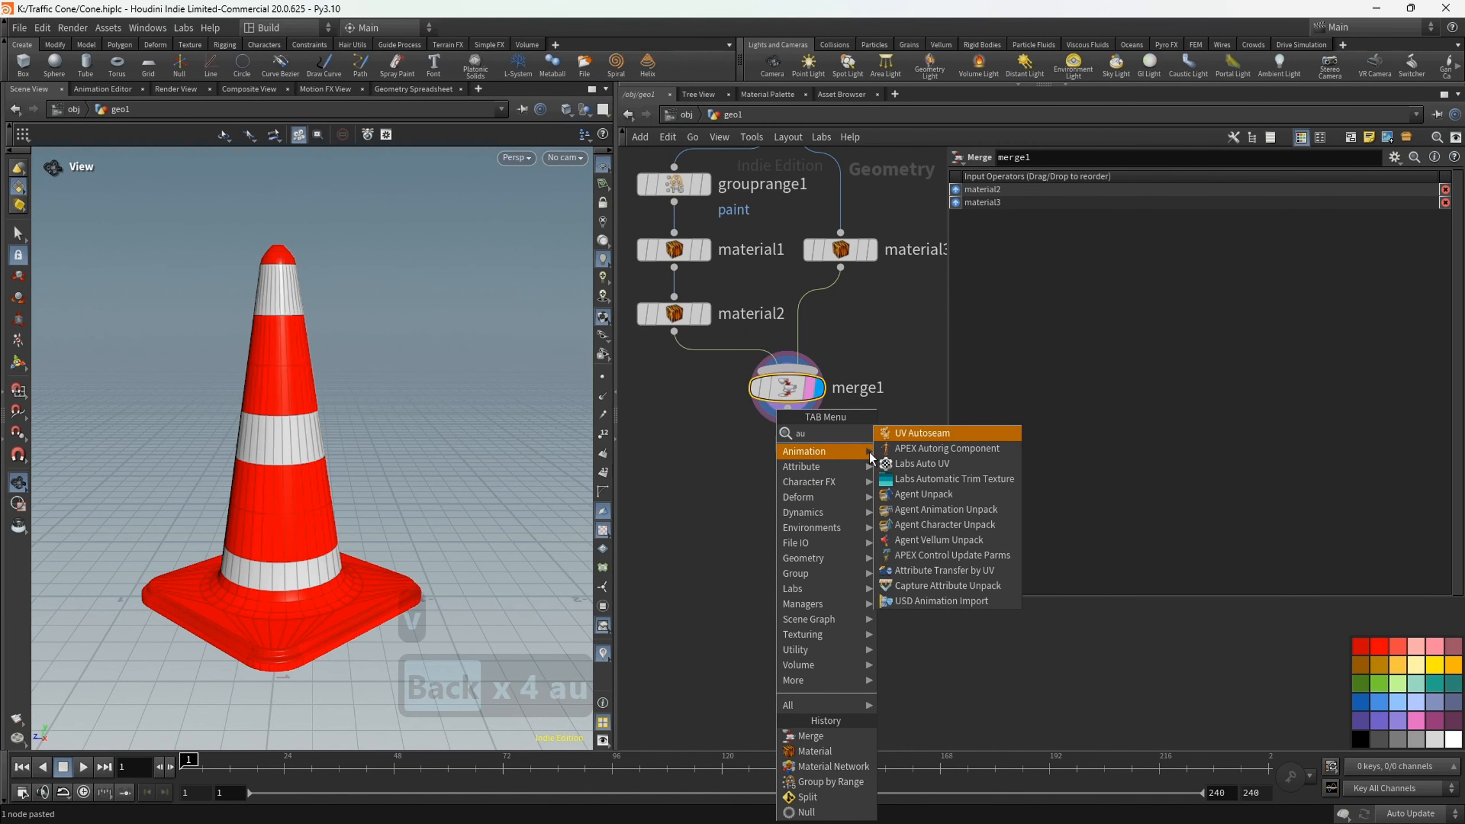
{"action": "left_click", "coordinate": [897, 465]}
{"action": "left_click", "coordinate": [820, 462]}
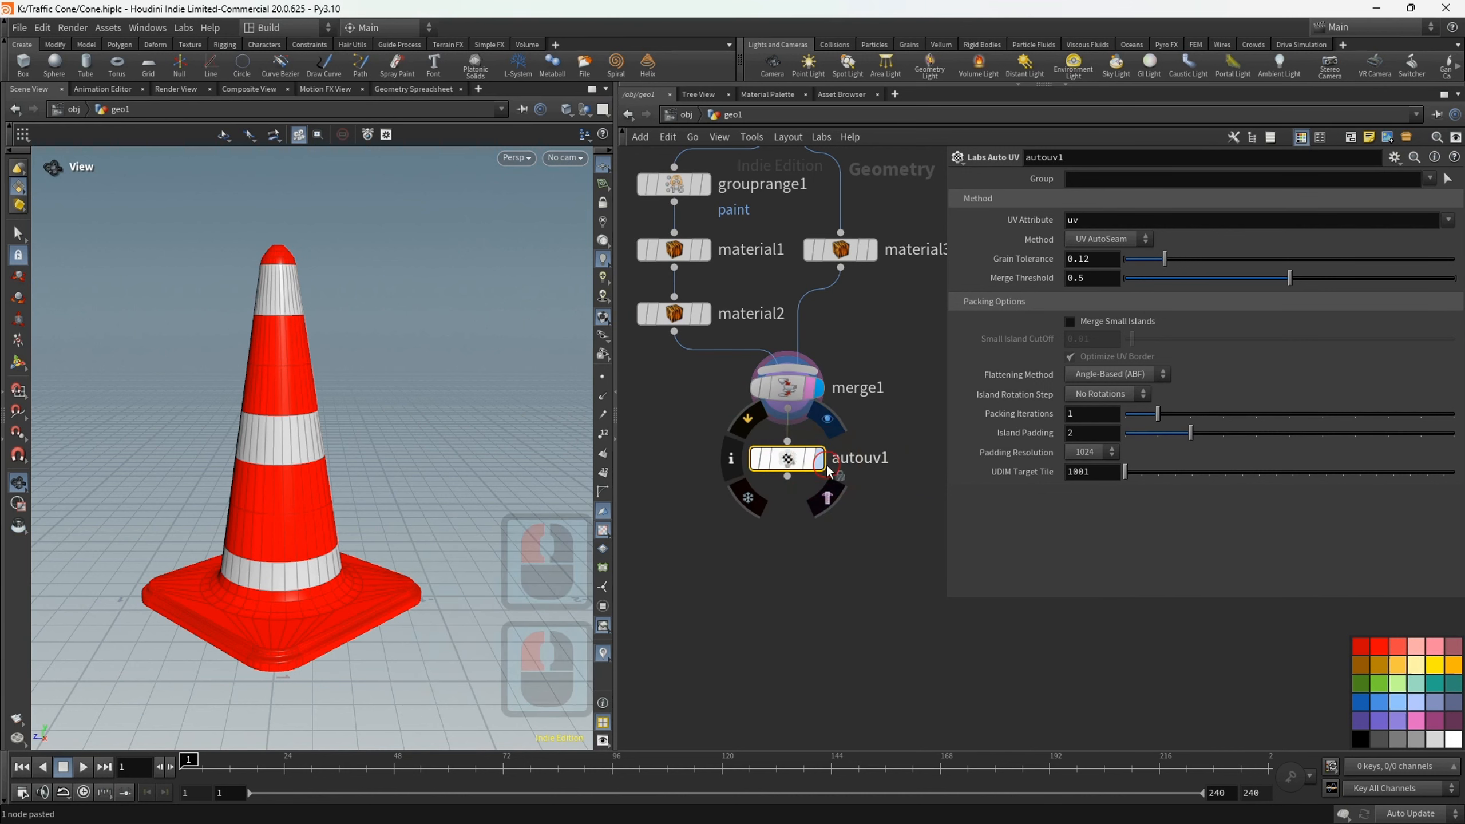
{"action": "left_click", "coordinate": [820, 460]}
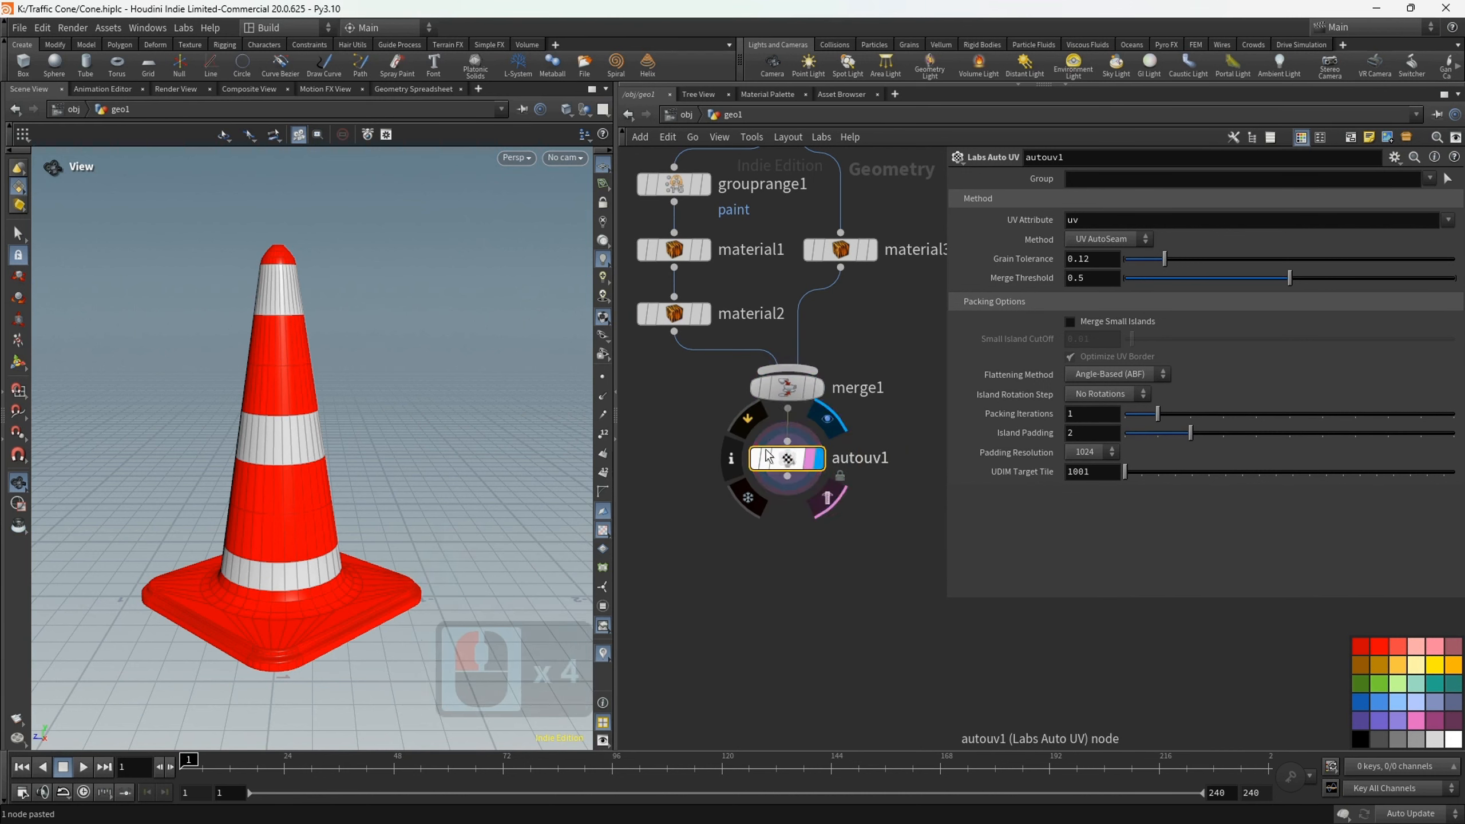
- Split the viewport into two stacked views and switch the lower one to the framed UV layout
{"action": "left_click", "coordinate": [603, 109]}
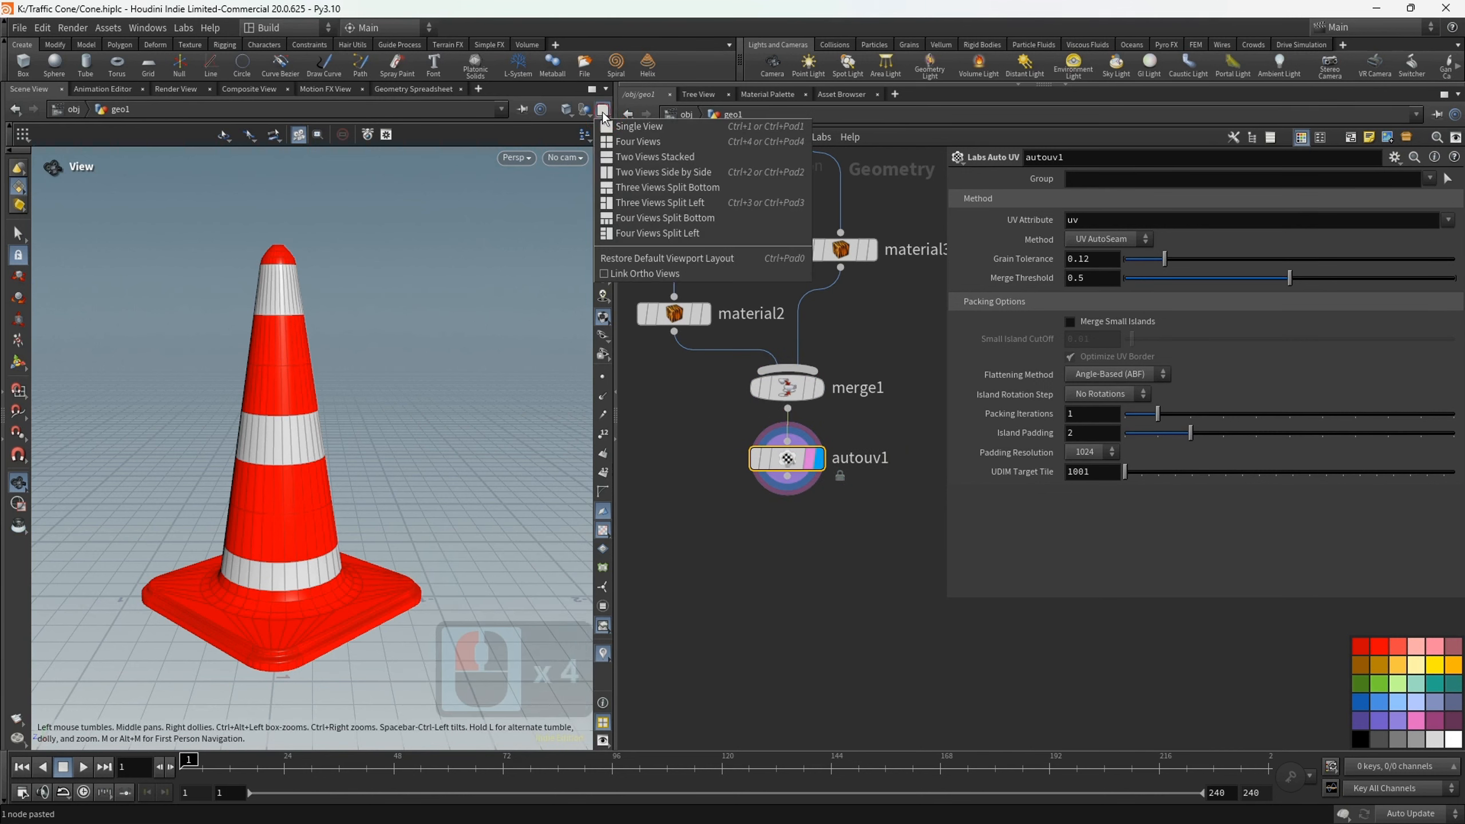
{"action": "left_click", "coordinate": [612, 160]}
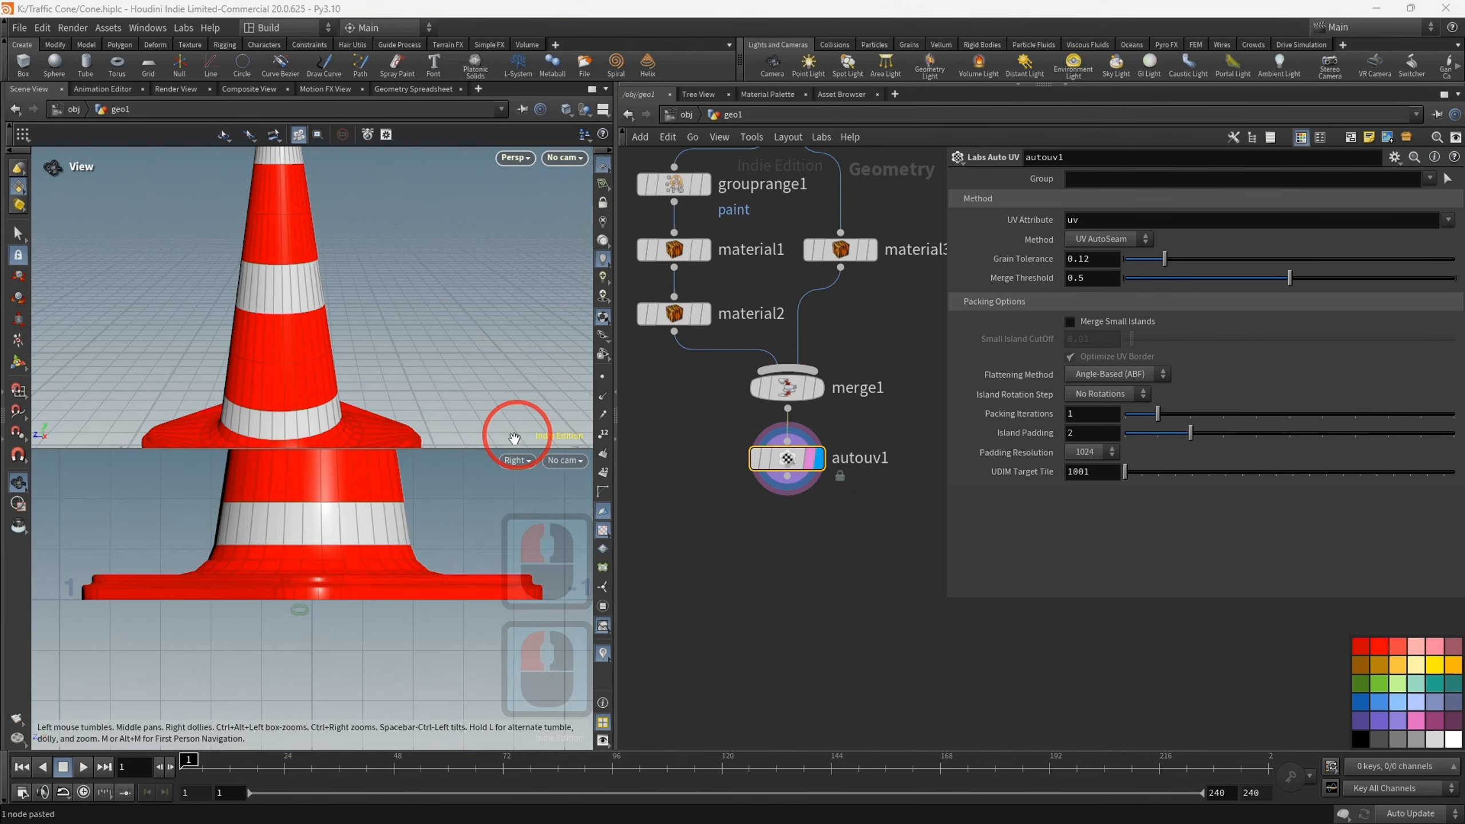
{"action": "left_click", "coordinate": [516, 460]}
{"action": "mouse_move", "coordinate": [551, 491]}
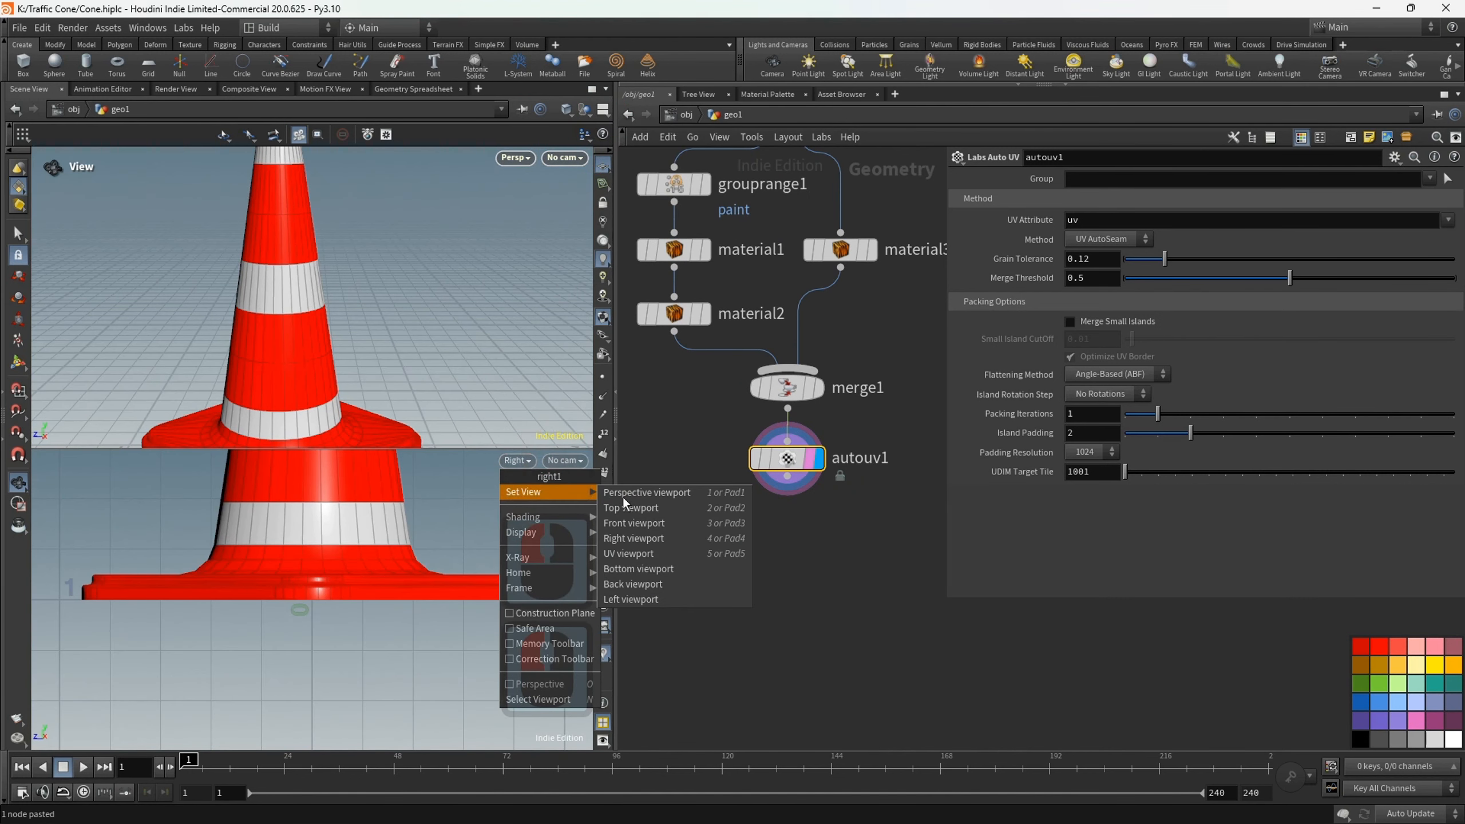
{"action": "left_click", "coordinate": [648, 554]}
{"action": "middle_click_drag", "start_coordinate": [381, 571], "coordinate": [269, 614]}
{"action": "scroll", "coordinate": [305, 601], "scroll_direction": "up", "scroll_amount": 5}
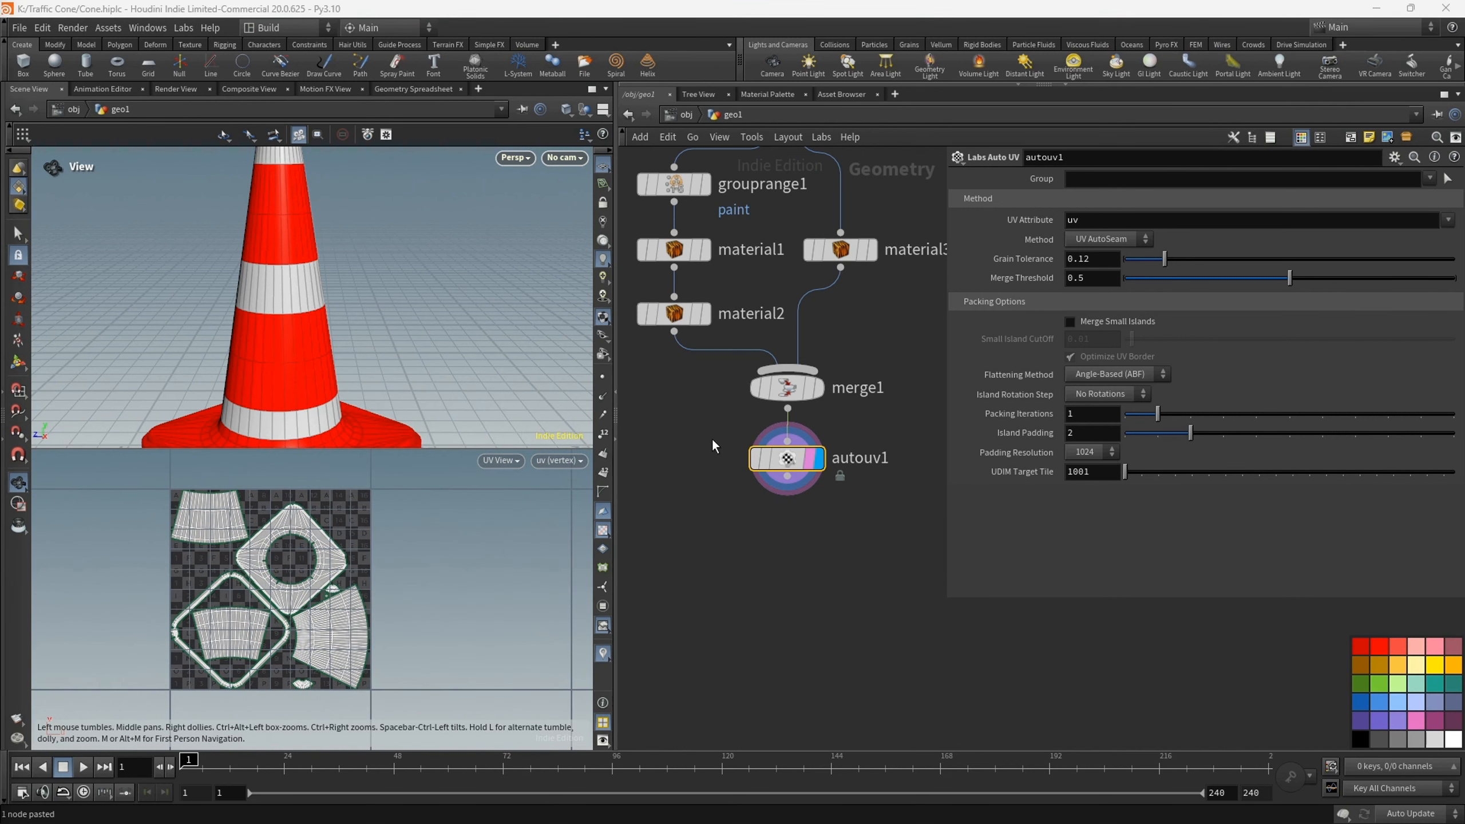
- Set autouv1's Merge Threshold to 0.4 and its Packing Iterations to 5
{"action": "left_click", "coordinate": [1102, 280]}
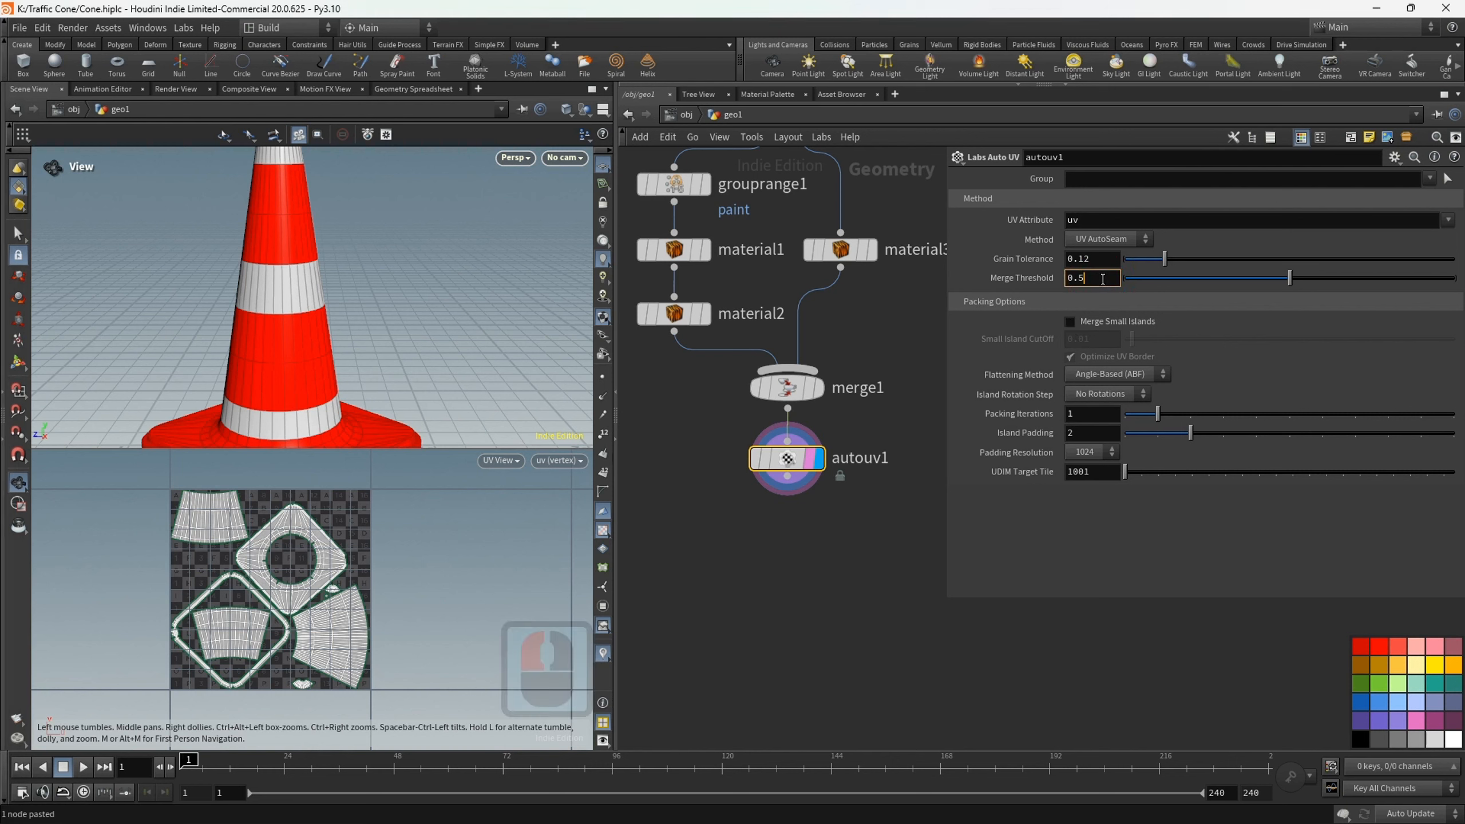
{"action": "key", "text": "BackSpace"}
{"action": "type", "text": "4"}
{"action": "left_click", "coordinate": [865, 555]}
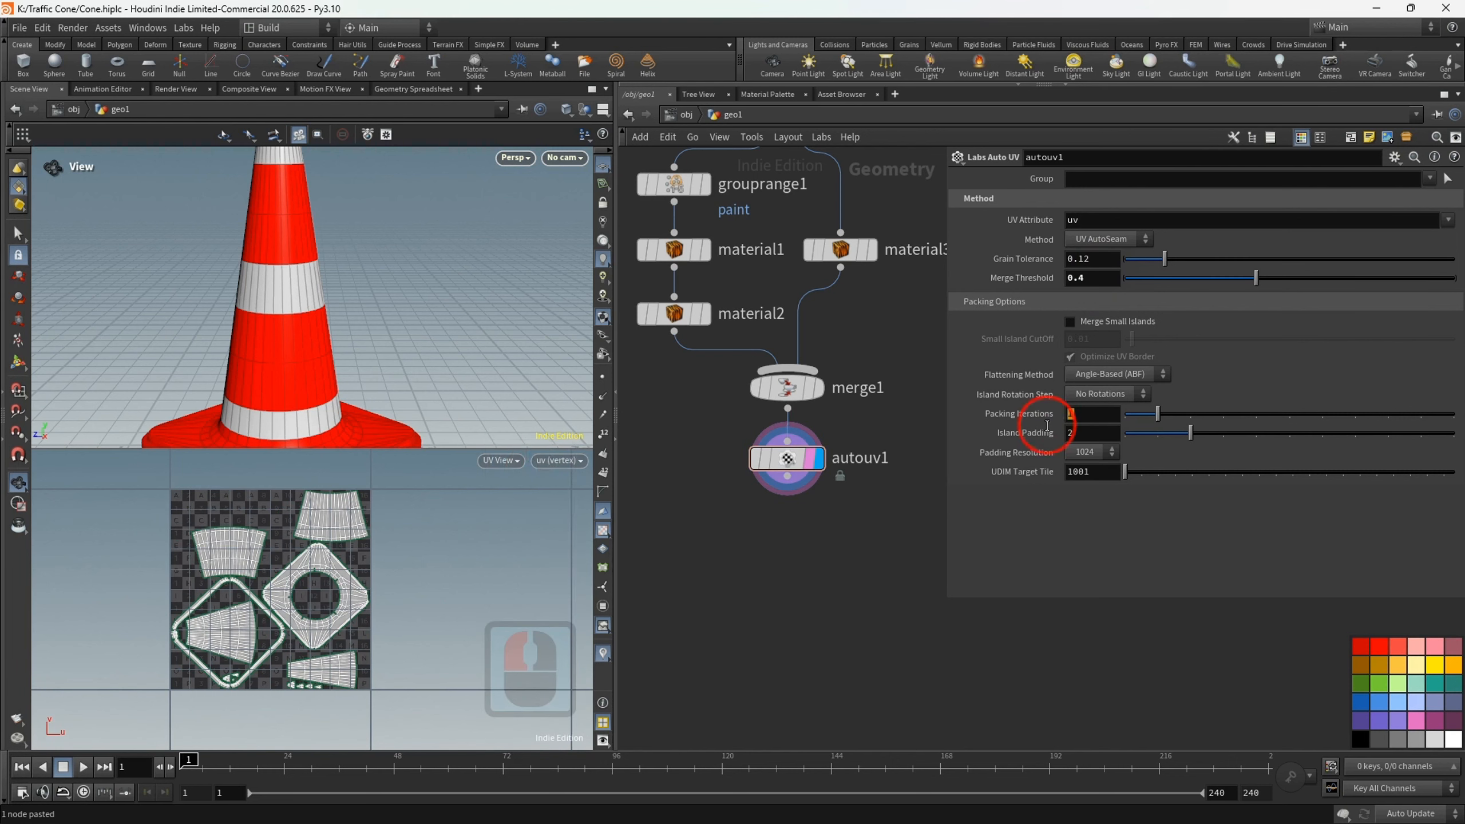
{"action": "type", "text": "5"}
{"action": "left_click", "coordinate": [887, 598]}
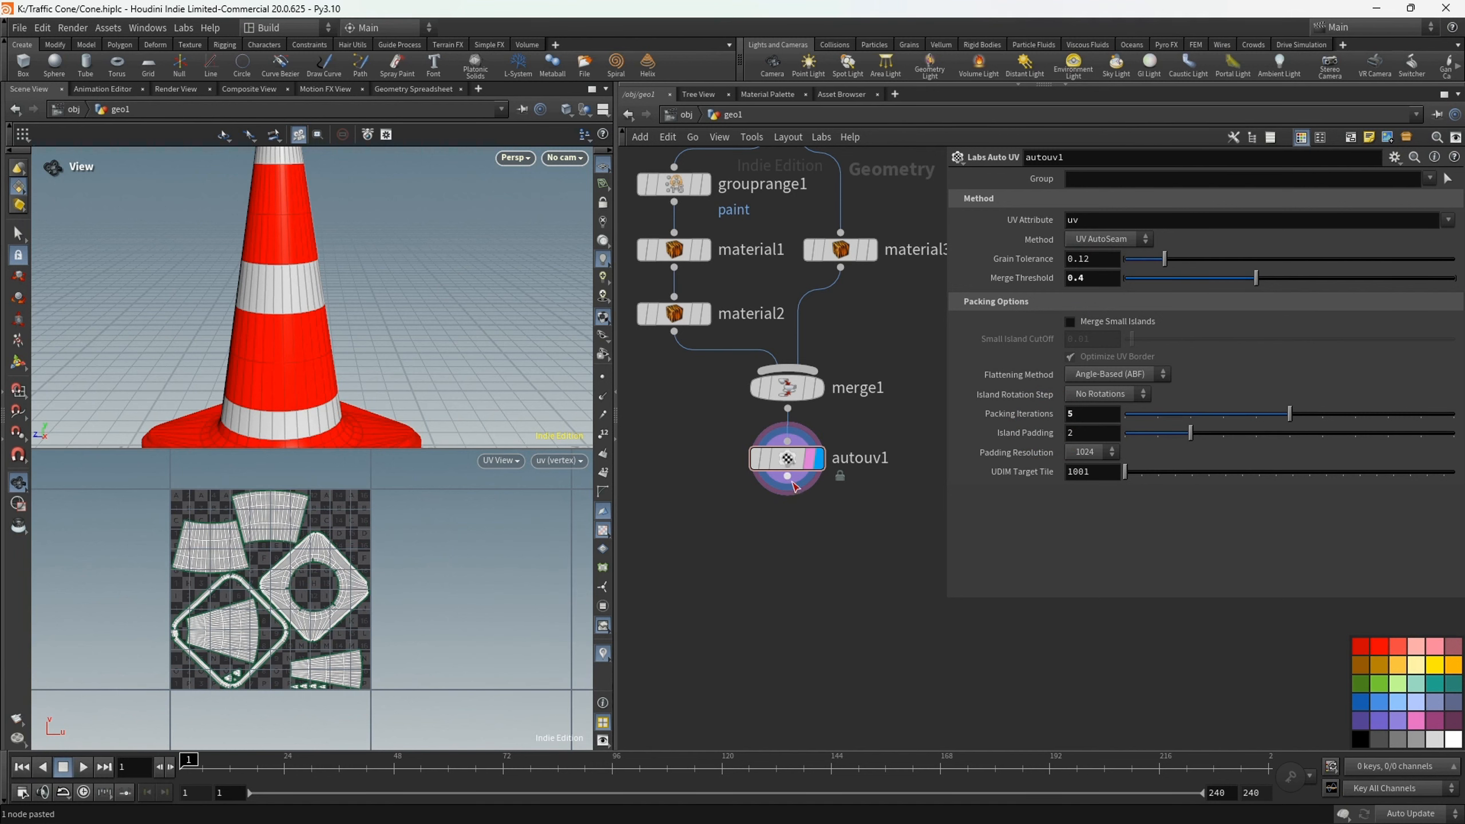
- Add a Null node below autouv1, line it up with the chain, and display it
{"action": "left_click", "coordinate": [796, 548]}
{"action": "key", "text": "Tab"}
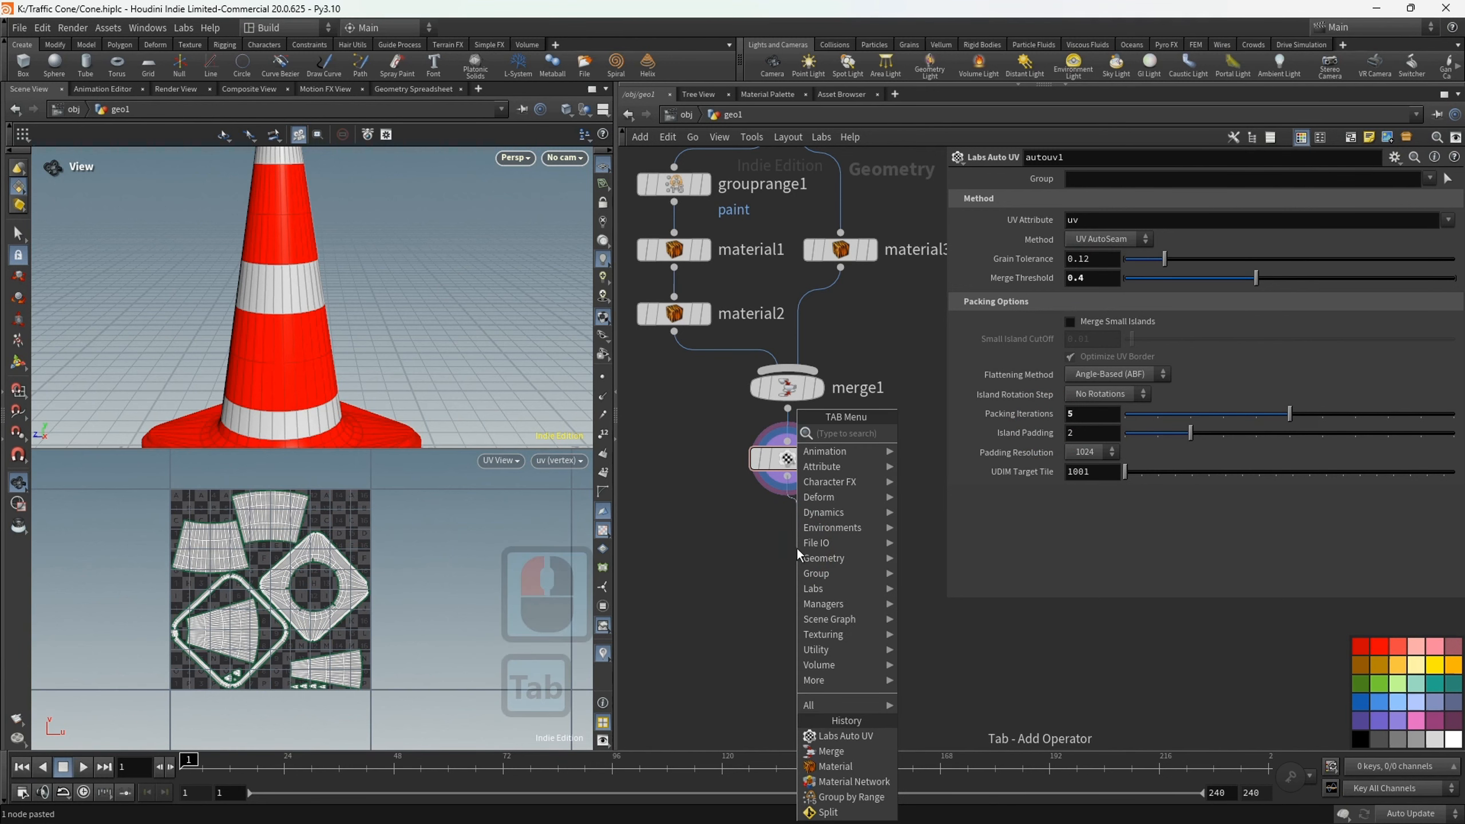
{"action": "type", "text": "nul"}
{"action": "left_click", "coordinate": [848, 435]}
{"action": "left_click", "coordinate": [853, 557]}
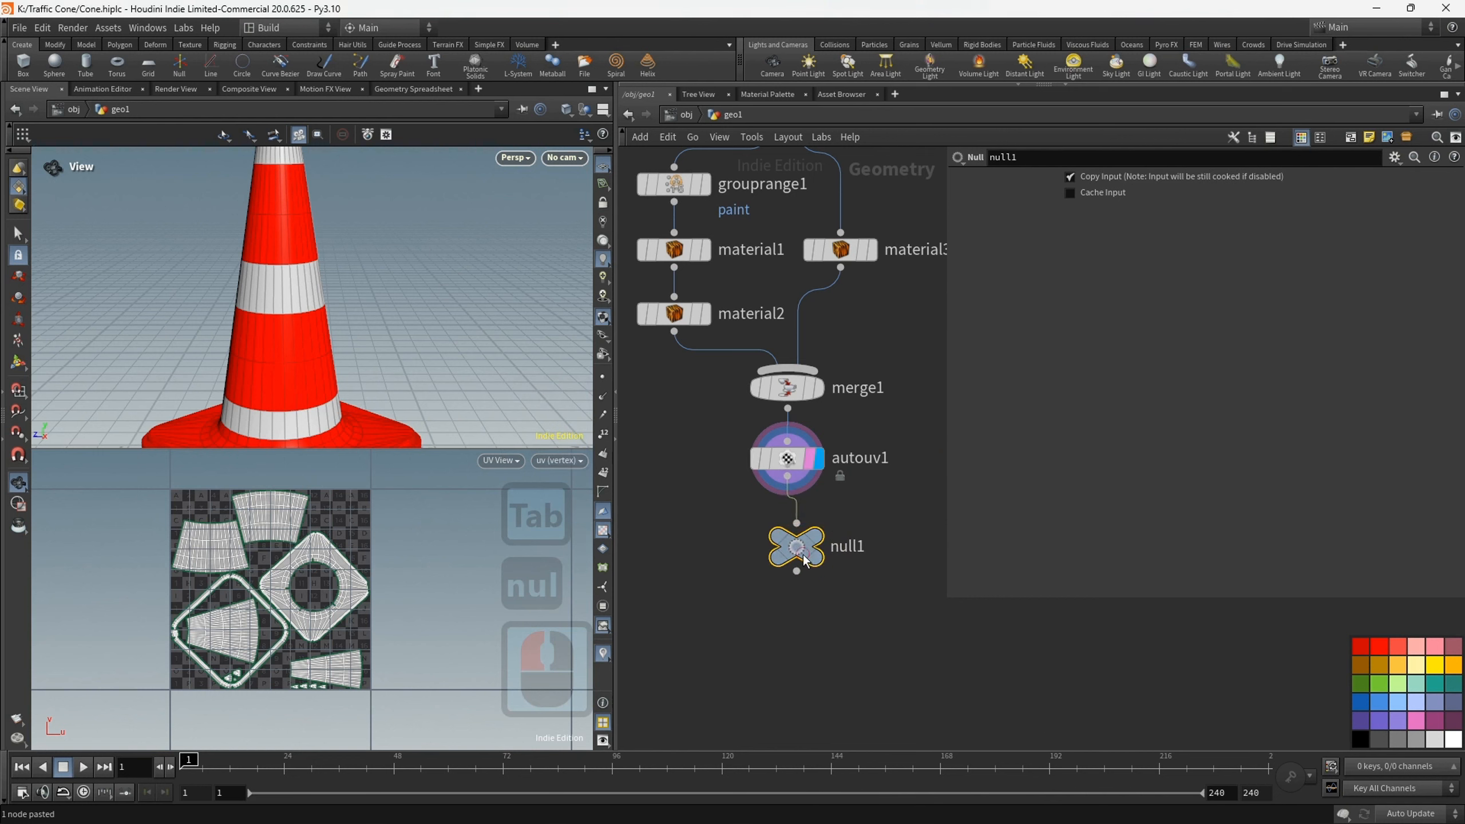
{"action": "left_click", "coordinate": [788, 548]}
{"action": "left_click", "coordinate": [1092, 578]}
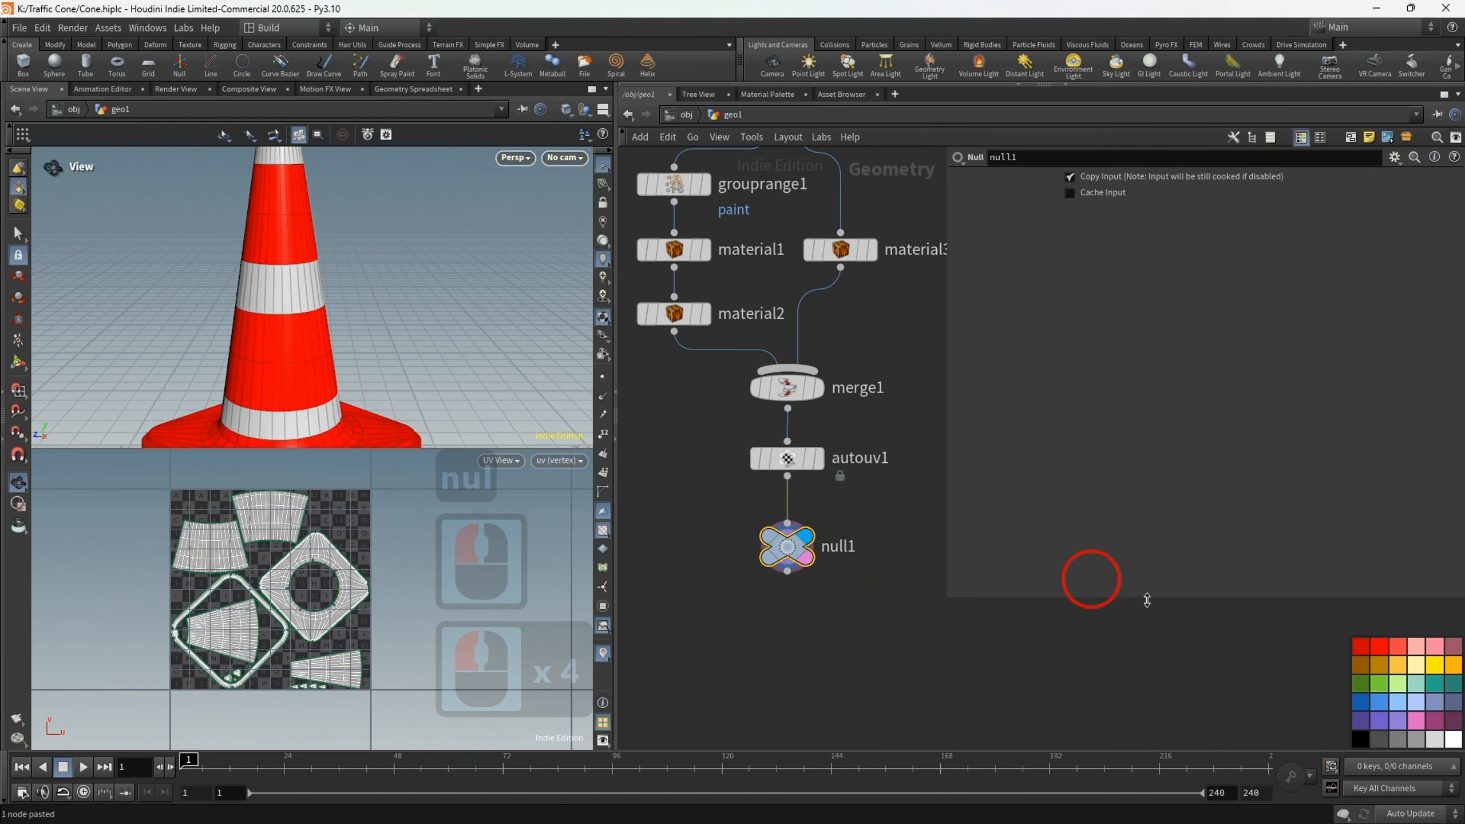
- Colour the null node green and rename it Cone_Material_UV
{"action": "left_click", "coordinate": [1362, 681]}
{"action": "scroll", "coordinate": [807, 624], "scroll_direction": "up", "scroll_amount": 3}
{"action": "middle_click_drag", "start_coordinate": [817, 644], "coordinate": [755, 580]}
{"action": "scroll", "coordinate": [767, 602], "scroll_direction": "down", "scroll_amount": 1}
{"action": "double_click", "coordinate": [750, 479]}
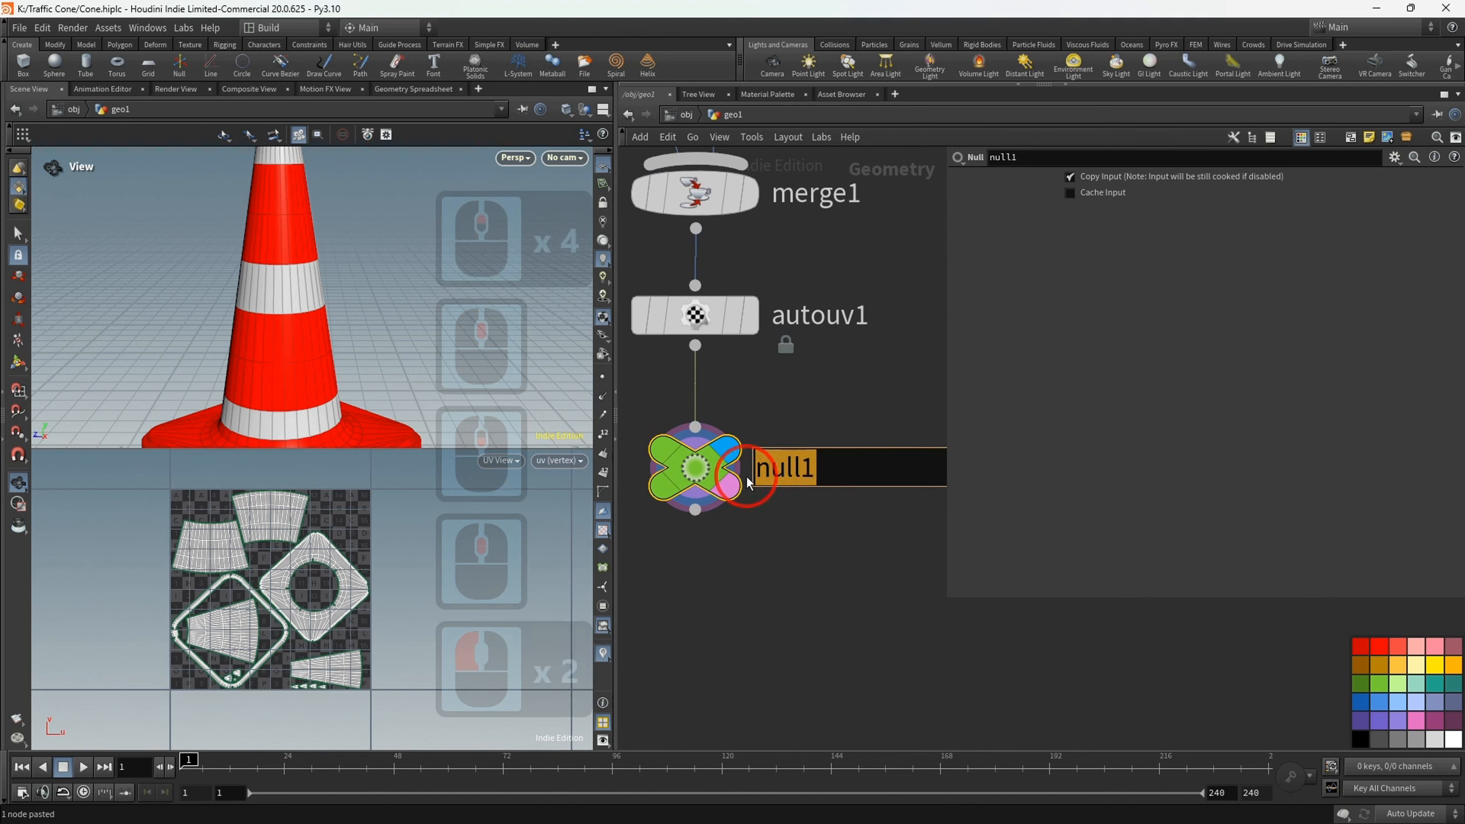
{"action": "key", "text": "ctrl+v"}
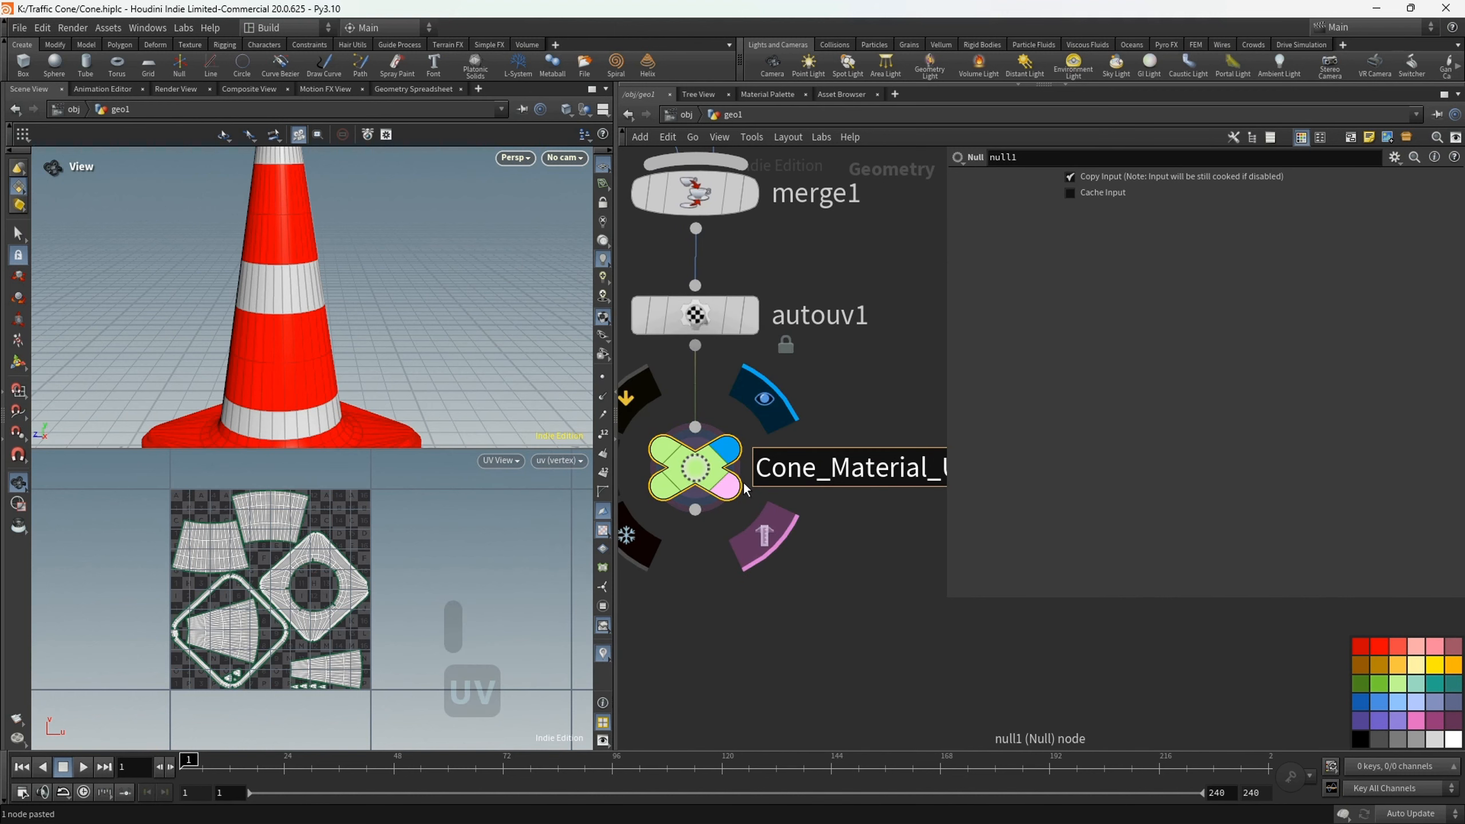
{"action": "left_click", "coordinate": [768, 571]}
- Add a Fuse node below Cone_Material_UV, align it under the null, and display it
{"action": "scroll", "coordinate": [768, 571], "scroll_direction": "down", "scroll_amount": 1}
{"action": "middle_click_drag", "start_coordinate": [768, 572], "coordinate": [765, 534]}
{"action": "left_click", "coordinate": [703, 482]}
{"action": "key", "text": "Tab"}
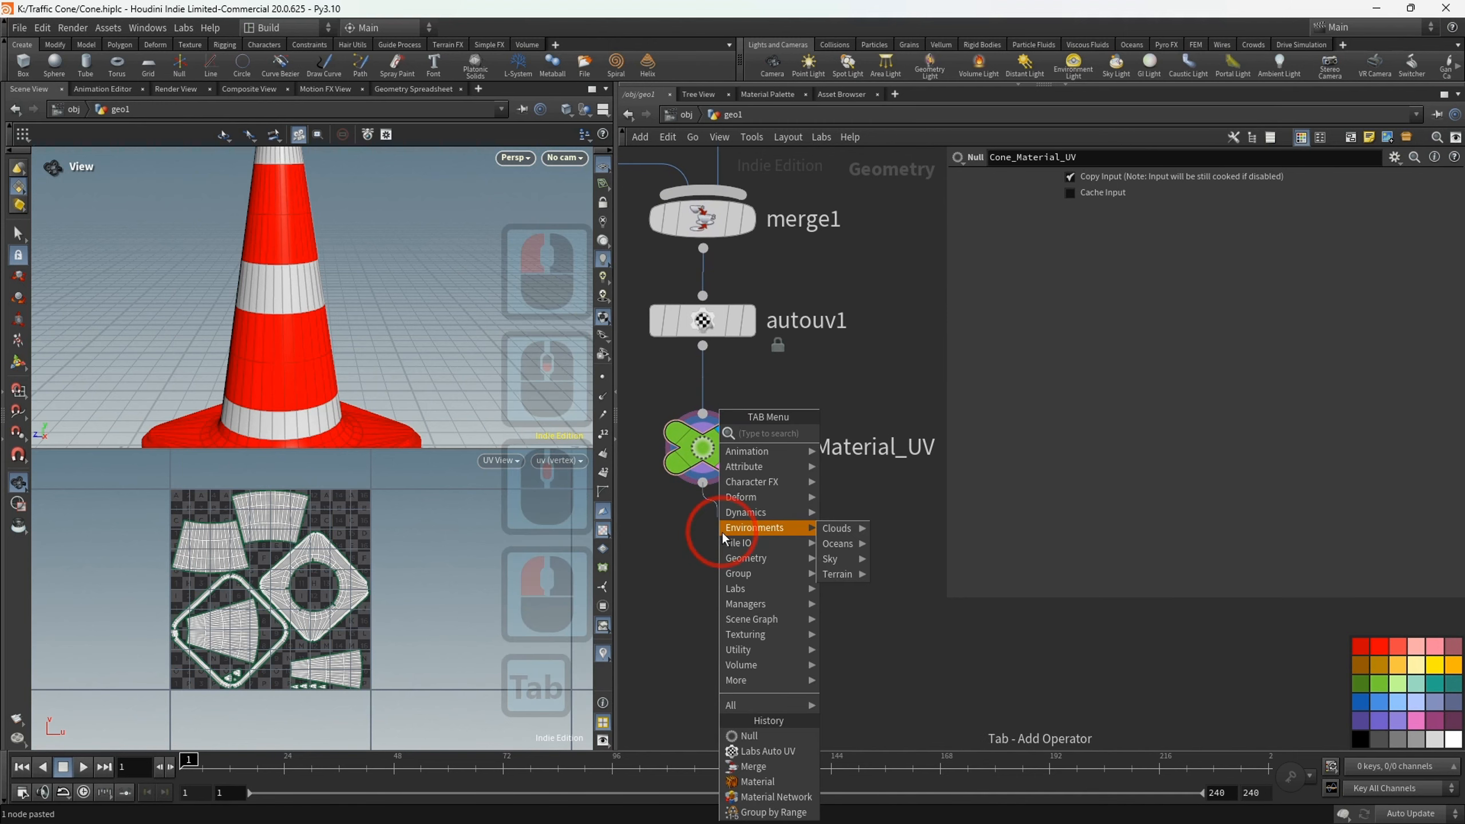
{"action": "mouse_move", "coordinate": [722, 535]}
{"action": "type", "text": "fuse"}
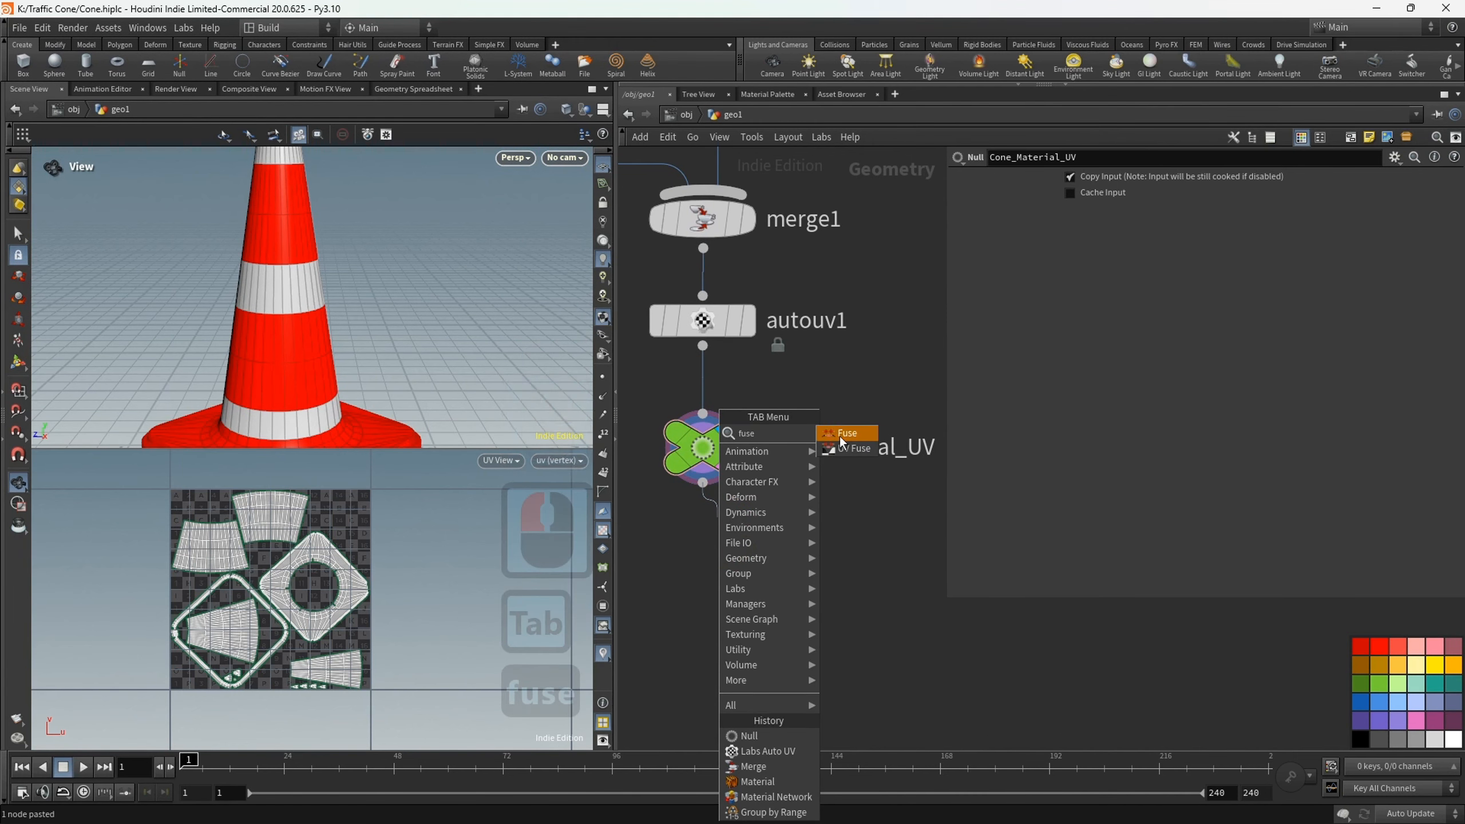
{"action": "left_click", "coordinate": [733, 547]}
{"action": "left_click_drag", "start_coordinate": [718, 522], "coordinate": [704, 570]}
{"action": "left_click", "coordinate": [744, 572]}
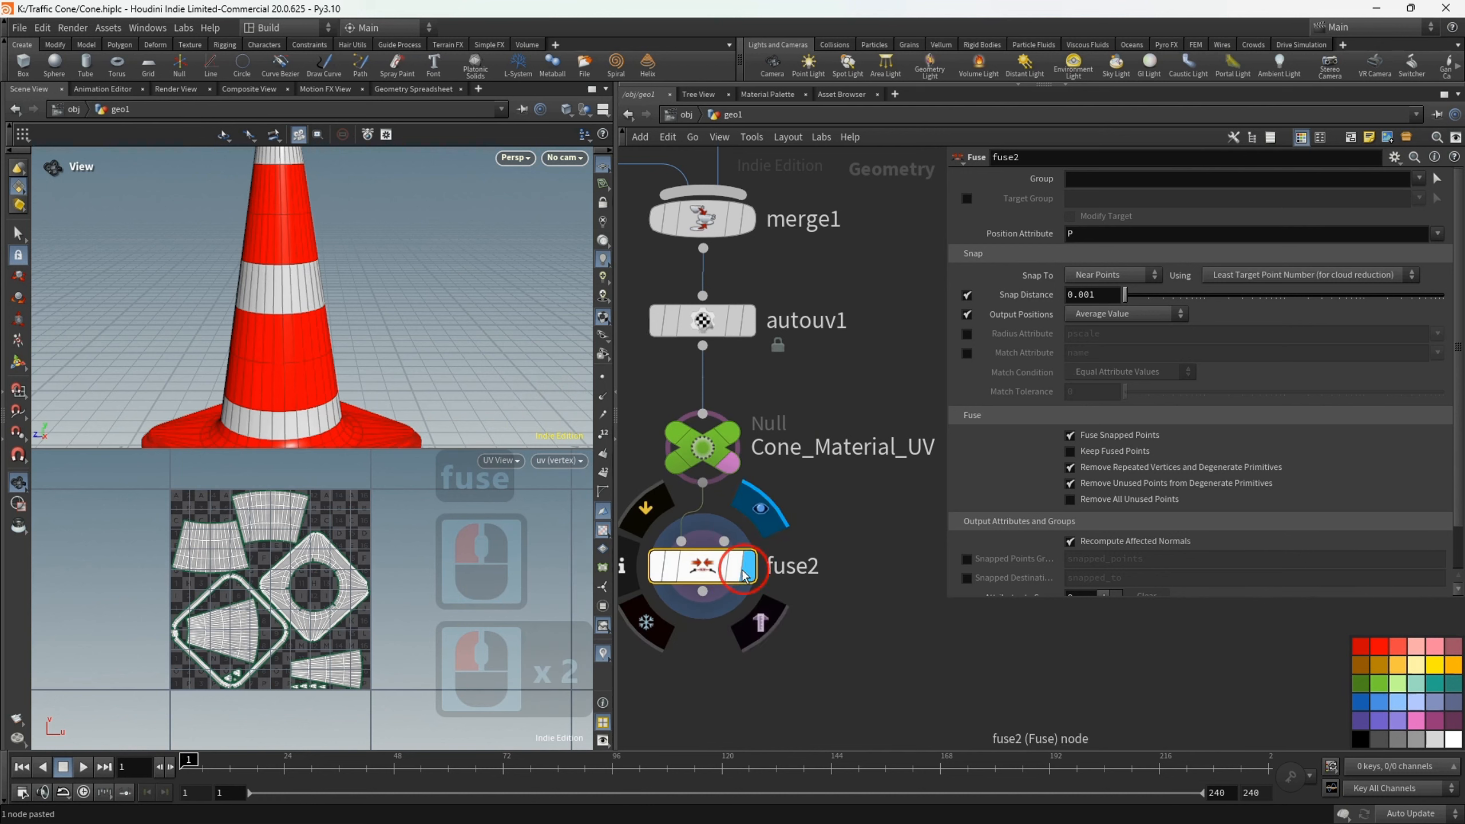
- Return the viewport layout to a single perspective view
{"action": "left_click", "coordinate": [669, 255]}
{"action": "left_click", "coordinate": [602, 112]}
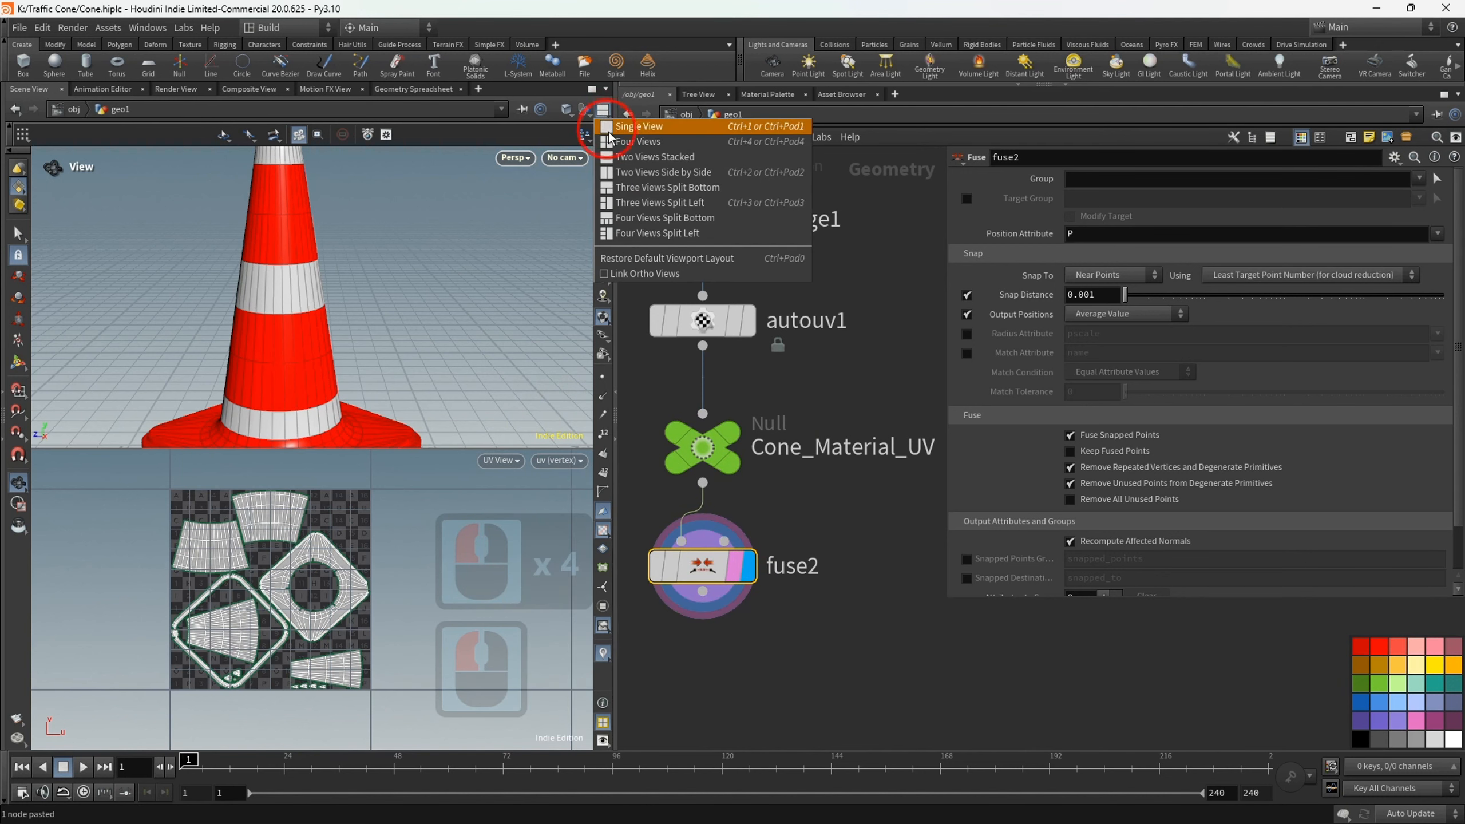
{"action": "left_click", "coordinate": [626, 123]}
- Add a Labs Soften Normals node below fuse2, display it, and set its Soft Angle to 60
{"action": "middle_click_drag", "start_coordinate": [767, 672], "coordinate": [801, 598]}
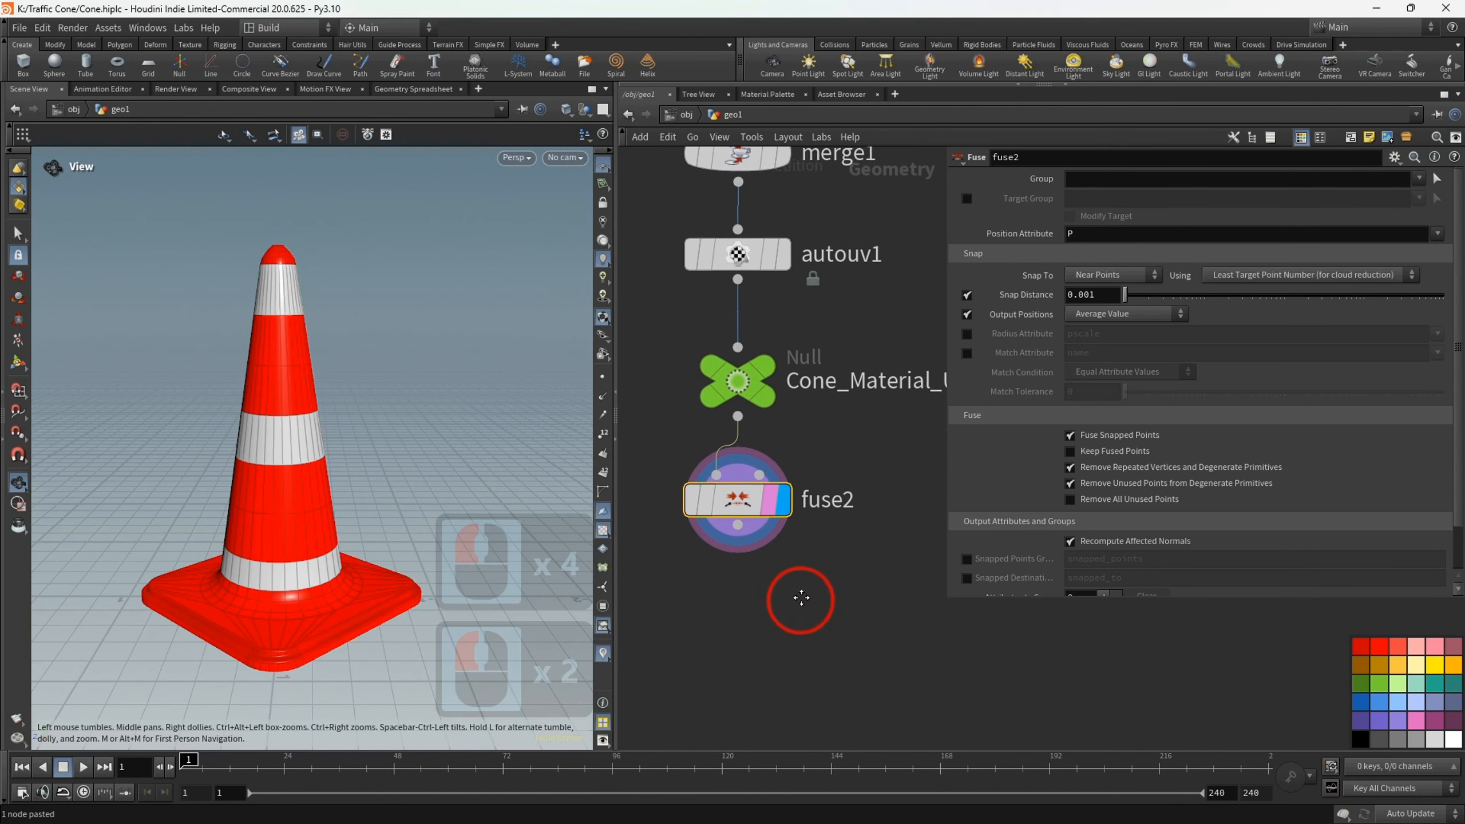
{"action": "scroll", "coordinate": [785, 583], "scroll_direction": "down", "scroll_amount": 3}
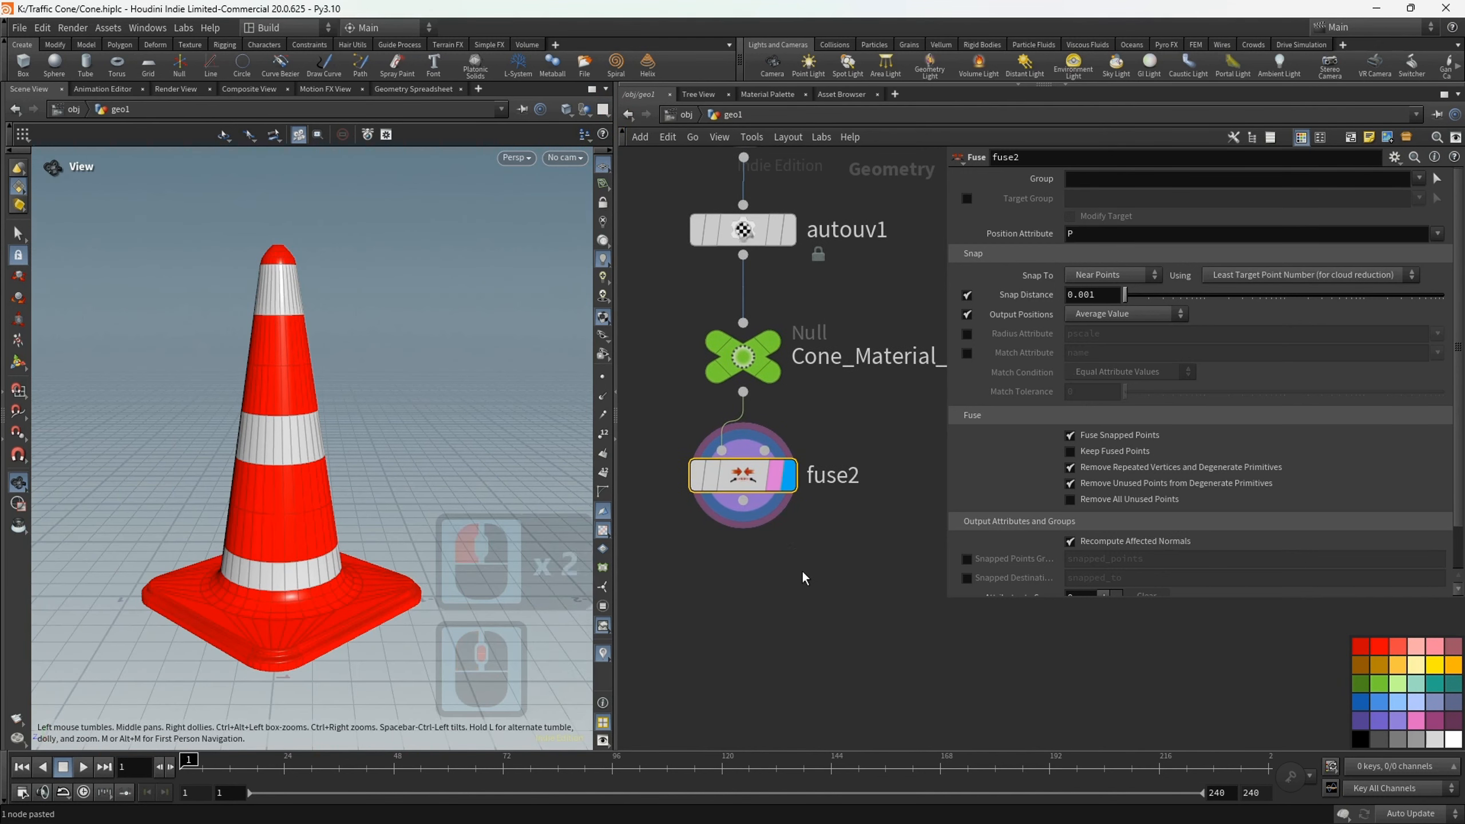
{"action": "left_click_drag", "start_coordinate": [746, 572], "coordinate": [754, 359]}
{"action": "middle_click_drag", "start_coordinate": [756, 597], "coordinate": [752, 562]}
{"action": "left_click", "coordinate": [752, 563]}
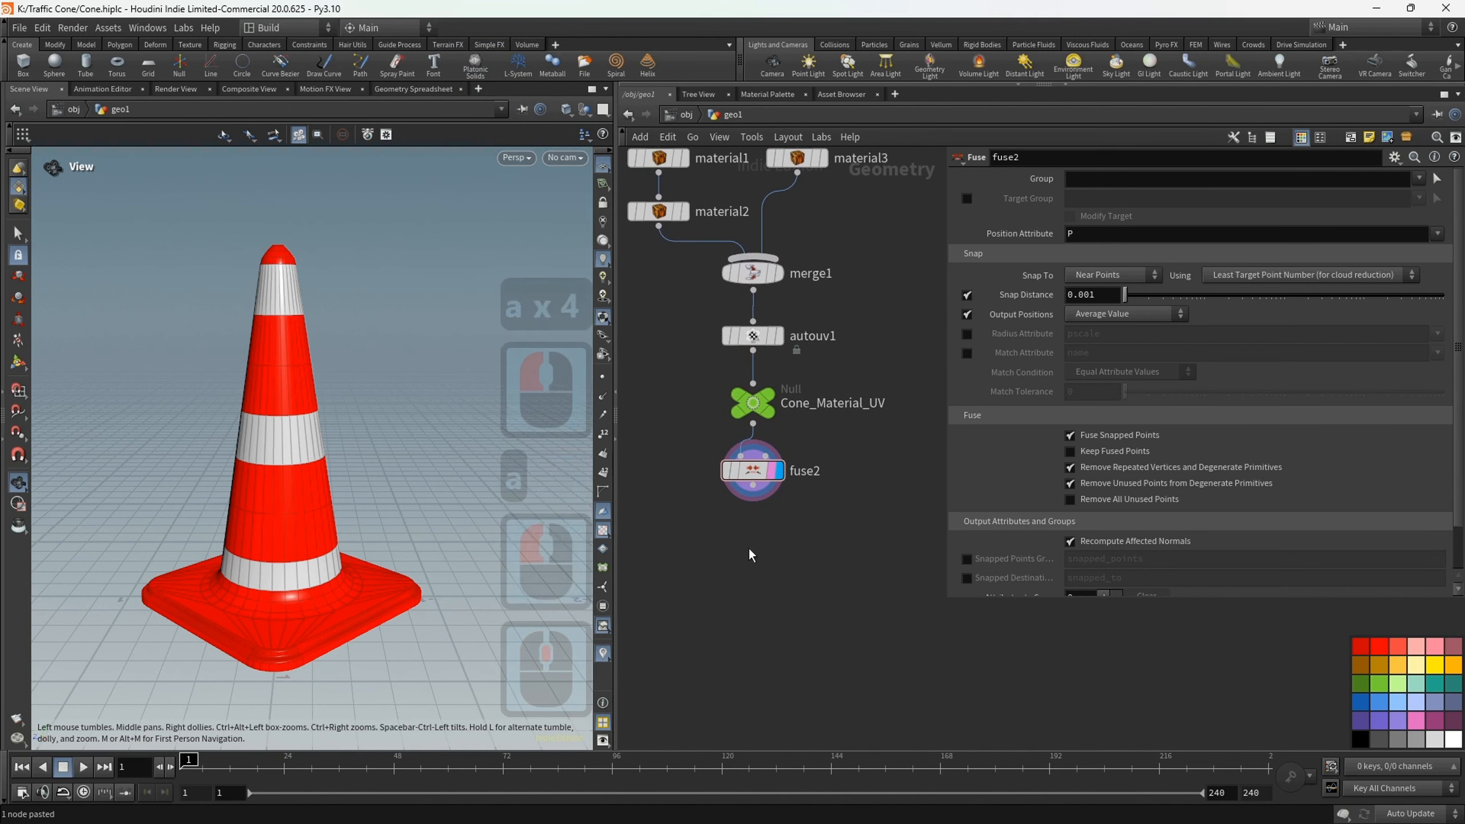
{"action": "key", "text": "Tab"}
{"action": "type", "text": "sof"}
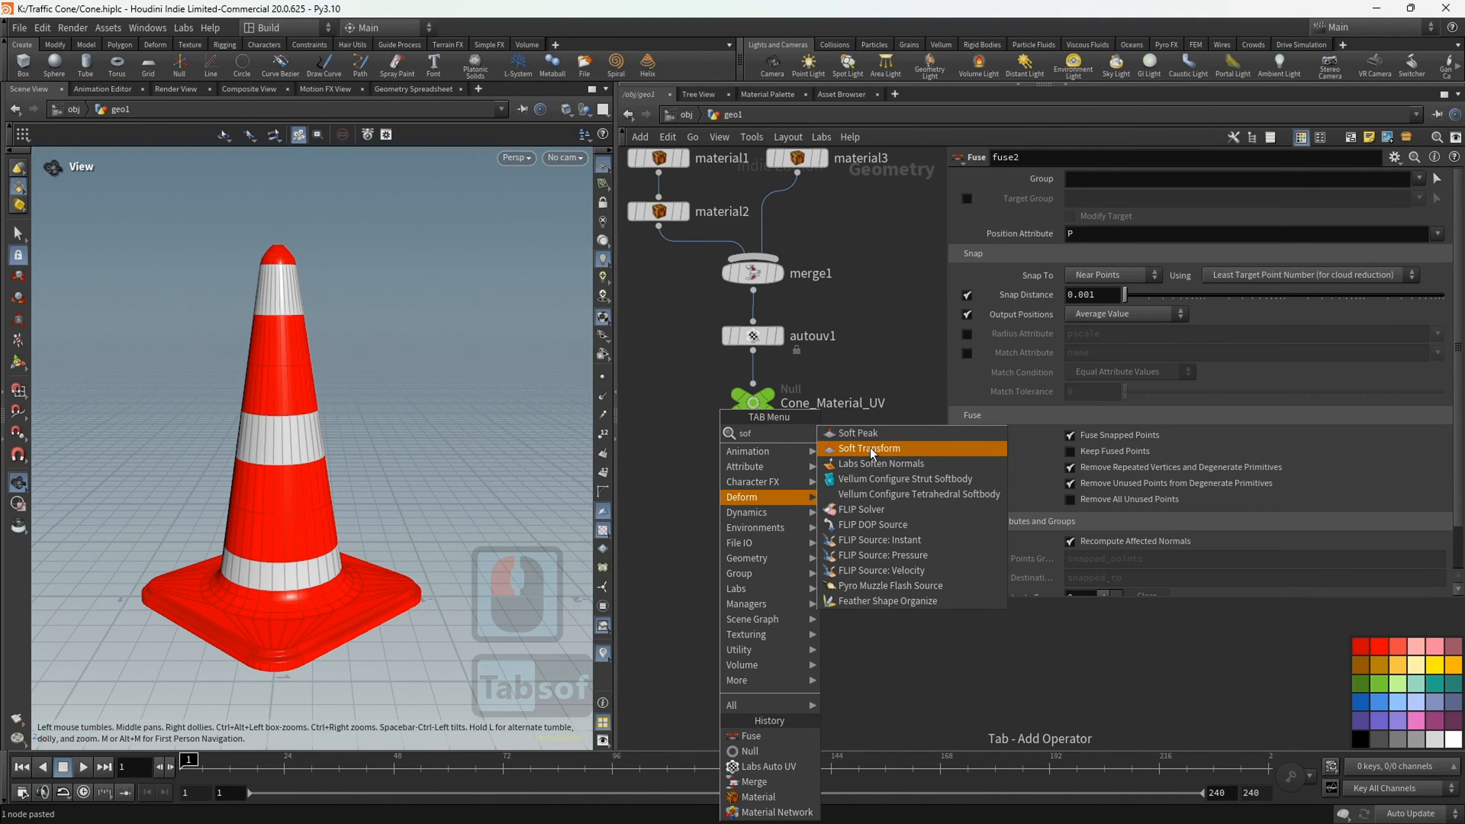
{"action": "left_click", "coordinate": [881, 464]}
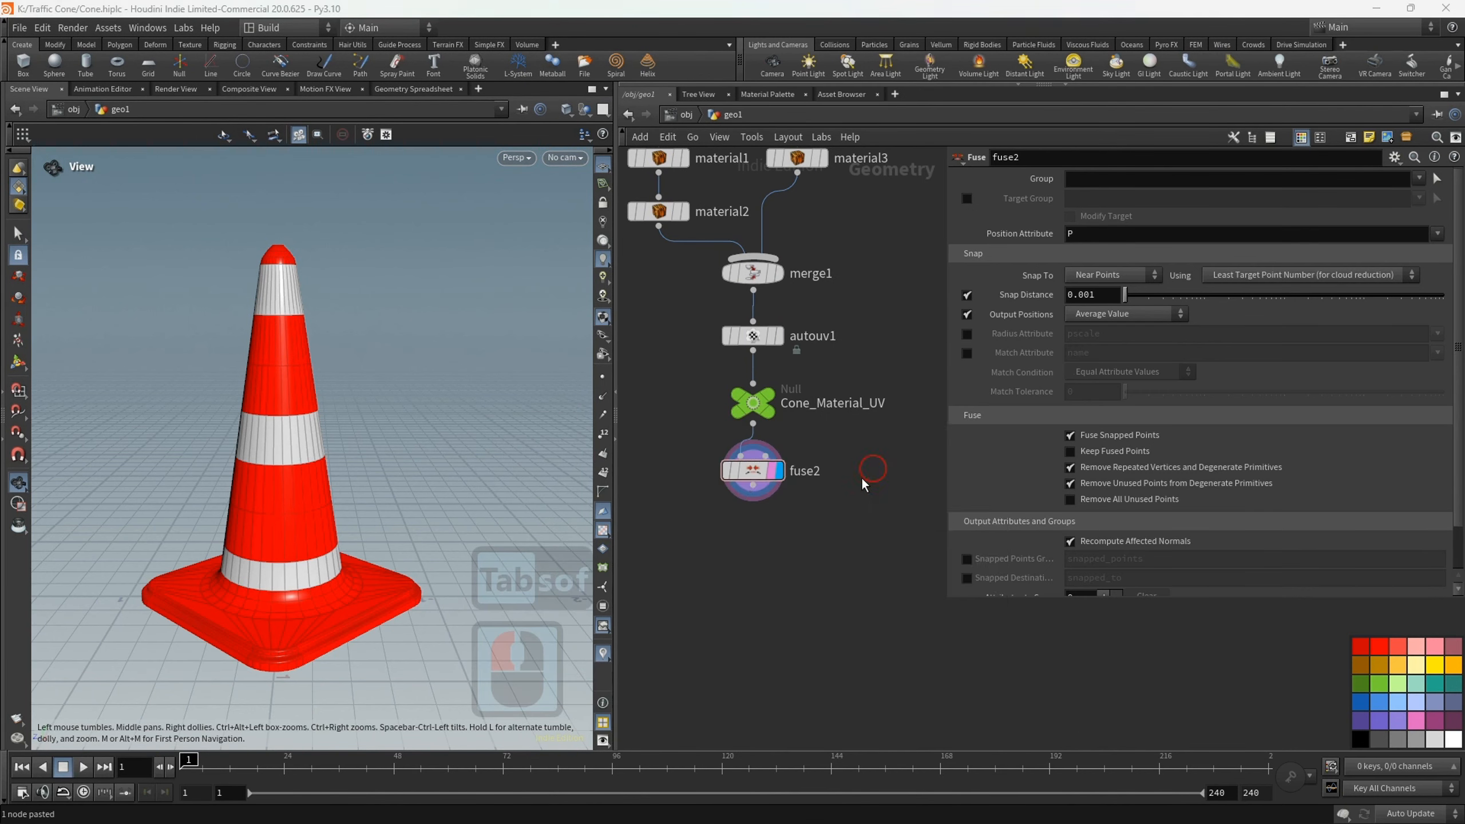
{"action": "left_click", "coordinate": [754, 543]}
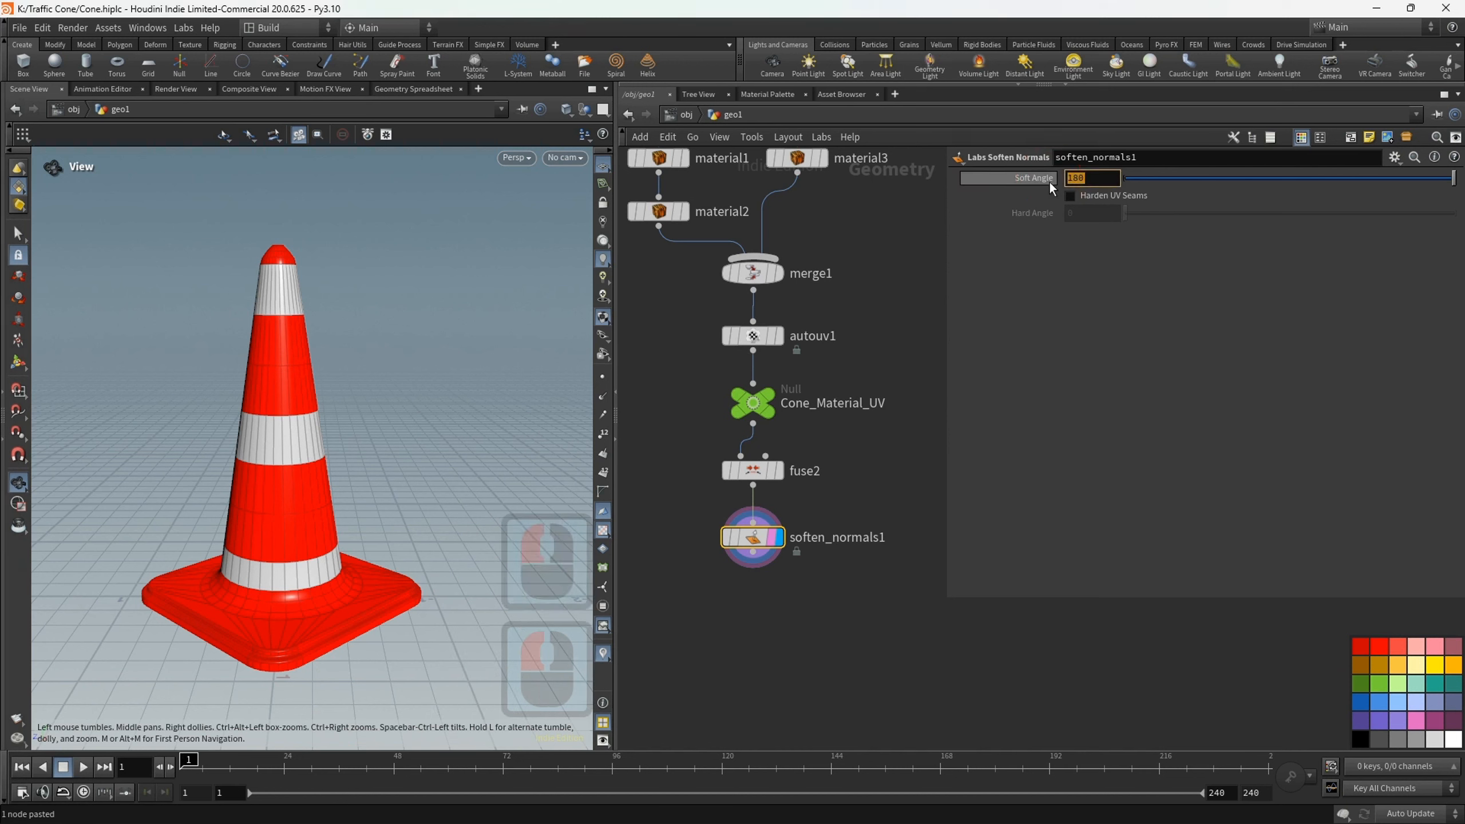
{"action": "type", "text": "60"}
{"action": "left_click", "coordinate": [1069, 349]}
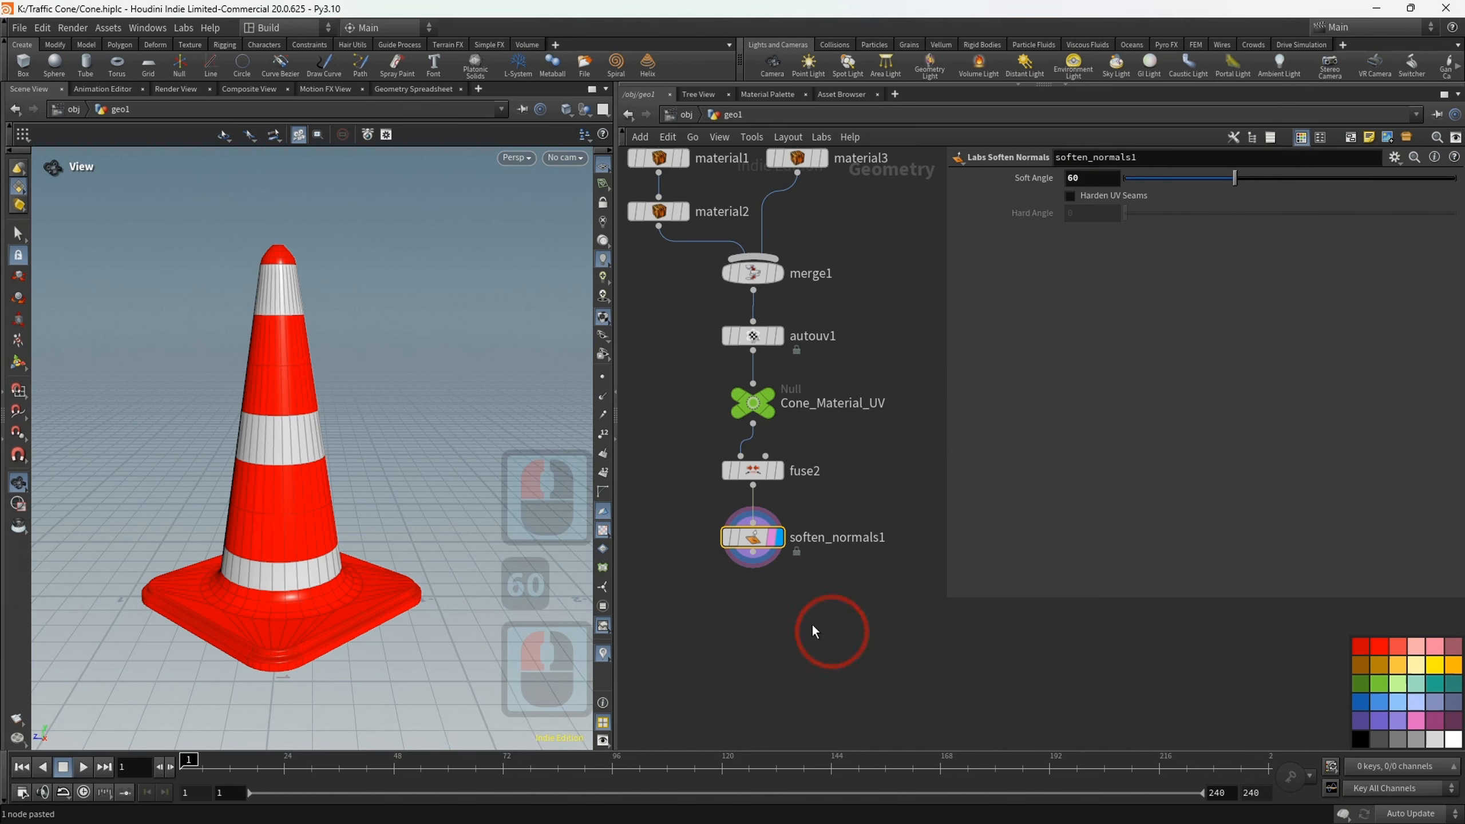
- Add an Output node below soften_normals1, display it, and align it with the node chain from merge1 down
{"action": "left_click", "coordinate": [762, 588]}
{"action": "key", "text": "Tab"}
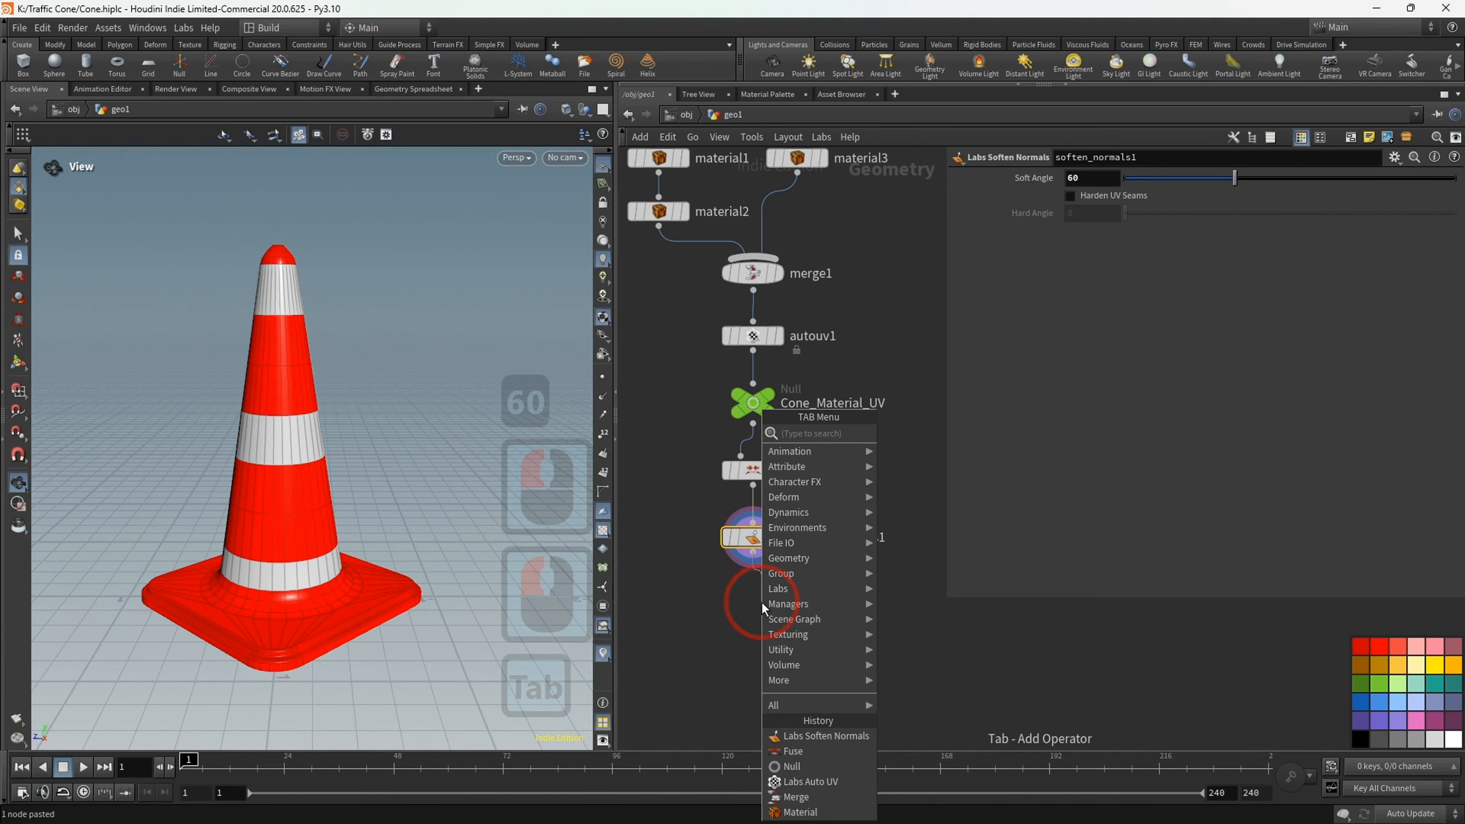
{"action": "type", "text": "ou"}
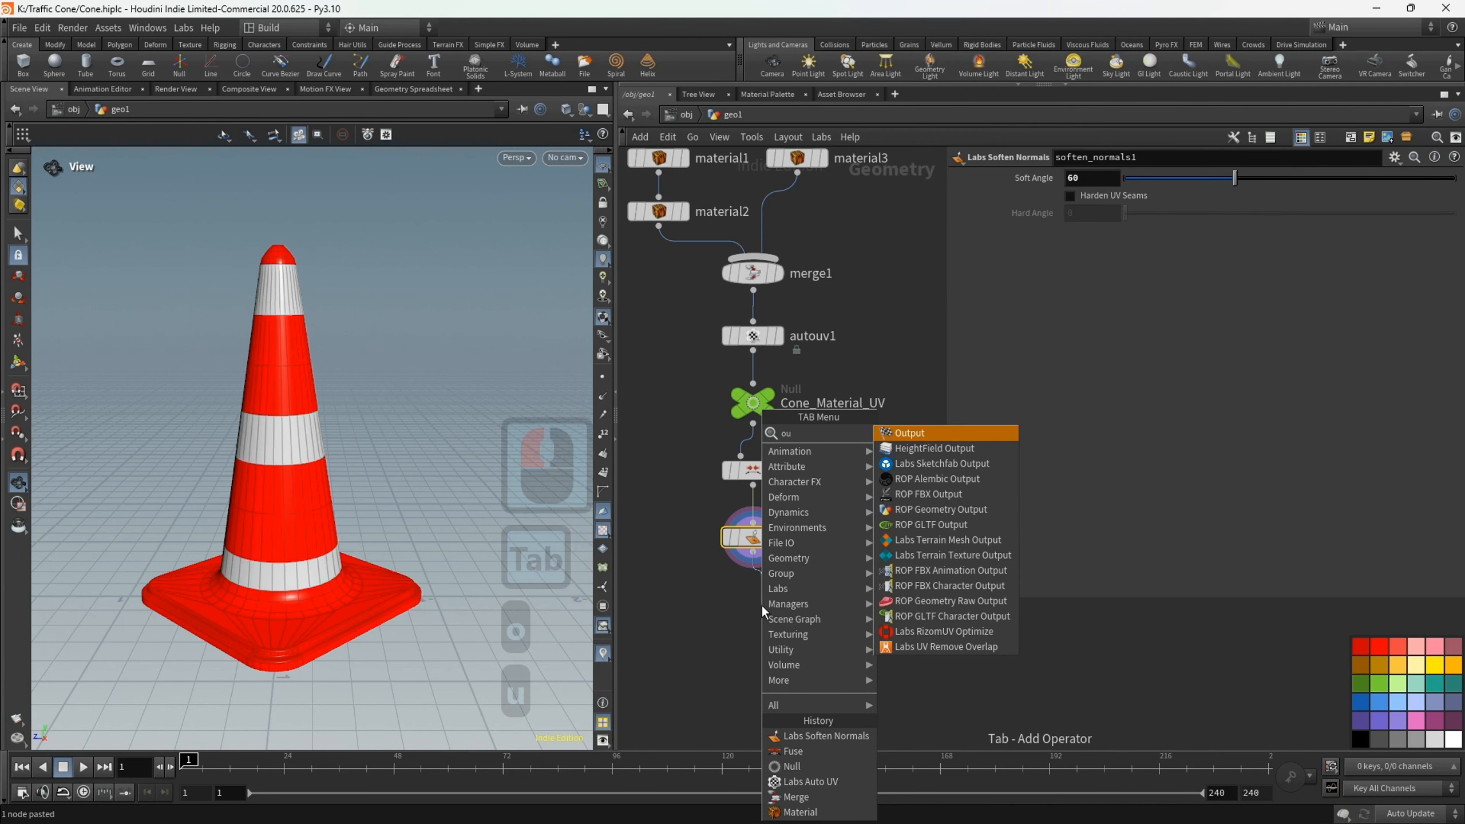
{"action": "left_click", "coordinate": [924, 434]}
{"action": "left_click", "coordinate": [779, 603]}
{"action": "left_click_drag", "start_coordinate": [779, 603], "coordinate": [760, 600]}
{"action": "left_click", "coordinate": [780, 608]}
{"action": "left_click", "coordinate": [772, 609]}
{"action": "left_click", "coordinate": [740, 621]}
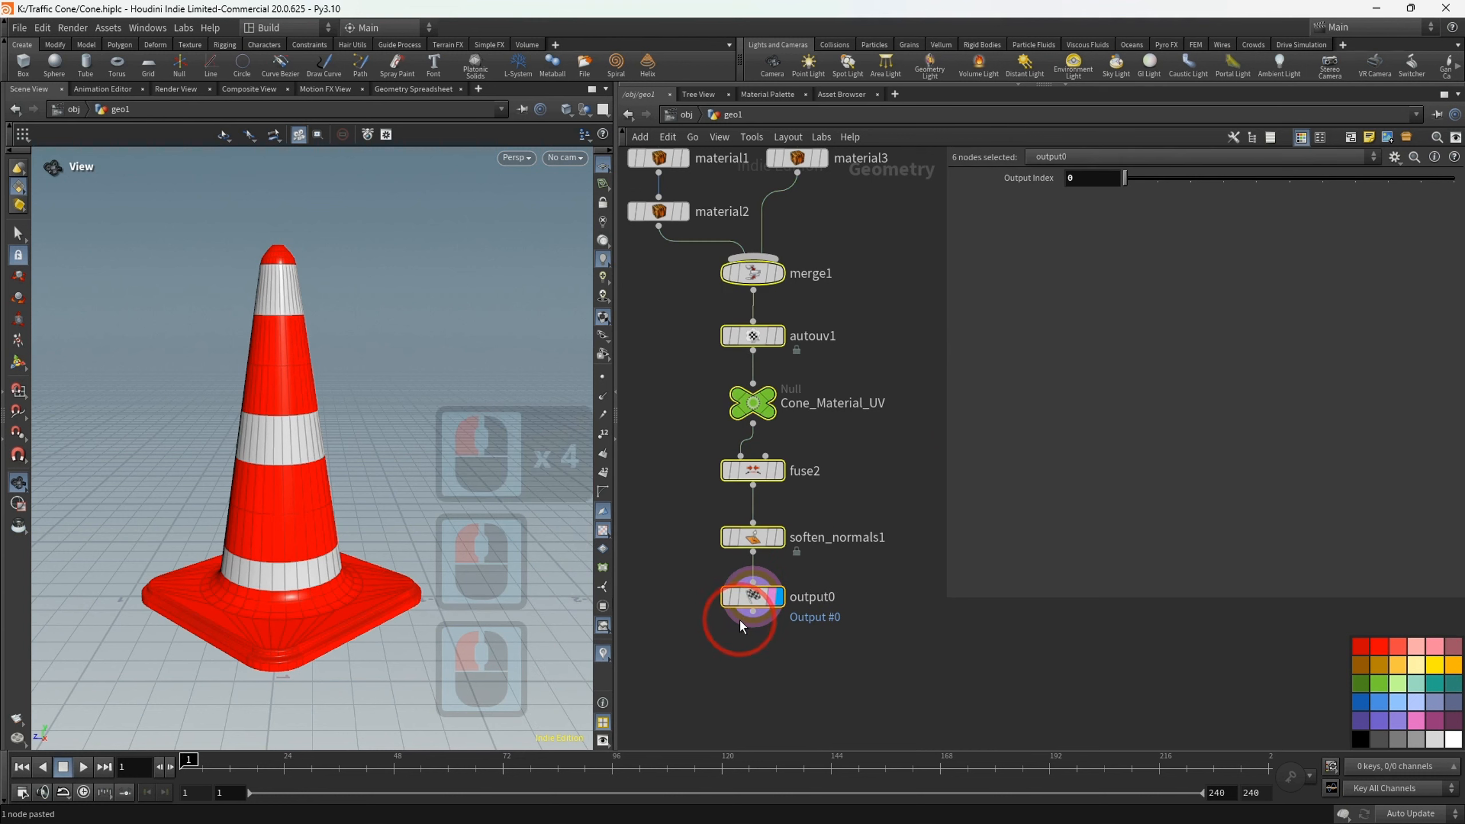
- Even out the vertical spacing of the node chain from merge1 to output0, then clear the multiple selection
{"action": "key", "text": "a"}
{"action": "left_click", "coordinate": [746, 416]}
{"action": "left_click", "coordinate": [674, 550]}
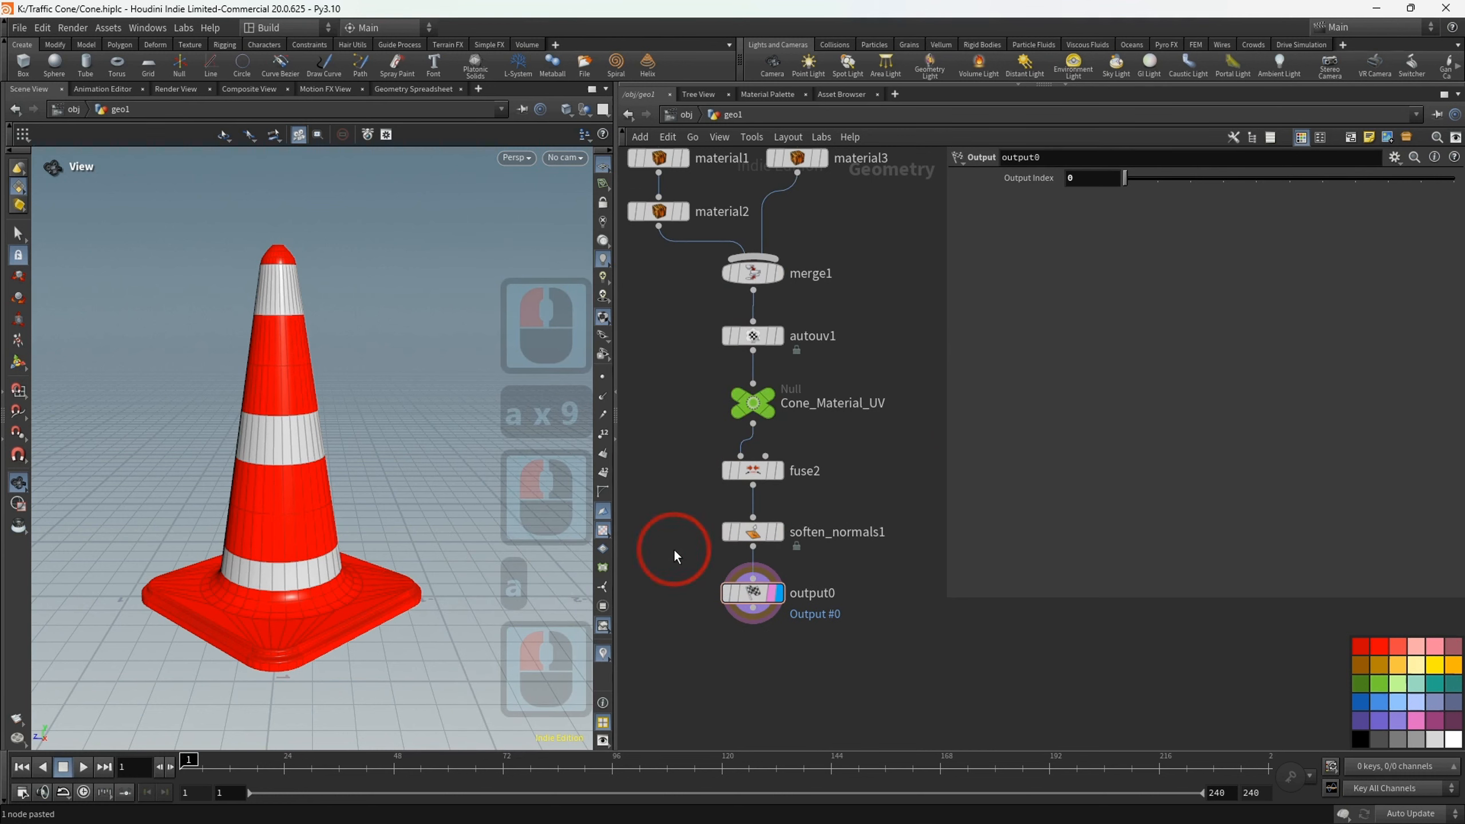
- Add a ROP FBX Output node connected to the output of output0
{"action": "middle_click_drag", "start_coordinate": [673, 570], "coordinate": [665, 371]}
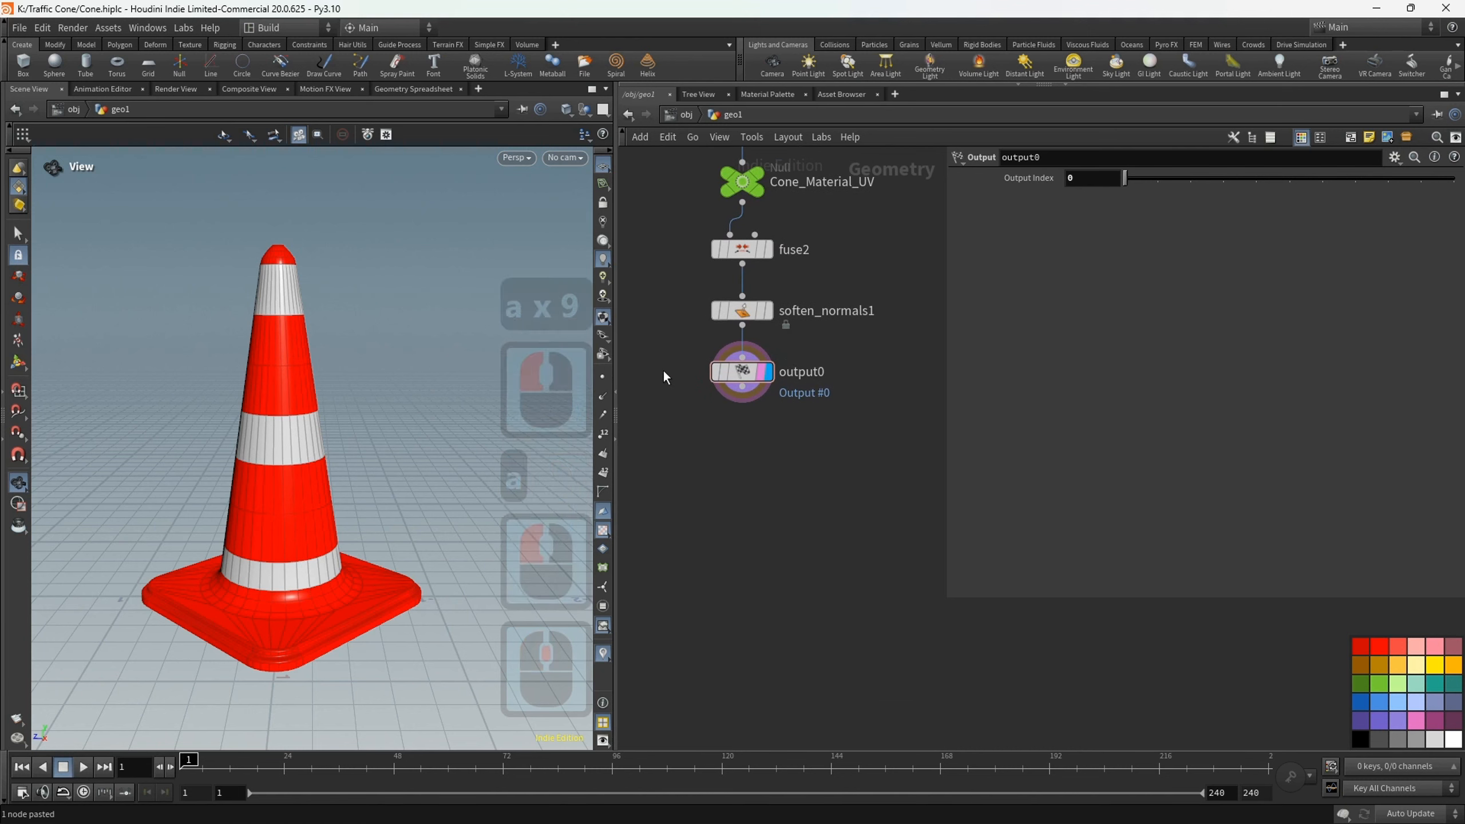
{"action": "middle_click_drag", "start_coordinate": [744, 398], "coordinate": [729, 411]}
{"action": "left_click", "coordinate": [746, 450]}
{"action": "key", "text": "Tab"}
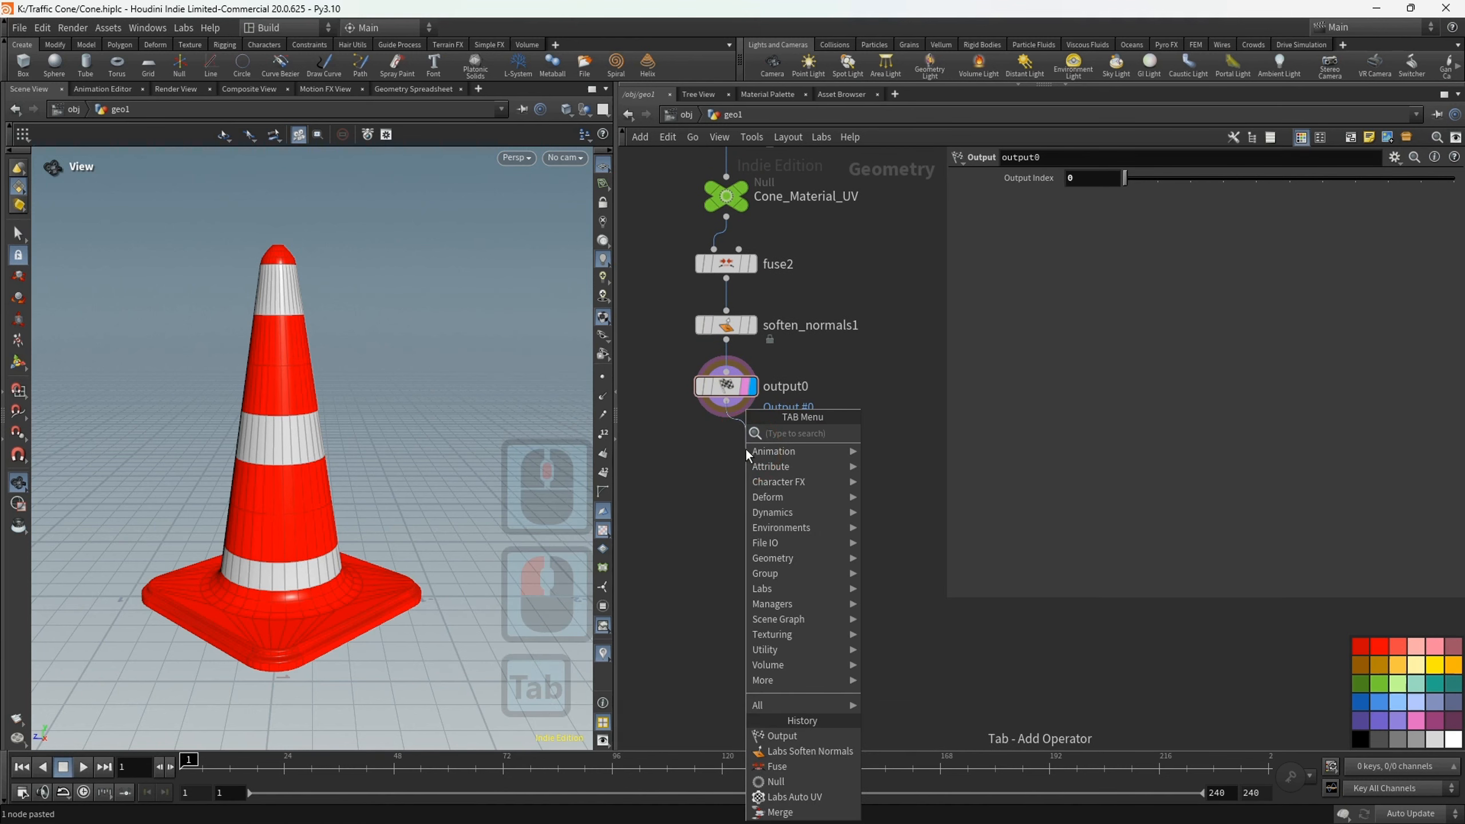
{"action": "type", "text": "rop"}
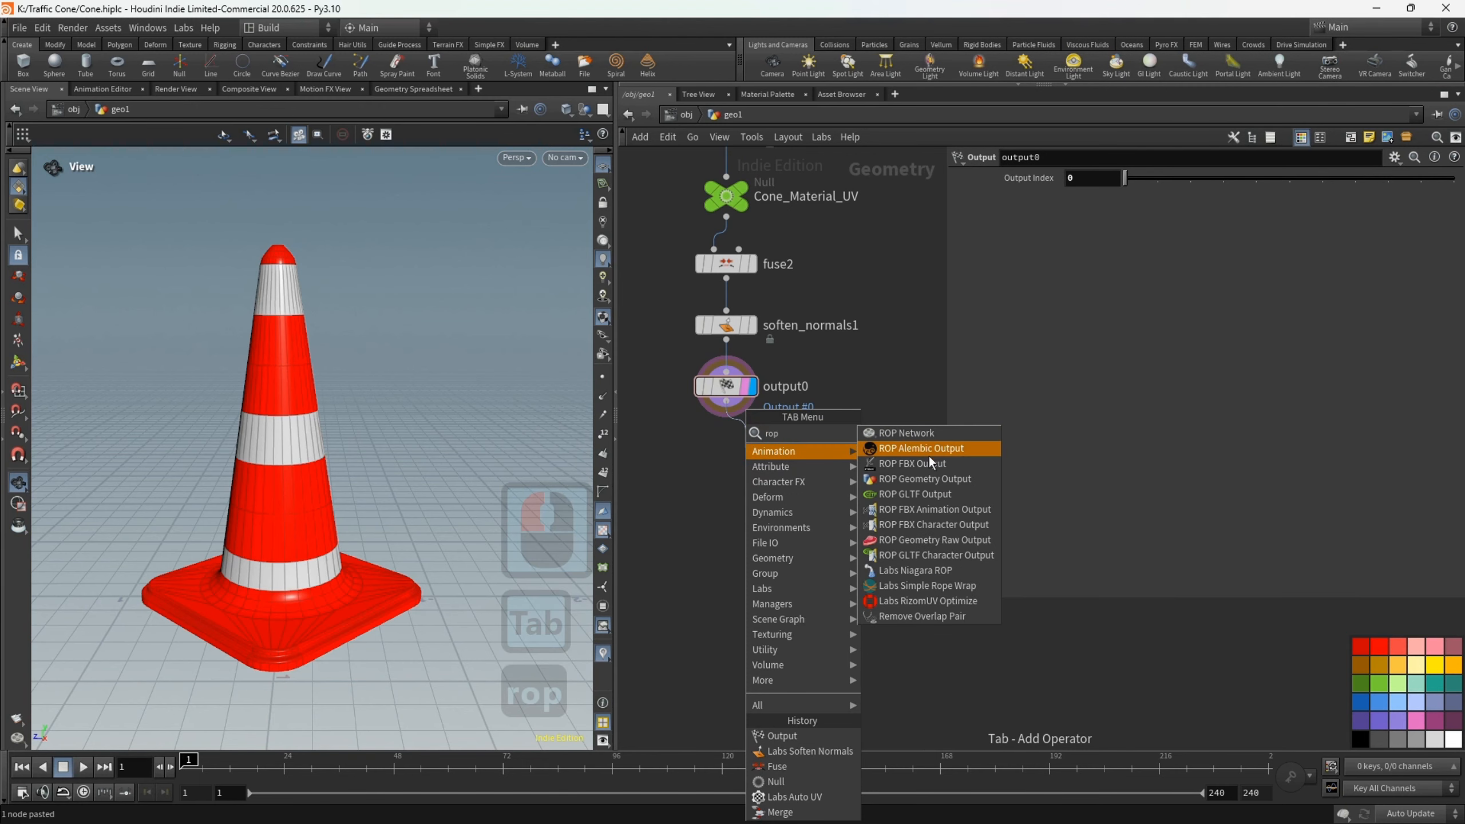
{"action": "left_click", "coordinate": [930, 463]}
{"action": "left_click", "coordinate": [841, 454]}
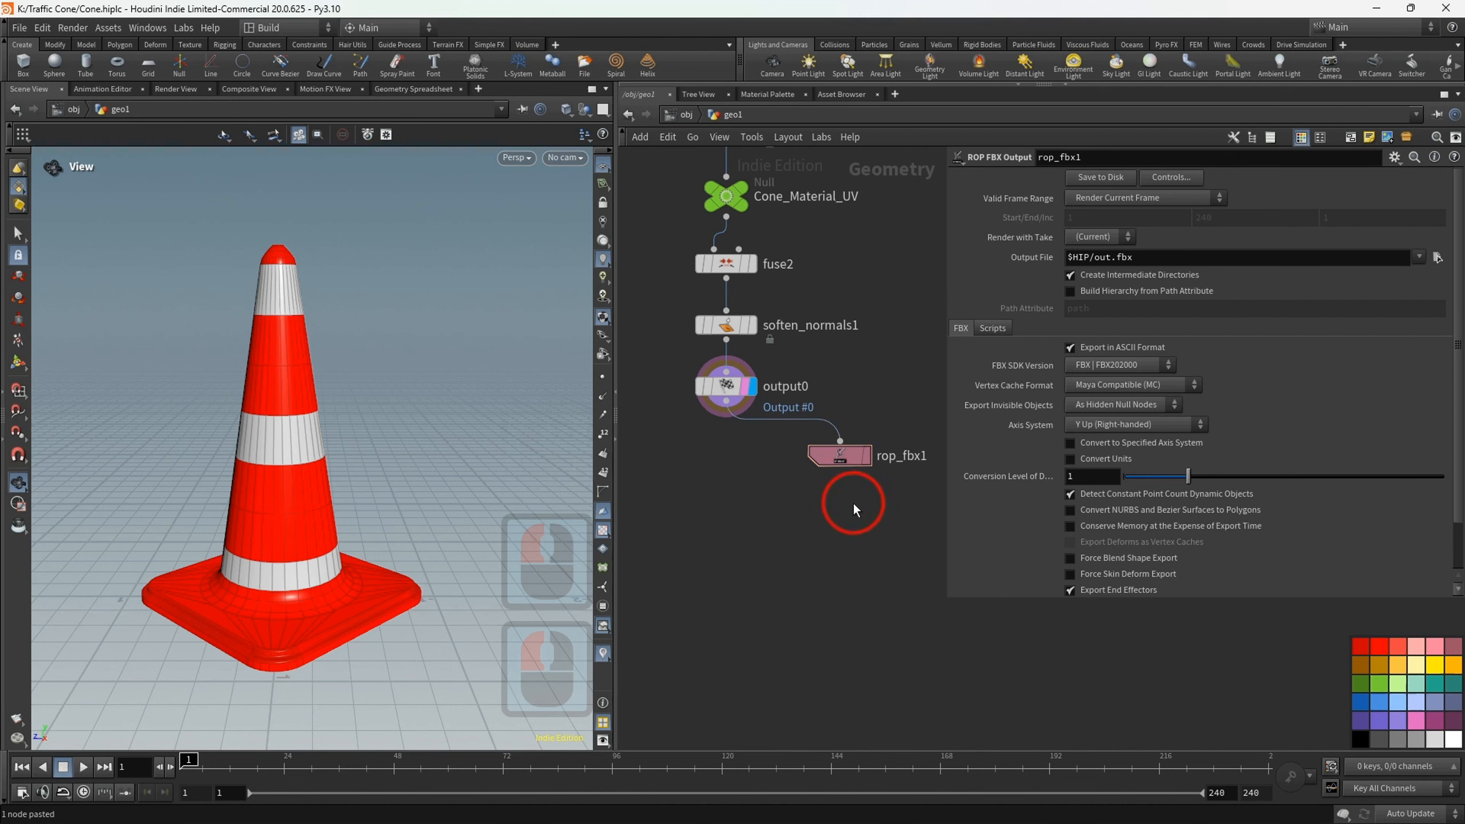
- Save the scene file
{"action": "scroll", "coordinate": [803, 513], "scroll_direction": "down", "scroll_amount": 4}
{"action": "scroll", "coordinate": [795, 582], "scroll_direction": "down", "scroll_amount": 4}
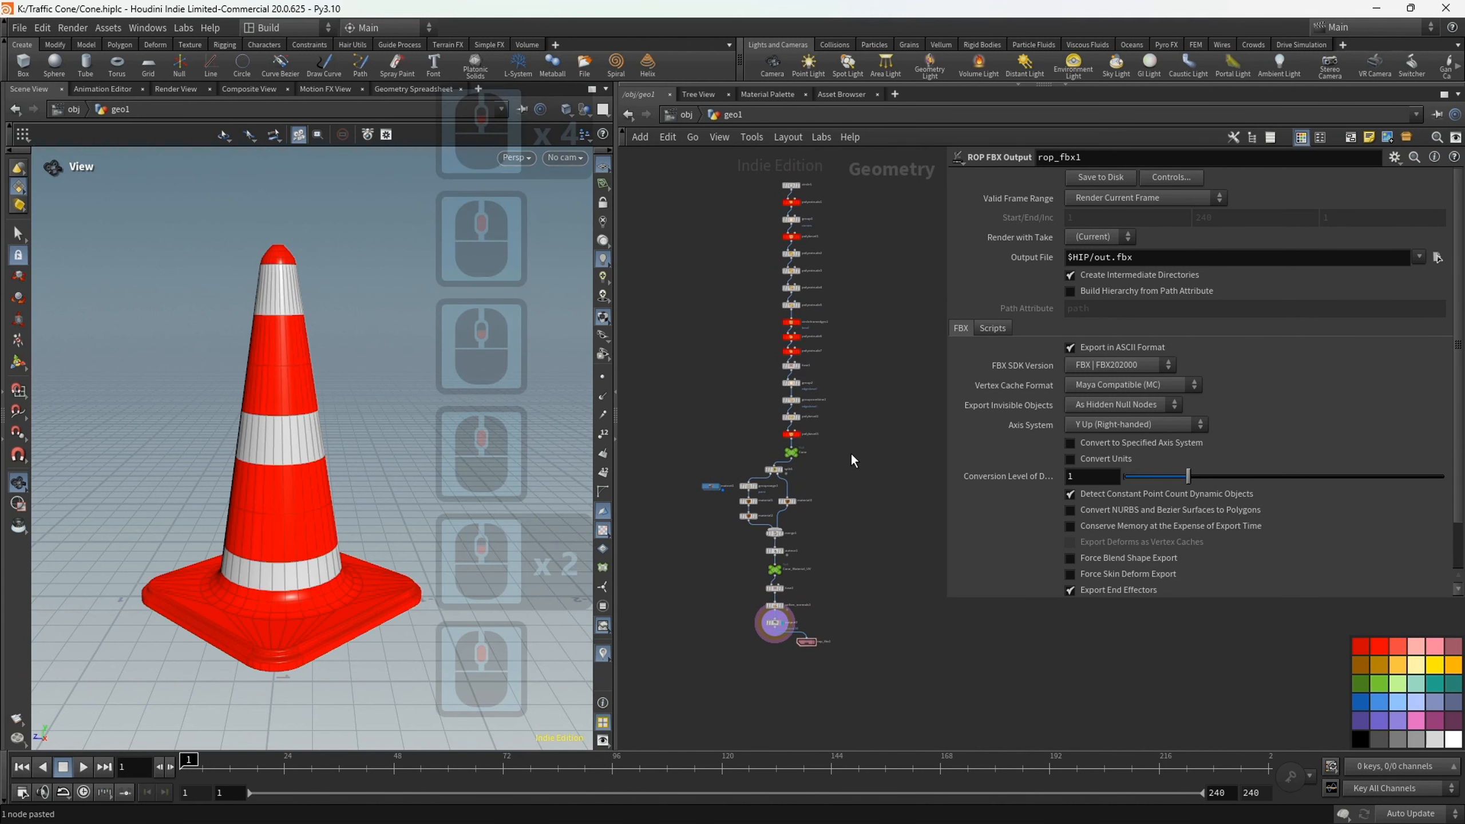
{"action": "key", "text": "ctrl+s"}
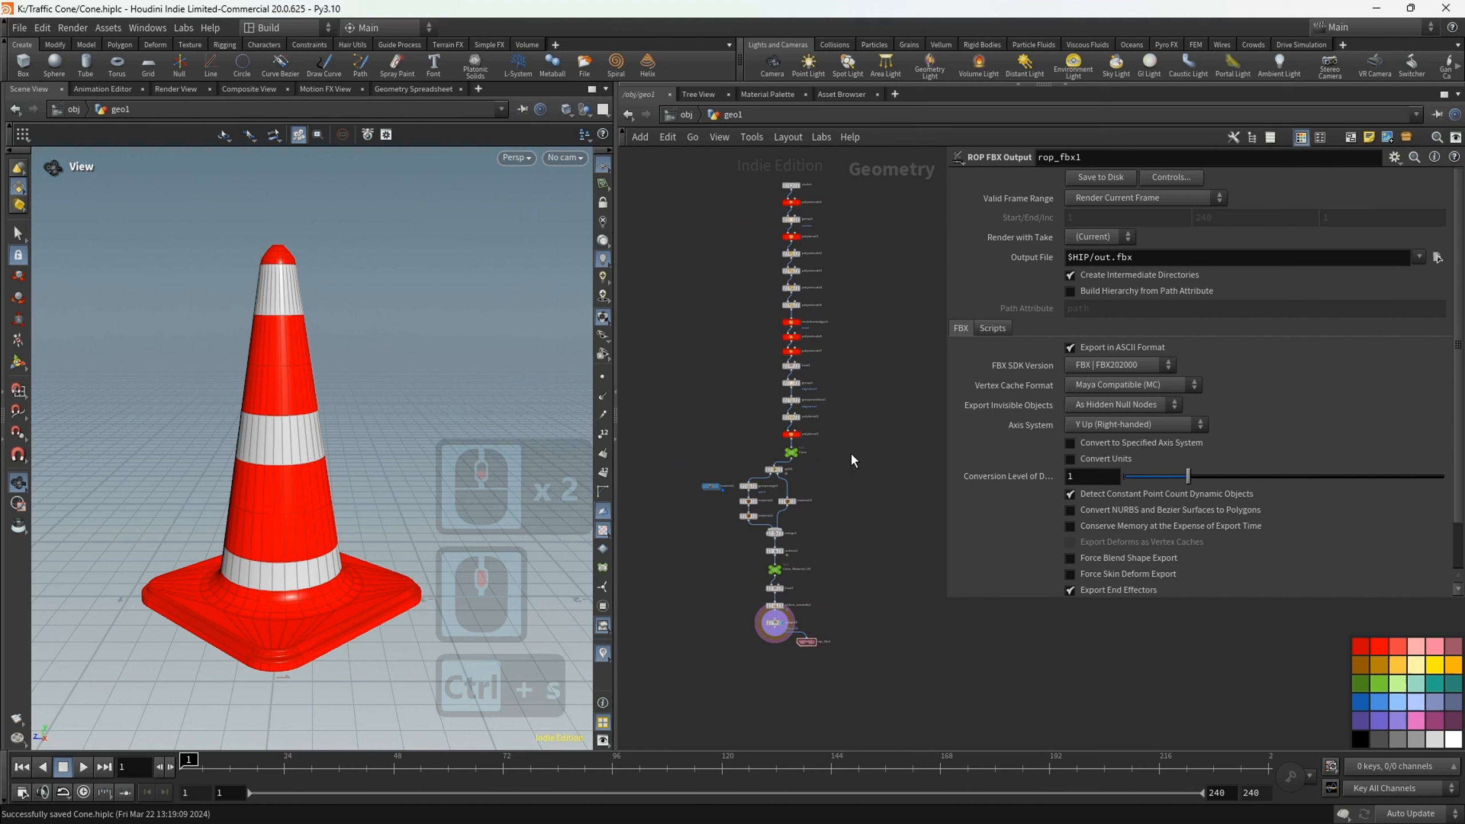
- Collapse the entire node network, including the ROP FBX Output node, into a subnetwork
{"action": "left_click_drag", "start_coordinate": [710, 171], "coordinate": [836, 654]}
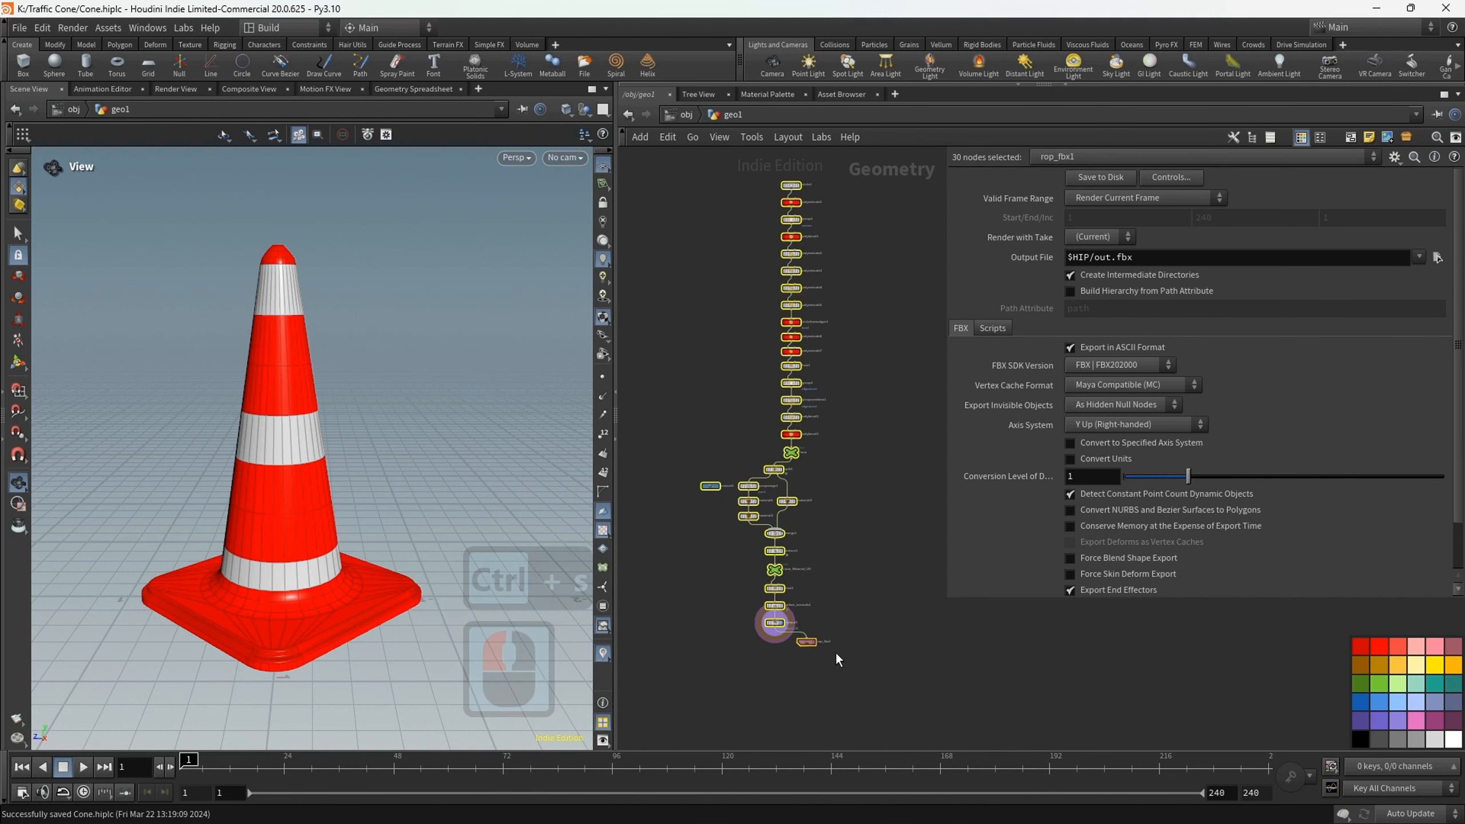
{"action": "left_click", "coordinate": [1407, 140]}
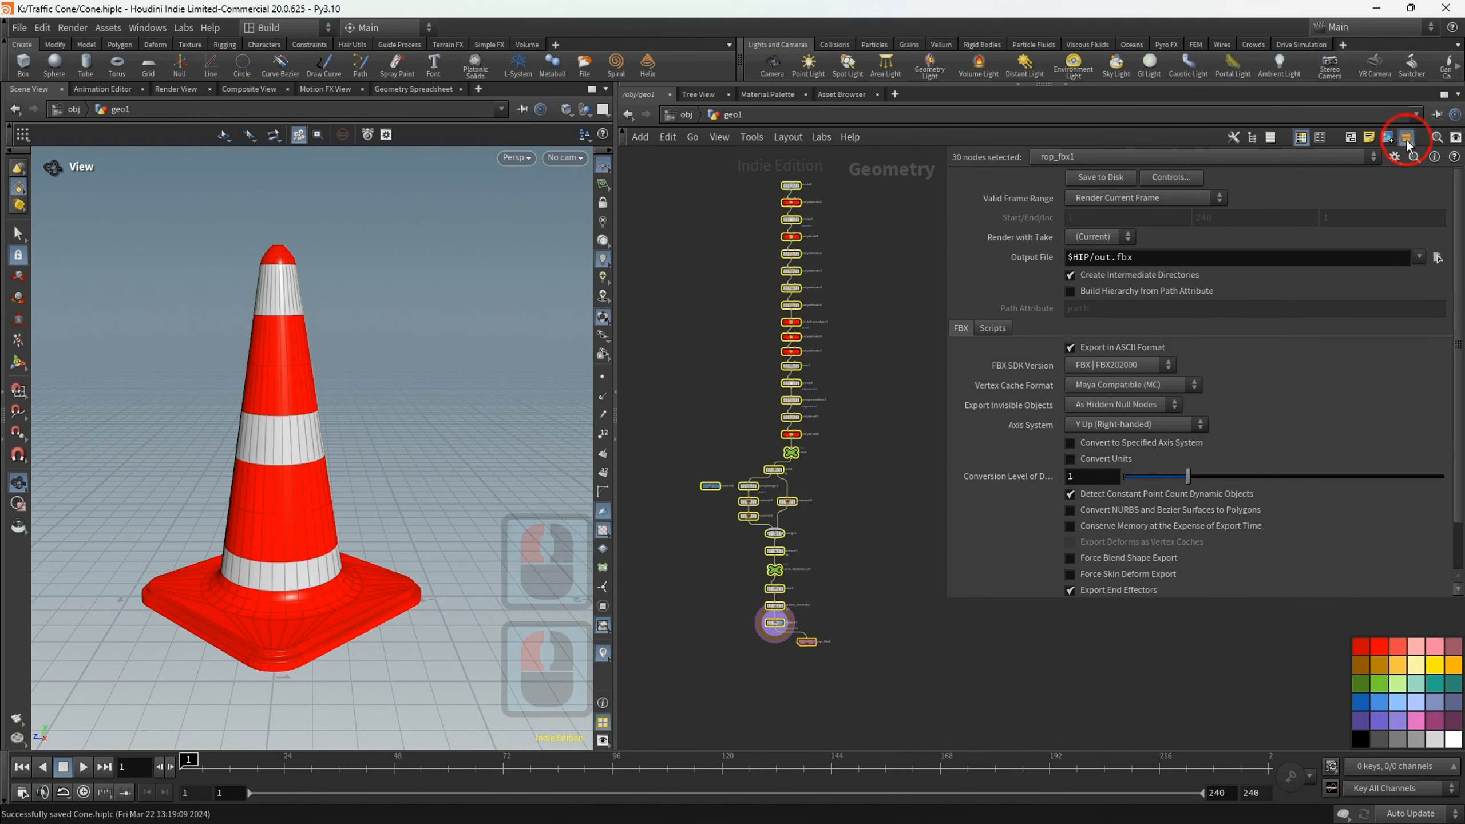
{"action": "middle_click_drag", "start_coordinate": [841, 427], "coordinate": [808, 178]}
{"action": "scroll", "coordinate": [772, 369], "scroll_direction": "up", "scroll_amount": 8}
{"action": "middle_click_drag", "start_coordinate": [760, 424], "coordinate": [730, 253]}
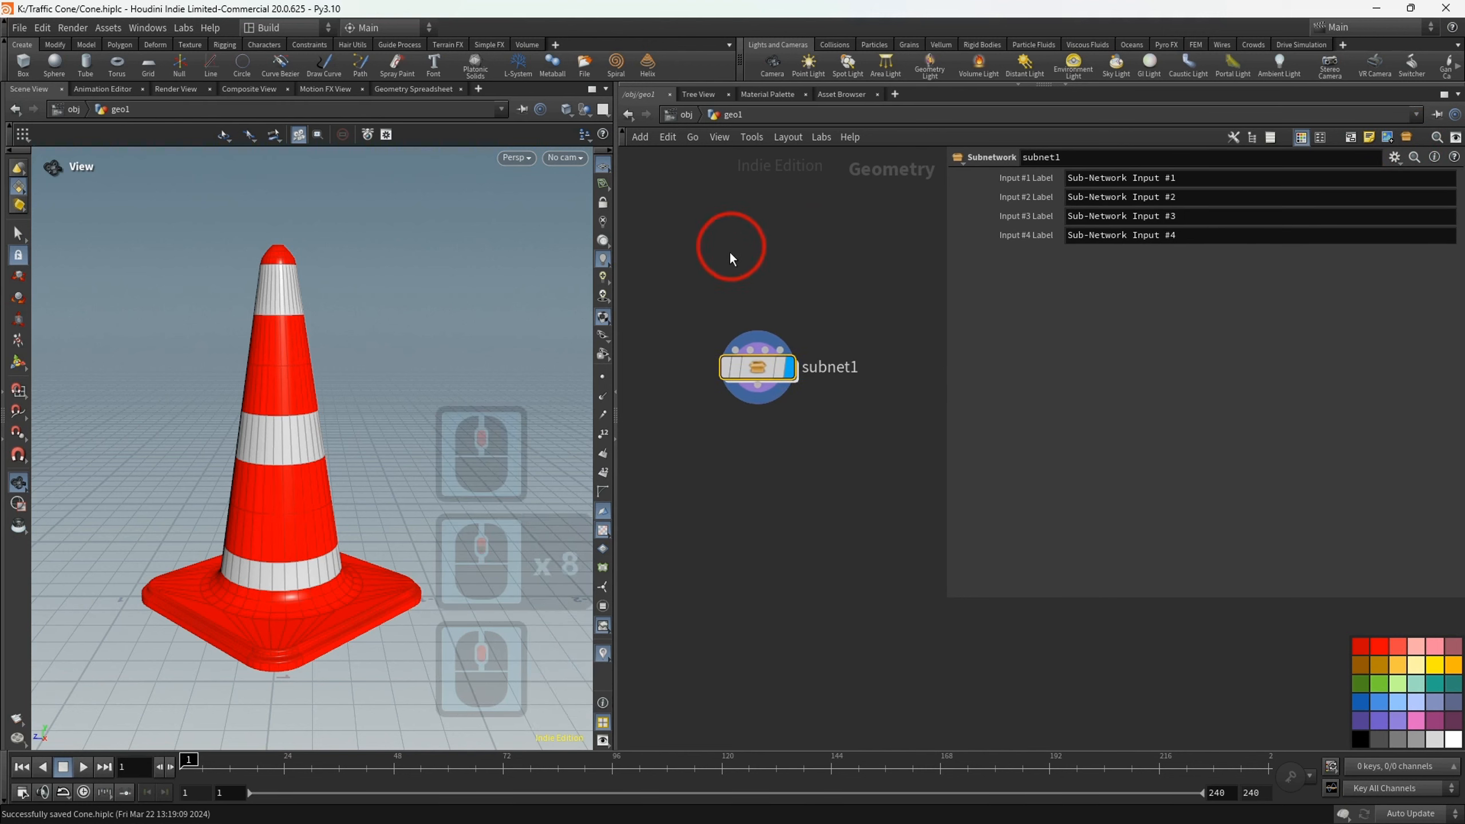
- Rename the subnetwork to Traffic_Cone
{"action": "scroll", "coordinate": [731, 257], "scroll_direction": "up", "scroll_amount": 2}
{"action": "middle_click_drag", "start_coordinate": [750, 318], "coordinate": [745, 240]}
{"action": "left_click_drag", "start_coordinate": [776, 336], "coordinate": [772, 329]}
{"action": "double_click", "coordinate": [917, 326]}
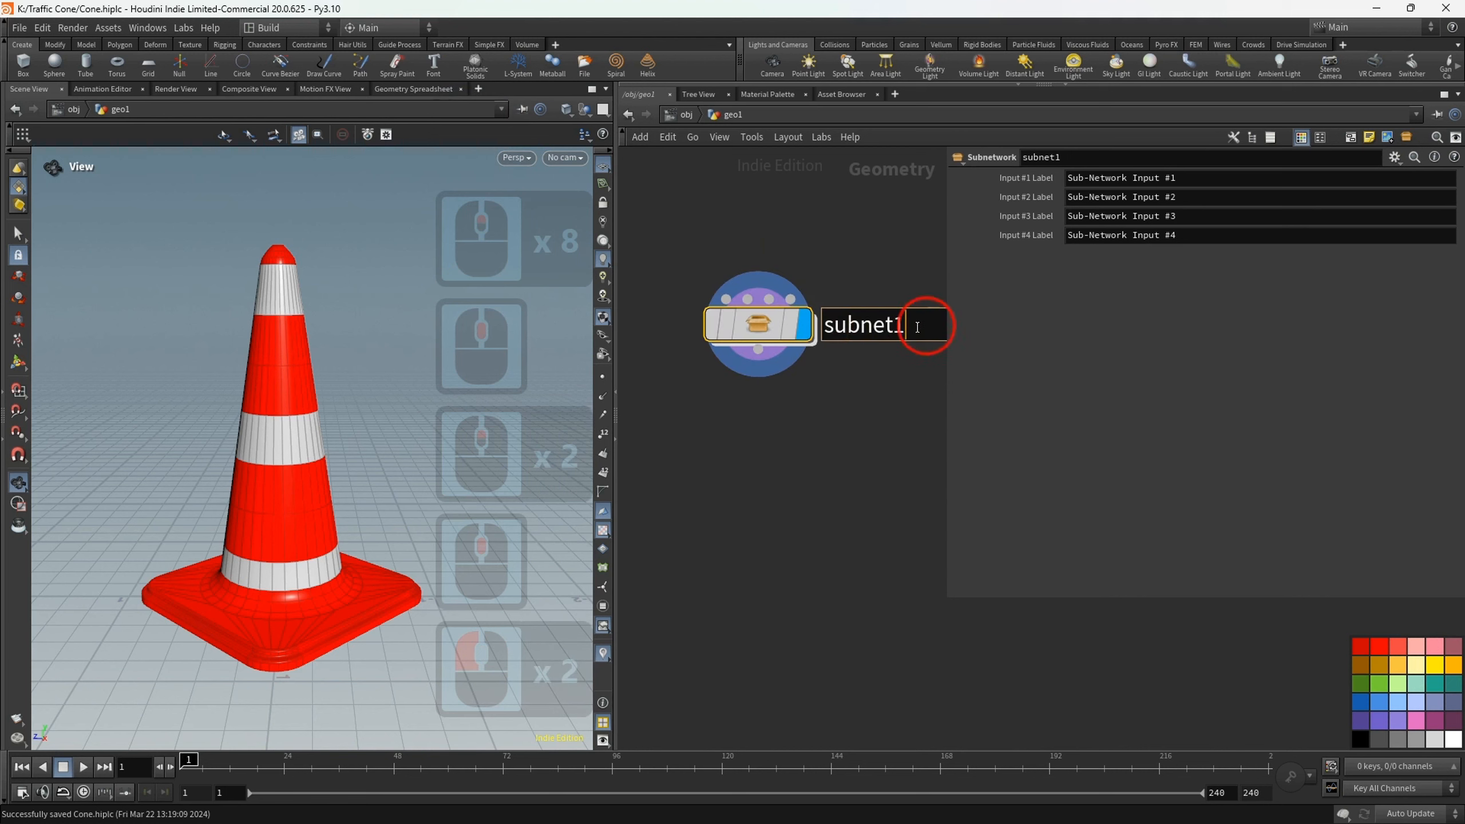
{"action": "type", "text": "Traffic_Cone"}
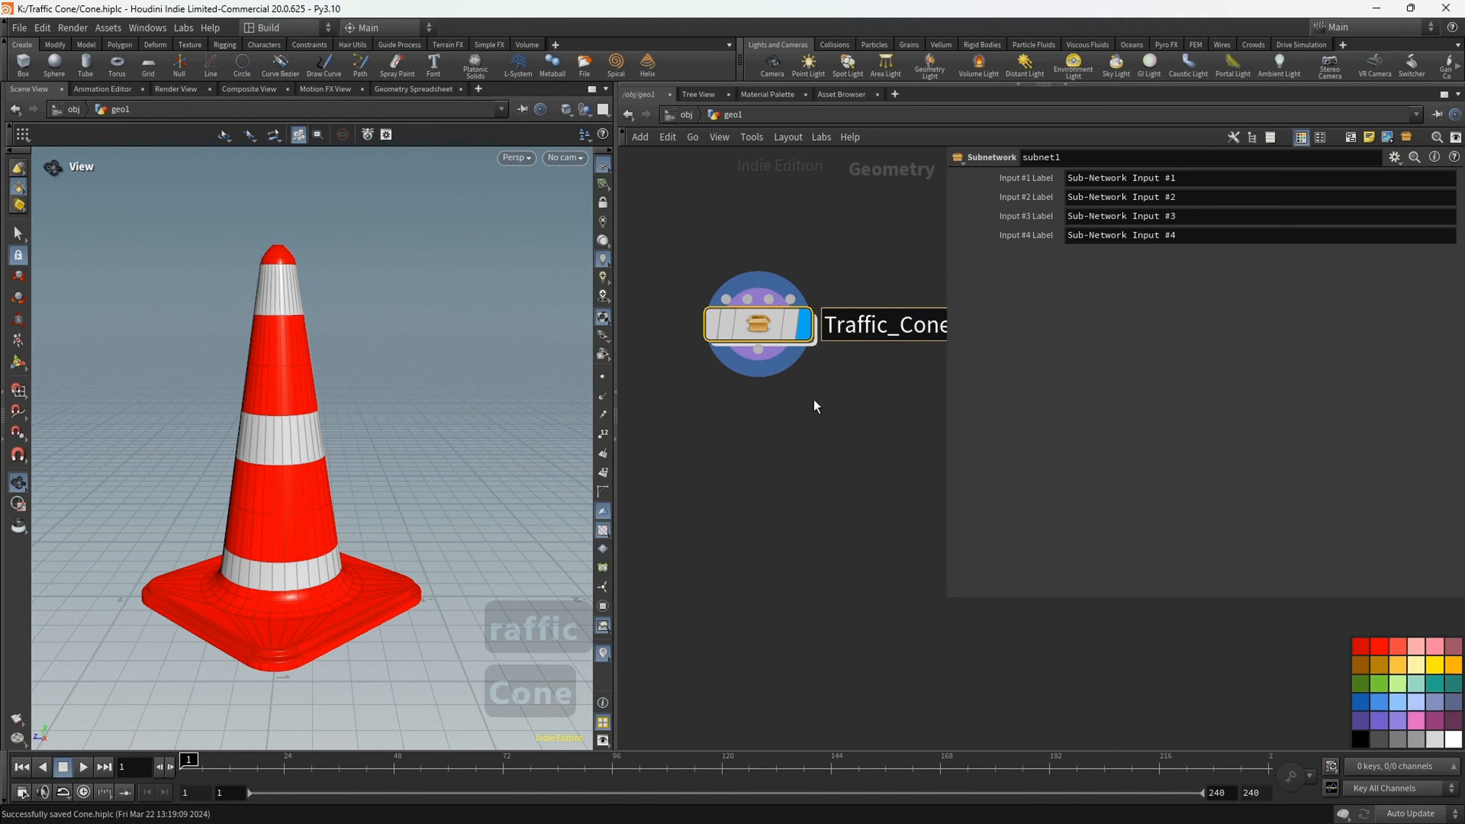
{"action": "left_click", "coordinate": [804, 429]}
{"action": "middle_click_drag", "start_coordinate": [803, 428], "coordinate": [768, 432]}
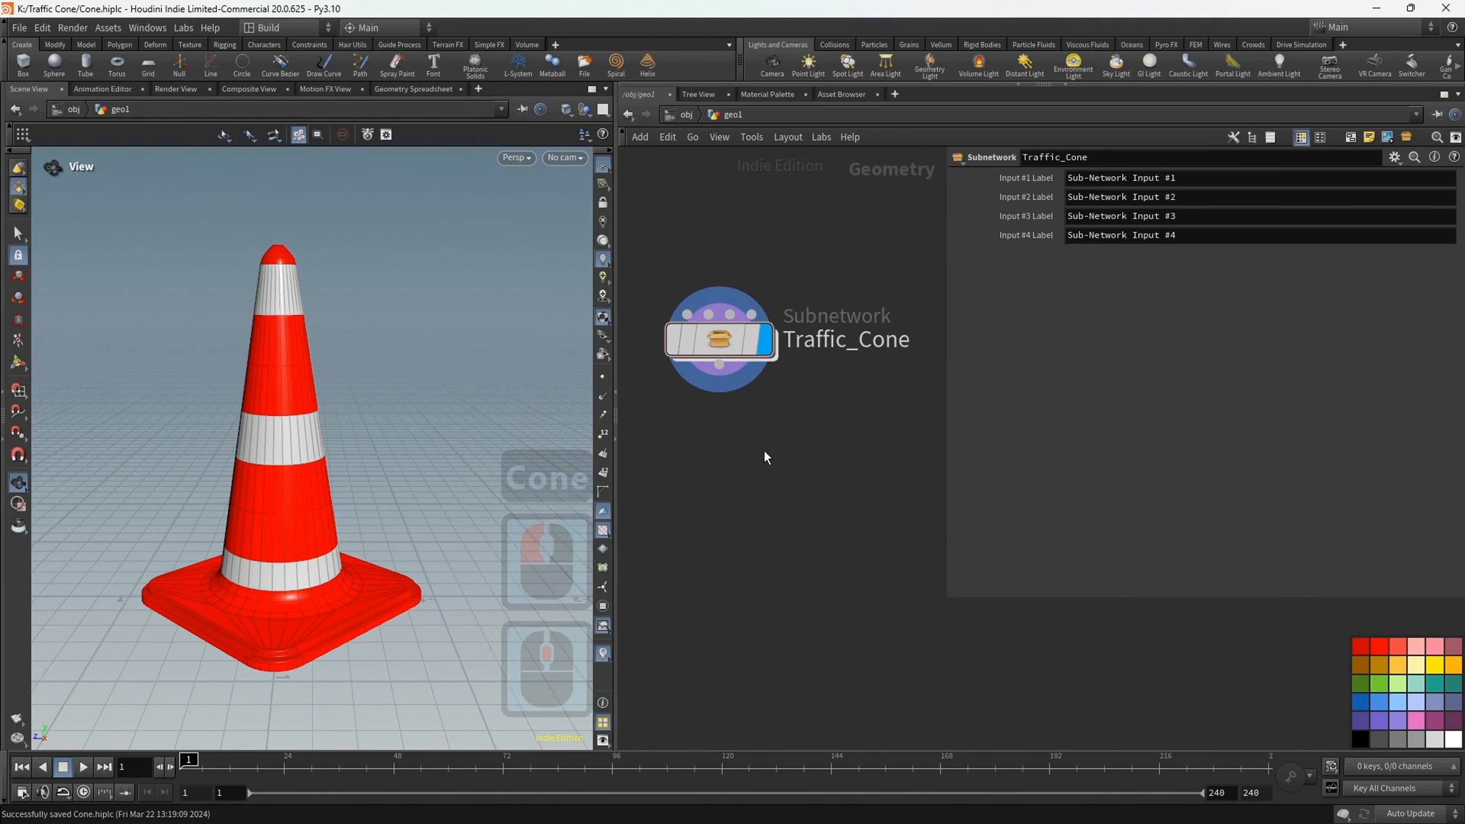
- Create a digital asset labelled Traffic cone from the Traffic_Cone subnetwork, saved in K:/Traffic Cone/, accepting the external references
{"action": "right_click", "coordinate": [728, 343]}
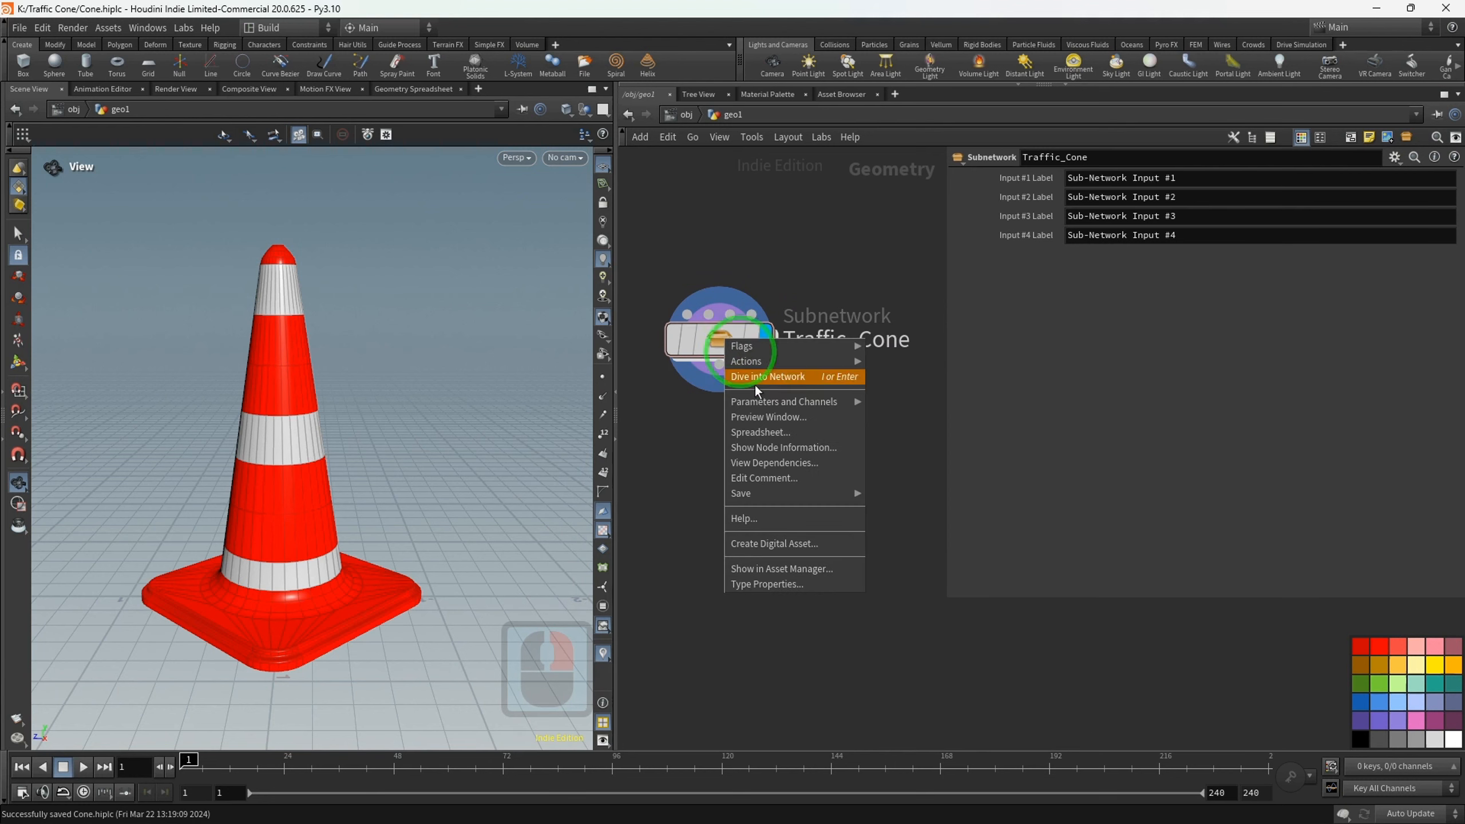
{"action": "left_click", "coordinate": [784, 543]}
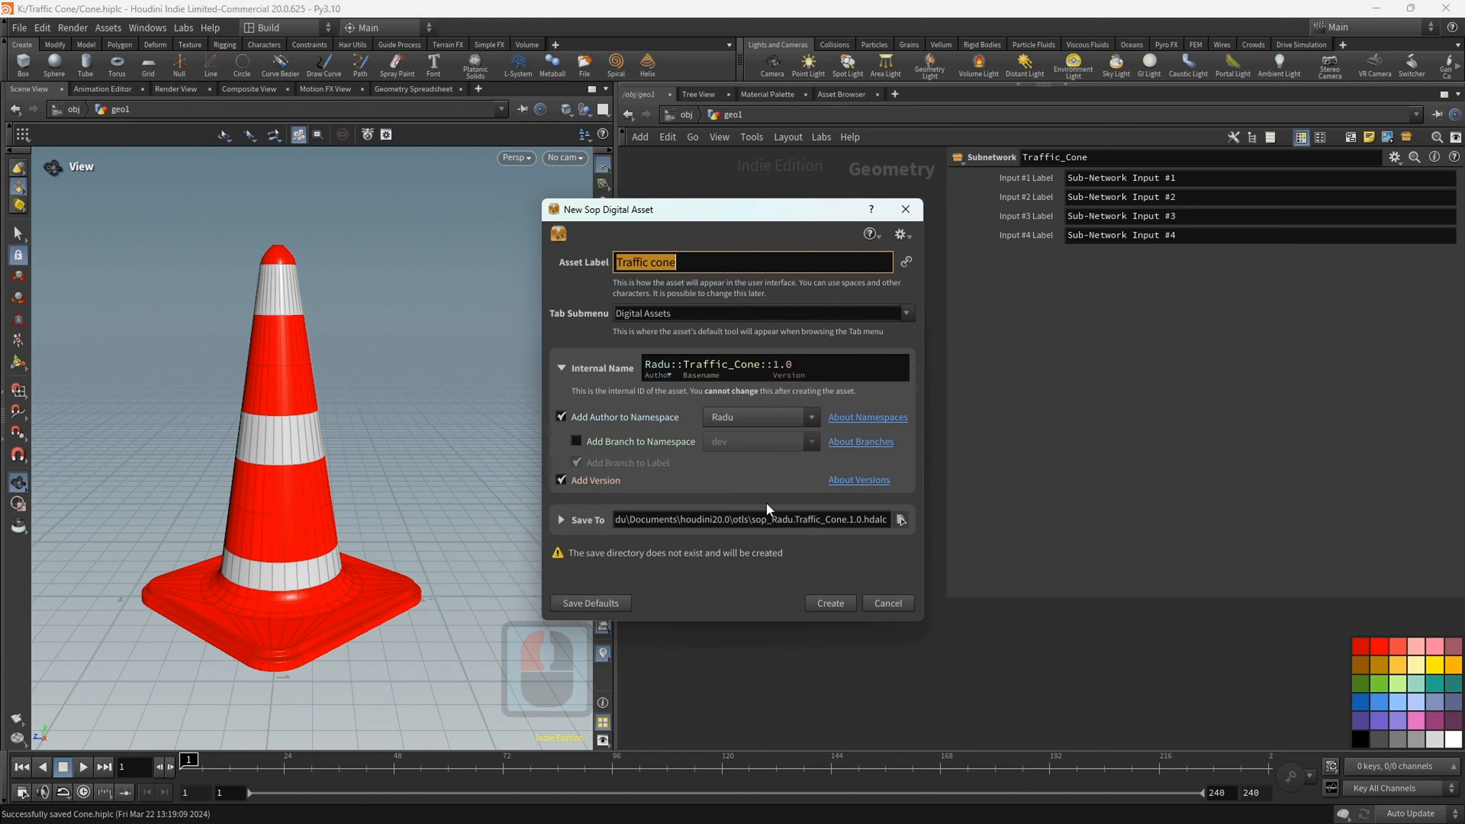
{"action": "left_click", "coordinate": [901, 521]}
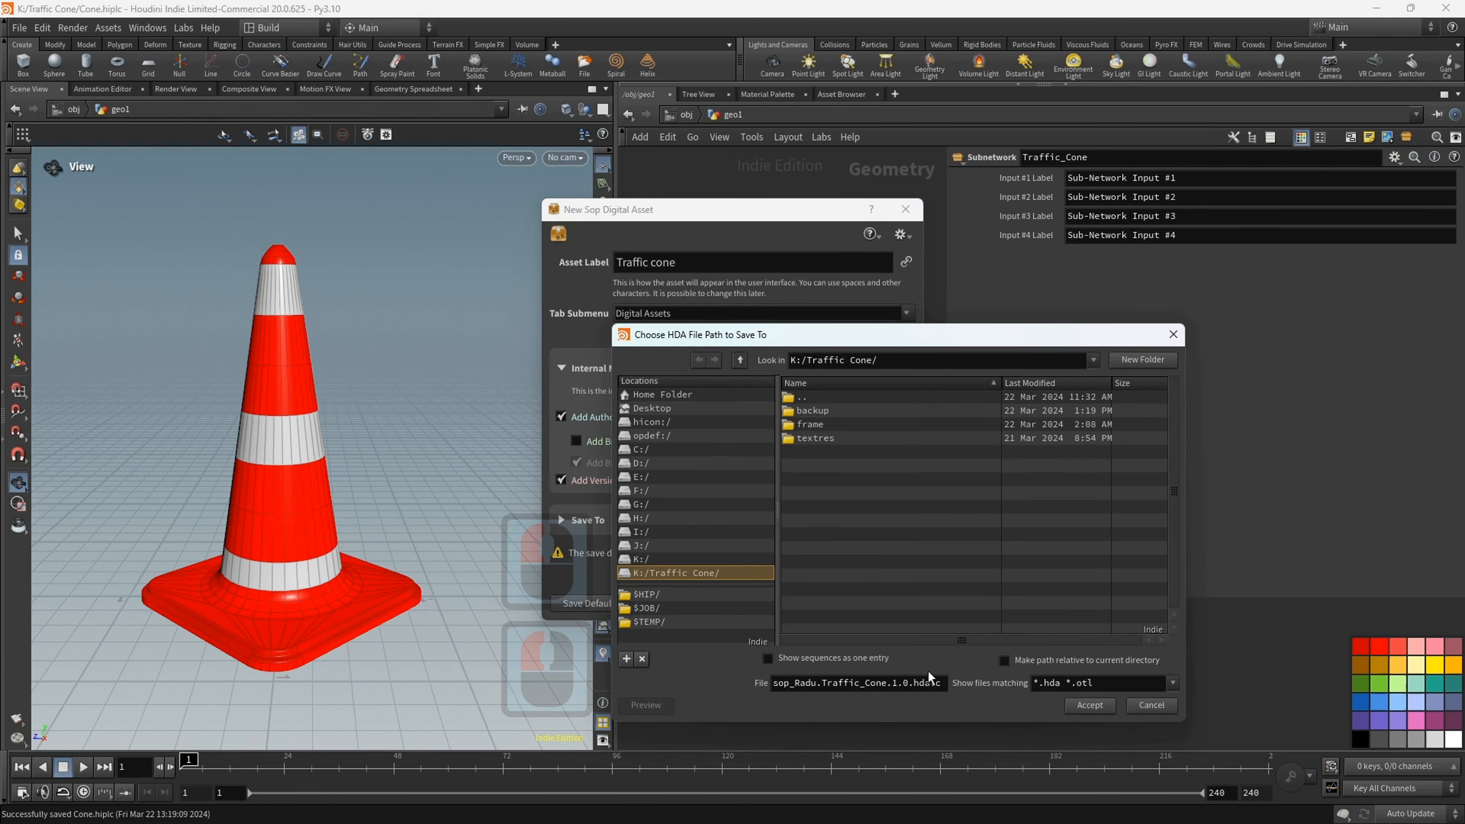
{"action": "left_click", "coordinate": [1077, 705]}
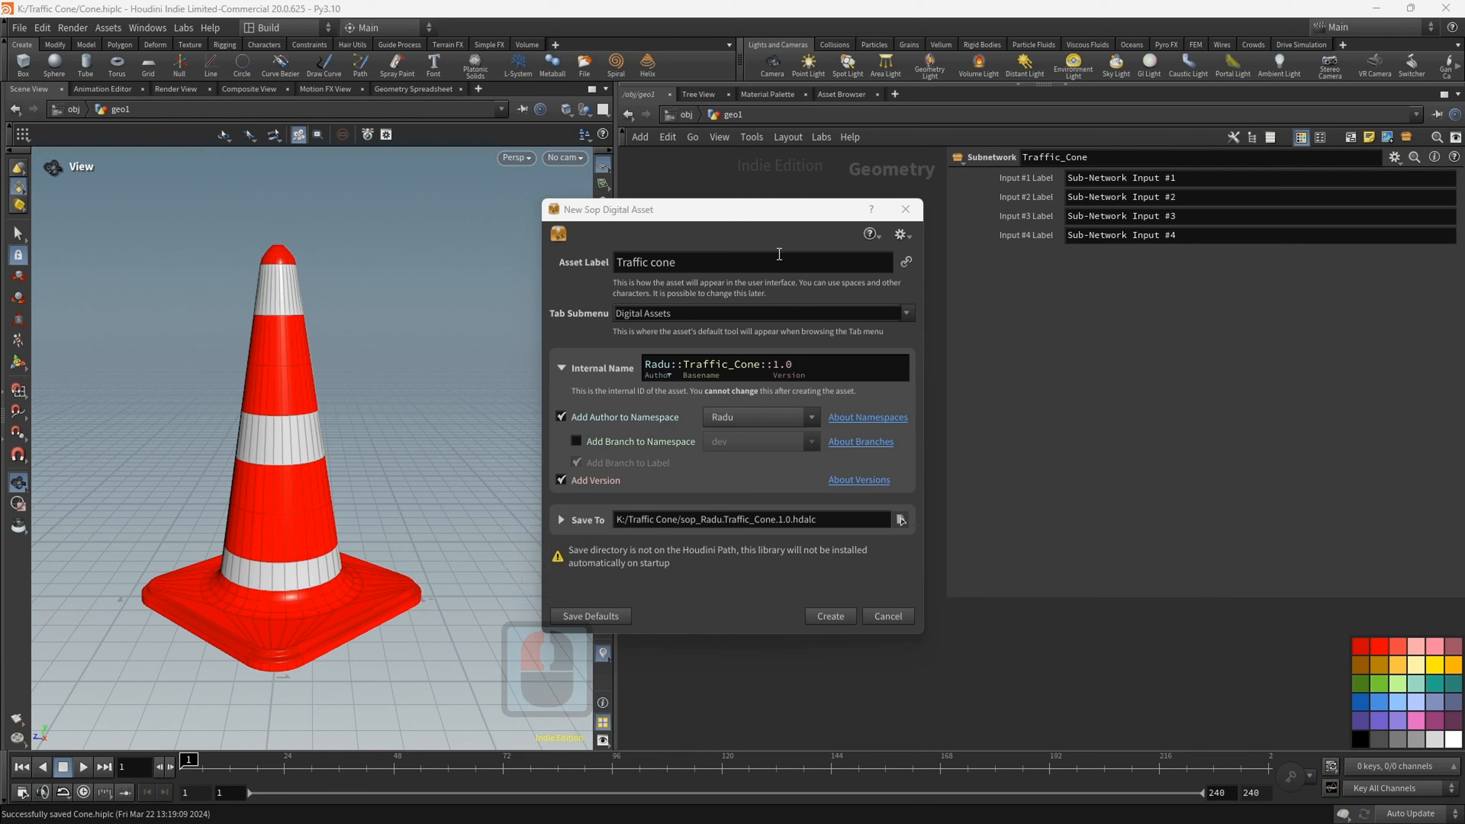
{"action": "left_click_drag", "start_coordinate": [771, 208], "coordinate": [854, 198]}
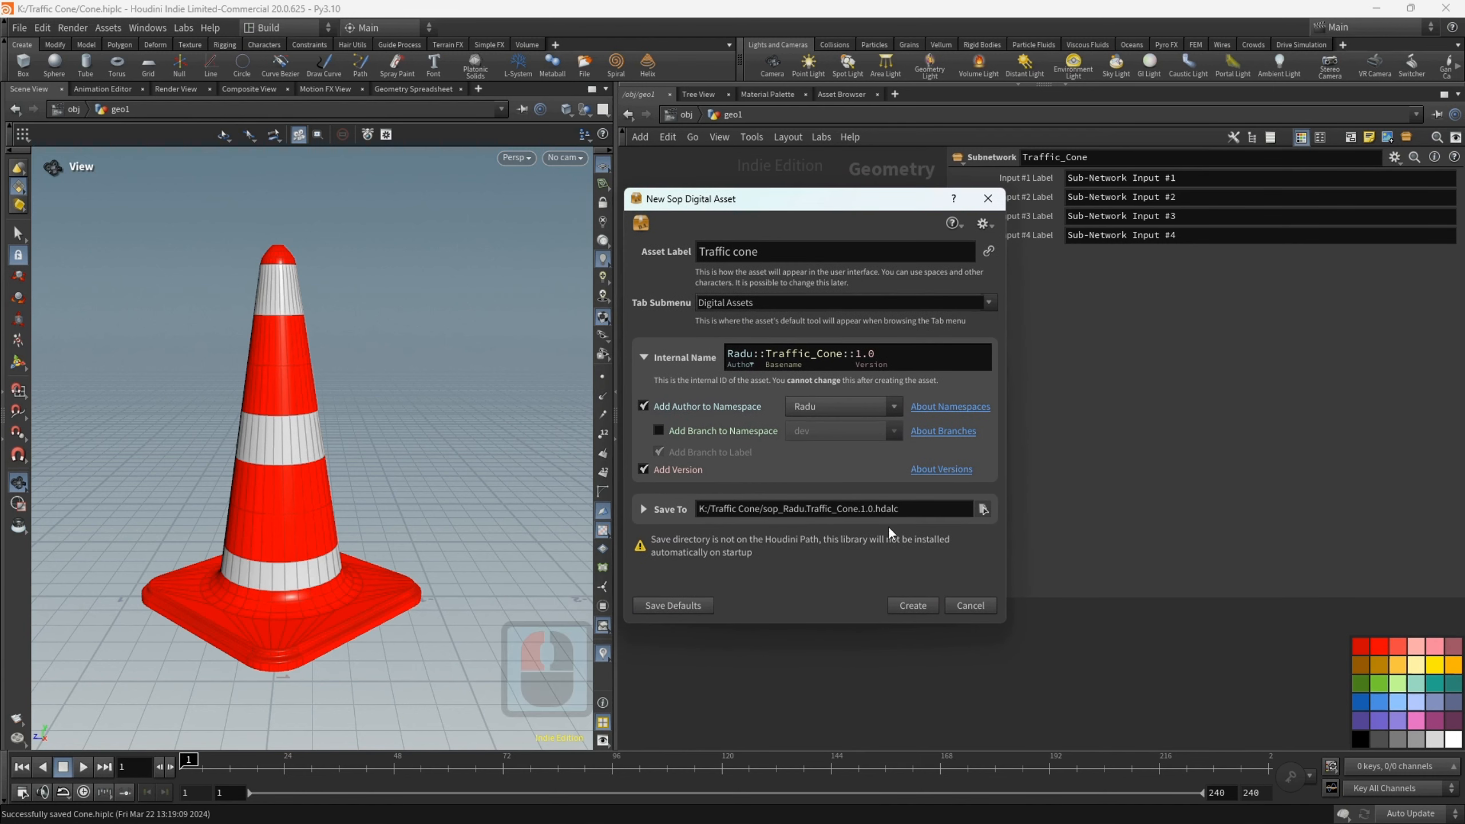
{"action": "left_click", "coordinate": [913, 605]}
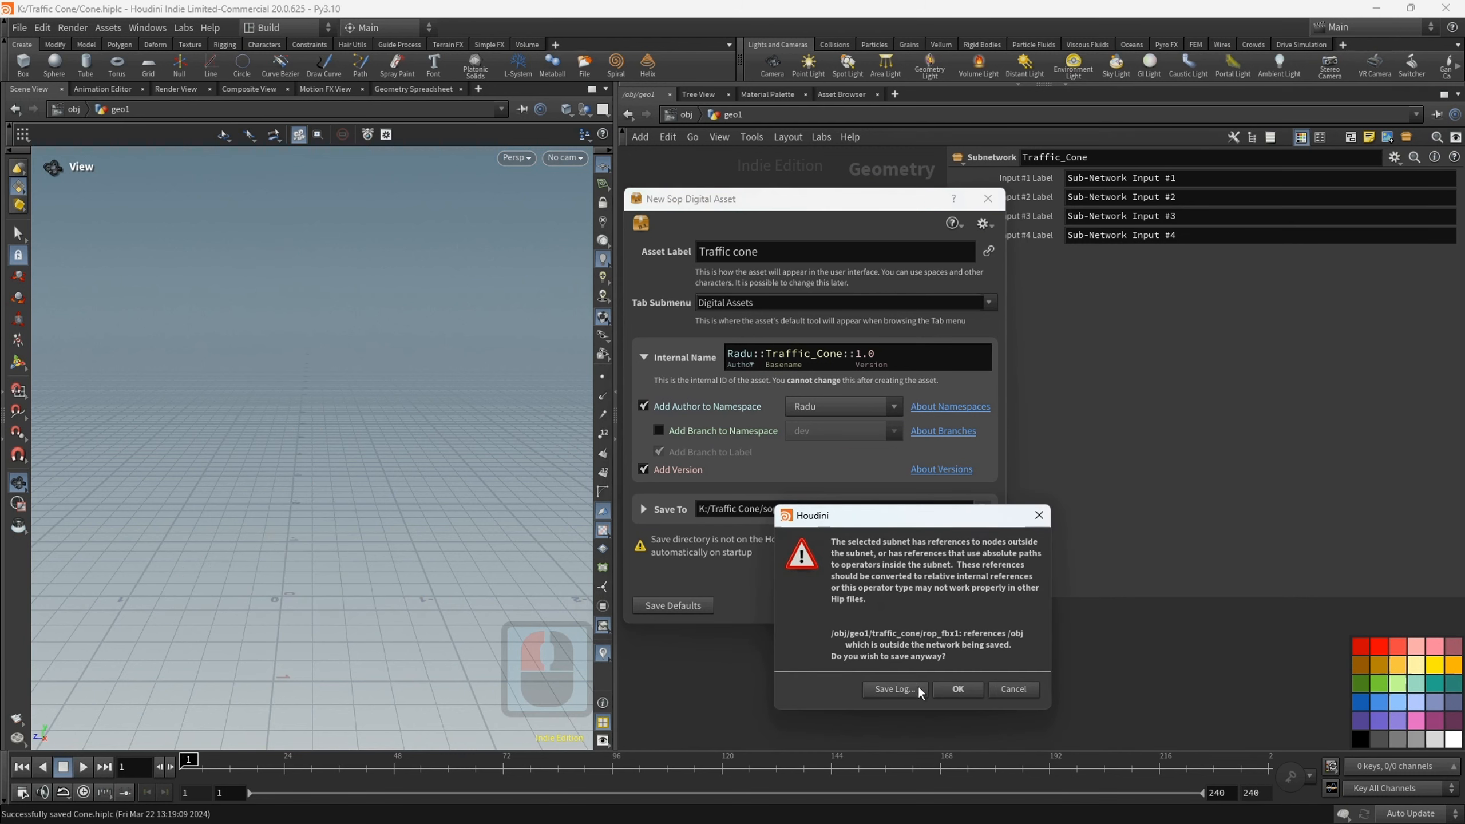
{"action": "left_click", "coordinate": [952, 692]}
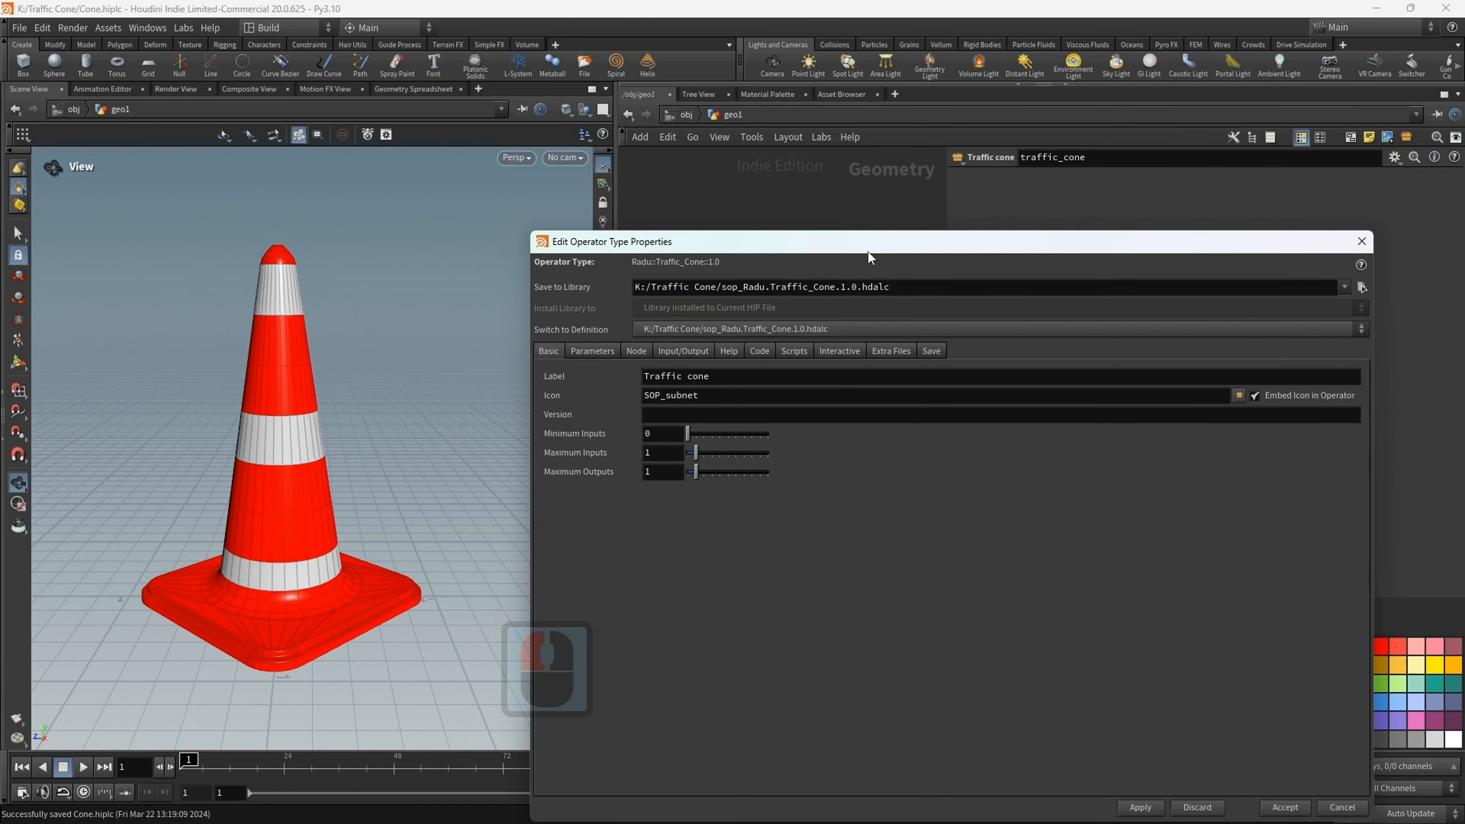
- Set the Traffic cone asset's Maximum Inputs to 0
{"action": "left_click_drag", "start_coordinate": [869, 250], "coordinate": [810, 140]}
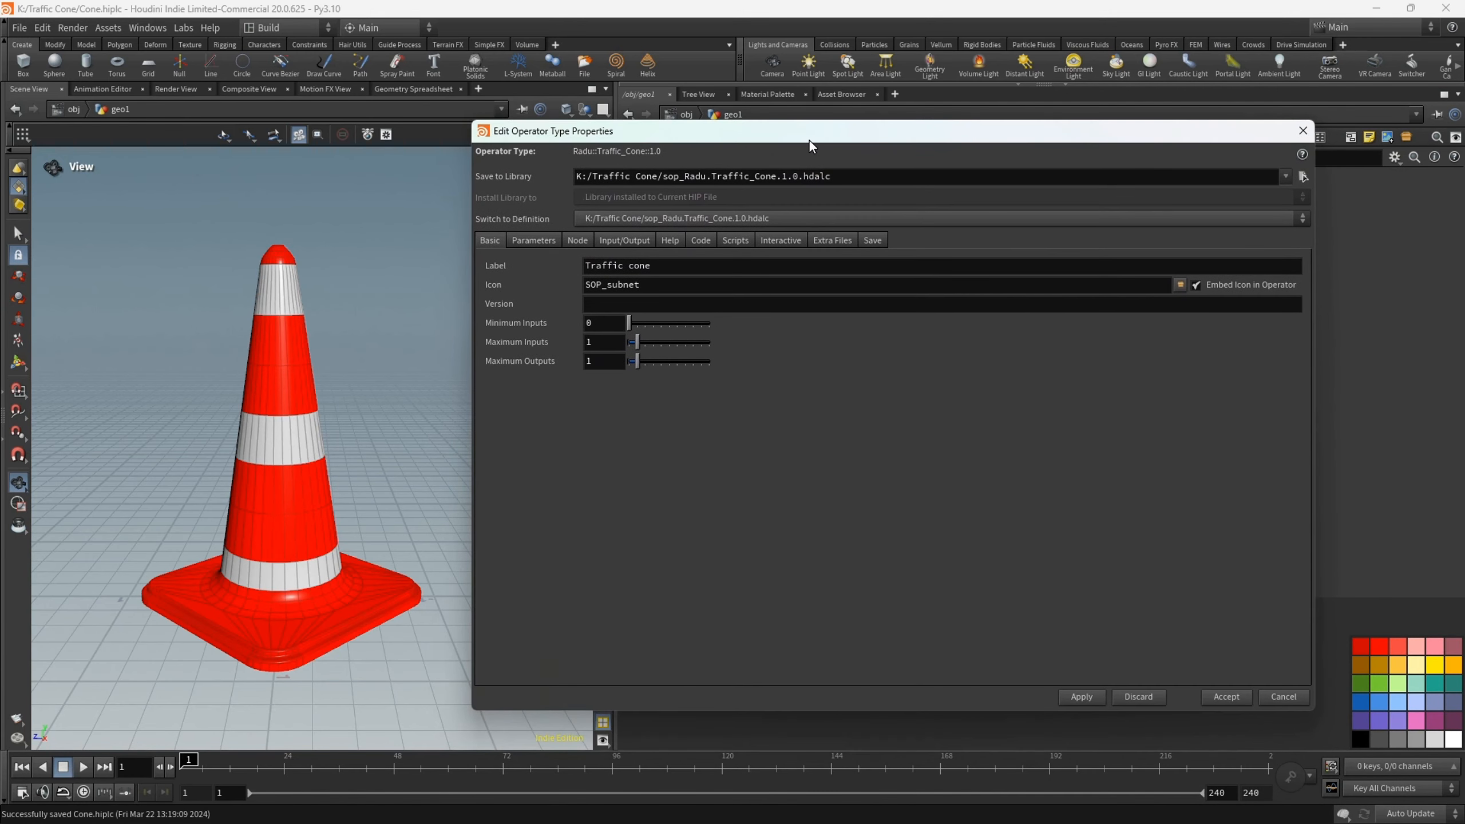
{"action": "left_click", "coordinate": [651, 354]}
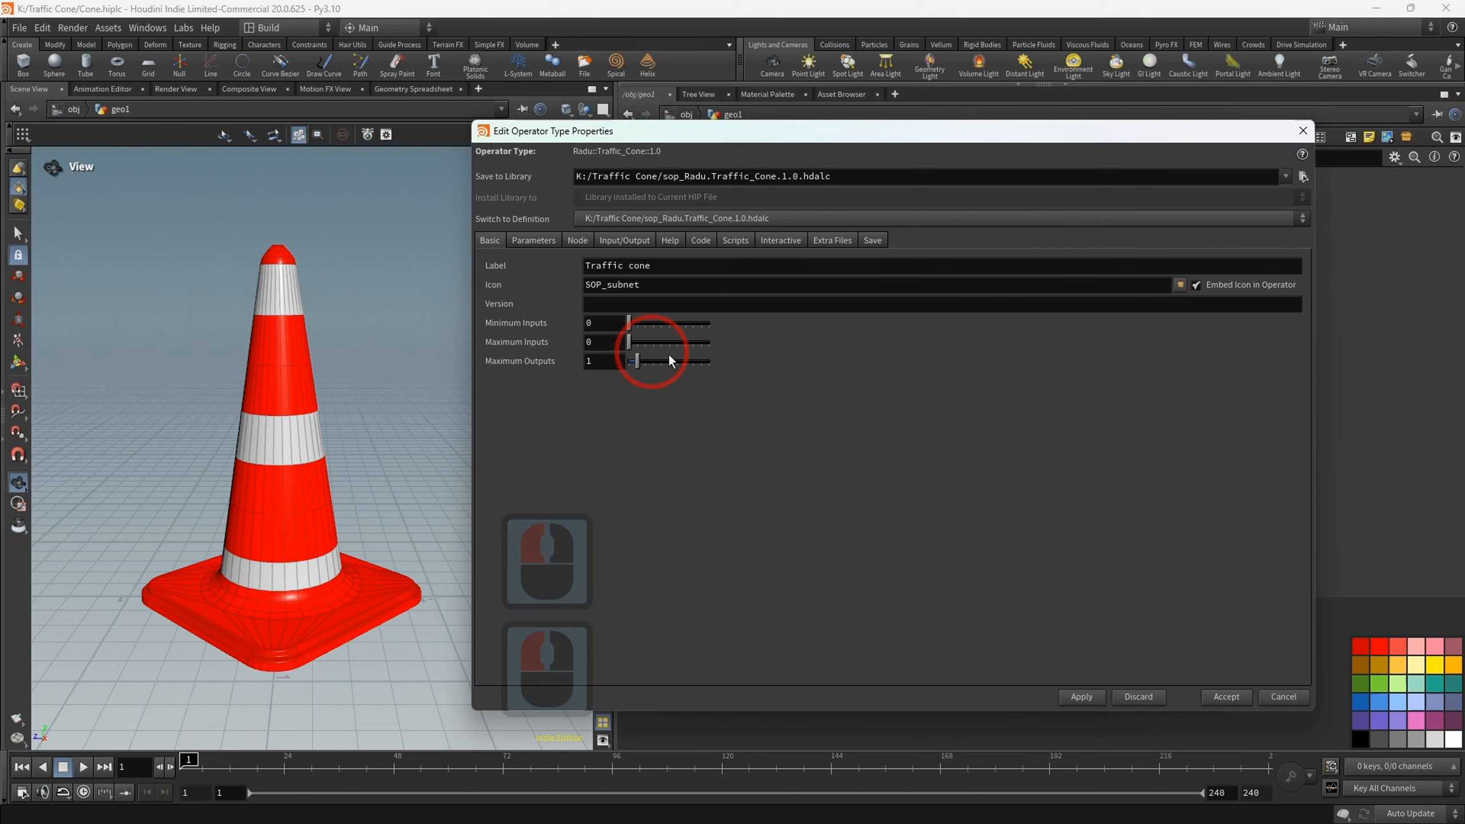
- Set the asset's icon to $HIP/ico.jpg and accept the operator type properties, saving despite the outside references
{"action": "left_click", "coordinate": [1180, 285]}
{"action": "scroll", "coordinate": [1177, 299], "scroll_direction": "down", "scroll_amount": 5}
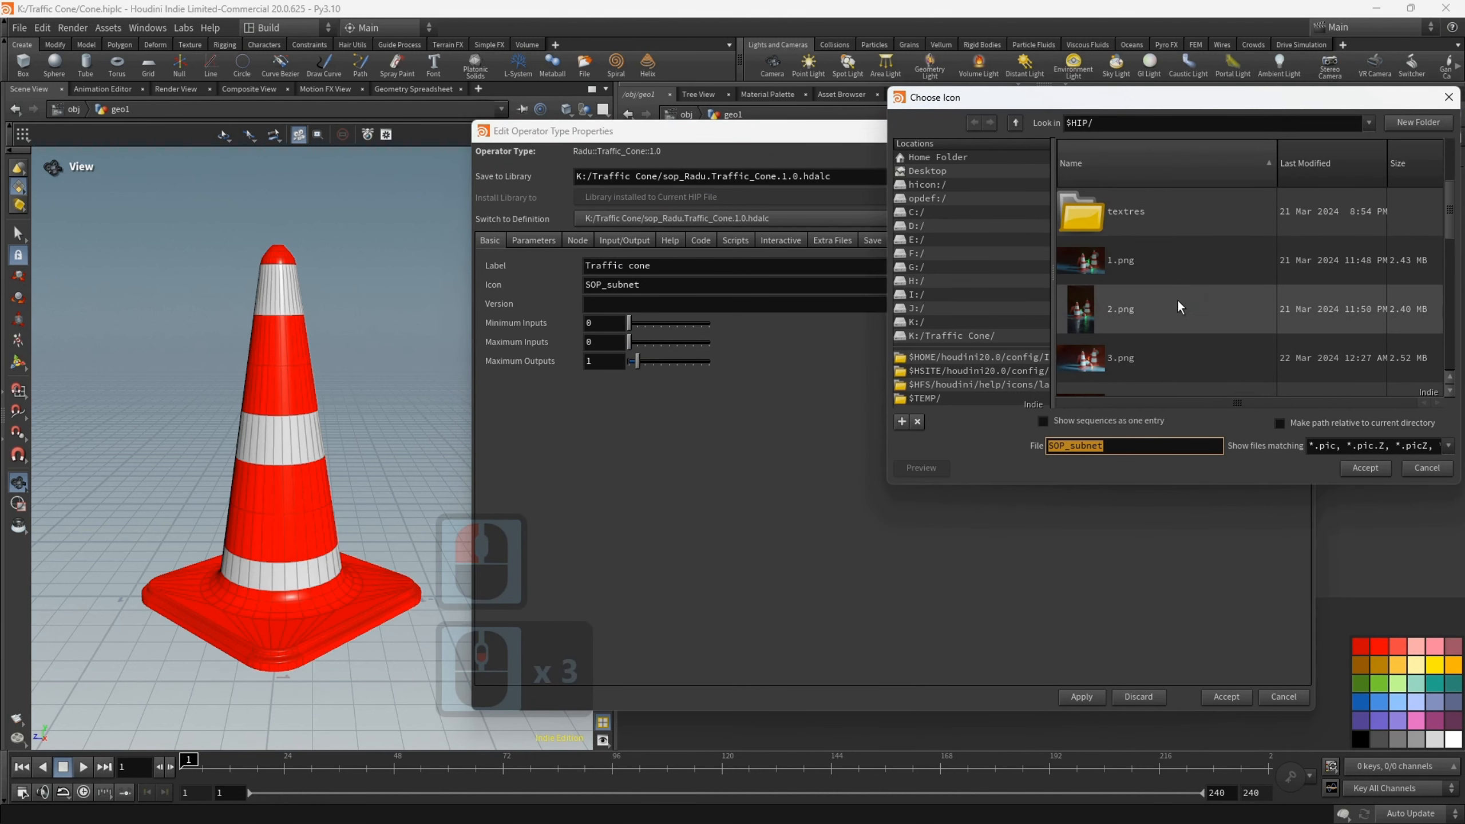
{"action": "double_click", "coordinate": [1161, 355]}
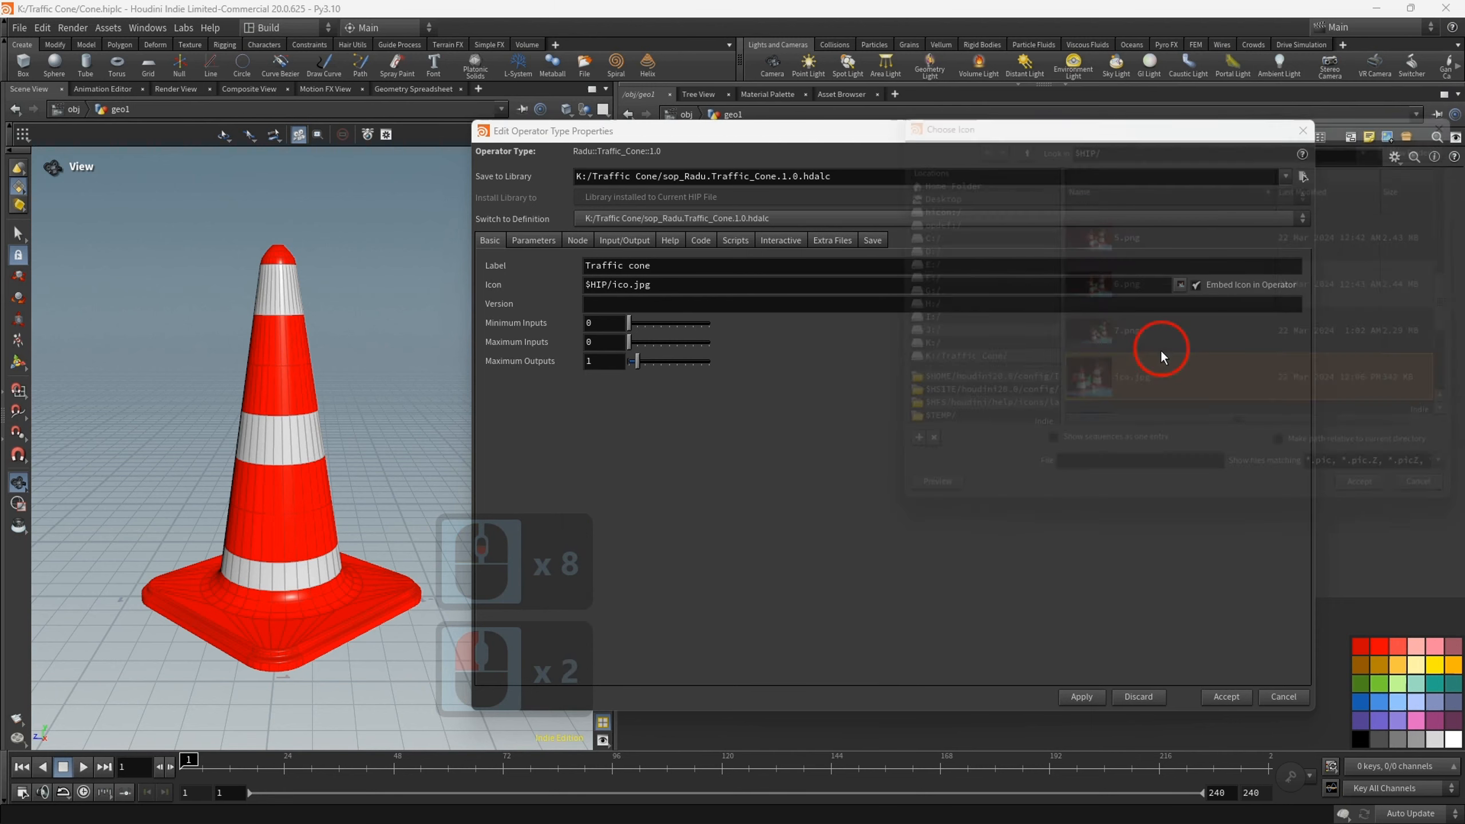
{"action": "left_click", "coordinate": [1226, 696]}
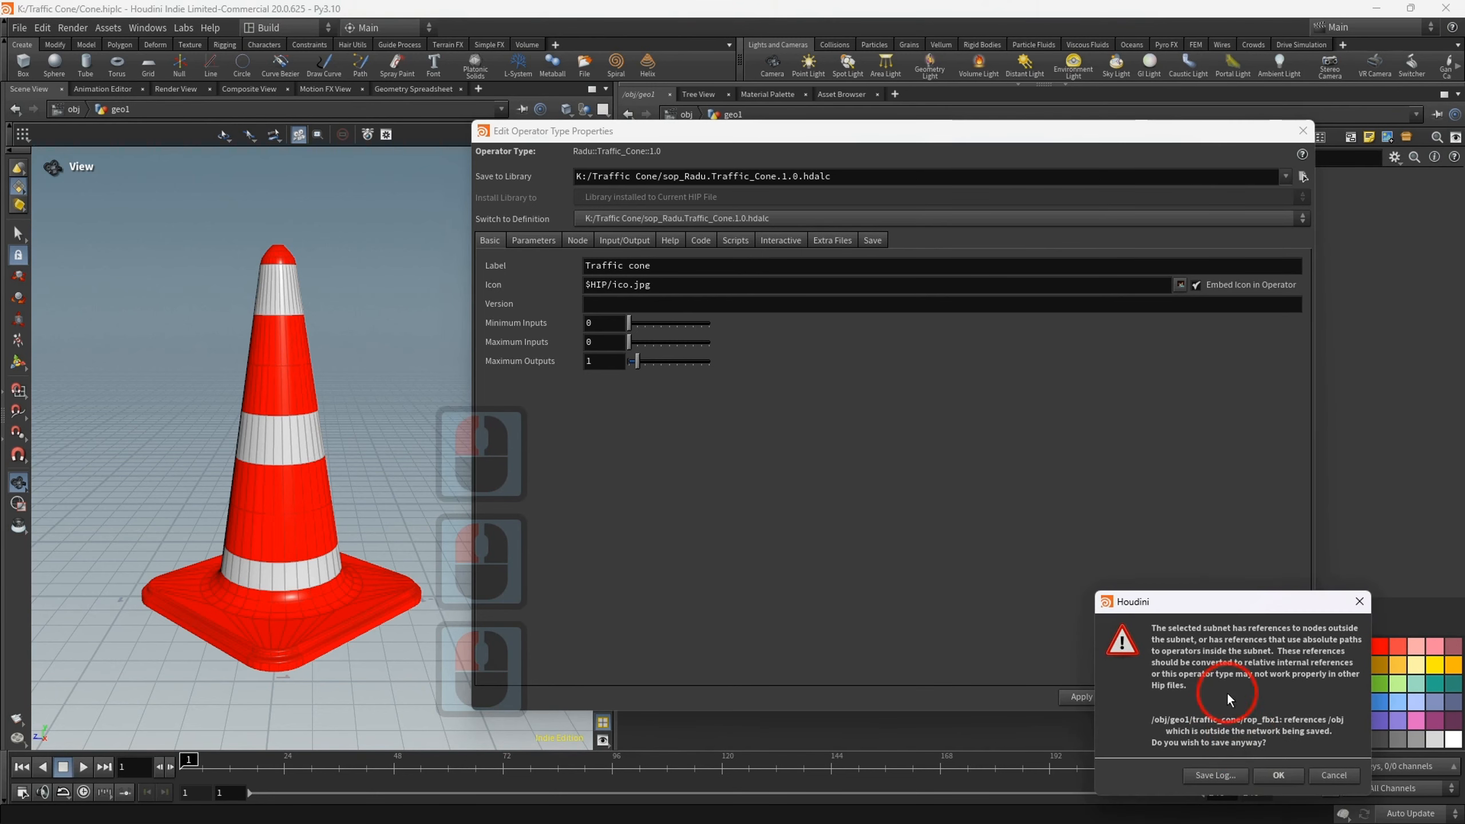
{"action": "left_click", "coordinate": [1275, 773]}
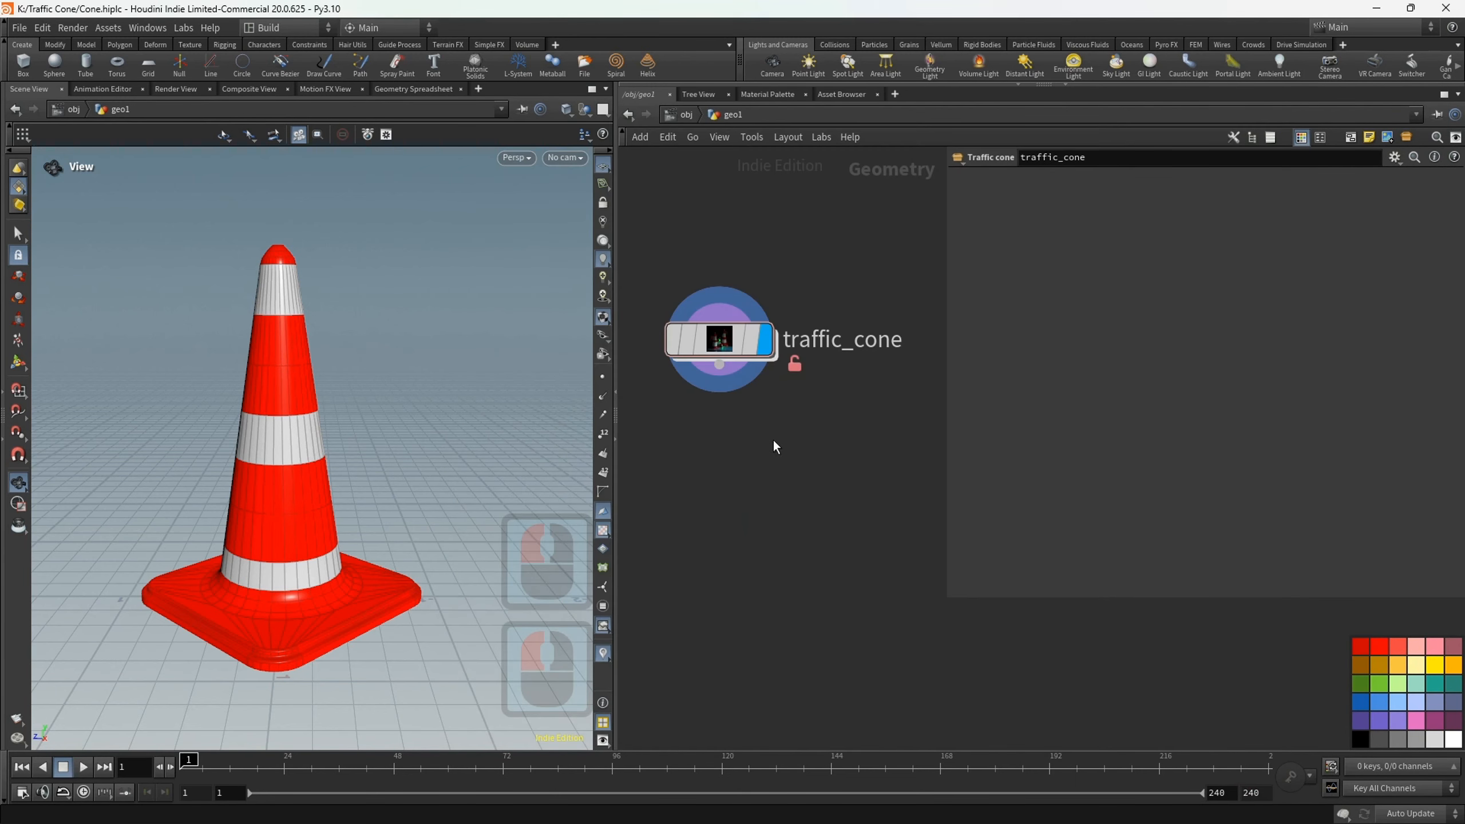
- Open the type properties of the traffic_cone node and add a Folder parameter under root
{"action": "middle_click_drag", "start_coordinate": [736, 441], "coordinate": [753, 400]}
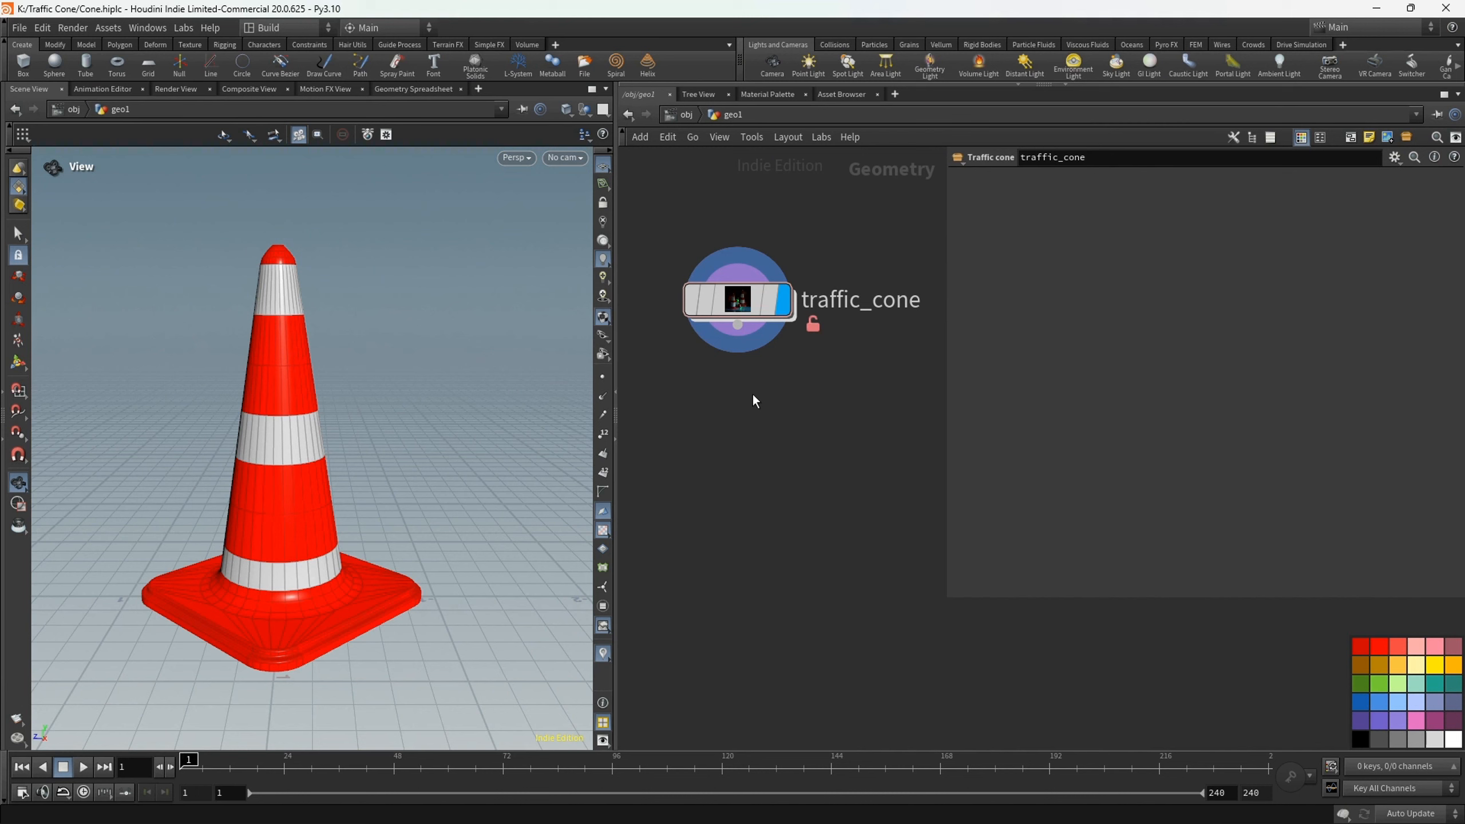
{"action": "left_click", "coordinate": [708, 468]}
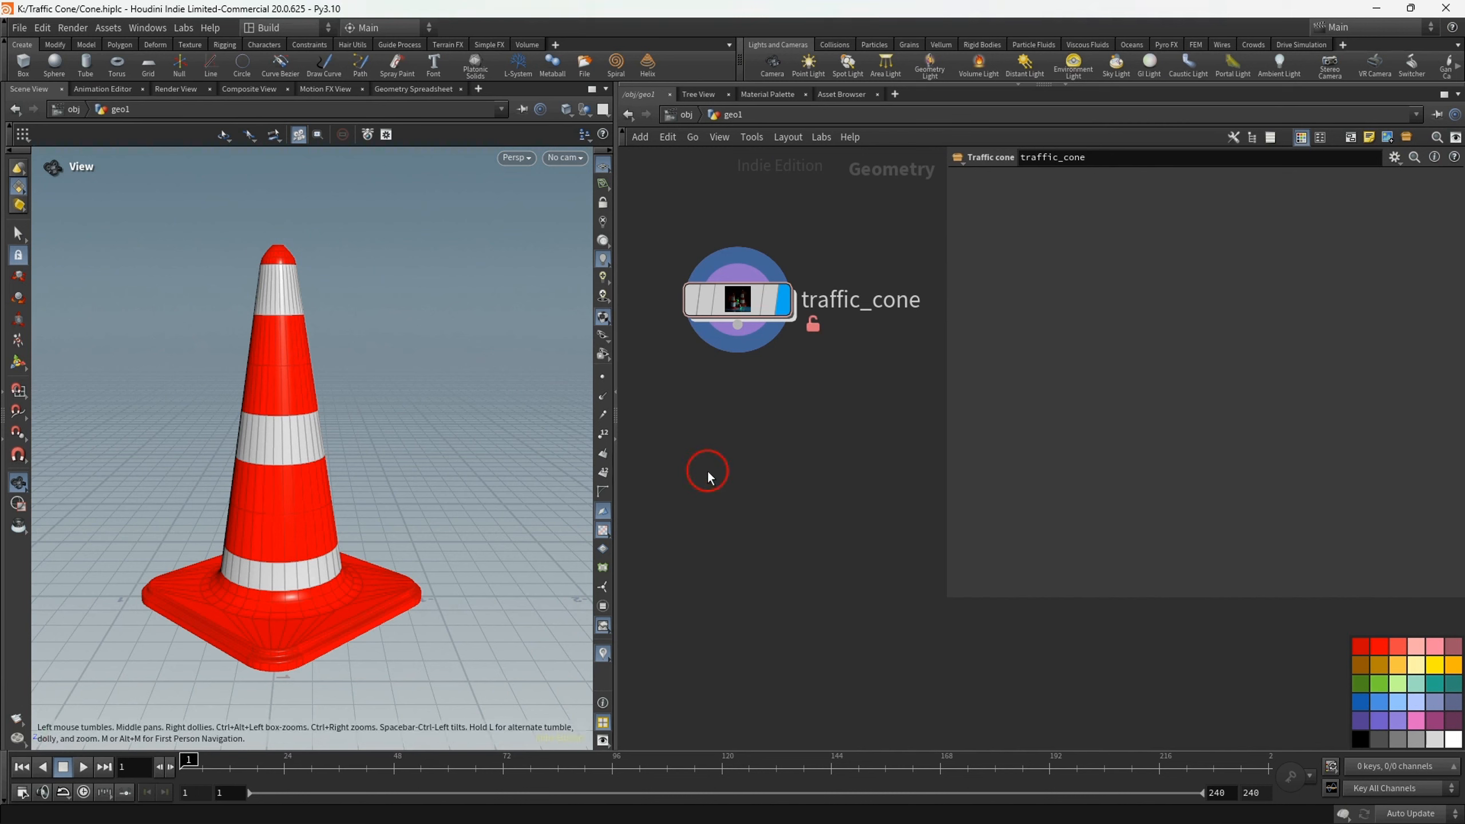
{"action": "right_click", "coordinate": [742, 303]}
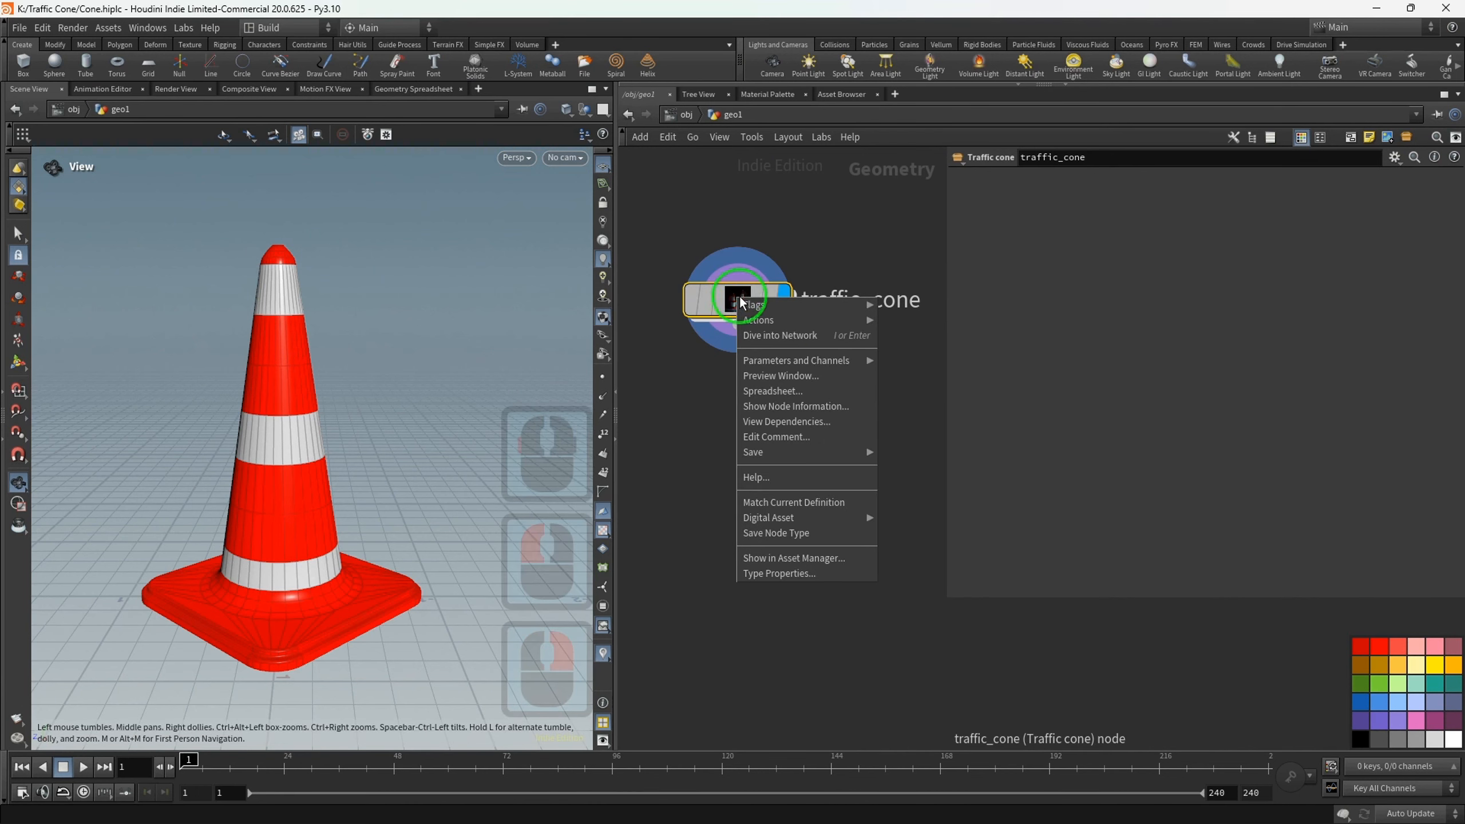
{"action": "left_click", "coordinate": [823, 574]}
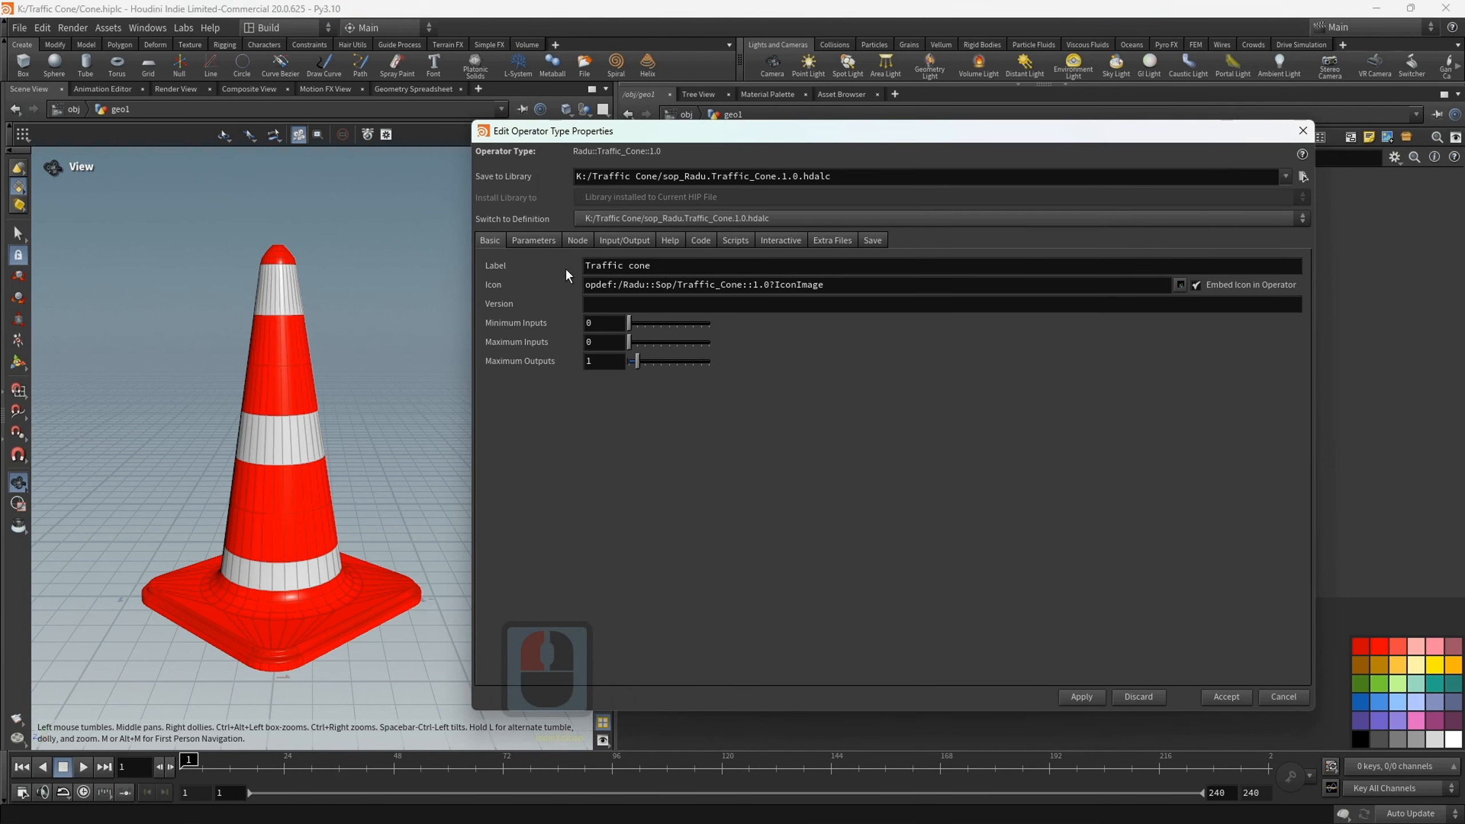
{"action": "left_click_drag", "start_coordinate": [706, 136], "coordinate": [854, 134]}
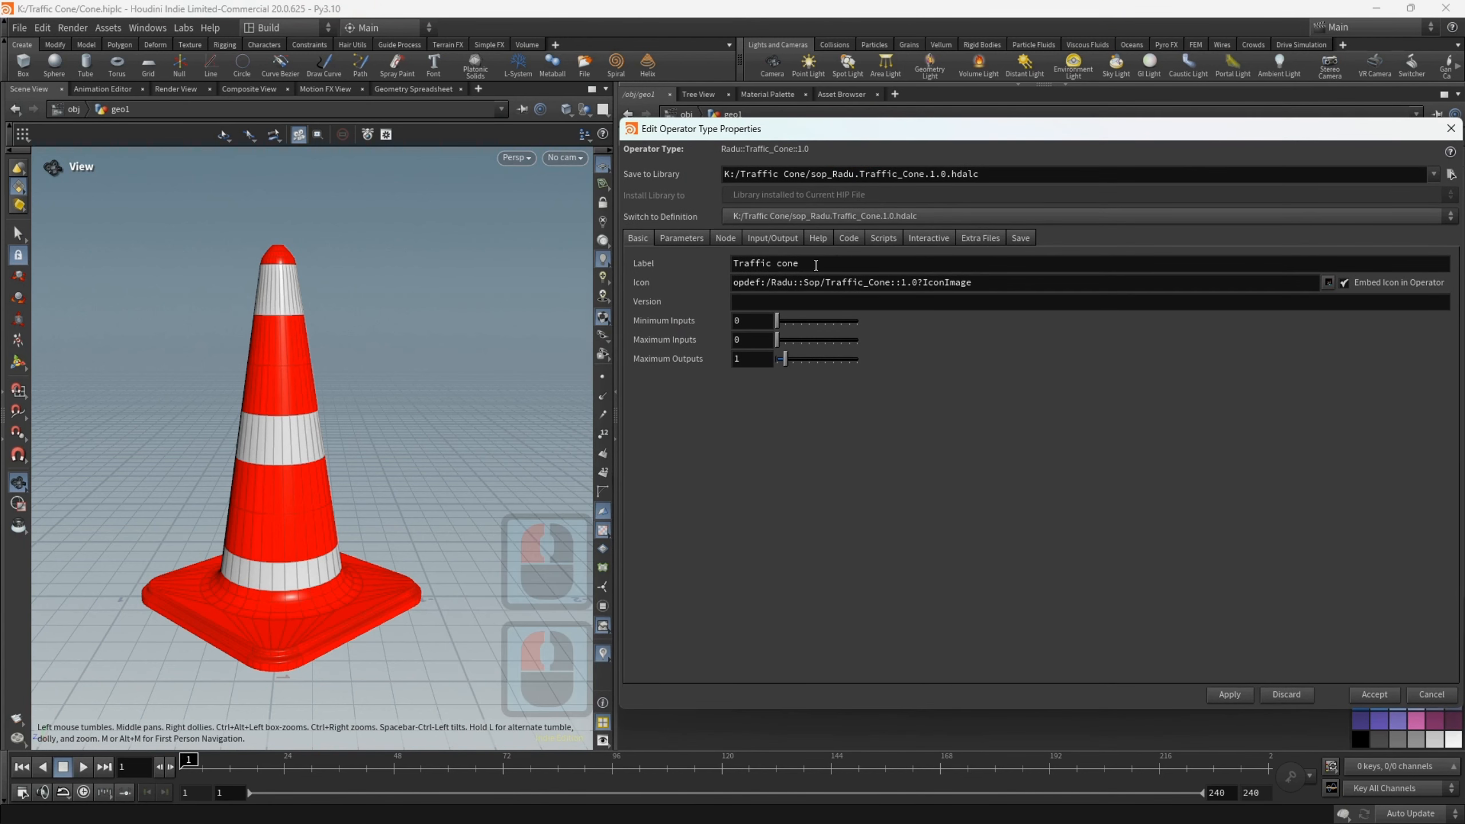
{"action": "left_click", "coordinate": [687, 239]}
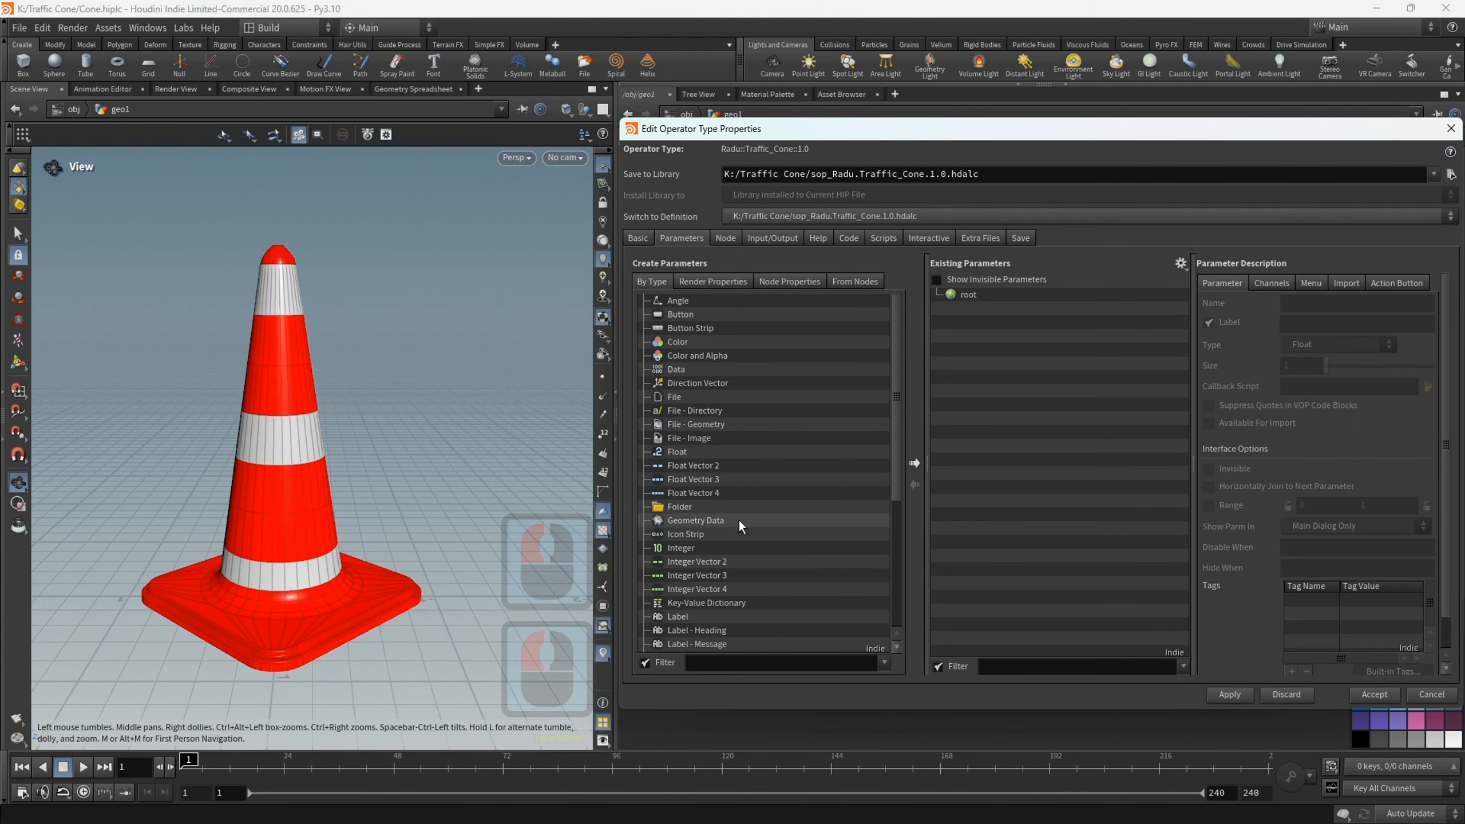
{"action": "left_click", "coordinate": [683, 507]}
{"action": "left_click_drag", "start_coordinate": [703, 509], "coordinate": [952, 309]}
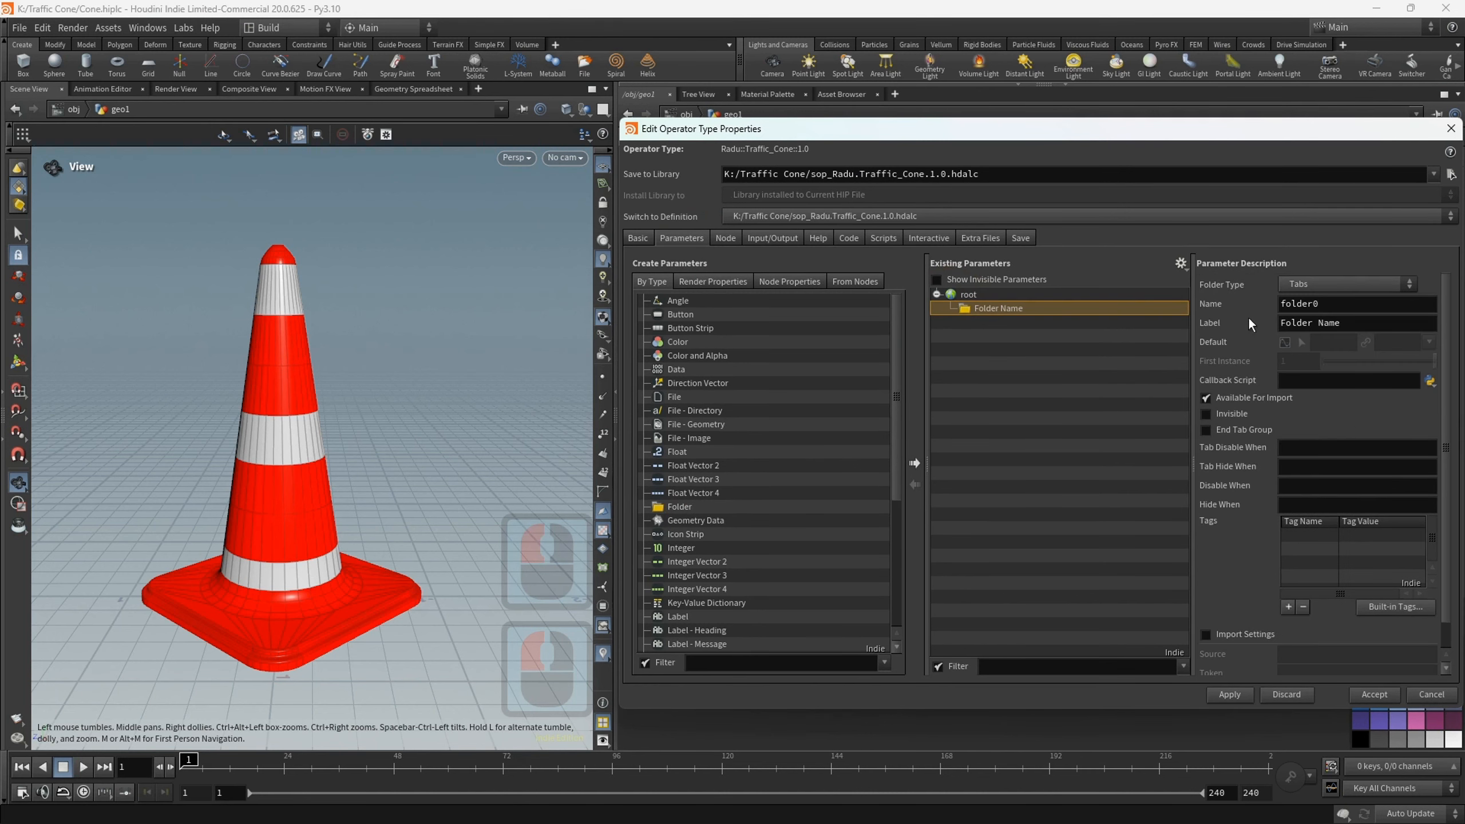
- Label the new folder parameter "Cone Settings"
{"action": "left_click_drag", "start_coordinate": [1318, 135], "coordinate": [1301, 107]}
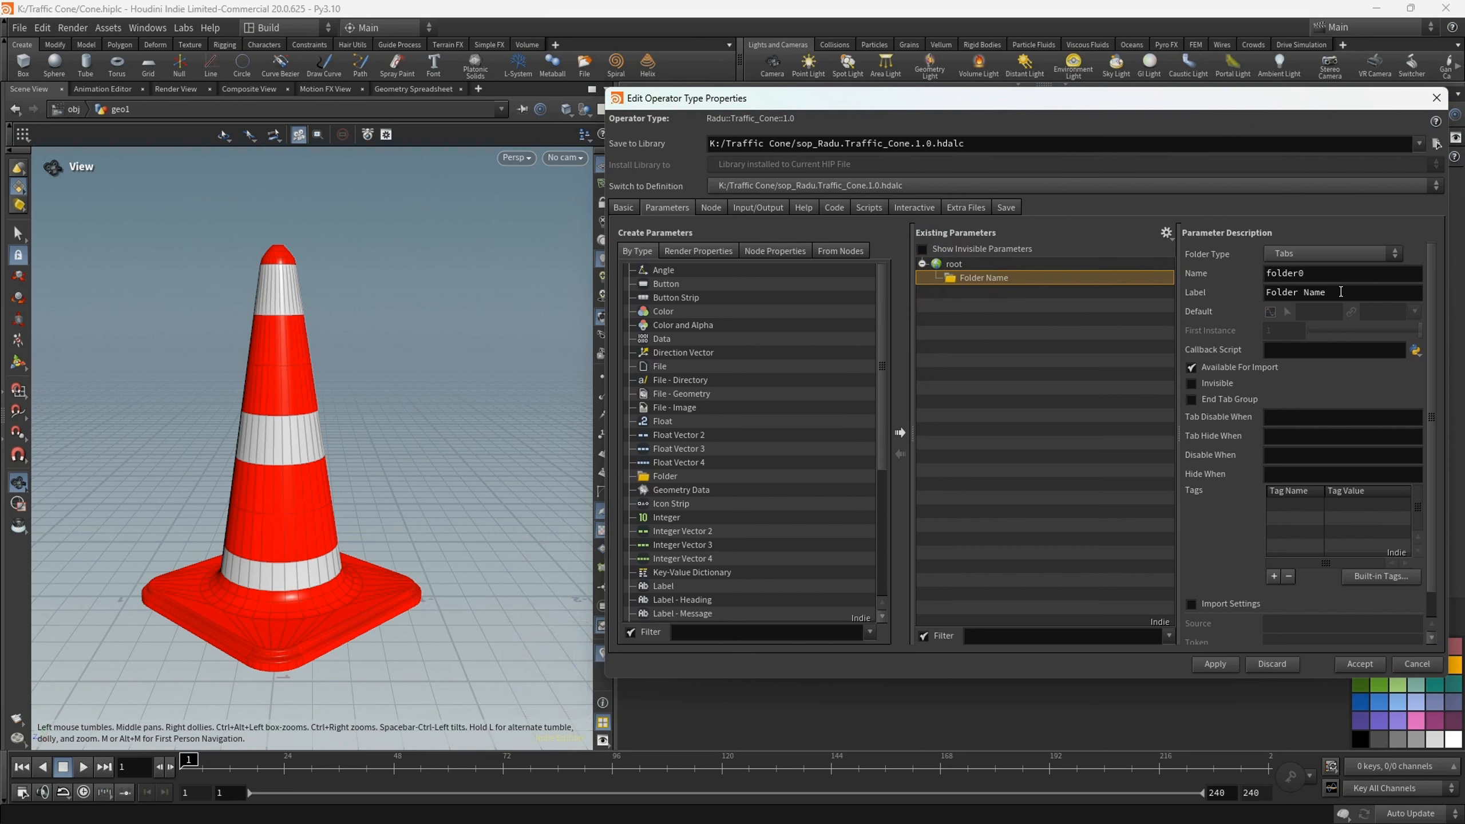
{"action": "left_click_drag", "start_coordinate": [1341, 292], "coordinate": [1264, 293]}
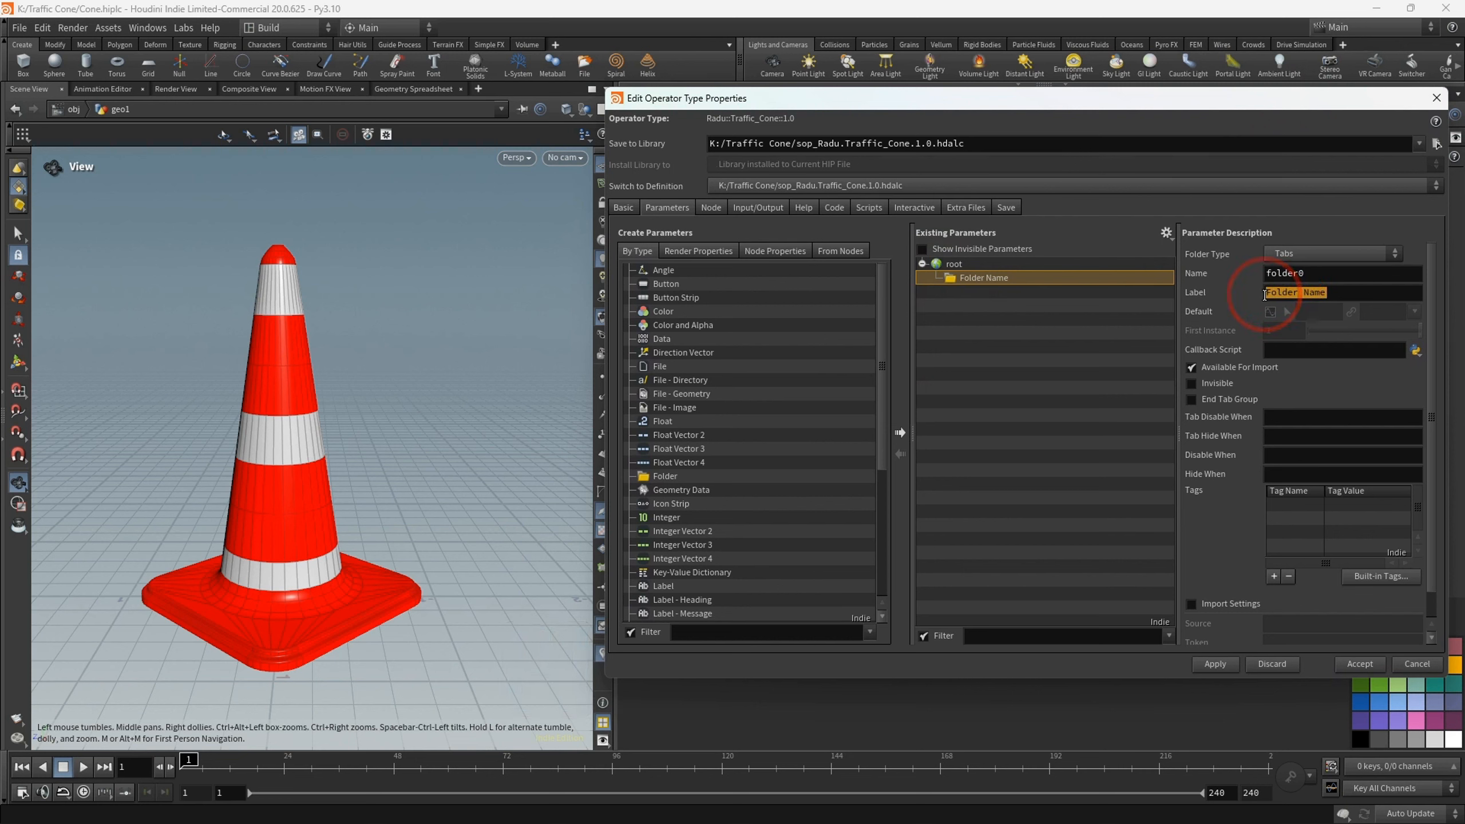
{"action": "type", "text": "Cone Setting"}
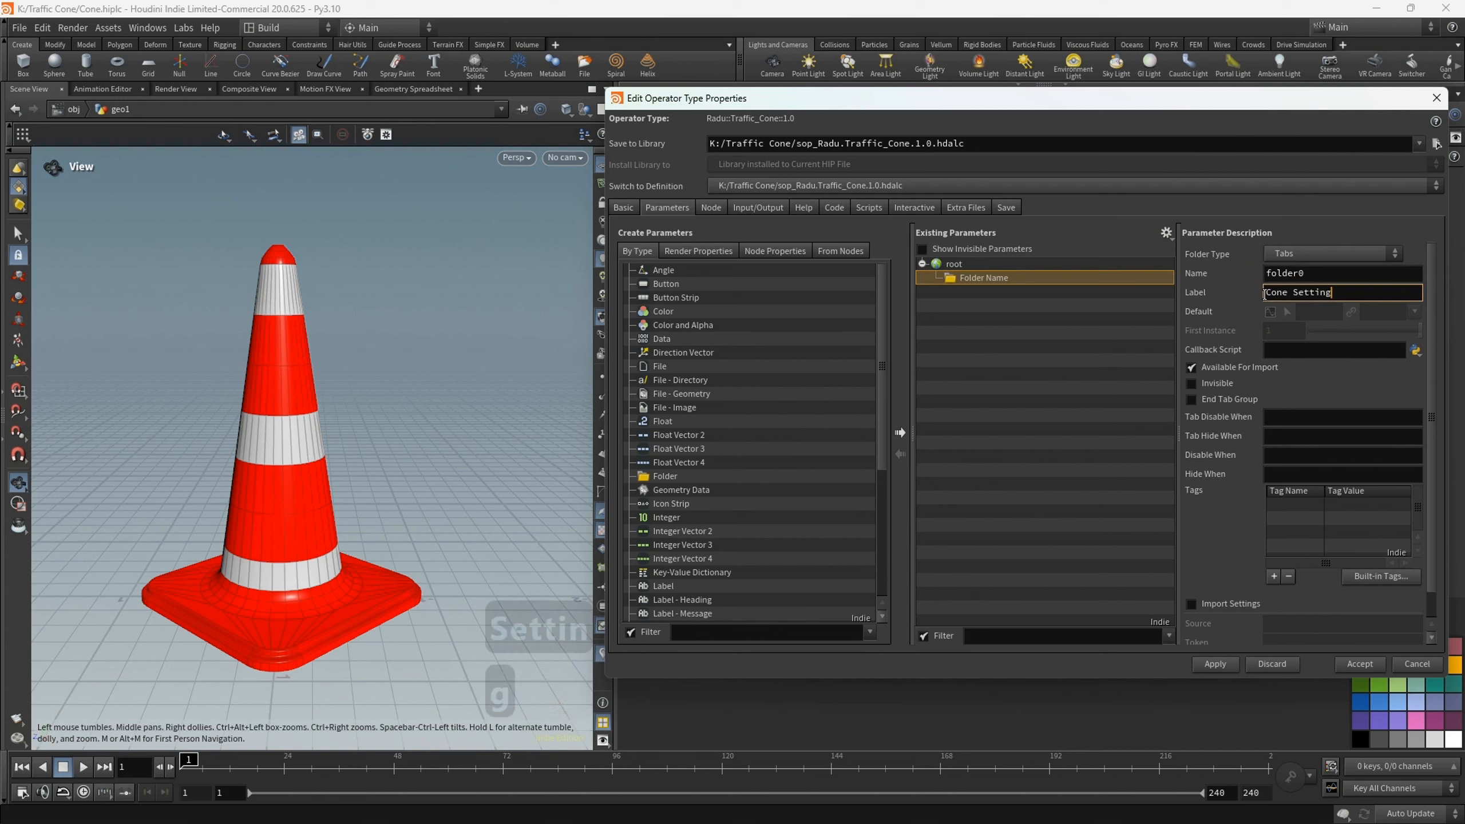
{"action": "type", "text": "s"}
{"action": "left_click", "coordinate": [1225, 539]}
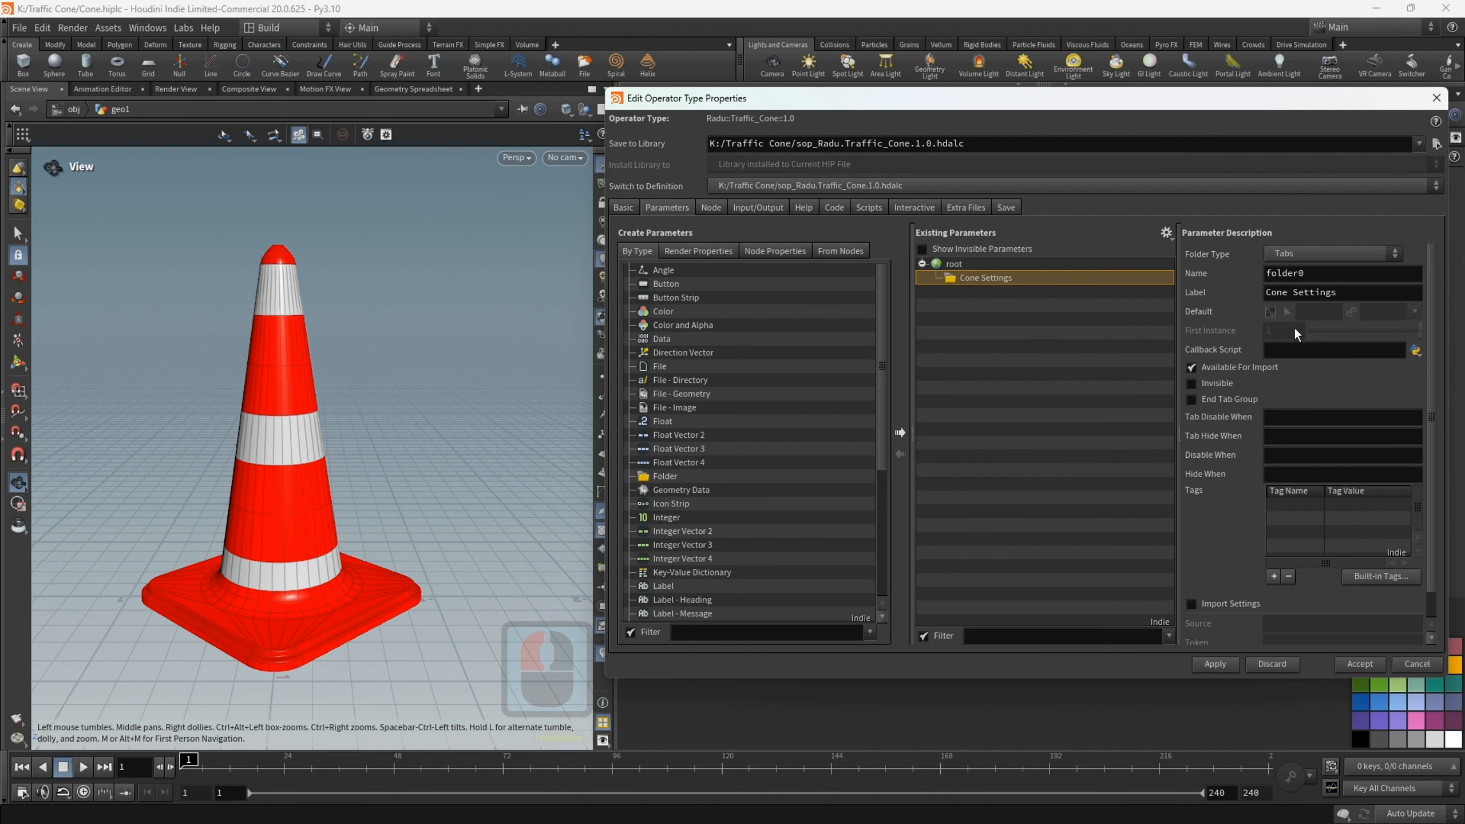
- Set the Cone Settings folder type to Simple and apply the change, saving the asset despite the outside references
{"action": "left_click", "coordinate": [1332, 254]}
{"action": "left_click", "coordinate": [1289, 292]}
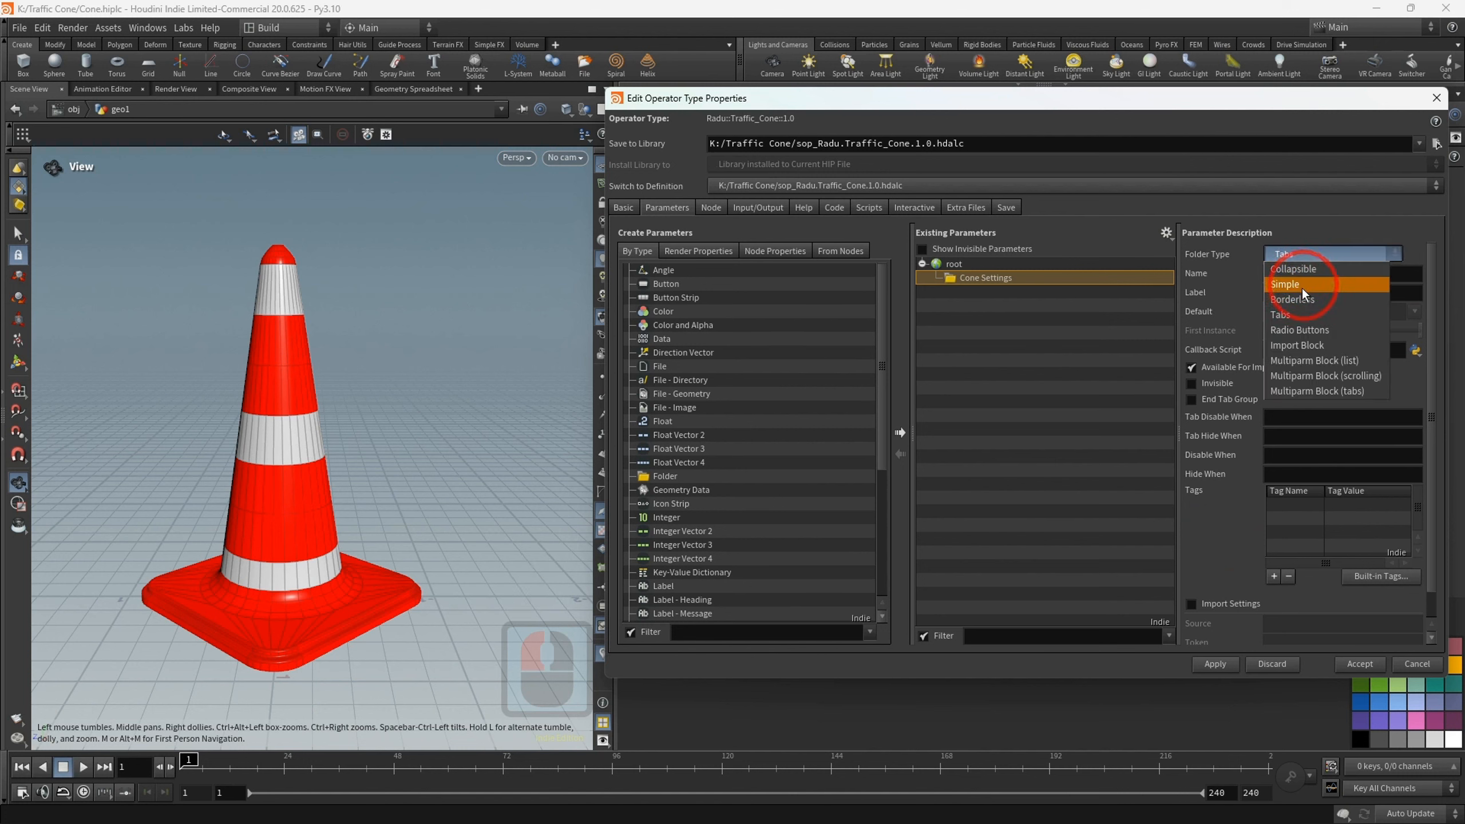
{"action": "left_click", "coordinate": [1235, 664]}
{"action": "left_click", "coordinate": [1260, 737]}
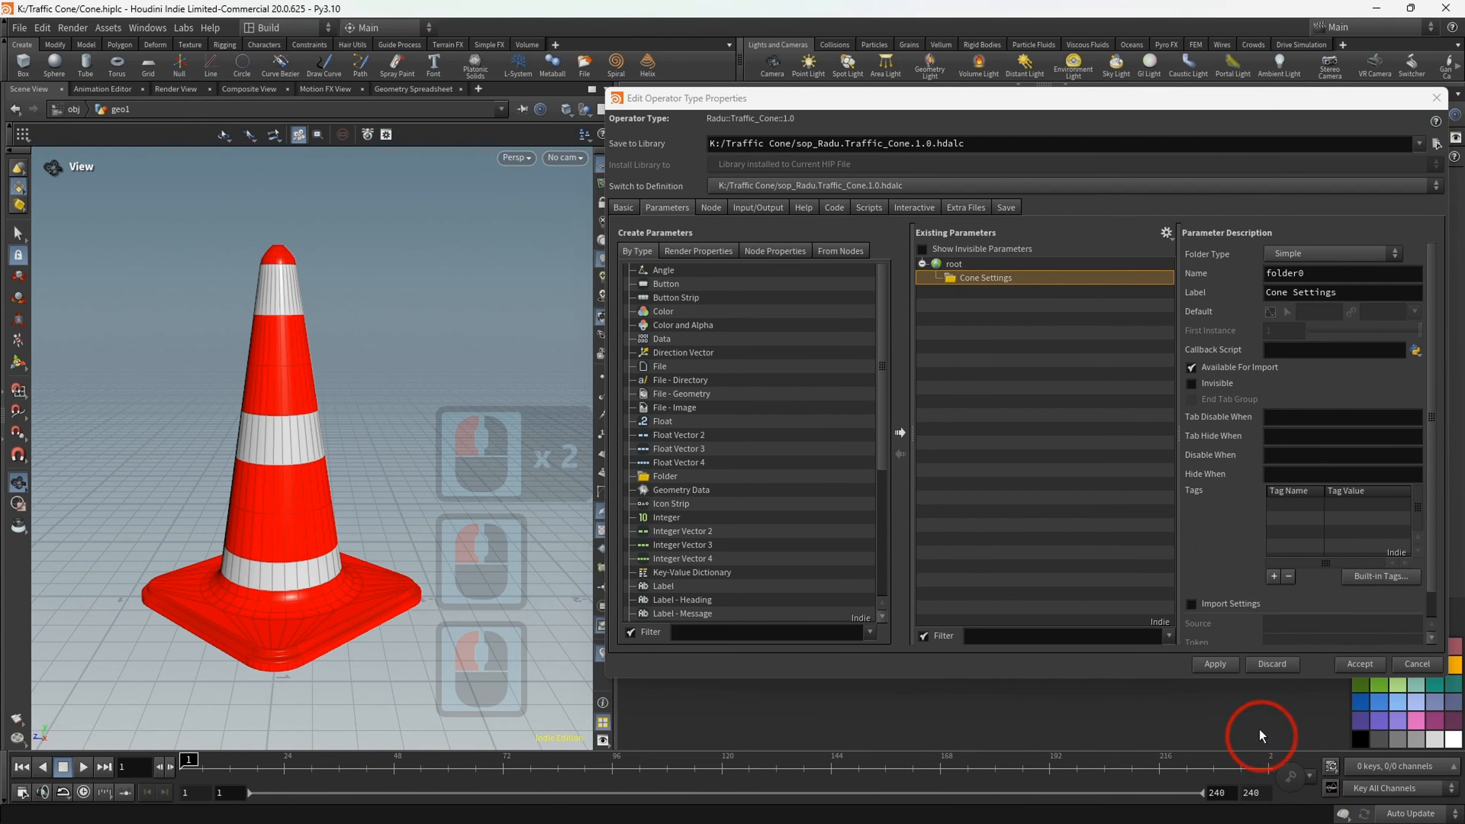
- Move the properties dialog clear of the network and open the node network inside the traffic_cone asset
{"action": "left_click_drag", "start_coordinate": [1149, 98], "coordinate": [548, 31]}
{"action": "mouse_move", "coordinate": [830, 280]}
{"action": "middle_click_drag", "start_coordinate": [834, 374], "coordinate": [851, 363]}
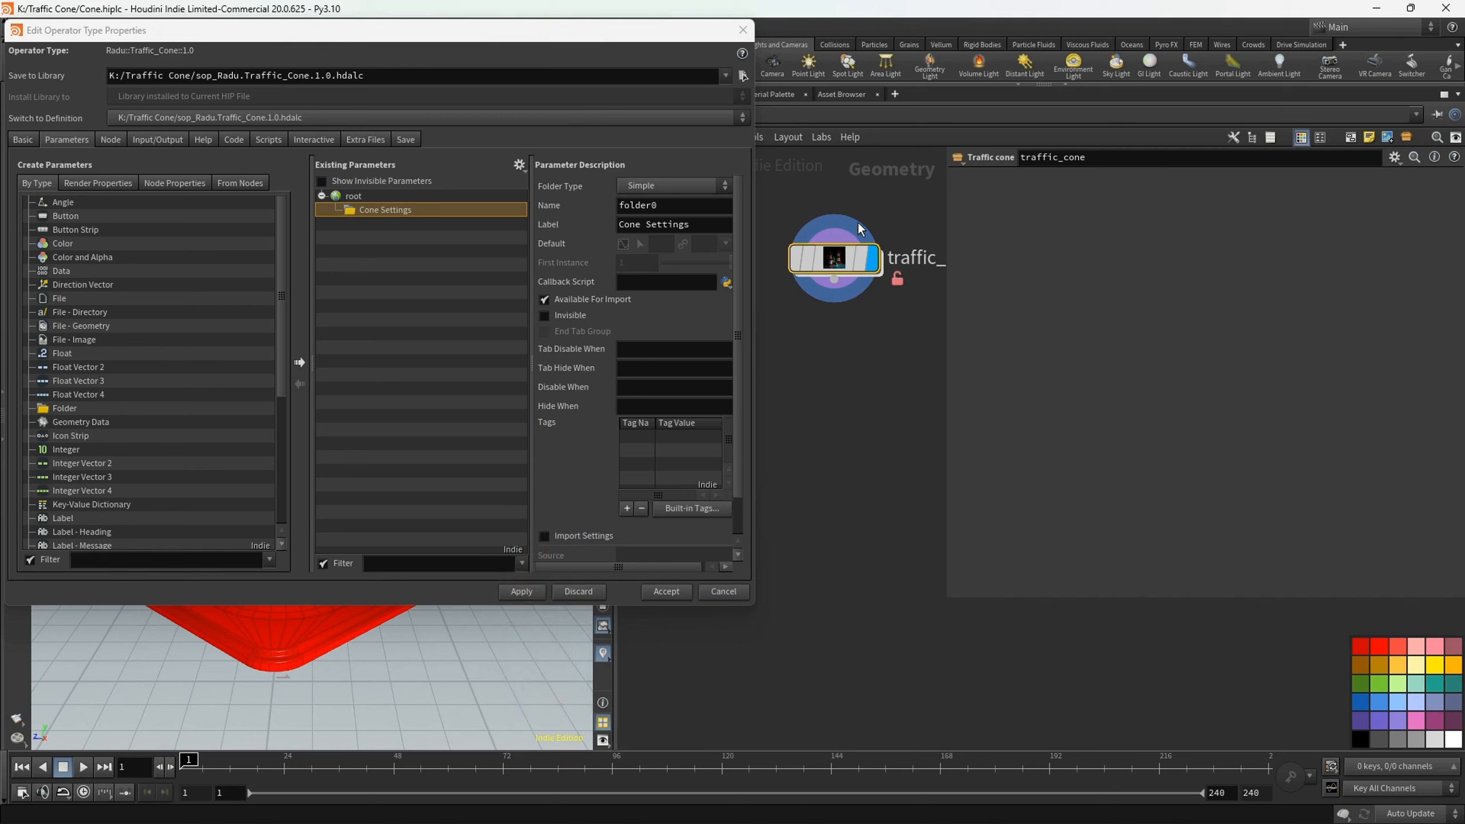
{"action": "double_click", "coordinate": [839, 258]}
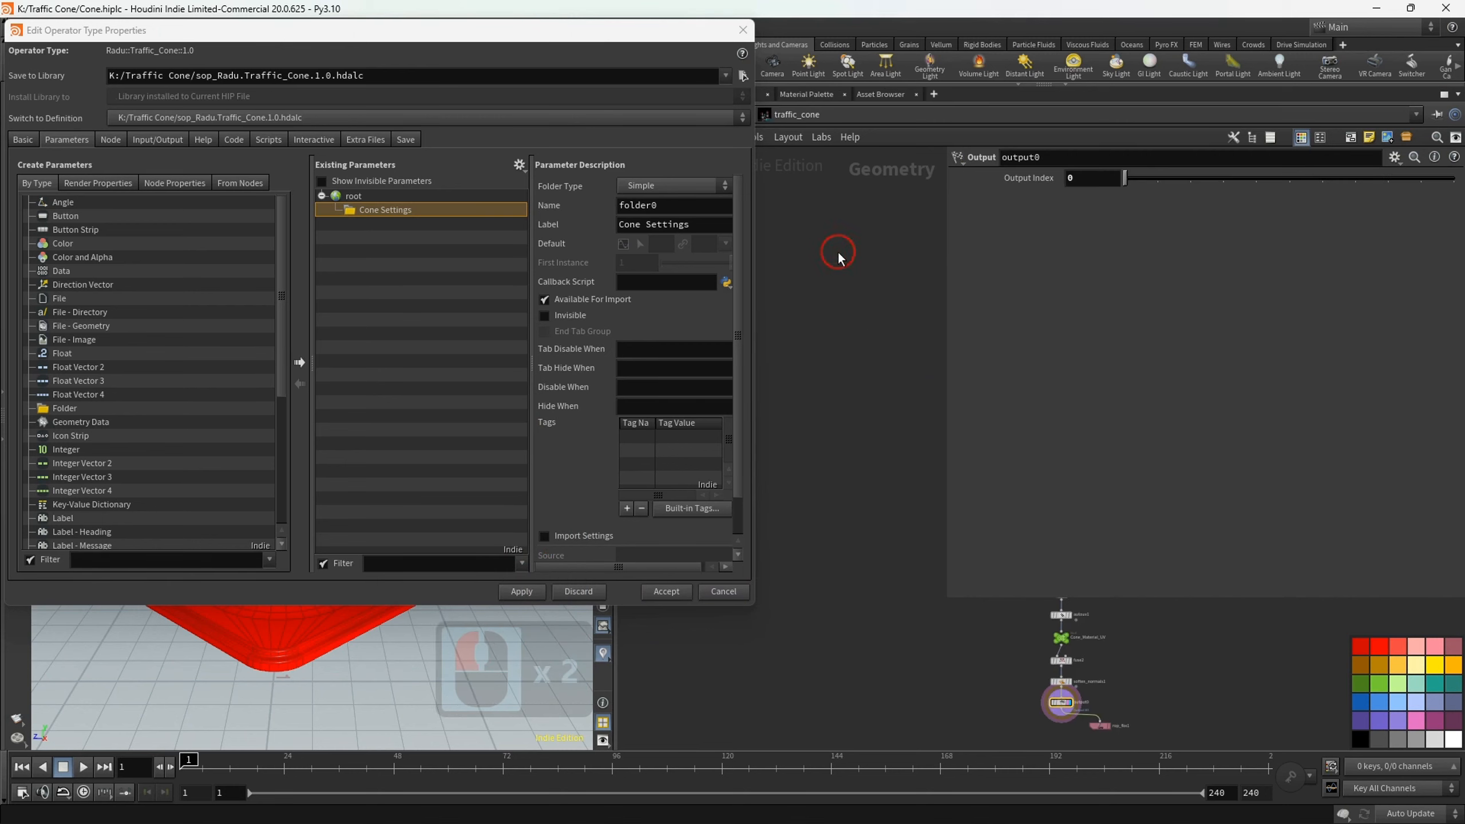
{"action": "scroll", "coordinate": [866, 327], "scroll_direction": "up", "scroll_amount": 3}
{"action": "scroll", "coordinate": [831, 324], "scroll_direction": "up", "scroll_amount": 8}
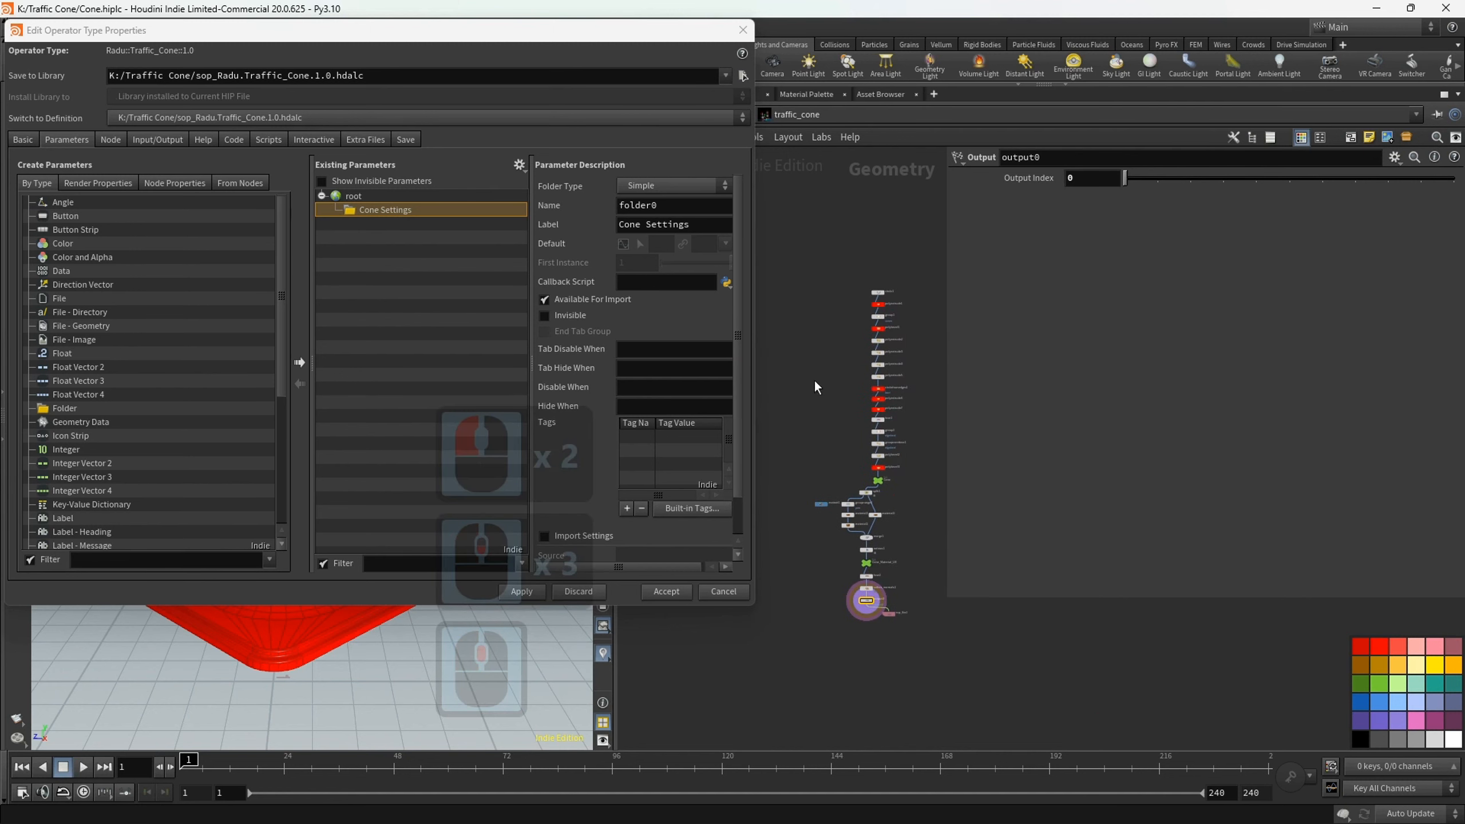
{"action": "middle_click_drag", "start_coordinate": [831, 317], "coordinate": [758, 269]}
- Expose the Divisions parameter of the circle1 node inside the Cone Settings folder
{"action": "left_click", "coordinate": [820, 290]}
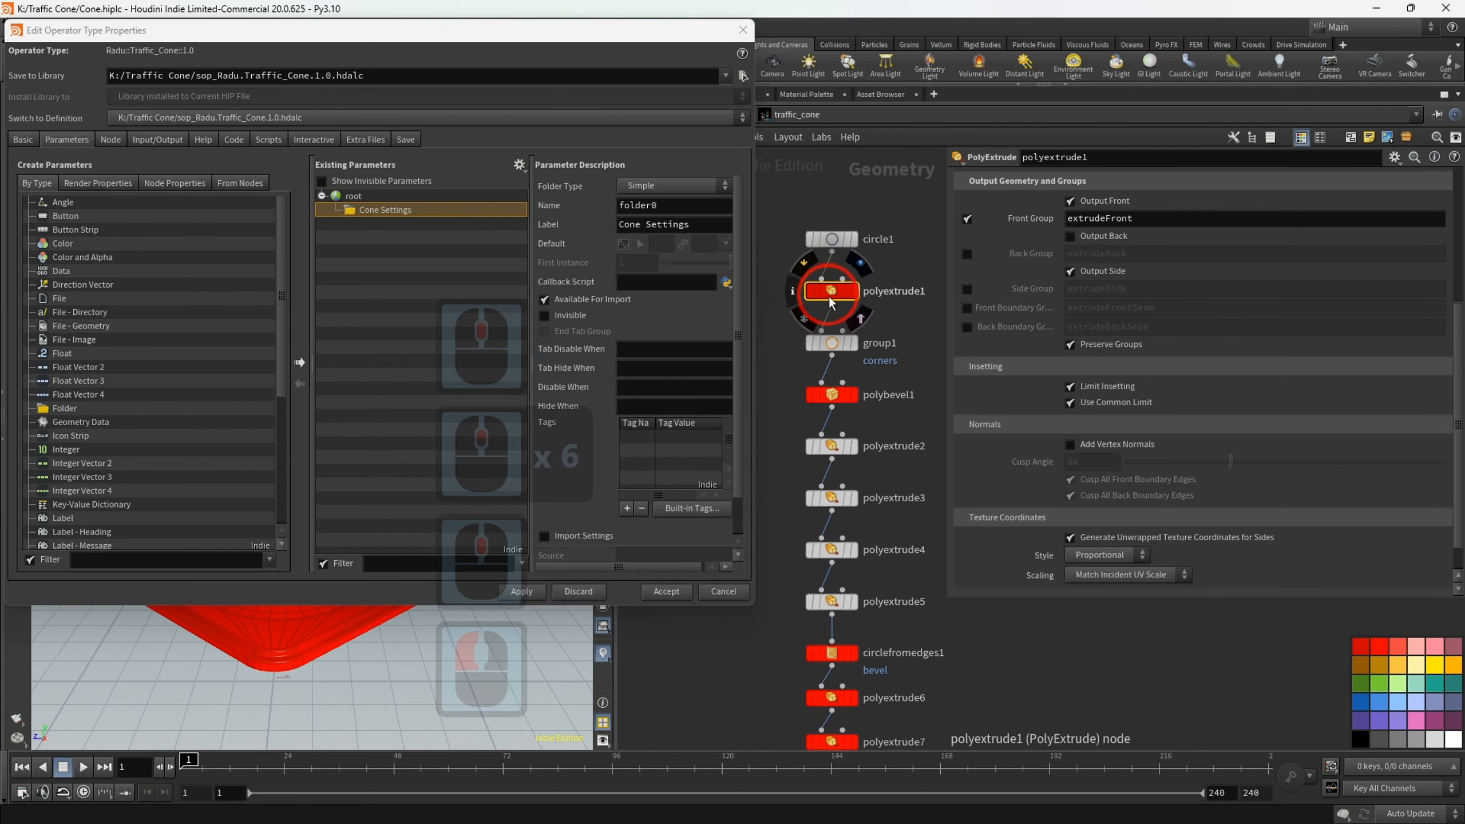
{"action": "scroll", "coordinate": [984, 358], "scroll_direction": "up", "scroll_amount": 14}
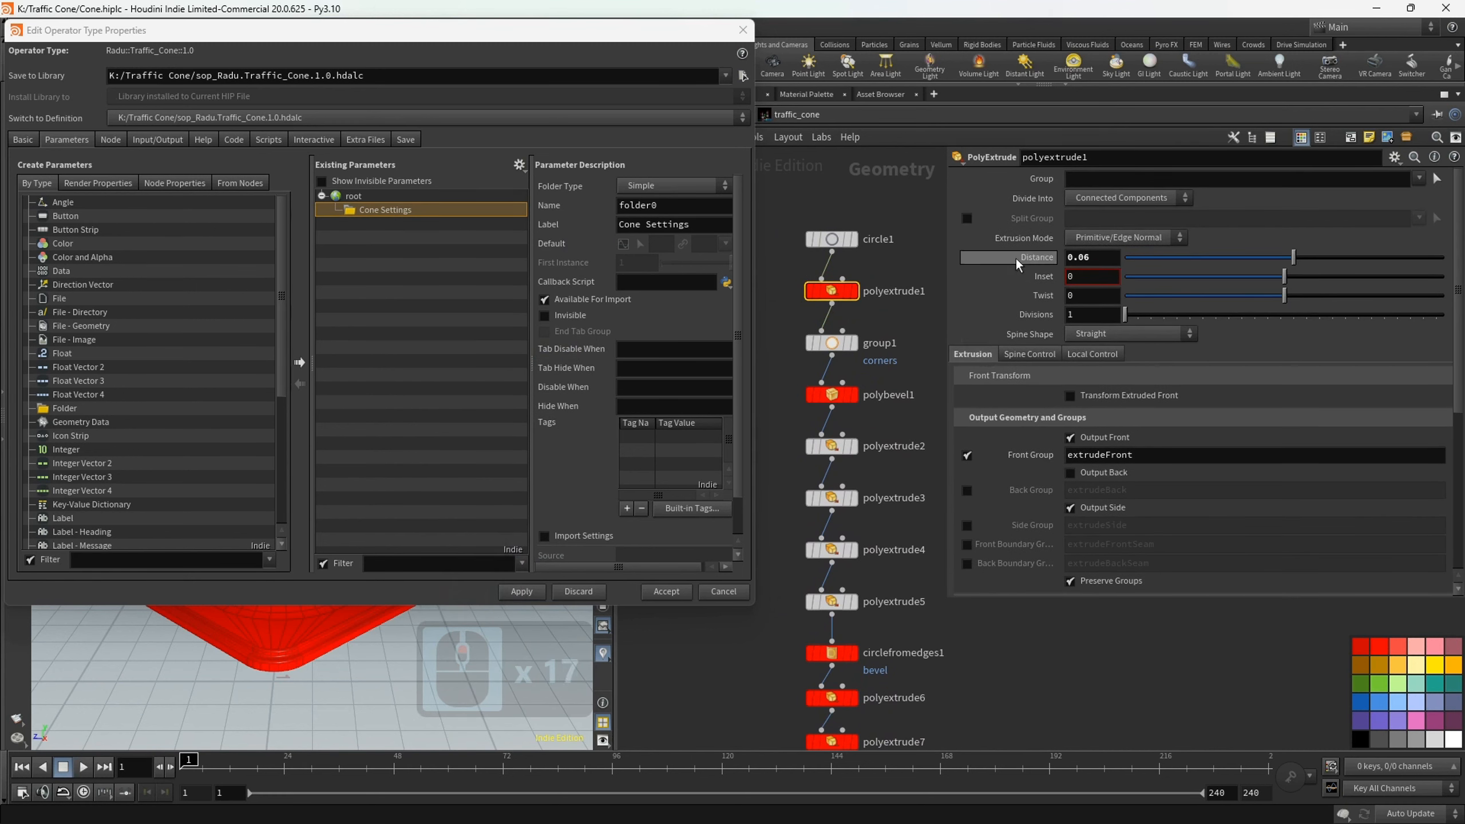
{"action": "left_click", "coordinate": [831, 240]}
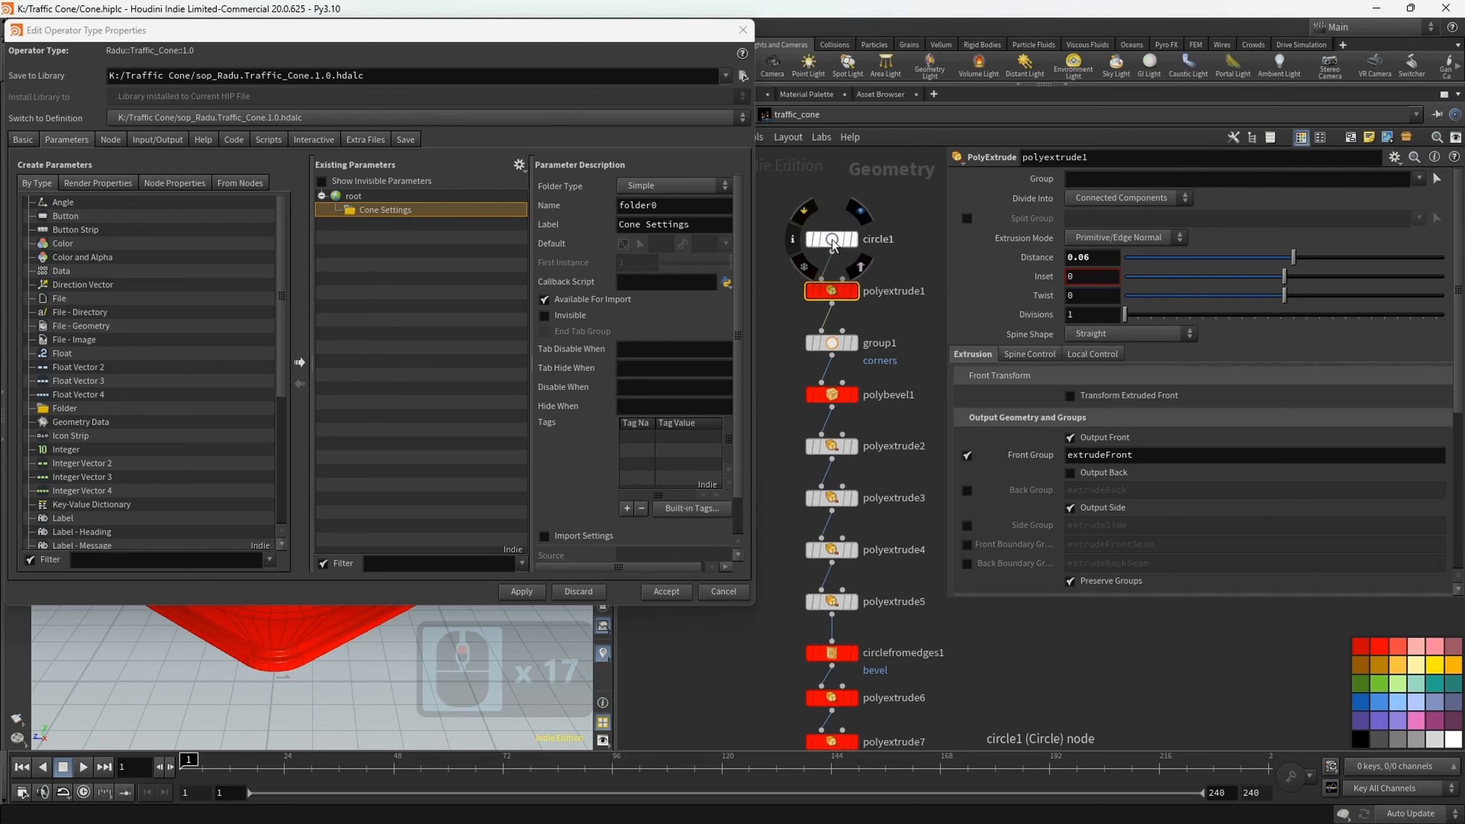
{"action": "left_click", "coordinate": [1376, 646]}
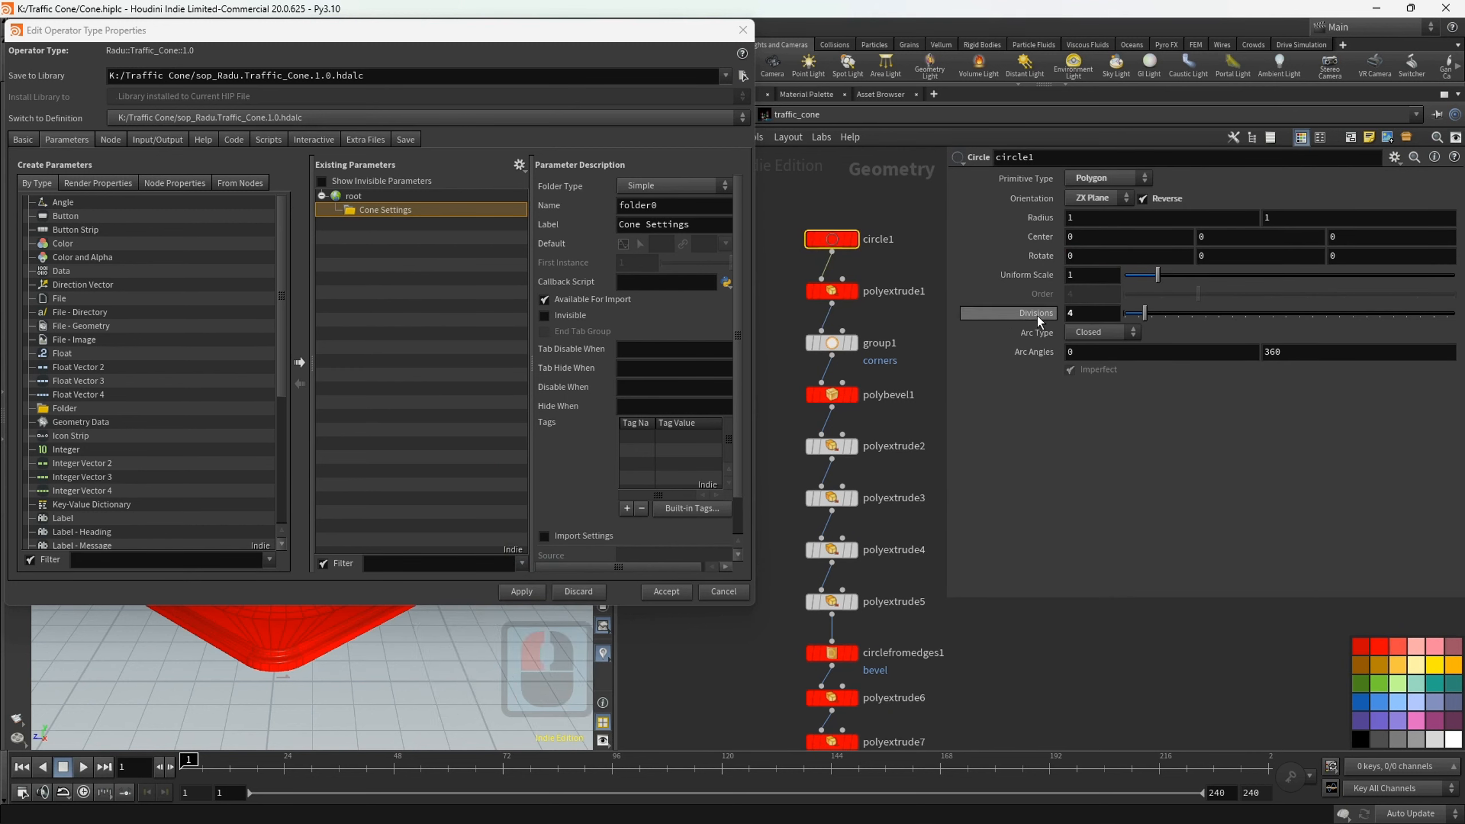
{"action": "left_click_drag", "start_coordinate": [1037, 314], "coordinate": [382, 210]}
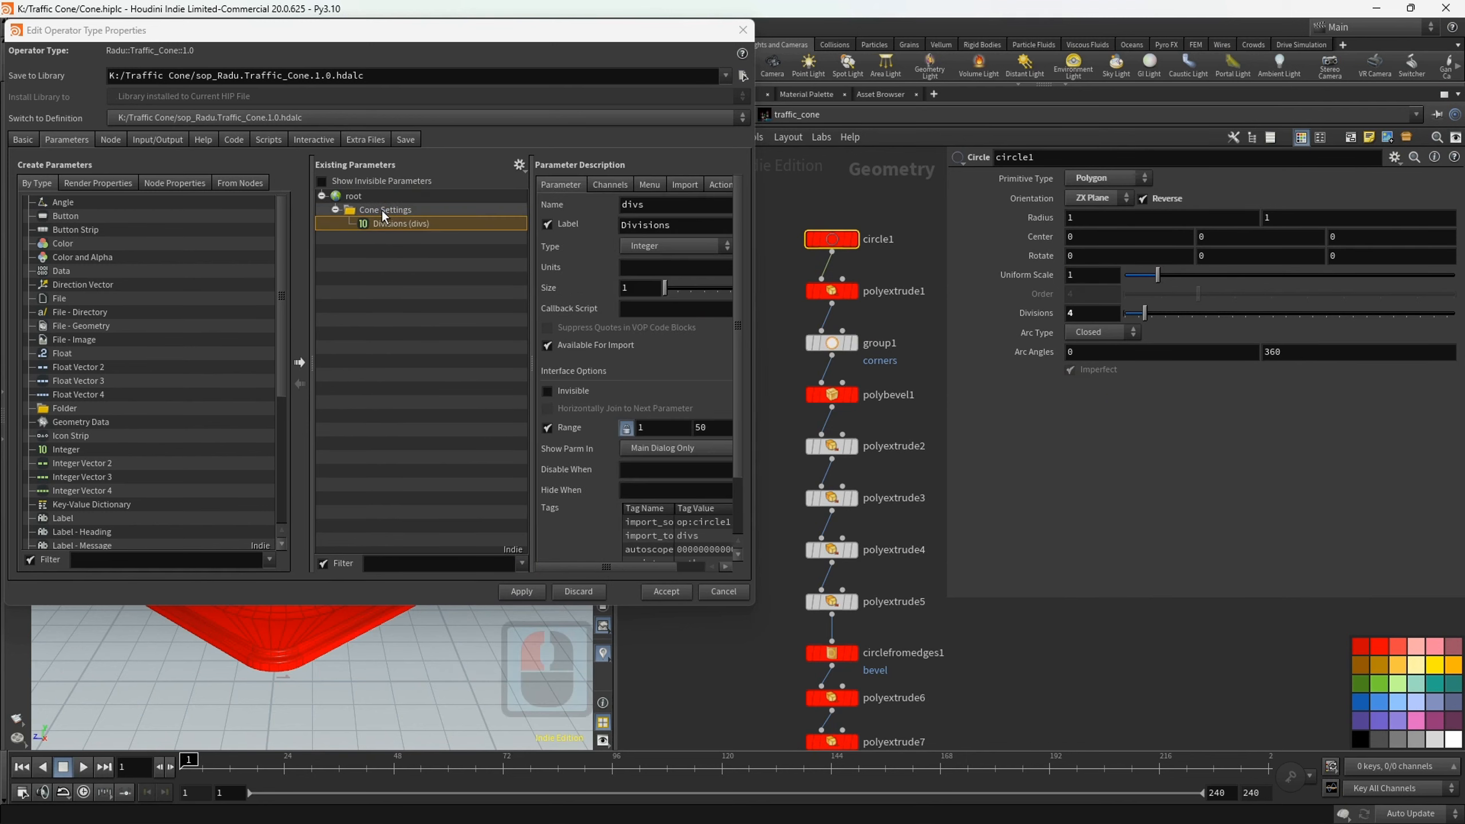
- Set the exposed Divisions parameter's range to 3–6 and lock its upper limit
{"action": "left_click_drag", "start_coordinate": [755, 338], "coordinate": [847, 337]}
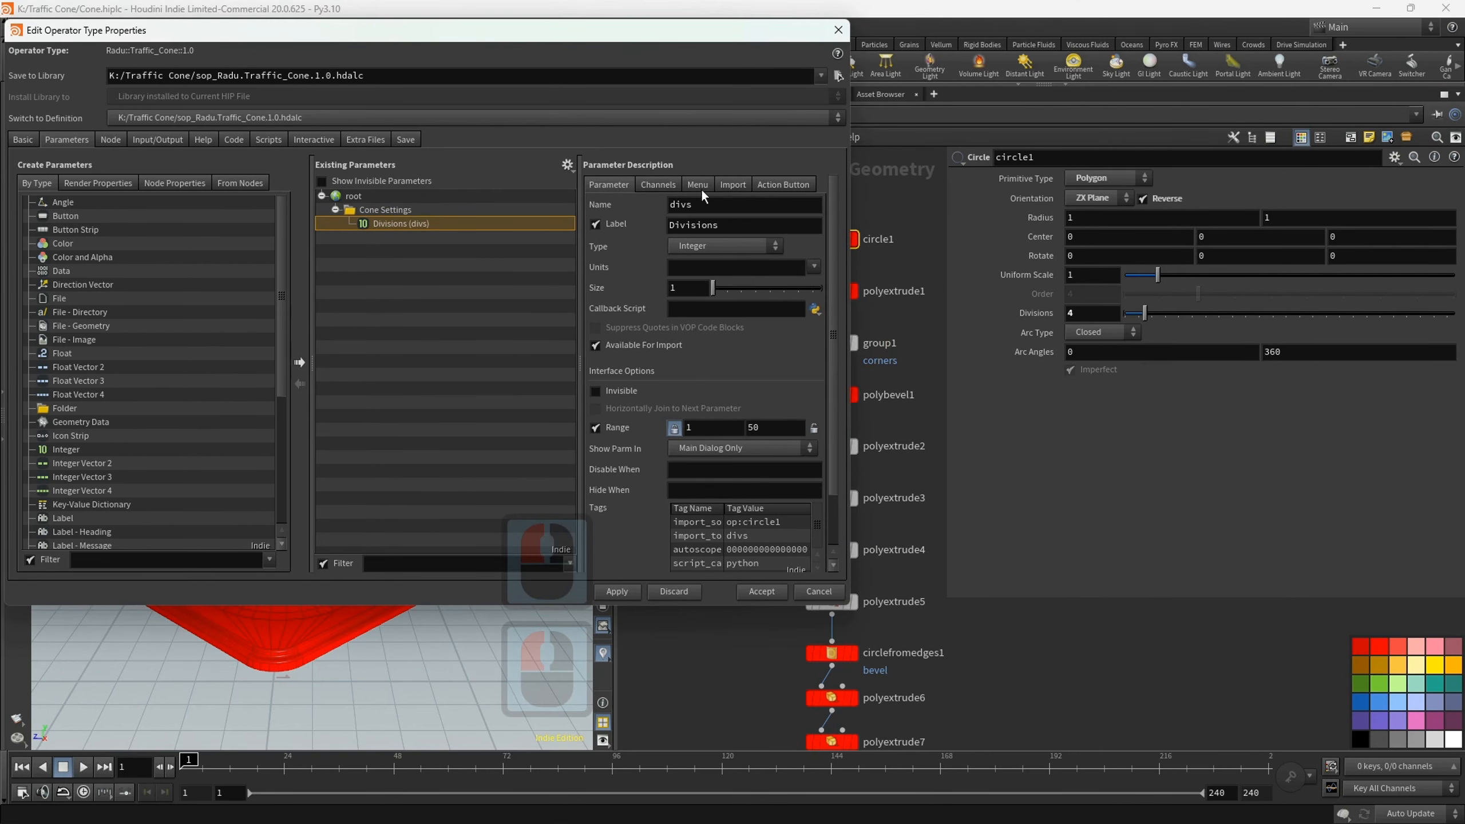
{"action": "left_click_drag", "start_coordinate": [629, 29], "coordinate": [320, 28]}
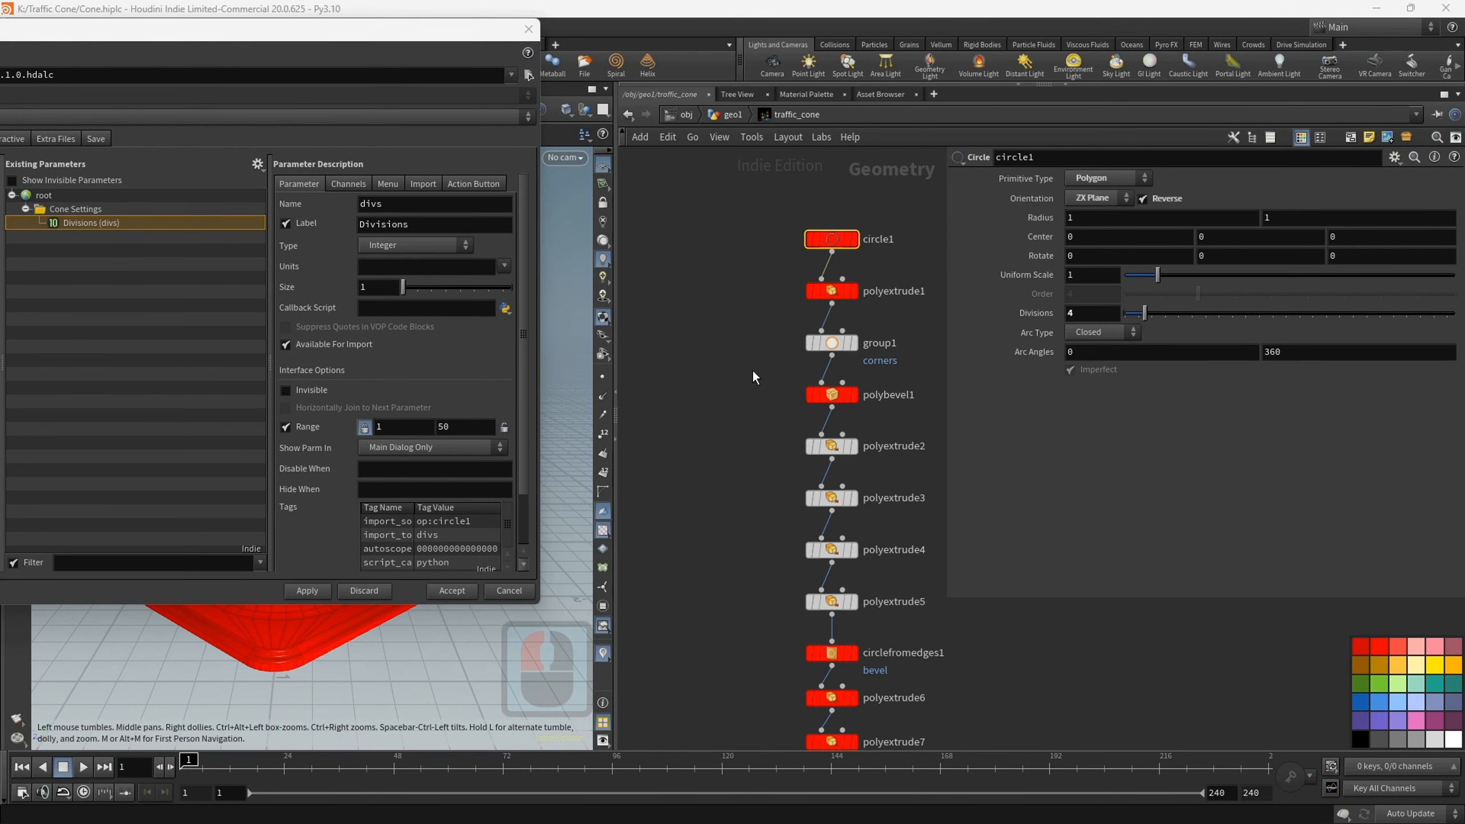
{"action": "double_click", "coordinate": [407, 426]}
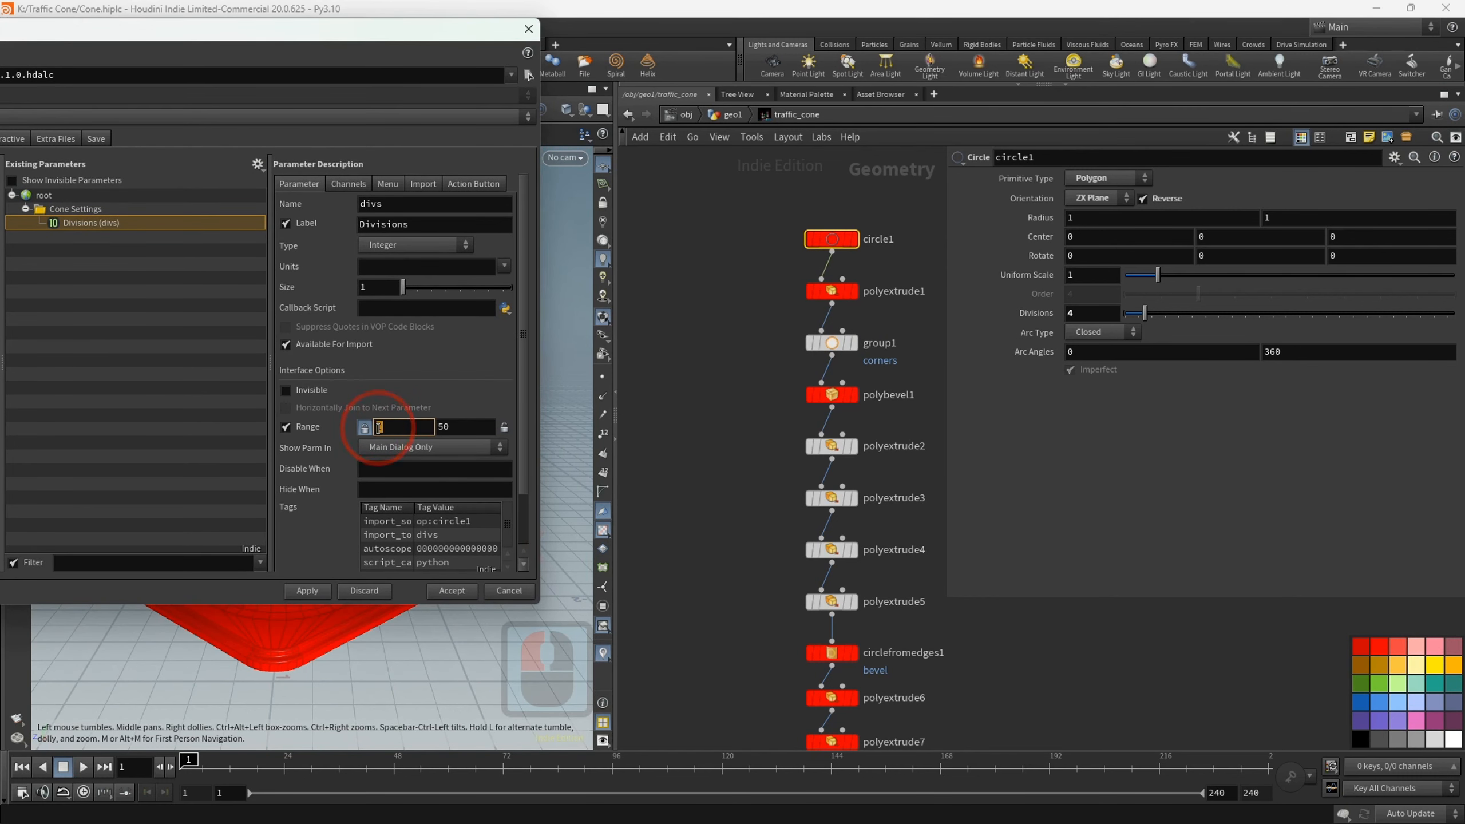
{"action": "type", "text": "3"}
{"action": "left_click", "coordinate": [460, 427]}
{"action": "left_click_drag", "start_coordinate": [460, 427], "coordinate": [431, 427]}
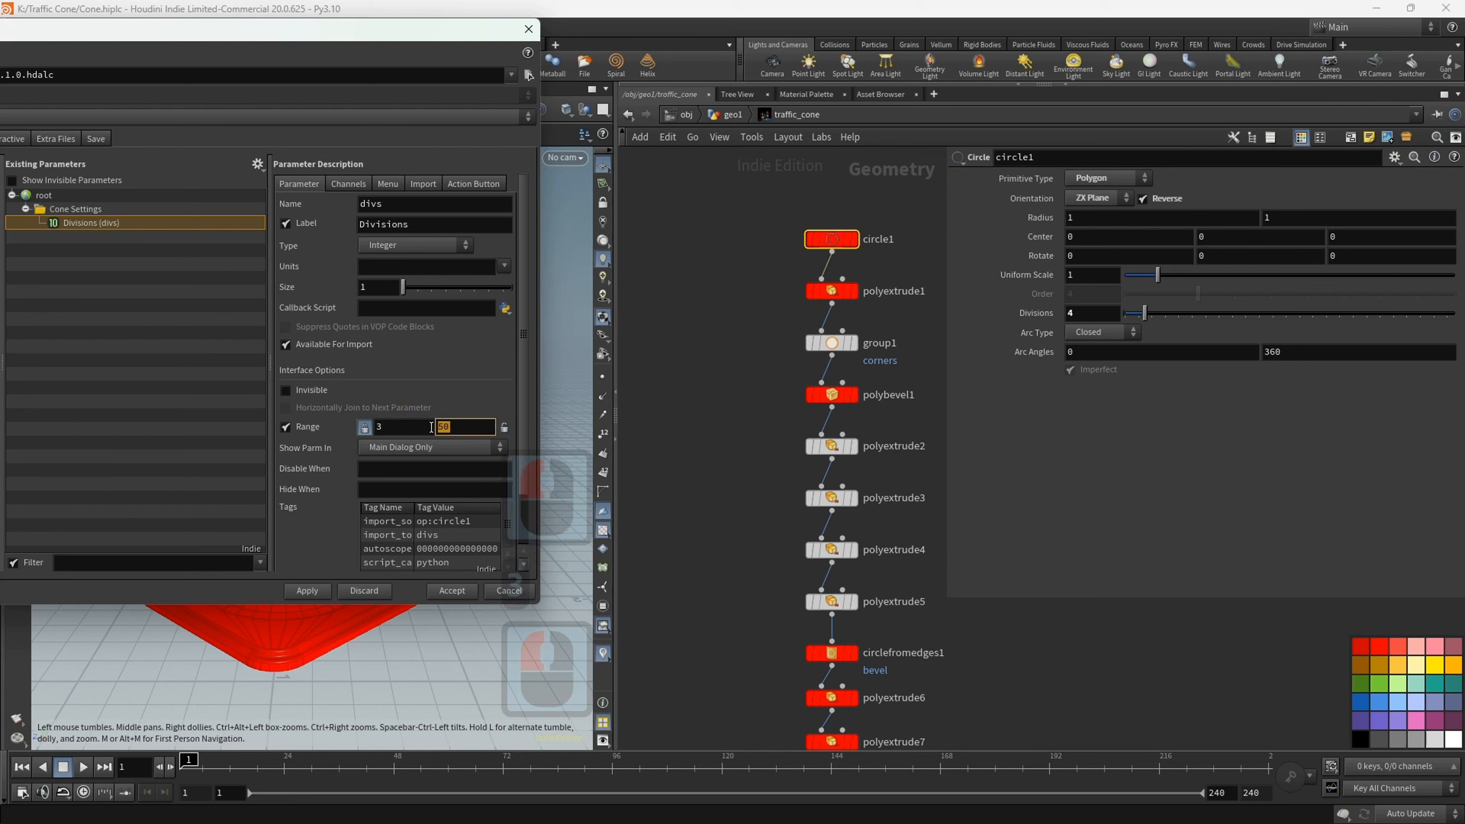
{"action": "type", "text": "6"}
{"action": "left_click", "coordinate": [504, 427]}
- Relabel the Divisions parameter "Cone Shape" and apply the change, saving the asset despite the outside references
{"action": "left_click_drag", "start_coordinate": [388, 30], "coordinate": [745, 26]}
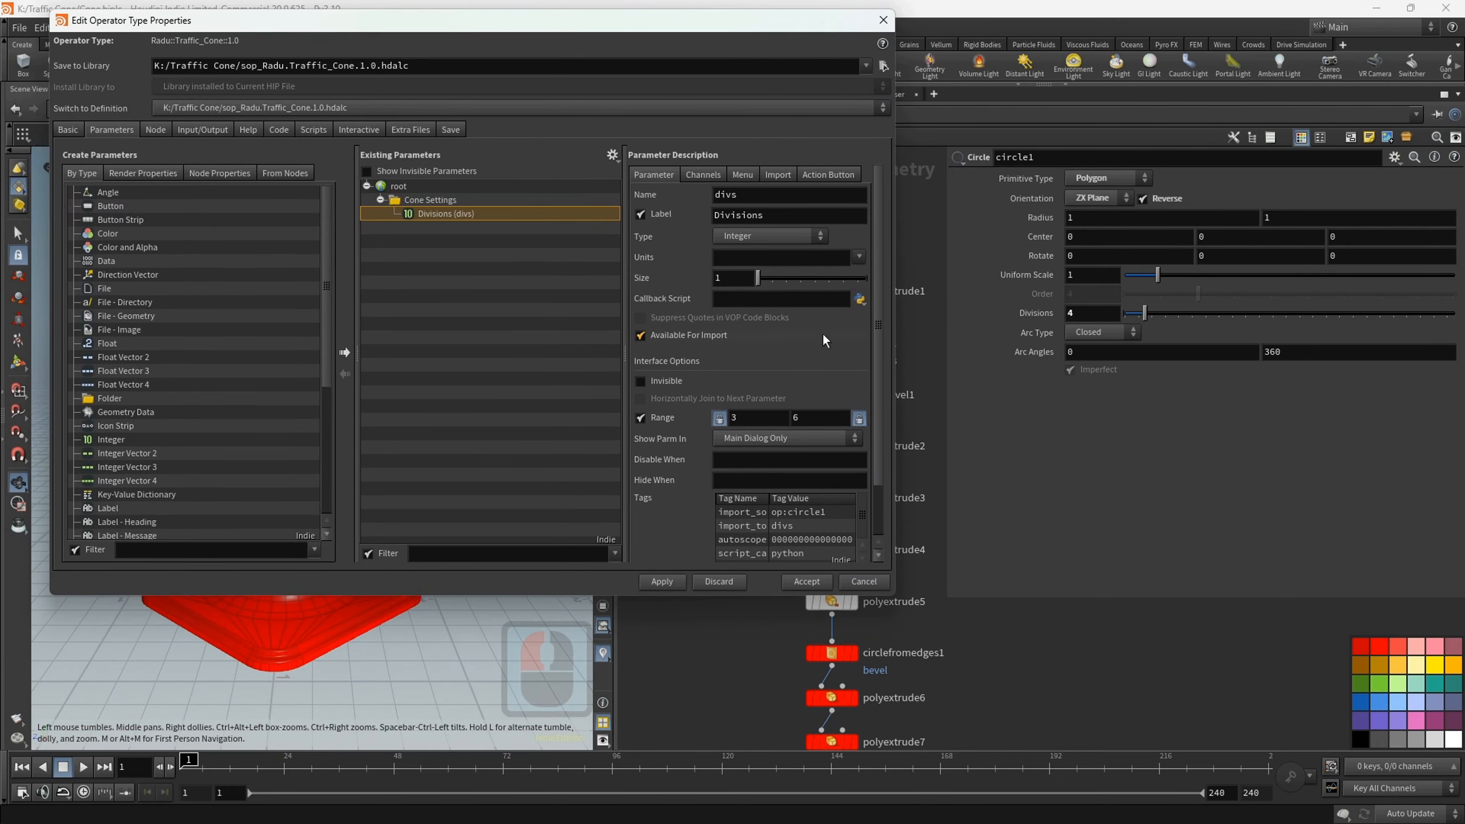
{"action": "double_click", "coordinate": [742, 216]}
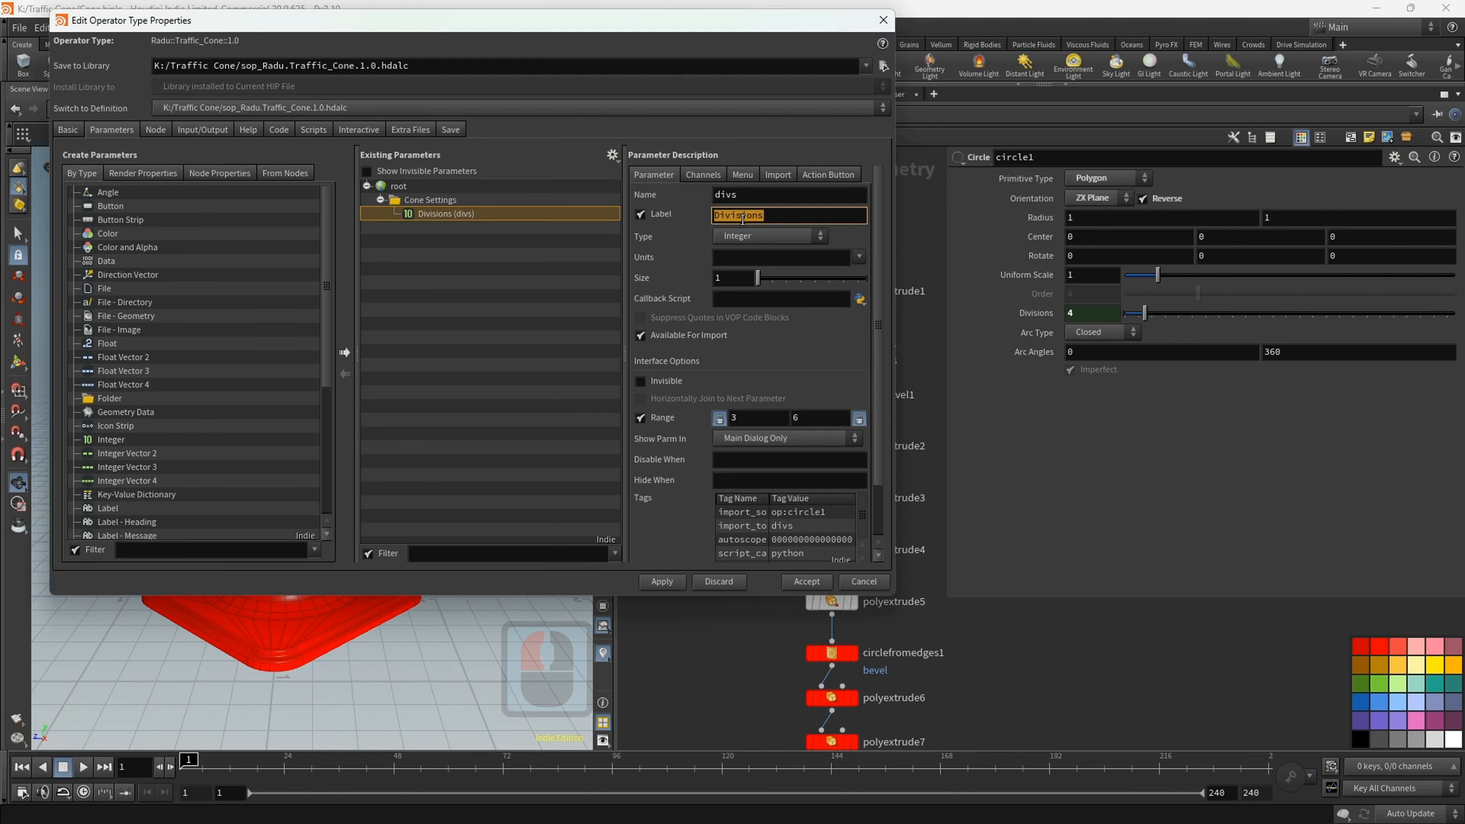
{"action": "type", "text": "Cone Shape"}
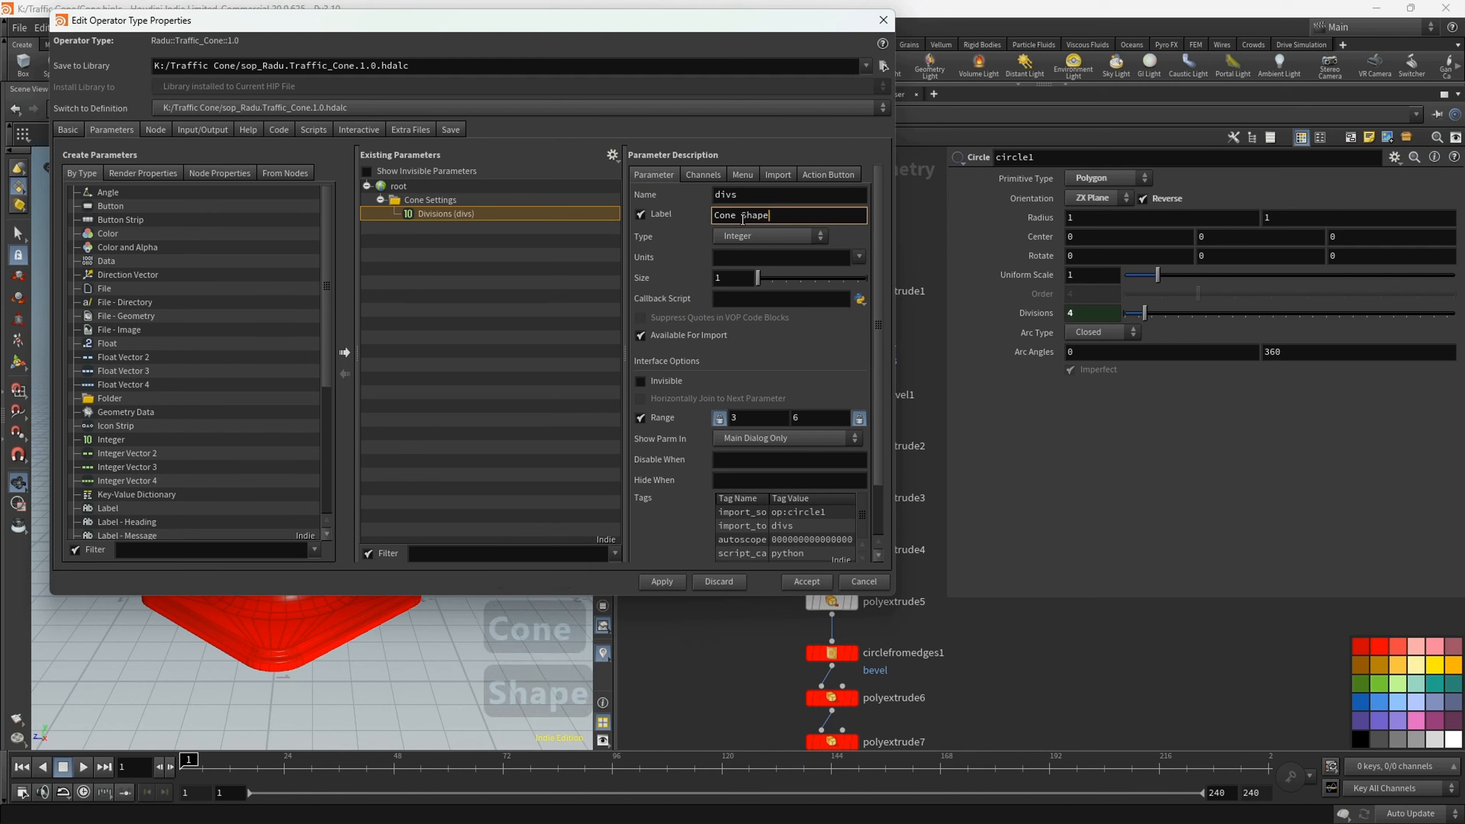
{"action": "left_click", "coordinate": [680, 579]}
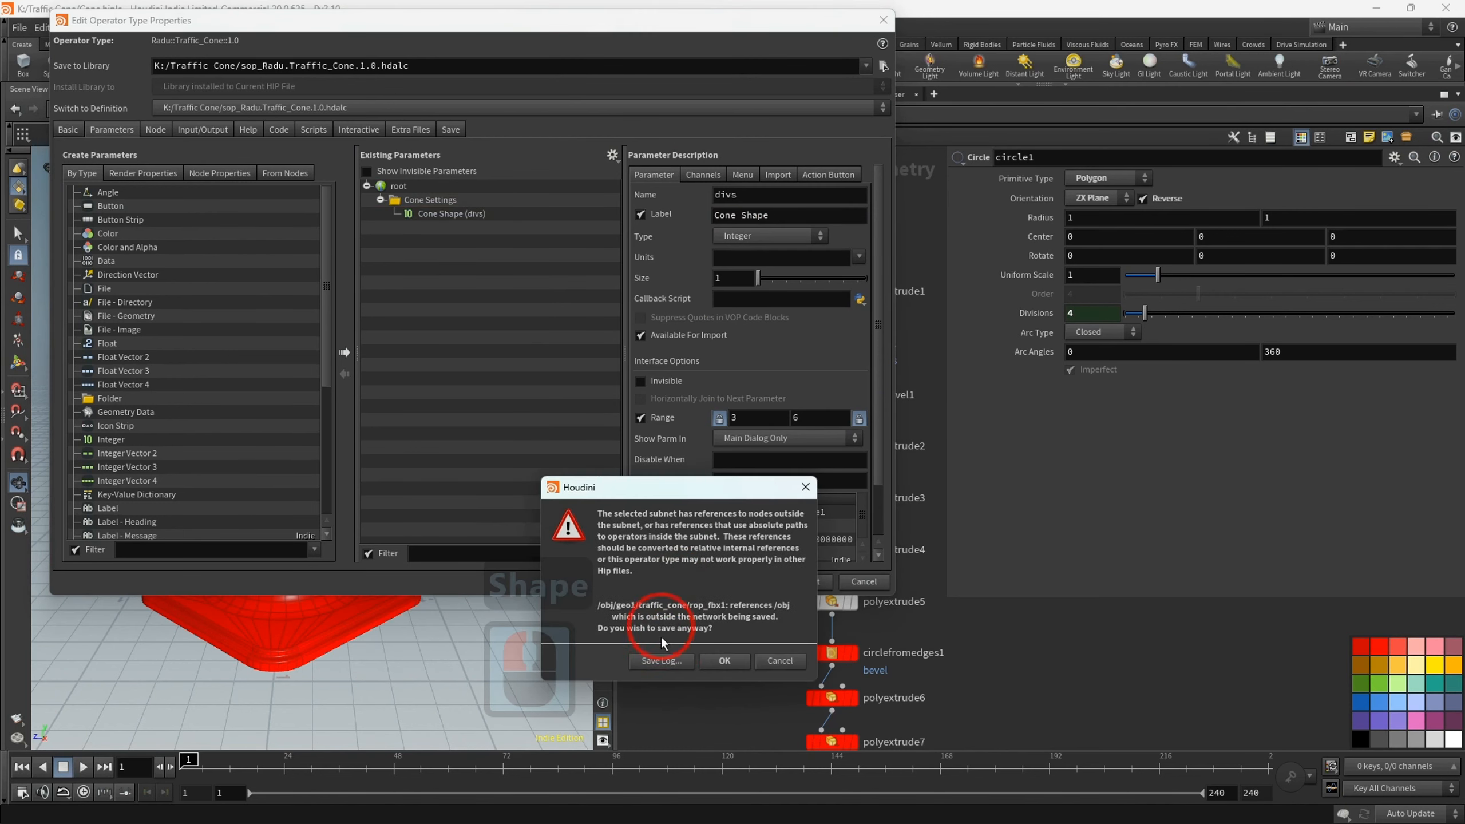
{"action": "left_click", "coordinate": [721, 664]}
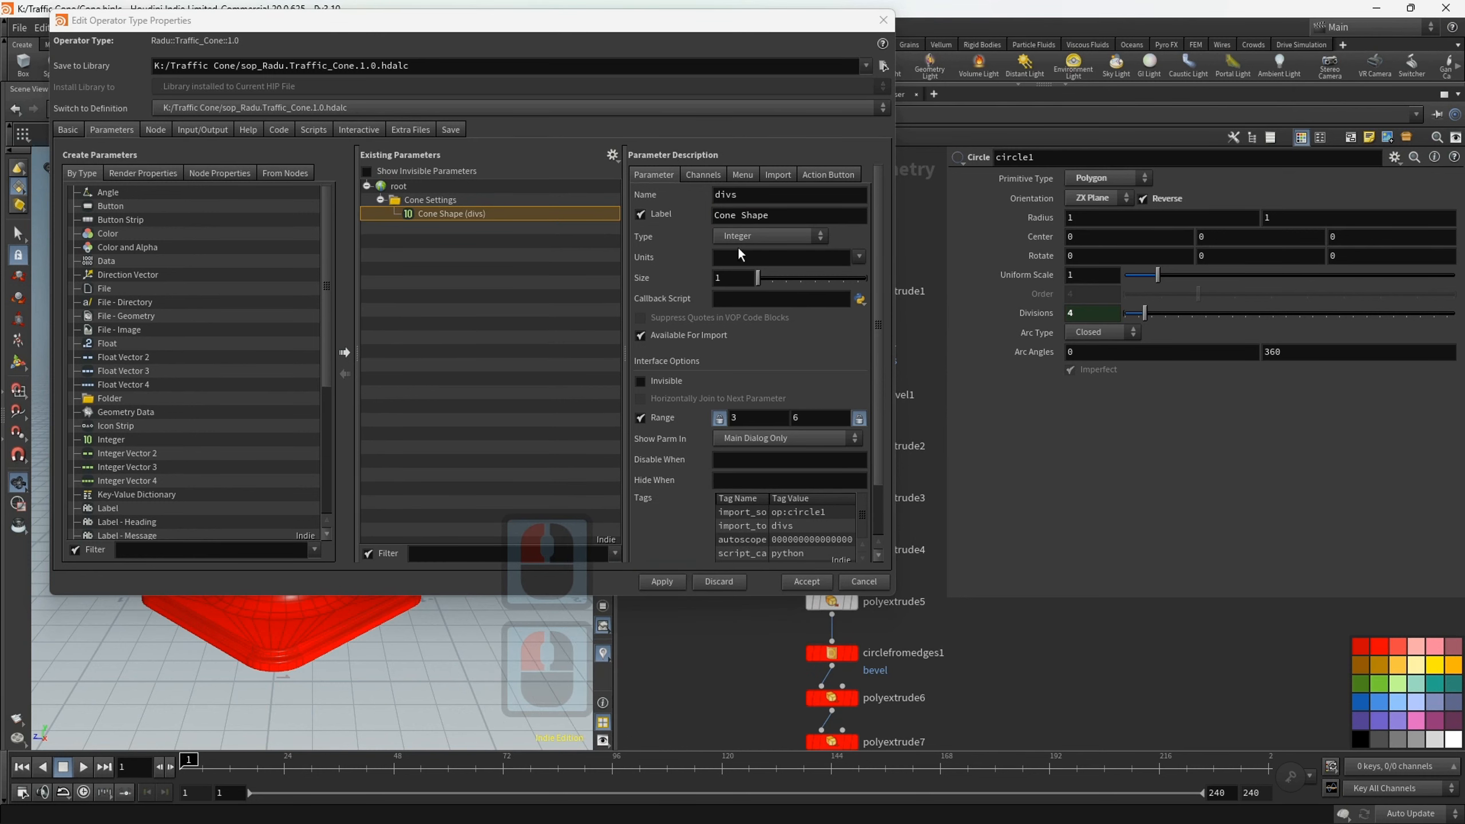
{"action": "left_click_drag", "start_coordinate": [770, 26], "coordinate": [426, 32]}
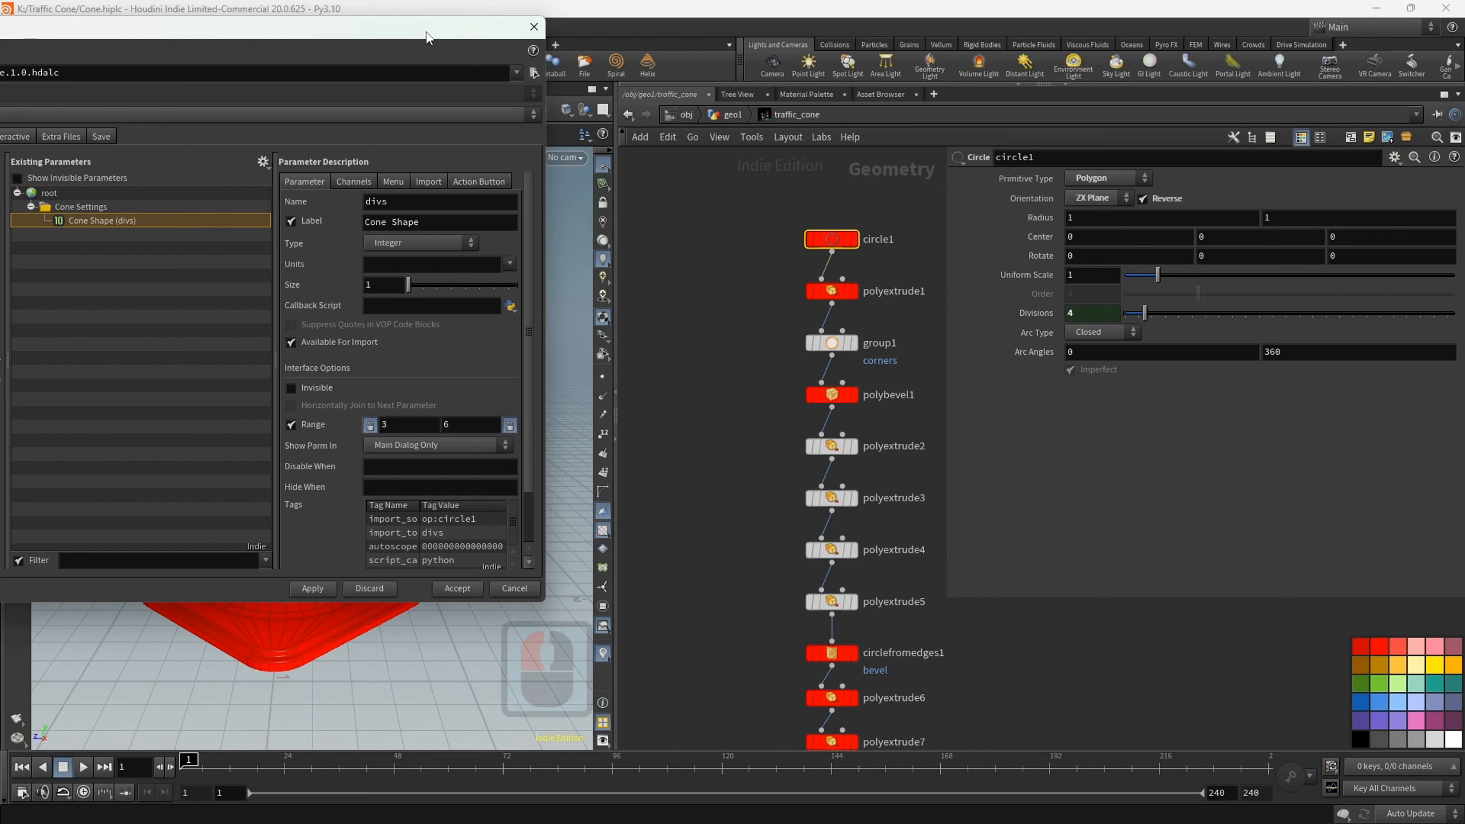
- Expose the Distance parameter of the polyextrude1 node inside the Cone Settings folder and label it "Base Height"
{"action": "left_click", "coordinate": [823, 291]}
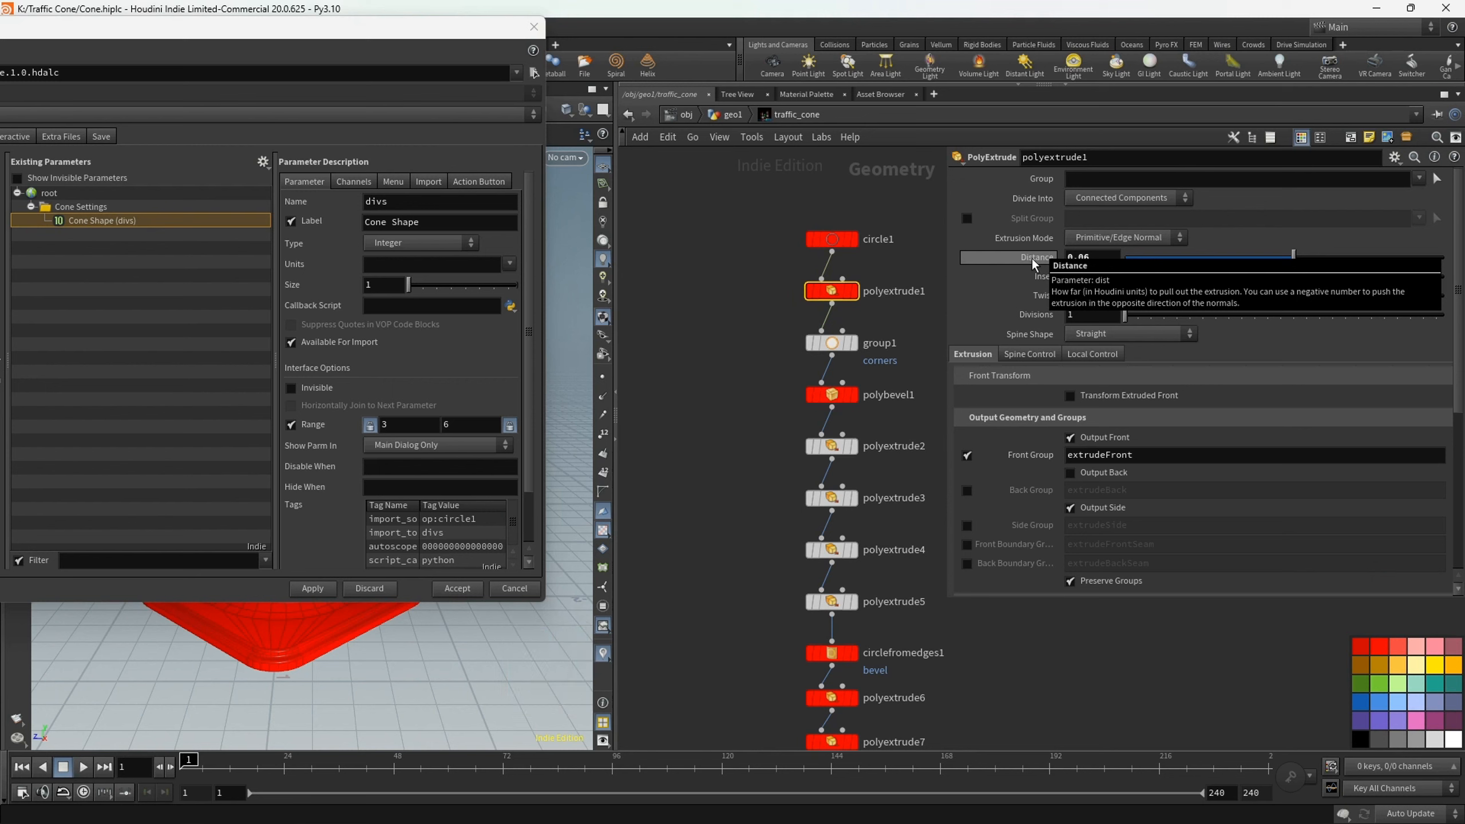
{"action": "left_click", "coordinate": [81, 208]}
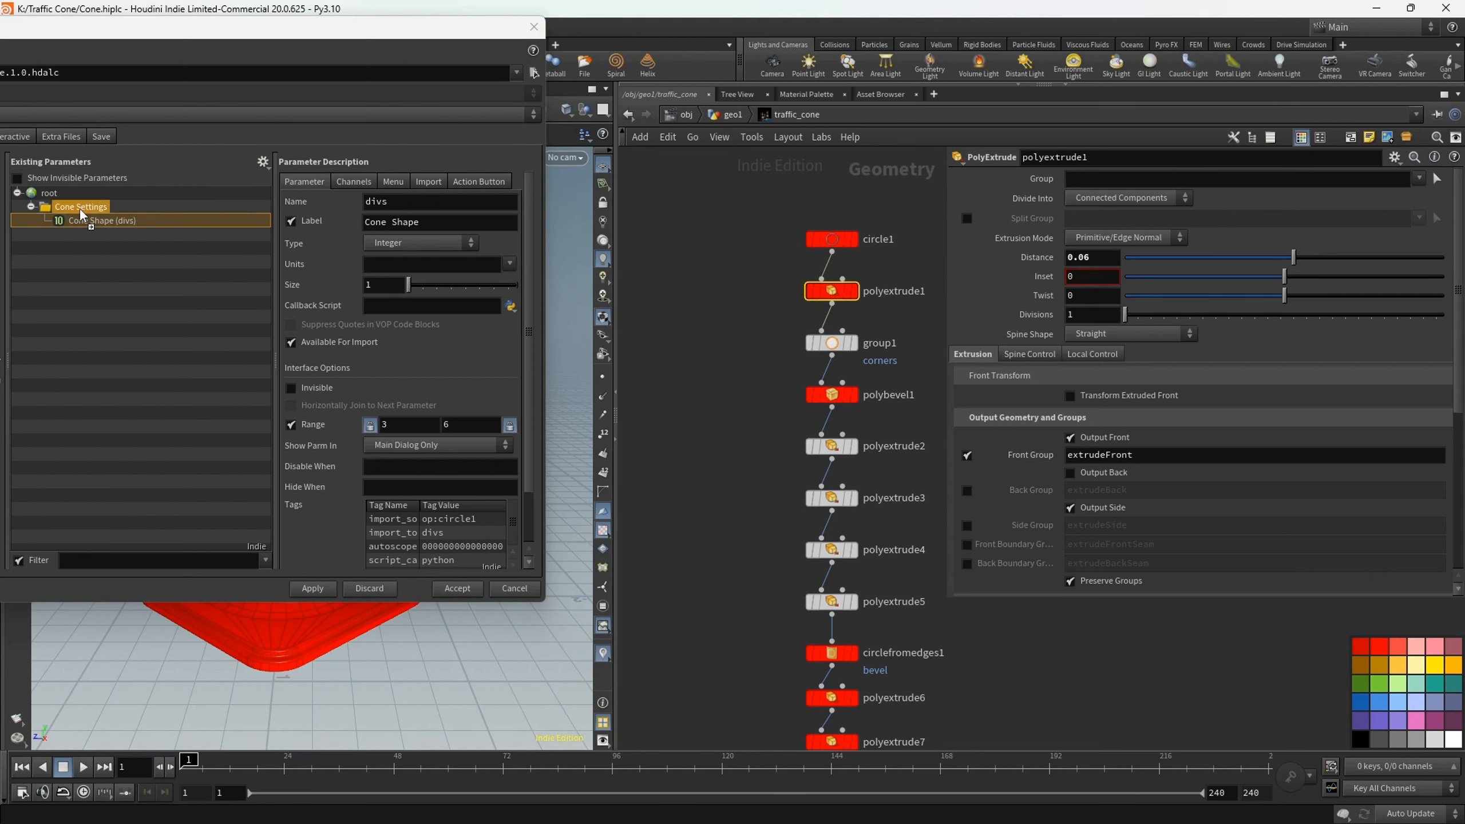
{"action": "left_click_drag", "start_coordinate": [81, 213], "coordinate": [81, 211]}
{"action": "double_click", "coordinate": [368, 223]}
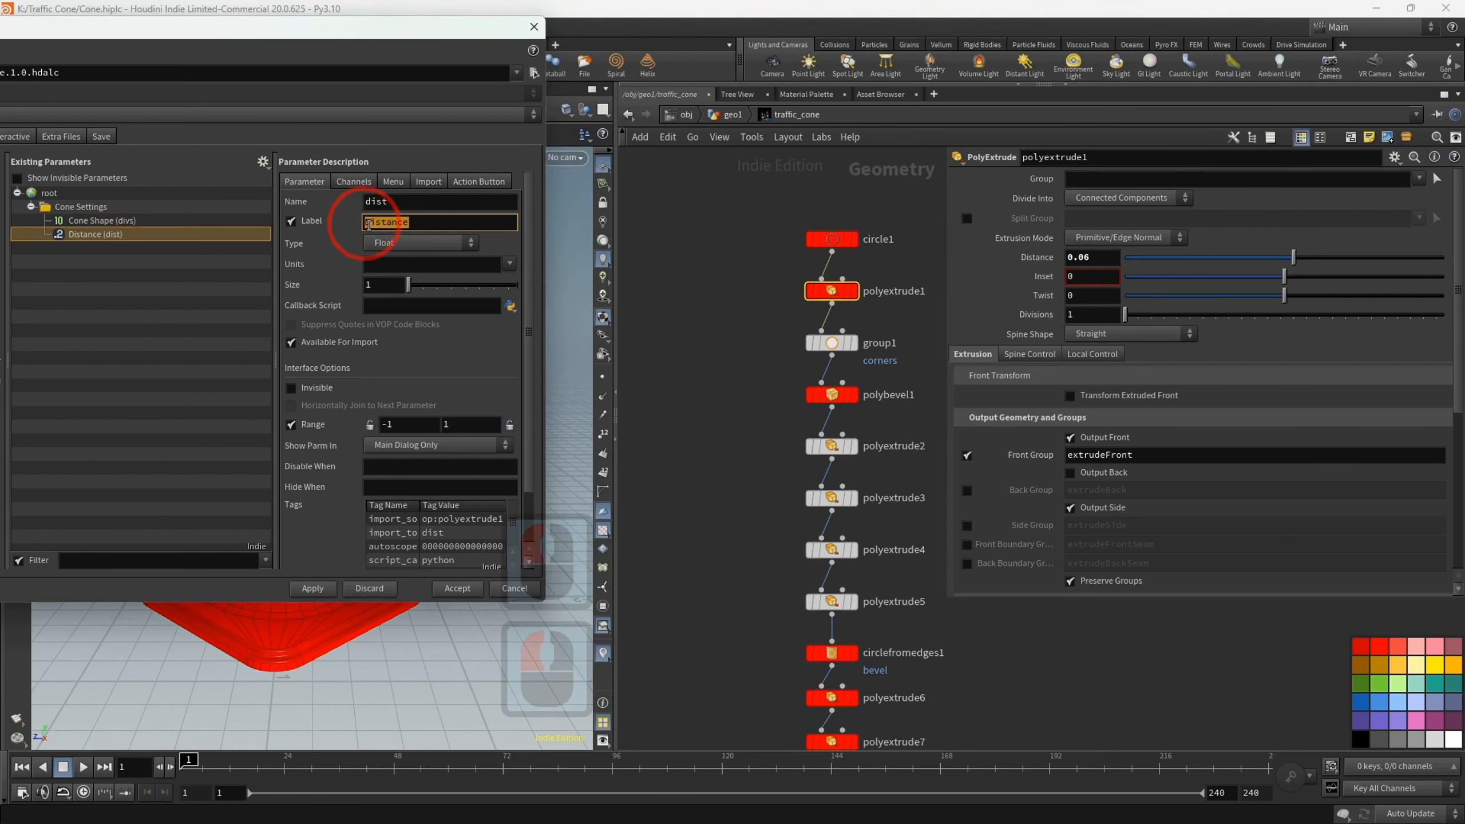
{"action": "type", "text": "Base Height"}
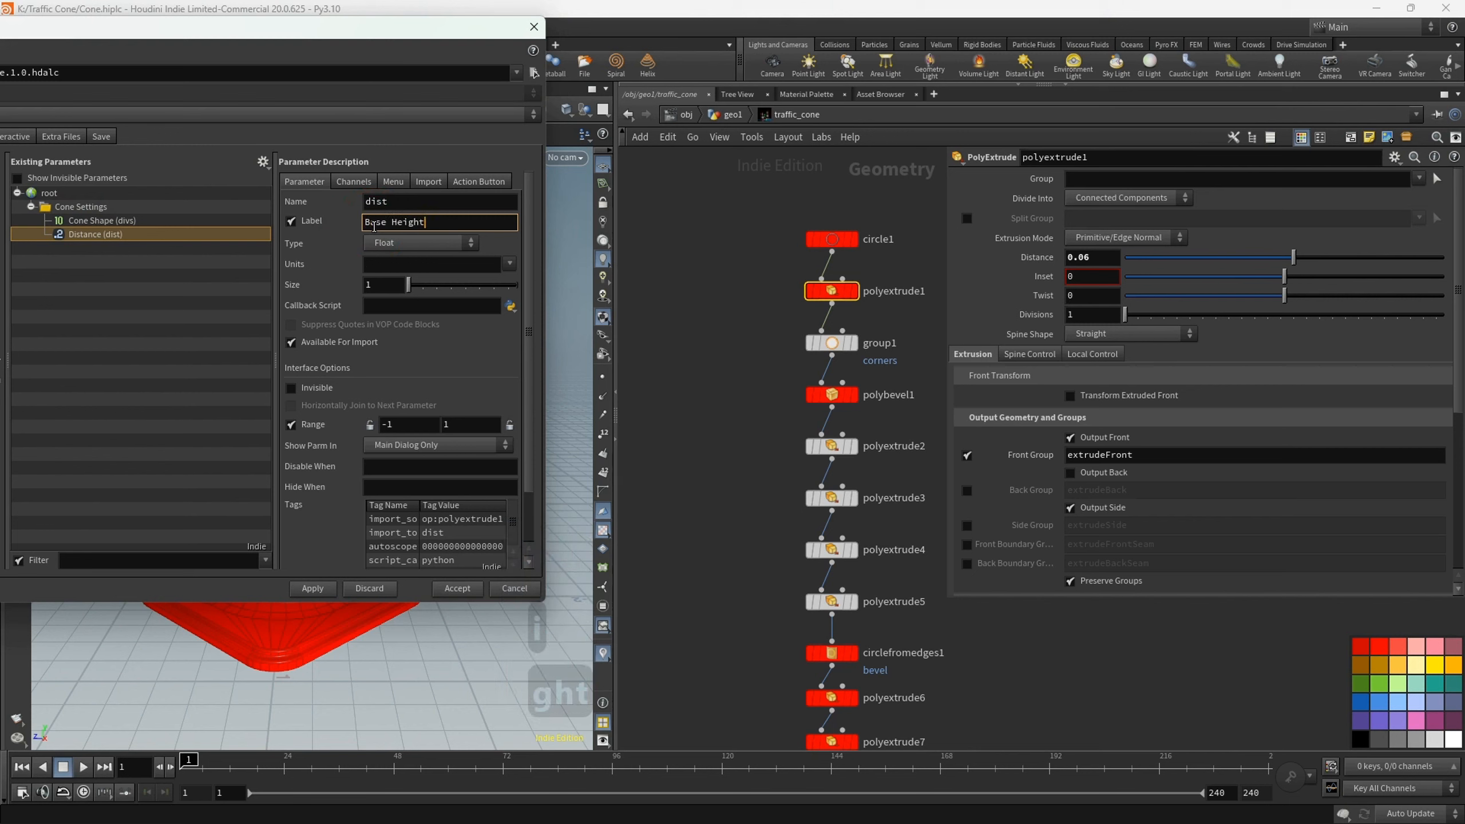
- Set the Base Height parameter's range to 0.02–0.2 and lock both limits
{"action": "double_click", "coordinate": [383, 425]}
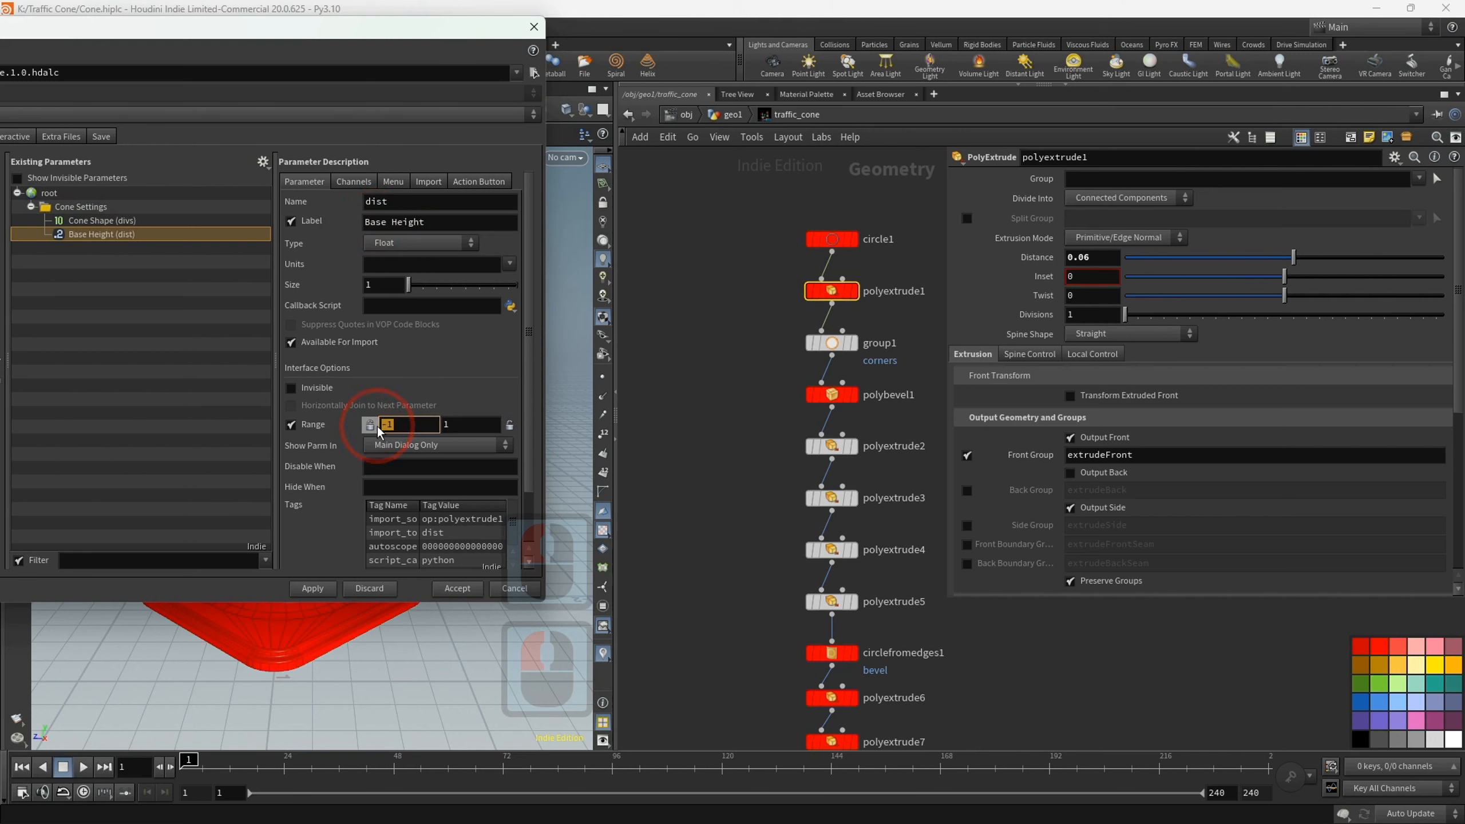
{"action": "type", "text": "0.02"}
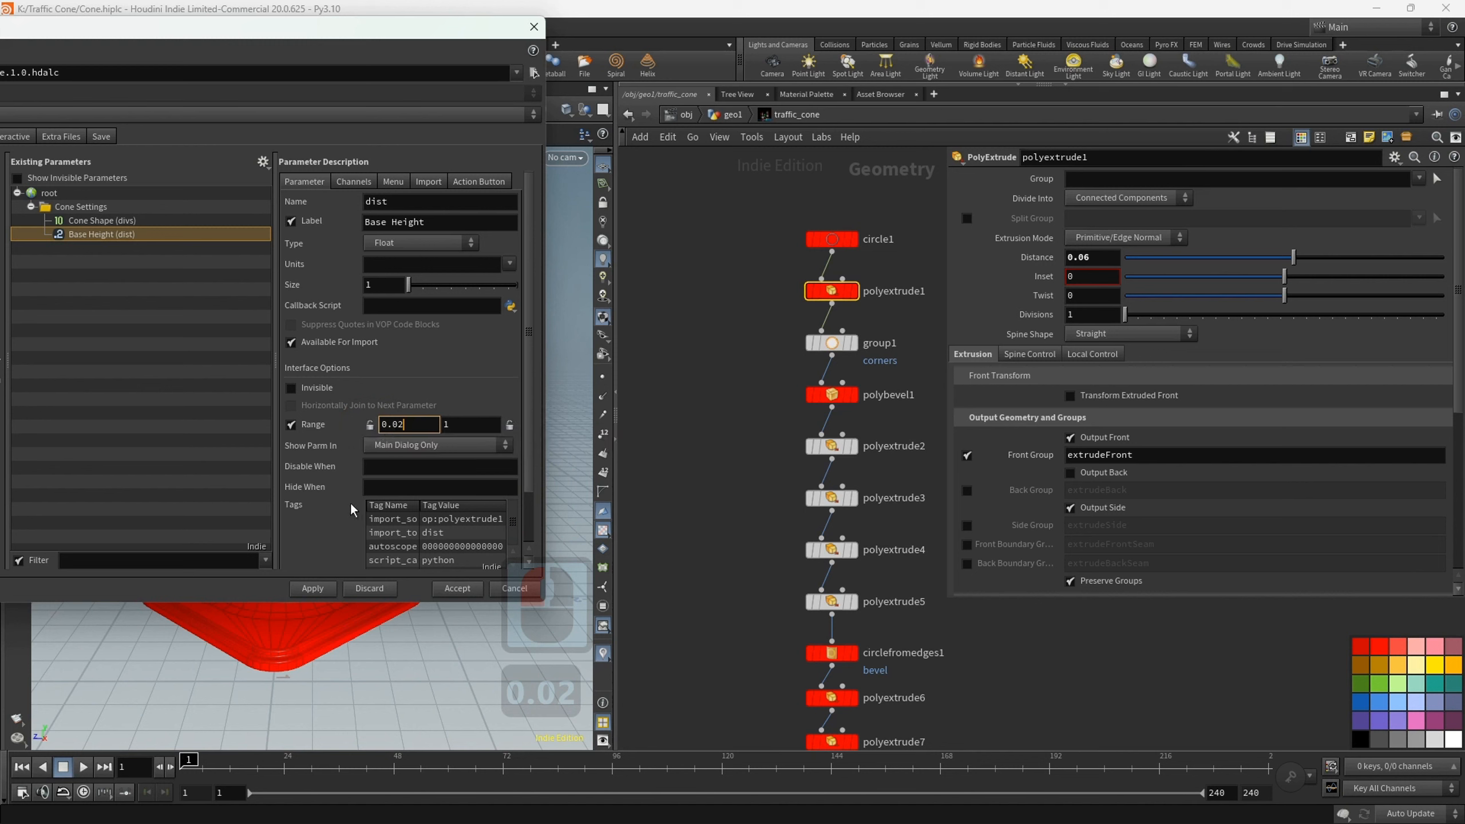
{"action": "left_click", "coordinate": [350, 527]}
{"action": "left_click", "coordinate": [370, 425]}
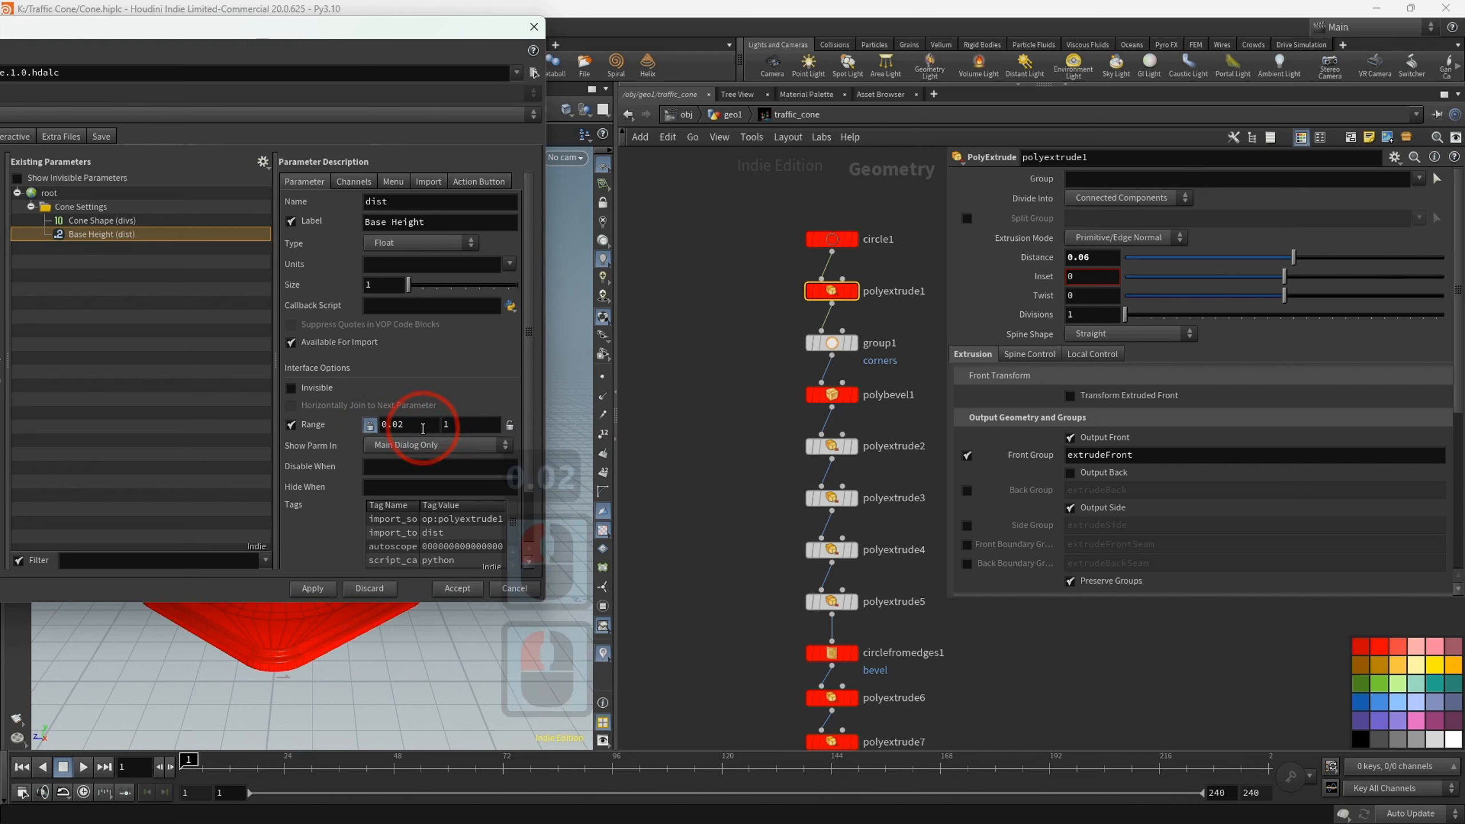
{"action": "double_click", "coordinate": [441, 427]}
{"action": "type", "text": "0"}
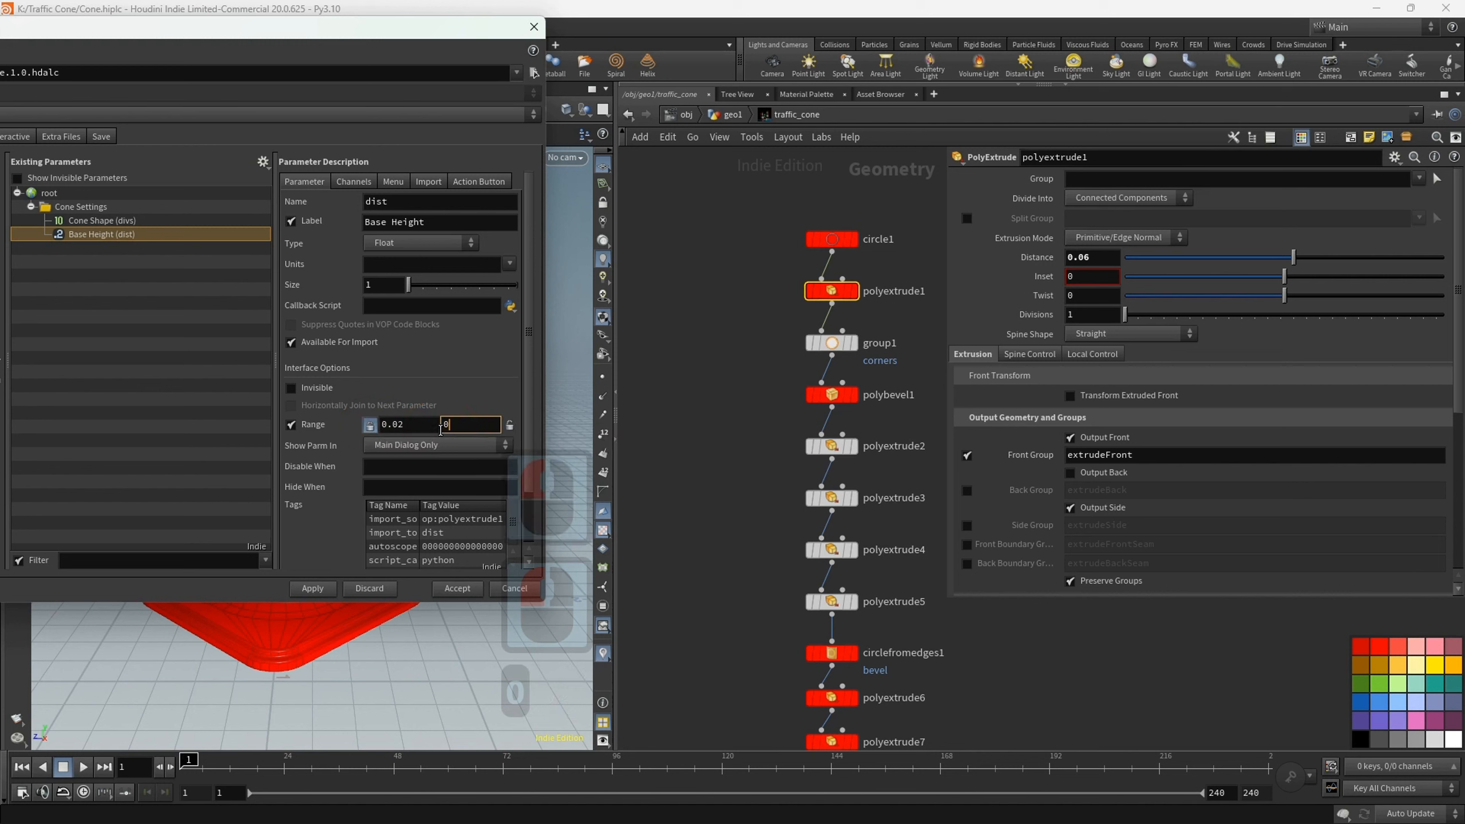
{"action": "type", "text": ".2"}
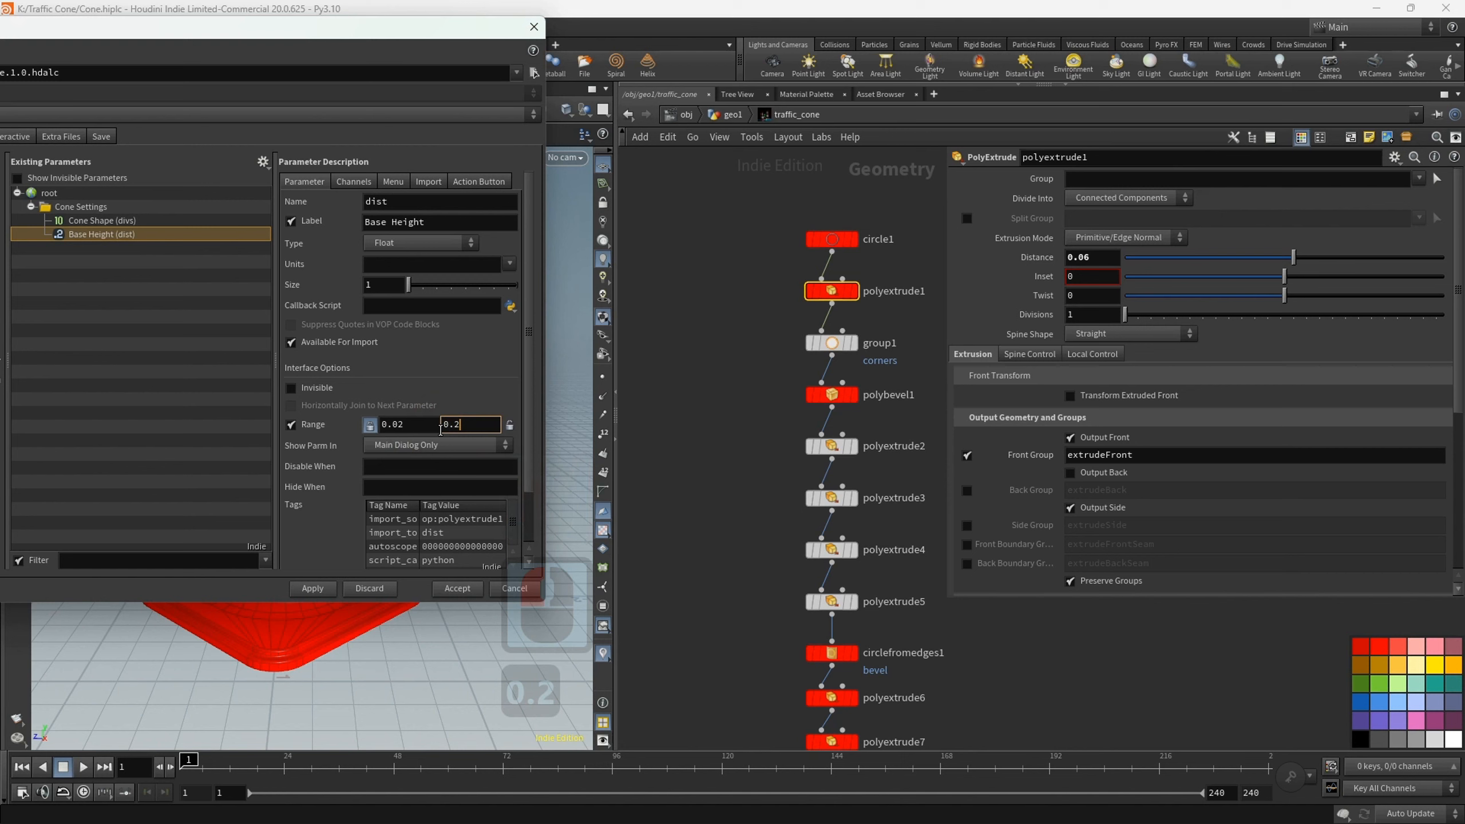
{"action": "left_click", "coordinate": [510, 425]}
{"action": "left_click", "coordinate": [334, 522]}
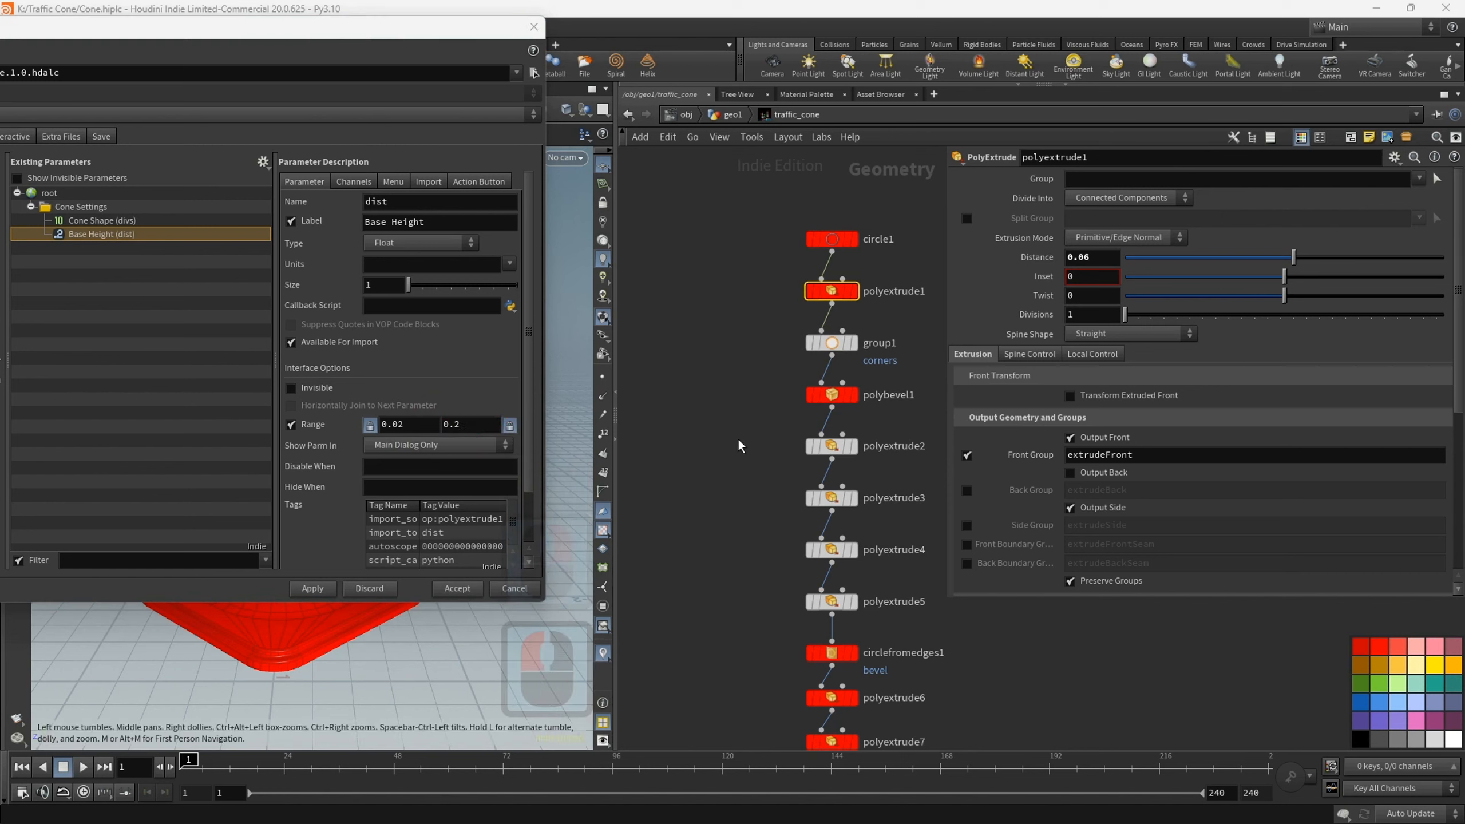
- Expose the offsetting Distance parameter of the polybevel1 node inside the Cone Settings folder
{"action": "left_click", "coordinate": [830, 397]}
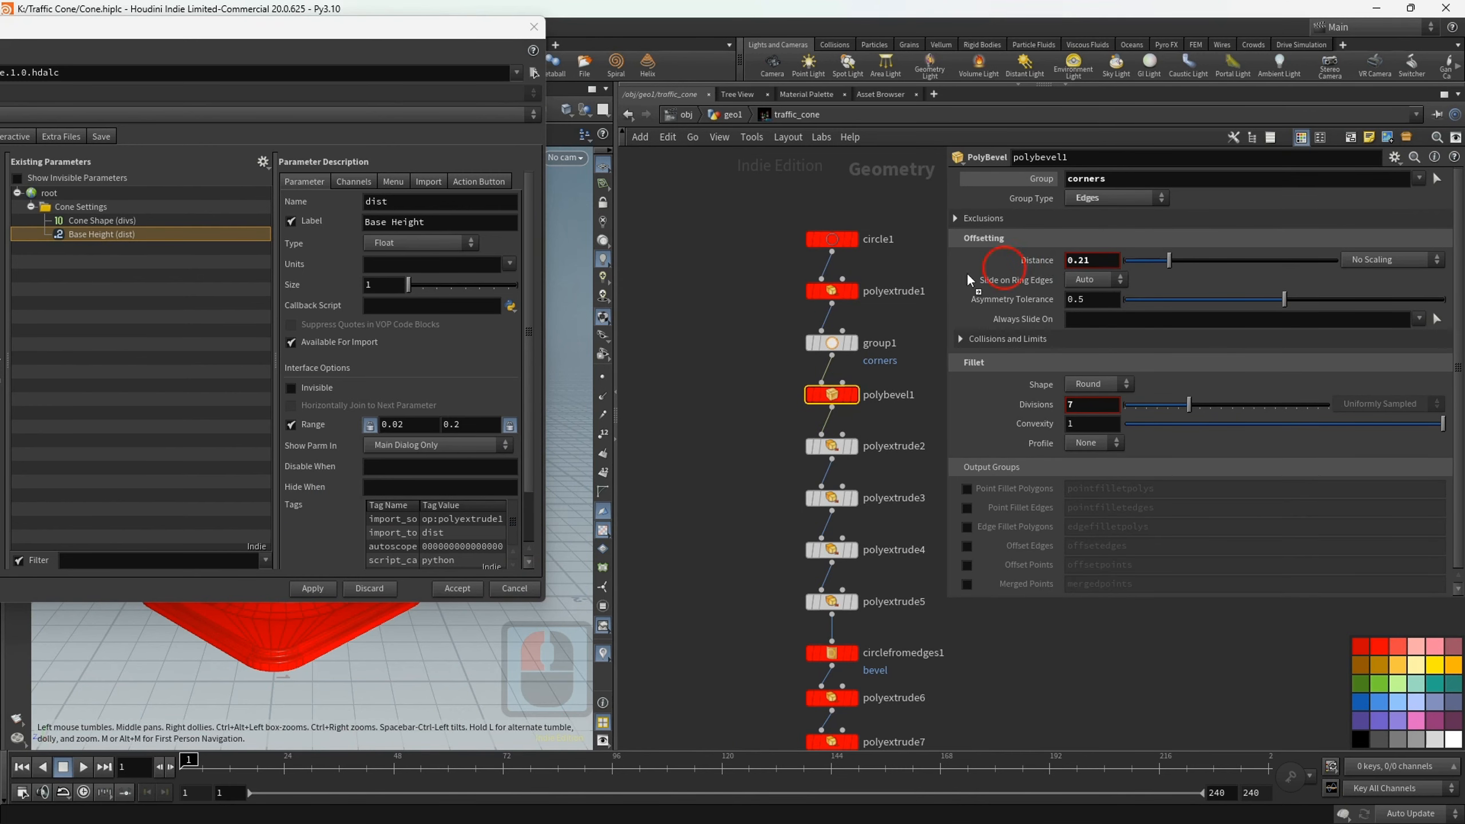
{"action": "left_click_drag", "start_coordinate": [968, 280], "coordinate": [86, 213]}
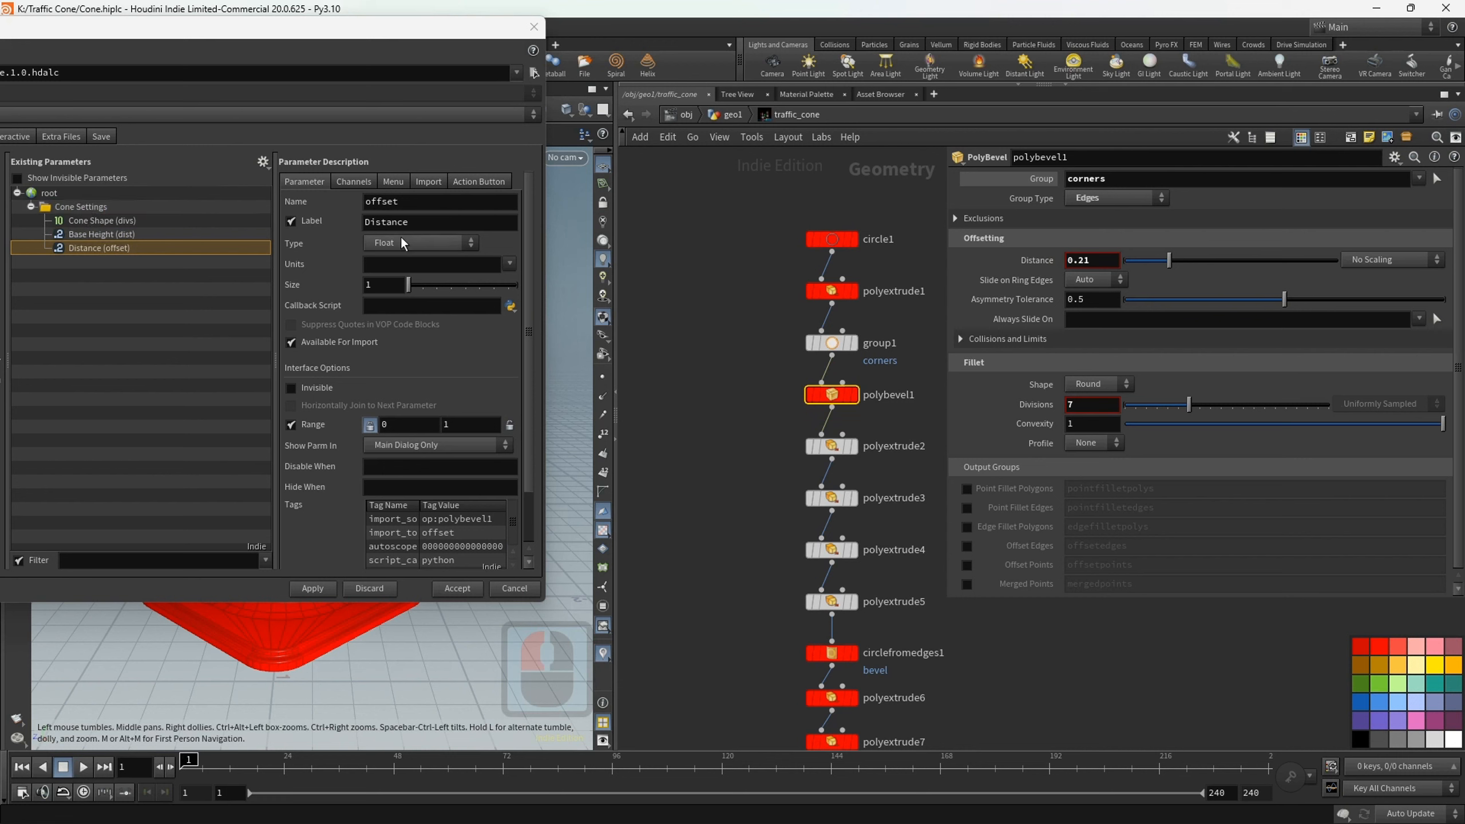
{"action": "double_click", "coordinate": [382, 224]}
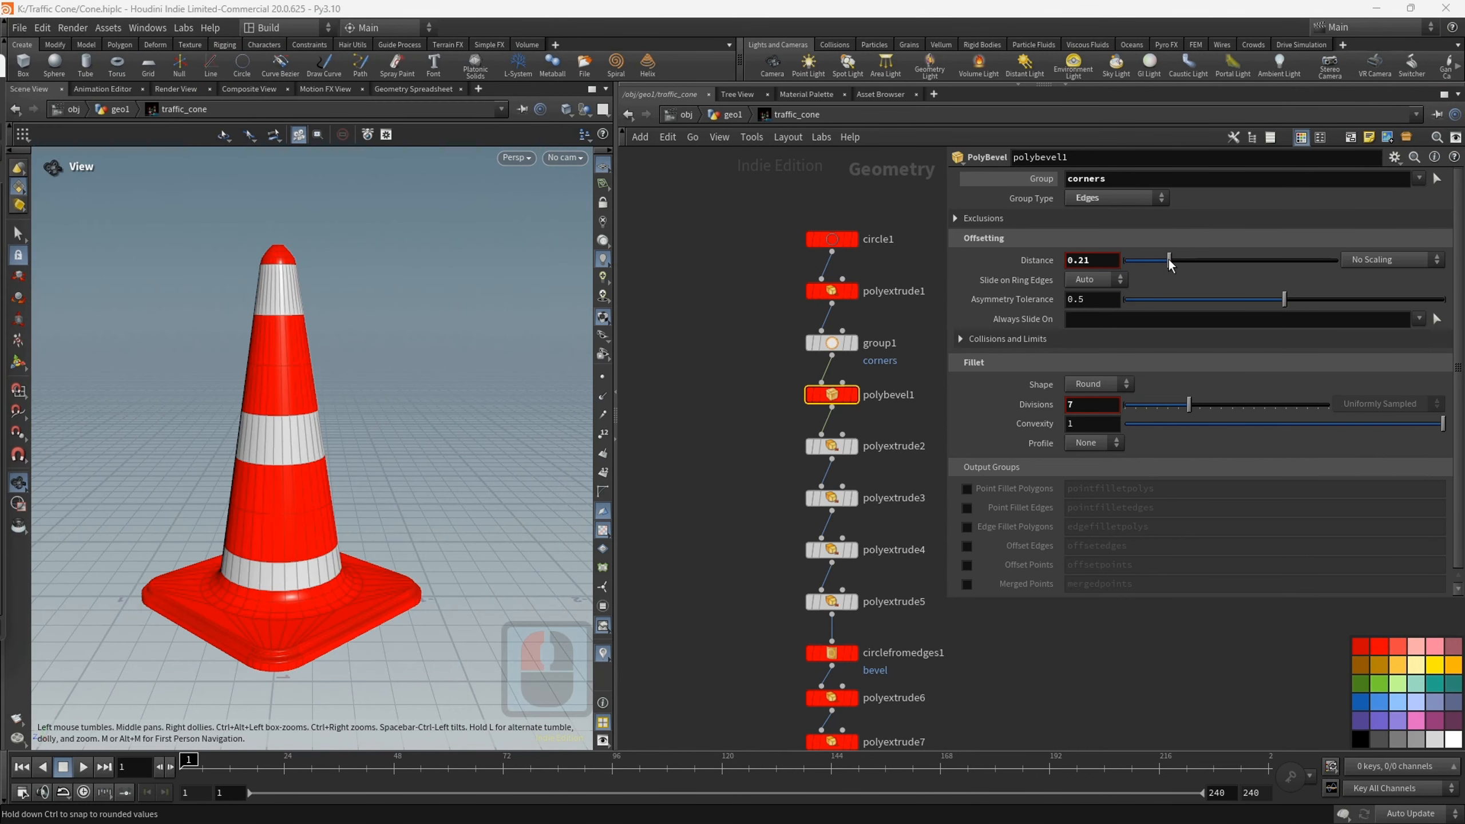
- Try a polybevel1 Distance of about 0.335 on the cone, undo it, and bring the properties dialog back
{"action": "mouse_move", "coordinate": [1169, 261]}
{"action": "left_mouse_down"}
{"action": "mouse_move", "coordinate": [1152, 260]}
{"action": "mouse_move", "coordinate": [1197, 265]}
{"action": "left_mouse_up"}
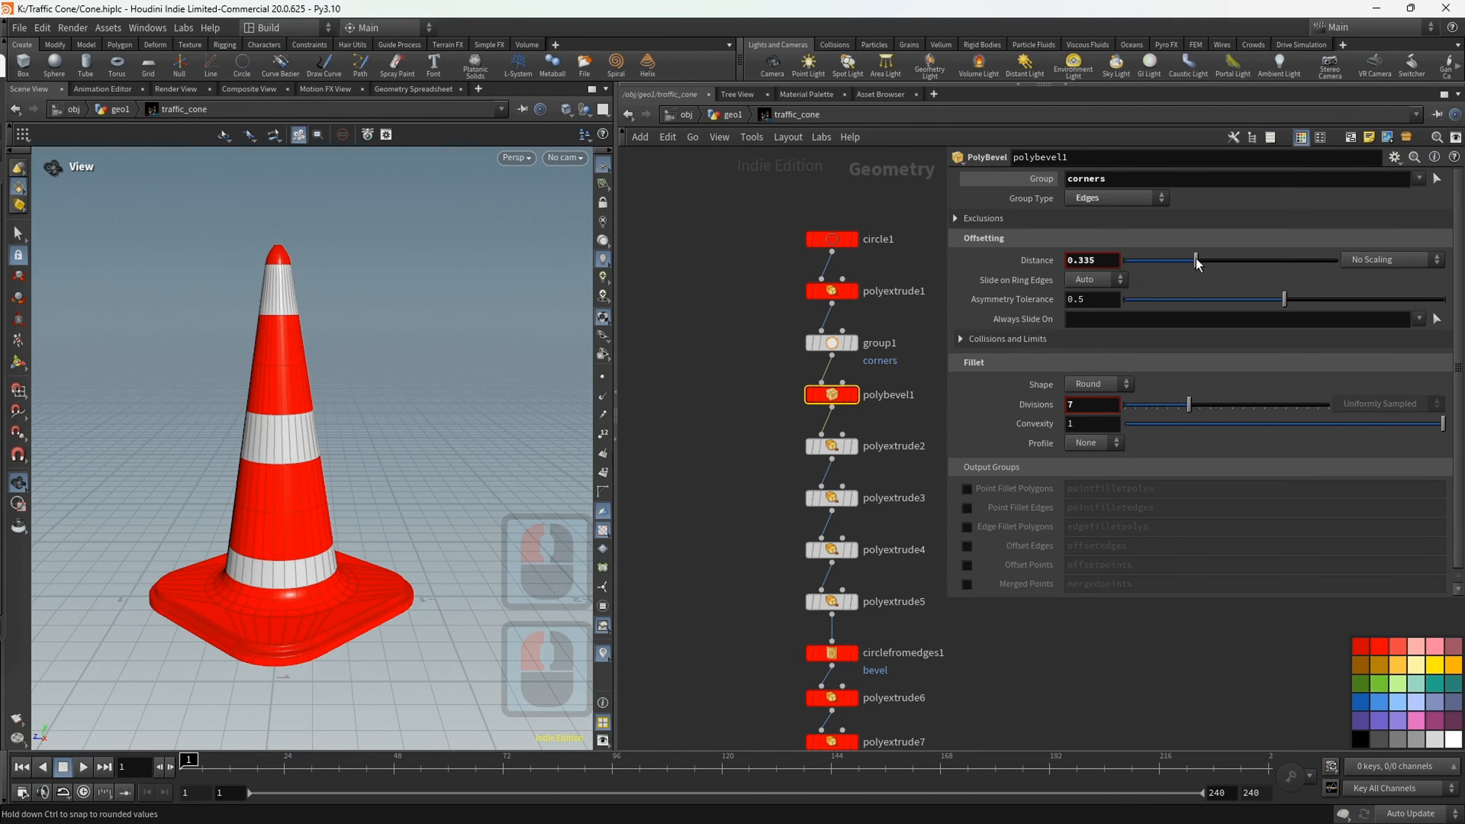
{"action": "key", "text": "ctrl+z"}
{"action": "left_click_drag", "start_coordinate": [2, 71], "coordinate": [396, 48]}
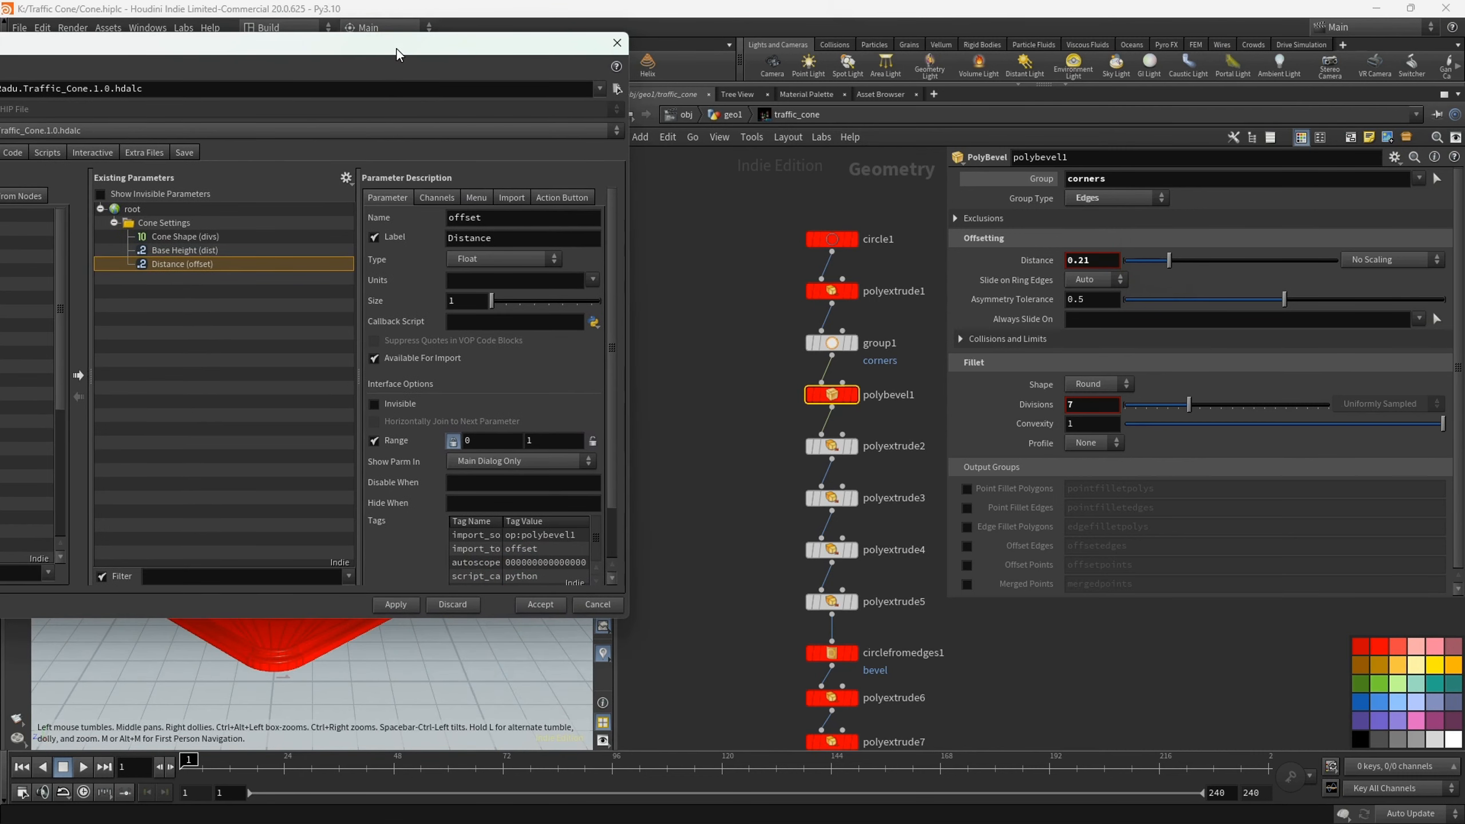
- Relabel the exposed bevel Distance parameter "Cone Corner Bevel"
{"action": "double_click", "coordinate": [453, 238]}
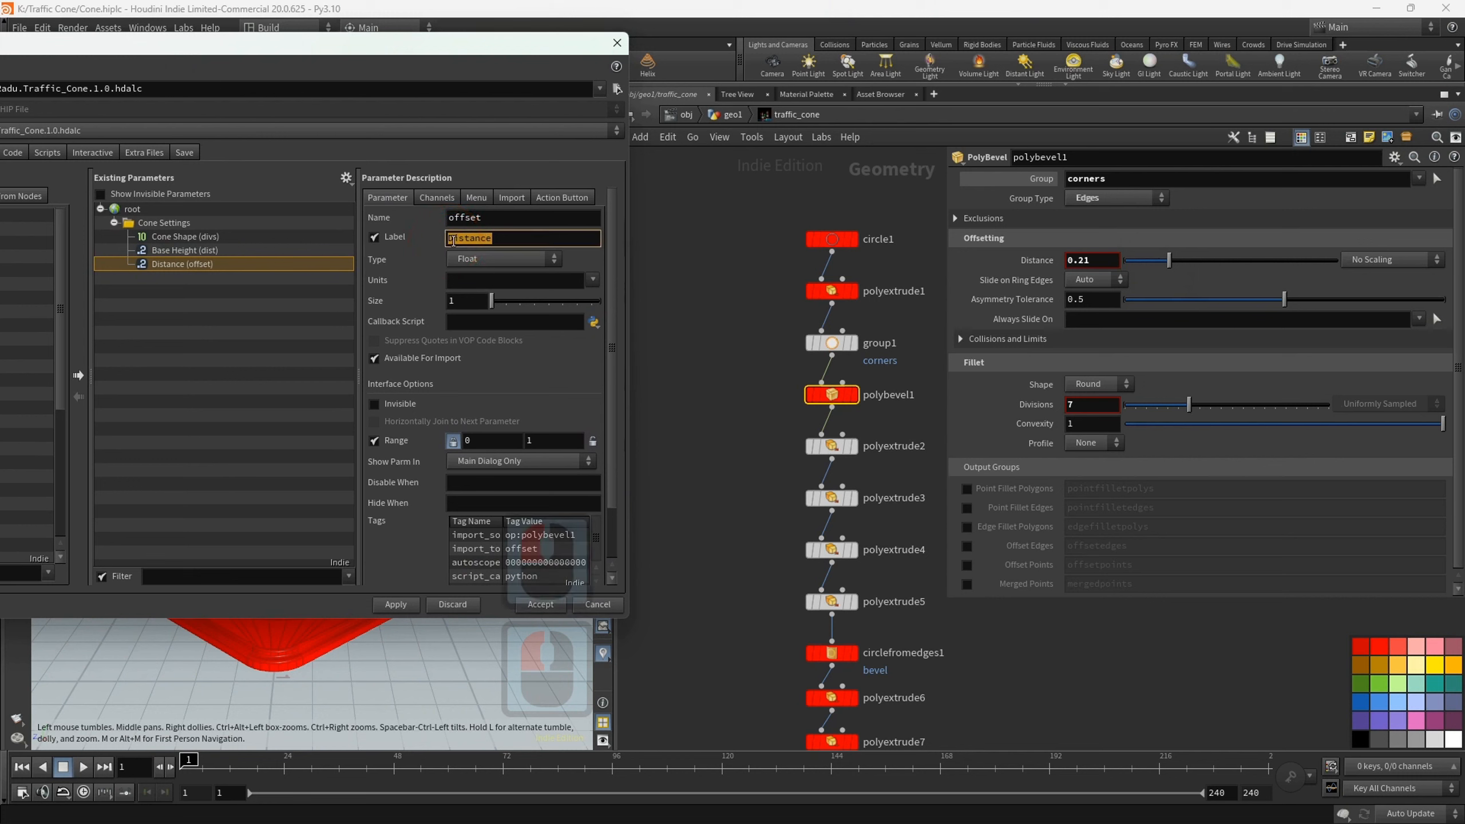
{"action": "type", "text": "B"}
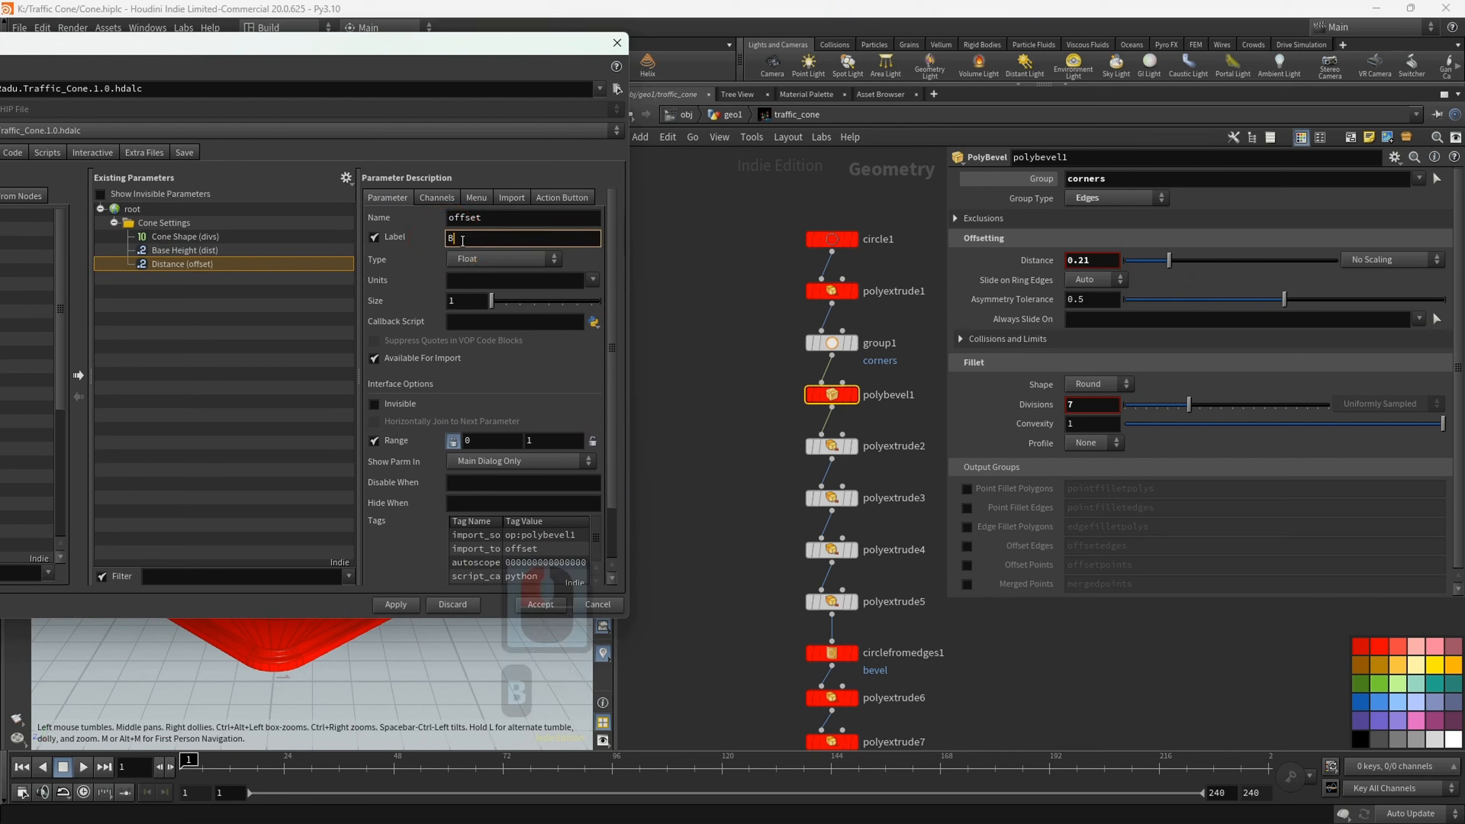
{"action": "key", "text": "BackSpace"}
{"action": "type", "text": "Cone Corner Bevel"}
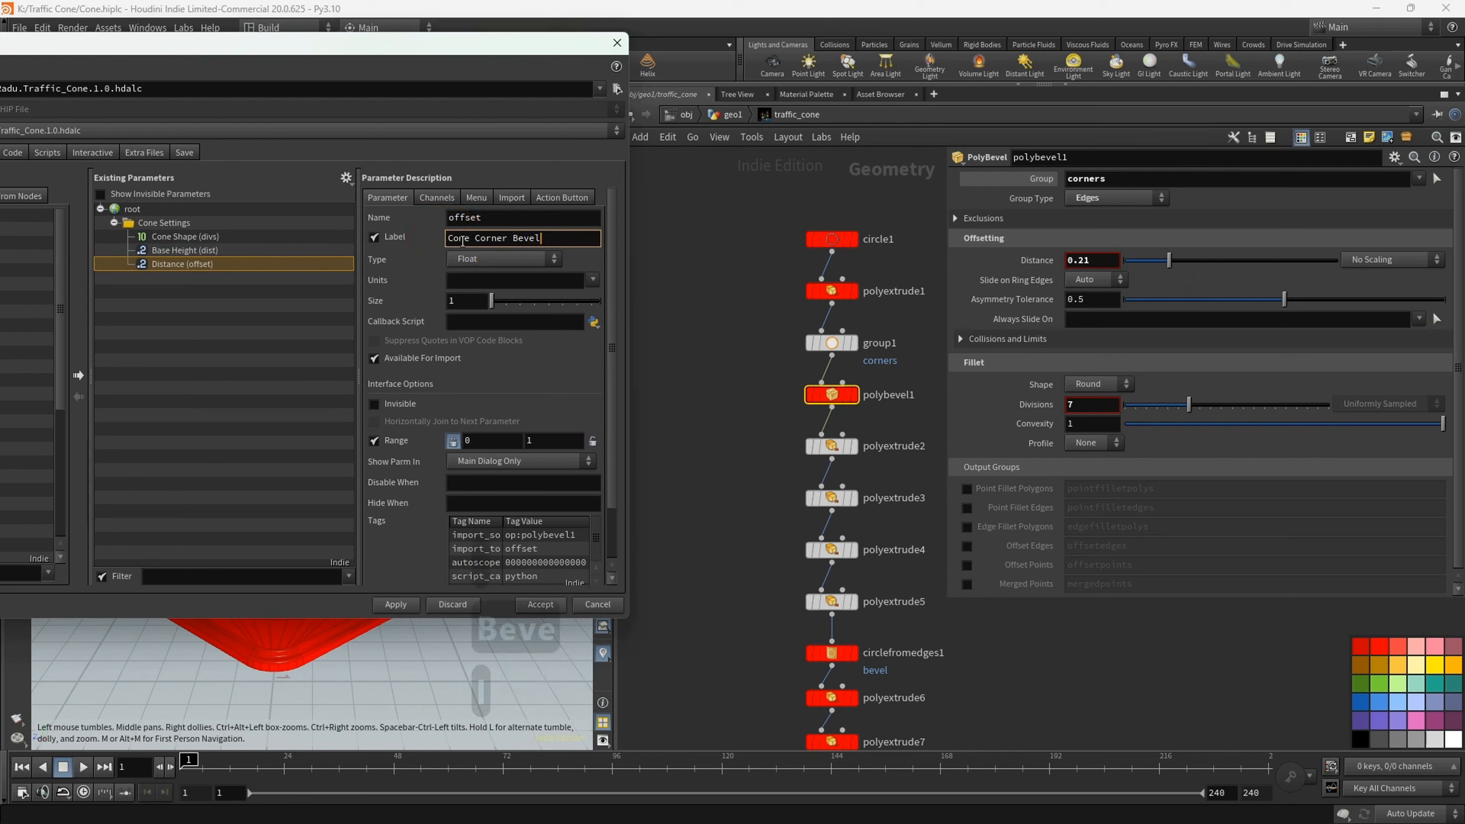
{"action": "left_click", "coordinate": [398, 546]}
- Set the Cone Corner Bevel parameter's range to 0.1–0.5 and lock its upper limit
{"action": "left_click", "coordinate": [473, 441]}
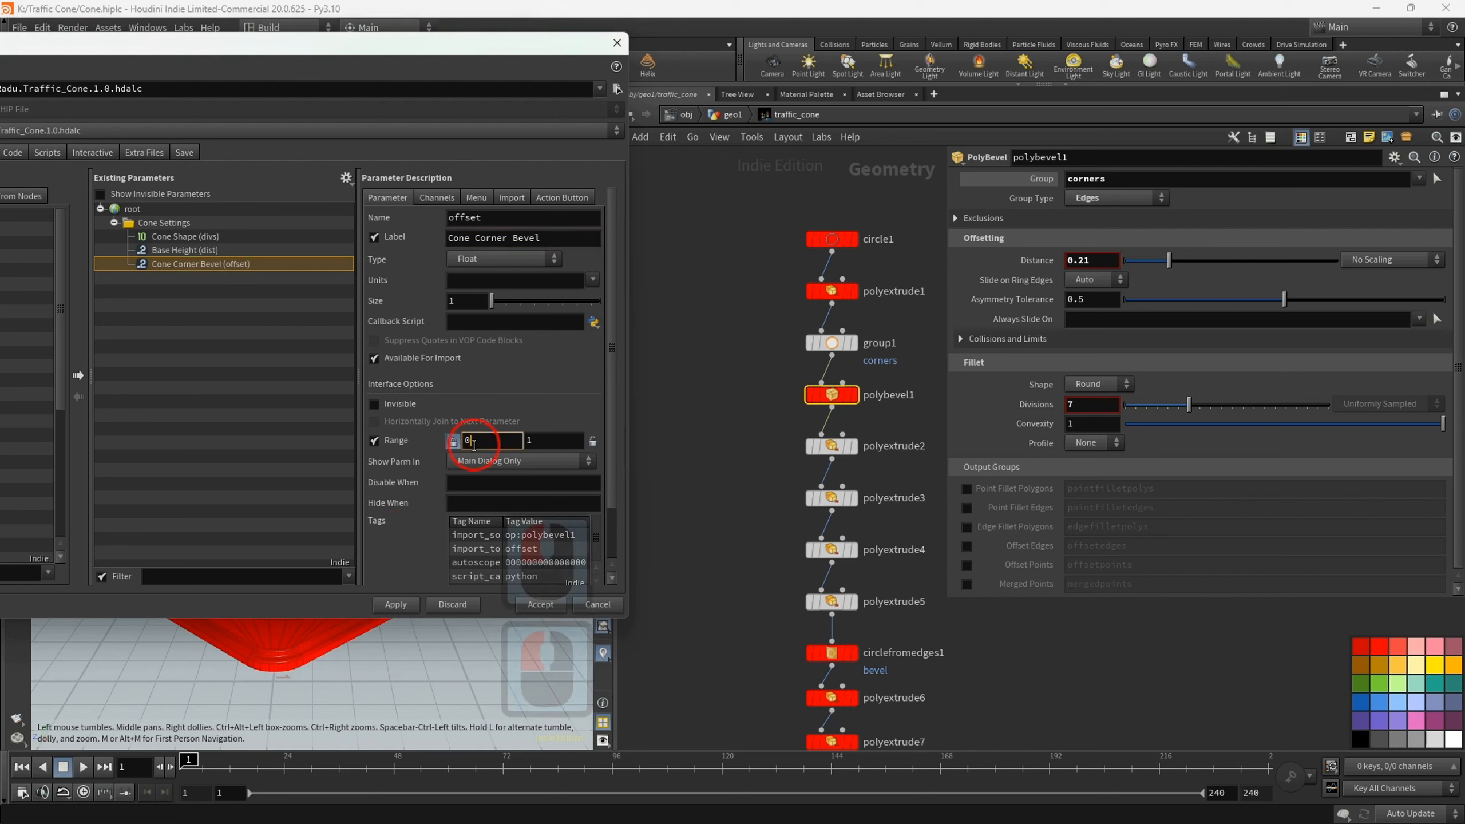
{"action": "type", "text": ".1"}
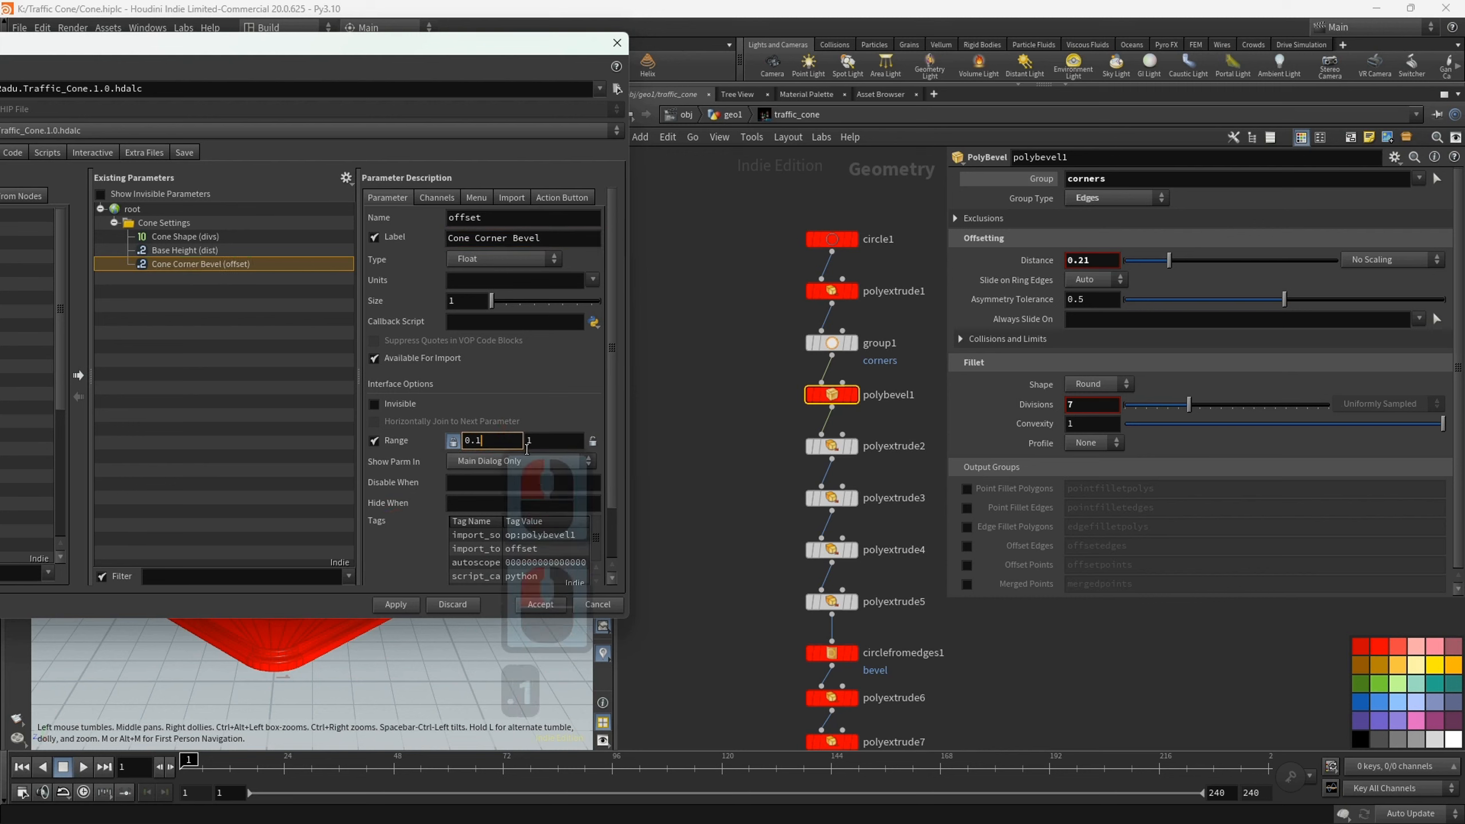
{"action": "left_click", "coordinate": [551, 441]}
{"action": "key", "text": "BackSpace"}
{"action": "type", "text": "0.5"}
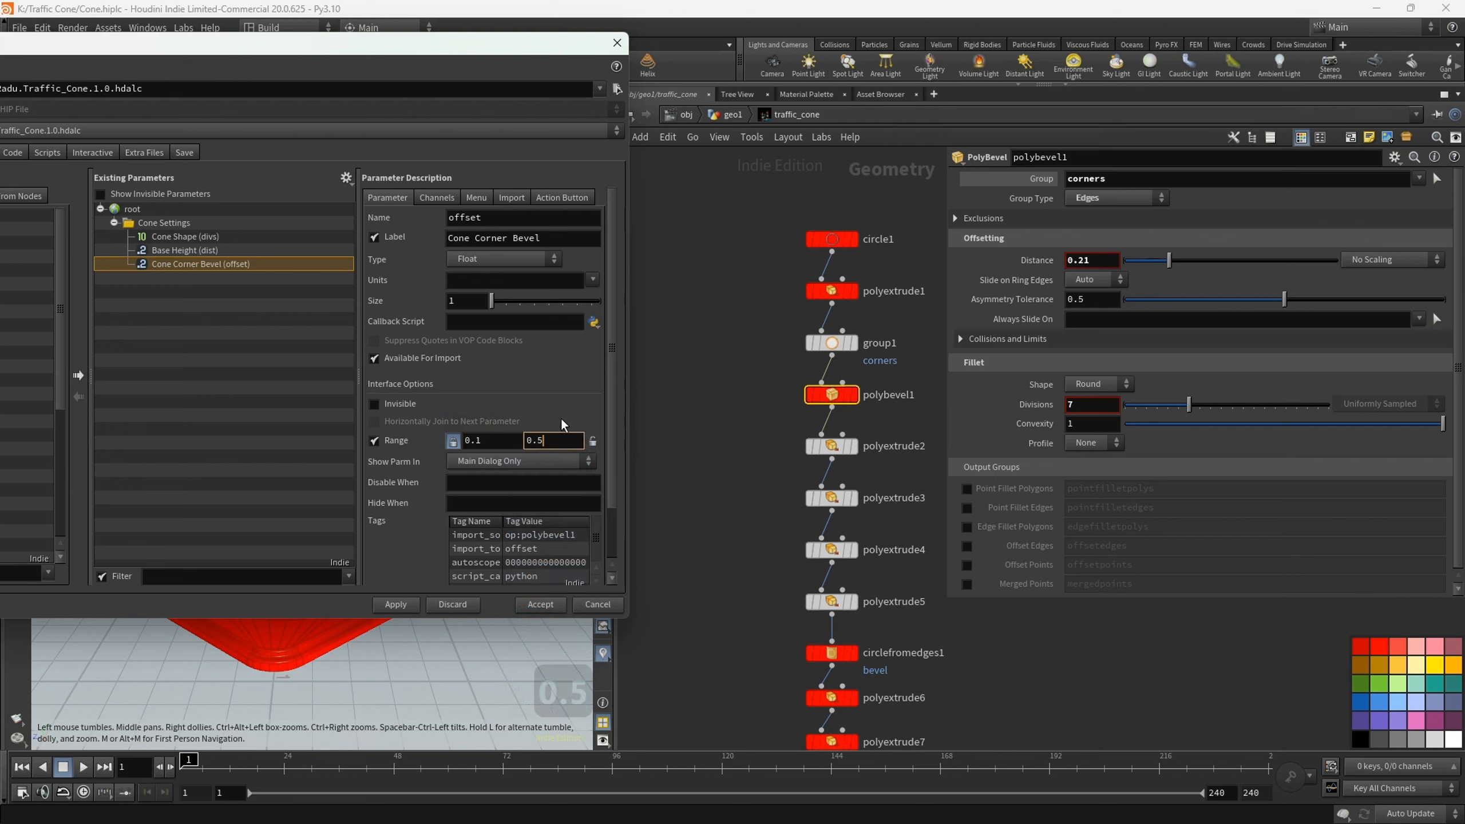
{"action": "left_click", "coordinate": [561, 420]}
{"action": "left_click", "coordinate": [592, 441]}
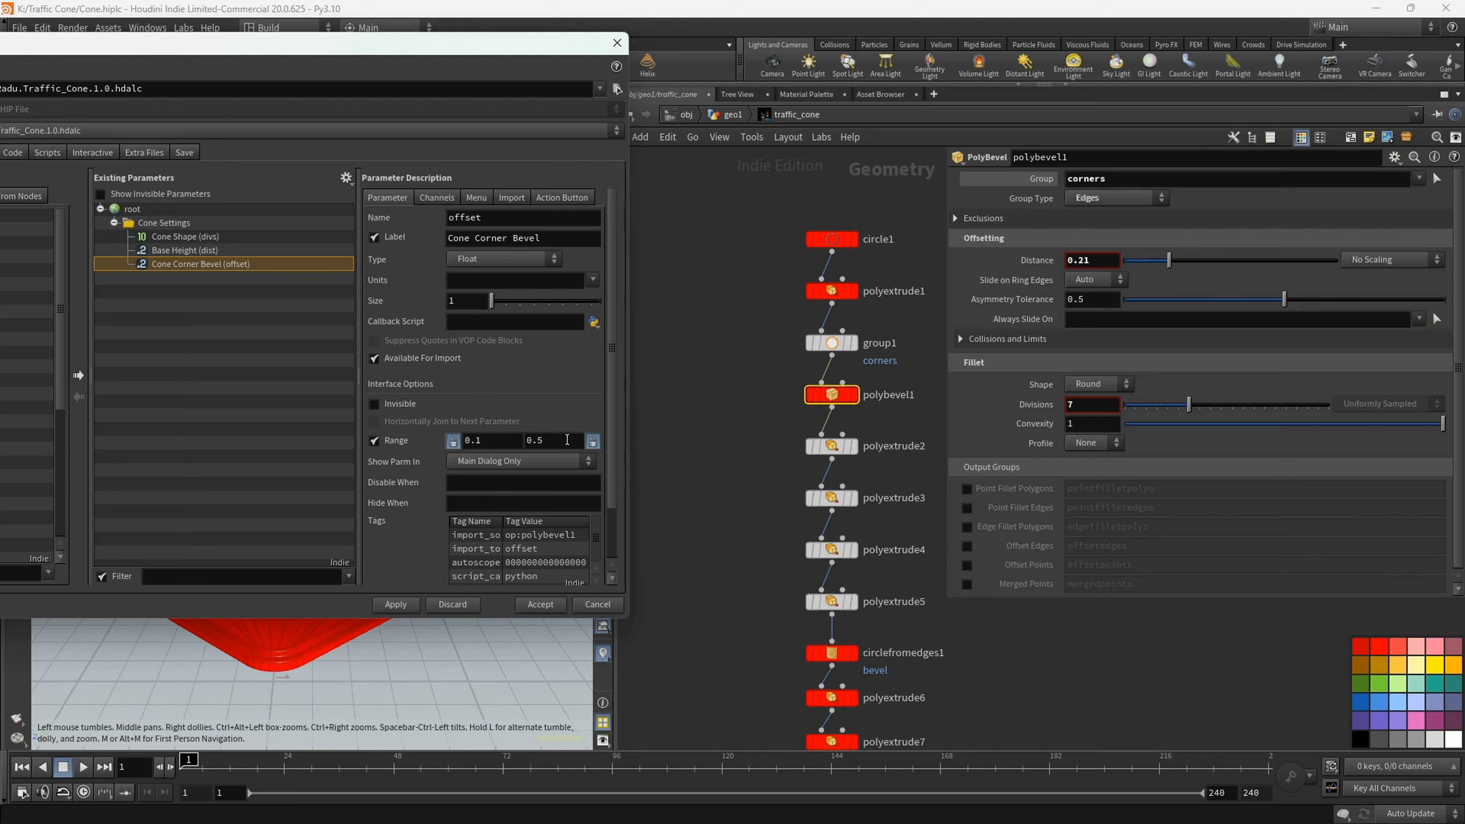
{"action": "left_click", "coordinate": [568, 439]}
- Expose the Scale parameter of the circlefromedges1 node inside the Cone Settings folder
{"action": "middle_click_drag", "start_coordinate": [703, 552], "coordinate": [698, 352]}
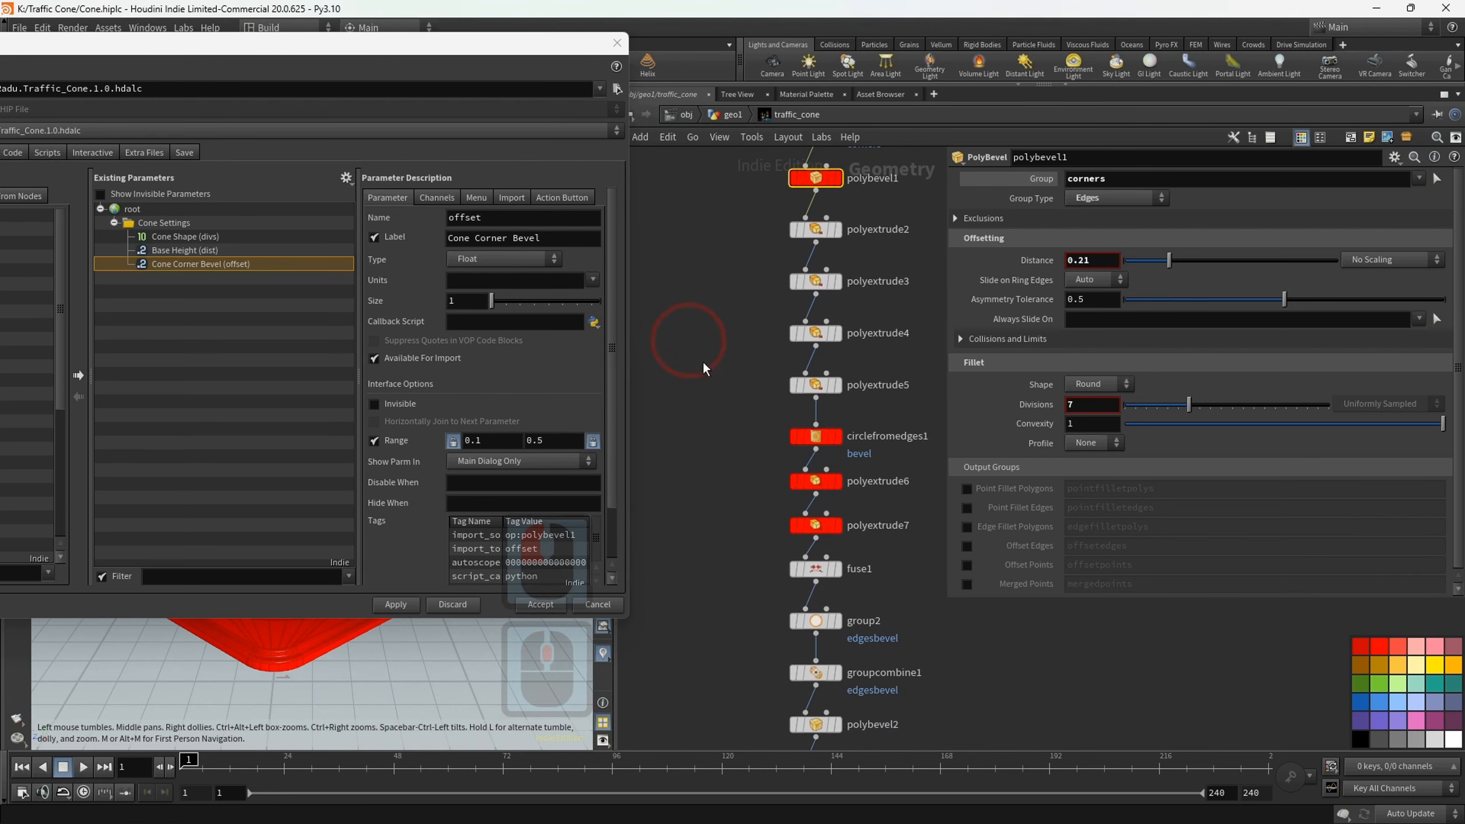
{"action": "scroll", "coordinate": [699, 404], "scroll_direction": "up", "scroll_amount": 3}
{"action": "left_click", "coordinate": [763, 380]}
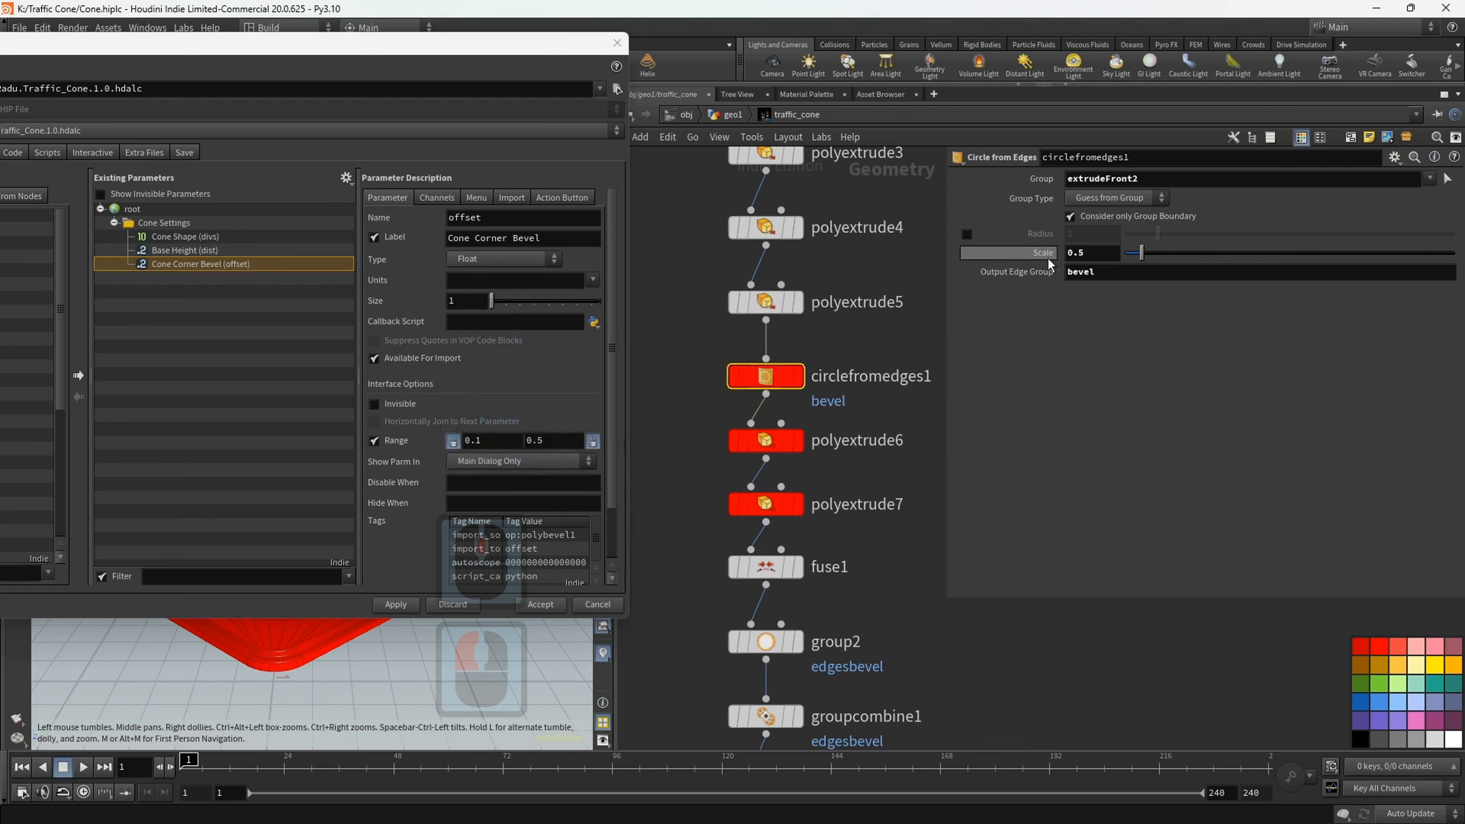
{"action": "left_click", "coordinate": [970, 273]}
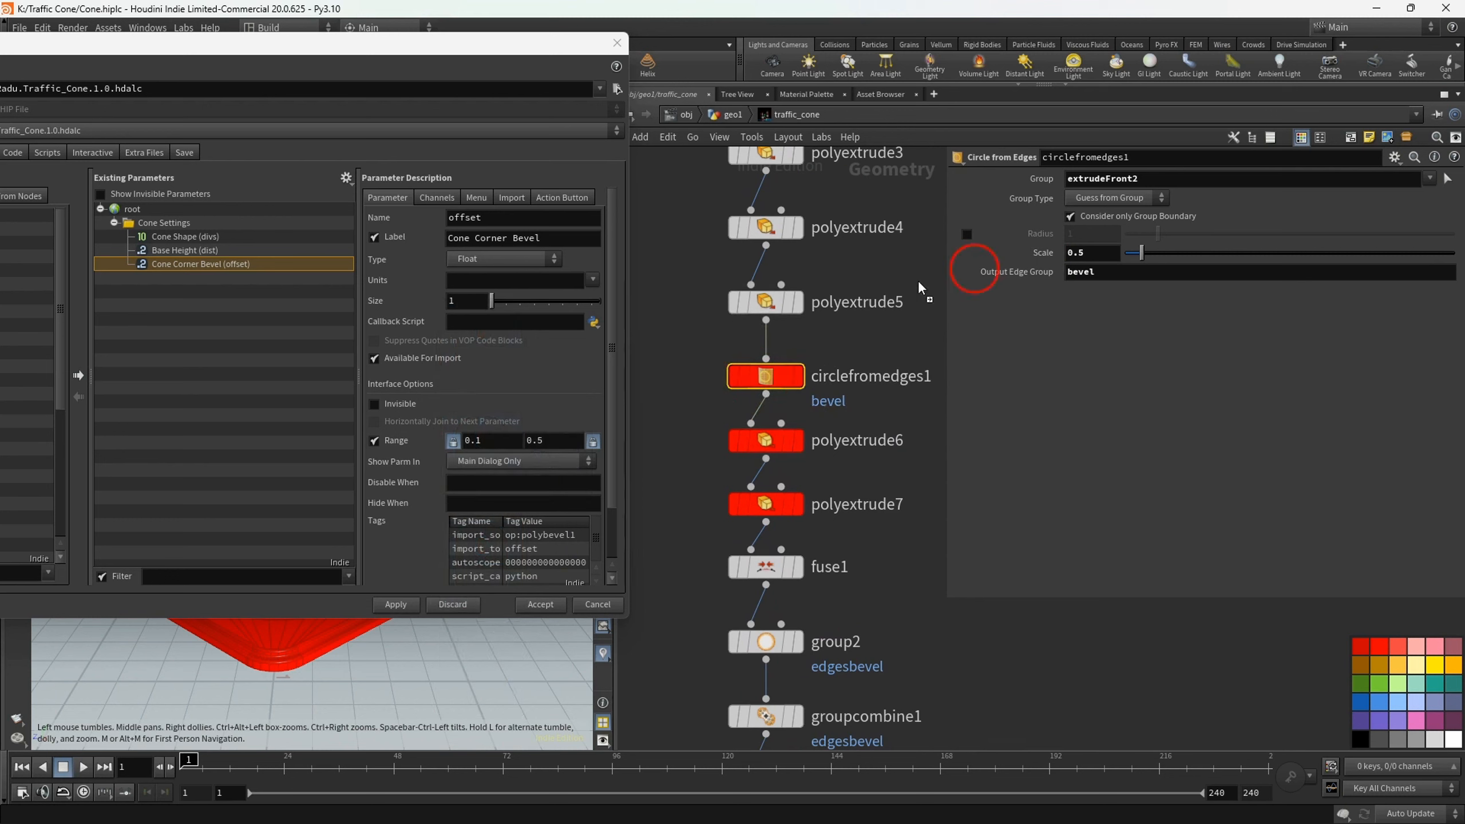
{"action": "left_click", "coordinate": [164, 223]}
{"action": "left_click_drag", "start_coordinate": [166, 228], "coordinate": [167, 229]}
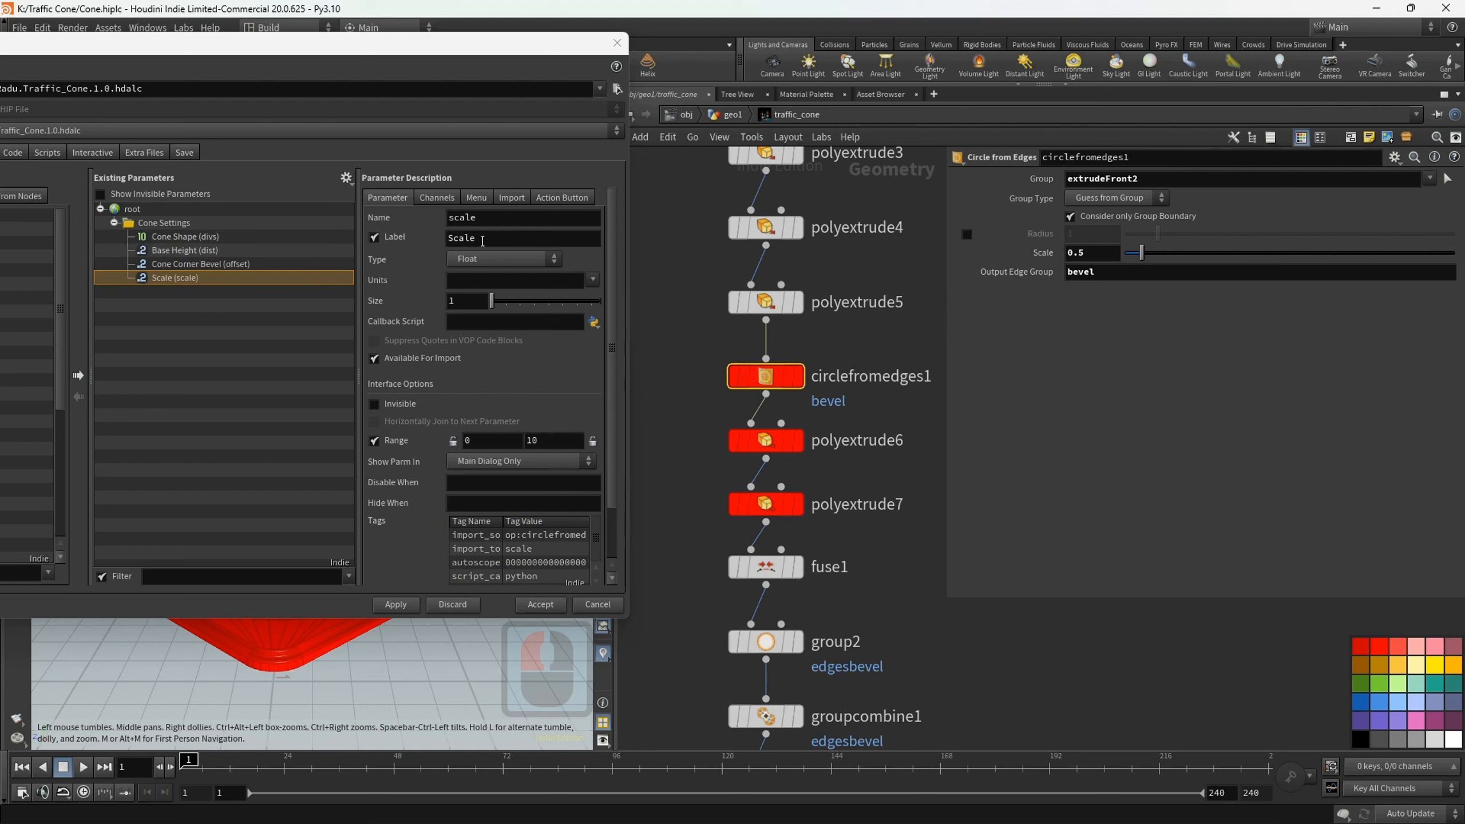
- Relabel the exposed Scale parameter "Cone Circle Scale"
{"action": "left_click", "coordinate": [450, 240]}
{"action": "key", "text": "BackSpace"}
{"action": "type", "text": "S"}
{"action": "key", "text": "Home"}
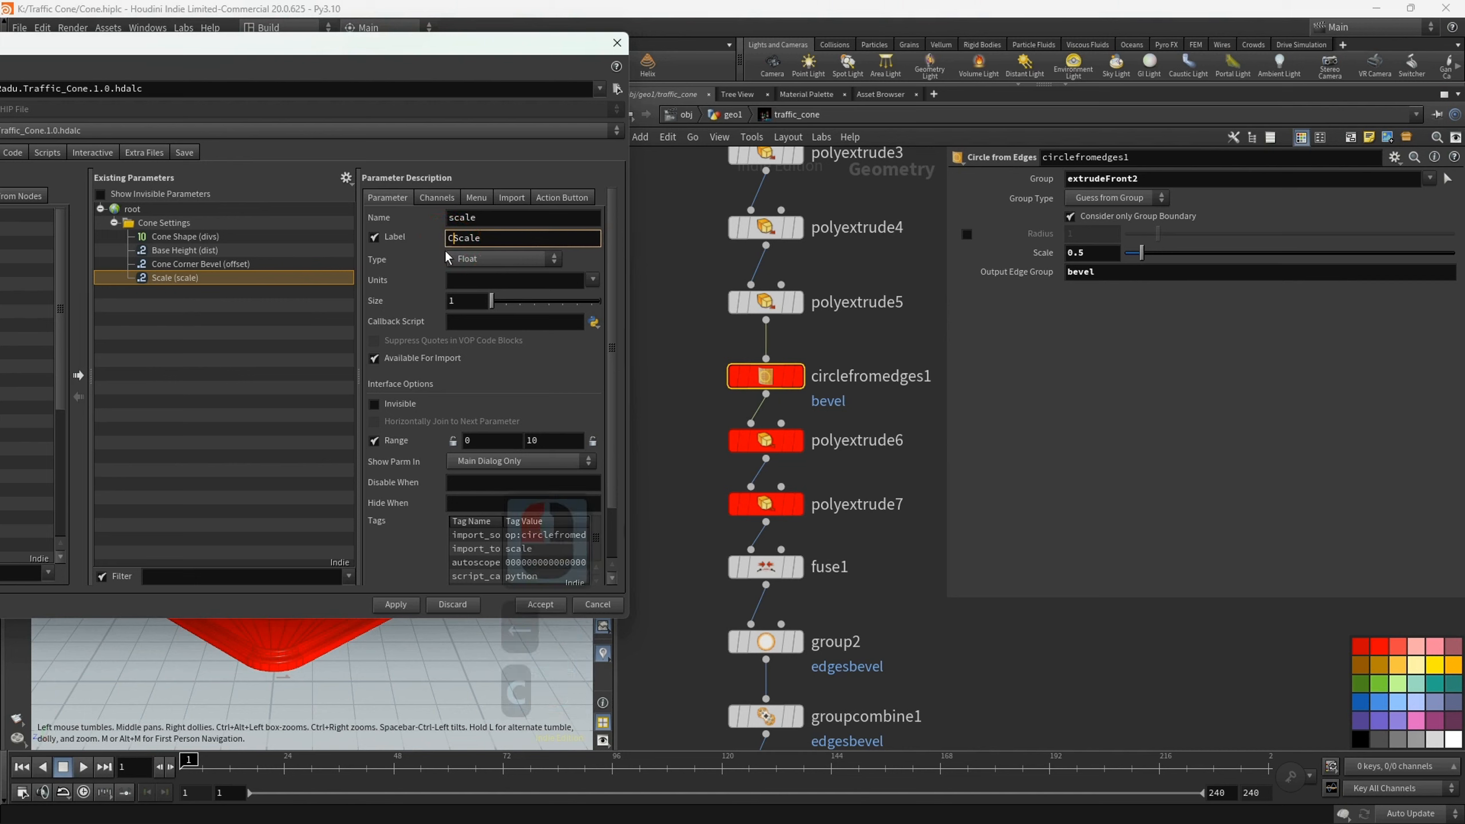
{"action": "type", "text": "Cone Circle"}
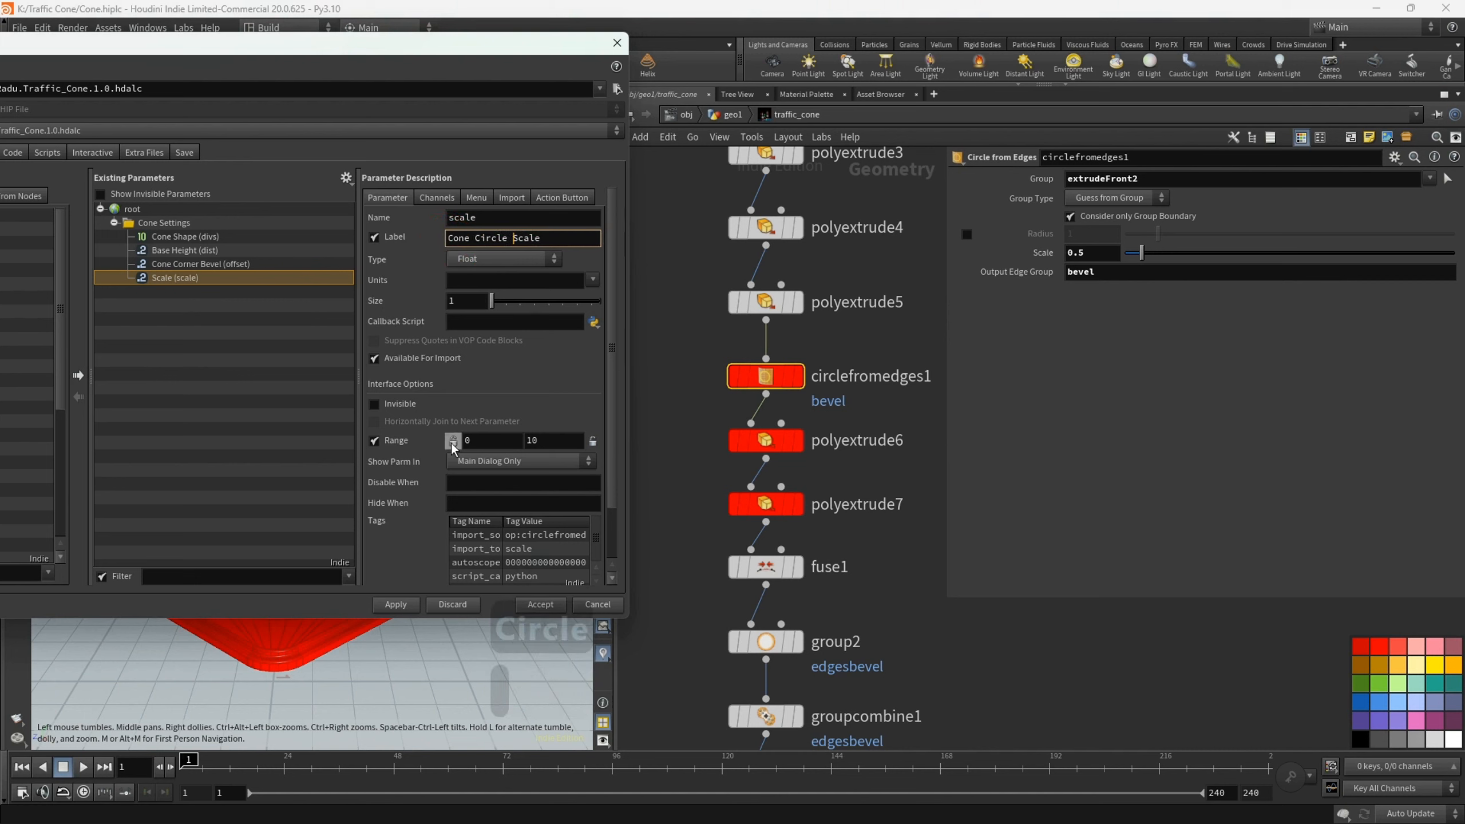
- Set the Cone Circle Scale parameter's range to 0.2–1 and lock both limits
{"action": "left_click", "coordinate": [453, 444]}
{"action": "left_click", "coordinate": [212, 266]}
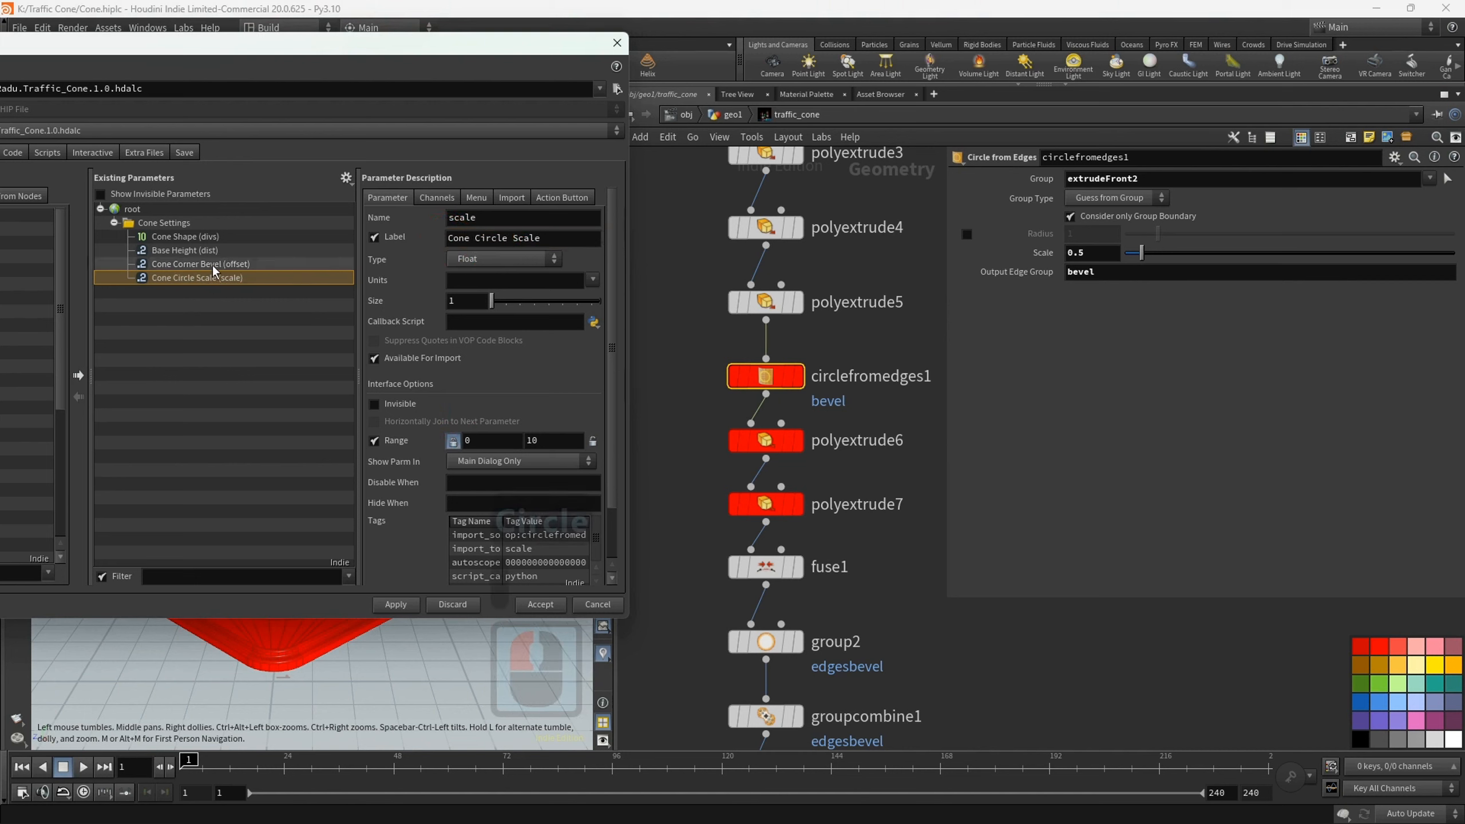
{"action": "left_click", "coordinate": [213, 278]}
{"action": "left_click", "coordinate": [484, 441]}
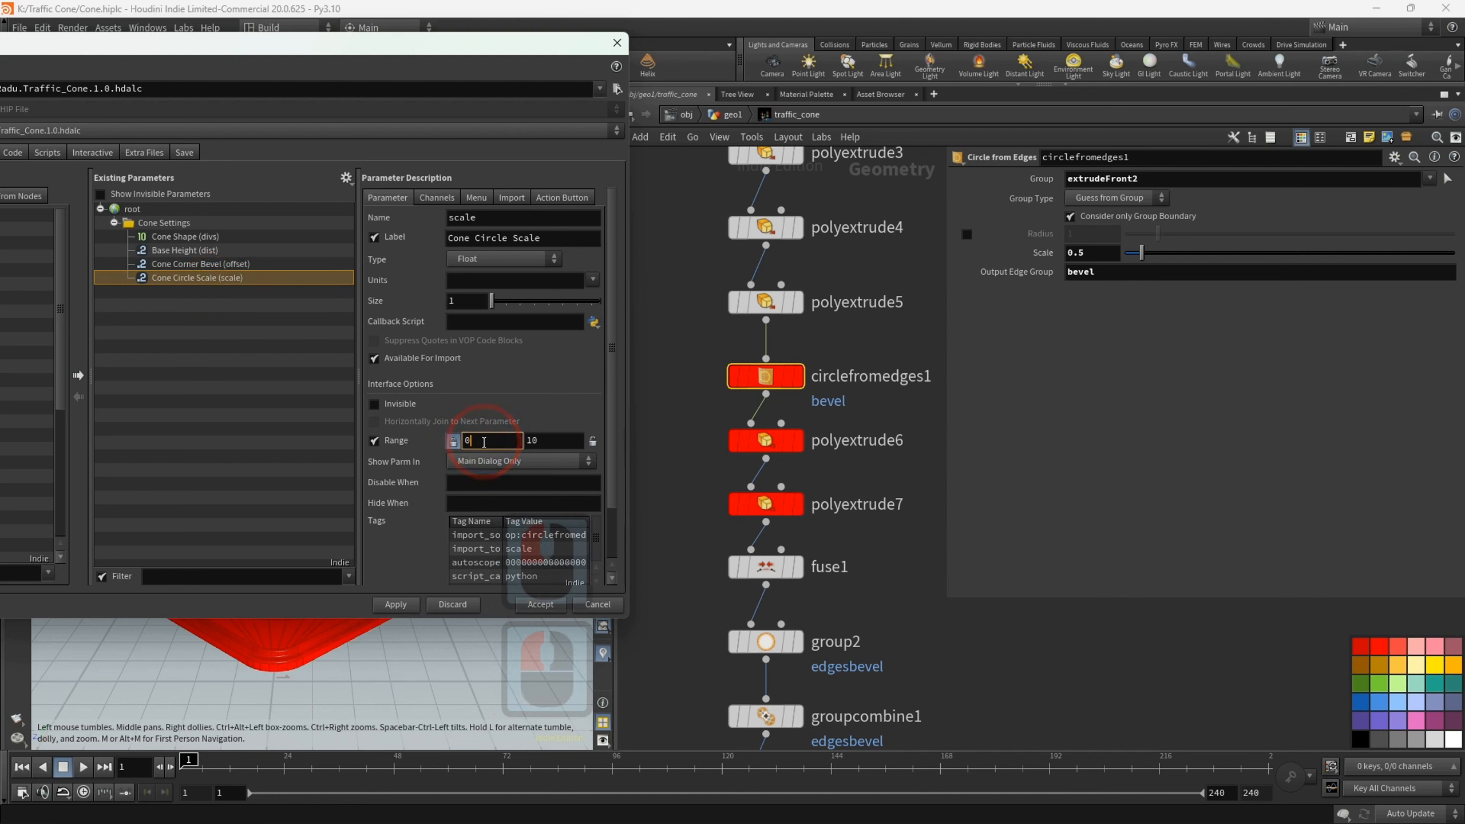
{"action": "type", "text": ".2"}
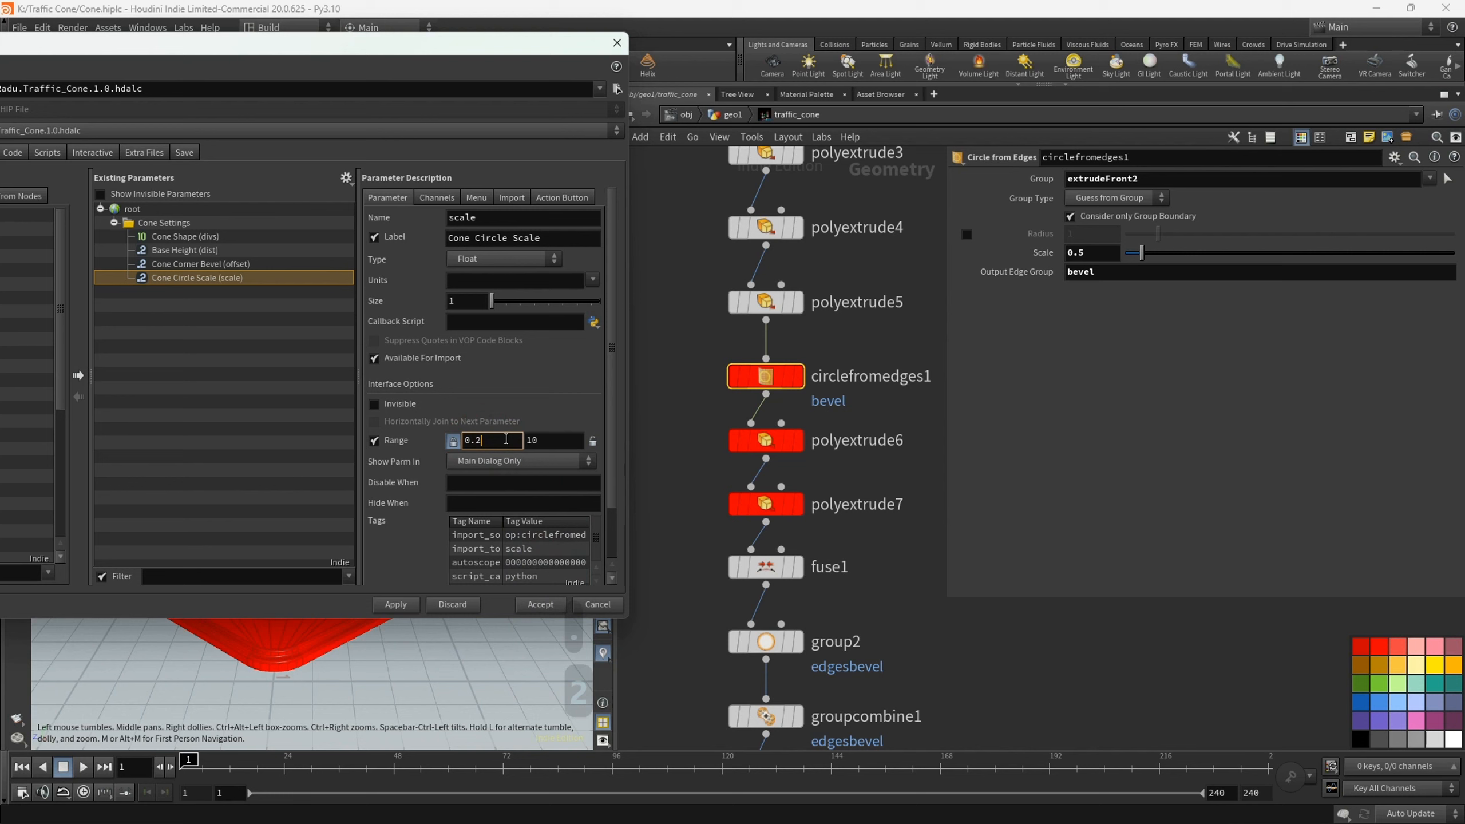
{"action": "left_click", "coordinate": [536, 440]}
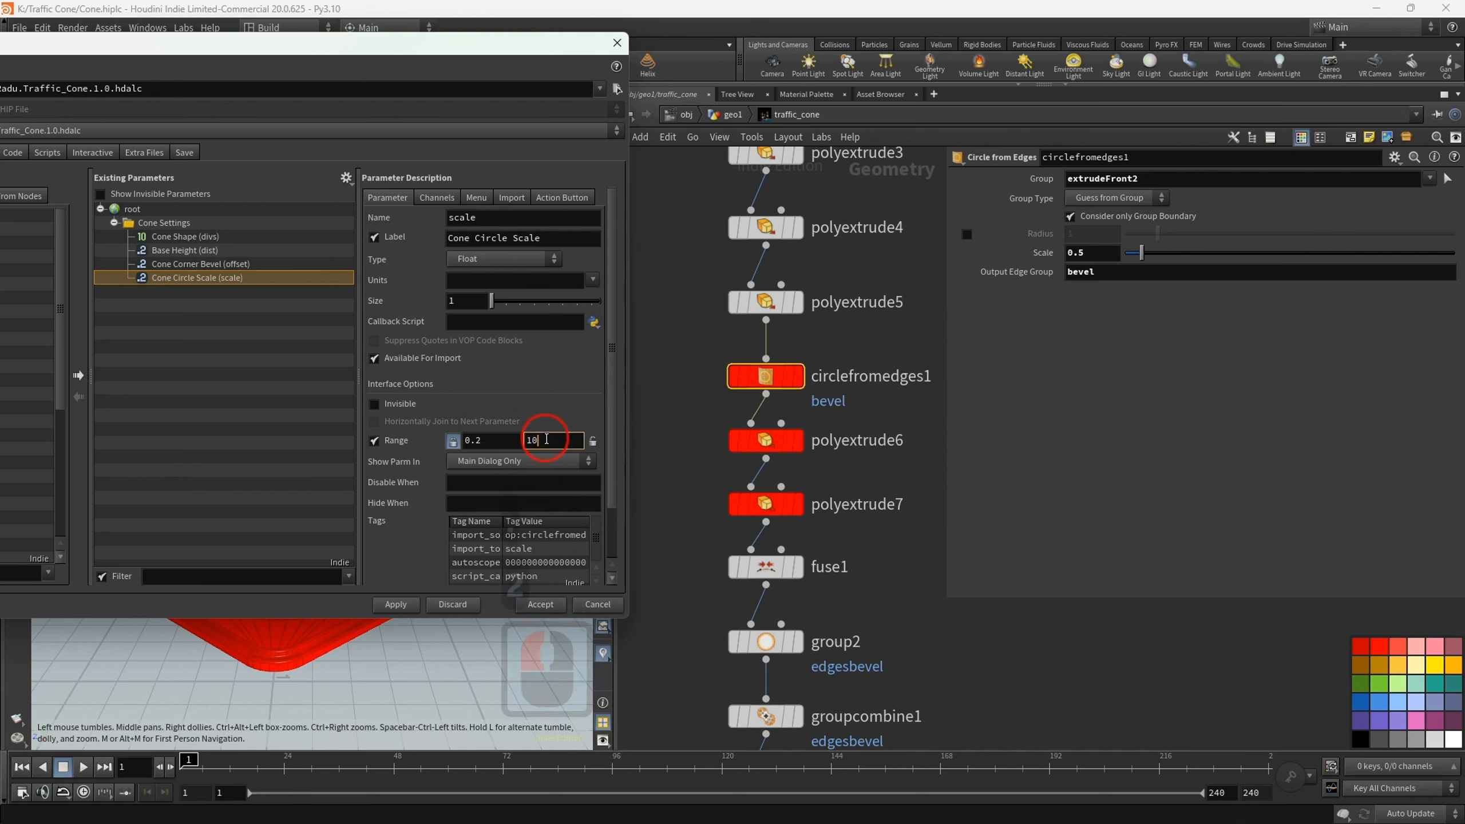
{"action": "key", "text": "BackSpace"}
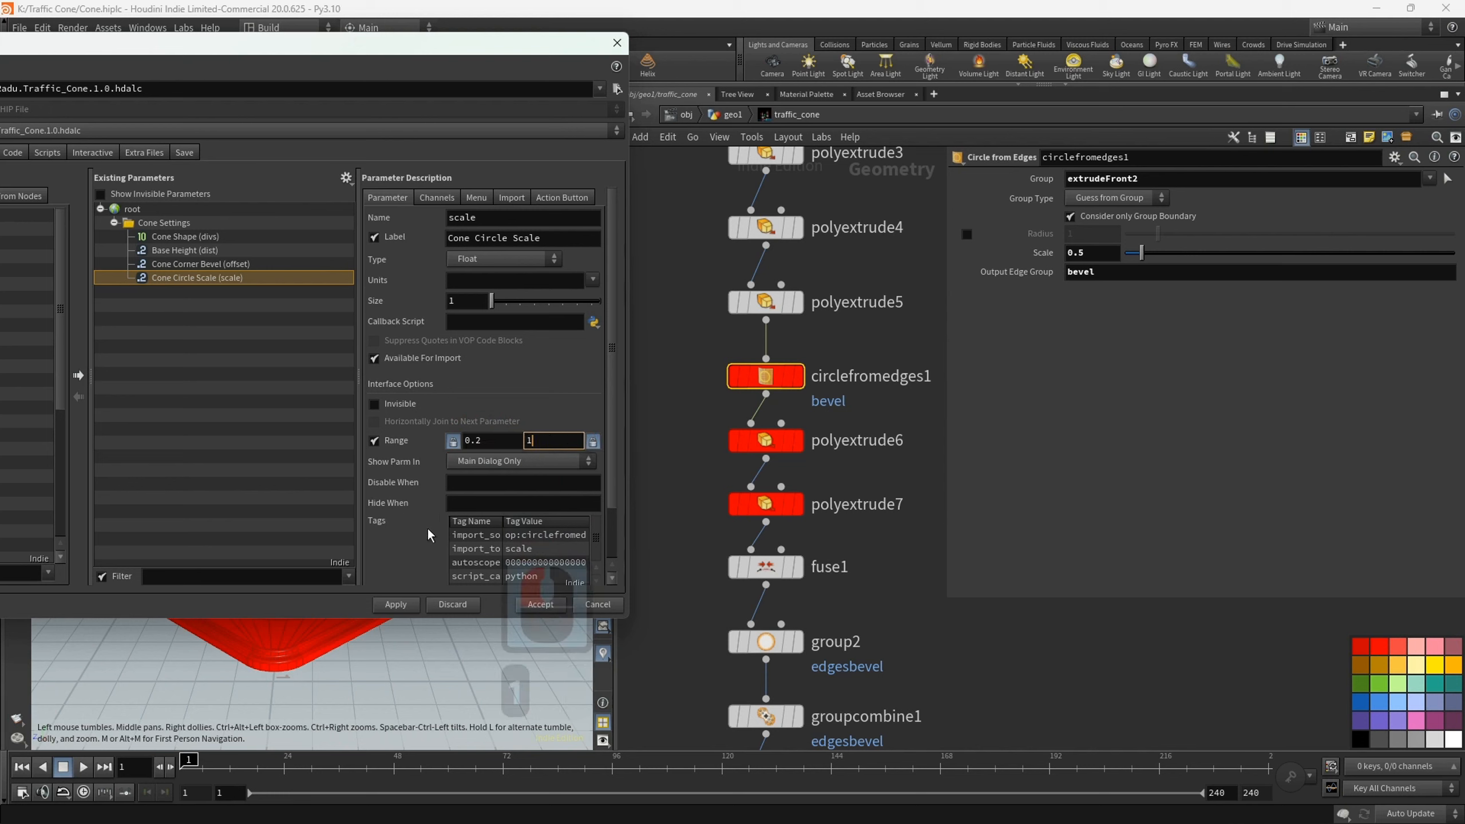
{"action": "left_click", "coordinate": [419, 543]}
- Expose the Distance parameter of the polyextrude6 node inside the Cone Settings folder
{"action": "left_click", "coordinate": [765, 440]}
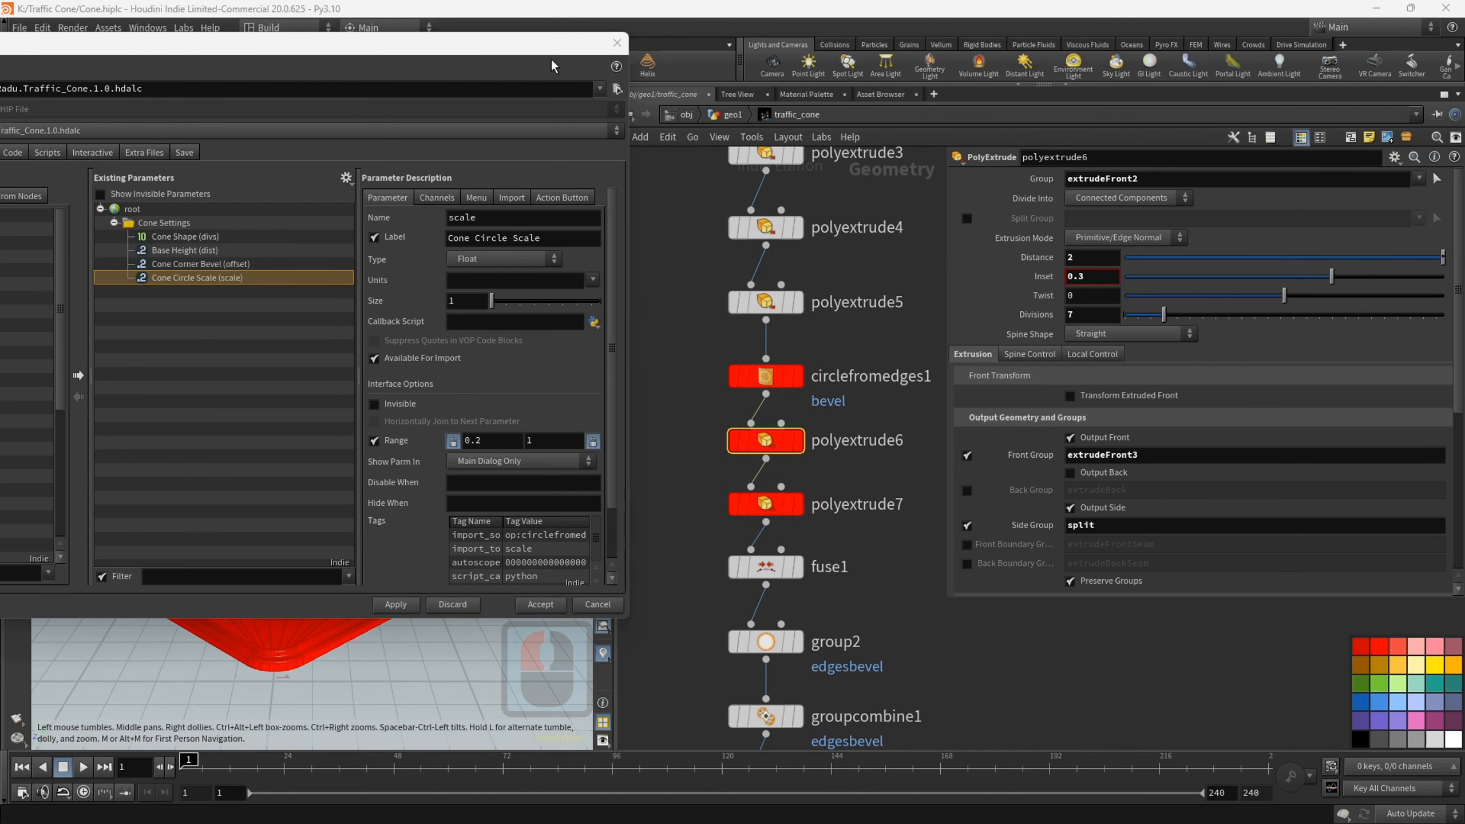
{"action": "left_click_drag", "start_coordinate": [557, 52], "coordinate": [35, 50]}
{"action": "left_click", "coordinate": [1329, 277]}
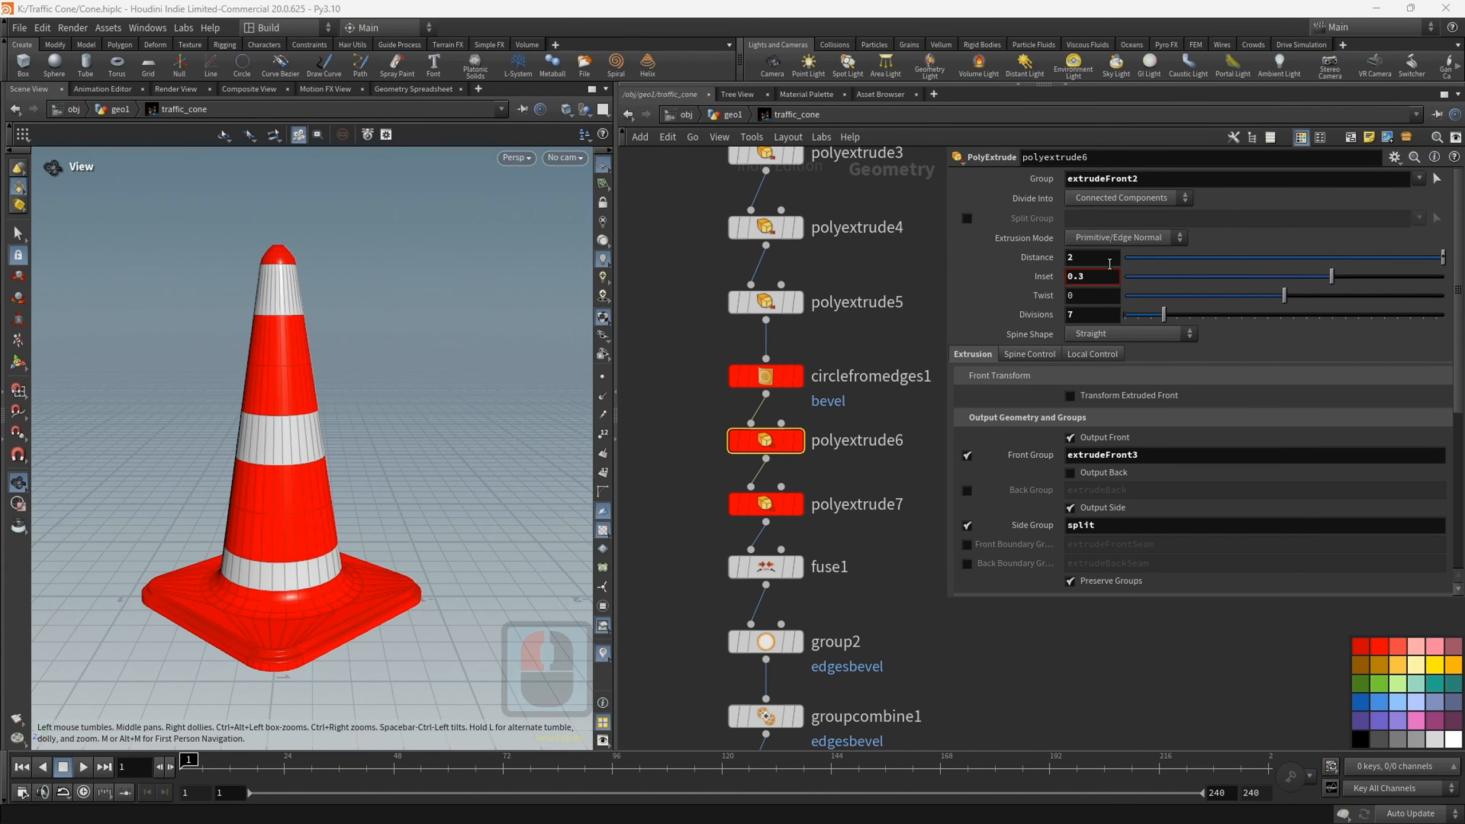
{"action": "middle_click_drag", "start_coordinate": [1110, 263], "coordinate": [1085, 283]}
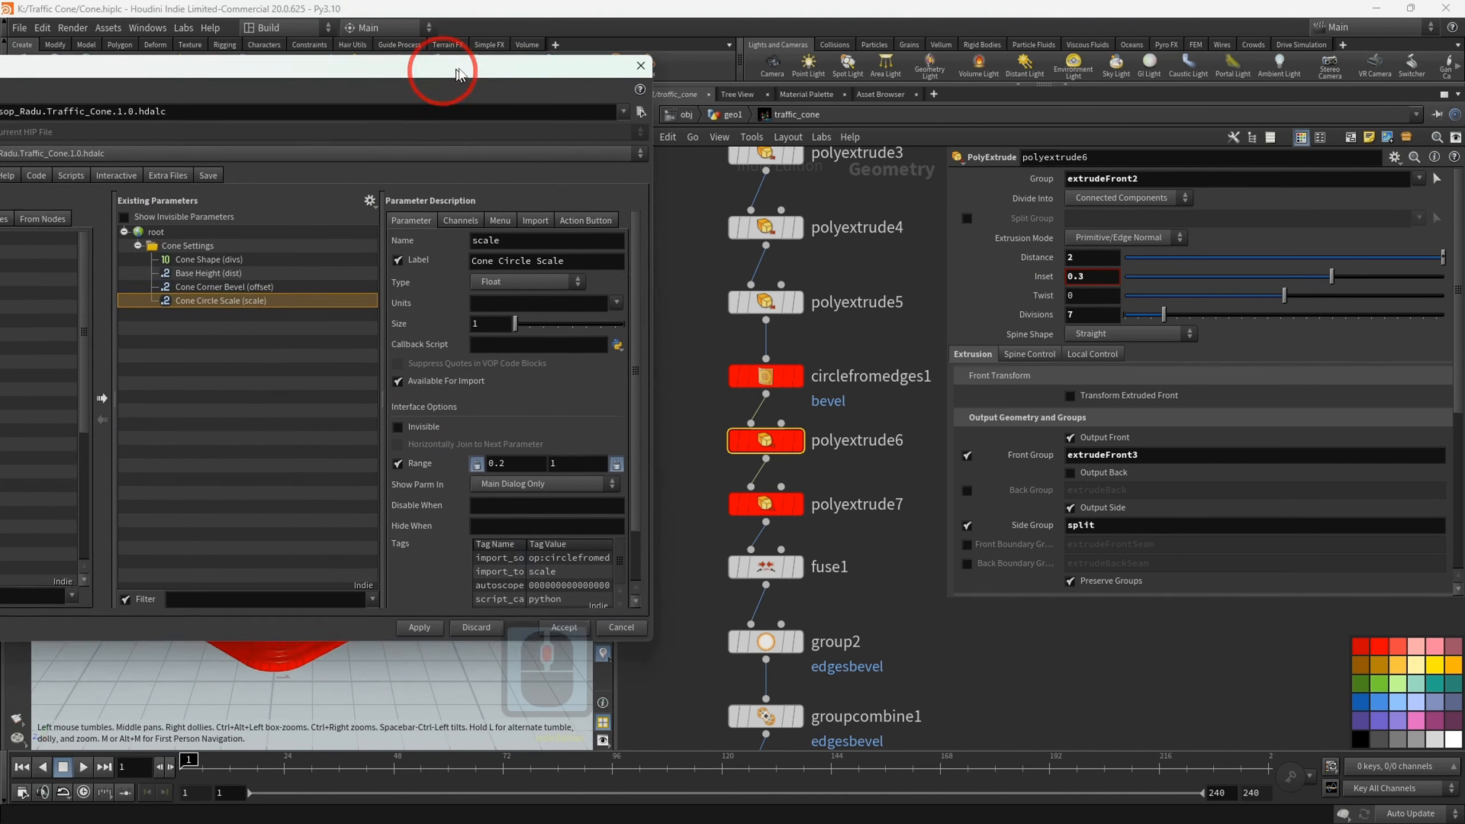
{"action": "left_click_drag", "start_coordinate": [425, 59], "coordinate": [480, 41]}
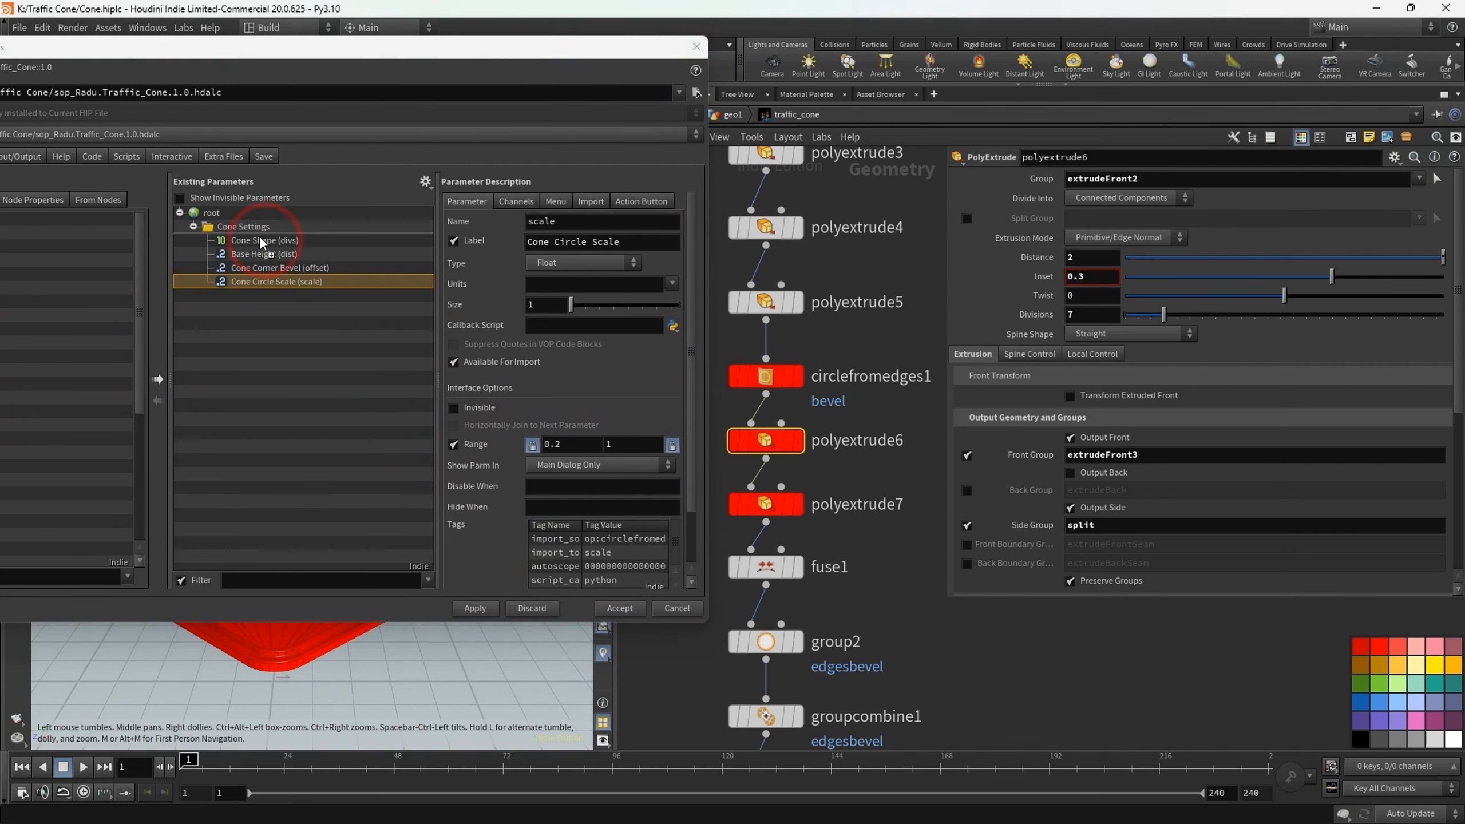
{"action": "left_click_drag", "start_coordinate": [245, 227], "coordinate": [241, 229]}
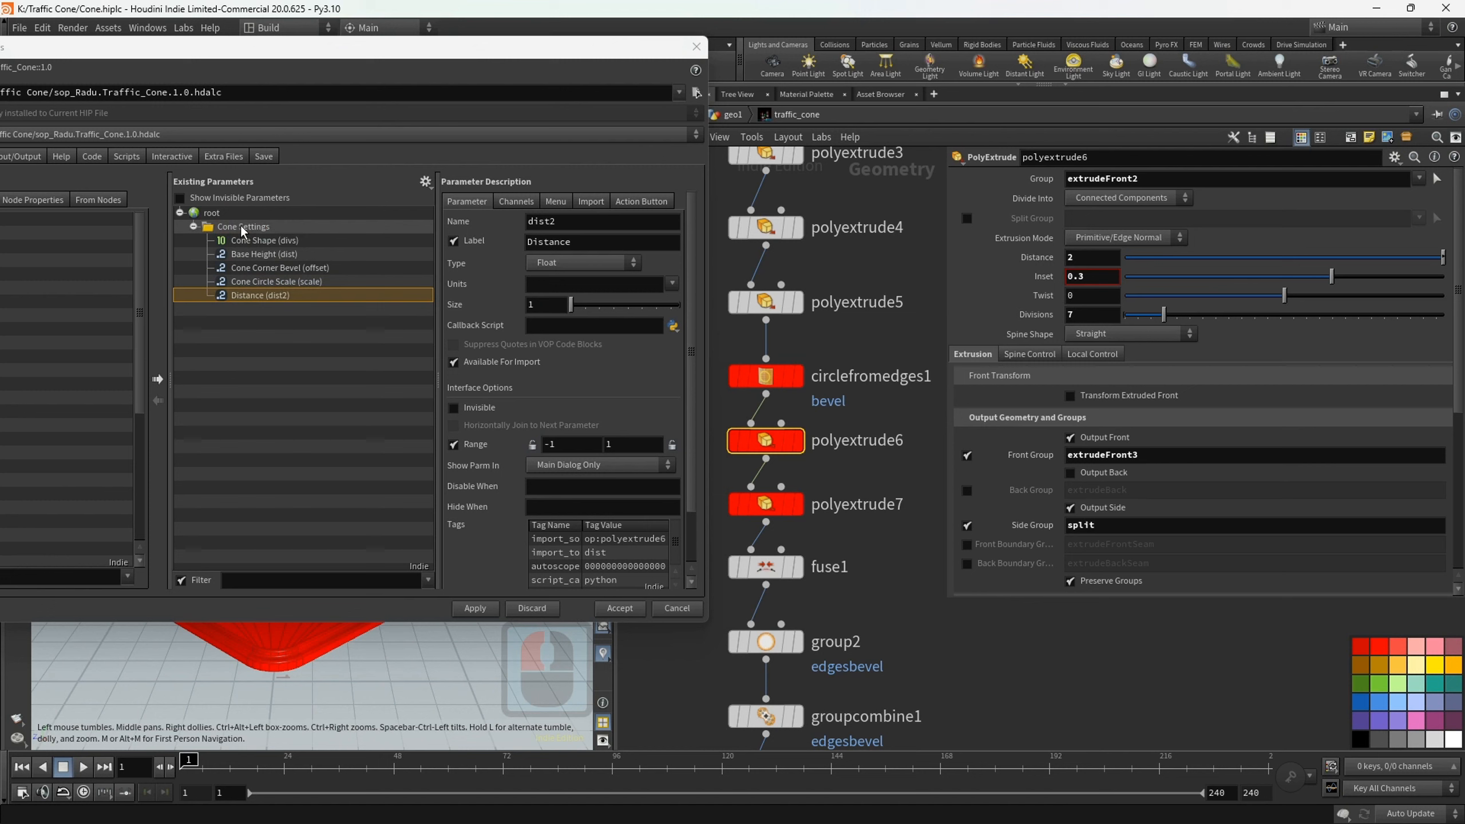
- Relabel the newly exposed polyextrude6 Distance parameter "Cone Height"
{"action": "double_click", "coordinate": [542, 242]}
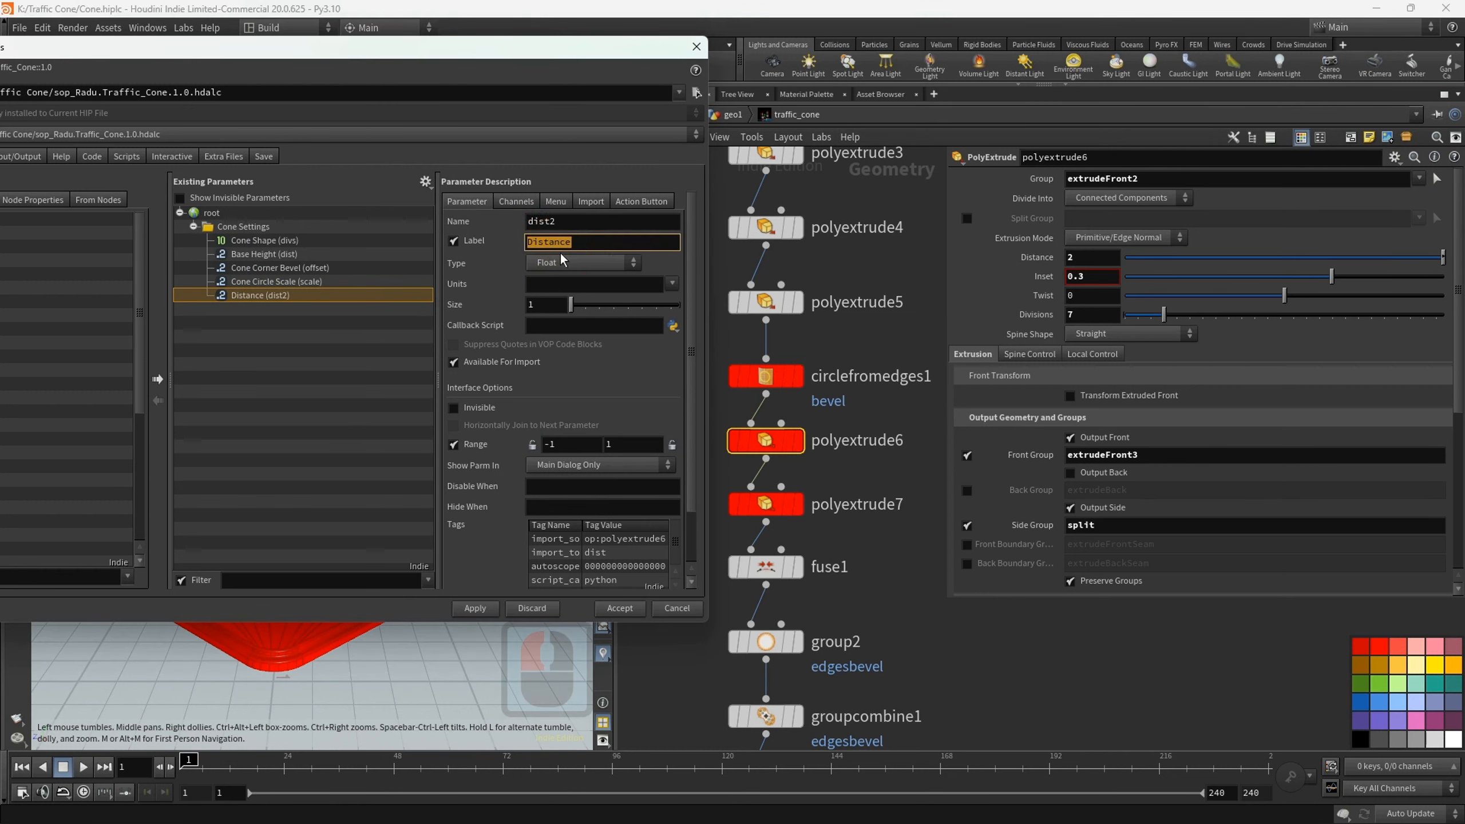
{"action": "type", "text": "Cone Heigh"}
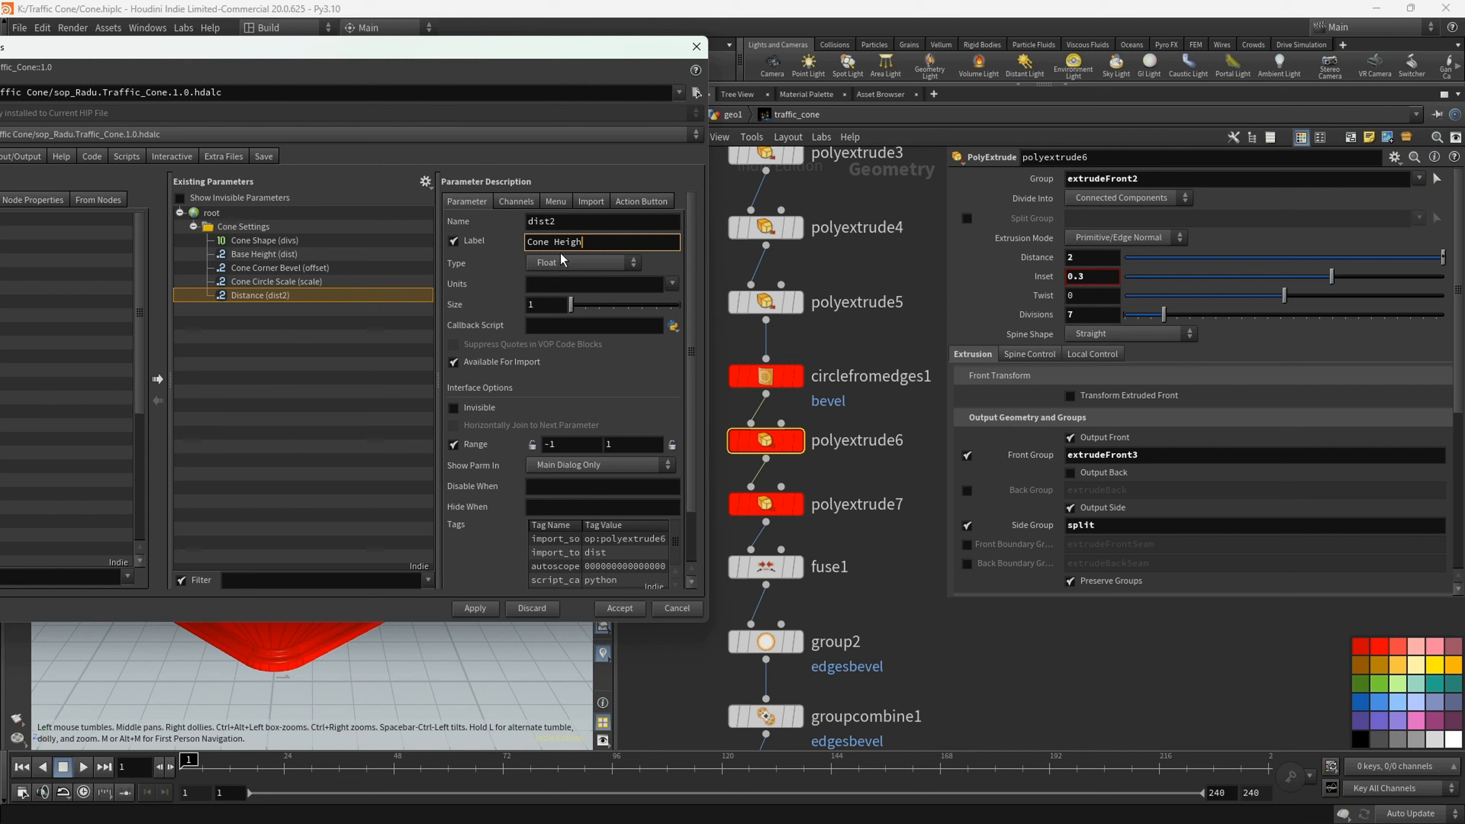
{"action": "type", "text": "t"}
{"action": "key", "text": "Return"}
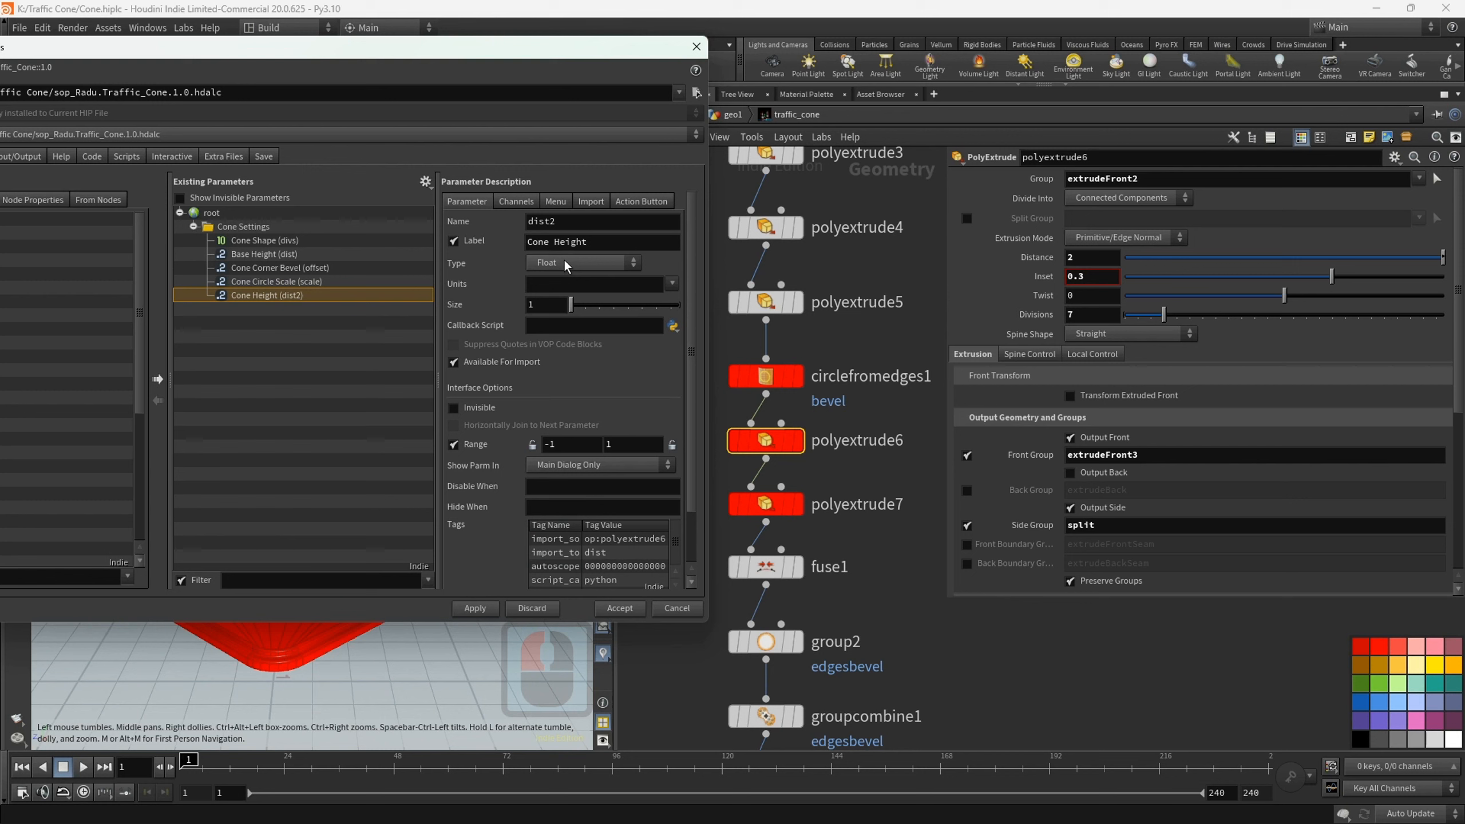
- Set the Cone Height parameter's range to 0.5–2 and lock both limits
{"action": "triple_click", "coordinate": [561, 445]}
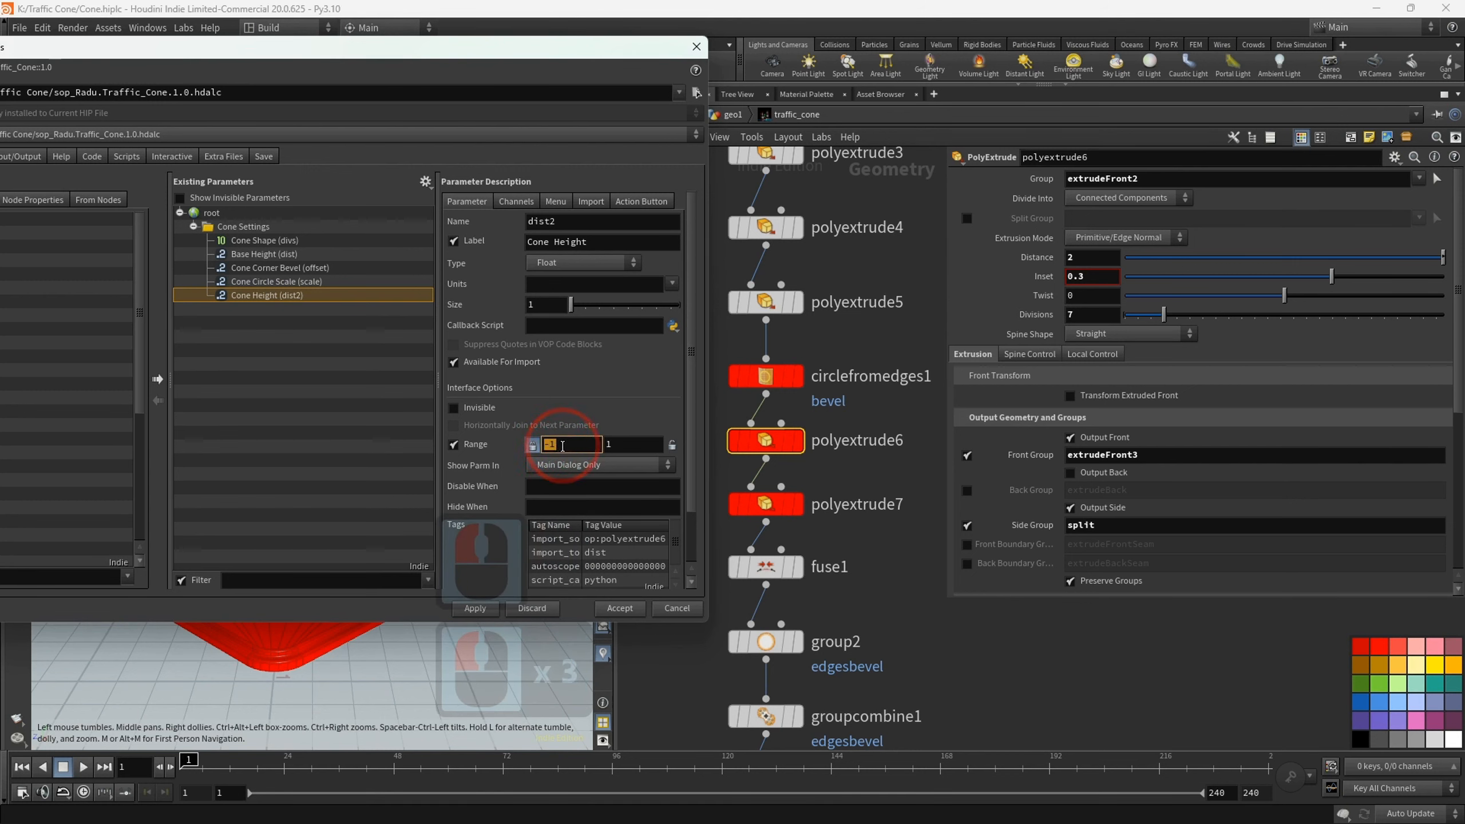
{"action": "type", "text": "0.5"}
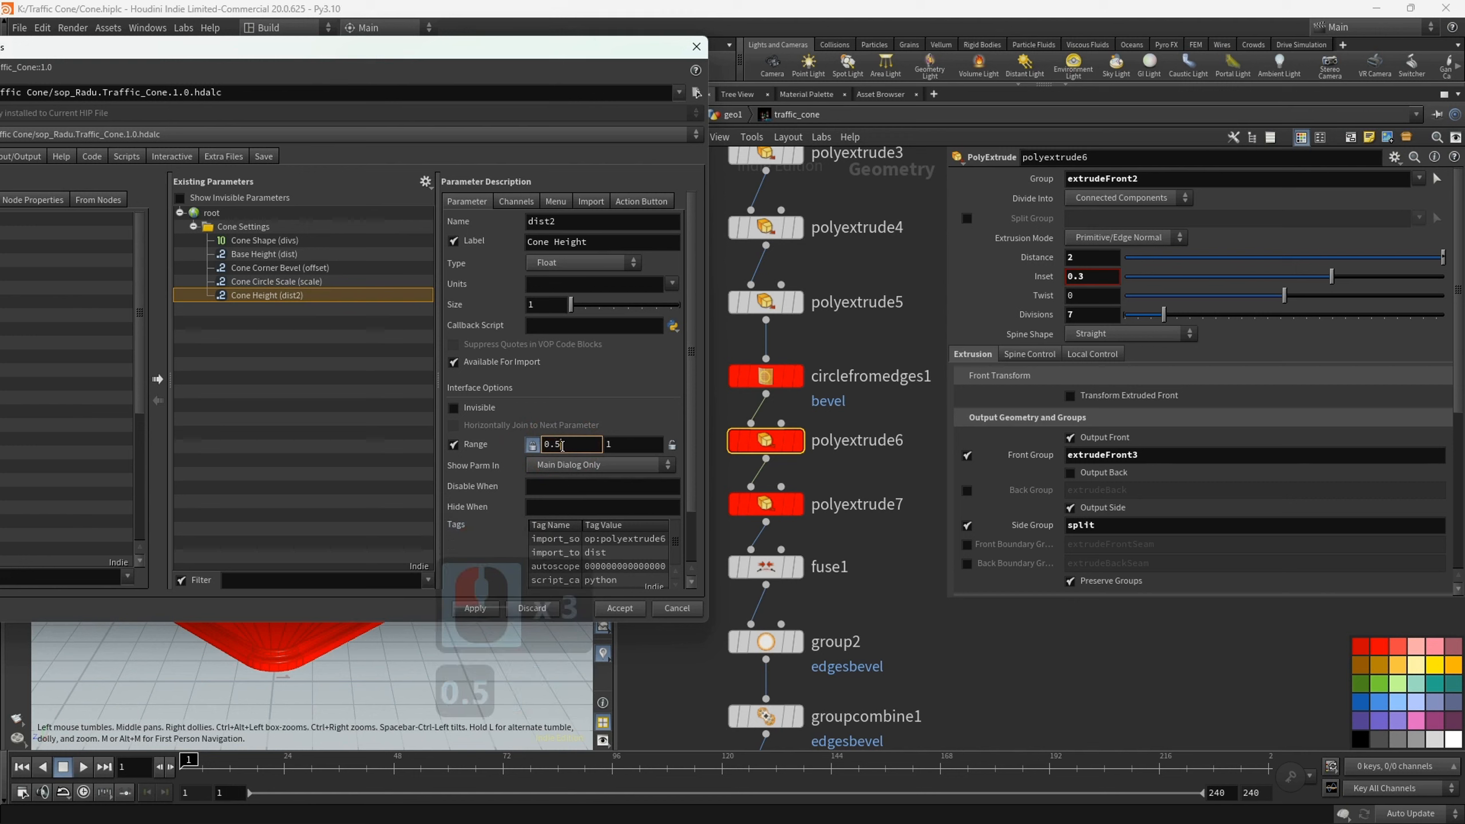
{"action": "triple_click", "coordinate": [605, 444]}
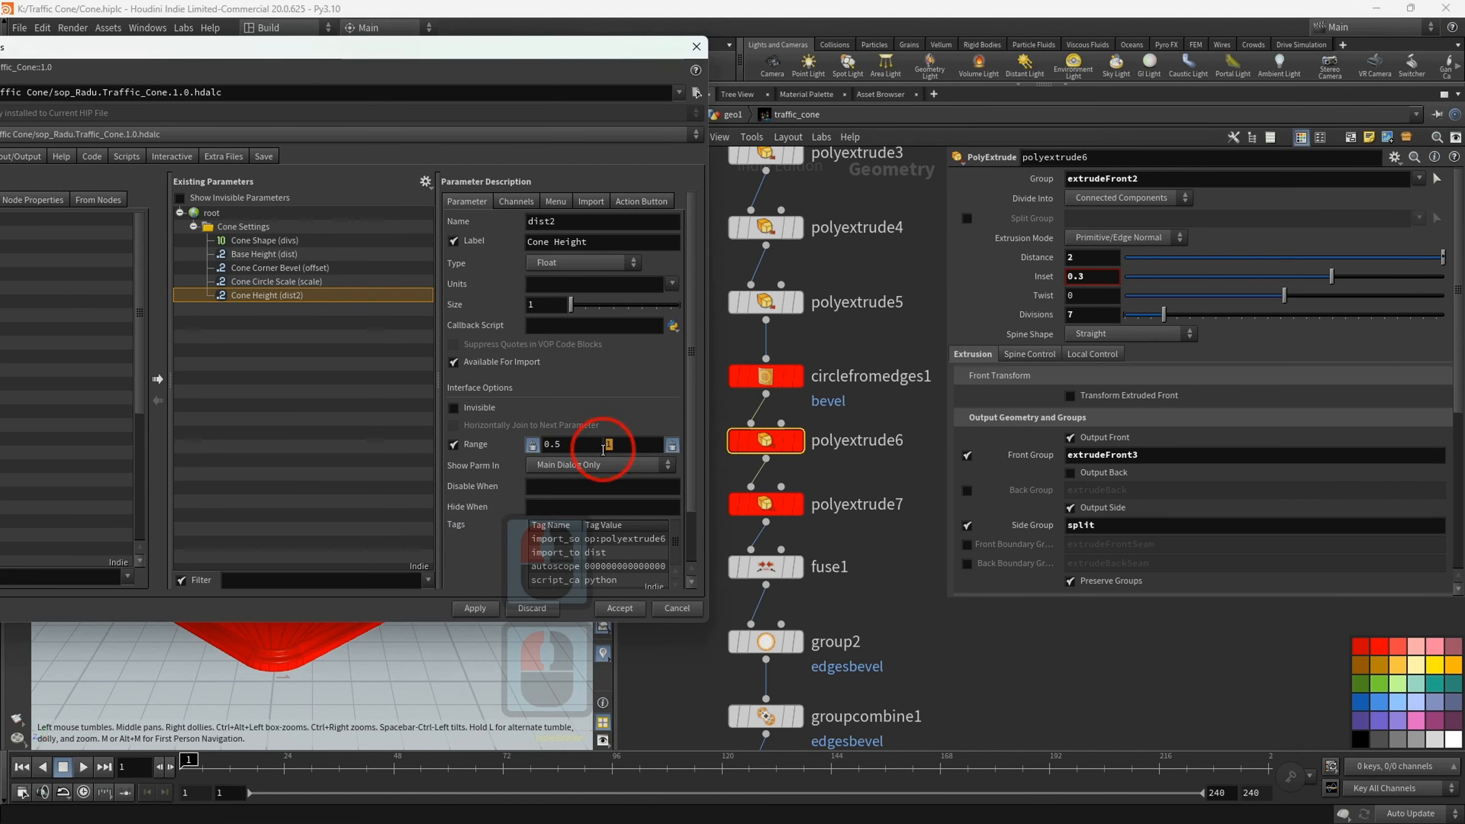
{"action": "type", "text": "2"}
{"action": "left_click", "coordinate": [630, 418]}
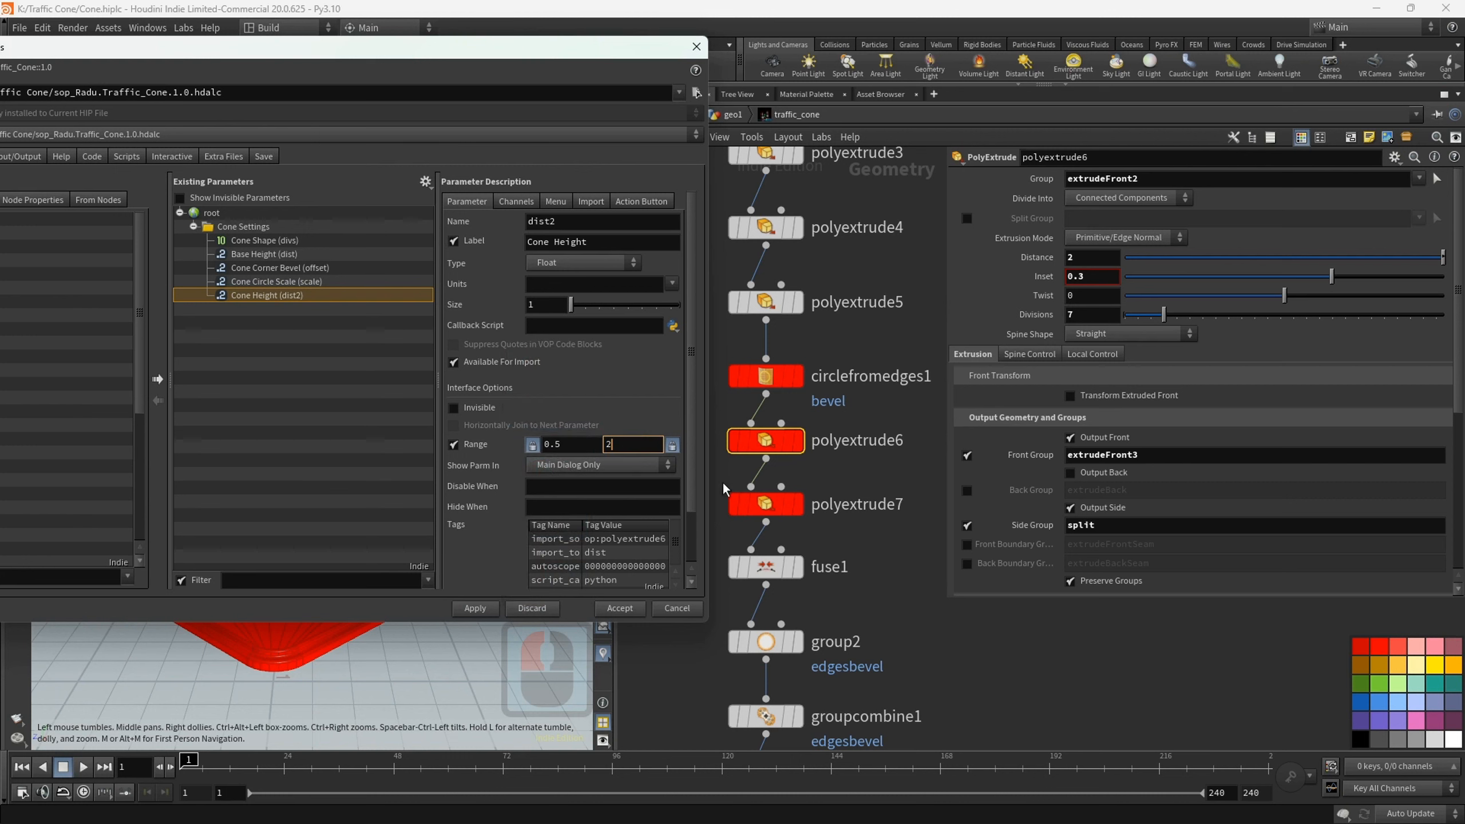
- Expose the Distance parameter of the polyextrude7 node inside the Cone Settings folder and label it "Cone End Diameter"
{"action": "left_click", "coordinate": [764, 505]}
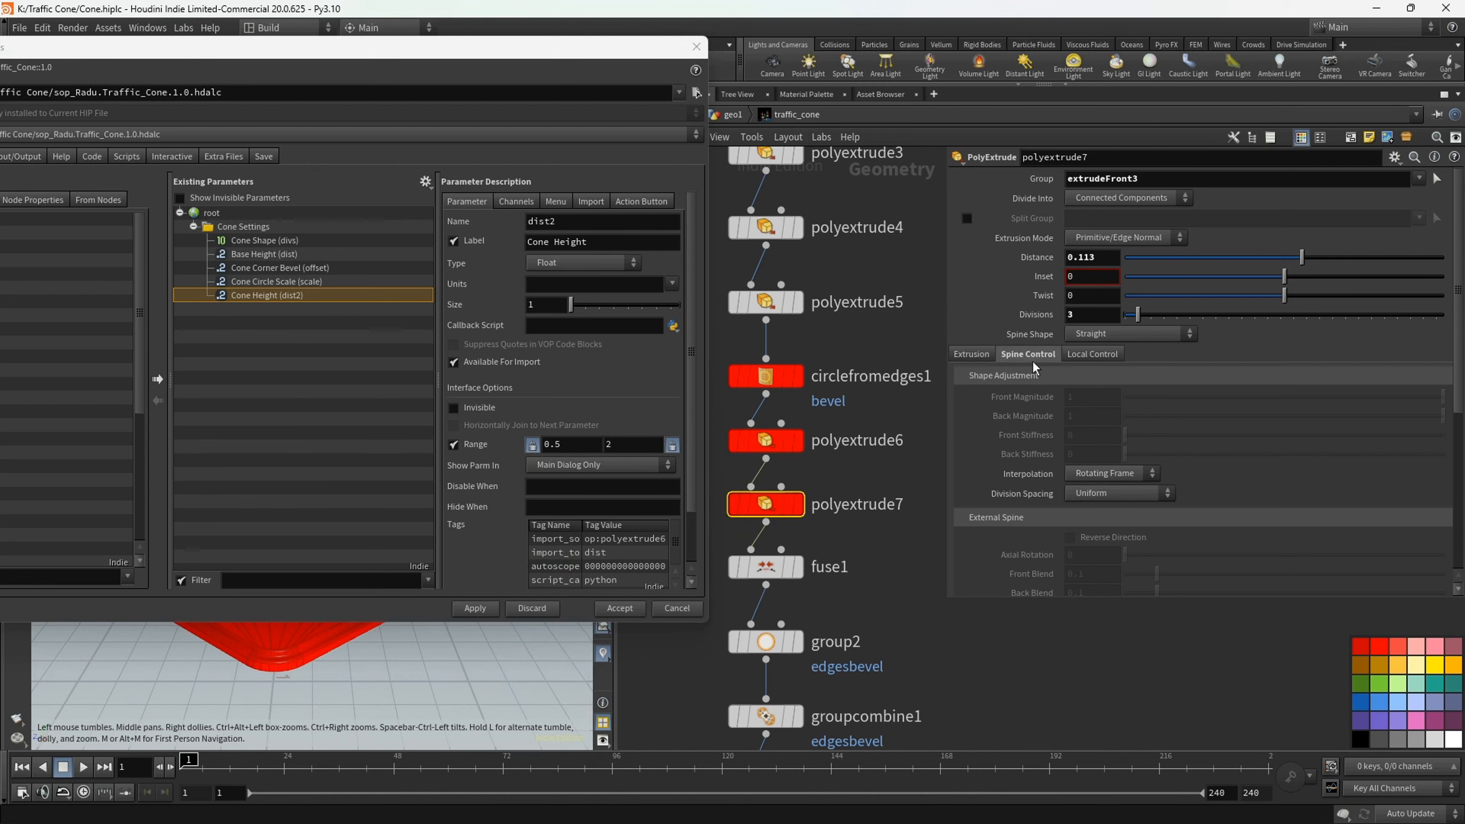
{"action": "left_click_drag", "start_coordinate": [1037, 257], "coordinate": [254, 226]}
{"action": "left_click_drag", "start_coordinate": [571, 242], "coordinate": [552, 243]}
{"action": "double_click", "coordinate": [552, 244]}
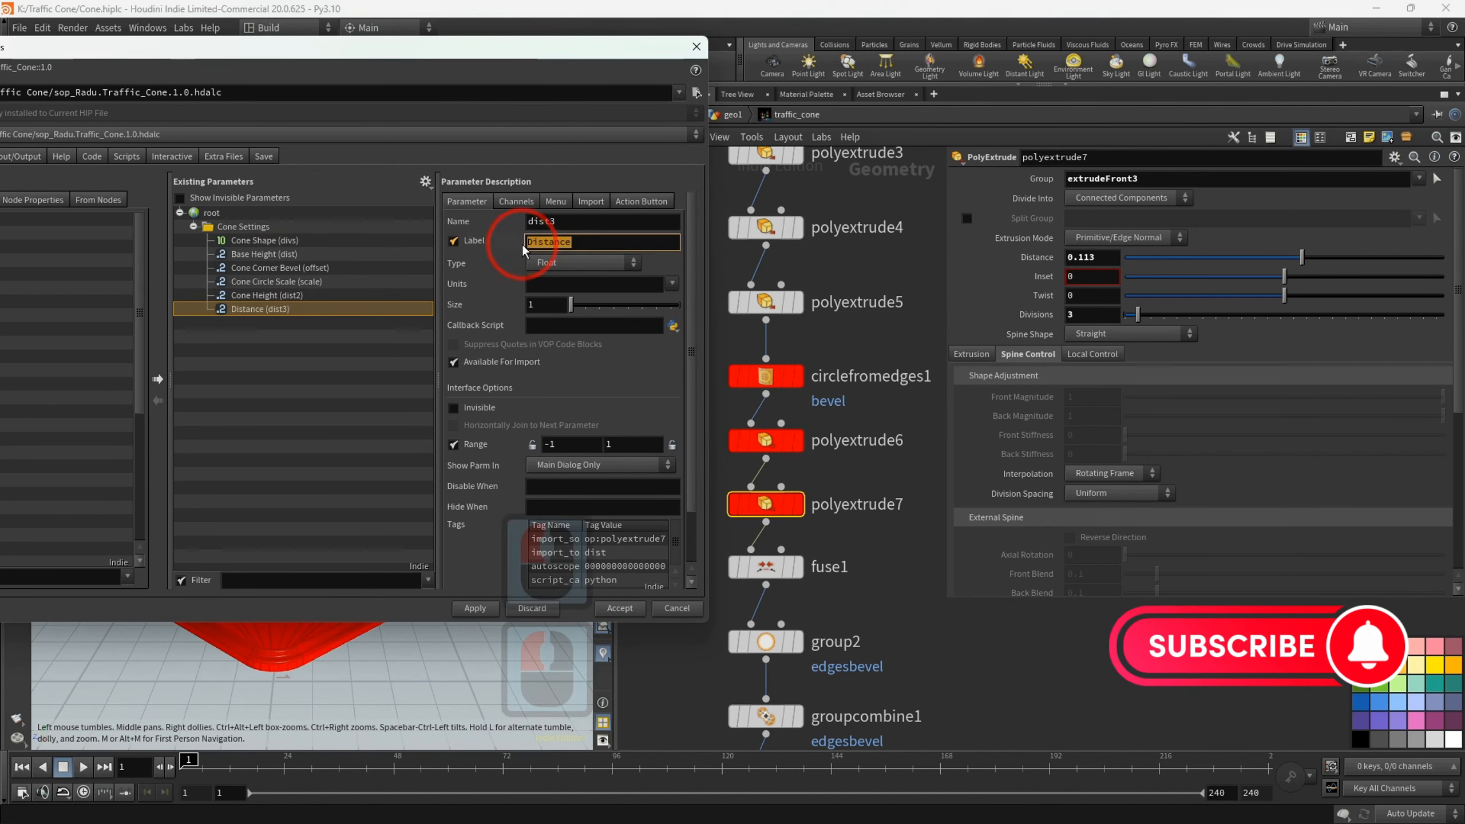
{"action": "type", "text": "Cone End Diameter"}
{"action": "key", "text": "Return"}
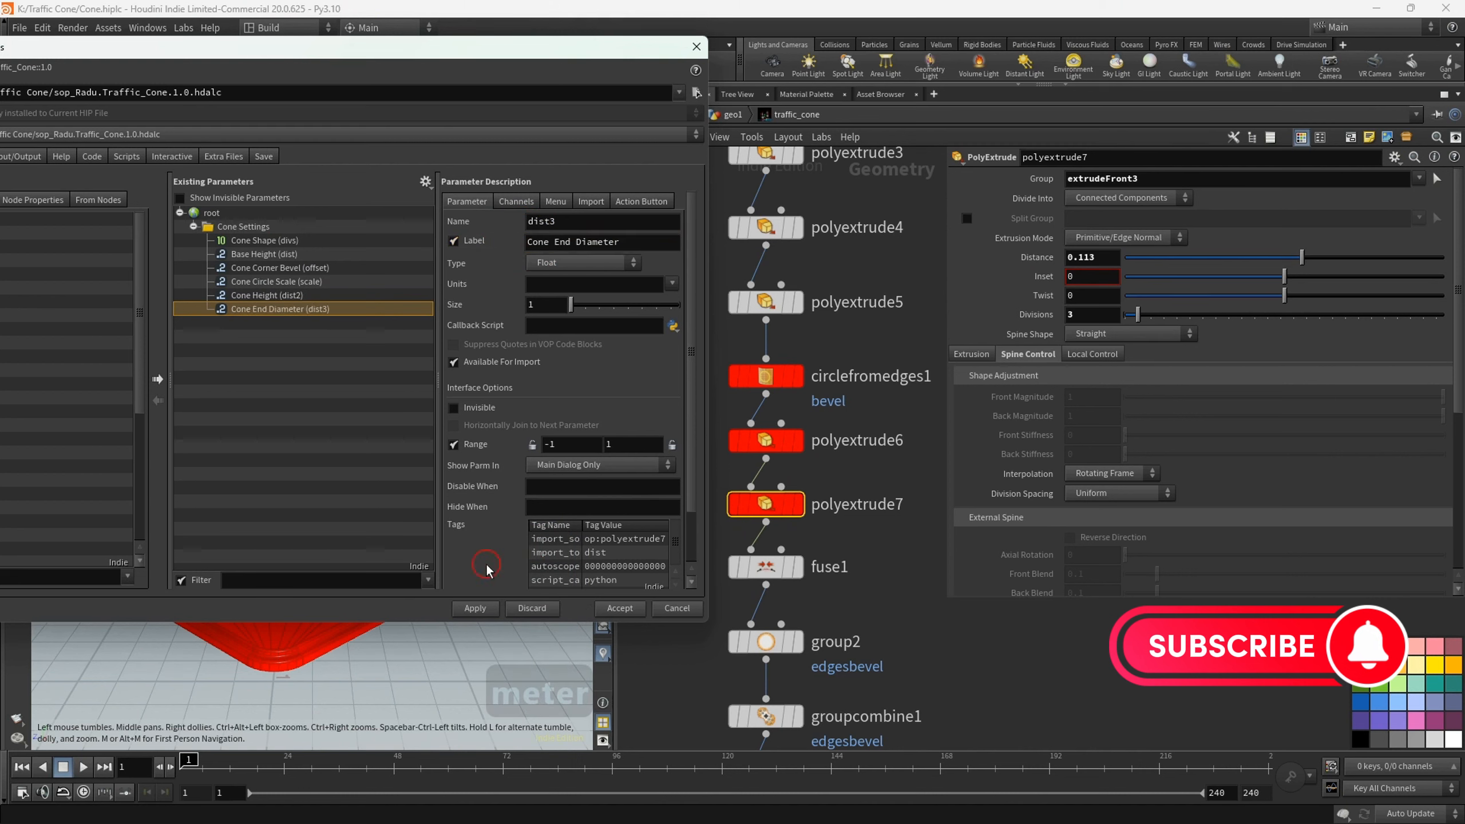
- Set the Cone End Diameter parameter's range to 0–0.4 and lock both limits
{"action": "left_click", "coordinate": [532, 445]}
{"action": "left_click", "coordinate": [672, 445]}
{"action": "left_click", "coordinate": [551, 447]}
{"action": "type", "text": "0"}
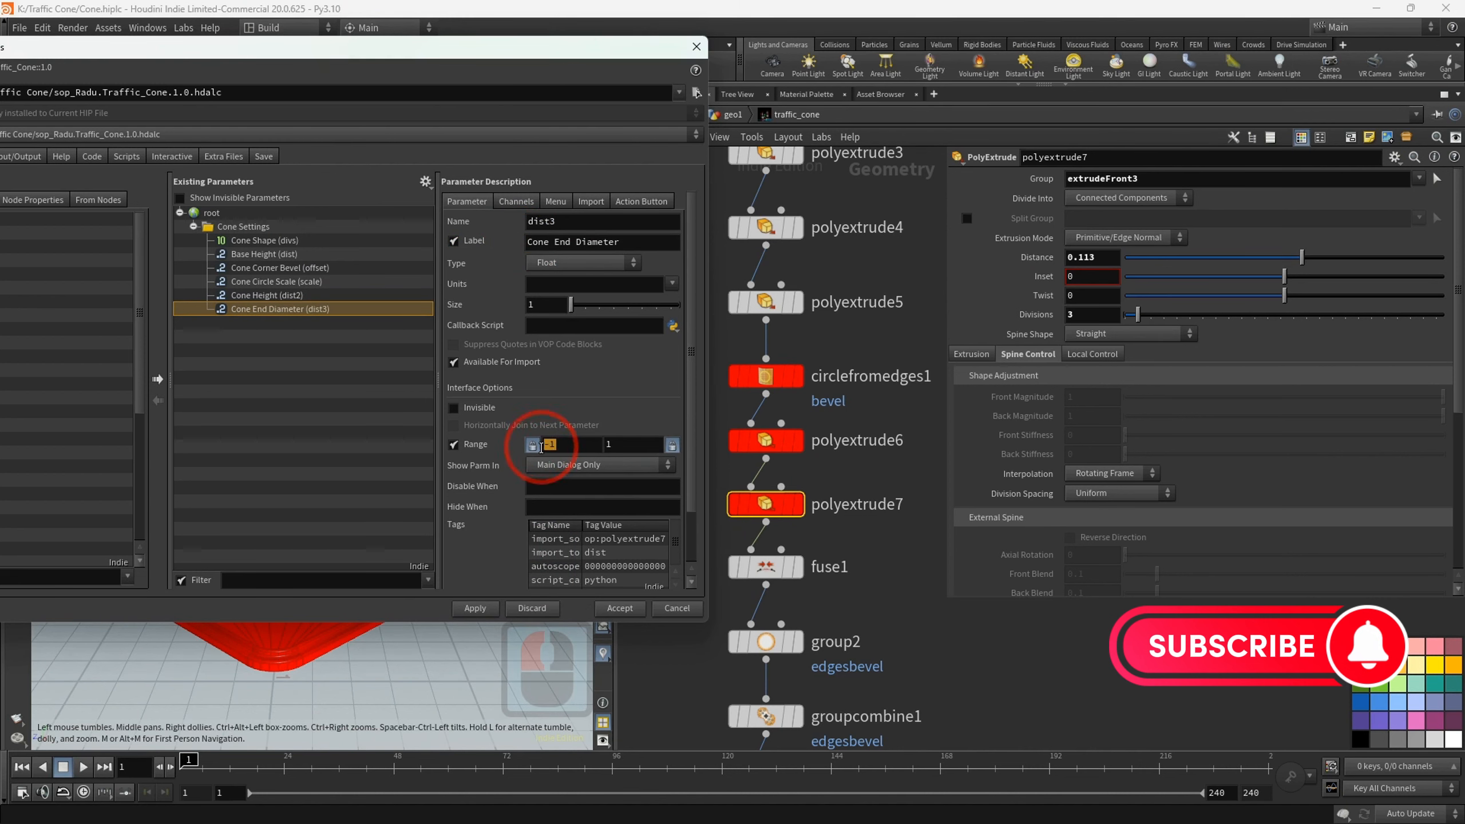
{"action": "left_click", "coordinate": [620, 444]}
{"action": "key", "text": "BackSpace"}
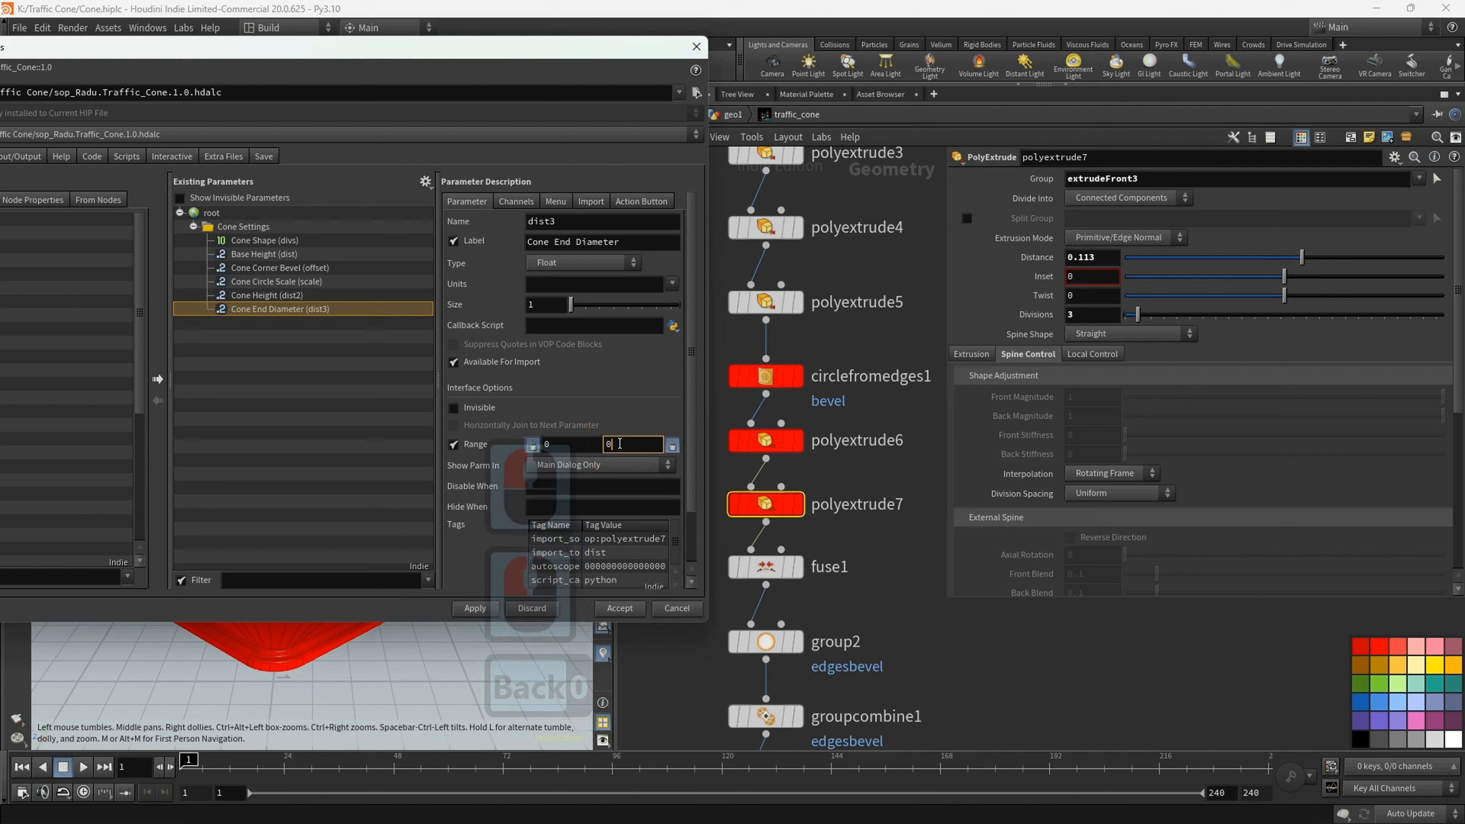
{"action": "type", "text": "0.4"}
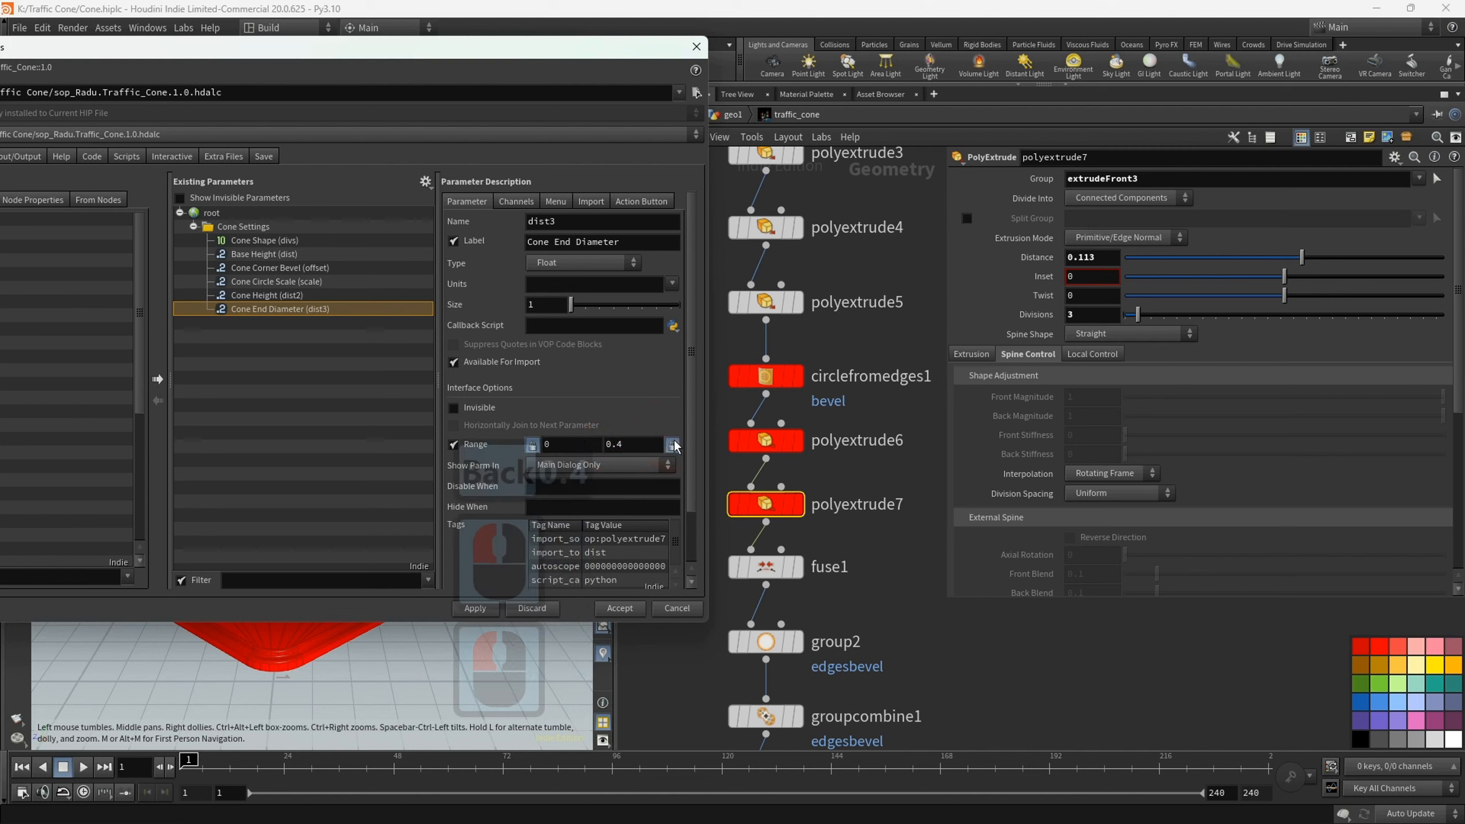
- Select the polybevel3 node above the Cone null to show its bevel parameters
{"action": "scroll", "coordinate": [859, 513], "scroll_direction": "down", "scroll_amount": 6}
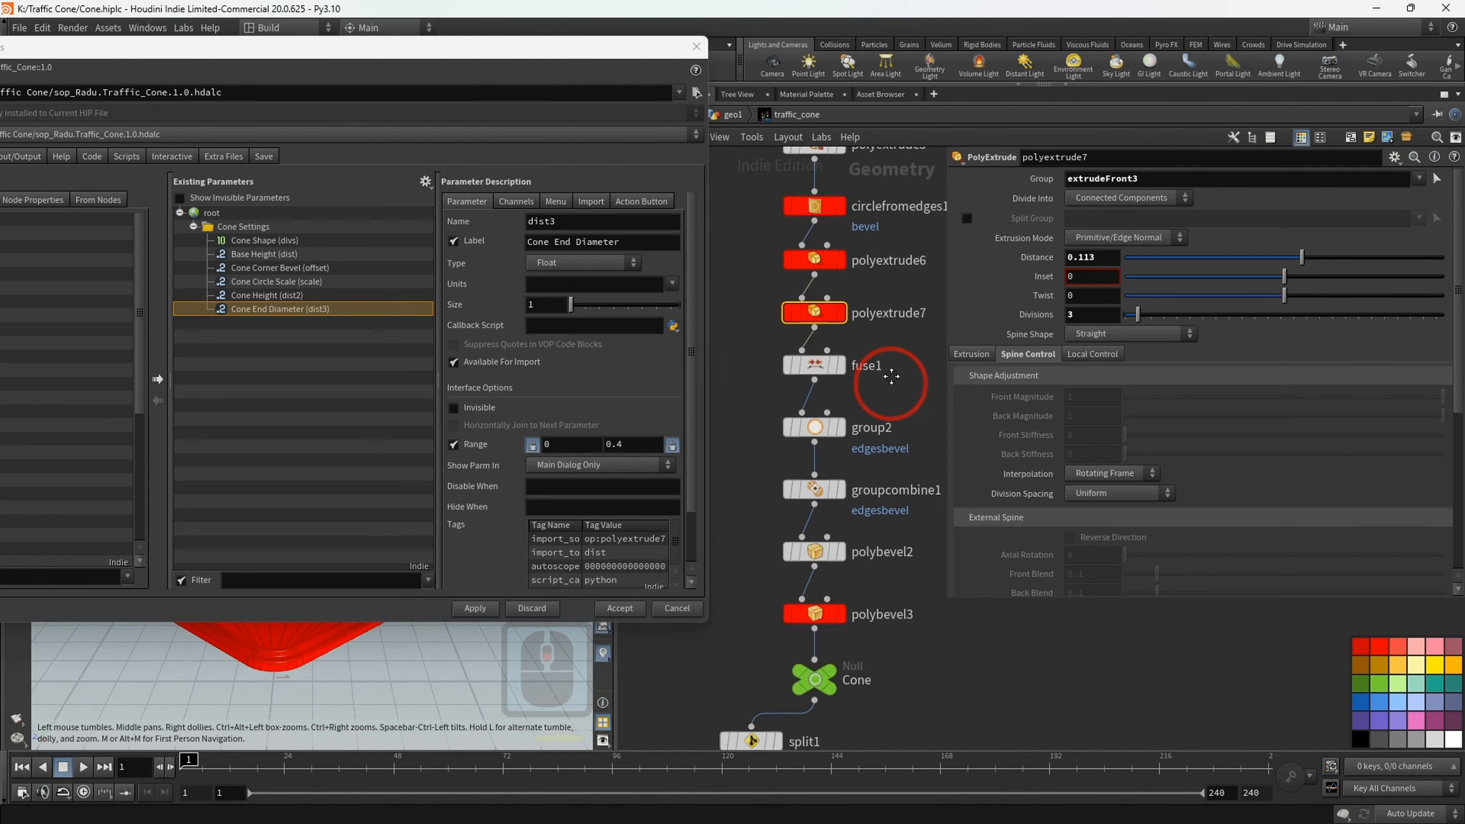
{"action": "middle_click_drag", "start_coordinate": [891, 376], "coordinate": [891, 359]}
{"action": "middle_click_drag", "start_coordinate": [866, 639], "coordinate": [866, 577]}
{"action": "key", "text": "Escape"}
{"action": "left_click", "coordinate": [815, 534]}
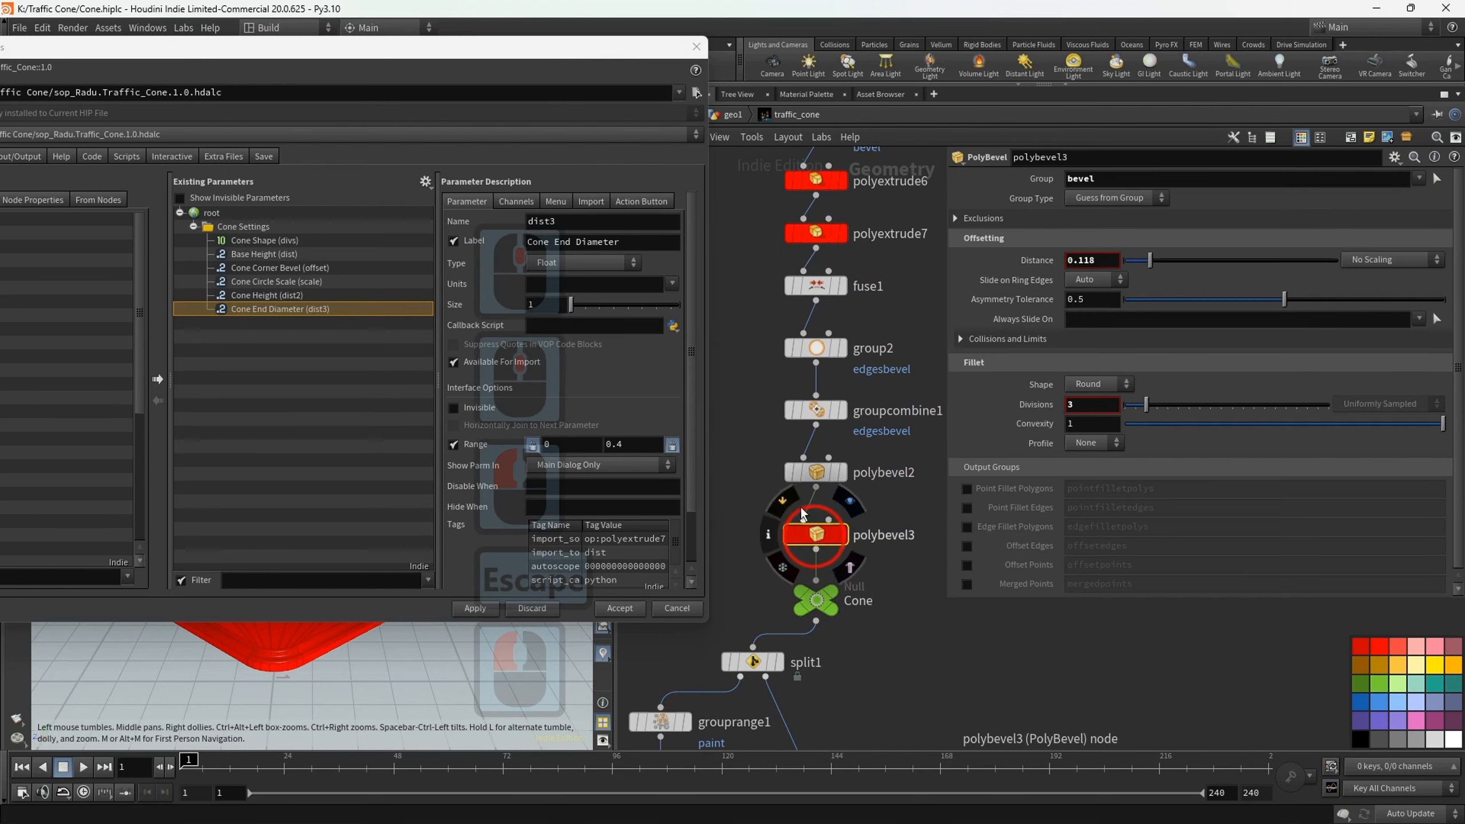
- Try a different Distance on the polybevel3 node with the cone in view and undo the change
{"action": "left_click", "coordinate": [598, 53]}
{"action": "left_click_drag", "start_coordinate": [597, 53], "coordinate": [0, 98]}
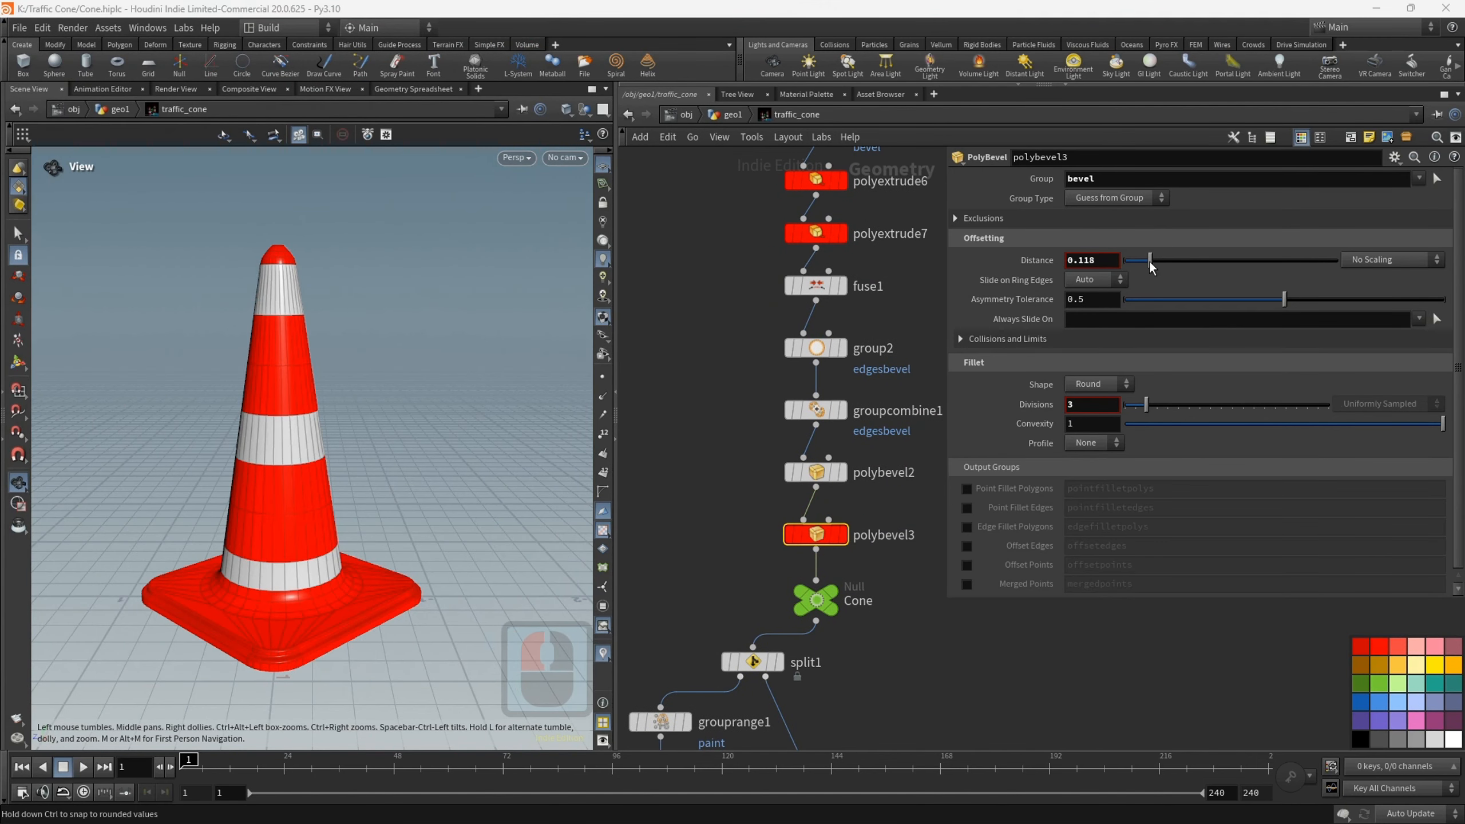
{"action": "mouse_move", "coordinate": [1162, 259]}
{"action": "left_mouse_down"}
{"action": "mouse_move", "coordinate": [1191, 267]}
{"action": "mouse_move", "coordinate": [1127, 280]}
{"action": "mouse_move", "coordinate": [1160, 286]}
{"action": "left_mouse_up"}
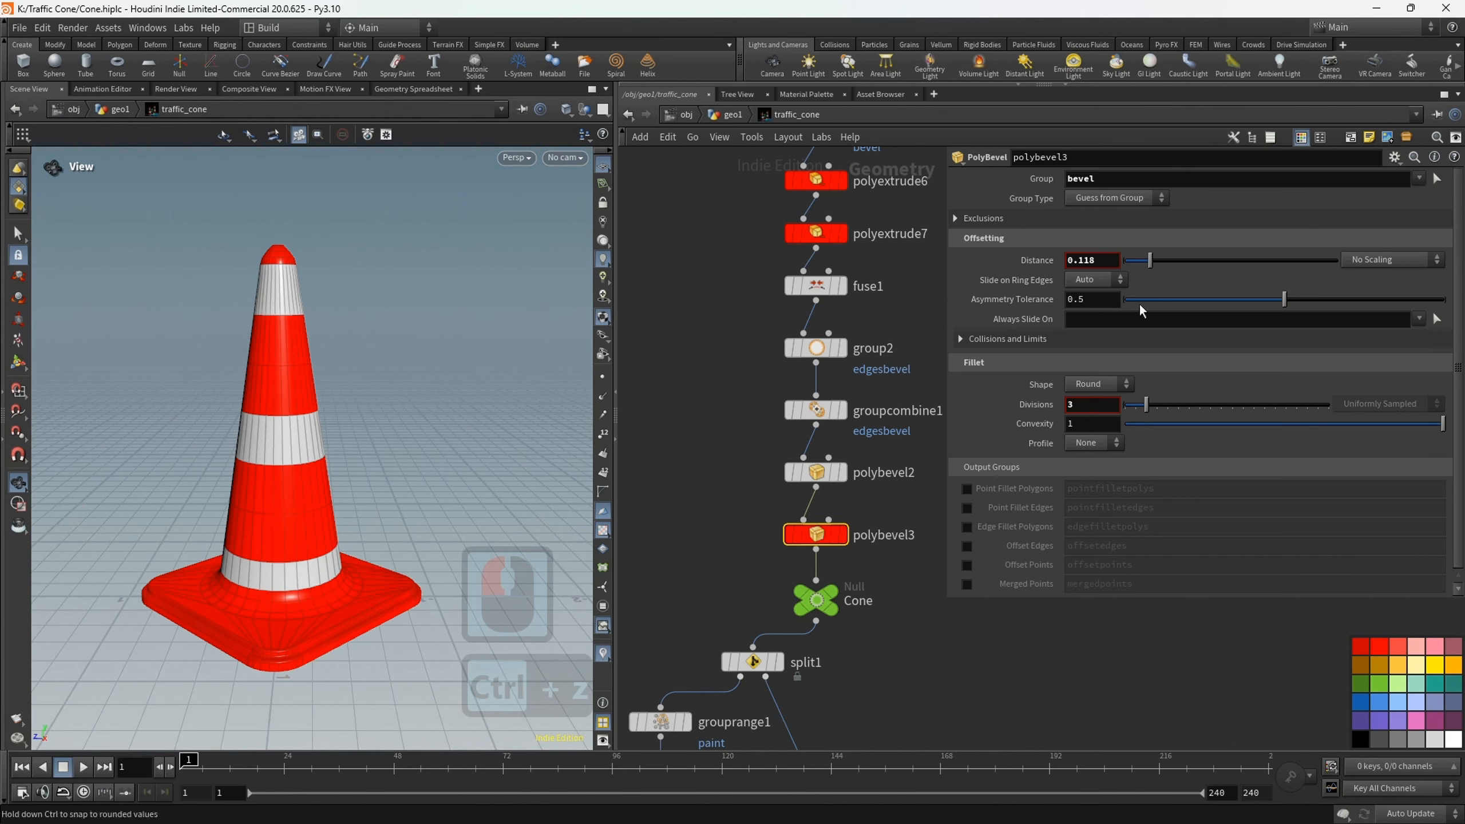
{"action": "key", "text": "ctrl+z"}
- Expose the Distance parameter of the polybevel3 node inside the Cone Settings folder and label it "Cone Circle Bevel"
{"action": "left_click_drag", "start_coordinate": [35, 94], "coordinate": [540, 27]}
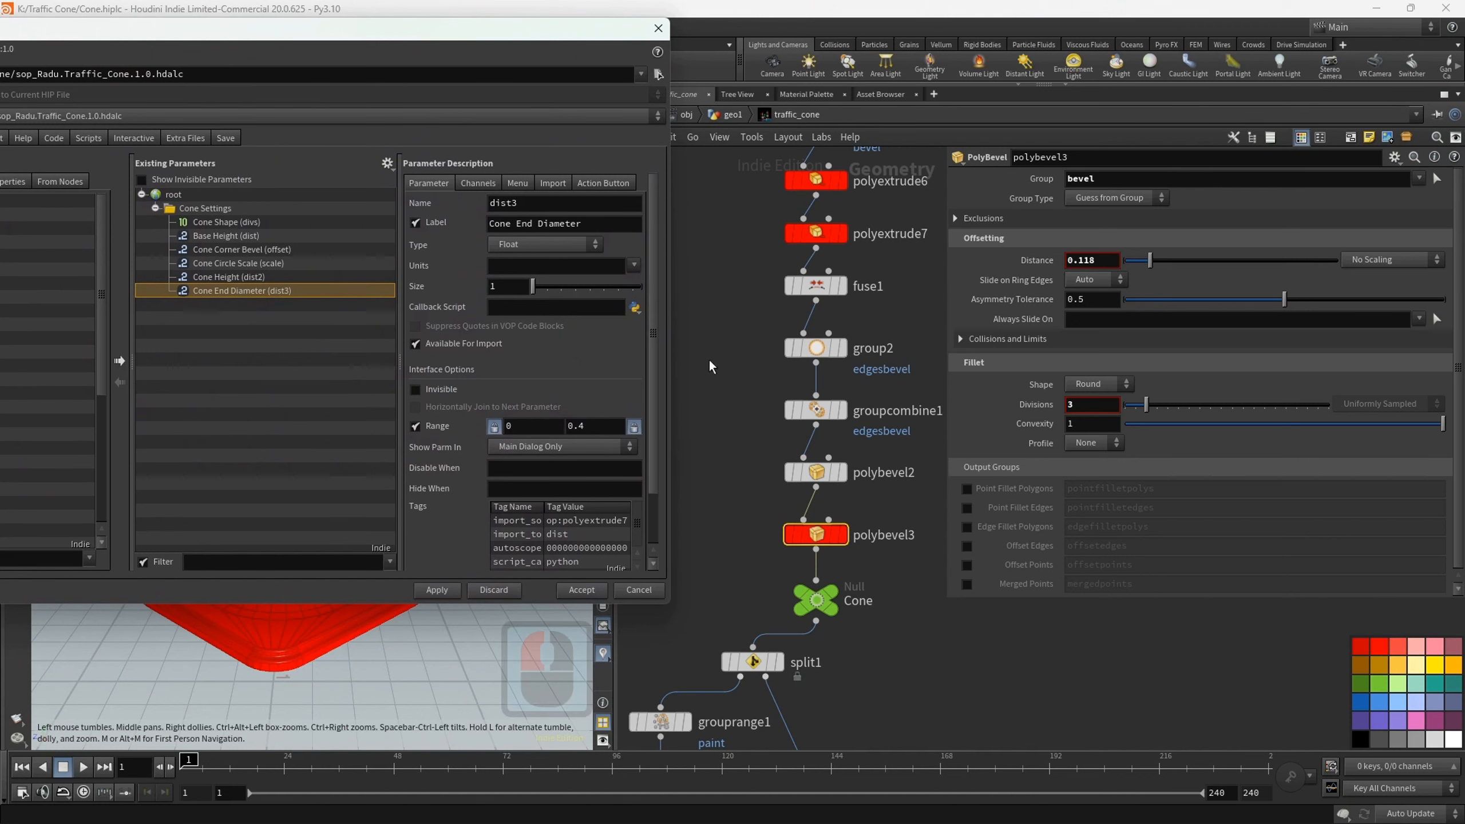
{"action": "left_click_drag", "start_coordinate": [1019, 266], "coordinate": [249, 206]}
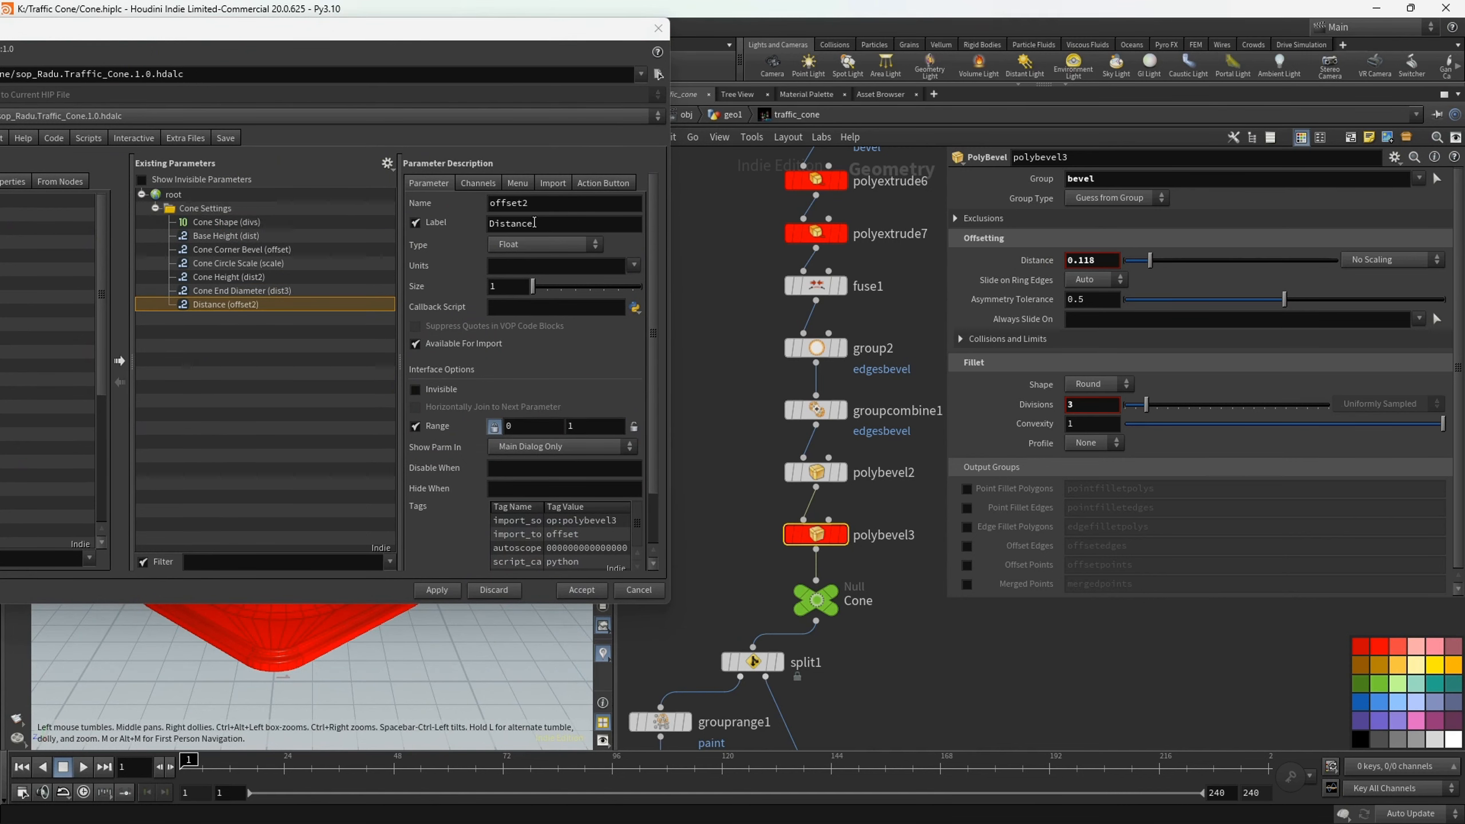
{"action": "left_click_drag", "start_coordinate": [537, 223], "coordinate": [483, 230]}
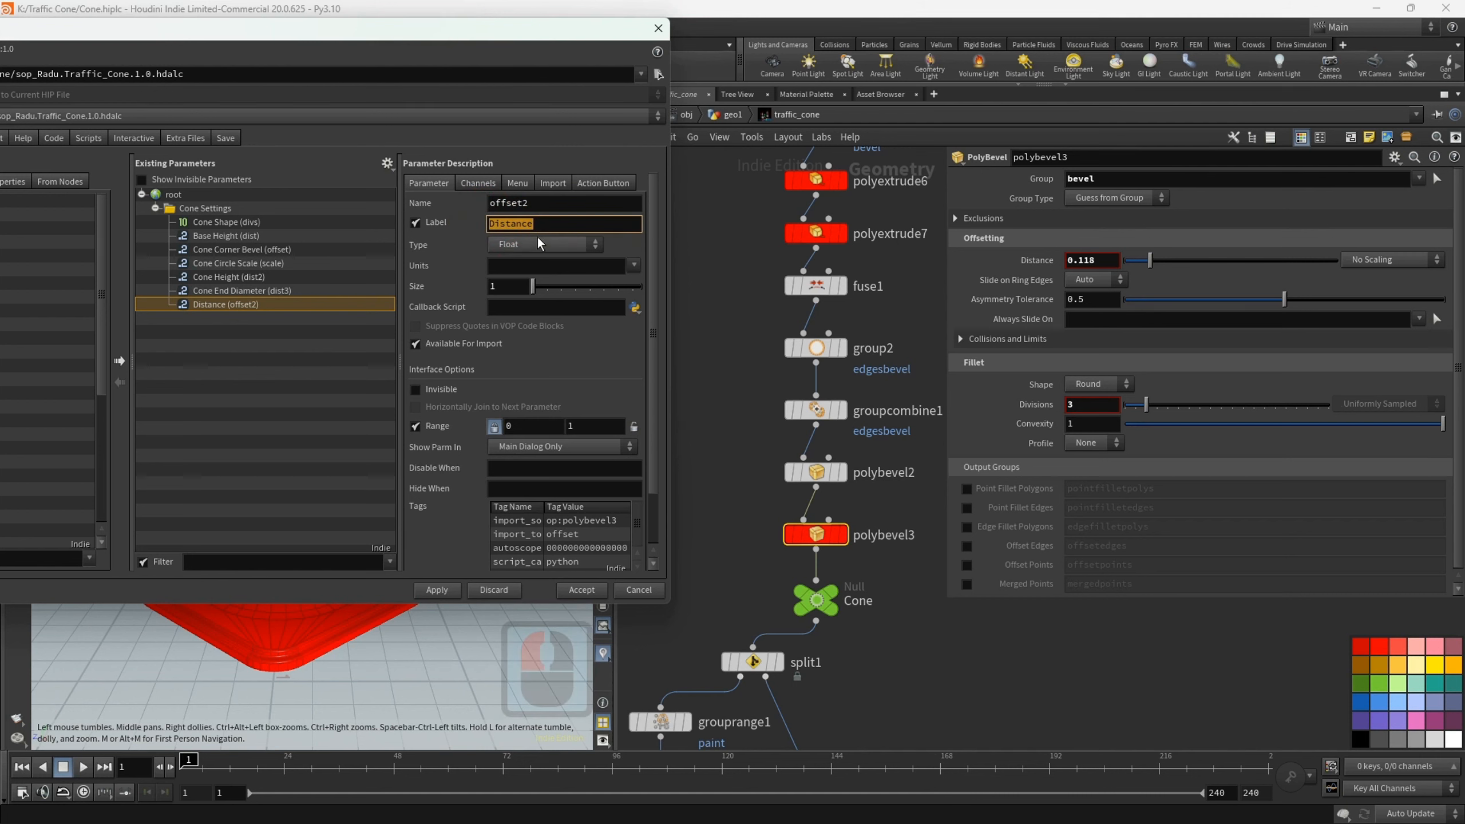
{"action": "type", "text": "Cone Circle Bevel"}
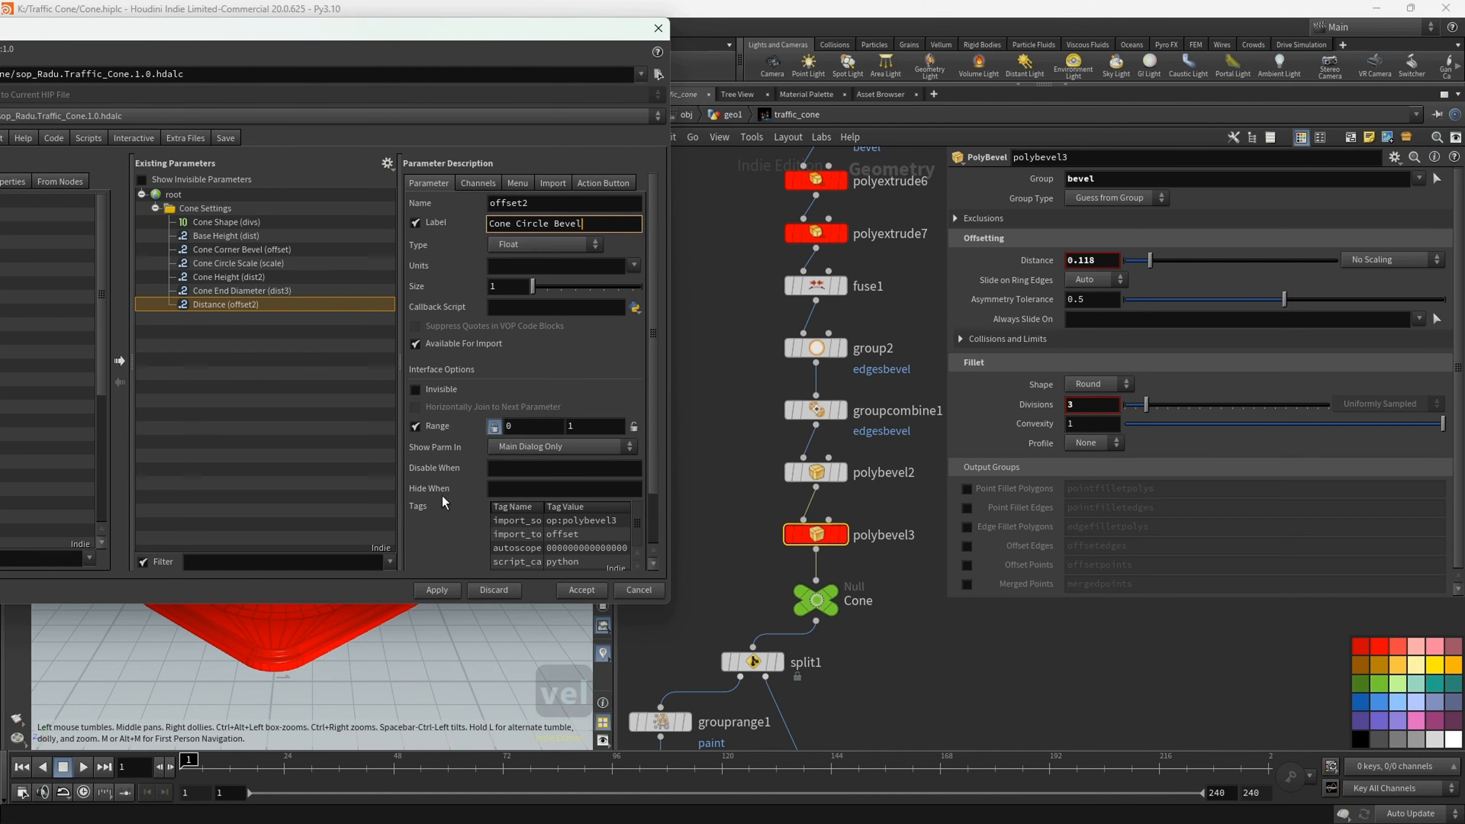
{"action": "left_click", "coordinate": [437, 538]}
- Lock the upper limit of the Cone Circle Bevel range and move the parameter directly below Cone Circle Scale
{"action": "left_click", "coordinate": [635, 427]}
{"action": "left_click", "coordinate": [224, 303]}
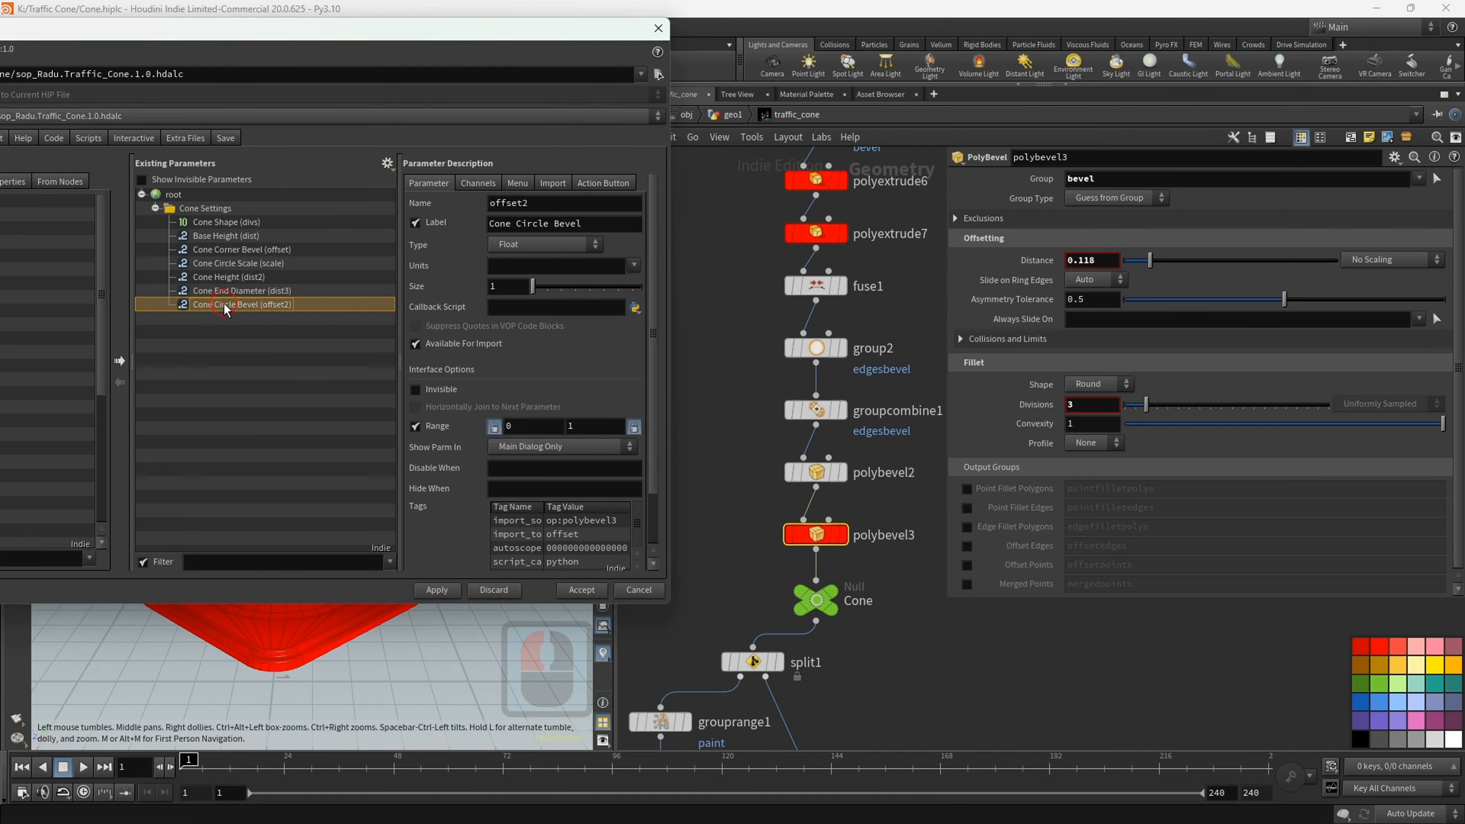
{"action": "left_click_drag", "start_coordinate": [239, 282], "coordinate": [240, 270]}
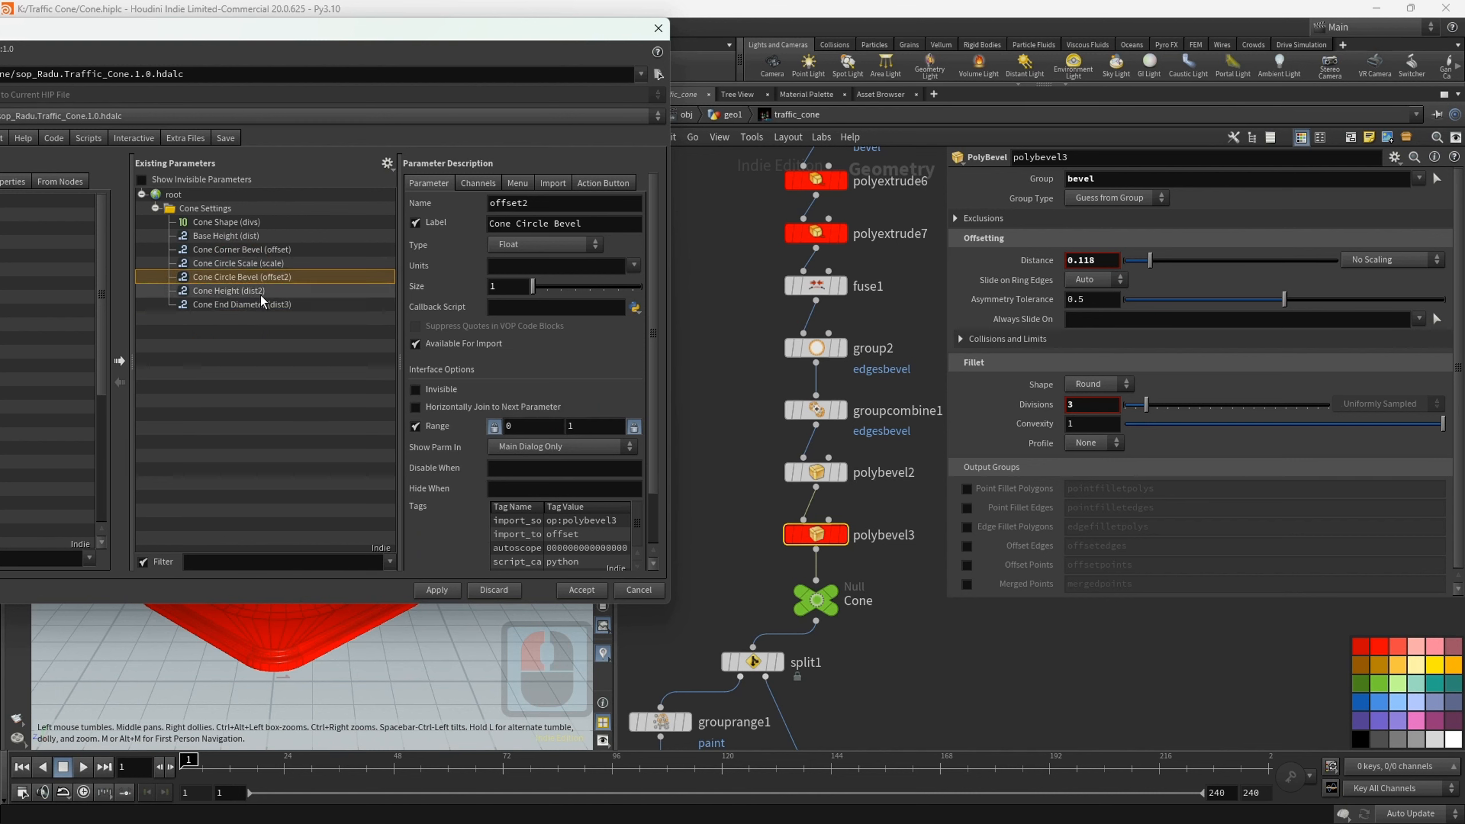
- Set the display flag on the polybevel2 node to view the cone before the final bevel
{"action": "scroll", "coordinate": [750, 549], "scroll_direction": "down", "scroll_amount": 3}
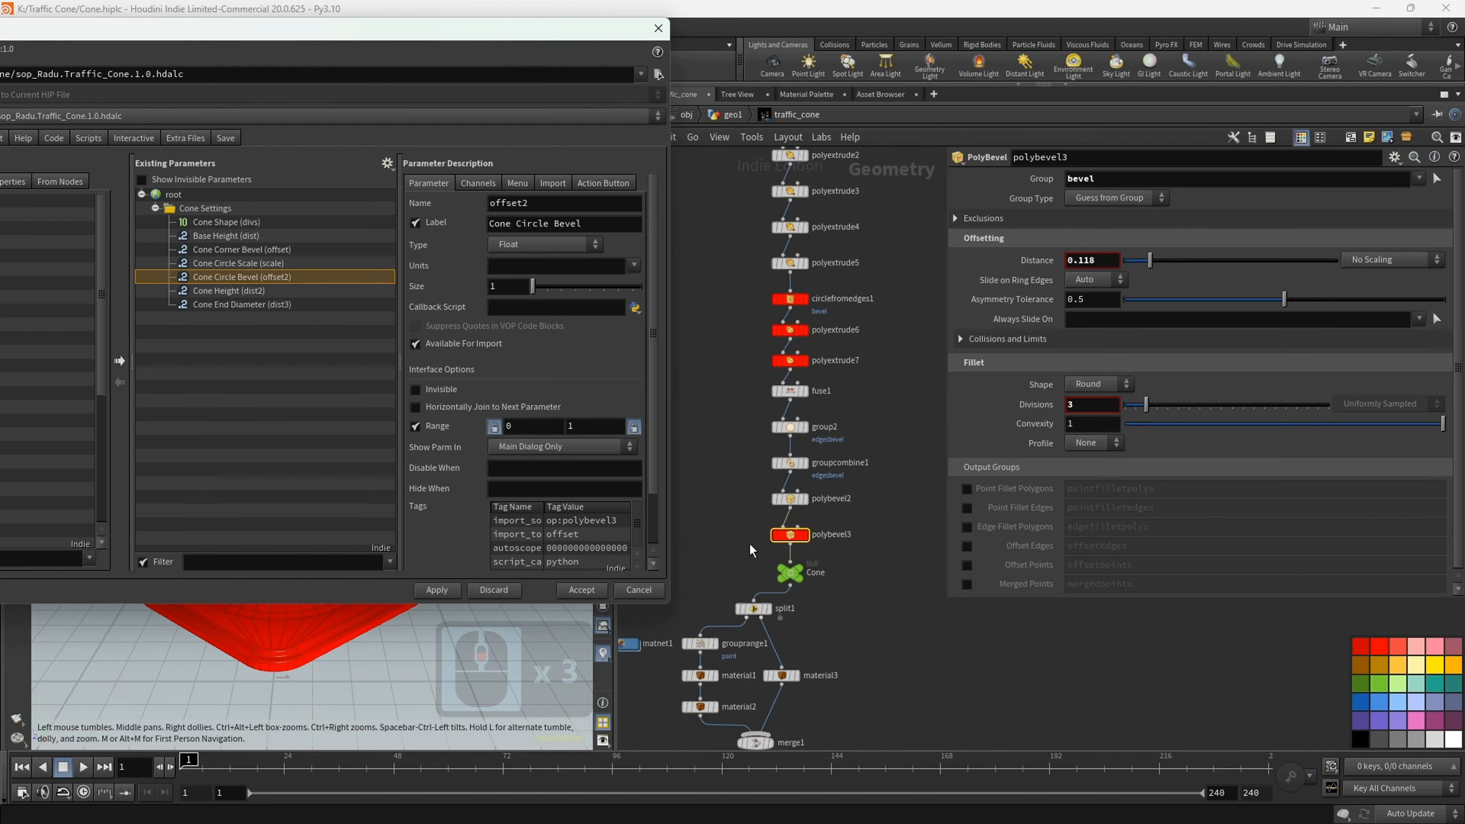
{"action": "scroll", "coordinate": [818, 351], "scroll_direction": "up", "scroll_amount": 2}
{"action": "middle_click_drag", "start_coordinate": [818, 351], "coordinate": [770, 460]}
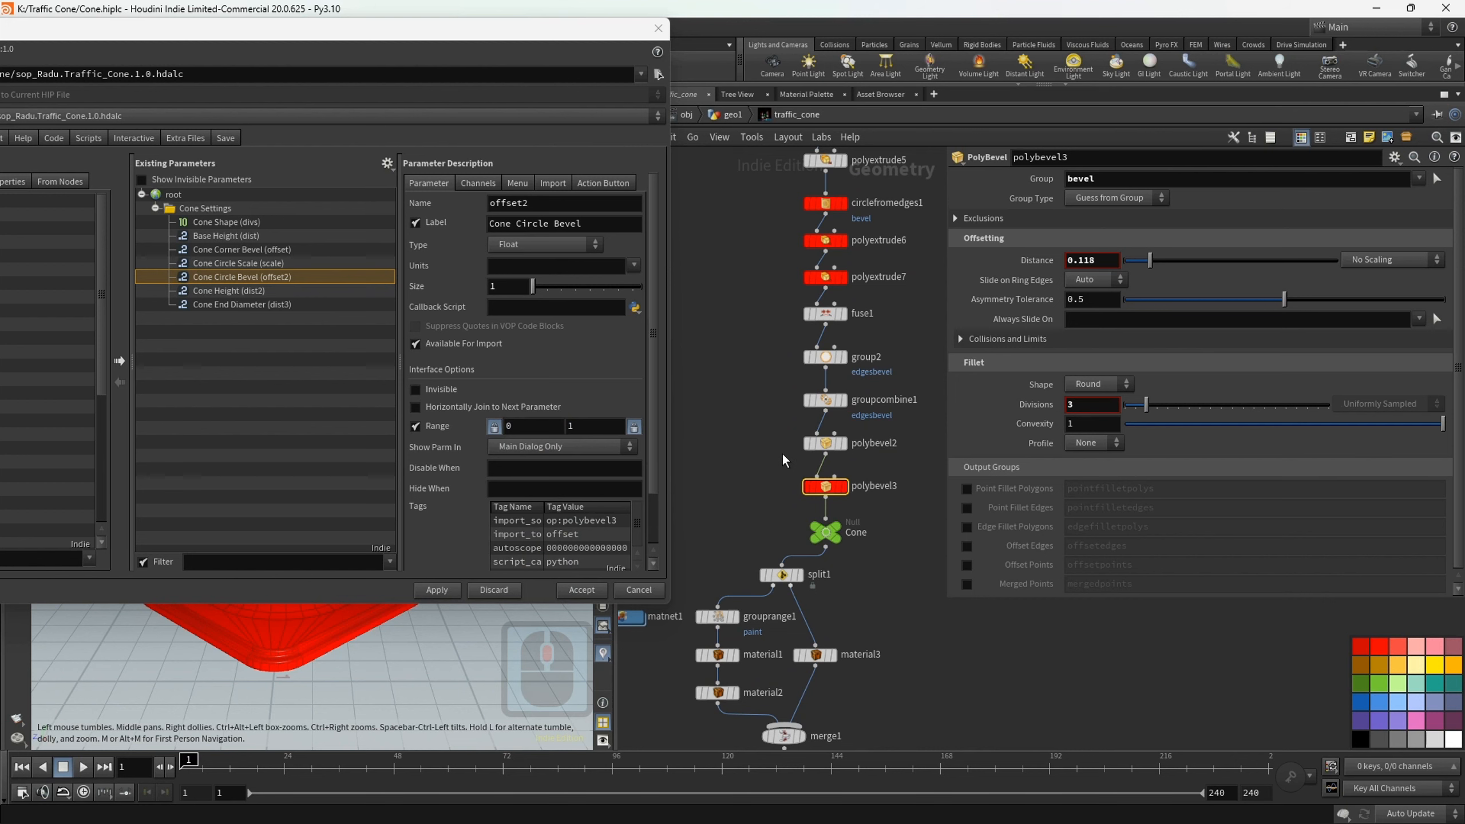
{"action": "mouse_move", "coordinate": [829, 444]}
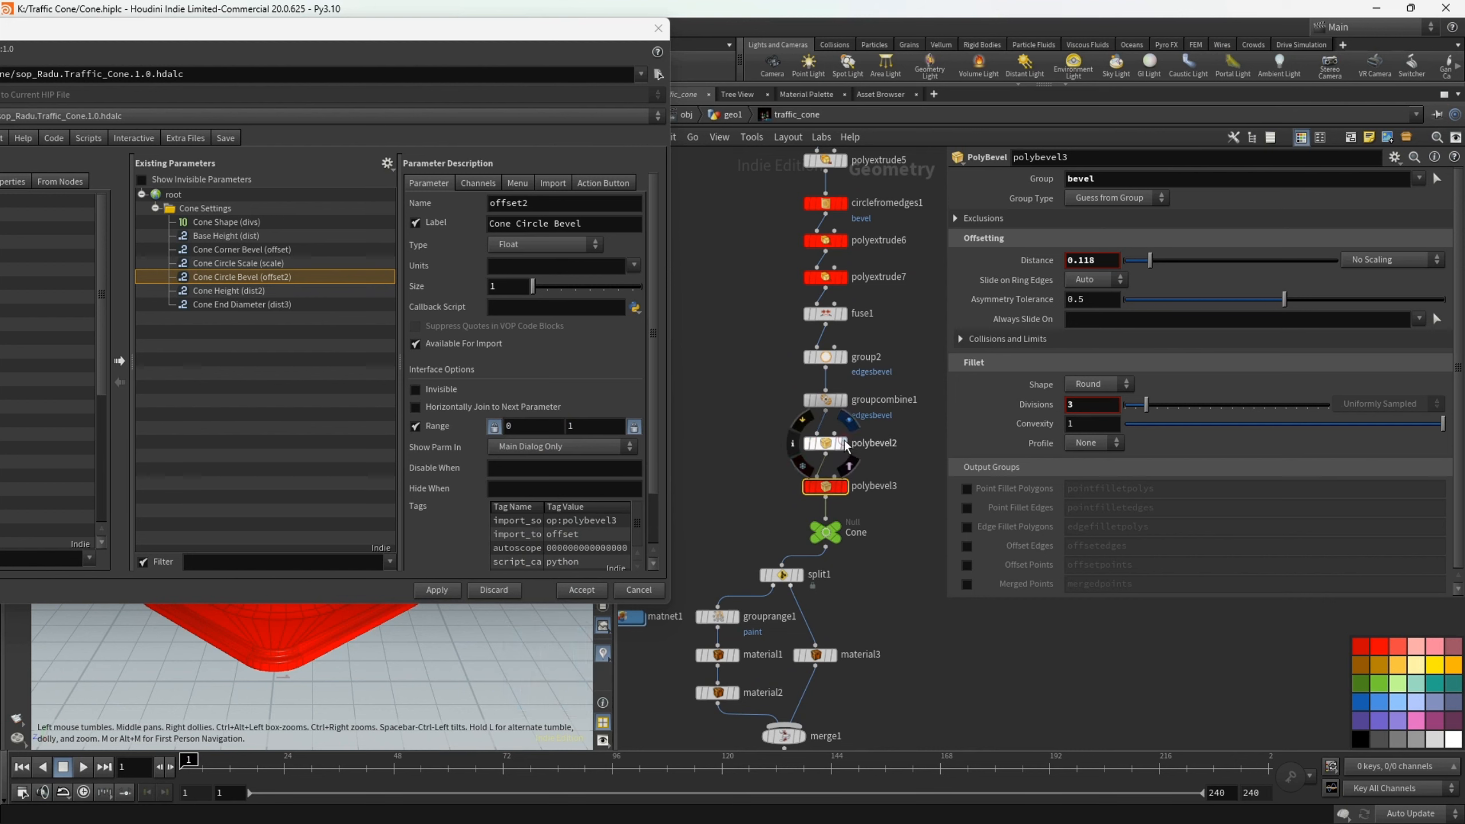
{"action": "left_click", "coordinate": [846, 448]}
- Try a different Distance on the polyextrude7 node with the cone in view and undo the change
{"action": "middle_click_drag", "start_coordinate": [772, 288], "coordinate": [750, 370]}
{"action": "scroll", "coordinate": [777, 349], "scroll_direction": "up", "scroll_amount": 2}
{"action": "left_click", "coordinate": [818, 369]}
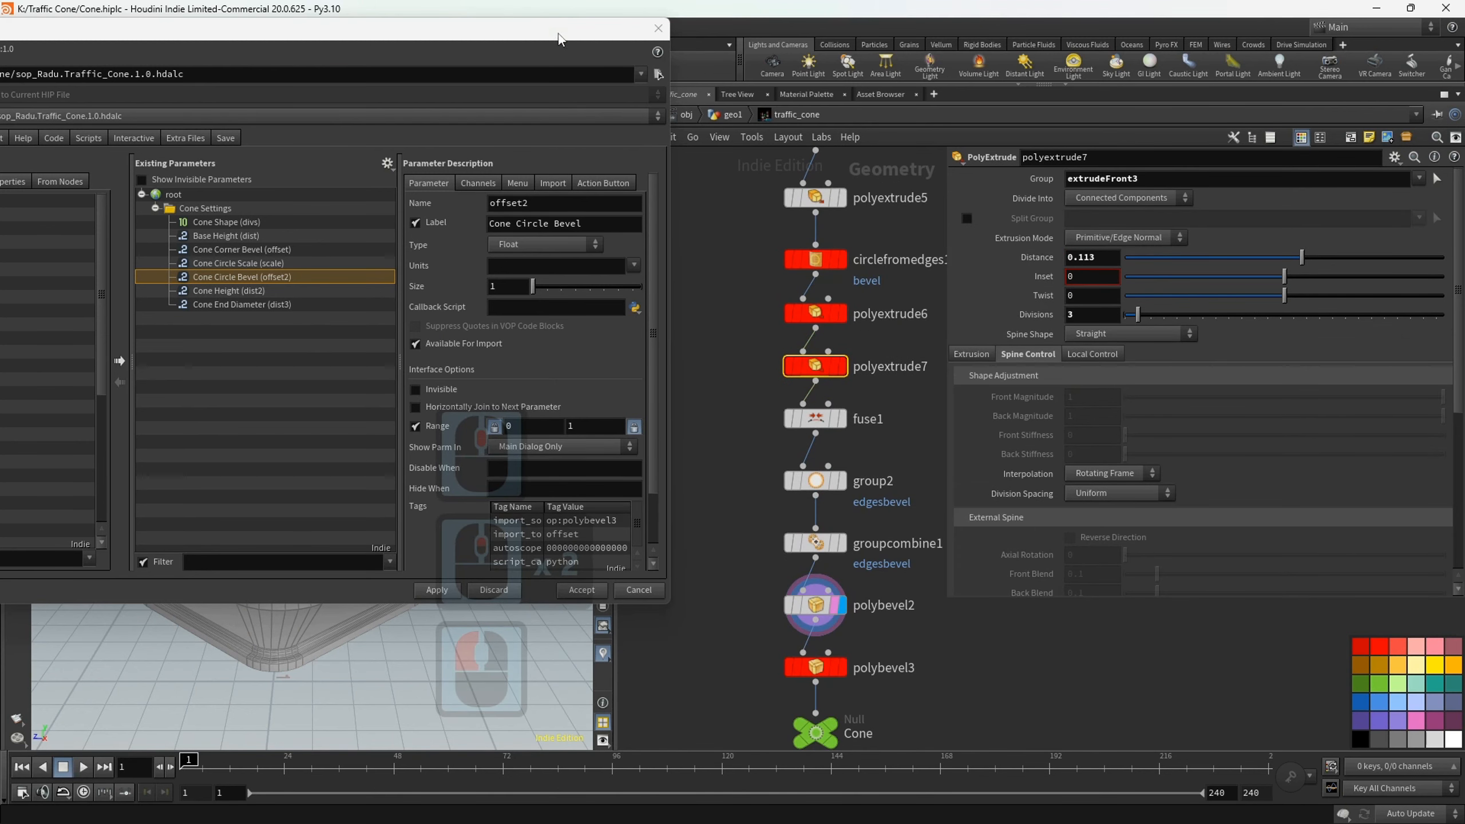
{"action": "left_click", "coordinate": [658, 28]}
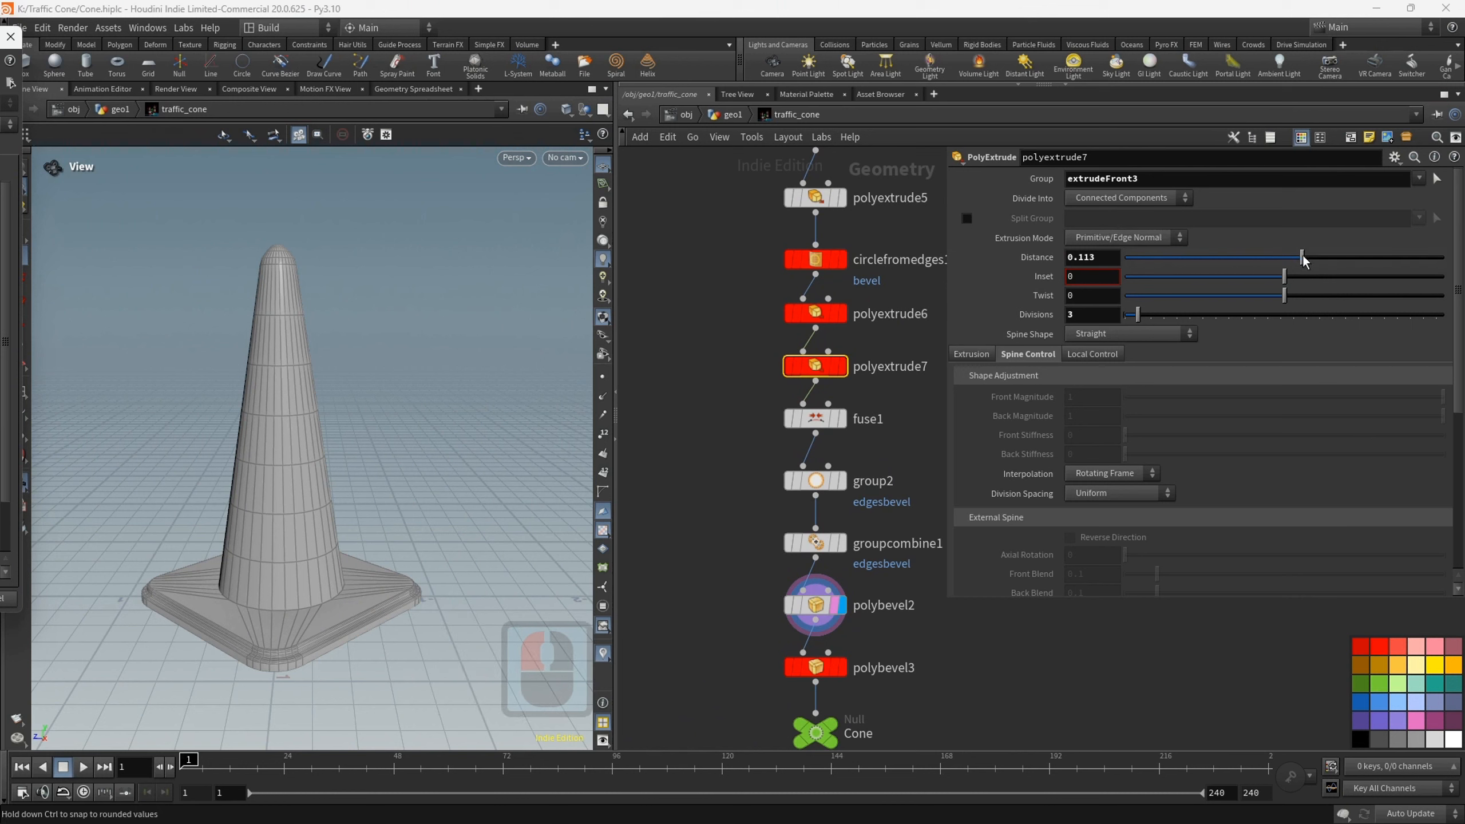
{"action": "left_click", "coordinate": [1305, 259]}
{"action": "key", "text": "ctrl+z"}
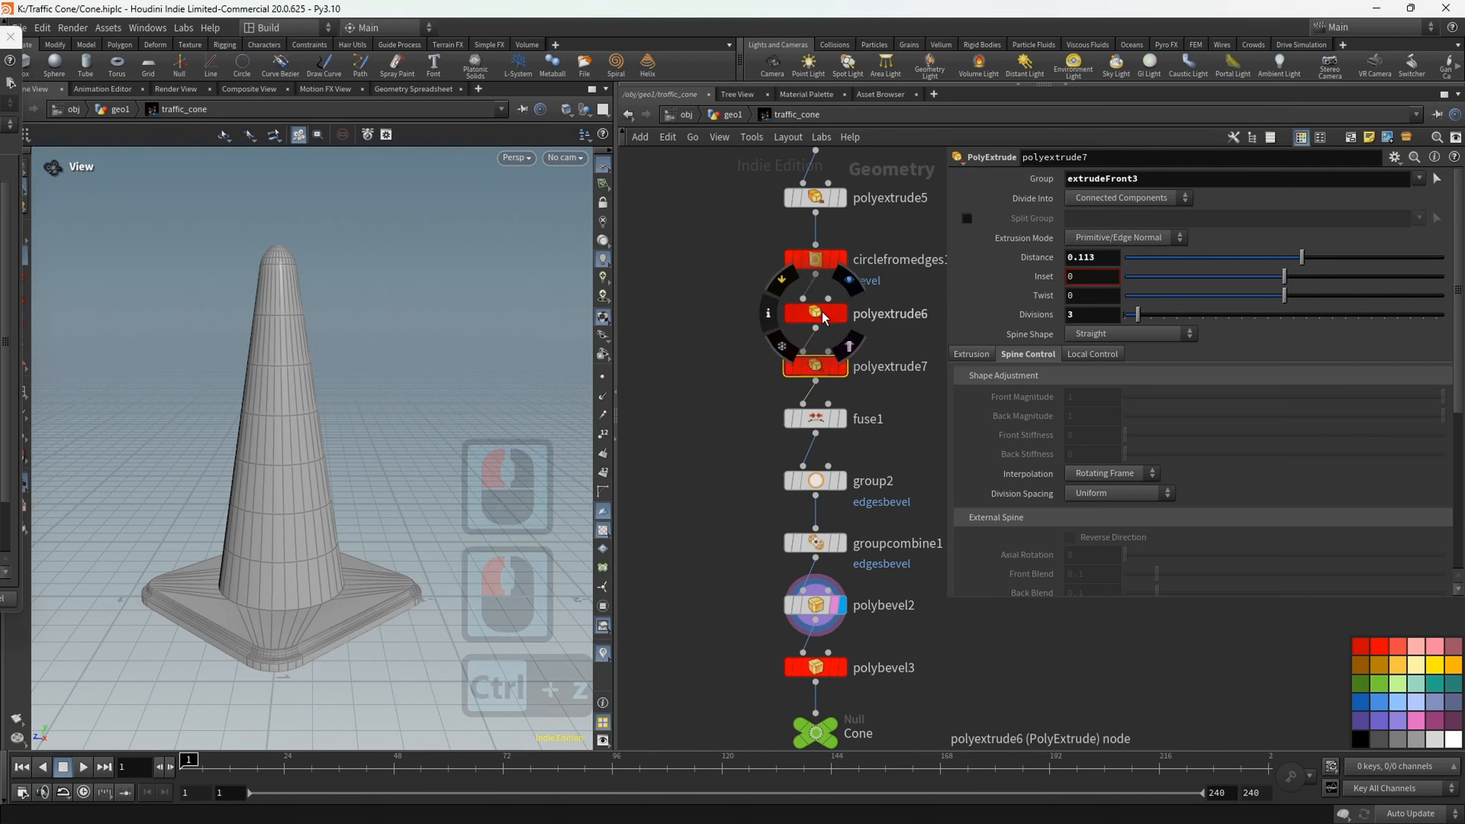
- Select the polyextrude7 node, apply the interface changes to the Traffic Cone asset definition and review the Cone End Diameter parameter's settings
{"action": "left_click", "coordinate": [824, 316]}
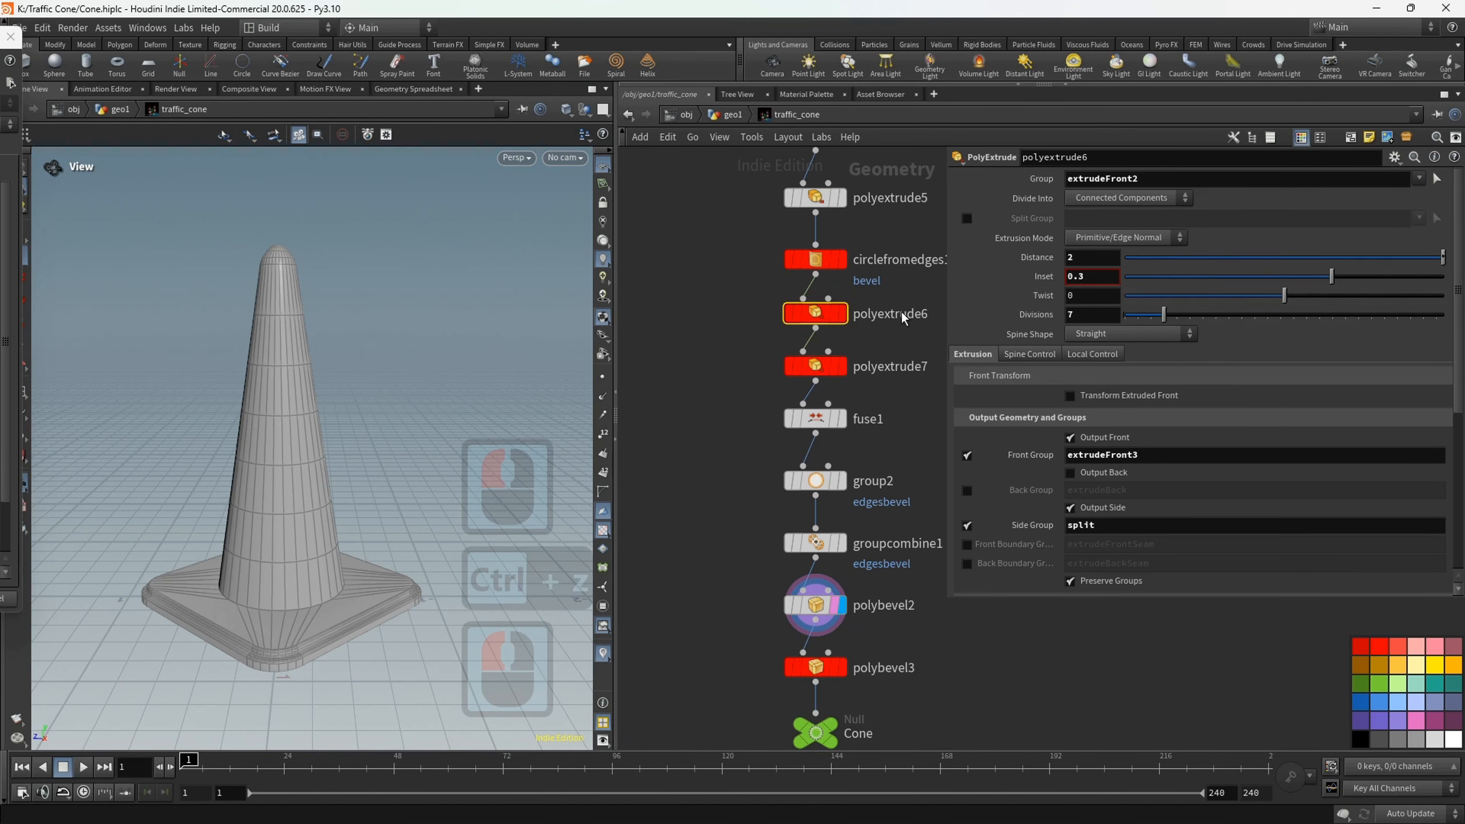
{"action": "left_click", "coordinate": [814, 372]}
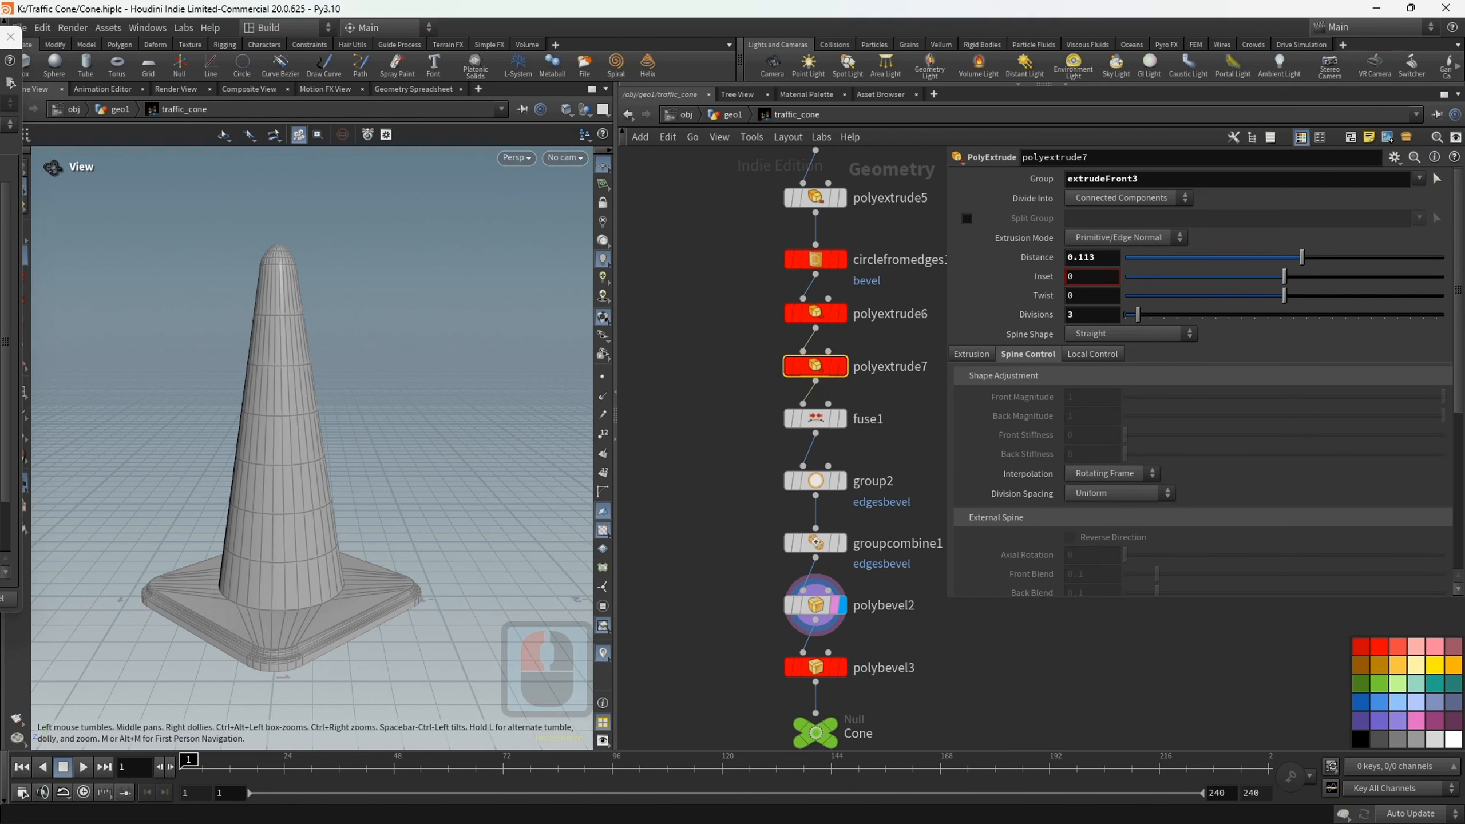
{"action": "left_click_drag", "start_coordinate": [505, 67], "coordinate": [538, 52]}
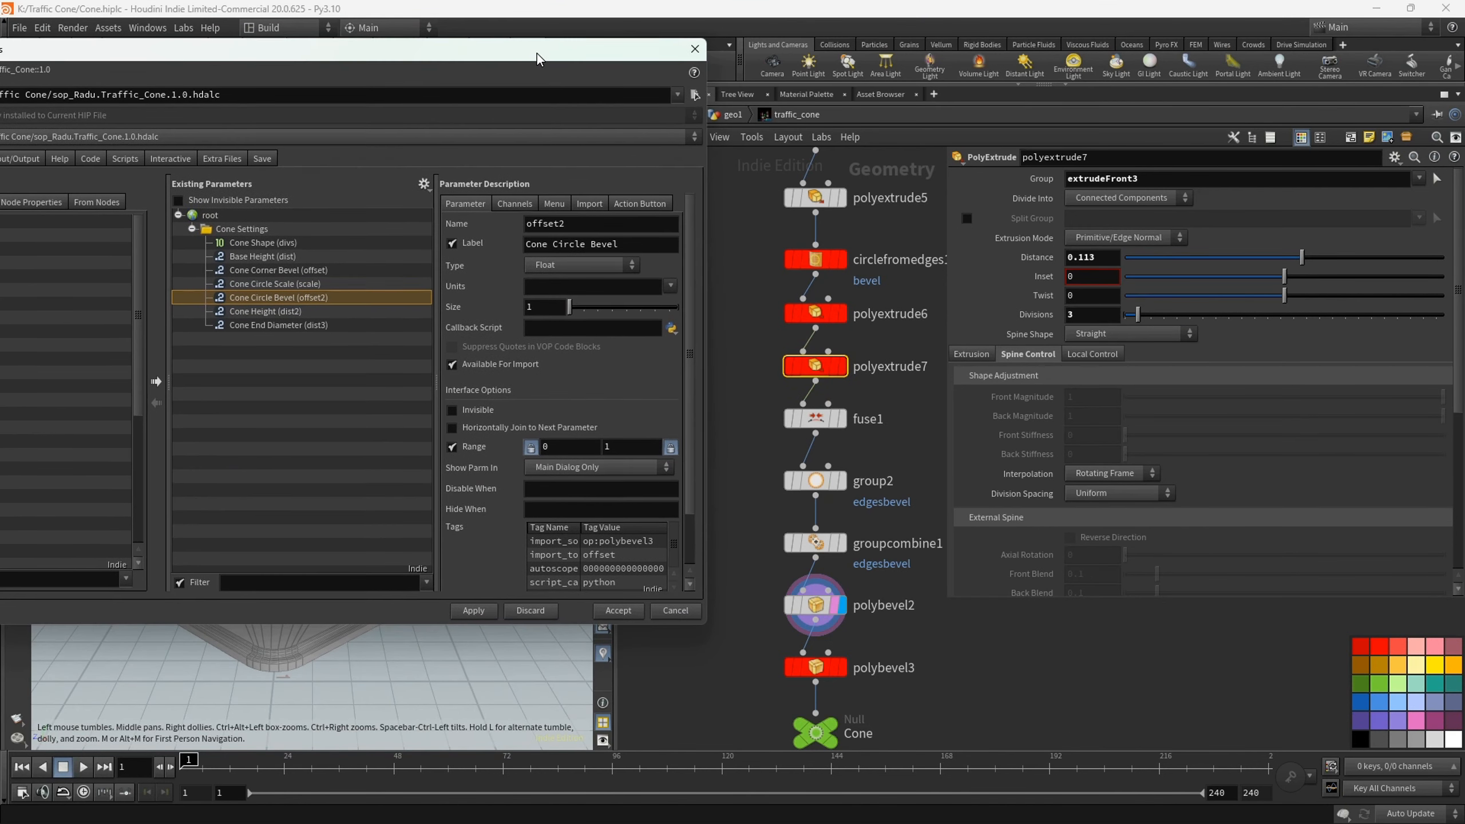
{"action": "left_click", "coordinate": [479, 607]}
{"action": "left_click", "coordinate": [513, 687]}
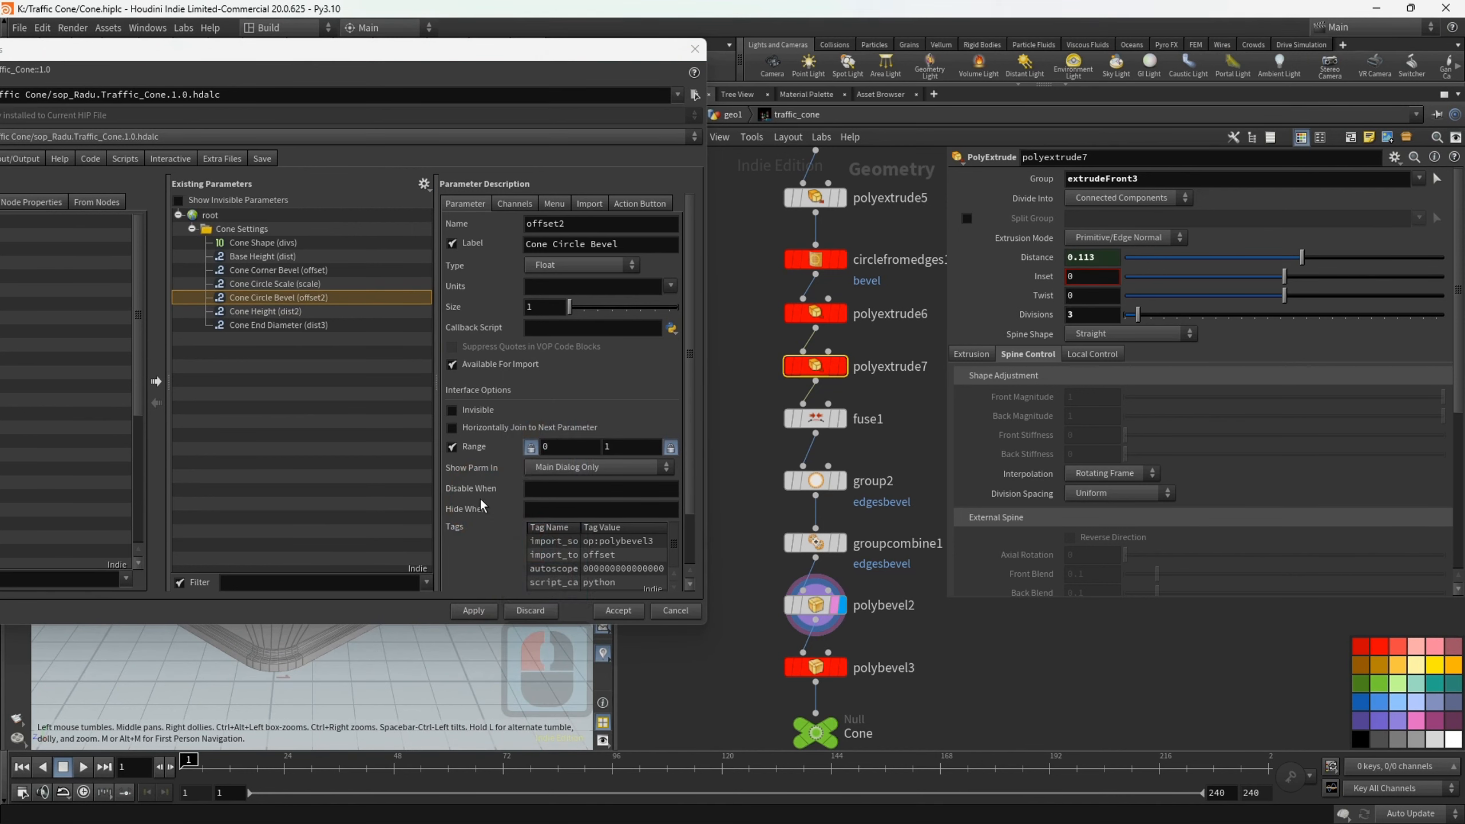
{"action": "left_click", "coordinate": [323, 328]}
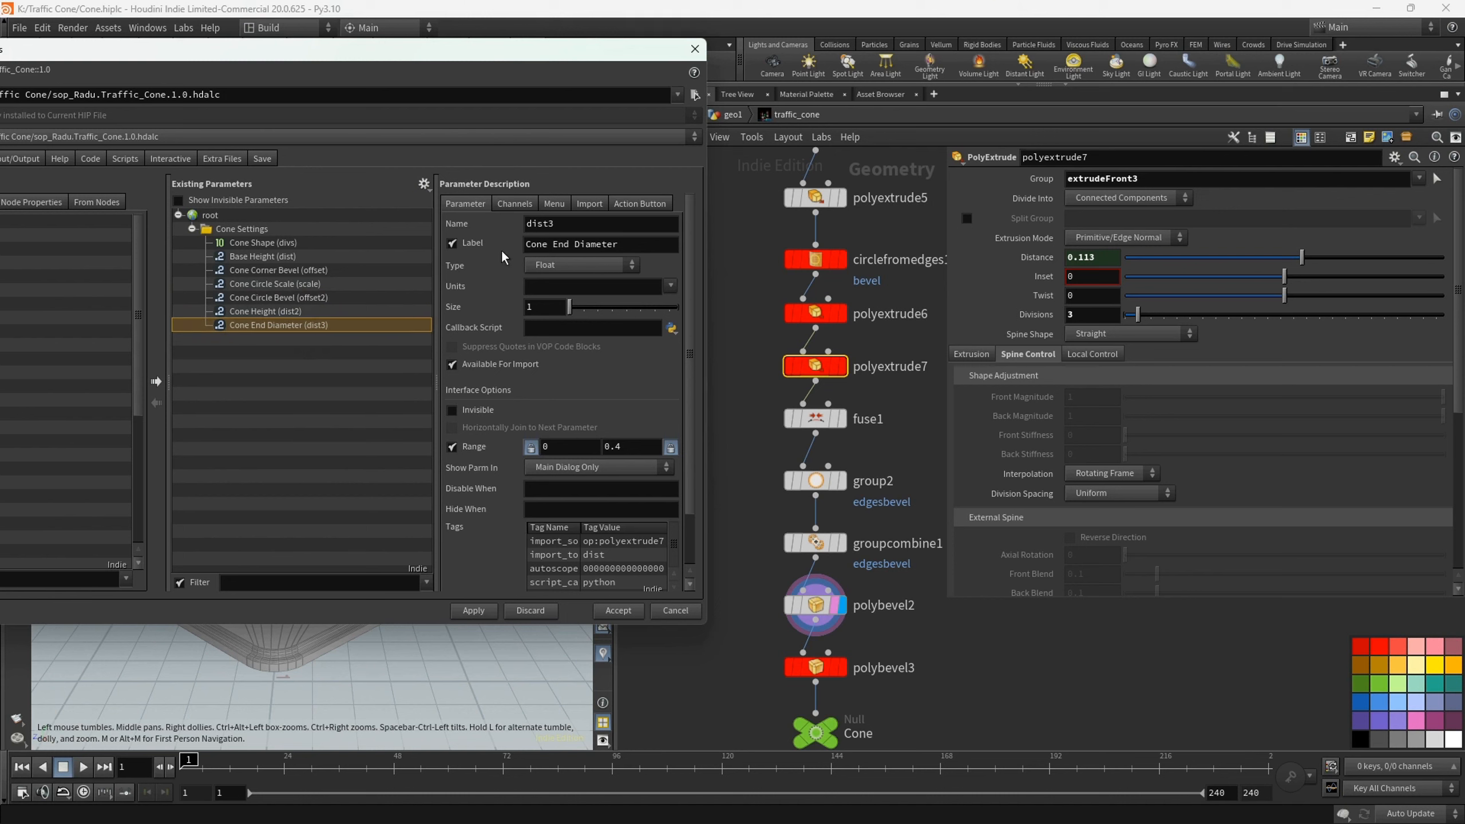
{"action": "left_click", "coordinate": [515, 209]}
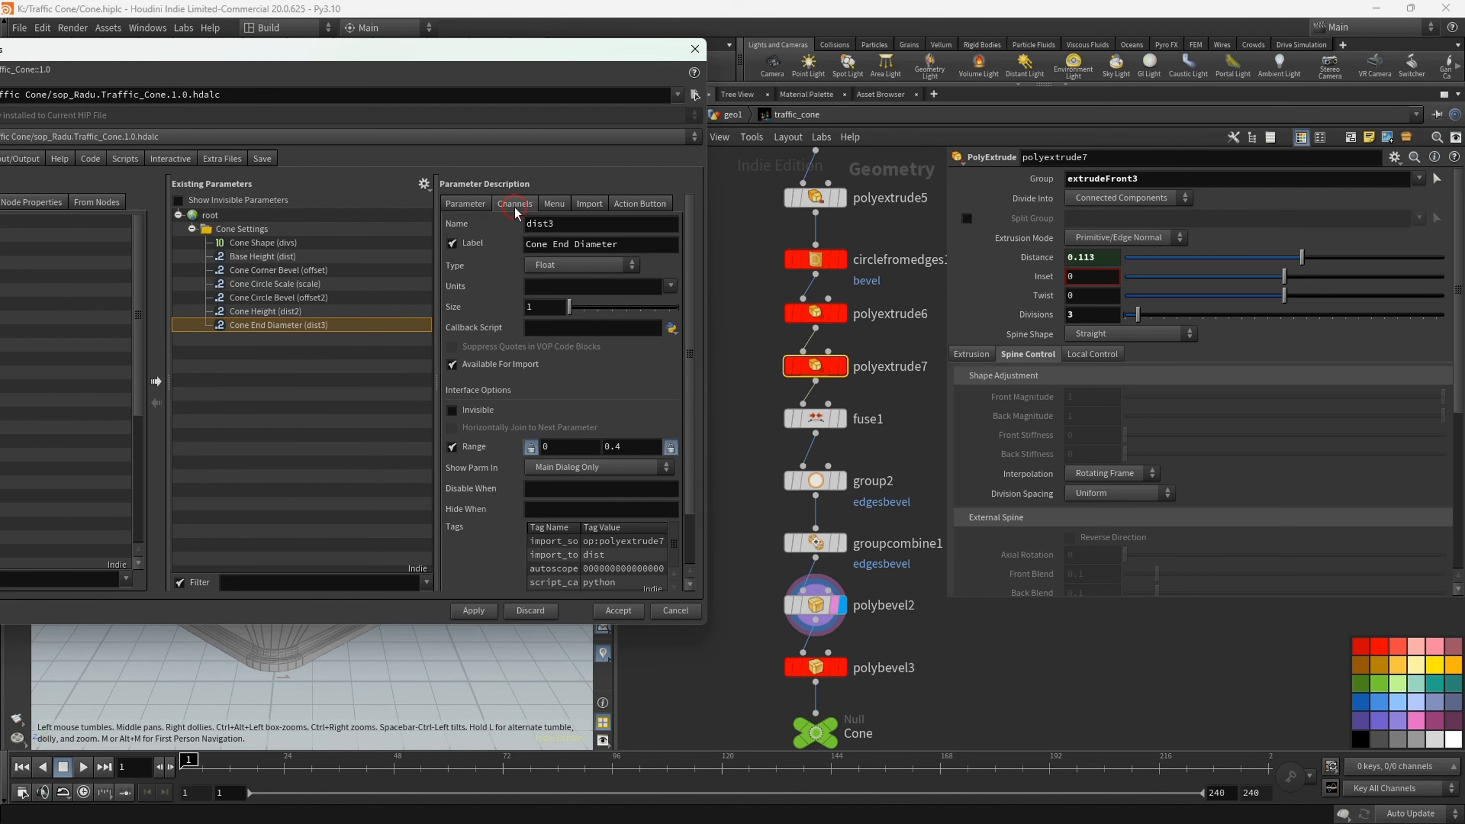
{"action": "left_click", "coordinate": [468, 205]}
- Return to the geo1 network and open the traffic_cone node's parameters in a floating window placed clear of the node
{"action": "left_click_drag", "start_coordinate": [527, 57], "coordinate": [0, 47]}
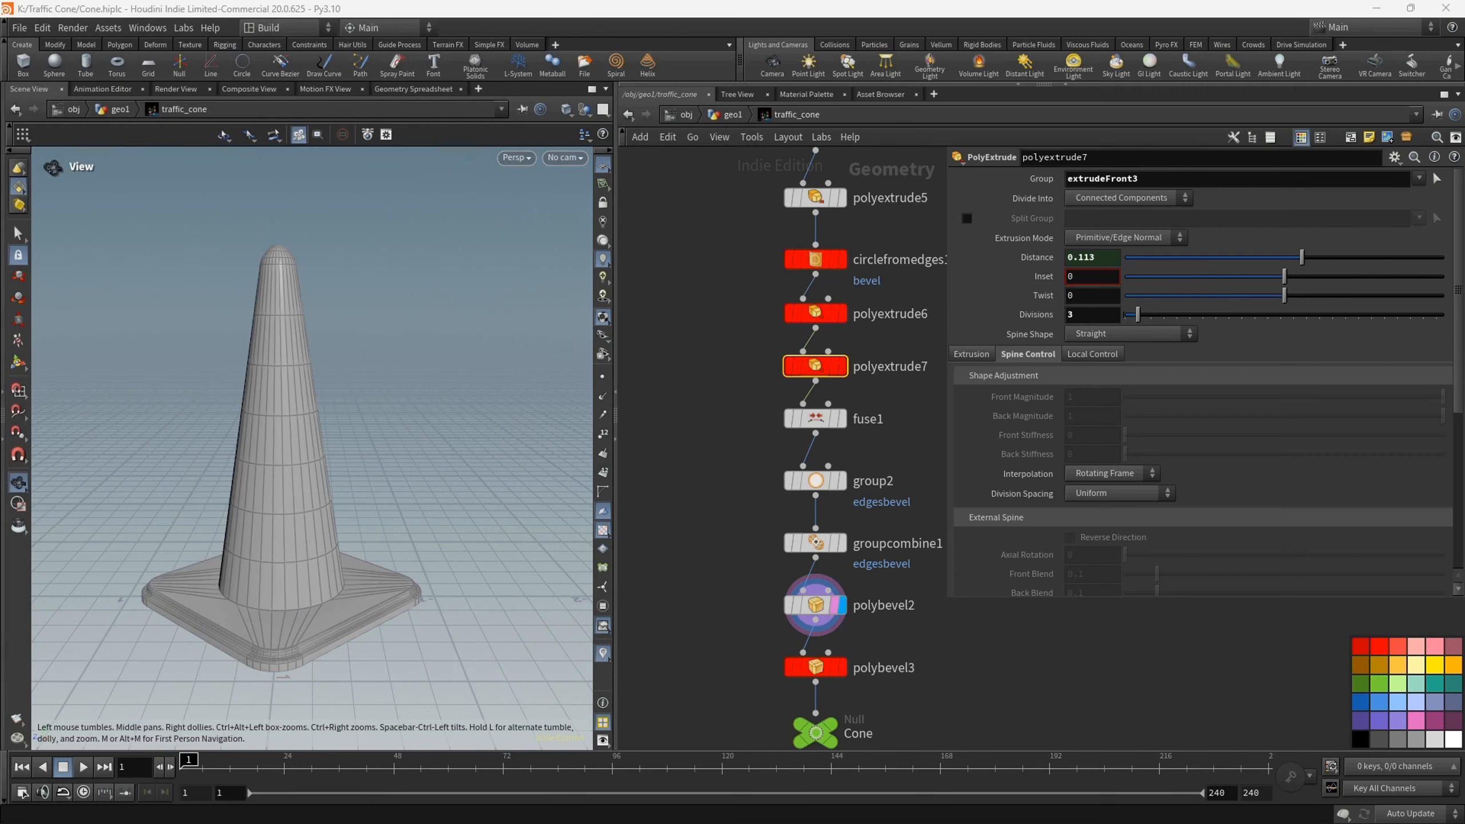
{"action": "left_click", "coordinate": [734, 115]}
{"action": "right_click", "coordinate": [838, 258]}
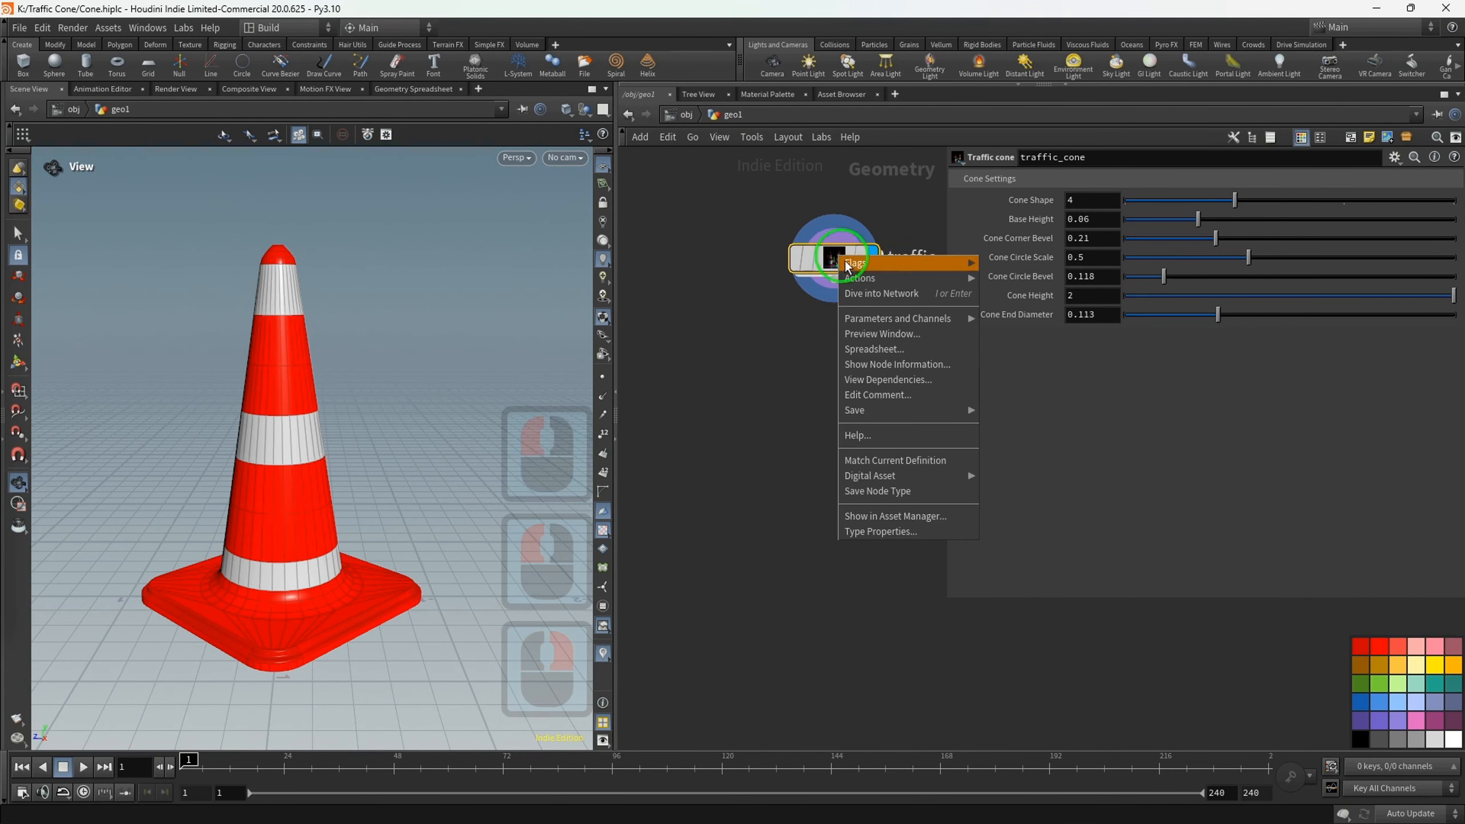
{"action": "mouse_move", "coordinate": [924, 321]}
{"action": "left_click", "coordinate": [1001, 319]}
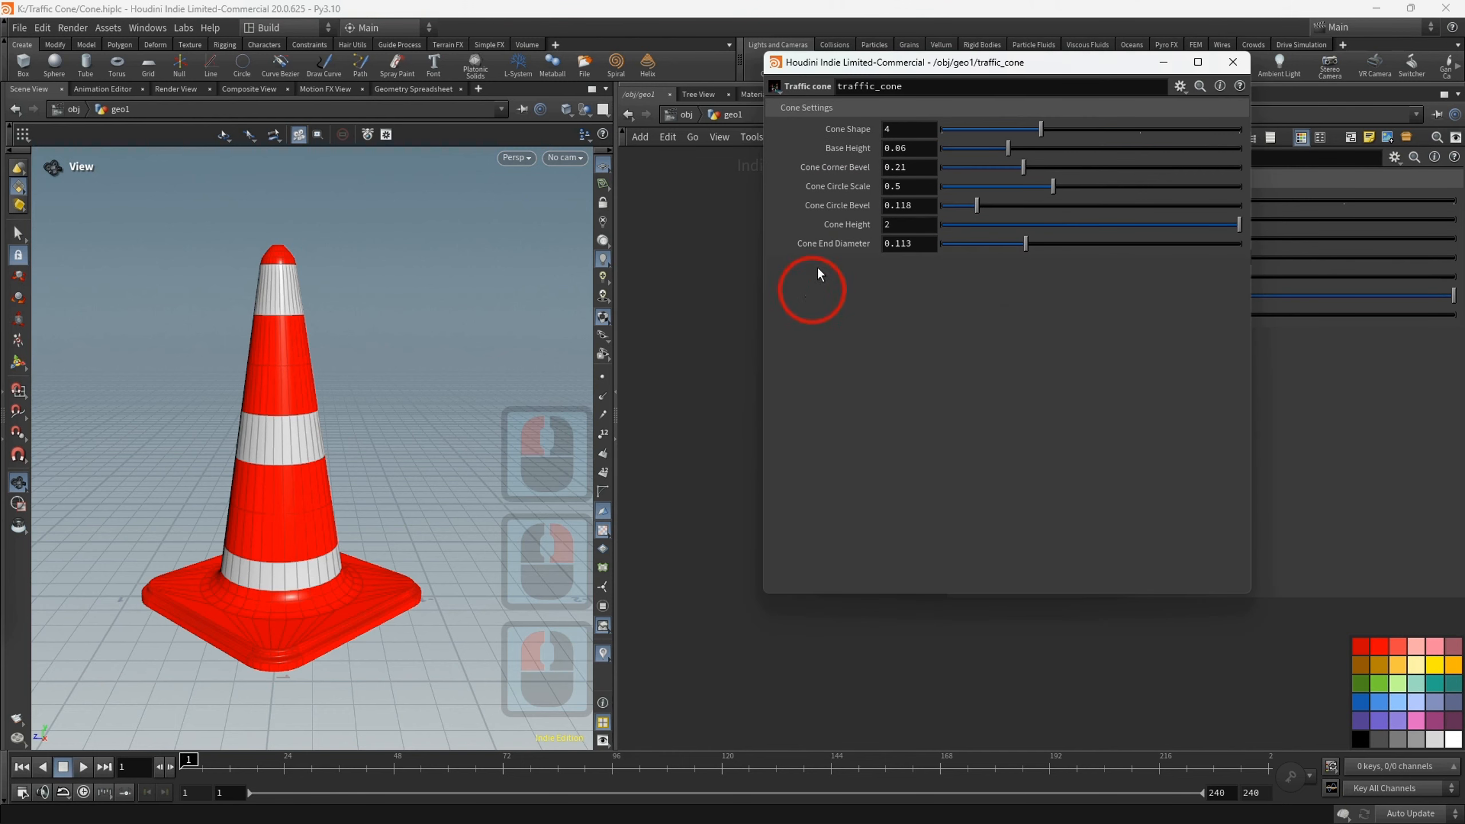
{"action": "left_click_drag", "start_coordinate": [922, 65], "coordinate": [532, 53]}
- Go back inside the traffic_cone asset and set Cone End Diameter to about 0.214 in the floating parameter window
{"action": "double_click", "coordinate": [847, 264]}
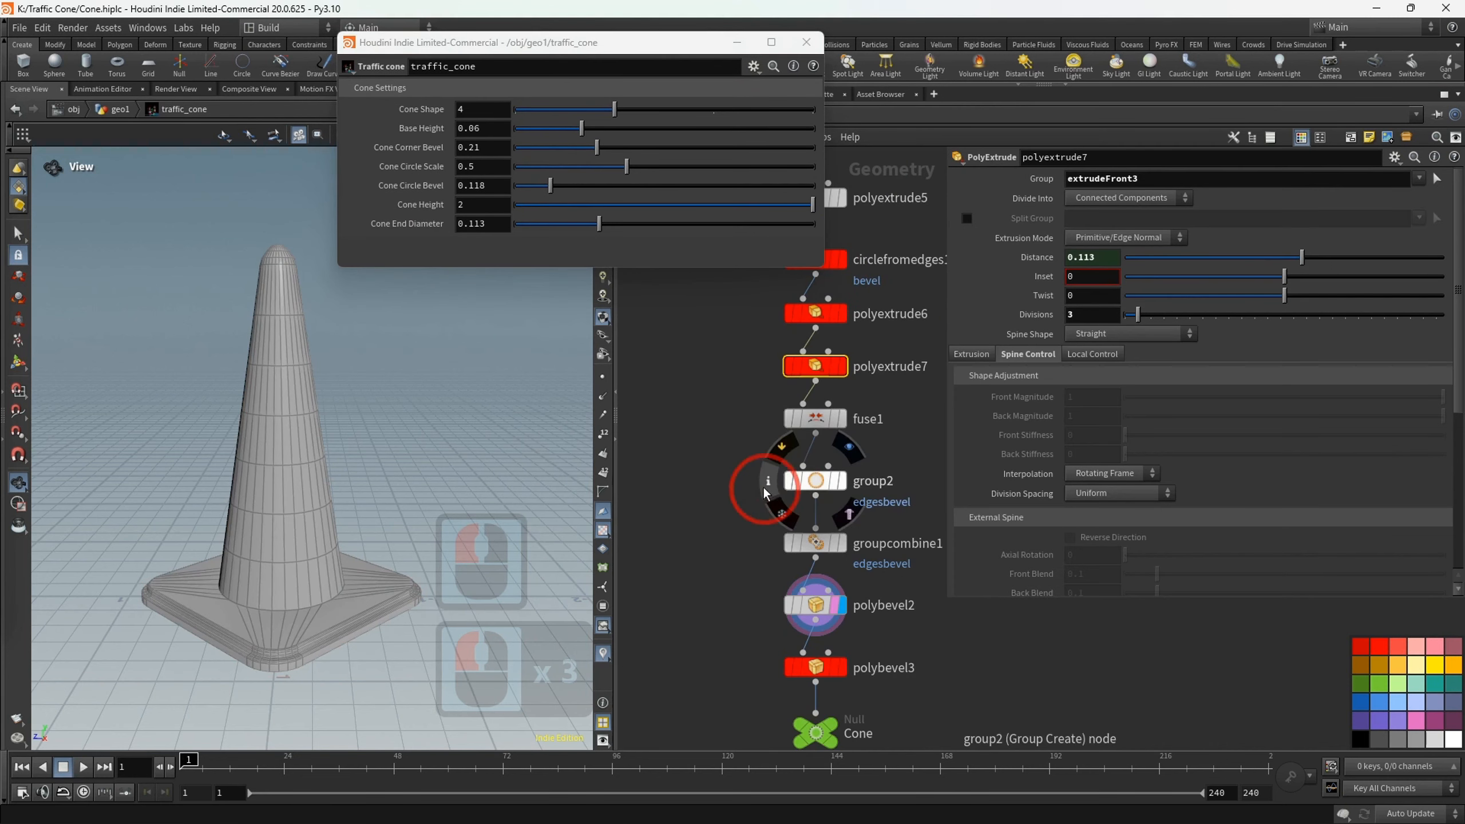
{"action": "middle_click_drag", "start_coordinate": [760, 488], "coordinate": [743, 572]}
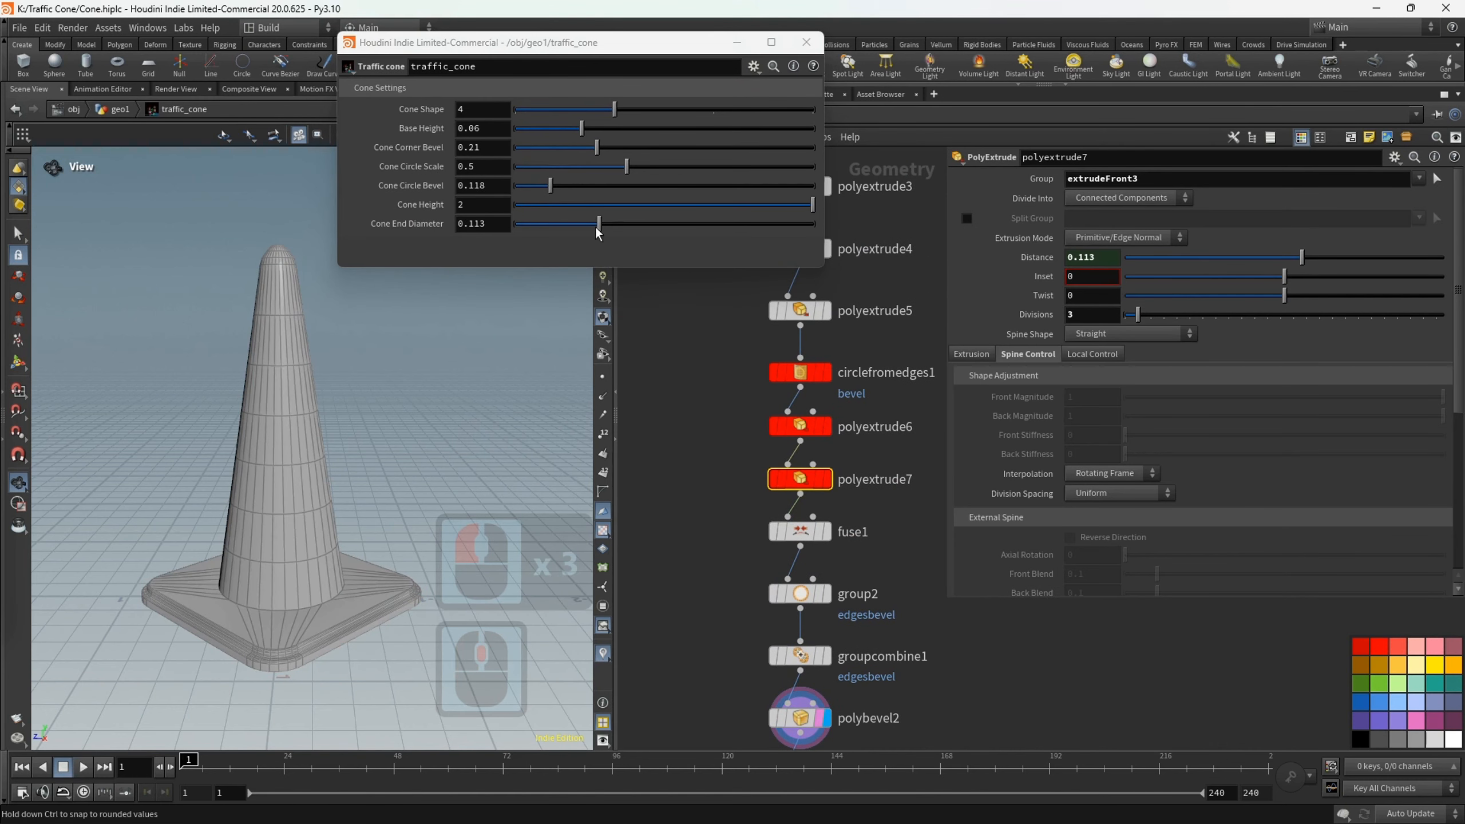
{"action": "left_click_drag", "start_coordinate": [600, 222], "coordinate": [678, 243]}
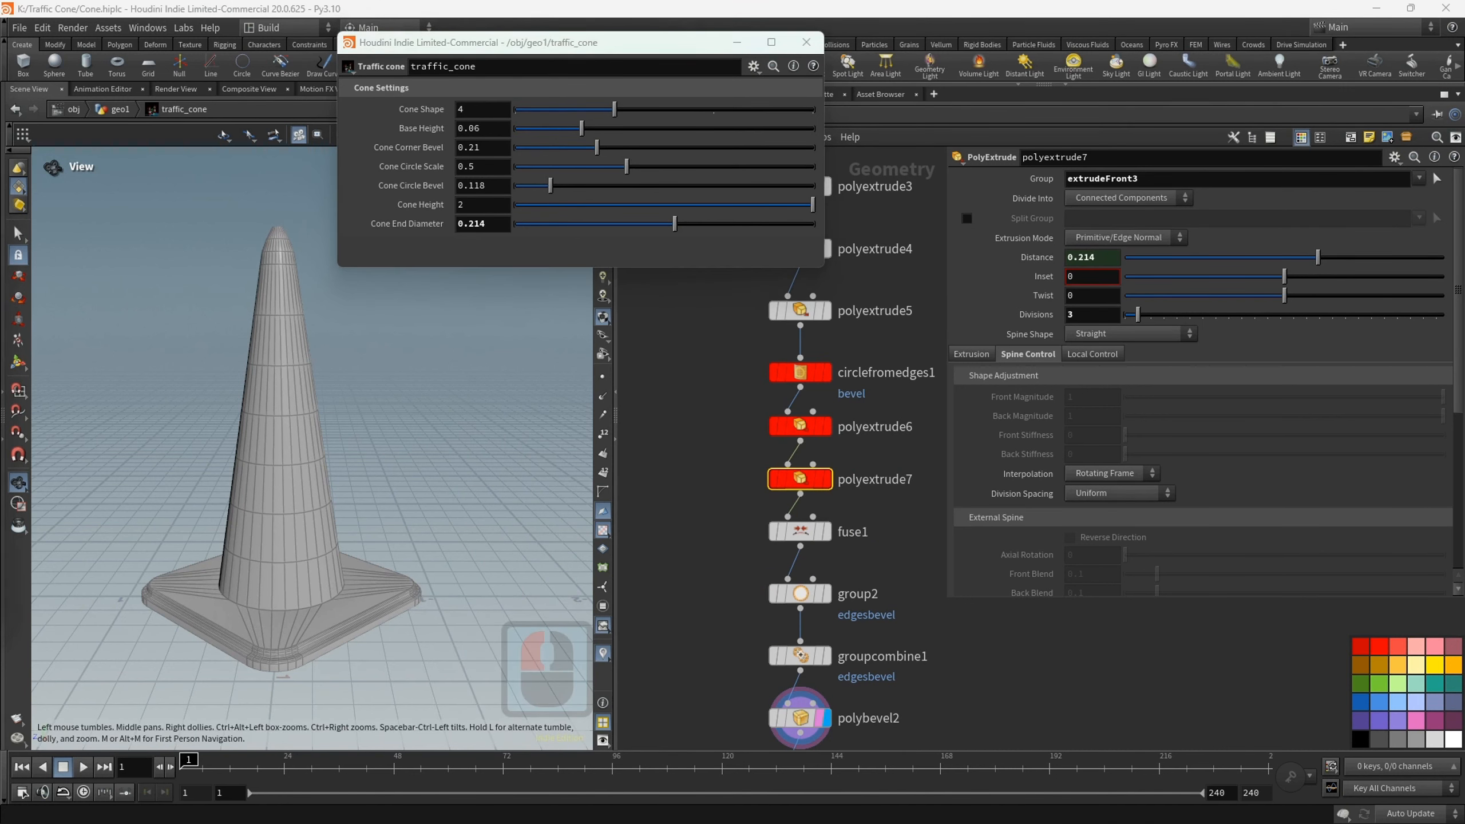
- Relabel the Cone End Diameter parameter as "Cone End Height" and apply the change to the asset definition
{"action": "left_click_drag", "start_coordinate": [0, 57], "coordinate": [671, 72]}
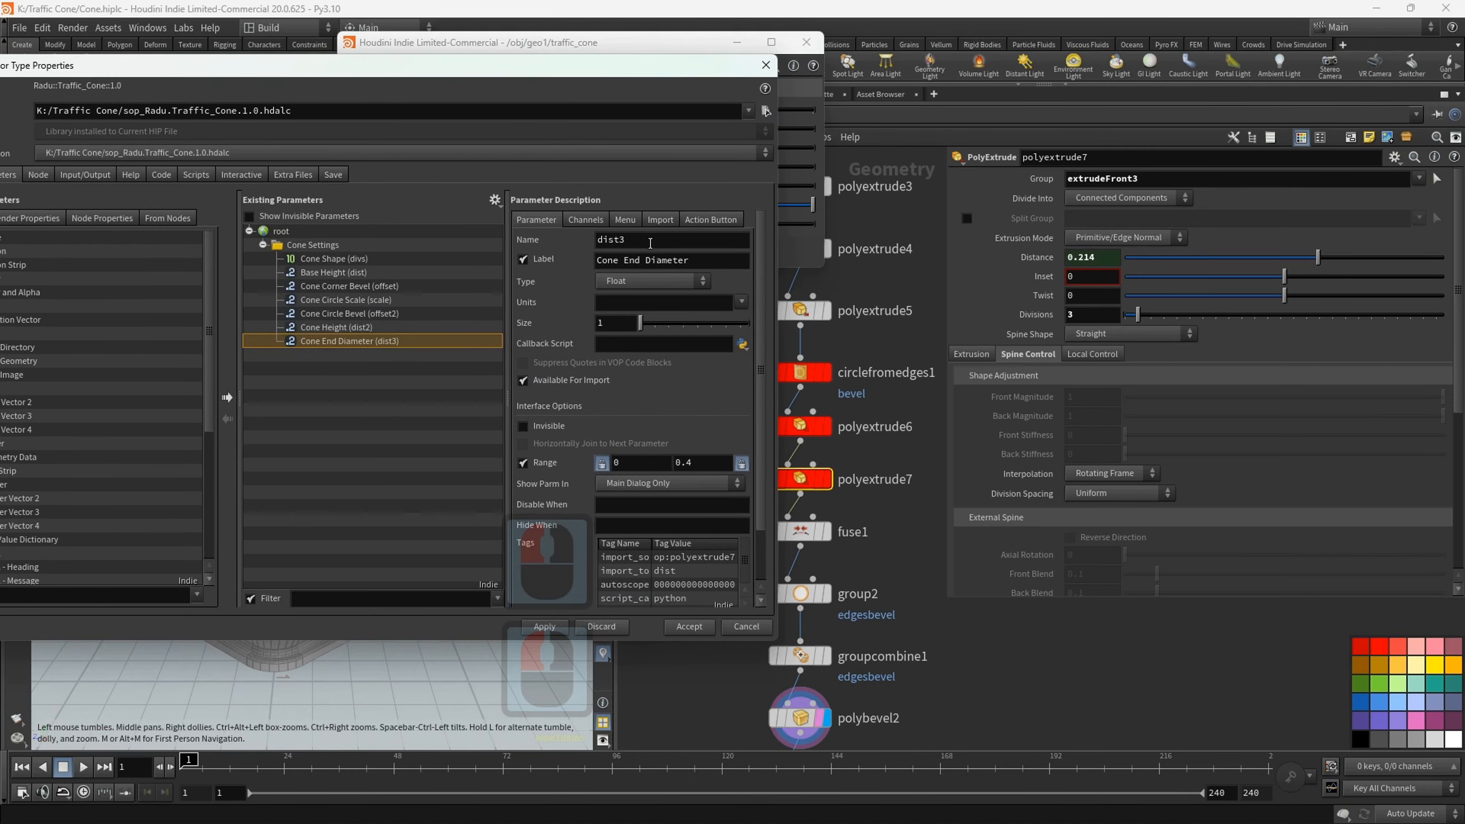
{"action": "double_click", "coordinate": [650, 261]}
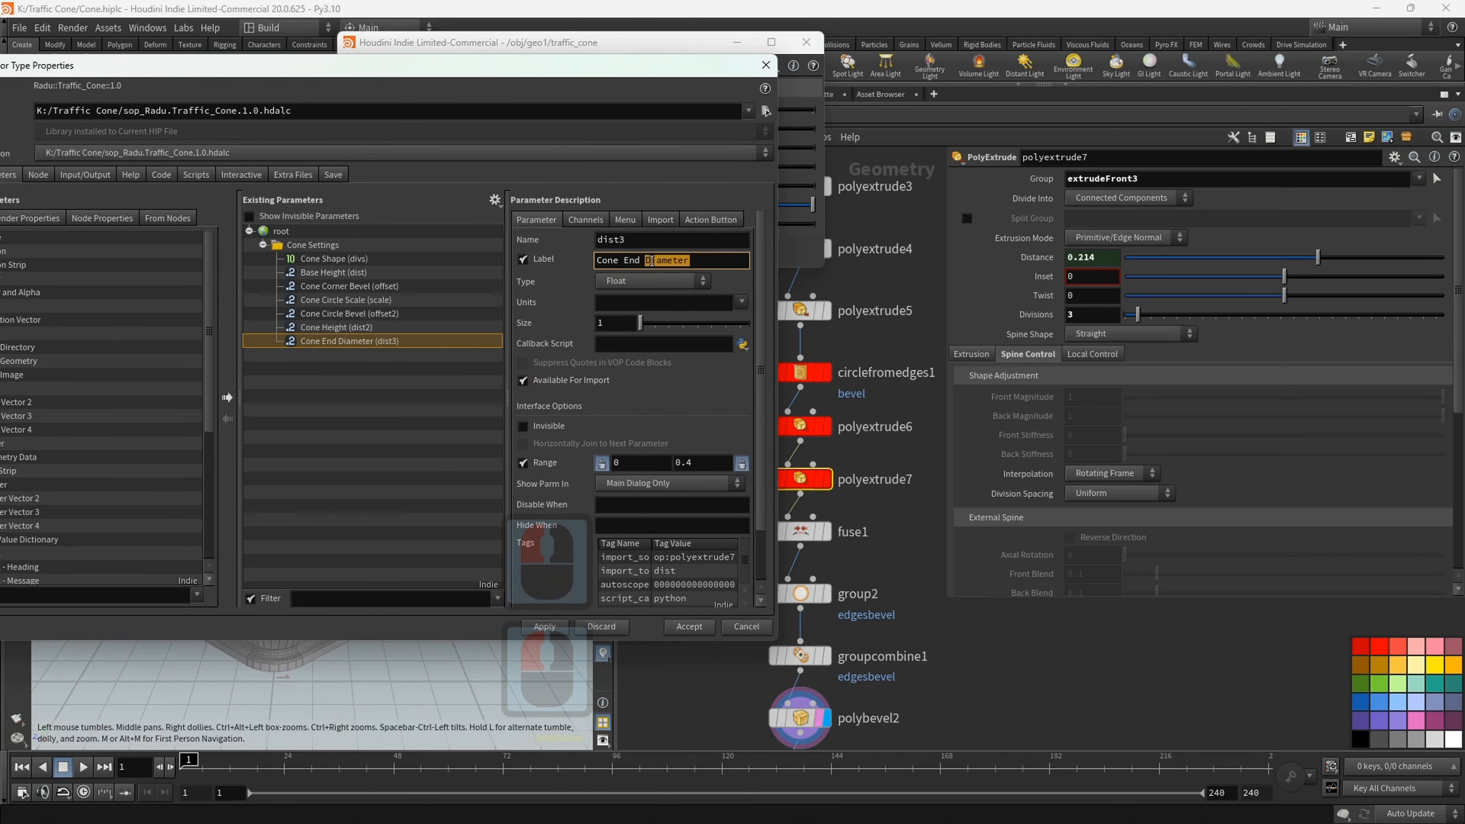
{"action": "type", "text": "Hei"}
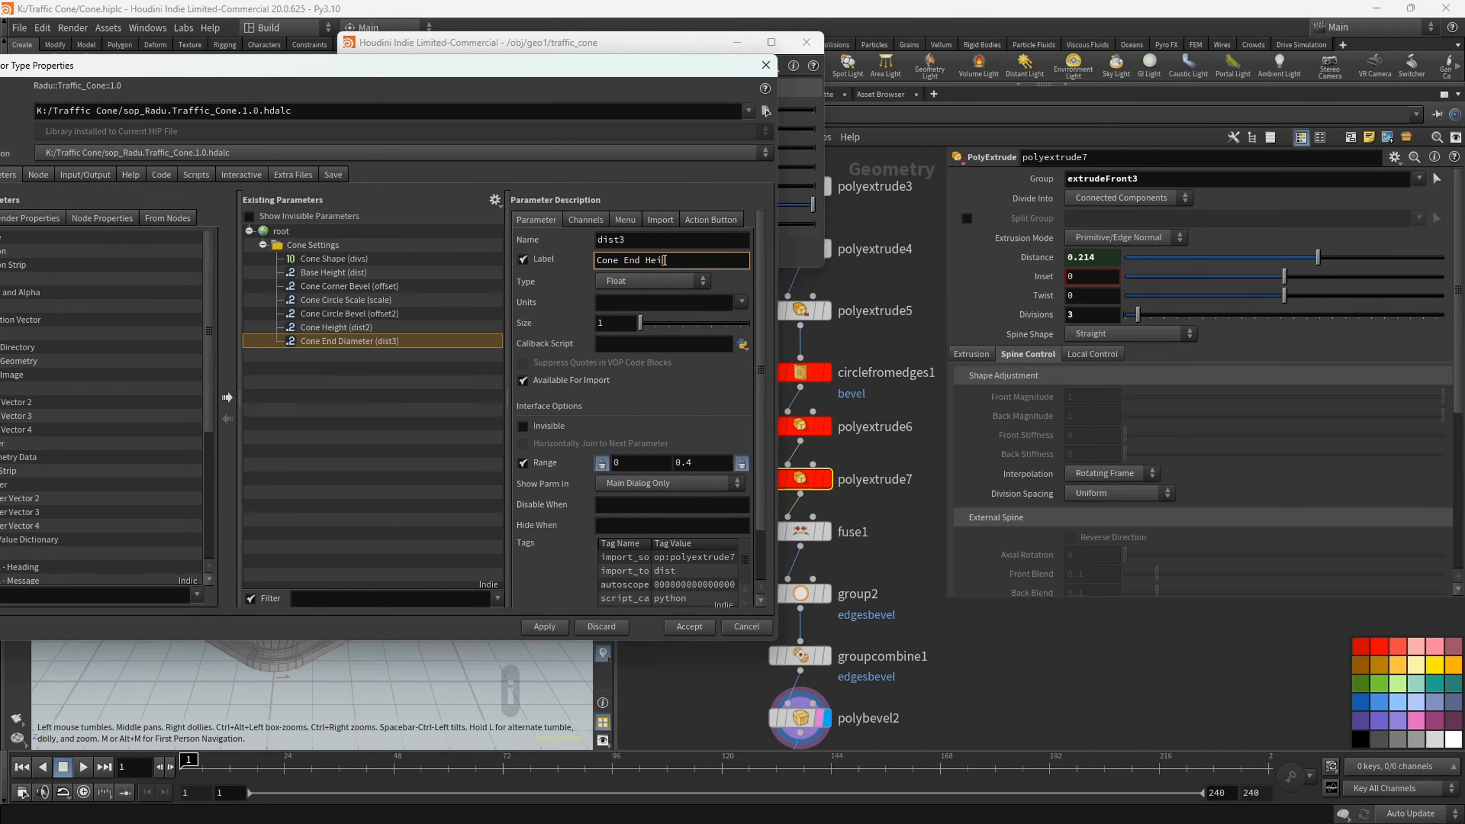
{"action": "type", "text": "ght"}
{"action": "left_click", "coordinate": [558, 601]}
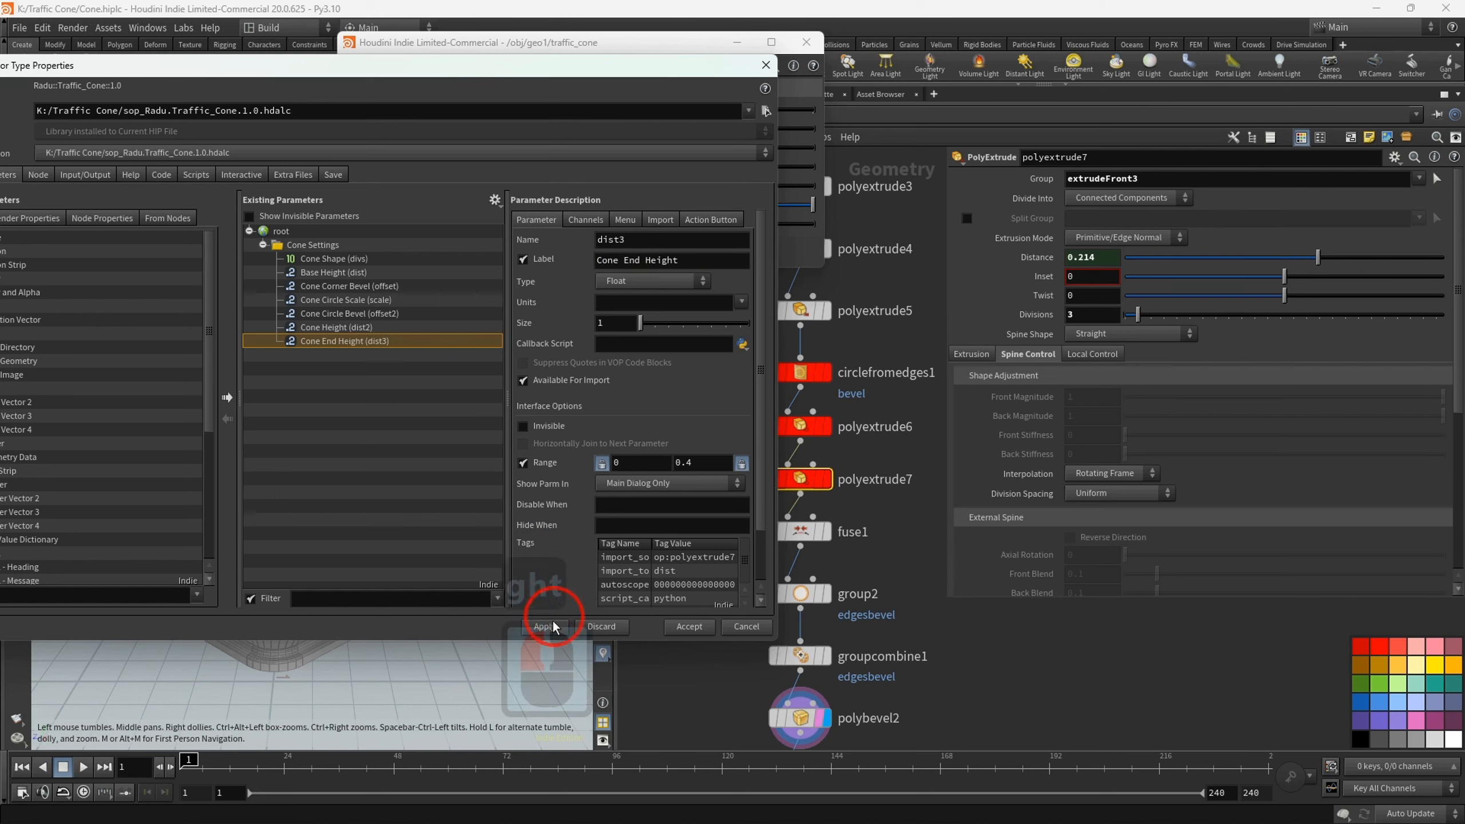
{"action": "left_click", "coordinate": [552, 625]}
{"action": "left_click", "coordinate": [588, 702]}
{"action": "left_click", "coordinate": [632, 388]}
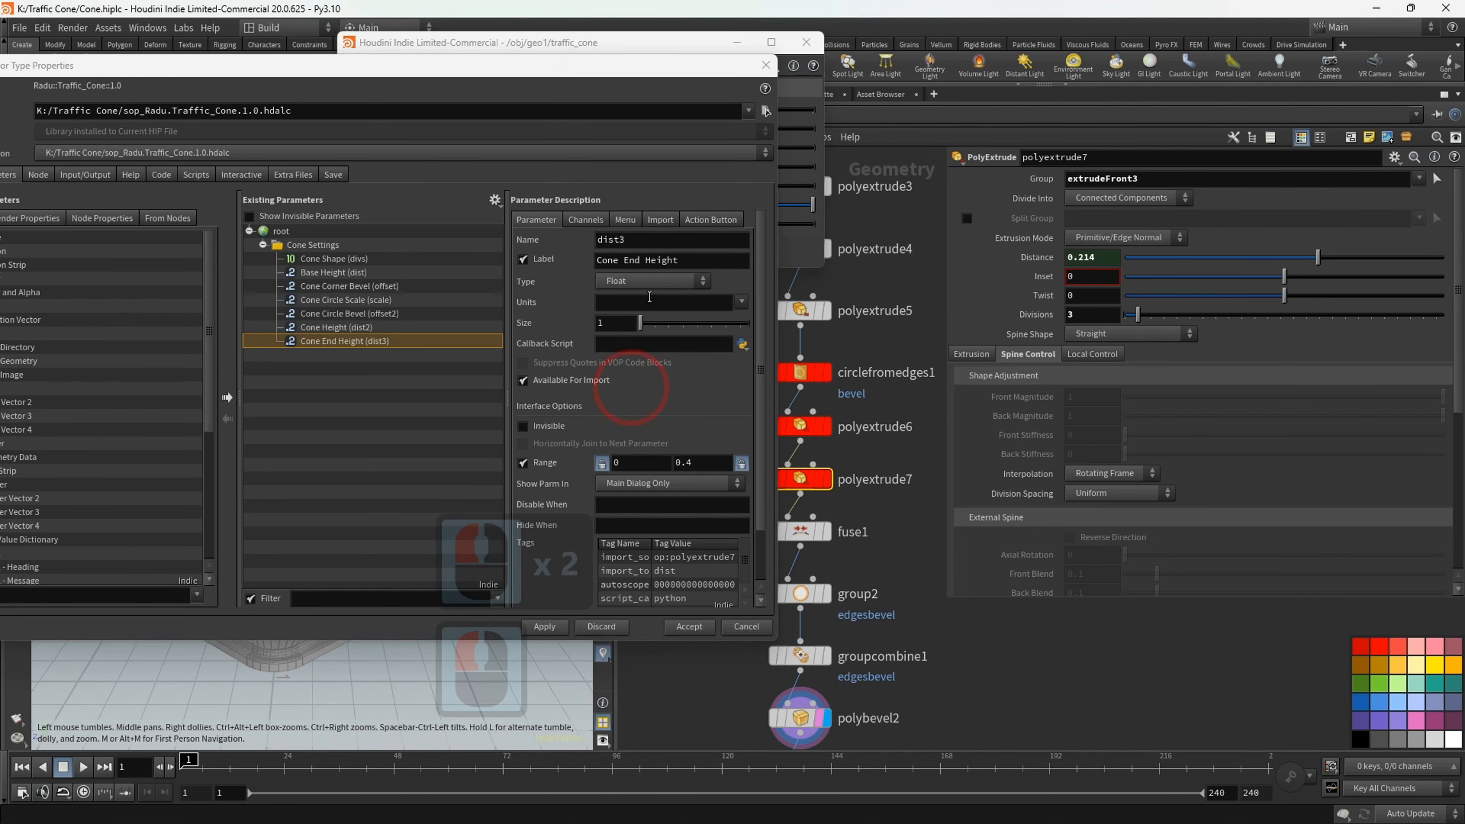
- Expose the Inset parameter of the polyextrude6 node directly above Cone End Height in Cone Settings and label it "Cone End Diameter"
{"action": "mouse_move", "coordinate": [636, 60]}
{"action": "left_mouse_down"}
{"action": "mouse_move", "coordinate": [733, 45]}
{"action": "mouse_move", "coordinate": [659, 44]}
{"action": "left_mouse_up"}
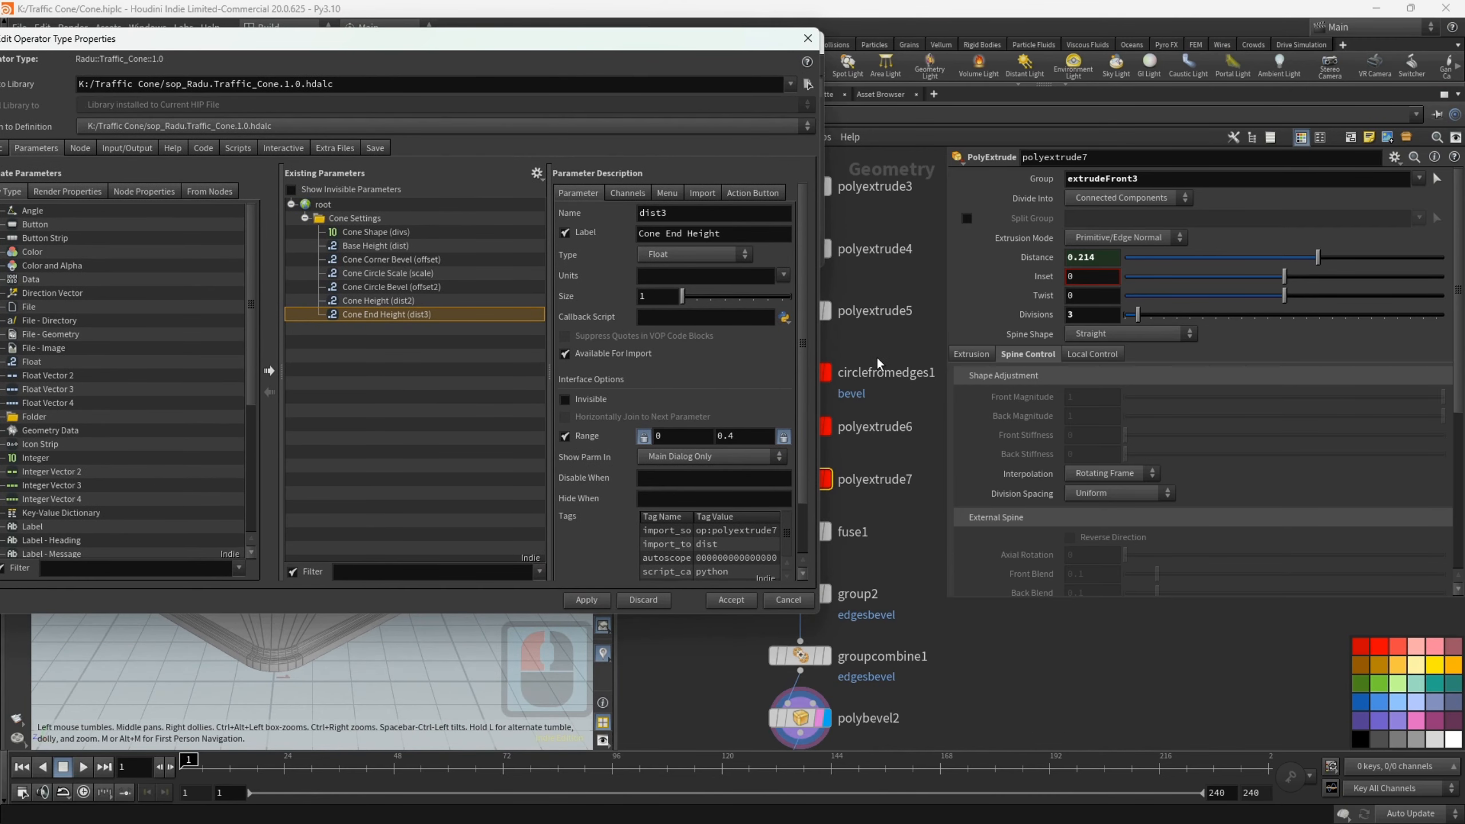
{"action": "middle_click_drag", "start_coordinate": [878, 362], "coordinate": [923, 331]}
{"action": "left_click", "coordinate": [846, 394]}
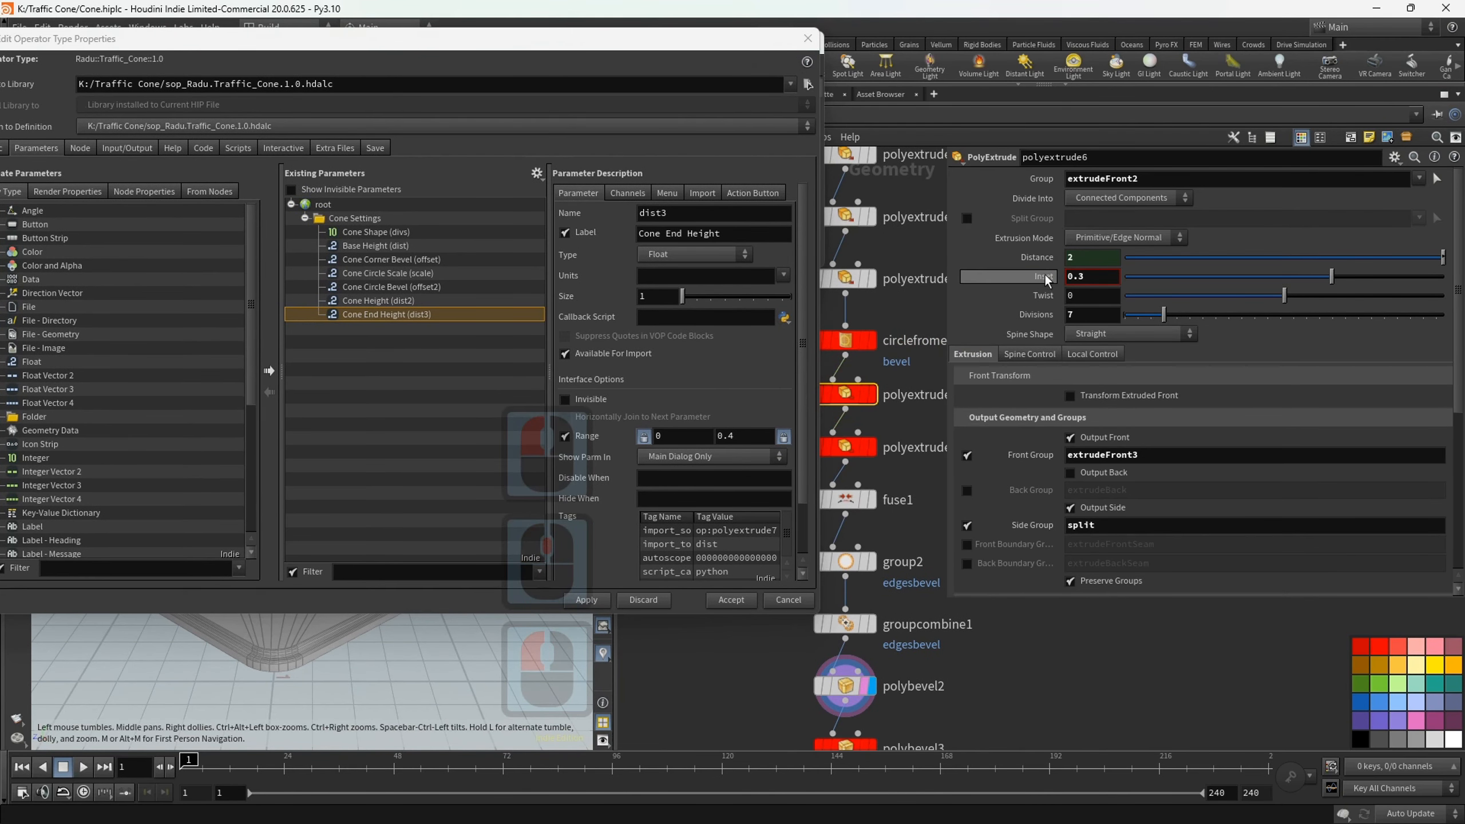
{"action": "left_click_drag", "start_coordinate": [1047, 279], "coordinate": [411, 271]}
{"action": "left_click_drag", "start_coordinate": [352, 220], "coordinate": [352, 218]}
{"action": "left_click_drag", "start_coordinate": [373, 328], "coordinate": [387, 310]}
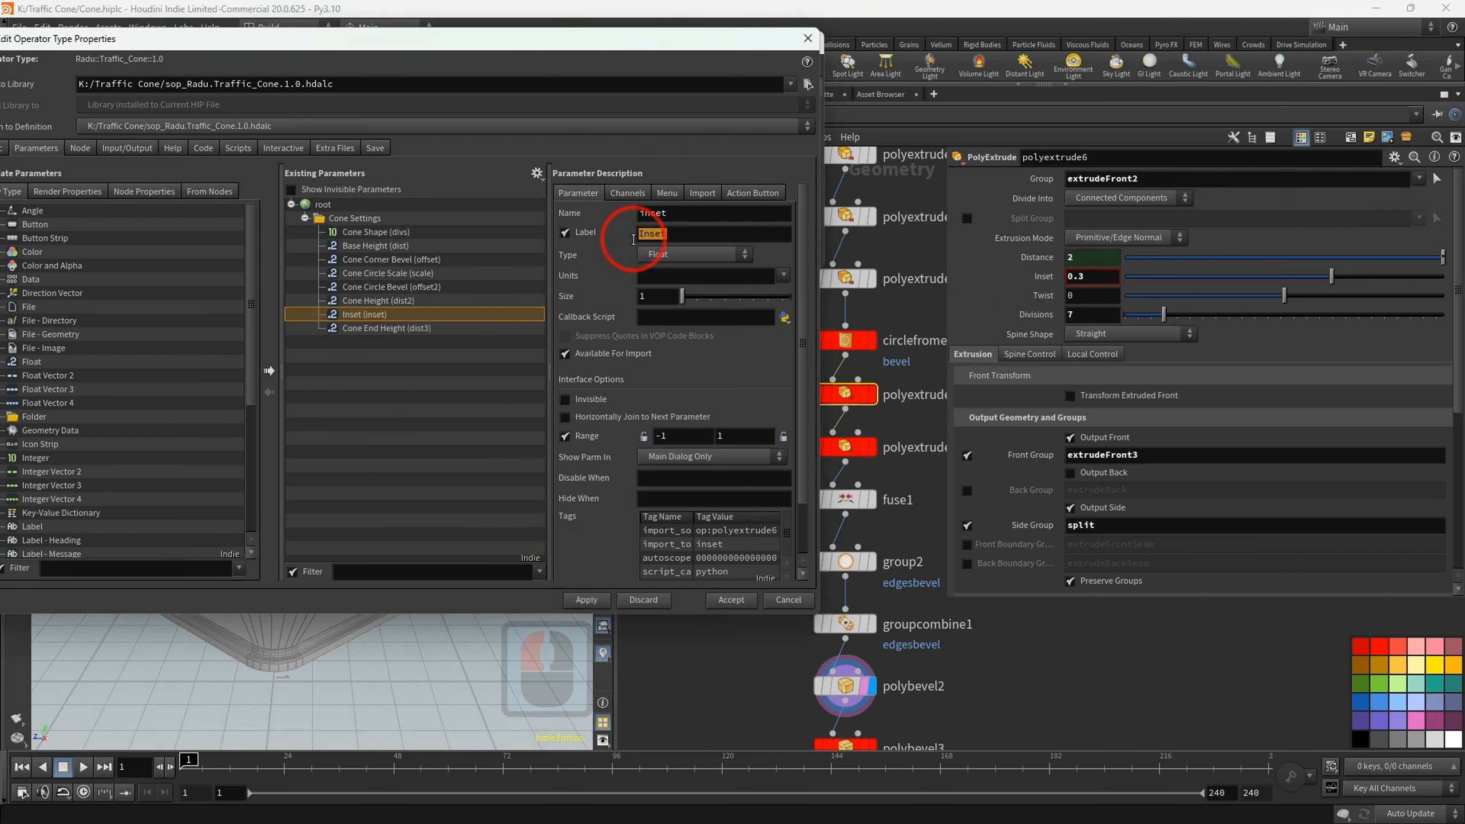
{"action": "type", "text": "Cone End Diameter"}
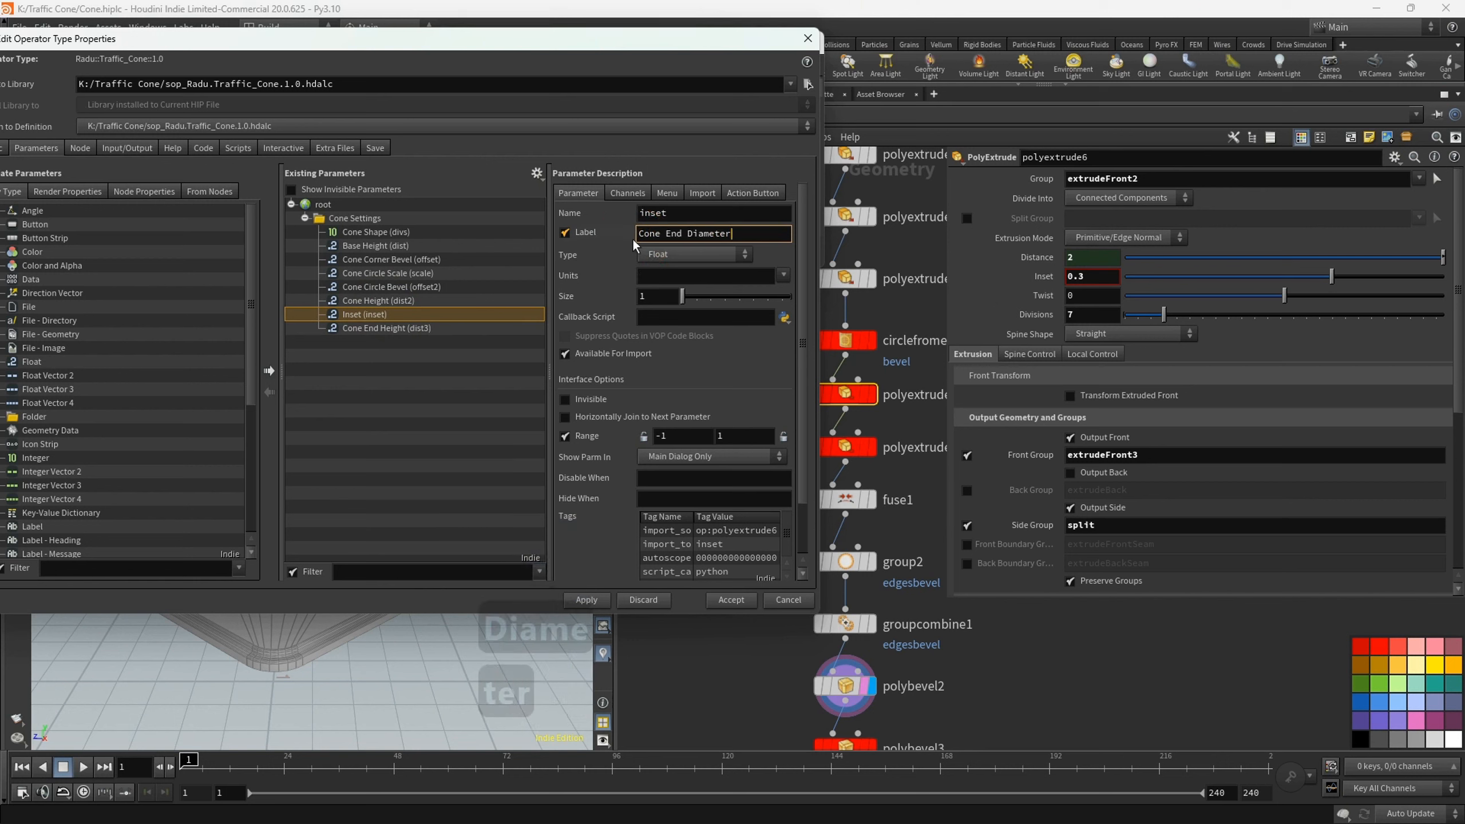
{"action": "key", "text": "Return"}
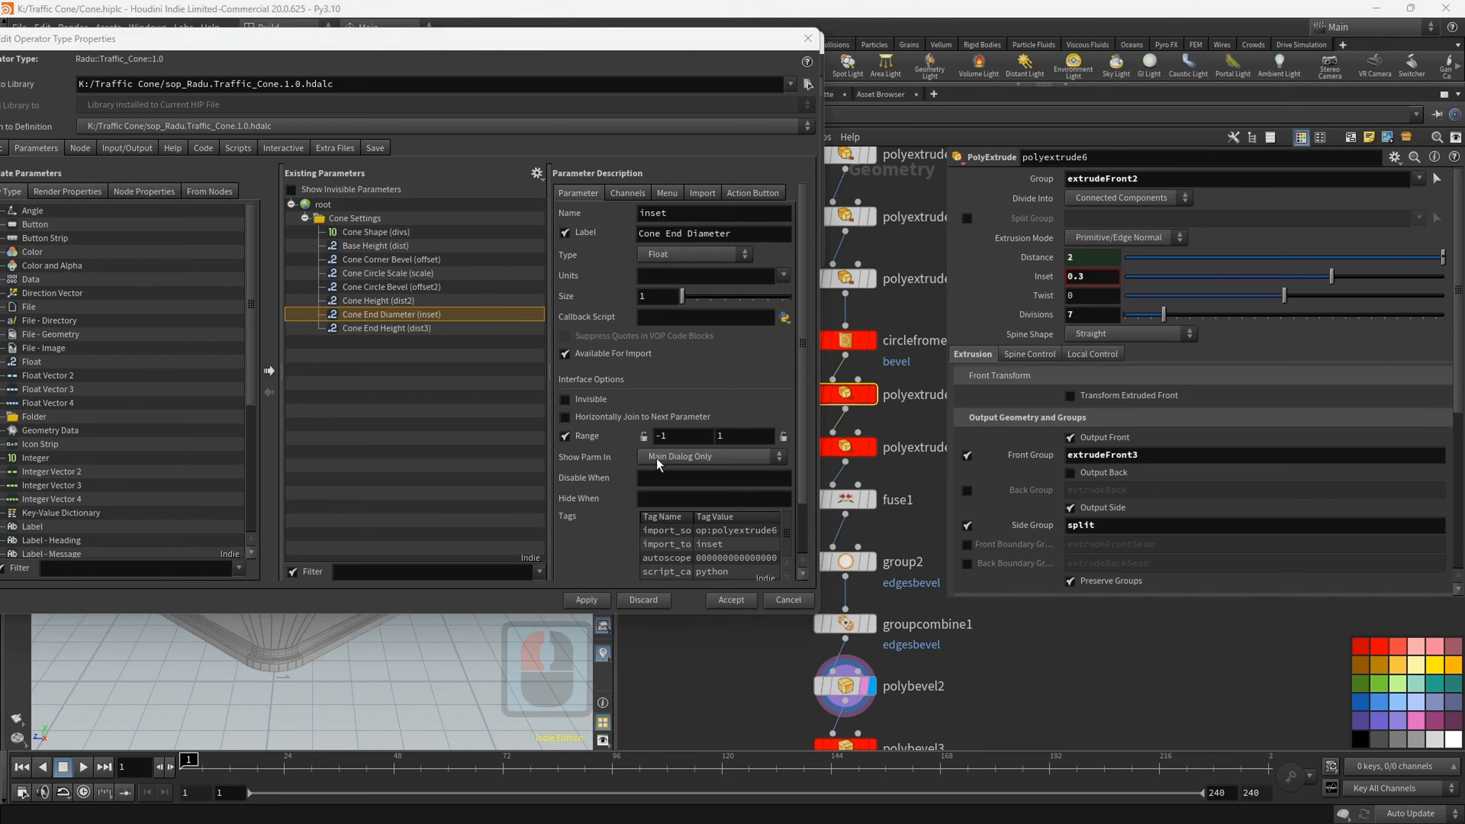
- Set the Cone End Diameter range to 0–0.4, lock both limits and apply the change to the asset definition
{"action": "left_click", "coordinate": [660, 437]}
{"action": "type", "text": "0"}
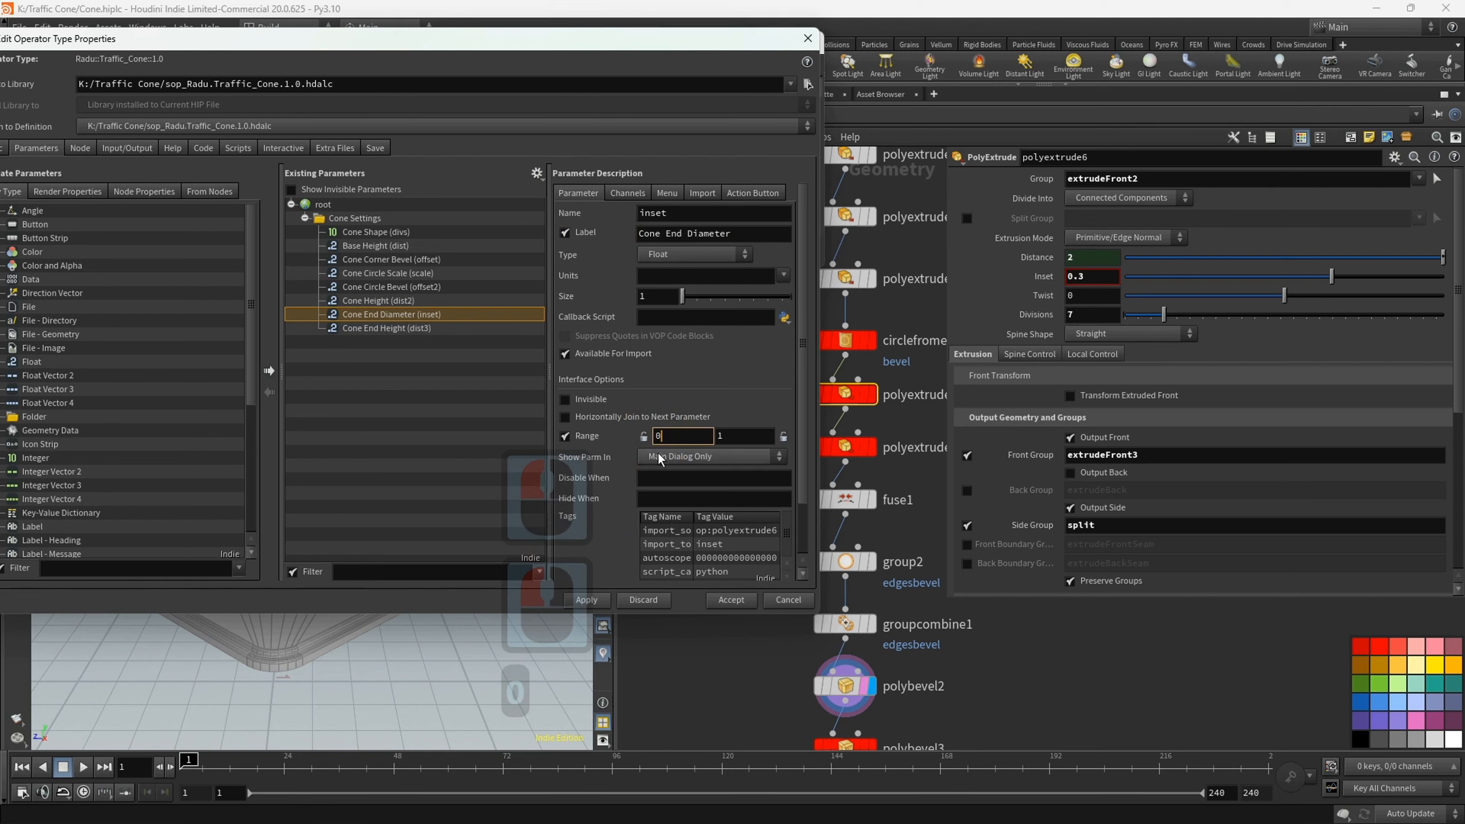
{"action": "left_click", "coordinate": [716, 436]}
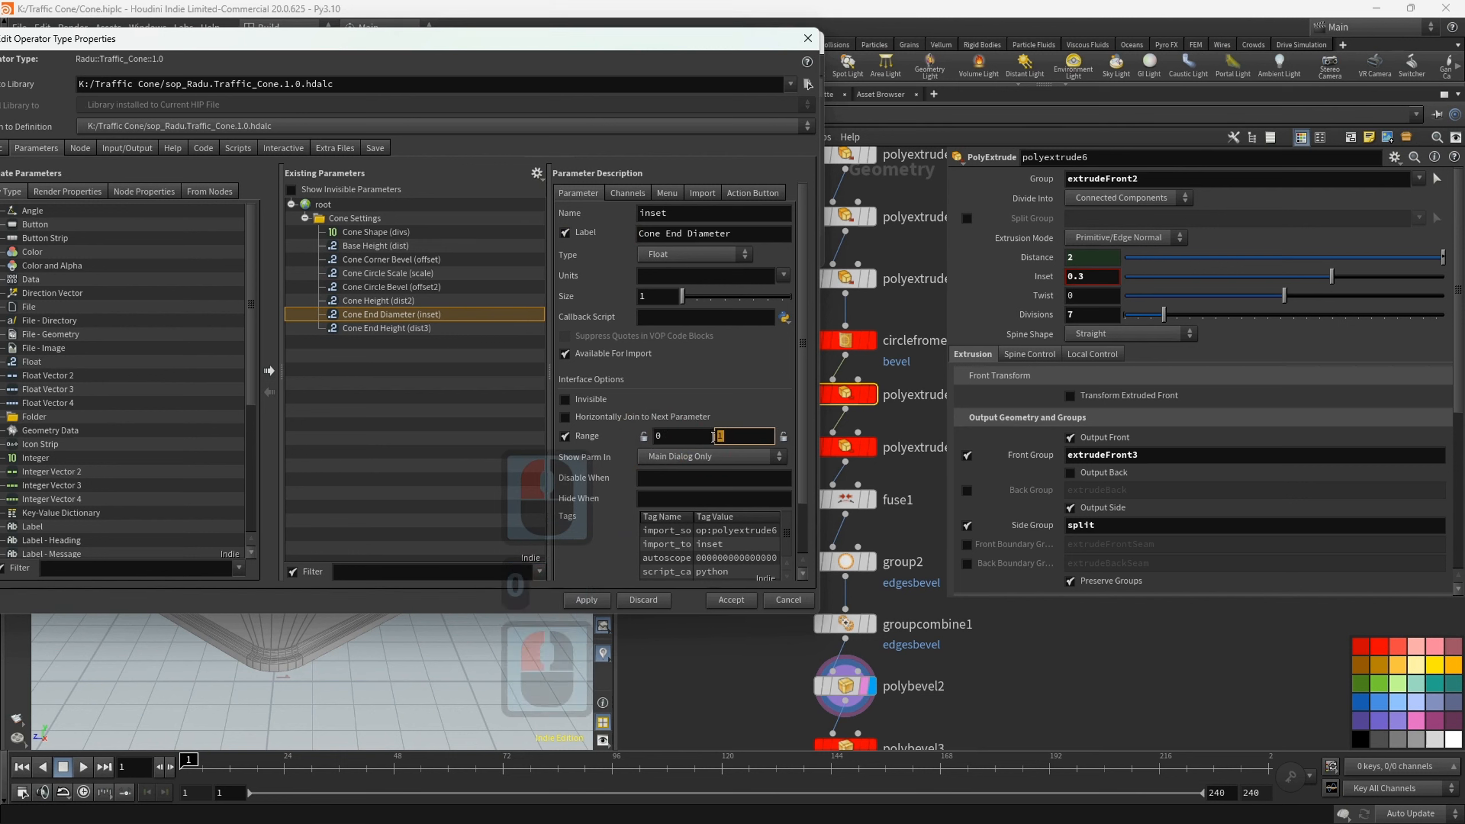
{"action": "type", "text": "0.4"}
{"action": "left_click", "coordinate": [644, 436]}
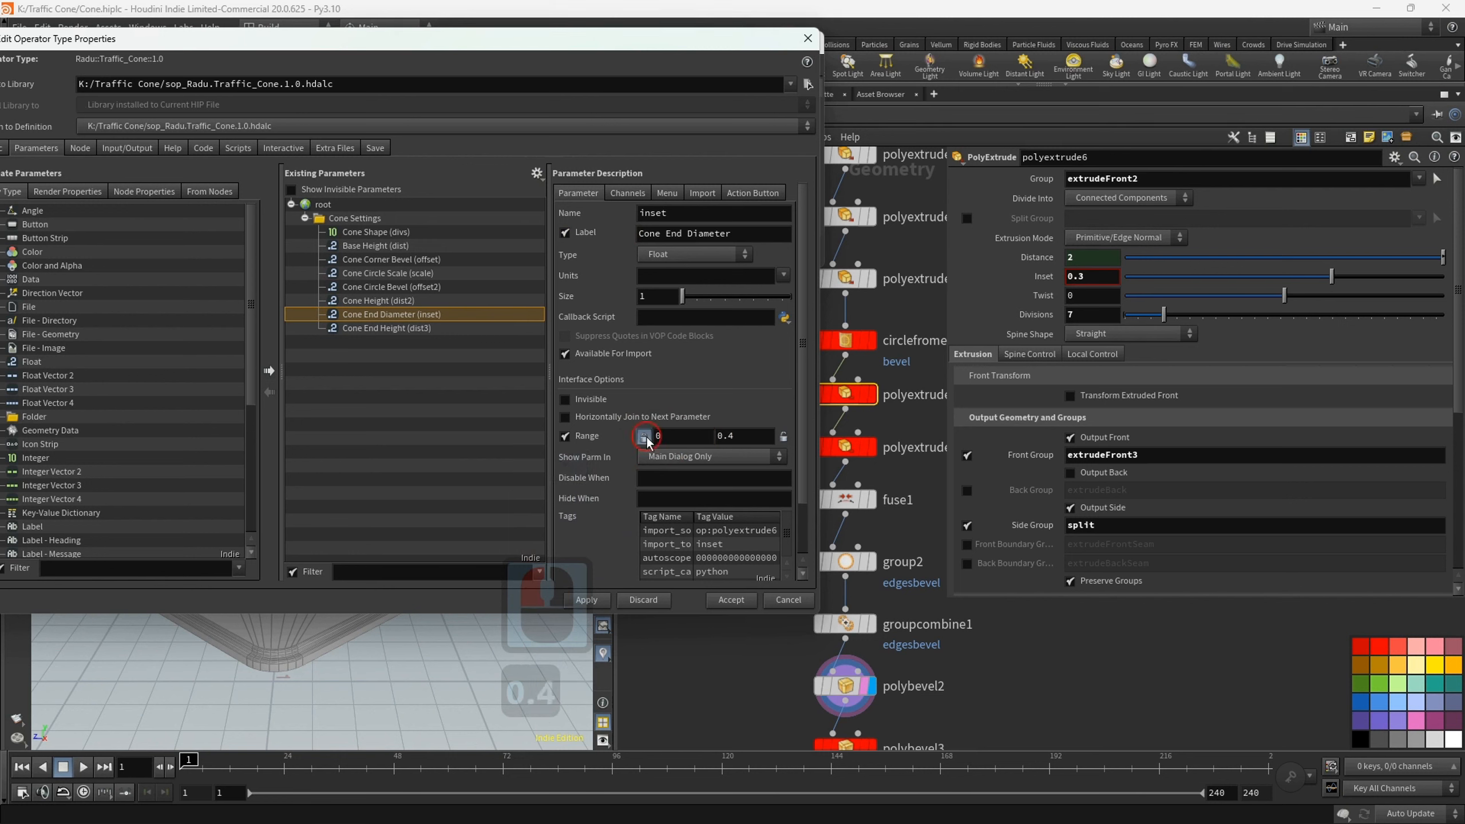
{"action": "left_click", "coordinate": [783, 437]}
{"action": "left_click", "coordinate": [587, 600]}
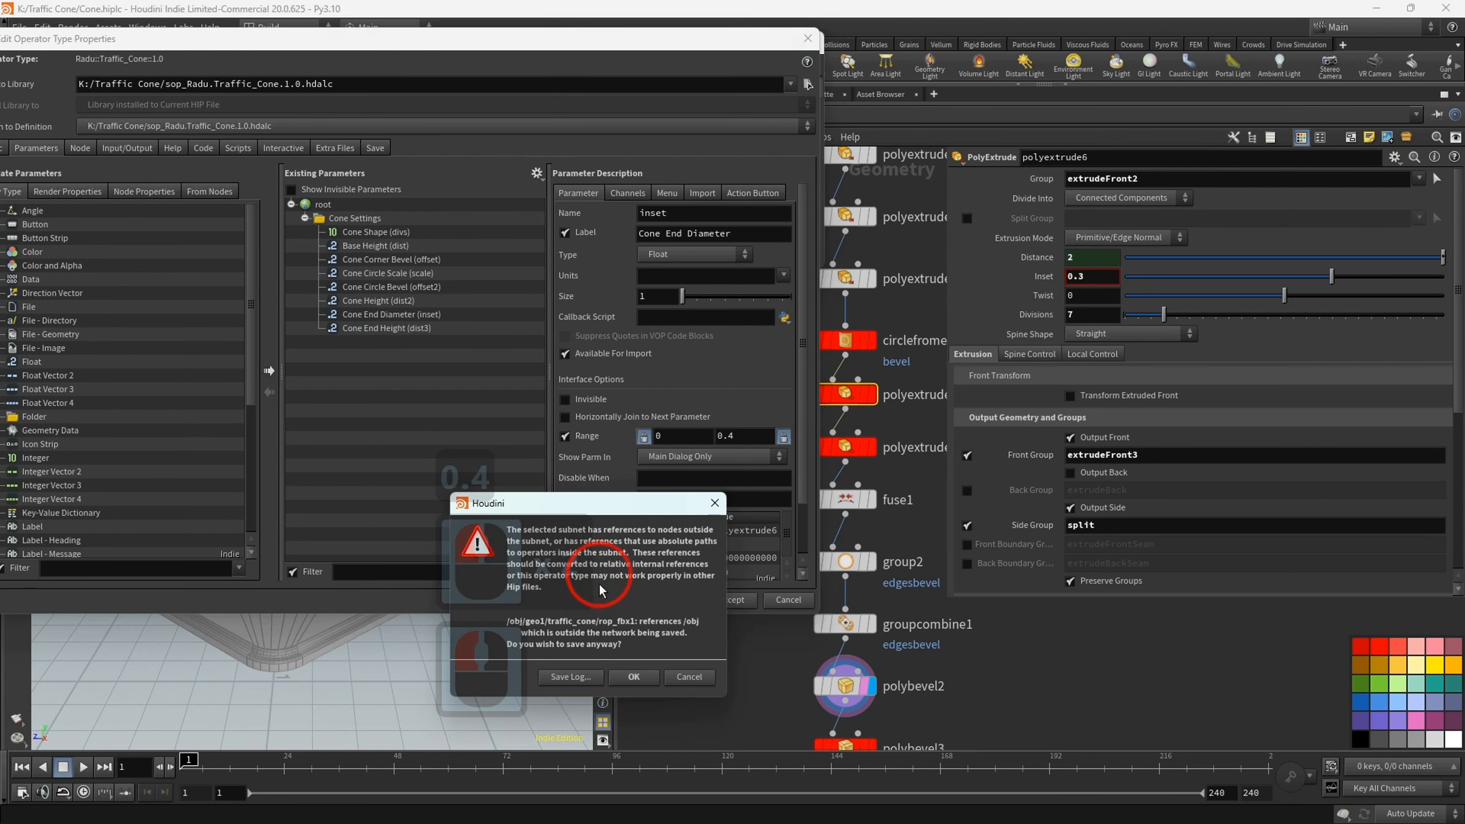
{"action": "left_click", "coordinate": [634, 681]}
- Set the Cone End Height range to 0.1–1 and apply the change to the asset definition
{"action": "left_click", "coordinate": [404, 327]}
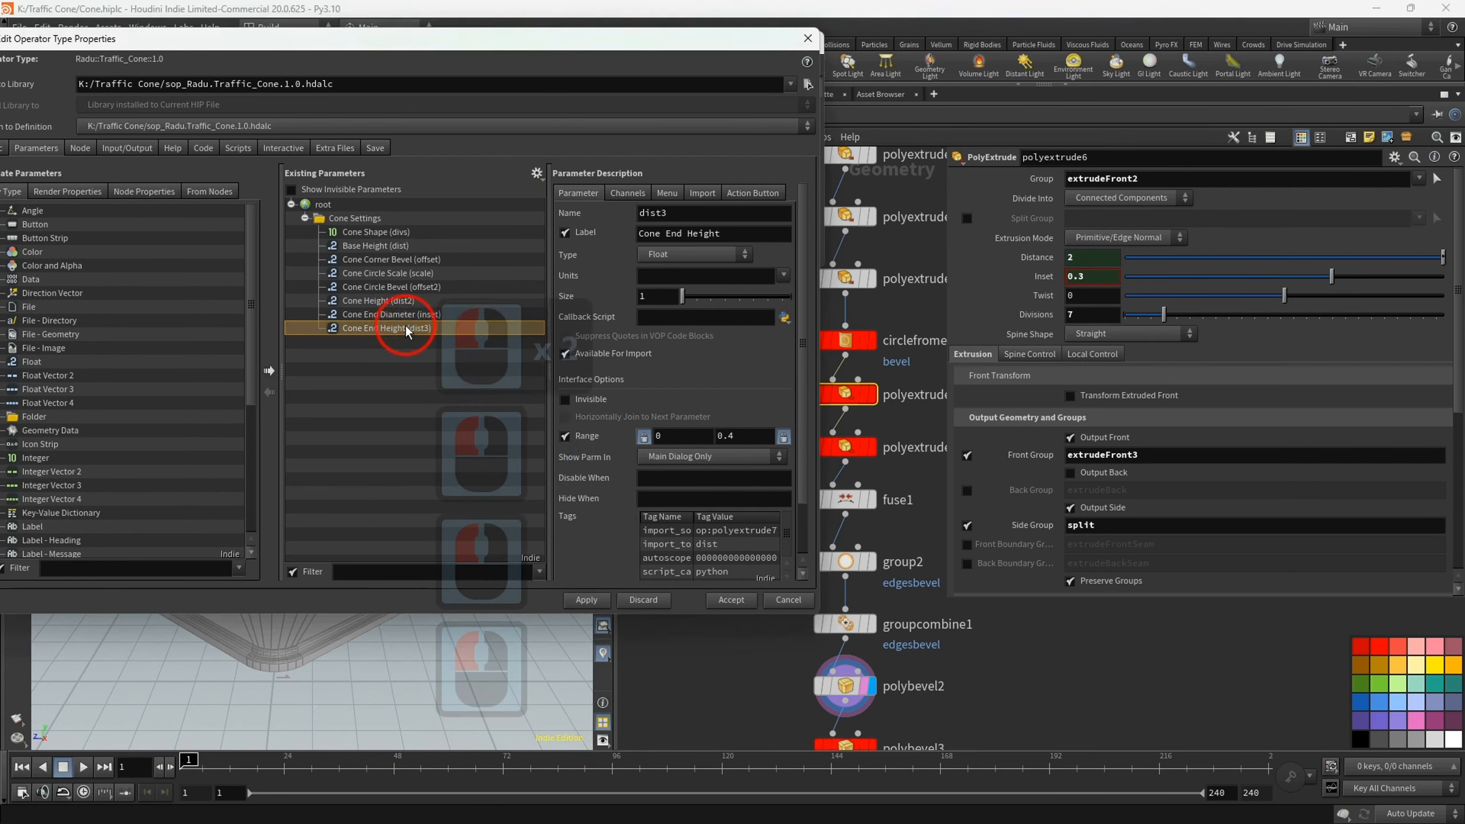
{"action": "left_click", "coordinate": [678, 437]}
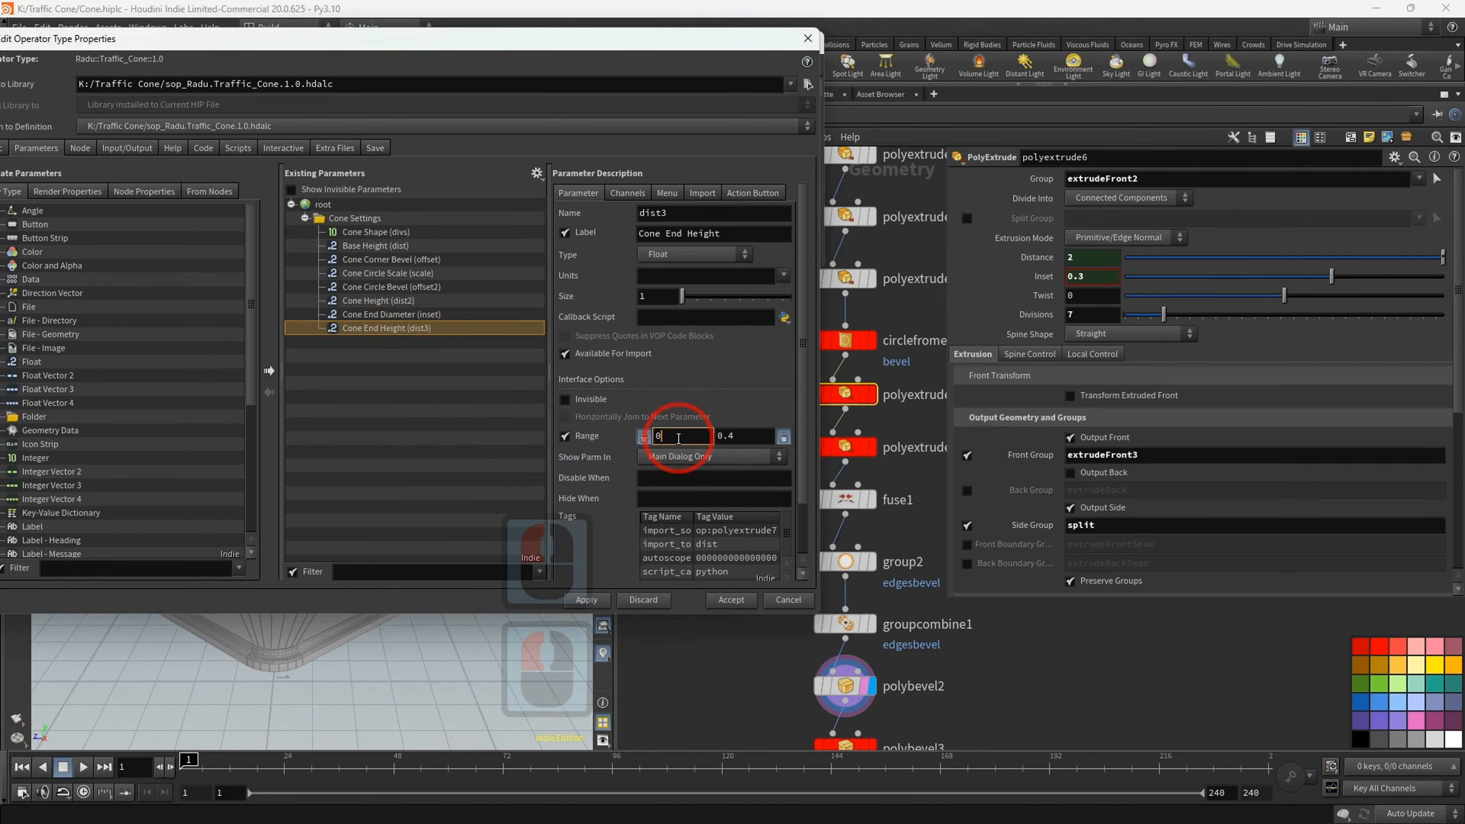
{"action": "type", "text": ".1"}
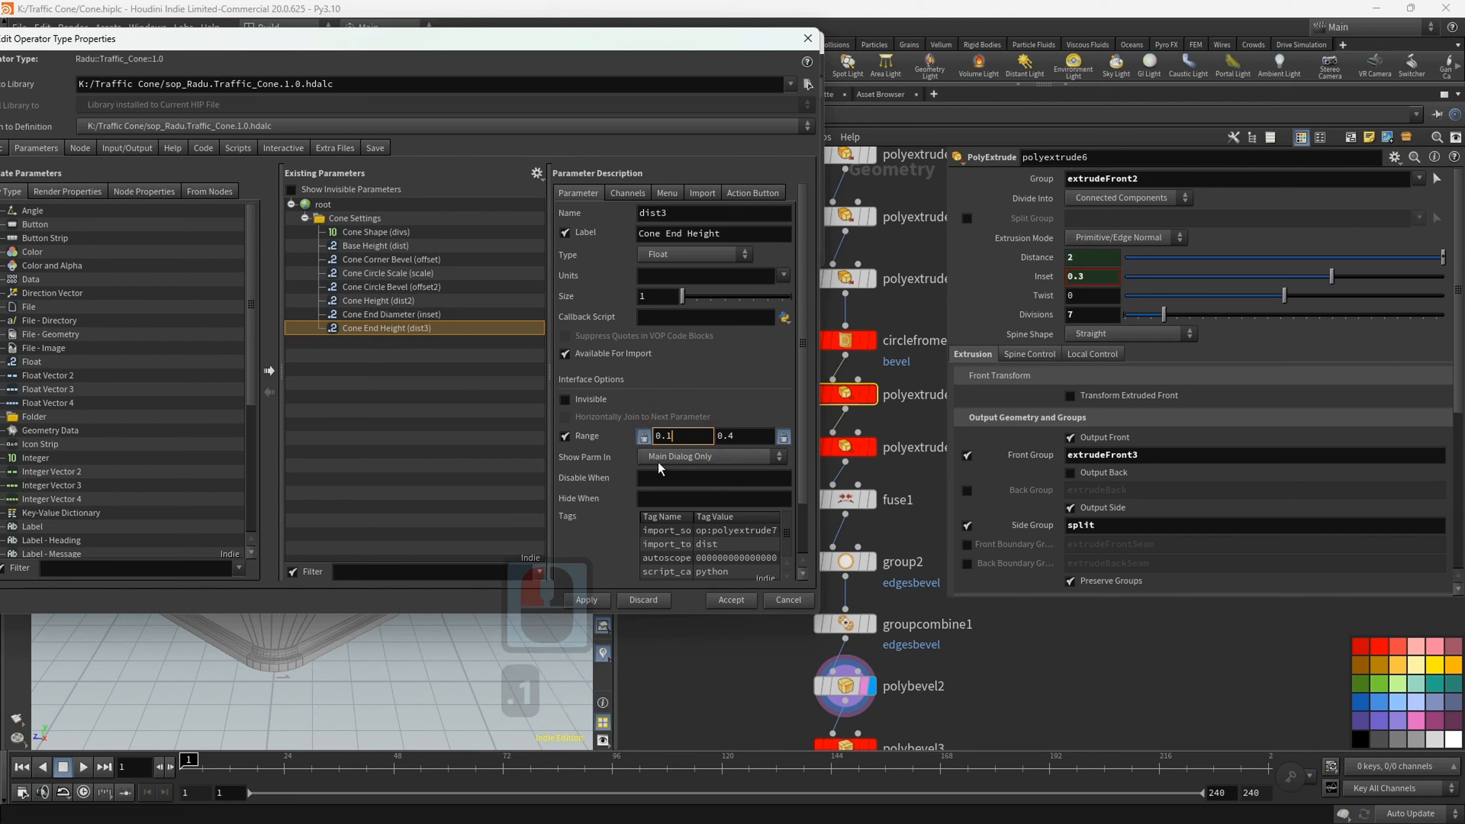
{"action": "double_click", "coordinate": [744, 436]}
{"action": "type", "text": "1"}
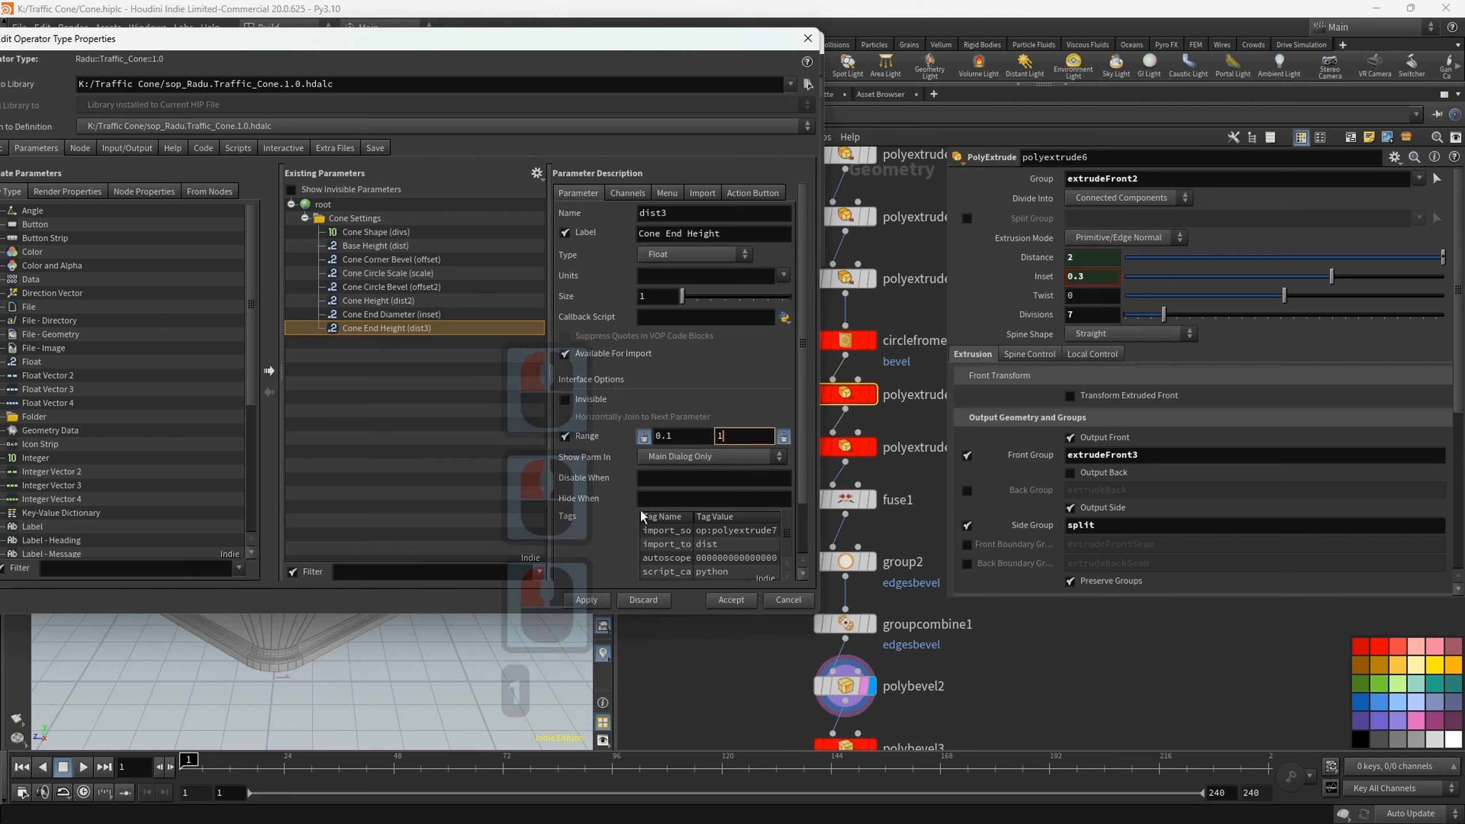
{"action": "left_click", "coordinate": [618, 528]}
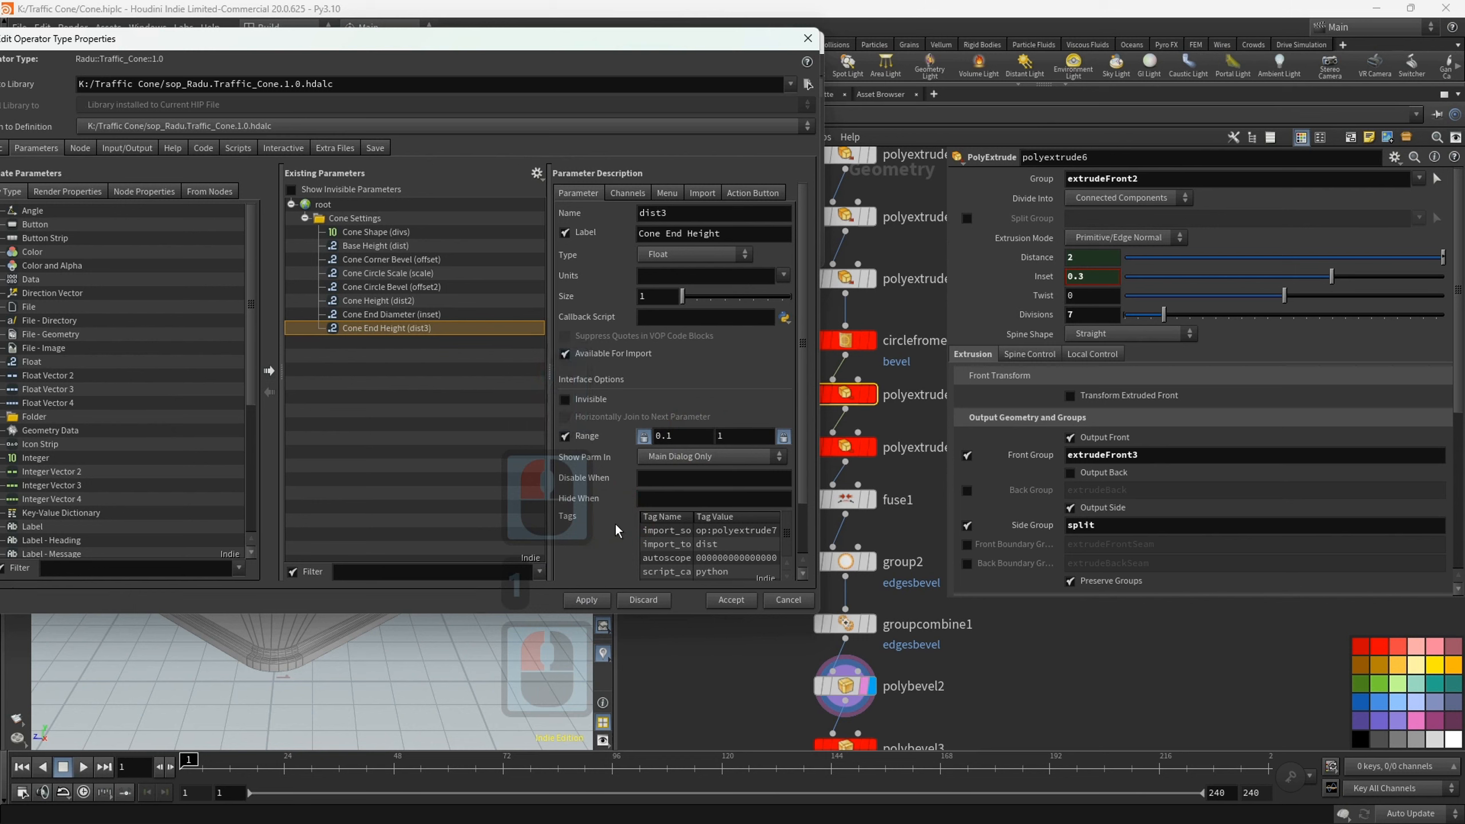
{"action": "left_click", "coordinate": [586, 600]}
{"action": "left_click", "coordinate": [637, 679]}
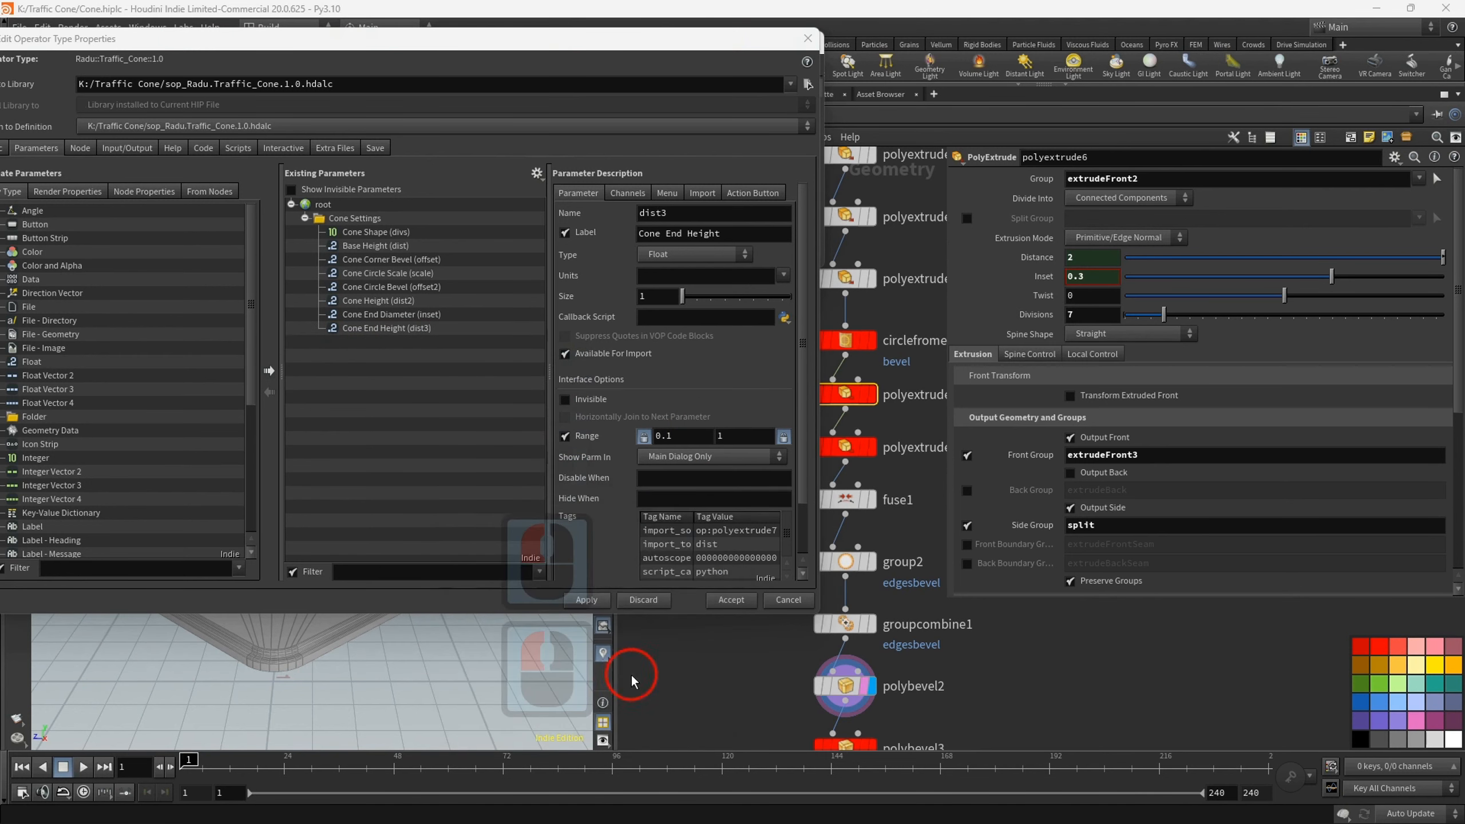
- Review the Cone End Diameter and Cone Height parameter settings and reapply the asset definition
{"action": "left_click", "coordinate": [425, 315]}
{"action": "left_click", "coordinate": [375, 302]}
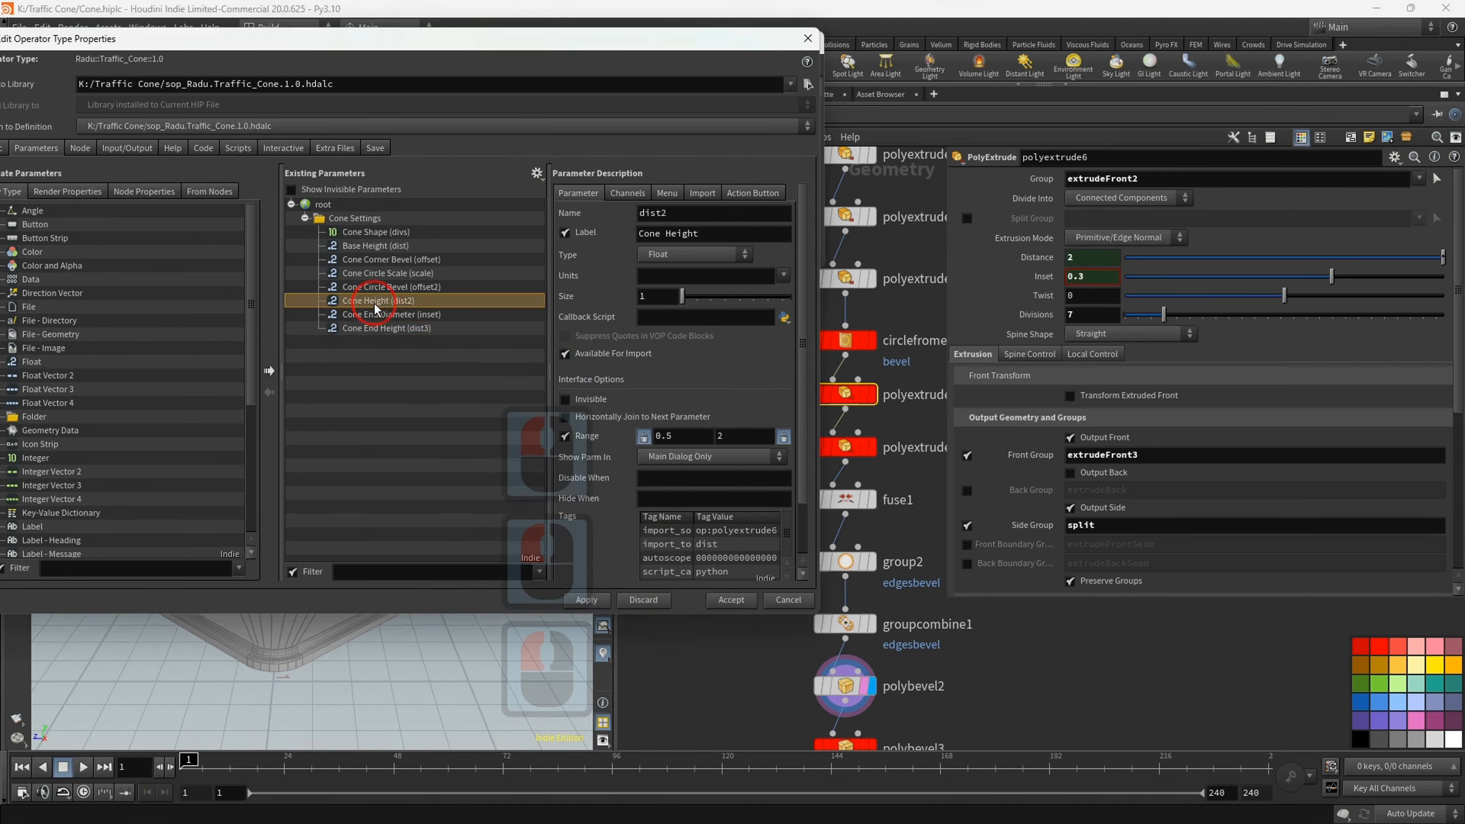
{"action": "left_click", "coordinate": [586, 599]}
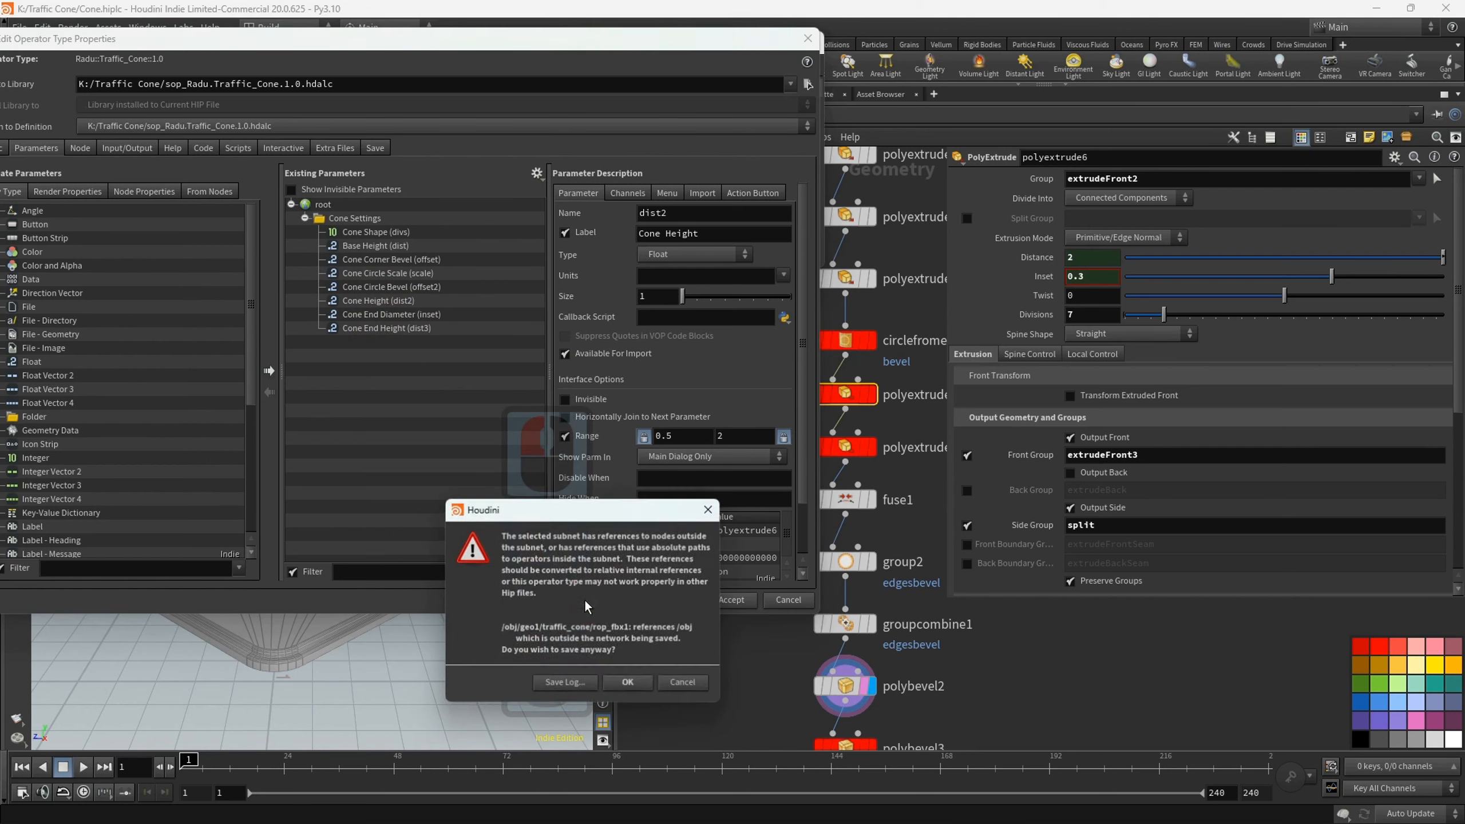
{"action": "left_click", "coordinate": [640, 678]}
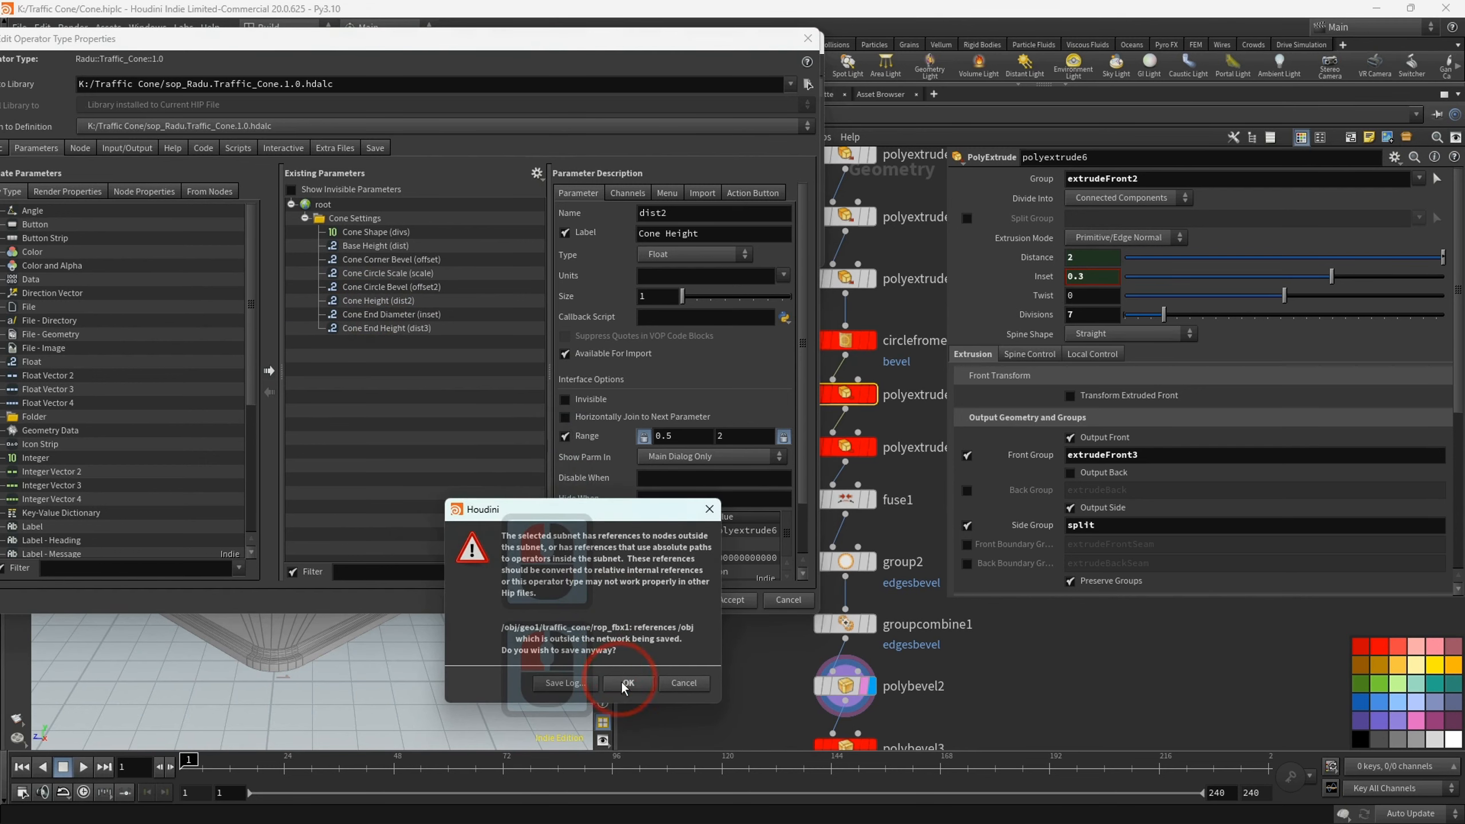
- Accept the edited type properties and save the asset definition despite its references outside the subnet
{"action": "left_click", "coordinate": [731, 601]}
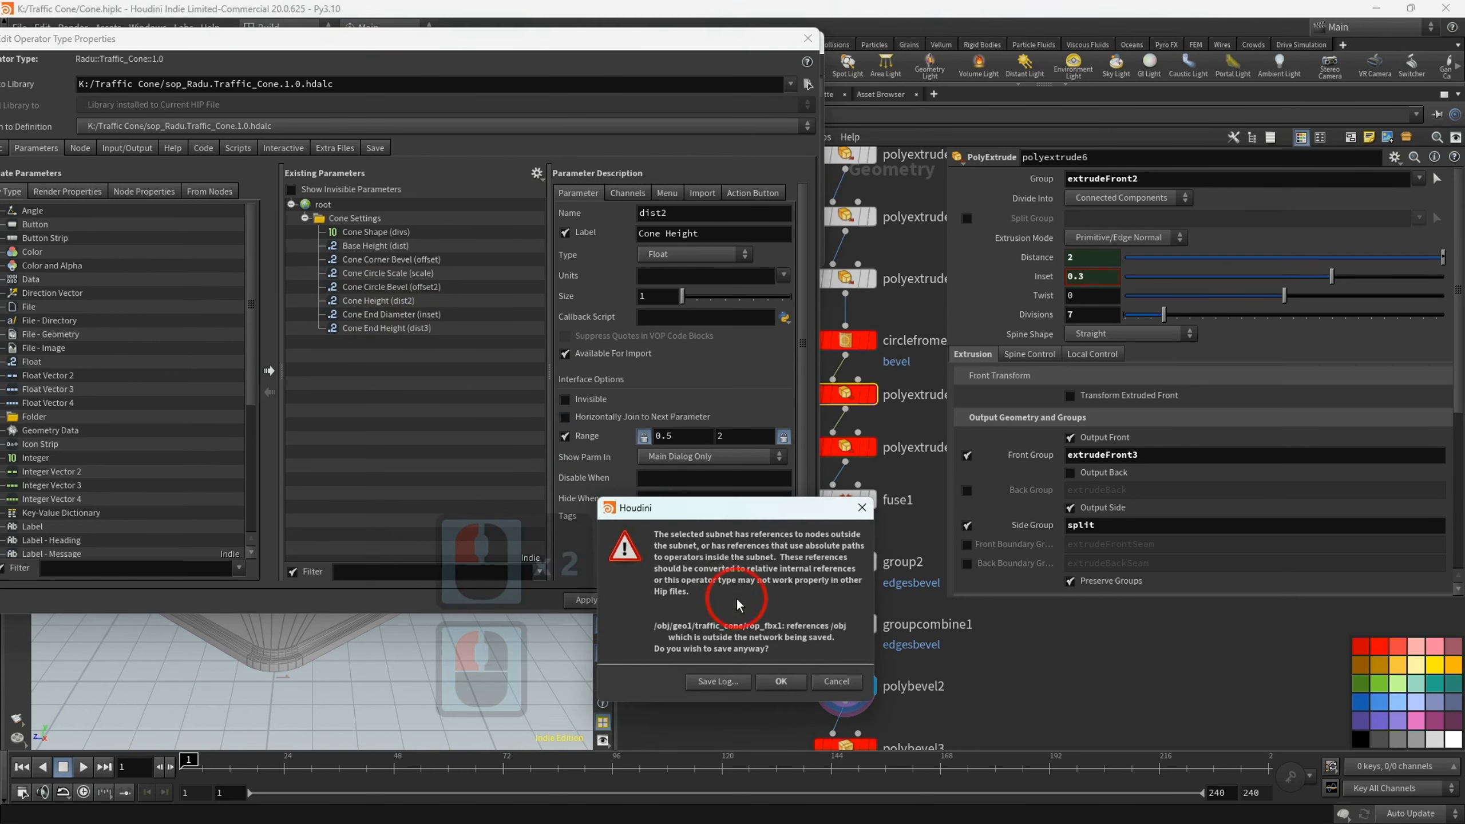
{"action": "left_click", "coordinate": [781, 682]}
{"action": "left_click", "coordinate": [695, 387]}
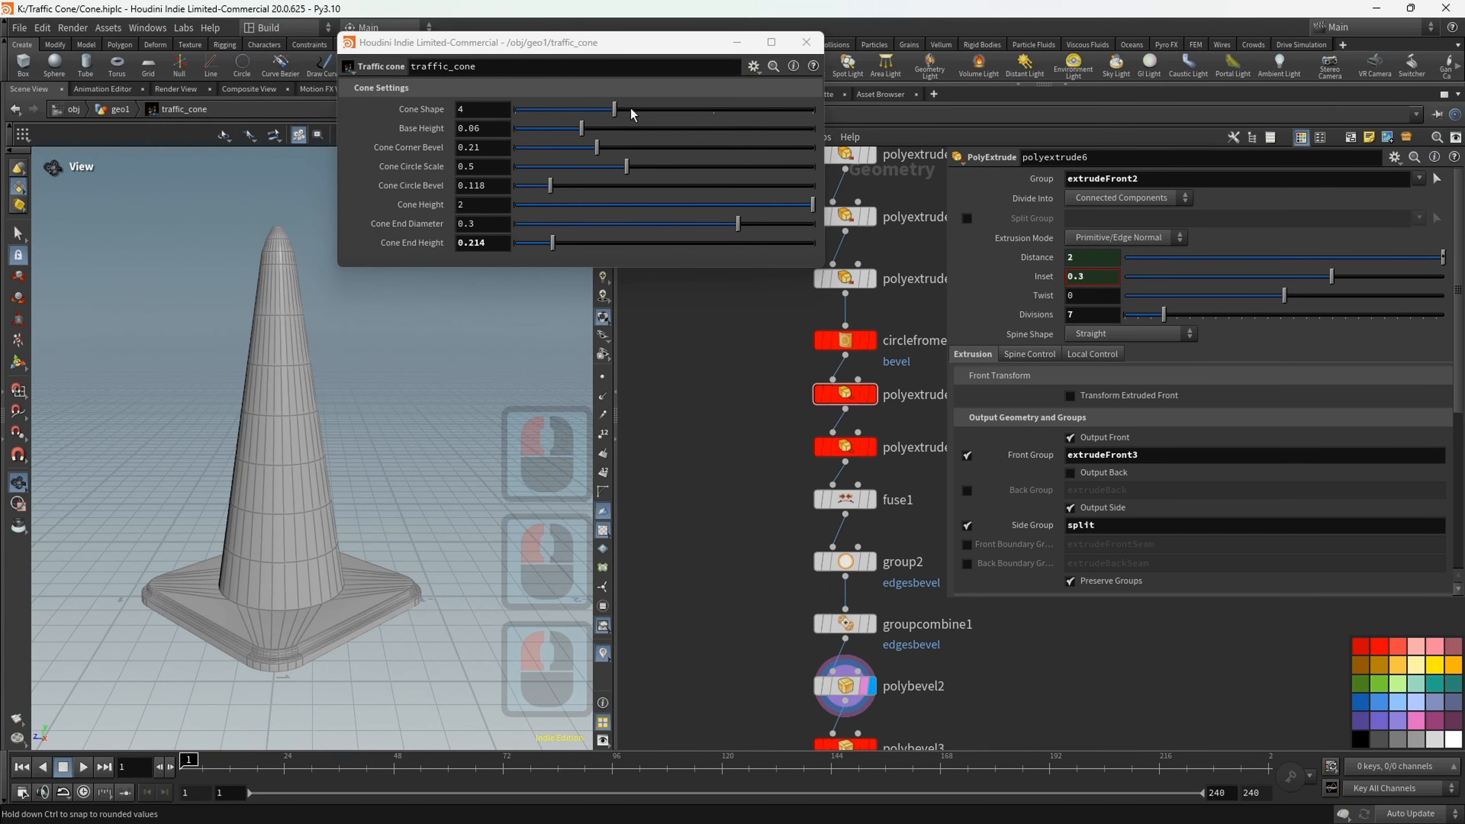
- Test the cone with Corner Bevel 0.245, Circle Scale 0.495, Circle Bevel 0.223, Cone Height 1.569, End Diameter 0.181 and End Height 0.485
{"action": "scroll", "coordinate": [344, 462], "scroll_direction": "down", "scroll_amount": 8, "text": "alt"}
{"action": "scroll", "coordinate": [344, 462], "scroll_direction": "up", "scroll_amount": 1, "text": "alt"}
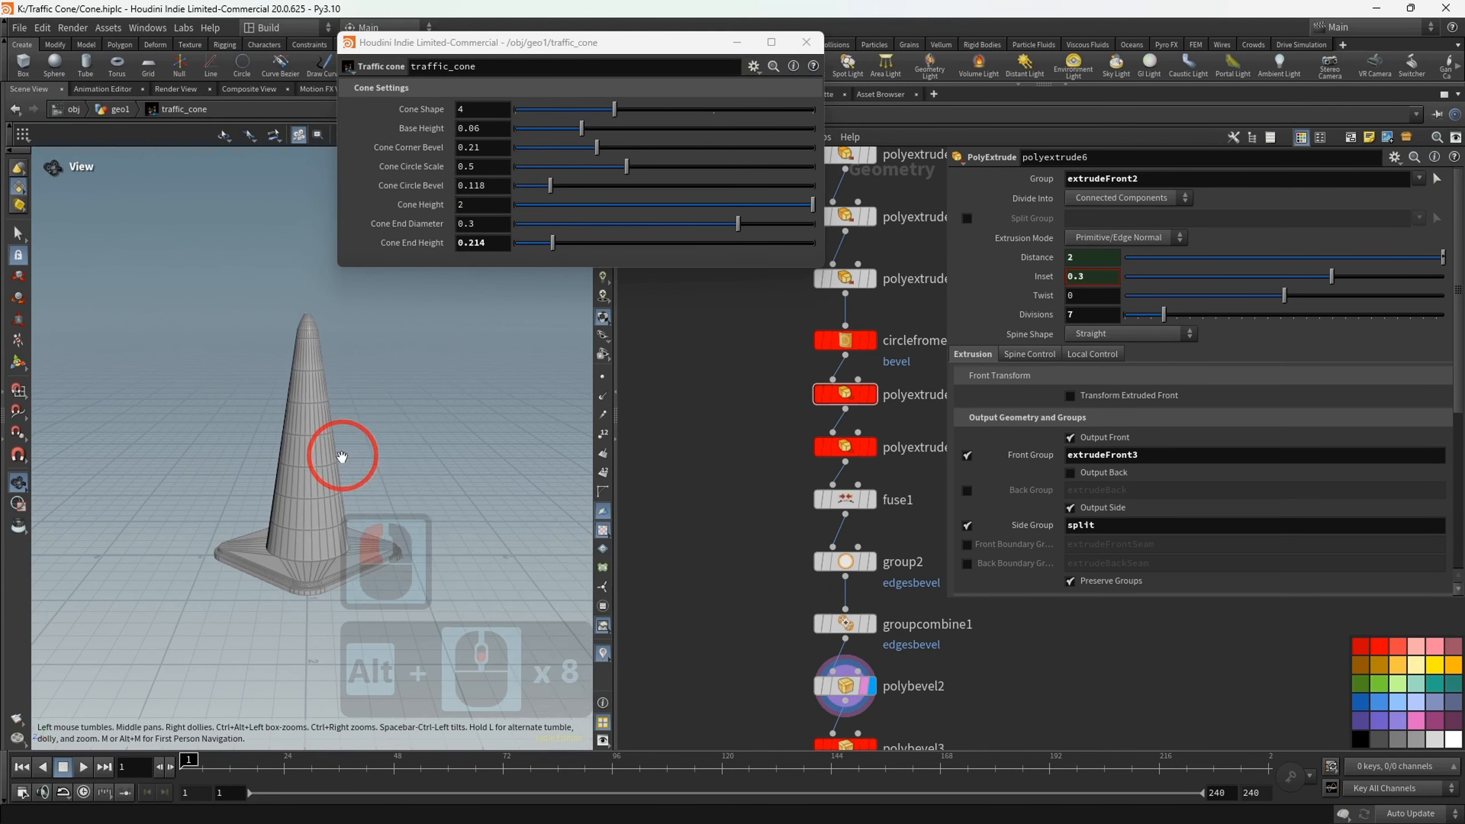
{"action": "left_click_drag", "start_coordinate": [617, 112], "coordinate": [695, 116]}
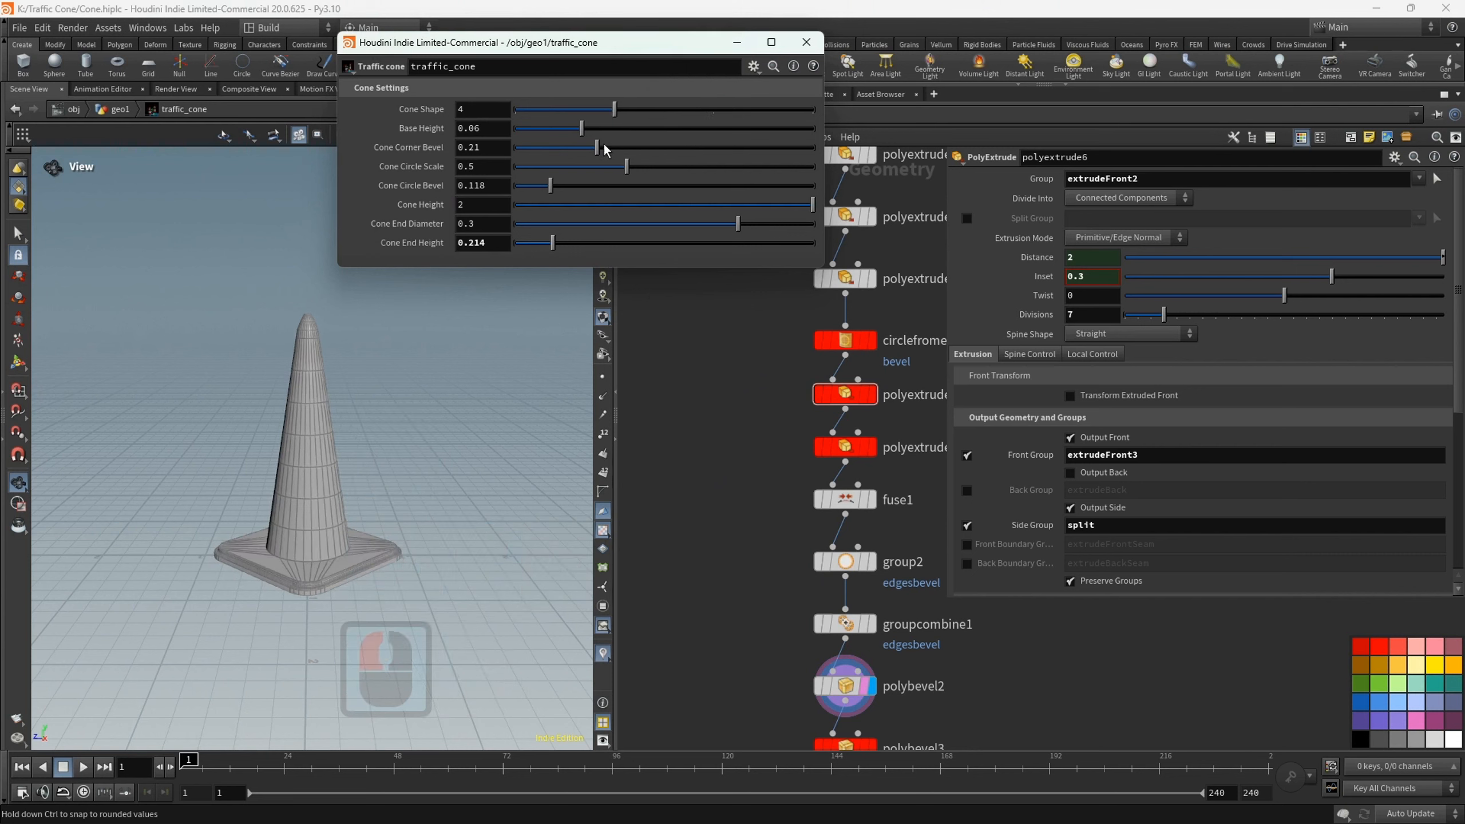
{"action": "left_click_drag", "start_coordinate": [594, 191], "coordinate": [624, 148]}
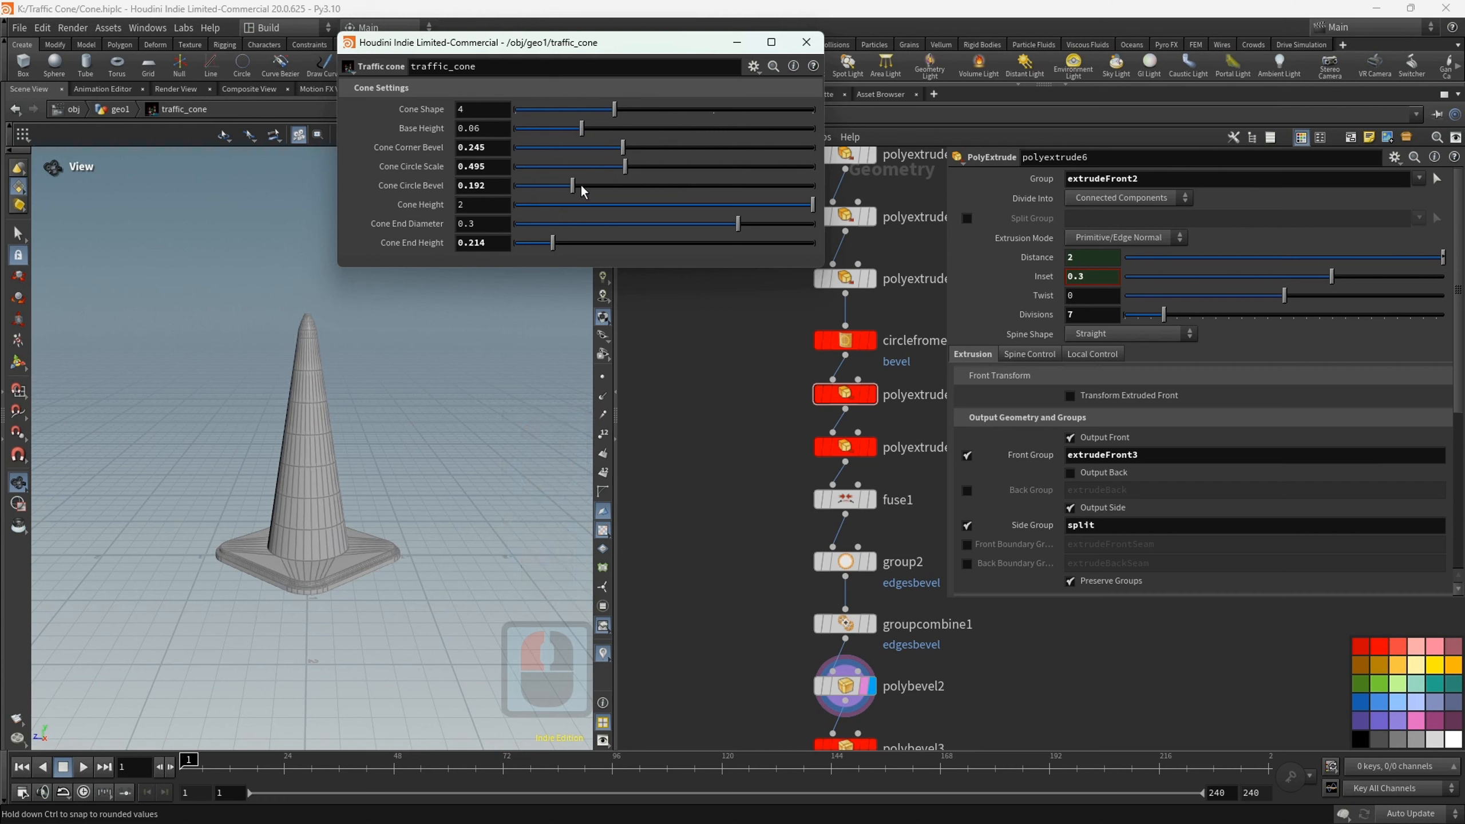
{"action": "left_click_drag", "start_coordinate": [763, 191], "coordinate": [650, 225]}
{"action": "left_click_drag", "start_coordinate": [553, 243], "coordinate": [642, 243]}
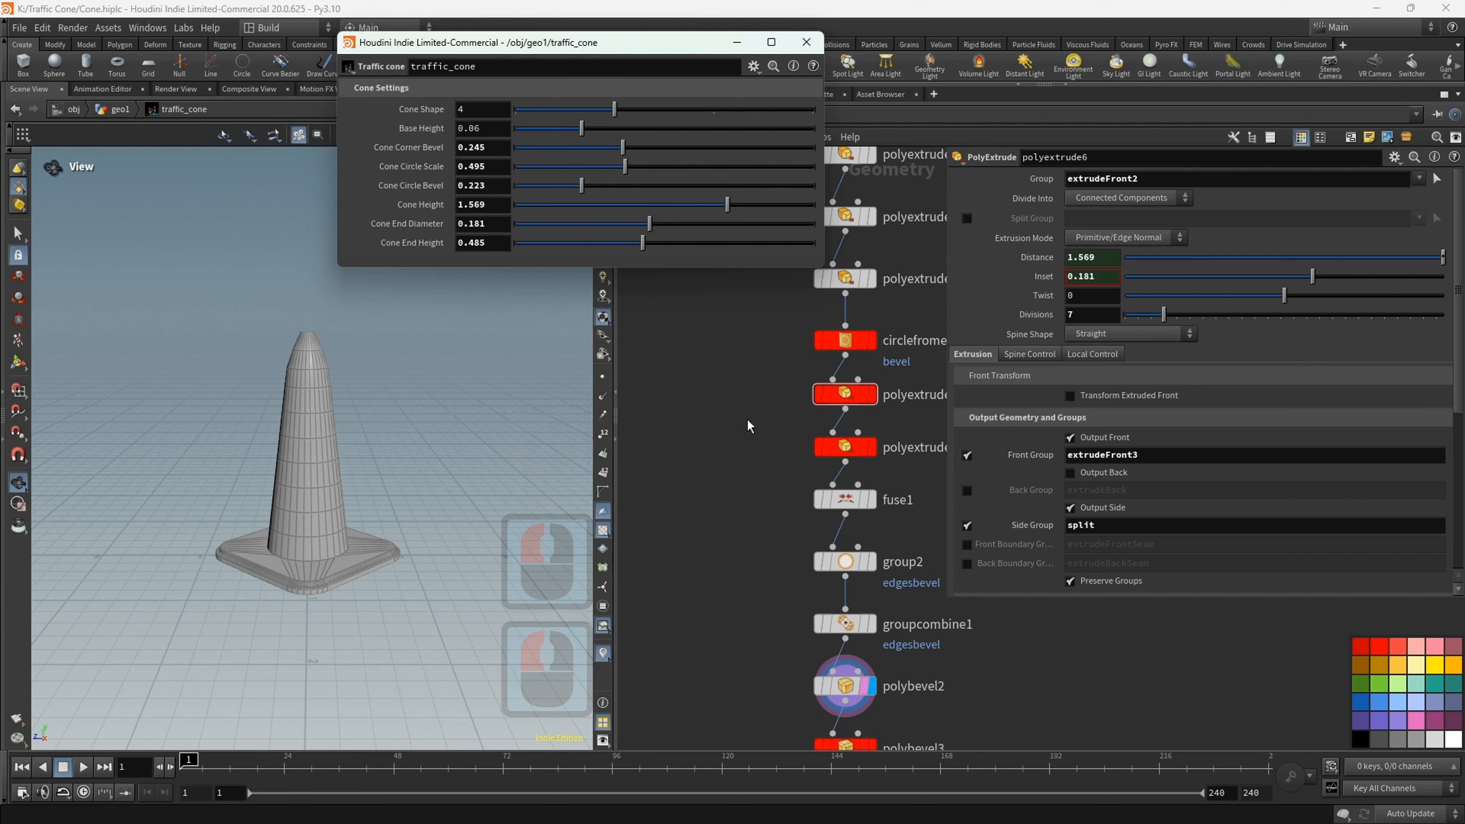
- Set the bevel Distance of the polybevel3 node to 0.237 and display the Cone null node
{"action": "scroll", "coordinate": [773, 372], "scroll_direction": "down", "scroll_amount": 5}
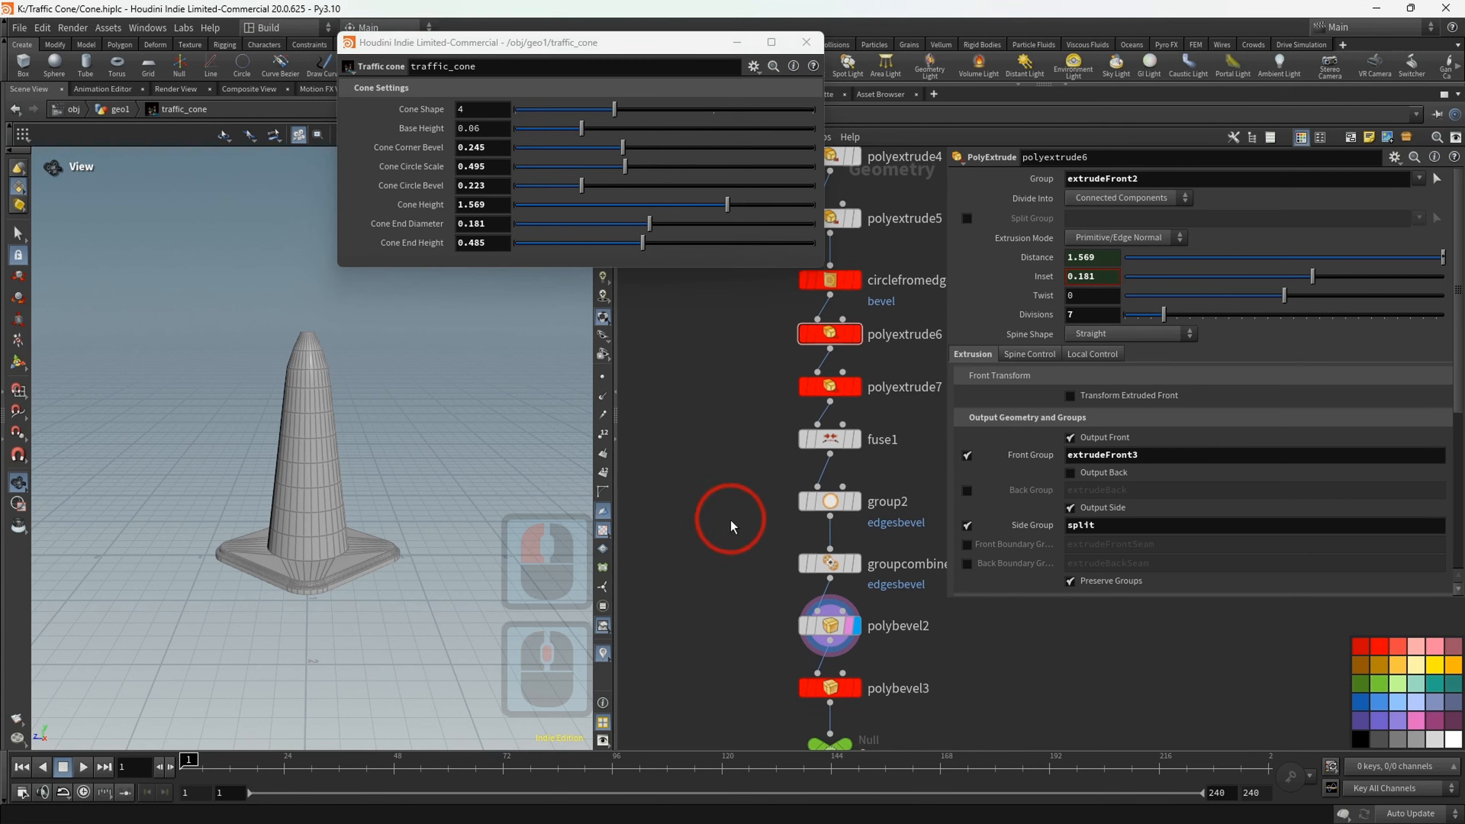
{"action": "left_click", "coordinate": [827, 596]}
{"action": "left_click", "coordinate": [1050, 385]}
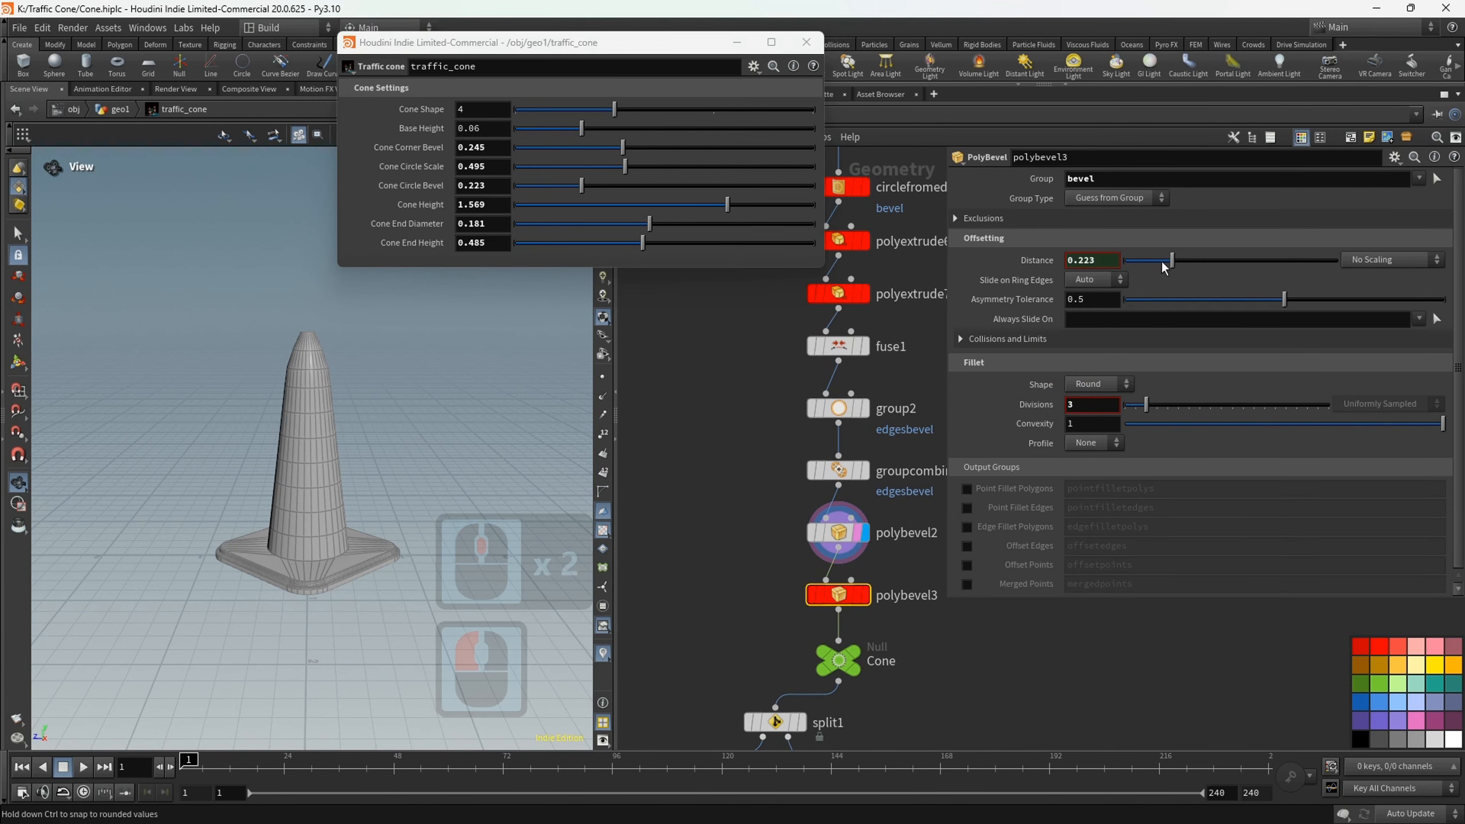
{"action": "mouse_move", "coordinate": [1194, 261]}
{"action": "left_mouse_down"}
{"action": "mouse_move", "coordinate": [1156, 264]}
{"action": "mouse_move", "coordinate": [1177, 270]}
{"action": "left_mouse_up"}
{"action": "middle_click_drag", "start_coordinate": [743, 621], "coordinate": [746, 468]}
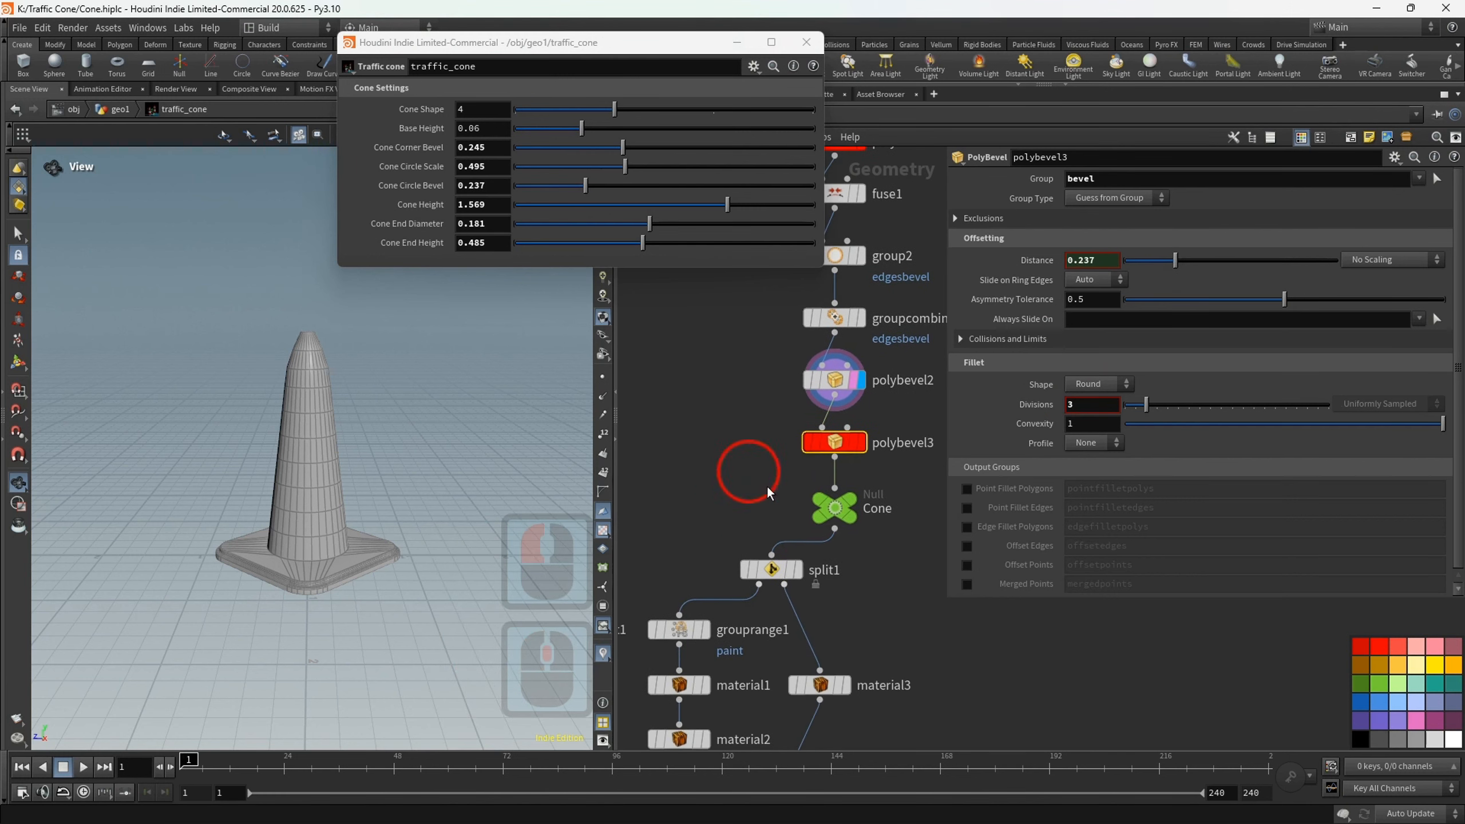
{"action": "left_click", "coordinate": [841, 518]}
{"action": "left_click", "coordinate": [625, 284]}
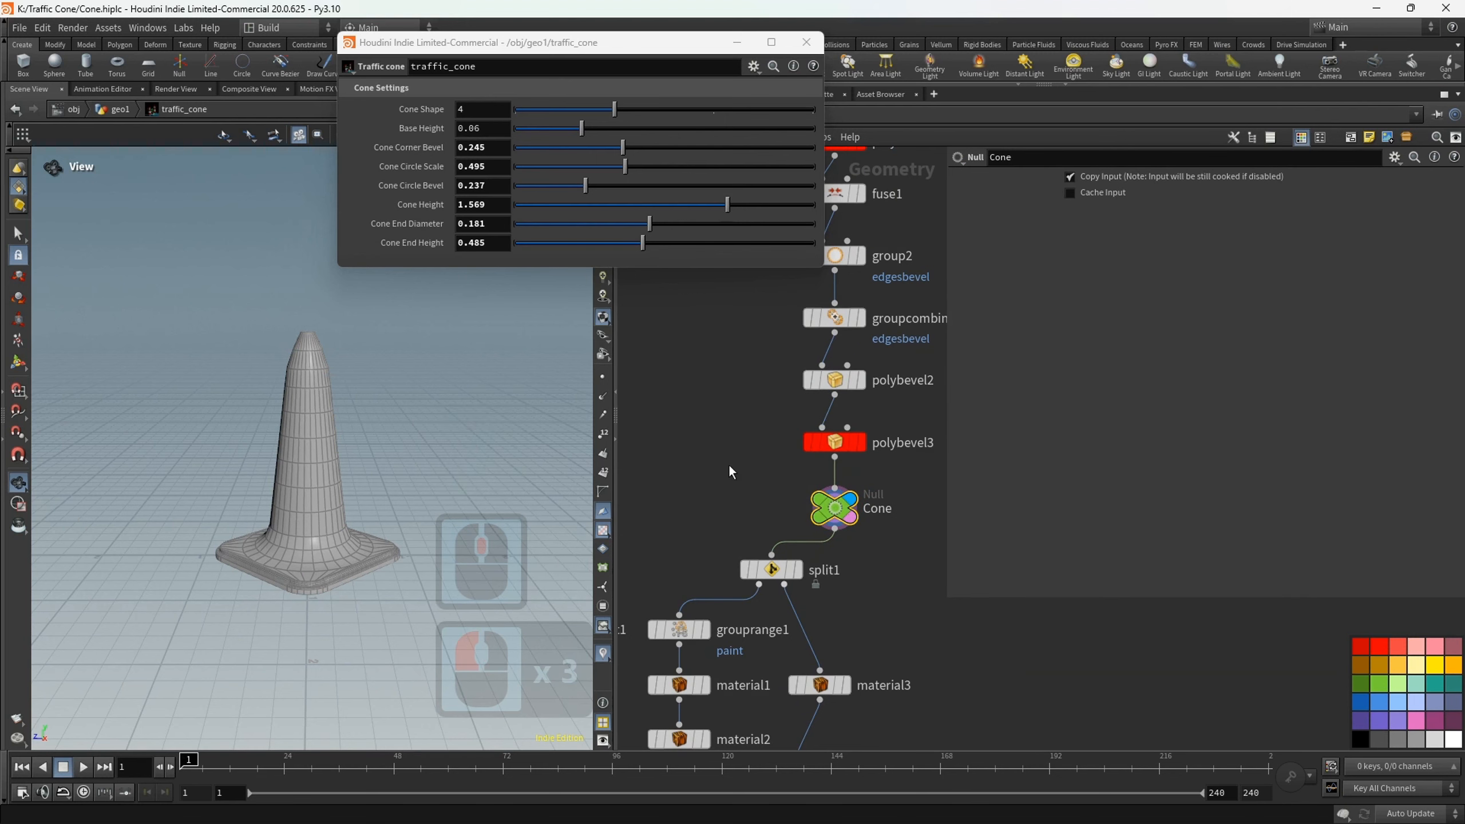
- Display the output0 node at the end of the network to show the textured cone
{"action": "middle_click_drag", "start_coordinate": [731, 472], "coordinate": [778, 632]}
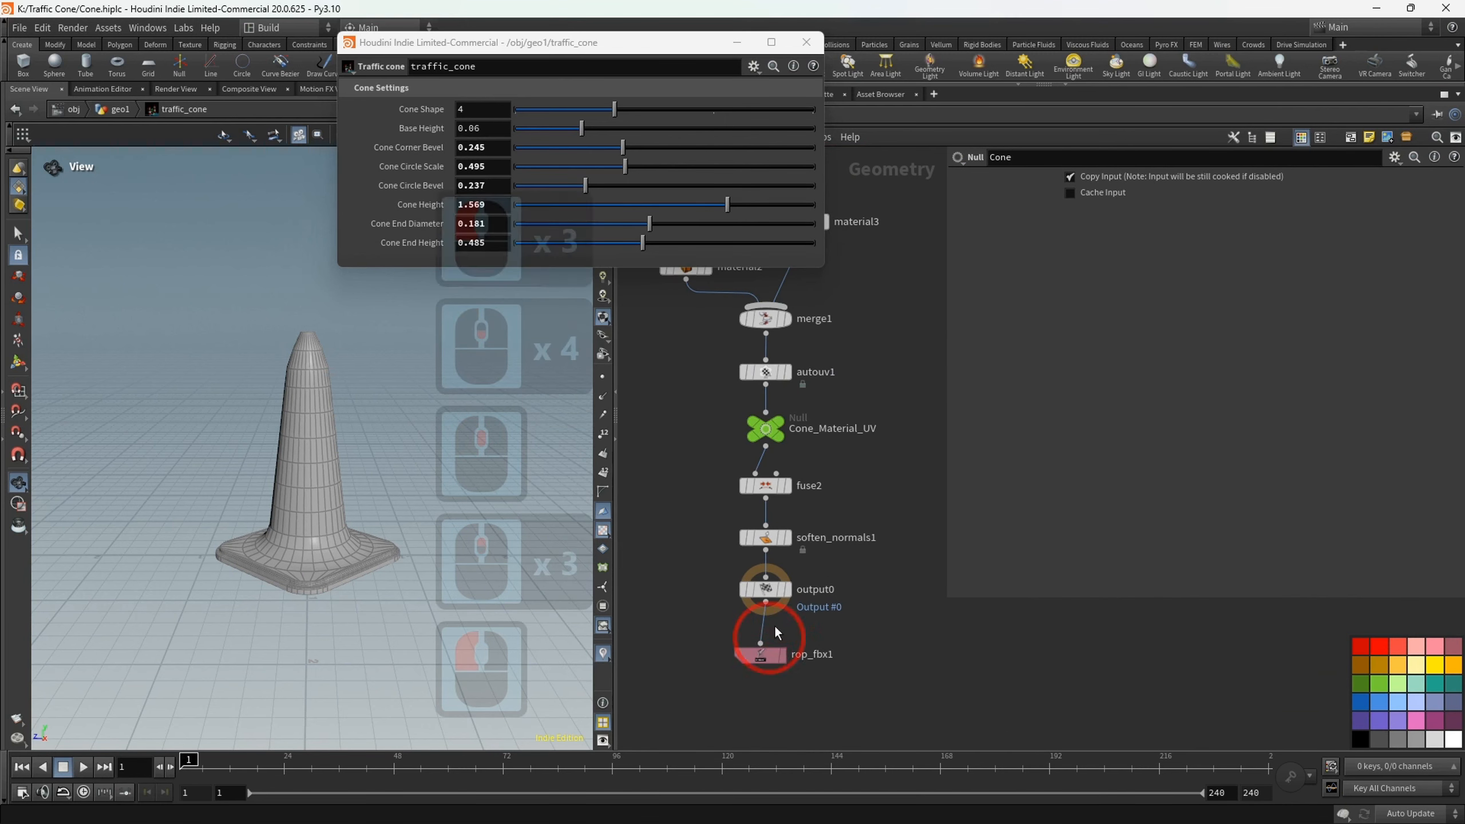
{"action": "left_click", "coordinate": [786, 590]}
{"action": "left_click", "coordinate": [767, 590]}
{"action": "scroll", "coordinate": [695, 448], "scroll_direction": "down", "scroll_amount": 2}
{"action": "middle_click_drag", "start_coordinate": [694, 449], "coordinate": [690, 607]}
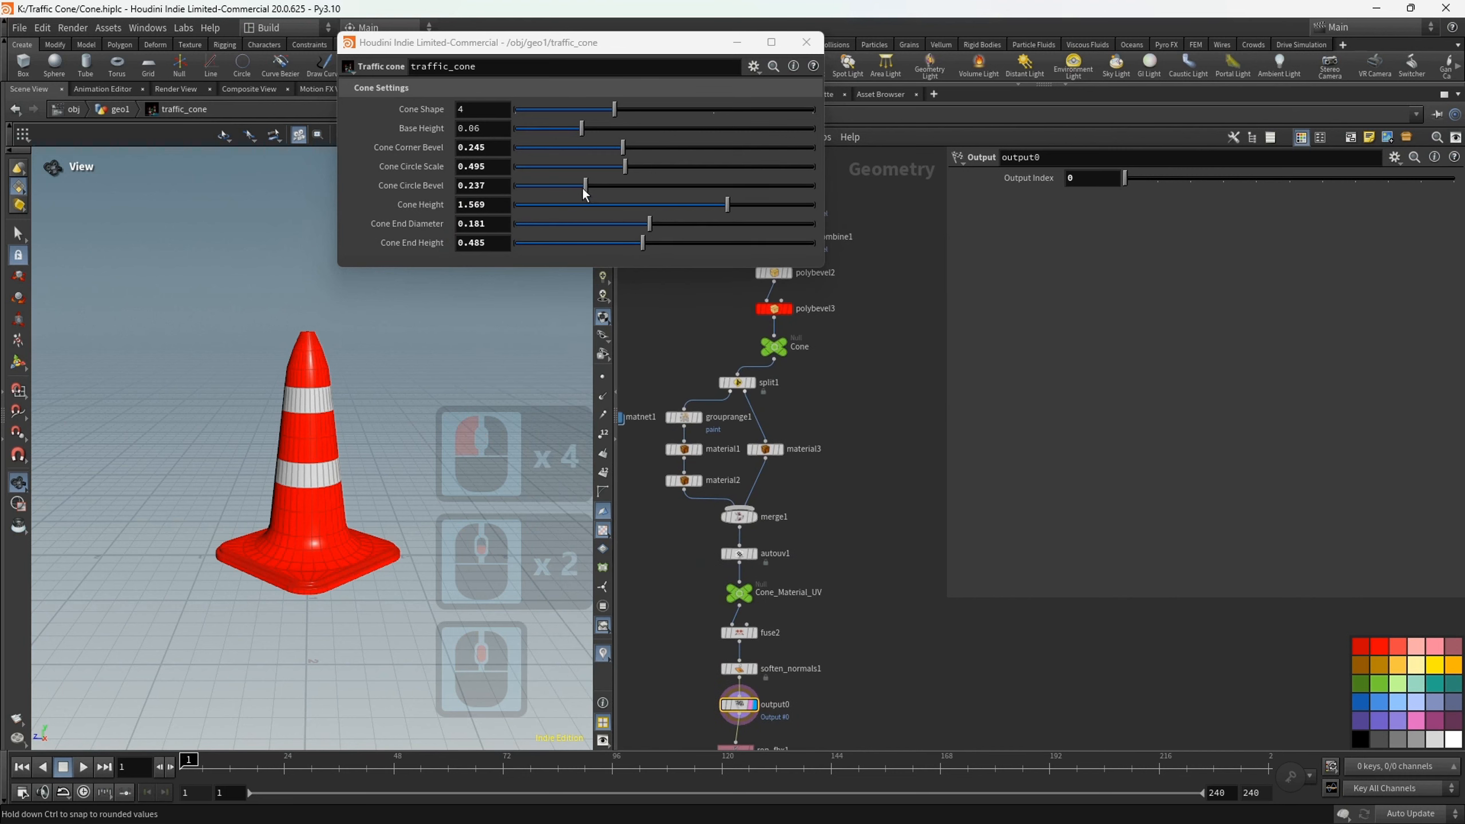
- Set Cone Circle Bevel to 0.118 and check the base of the cone
{"action": "left_click_drag", "start_coordinate": [588, 187], "coordinate": [618, 195]}
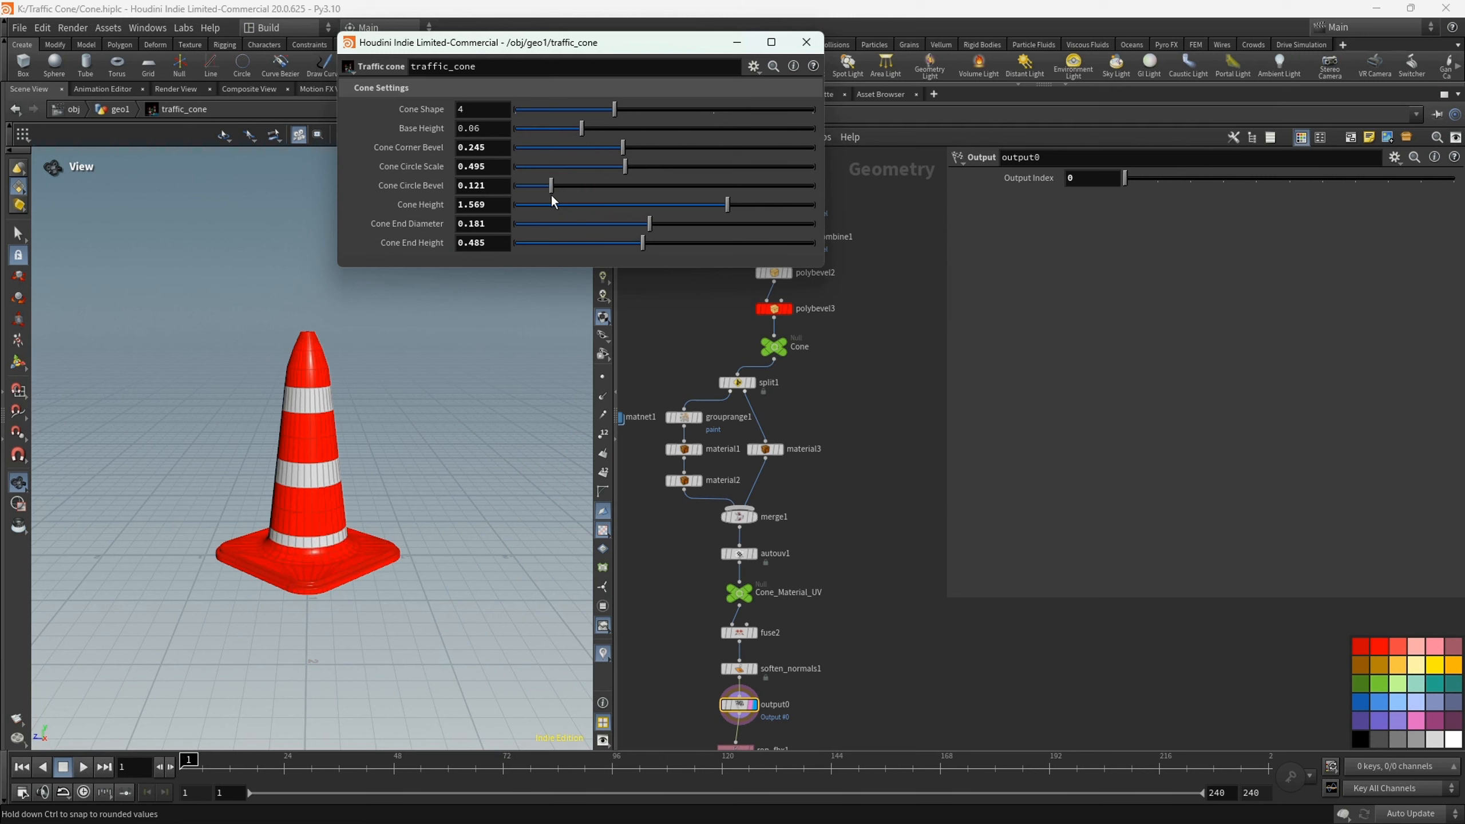
{"action": "left_click", "coordinate": [246, 530]}
{"action": "scroll", "coordinate": [287, 521], "scroll_direction": "up", "scroll_amount": 2, "text": "alt"}
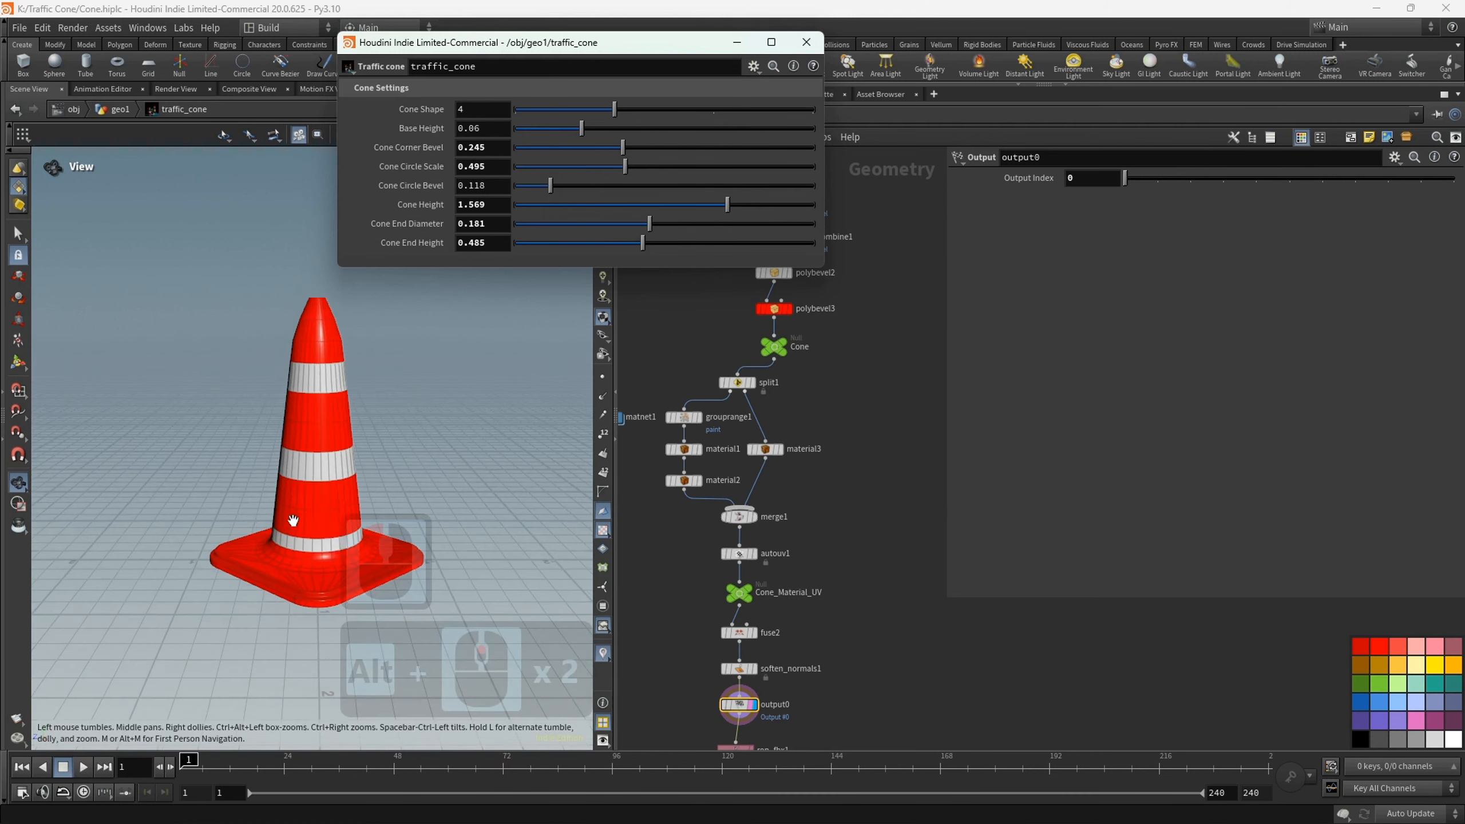
{"action": "mouse_move", "coordinate": [288, 520]}
{"action": "left_mouse_down", "text": "alt"}
{"action": "mouse_move", "coordinate": [310, 500]}
{"action": "mouse_move", "coordinate": [288, 530]}
{"action": "left_mouse_up", "text": "alt"}
- Set Cone Shape to 5 and Base Height to 0.1188
{"action": "left_click", "coordinate": [588, 120]}
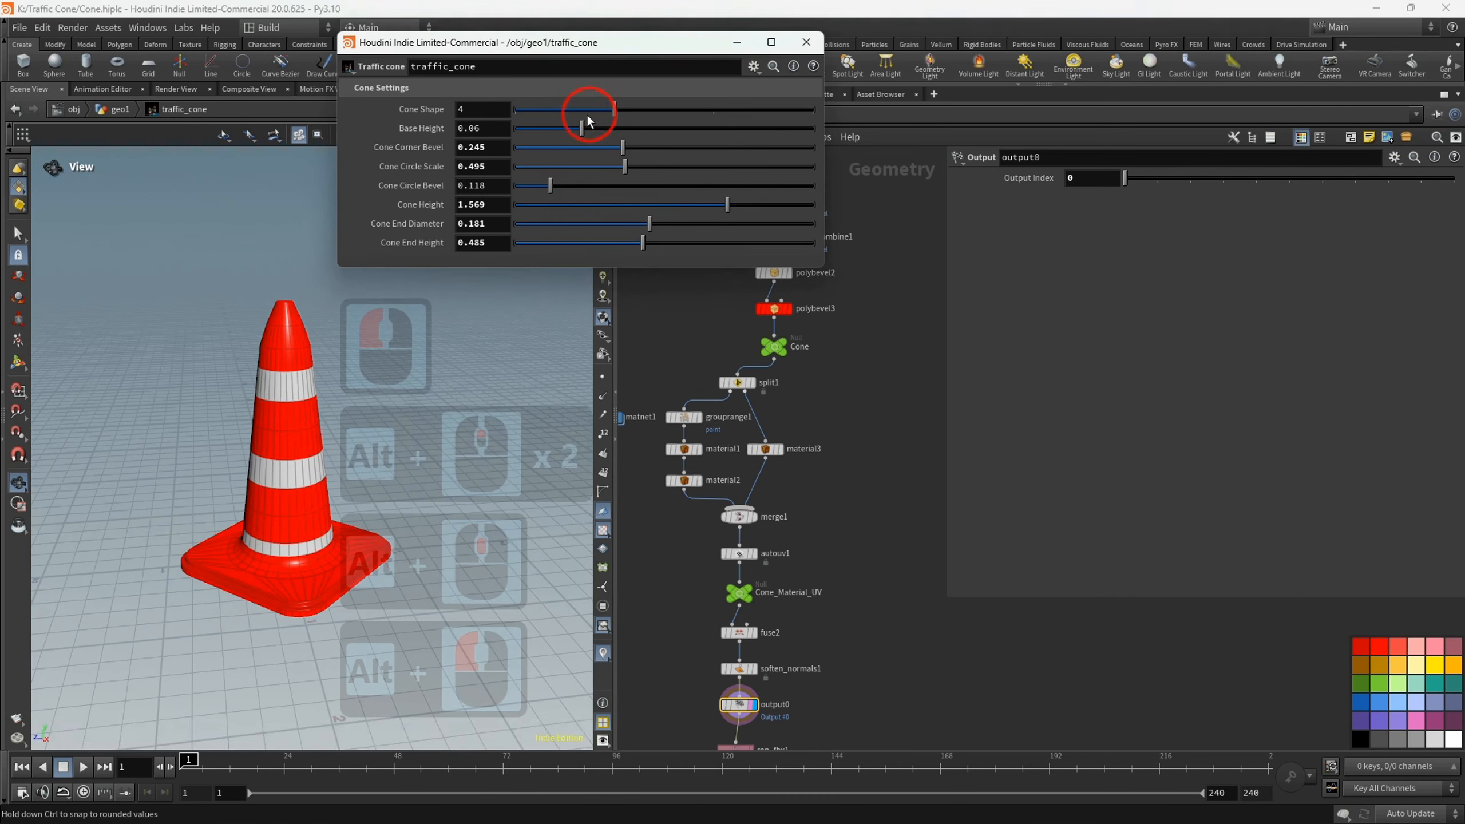
{"action": "left_click_drag", "start_coordinate": [559, 127], "coordinate": [681, 131]}
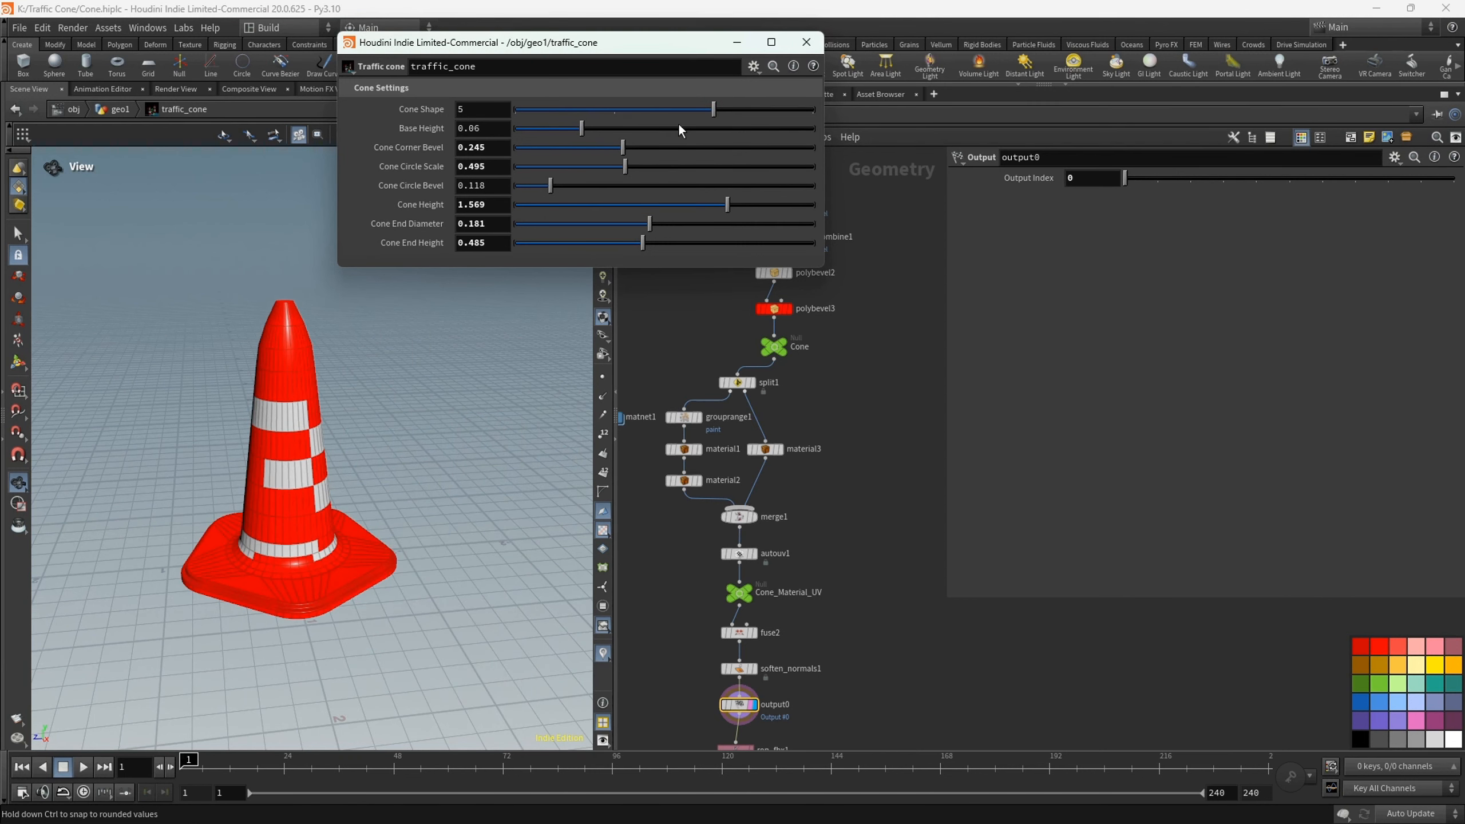
{"action": "left_click", "coordinate": [623, 153]}
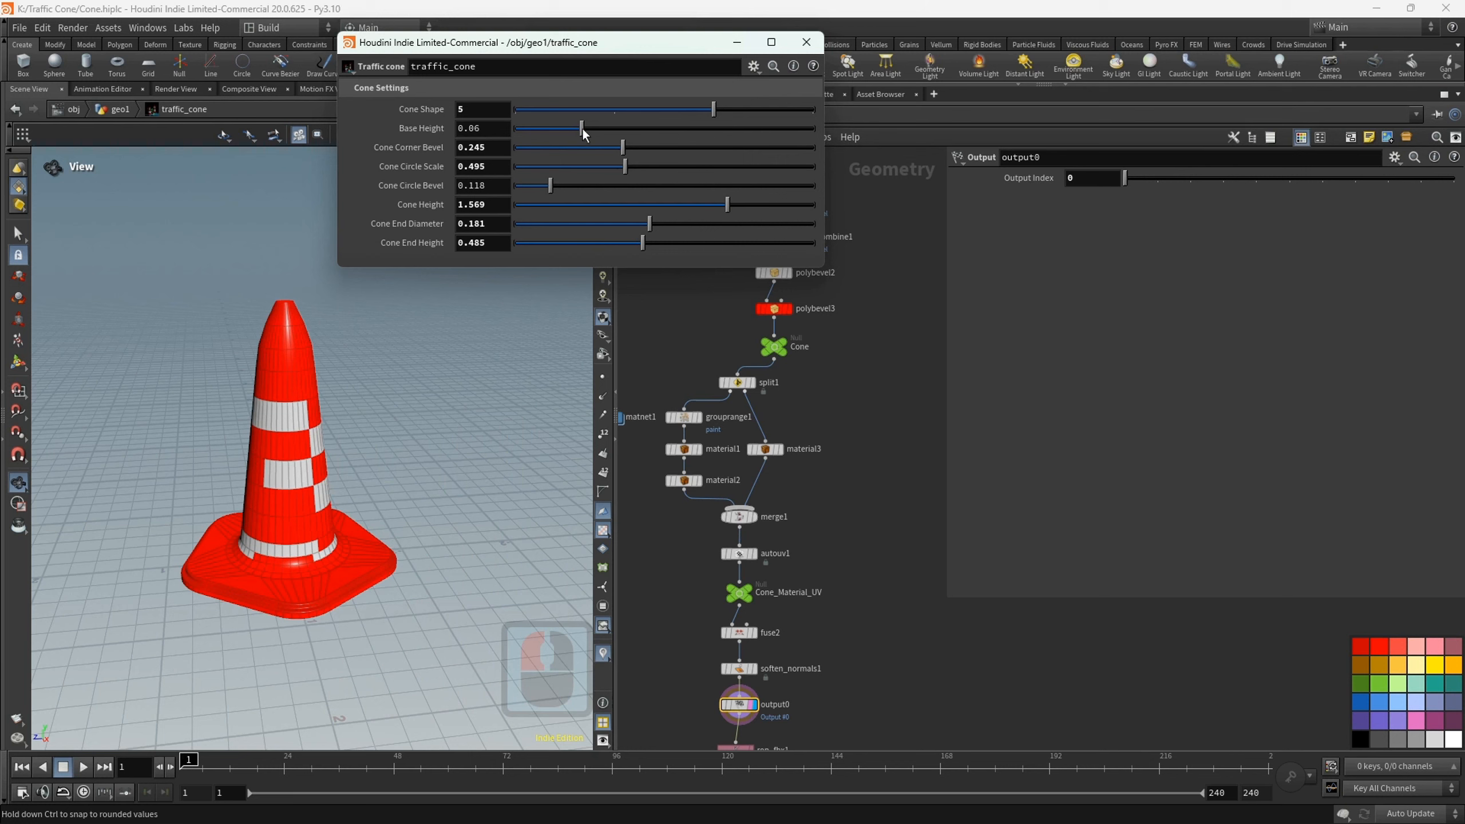
{"action": "left_click_drag", "start_coordinate": [700, 142], "coordinate": [672, 151]}
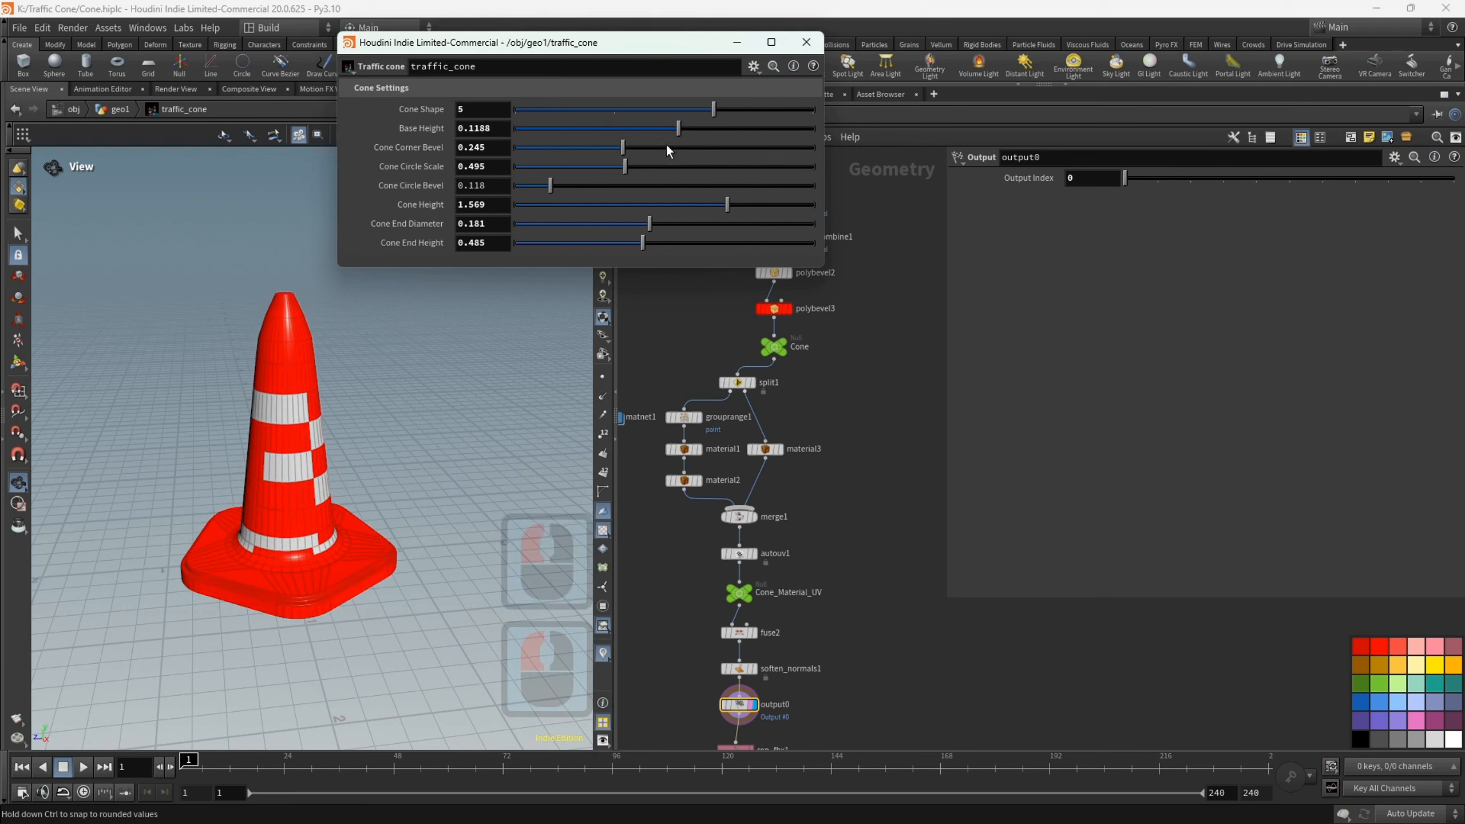
- Set Cone Corner Bevel to 0.133 and Cone Circle Scale to 0.61, with the parameter window moved clear of the viewport
{"action": "left_click_drag", "start_coordinate": [404, 271], "coordinate": [589, 151], "text": "alt"}
{"action": "left_click", "coordinate": [621, 148]}
{"action": "scroll", "coordinate": [360, 419], "scroll_direction": "up", "scroll_amount": 5, "text": "alt"}
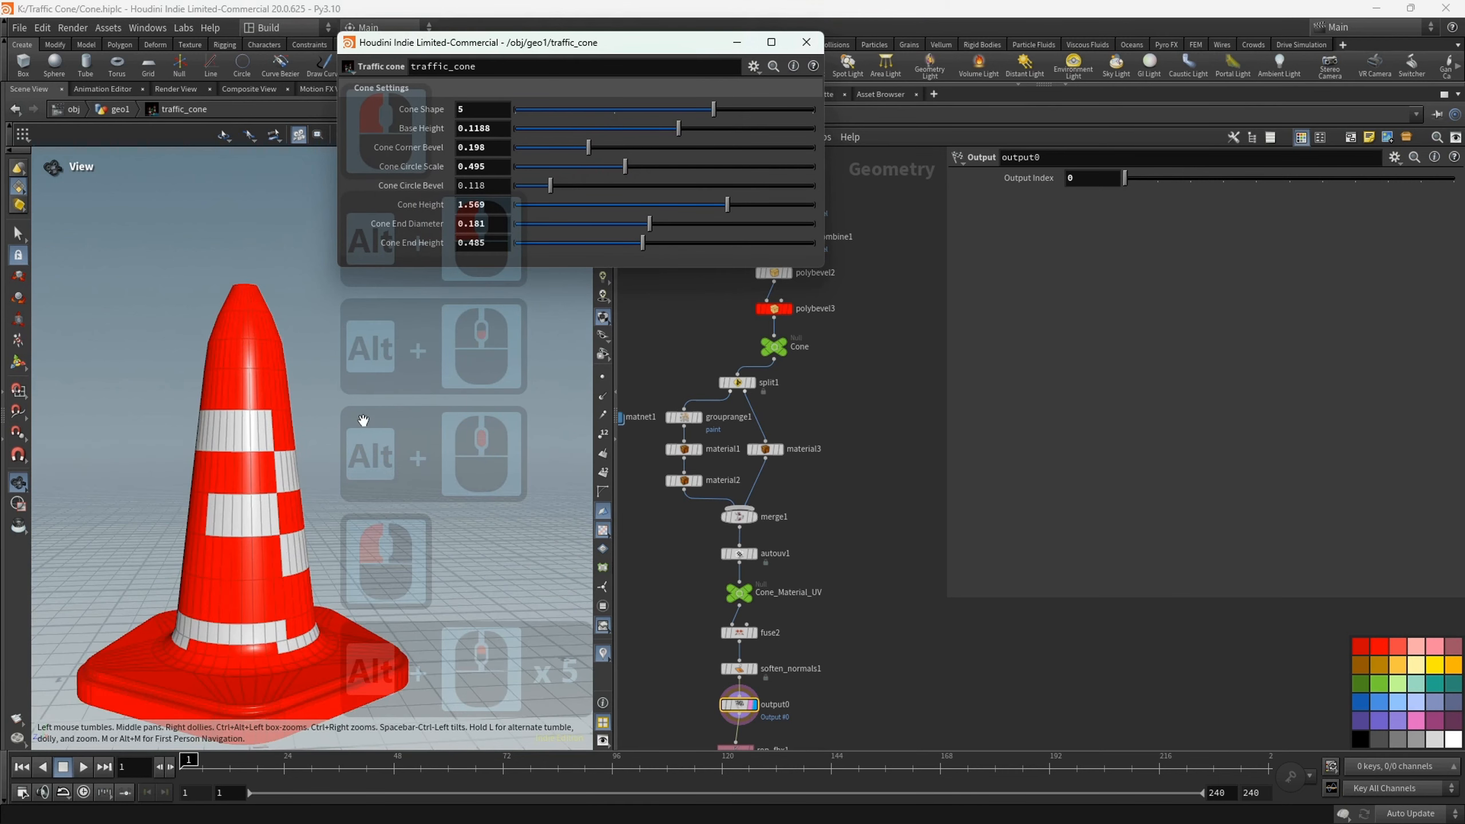
{"action": "left_click_drag", "start_coordinate": [568, 43], "coordinate": [839, 75]}
{"action": "left_click_drag", "start_coordinate": [860, 181], "coordinate": [940, 200]}
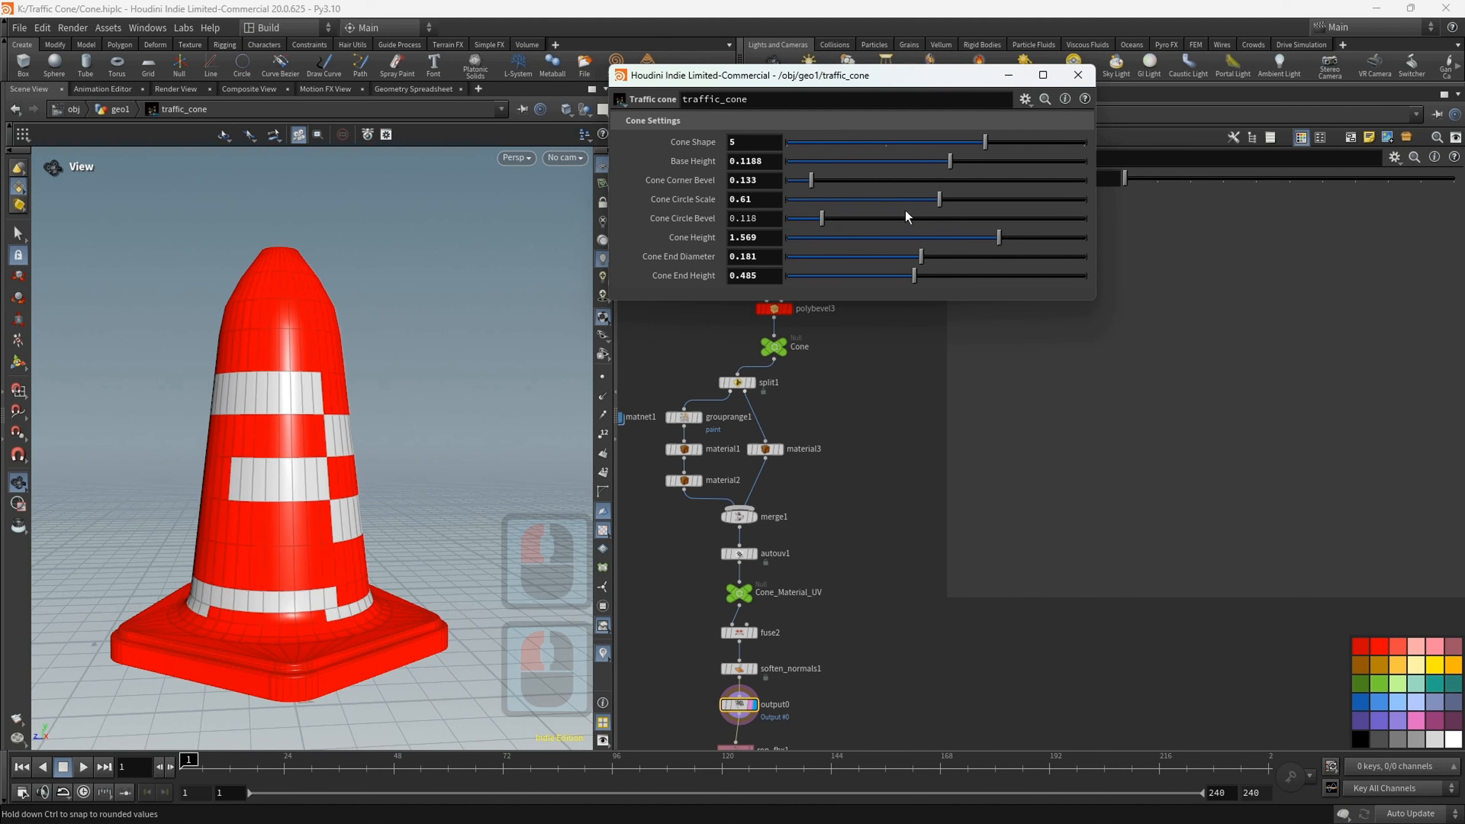
- Set Cone Circle Bevel to 0.069, Cone Height to 1.758, Cone End Diameter to 0.032 and Cone End Height to 0.1
{"action": "mouse_move", "coordinate": [818, 218]}
{"action": "left_mouse_down"}
{"action": "mouse_move", "coordinate": [865, 219]}
{"action": "mouse_move", "coordinate": [810, 224]}
{"action": "left_mouse_up"}
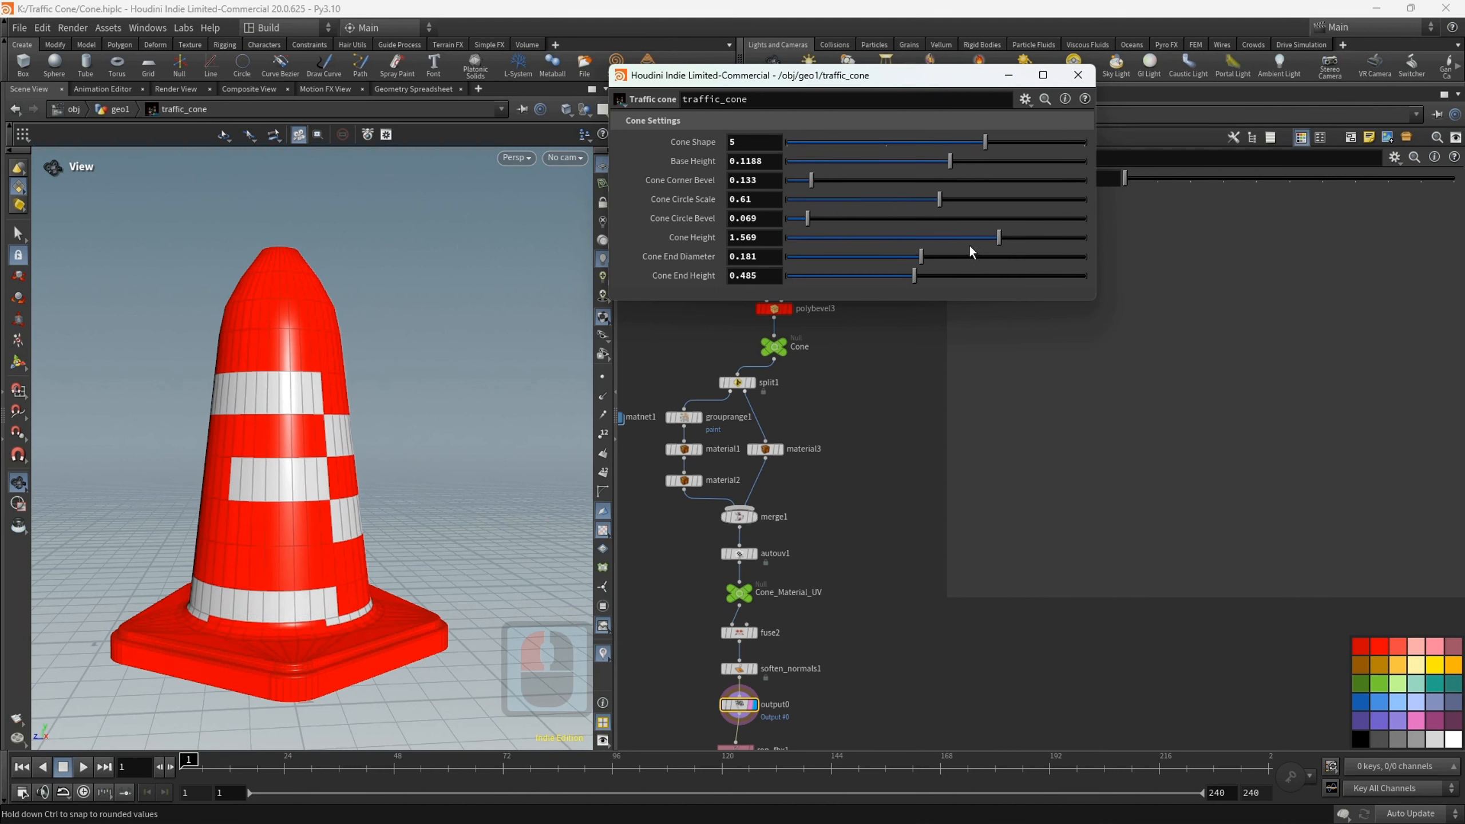
{"action": "left_click_drag", "start_coordinate": [1000, 241], "coordinate": [1031, 237]}
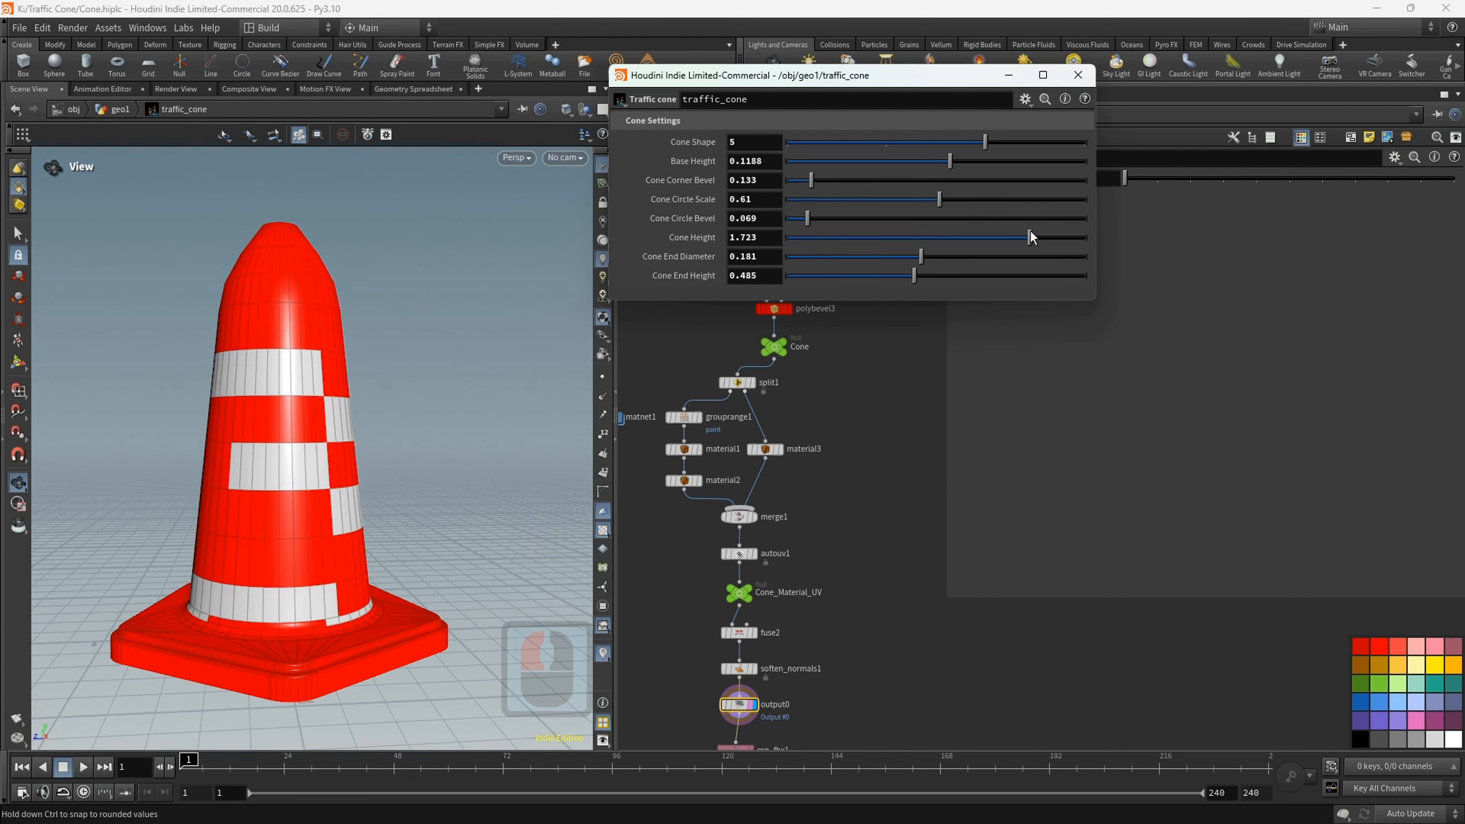
{"action": "left_click_drag", "start_coordinate": [923, 257], "coordinate": [817, 268]}
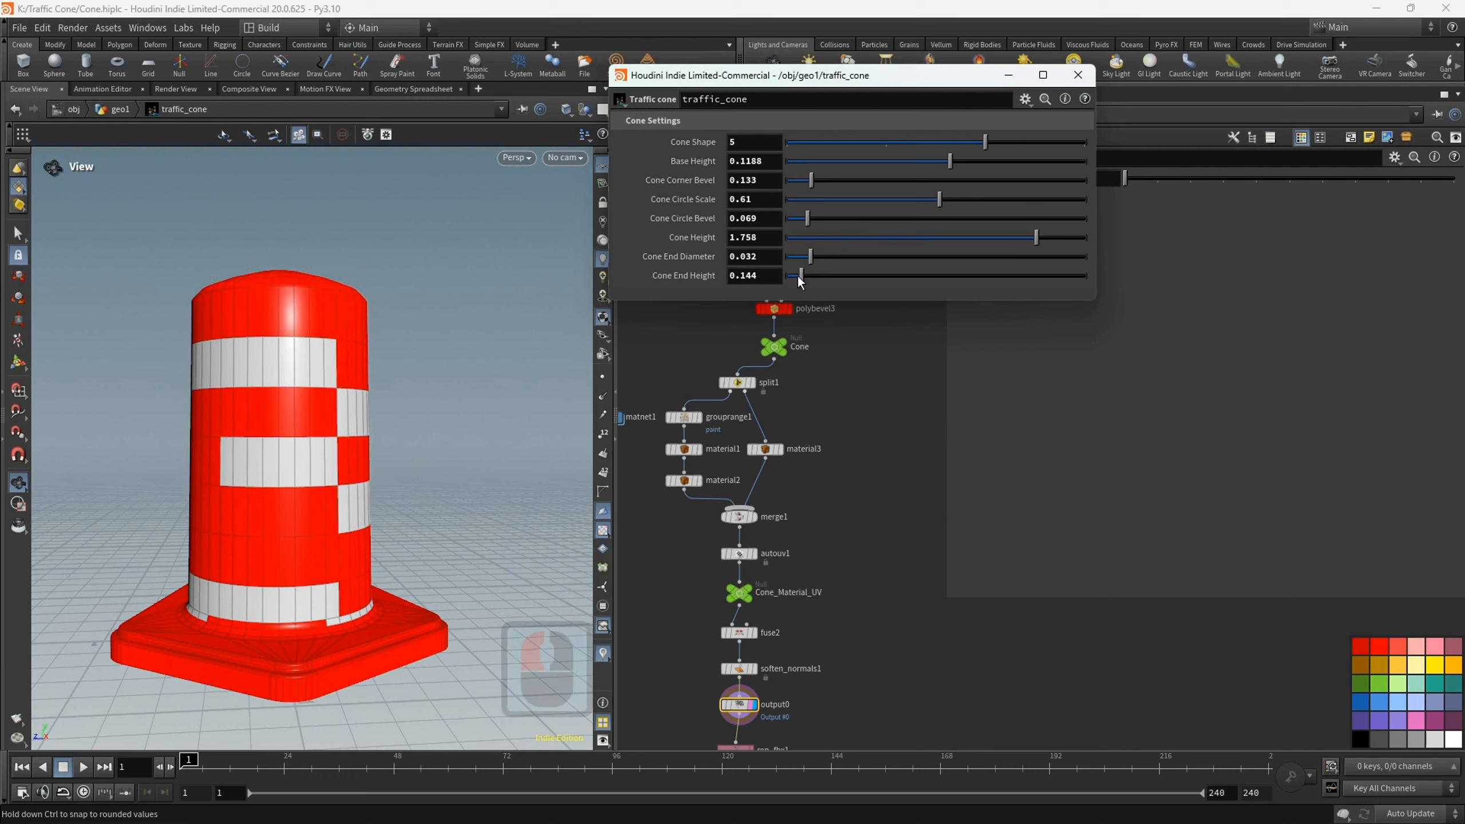
- Set Cone Shape to 3 and Cone Circle Scale to 0.309
{"action": "scroll", "coordinate": [392, 381], "scroll_direction": "down", "scroll_amount": 4, "text": "alt"}
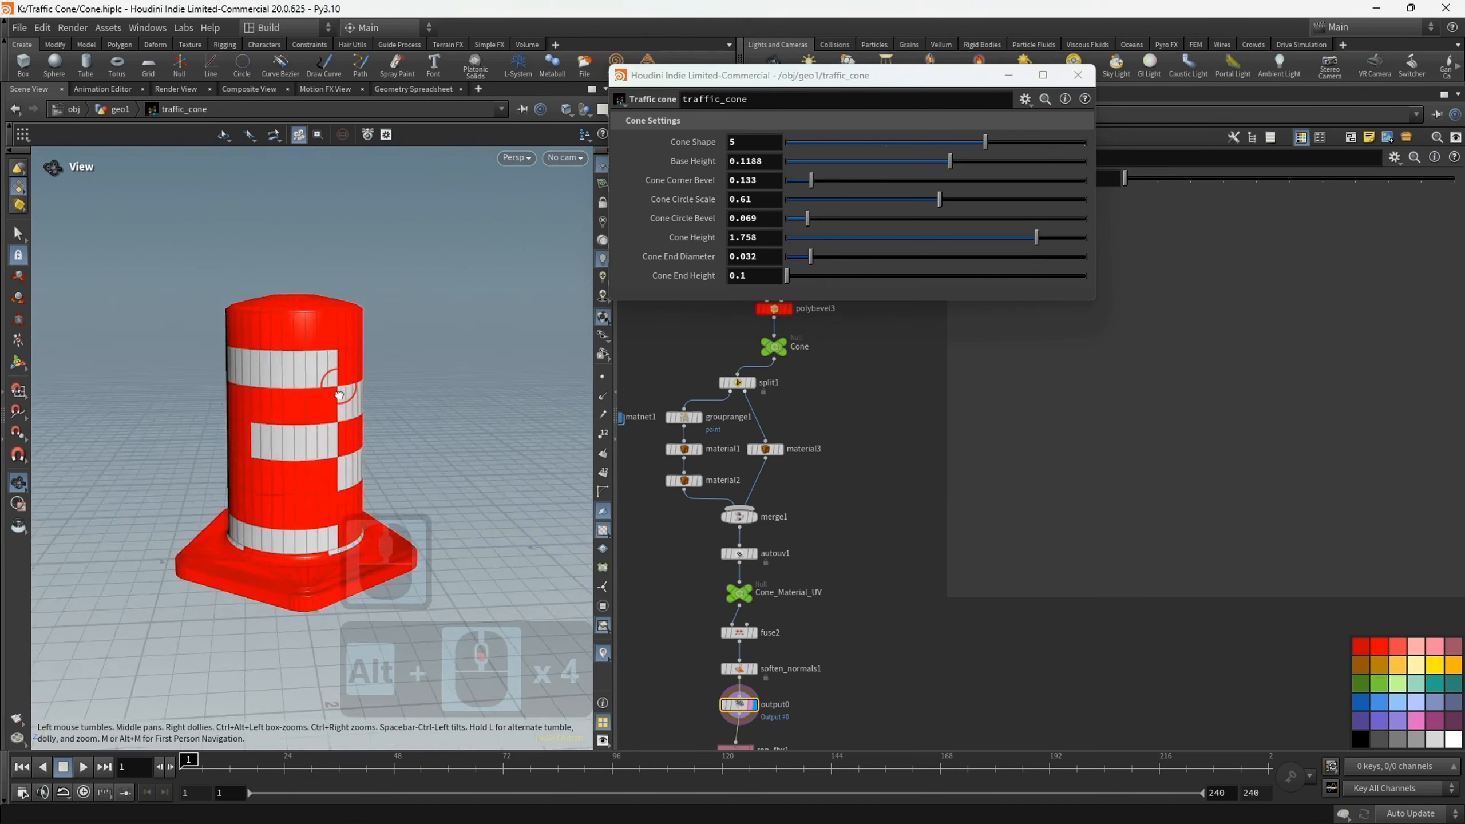
{"action": "left_click_drag", "start_coordinate": [422, 381], "coordinate": [335, 399], "text": "alt"}
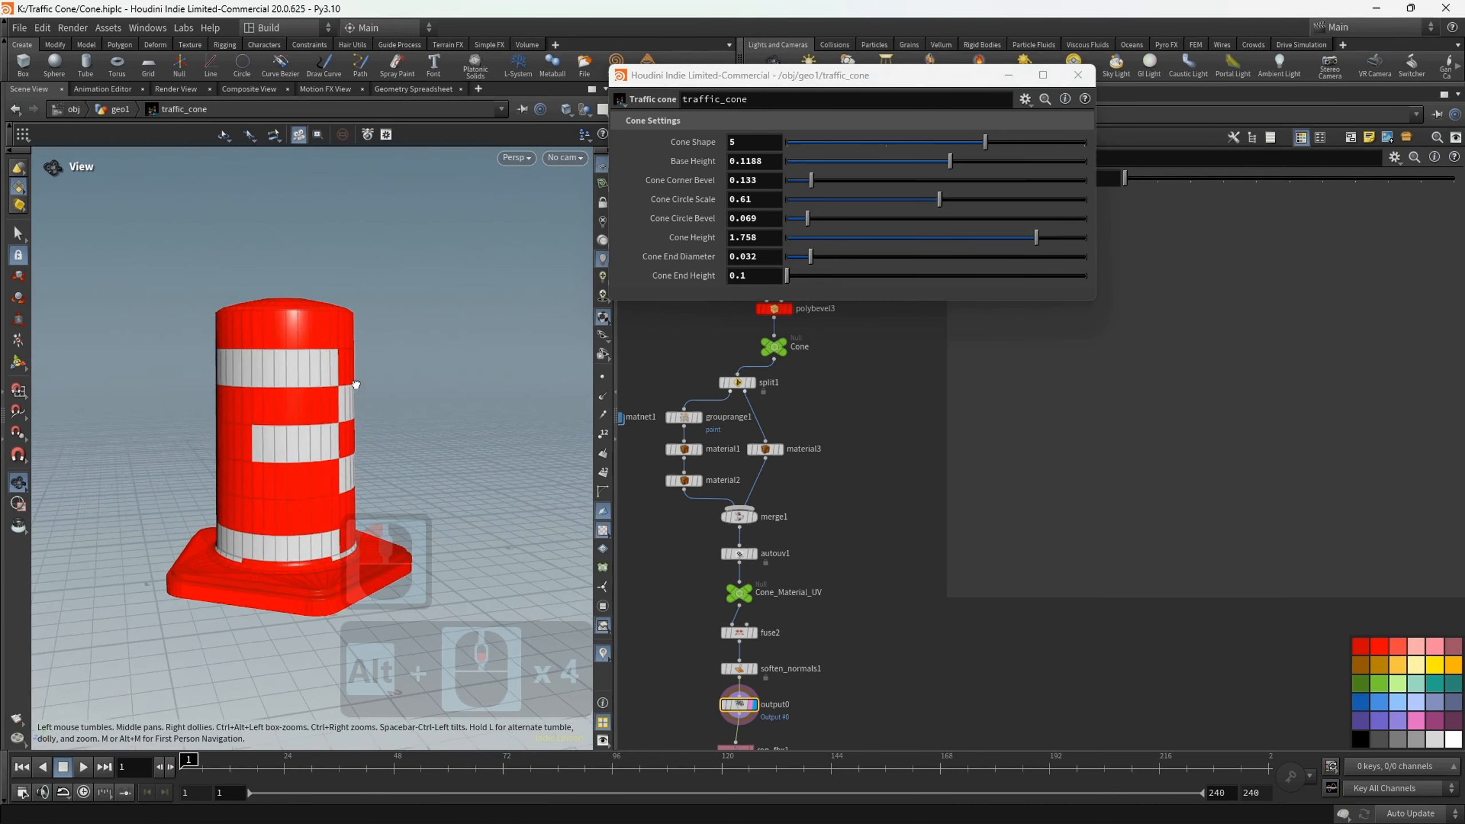
{"action": "scroll", "coordinate": [318, 418], "scroll_direction": "up", "scroll_amount": 3, "text": "alt"}
{"action": "middle_click_drag", "start_coordinate": [318, 419], "coordinate": [357, 406], "text": "alt"}
{"action": "left_click_drag", "start_coordinate": [356, 405], "coordinate": [343, 413], "text": "alt"}
{"action": "middle_click_drag", "start_coordinate": [343, 413], "coordinate": [328, 420], "text": "alt"}
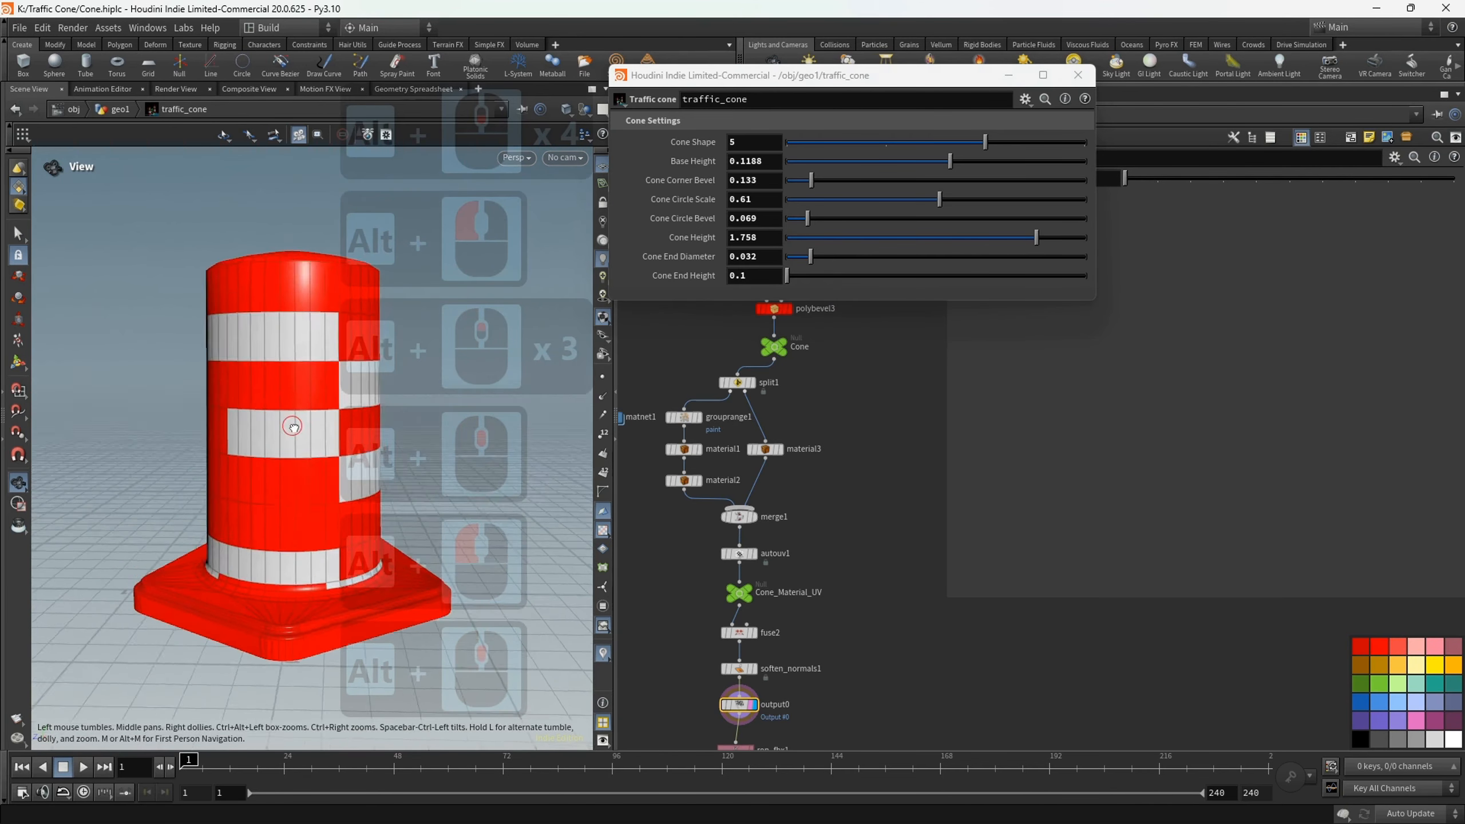
{"action": "left_click_drag", "start_coordinate": [328, 419], "coordinate": [316, 426], "text": "alt"}
{"action": "left_click_drag", "start_coordinate": [876, 142], "coordinate": [817, 153]}
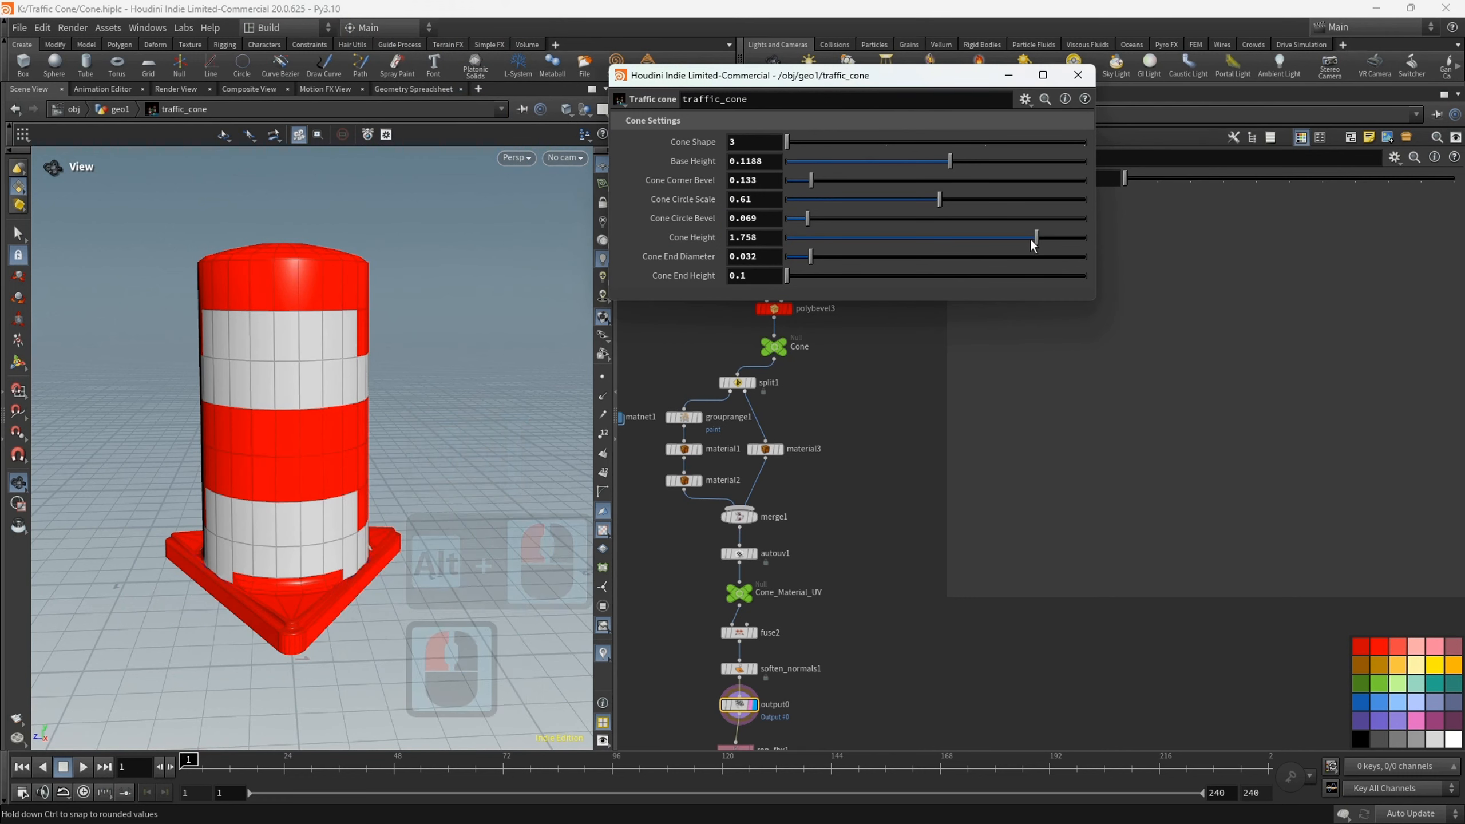
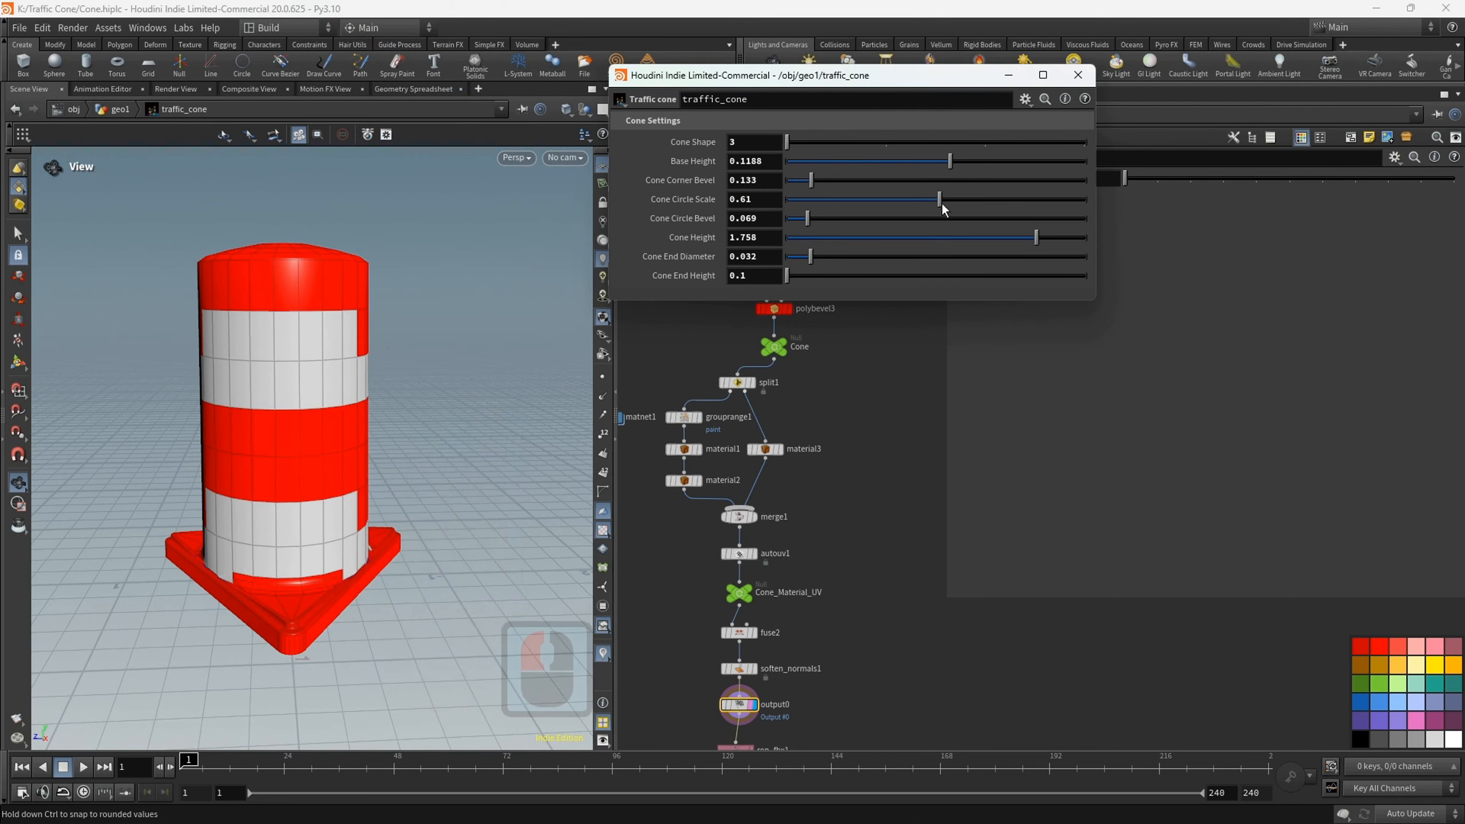
{"action": "left_click_drag", "start_coordinate": [940, 205], "coordinate": [827, 225]}
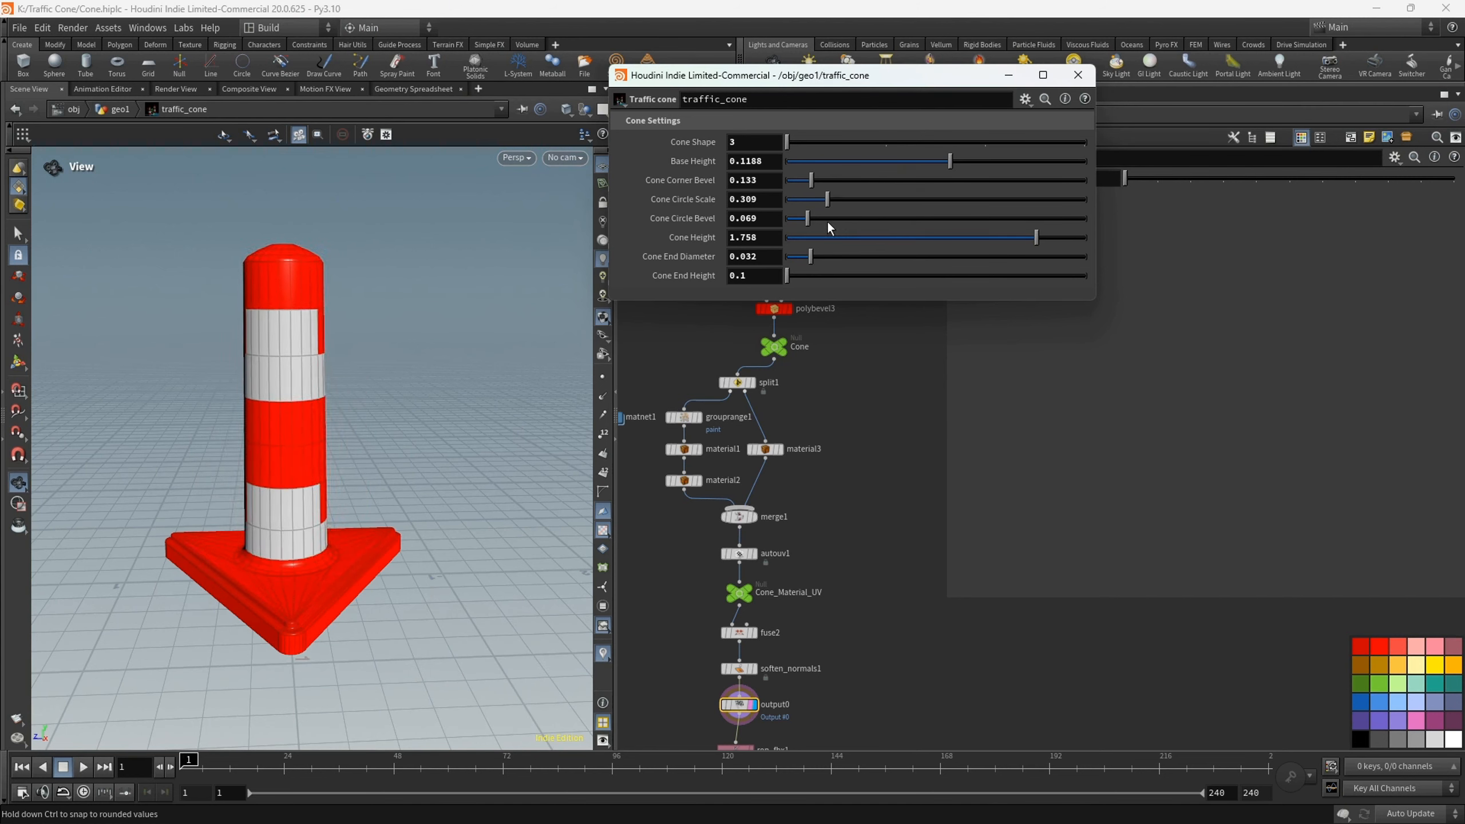
- Set Cone Height to 2 and Cone End Diameter to 0.171
{"action": "left_click_drag", "start_coordinate": [1033, 238], "coordinate": [1094, 246]}
{"action": "left_click_drag", "start_coordinate": [839, 261], "coordinate": [890, 259]}
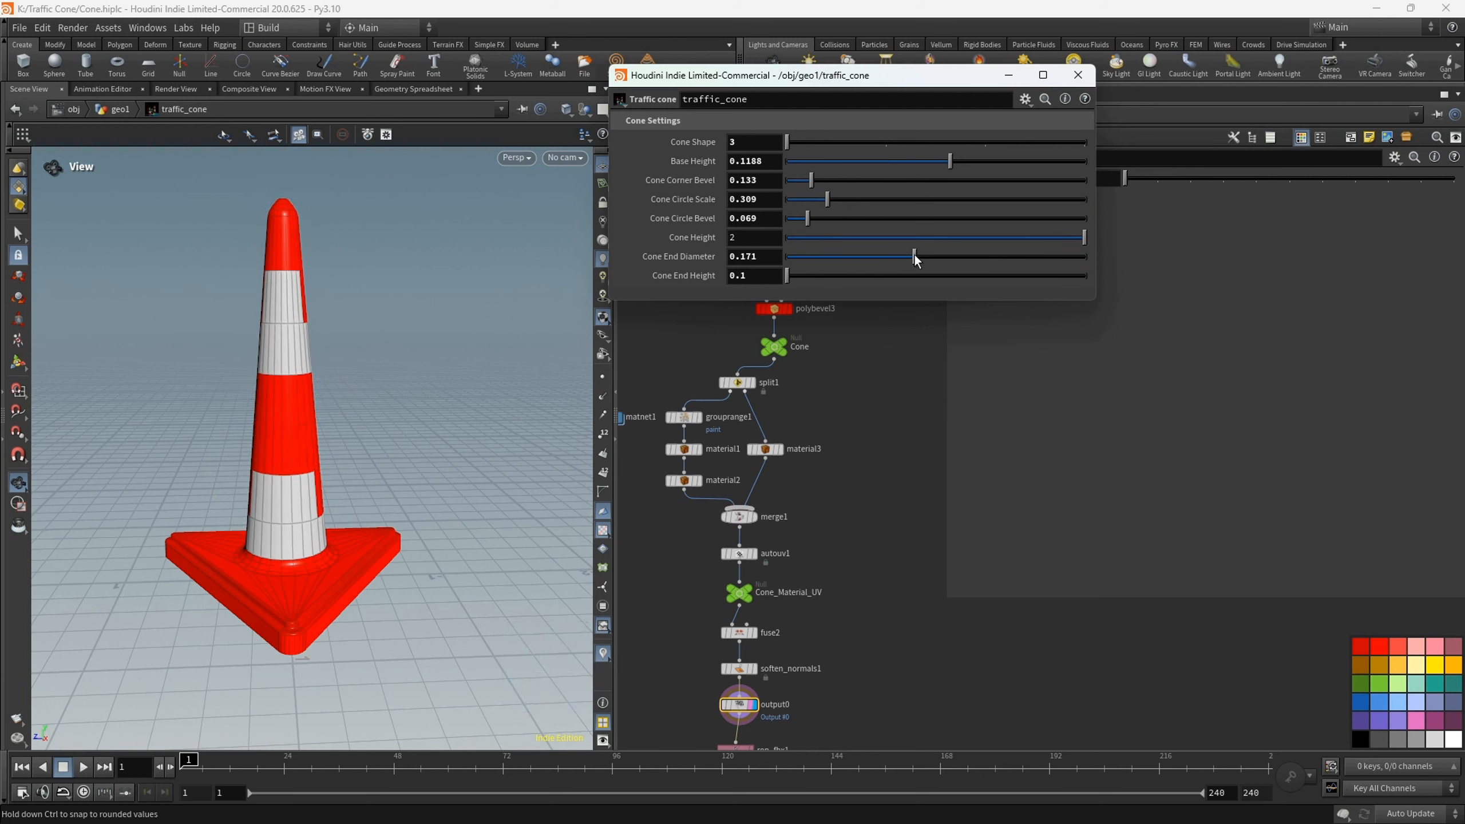
{"action": "left_click", "coordinate": [914, 259]}
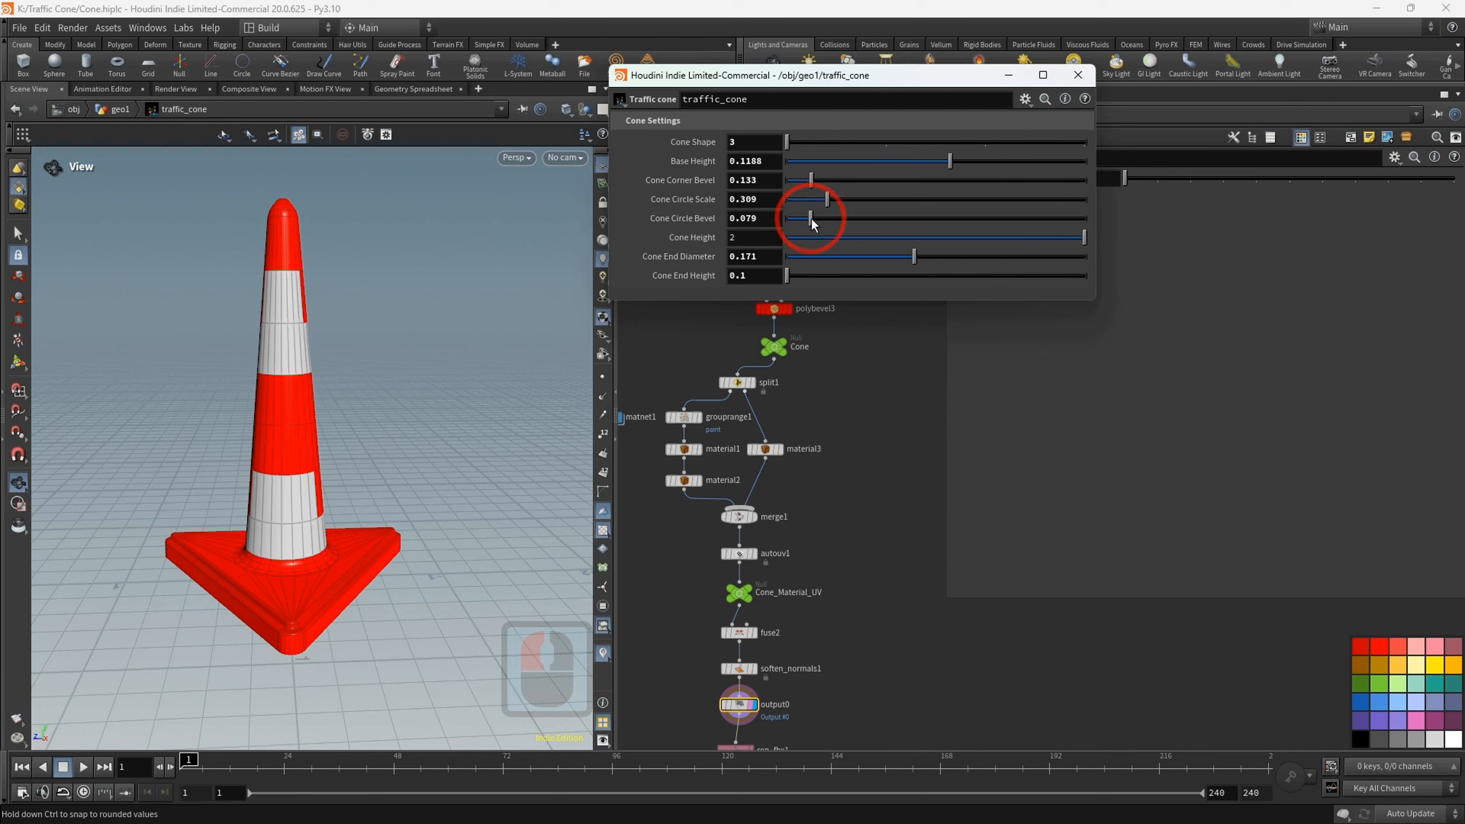
- Set Cone Circle Bevel to 0.095 and Cone Circle Scale to 0.376, and inspect the three-sided cone from several angles
{"action": "left_click_drag", "start_coordinate": [812, 221], "coordinate": [854, 208]}
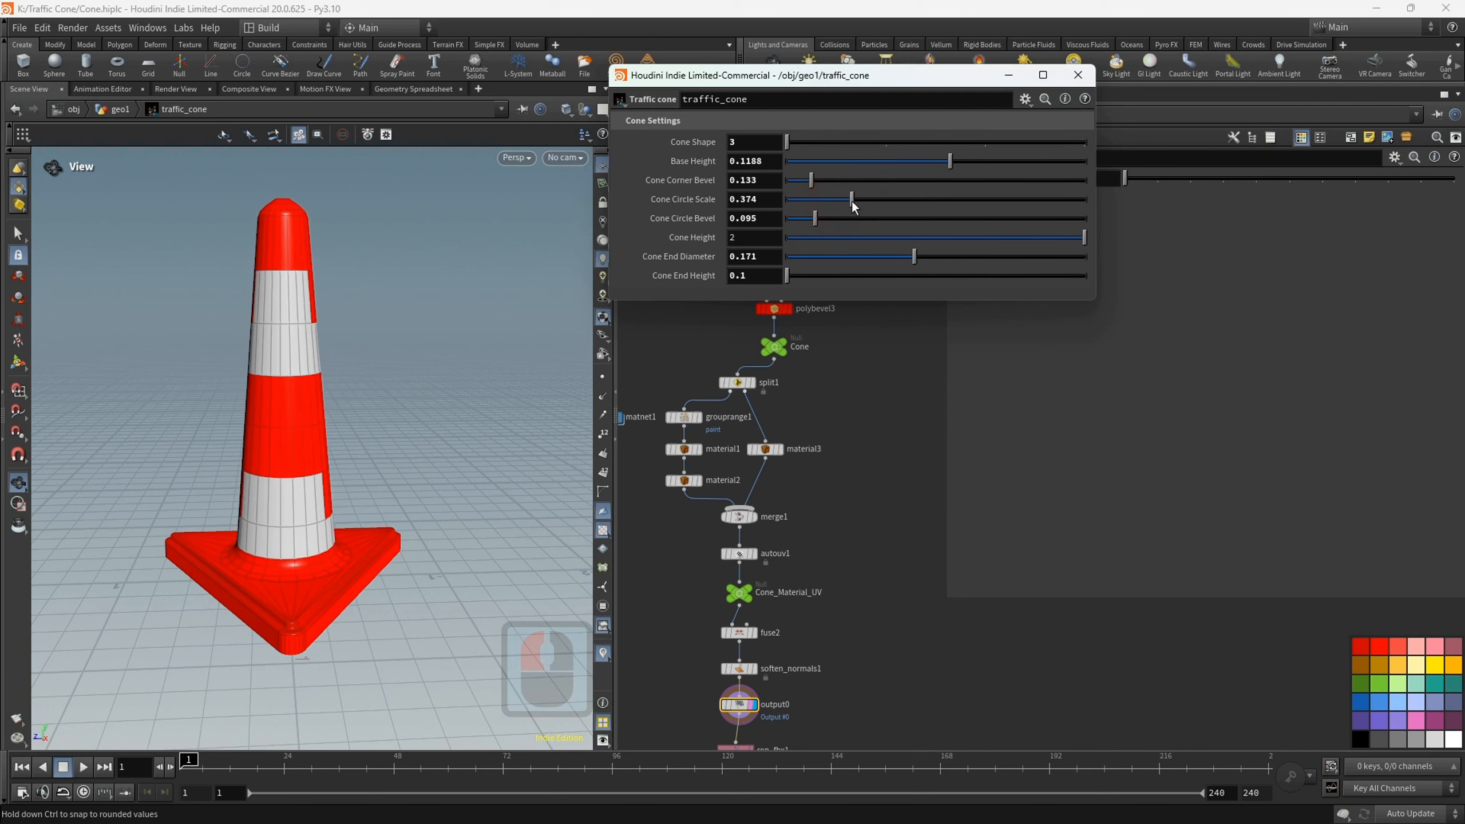
{"action": "left_click", "coordinate": [847, 210]}
{"action": "scroll", "coordinate": [334, 365], "scroll_direction": "down", "scroll_amount": 5, "text": "alt"}
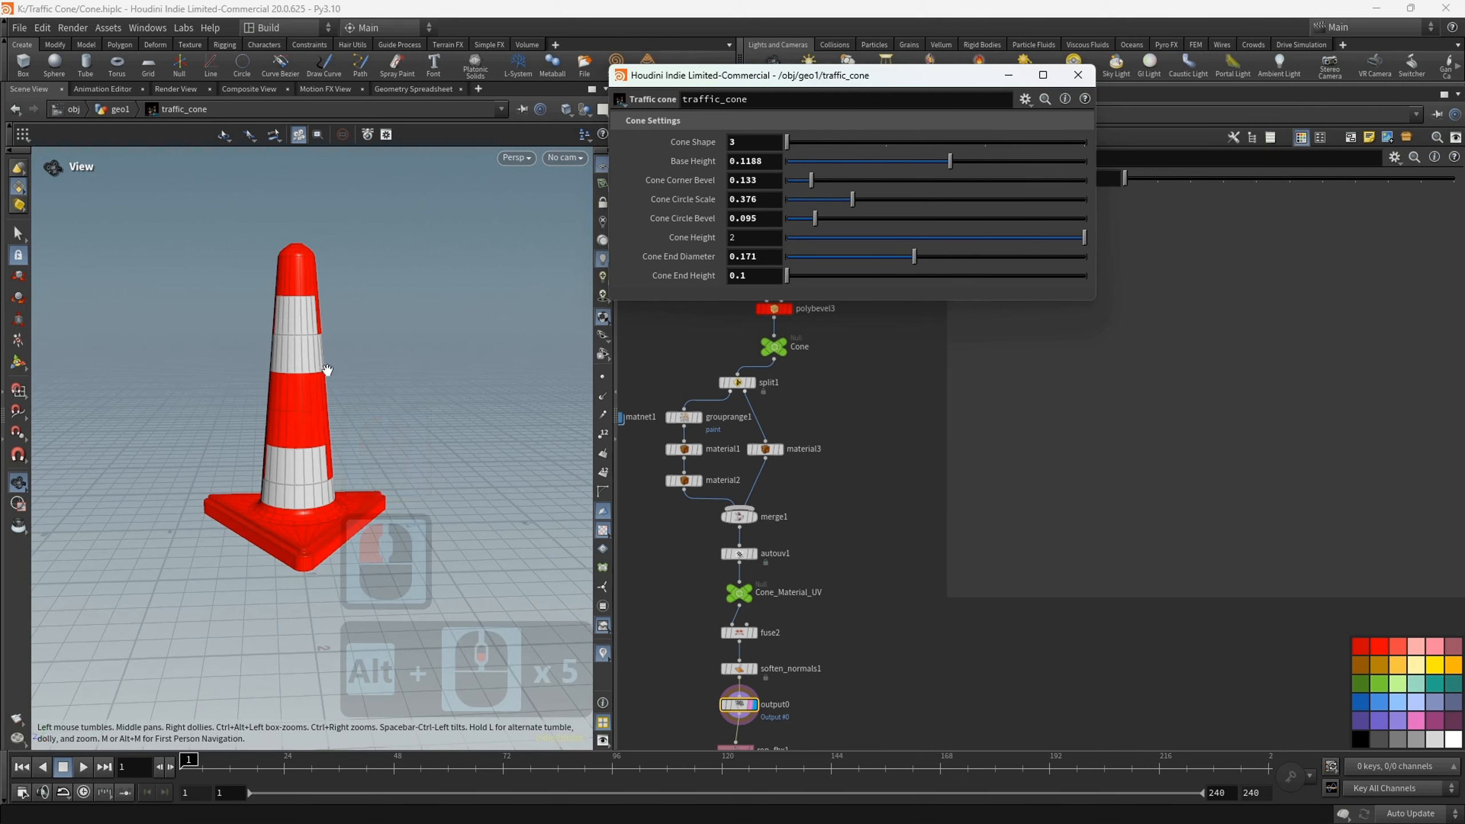
{"action": "left_click_drag", "start_coordinate": [327, 370], "coordinate": [415, 393], "text": "alt"}
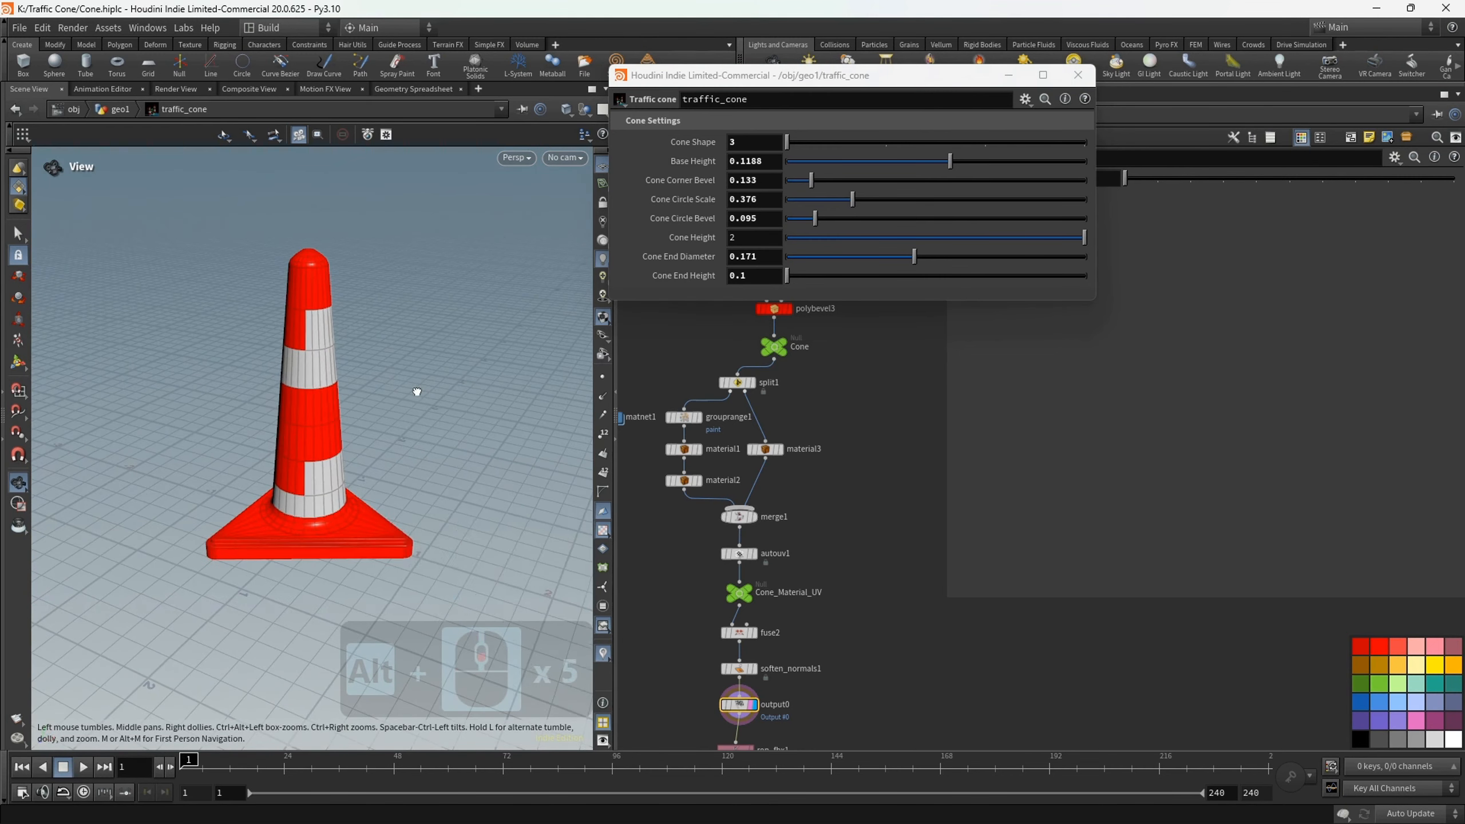
{"action": "scroll", "coordinate": [324, 435], "scroll_direction": "up", "scroll_amount": 3, "text": "alt"}
{"action": "left_click_drag", "start_coordinate": [324, 435], "coordinate": [314, 477], "text": "alt"}
{"action": "middle_click_drag", "start_coordinate": [314, 478], "coordinate": [285, 504], "text": "alt"}
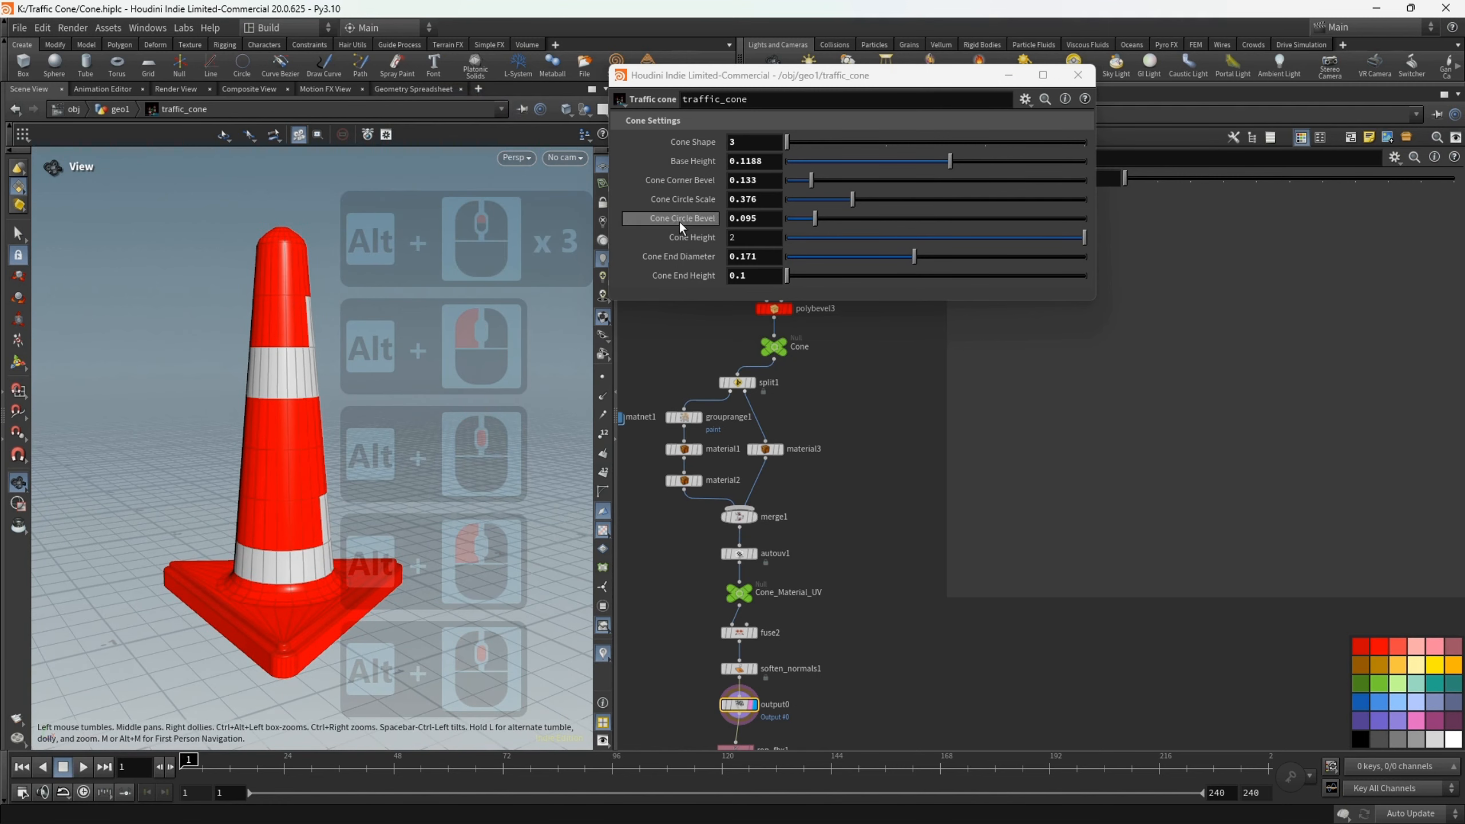
- Revert Cone Shape, Base Height and Cone Corner Bevel to their default values
{"action": "right_click", "coordinate": [705, 256]}
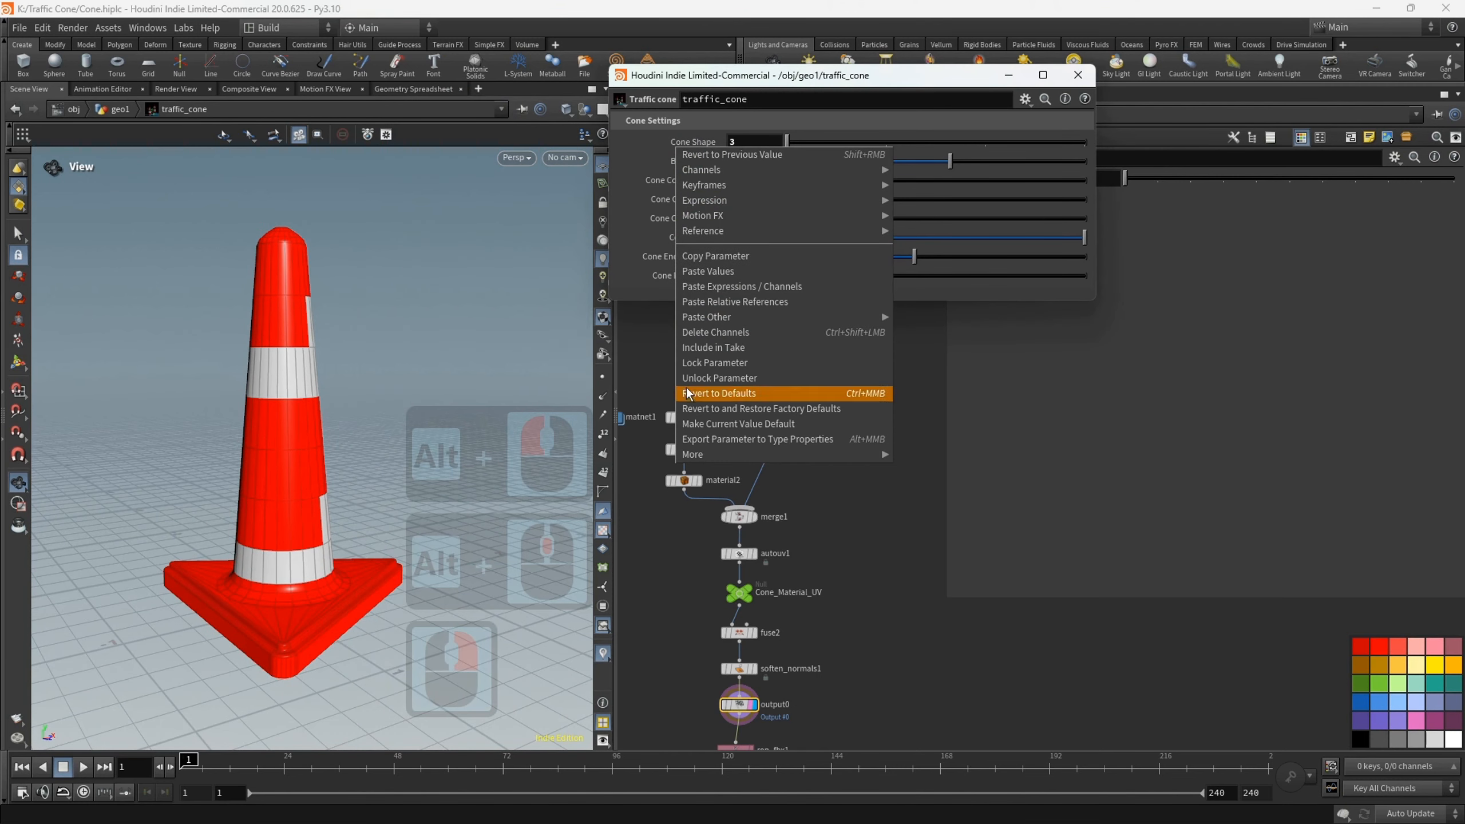
{"action": "left_click", "coordinate": [719, 394]}
{"action": "right_click", "coordinate": [692, 162]}
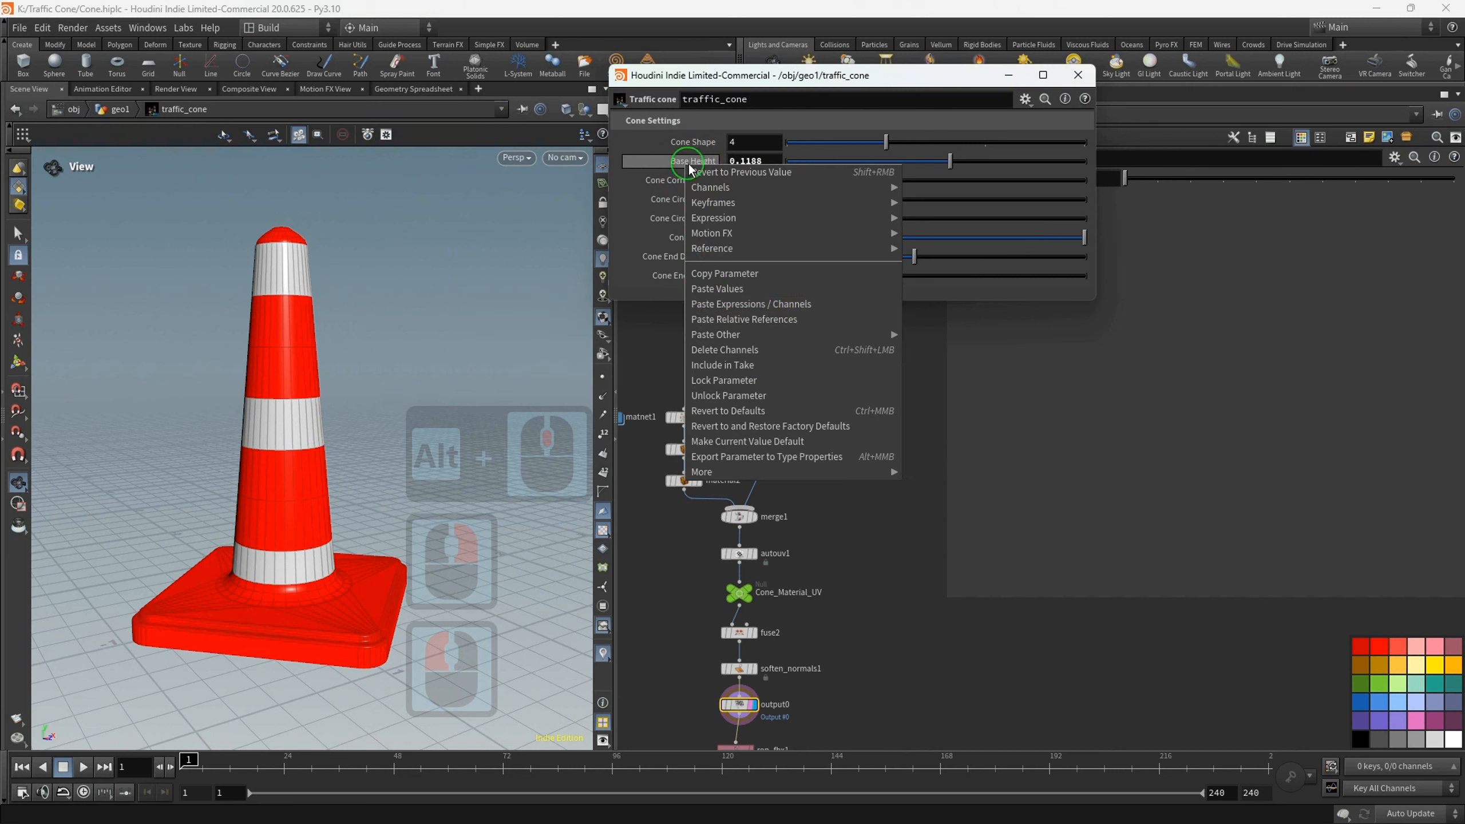
{"action": "left_click", "coordinate": [695, 411]}
{"action": "right_click", "coordinate": [680, 180]}
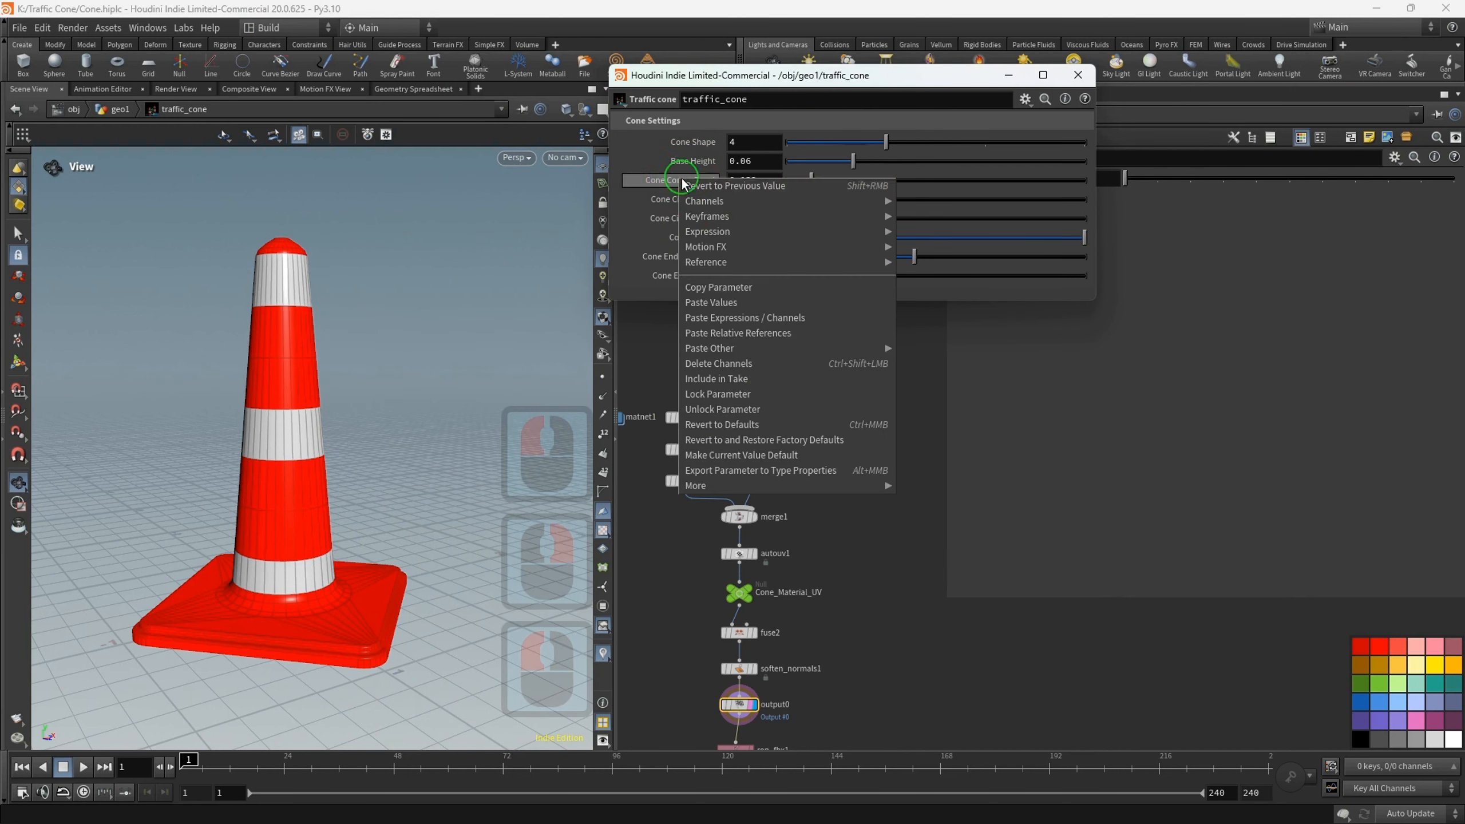
{"action": "left_click", "coordinate": [702, 424]}
- Revert Cone Circle Scale, Cone Circle Bevel, Cone End Diameter and Cone End Height to their default values
{"action": "right_click", "coordinate": [681, 199]}
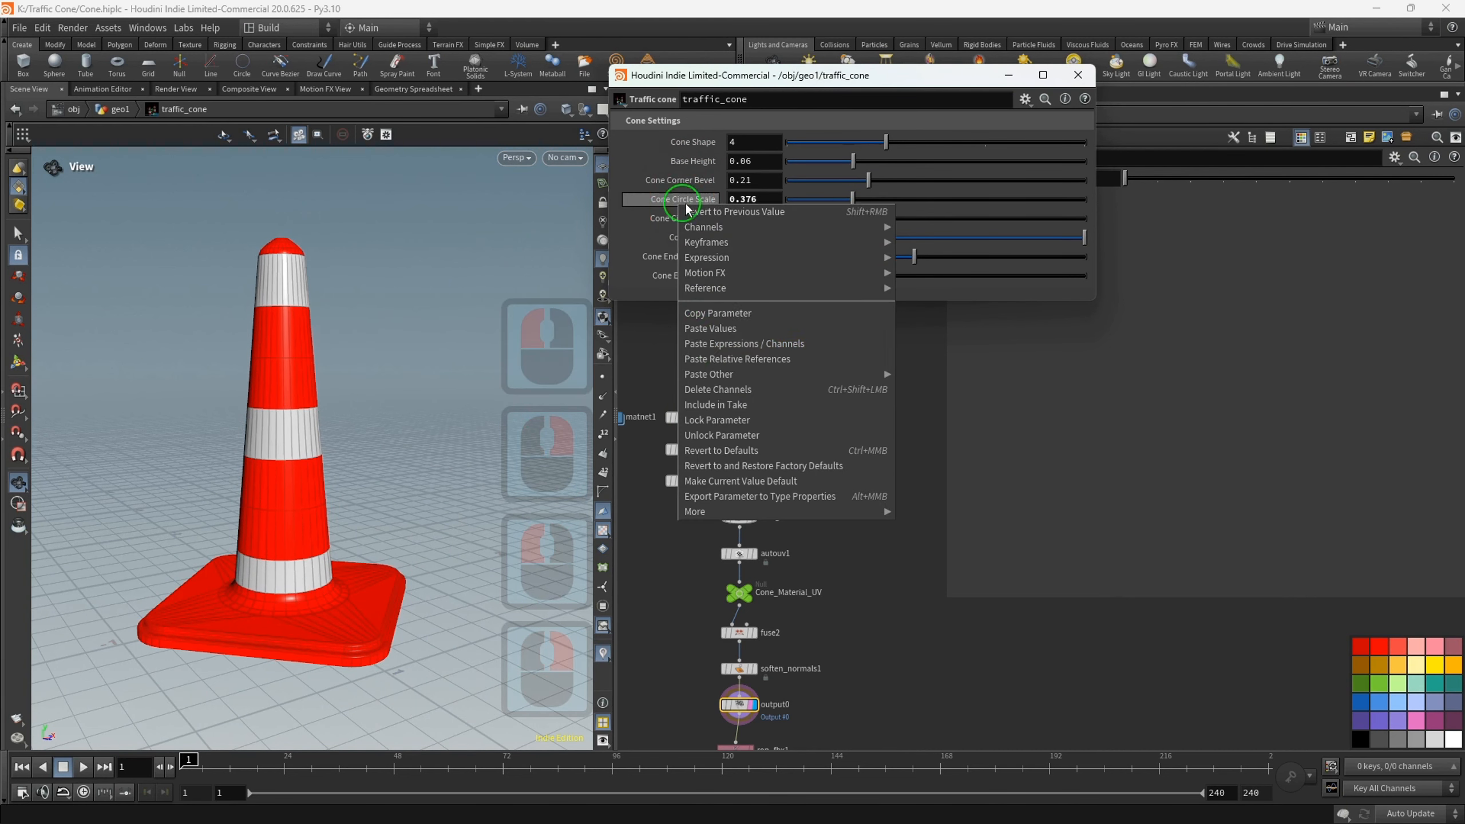
{"action": "left_click", "coordinate": [712, 451]}
{"action": "right_click", "coordinate": [680, 218]}
{"action": "left_click", "coordinate": [695, 468]}
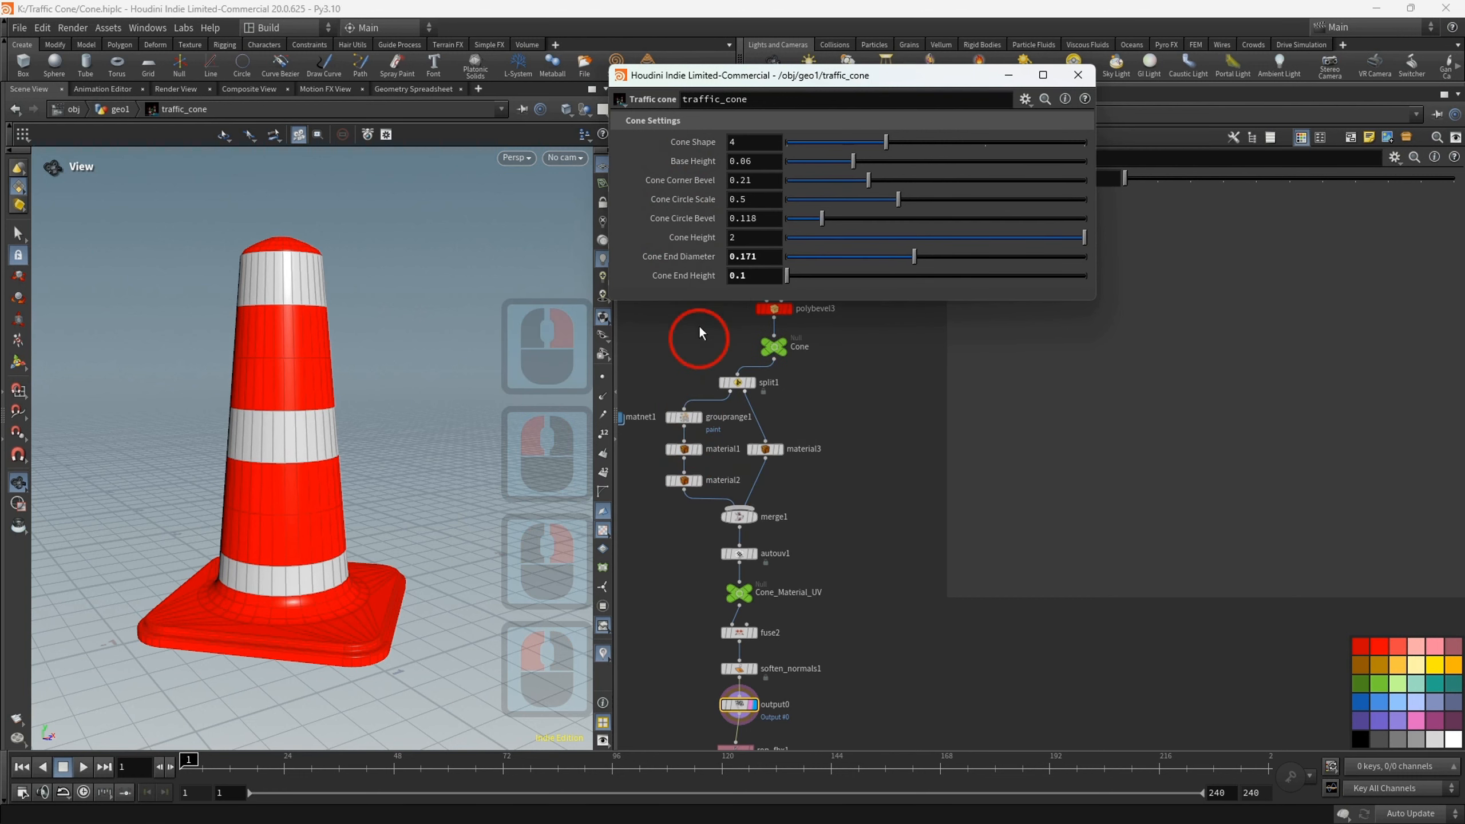
{"action": "right_click", "coordinate": [681, 256]}
{"action": "left_click", "coordinate": [716, 519]}
{"action": "right_click", "coordinate": [681, 275]}
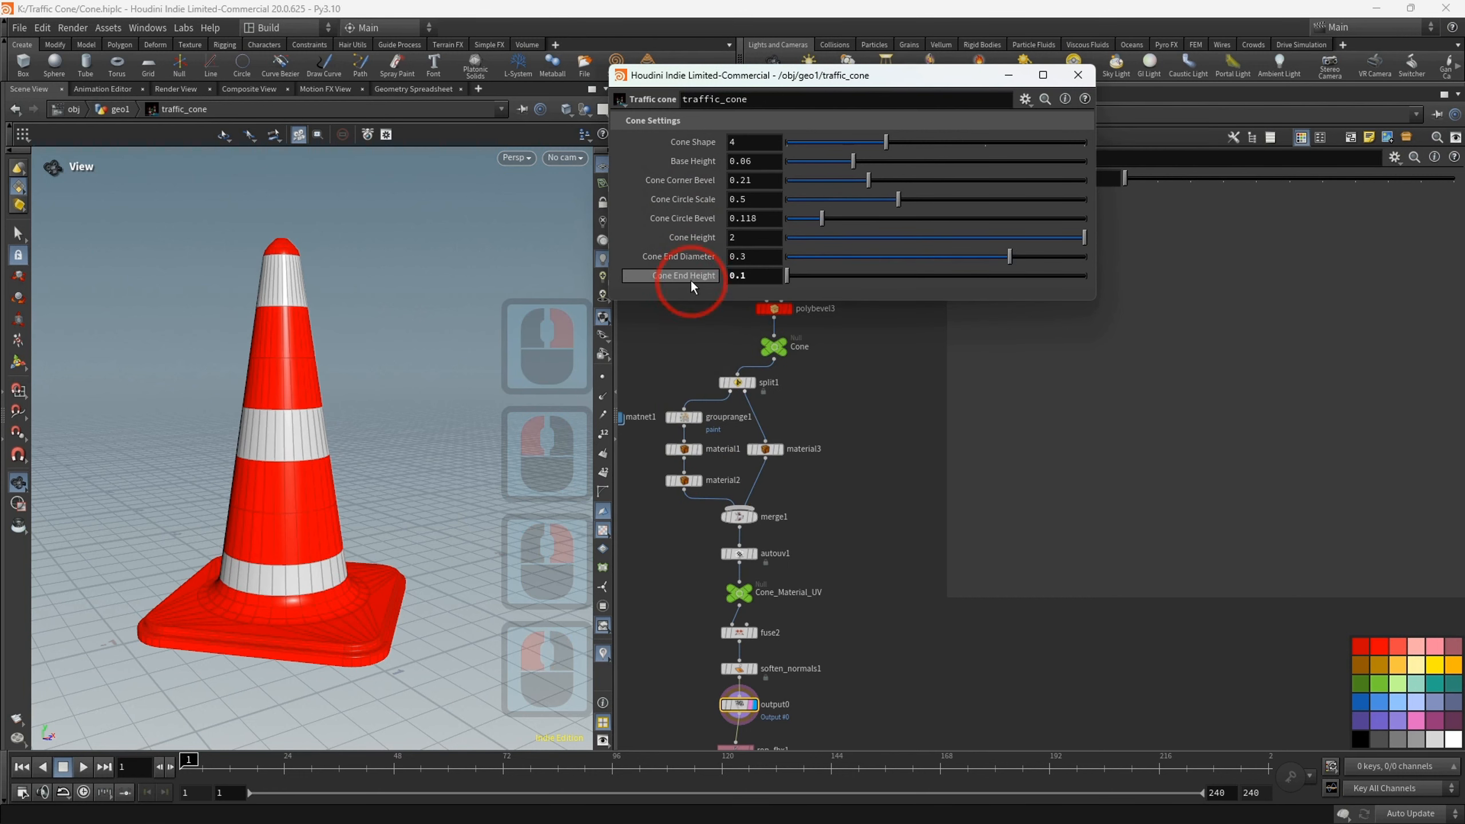
{"action": "left_click", "coordinate": [704, 523]}
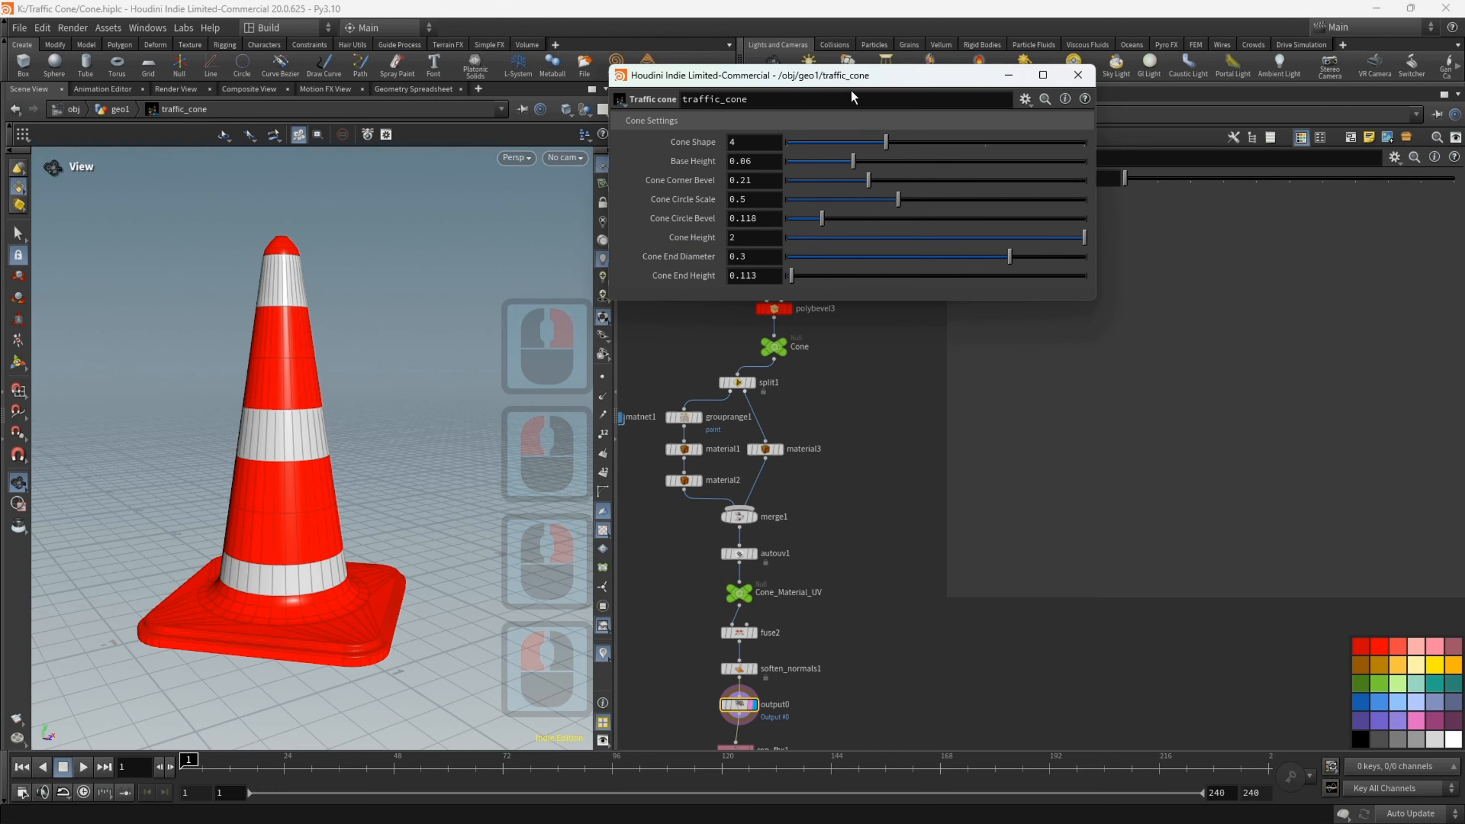
- Close the floating parameter window, return to the geo1 network and save the traffic_cone node type
{"action": "left_click_drag", "start_coordinate": [871, 77], "coordinate": [378, 79]}
{"action": "left_click", "coordinate": [585, 77]}
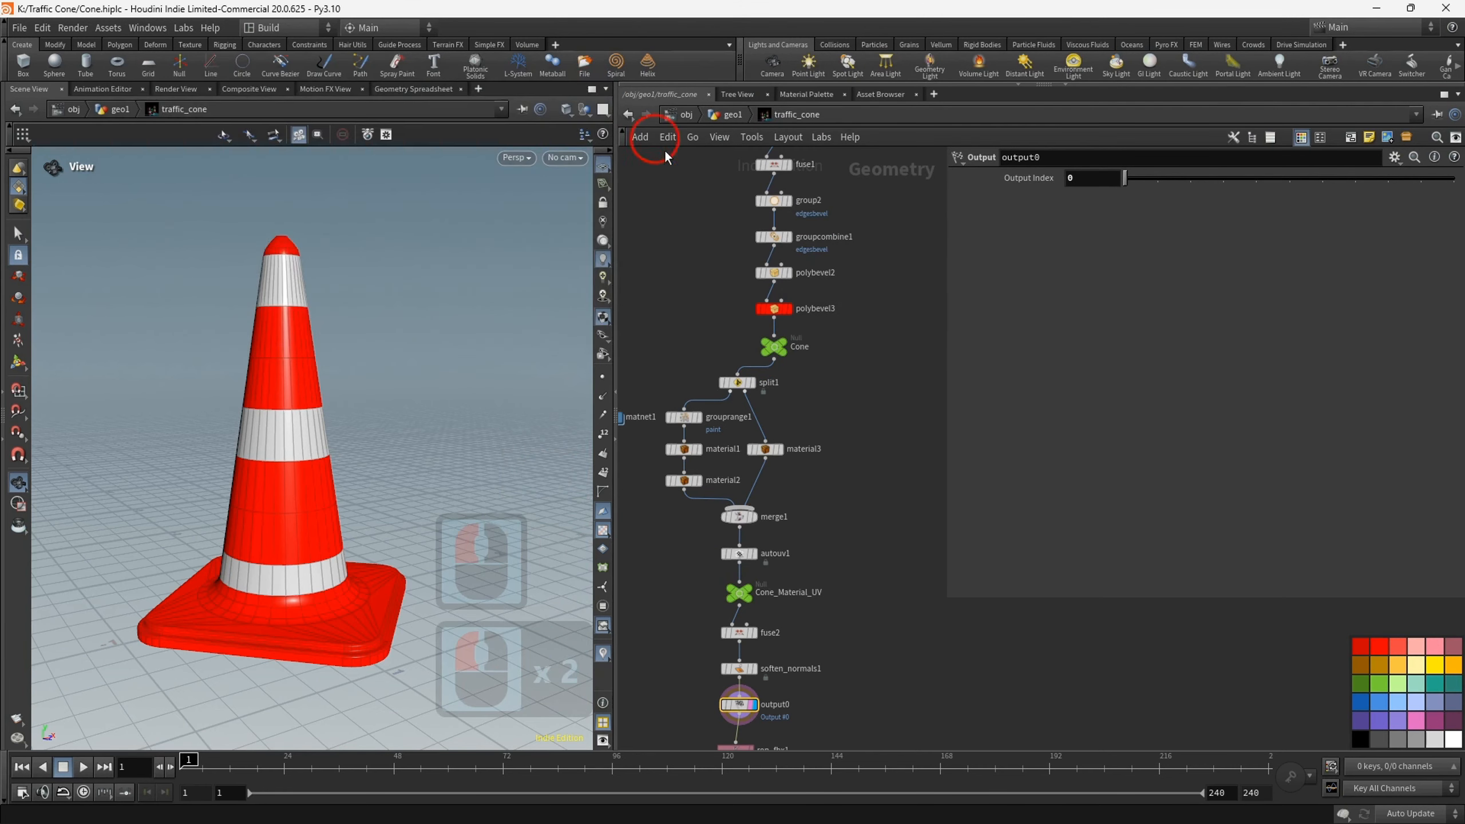
{"action": "left_click", "coordinate": [730, 123]}
{"action": "mouse_move", "coordinate": [779, 251]}
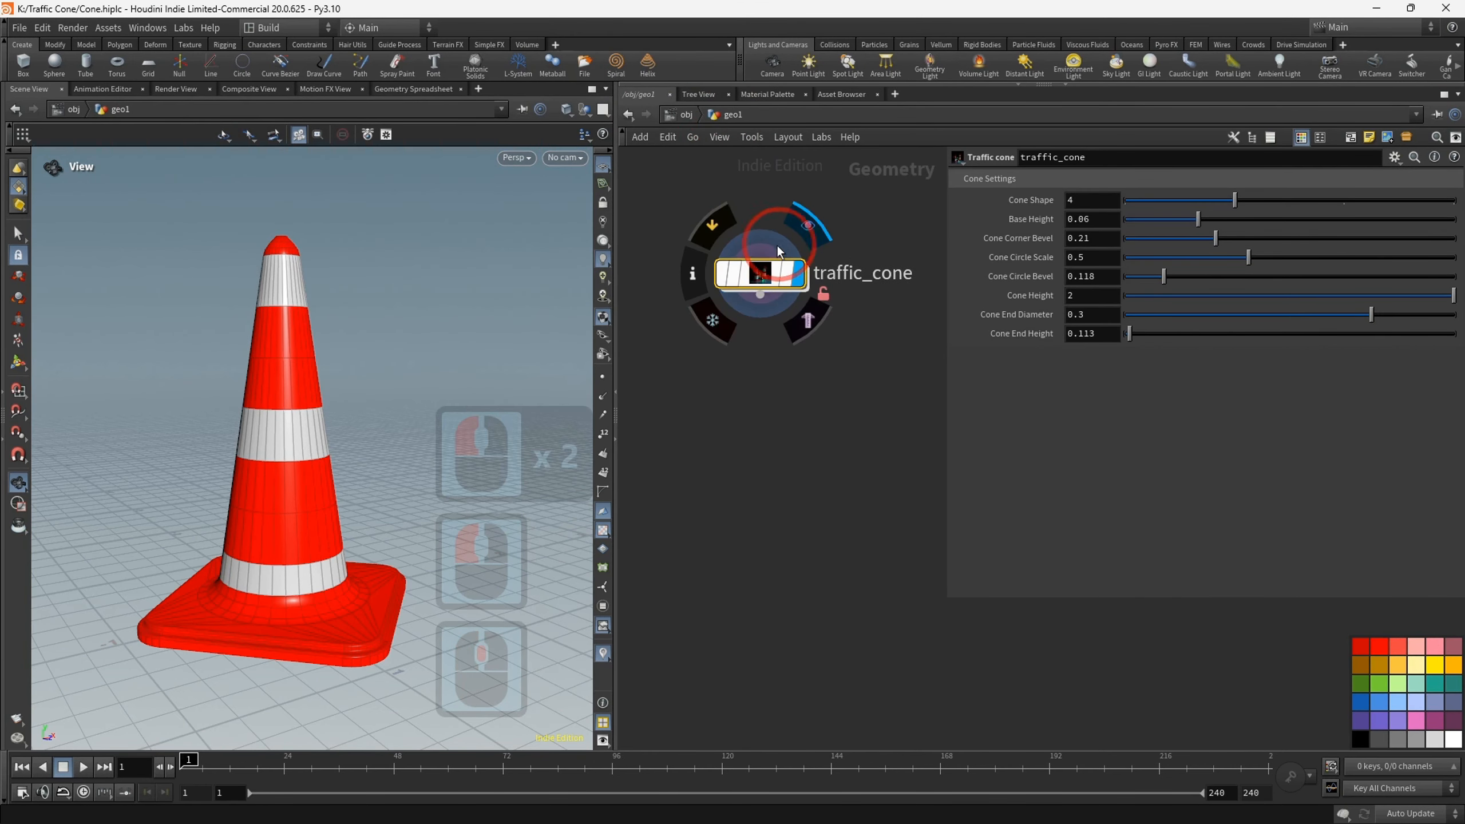
{"action": "right_click", "coordinate": [764, 293]}
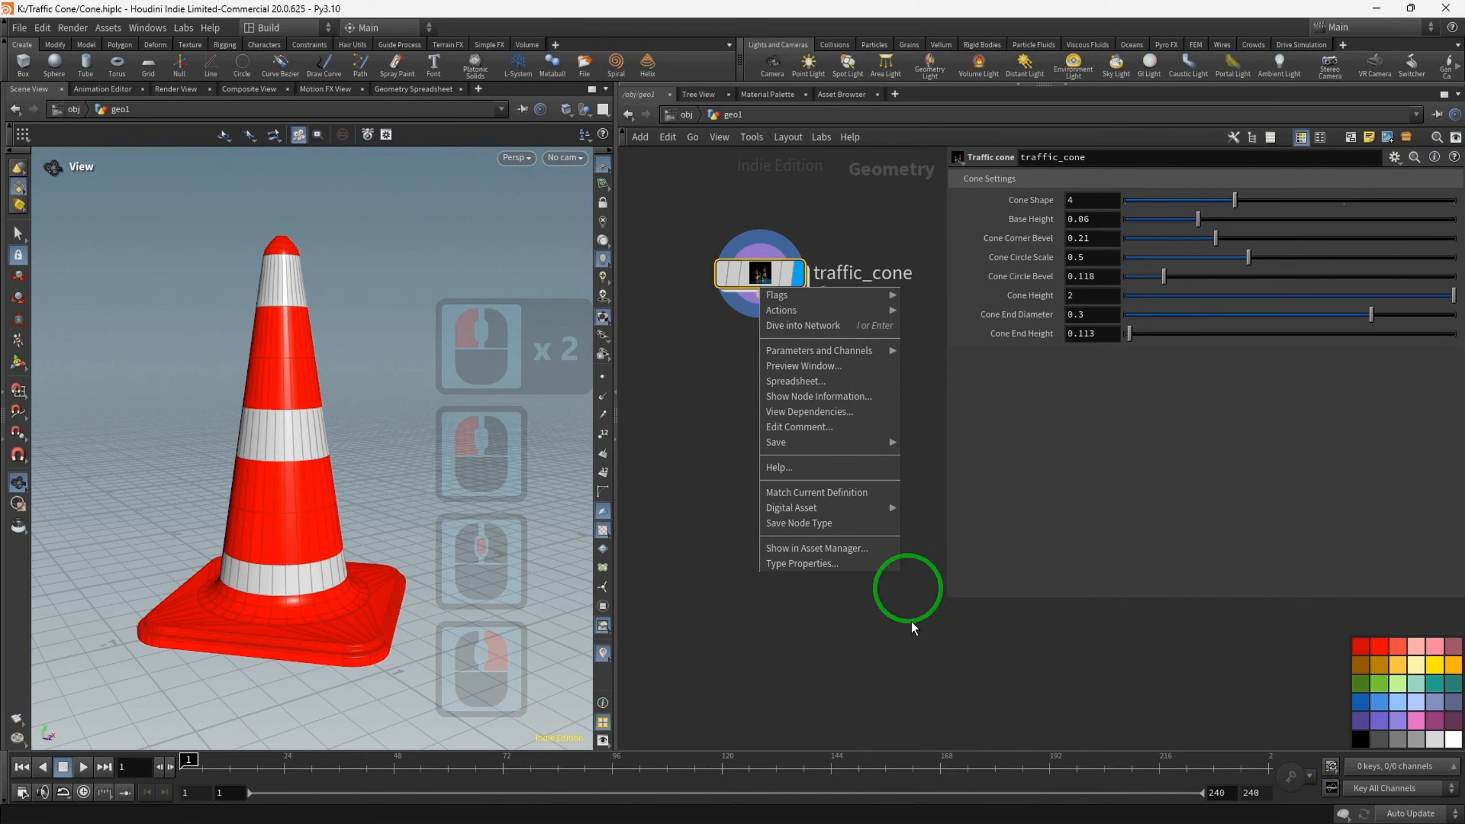
{"action": "left_click", "coordinate": [811, 525]}
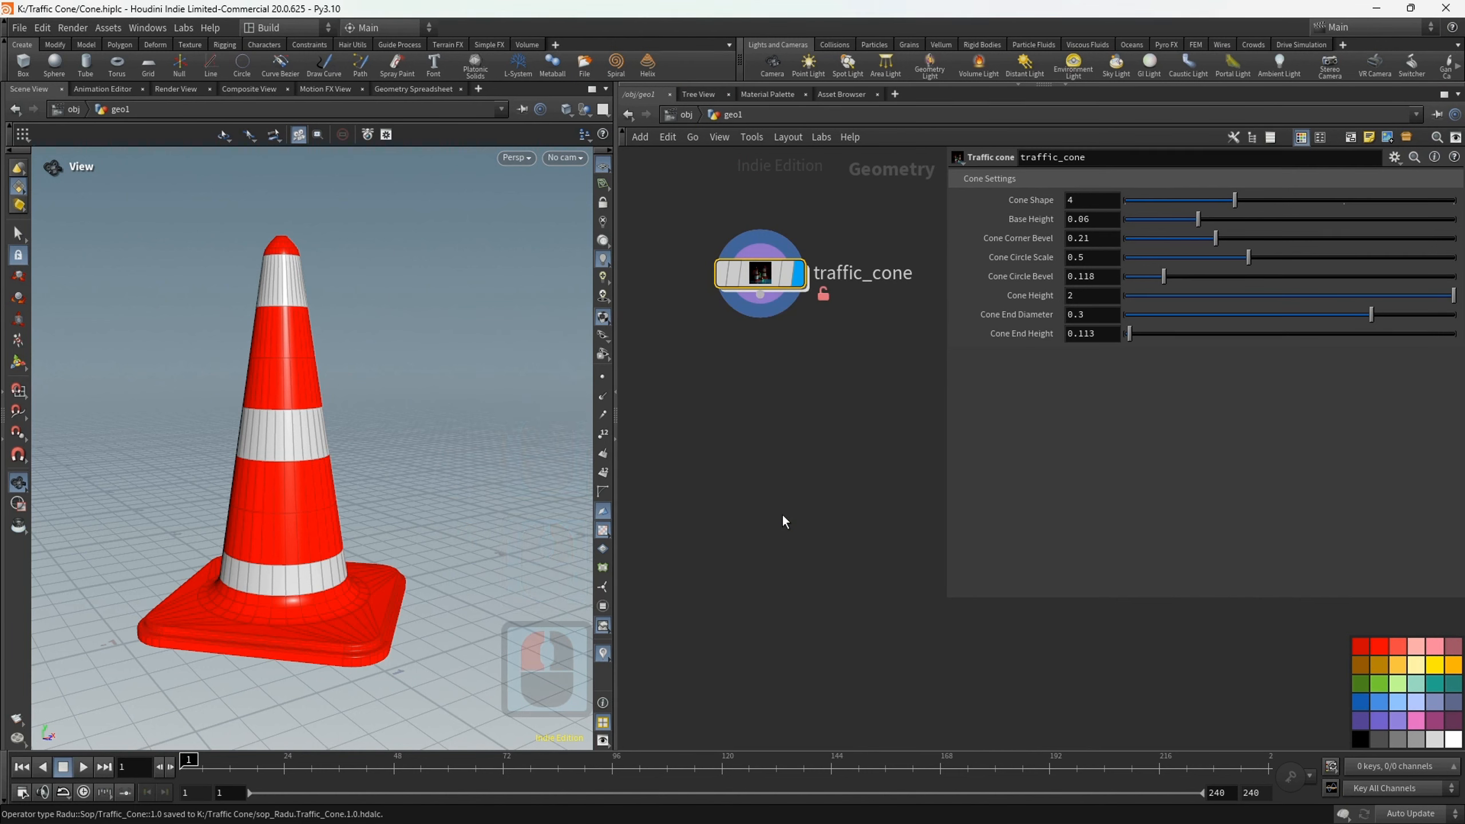
- Enter the traffic_cone network and locate the material branch below split1
{"action": "middle_click_drag", "start_coordinate": [361, 438], "coordinate": [383, 413], "text": "alt"}
{"action": "double_click", "coordinate": [776, 277]}
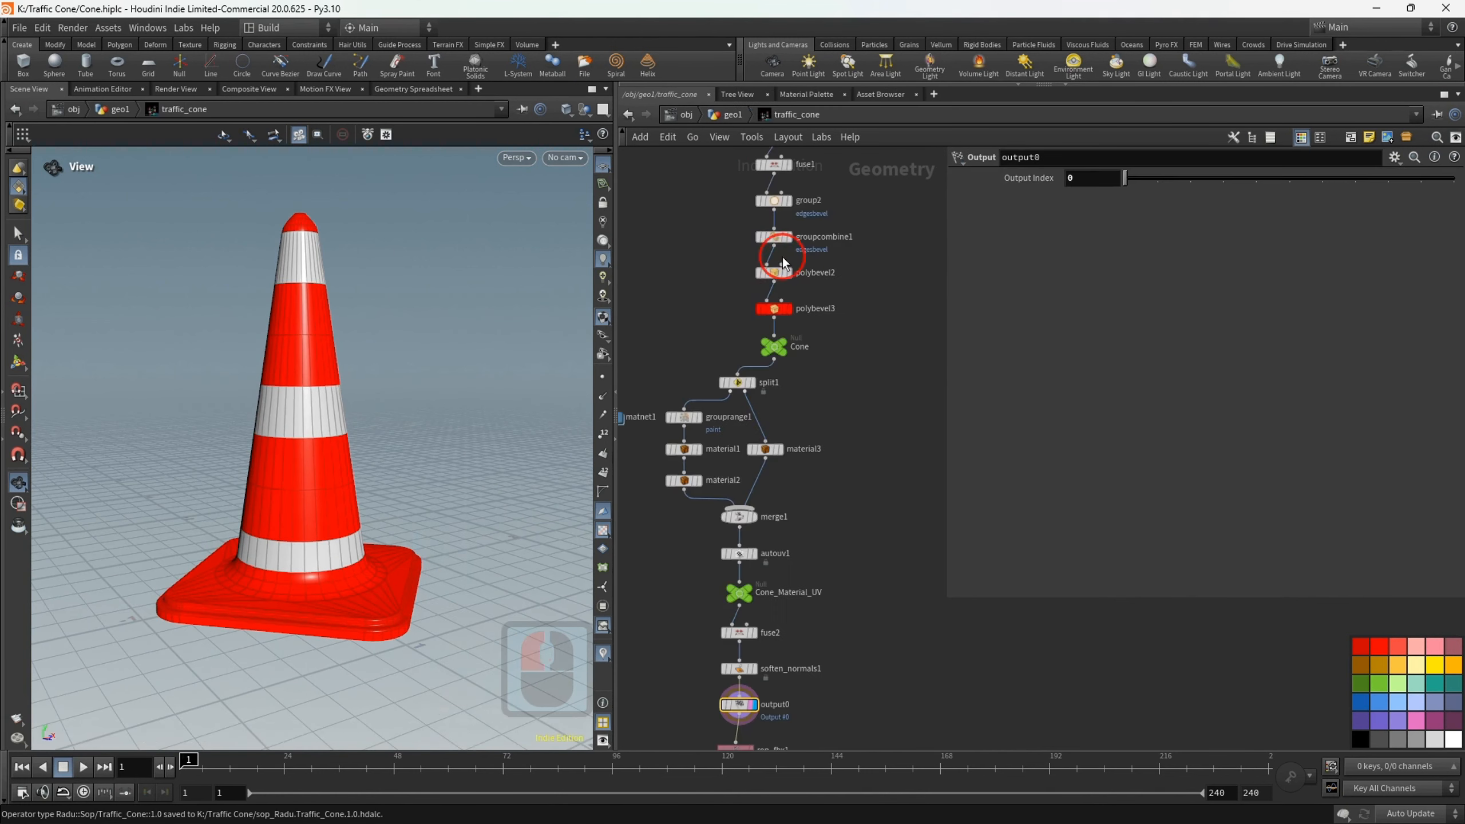
{"action": "middle_click_drag", "start_coordinate": [856, 443], "coordinate": [881, 374]}
{"action": "scroll", "coordinate": [919, 367], "scroll_direction": "up", "scroll_amount": 2}
{"action": "left_click_drag", "start_coordinate": [820, 387], "coordinate": [893, 345]}
{"action": "middle_click_drag", "start_coordinate": [788, 357], "coordinate": [845, 346]}
{"action": "middle_click_drag", "start_coordinate": [719, 460], "coordinate": [681, 430]}
{"action": "middle_click", "coordinate": [643, 473]}
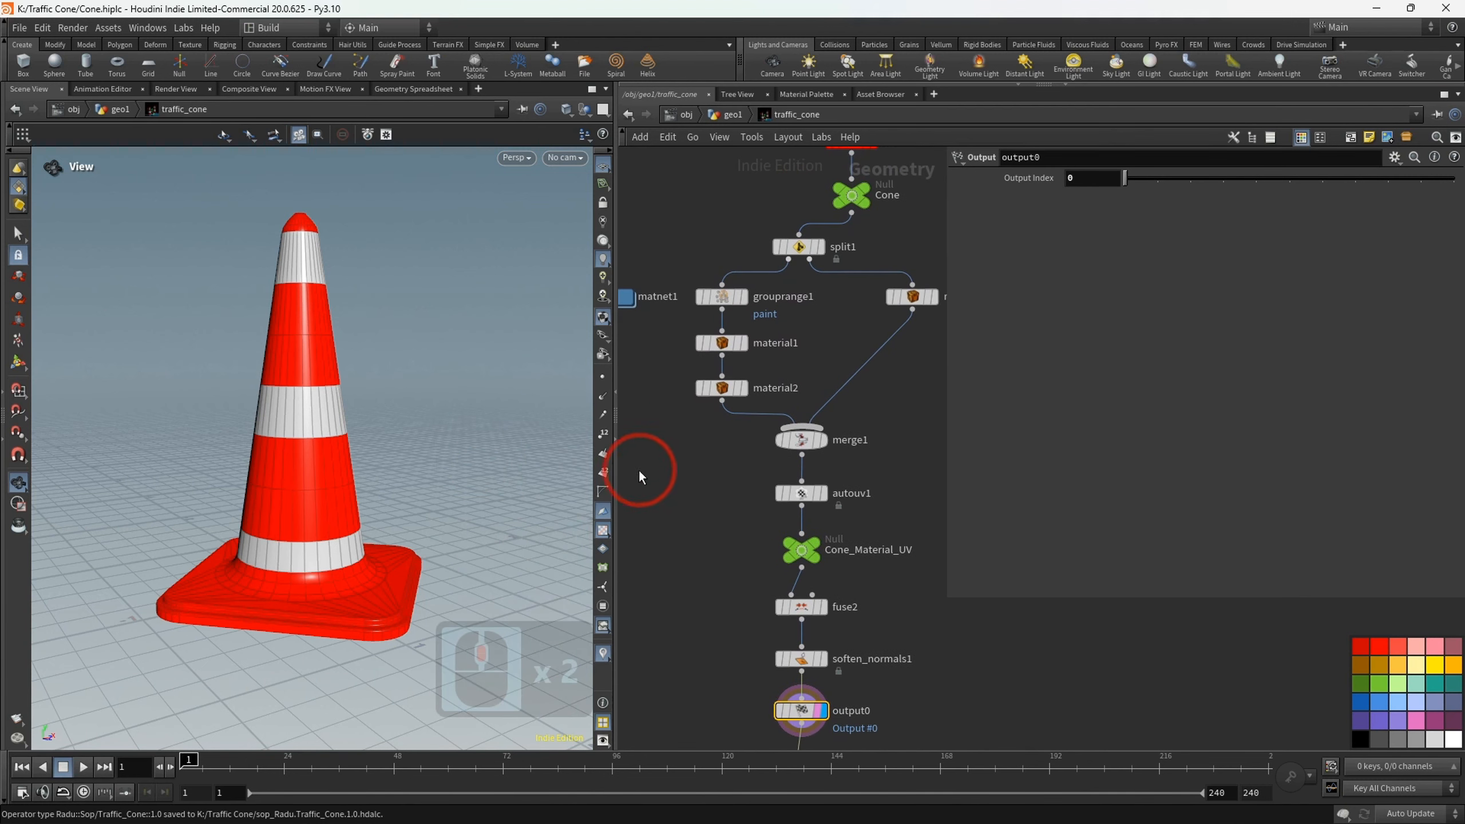
- Add an Unreal Material node beside material1 and connect its input to the output of grouprange1
{"action": "right_click", "coordinate": [664, 455]}
{"action": "type", "text": "u"}
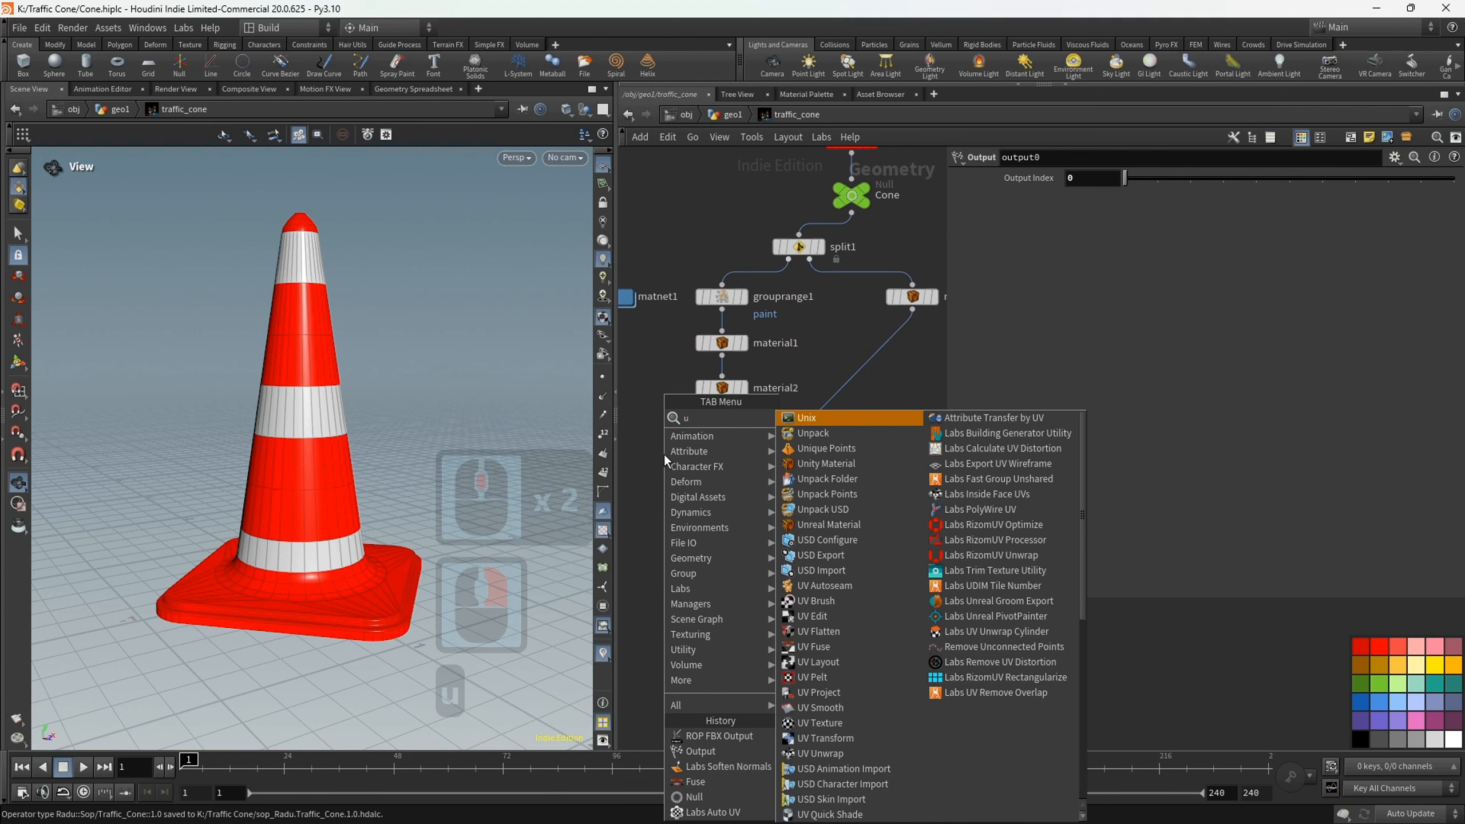
{"action": "type", "text": "nre"}
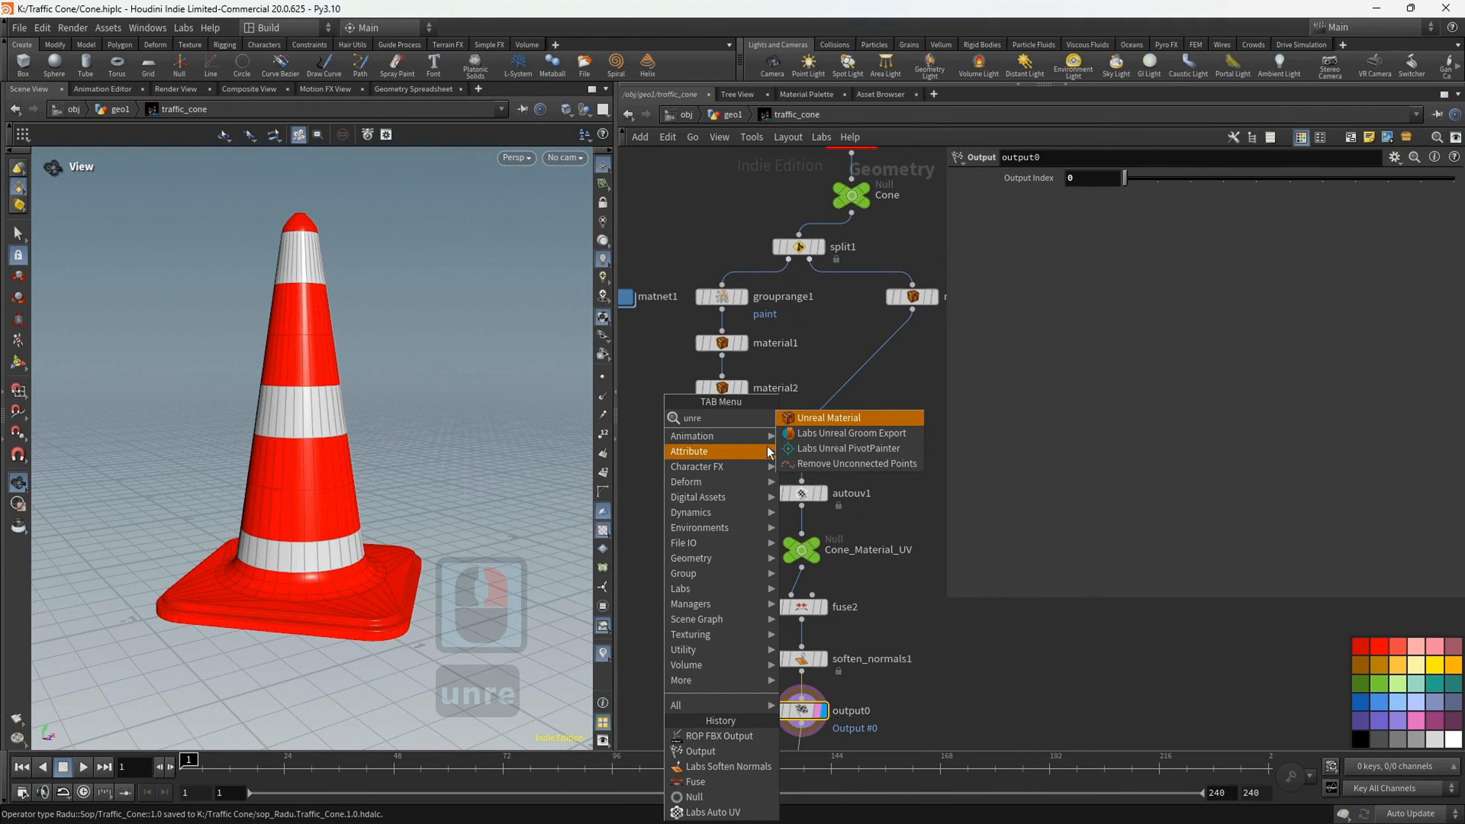
{"action": "left_click", "coordinate": [825, 418]}
{"action": "left_click_drag", "start_coordinate": [713, 444], "coordinate": [799, 277]}
{"action": "scroll", "coordinate": [707, 479], "scroll_direction": "up", "scroll_amount": 3}
{"action": "left_click_drag", "start_coordinate": [673, 392], "coordinate": [676, 332]}
{"action": "scroll", "coordinate": [739, 381], "scroll_direction": "down", "scroll_amount": 2}
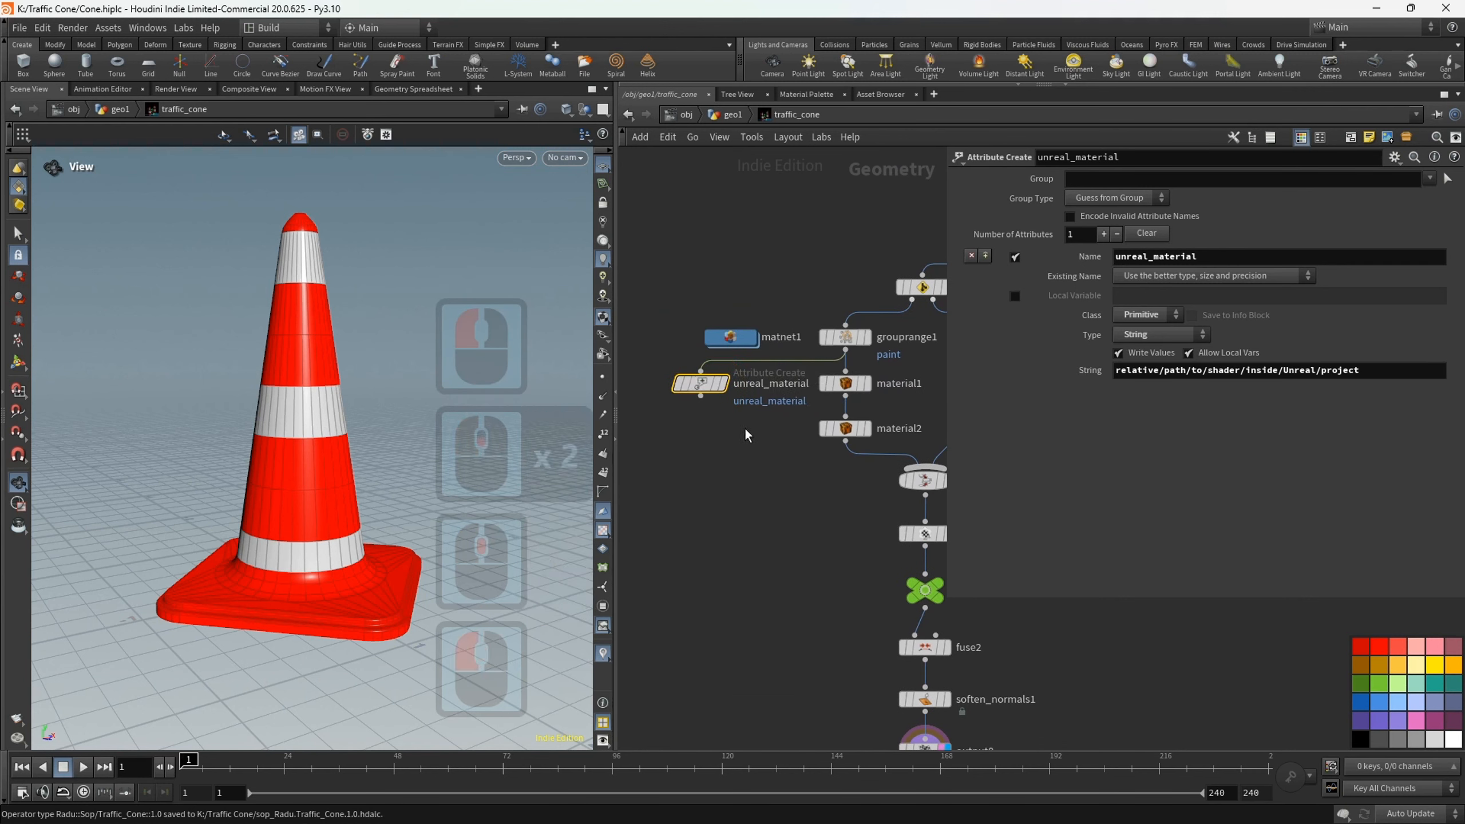
{"action": "middle_click_drag", "start_coordinate": [736, 435], "coordinate": [730, 432]}
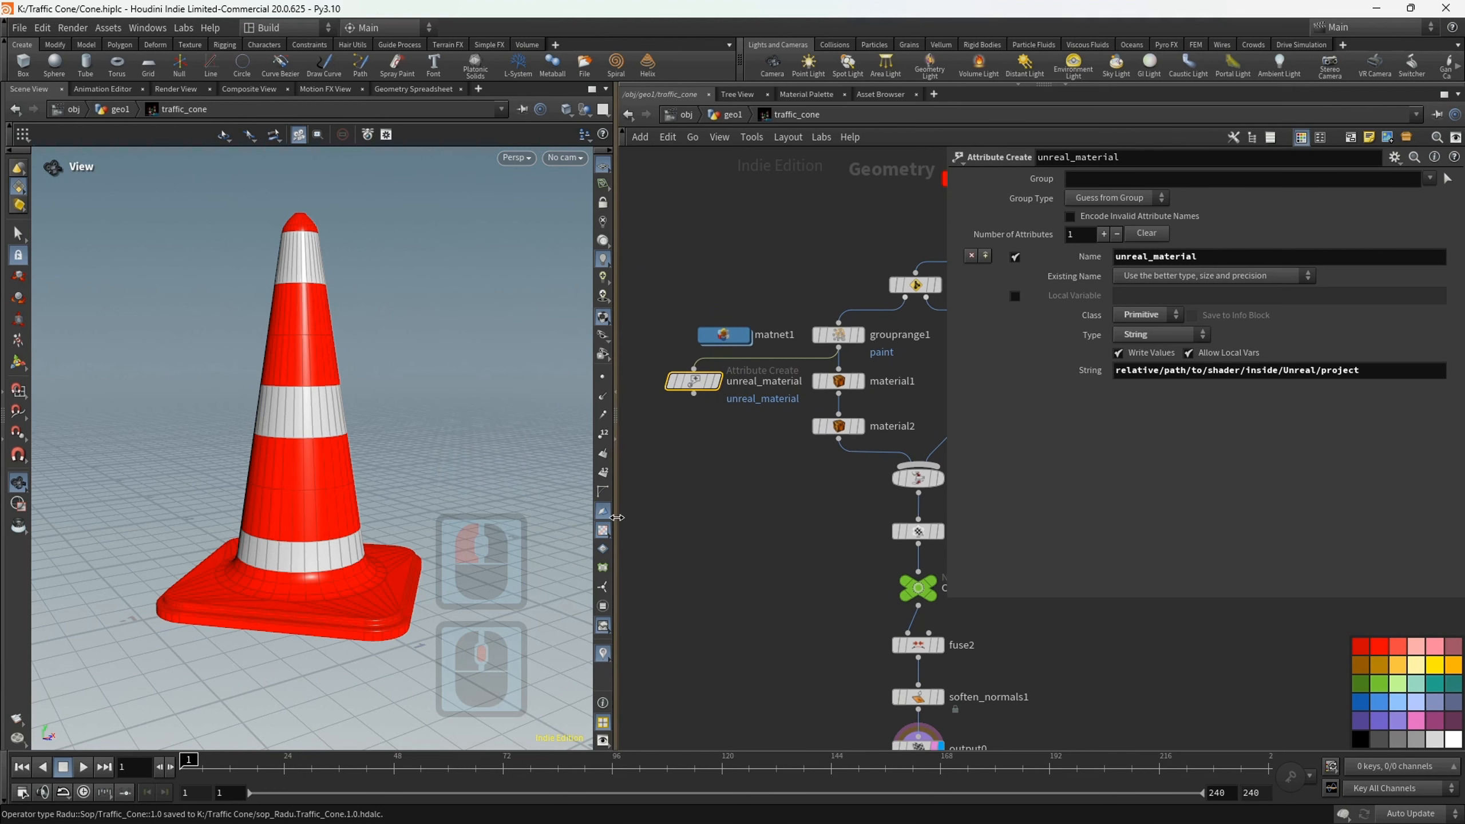
{"action": "mouse_move", "coordinate": [617, 518]}
{"action": "left_mouse_down"}
{"action": "mouse_move", "coordinate": [562, 515]}
{"action": "mouse_move", "coordinate": [612, 515]}
{"action": "left_mouse_up"}
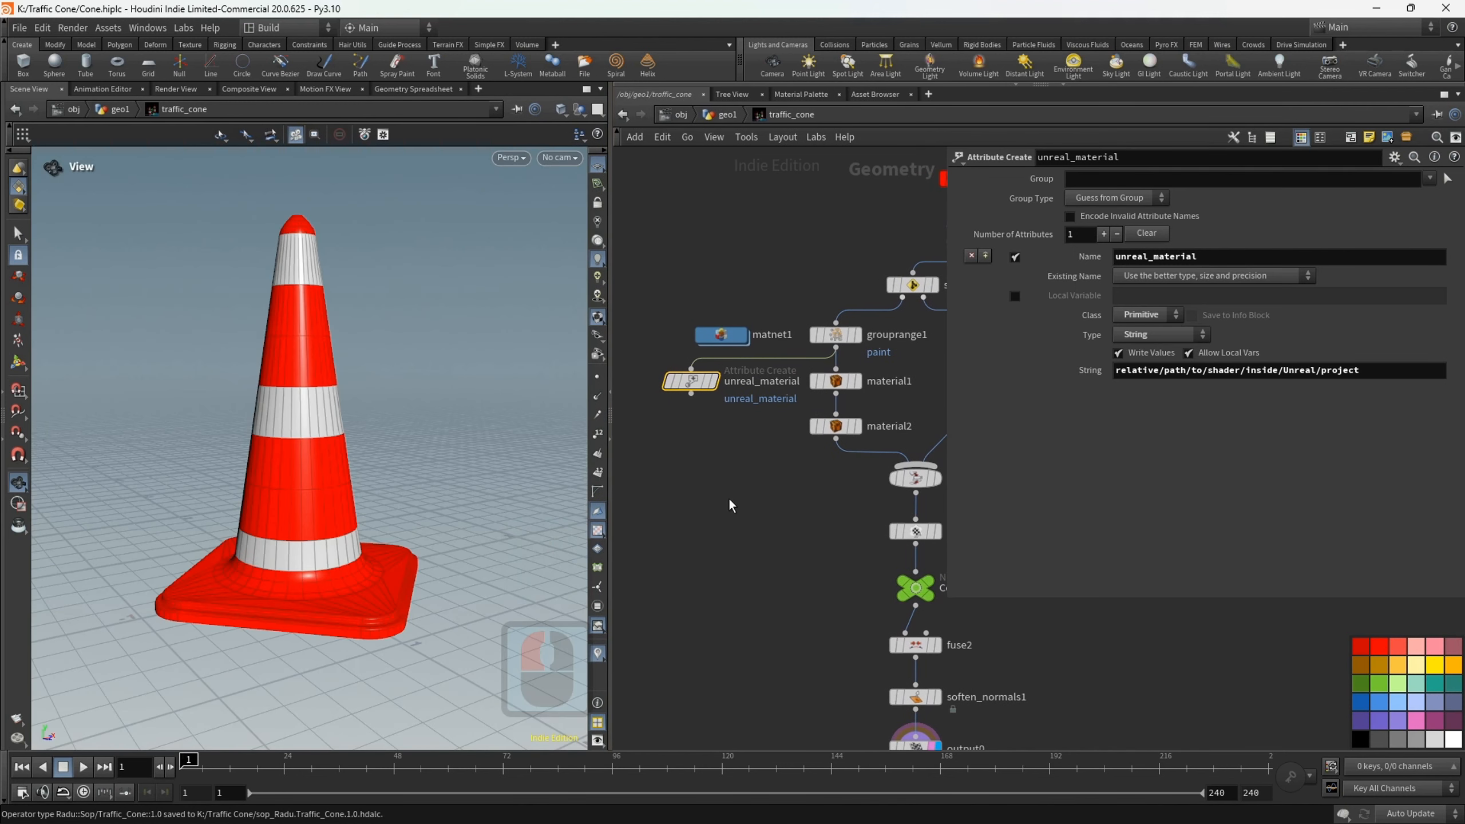
- Check the material assigned in material1 and display the output of the unreal_material node
{"action": "scroll", "coordinate": [730, 520], "scroll_direction": "up", "scroll_amount": 2}
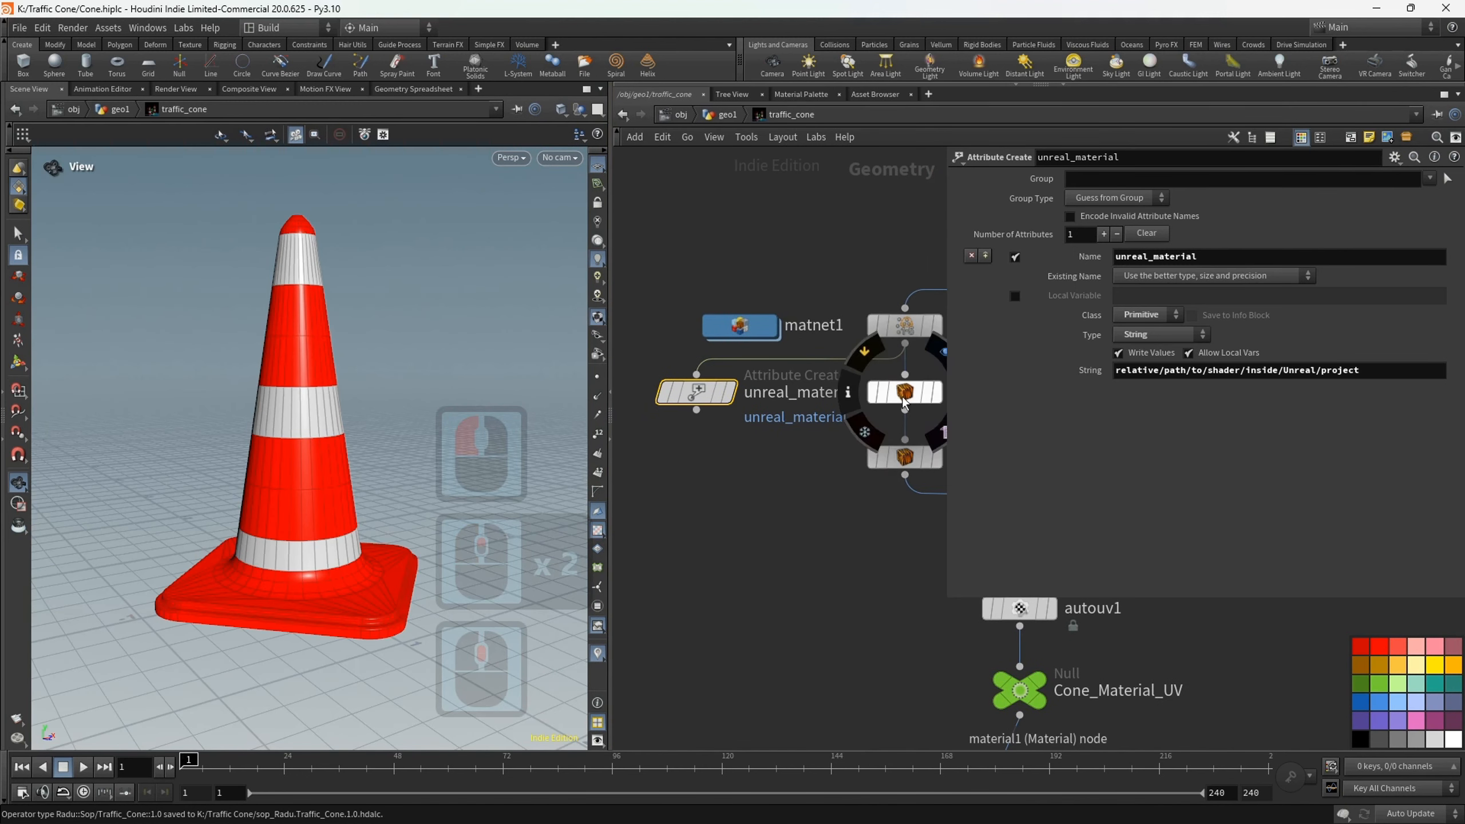
{"action": "left_click", "coordinate": [905, 395]}
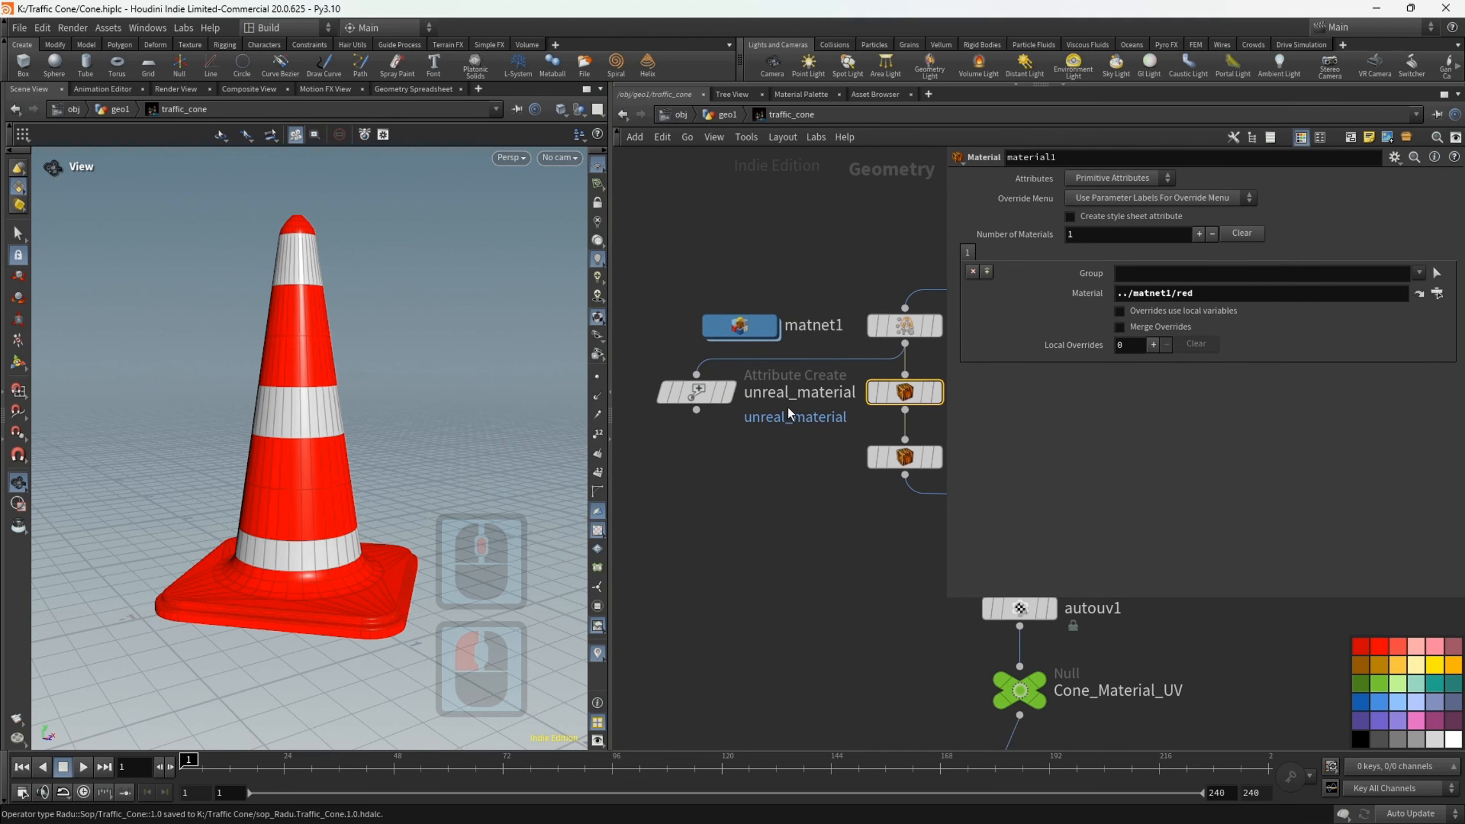
{"action": "left_click", "coordinate": [700, 396]}
{"action": "triple_click", "coordinate": [707, 416]}
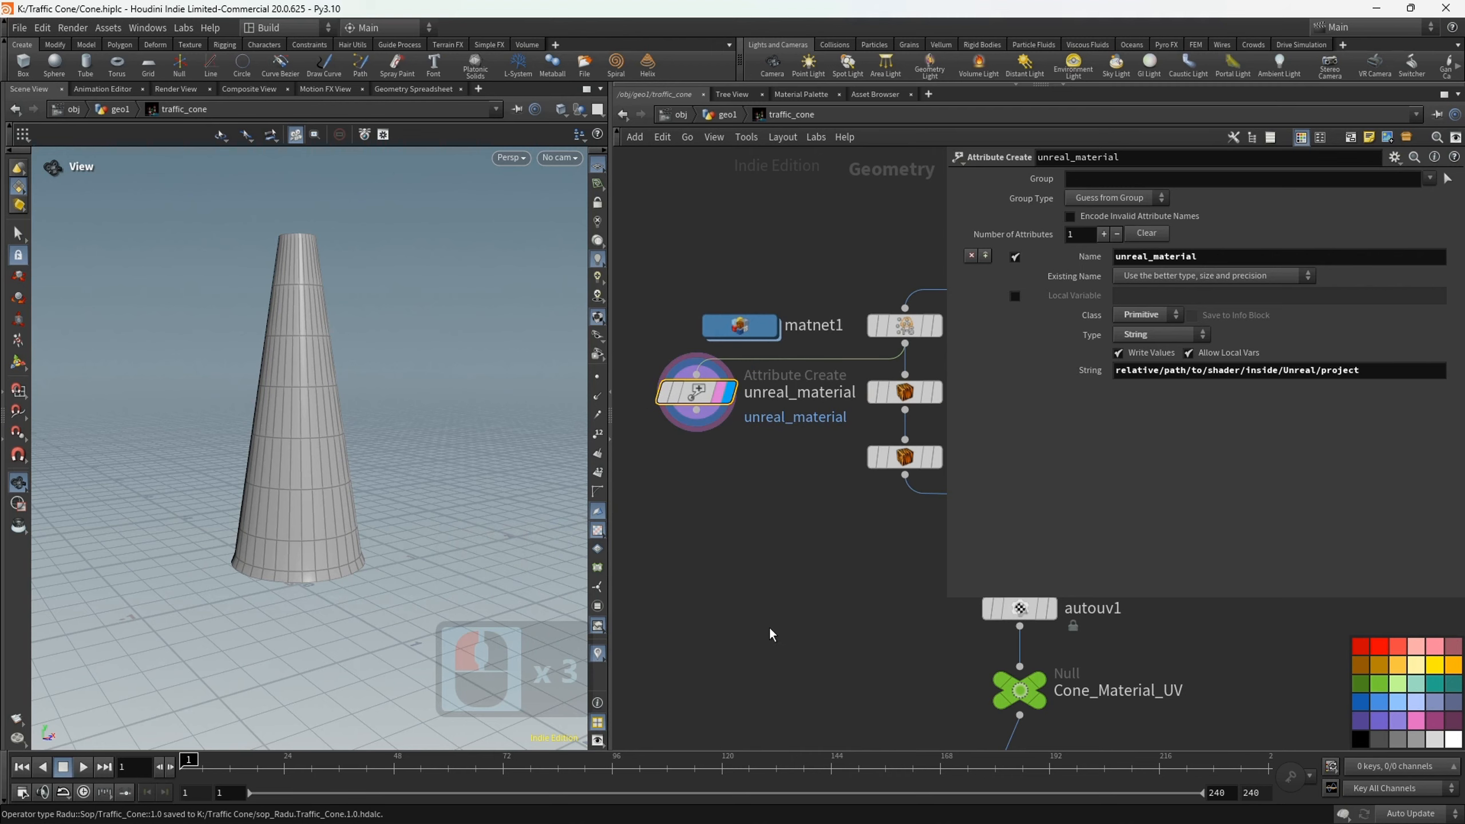
- Switch to Unreal Engine and copy the reference of the Red material in the Content folder
{"action": "left_click", "coordinate": [1106, 798]}
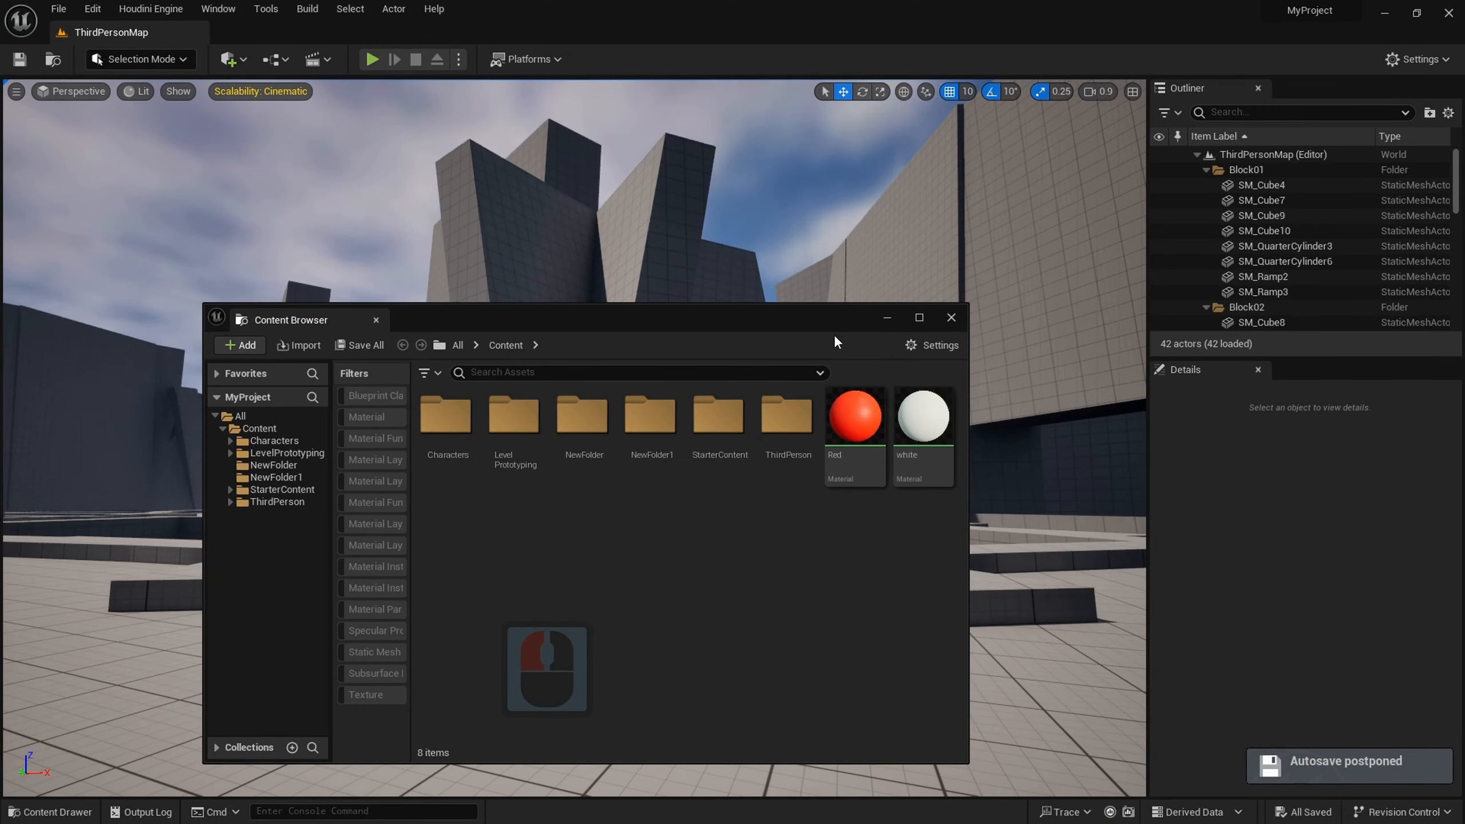
{"action": "left_click", "coordinate": [822, 263]}
{"action": "left_click_drag", "start_coordinate": [822, 263], "coordinate": [794, 301]}
{"action": "left_click", "coordinate": [826, 400]}
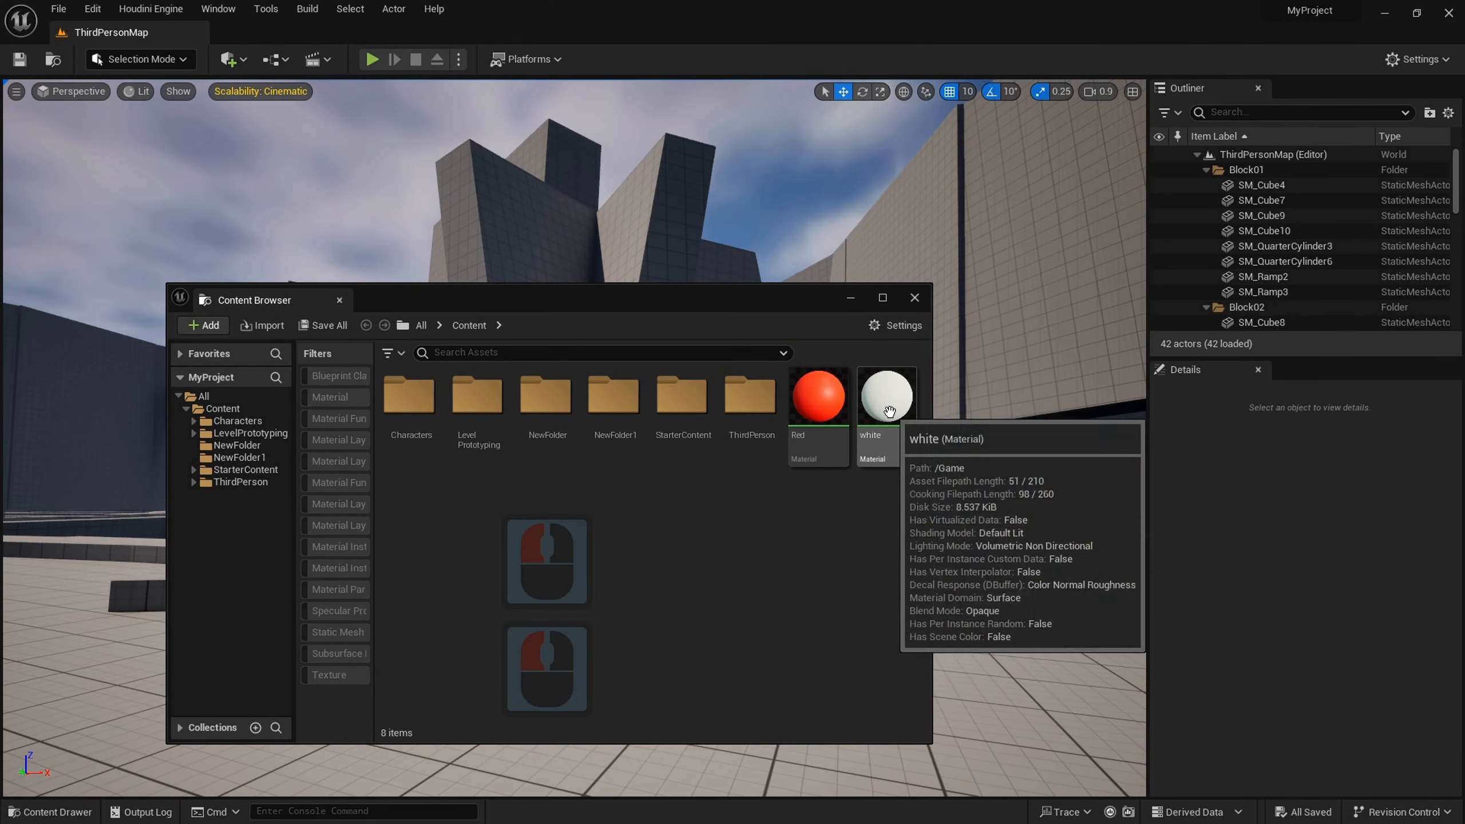
{"action": "right_click", "coordinate": [828, 401]}
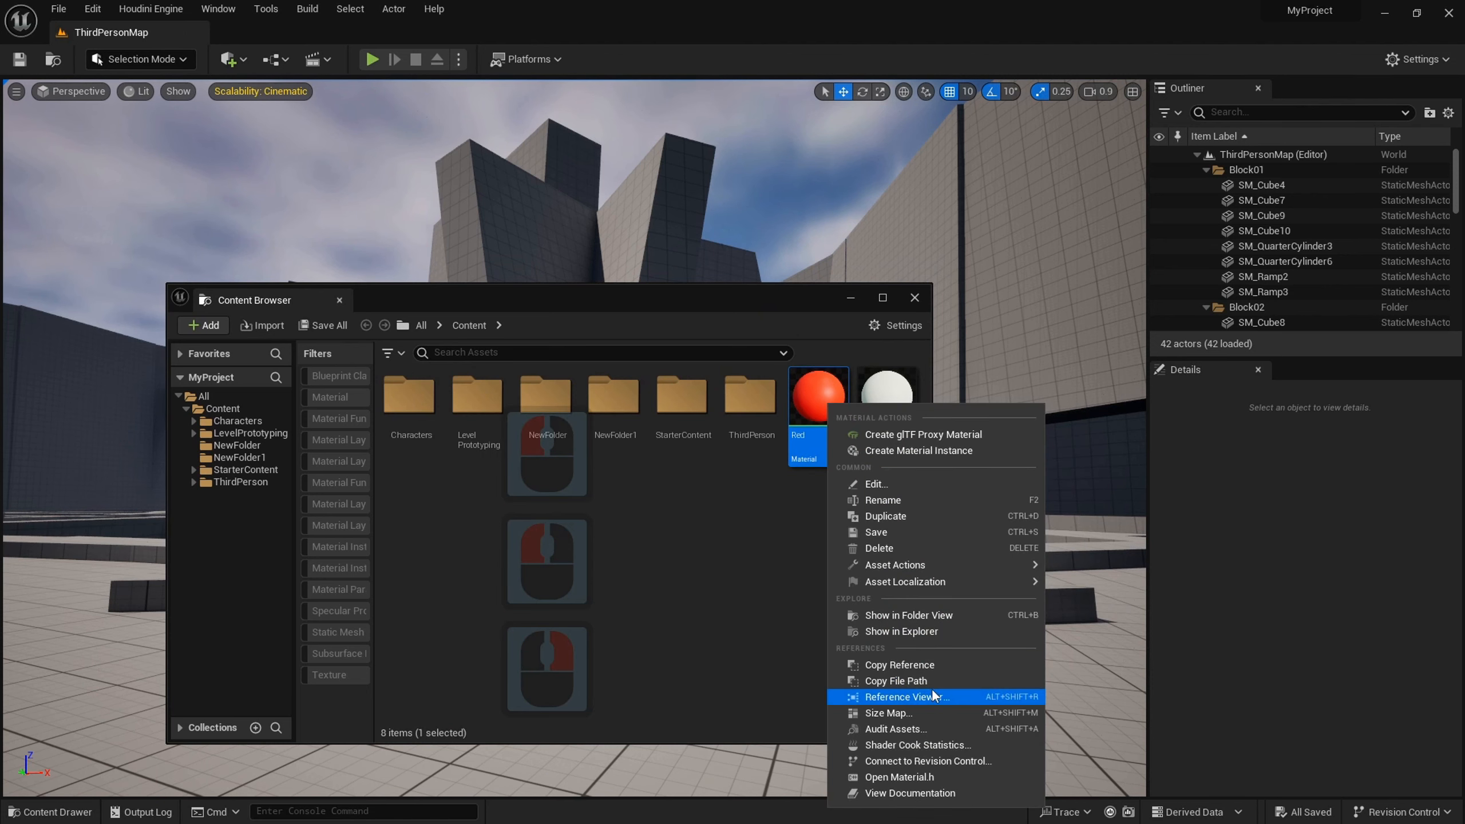
{"action": "left_click", "coordinate": [931, 669]}
- Switch back to Houdini and set the unreal_material node's String to the copied reference /Script/Engine.Material'/Game/Red.Red'
{"action": "key", "text": "alt+Tab"}
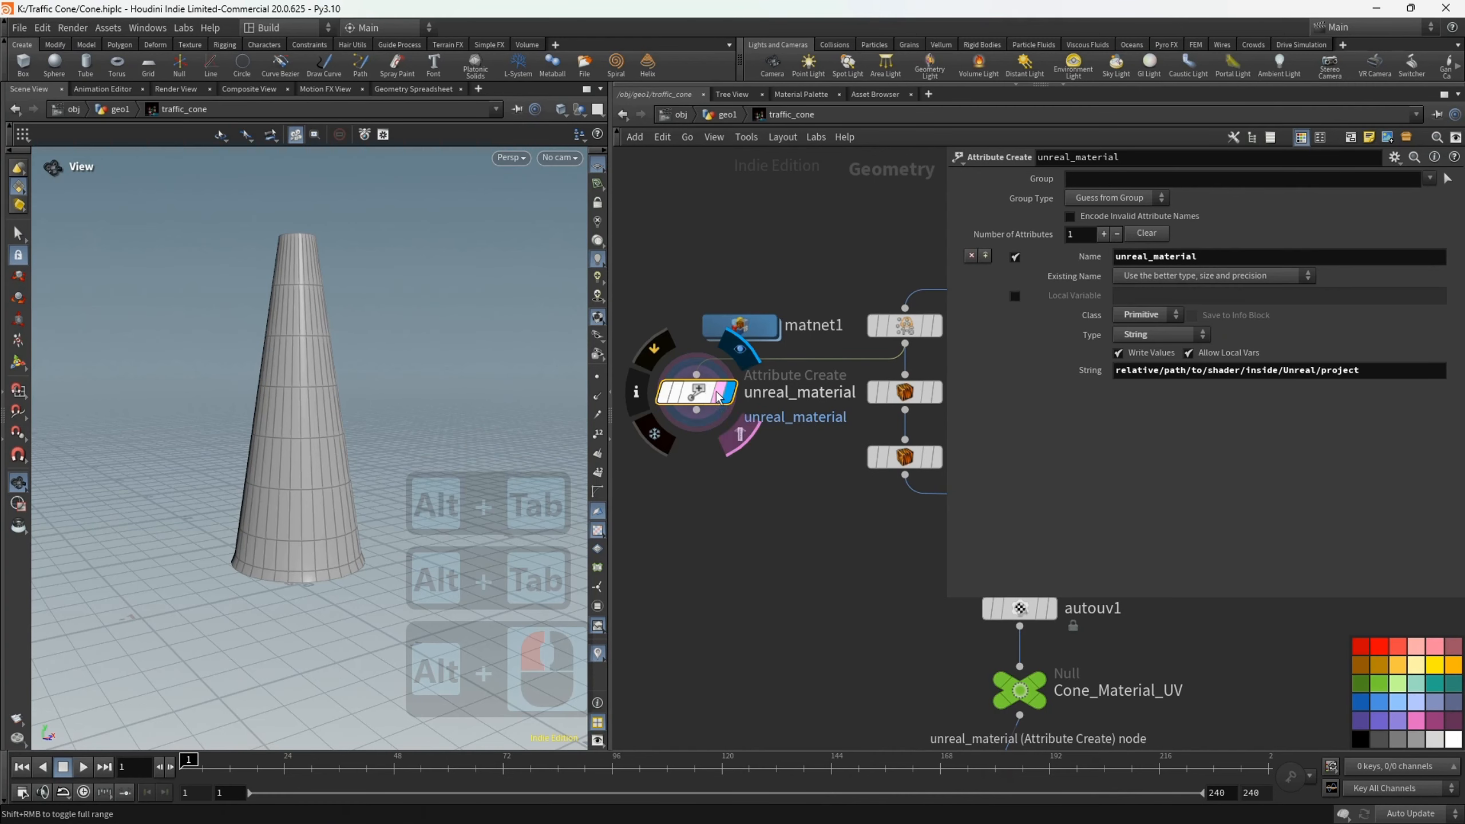
{"action": "left_click", "coordinate": [698, 394]}
{"action": "double_click", "coordinate": [1370, 370]}
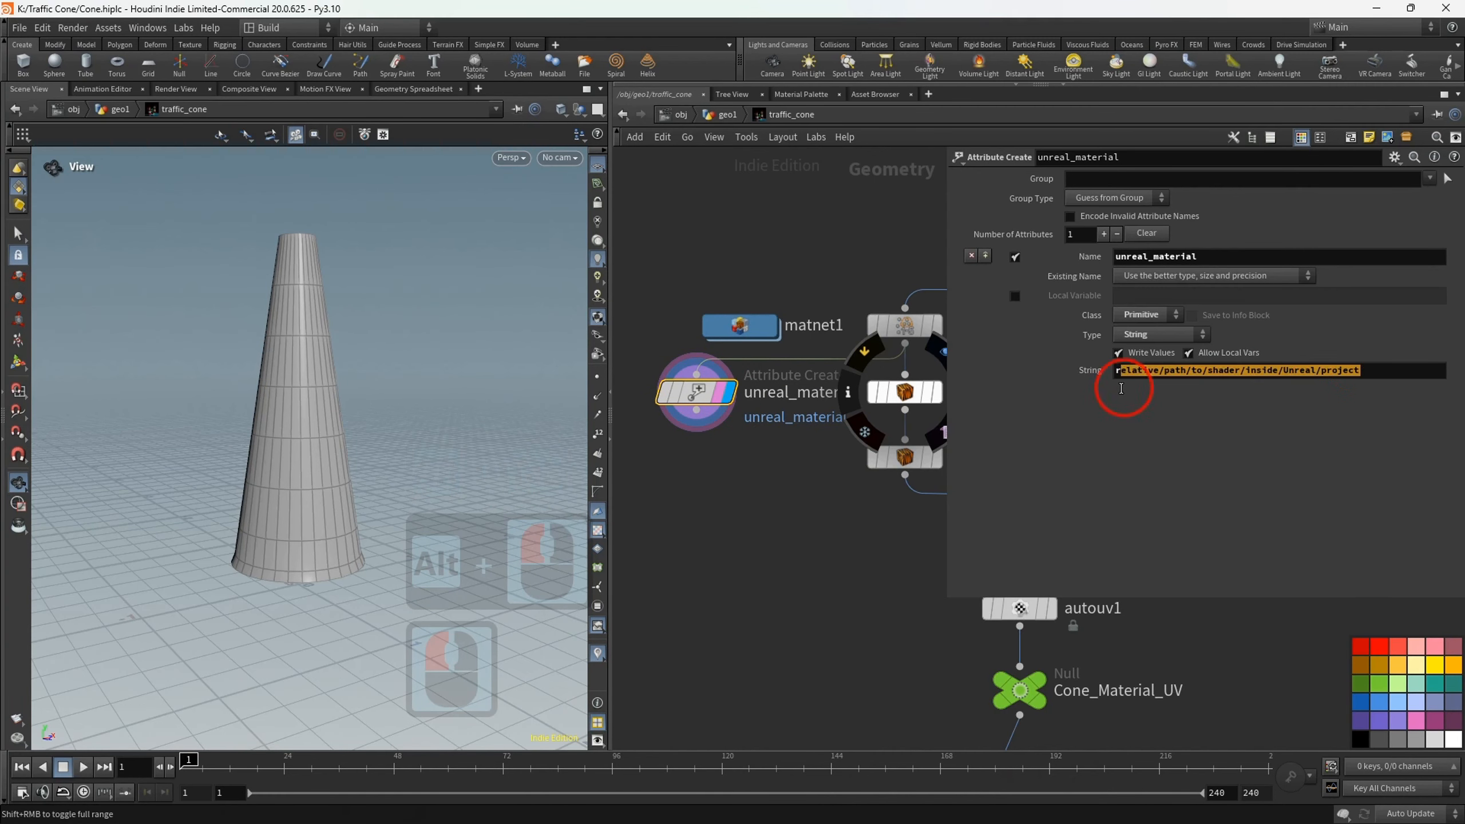
{"action": "right_click", "coordinate": [1150, 372]}
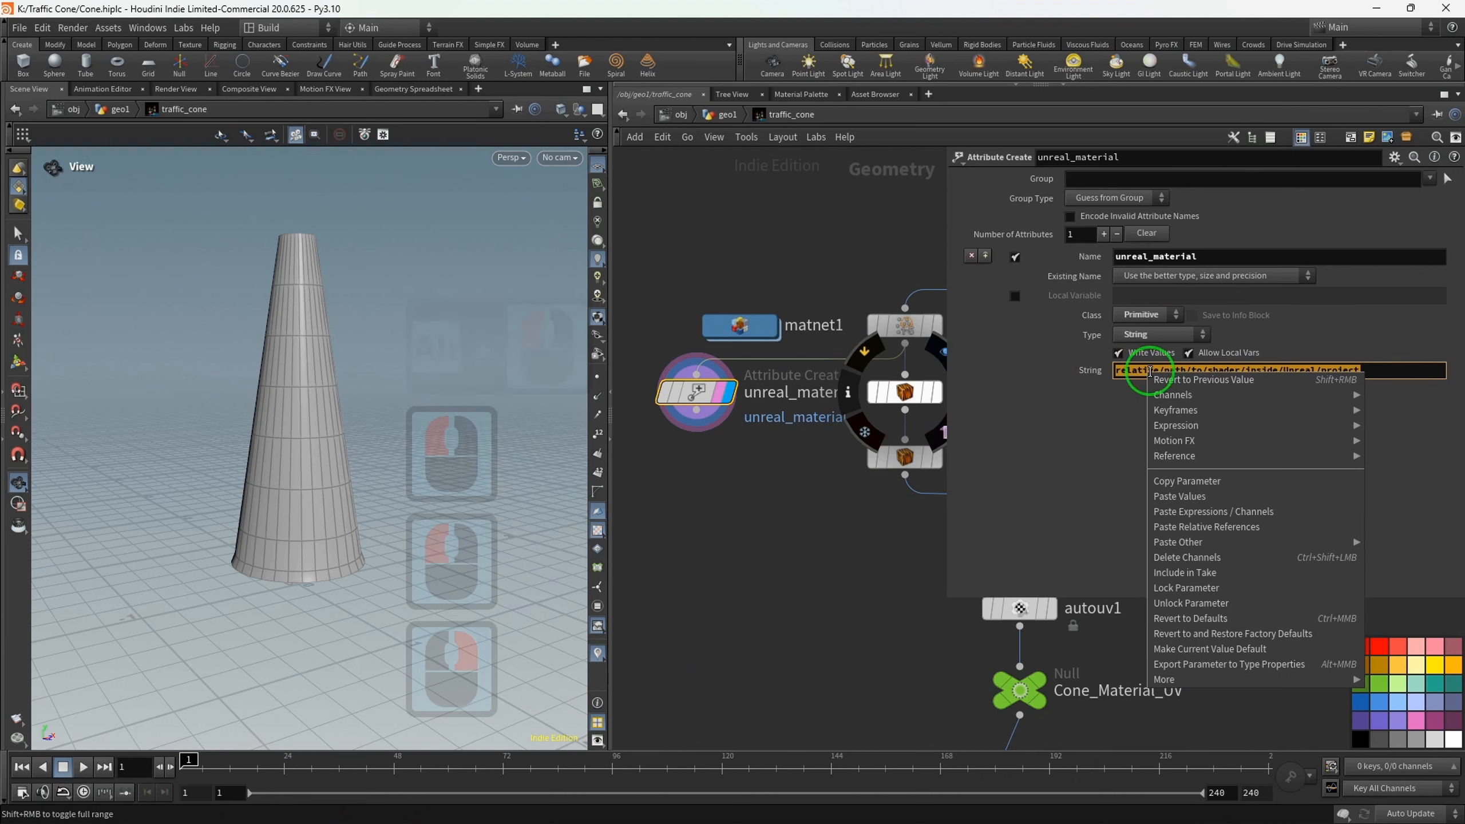
{"action": "left_click", "coordinate": [1171, 497]}
{"action": "left_click", "coordinate": [1156, 456]}
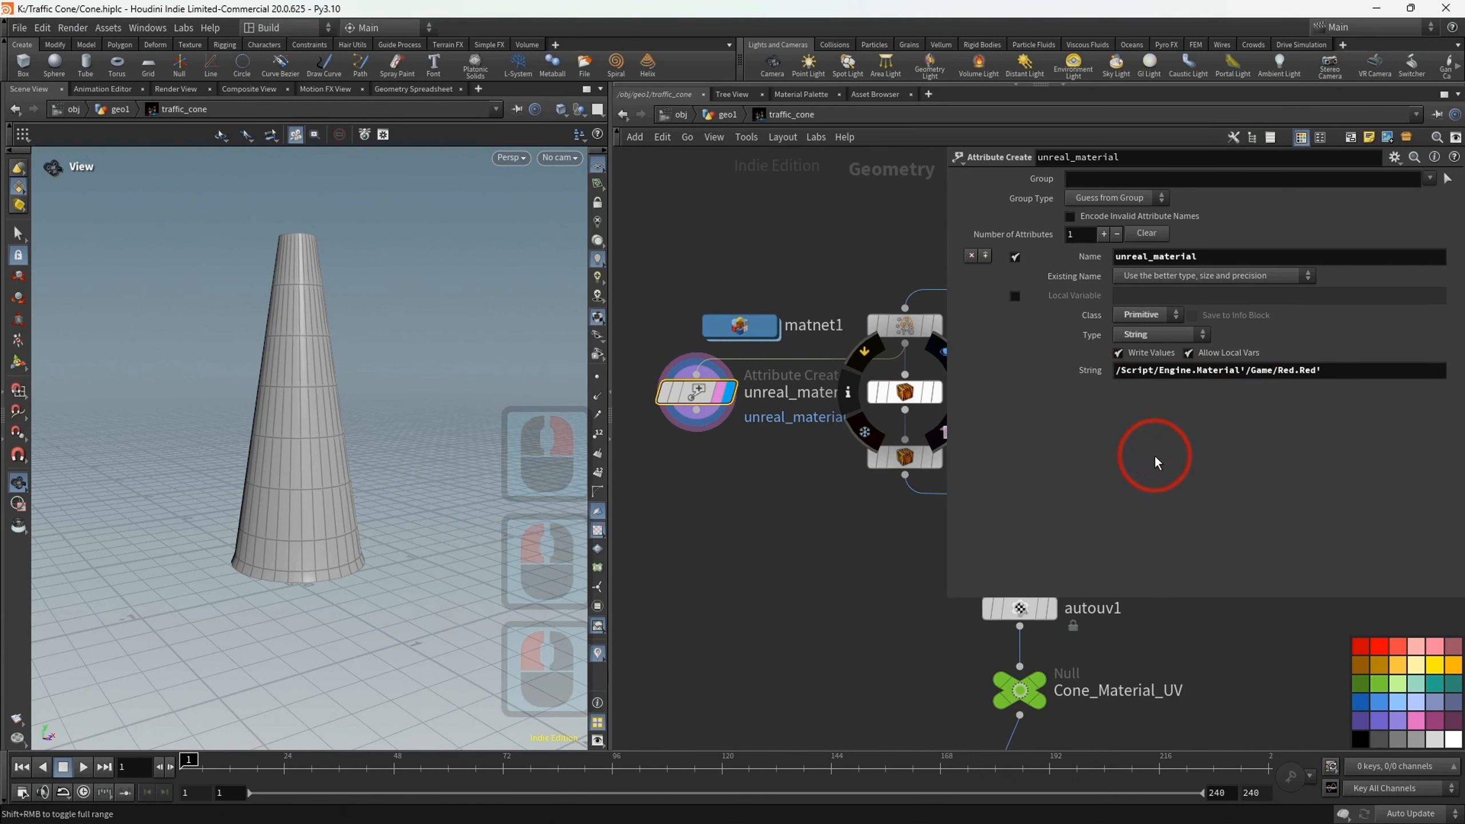
- Add a second Unreal Material node directly below the first, connected to its output, and display it
{"action": "middle_click_drag", "start_coordinate": [818, 519], "coordinate": [801, 514]}
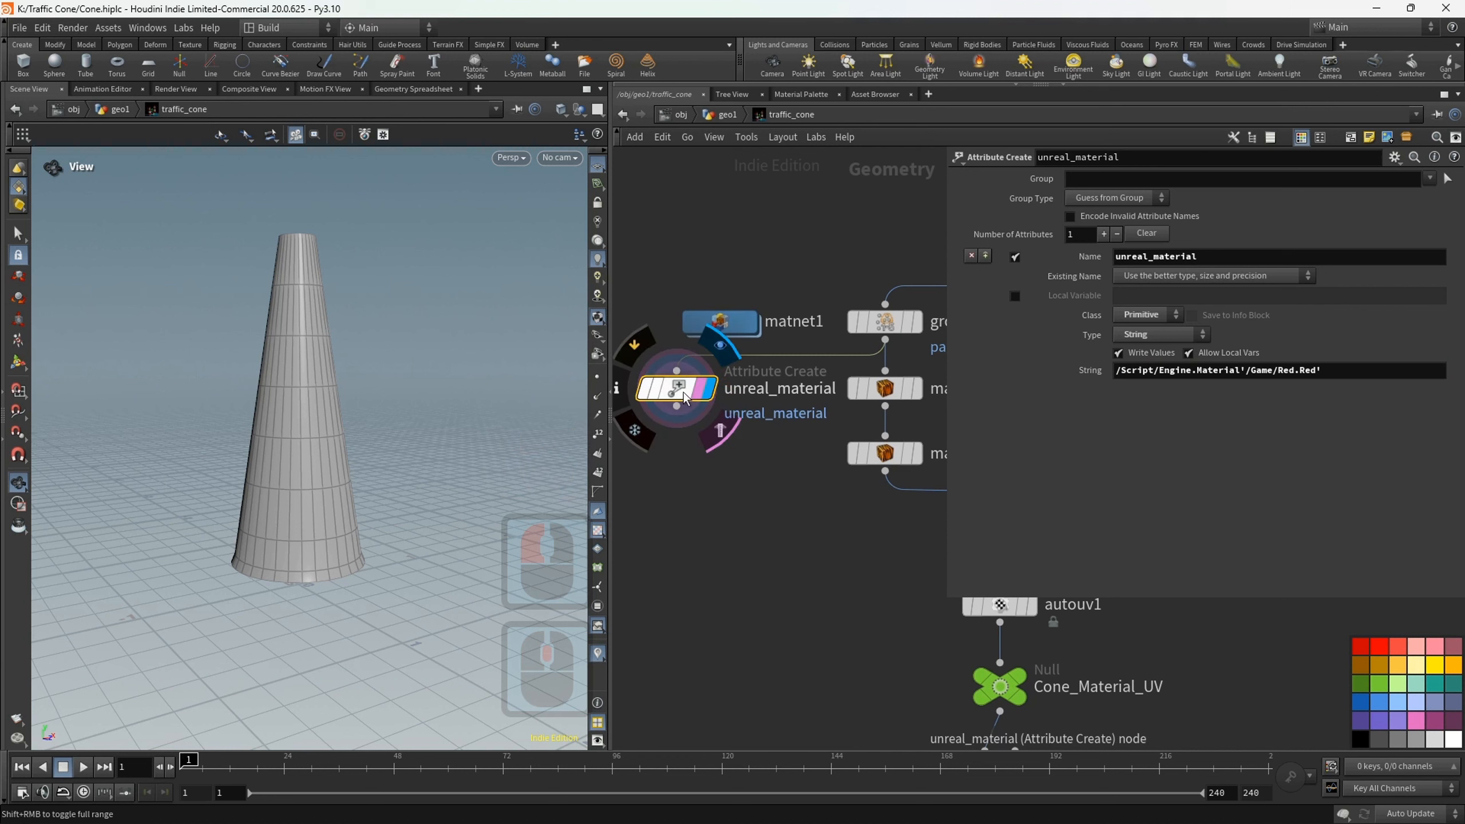
{"action": "right_click", "coordinate": [688, 458]}
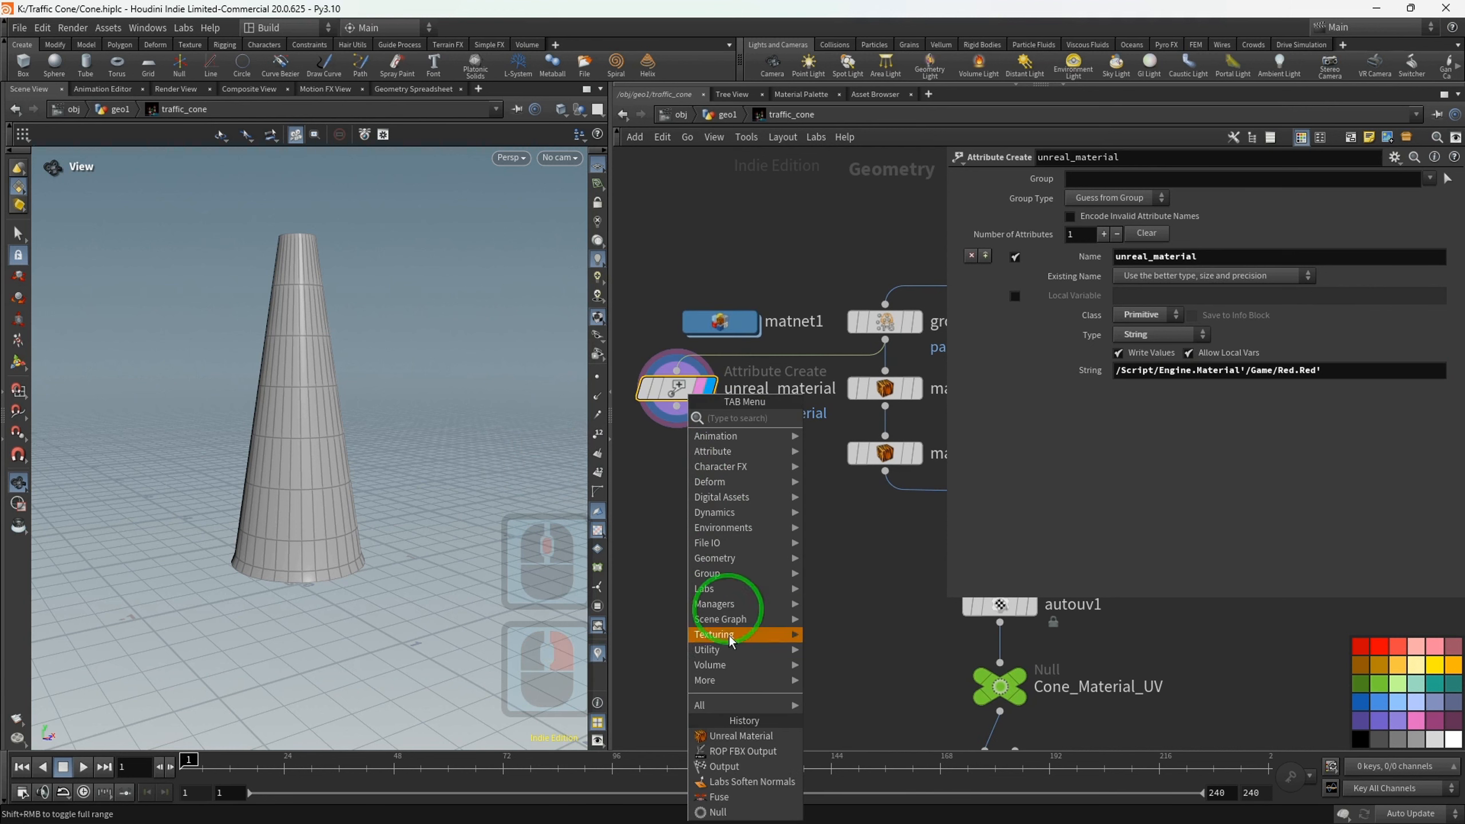
{"action": "left_click", "coordinate": [726, 736]}
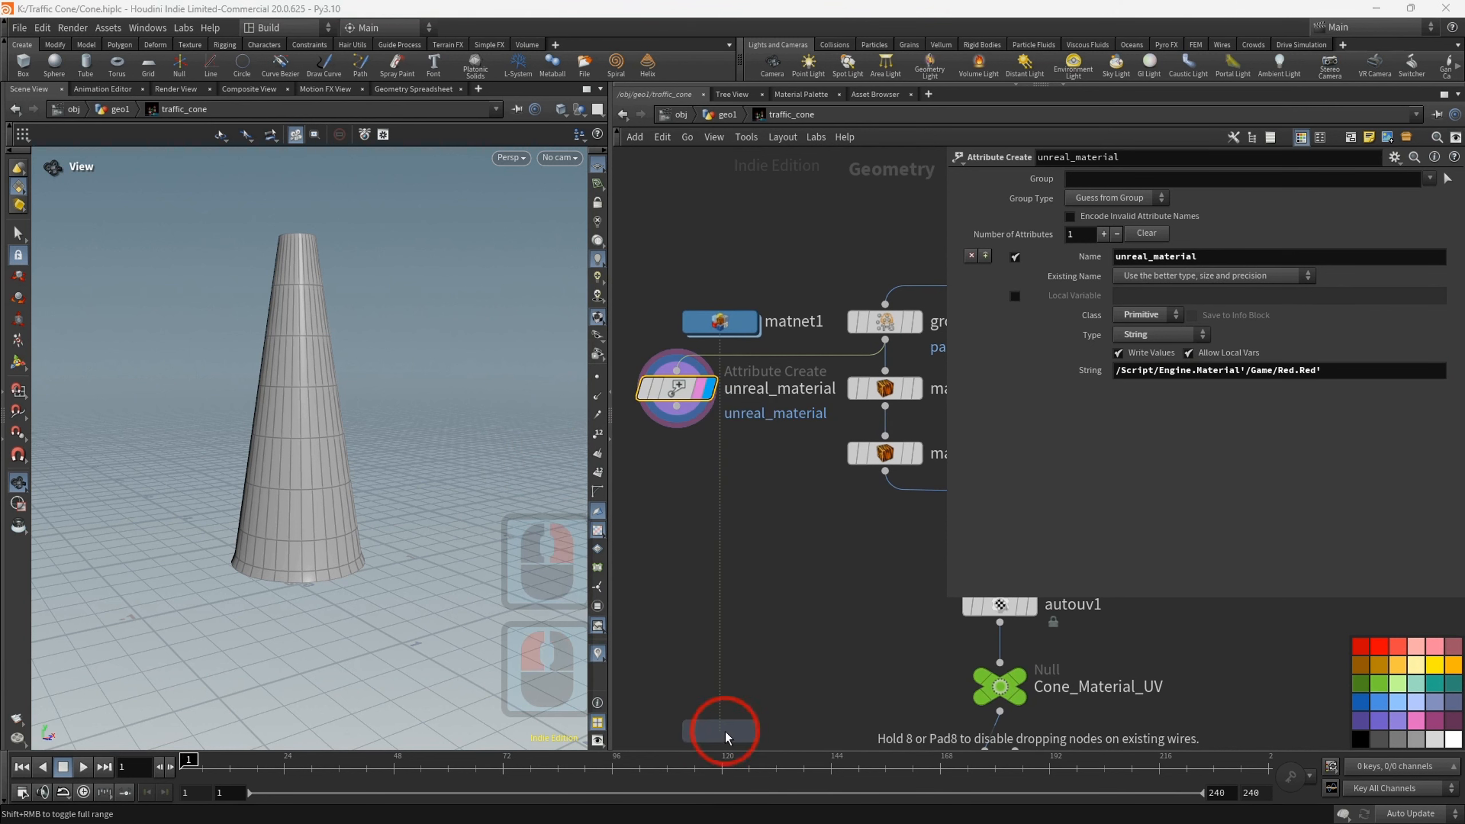
{"action": "left_click", "coordinate": [676, 477]}
{"action": "left_click_drag", "start_coordinate": [632, 475], "coordinate": [677, 454]}
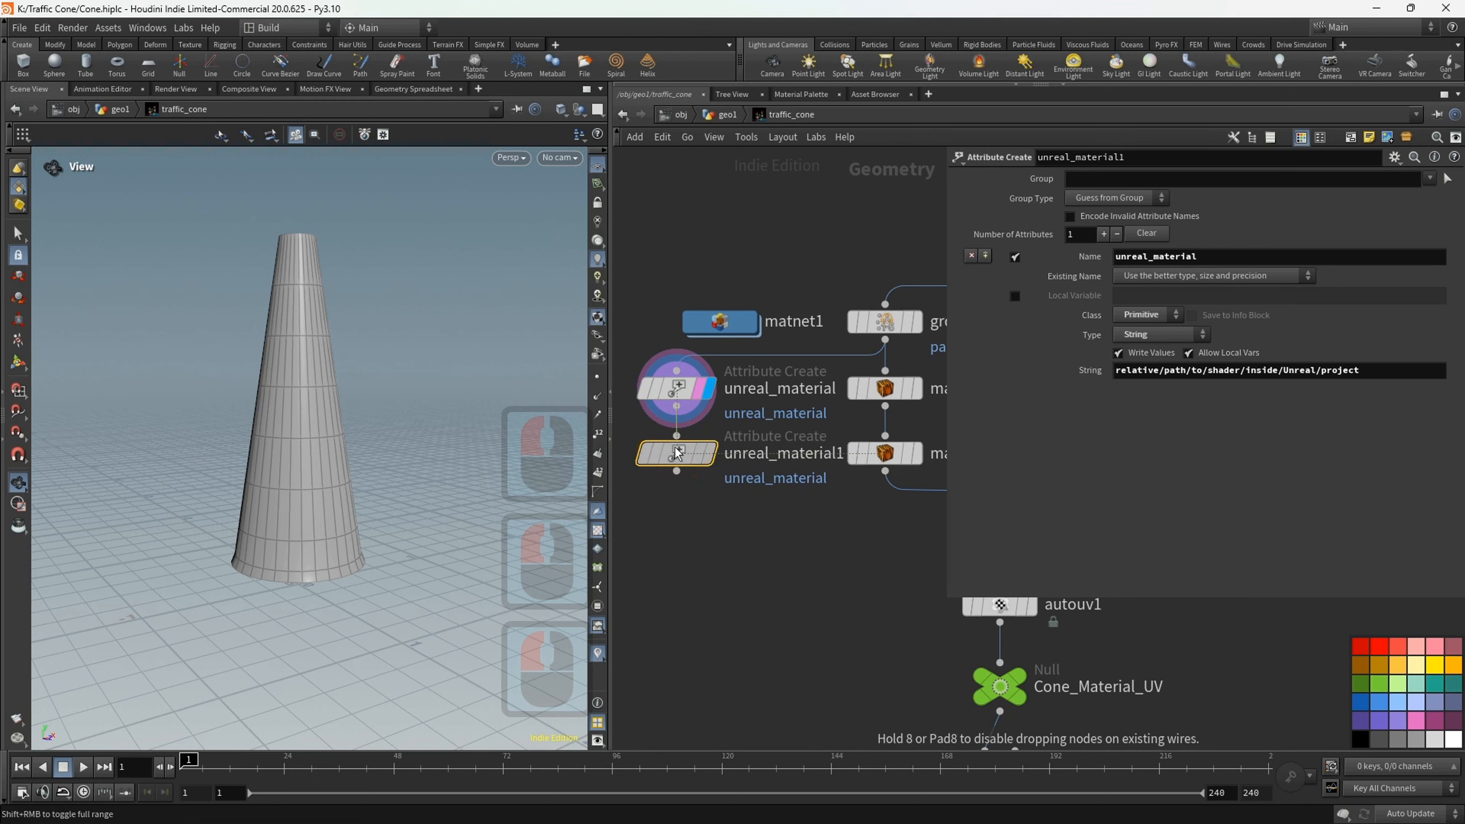
{"action": "left_click", "coordinate": [708, 455]}
- Check the group used by material2 and set the unreal_material1 node's Group to paint
{"action": "left_click", "coordinate": [885, 454]}
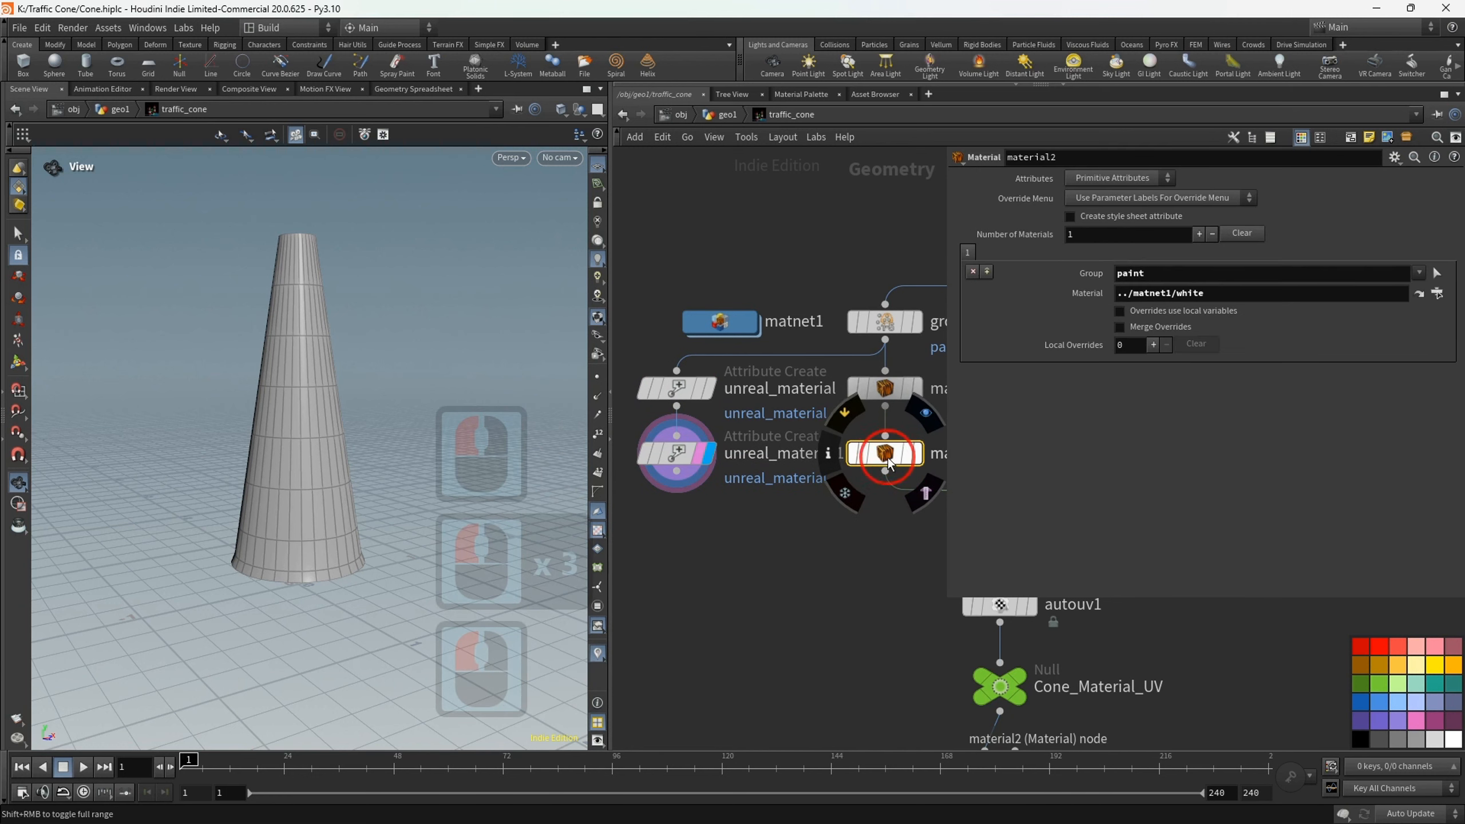
{"action": "left_click", "coordinate": [681, 456]}
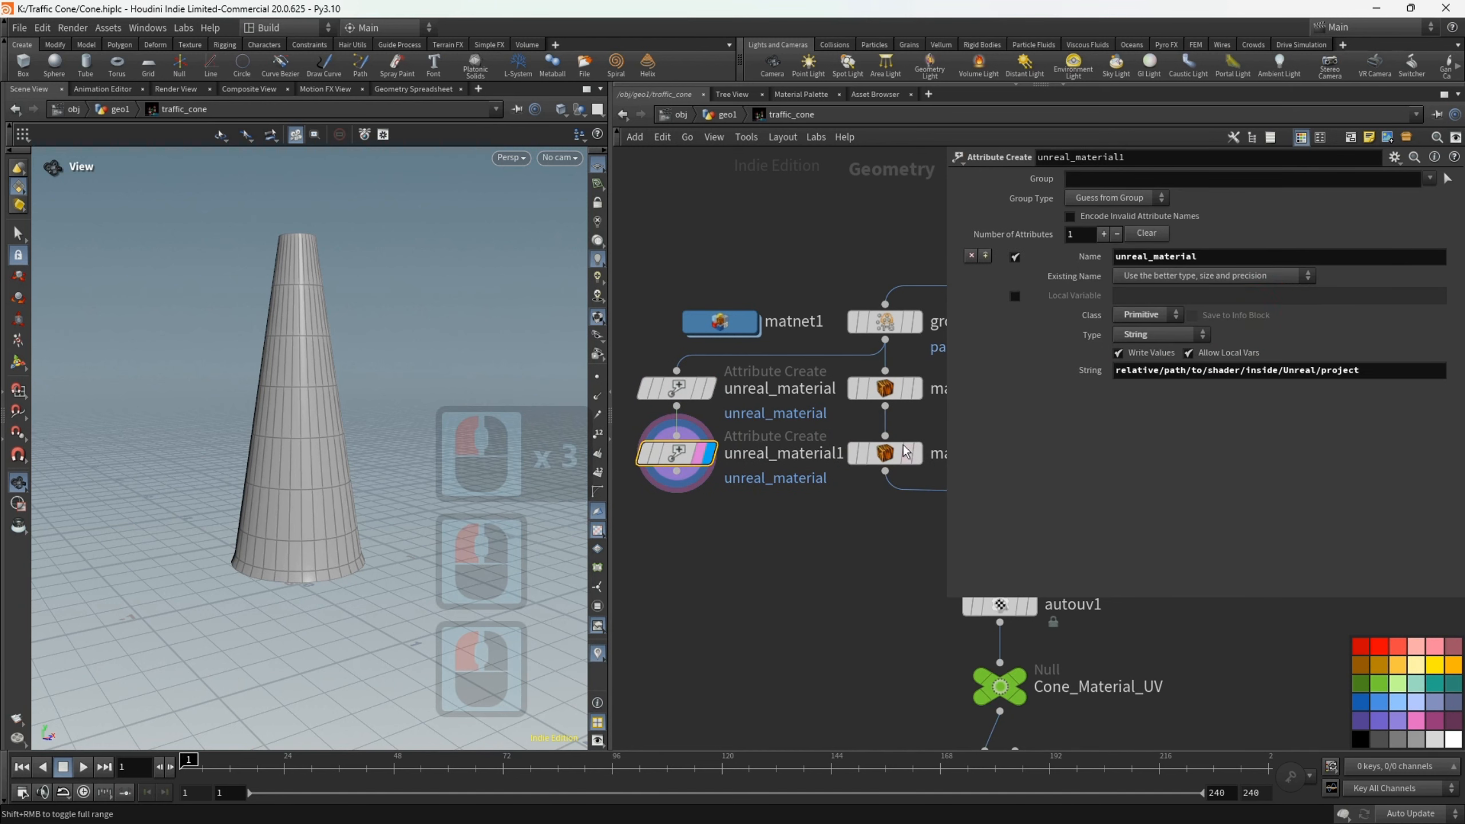
{"action": "left_click", "coordinate": [1430, 178]}
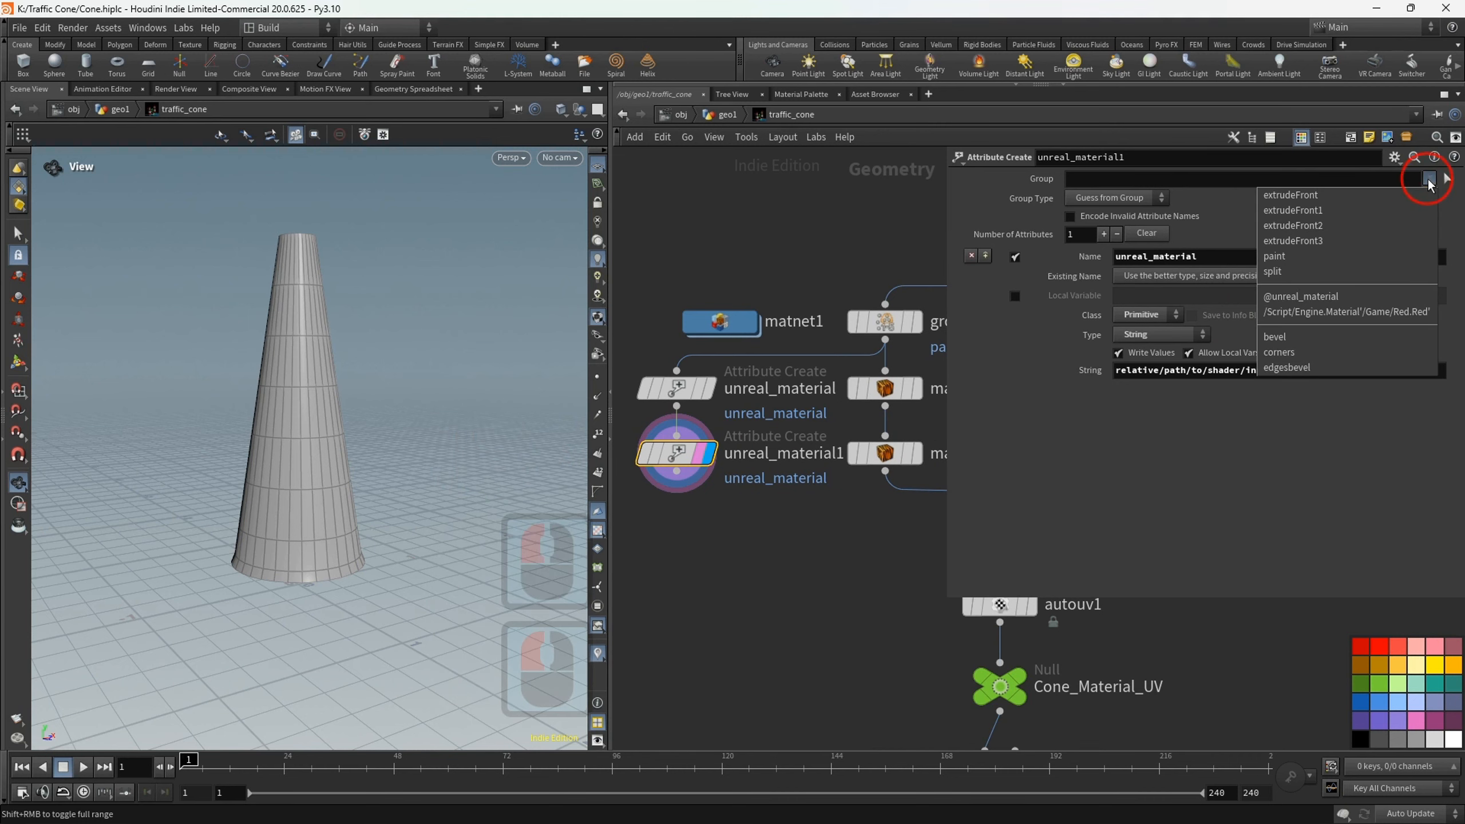
{"action": "left_click", "coordinate": [1333, 260]}
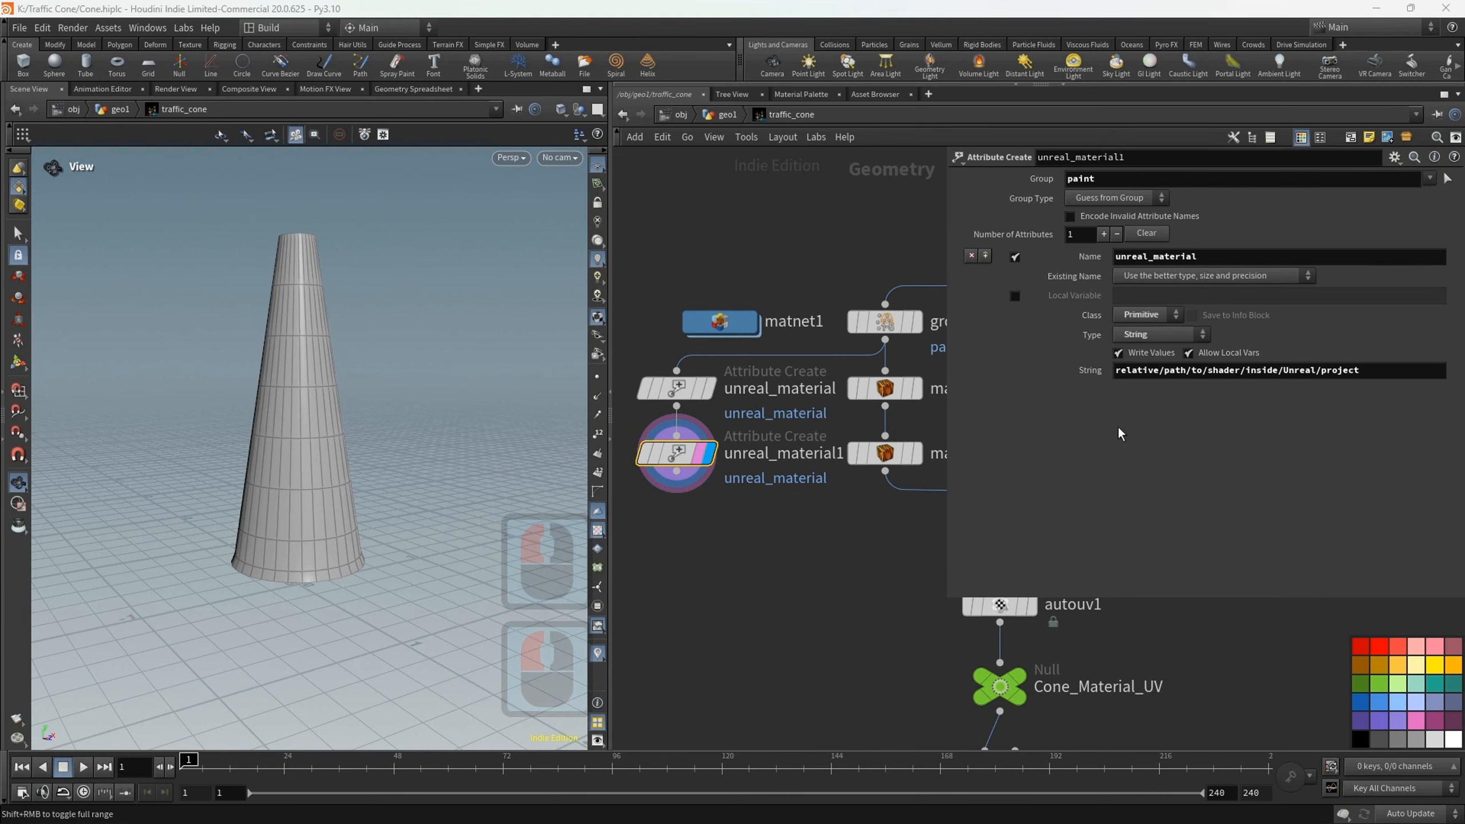
- Switch to Unreal Engine and copy the reference of the white material in the Content folder
{"action": "key", "text": "alt+Tab"}
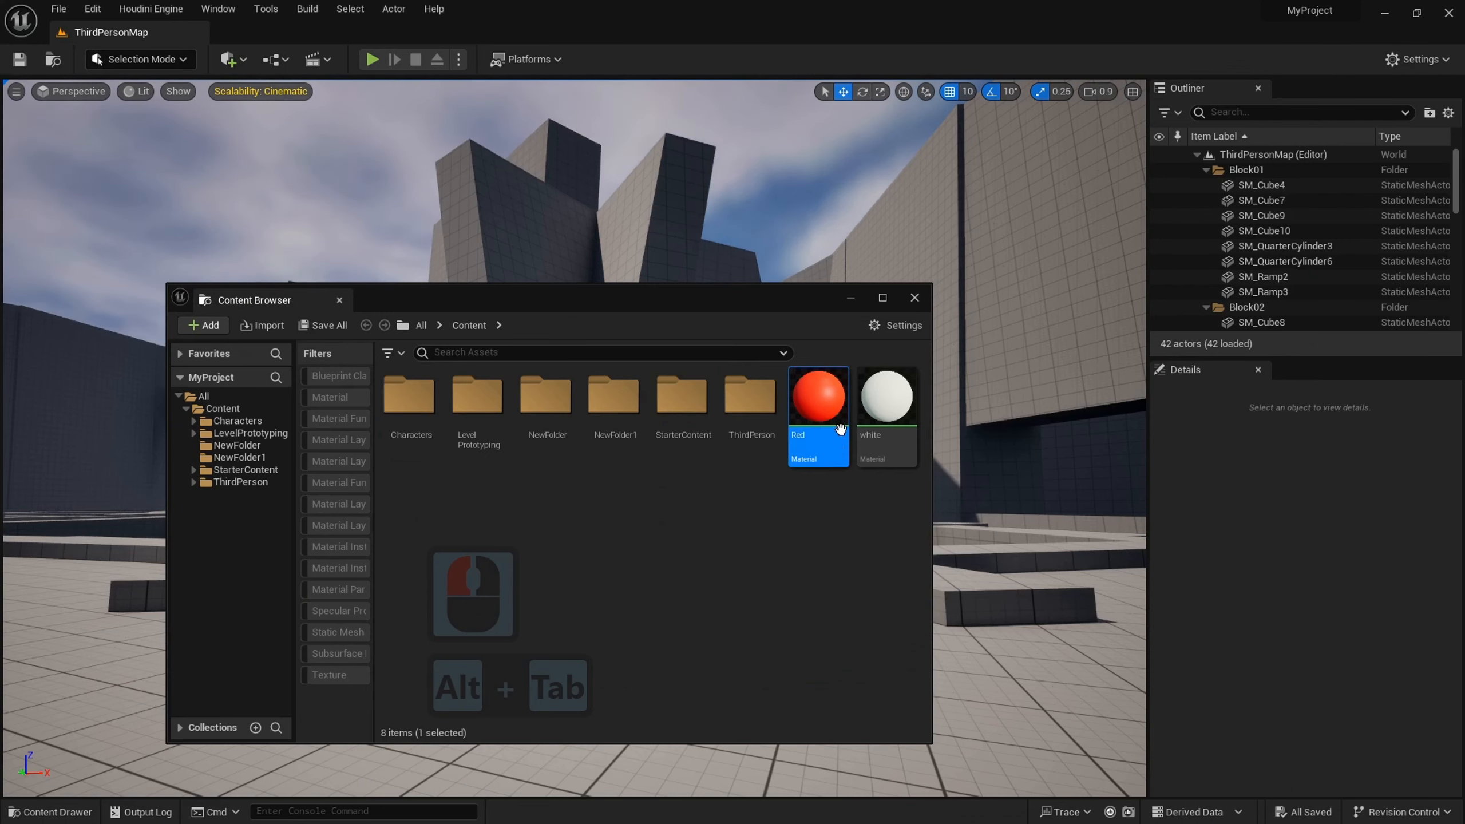
{"action": "left_click", "coordinate": [882, 438]}
{"action": "right_click", "coordinate": [888, 395]}
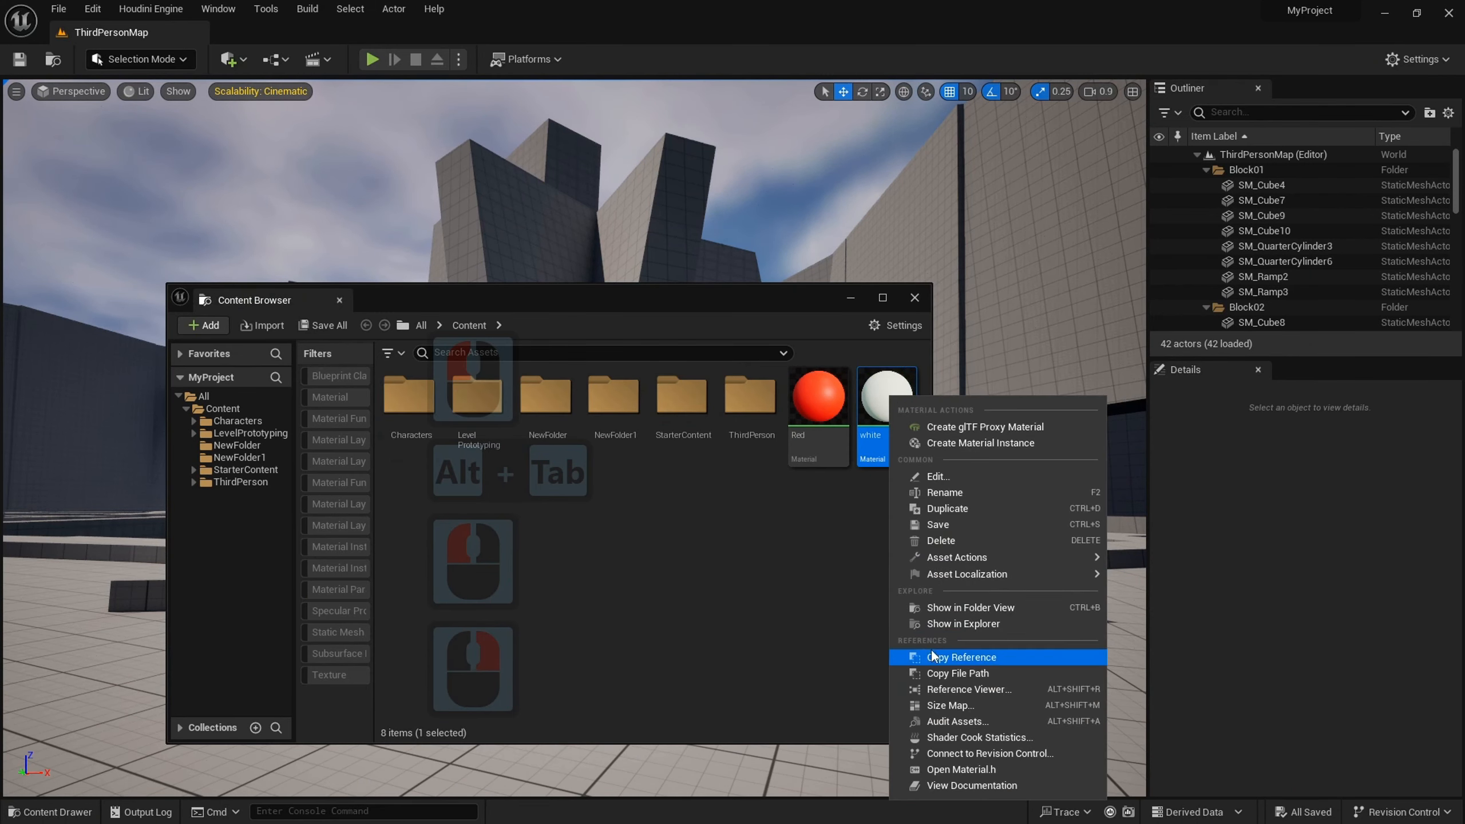
{"action": "left_click", "coordinate": [930, 655]}
- Switch back to Houdini and set the unreal_material1 node's String to the copied reference /Script/Engine.Material'/Game/white.white'
{"action": "key", "text": "alt+Tab"}
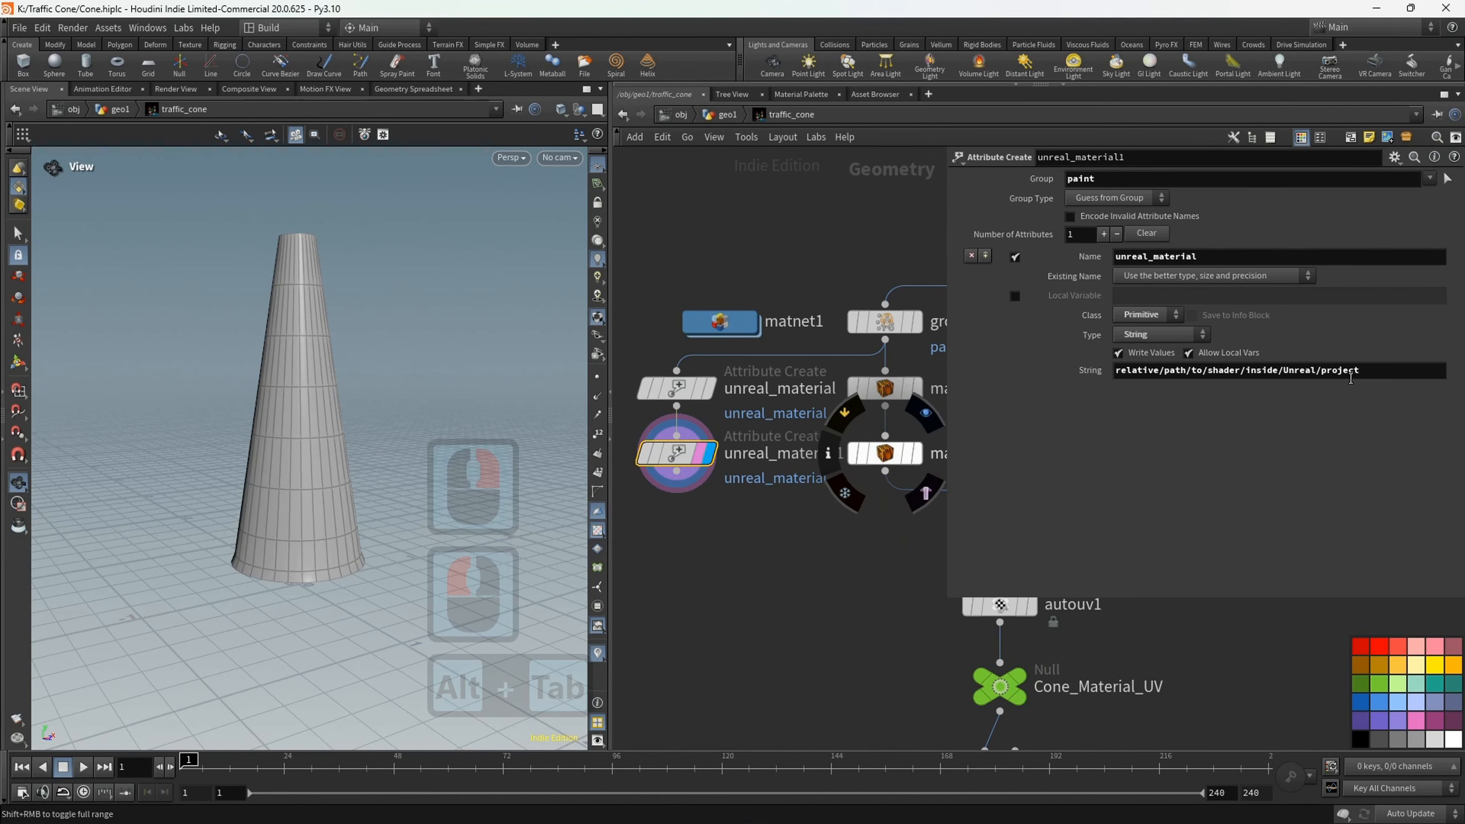
{"action": "triple_click", "coordinate": [1117, 372]}
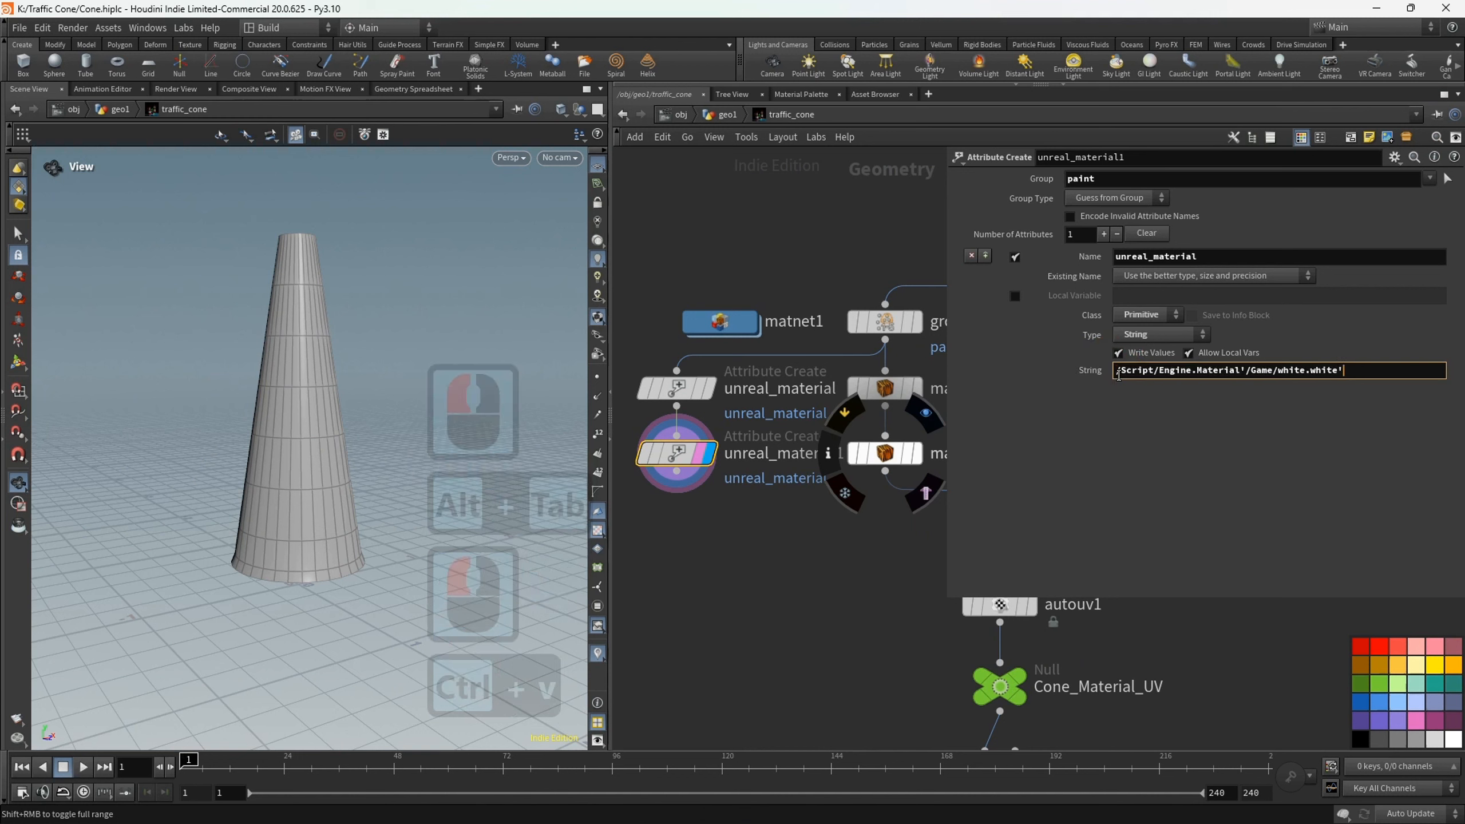
{"action": "key", "text": "ctrl+v"}
{"action": "left_click", "coordinate": [1087, 444]}
- Connect the output of unreal_material1 to merge1 in place of material2
{"action": "scroll", "coordinate": [727, 554], "scroll_direction": "down", "scroll_amount": 2}
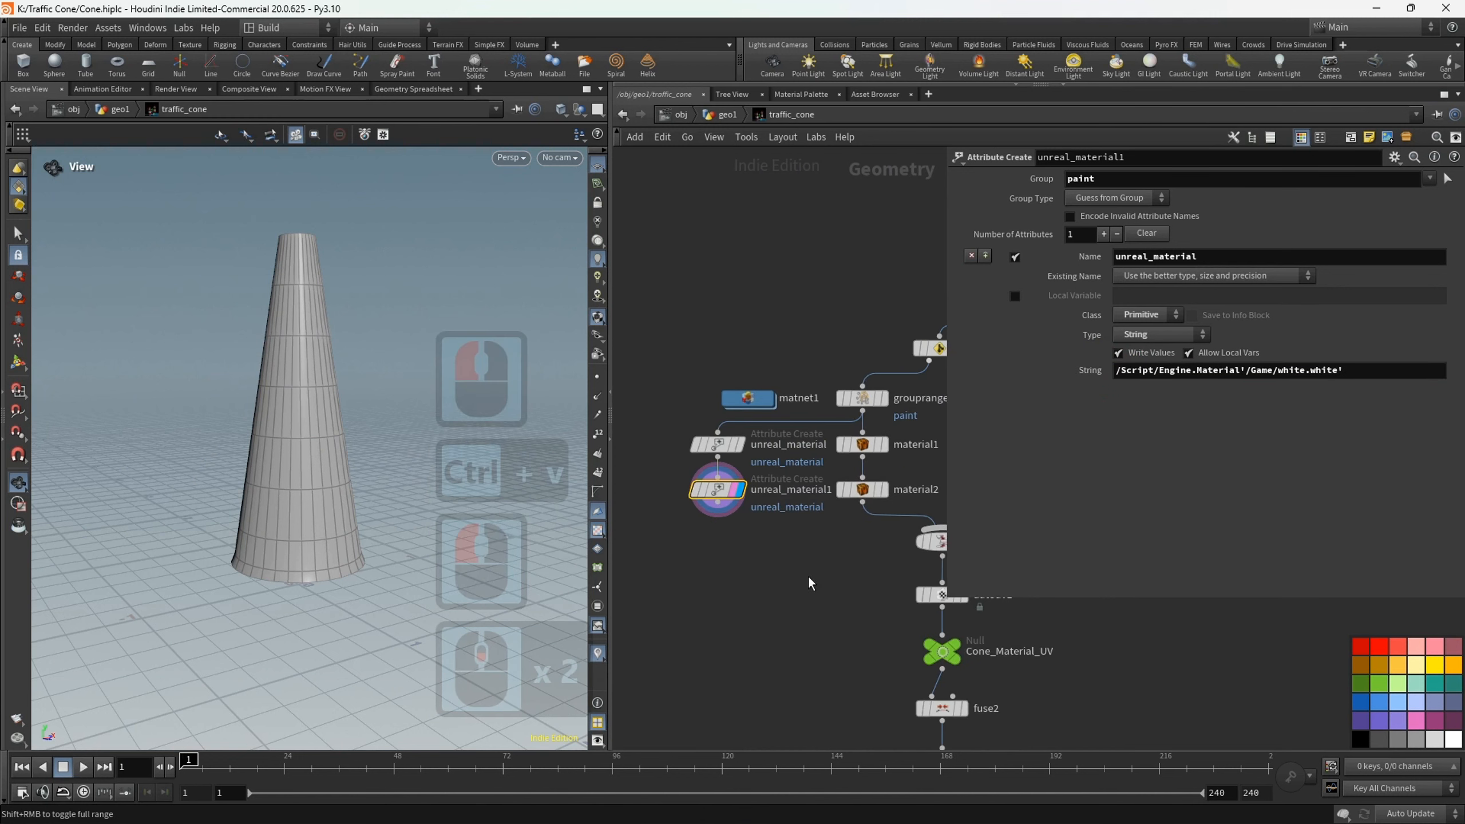
{"action": "left_click", "coordinate": [754, 514]}
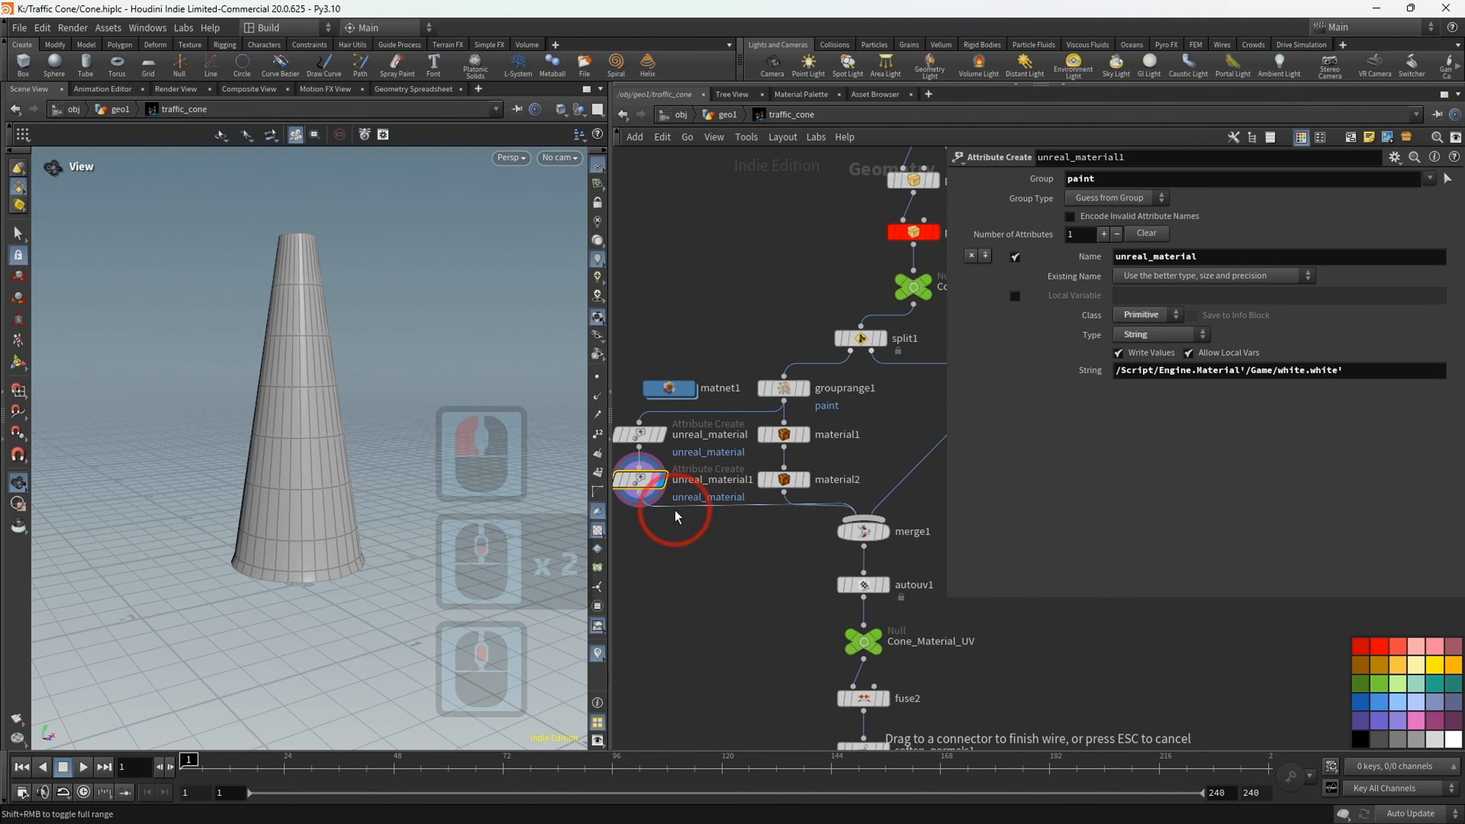
{"action": "mouse_move", "coordinate": [779, 556]}
{"action": "middle_mouse_down"}
{"action": "mouse_move", "coordinate": [762, 540]}
{"action": "mouse_move", "coordinate": [736, 550]}
{"action": "mouse_move", "coordinate": [754, 541]}
{"action": "middle_mouse_up"}
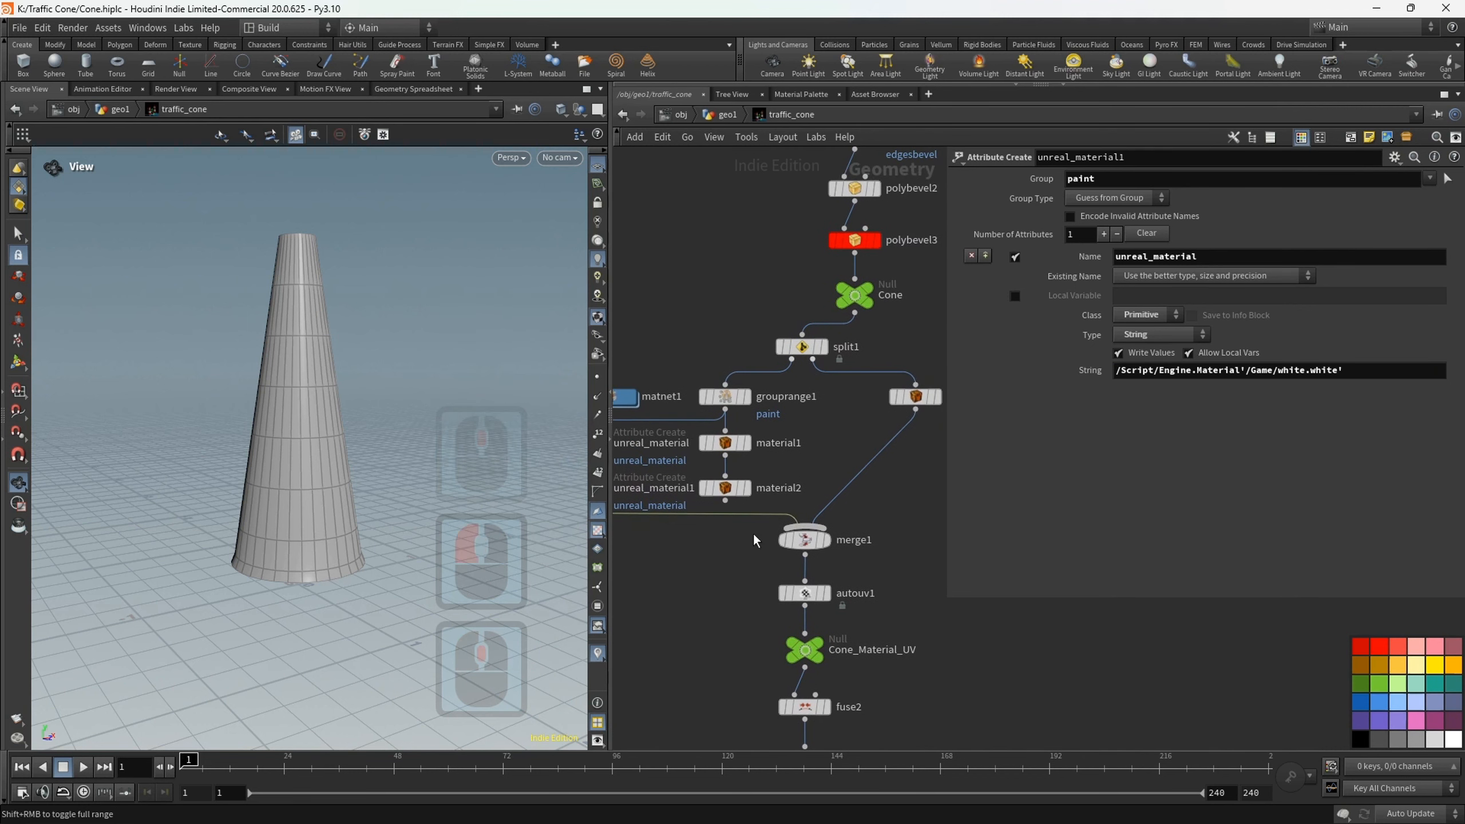
- Check the material assigned in material3 and insert a copy of the unreal_material node between material3 and merge1
{"action": "left_click", "coordinate": [917, 397]}
{"action": "middle_click_drag", "start_coordinate": [733, 444], "coordinate": [774, 439]}
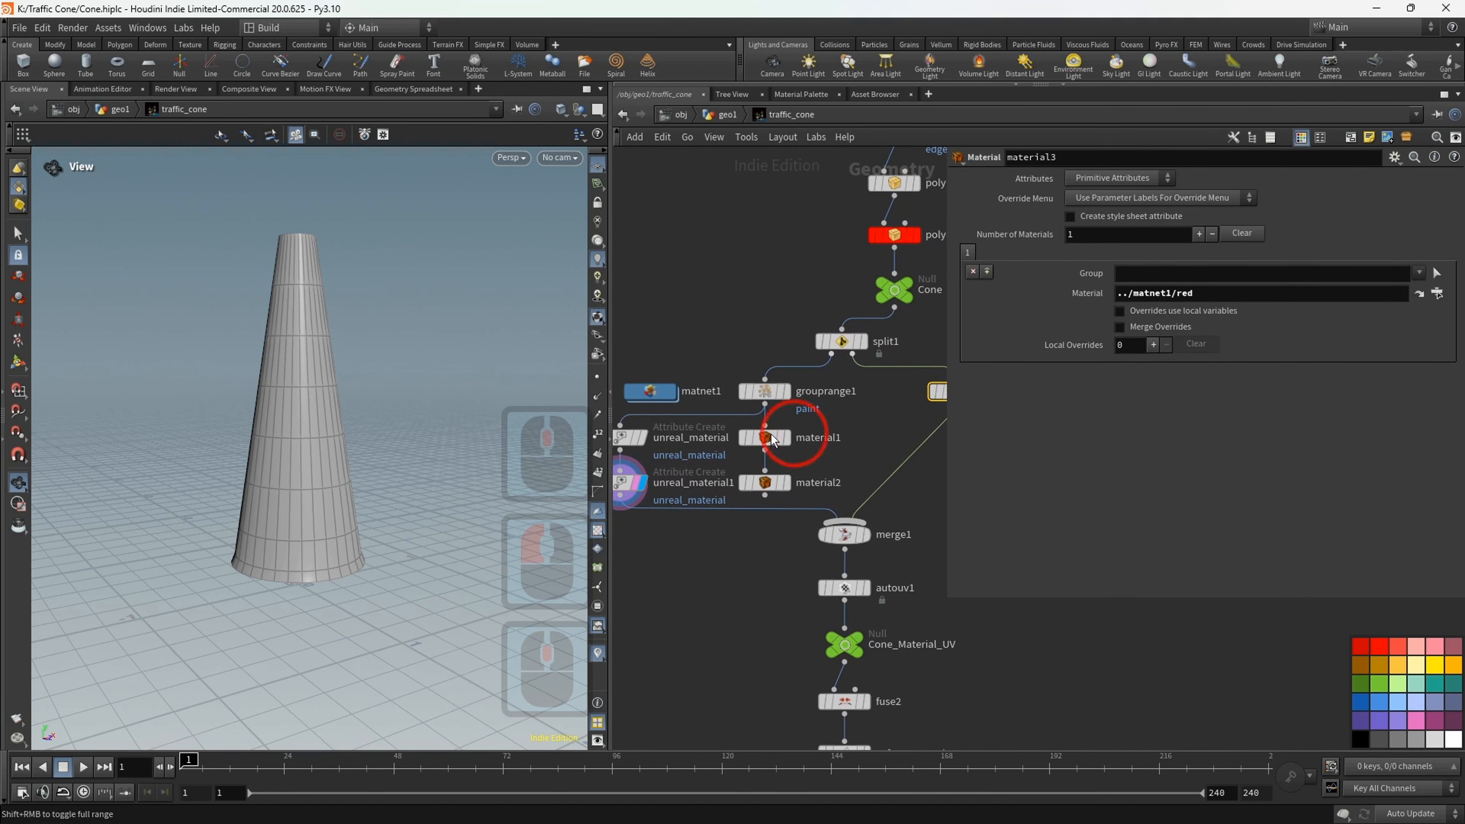
{"action": "left_click", "coordinate": [628, 437]}
{"action": "key", "text": "ctrl+c"}
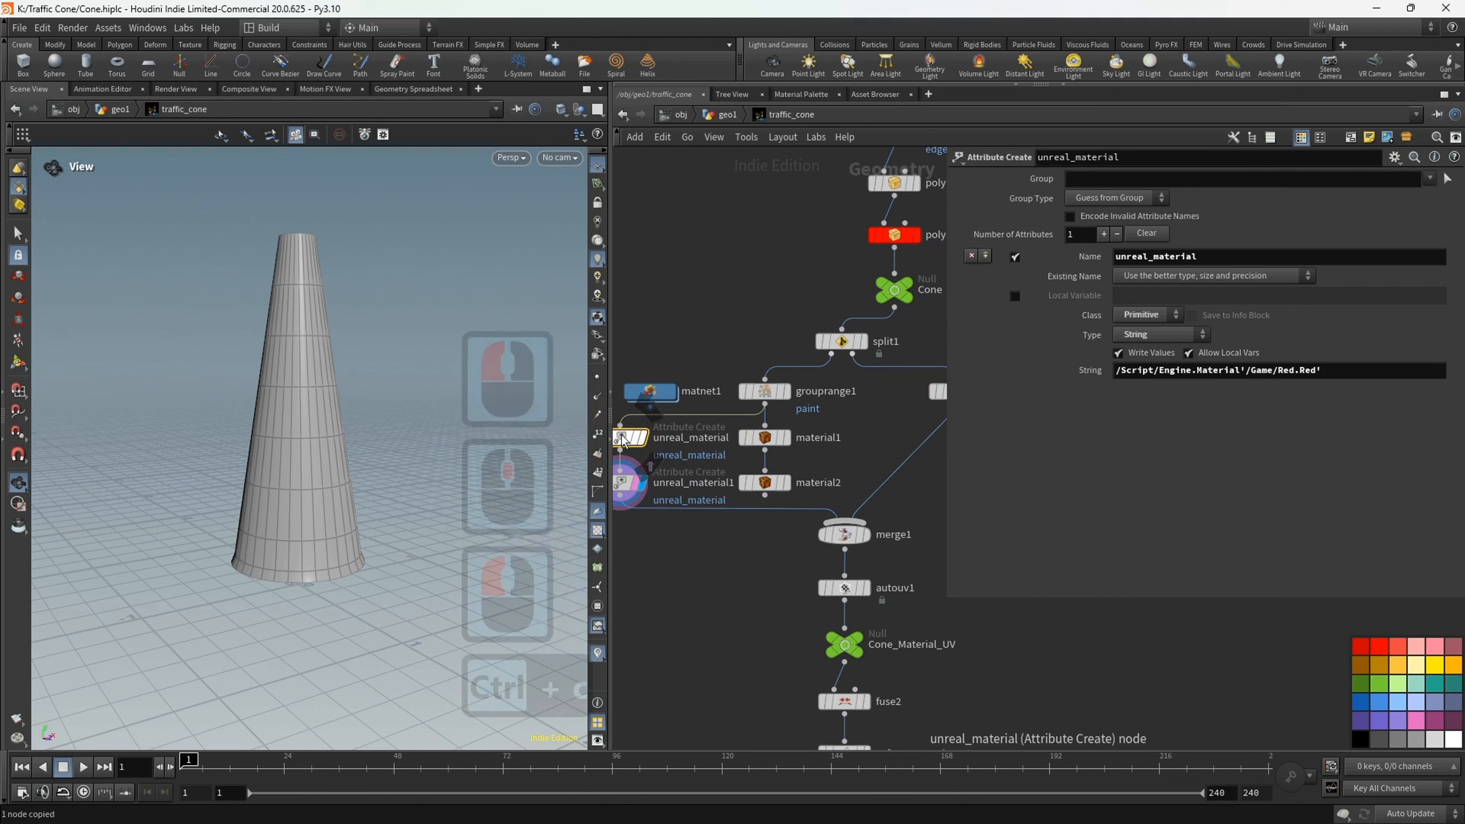
{"action": "key", "text": "ctrl+v"}
{"action": "left_click_drag", "start_coordinate": [624, 439], "coordinate": [915, 443]}
{"action": "middle_click_drag", "start_coordinate": [840, 456], "coordinate": [776, 475]}
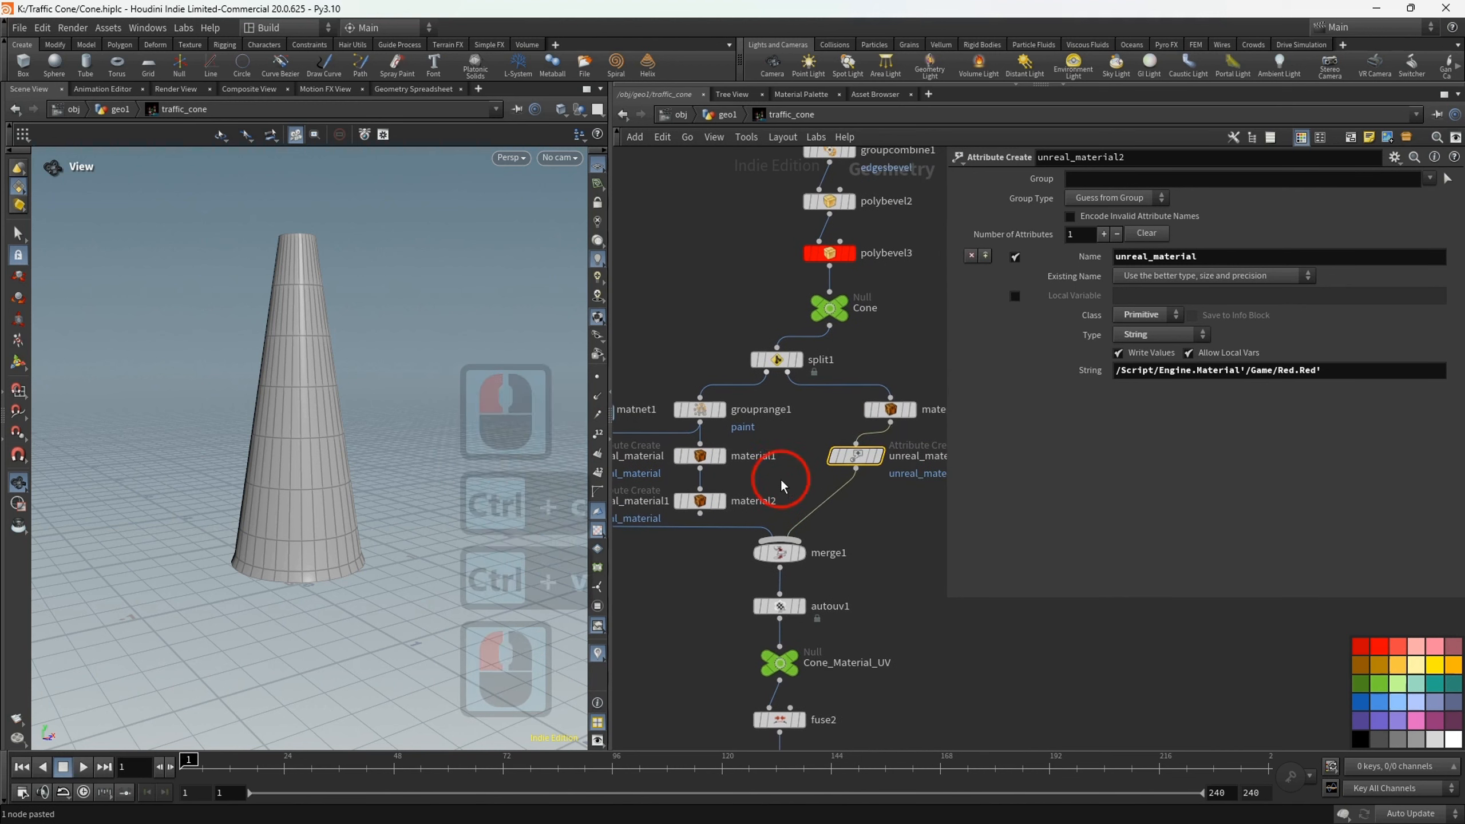
- Wire split1's second output directly into unreal_material2, bypassing material3, and display the output0 node
{"action": "scroll", "coordinate": [857, 520], "scroll_direction": "up", "scroll_amount": 5}
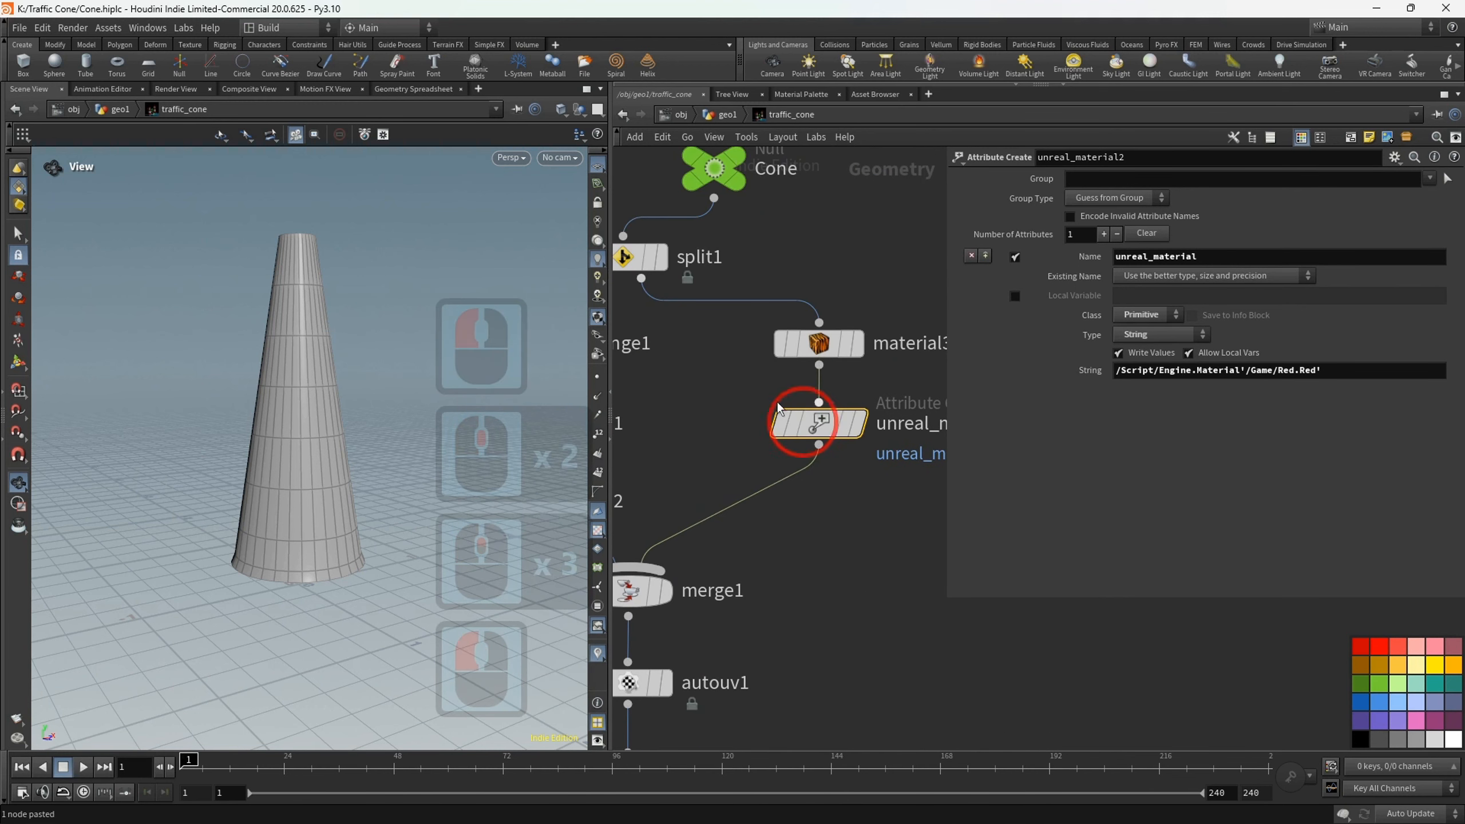
{"action": "left_click_drag", "start_coordinate": [642, 278], "coordinate": [819, 420]}
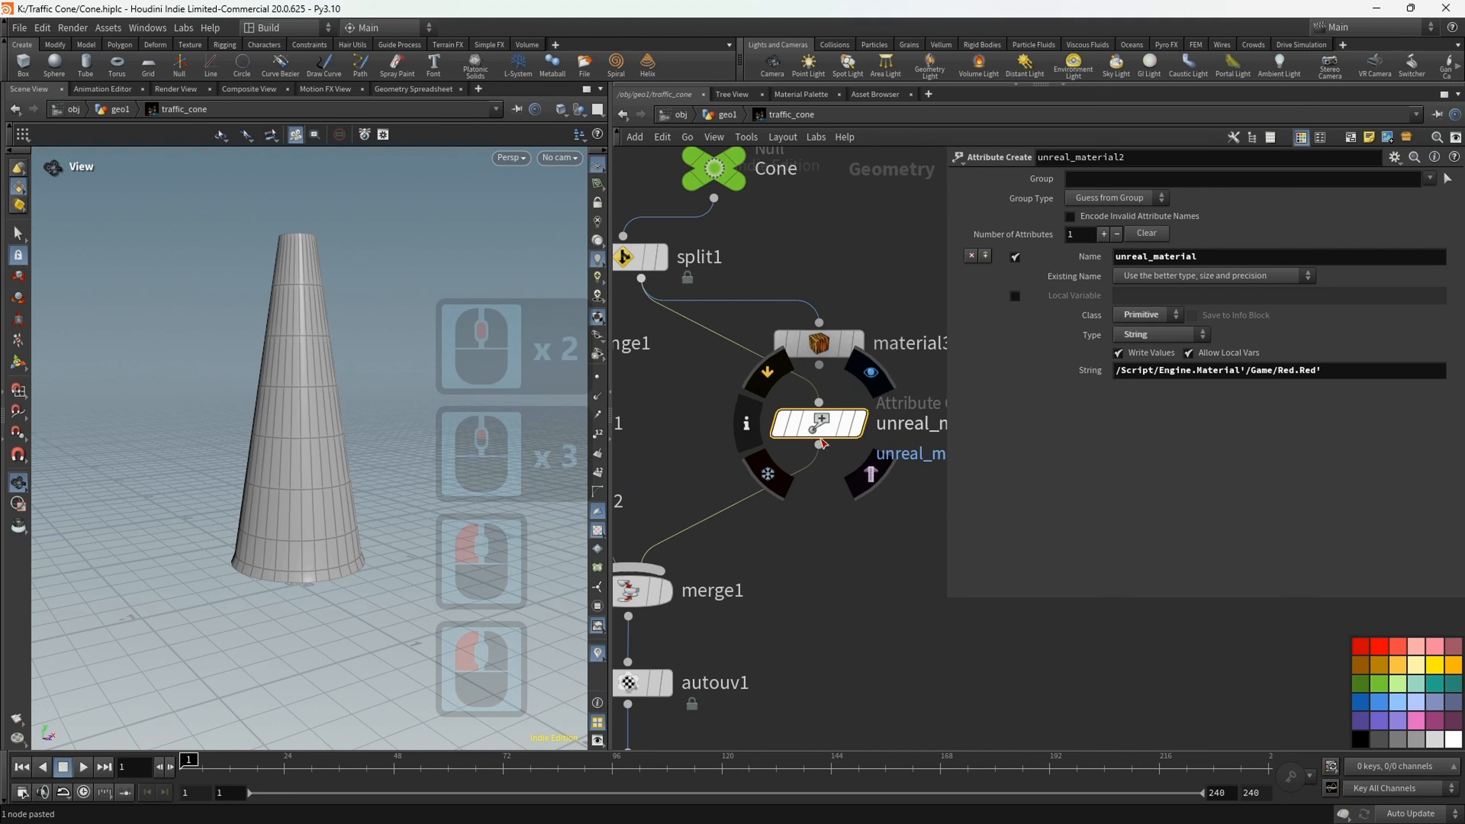
{"action": "scroll", "coordinate": [810, 555], "scroll_direction": "down", "scroll_amount": 2}
{"action": "middle_click_drag", "start_coordinate": [811, 555], "coordinate": [860, 413]}
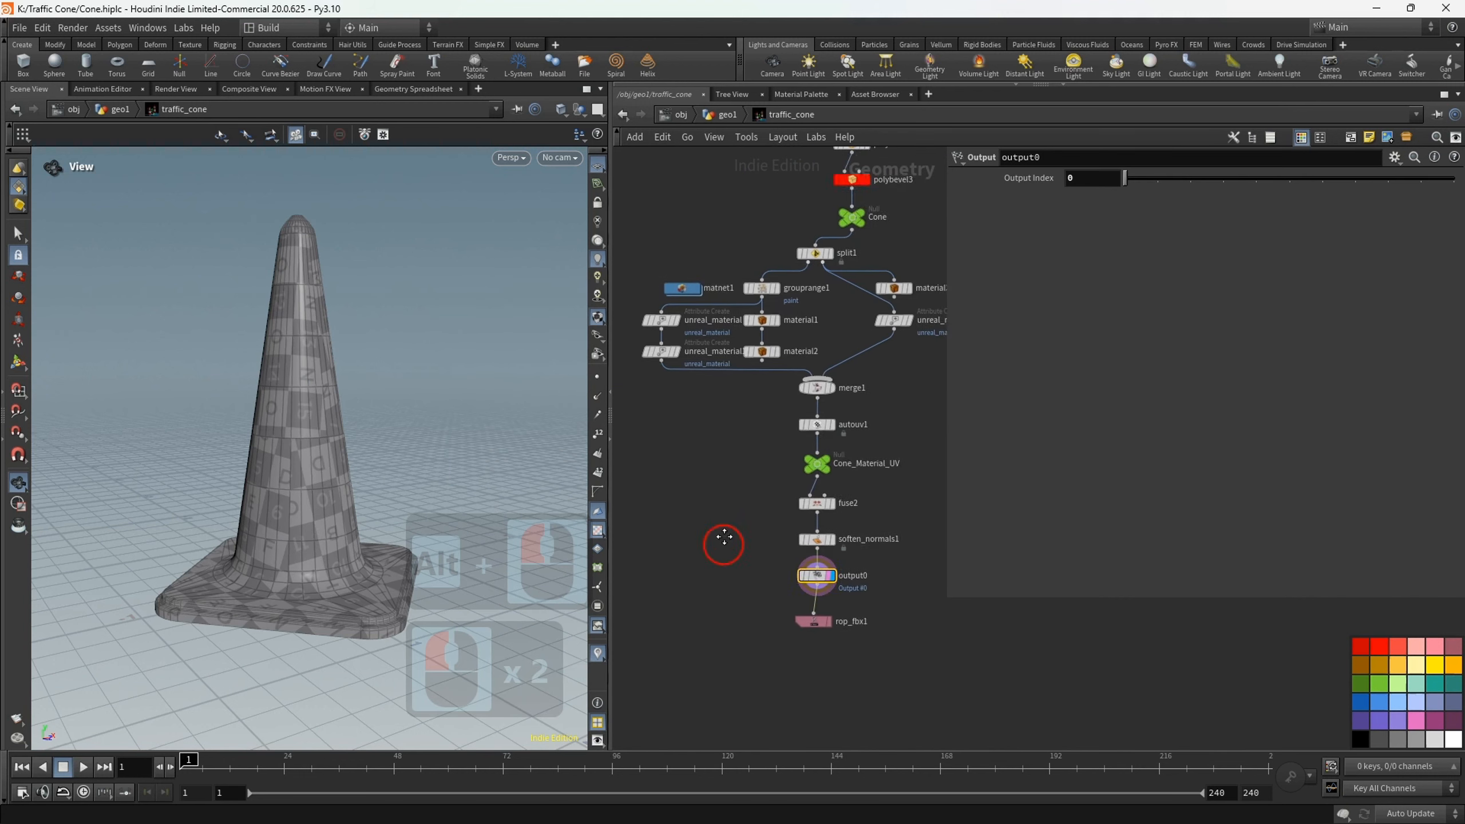
{"action": "middle_click_drag", "start_coordinate": [726, 540], "coordinate": [728, 447]}
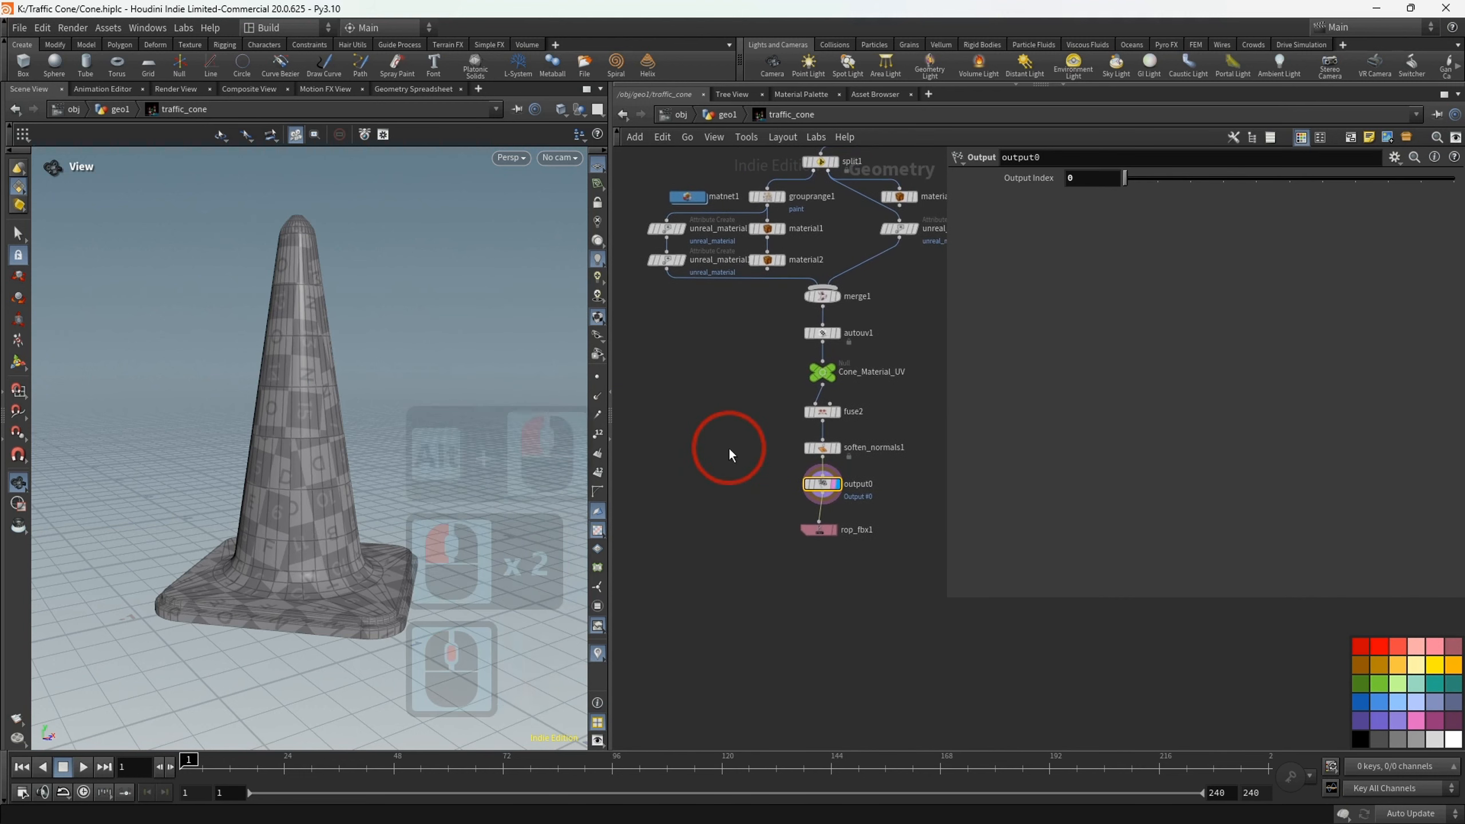
- Add a Transform node and insert it between fuse2 and soften_normals1
{"action": "right_click", "coordinate": [760, 466]}
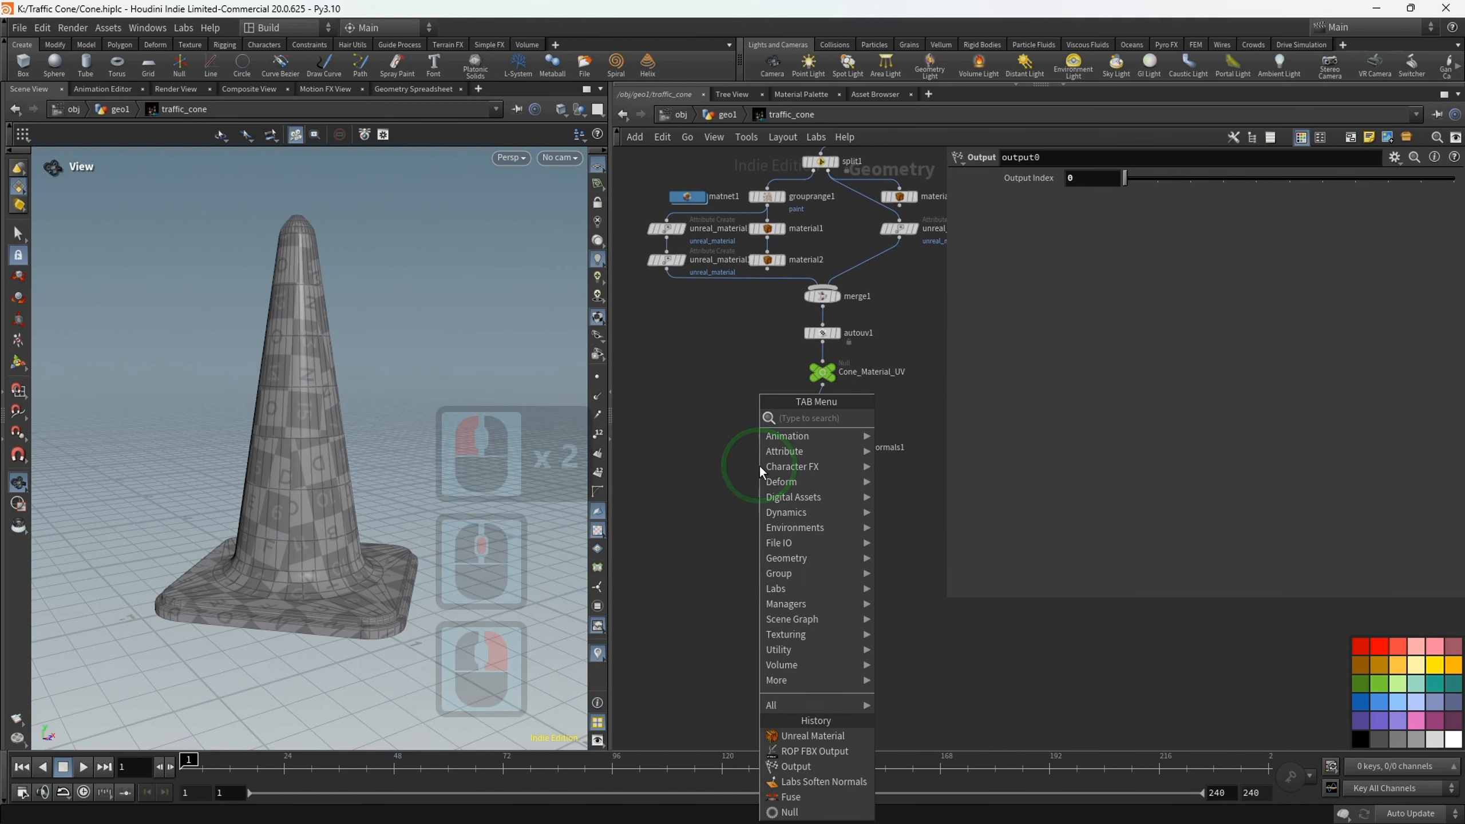
{"action": "left_click", "coordinate": [814, 751]}
{"action": "left_click", "coordinate": [824, 503]}
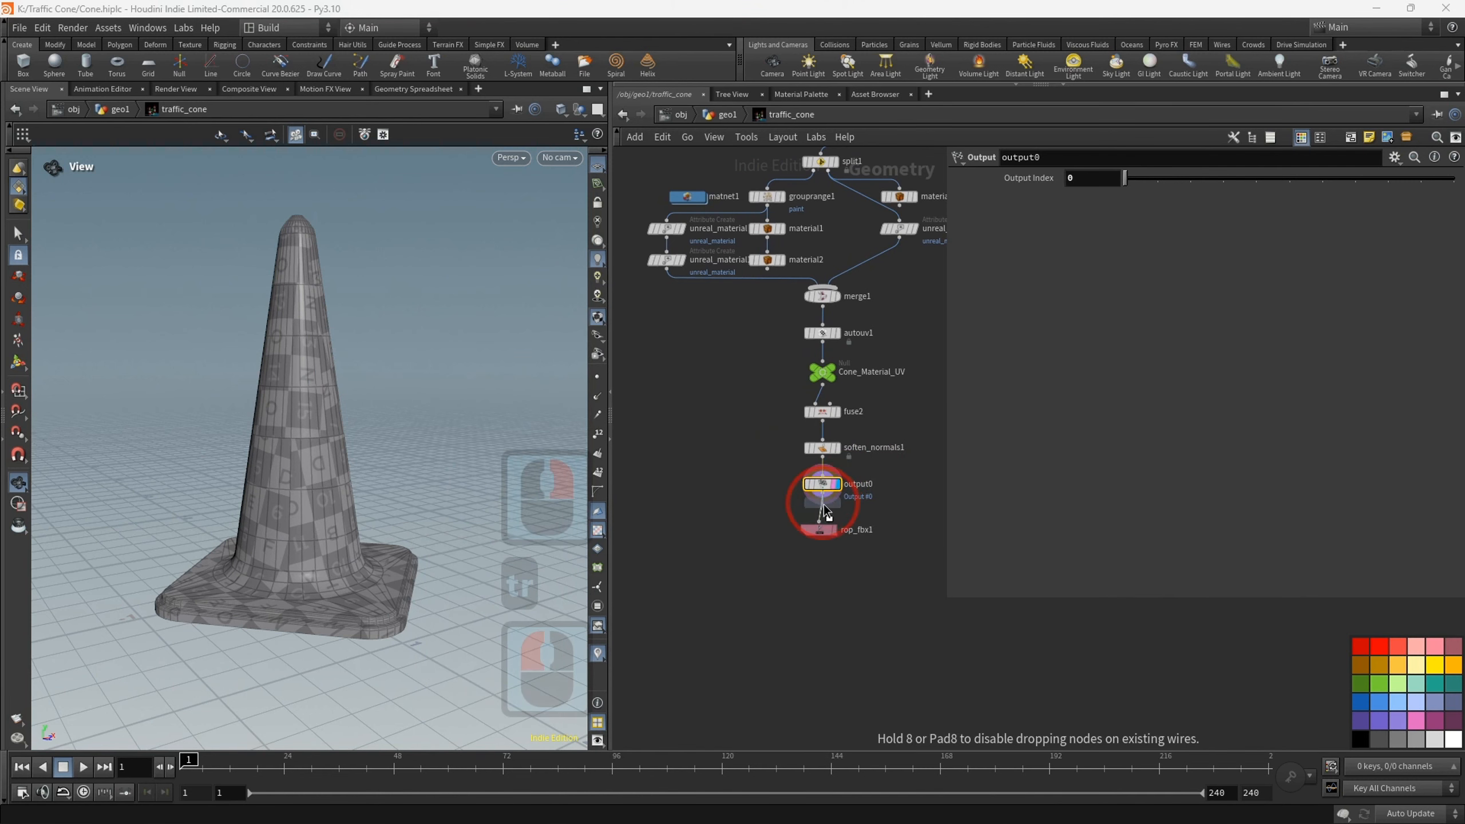
{"action": "scroll", "coordinate": [826, 516], "scroll_direction": "up", "scroll_amount": 3}
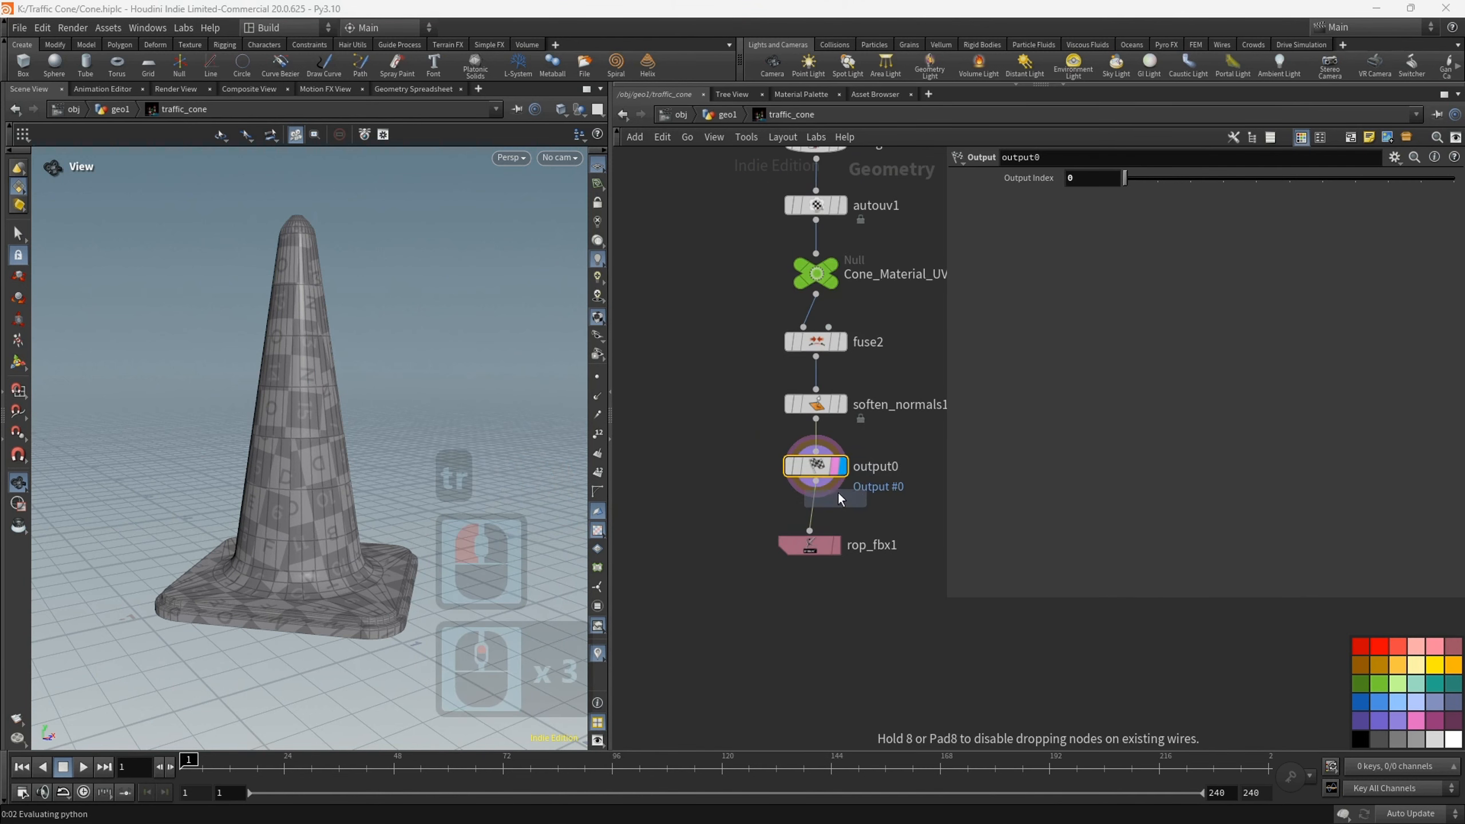
{"action": "left_click", "coordinate": [818, 439]}
{"action": "left_click_drag", "start_coordinate": [818, 430], "coordinate": [825, 375]}
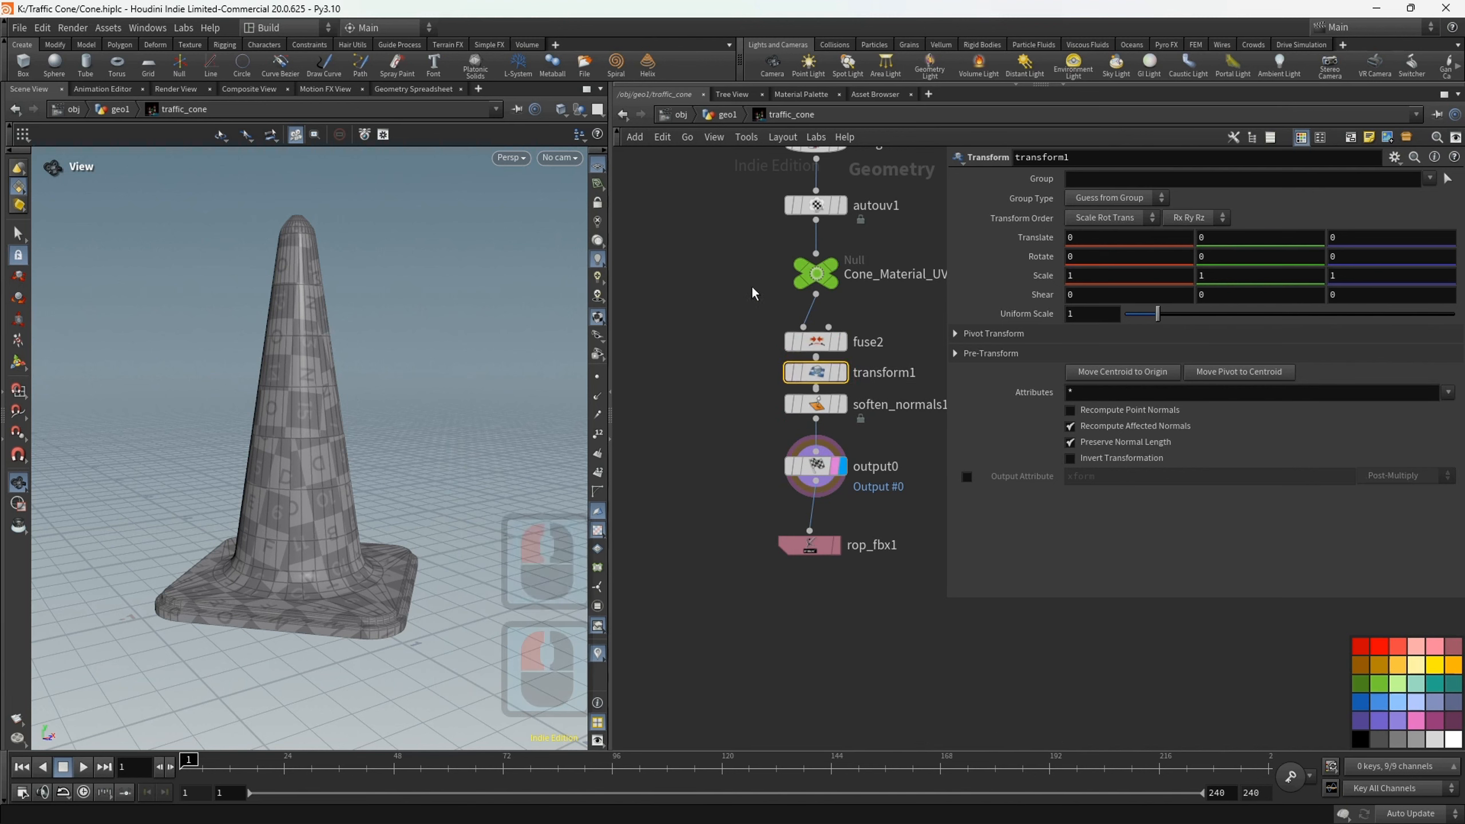
- Align and evenly space the column of nodes from merge1 down to rop_fbx1
{"action": "left_click_drag", "start_coordinate": [752, 253], "coordinate": [822, 558]}
{"action": "key", "text": "a"}
{"action": "left_click_drag", "start_coordinate": [820, 401], "coordinate": [821, 499]}
{"action": "left_click", "coordinate": [726, 376]}
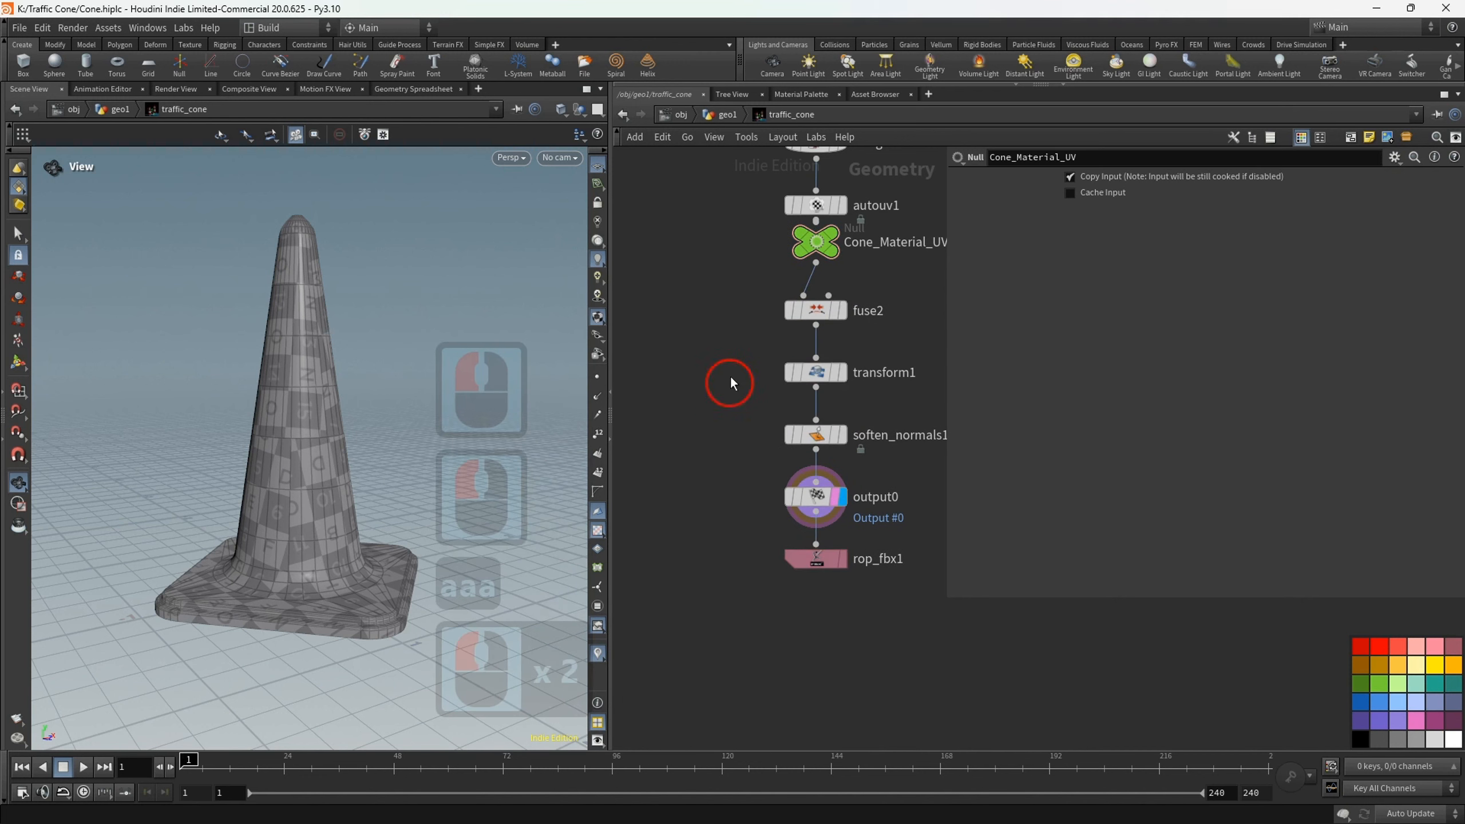
{"action": "scroll", "coordinate": [707, 478], "scroll_direction": "down", "scroll_amount": 3}
{"action": "left_click_drag", "start_coordinate": [733, 317], "coordinate": [766, 622]}
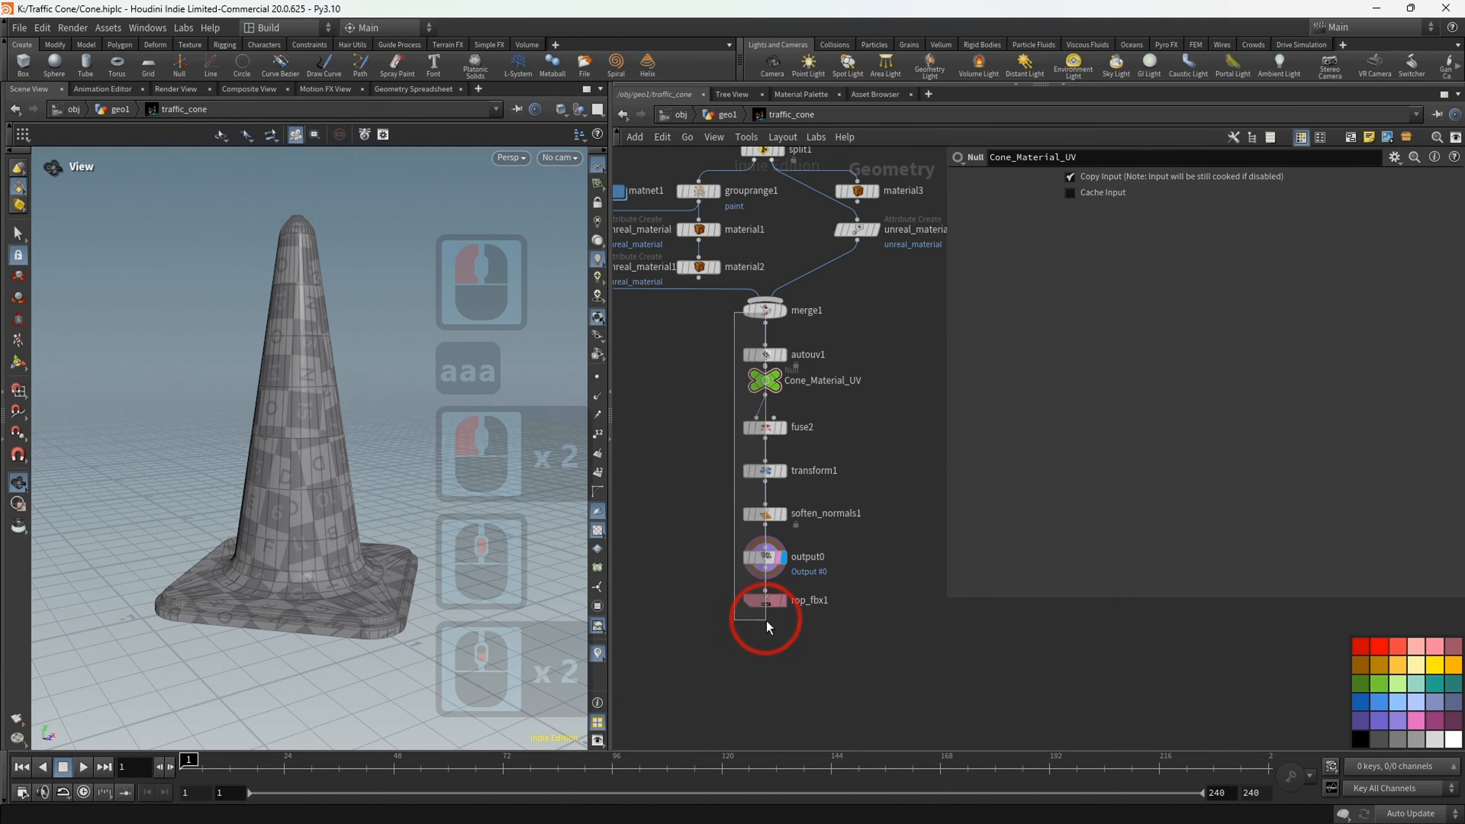
{"action": "key", "text": "a"}
{"action": "left_click_drag", "start_coordinate": [759, 398], "coordinate": [766, 442]}
{"action": "key", "text": "a"}
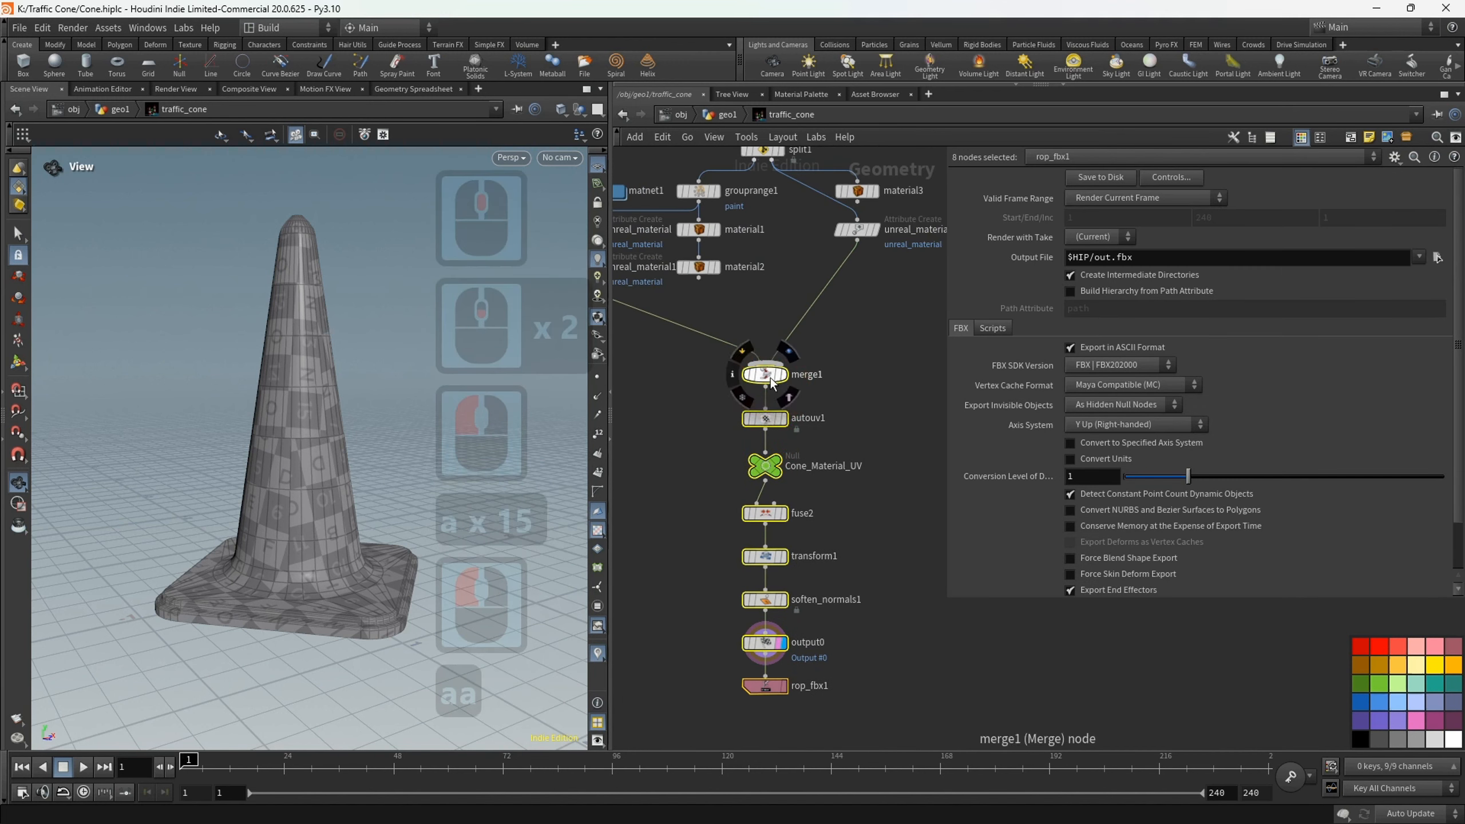
{"action": "left_click_drag", "start_coordinate": [765, 385], "coordinate": [758, 317]}
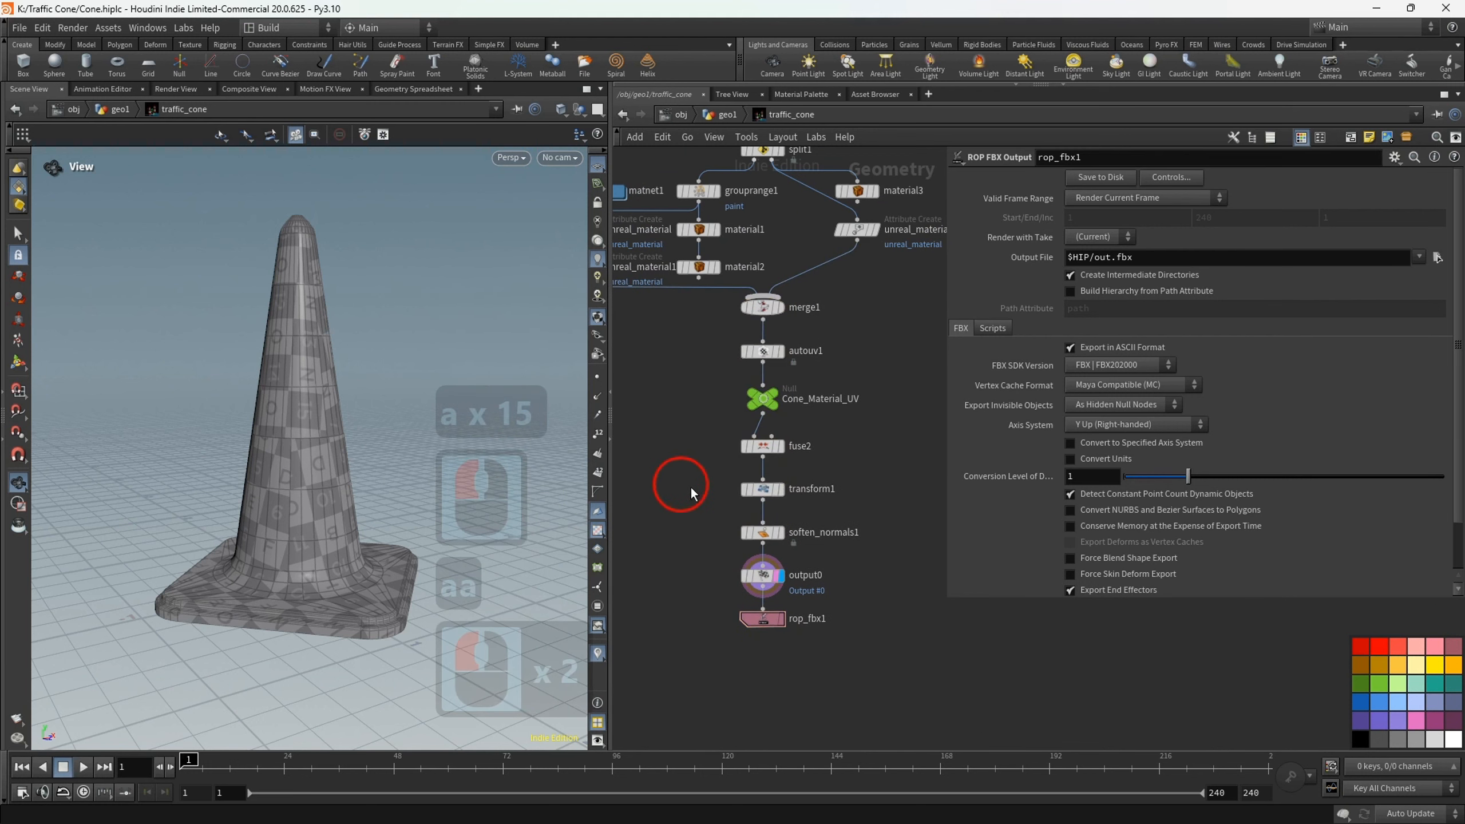
- Check transform1's parameters, open the traffic_cone asset's type properties from geo1, and move the properties window clear of the network
{"action": "scroll", "coordinate": [677, 484], "scroll_direction": "up", "scroll_amount": 3}
{"action": "middle_click_drag", "start_coordinate": [709, 513], "coordinate": [697, 449]}
{"action": "left_click", "coordinate": [772, 429]}
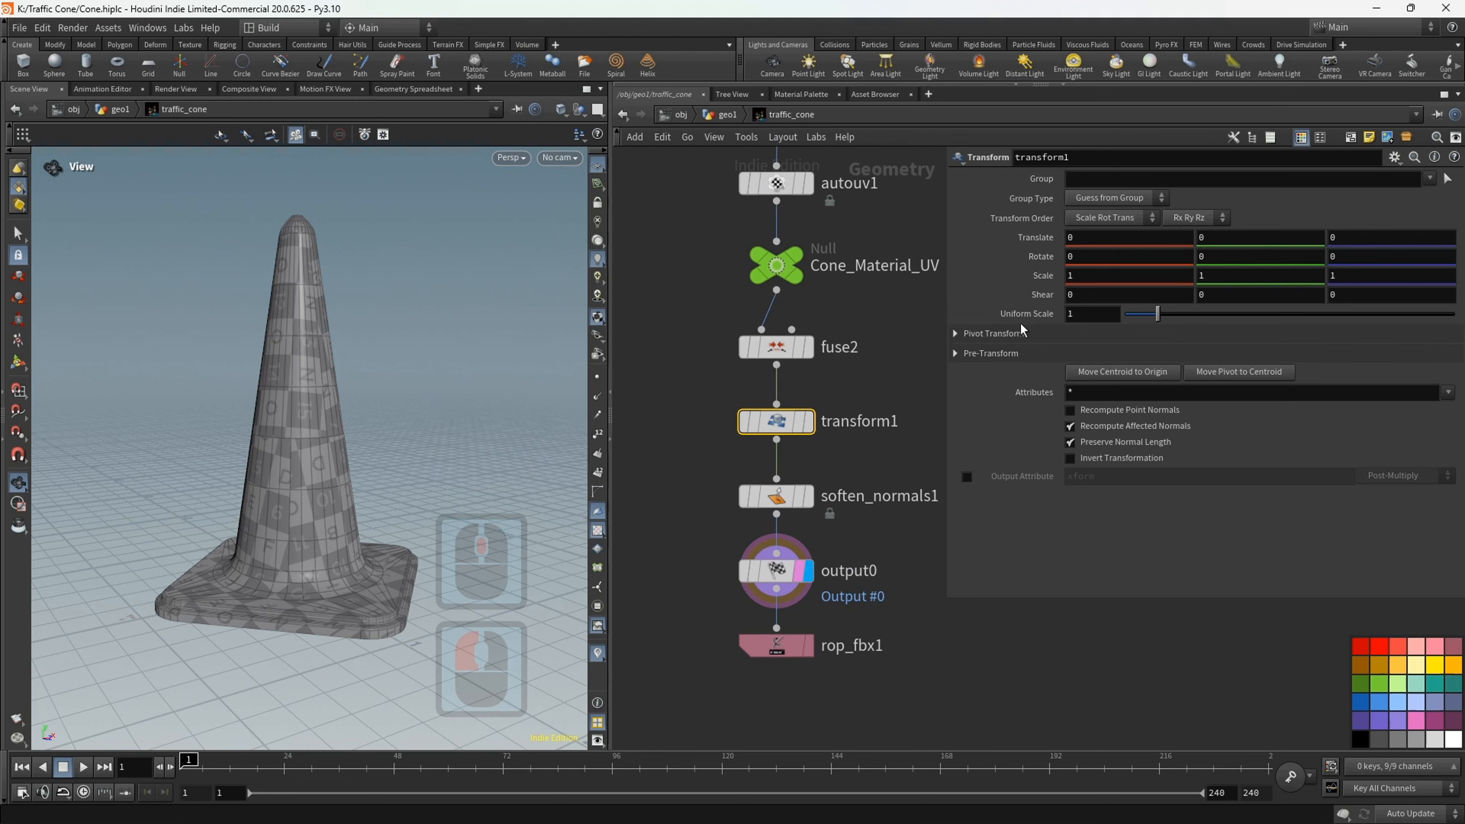
{"action": "left_click", "coordinate": [726, 115]}
{"action": "right_click", "coordinate": [807, 315]}
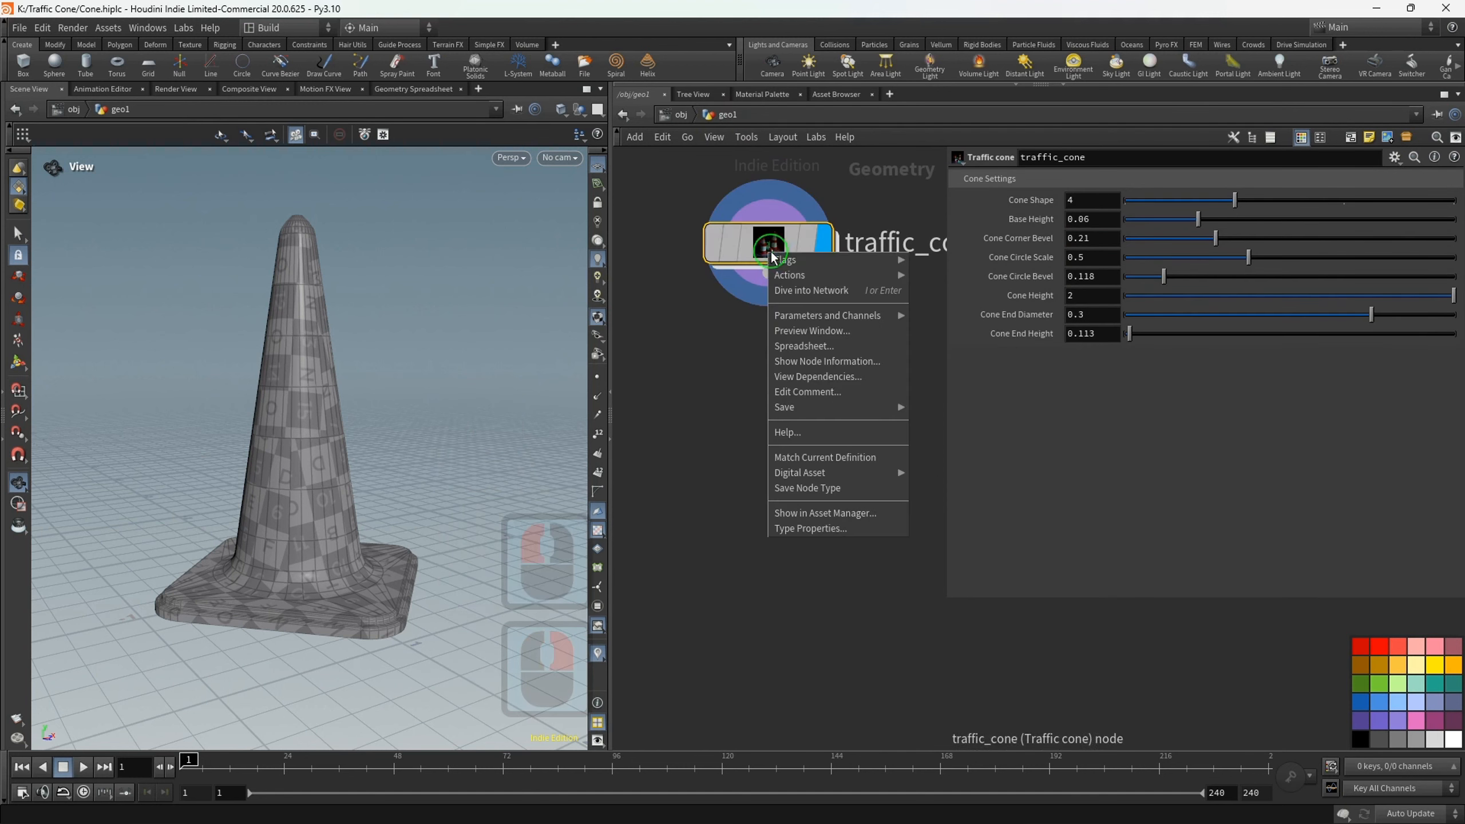
{"action": "left_click", "coordinate": [805, 513]}
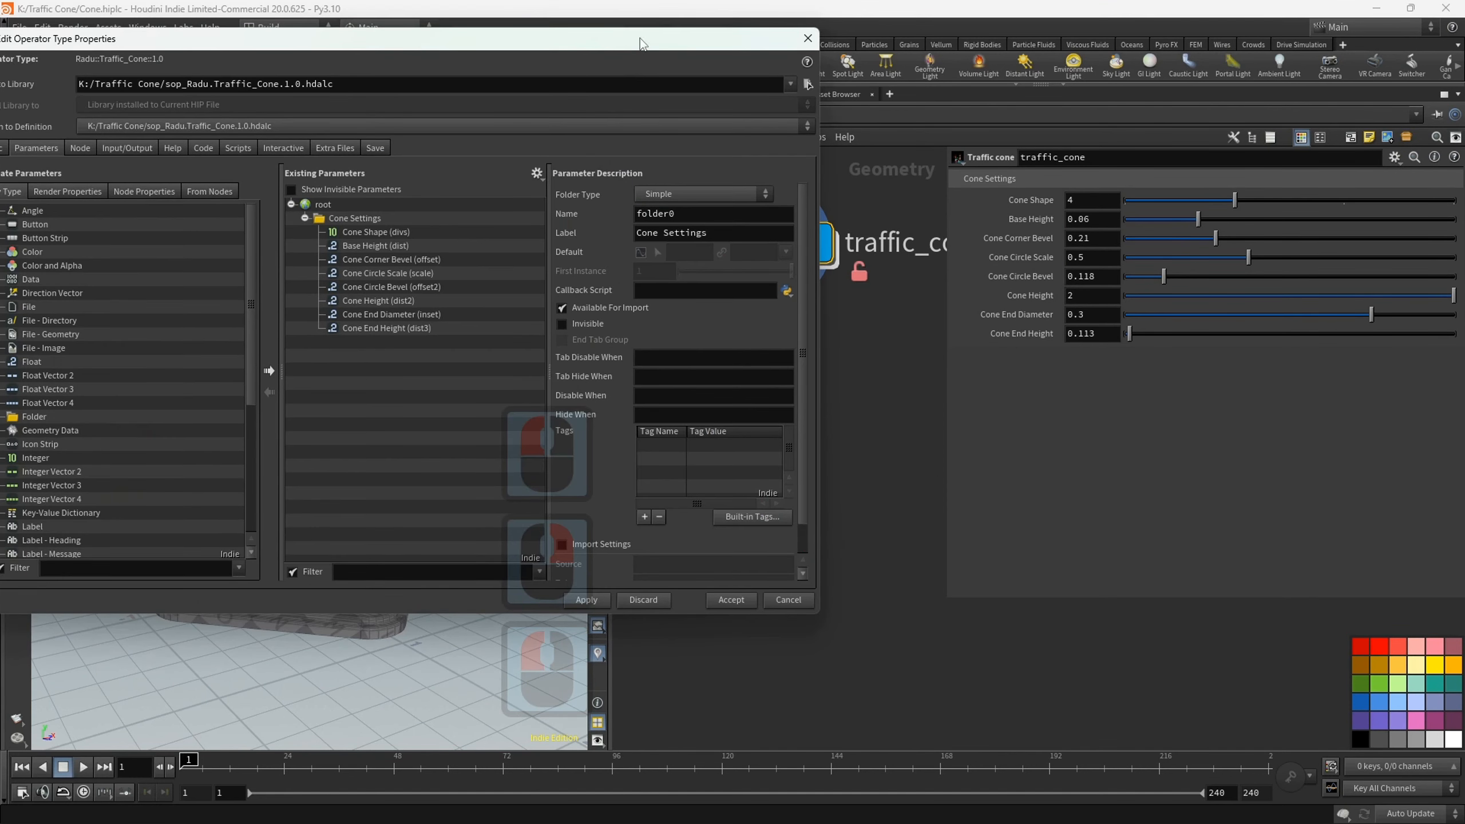
{"action": "left_click_drag", "start_coordinate": [642, 44], "coordinate": [434, 50]}
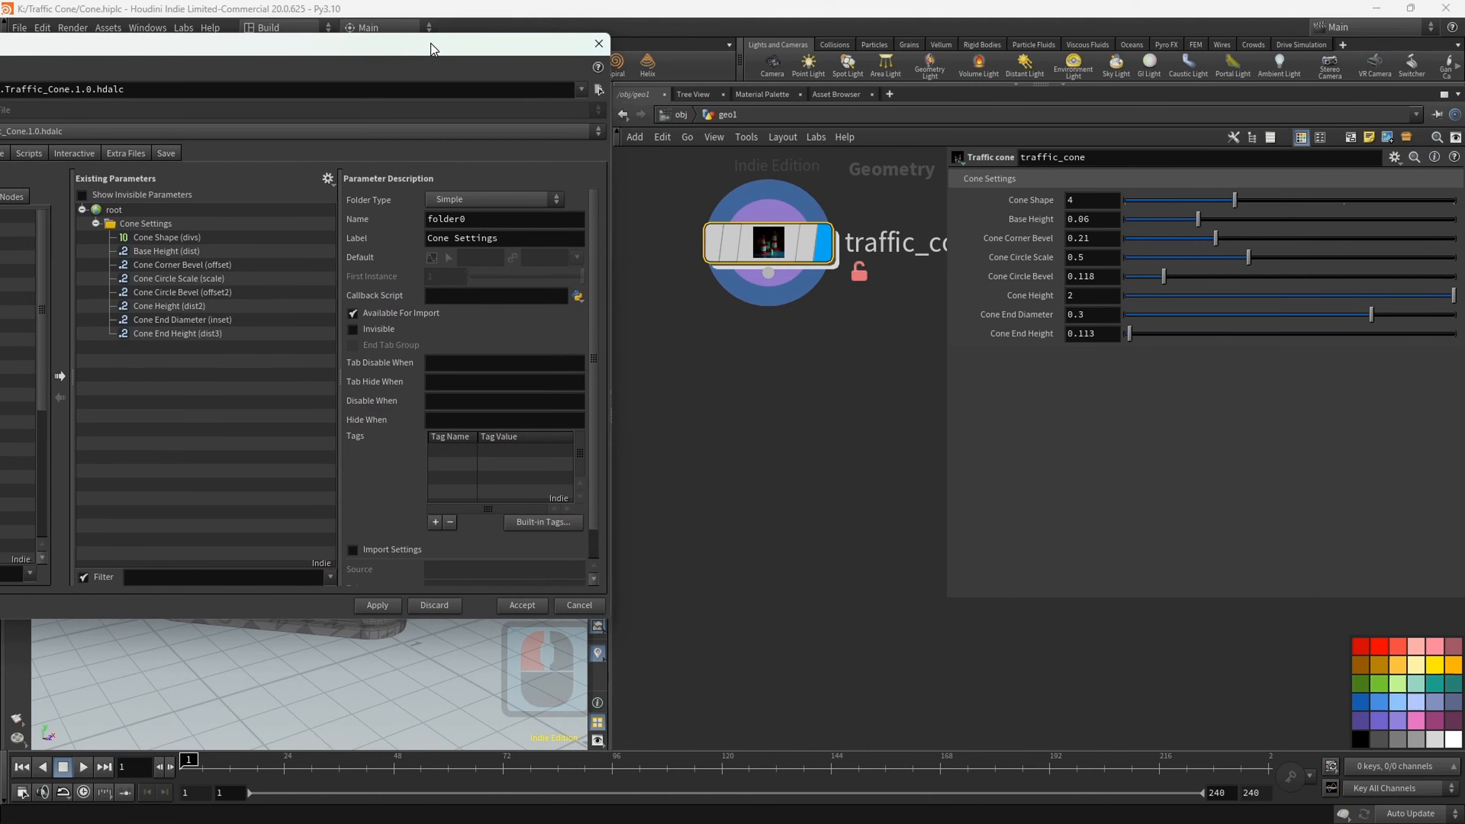
- Add transform1's Uniform Scale parameter to the asset's Cone Settings folder, below Cone End Height
{"action": "double_click", "coordinate": [768, 246]}
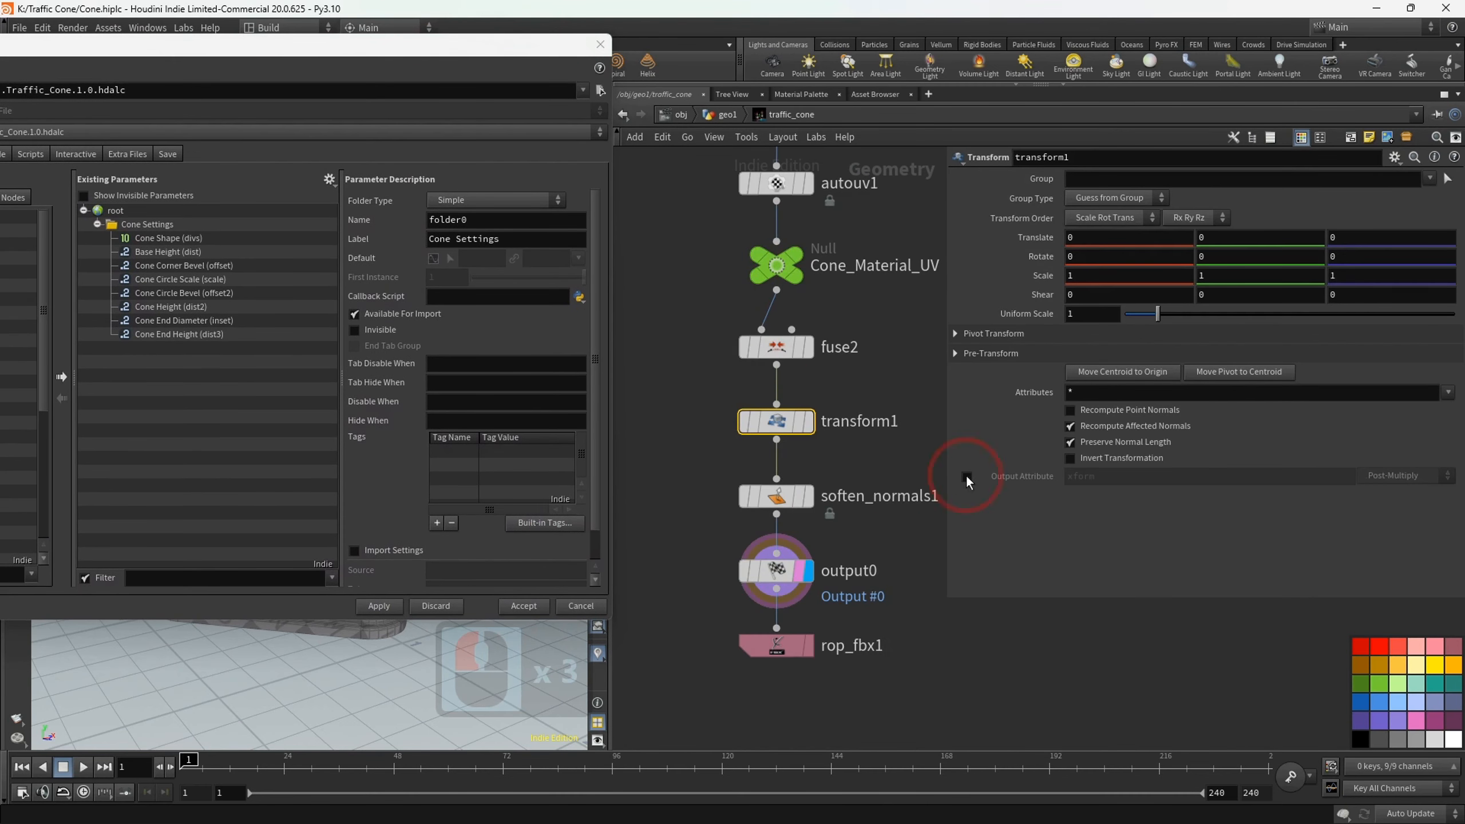
{"action": "left_click", "coordinate": [776, 422]}
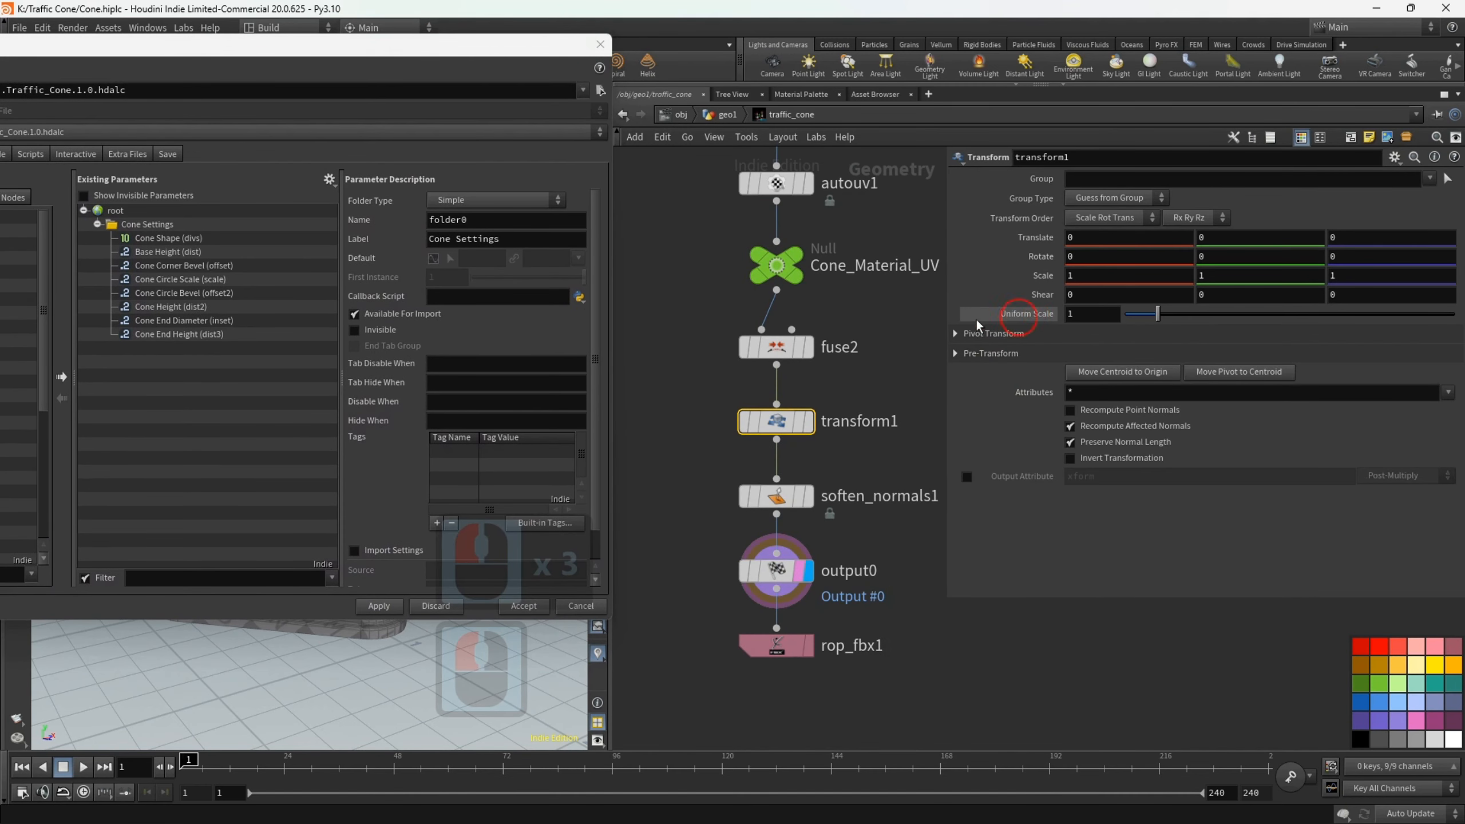
{"action": "left_click_drag", "start_coordinate": [201, 301], "coordinate": [156, 232]}
- Restrict the Uniform Scale parameter's range to 0.1–2 with both limits locked, and accept the asset's type properties
{"action": "left_click", "coordinate": [494, 239]}
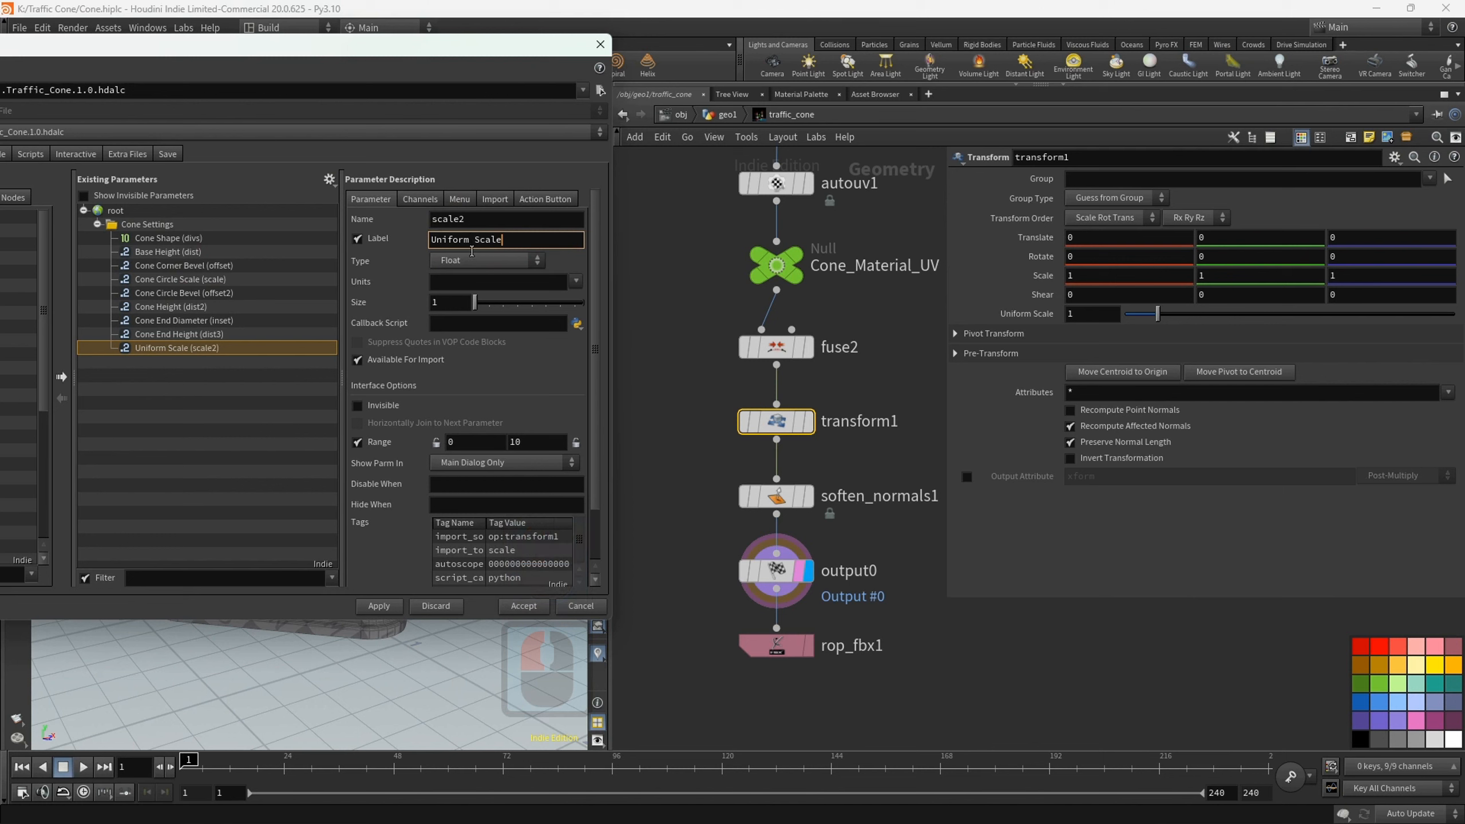
{"action": "left_click", "coordinate": [436, 442]}
{"action": "left_click", "coordinate": [472, 446]}
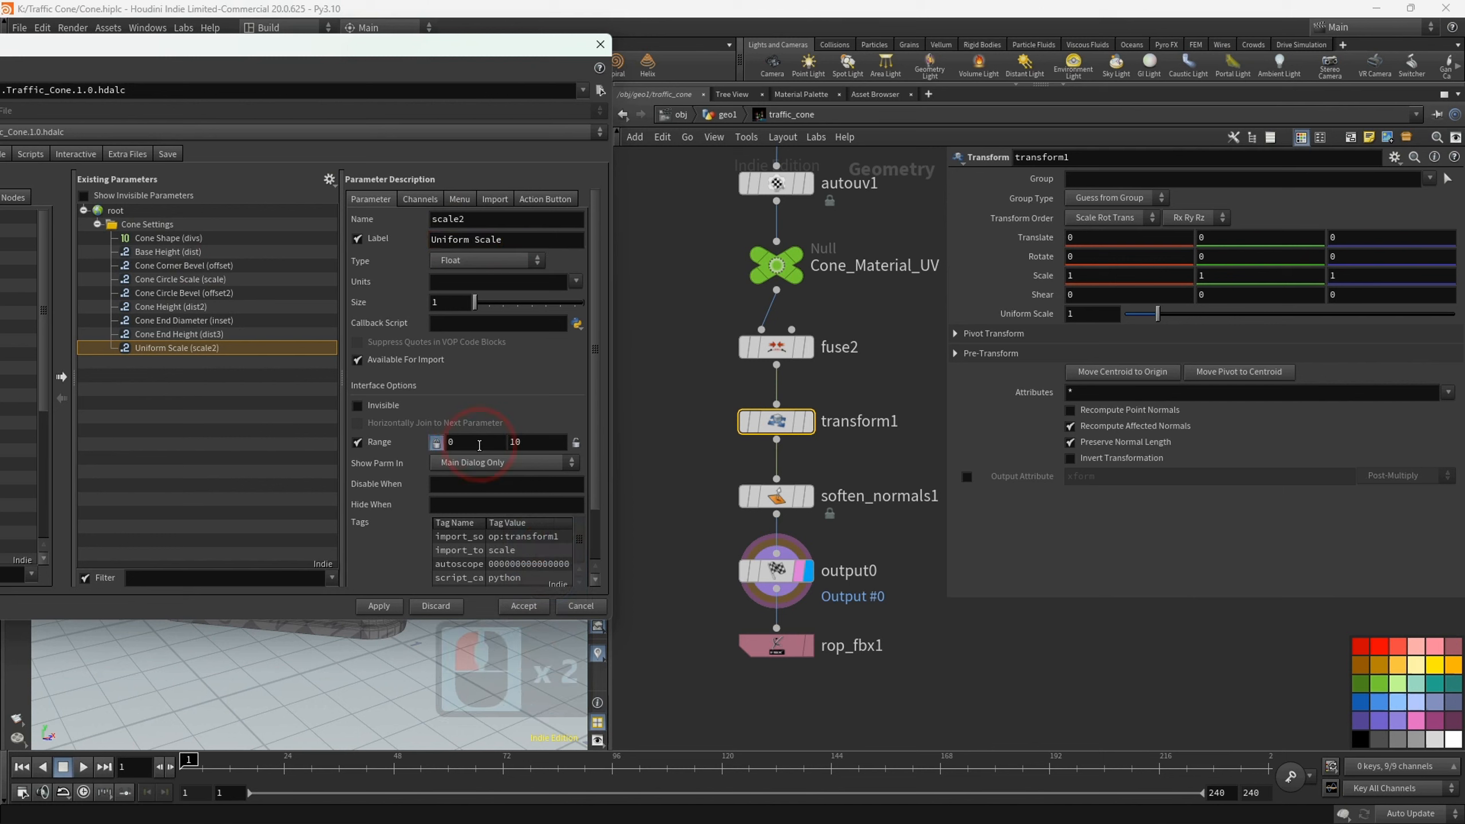
{"action": "left_click", "coordinate": [459, 443]}
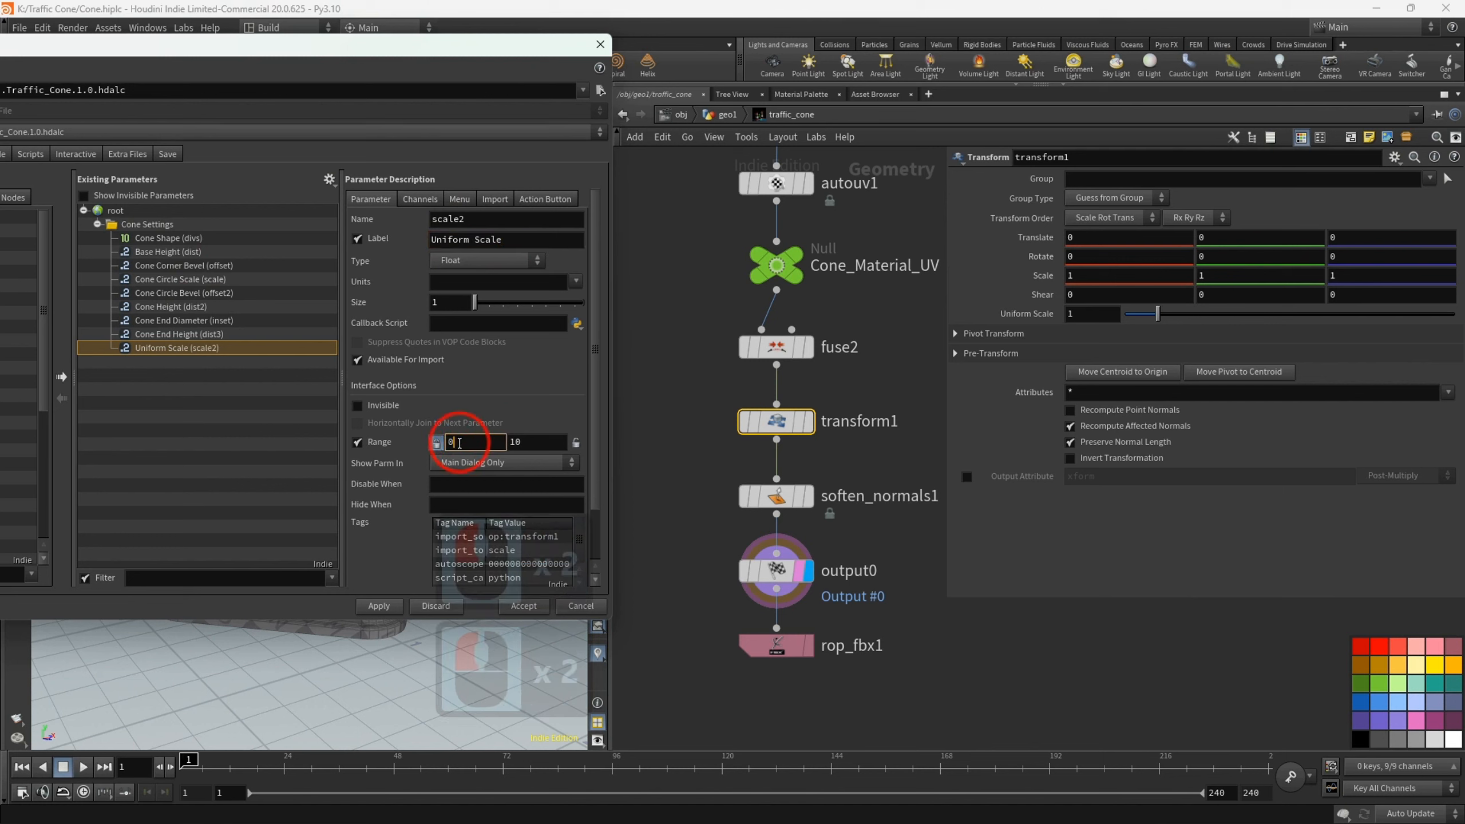
{"action": "type", "text": ".1"}
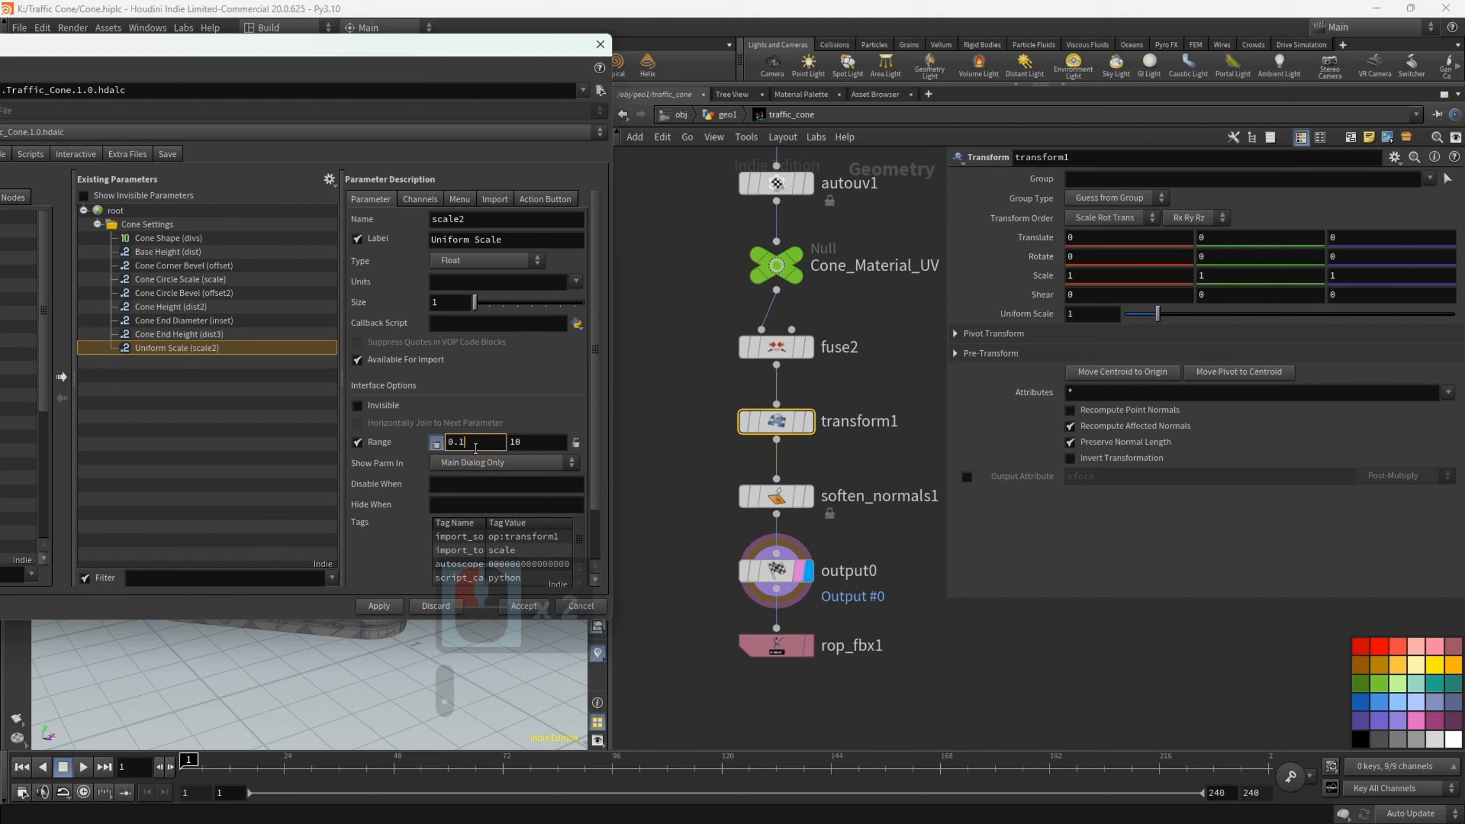
{"action": "double_click", "coordinate": [511, 442]}
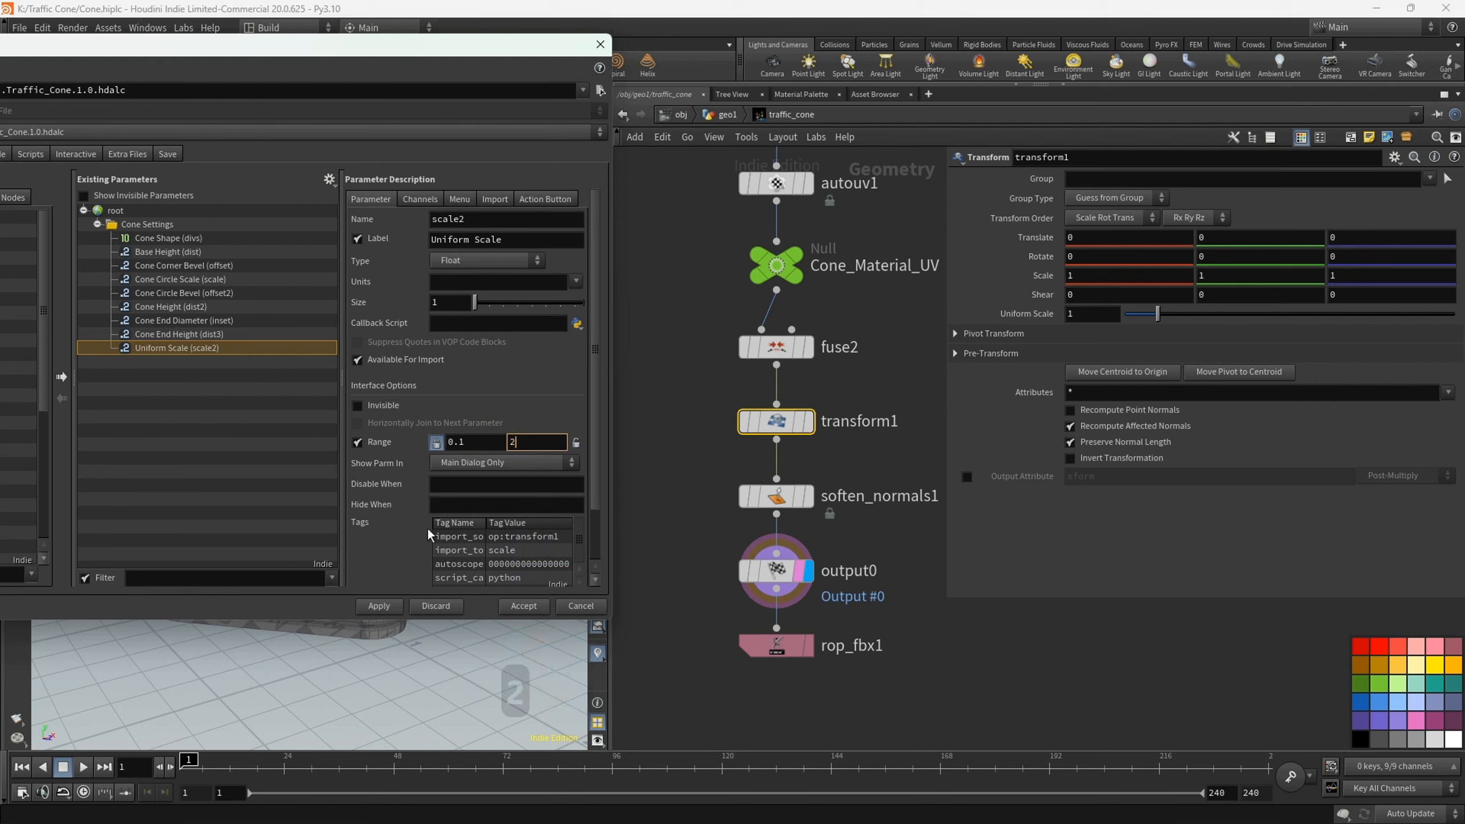
{"action": "left_click", "coordinate": [513, 442]}
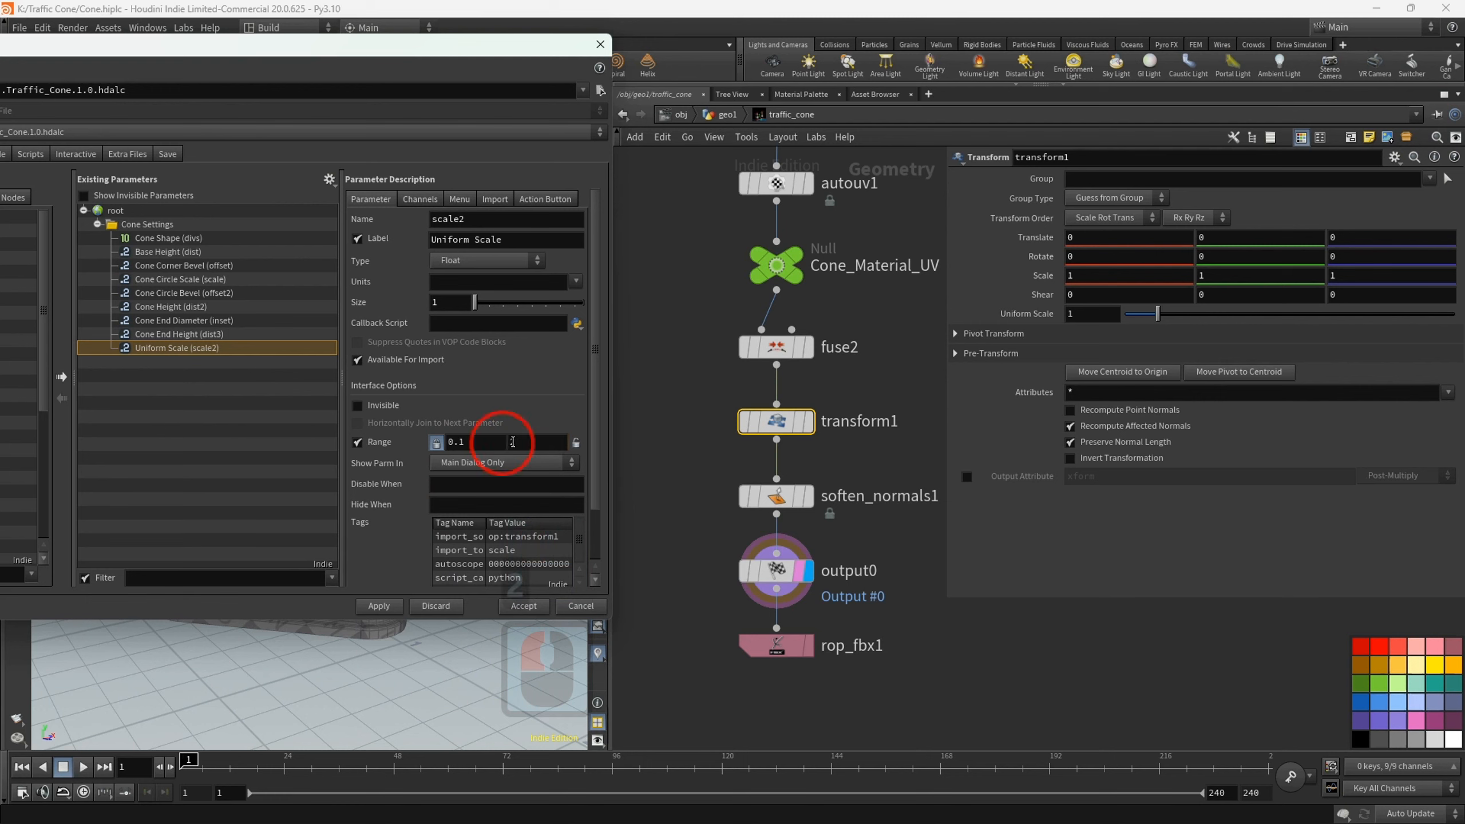
{"action": "left_click", "coordinate": [459, 484]}
{"action": "left_click", "coordinate": [523, 605]}
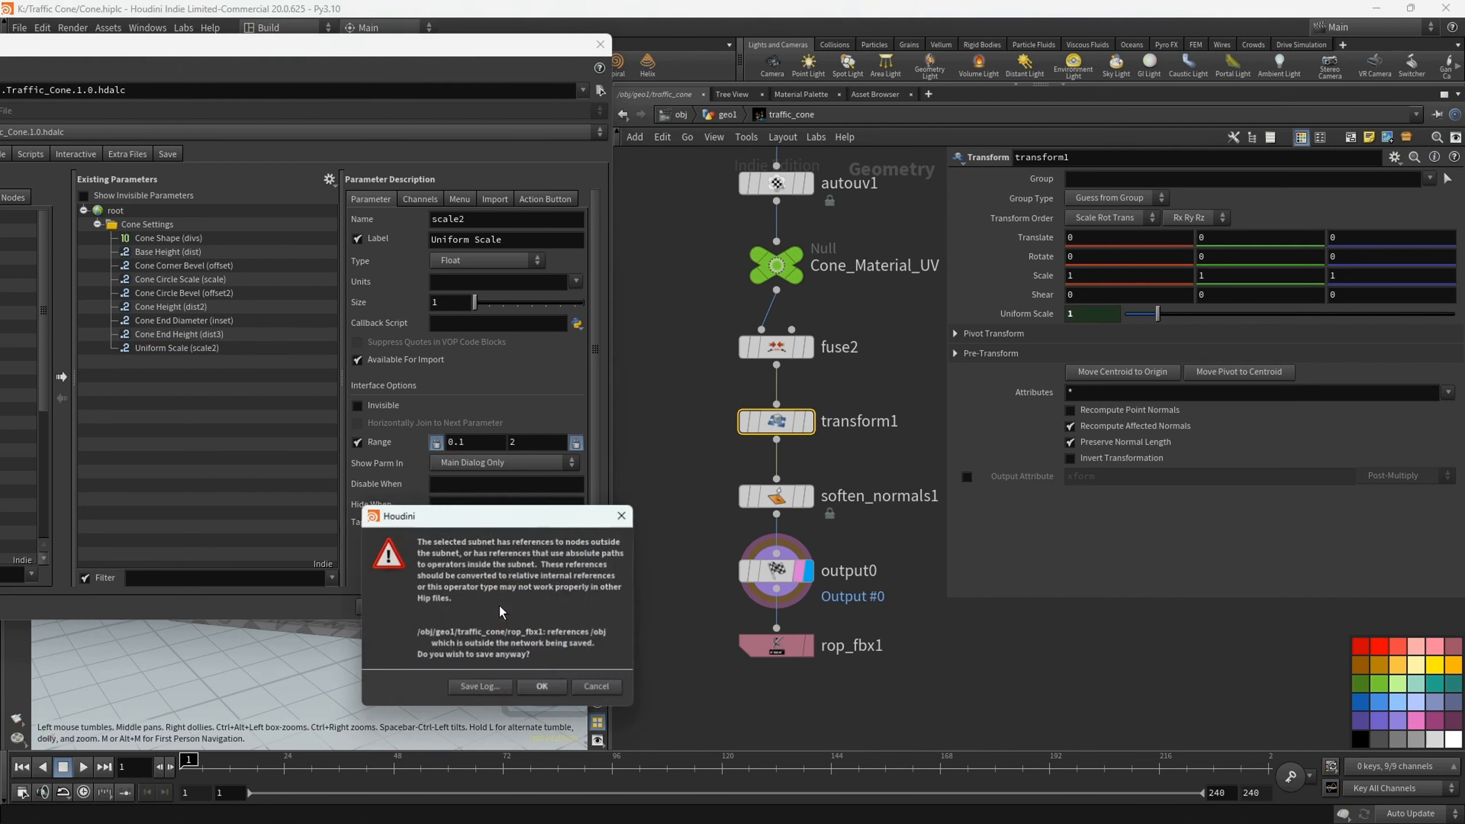
{"action": "left_click", "coordinate": [577, 687]}
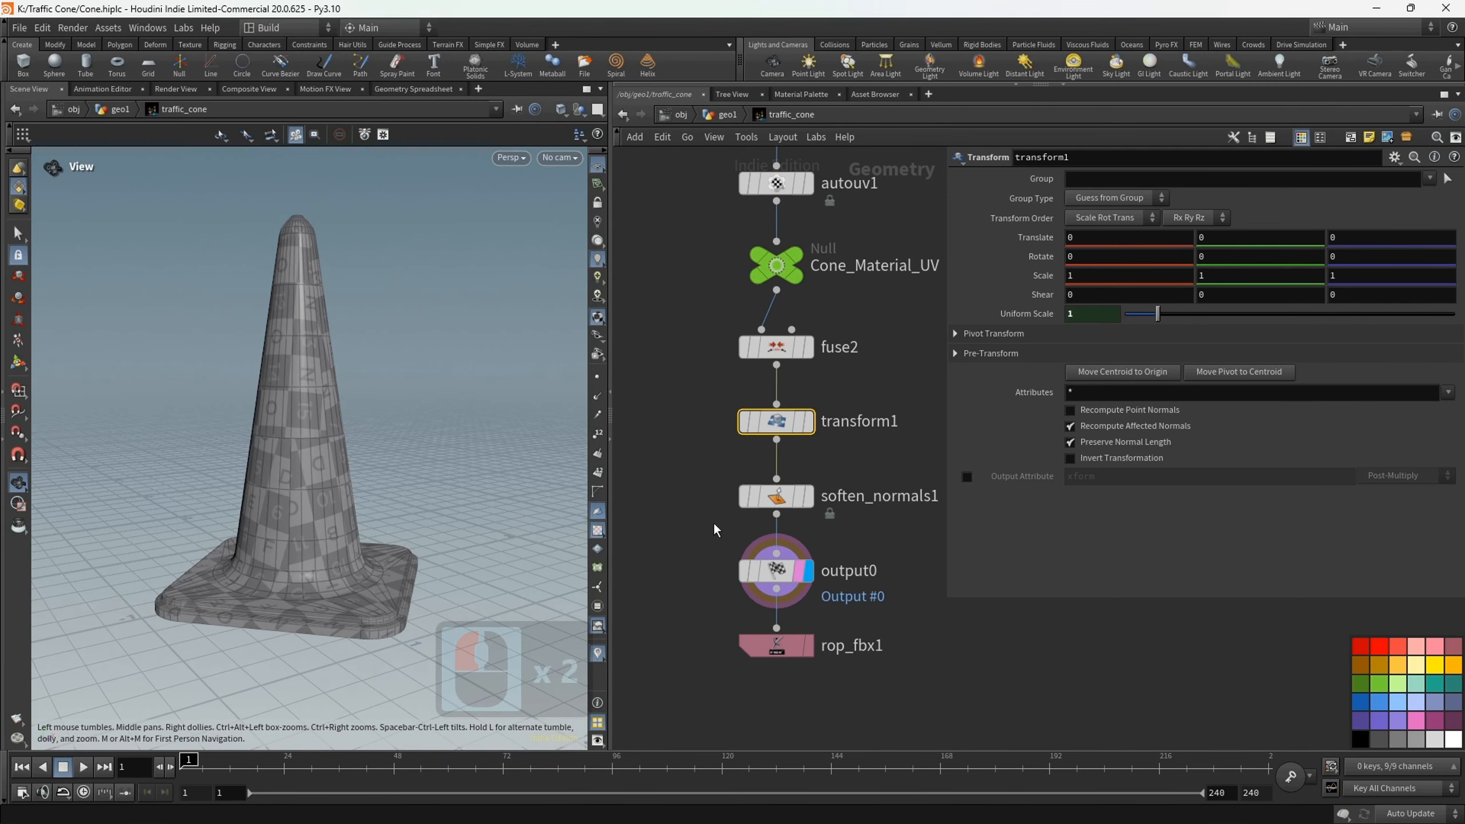
- Color the transform1 node red and save the scene file
{"action": "double_click", "coordinate": [706, 501]}
{"action": "double_click", "coordinate": [779, 422]}
{"action": "left_click", "coordinate": [1361, 643]}
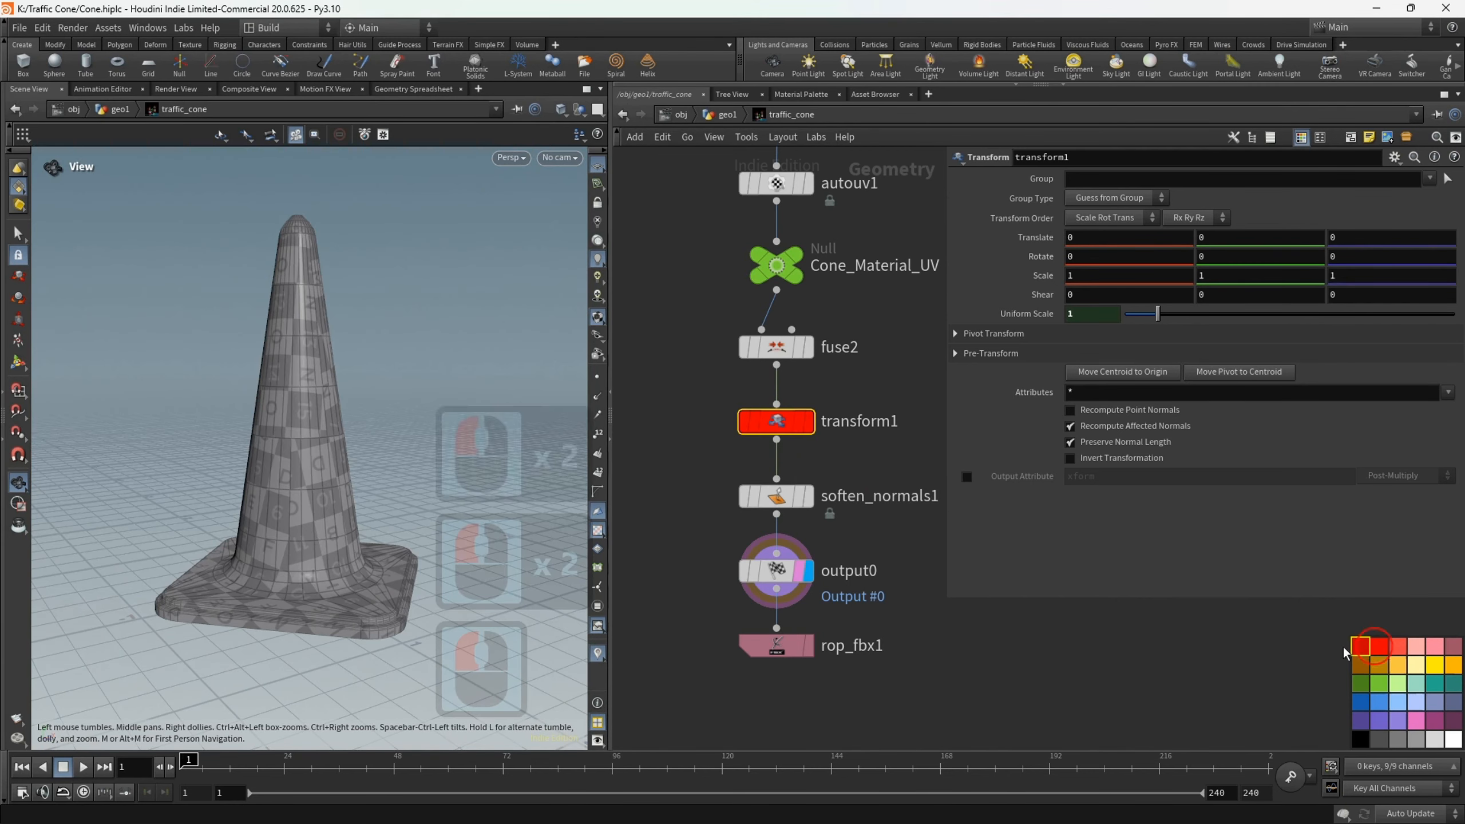
{"action": "key", "text": "ctrl+s"}
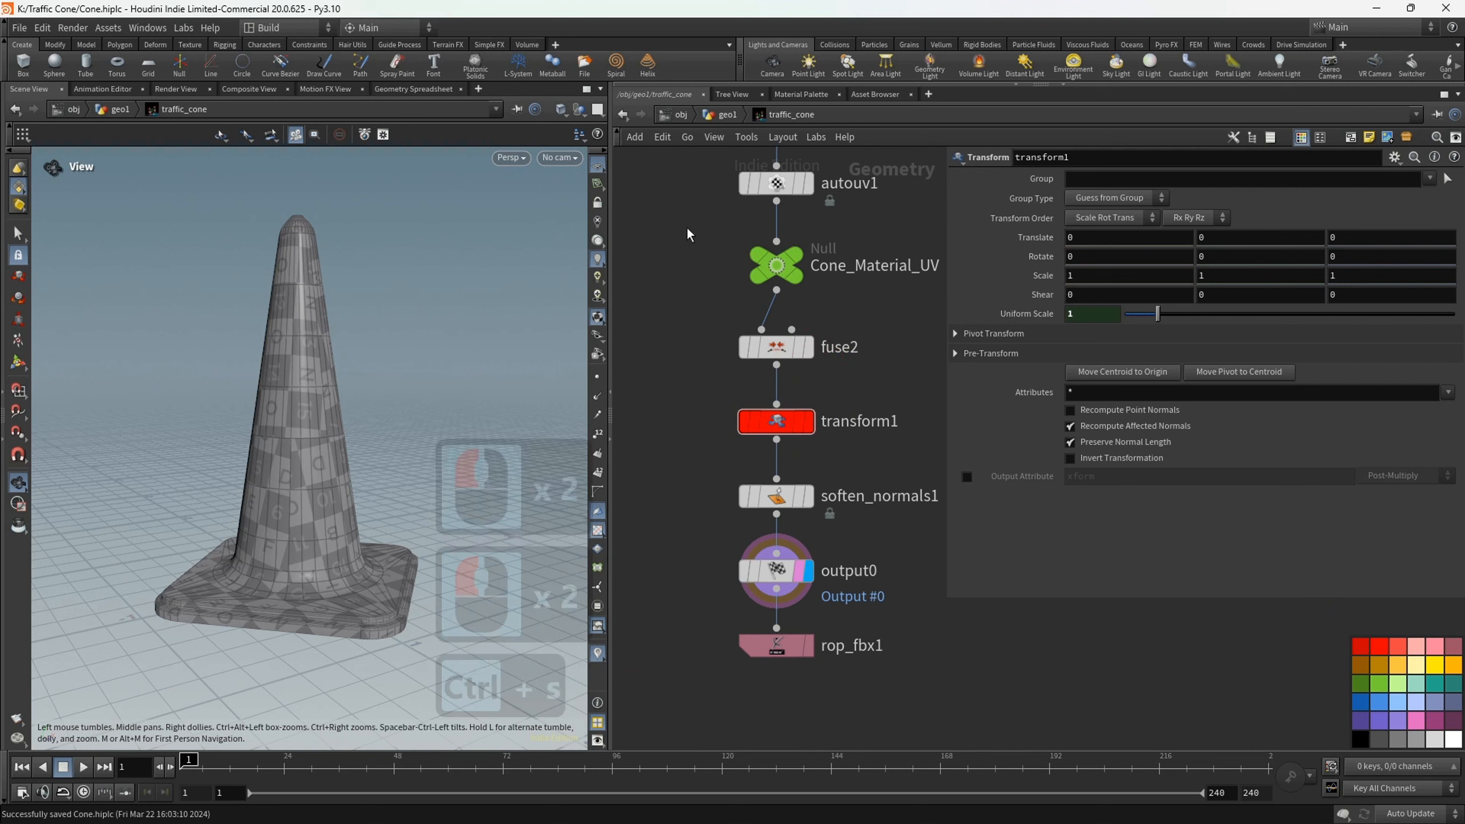
- Return to geo1 and save the traffic_cone node's current state to its asset definition
{"action": "key", "text": "u"}
{"action": "left_click", "coordinate": [747, 349]}
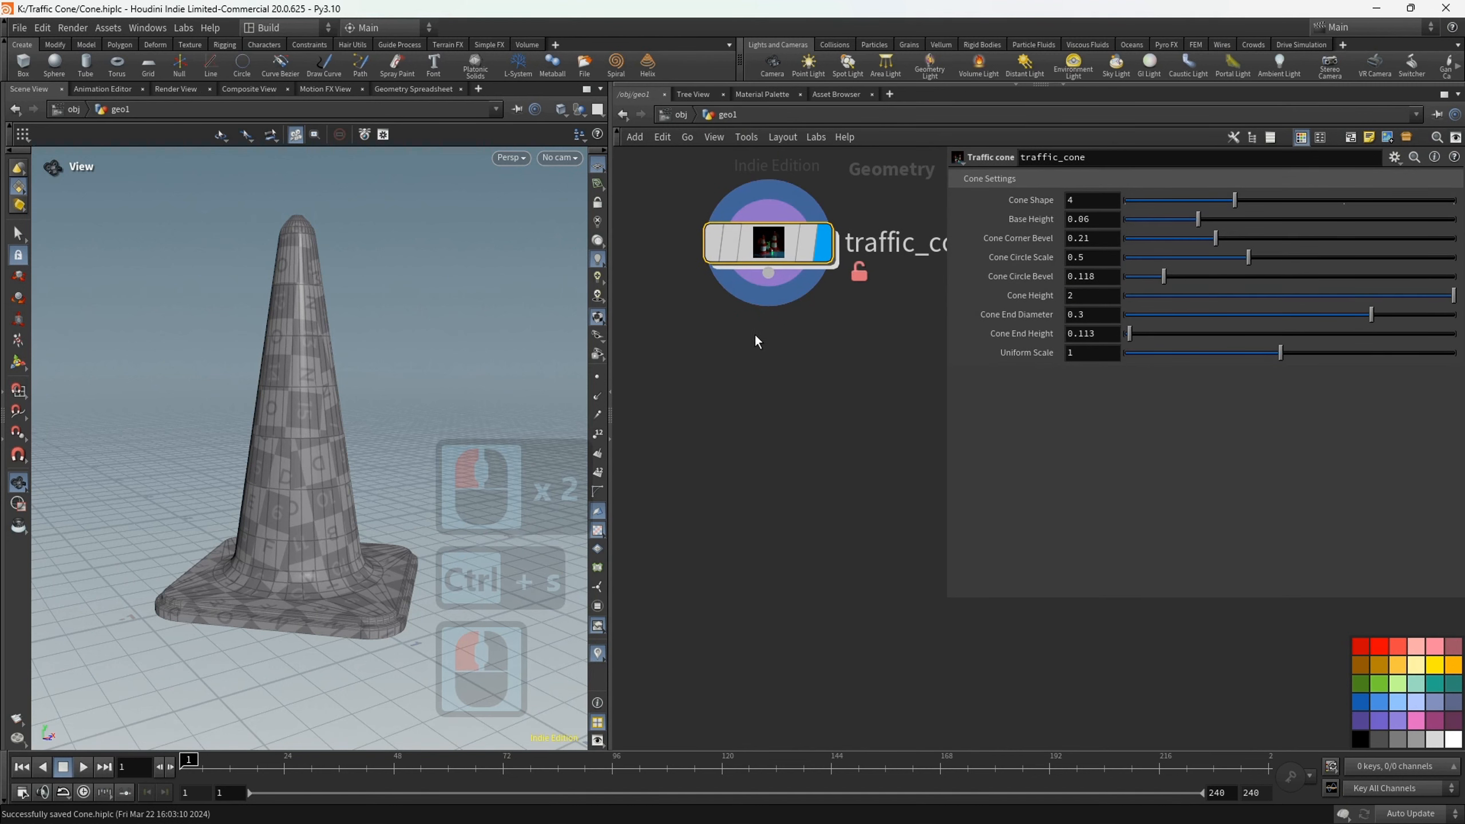
{"action": "right_click", "coordinate": [761, 248]}
{"action": "left_click", "coordinate": [800, 482]}
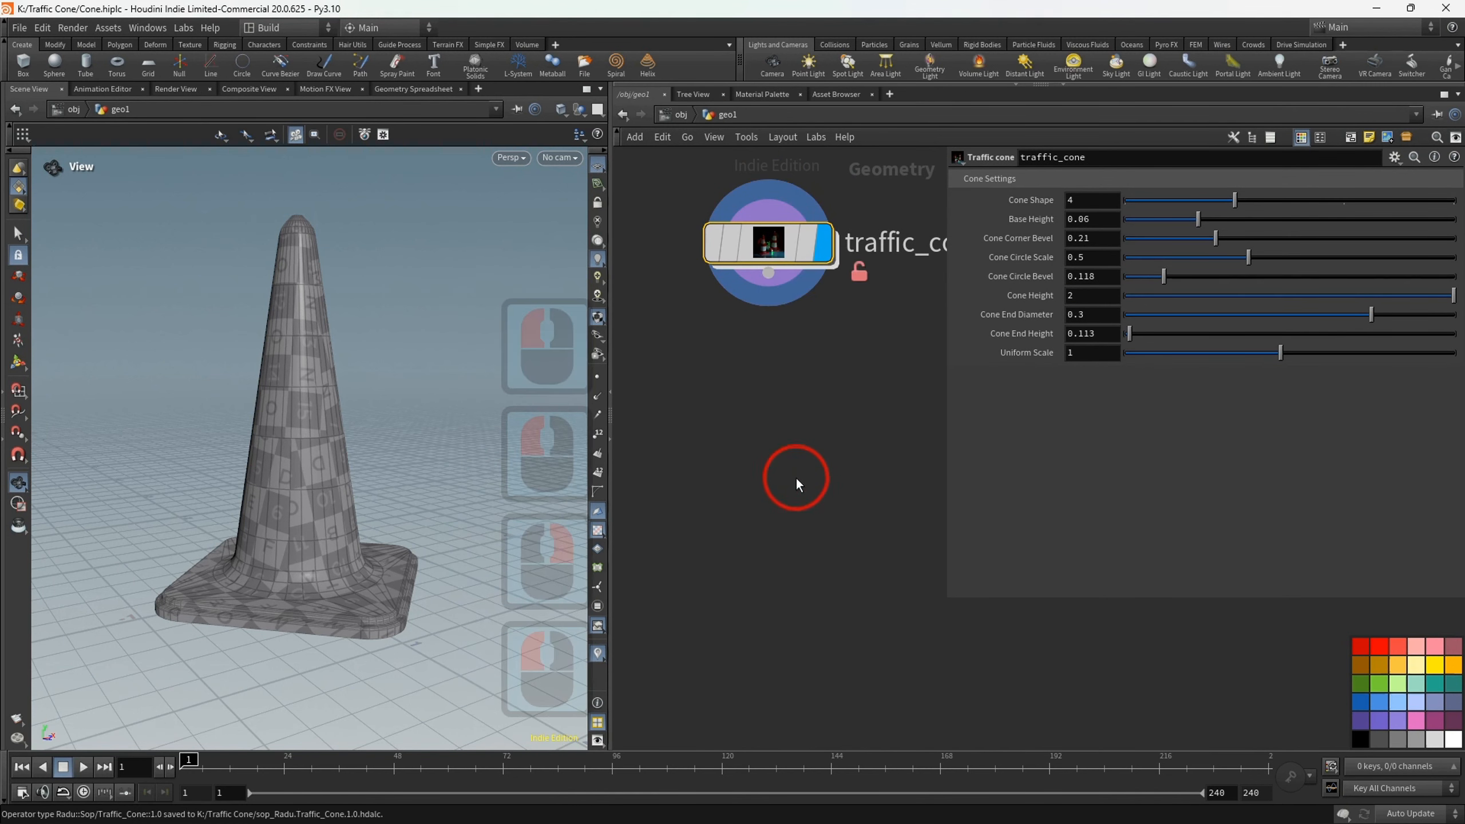
- Switch to Unreal Engine and import the Traffic_Cone 1.0 asset file into the project's Content folder
{"action": "left_click", "coordinate": [1377, 8]}
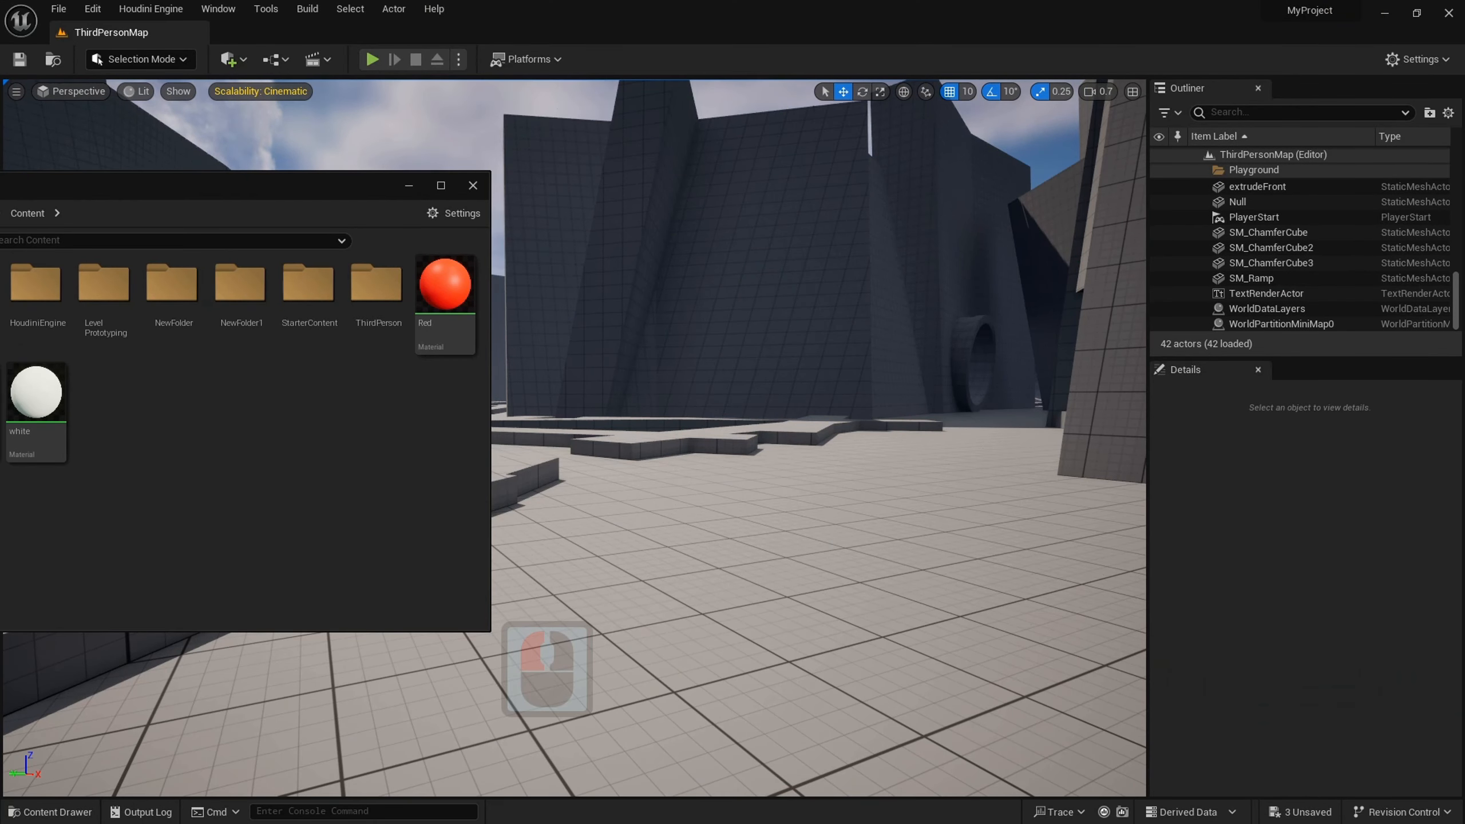
{"action": "left_click_drag", "start_coordinate": [0, 520], "coordinate": [0, 494]}
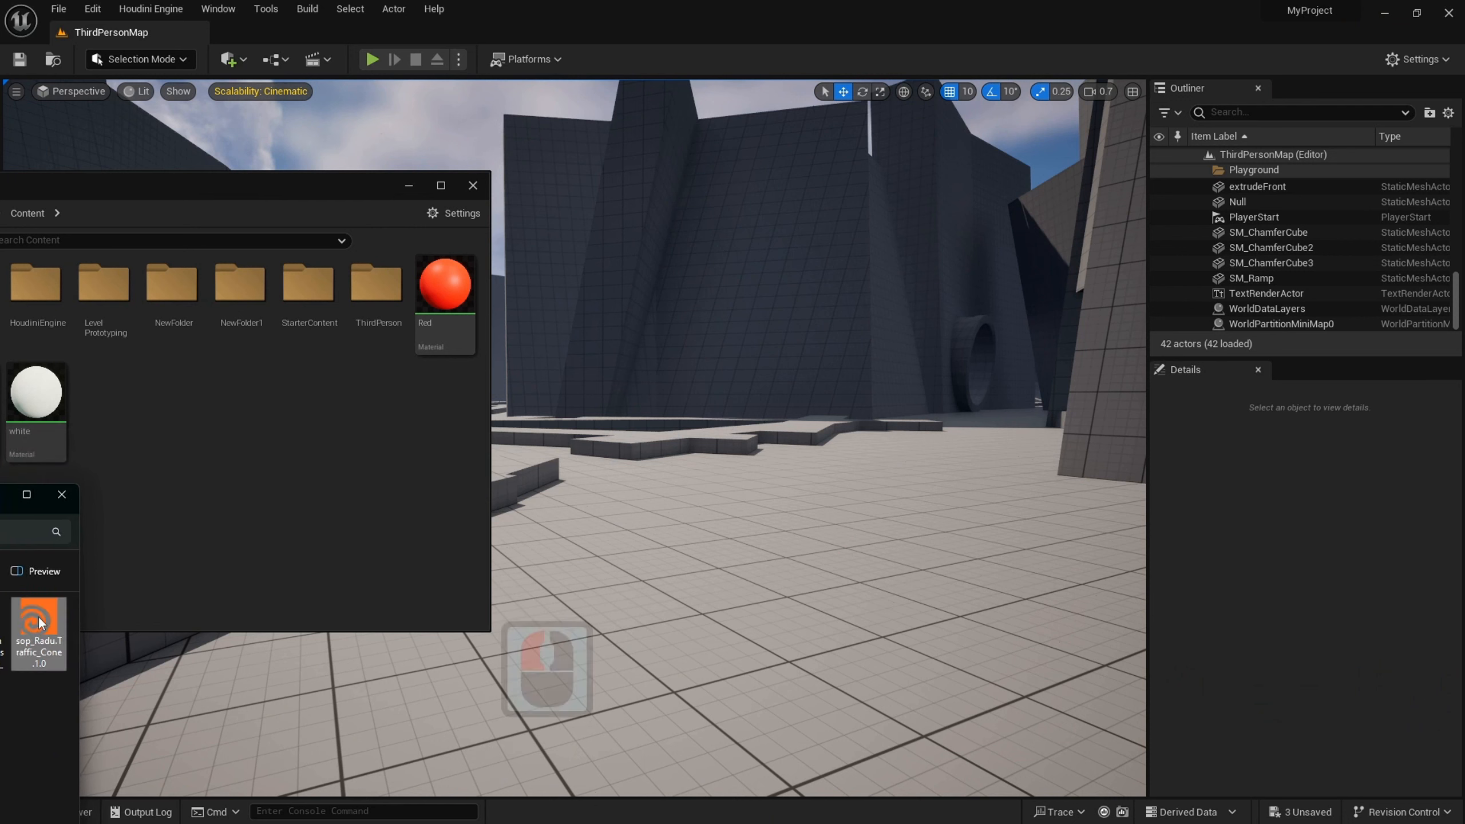
{"action": "left_click_drag", "start_coordinate": [39, 622], "coordinate": [276, 449]}
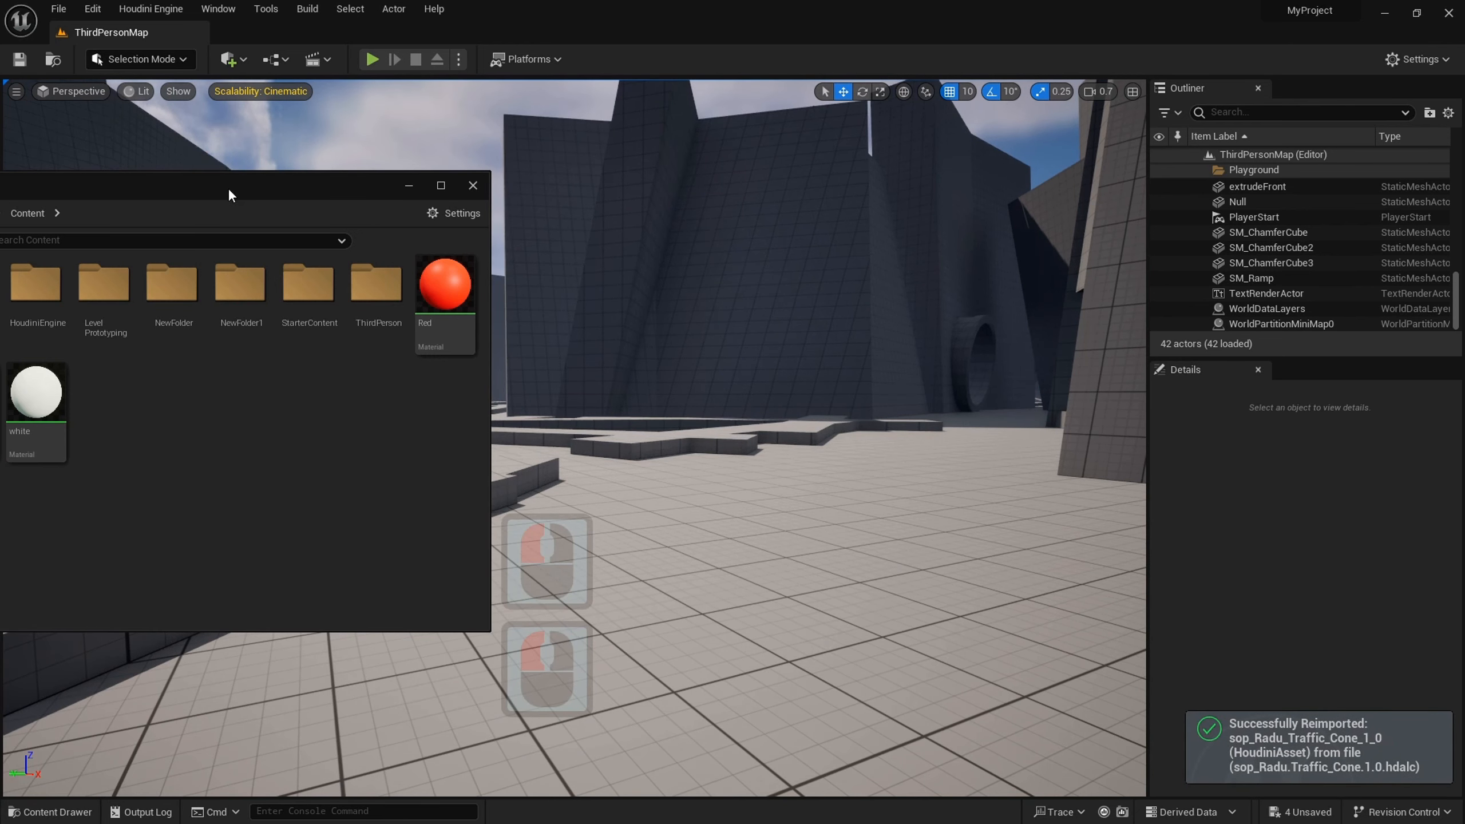
- Place the Traffic Cone Houdini asset on the level floor and move the Content Browser clear of the viewport
{"action": "left_click_drag", "start_coordinate": [229, 189], "coordinate": [886, 135]}
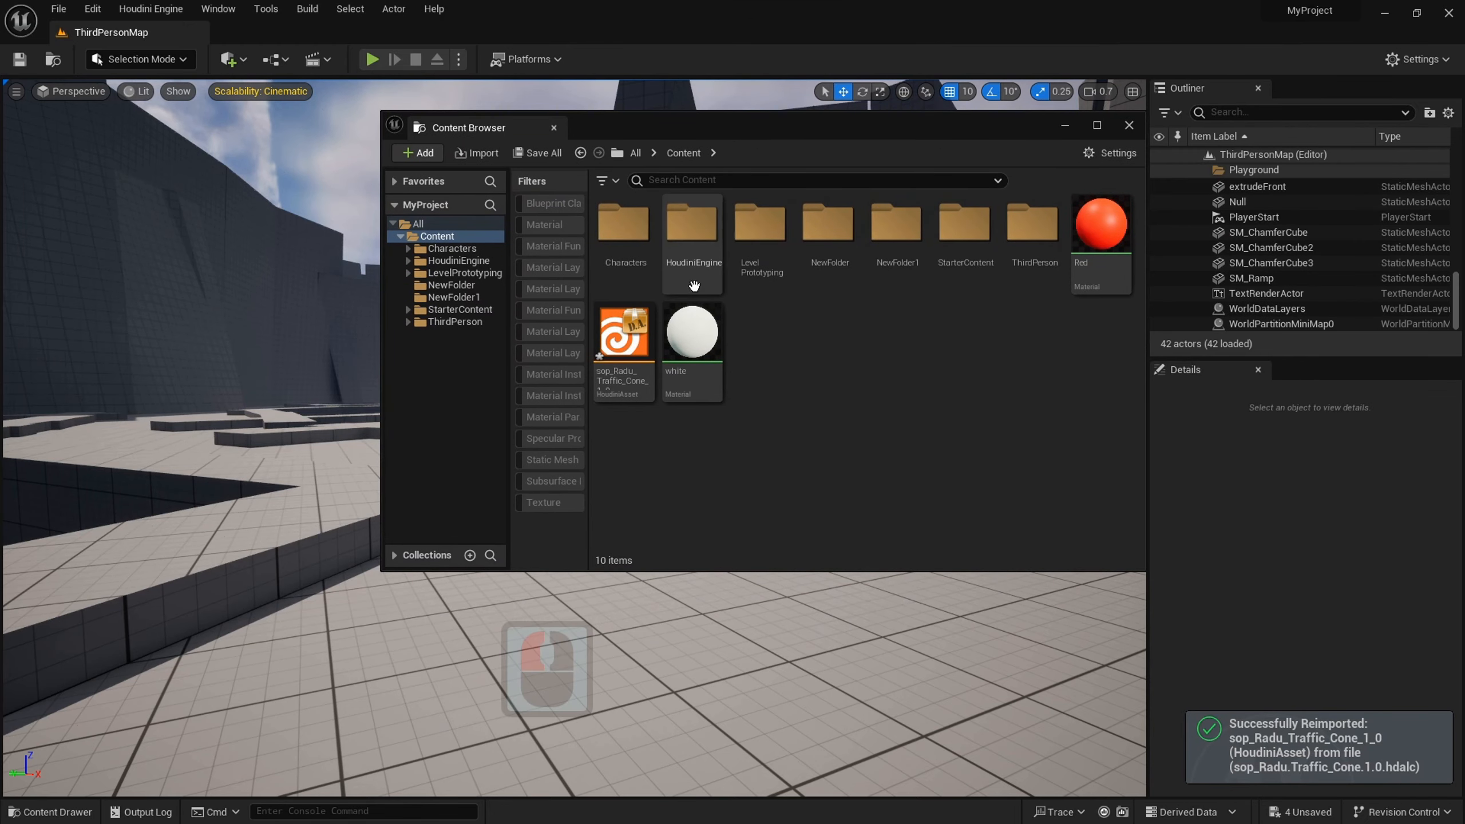
{"action": "left_click_drag", "start_coordinate": [623, 340], "coordinate": [720, 592]}
{"action": "left_click_drag", "start_coordinate": [898, 134], "coordinate": [0, 87]}
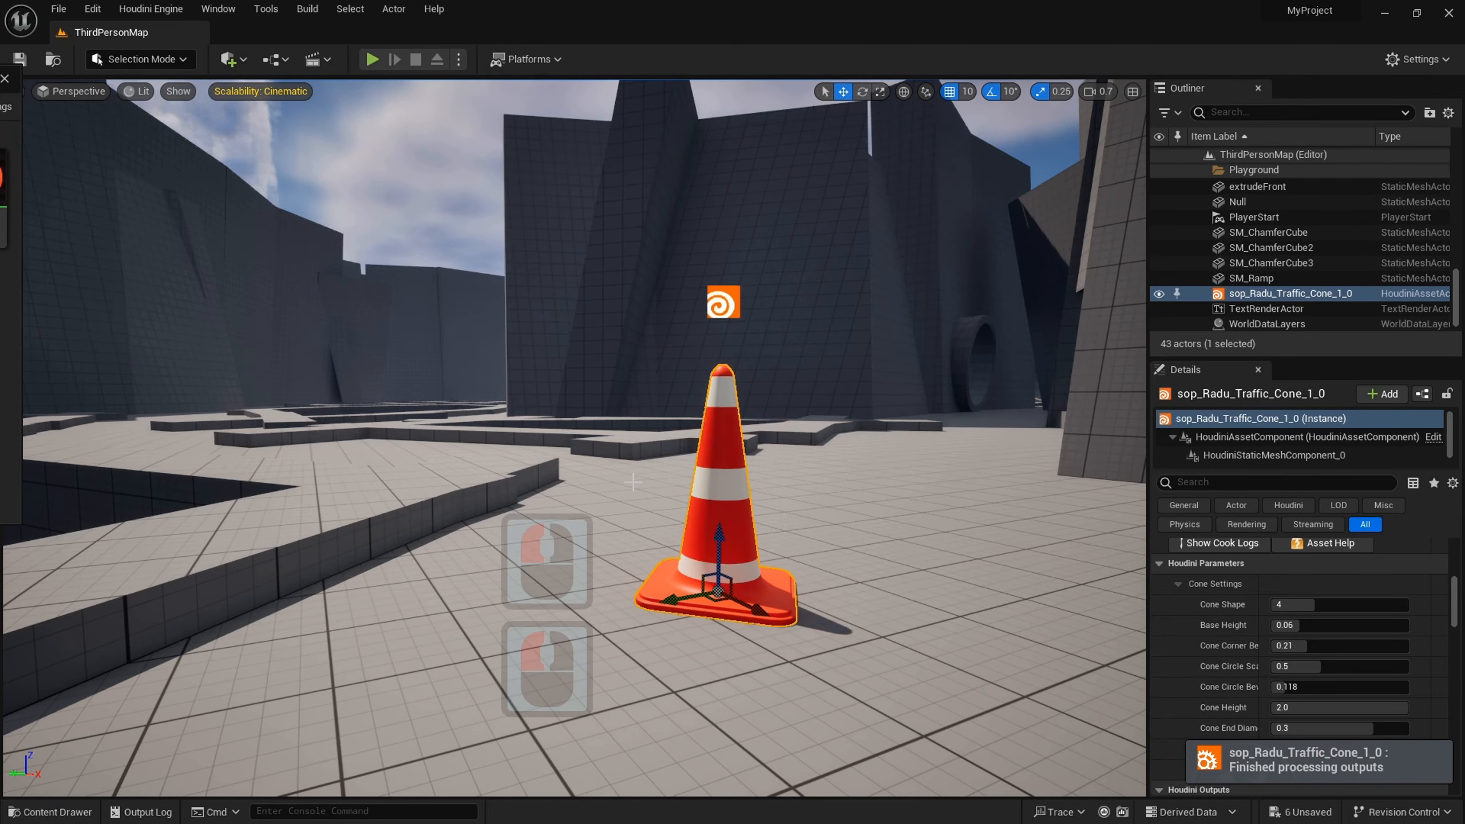
- Move the placed traffic cone along its green axis across the level floor
{"action": "key", "text": "d"}
{"action": "key", "text": "w"}
{"action": "key", "text": "e"}
{"action": "key", "text": "s"}
{"action": "key", "text": "d"}
{"action": "right_click_drag", "start_coordinate": [633, 482], "coordinate": [673, 446]}
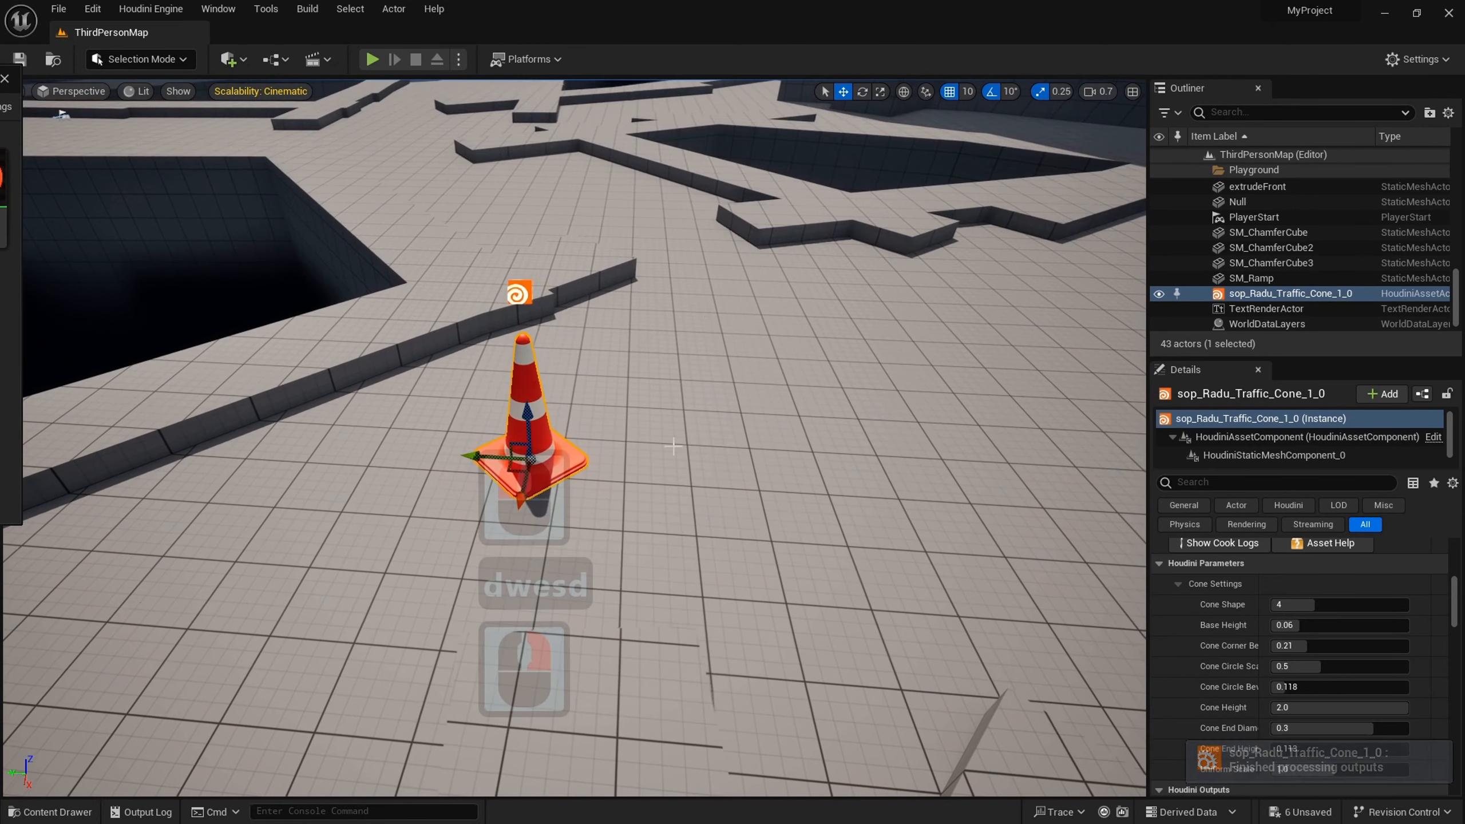
{"action": "left_click_drag", "start_coordinate": [475, 456], "coordinate": [877, 439]}
- Duplicate the traffic cone along its green axis so that a copy stands beside the original
{"action": "key", "text": "d"}
{"action": "key", "text": "w"}
{"action": "right_click_drag", "start_coordinate": [877, 444], "coordinate": [877, 413]}
{"action": "key", "text": "q"}
{"action": "key", "text": "e"}
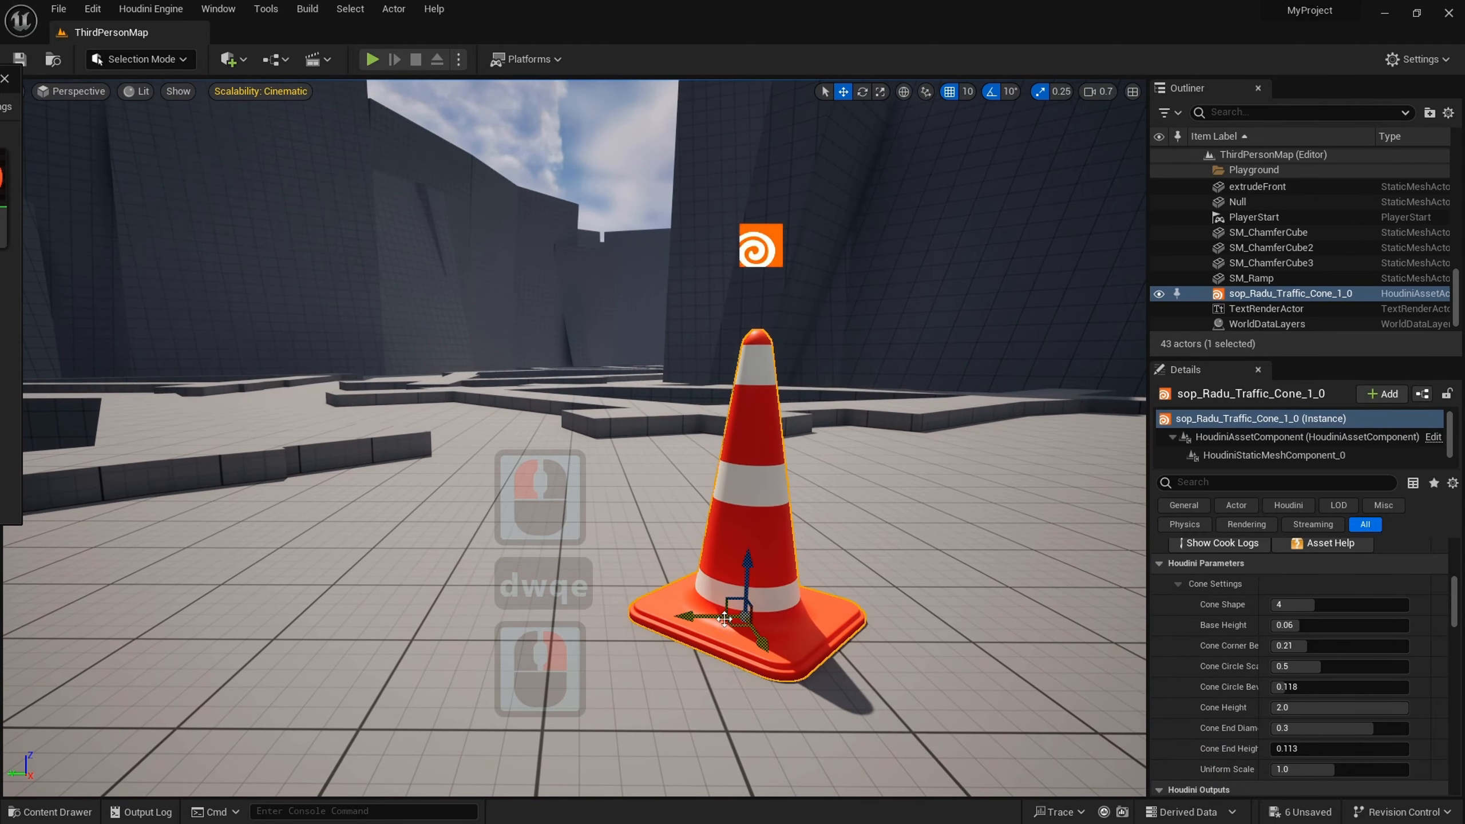
{"action": "left_click_drag", "start_coordinate": [726, 618], "coordinate": [451, 615], "text": "alt"}
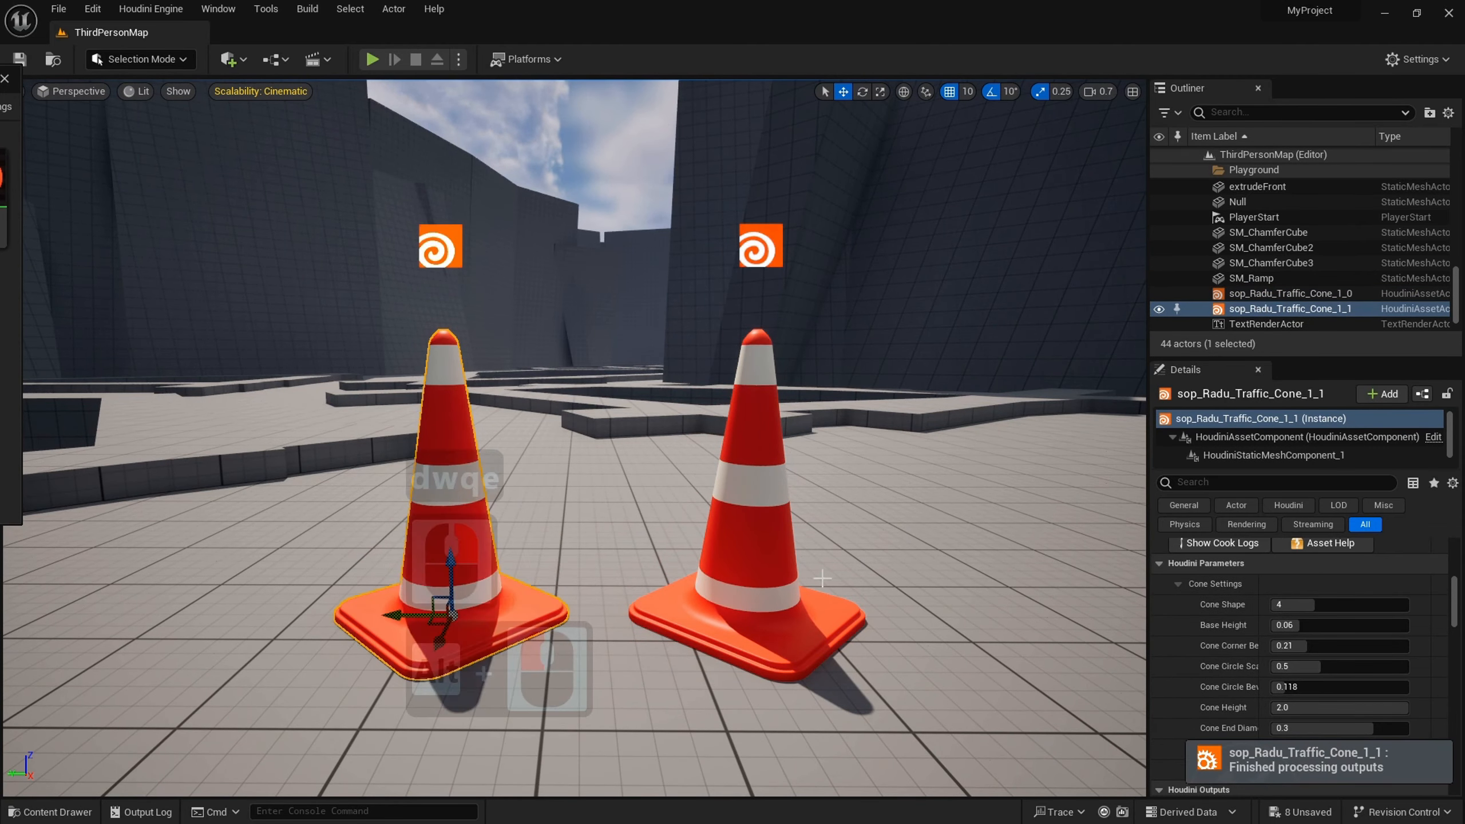
- Keep the duplicated cone's Cone Shape at 4 and set its Cone Corner Bevel to about 0.154
{"action": "left_click_drag", "start_coordinate": [1315, 604], "coordinate": [1317, 604]}
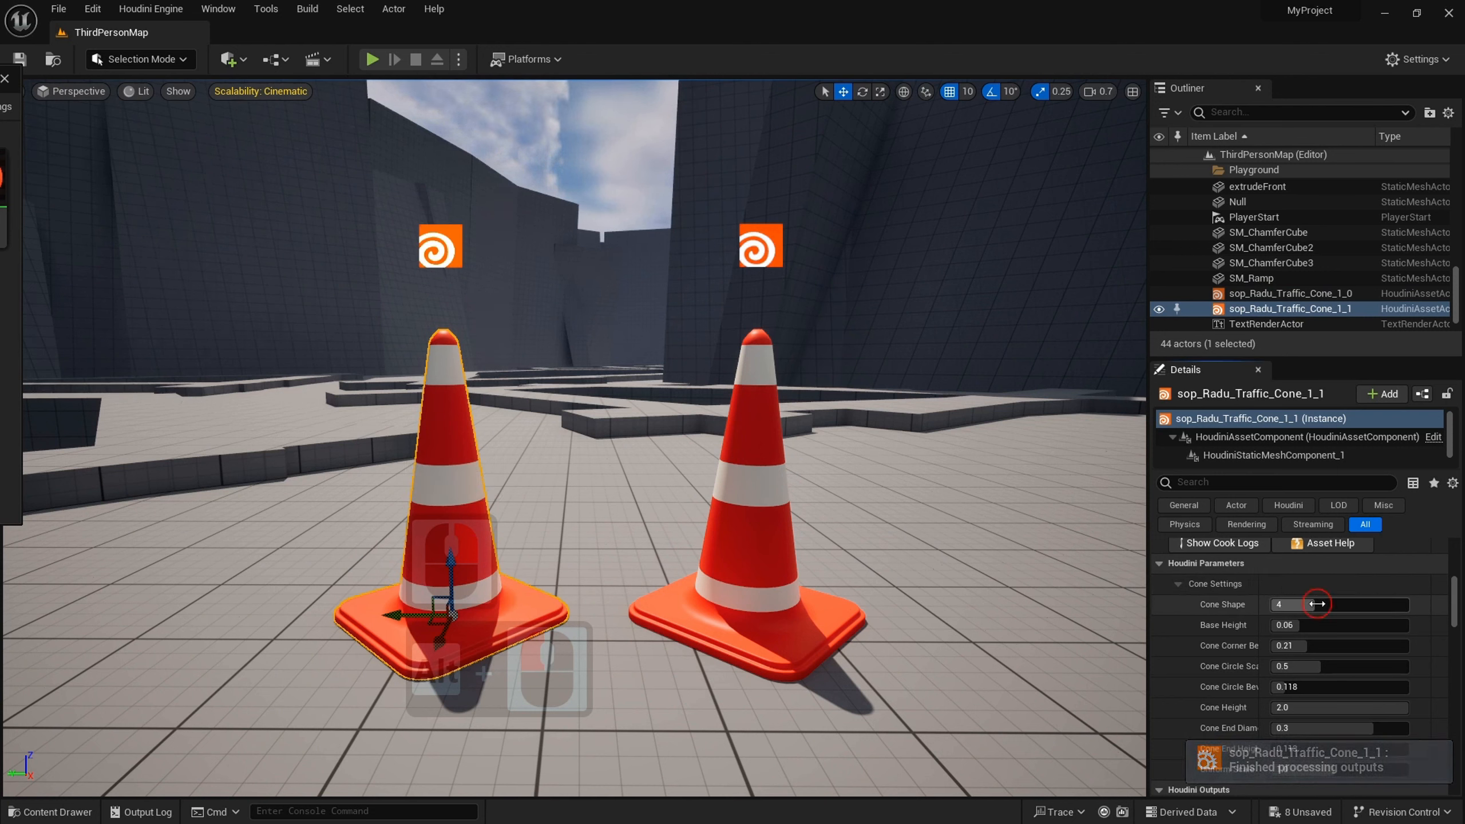
{"action": "left_click", "coordinate": [1302, 606]}
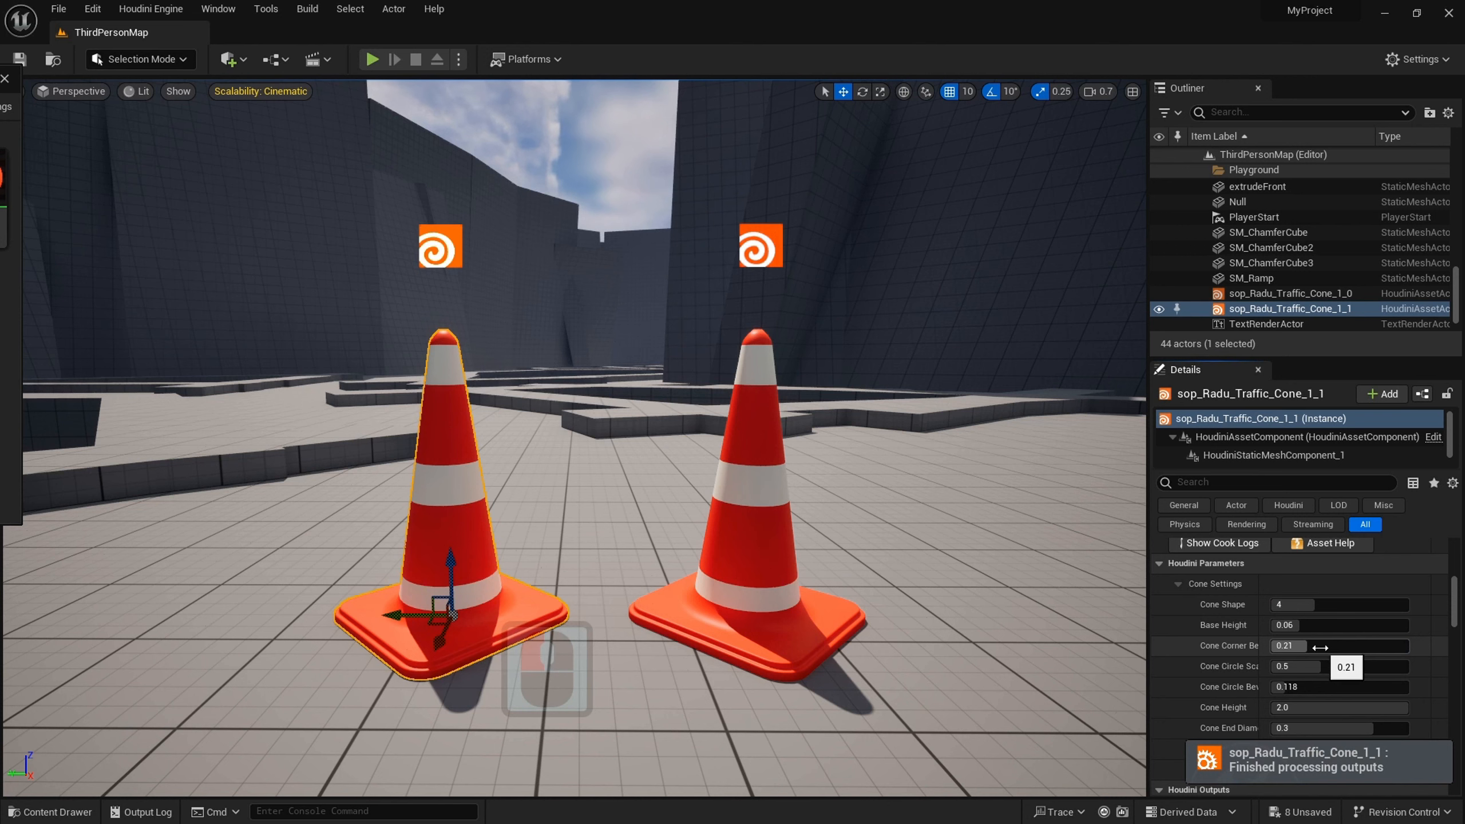
{"action": "scroll", "coordinate": [1320, 647], "scroll_direction": "down", "scroll_amount": 1}
{"action": "left_click_drag", "start_coordinate": [1317, 620], "coordinate": [1310, 620]}
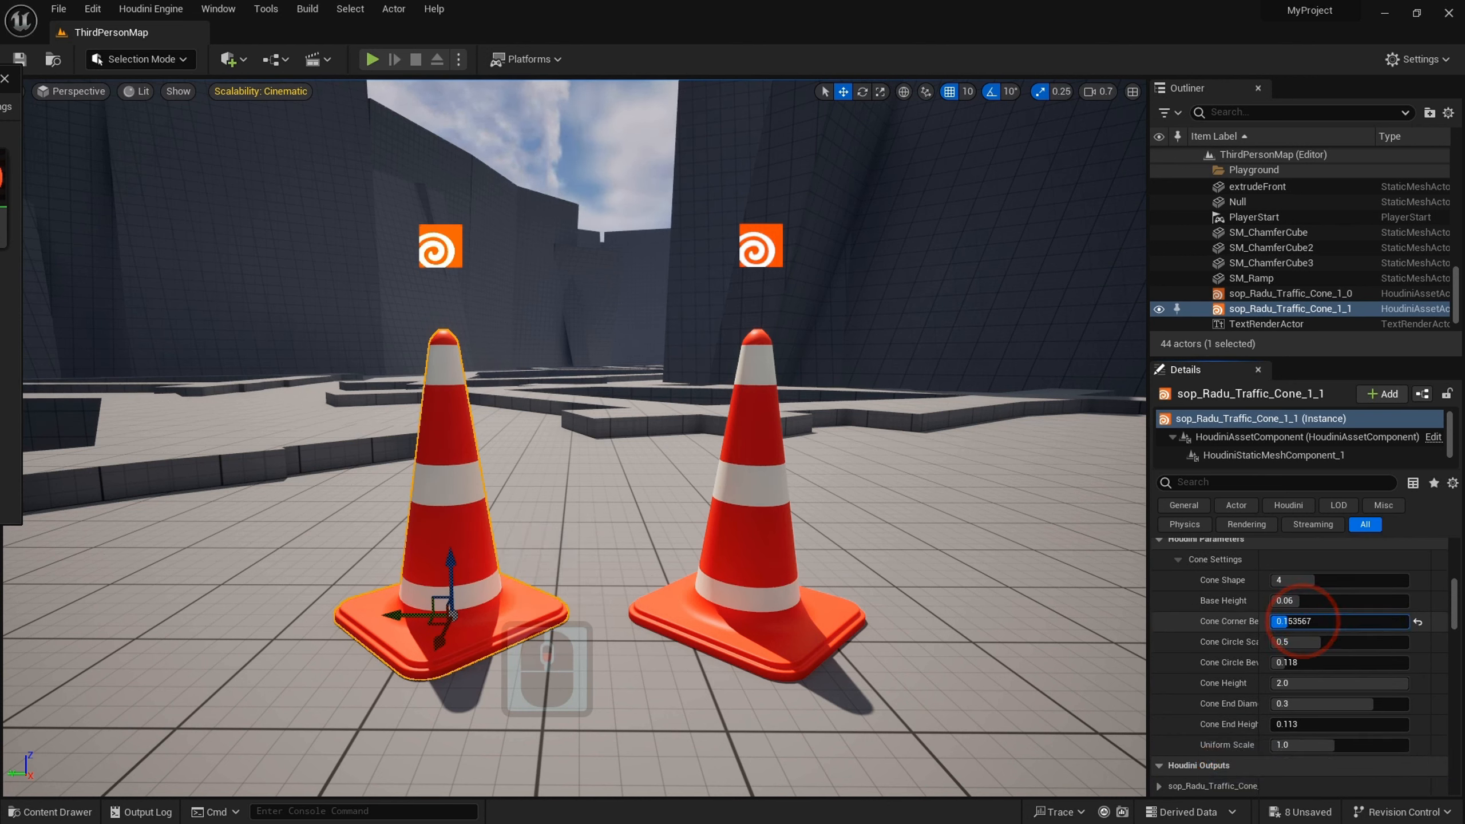
- Set the duplicated cone's Cone Circle Scale to about 0.36 and its Cone End Diameter to 0
{"action": "left_click", "coordinate": [1330, 641]}
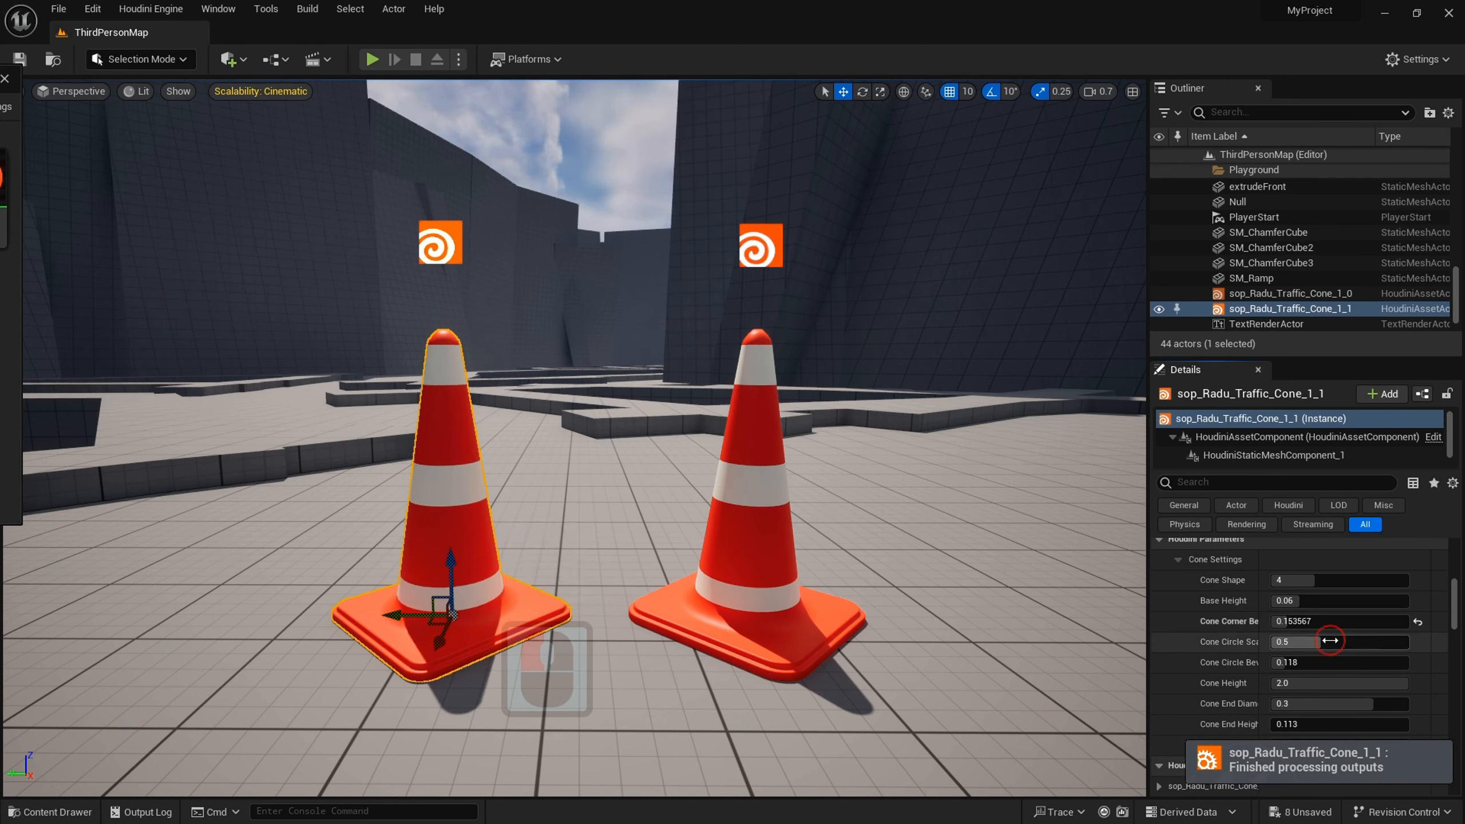
{"action": "left_click_drag", "start_coordinate": [1313, 642], "coordinate": [1313, 641]}
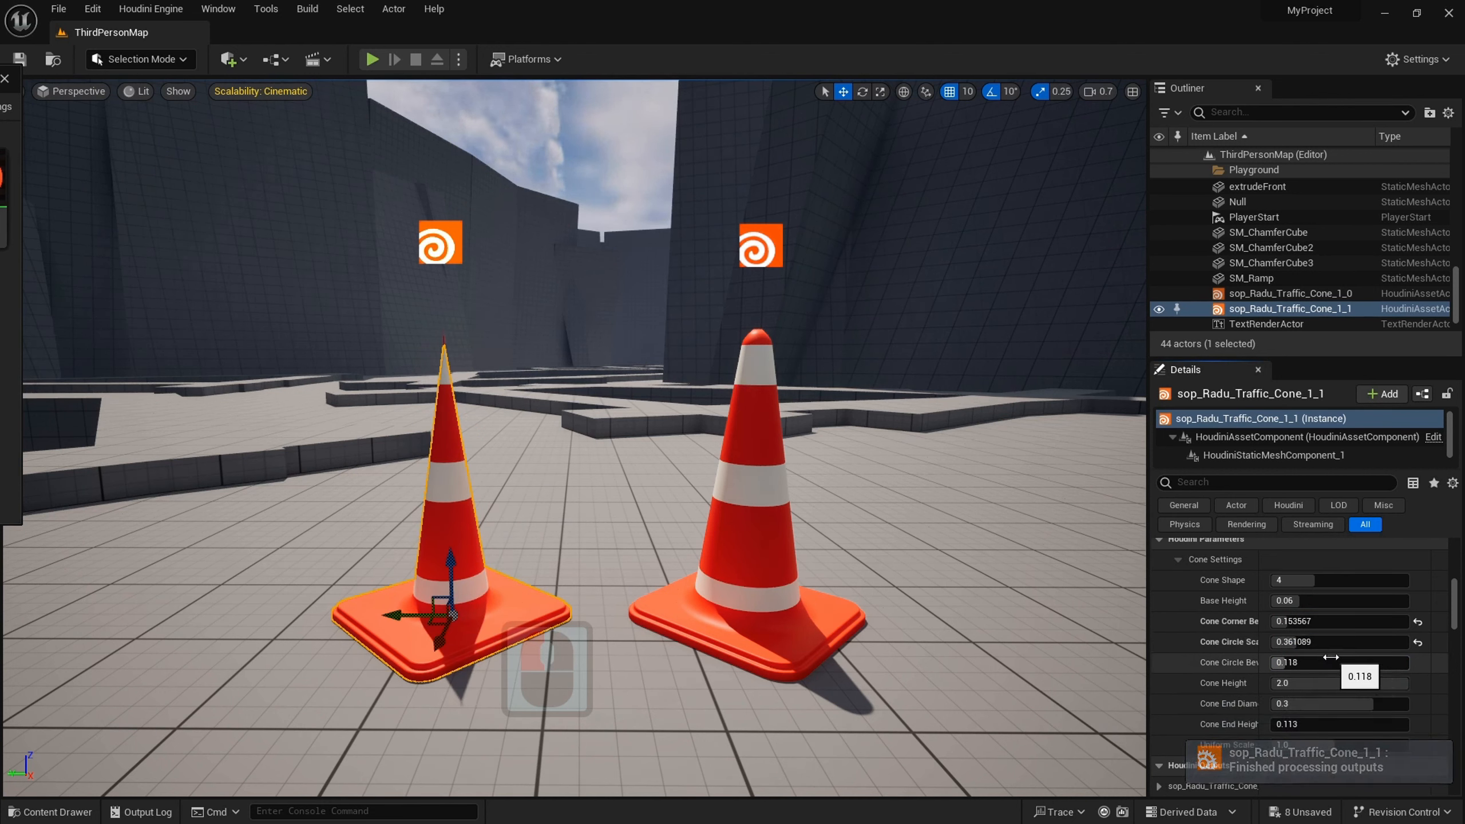
{"action": "left_click_drag", "start_coordinate": [1333, 645], "coordinate": [1341, 641]}
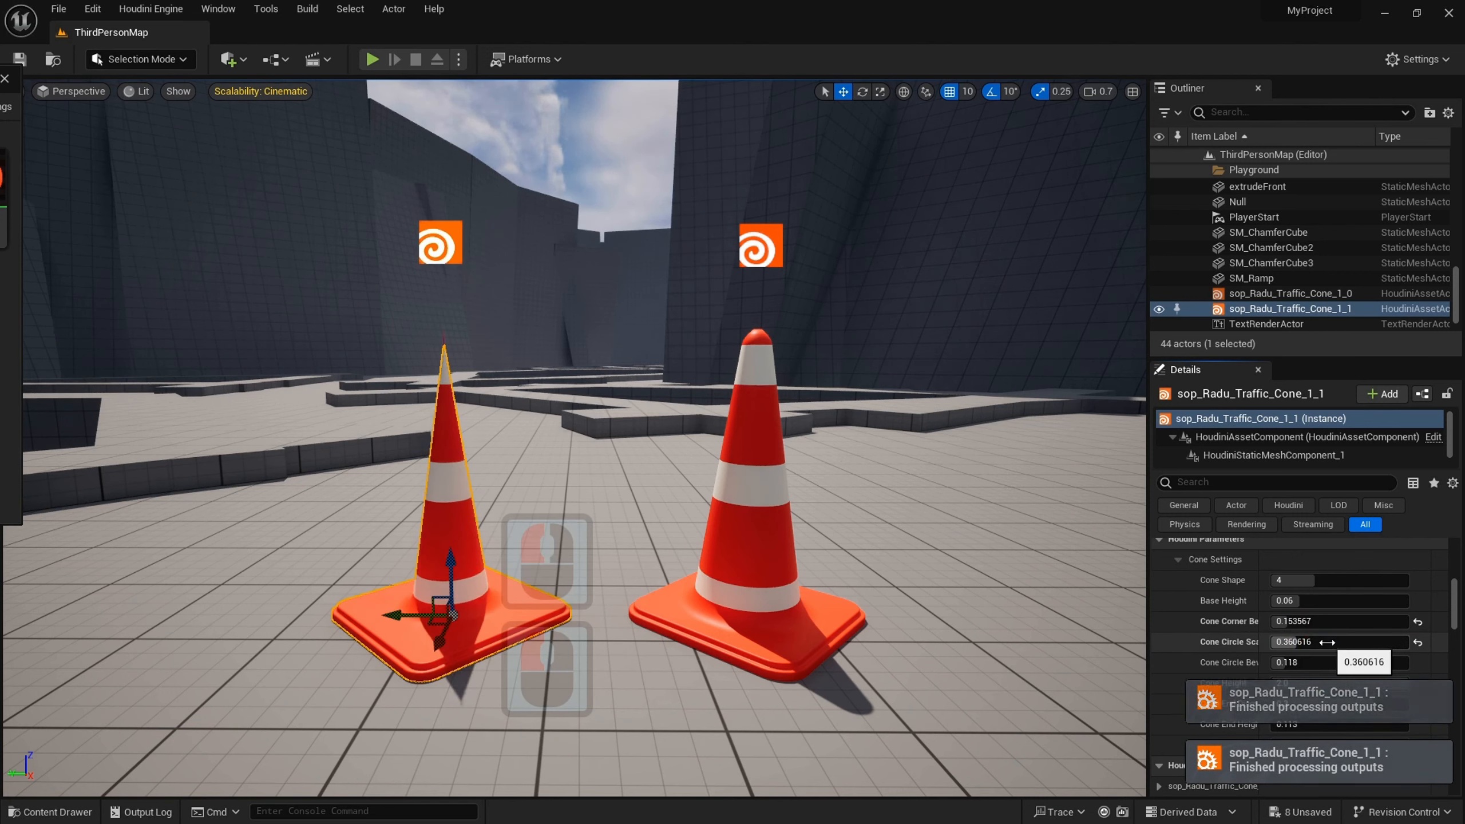
{"action": "mouse_move", "coordinate": [1320, 708]}
{"action": "left_mouse_down"}
{"action": "mouse_move", "coordinate": [1304, 705]}
{"action": "mouse_move", "coordinate": [1315, 711]}
{"action": "left_mouse_up"}
- Duplicate the cylindrical cone beside the others and lower the new copy's Cone Height to about 0.95
{"action": "right_click_drag", "start_coordinate": [721, 501], "coordinate": [632, 535]}
{"action": "key", "text": "a"}
{"action": "left_click_drag", "start_coordinate": [564, 574], "coordinate": [322, 560], "text": "alt"}
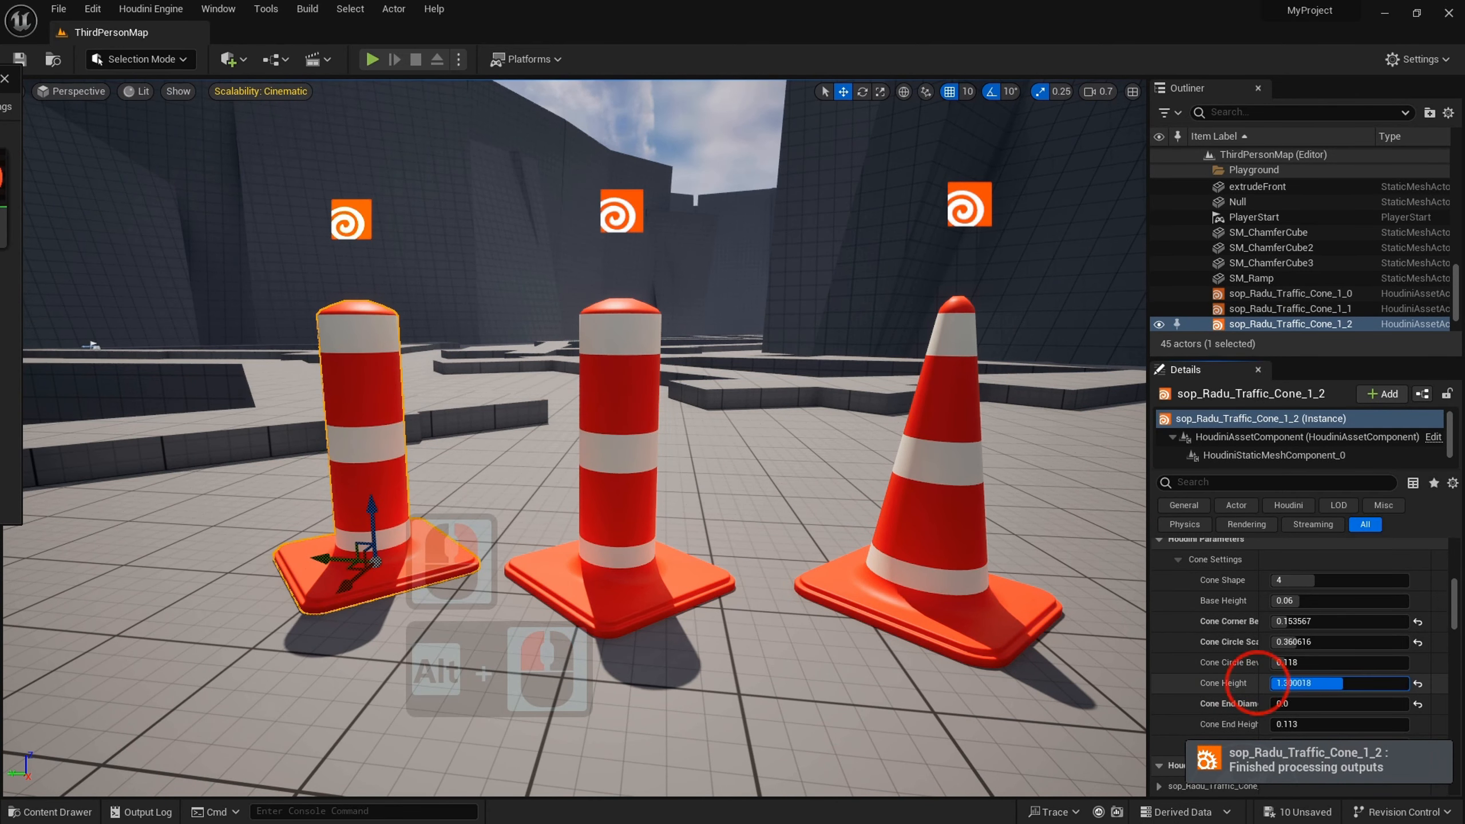
{"action": "key", "text": "Return"}
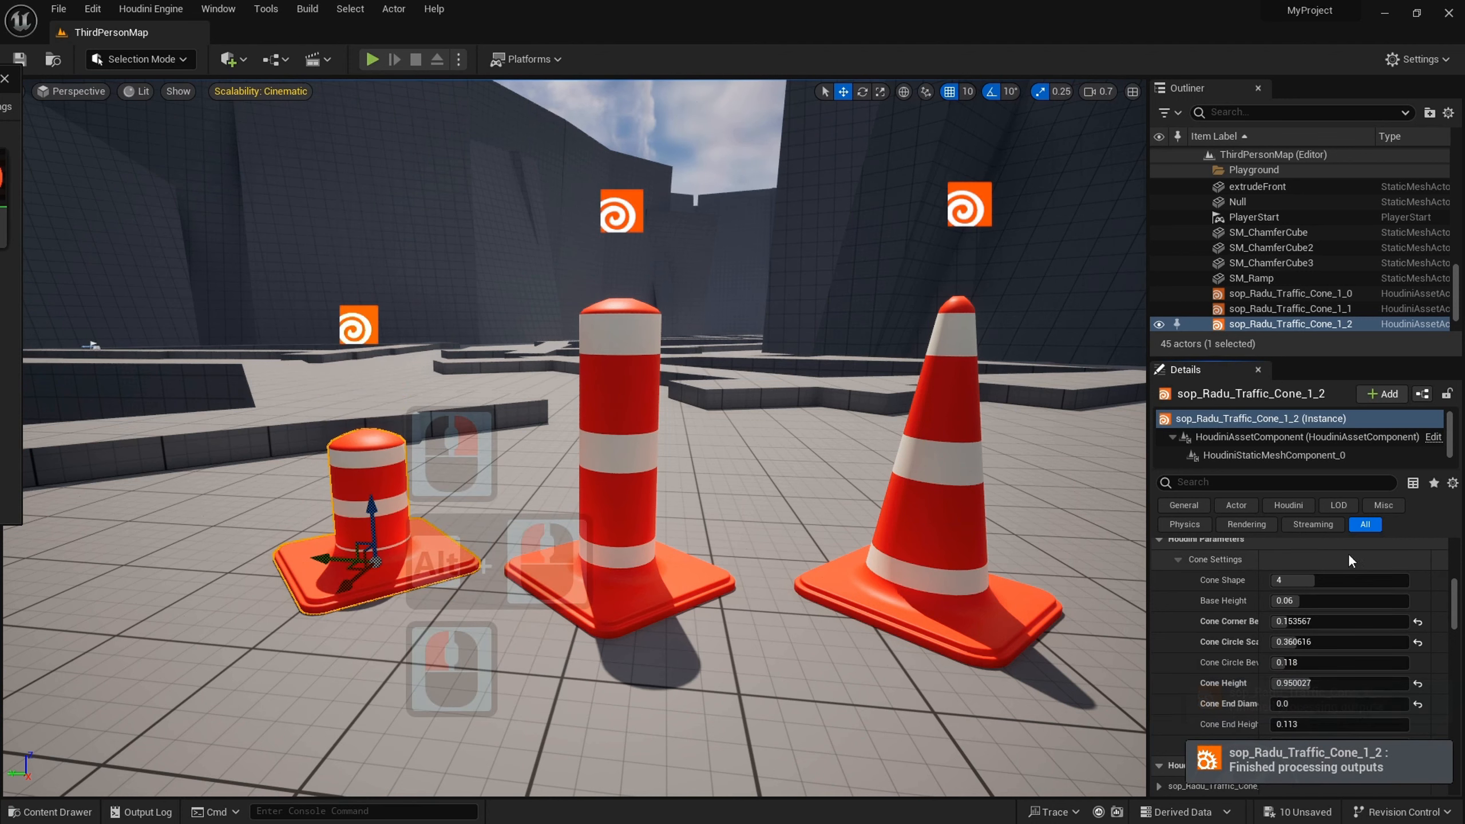
- Set the short cone's Cone Shape to 3 for a triangular base
{"action": "left_click", "coordinate": [1309, 580]}
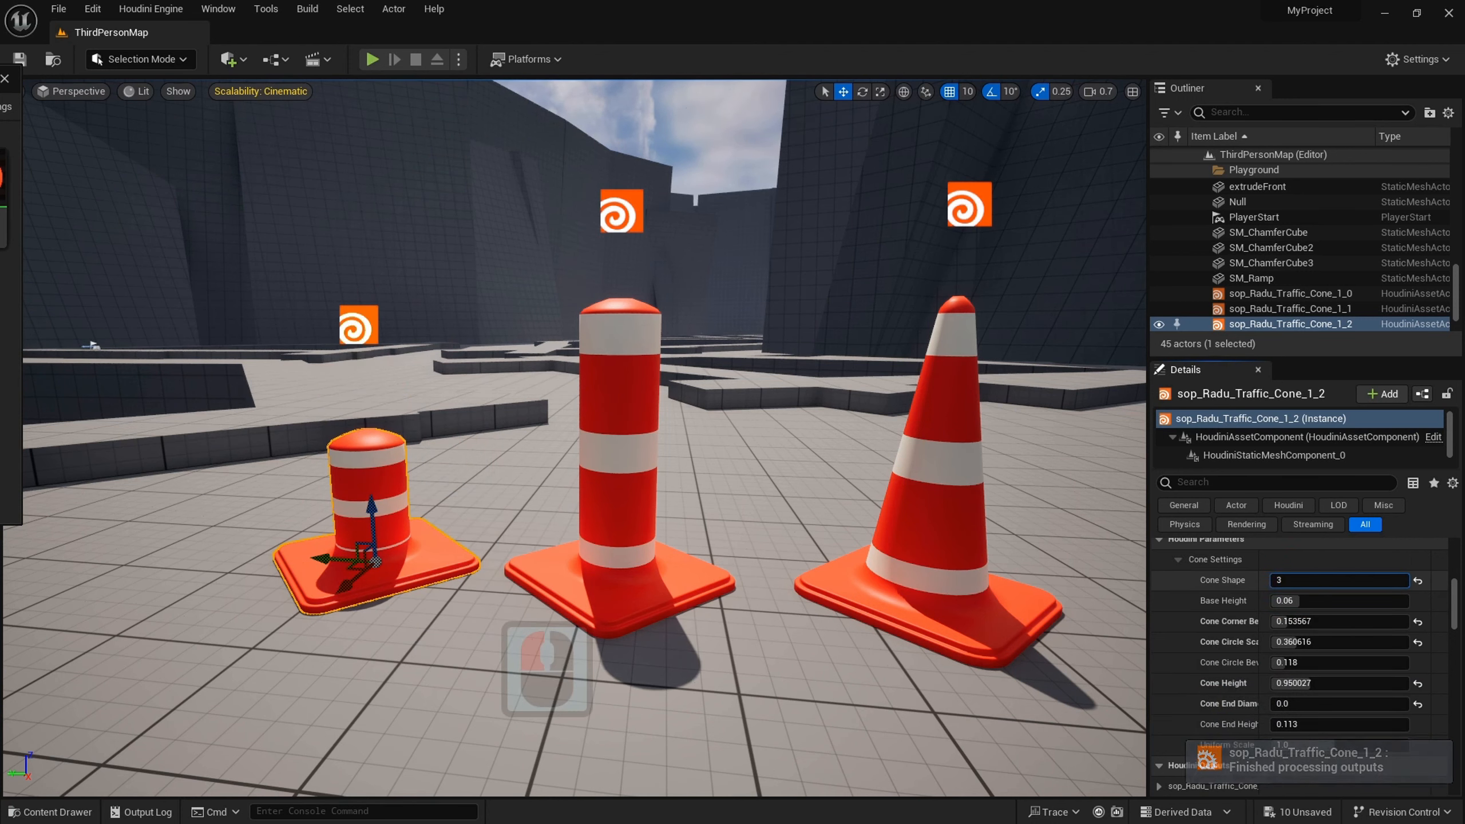
{"action": "type", "text": "3"}
{"action": "key", "text": "Return"}
- Duplicate the triangular-base cone beside itself and set the new copy's Cone Shape to 5
{"action": "key", "text": "w"}
{"action": "key", "text": "a"}
{"action": "right_click_drag", "start_coordinate": [522, 564], "coordinate": [605, 582]}
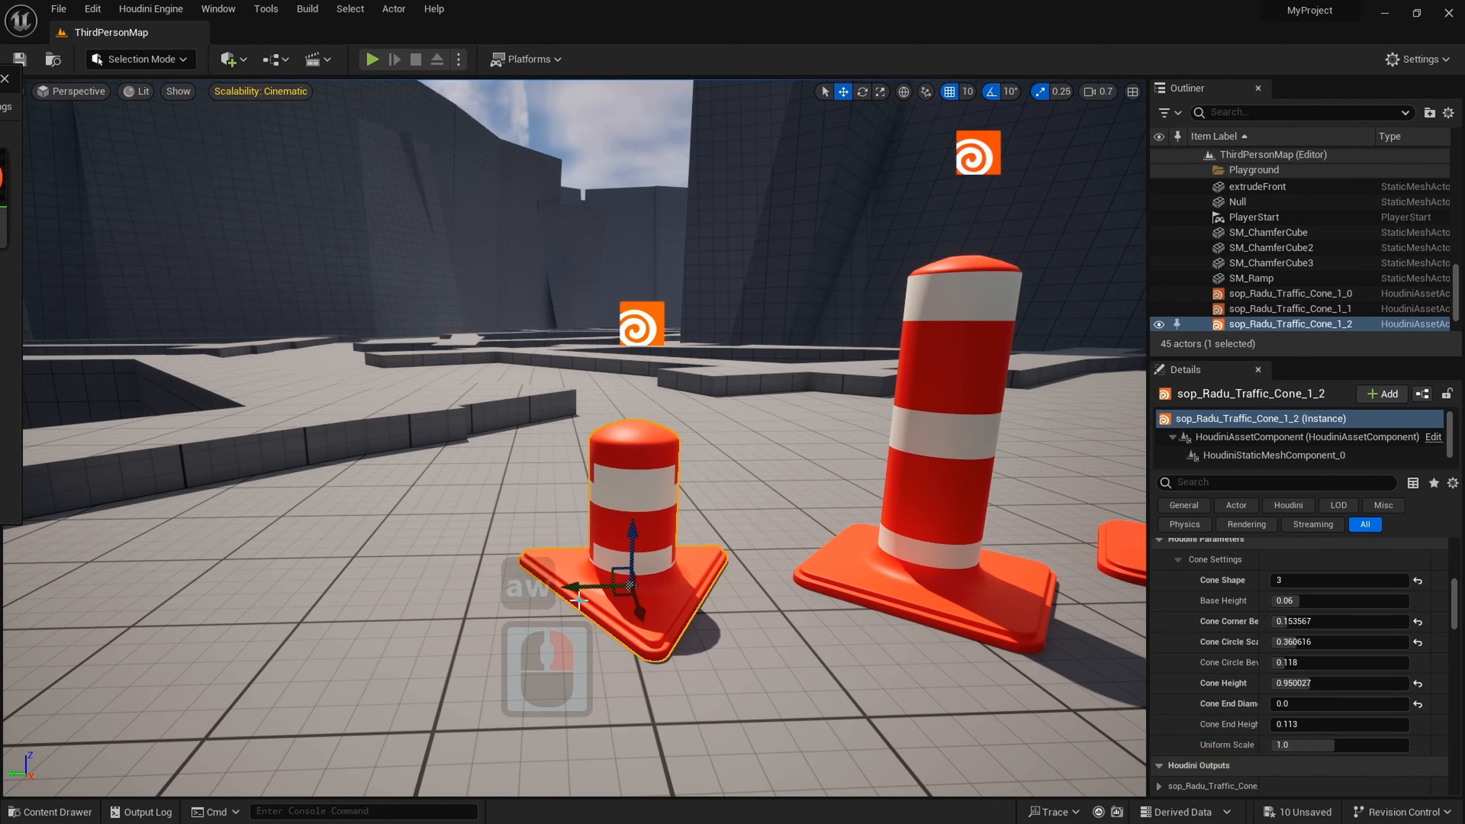
{"action": "left_click_drag", "start_coordinate": [578, 601], "coordinate": [306, 589], "text": "alt"}
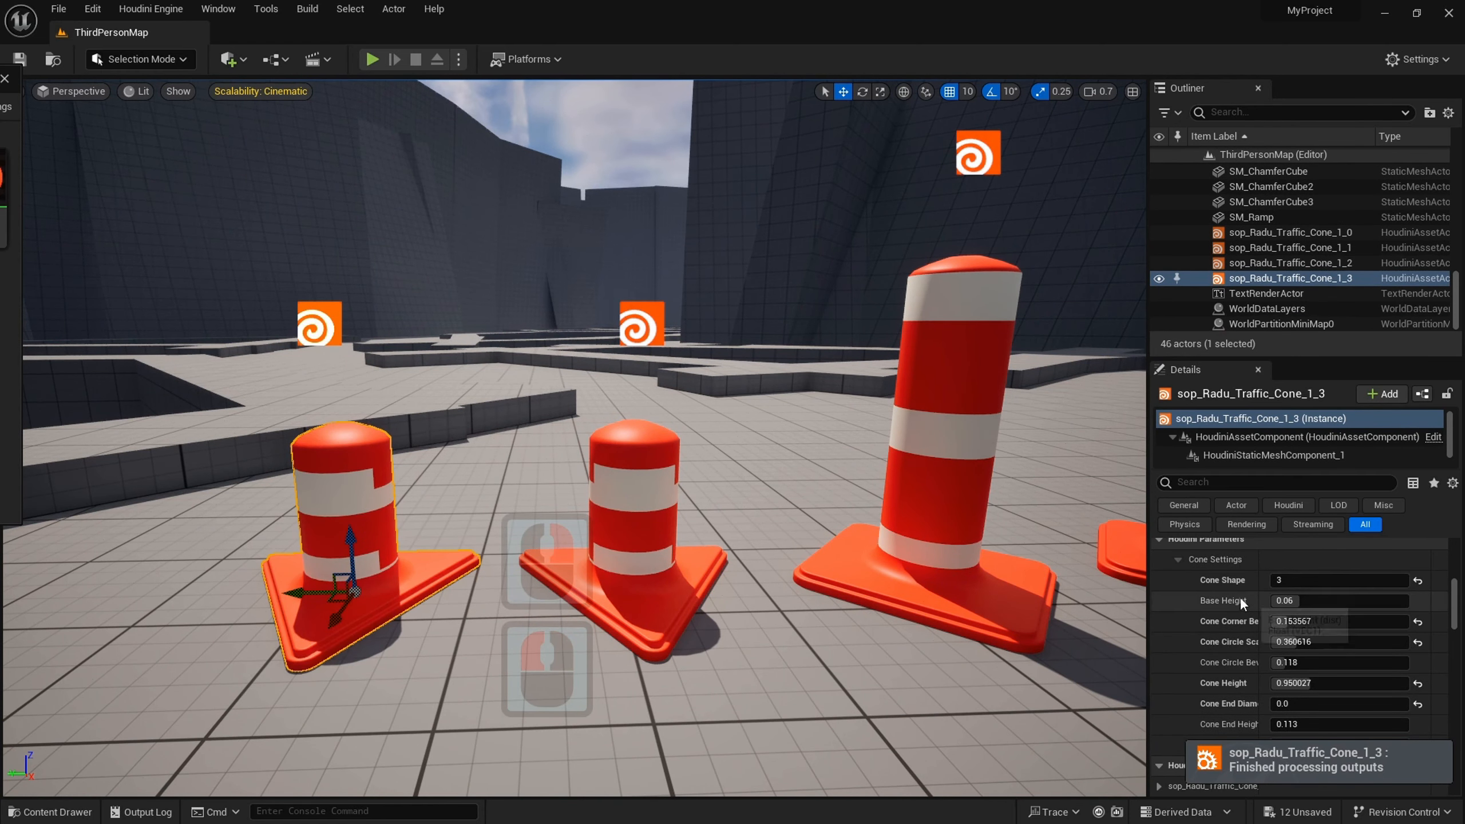
{"action": "left_click_drag", "start_coordinate": [1352, 581], "coordinate": [1363, 580]}
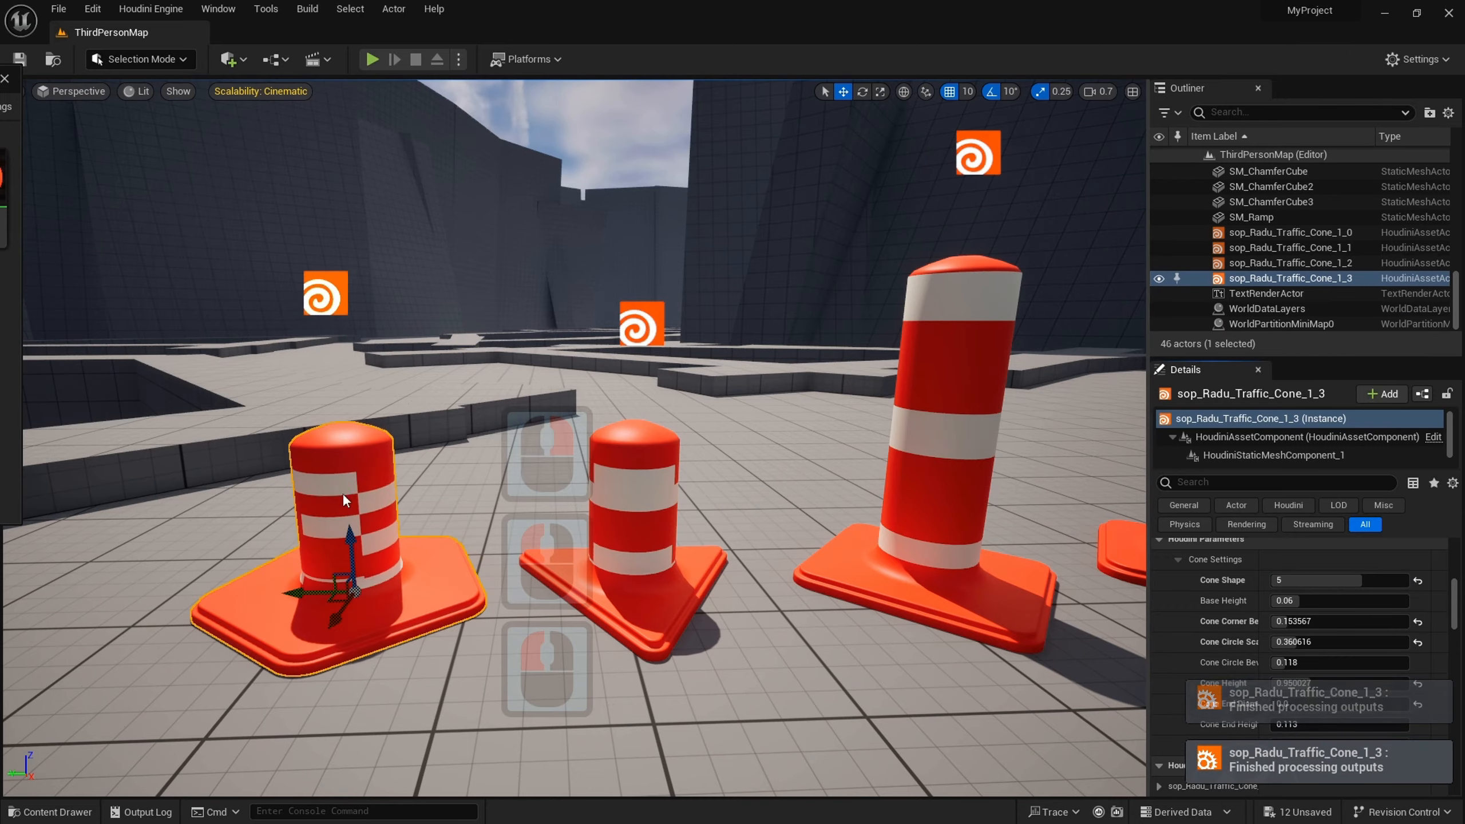
- Set the five-sided cone's Cone End Diameter to about 0.132
{"action": "key", "text": "a"}
{"action": "key", "text": "s"}
{"action": "right_click_drag", "start_coordinate": [448, 507], "coordinate": [449, 507]}
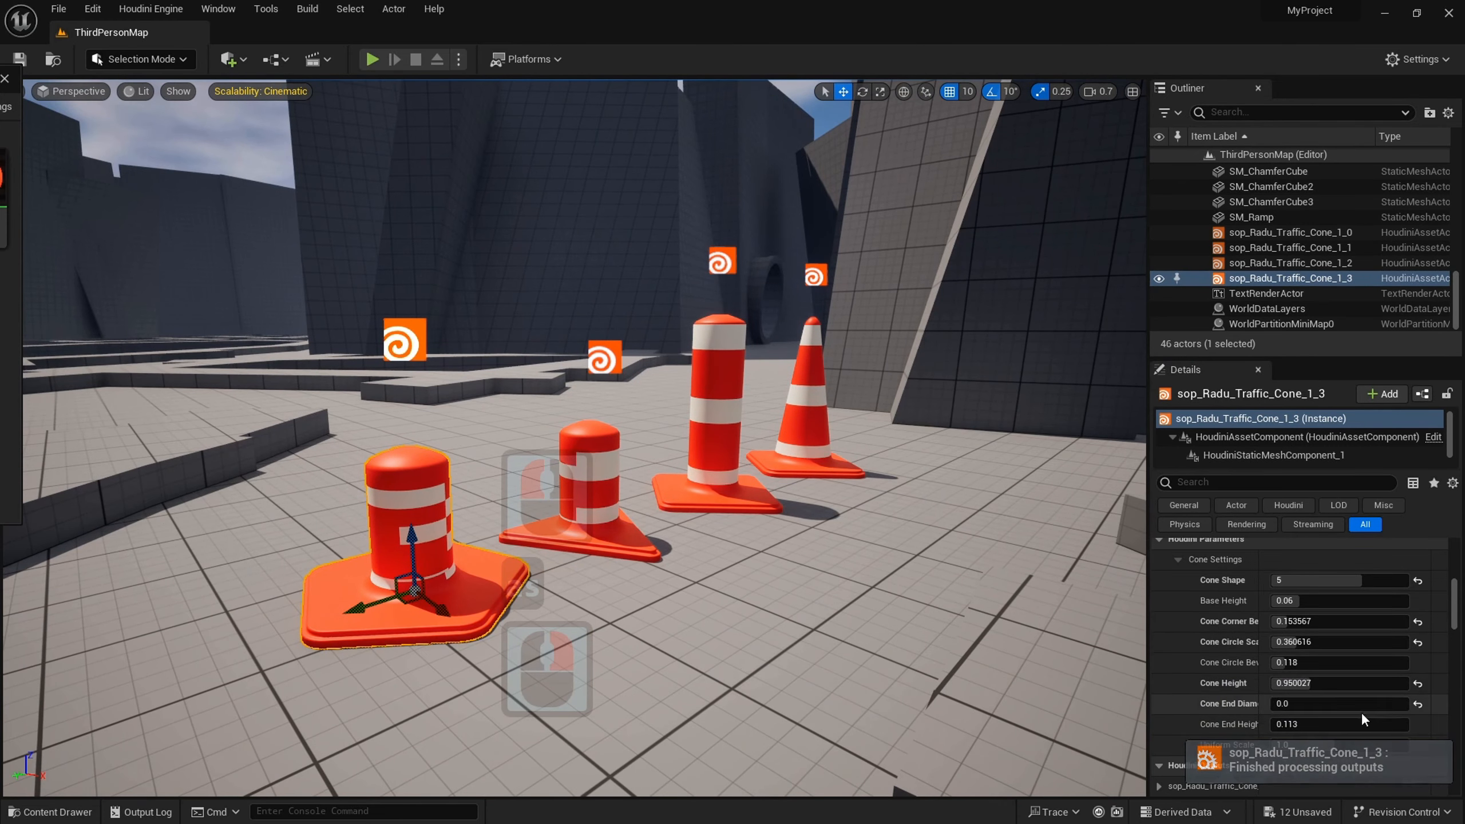
{"action": "left_click_drag", "start_coordinate": [1331, 708], "coordinate": [1337, 708]}
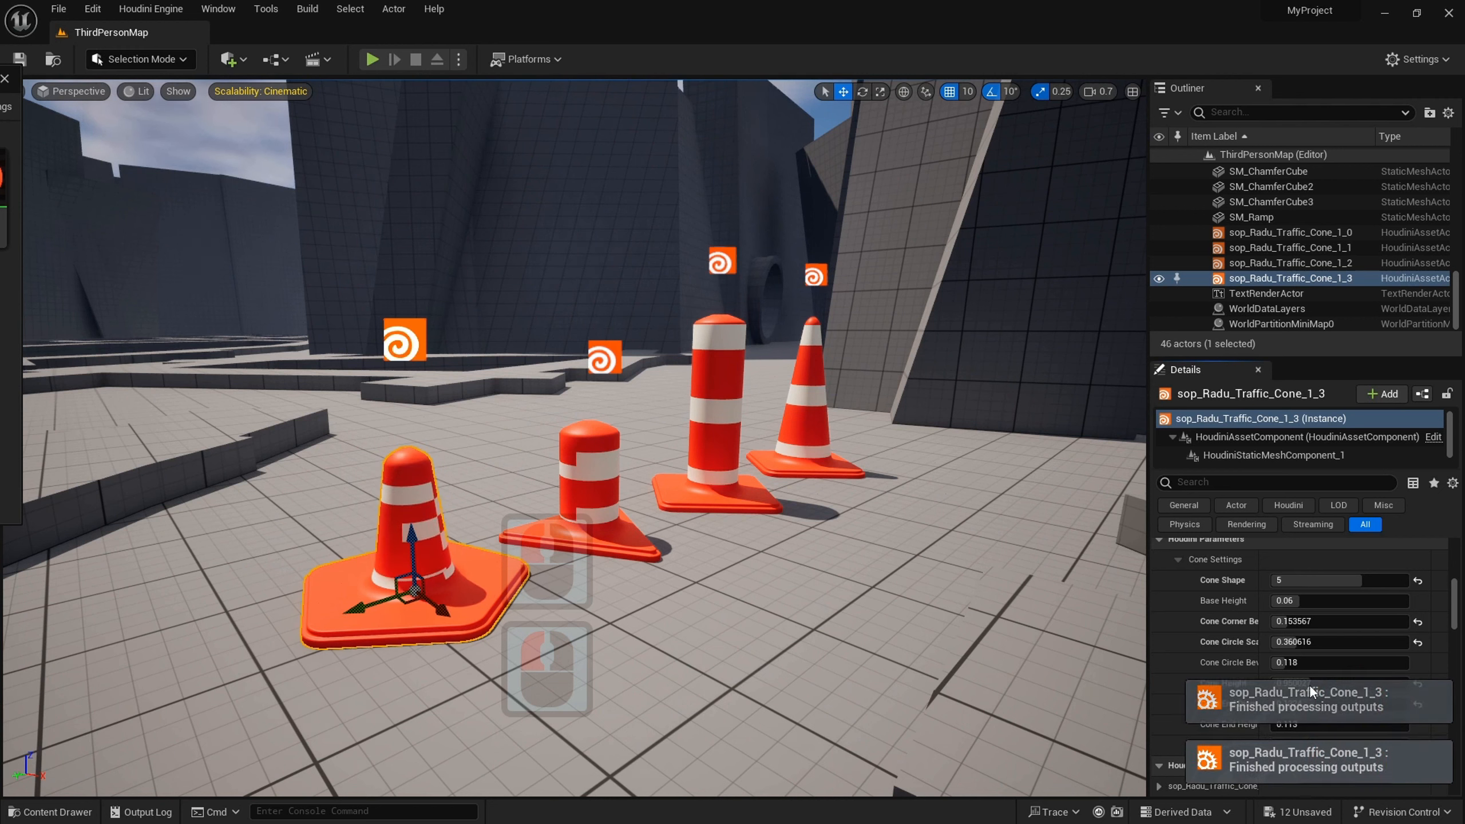
{"action": "scroll", "coordinate": [1293, 704], "scroll_direction": "down", "scroll_amount": 1}
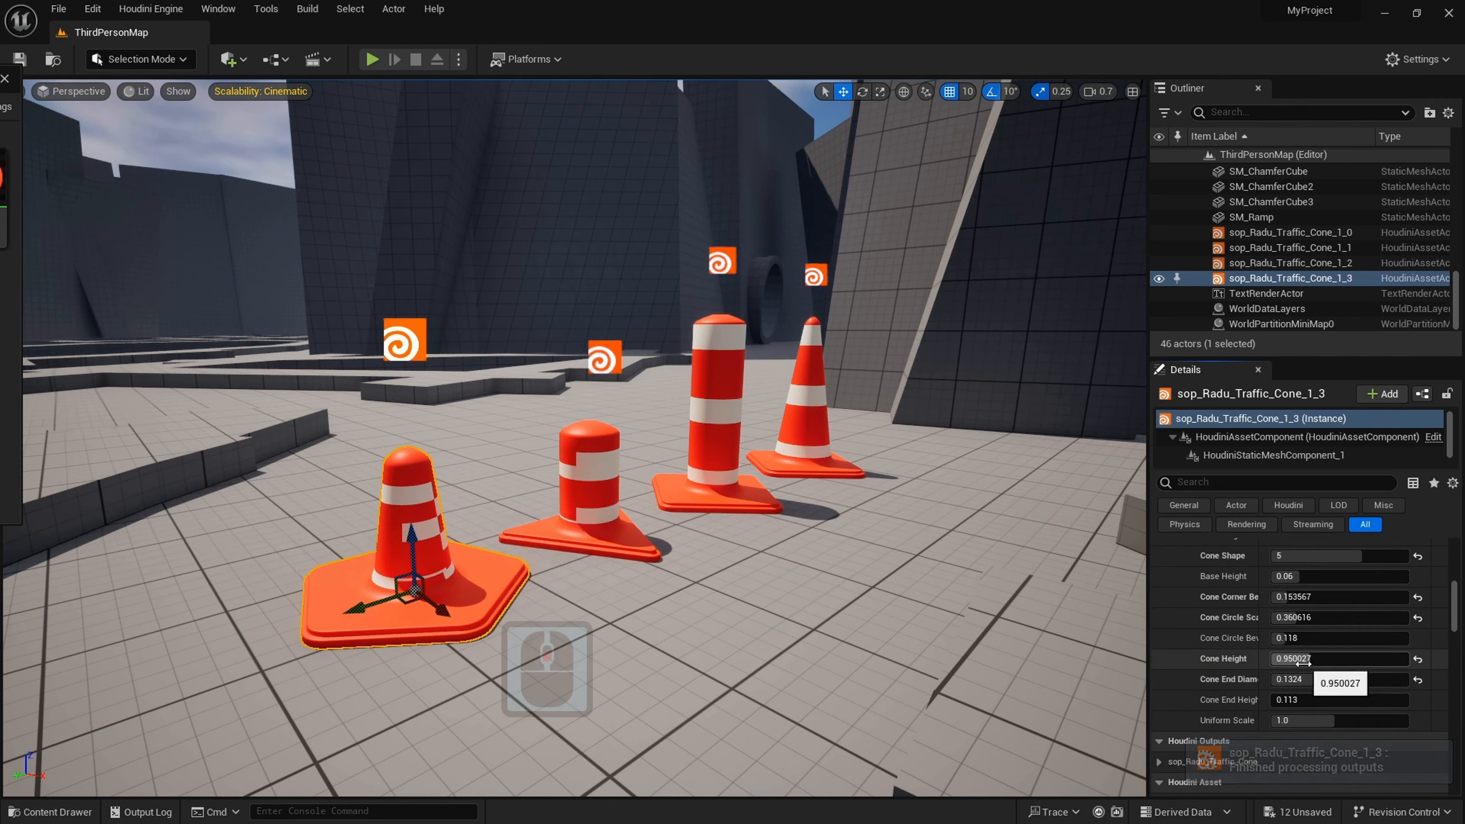
- Raise the five-sided cone's Cone Height to about 1.398
{"action": "left_click_drag", "start_coordinate": [1316, 659], "coordinate": [1319, 659]}
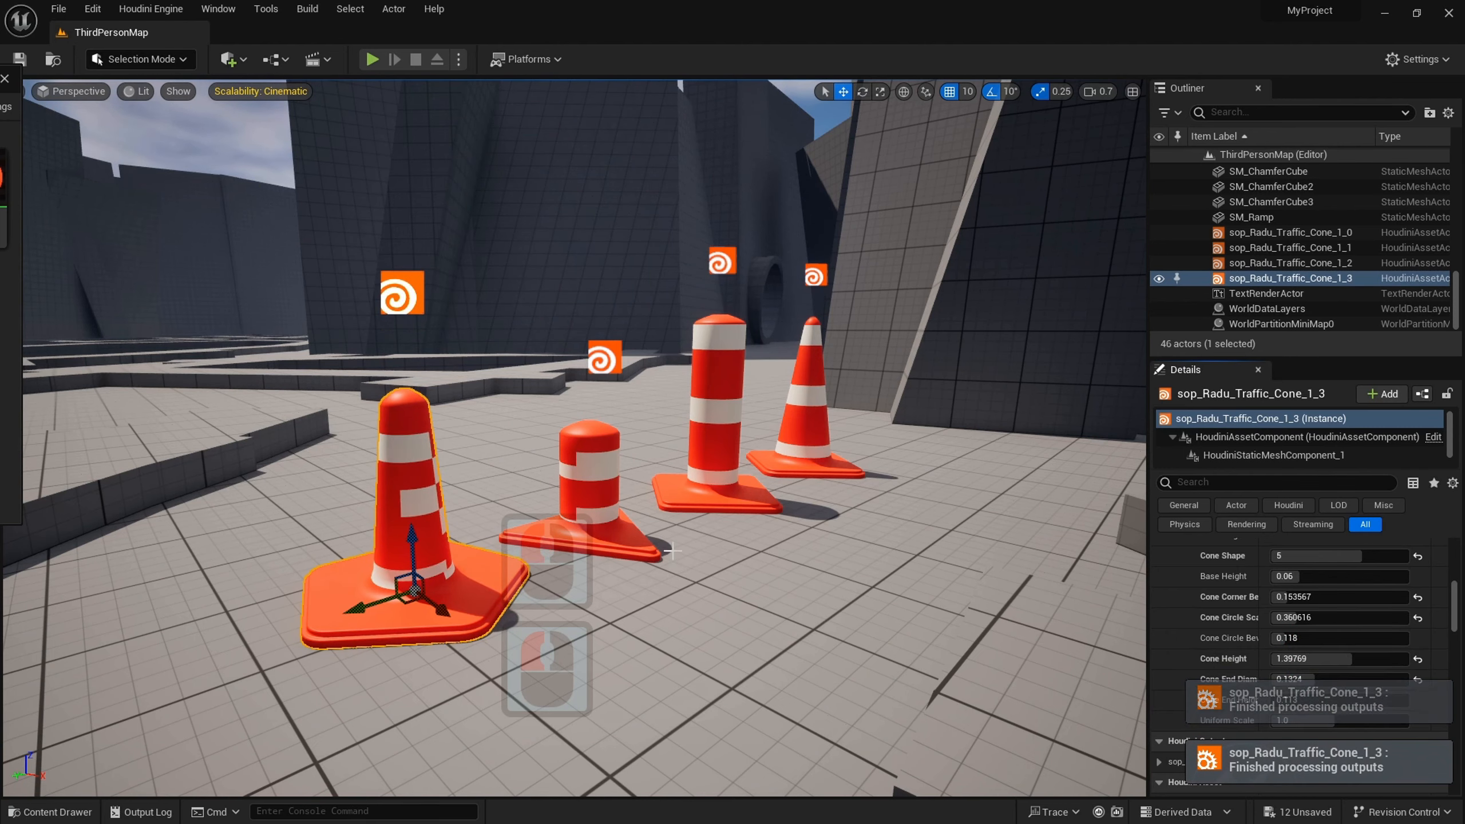
{"action": "key", "text": "s"}
{"action": "right_click_drag", "start_coordinate": [651, 540], "coordinate": [651, 540]}
{"action": "key", "text": "d"}
{"action": "key", "text": "w"}
{"action": "key", "text": "a"}
- Save all unsaved files, play the level to see the cones beside the character, and end the play session
{"action": "left_click", "coordinate": [60, 10]}
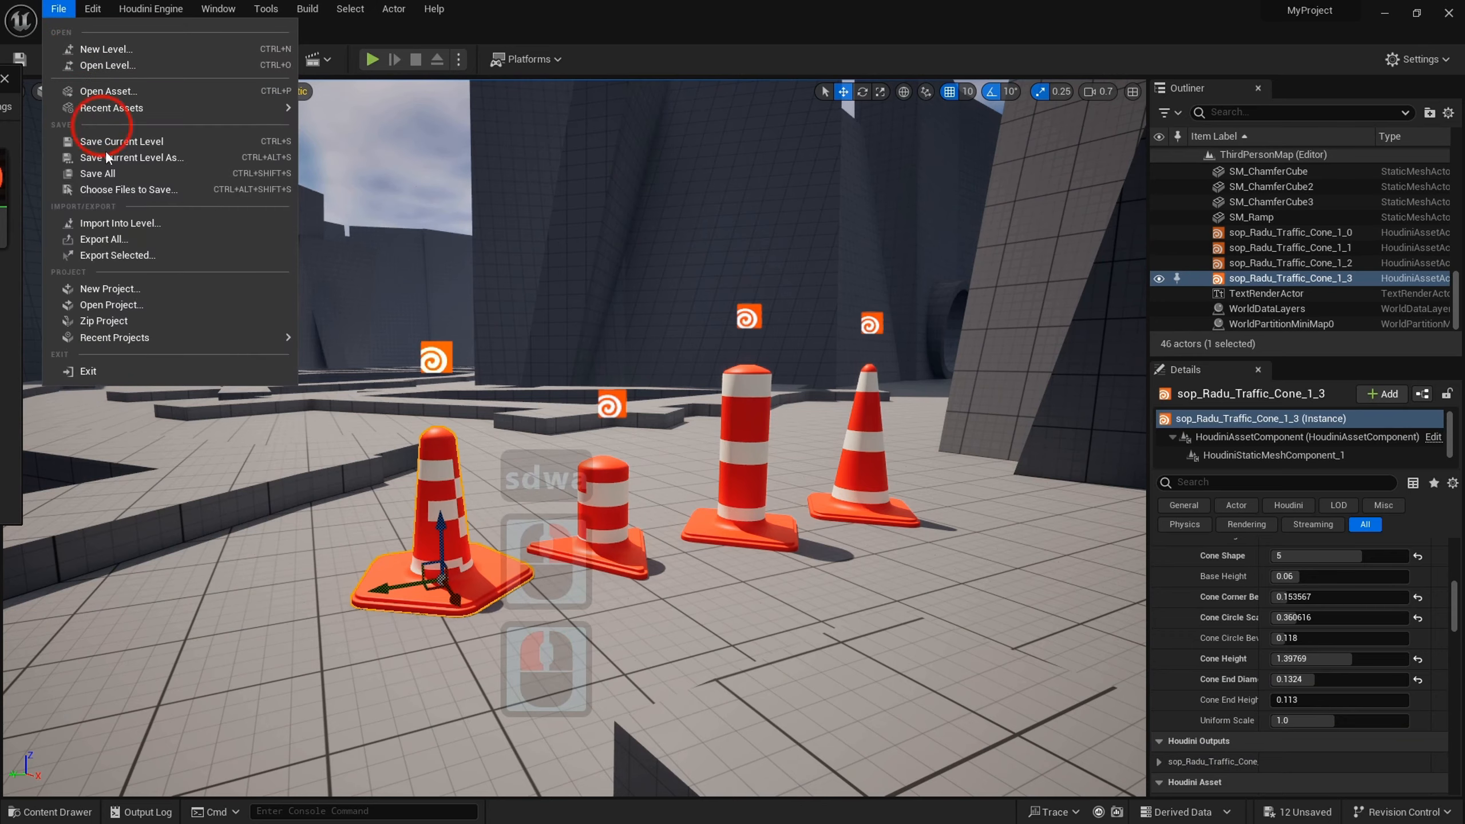
{"action": "left_click", "coordinate": [97, 174]}
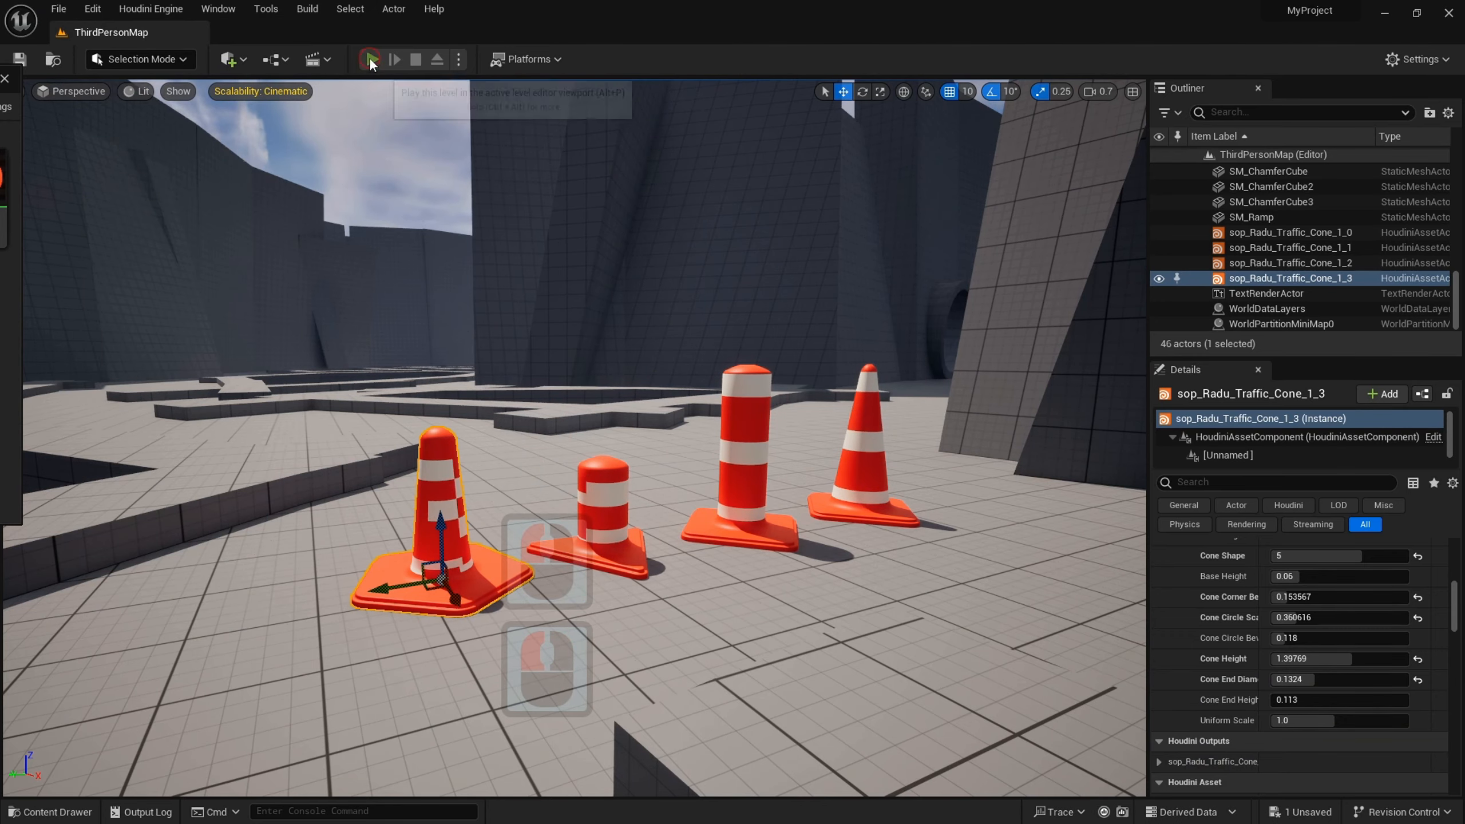
{"action": "left_click", "coordinate": [370, 59]}
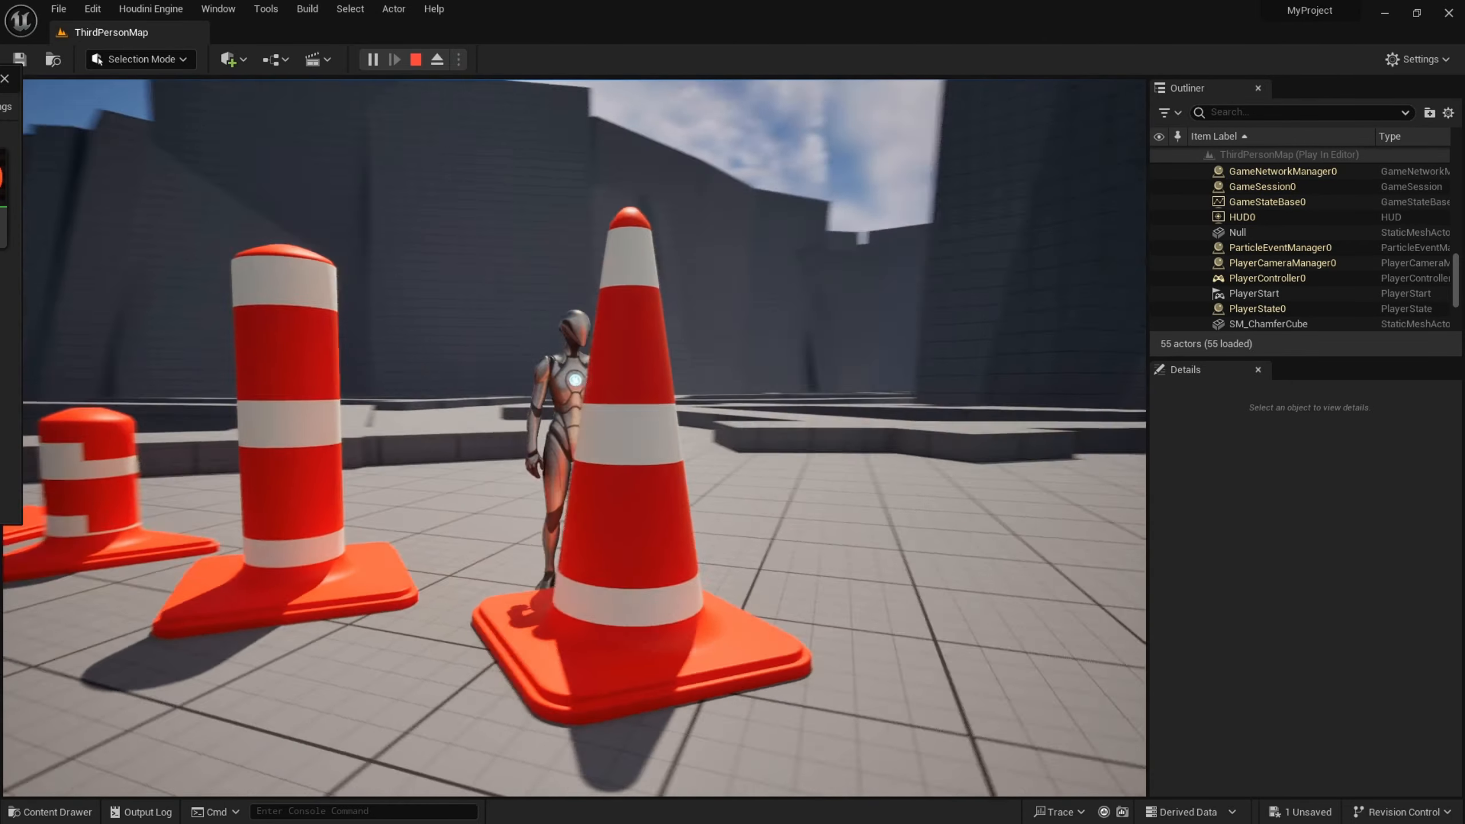
{"action": "key", "text": "d"}
{"action": "key", "text": "Escape"}
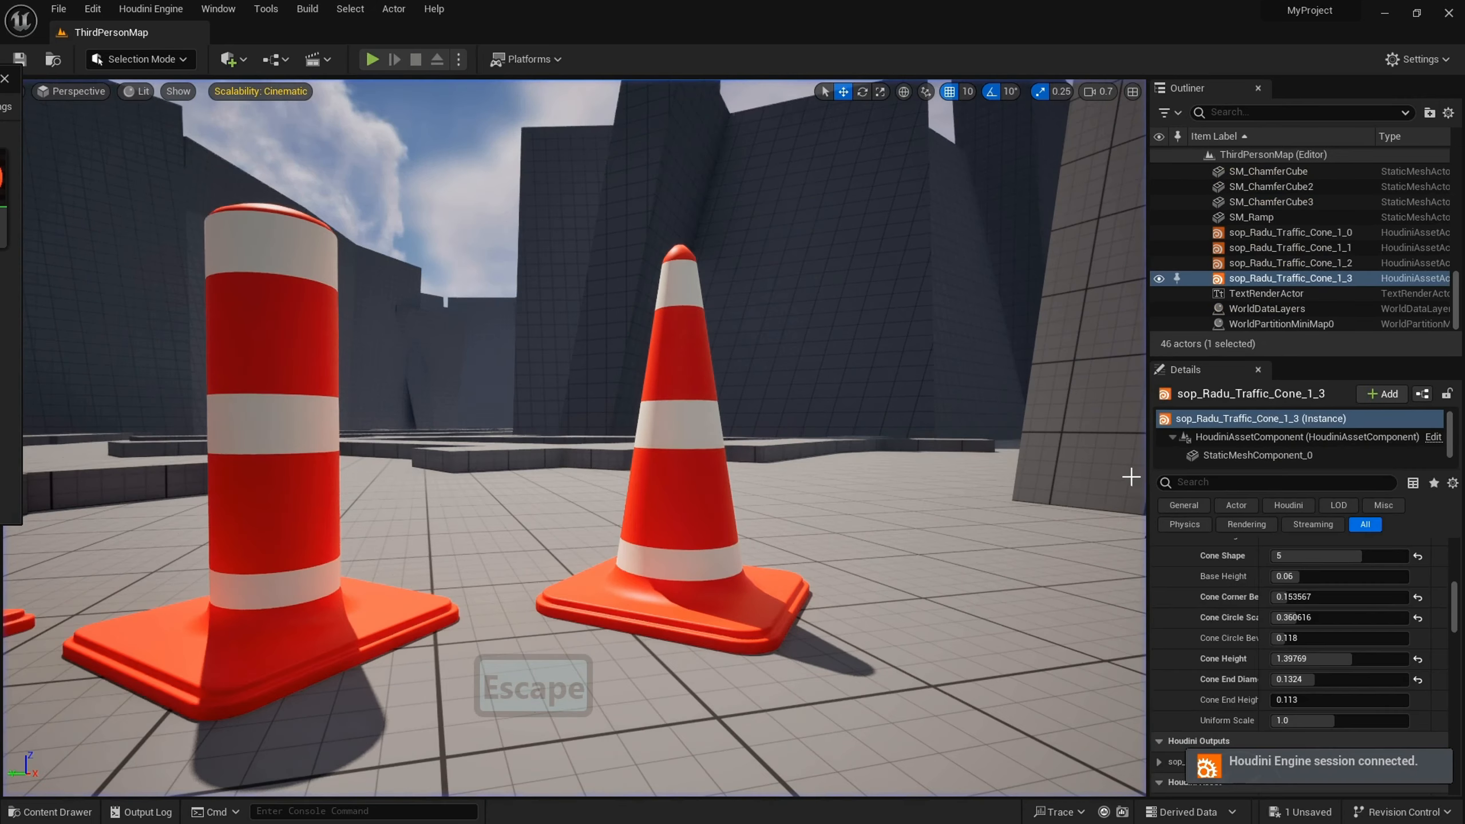
- Try a Uniform Scale of 0.2 on the original pointed square-based cone
{"action": "left_click", "coordinate": [705, 445]}
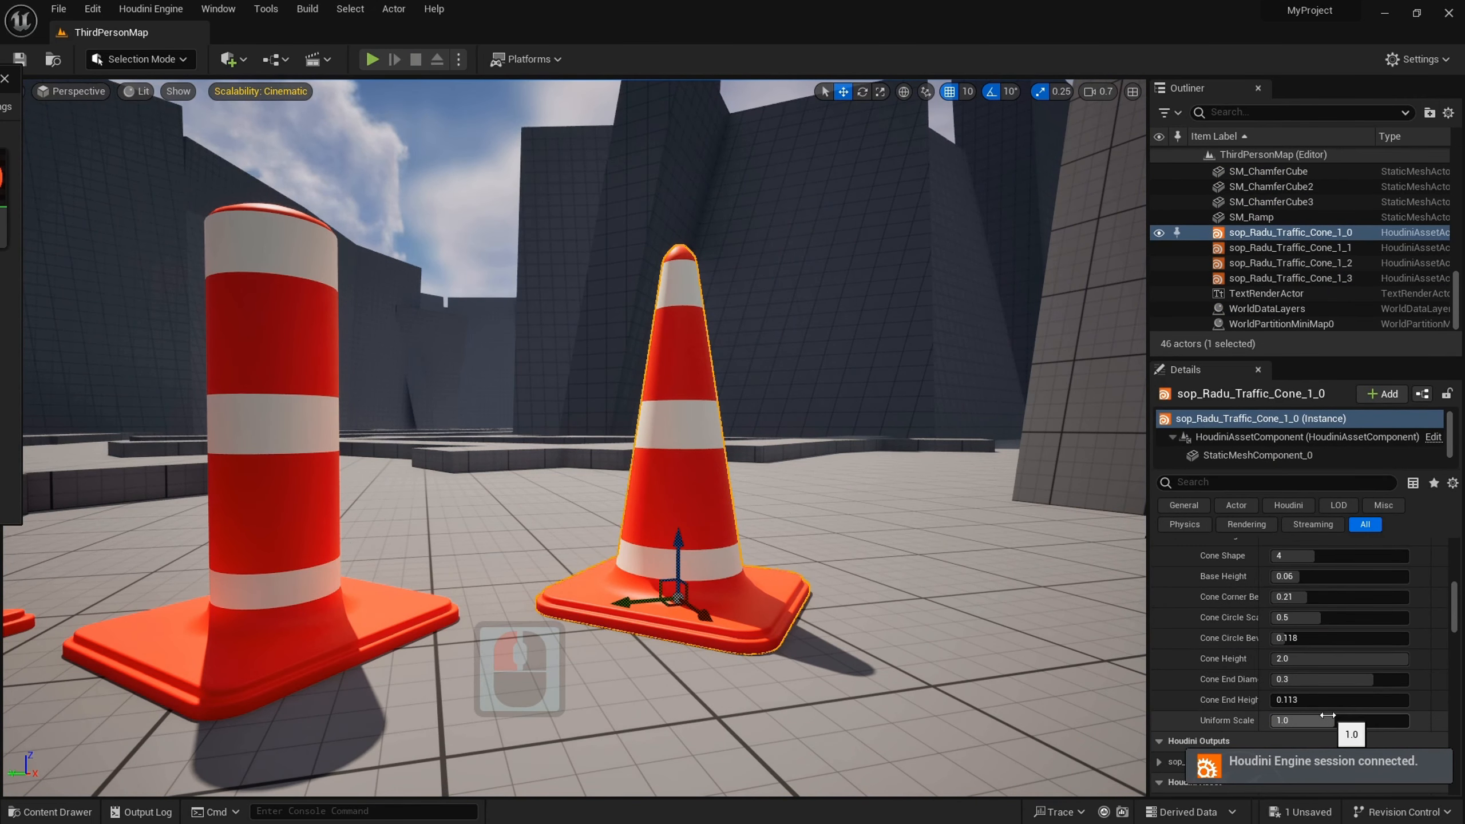
{"action": "type", "text": "0."}
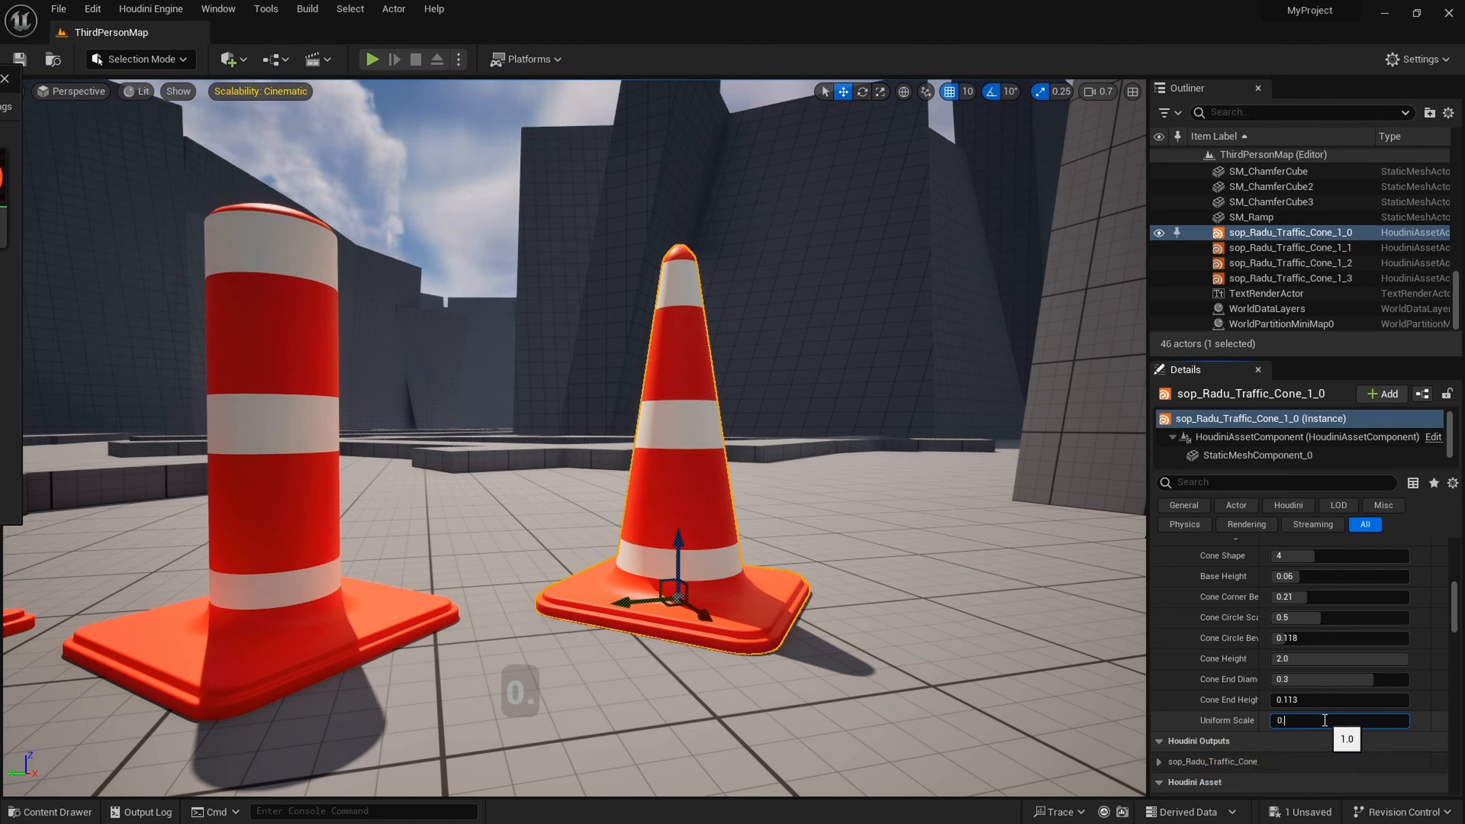
{"action": "type", "text": "2"}
{"action": "key", "text": "Return"}
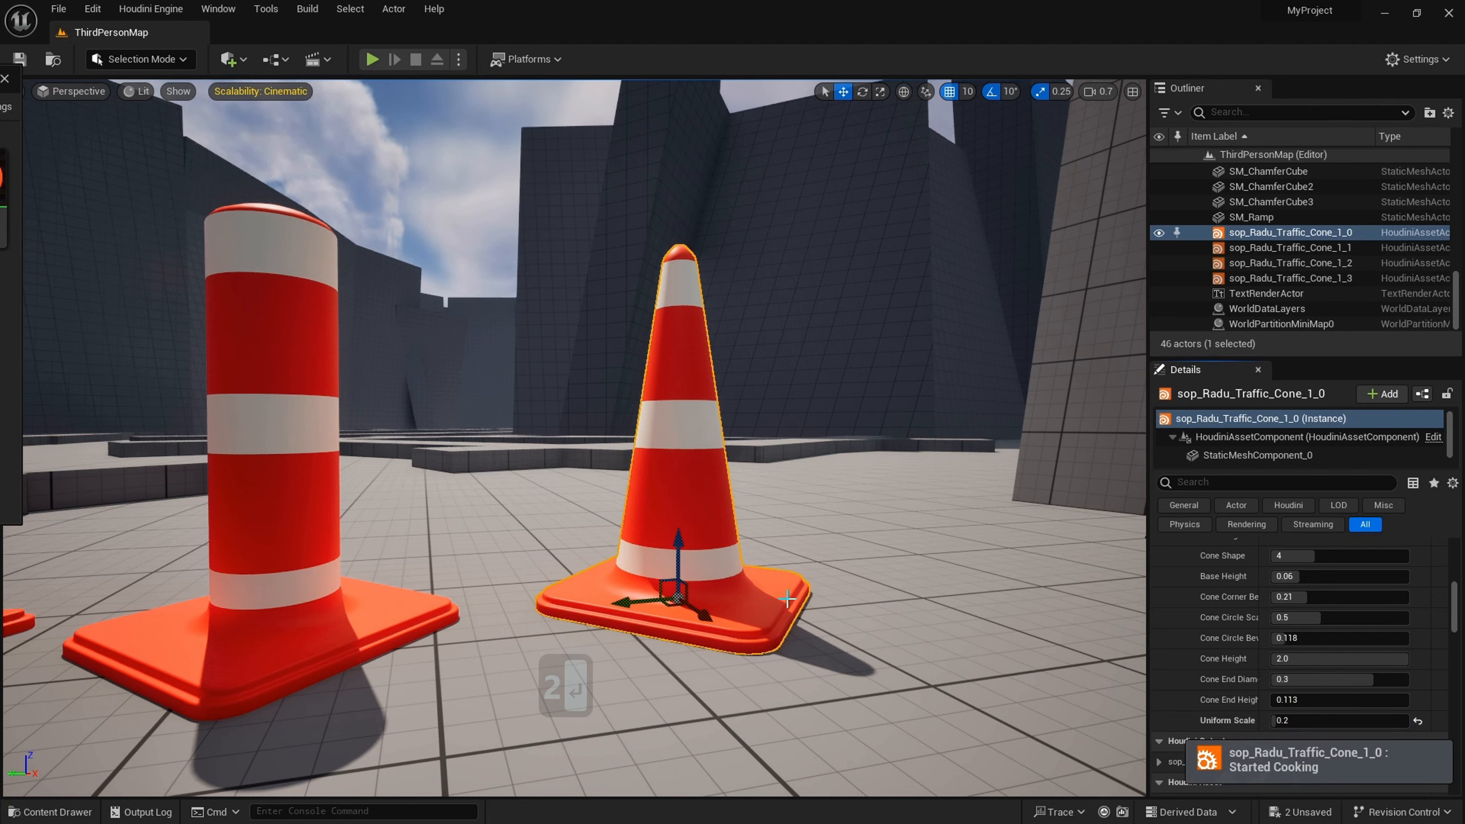
- Set the original pointed cone's Uniform Scale to 0.5
{"action": "right_click_drag", "start_coordinate": [751, 586], "coordinate": [700, 603]}
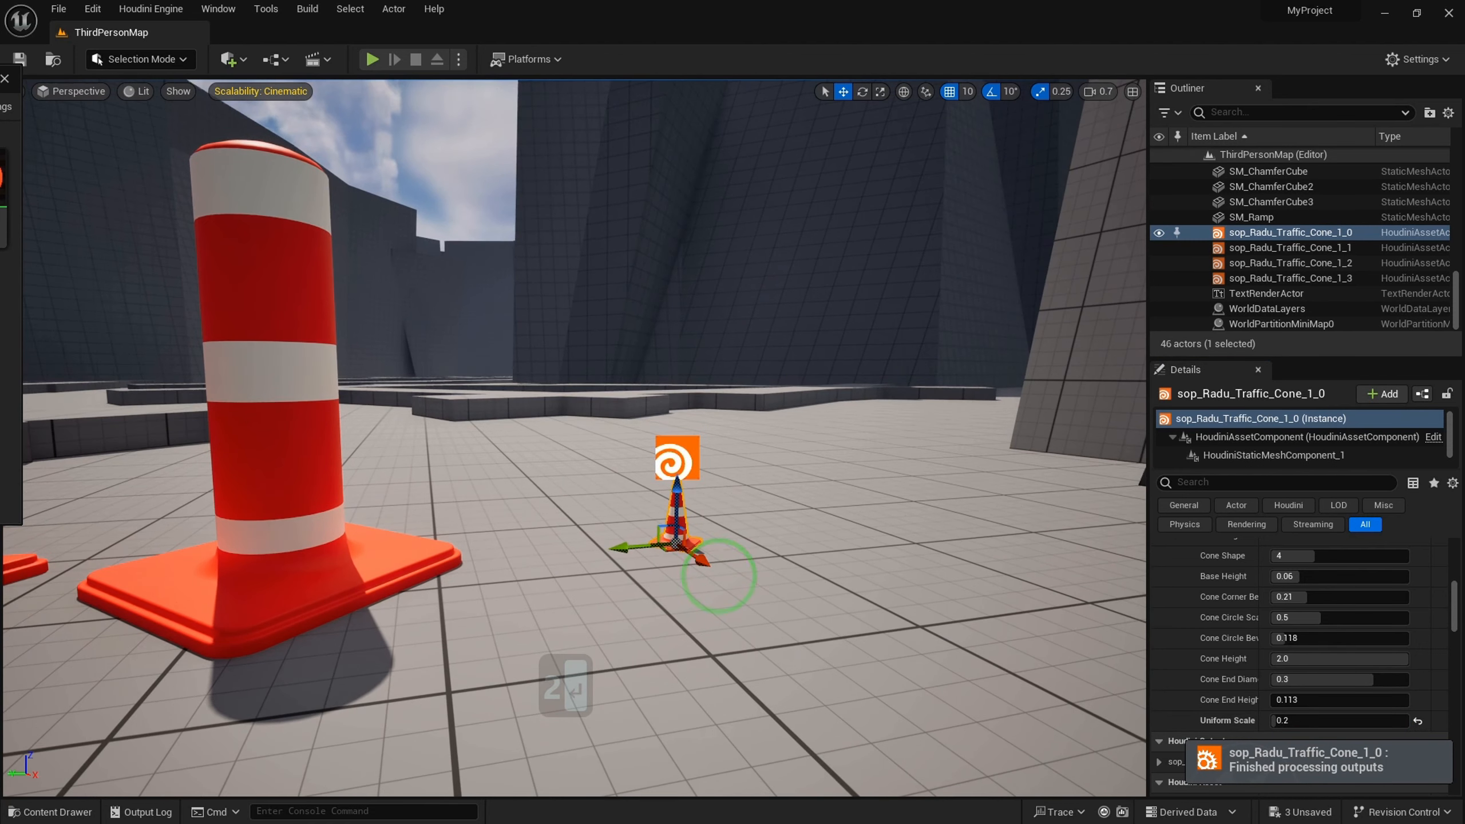
{"action": "double_click", "coordinate": [1307, 717]}
{"action": "key", "text": "BackSpace"}
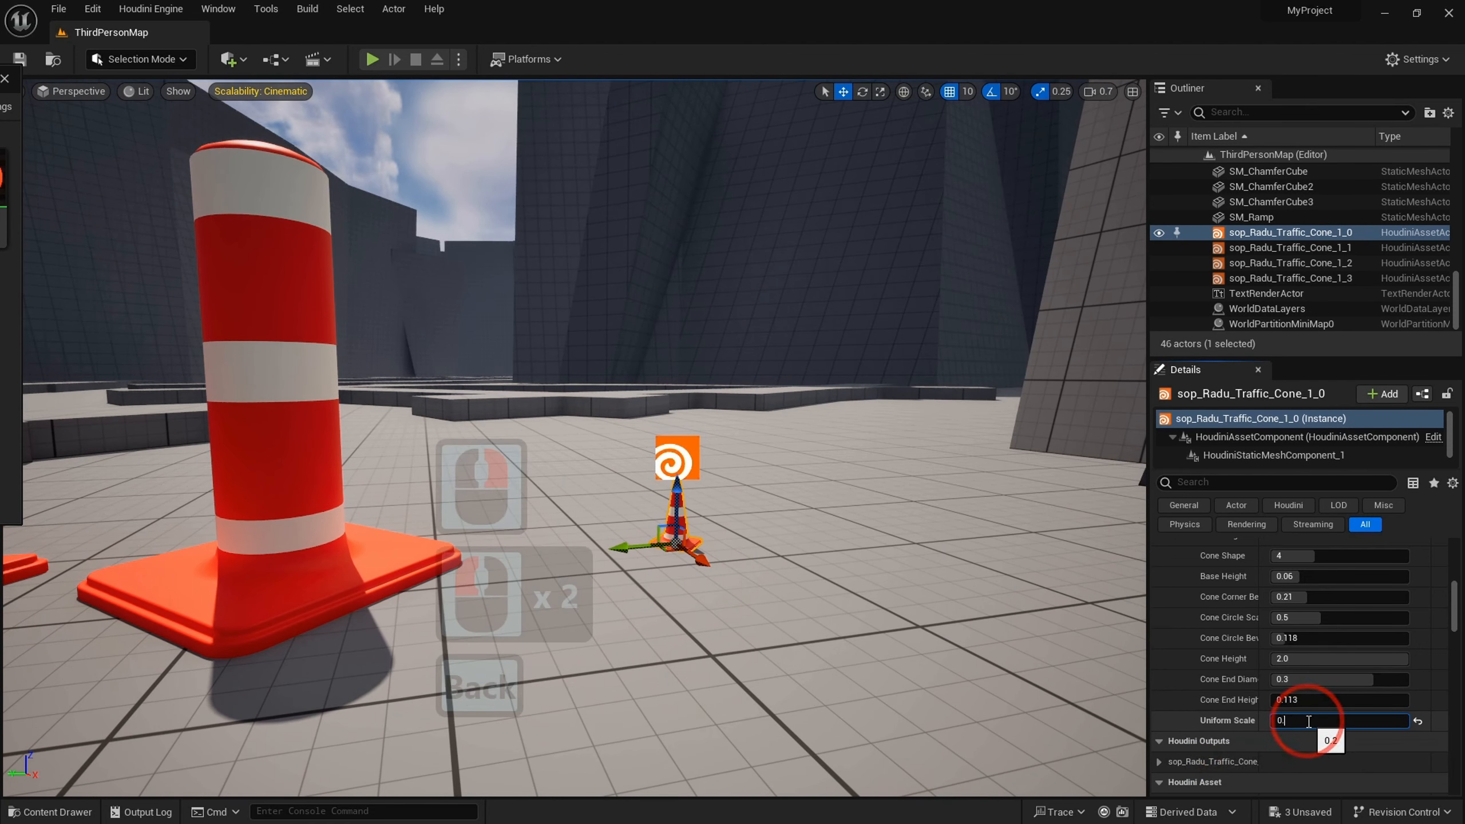
{"action": "type", "text": "5"}
- Set the short triangular-base cone's Uniform Scale to 0.4
{"action": "key", "text": "s"}
{"action": "key", "text": "a"}
{"action": "right_click_drag", "start_coordinate": [819, 580], "coordinate": [600, 518]}
{"action": "left_click", "coordinate": [600, 518]}
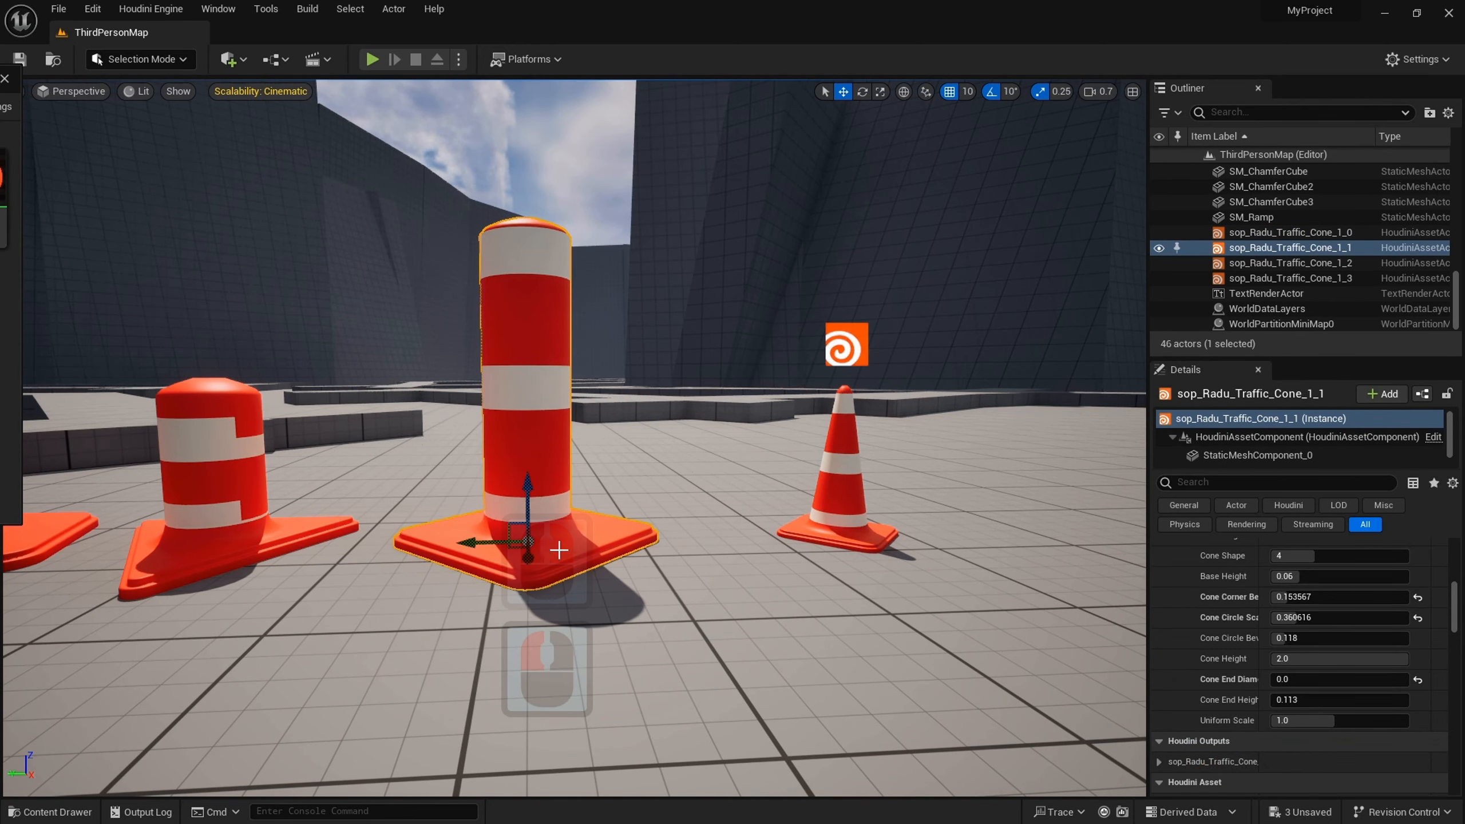
{"action": "left_click", "coordinate": [288, 524]}
{"action": "key", "text": "a"}
{"action": "key", "text": "a"}
{"action": "right_click_drag", "start_coordinate": [288, 524], "coordinate": [288, 524]}
{"action": "left_click", "coordinate": [1279, 721]}
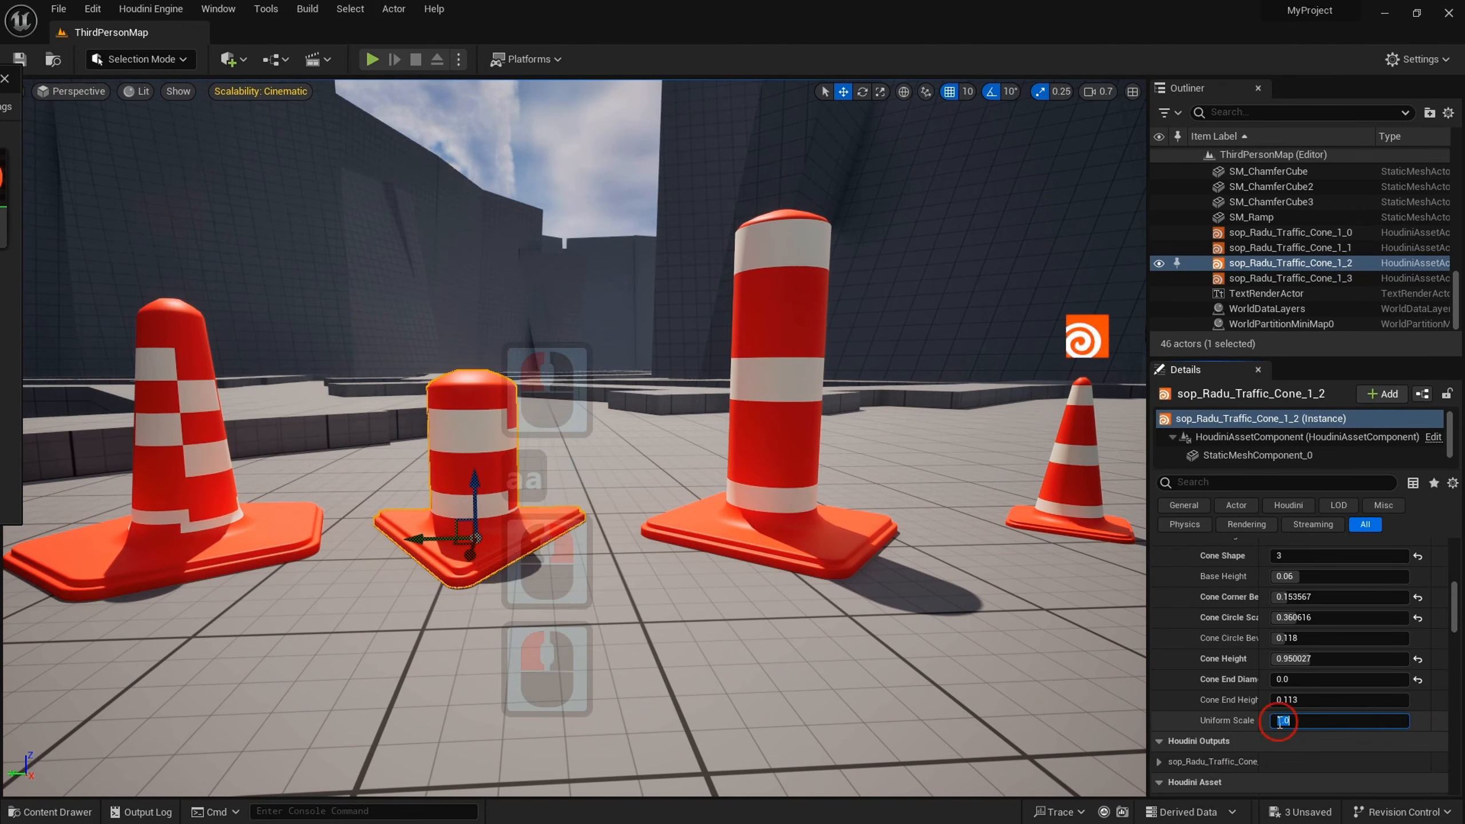
{"action": "type", "text": "0.4"}
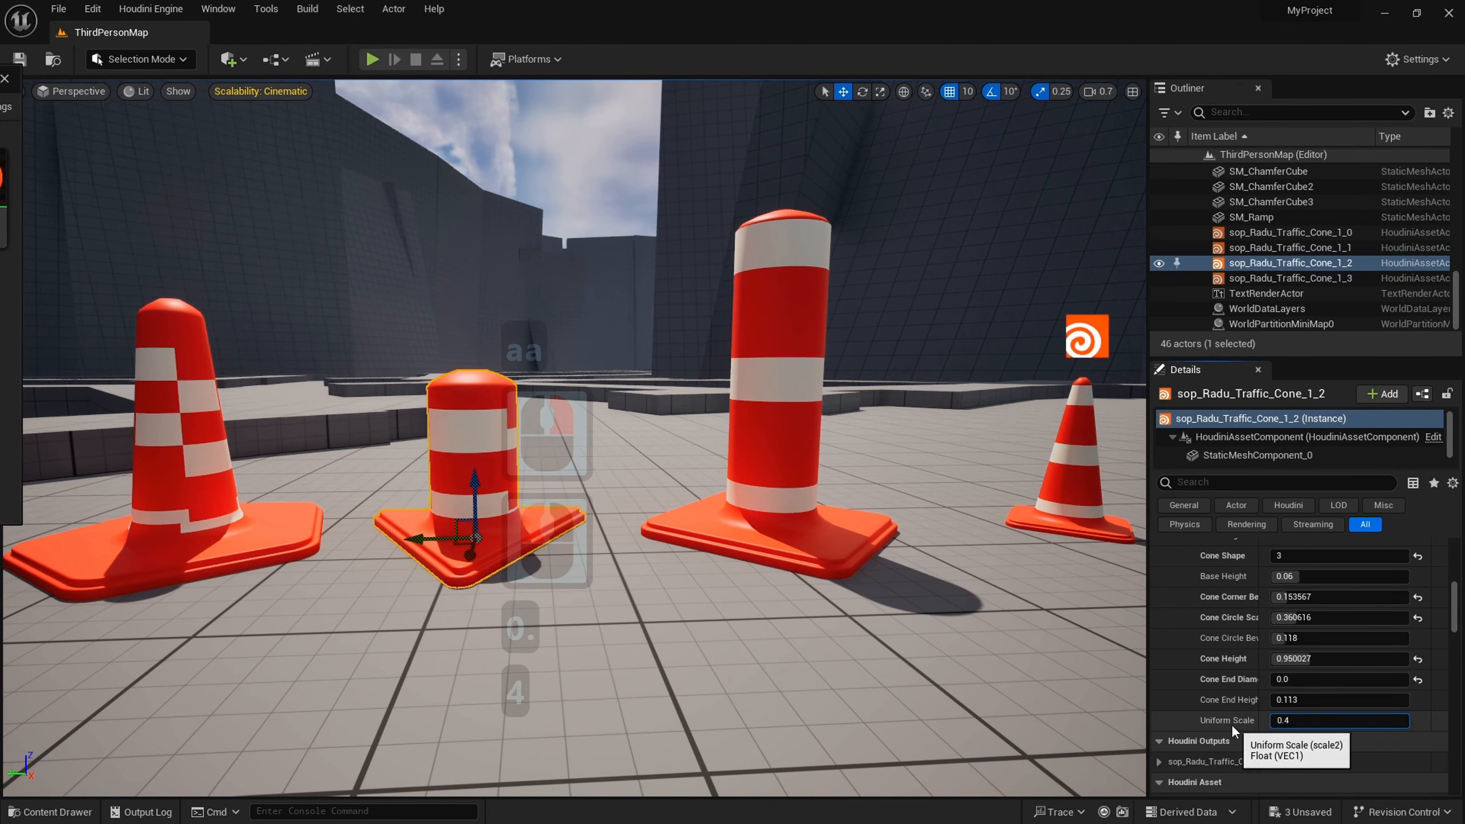
{"action": "left_click", "coordinate": [1217, 713]}
- Set the five-sided cone's Uniform Scale to 0.5
{"action": "key", "text": "a"}
{"action": "right_click_drag", "start_coordinate": [306, 534], "coordinate": [341, 540]}
{"action": "key", "text": "a"}
{"action": "key", "text": "a"}
{"action": "key", "text": "a"}
{"action": "key", "text": "s"}
{"action": "left_click", "coordinate": [341, 540]}
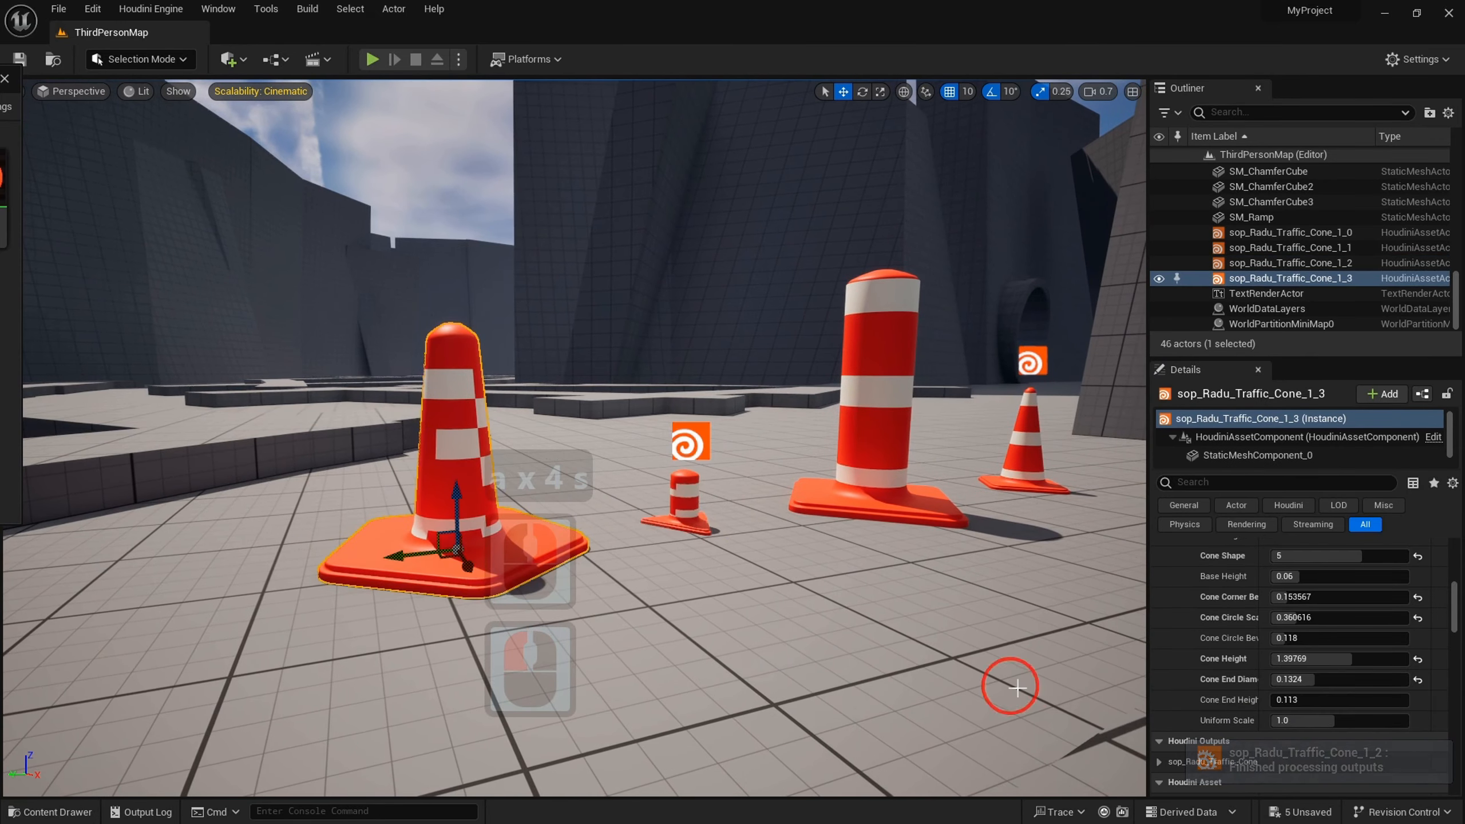
{"action": "left_click", "coordinate": [1325, 720]}
{"action": "type", "text": "0.5"}
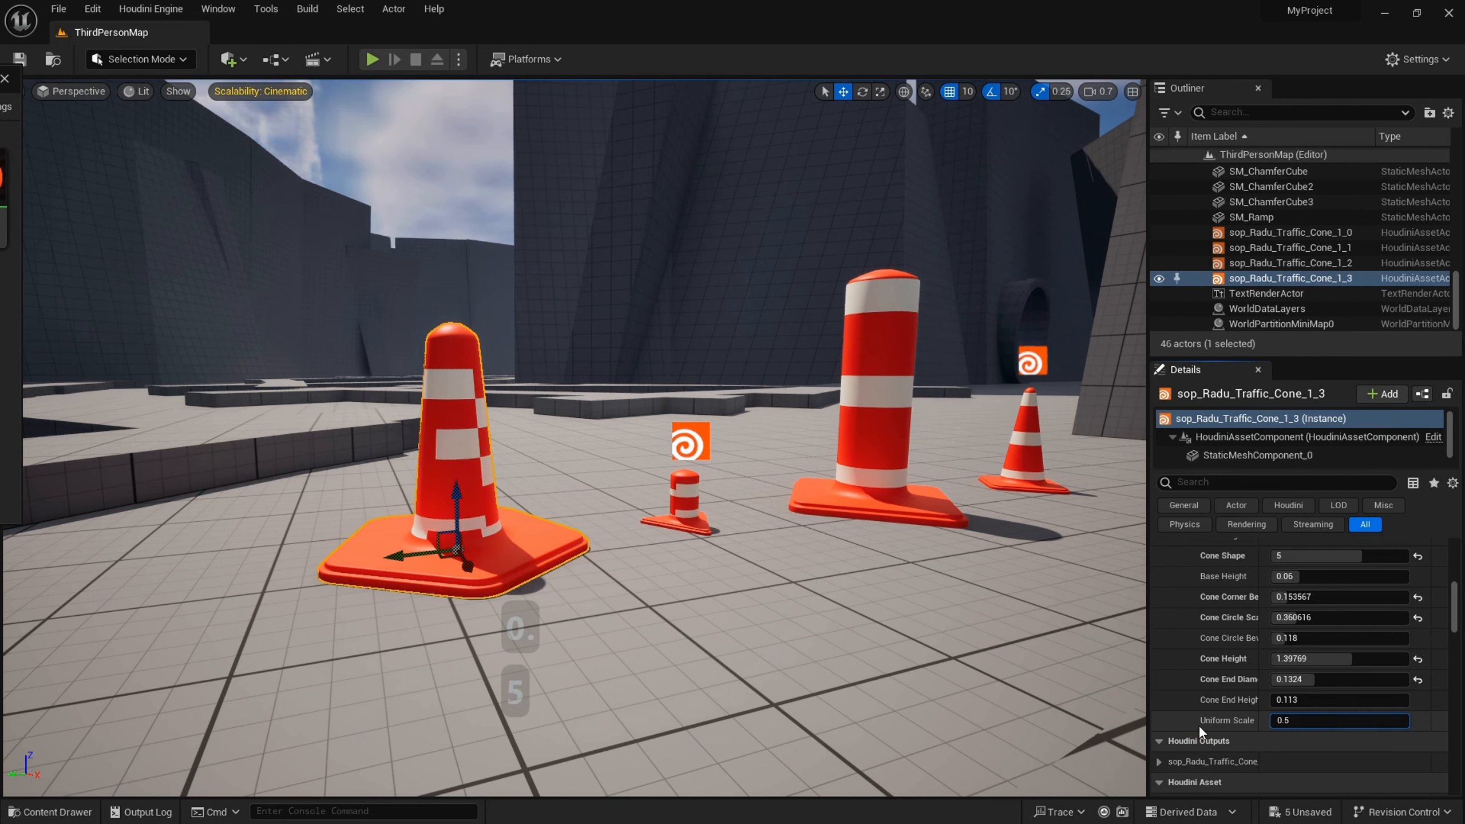
{"action": "left_click", "coordinate": [1200, 727]}
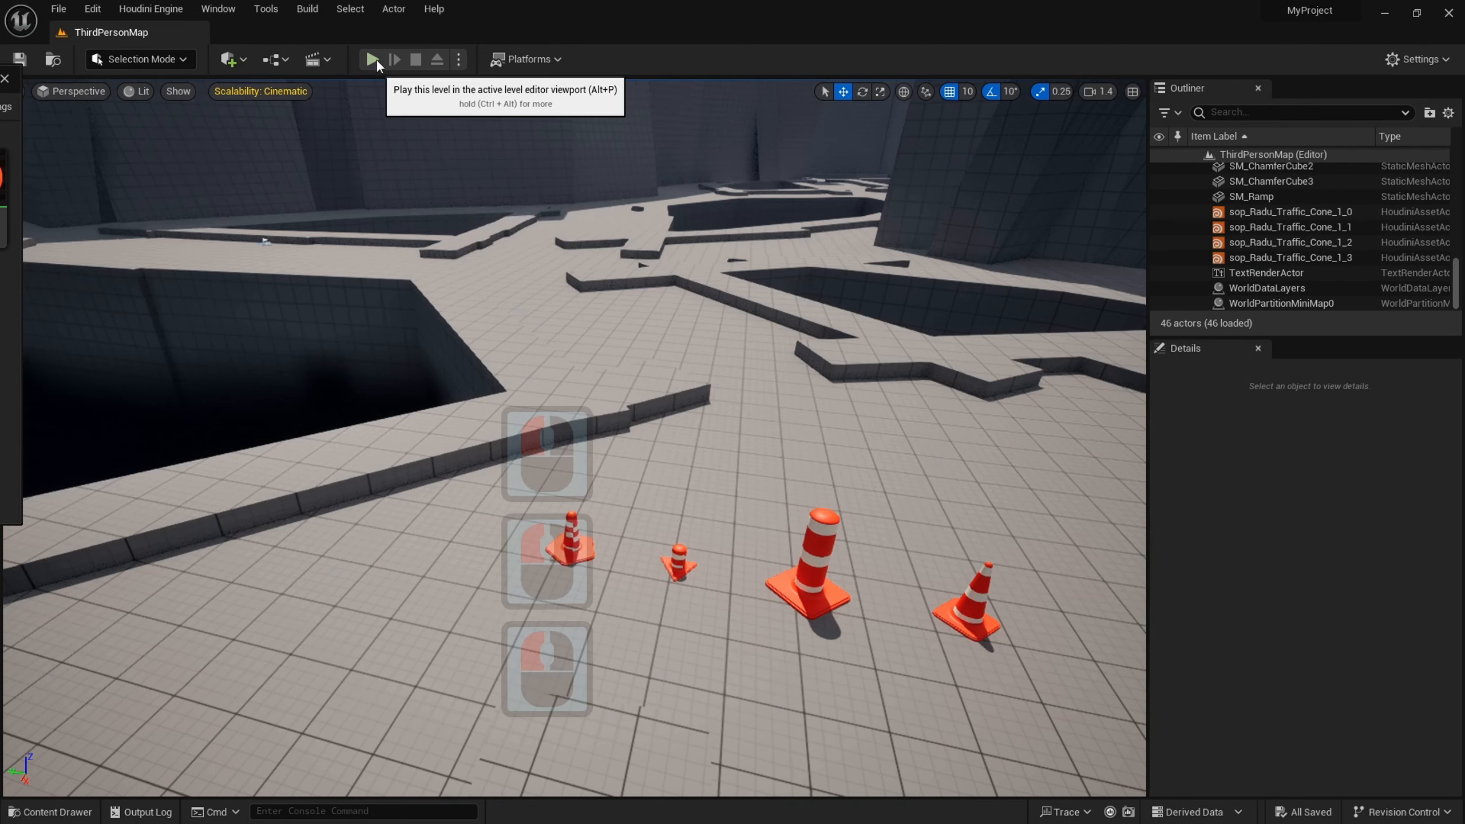
- Play the level and walk the character around the four cones to compare their sizes
{"action": "left_click", "coordinate": [373, 59]}
{"action": "left_click", "coordinate": [56, 547]}
{"action": "key", "text": "w"}
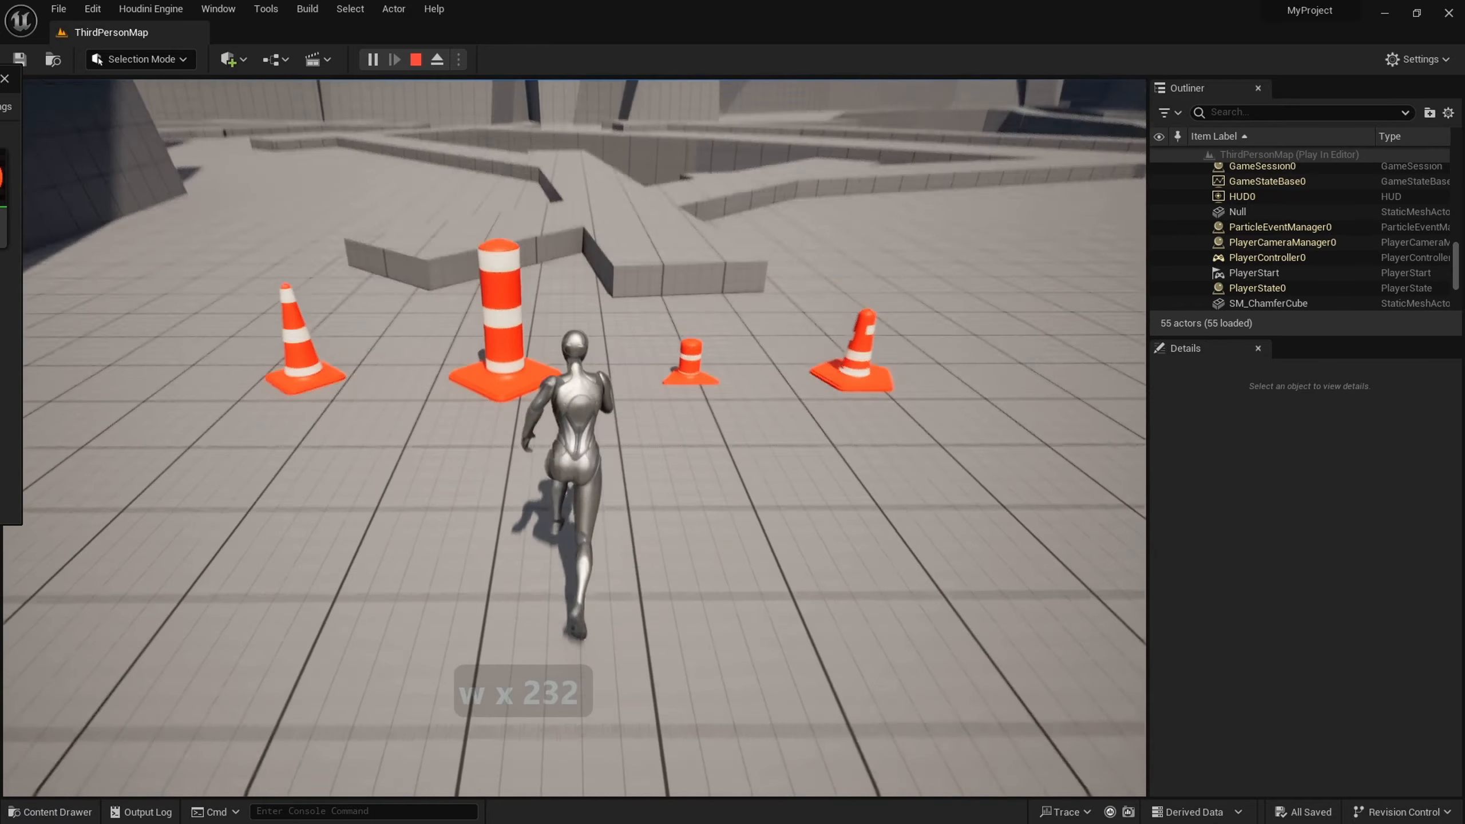
{"action": "key", "text": "a"}
{"action": "key", "text": "a"}
{"action": "key", "text": "a"}
{"action": "key", "text": "a"}
{"action": "key", "text": "w"}
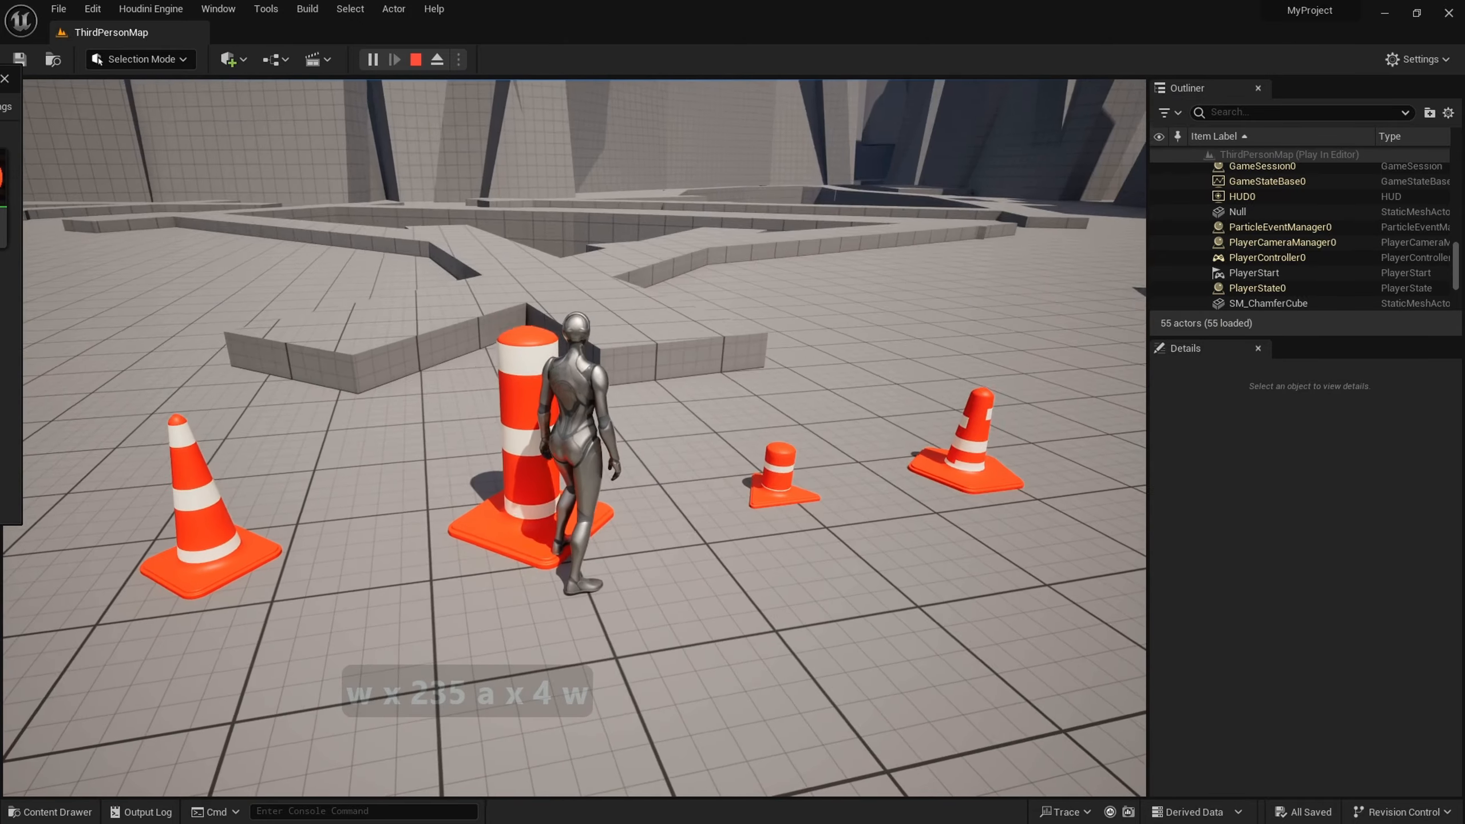
{"action": "key", "text": "a"}
{"action": "key", "text": "s"}
{"action": "key", "text": "a"}
{"action": "key", "text": "a"}
{"action": "key", "text": "w"}
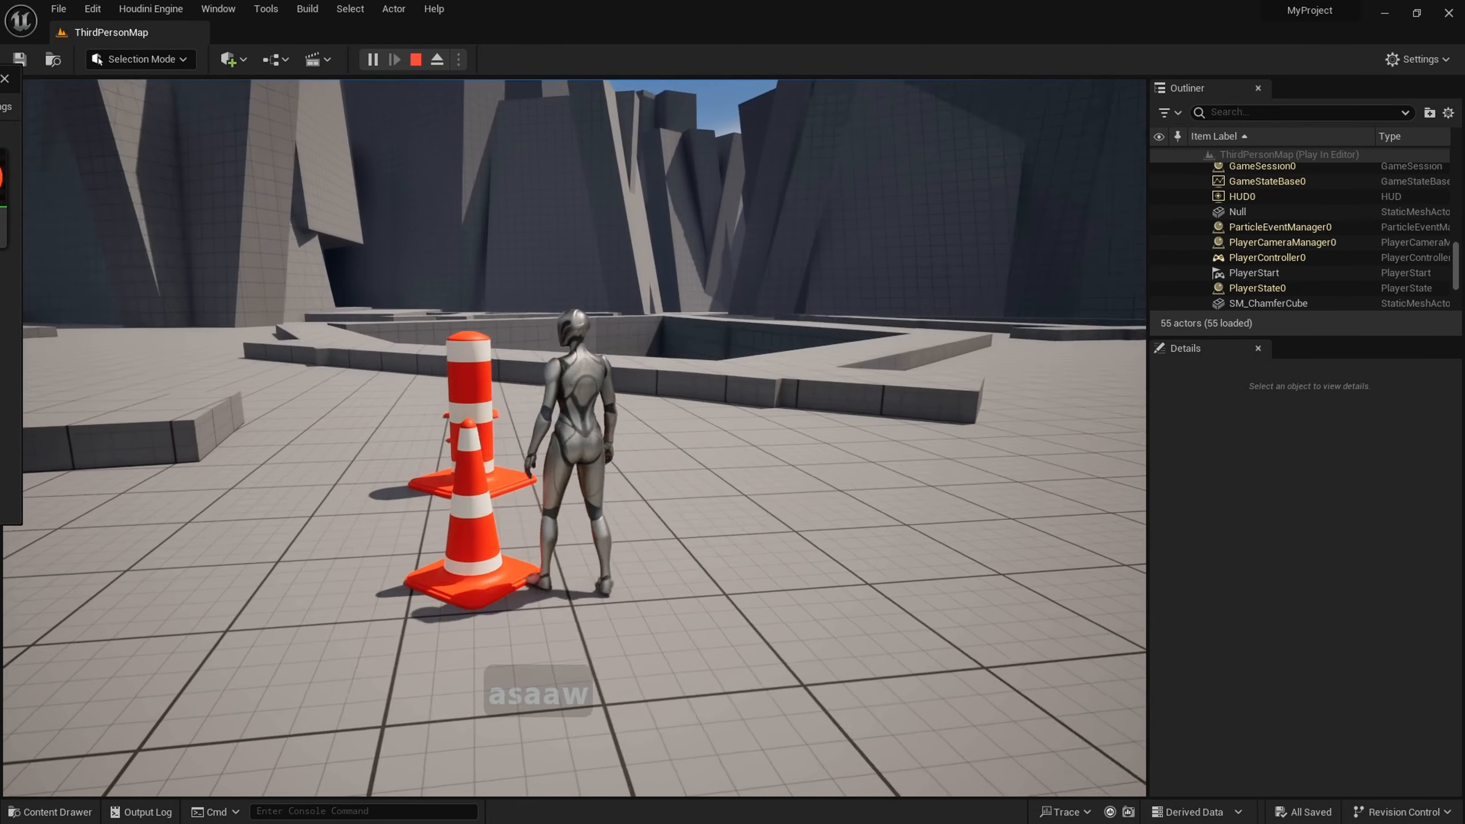
{"action": "key", "text": "a"}
{"action": "key", "text": "a"}
{"action": "key", "text": "a"}
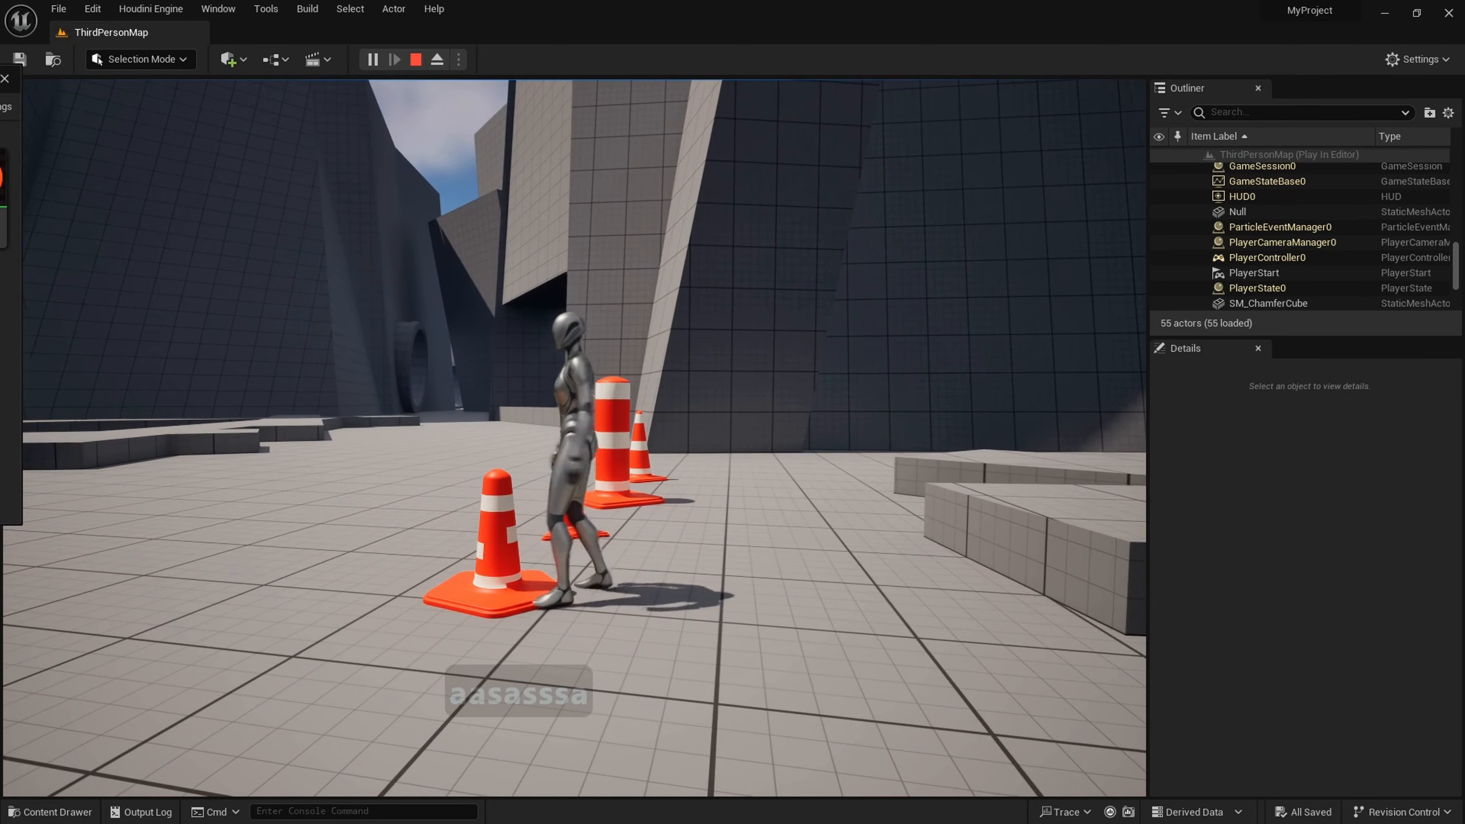
{"action": "key", "text": "w"}
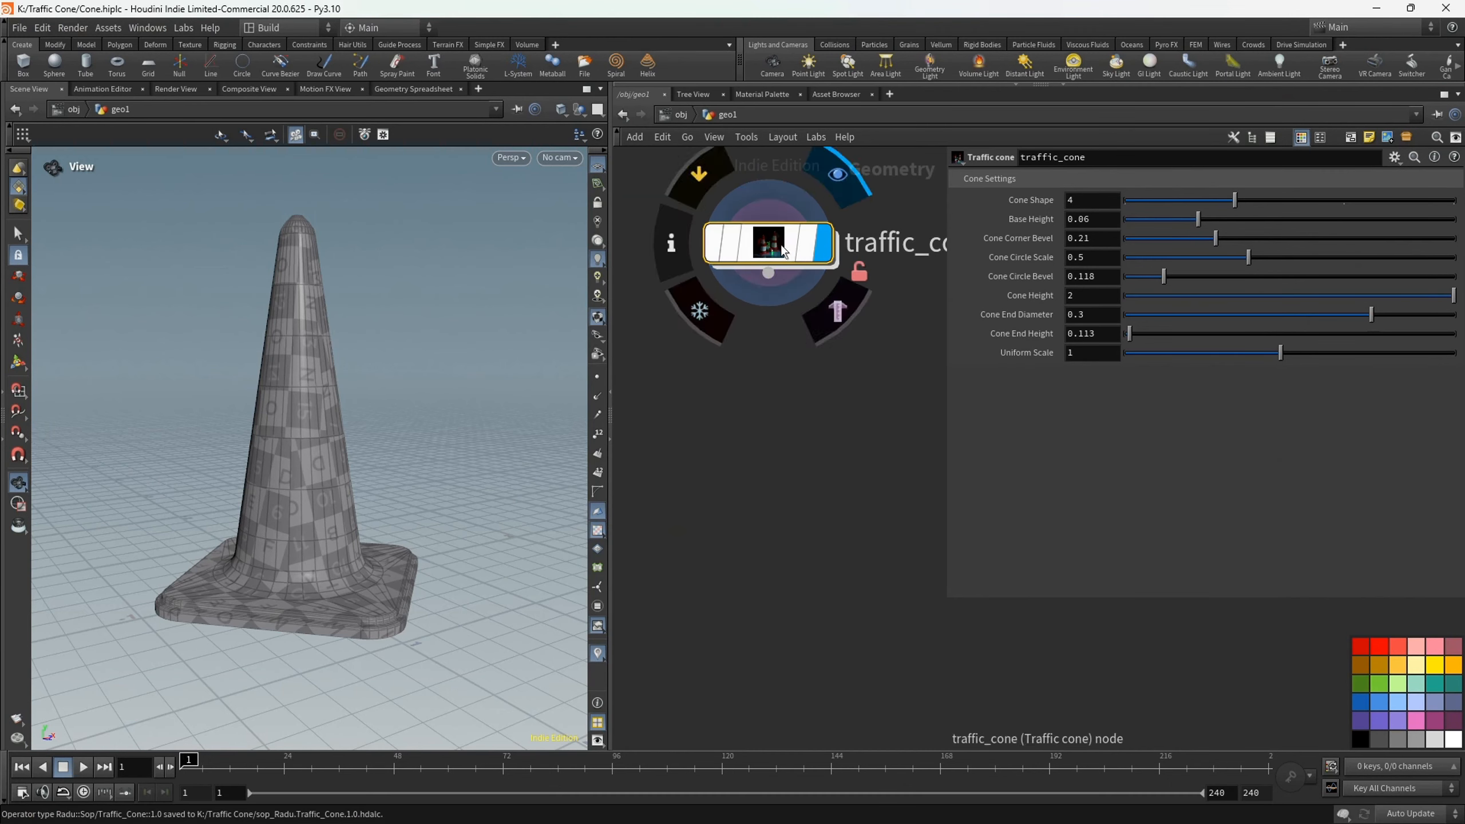
- Switch to Houdini, open the traffic_cone asset's network and select the rop_fbx1 node to view its FBX export settings
{"action": "double_click", "coordinate": [758, 245]}
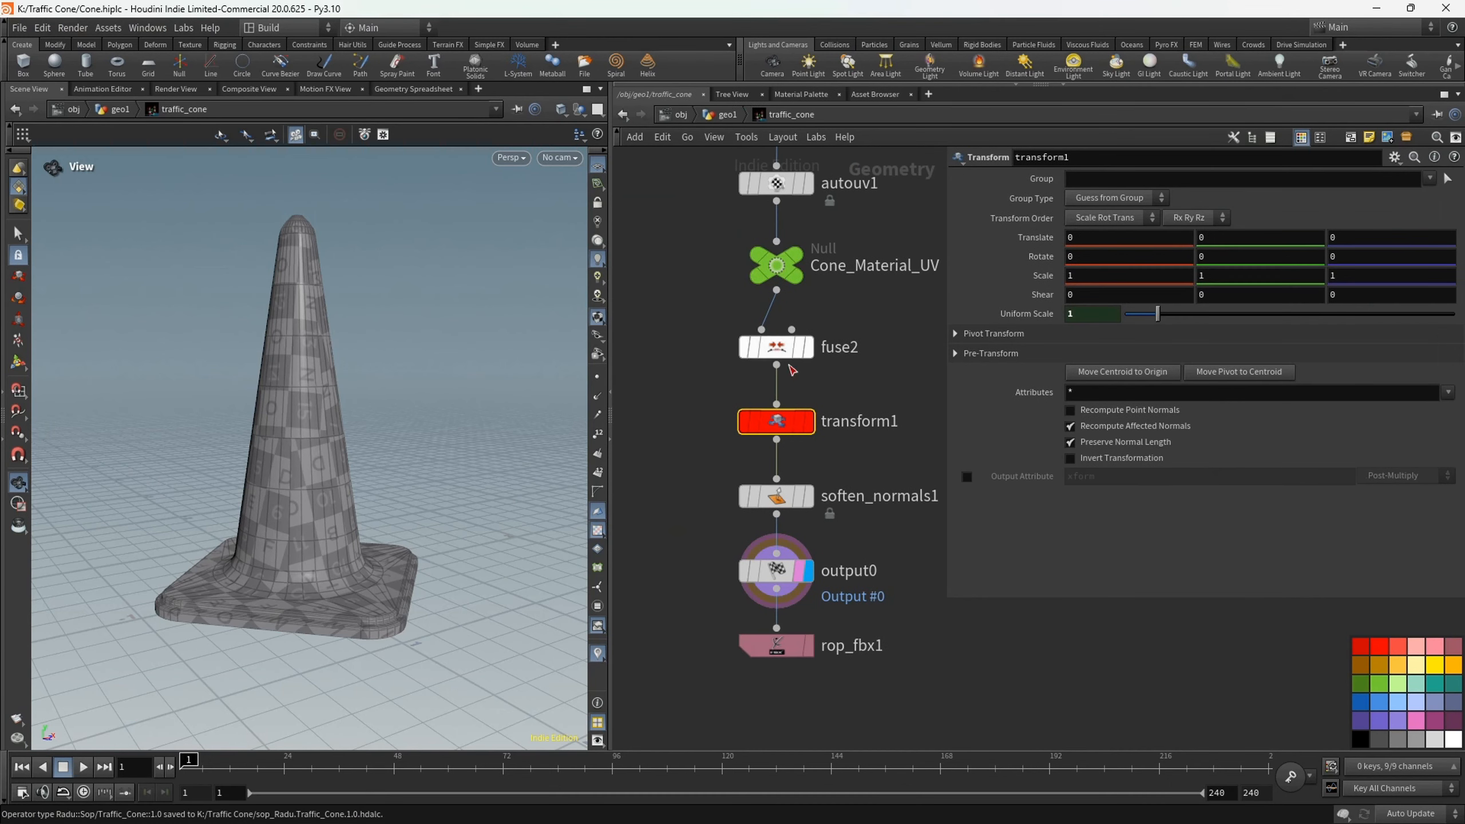
{"action": "left_click", "coordinate": [784, 650]}
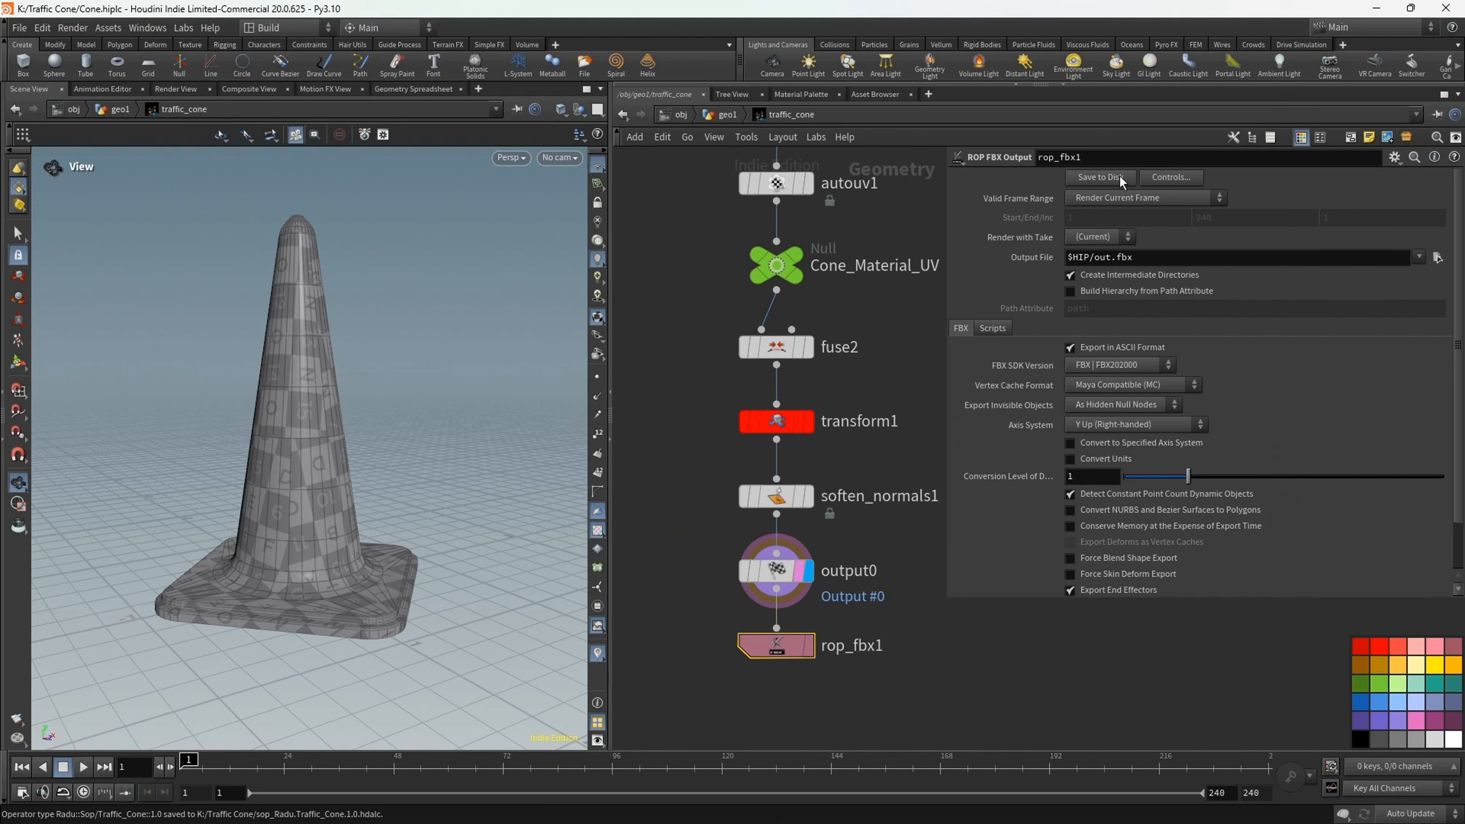
{"action": "left_click_drag", "start_coordinate": [781, 650], "coordinate": [835, 653]}
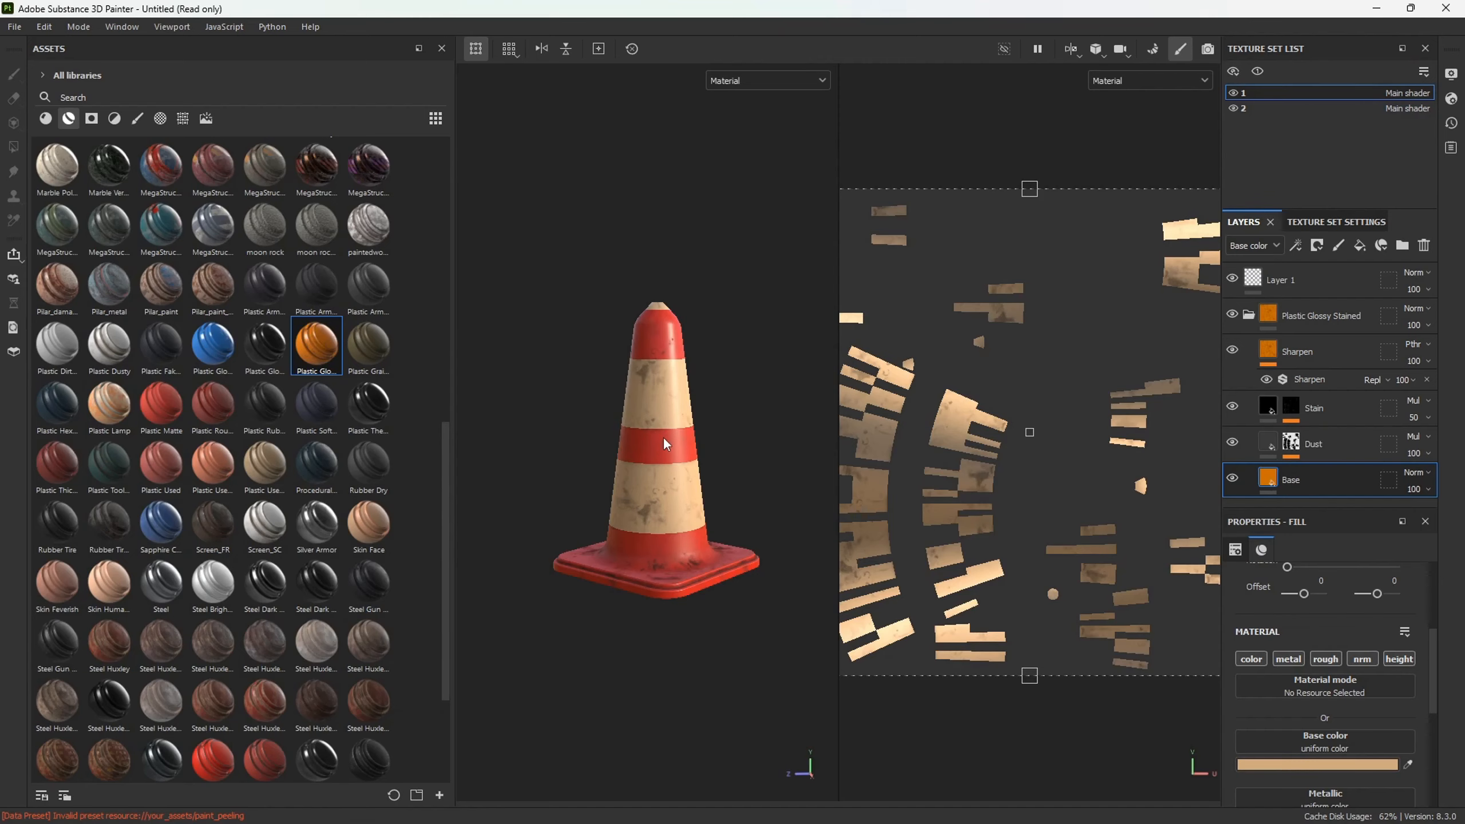
- Switch to Substance 3D Painter and examine the textured cone and its UV layout, including texture set 2
{"action": "mouse_move", "coordinate": [663, 436]}
{"action": "left_mouse_down", "text": "alt"}
{"action": "mouse_move", "coordinate": [732, 502]}
{"action": "mouse_move", "coordinate": [719, 503]}
{"action": "left_mouse_up", "text": "alt"}
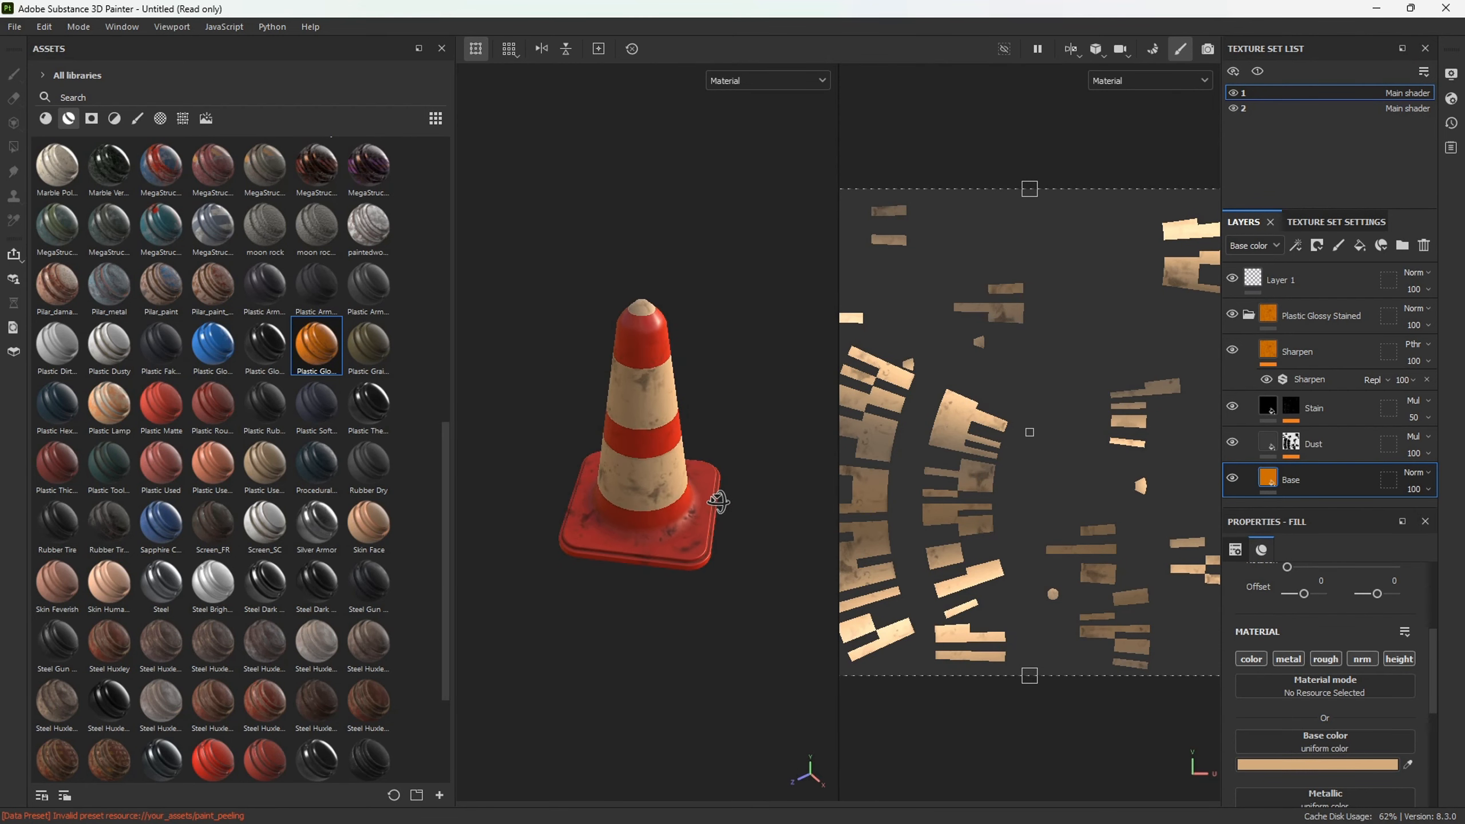
{"action": "scroll", "coordinate": [922, 406], "scroll_direction": "down", "scroll_amount": 2}
{"action": "middle_click_drag", "start_coordinate": [924, 423], "coordinate": [963, 407], "text": "alt"}
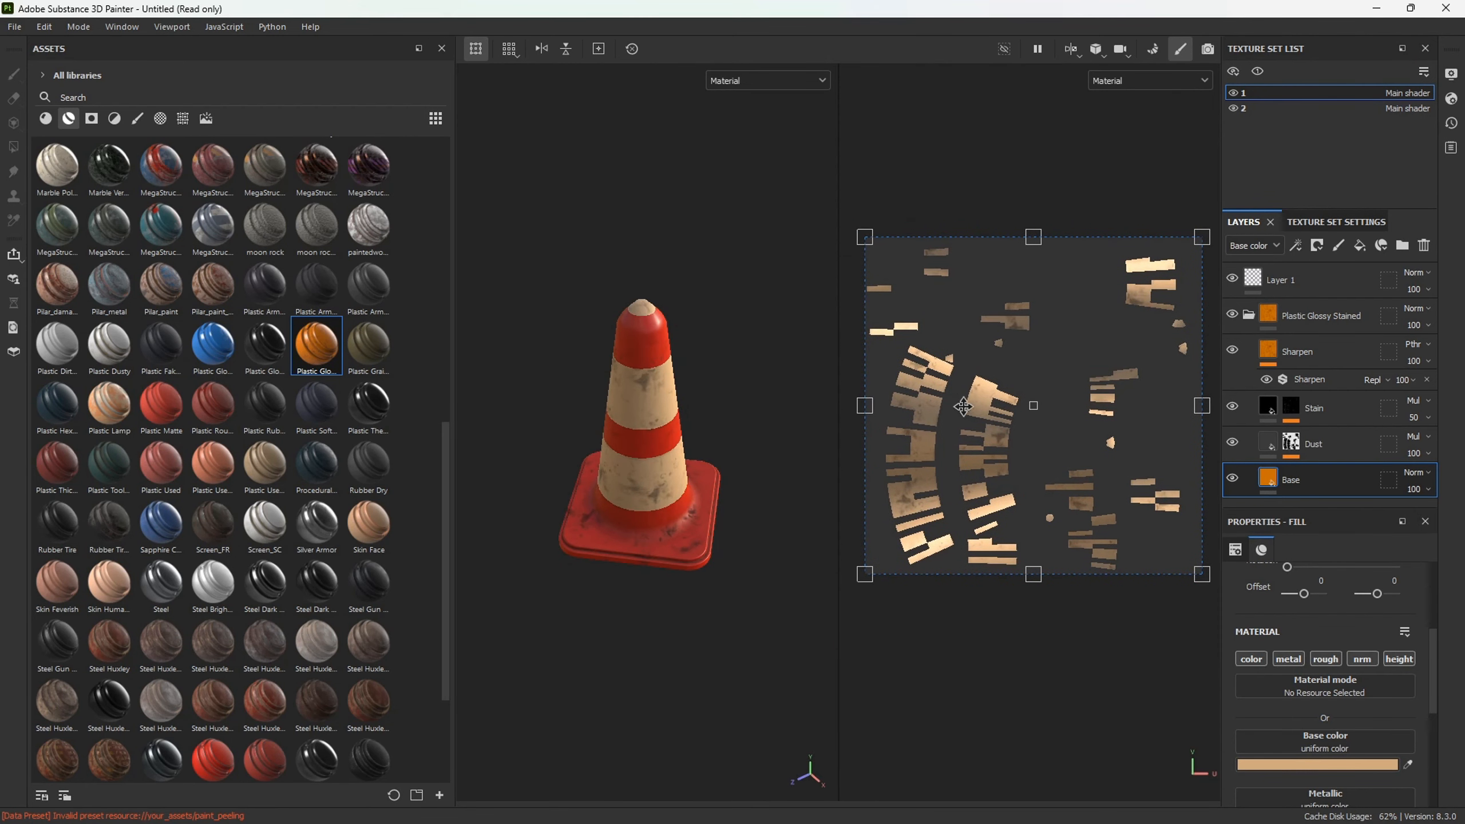
{"action": "left_click", "coordinate": [1250, 108]}
{"action": "mouse_move", "coordinate": [681, 465]}
{"action": "left_mouse_down", "text": "alt"}
{"action": "mouse_move", "coordinate": [845, 359]}
{"action": "mouse_move", "coordinate": [854, 384]}
{"action": "mouse_move", "coordinate": [788, 461]}
{"action": "mouse_move", "coordinate": [396, 407]}
{"action": "left_mouse_up", "text": "alt"}
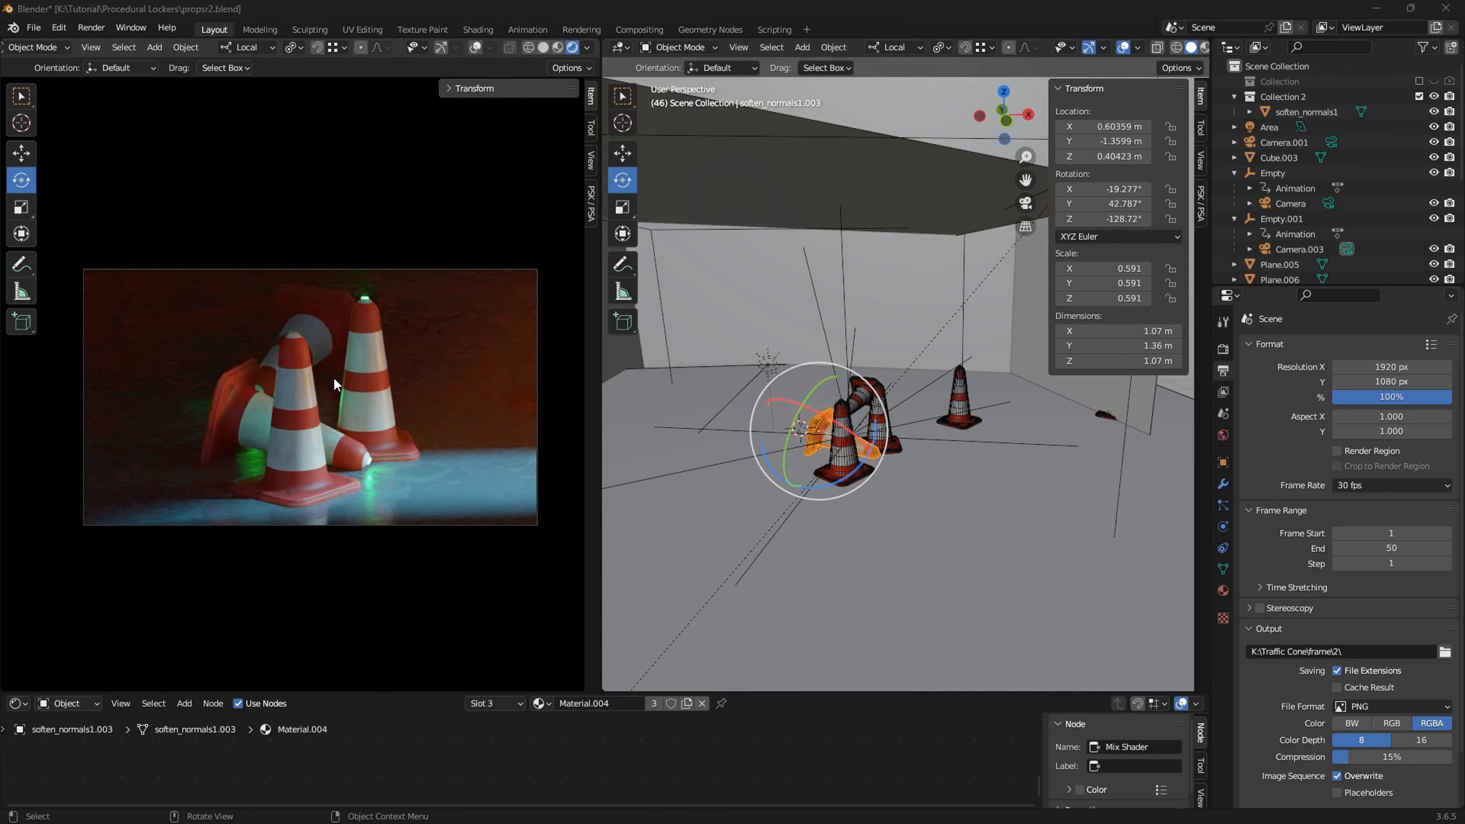
- Switch to Blender, examine the rendered cone scene through the animated camera, and hide the right viewport's transform sidebar
{"action": "scroll", "coordinate": [334, 377], "scroll_direction": "up", "scroll_amount": 5}
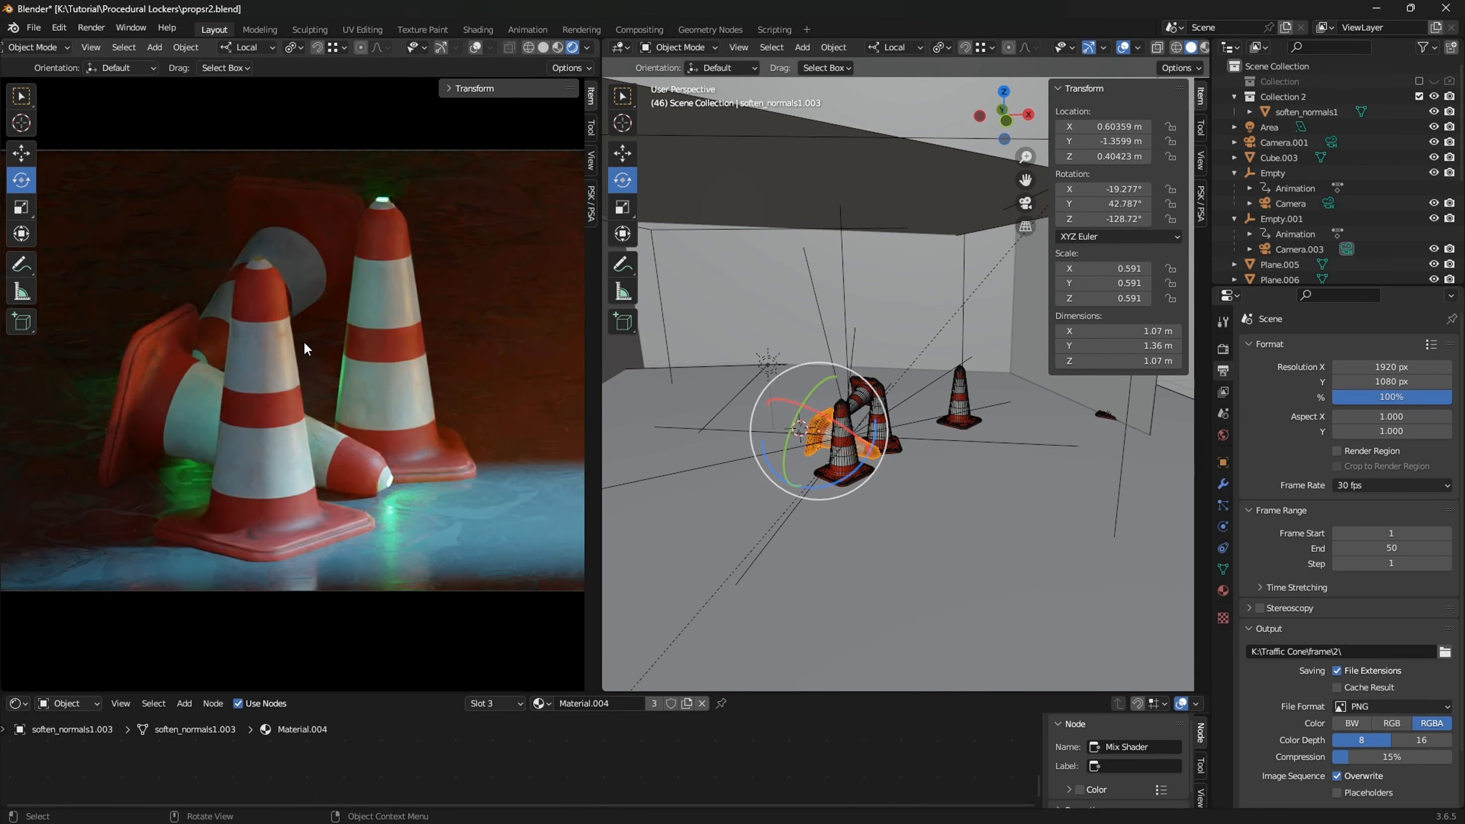
{"action": "scroll", "coordinate": [303, 346], "scroll_direction": "down", "scroll_amount": 3}
{"action": "middle_click_drag", "start_coordinate": [284, 373], "coordinate": [352, 414]}
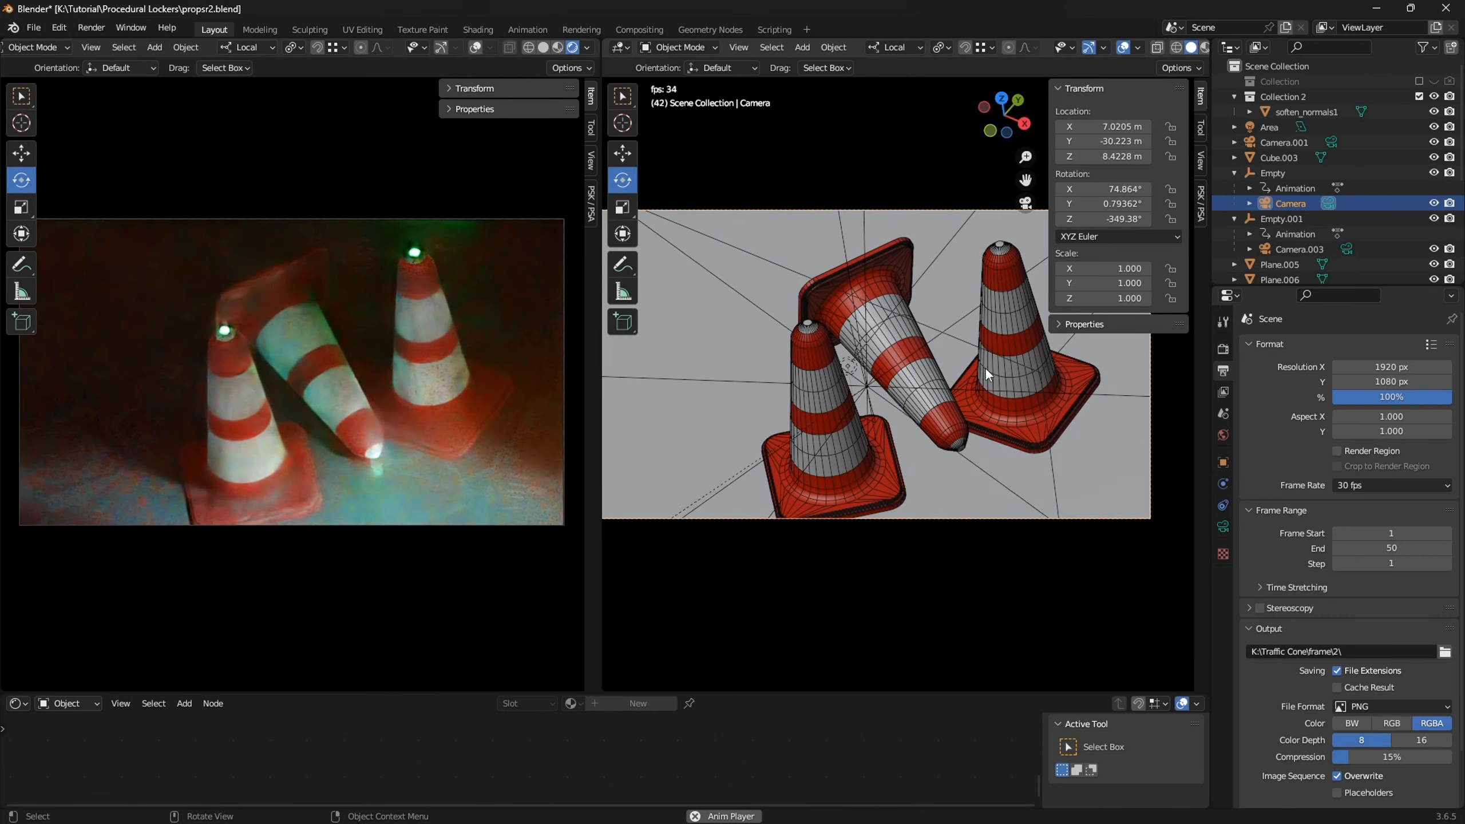
{"action": "key", "text": "n"}
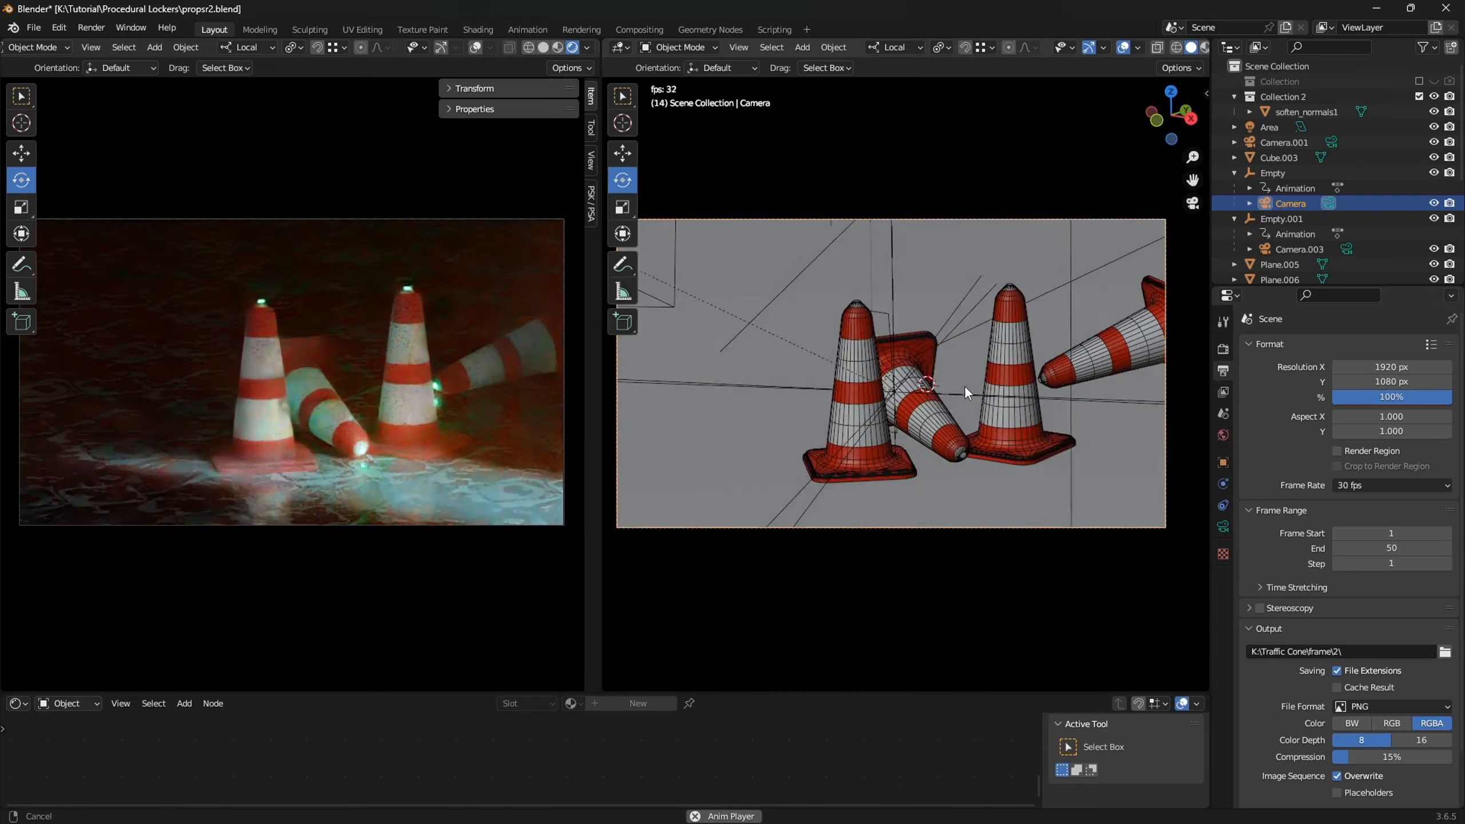